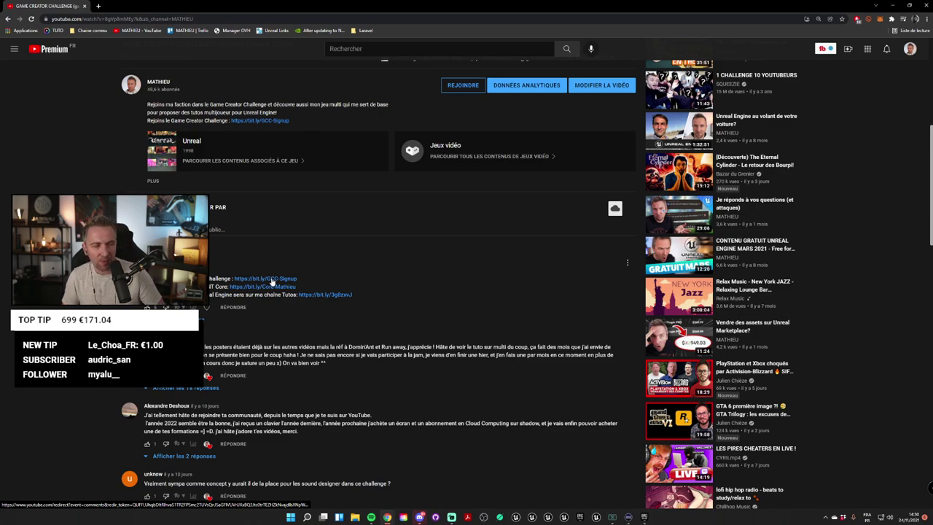
Step: Open the pinned comment's bit.ly/GCC-Signup link in a new tab and switch to the itch.io jam page
drag(299, 288, 211, 276)
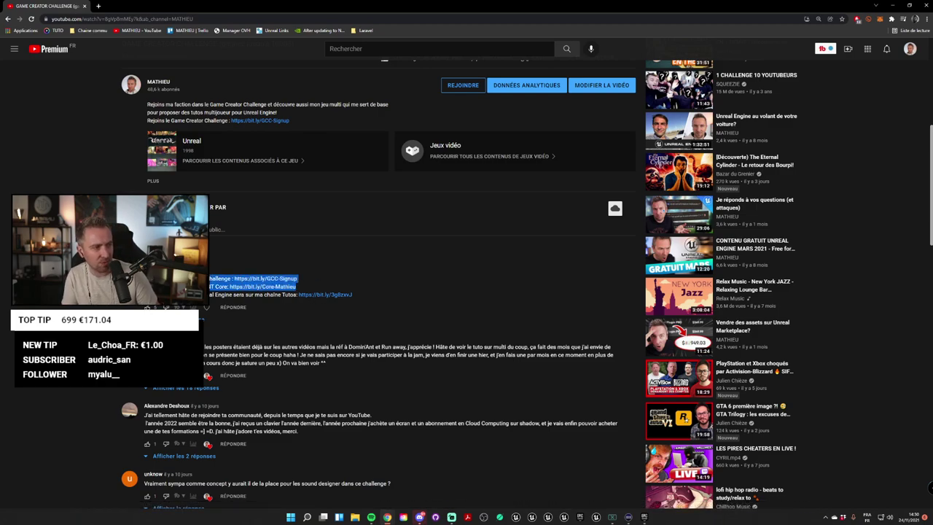
key(alt+Tab)
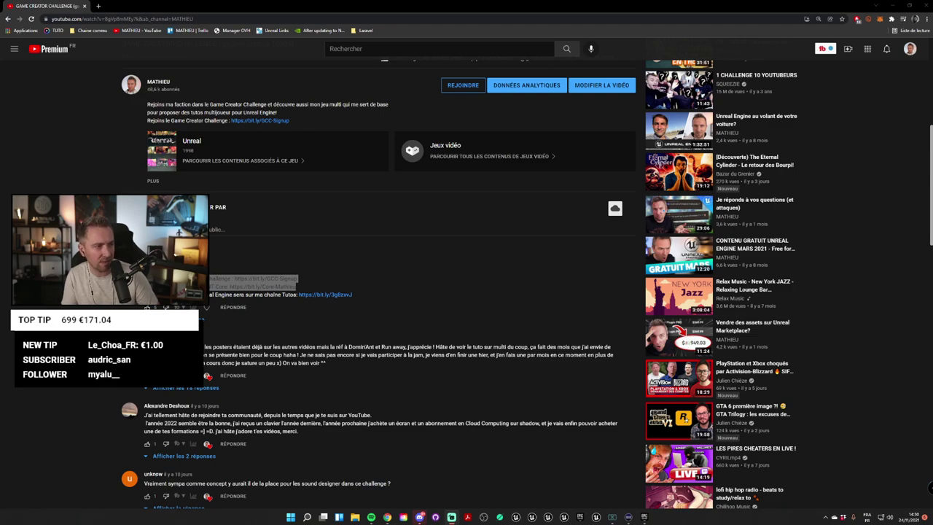
click(292, 283)
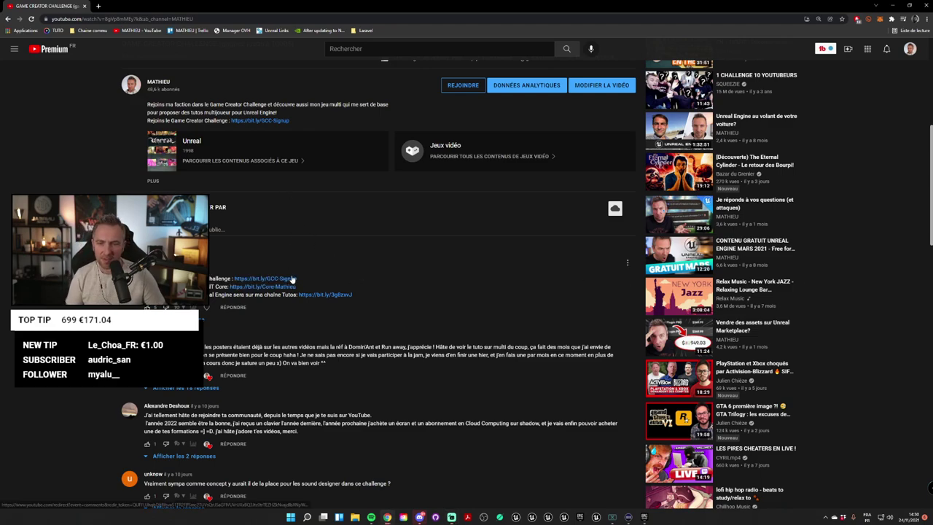
middle_click(291, 280)
click(146, 7)
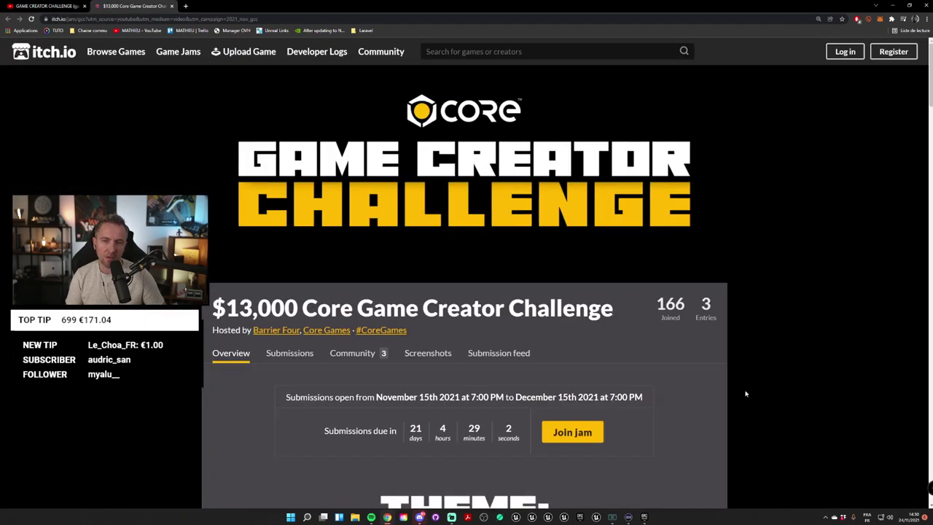
scroll(756, 407, down, 1)
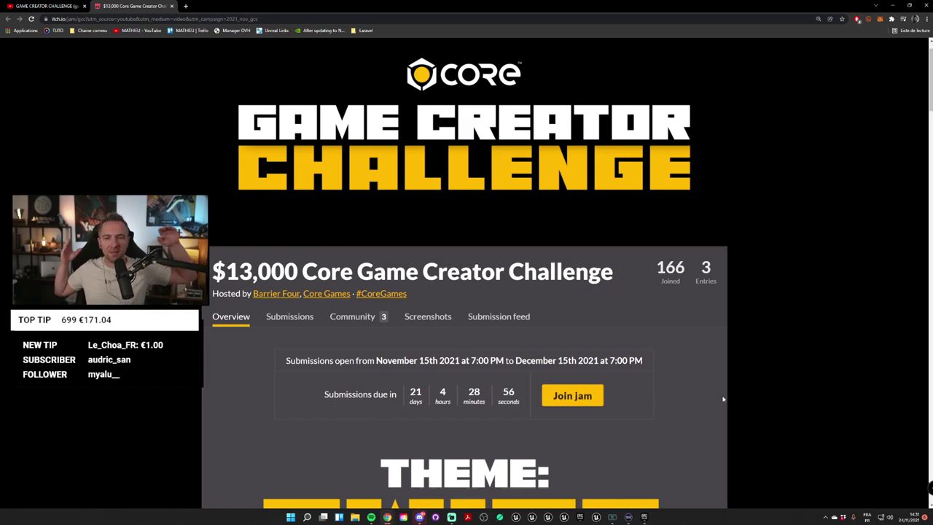
scroll(788, 292, down, 10)
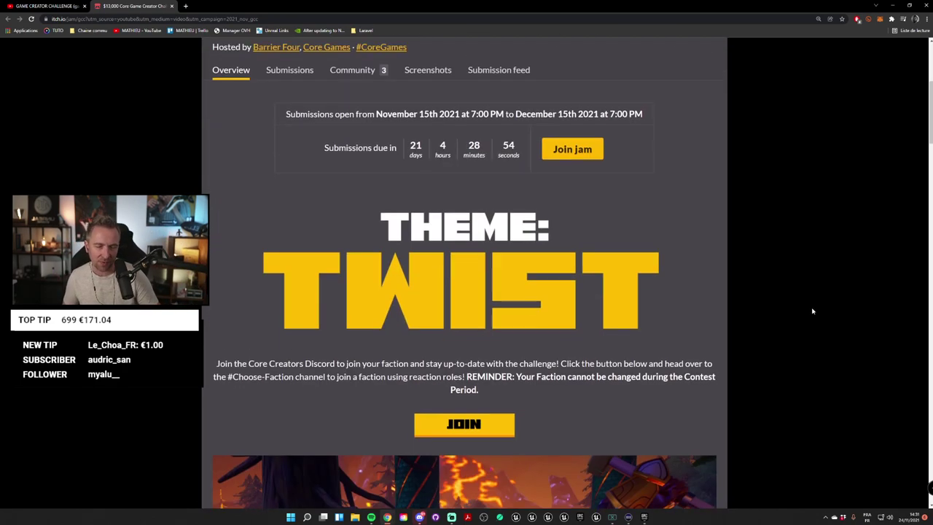
scroll(793, 317, up, 5)
scroll(793, 318, up, 6)
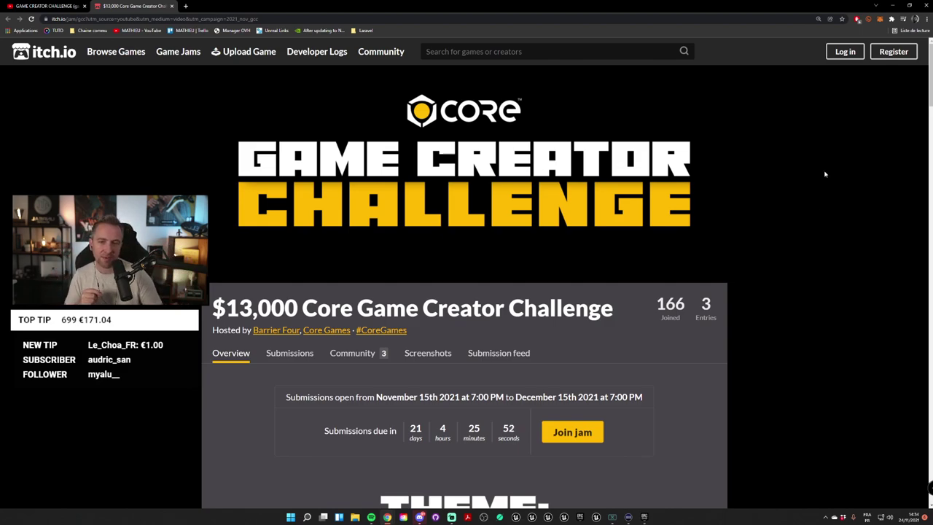
Step: Scroll the jam page down to the THEME: TWIST banner and JOIN button
scroll(525, 221, down, 3)
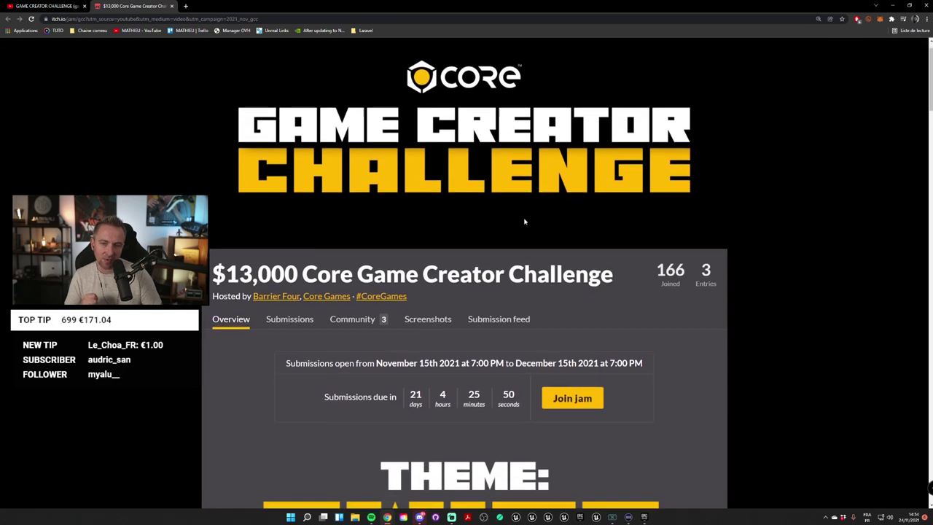
scroll(761, 290, down, 1)
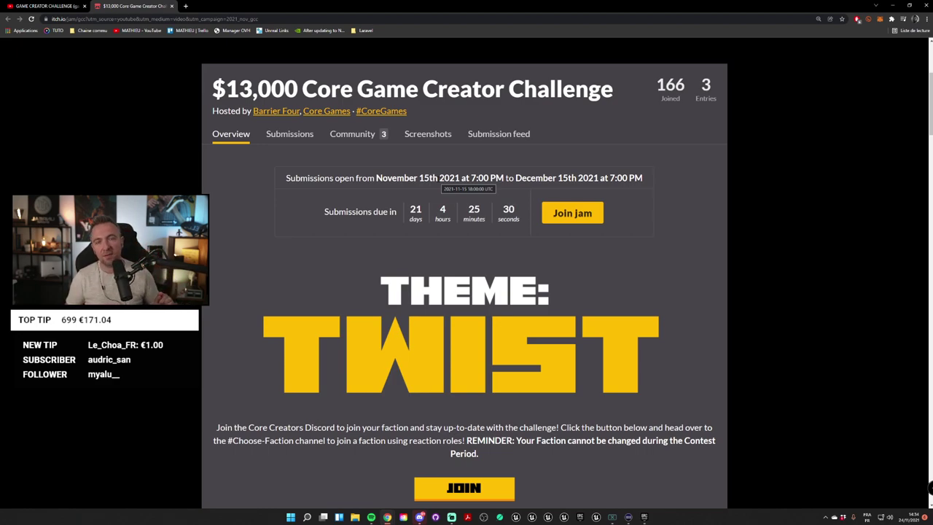
scroll(407, 260, down, 1)
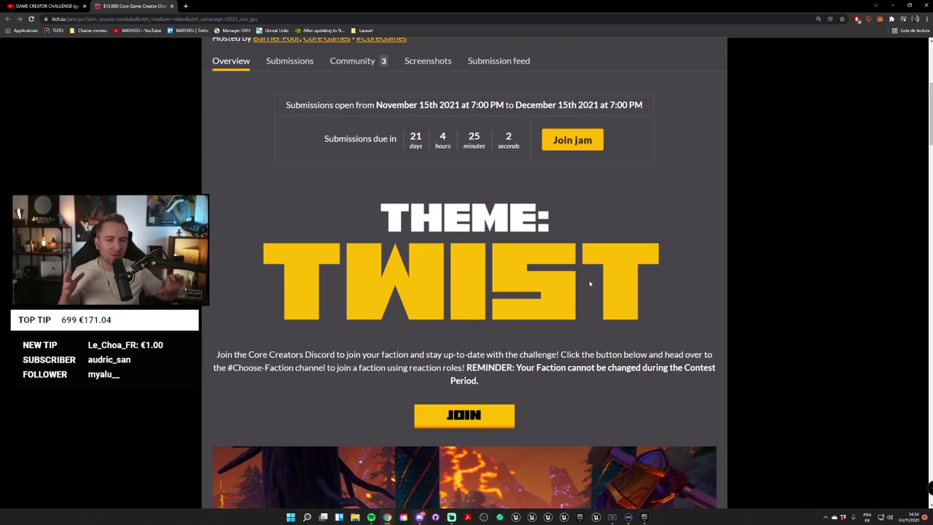
Step: Scroll to the $13,000 Total Prizing and eight Partnered YouTubers sections of the jam page
scroll(636, 231, down, 3)
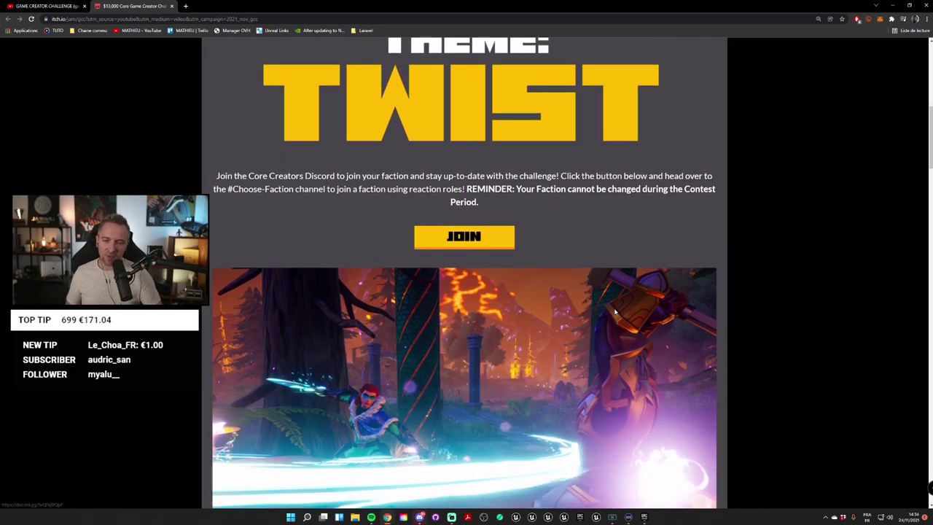
scroll(615, 312, down, 1)
scroll(554, 314, down, 4)
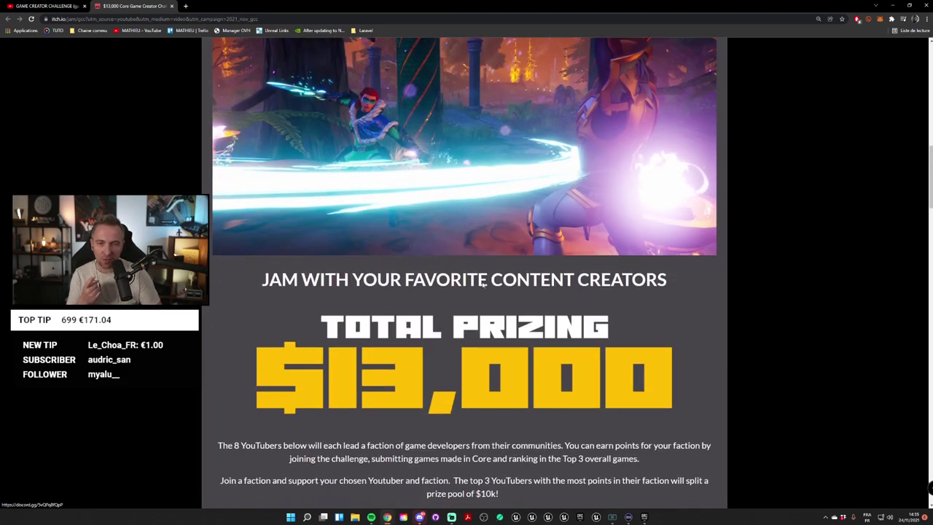
scroll(579, 316, down, 1)
scroll(578, 316, up, 1)
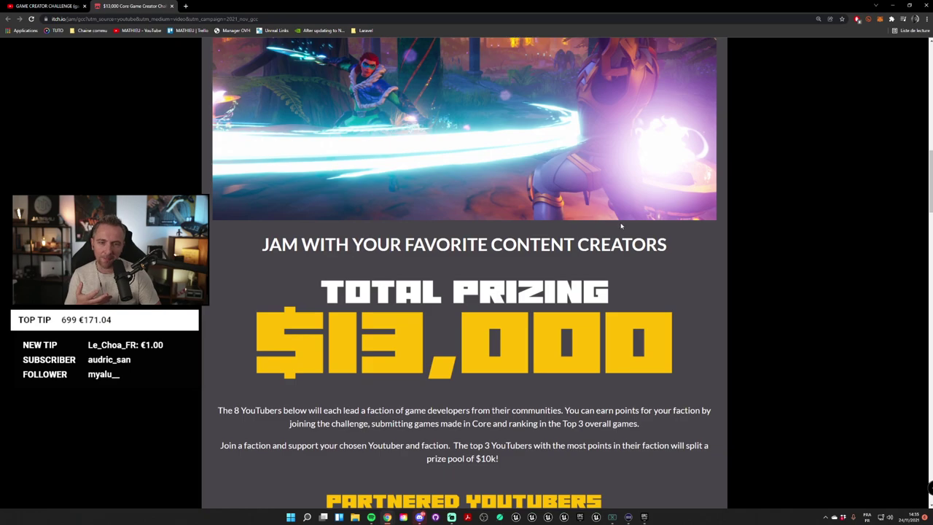
scroll(620, 223, up, 2)
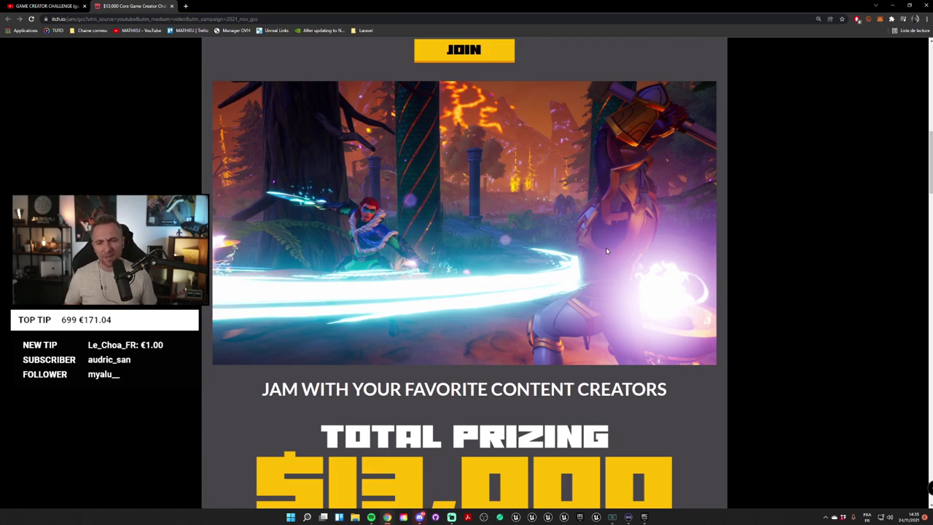
scroll(565, 200, down, 4)
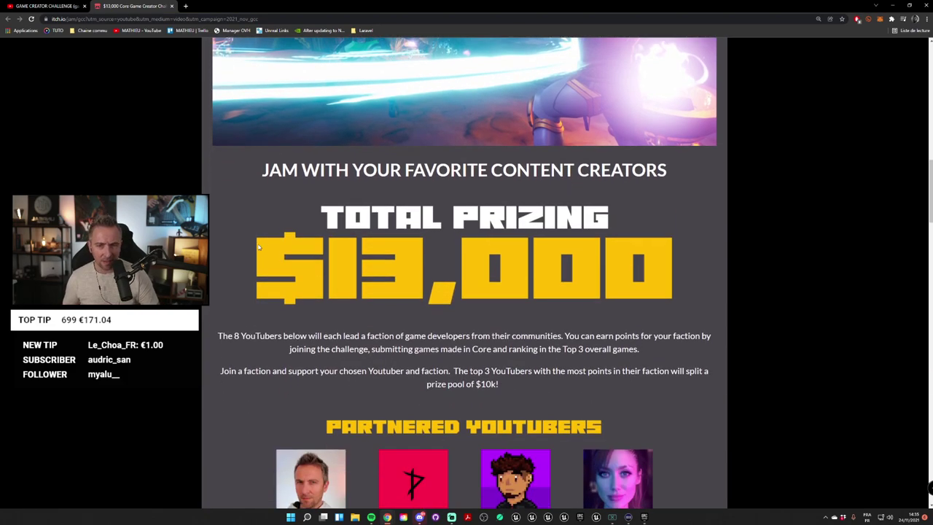
scroll(609, 255, down, 3)
scroll(609, 256, down, 1)
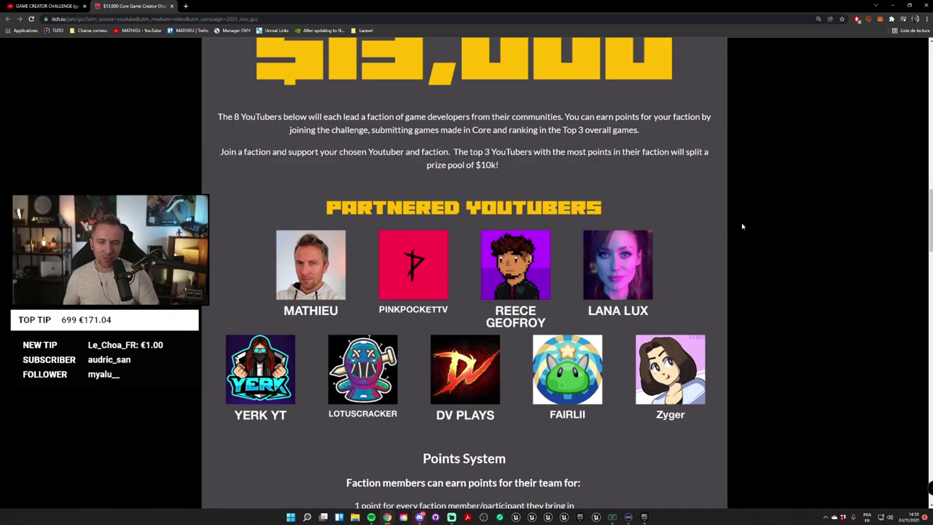
scroll(743, 254, up, 1)
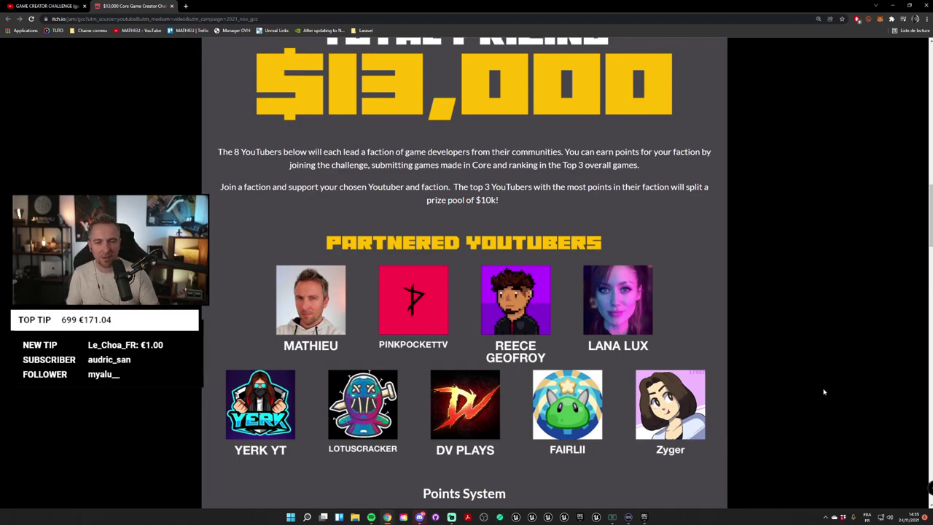
scroll(792, 372, down, 4)
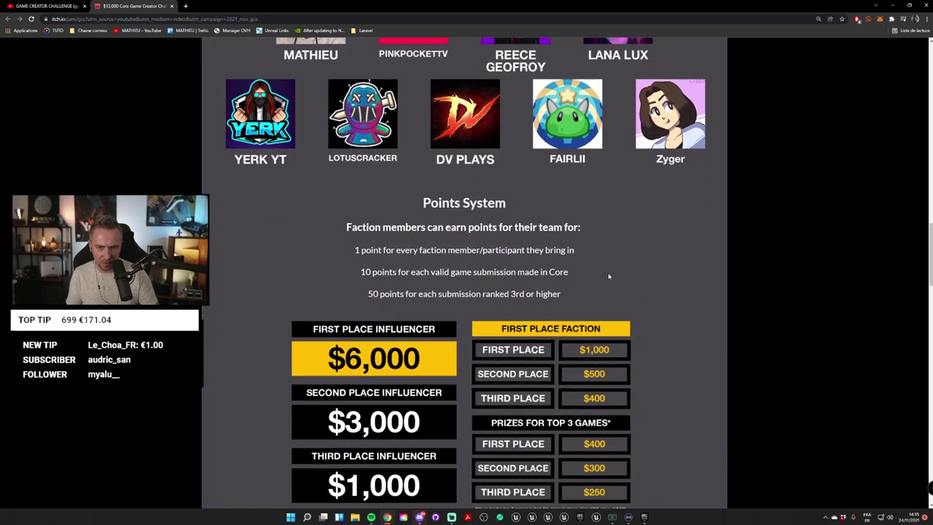
scroll(609, 276, down, 4)
scroll(616, 276, down, 10)
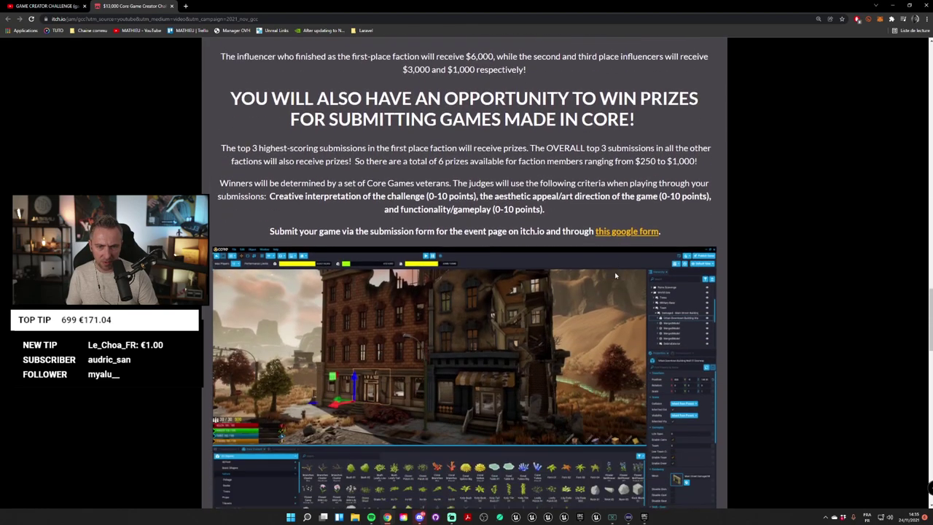
scroll(616, 275, up, 11)
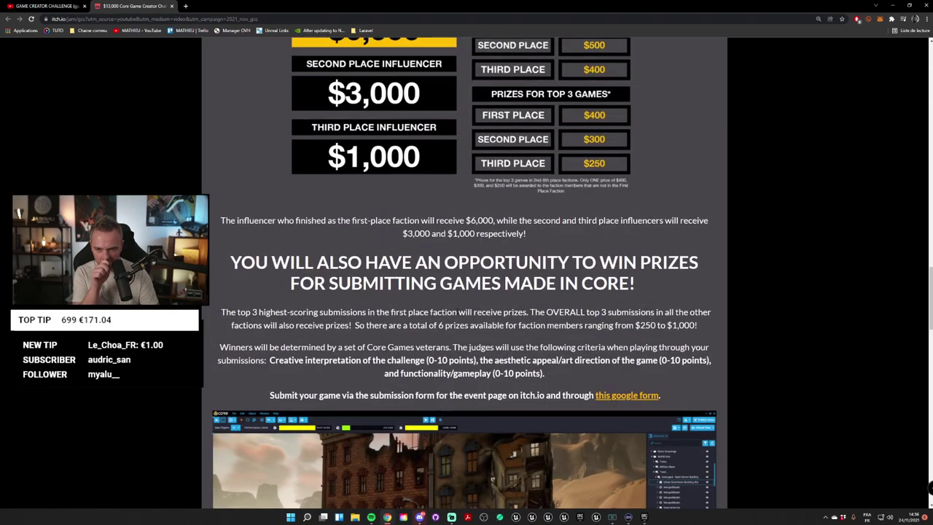
scroll(464, 273, down, 1)
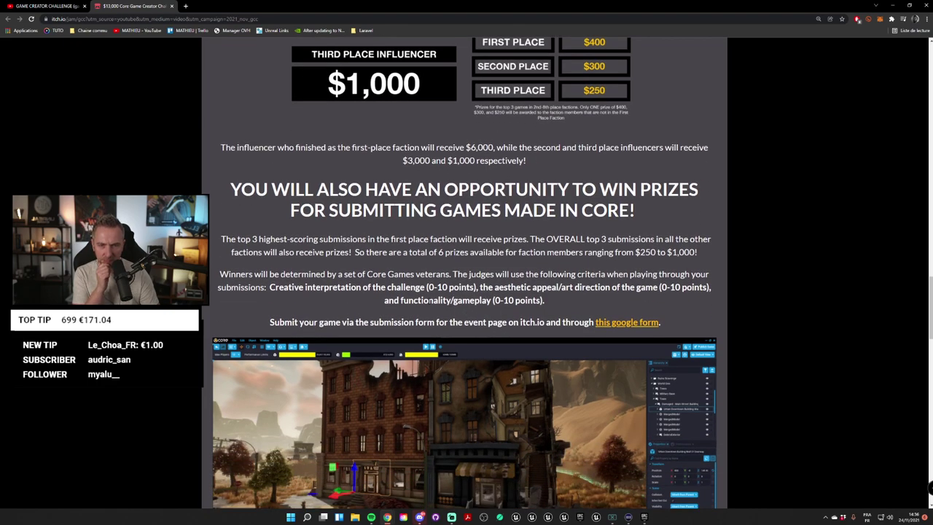
scroll(542, 322, down, 7)
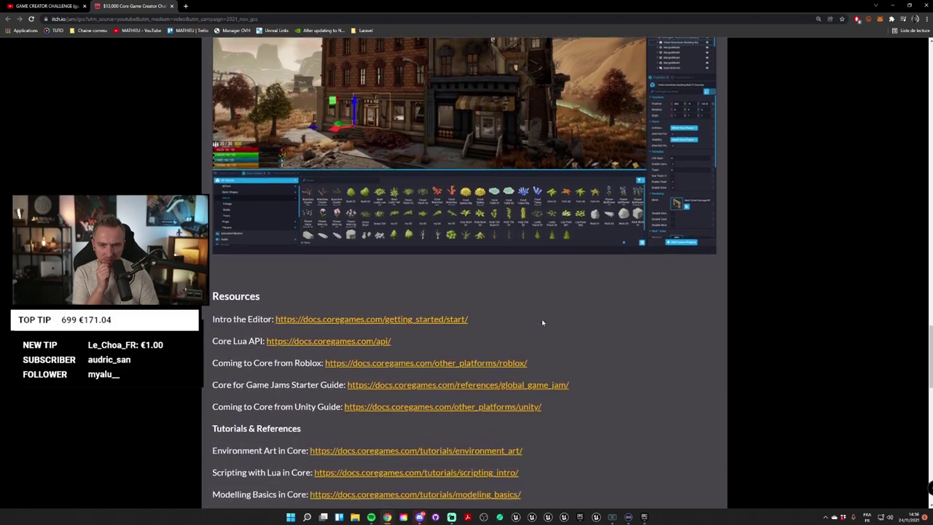
scroll(543, 322, down, 9)
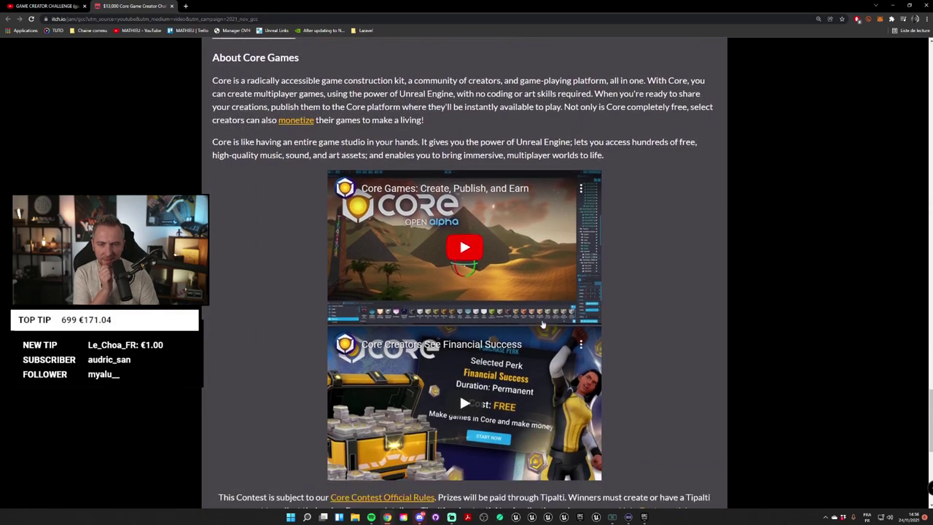
scroll(542, 324, up, 17)
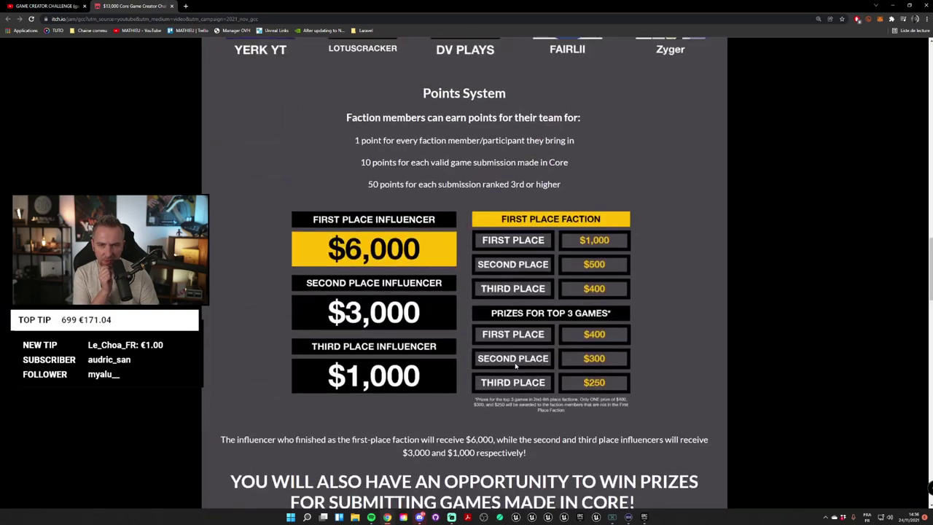
scroll(424, 199, up, 2)
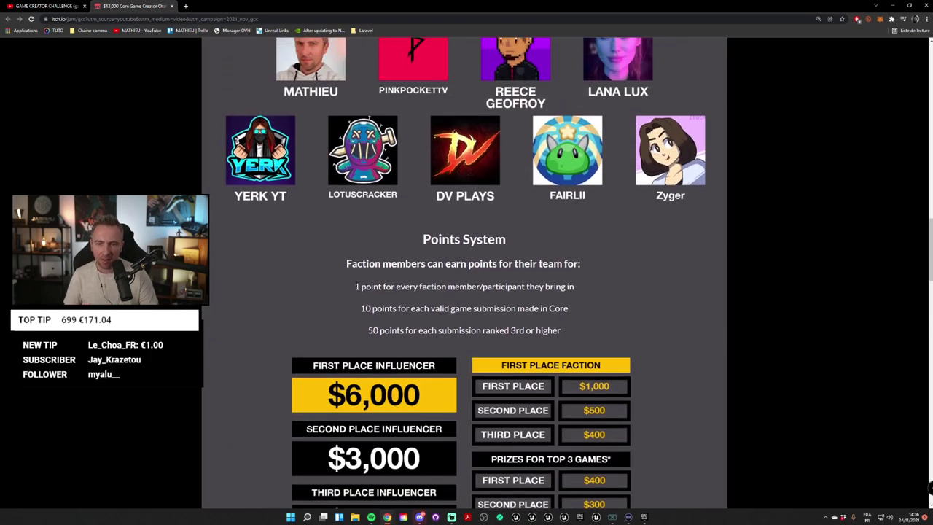
drag(355, 286, 503, 287)
click(538, 295)
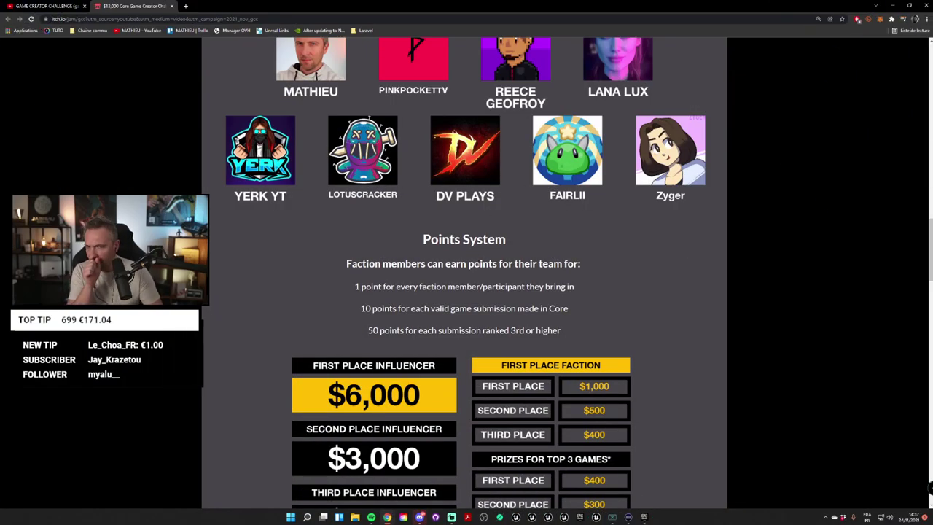
drag(356, 286, 567, 306)
click(496, 303)
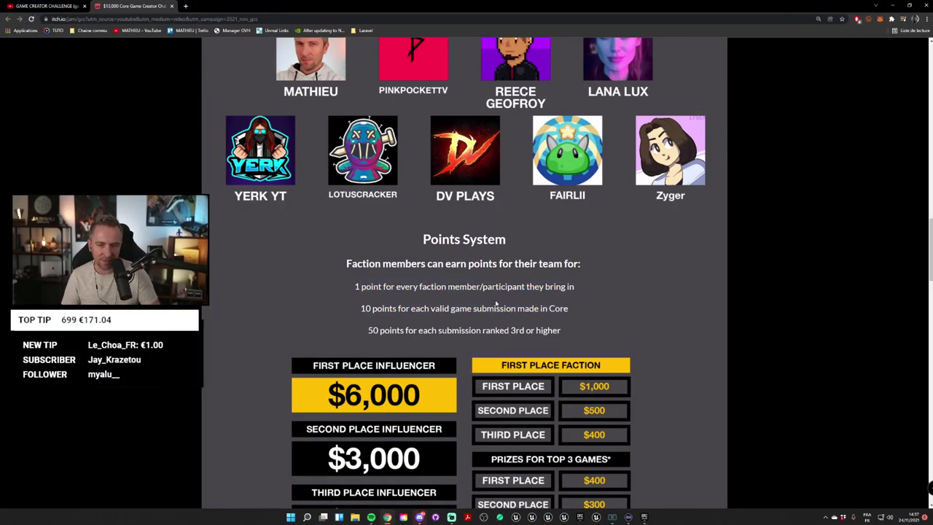
scroll(411, 300, down, 1)
drag(360, 272, 545, 273)
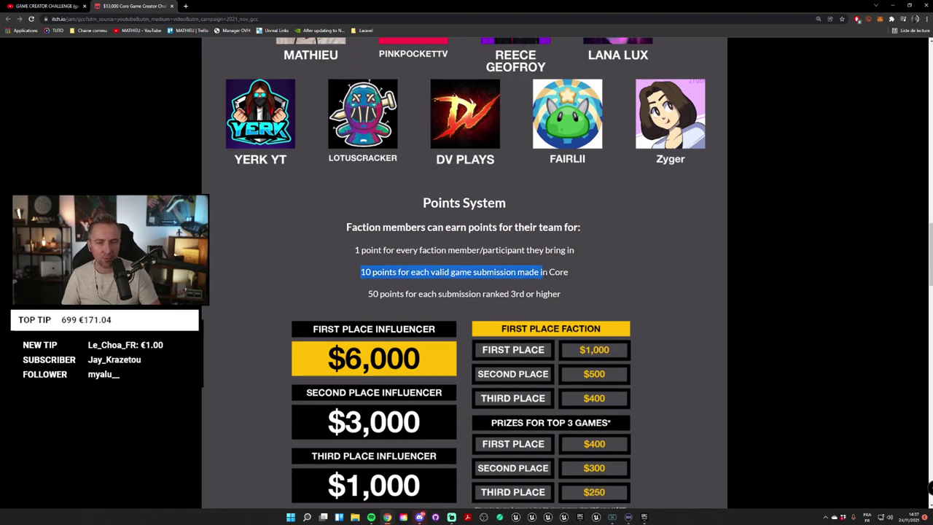
click(432, 272)
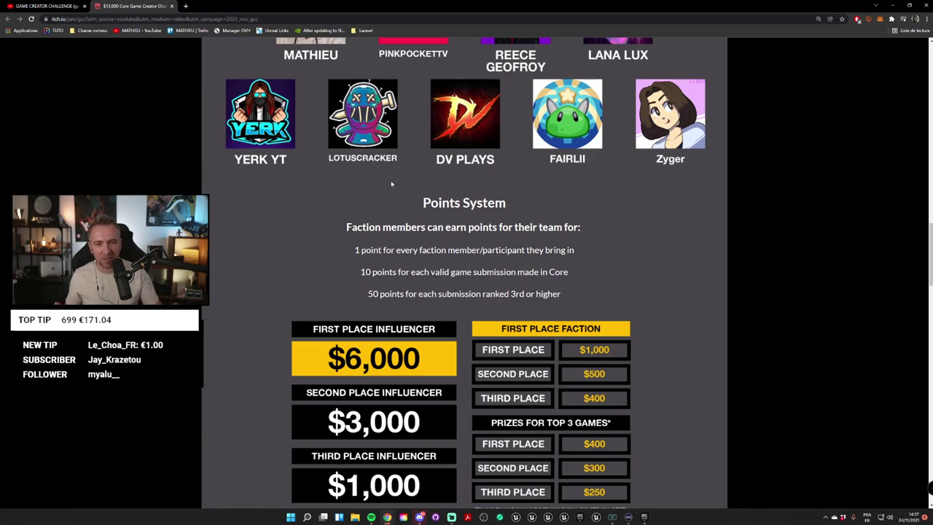
drag(360, 272, 518, 272)
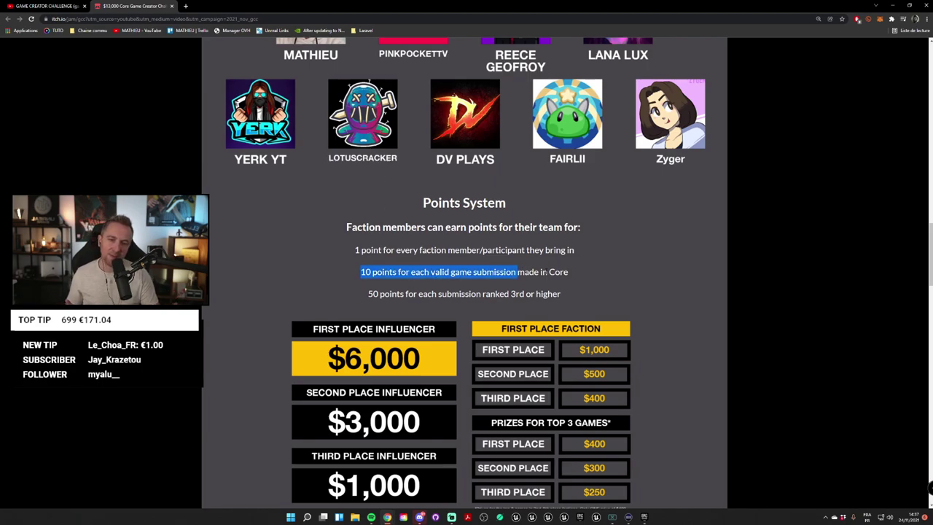
click(517, 272)
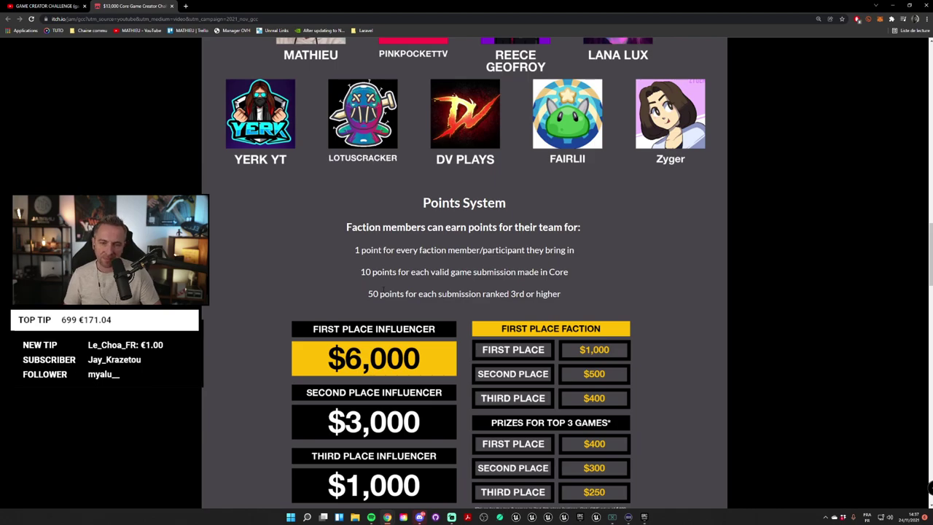
drag(377, 294, 561, 293)
click(529, 302)
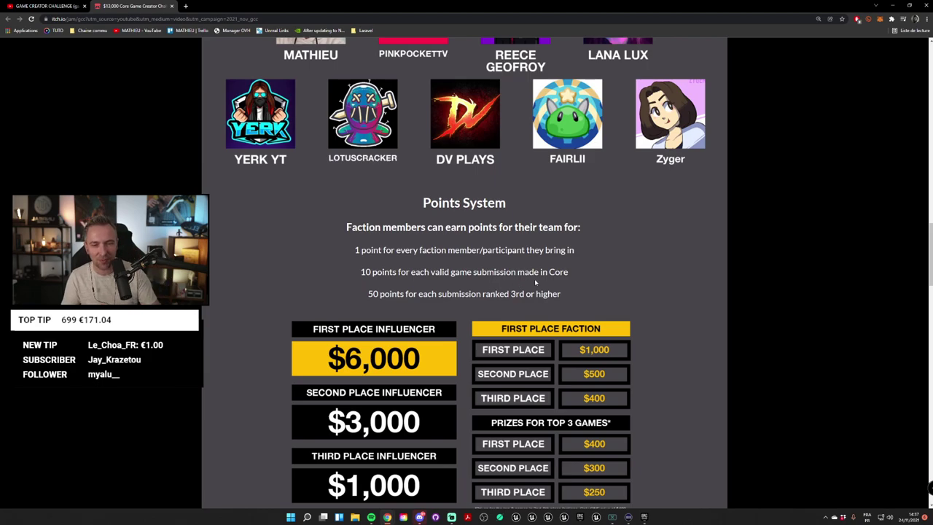
scroll(568, 286, down, 3)
scroll(598, 244, up, 1)
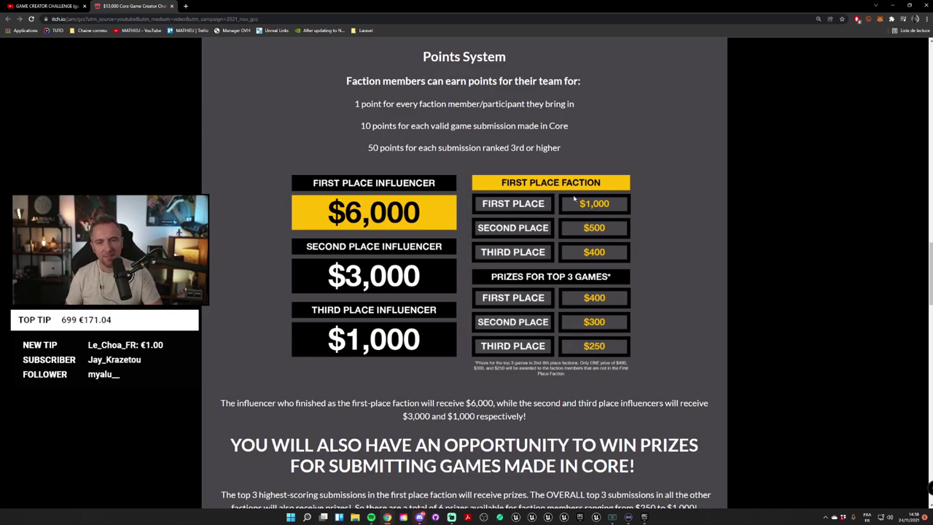
ctrl+scroll(577, 195, up, 2)
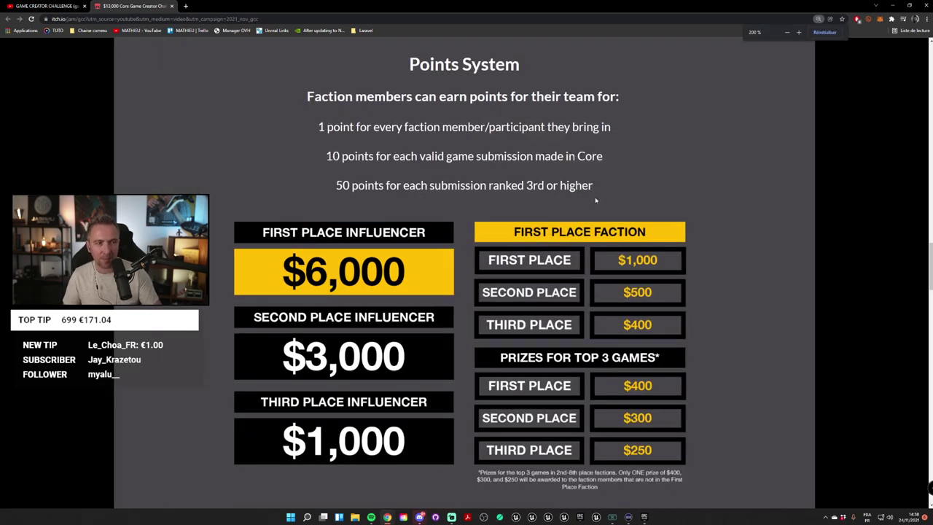
scroll(583, 195, down, 1)
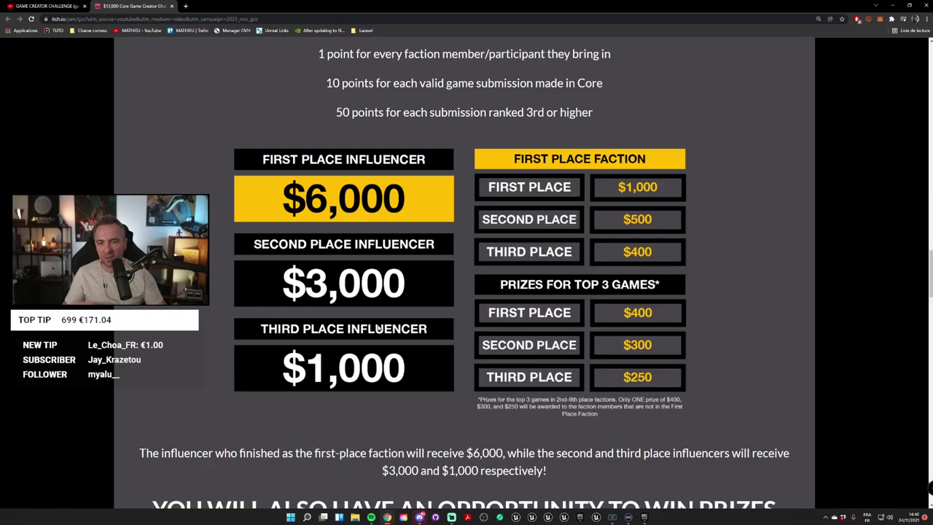
Step: Scroll through the jam page's Resources section and back up
scroll(377, 328, down, 3)
scroll(374, 335, down, 6)
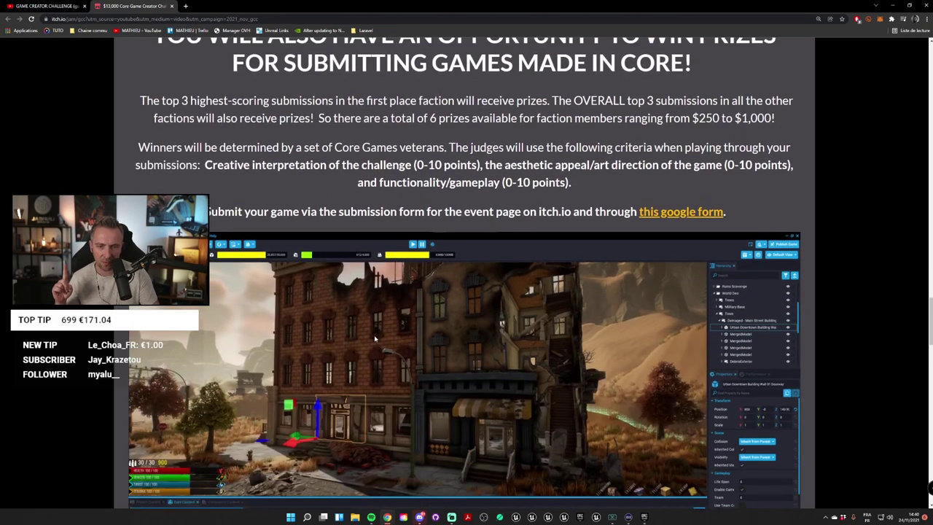
scroll(375, 337, down, 10)
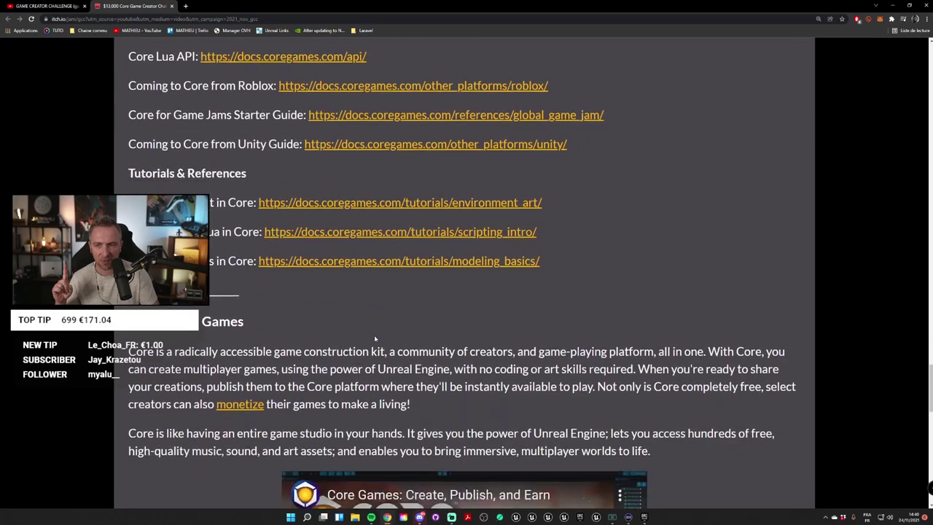
scroll(374, 335, down, 4)
scroll(375, 334, up, 5)
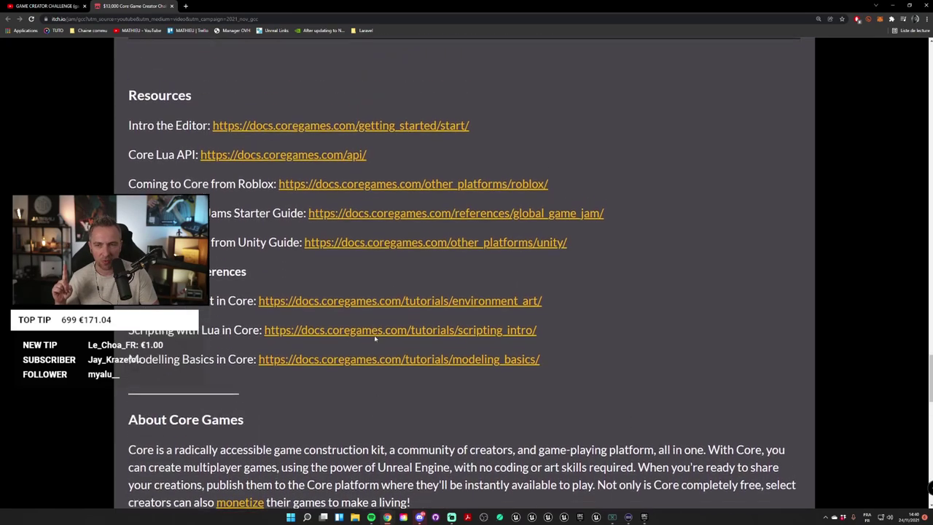
scroll(374, 335, up, 1)
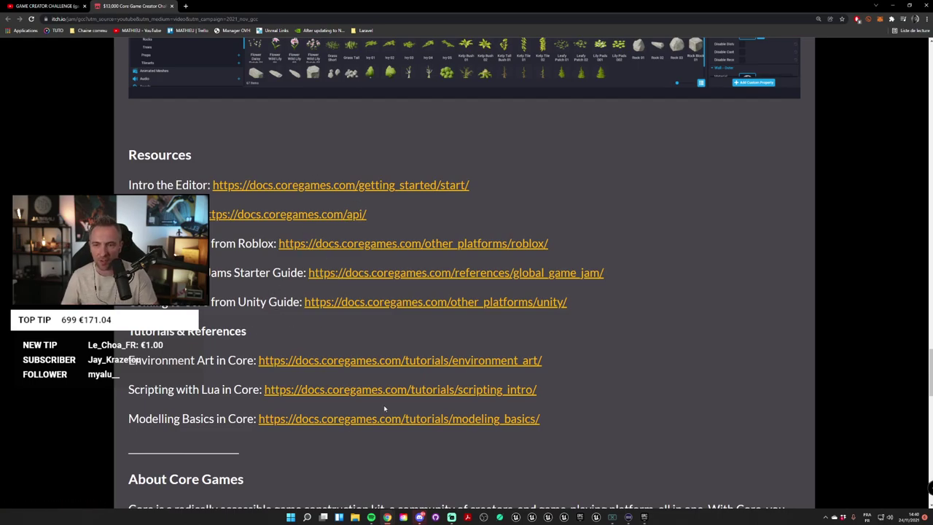
scroll(383, 405, up, 15)
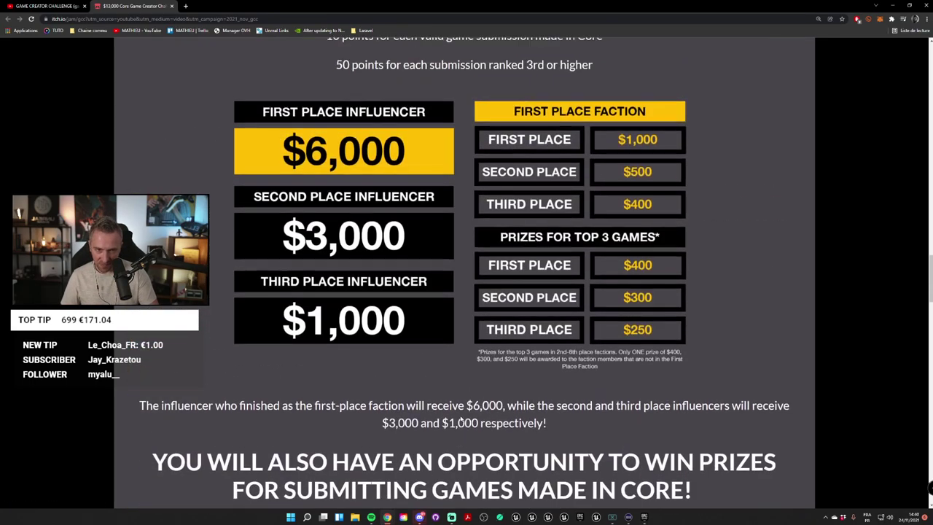
scroll(460, 421, up, 20)
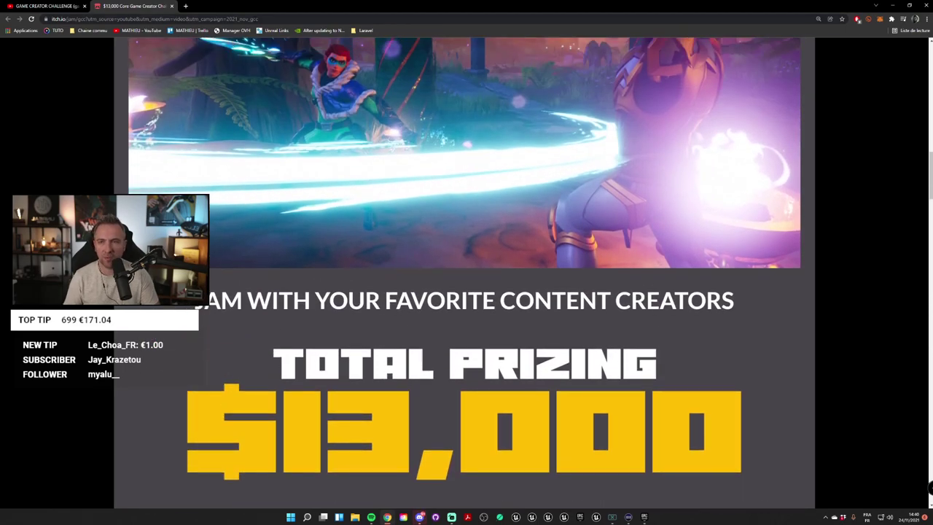
Step: Return to the jam page header showing 166 joined, 3 entries and theme TWIST
key(ctrl+l)
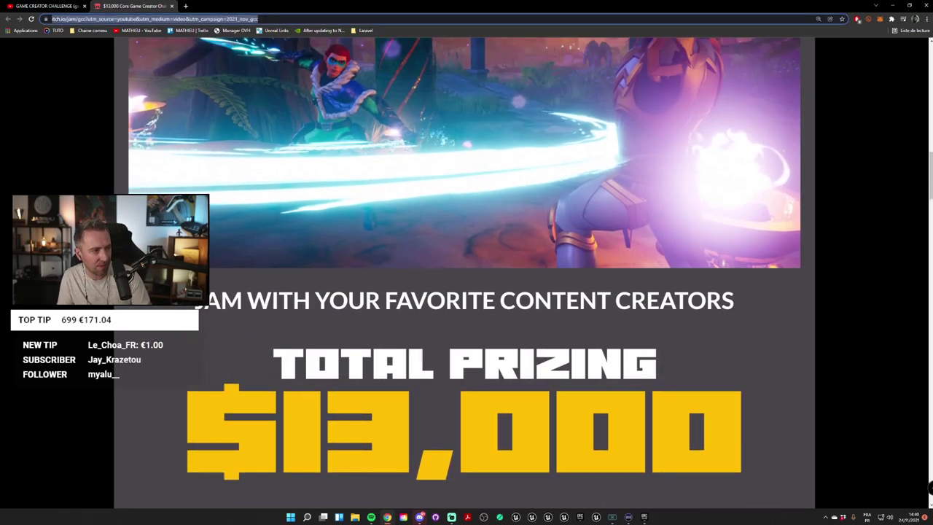
key(alt+Tab)
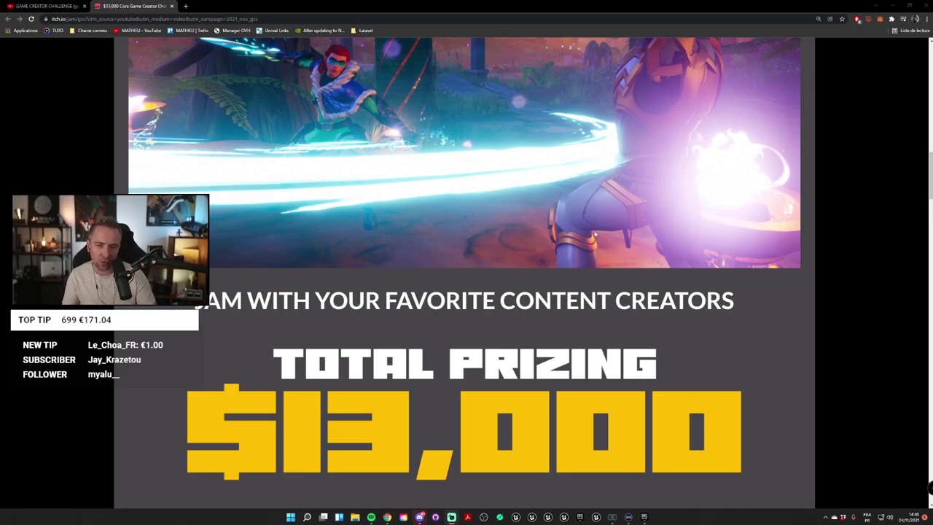
ctrl+scroll(593, 234, down, 3)
scroll(585, 288, up, 5)
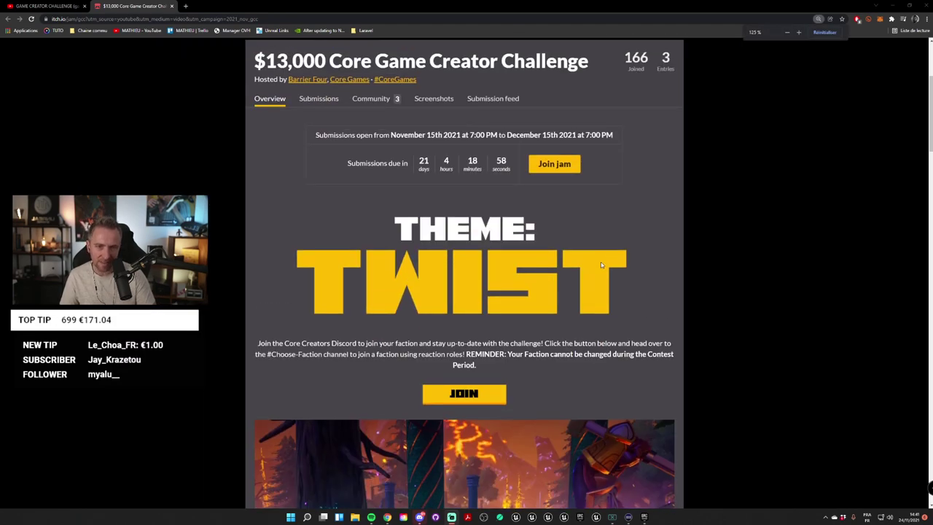
click(558, 162)
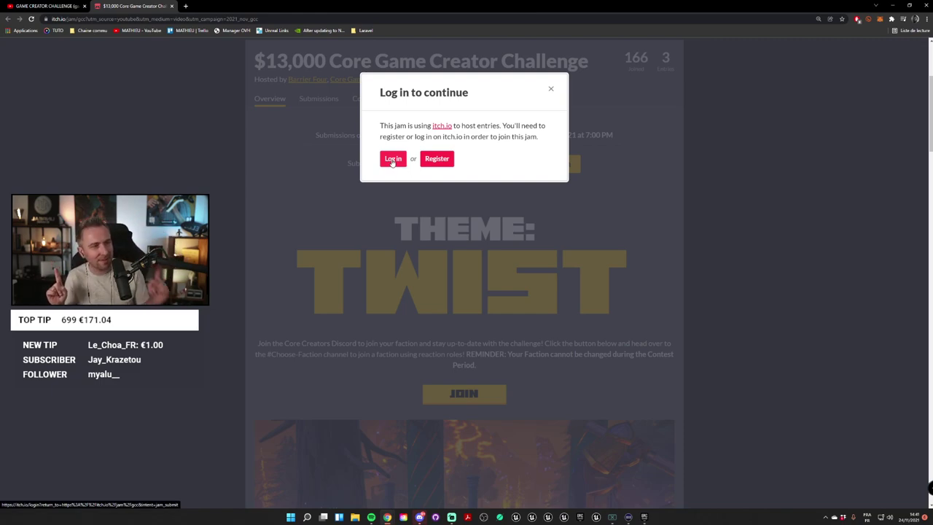
click(627, 295)
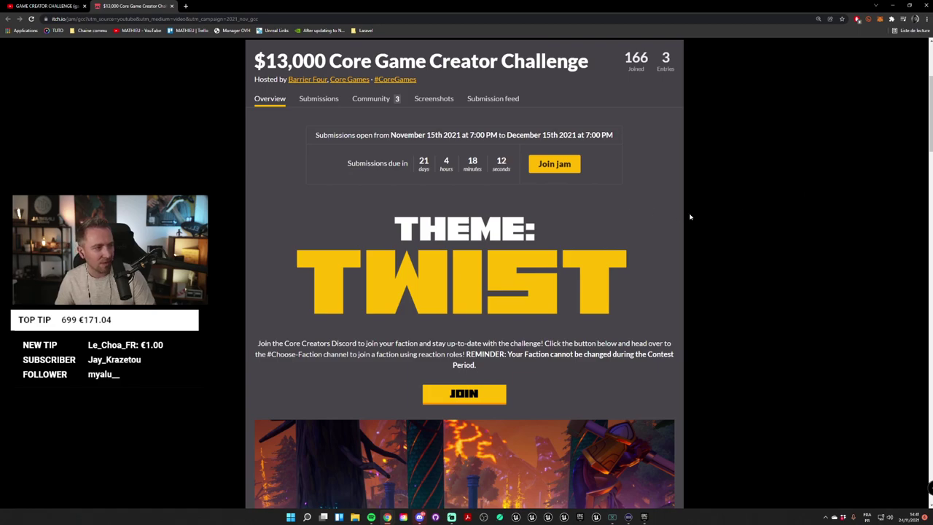
Step: Choose Join jam and submit the itch.io login with the account e-mail and password
click(558, 166)
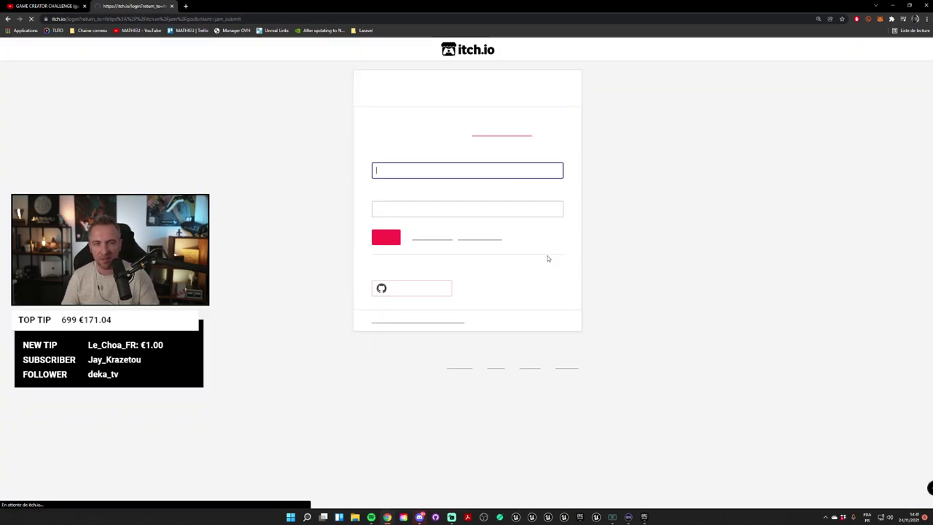
click(731, 179)
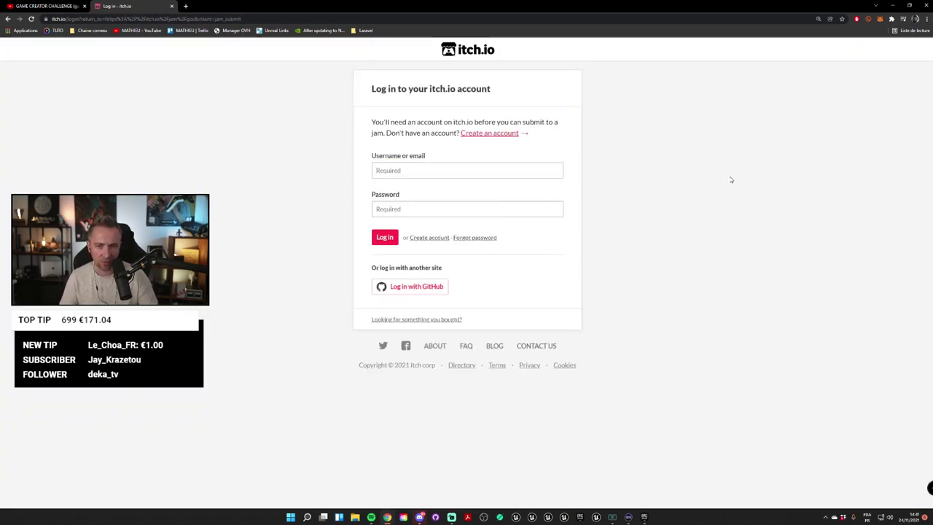
click(483, 170)
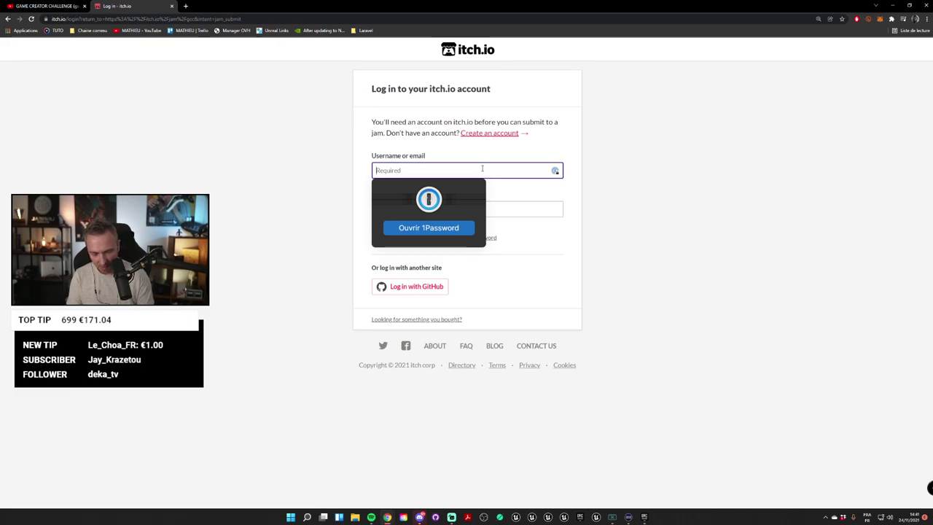
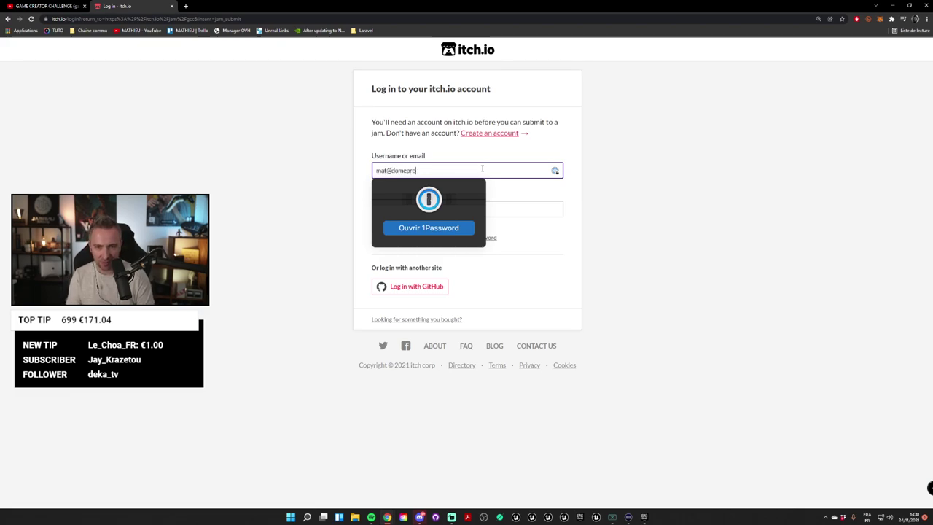
key(Tab)
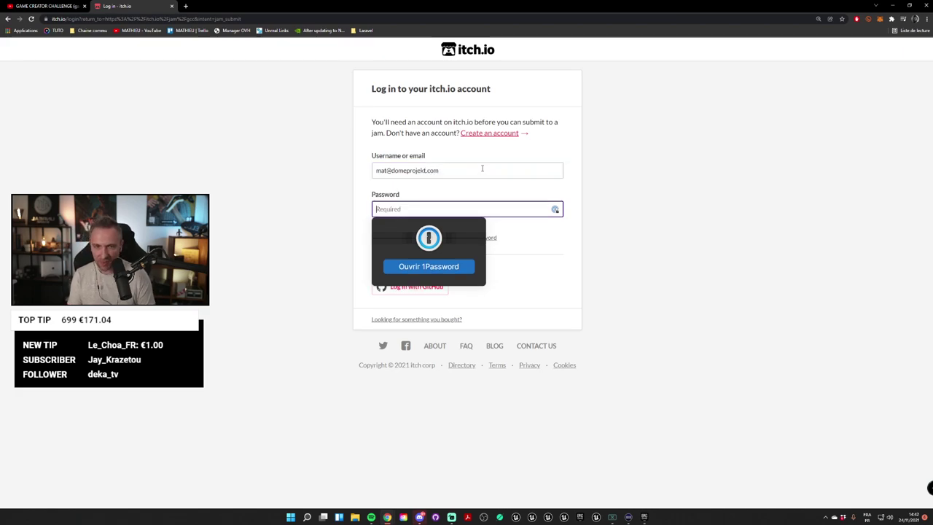
text(*)
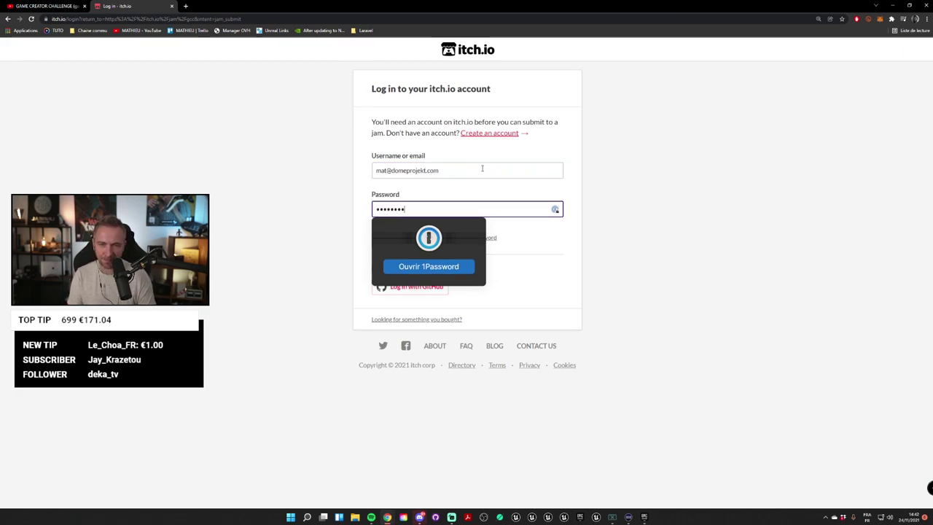
click(582, 181)
click(385, 239)
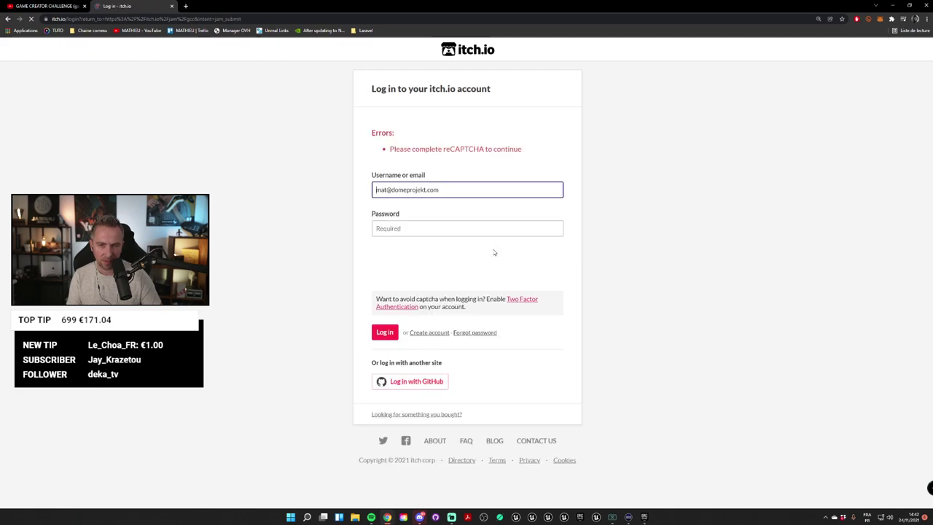
Step: Pass the reCAPTCHA, re-enter the account password and log in to itch.io
click(659, 237)
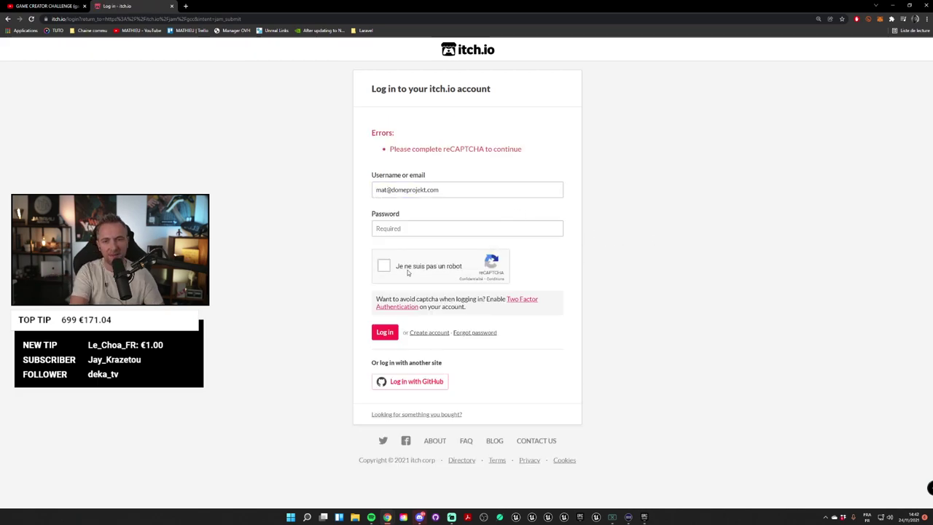
click(384, 266)
click(415, 228)
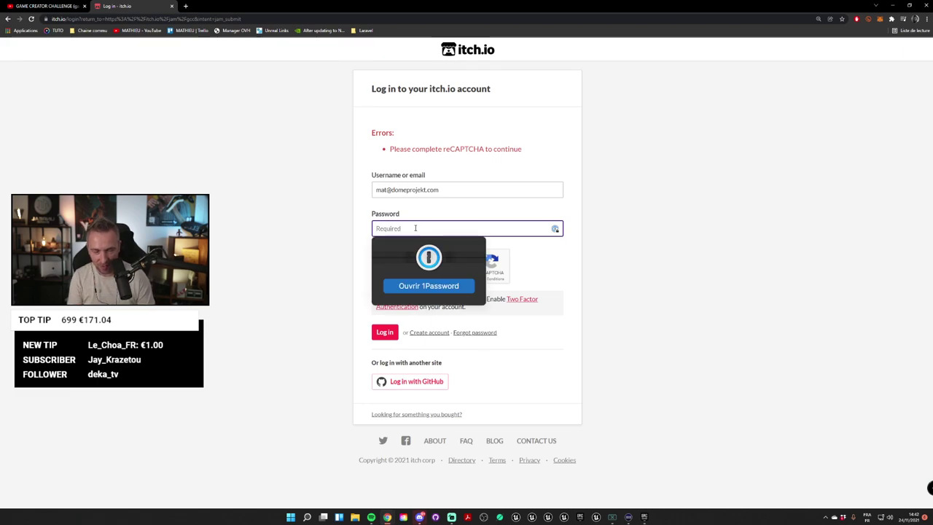
text(•••••)
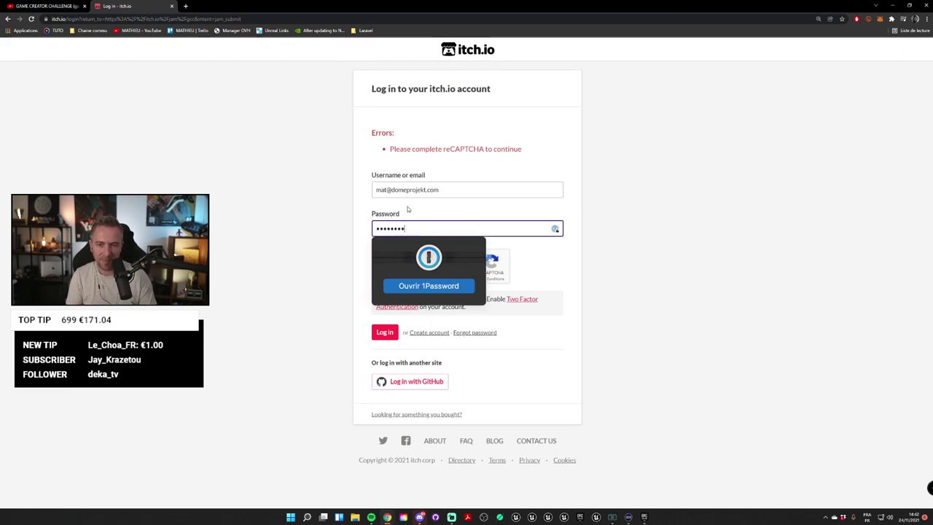
click(661, 226)
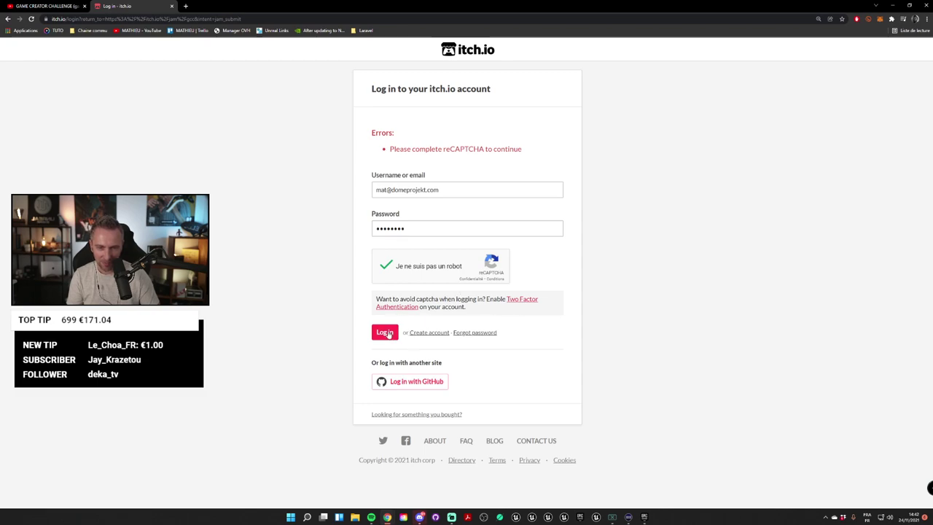
click(385, 333)
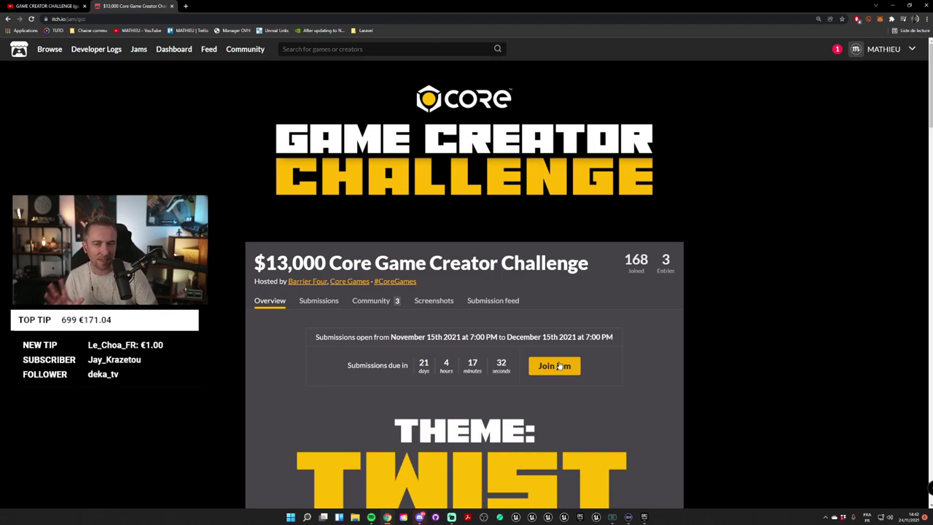
Step: Join the Core Game Creator Challenge jam
scroll(559, 313, down, 2)
click(558, 255)
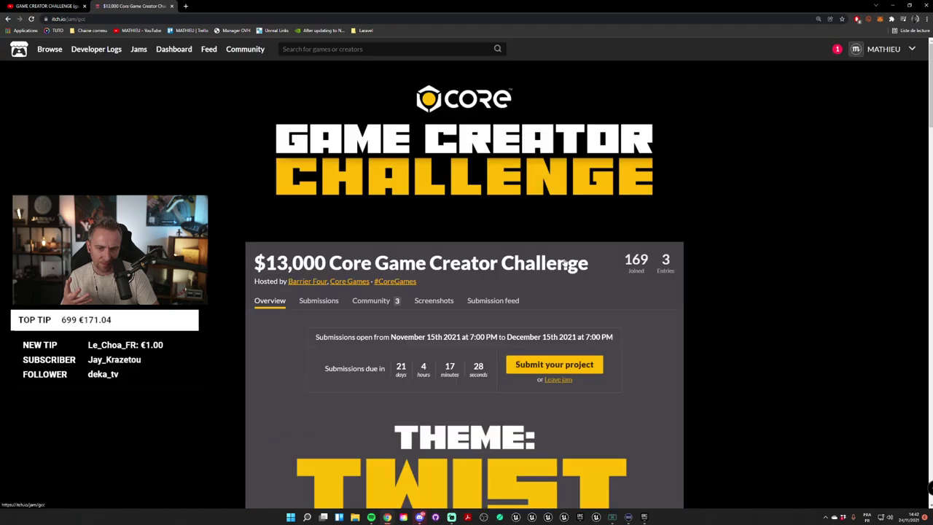
scroll(658, 288, down, 2)
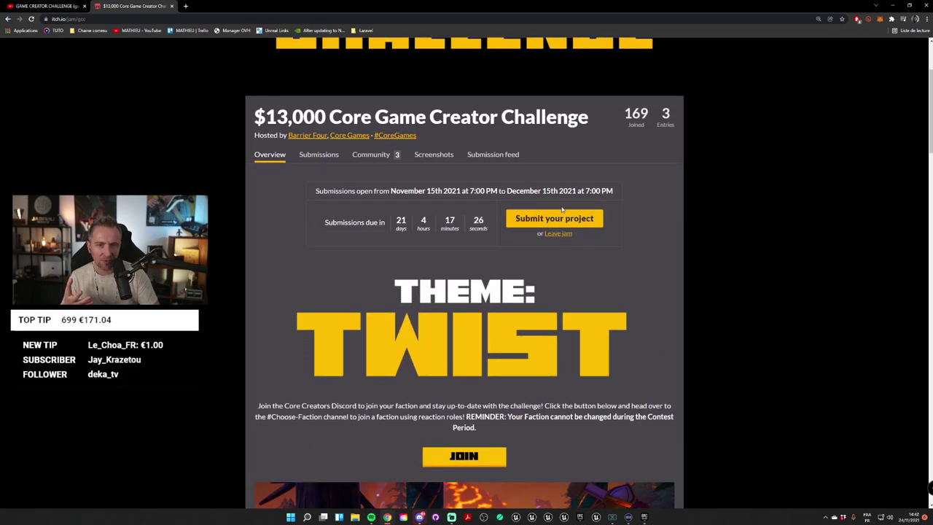
scroll(653, 268, down, 3)
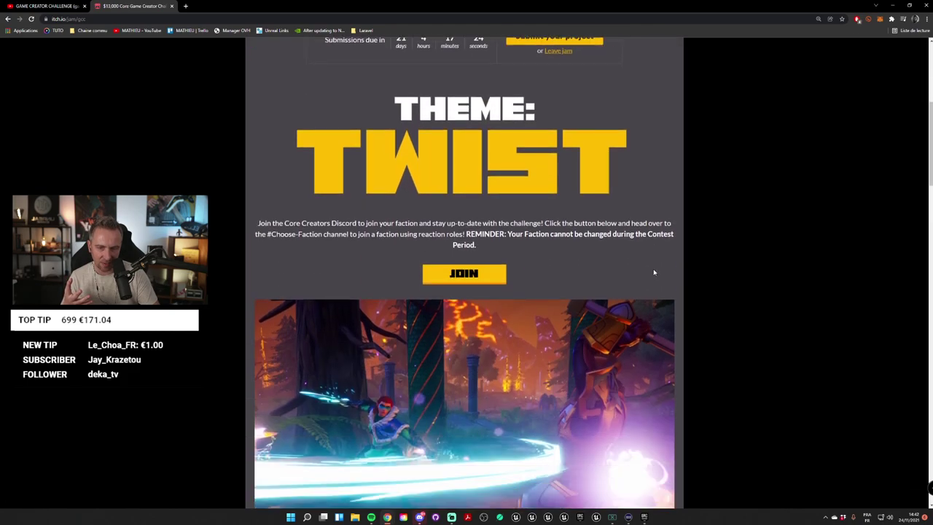
scroll(659, 271, up, 4)
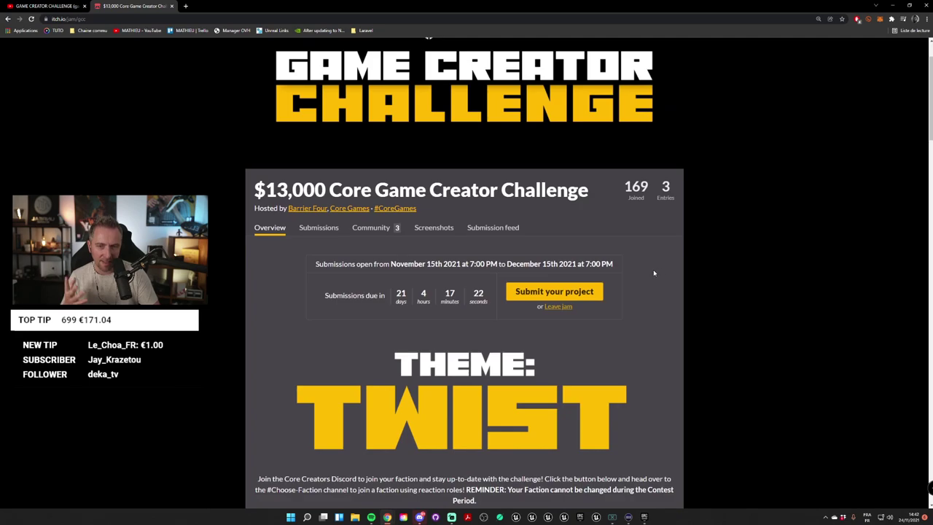
Step: Open the Submit game to jam dialog via Submit your project
scroll(585, 344, down, 10)
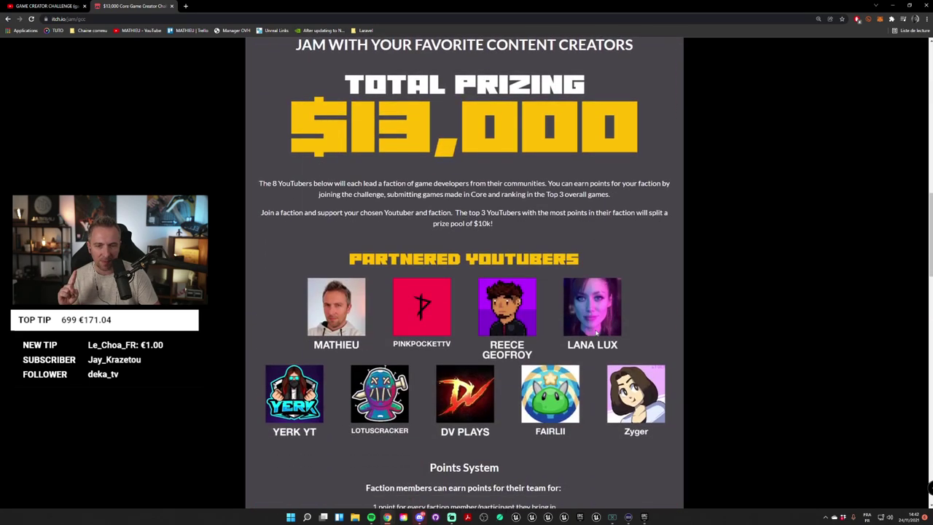
scroll(596, 333, down, 3)
scroll(600, 246, up, 10)
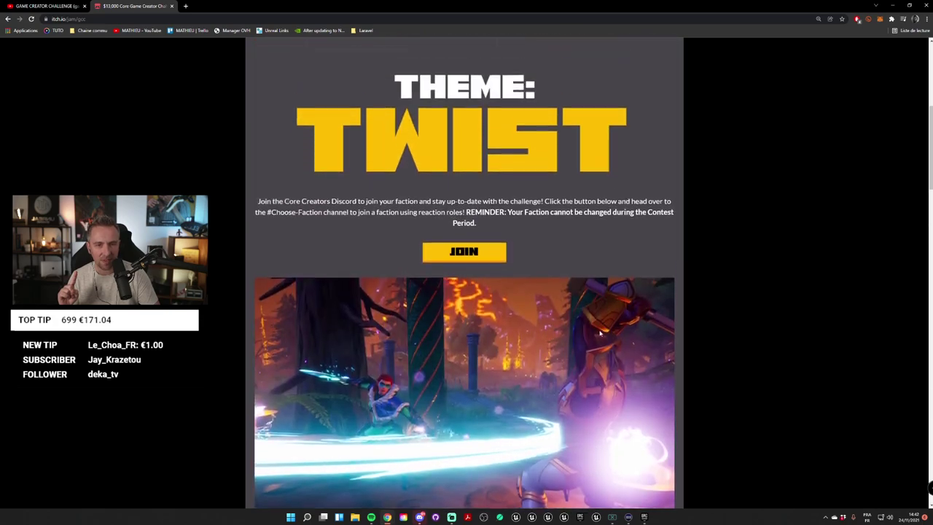
scroll(600, 246, up, 3)
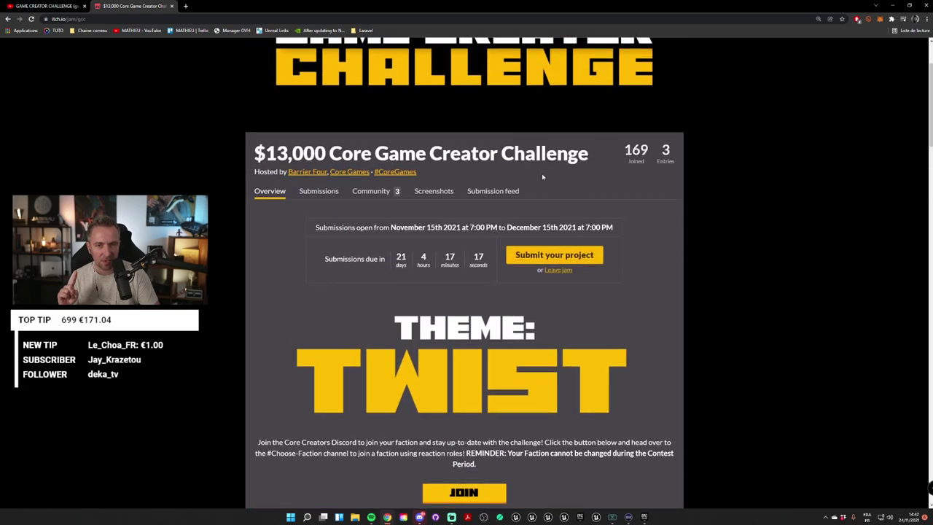
click(541, 255)
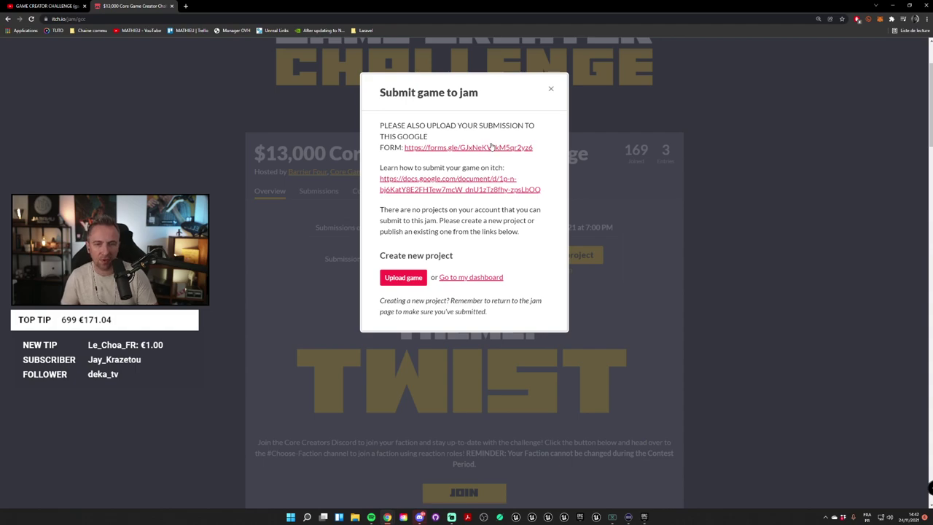
Step: Open the Google submission form and submission guide in new tabs, ending on the form
middle_click(492, 147)
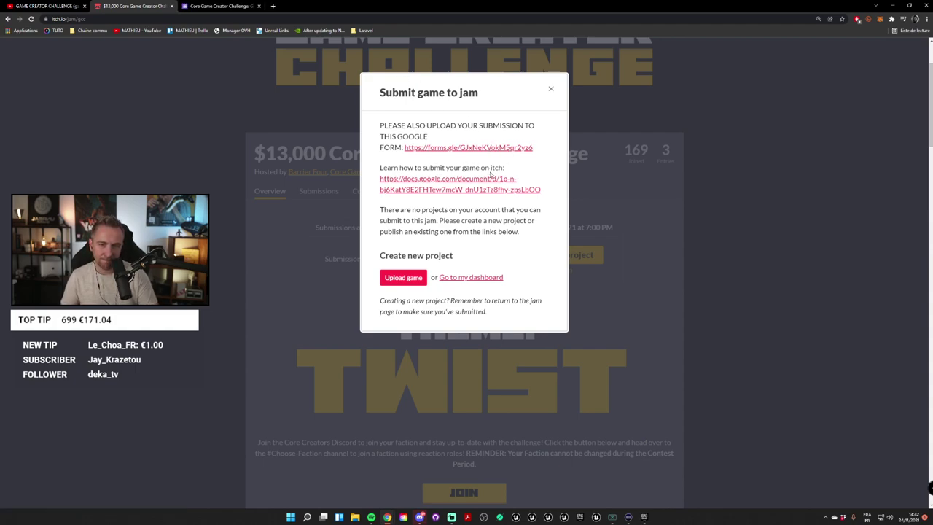
middle_click(445, 182)
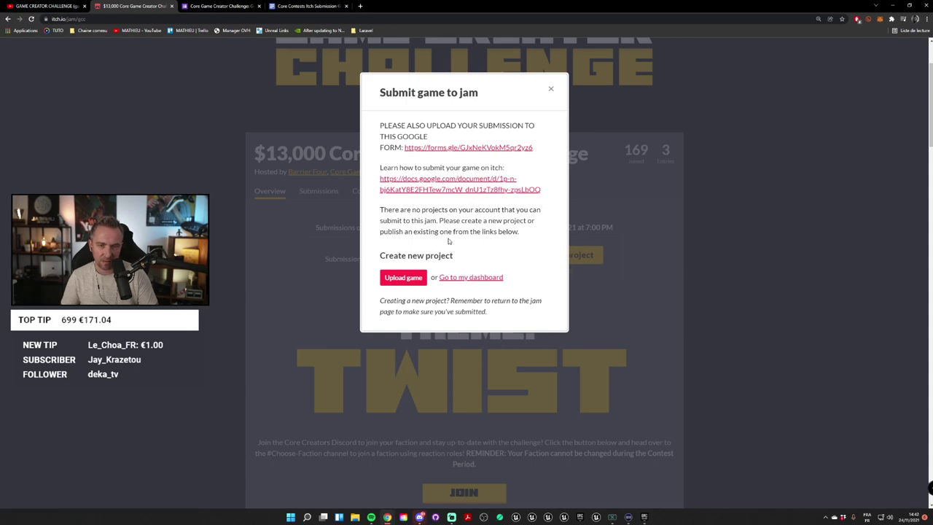
key(ctrl+Tab)
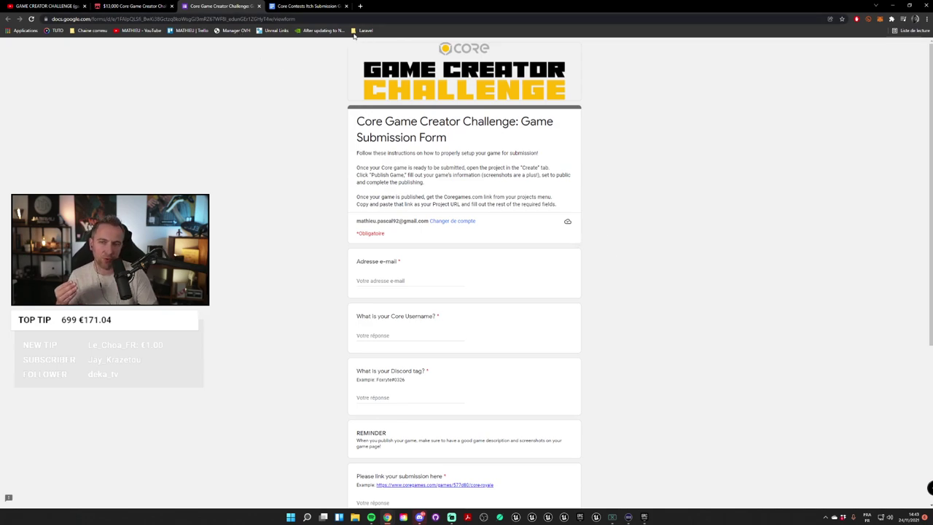
Step: Check the submission guide tab, then return to the submission form
click(307, 5)
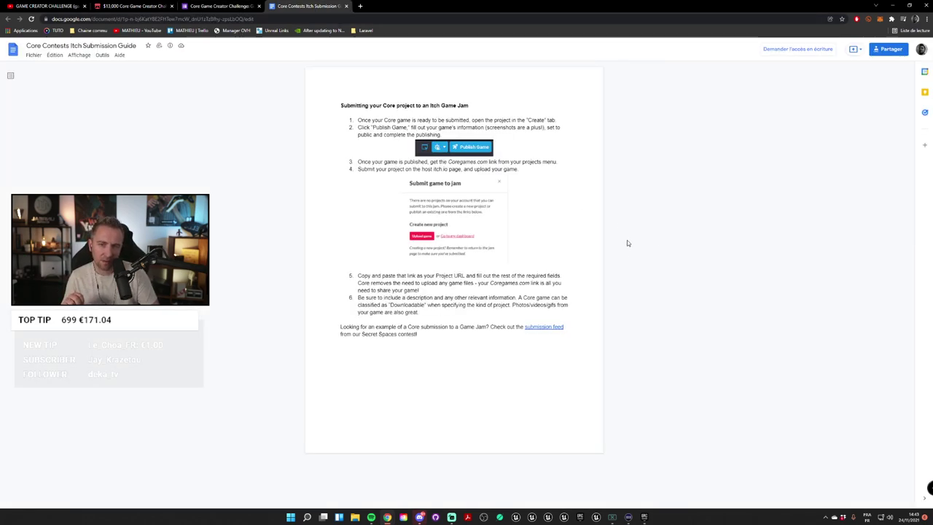
click(223, 5)
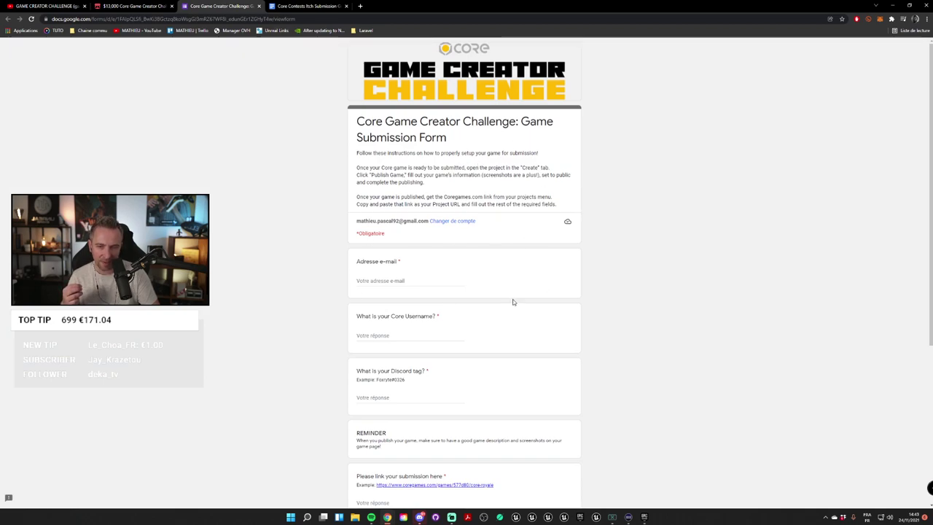
scroll(511, 291, down, 2)
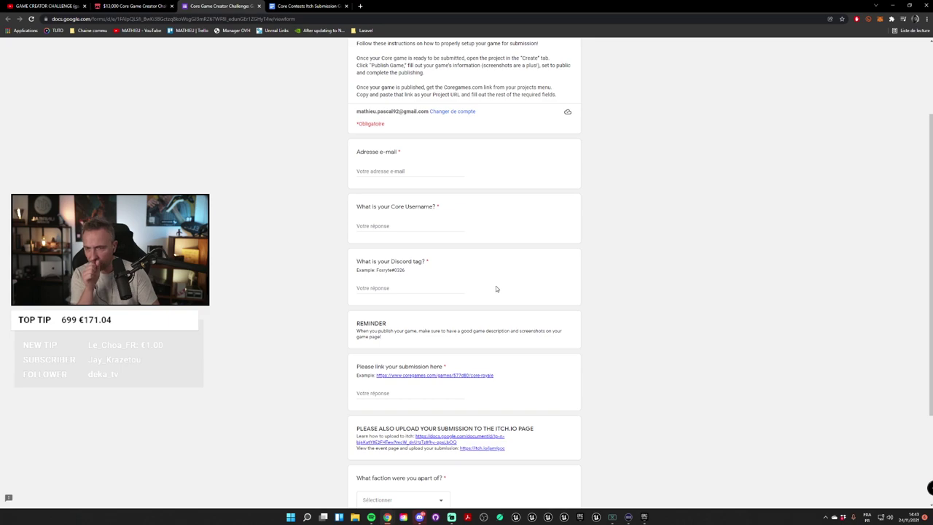
scroll(511, 290, down, 2)
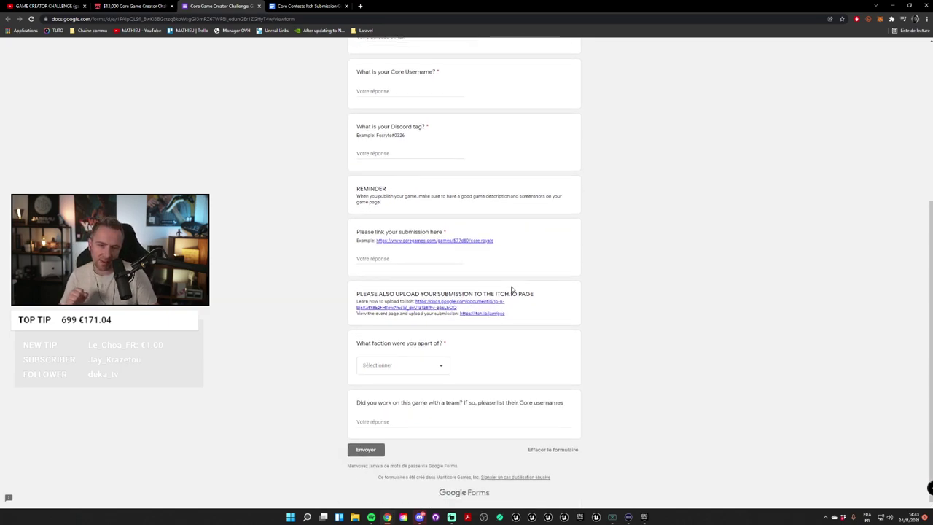
Step: Answer the required faction question with the streamer's own faction
click(438, 365)
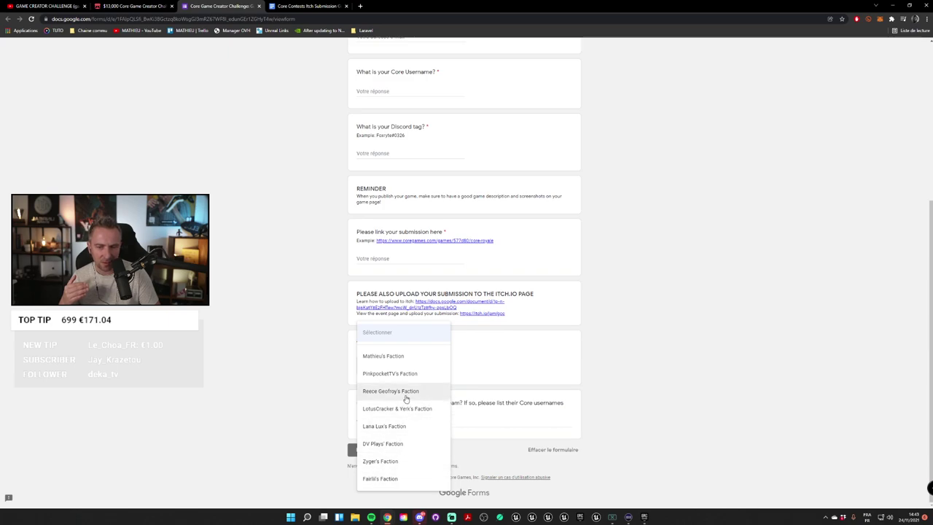
click(614, 316)
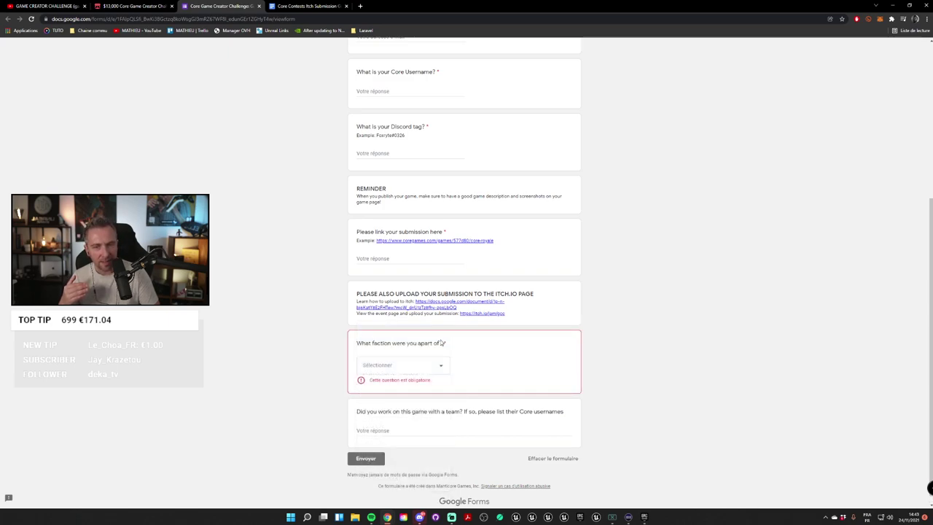
click(402, 367)
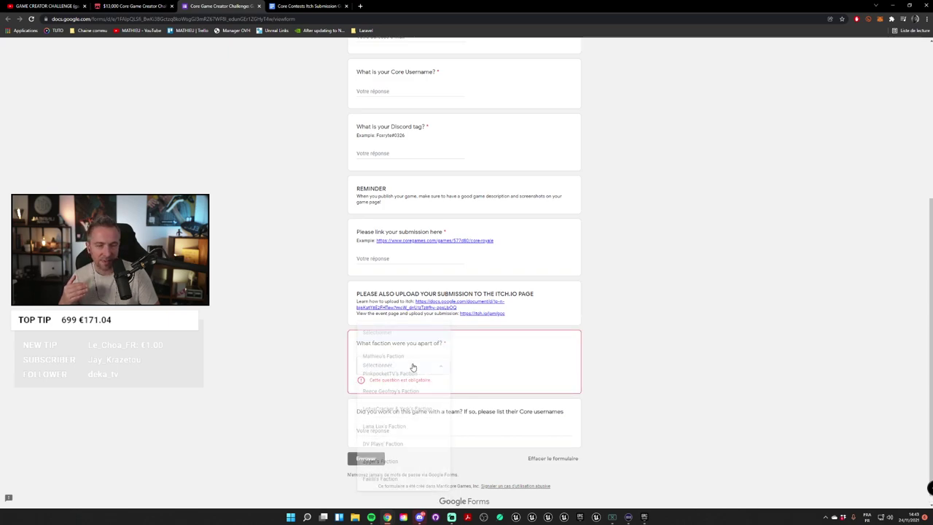
click(724, 334)
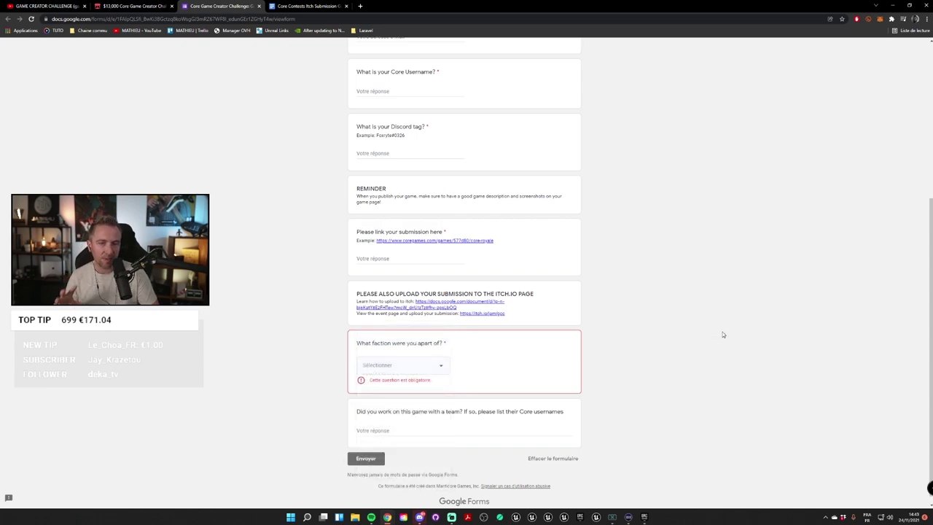
click(438, 366)
click(409, 356)
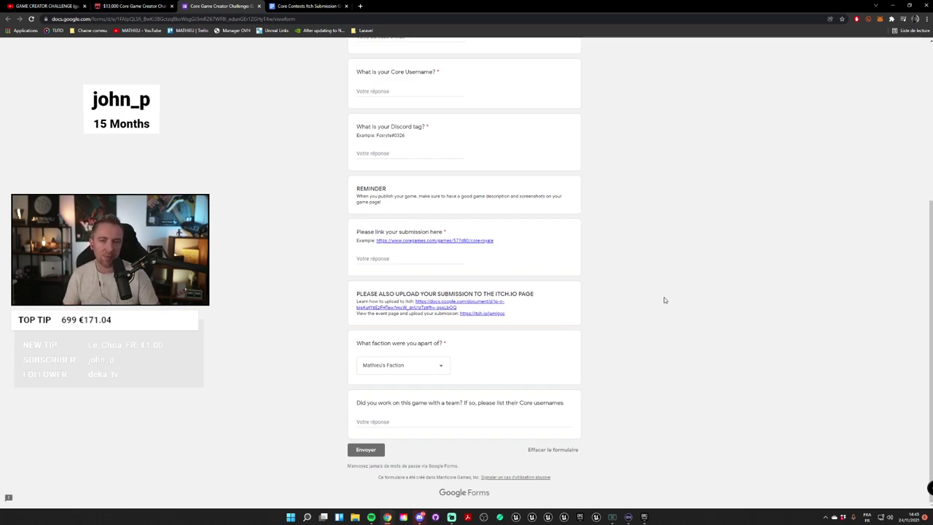
scroll(664, 277, up, 2)
Step: Switch the submission form to the work Google account
scroll(648, 353, up, 1)
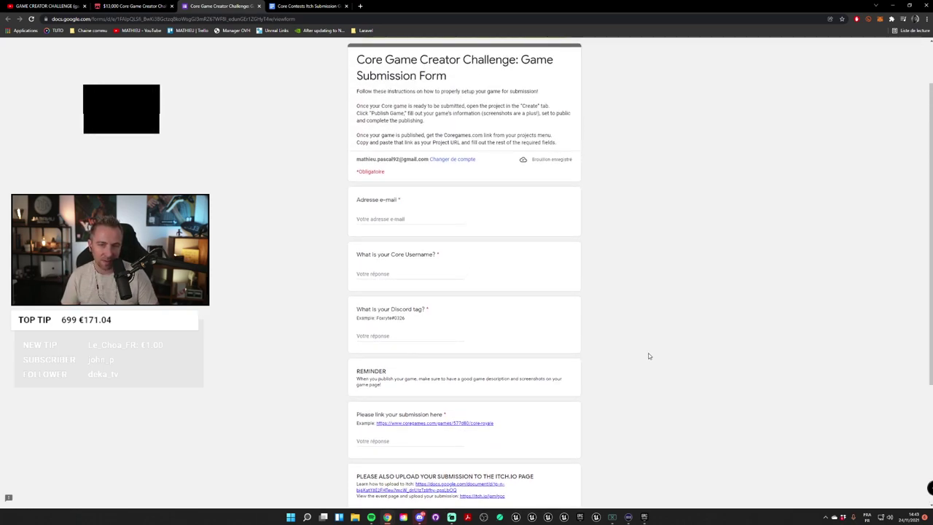
scroll(572, 226, down, 1)
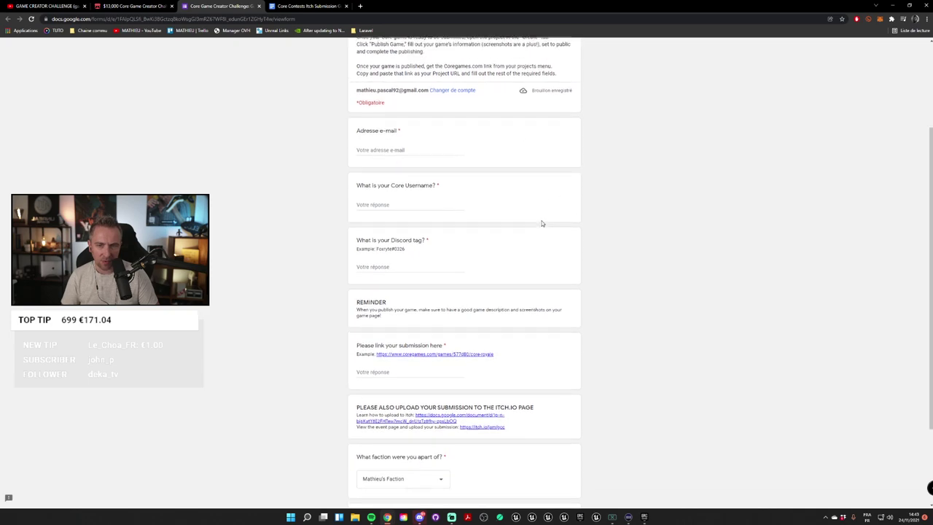
scroll(484, 202, up, 2)
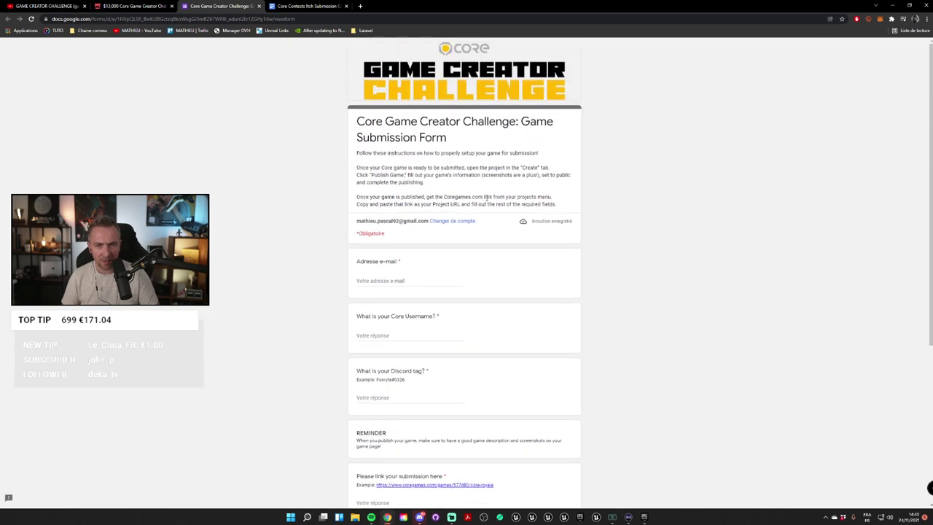
click(452, 221)
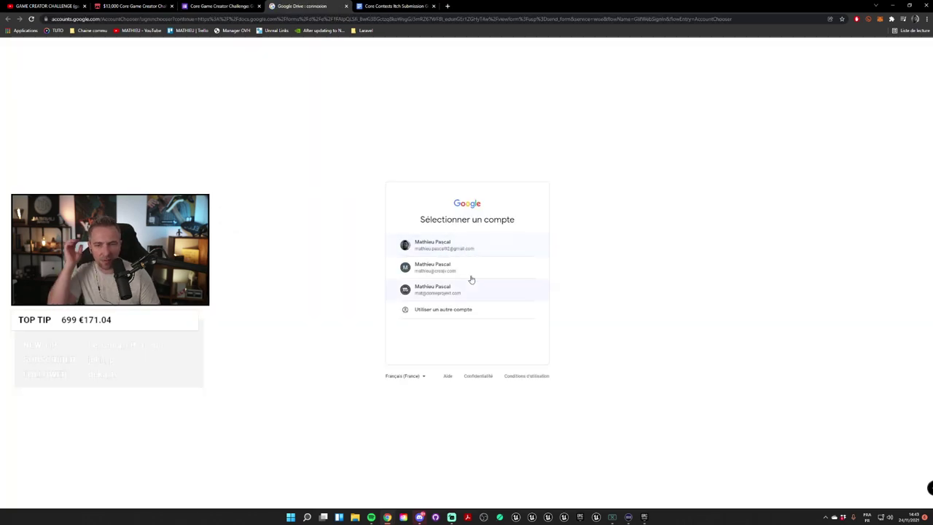
click(468, 292)
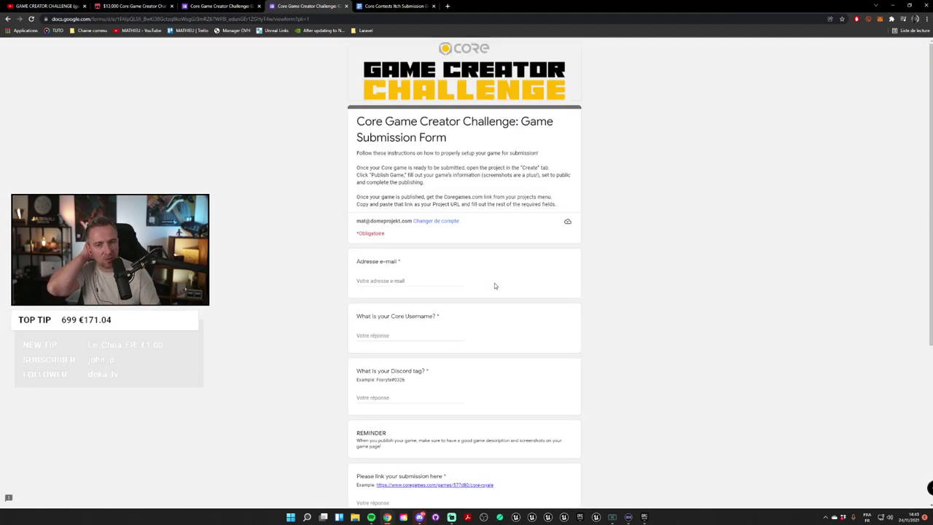
Step: Fill in the Adresse e-mail field with the account e-mail address
click(405, 281)
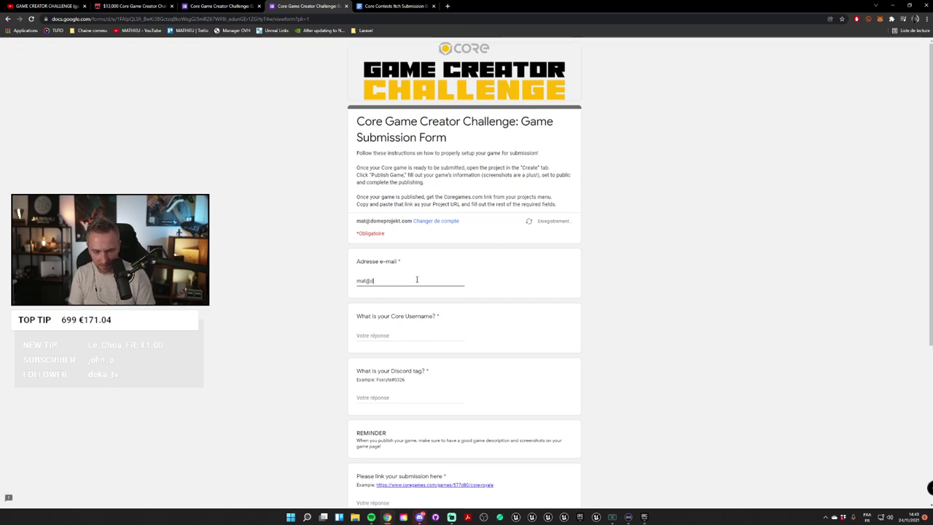
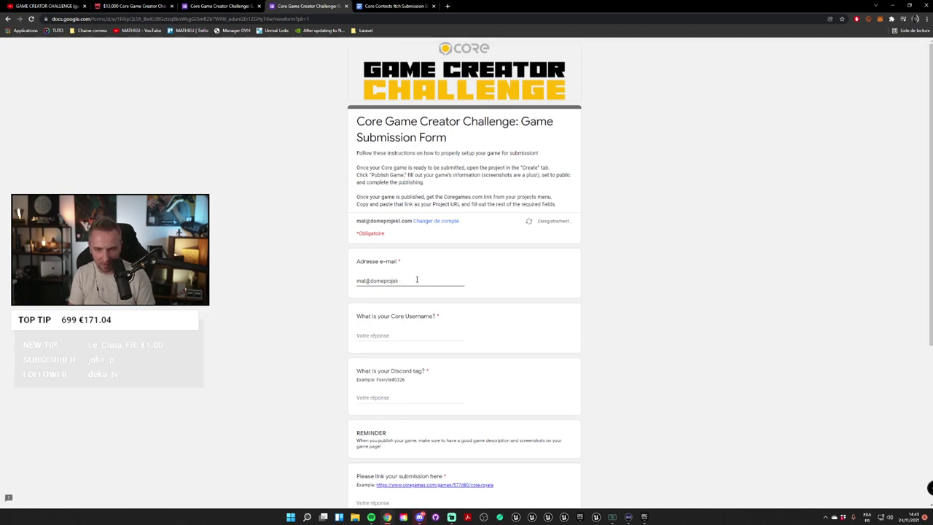
key(Tab)
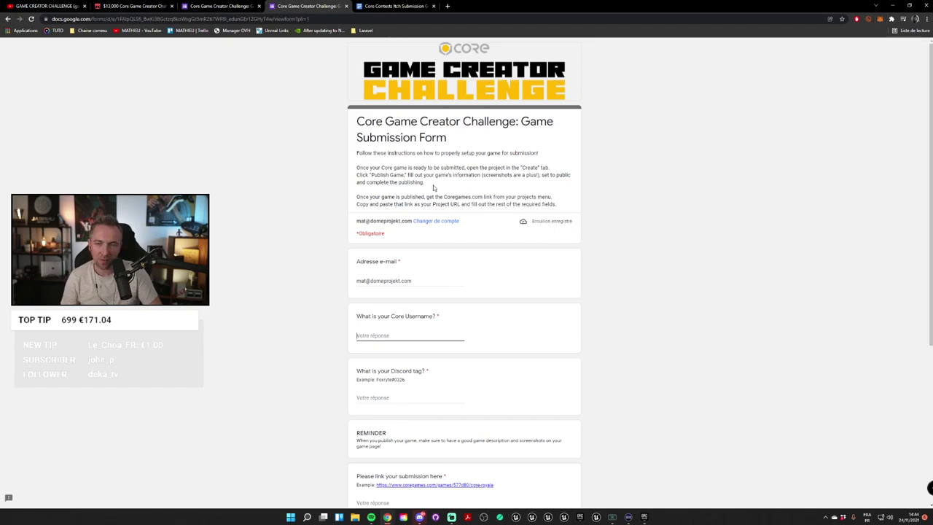
click(678, 277)
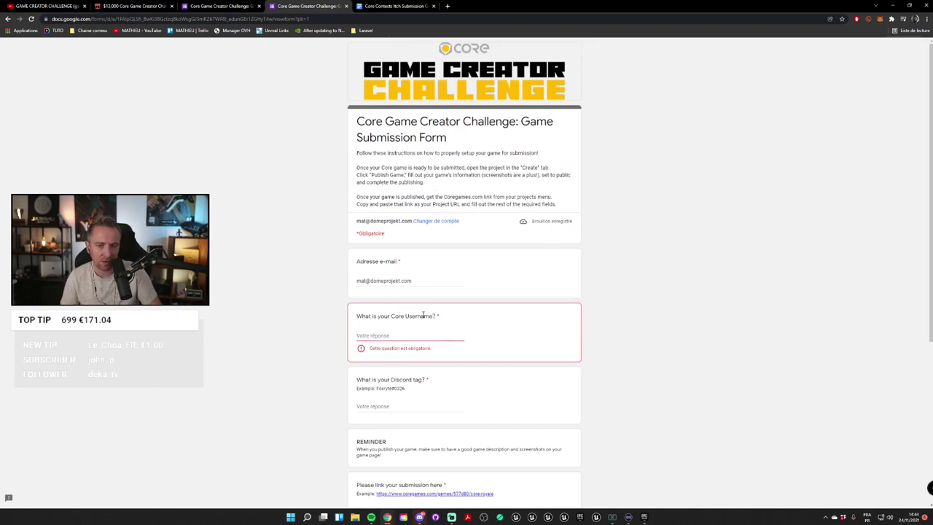
Step: Launch Core from the Start menu search and log in with the account password
click(290, 517)
text(core)
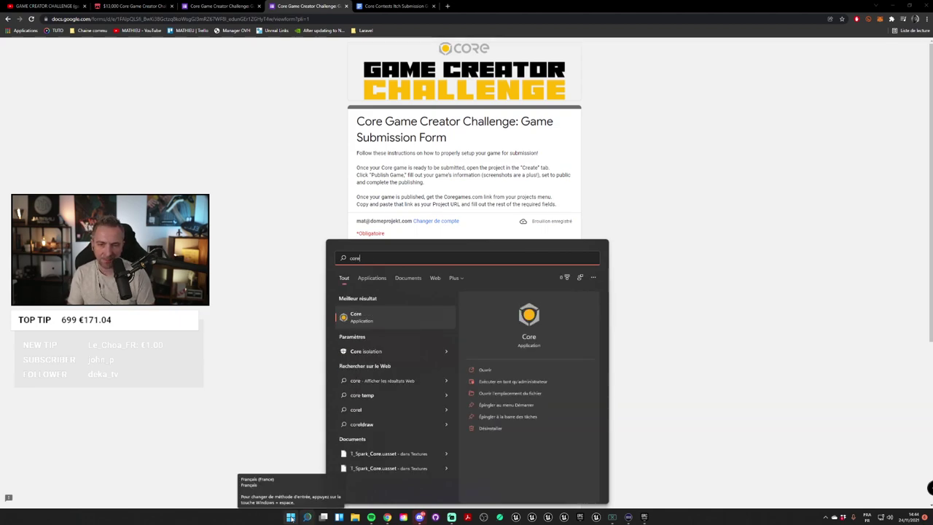
key(Return)
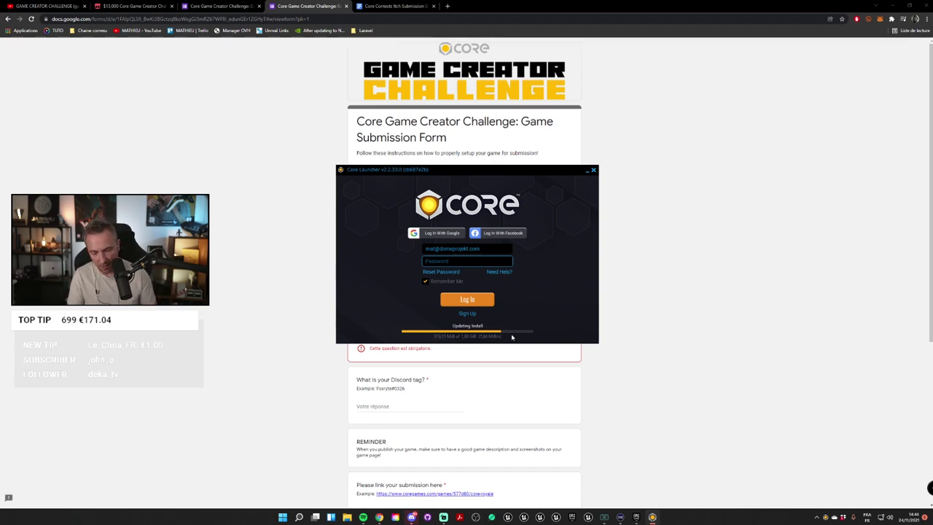
key(ctrl+v)
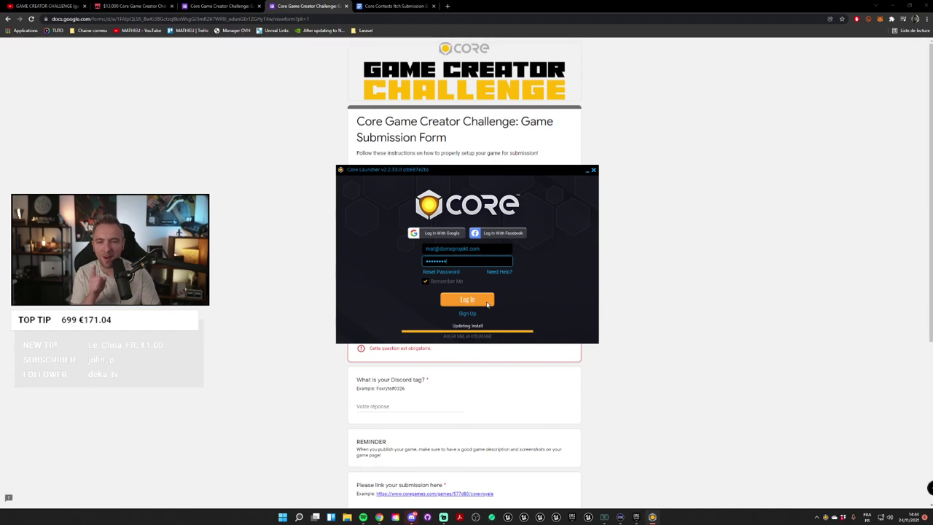
click(464, 302)
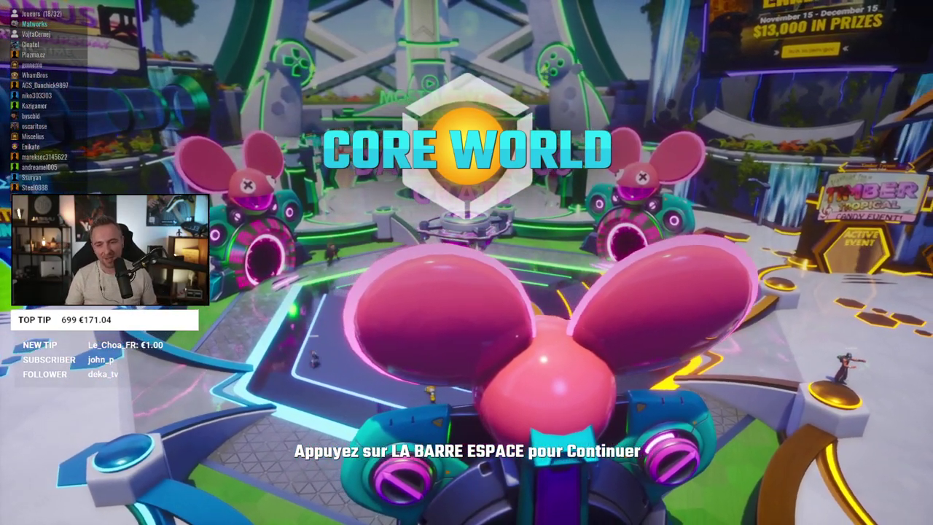
Step: Skip the Core World title screen and load the Mineral Extraction tycoon game
key(space)
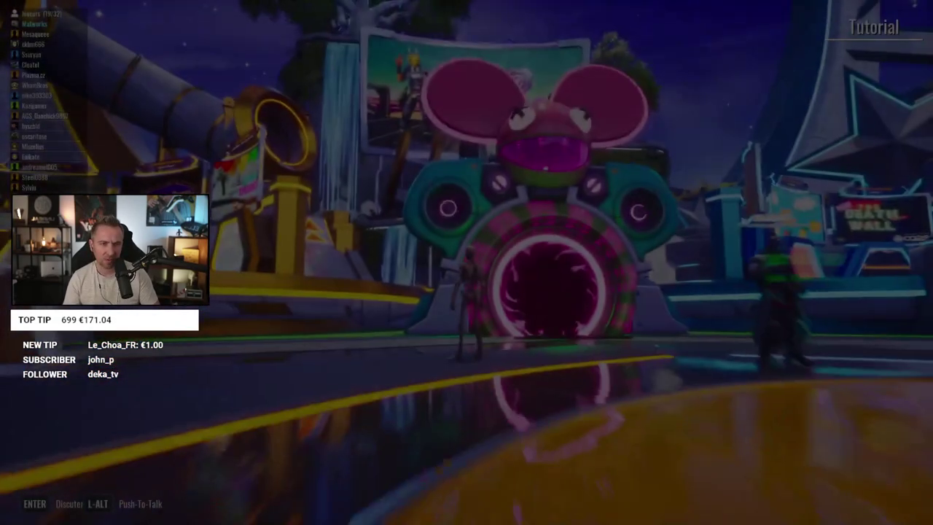
key(Escape)
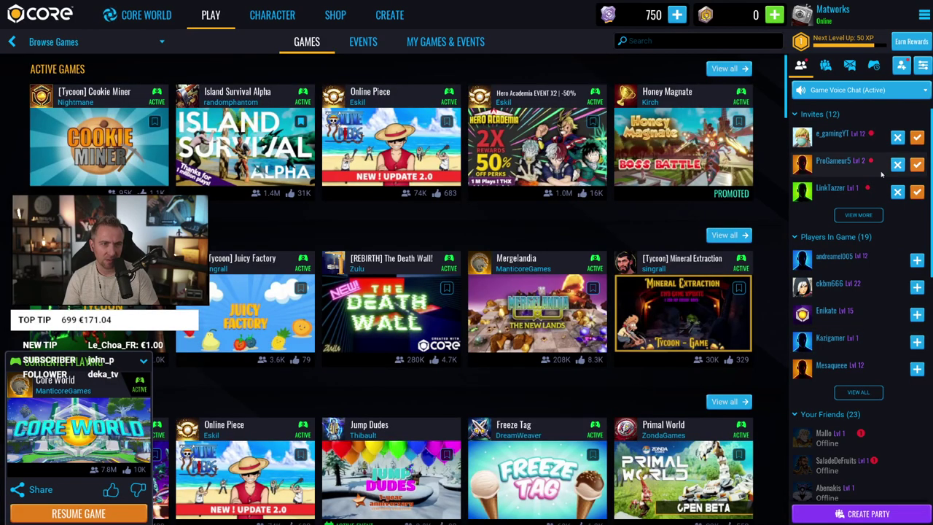
click(700, 310)
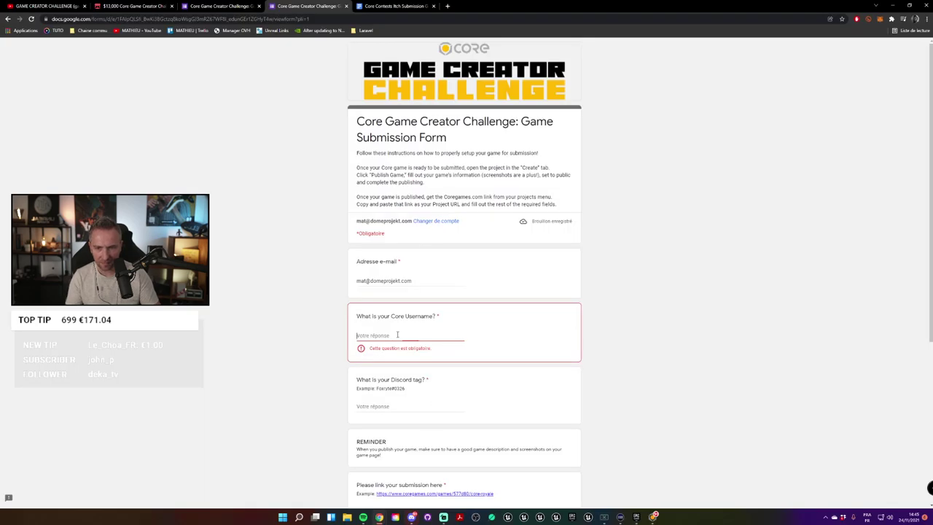
Step: Enter the Core username and paste the Discord tag into their form answers
click(397, 335)
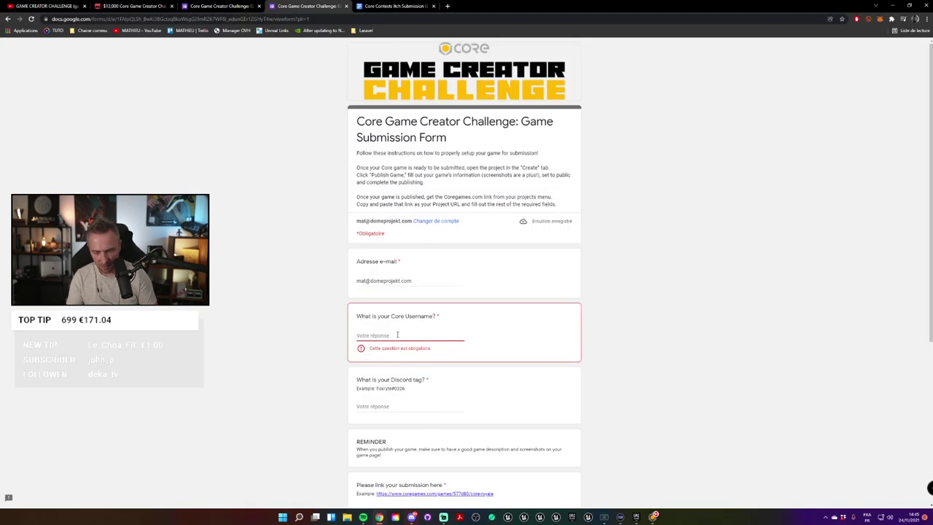
text(Matworks)
scroll(430, 284, down, 2)
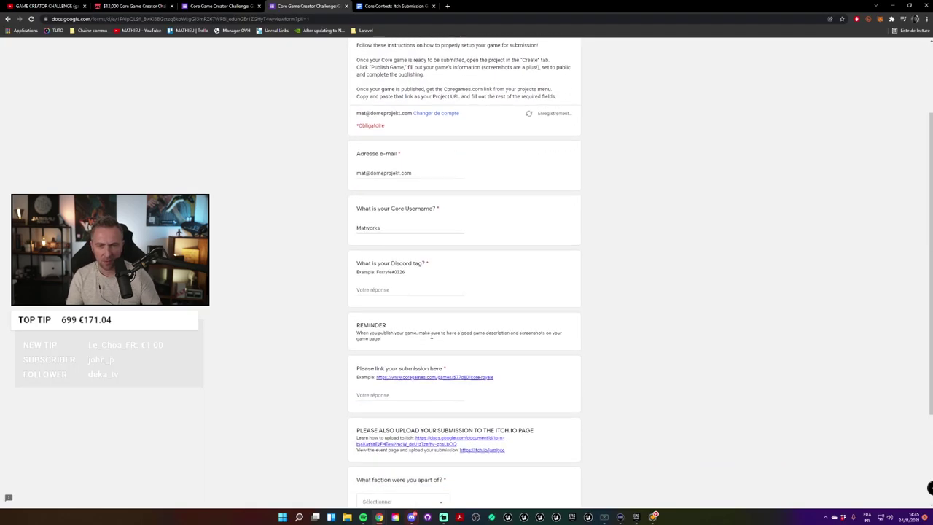
click(429, 288)
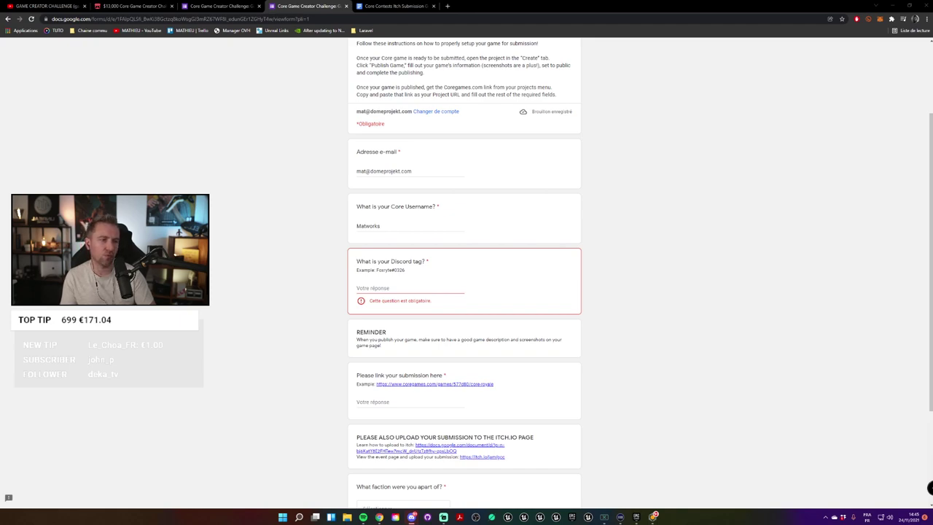
click(395, 291)
text(Mathieu#9593)
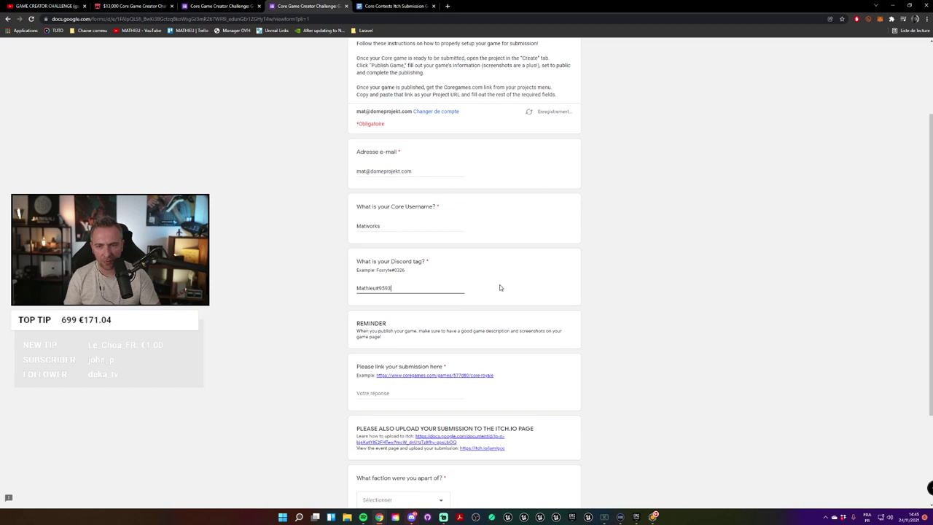
Step: Review the filled form against the blank copy, then return to the itch.io jam page
scroll(496, 287, down, 1)
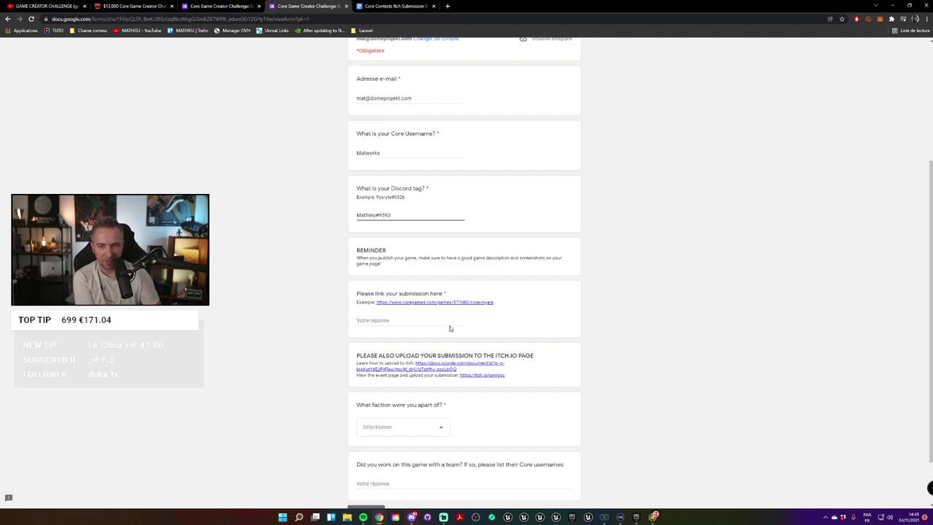
scroll(510, 342, up, 3)
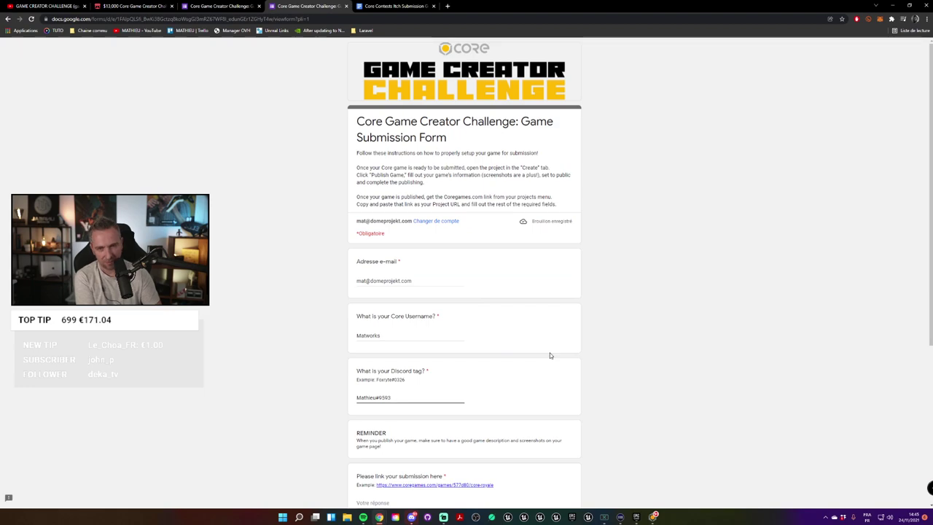
scroll(550, 355, down, 4)
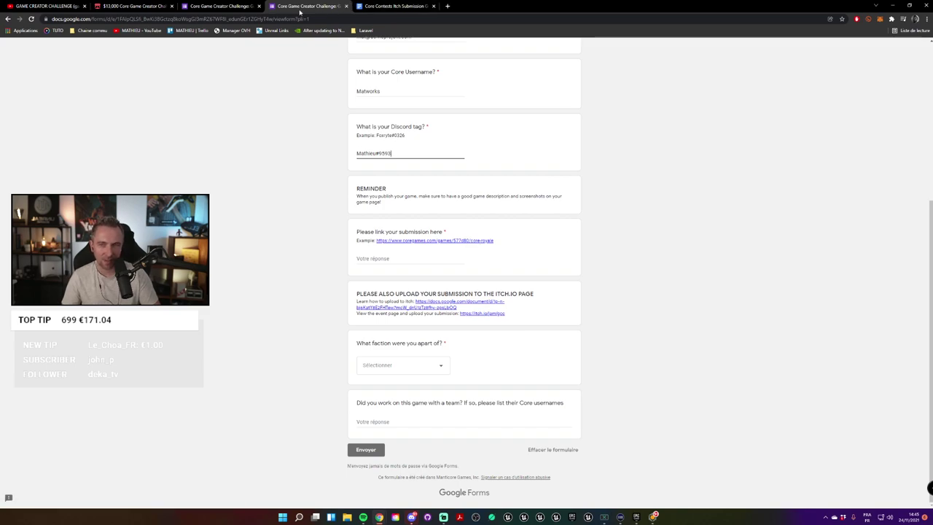
click(228, 7)
click(307, 6)
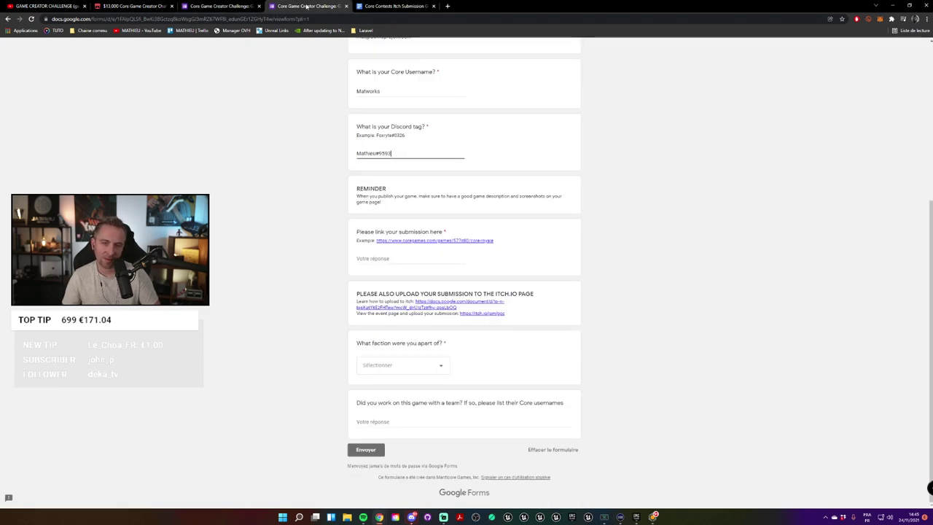
scroll(485, 293, up, 15)
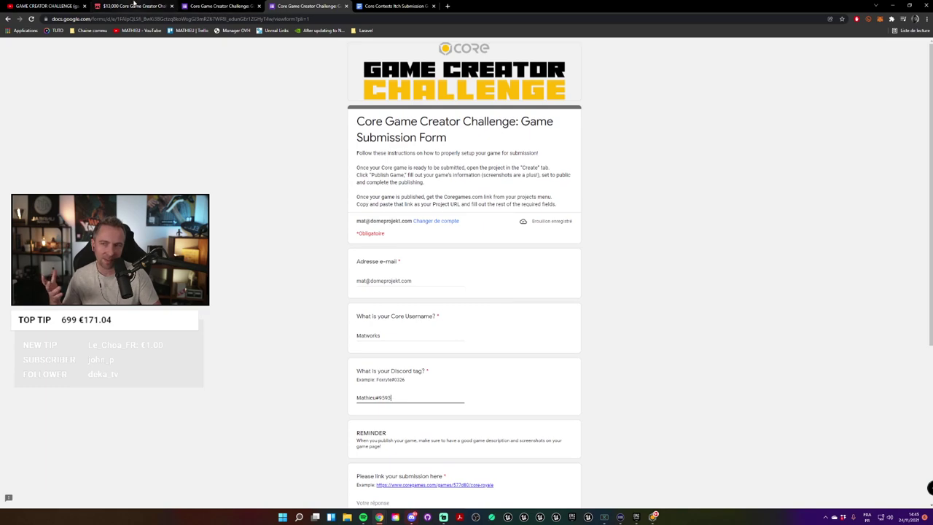
click(133, 6)
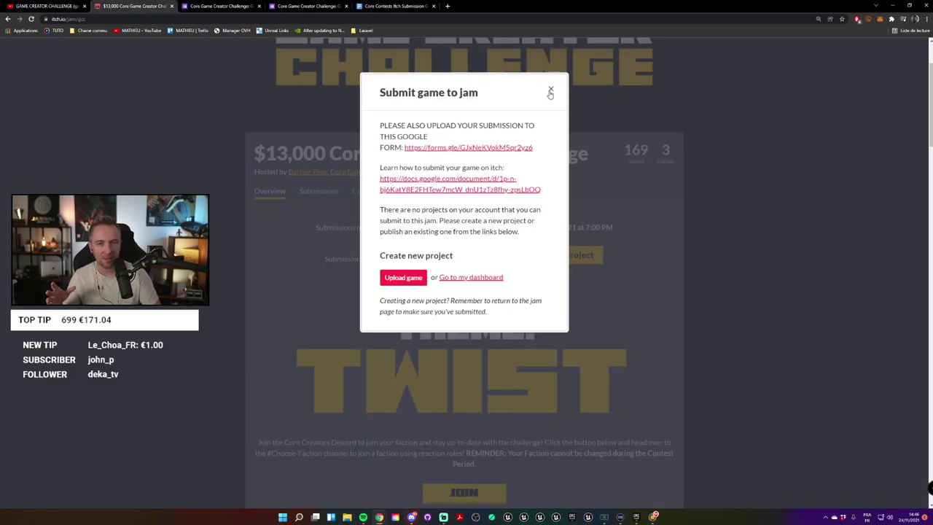
Step: Close the 'Submit game to jam' popup and switch to the blank submission form copy
click(551, 88)
scroll(562, 277, up, 3)
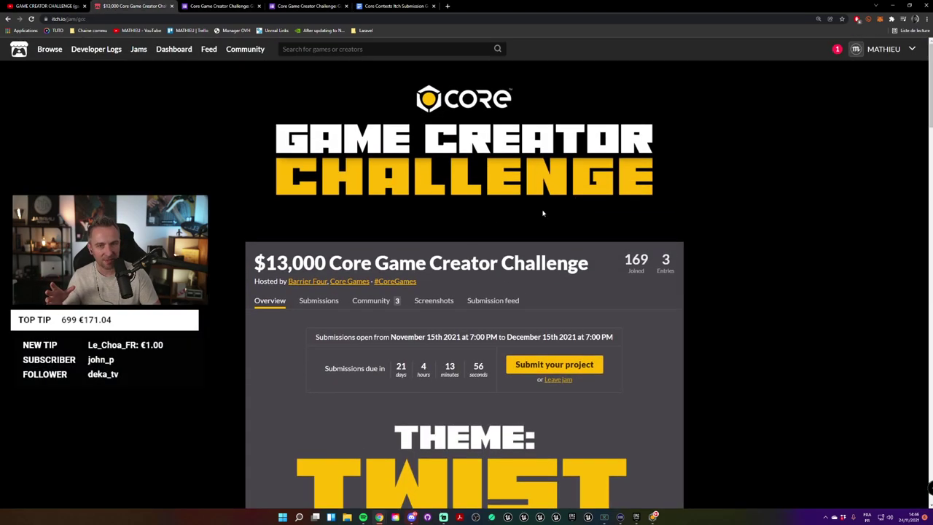
scroll(527, 300, down, 1)
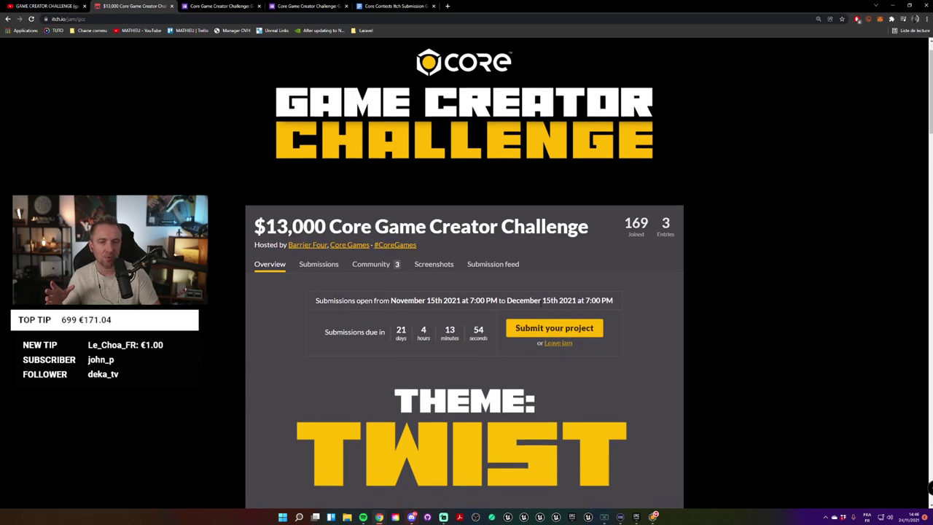
click(238, 7)
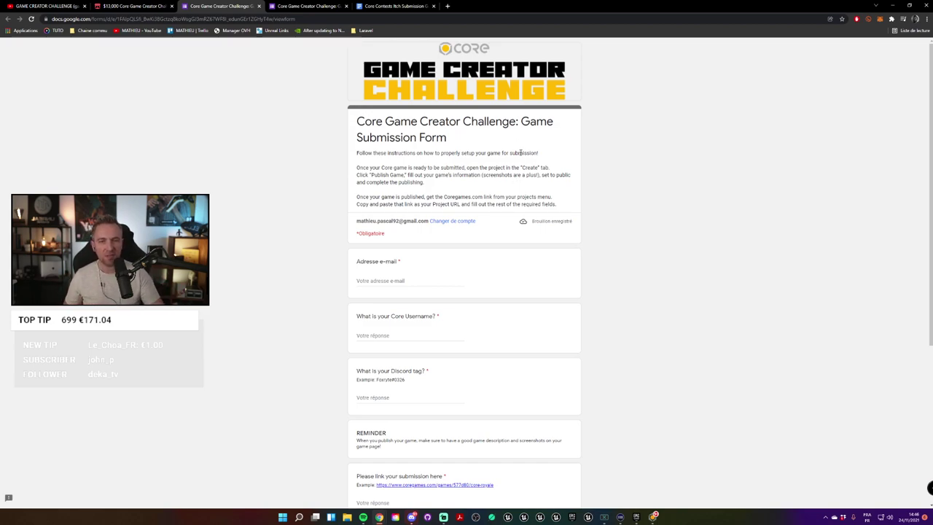
Step: Try the empty 'Please link your submission here' question, leaving it flagged as required
scroll(520, 150, down, 3)
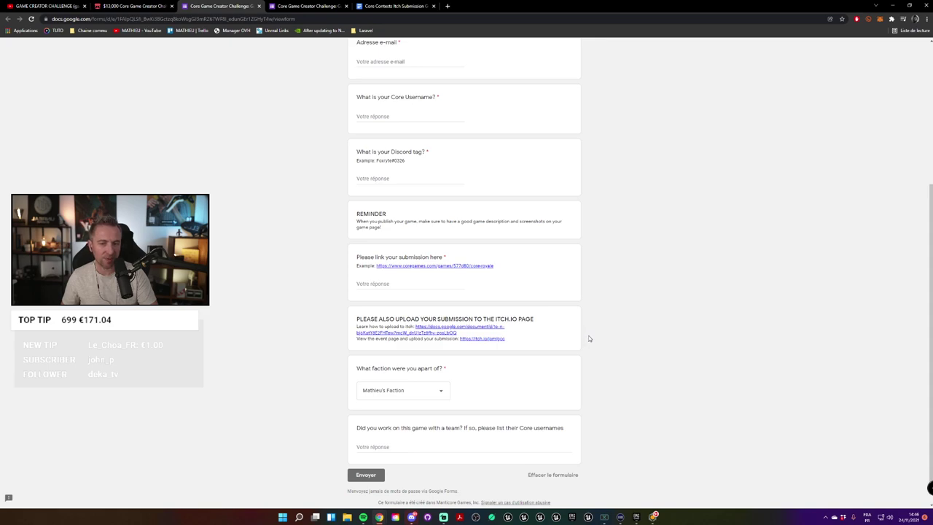
scroll(556, 333, up, 3)
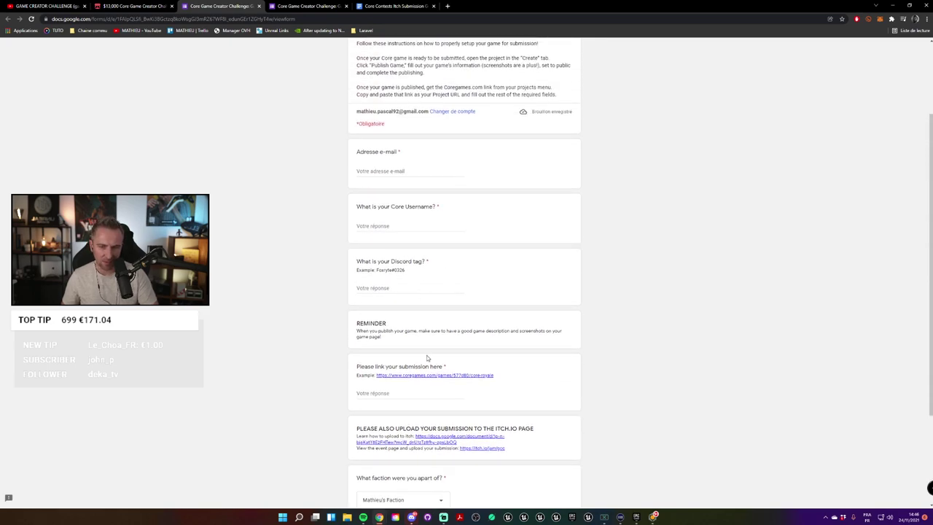
click(382, 393)
click(680, 171)
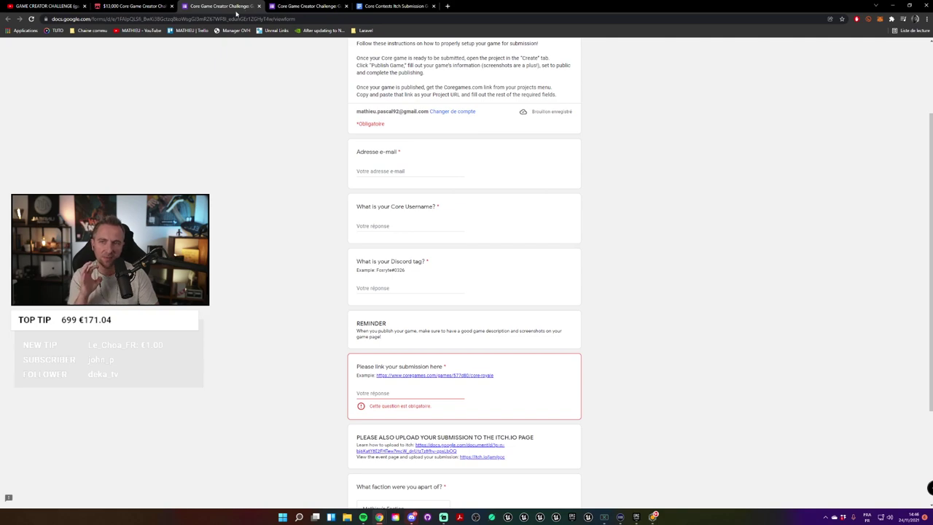
Step: Close both duplicate form tabs and open the itch.io 'Submit game to jam' dialog
click(259, 6)
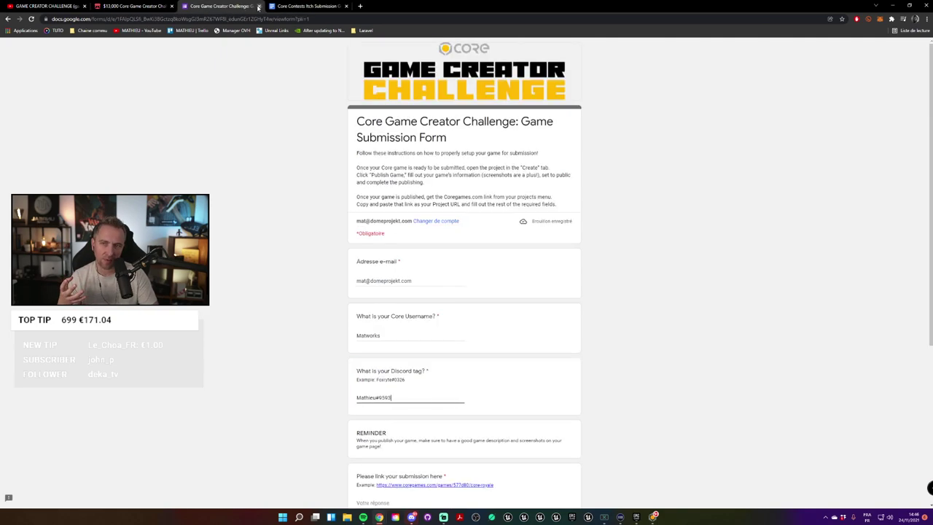
click(259, 6)
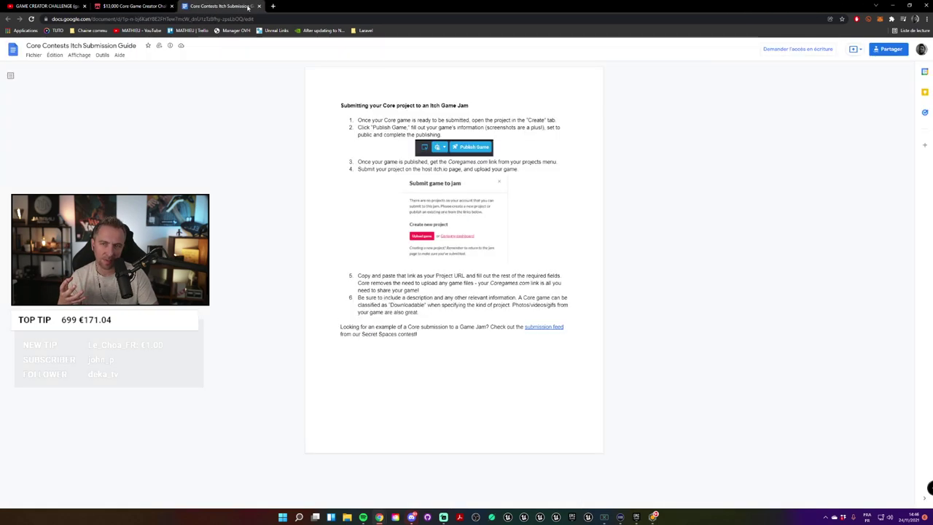
click(131, 6)
click(555, 328)
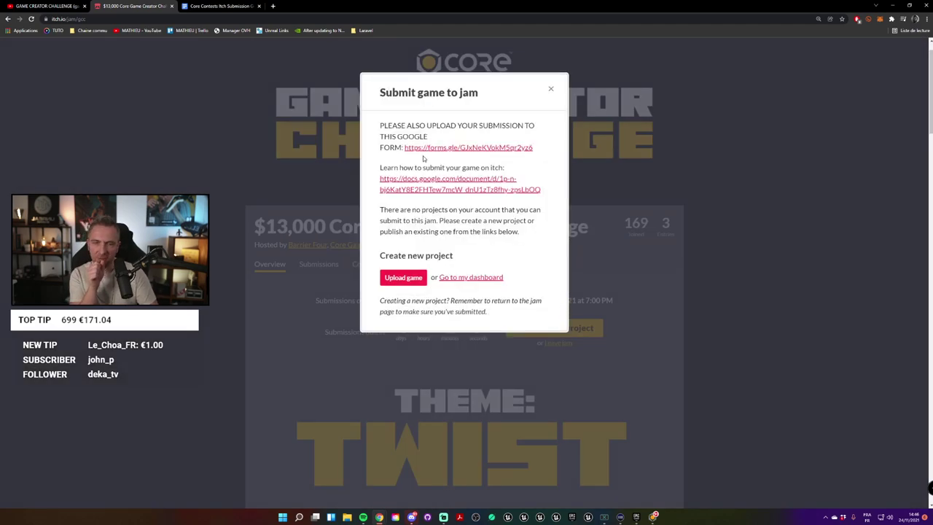
Step: Read through the Core itch submission guide document, then close it
click(212, 6)
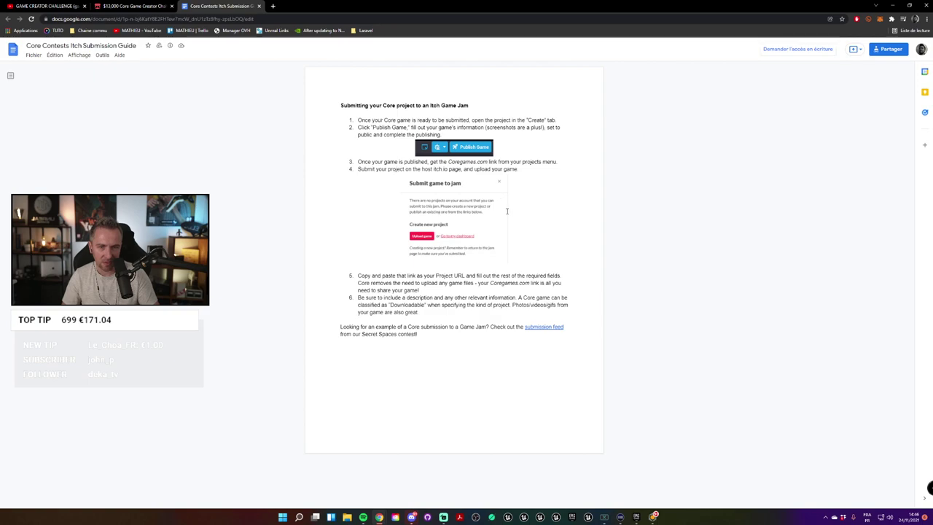
ctrl+scroll(497, 195, up, 4)
scroll(594, 211, down, 1)
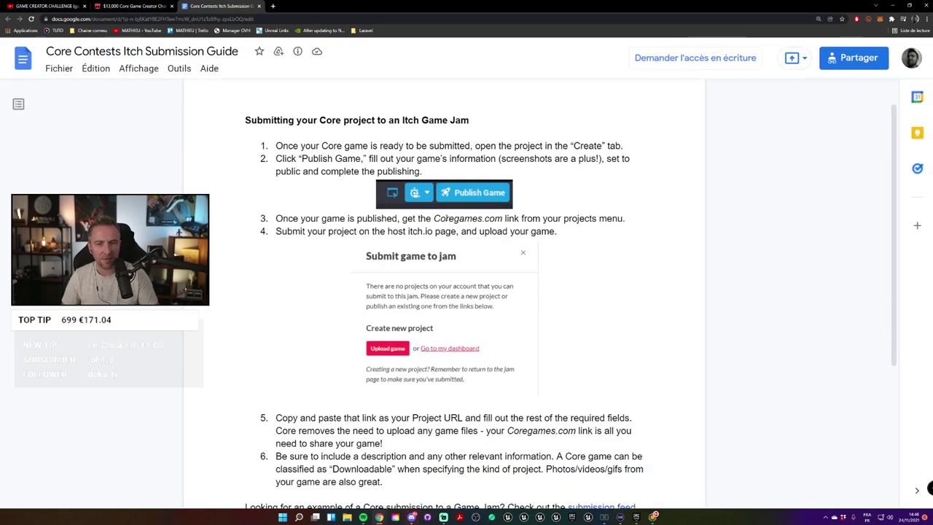
scroll(486, 155, down, 1)
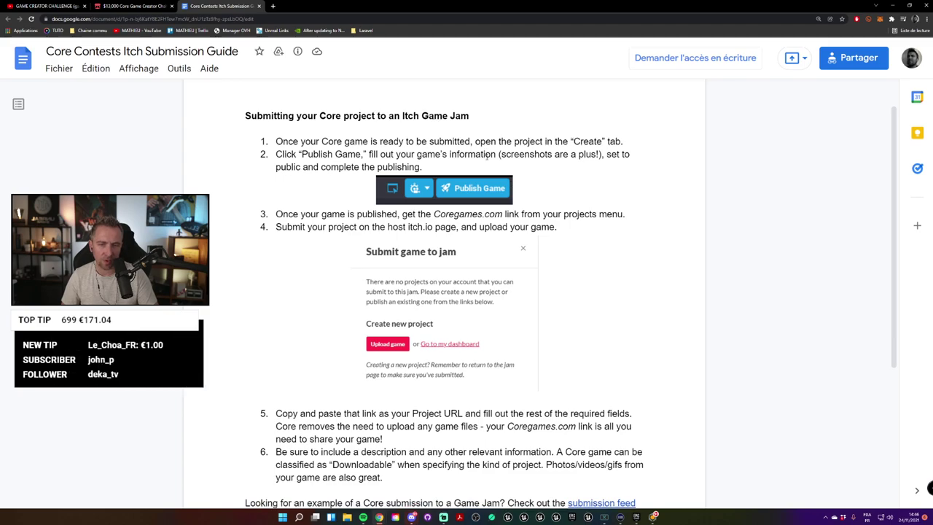
scroll(486, 155, down, 1)
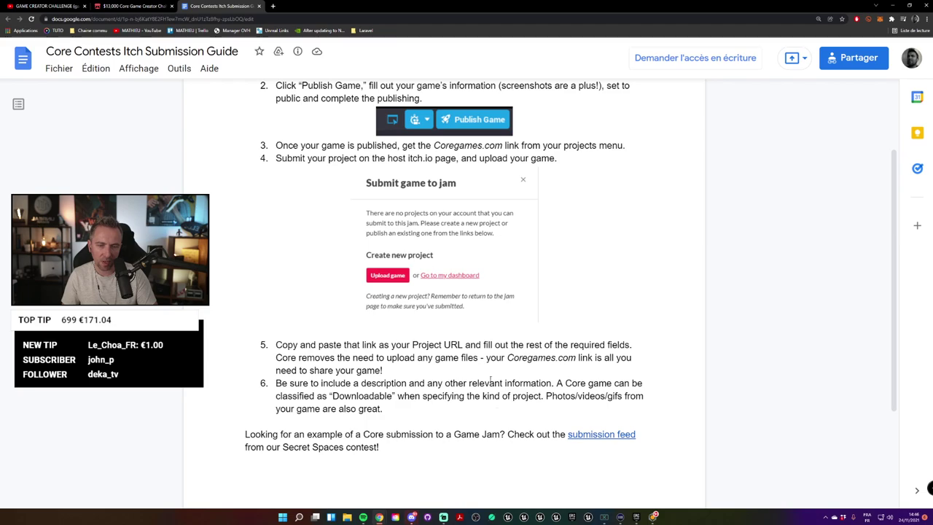
scroll(543, 212, up, 2)
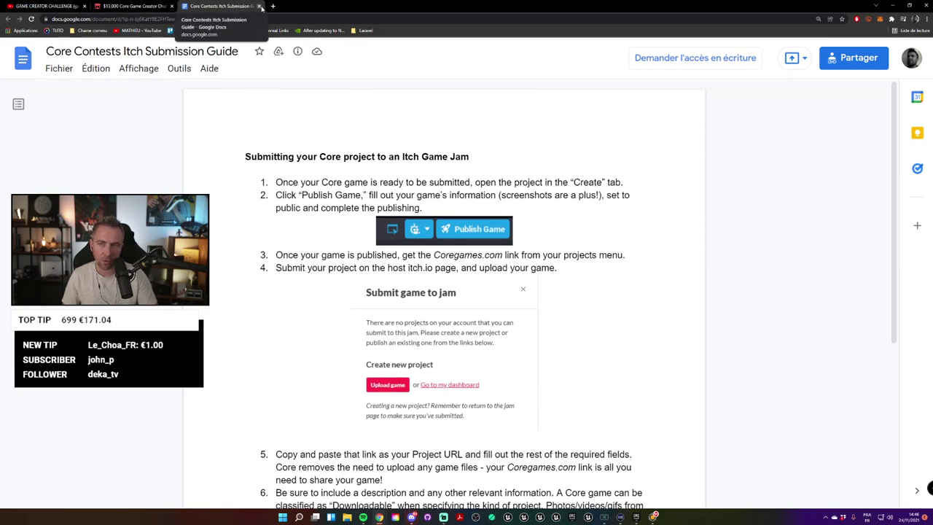
click(260, 6)
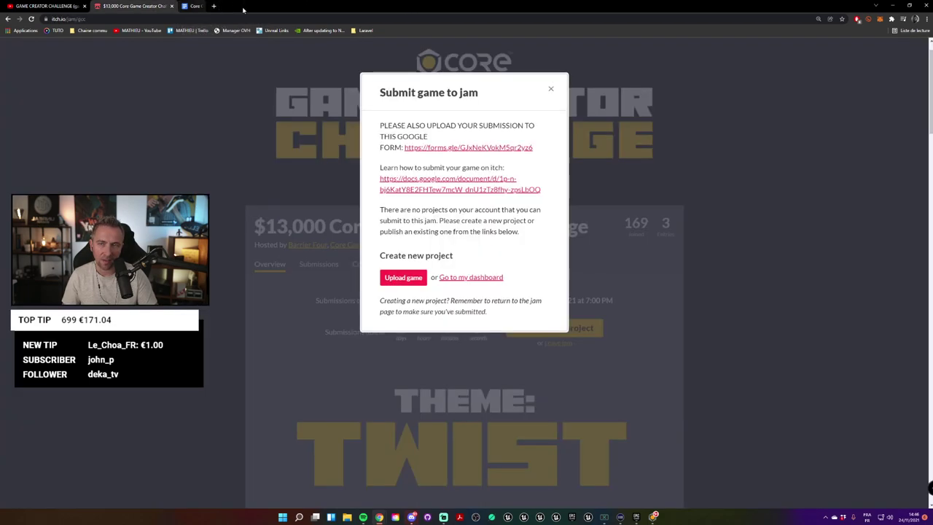
Step: Close the submit dialog and browse the Core Game Creator Challenge overview (169 joined, 3 entries)
click(552, 89)
scroll(511, 159, down, 3)
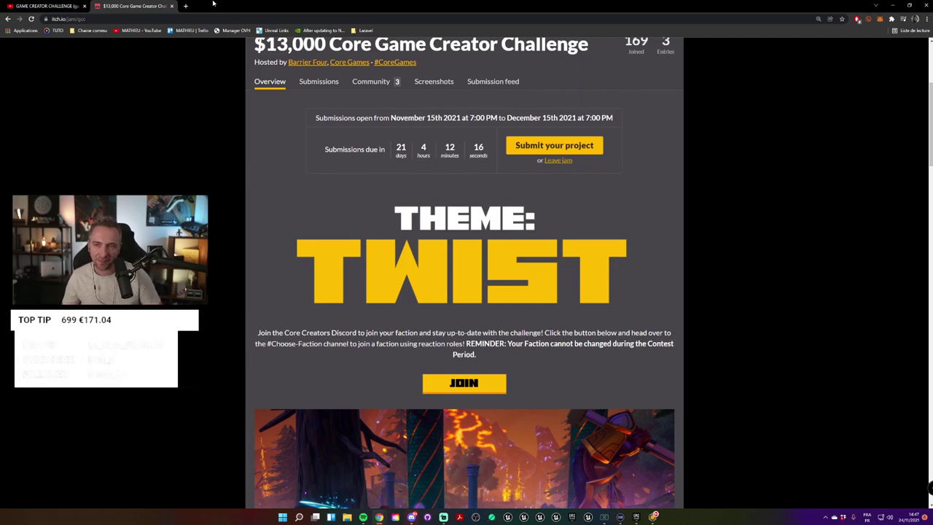
click(186, 6)
click(218, 5)
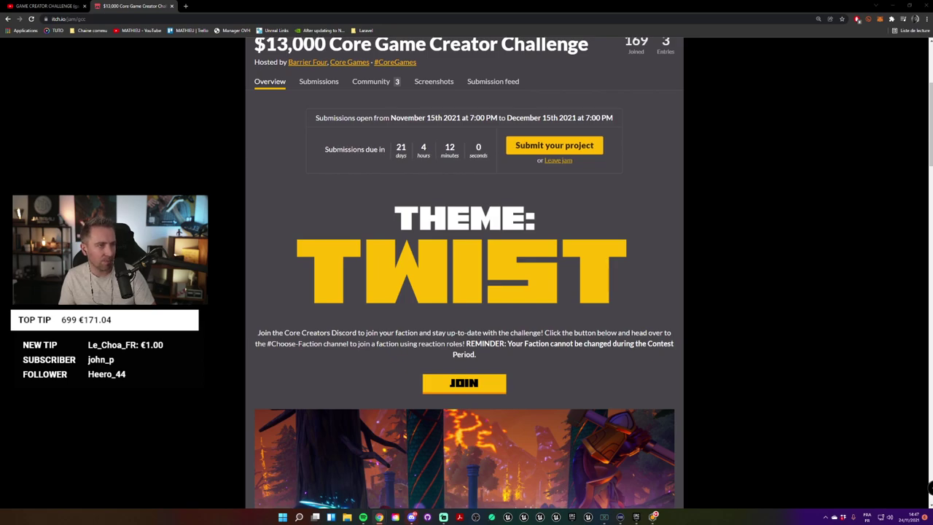
Step: Bring the Idées Game Creator Challenge spreadsheet forward and enlarge its window to fill the screen
key(alt+Tab)
drag(378, 253, 554, 13)
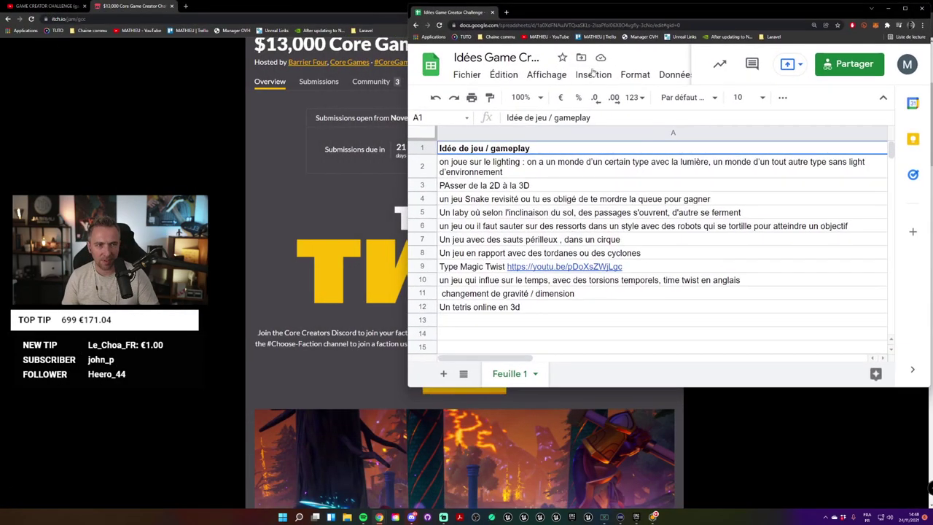
drag(409, 386, 243, 503)
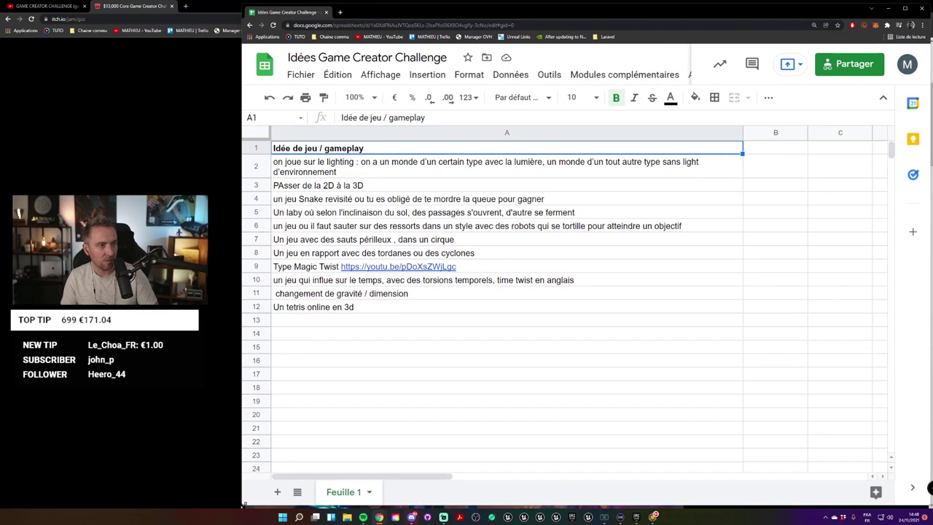
Step: Zoom the idea sheet to 125% and look over ideas like the time twist and spring-jumping robots
click(513, 347)
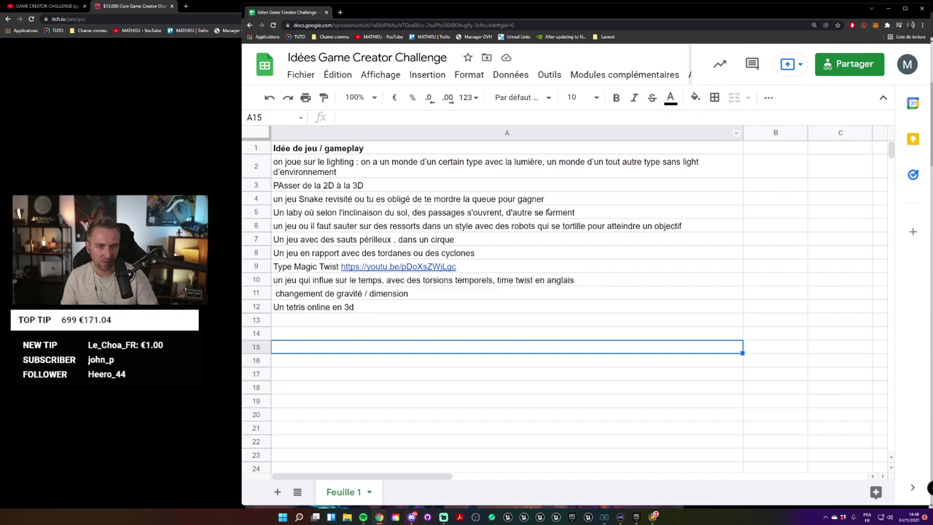
click(355, 97)
click(352, 202)
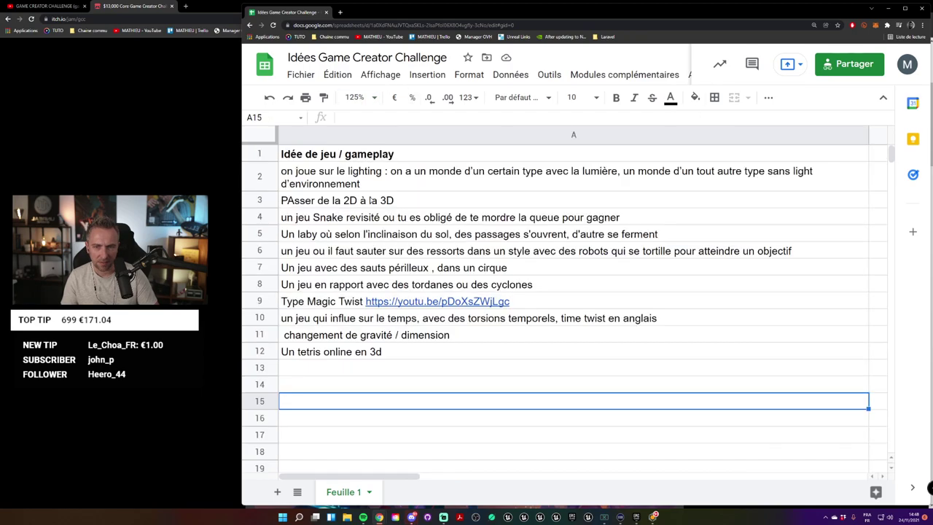
click(751, 325)
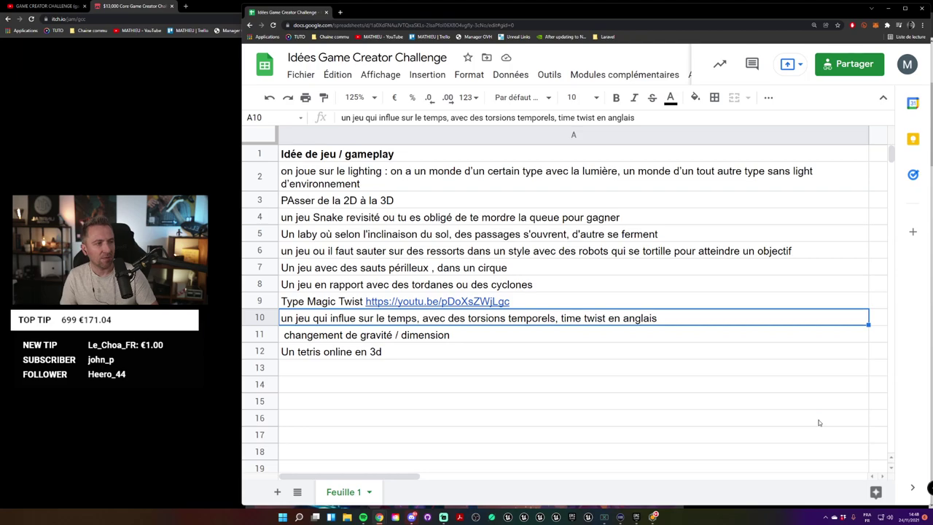
click(837, 419)
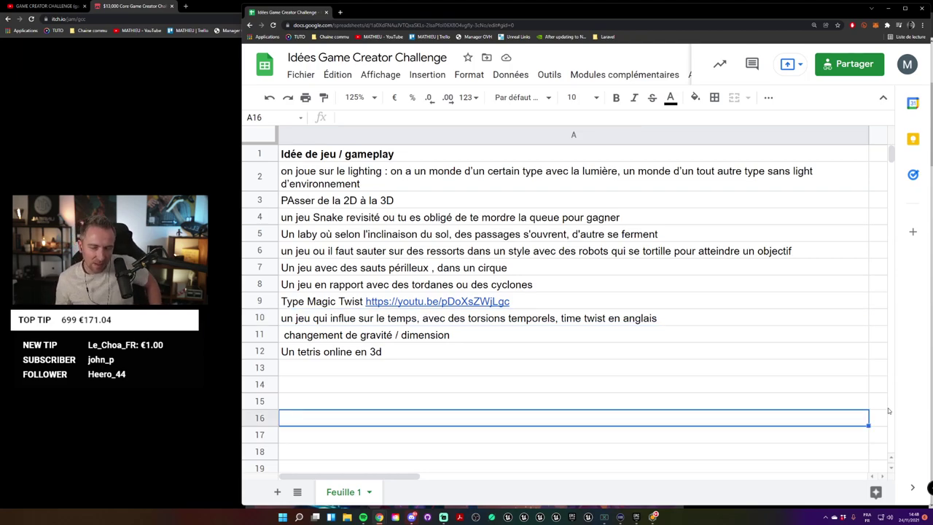
click(520, 255)
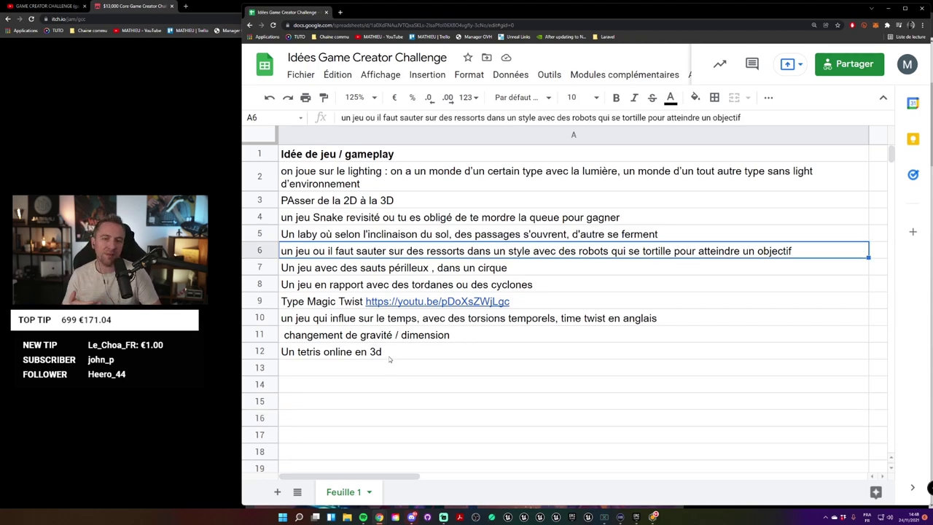
click(574, 359)
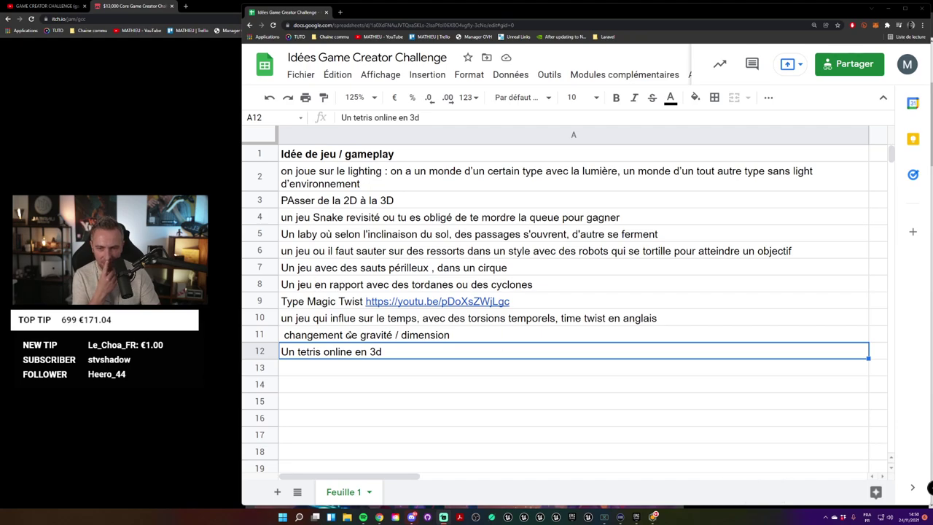
click(375, 321)
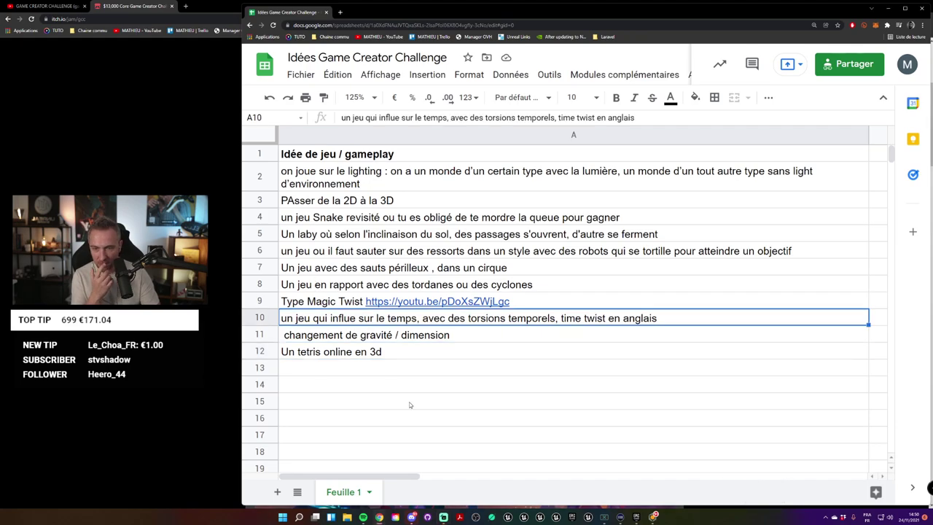
click(403, 188)
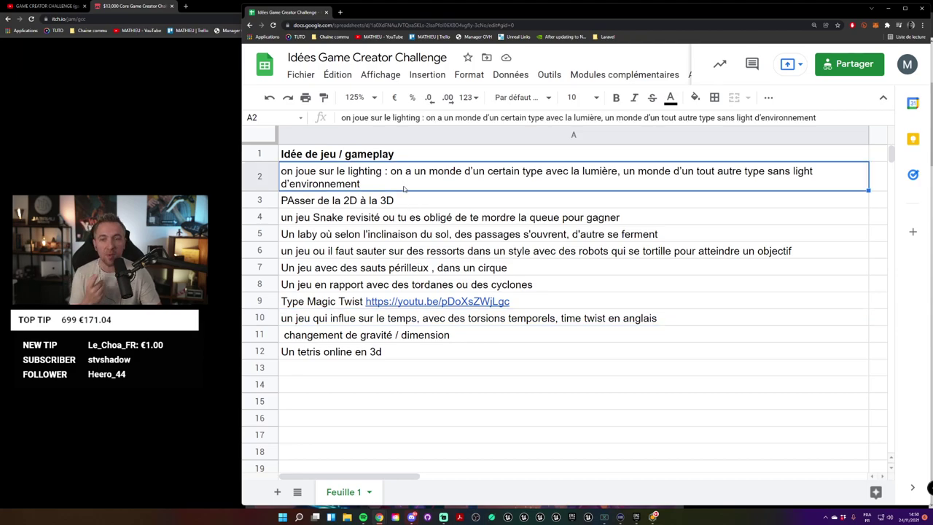
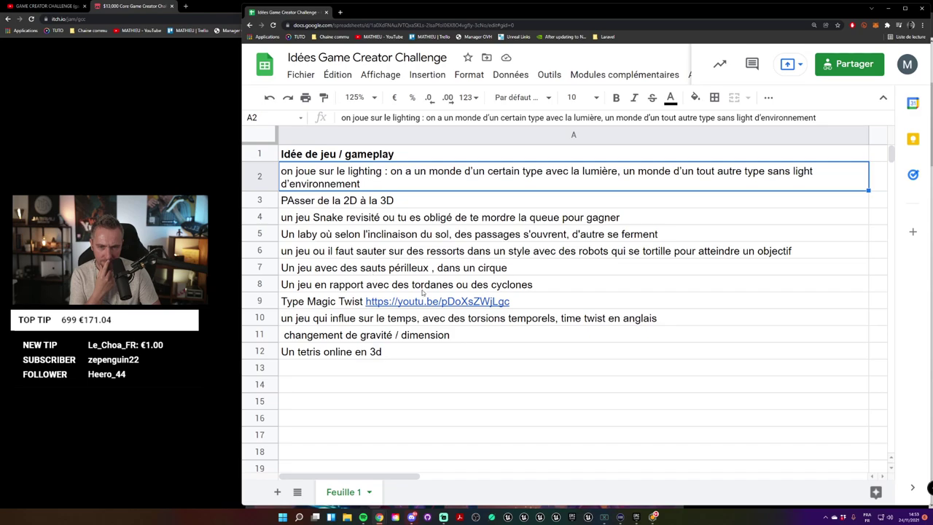
Step: Dismiss the link preview and change A11's lowercase c to a capital C
mouse_move(338, 305)
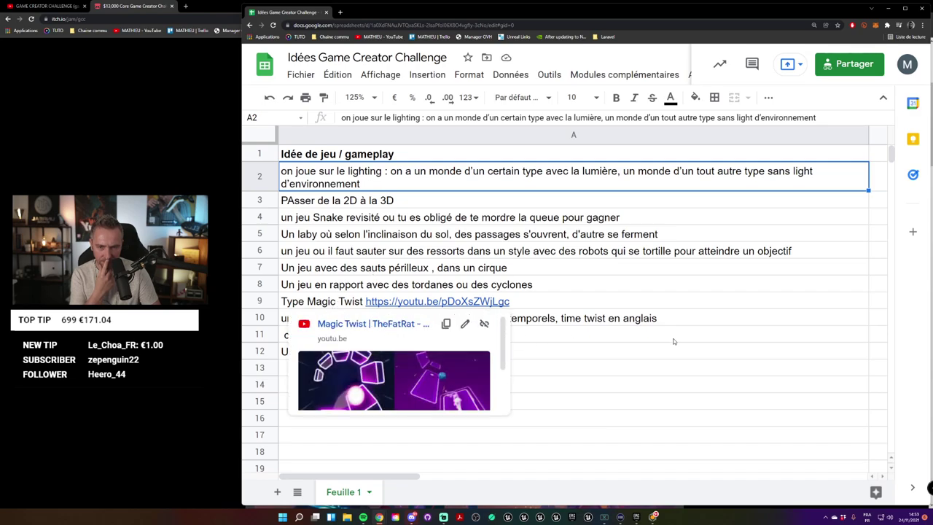
click(462, 387)
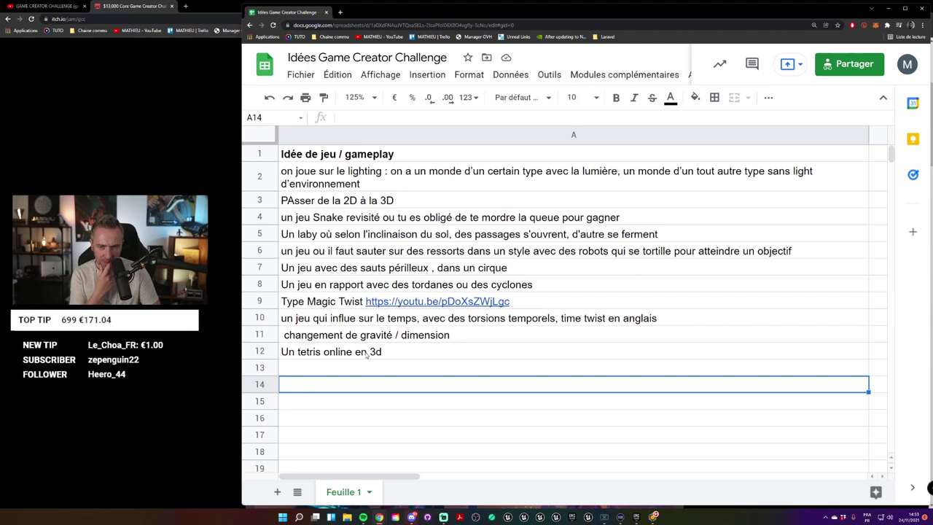
click(385, 340)
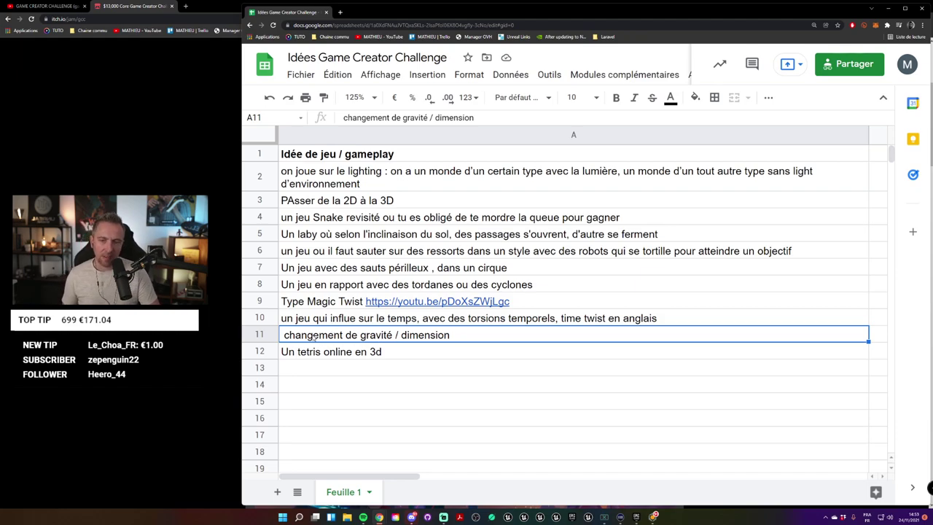
double_click(314, 337)
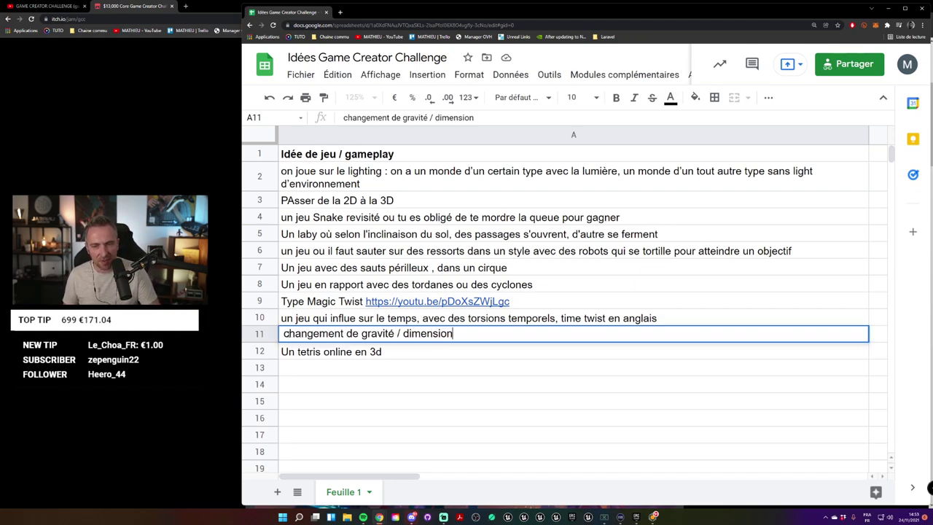
text(C)
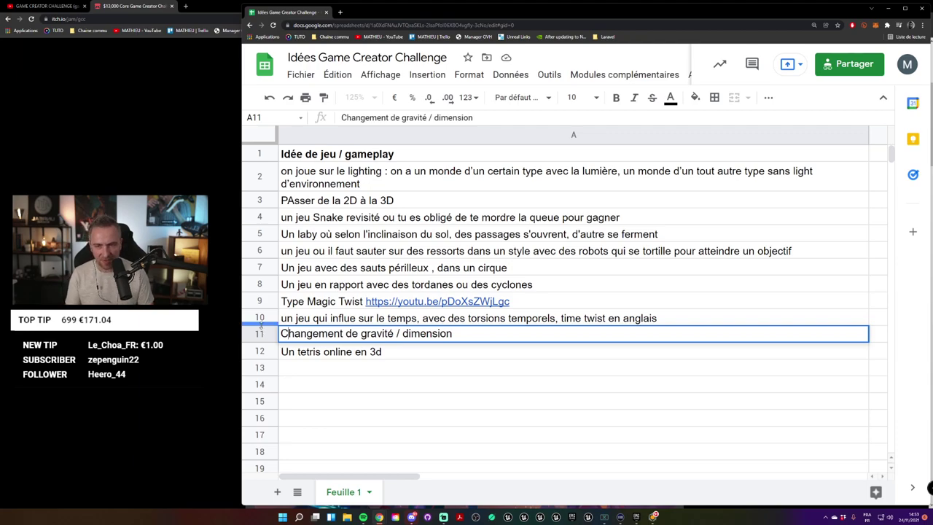
key(Return)
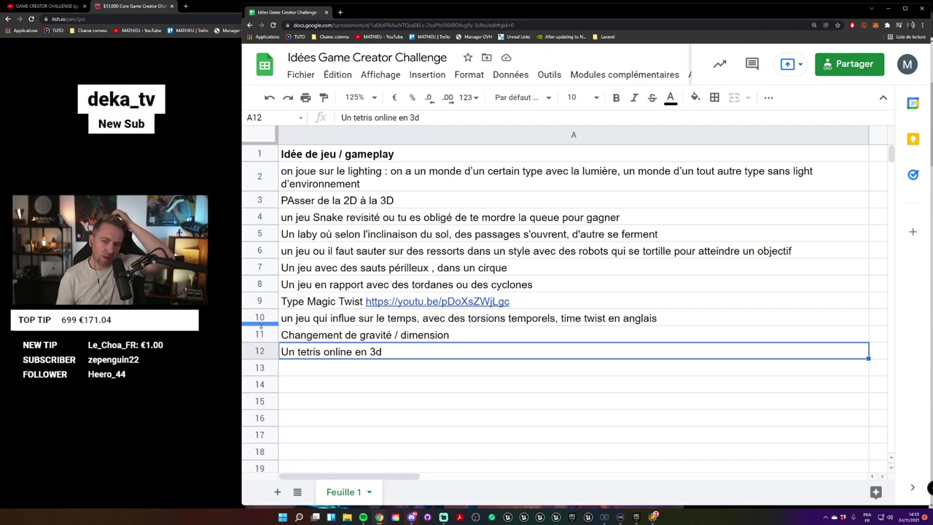
click(386, 340)
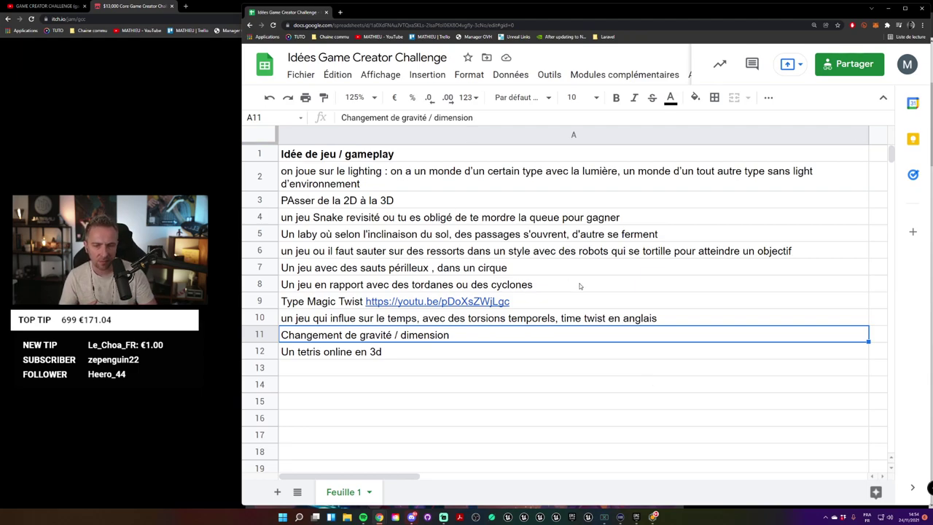
click(615, 317)
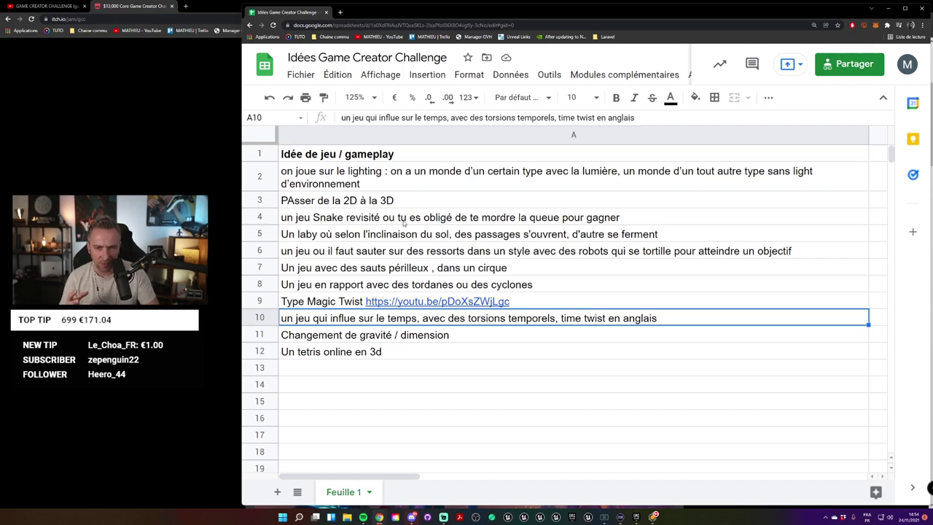
click(336, 226)
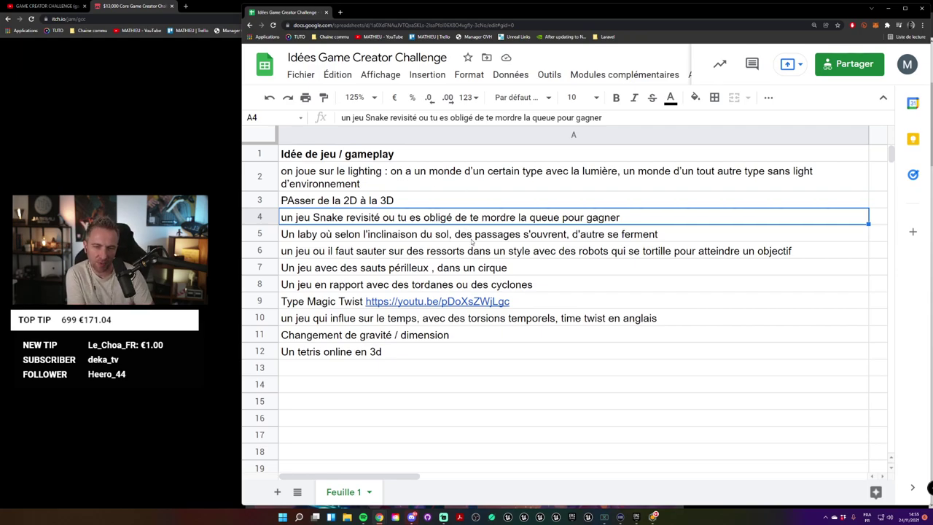
click(472, 239)
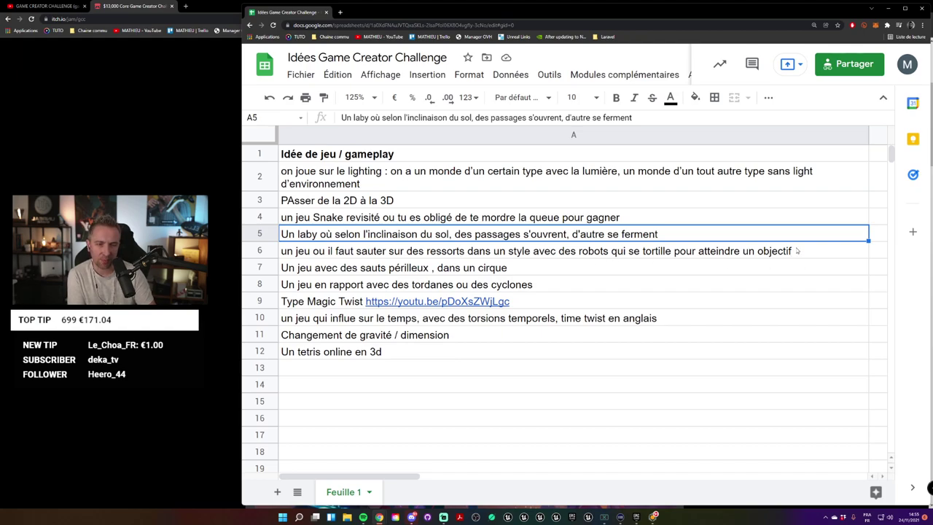
double_click(494, 250)
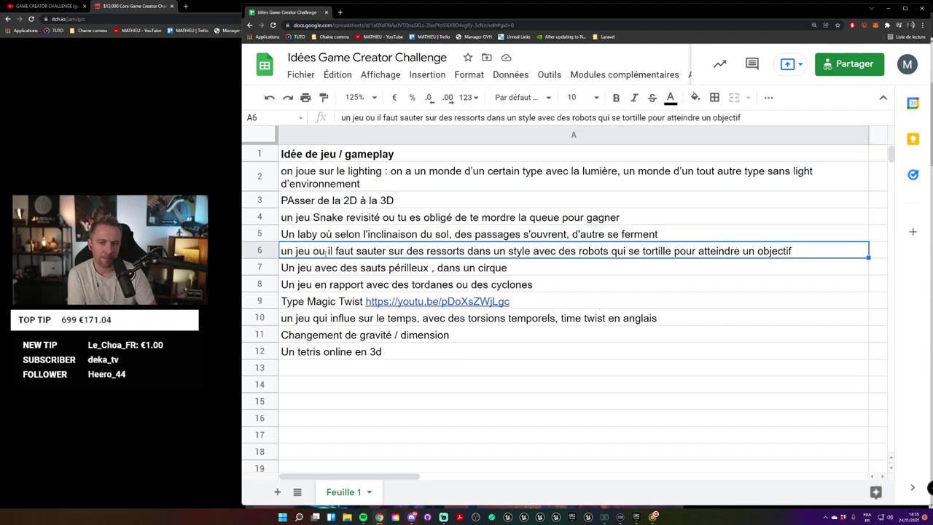
click(481, 268)
Step: Look over the maze, springs, circus and tornado ideas in rows 5 to 8
click(508, 239)
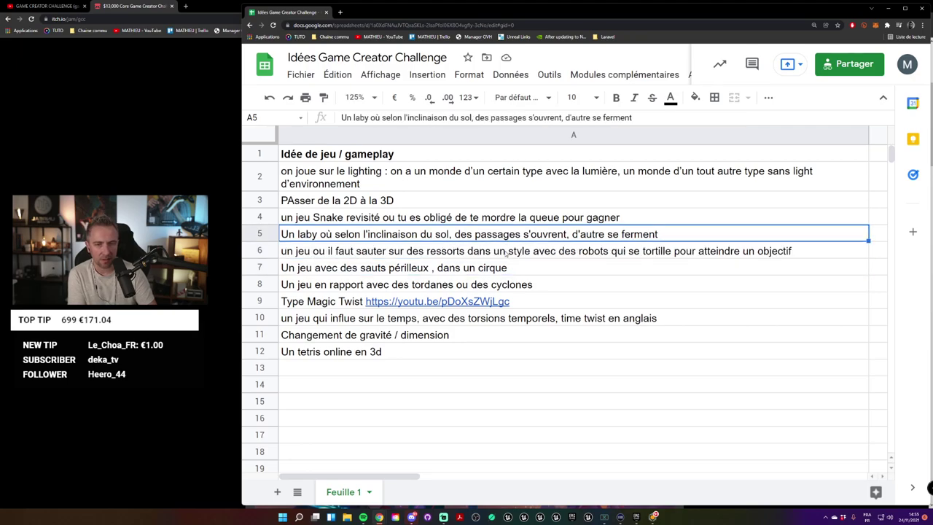
click(506, 253)
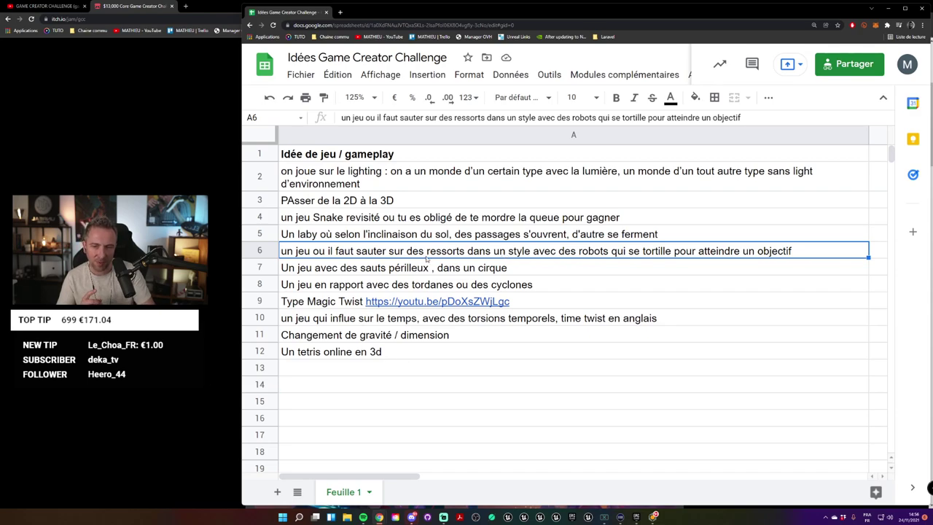
click(451, 273)
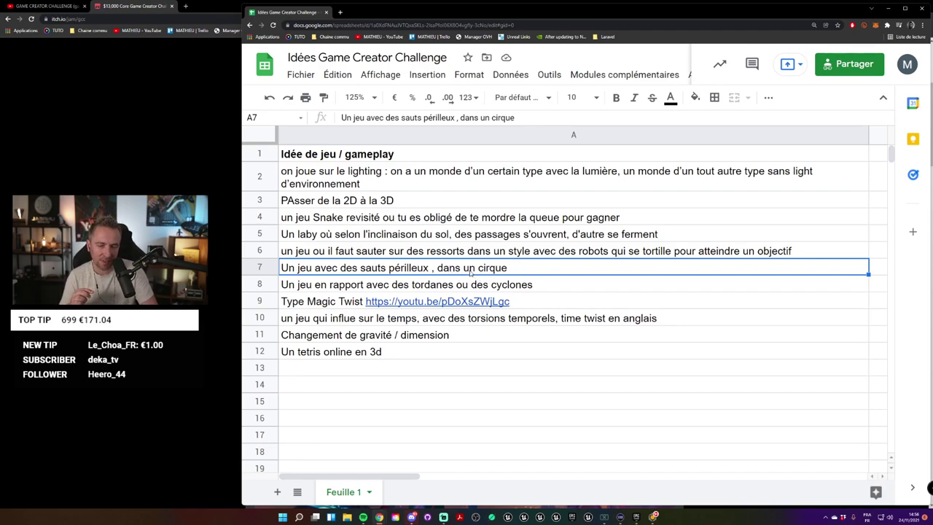
click(447, 284)
click(459, 275)
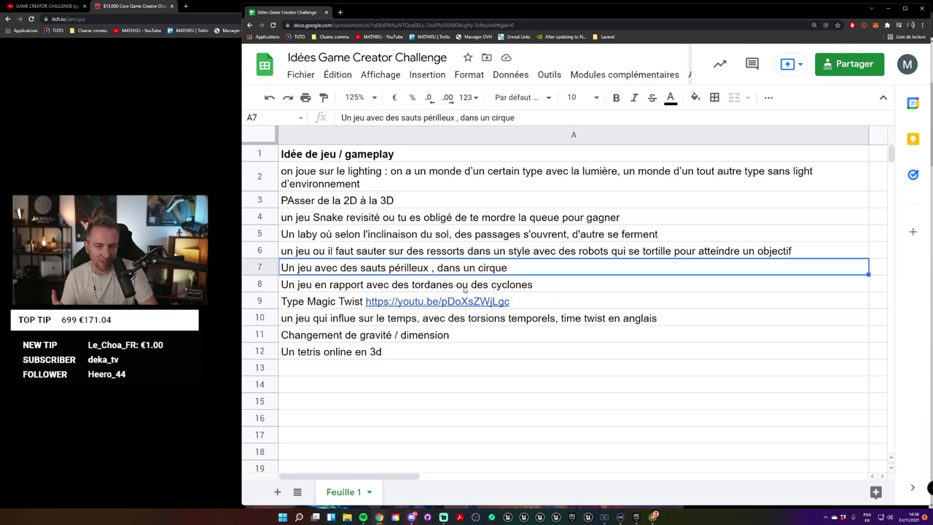
click(464, 289)
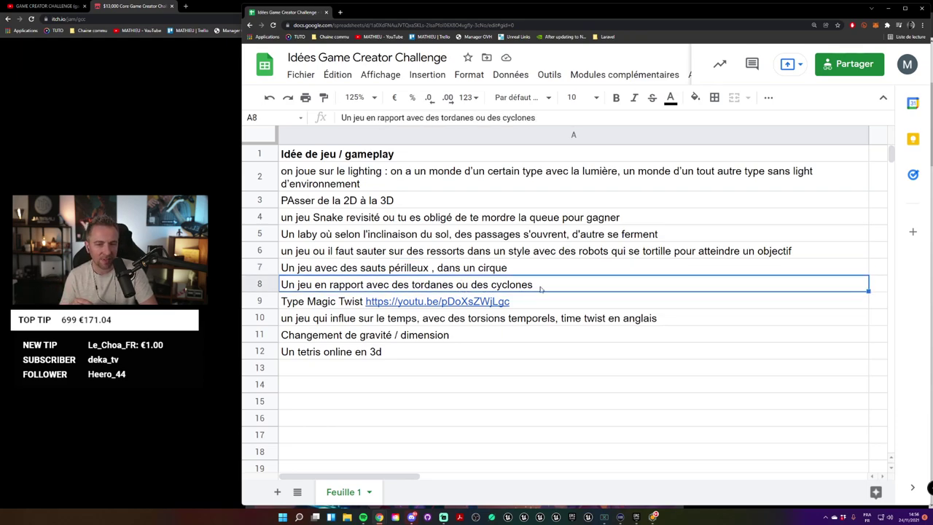
click(539, 268)
click(539, 285)
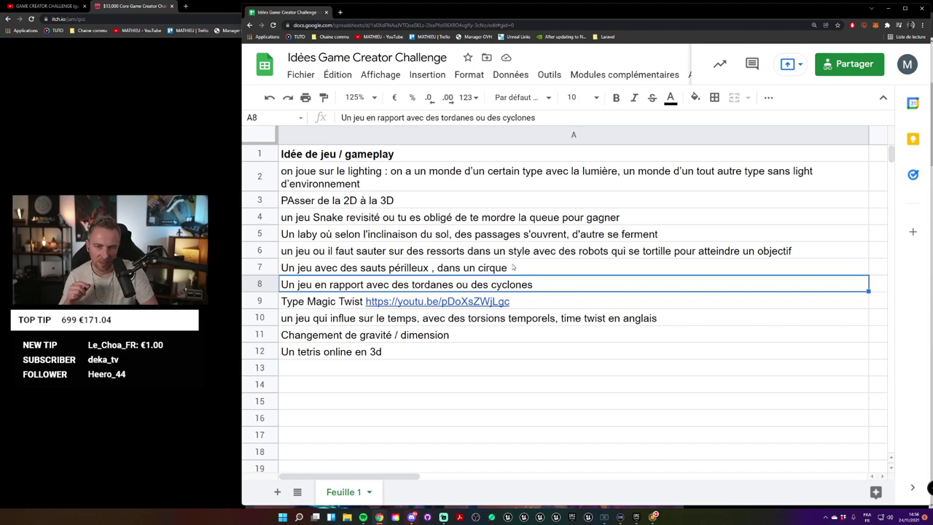
click(514, 267)
click(515, 288)
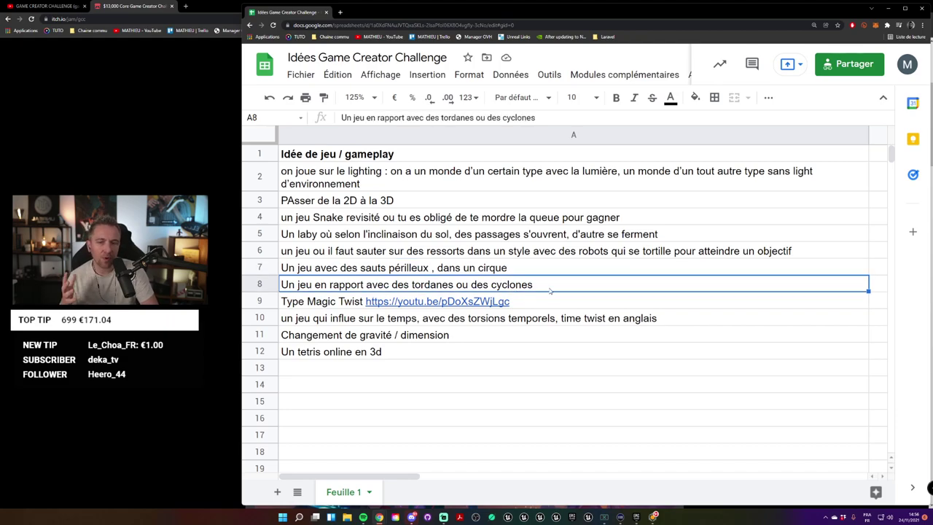
Step: Open the Magic Twist link from A9 as a YouTube video in a new tab
click(537, 302)
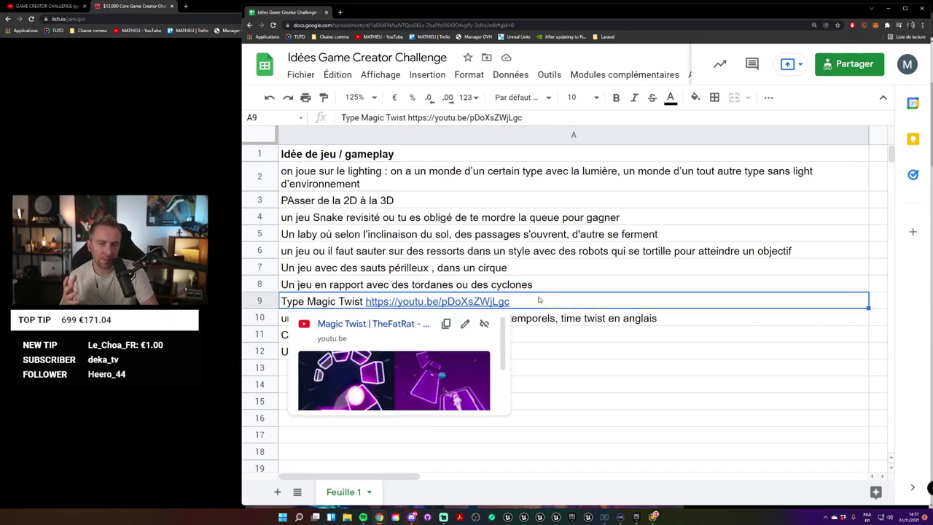
click(546, 285)
click(547, 271)
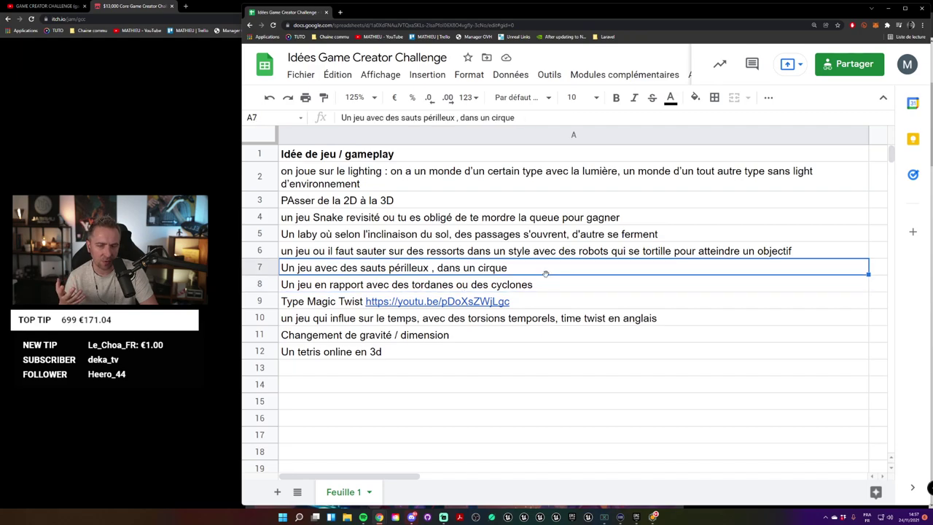
click(550, 289)
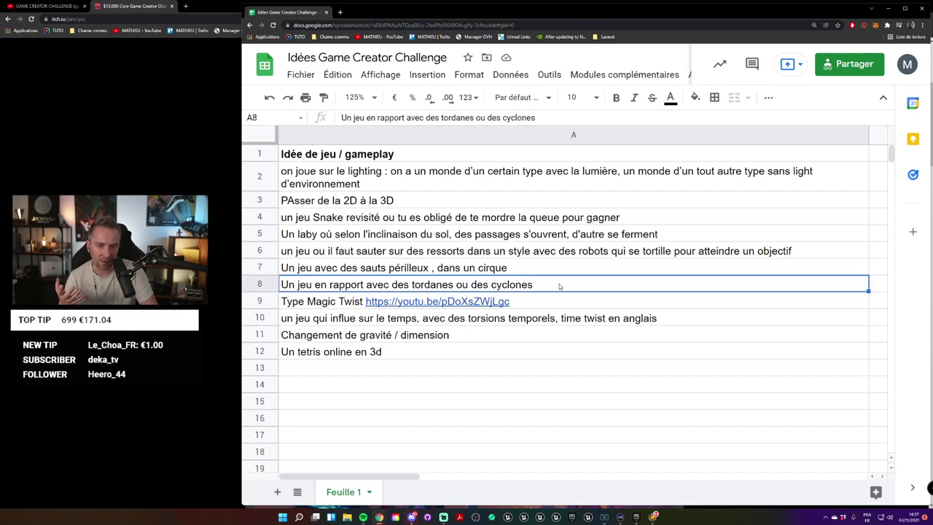
click(483, 305)
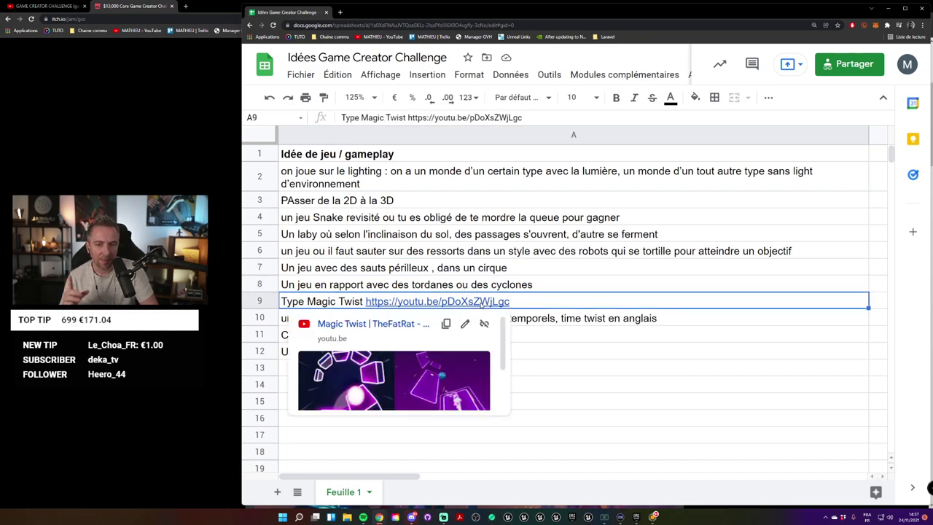
click(397, 324)
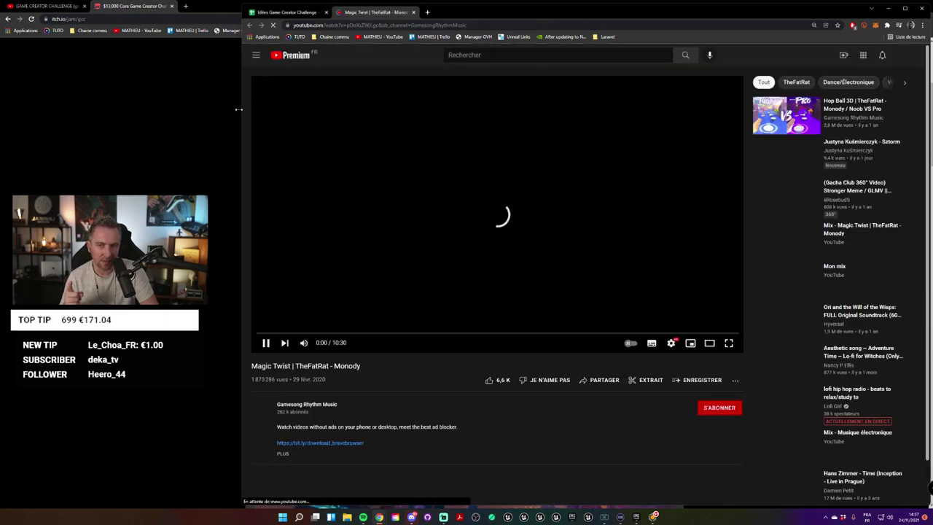
Step: Mute the Magic Twist video and switch the player to fullscreen
click(303, 343)
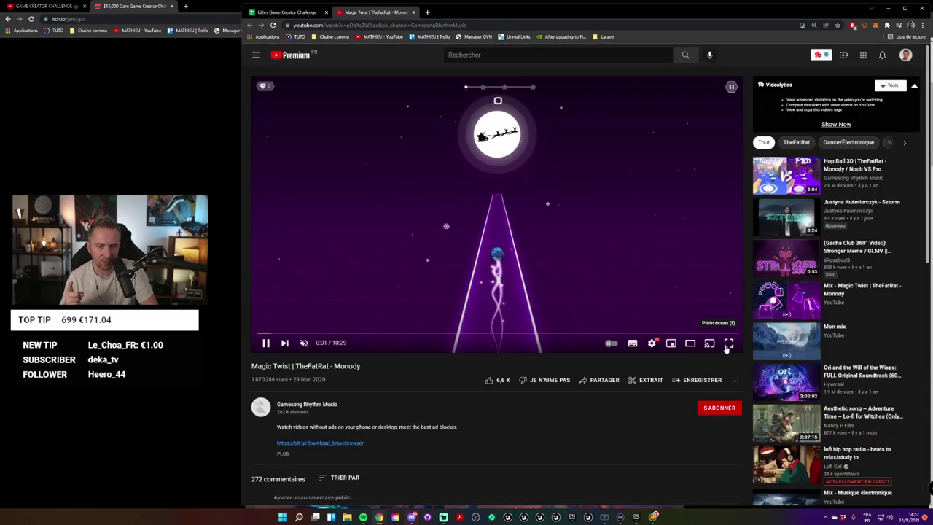
click(728, 342)
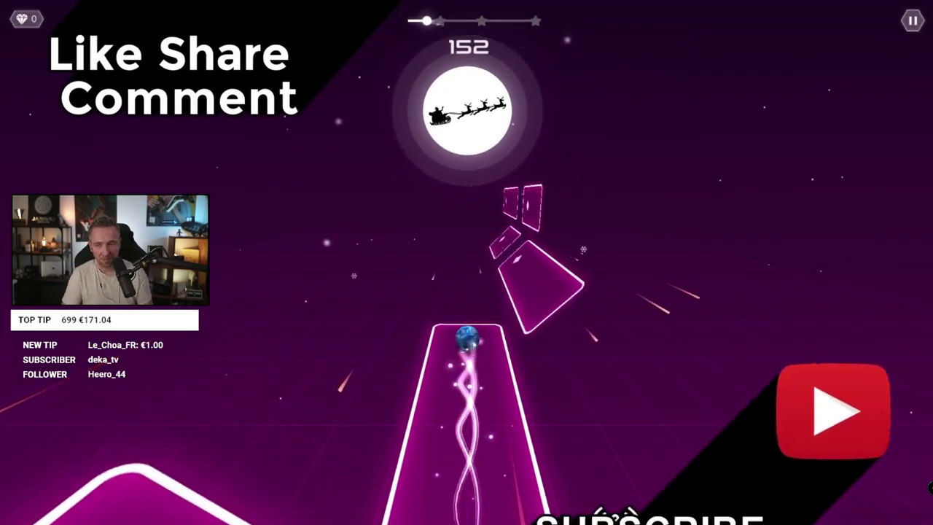
Step: Skip the video ahead to about 5:35, then 7:09, and exit fullscreen
mouse_move(491, 516)
mouse_move(492, 504)
mouse_down()
mouse_move(484, 503)
mouse_move(558, 503)
mouse_move(496, 503)
mouse_up()
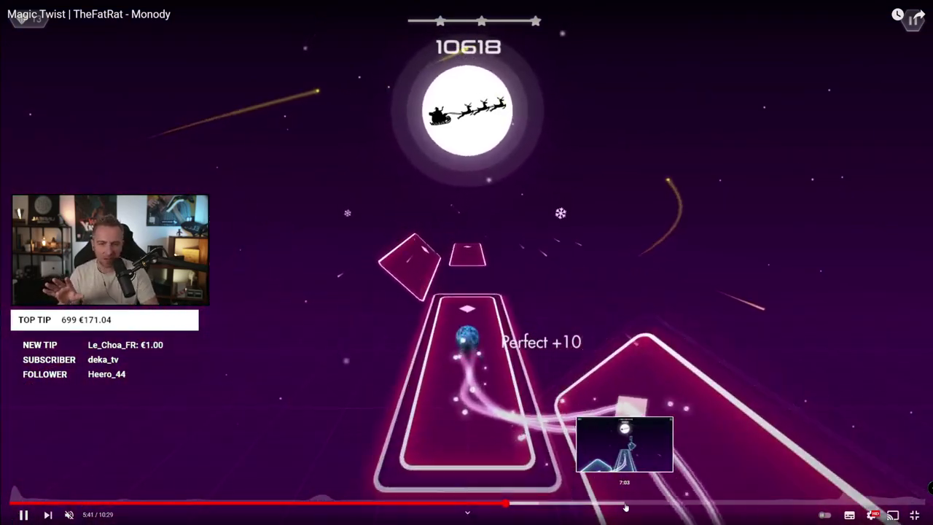
click(632, 505)
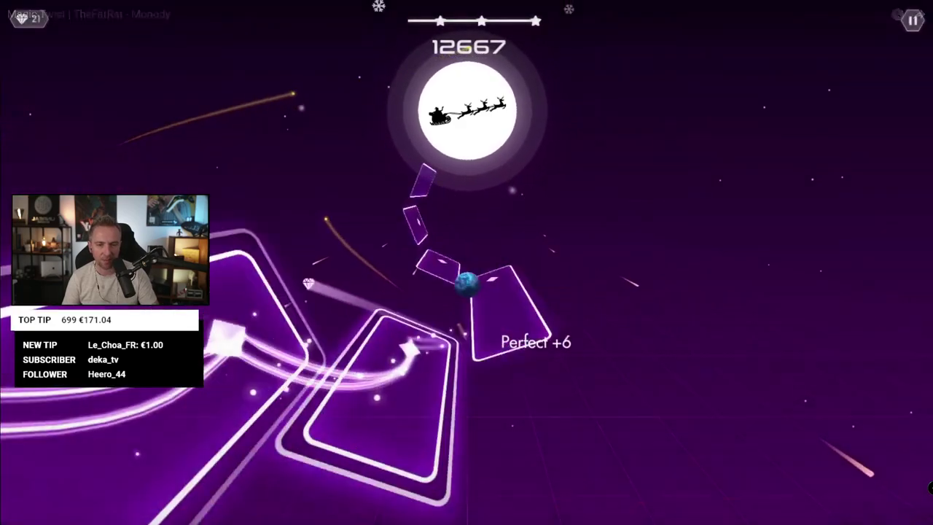
click(914, 515)
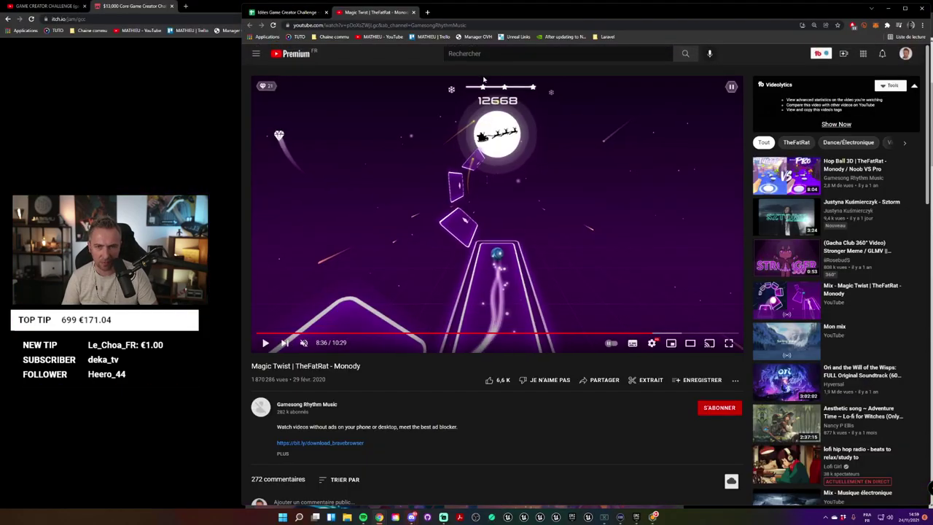
Step: Return to the ideas sheet and review the time-twist and tetris ideas in rows 10 and 12
key(ctrl+shift+Tab)
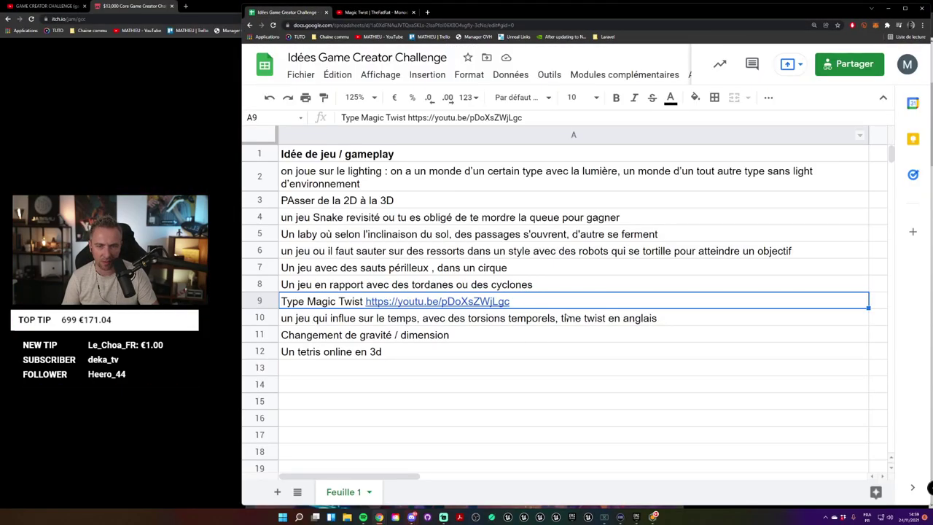
click(565, 318)
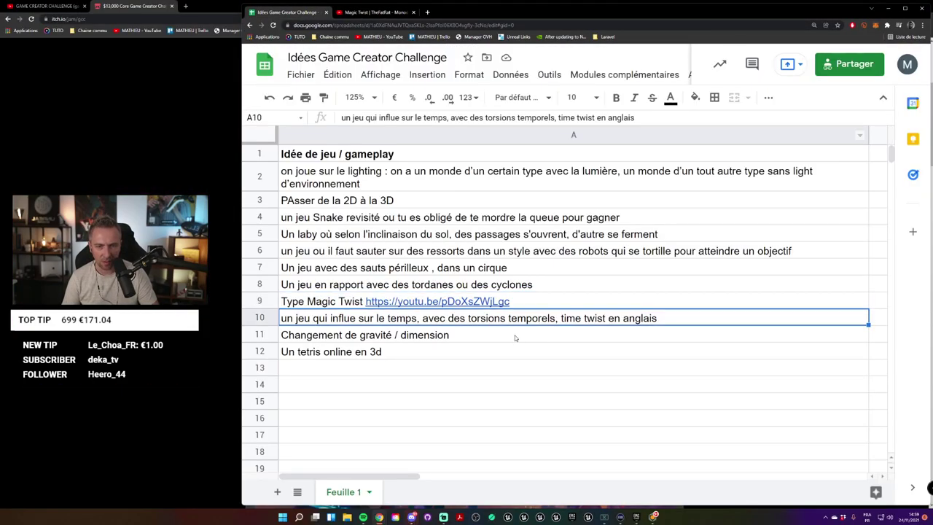
click(360, 351)
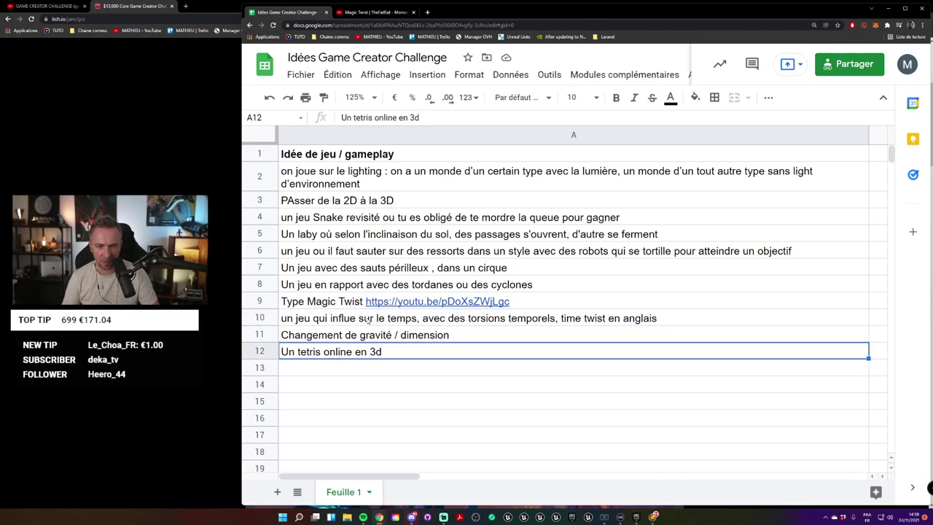
click(370, 321)
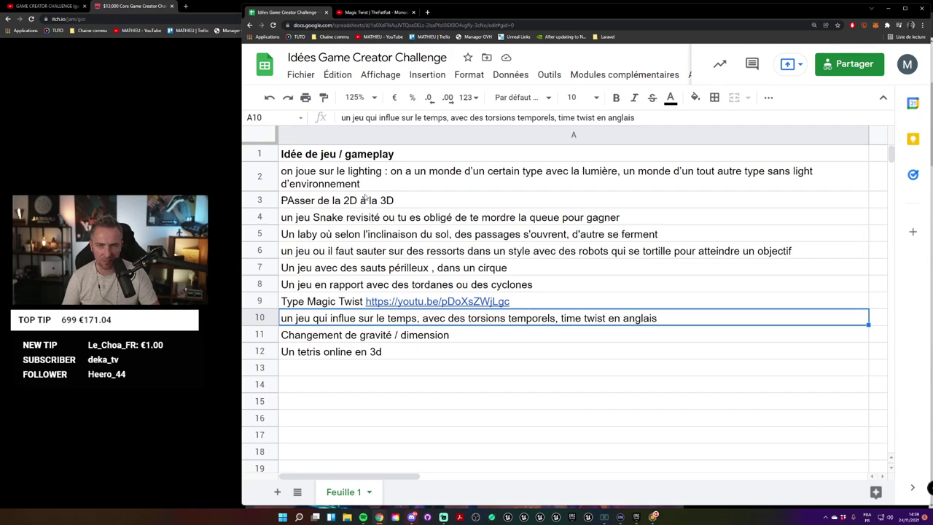
click(568, 24)
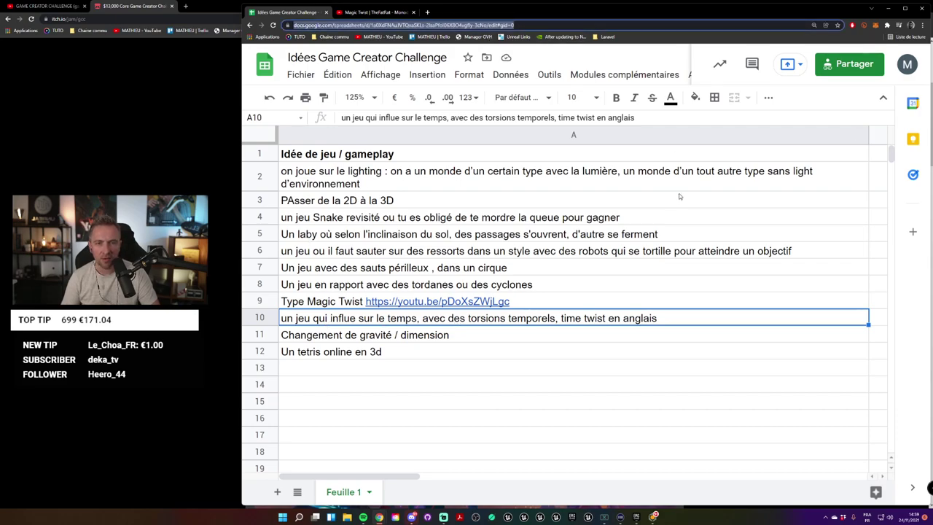
click(515, 24)
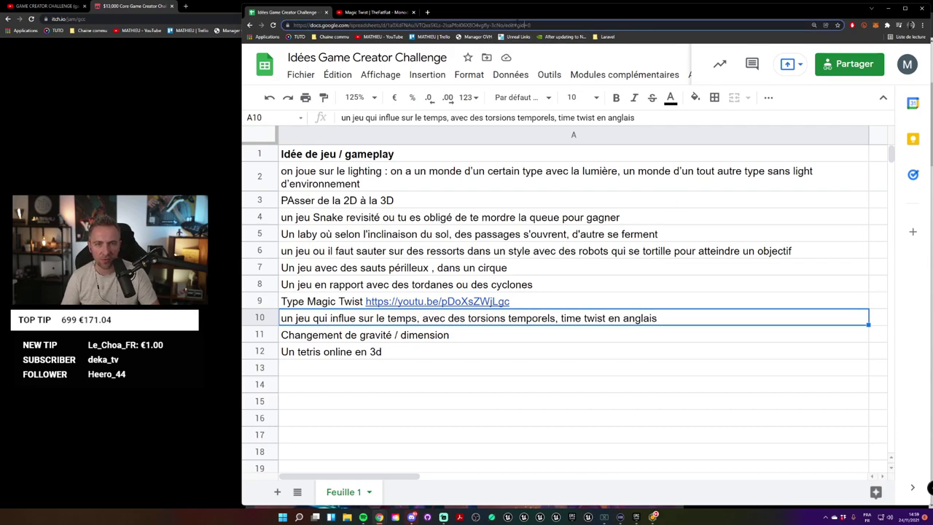
Step: Copy the sheet's share link from the sharing settings and bring up the itch.io jam page
click(849, 65)
click(758, 370)
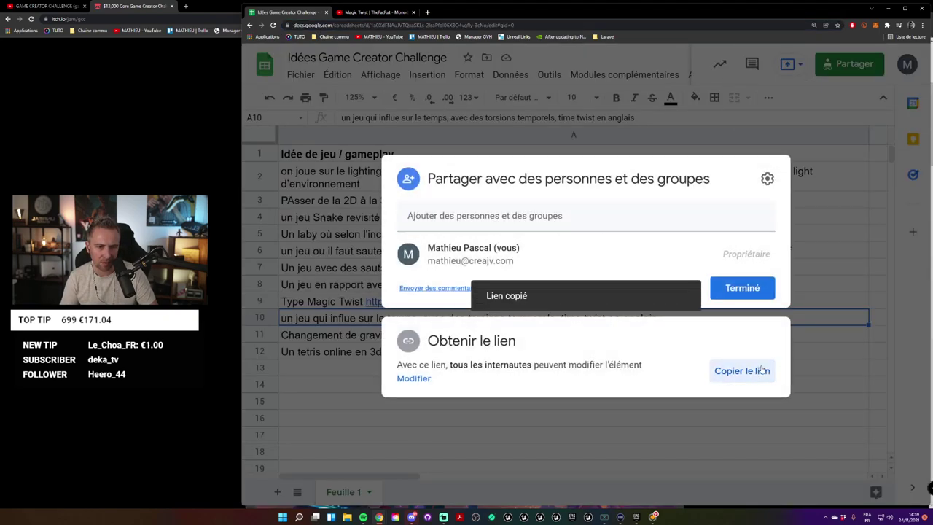
click(863, 176)
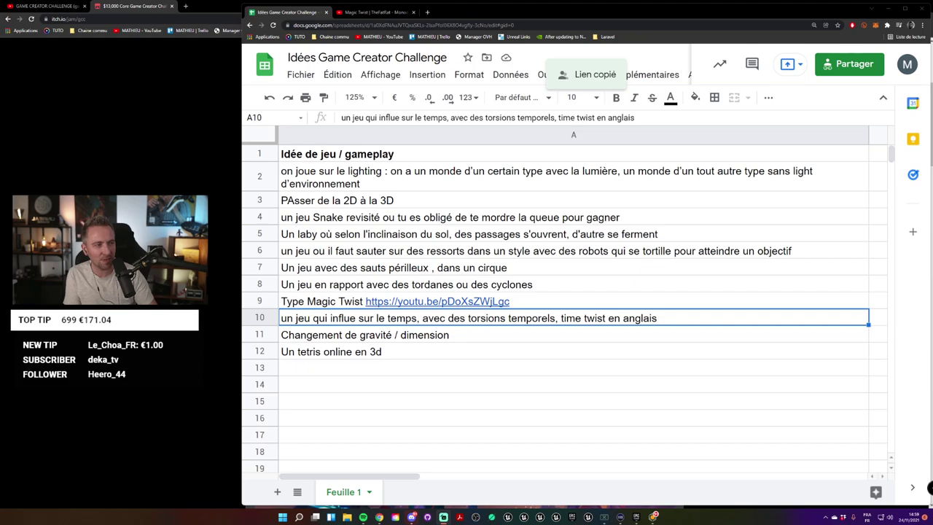
click(757, 368)
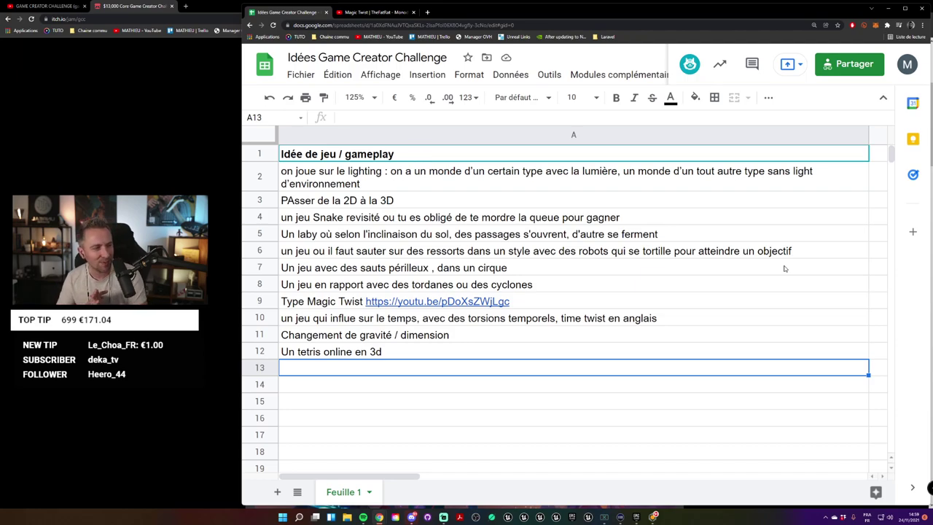
click(234, 73)
Step: Scroll through the jam page to read the TWIST theme and $13,000 prize tables
scroll(852, 282, up, 3)
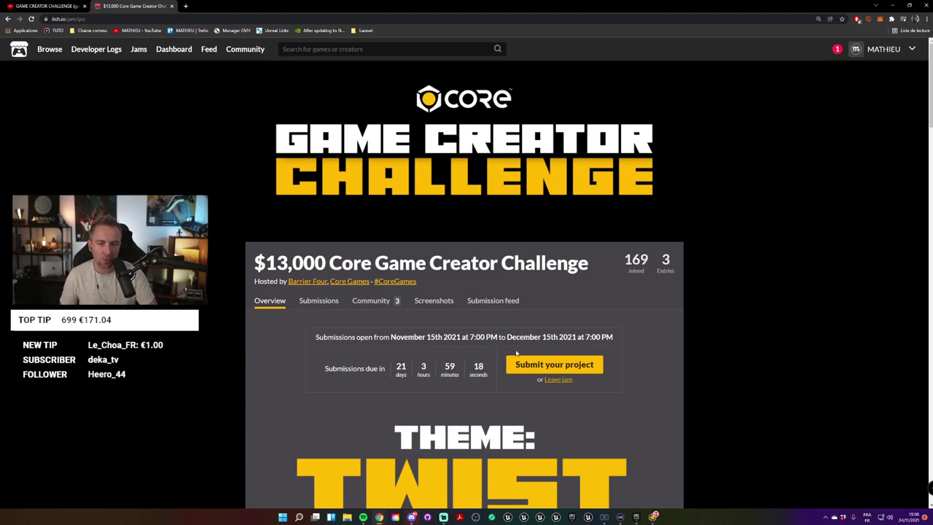
scroll(712, 358, down, 1)
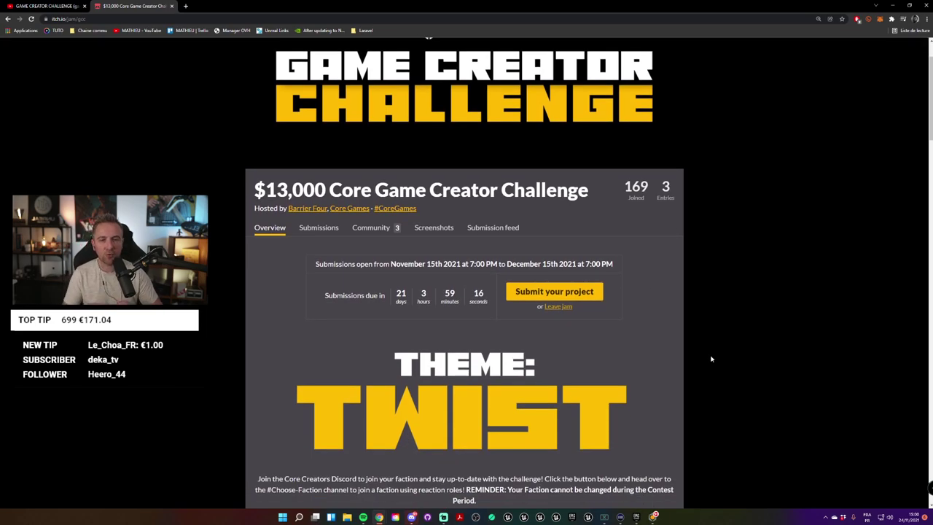
scroll(711, 359, down, 12)
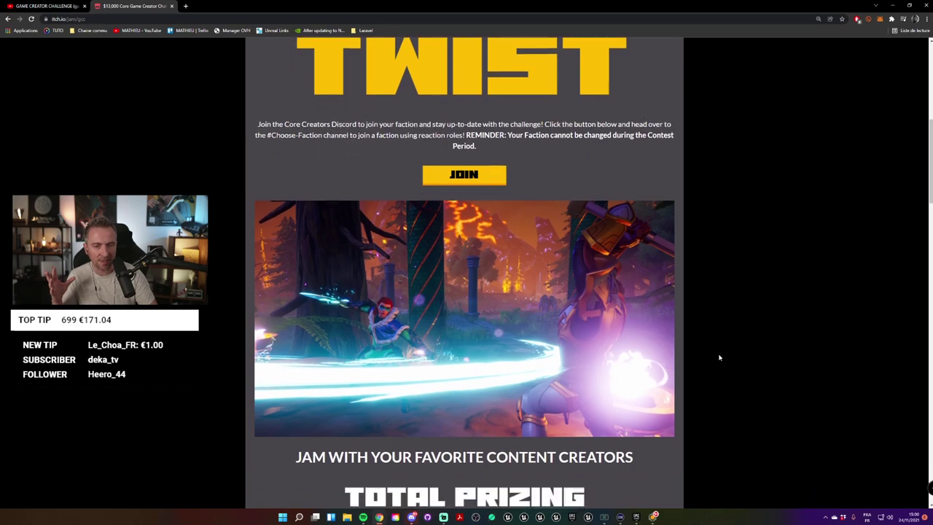
scroll(718, 355, up, 1)
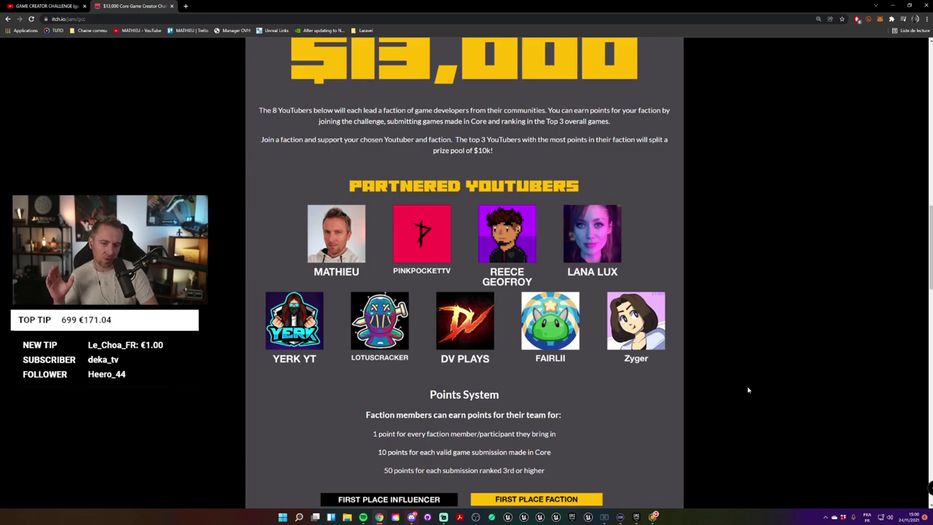
scroll(748, 390, down, 5)
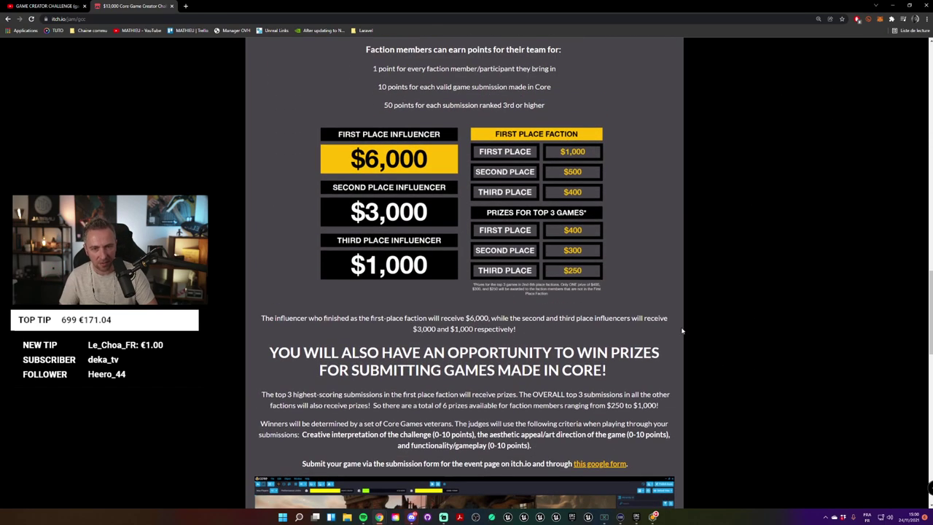
ctrl+scroll(683, 331, up, 3)
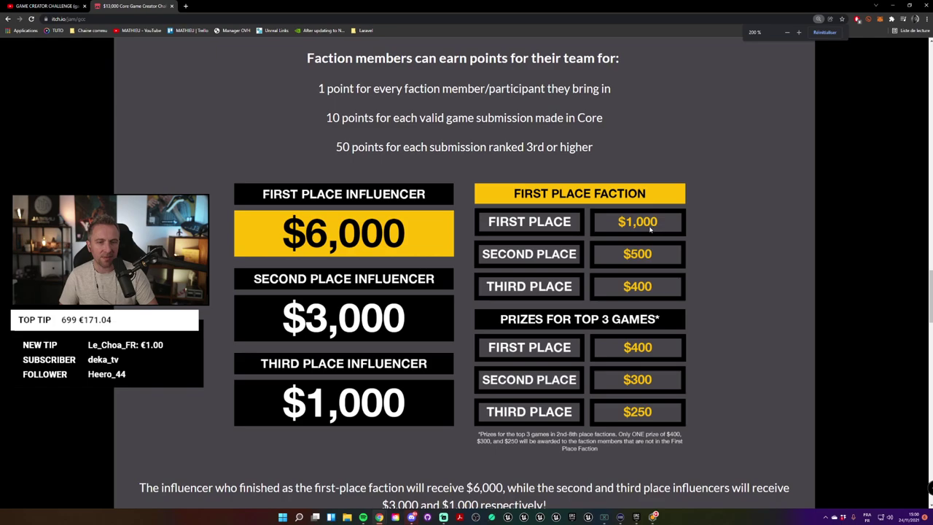
scroll(651, 229, down, 1)
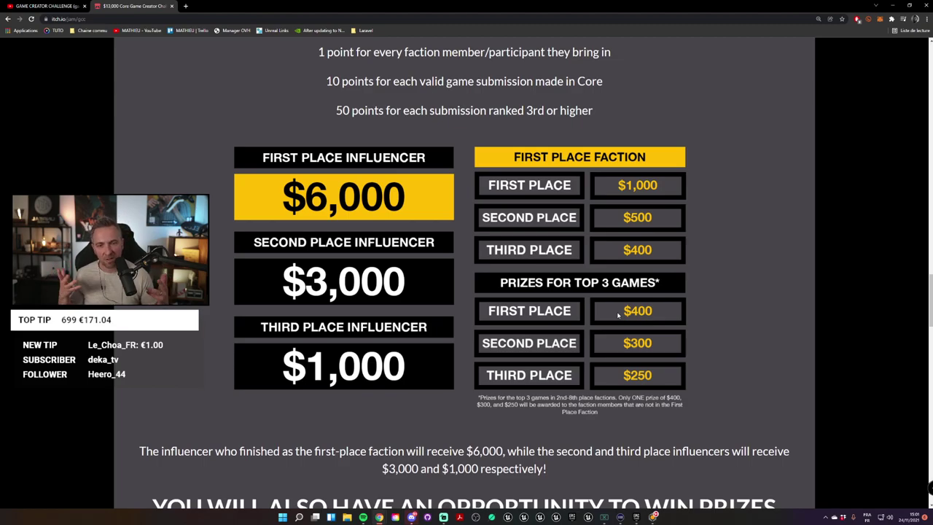
scroll(617, 358, up, 15)
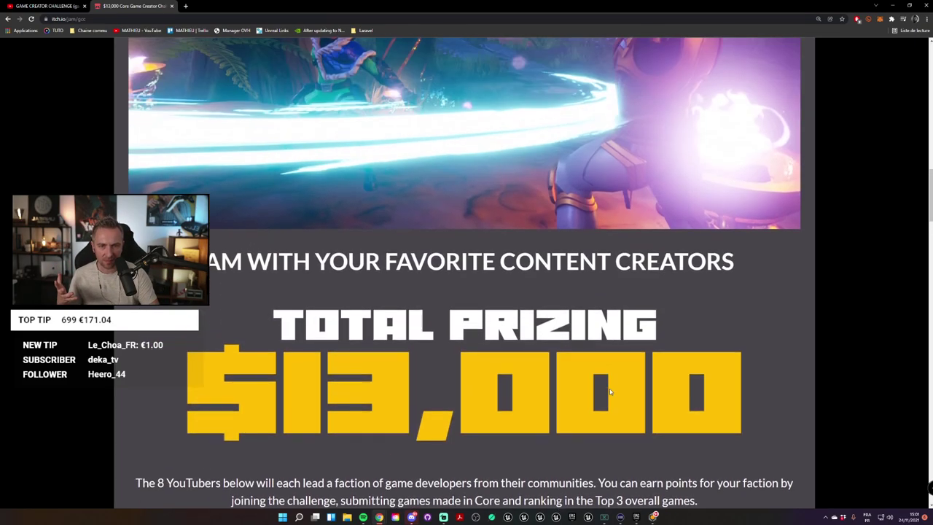
scroll(611, 392, up, 9)
scroll(611, 393, down, 3)
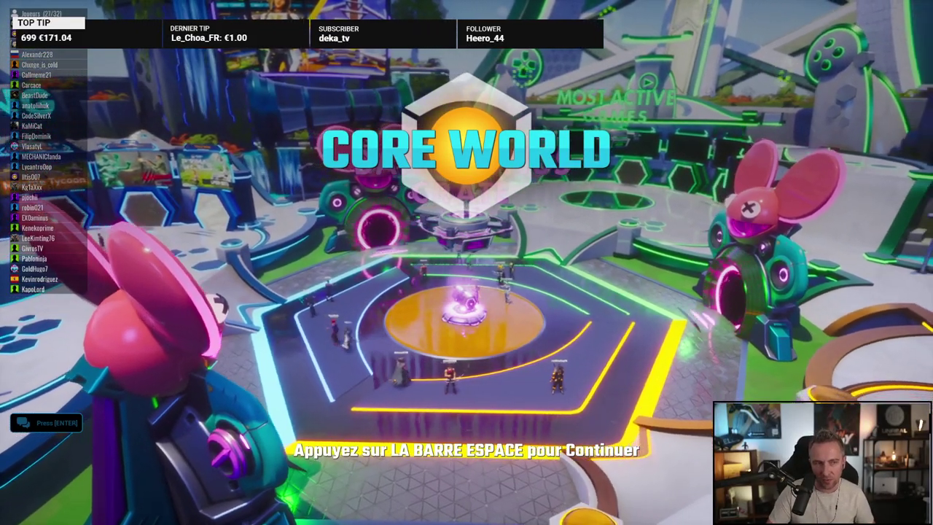
Step: Get past the Core World splash screen and welcome message, then enter flight mode
key(space)
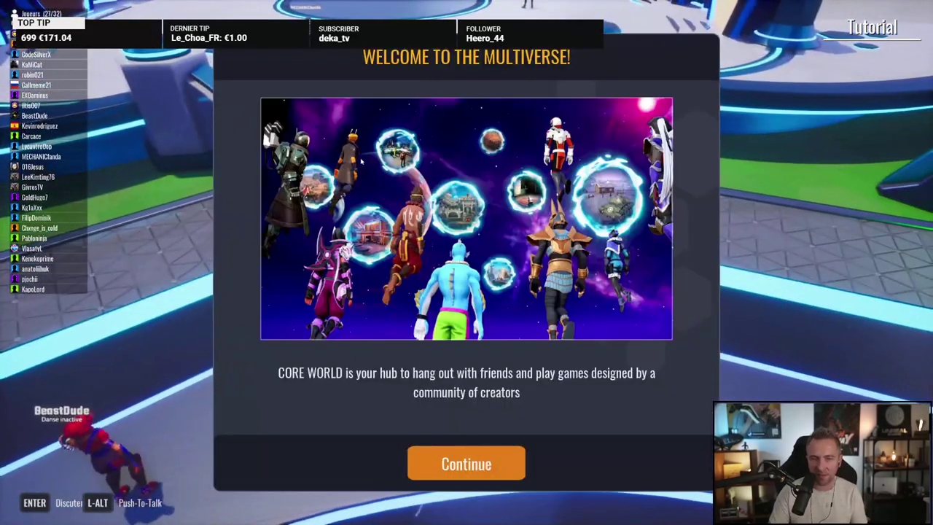
click(467, 463)
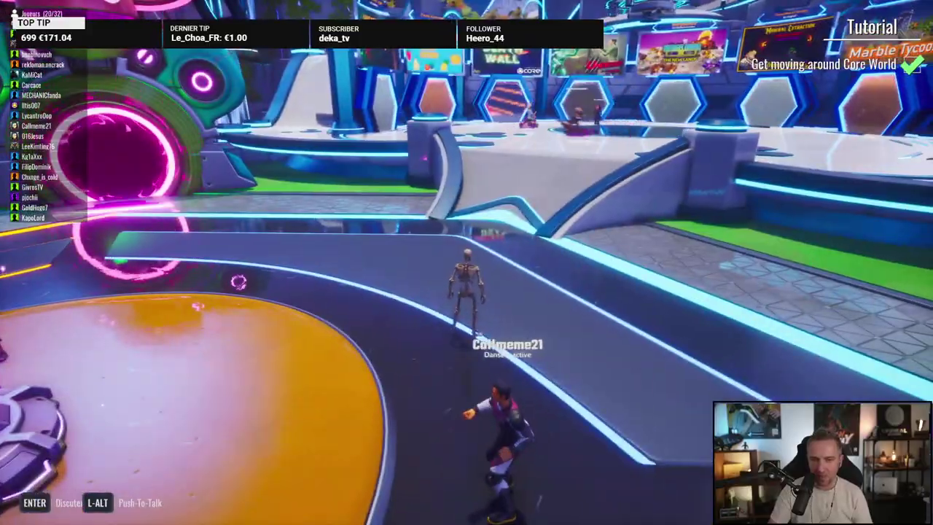
key(f)
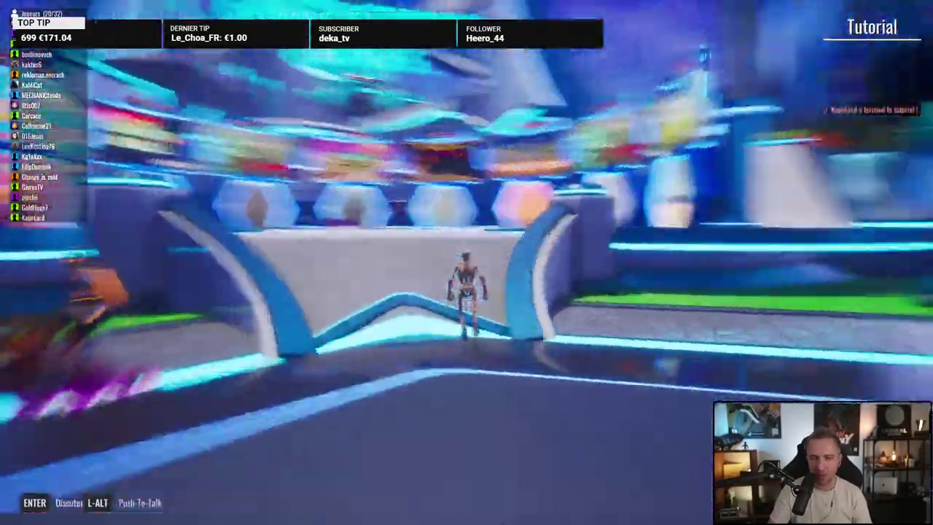
Step: Travel past the Daily Bonus Crate and game screens into the Mergelandia portal
key(w)
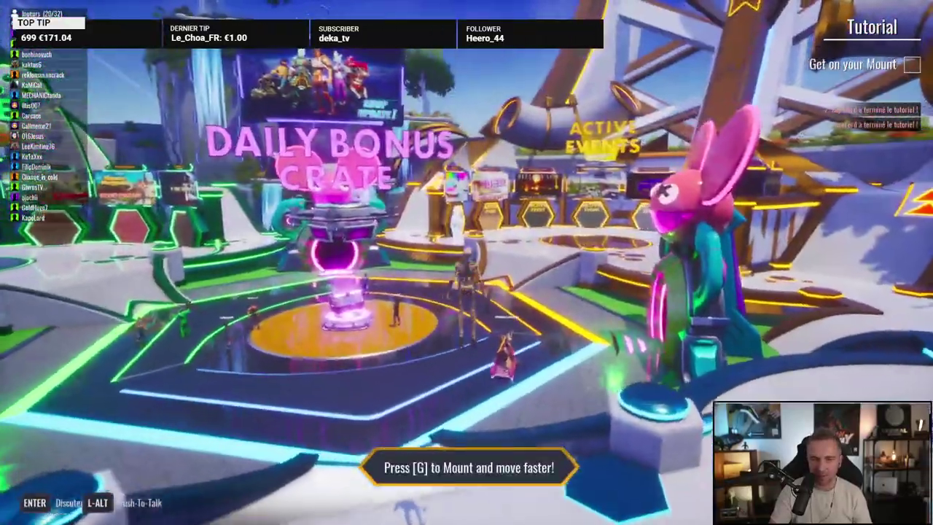
key(w)
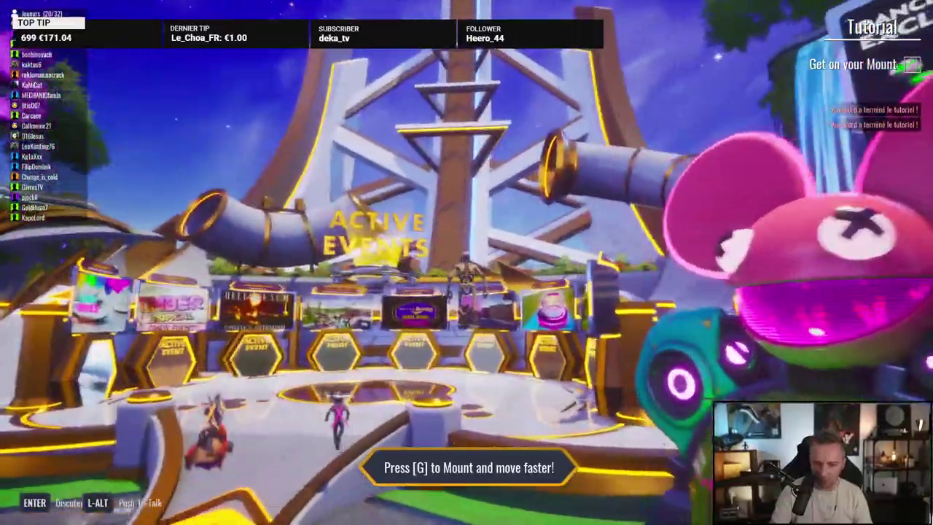
key(w)
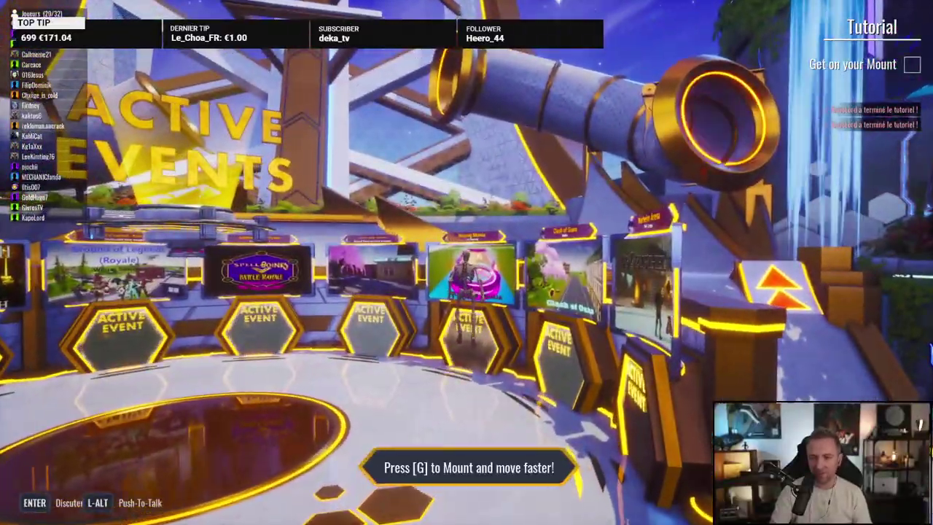
key(w)
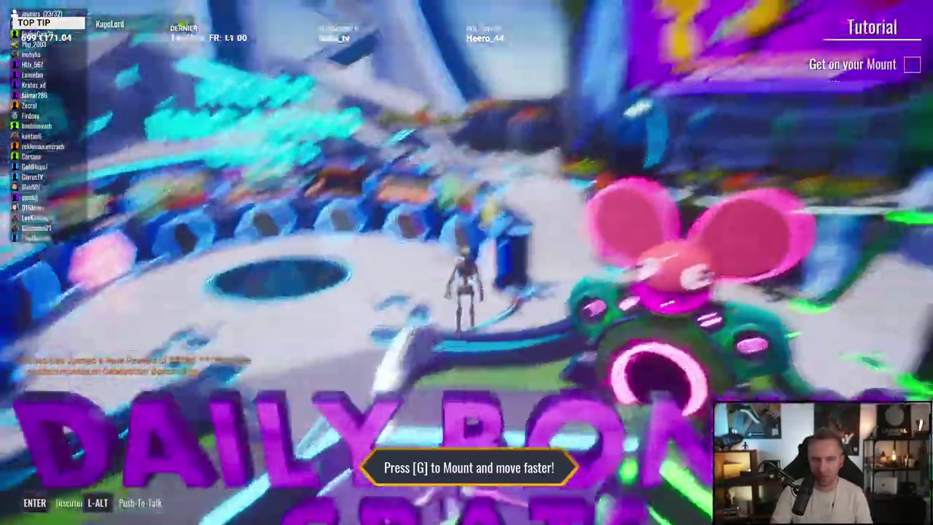
key(w)
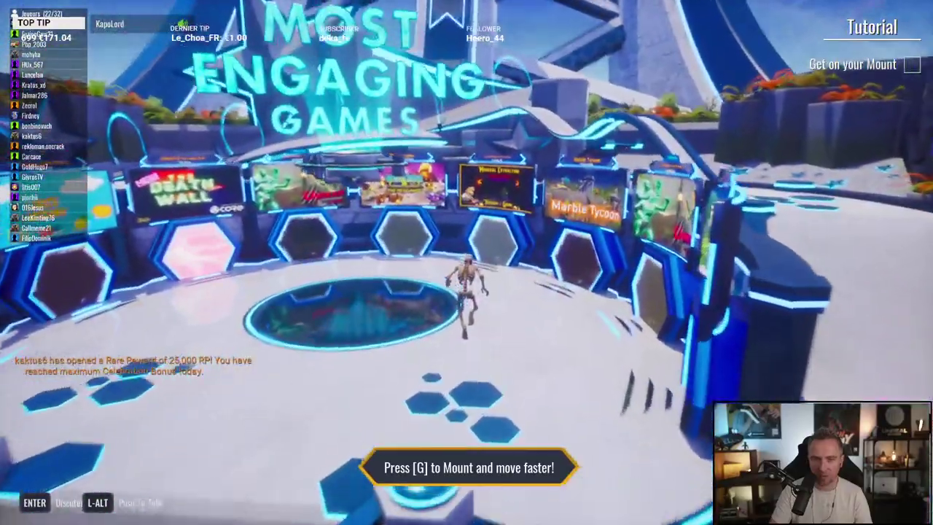
key(w)
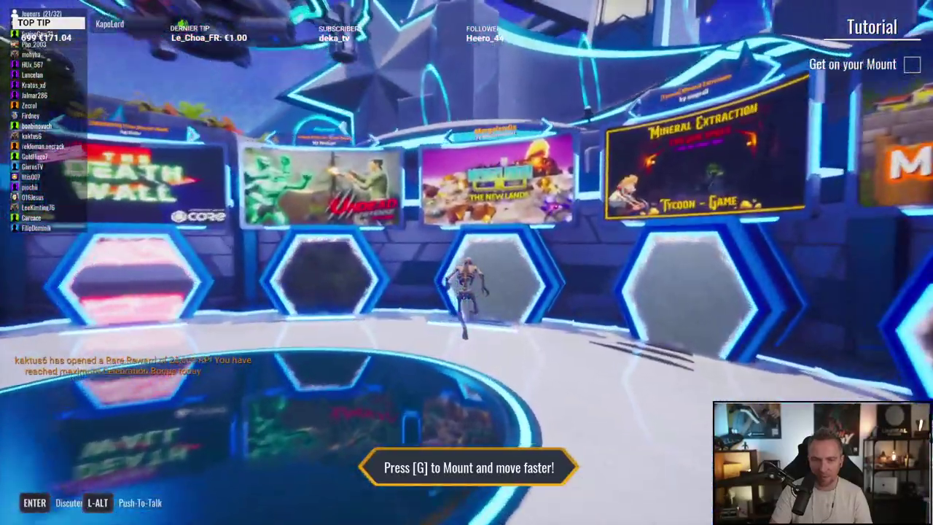
key(w)
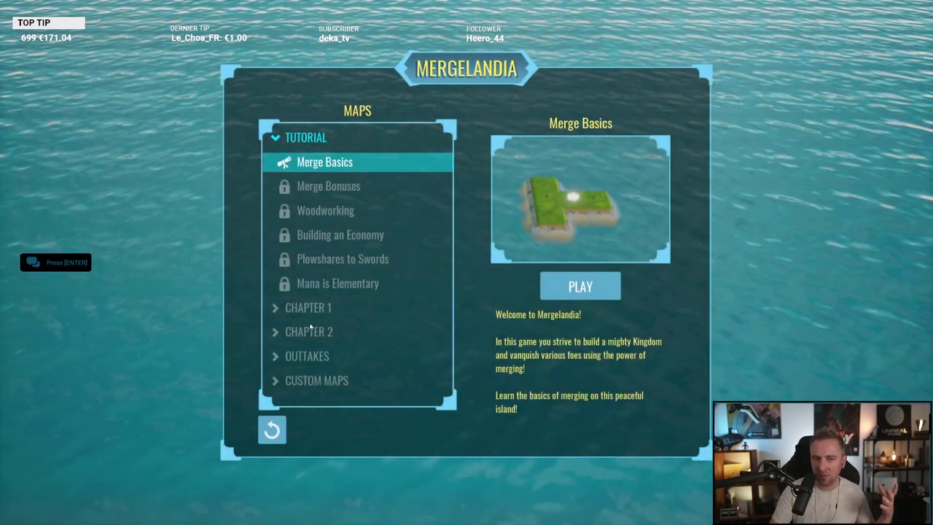
Step: Start the Merge Basics map, dismiss its instructions, then escape to the Core launcher
click(587, 292)
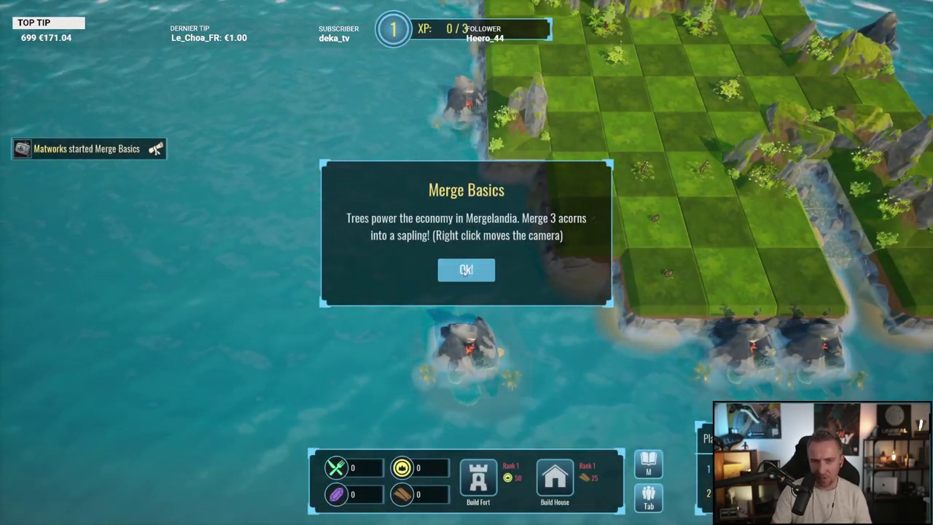
click(466, 270)
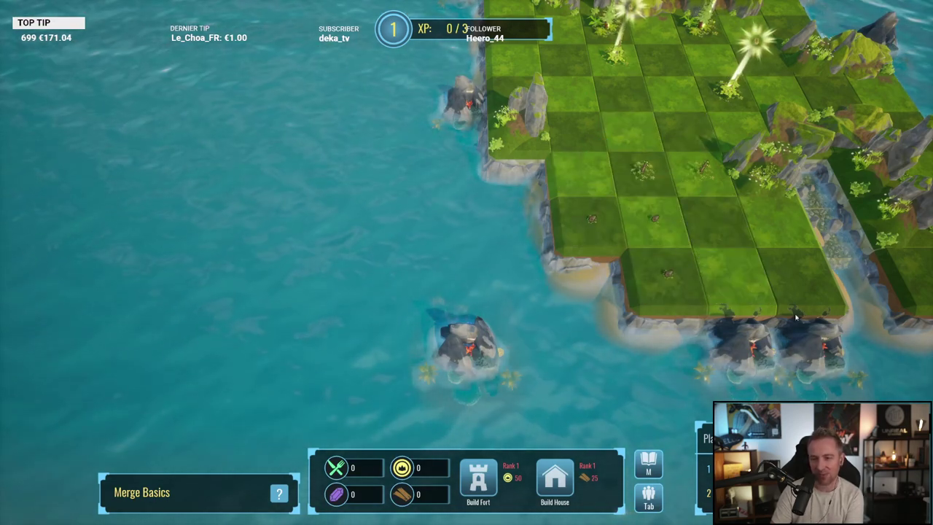
key(Escape)
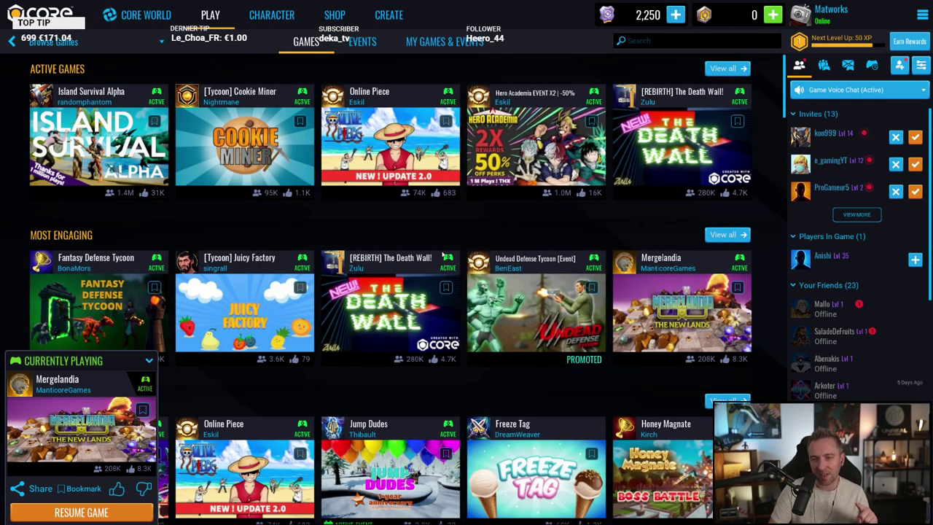
Step: Scroll the Games page back to the top and open the CHARACTER collection
scroll(444, 222, down, 15)
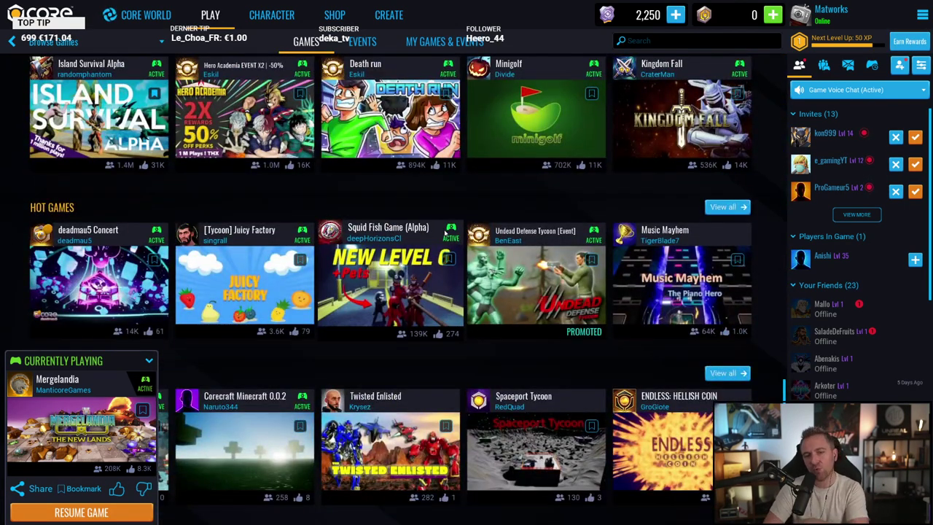
scroll(444, 236, up, 15)
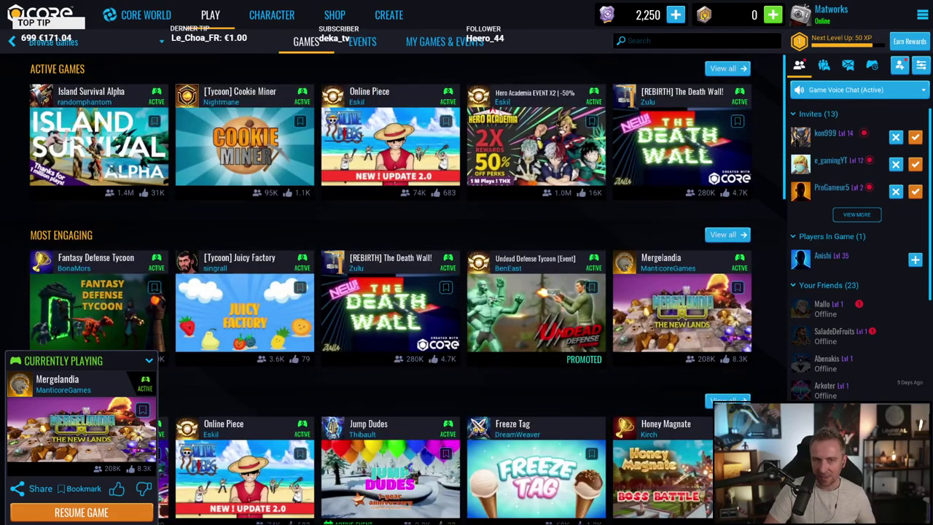
click(271, 16)
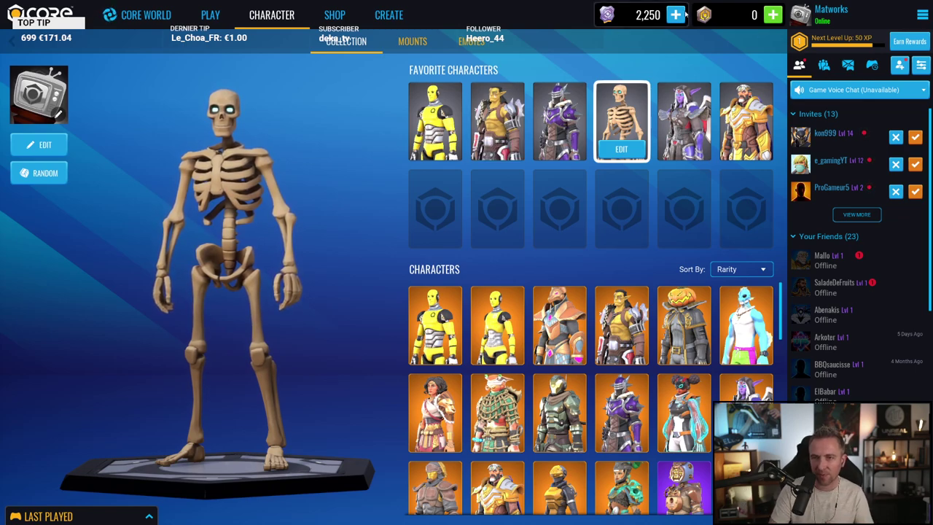
Step: Browse the MOUNTS, EMOTES and character collections, finishing on MOUNTS
click(413, 40)
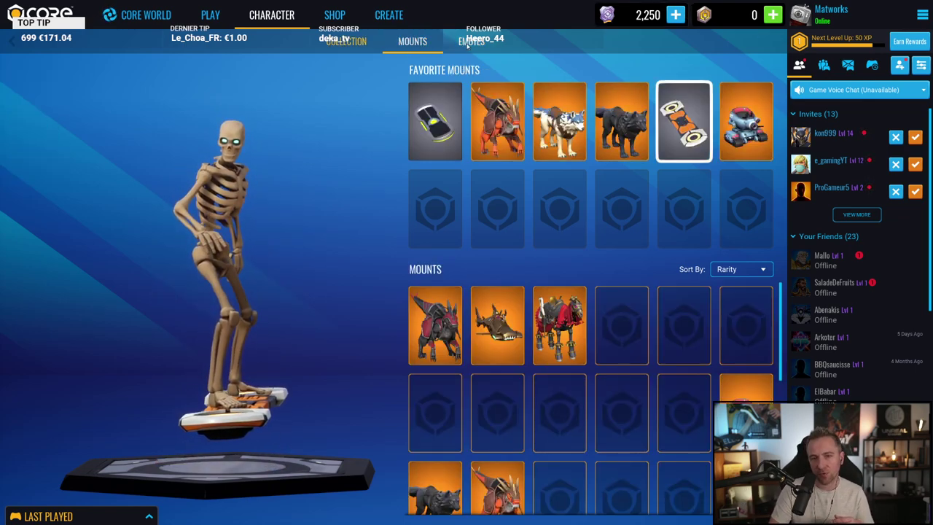
click(469, 42)
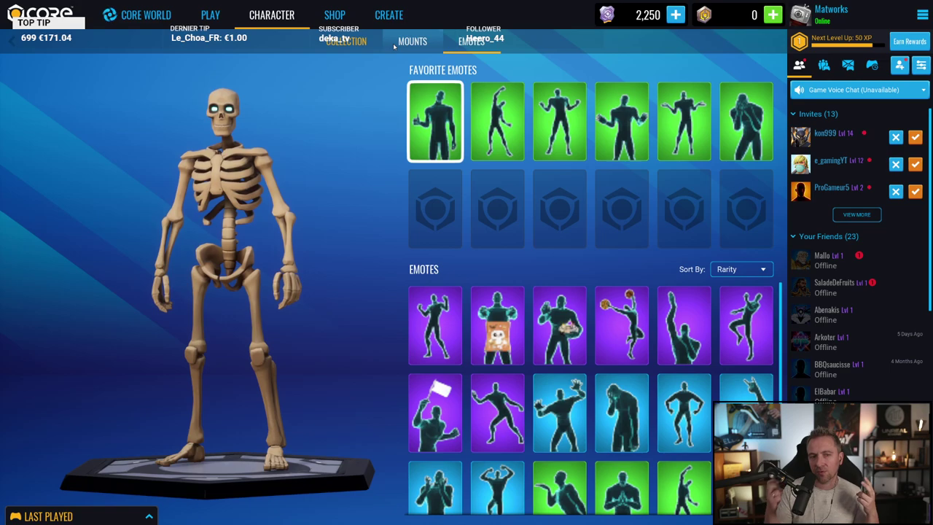
click(357, 43)
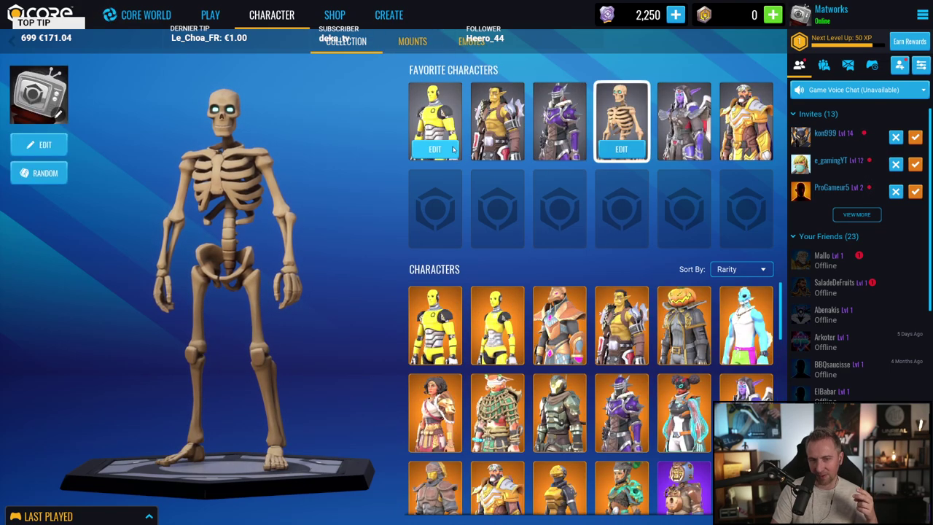
click(416, 42)
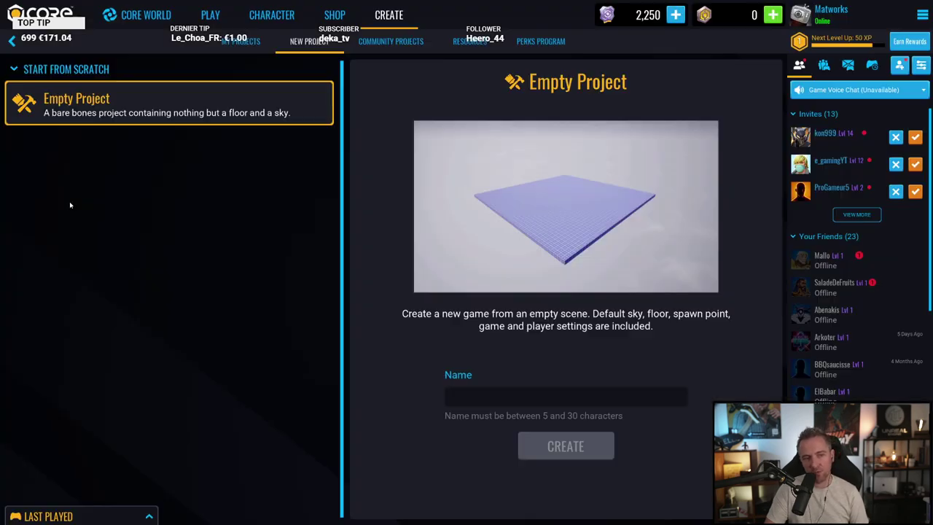
Step: Browse the templates, preview Deathmatch, then choose the Capture the Flag framework
scroll(255, 282, down, 5)
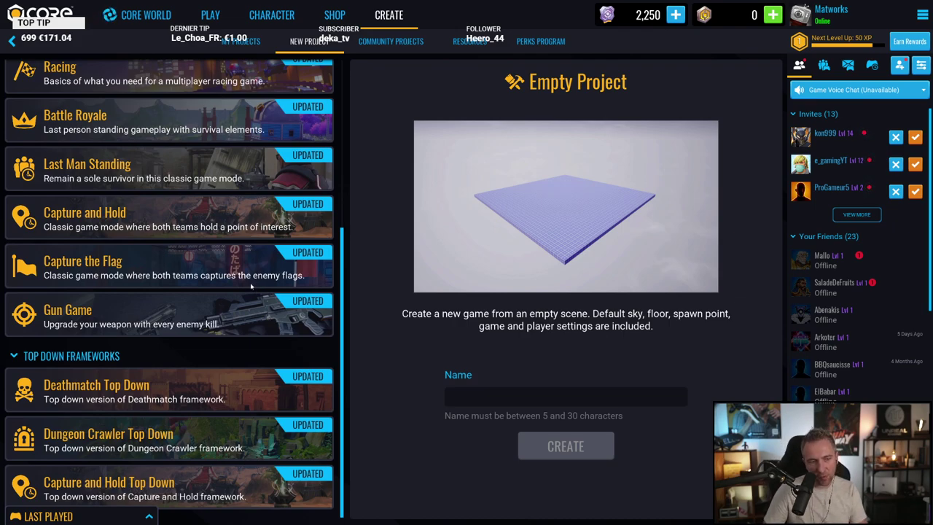
scroll(248, 285, up, 5)
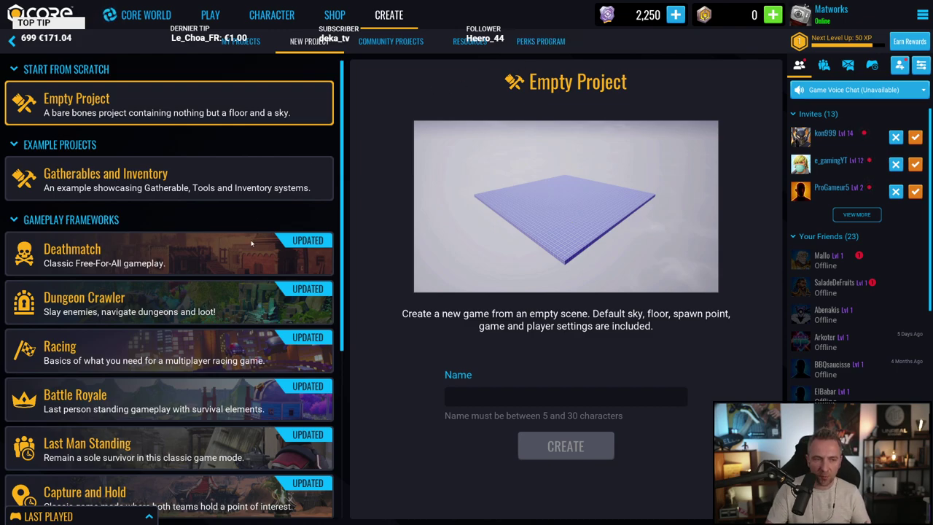
click(201, 255)
scroll(197, 277, down, 2)
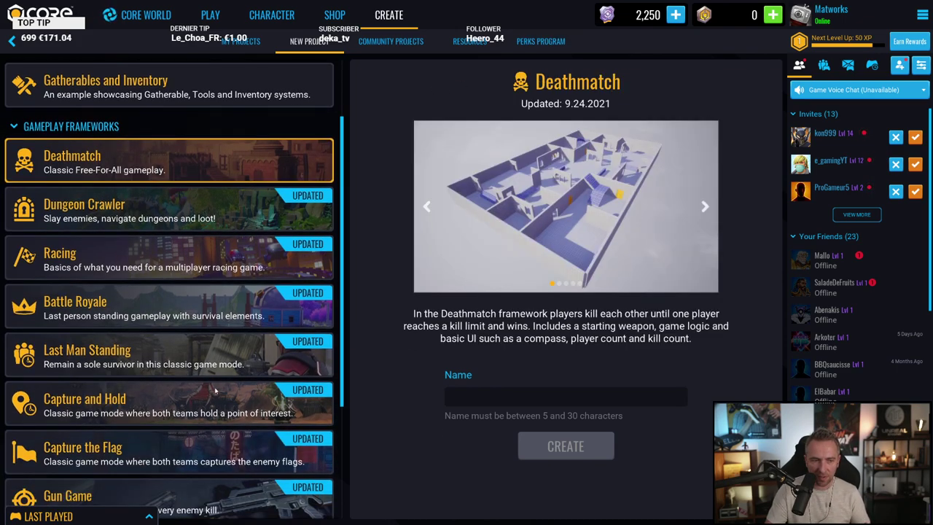
scroll(277, 310, down, 1)
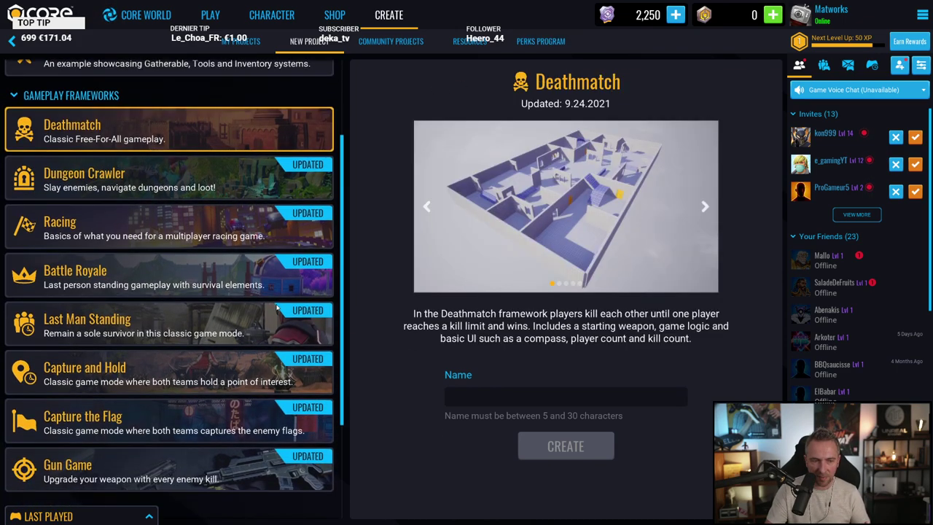
click(155, 418)
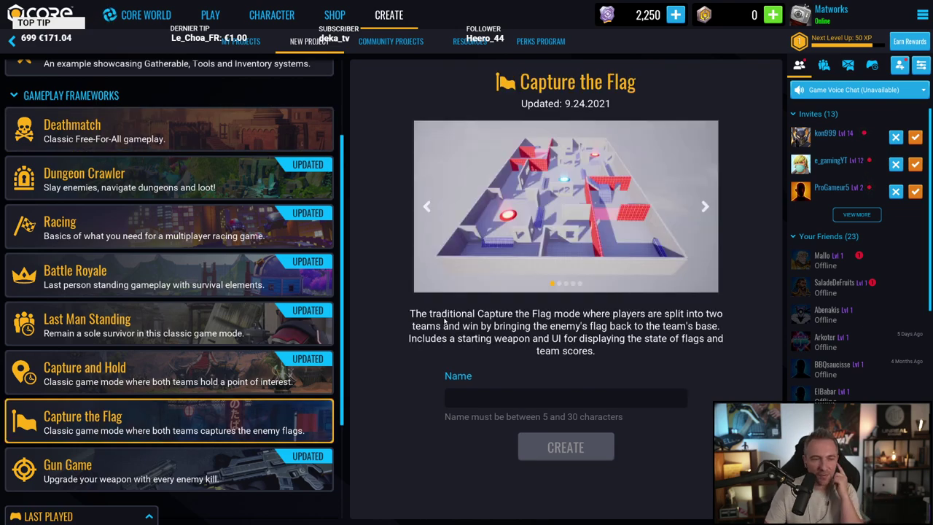
scroll(102, 233, down, 2)
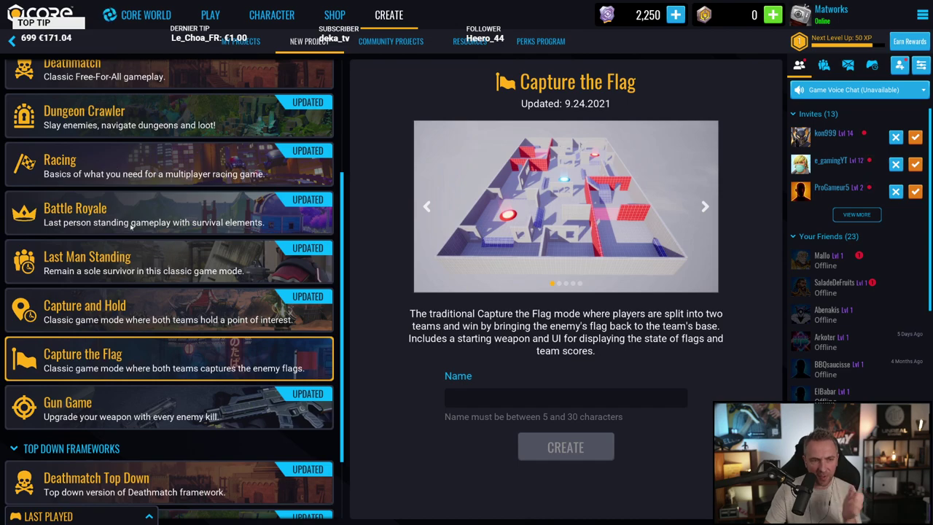
scroll(190, 328, down, 2)
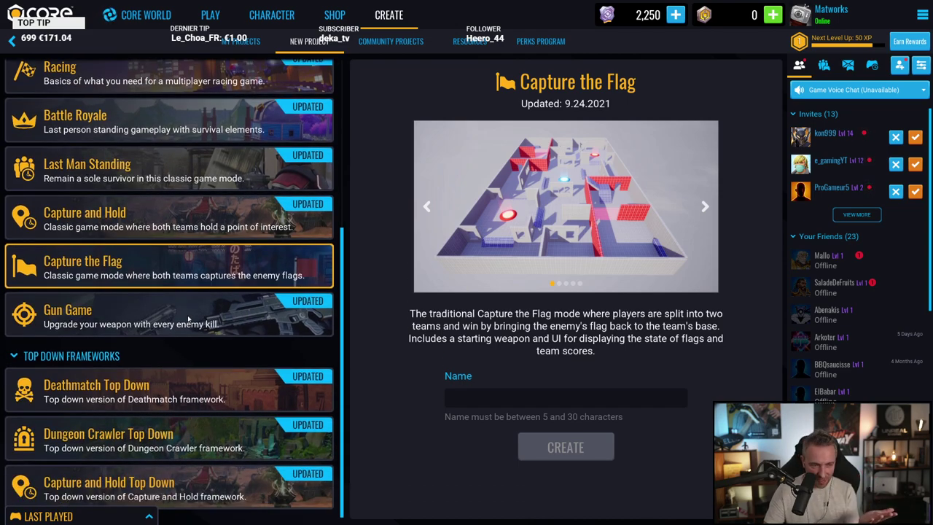
scroll(188, 319, up, 1)
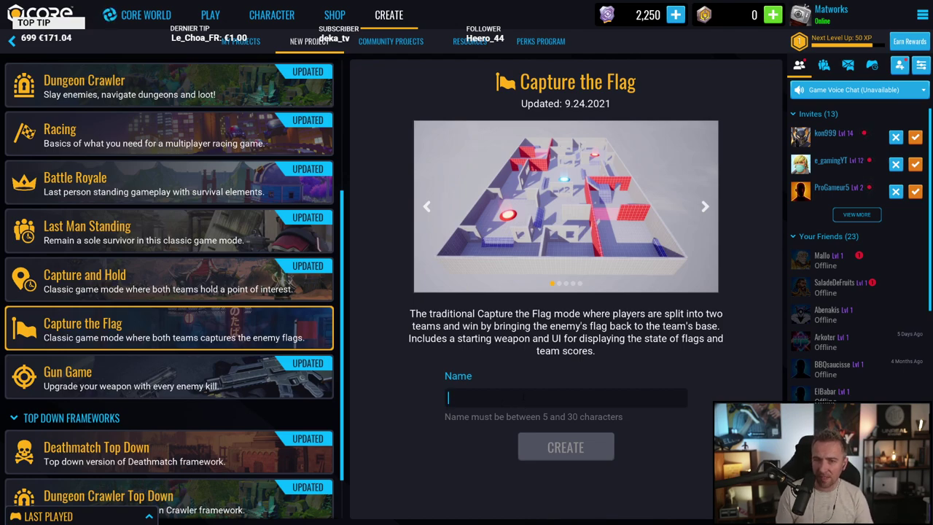
Step: Enter 'Mr Flag' as the project name, fixing the typos along the way
click(448, 397)
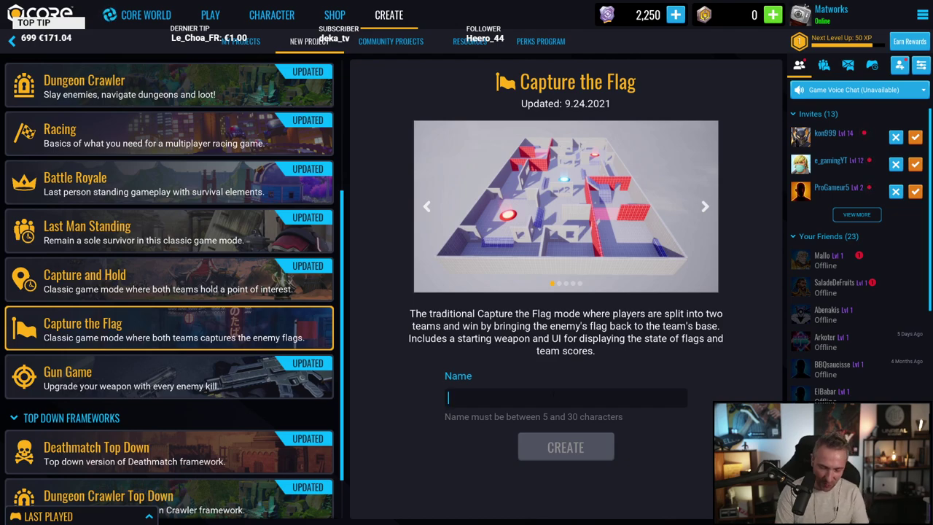
text(Unreql Flgq)
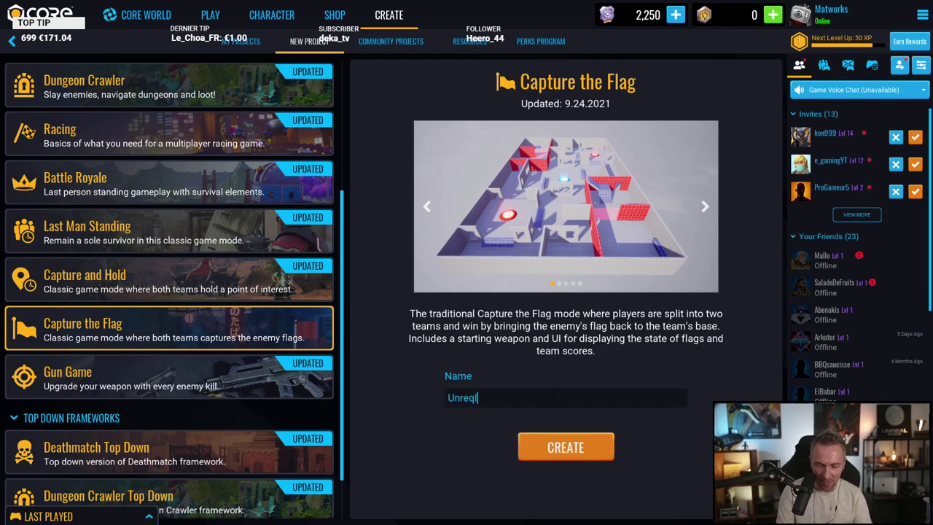
key(BackSpace)
key(BackSpace)
key(BackSpace)
key(BackSpace)
key(BackSpace)
key(BackSpace)
key(BackSpace)
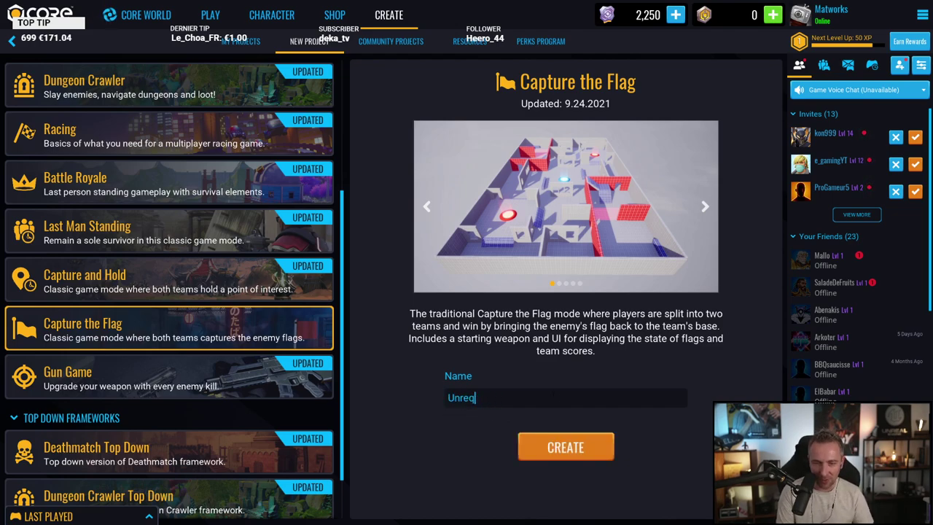
text(al Flag)
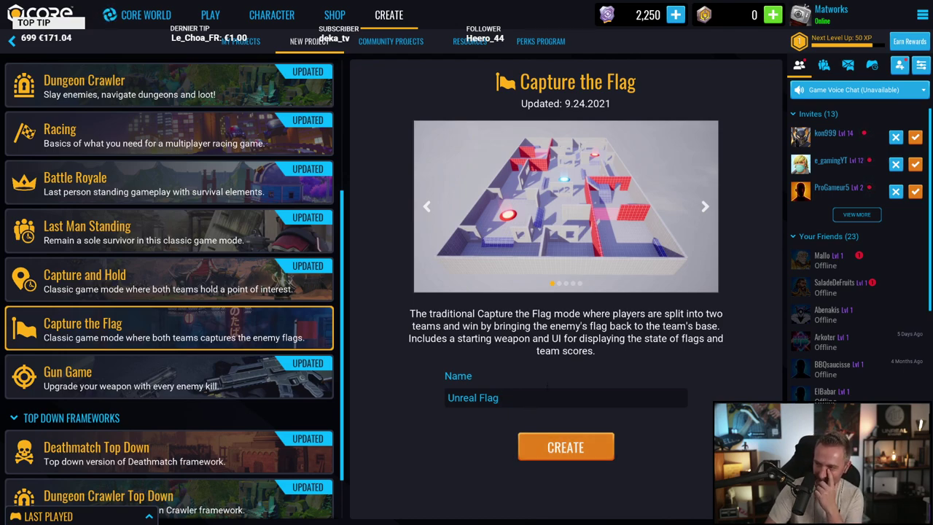
key(ctrl+a)
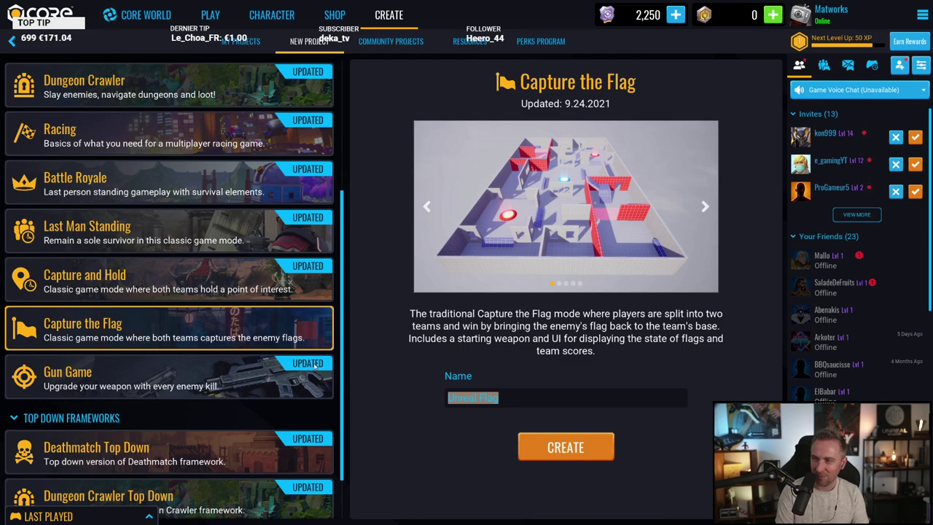
text(Mr Glma)
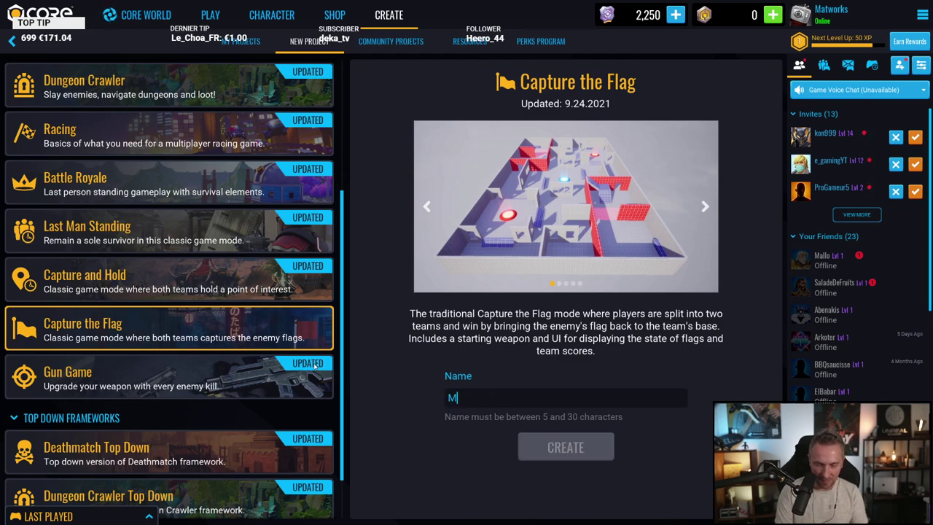
key(BackSpace)
key(BackSpace)
key(BackSpace)
key(BackSpace)
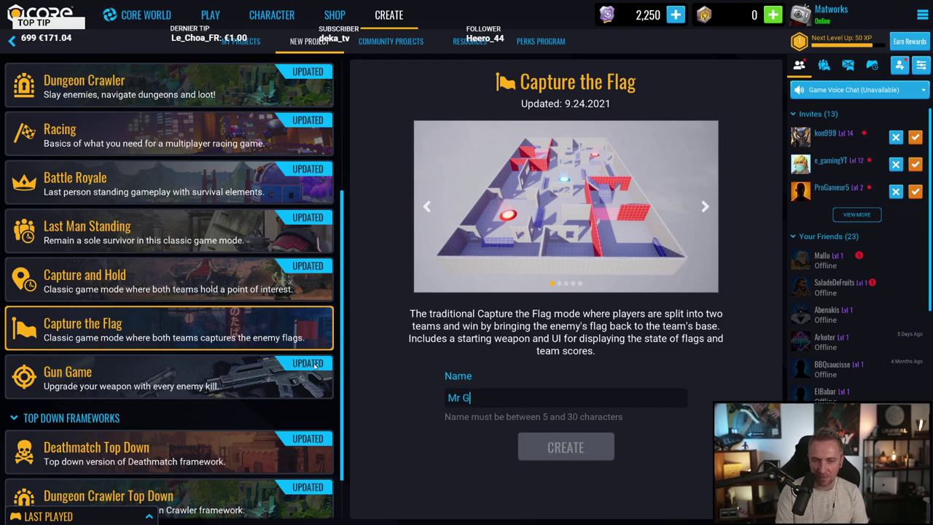
text(Flags)
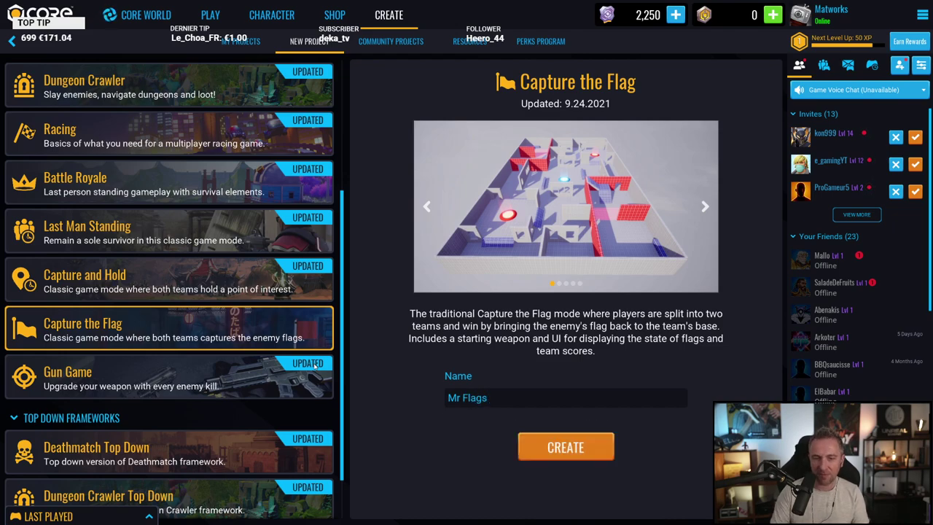
key(BackSpace)
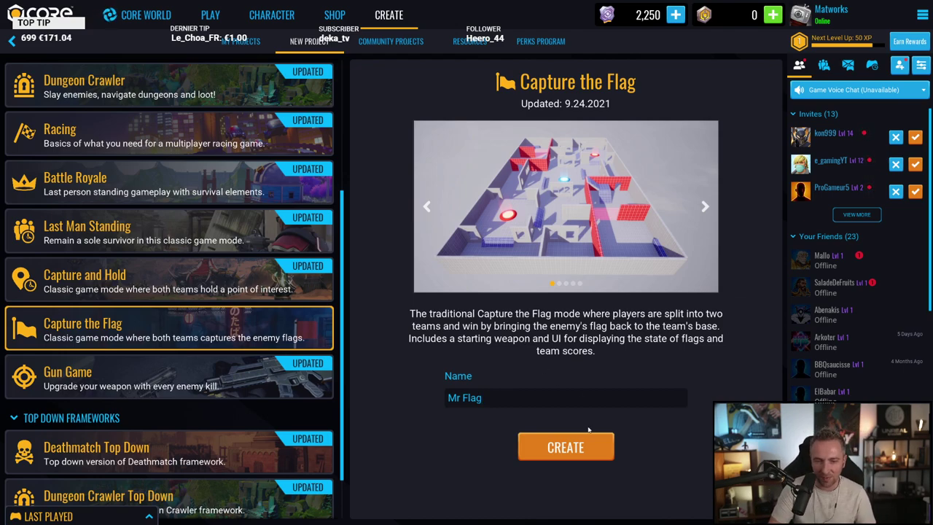
Step: Create the Mr Flag project and frame its walled maze arena in a widened viewport
click(566, 447)
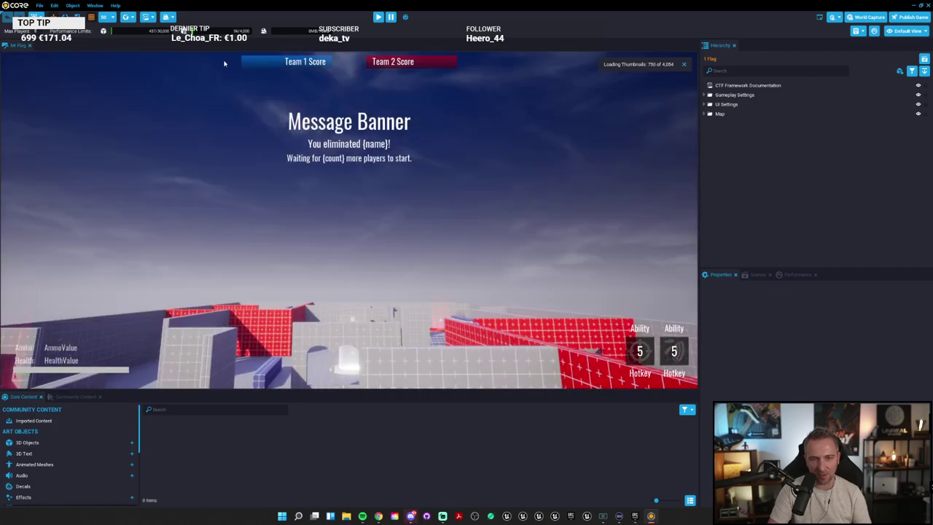
right_drag(224, 63, 398, 179)
drag(700, 226, 776, 223)
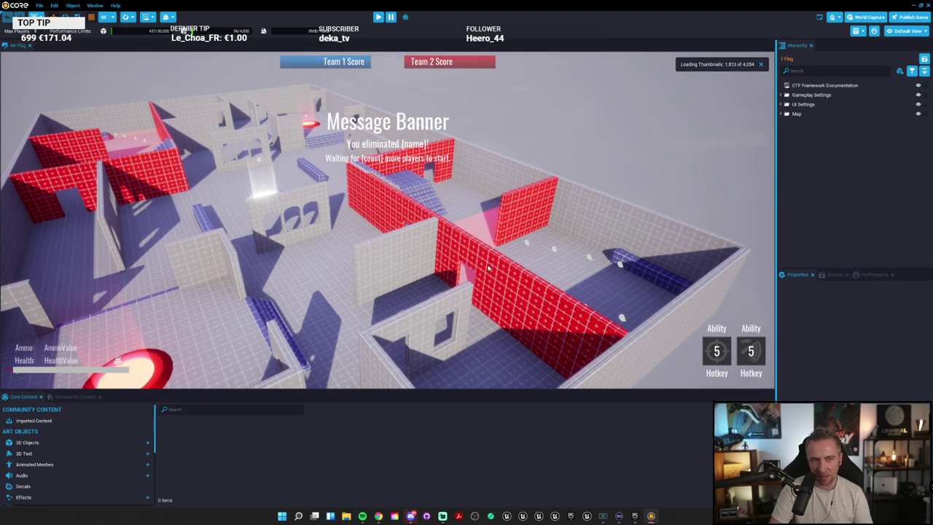
right_drag(487, 267, 451, 256)
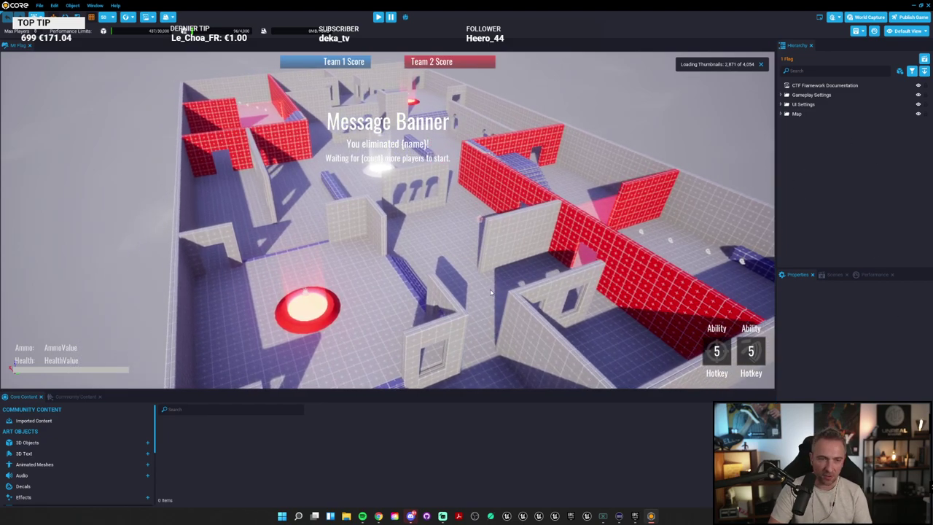
Step: Playtest the map by running the character forward, then return to the editor overview
click(379, 16)
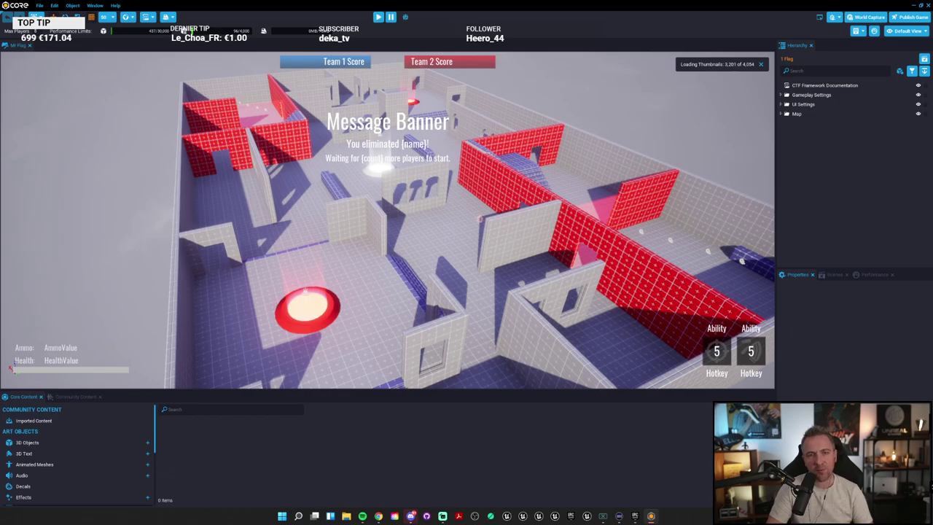
key(w)
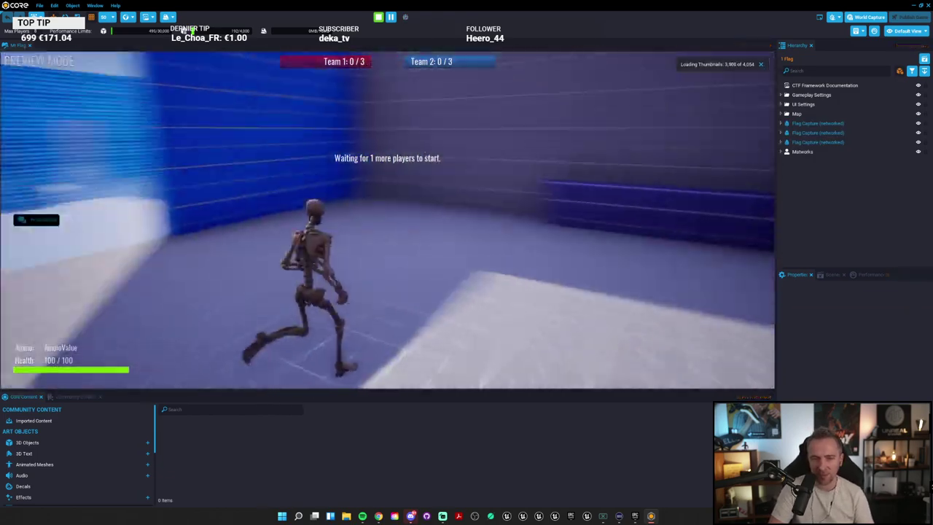
key(w)
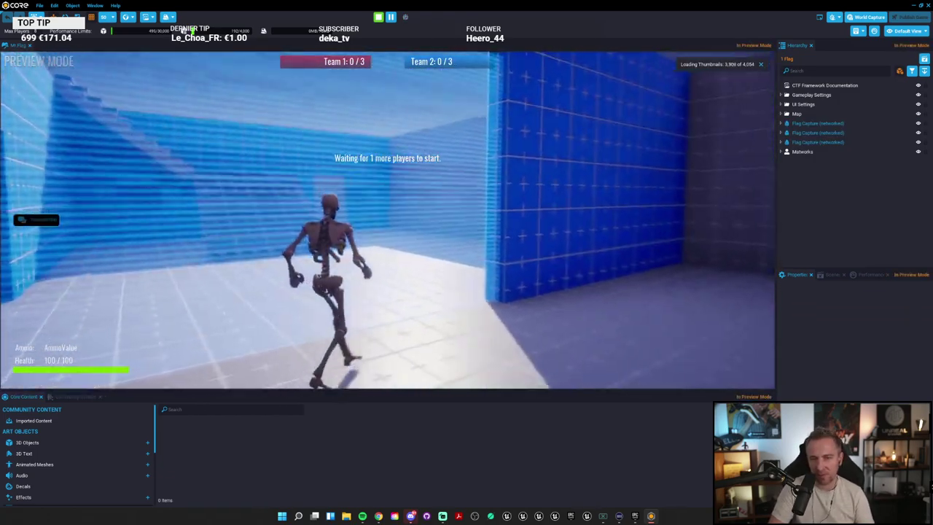
key(w)
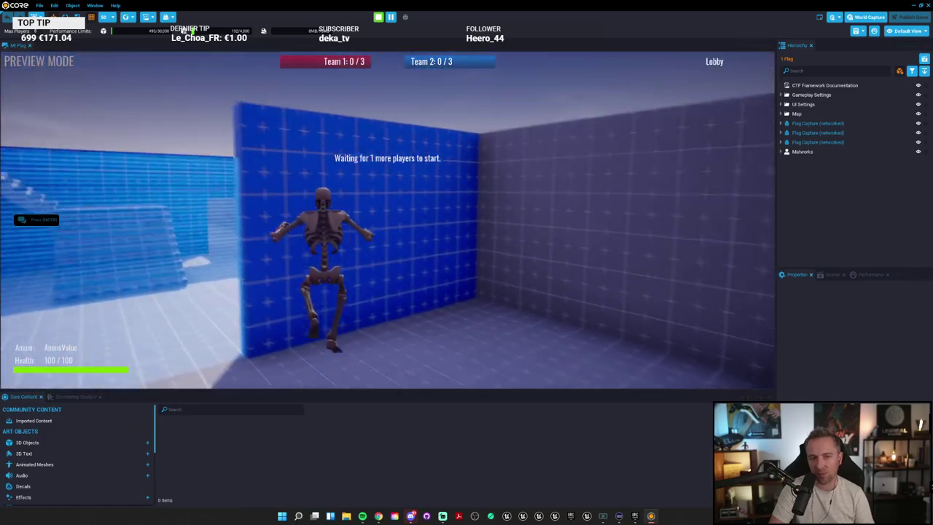
key(w)
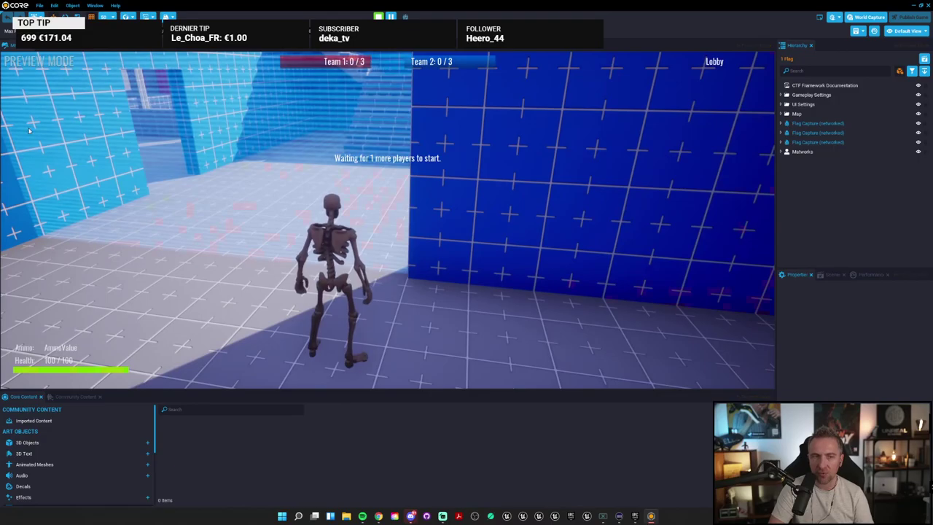
key(=)
right_drag(253, 118, 162, 196)
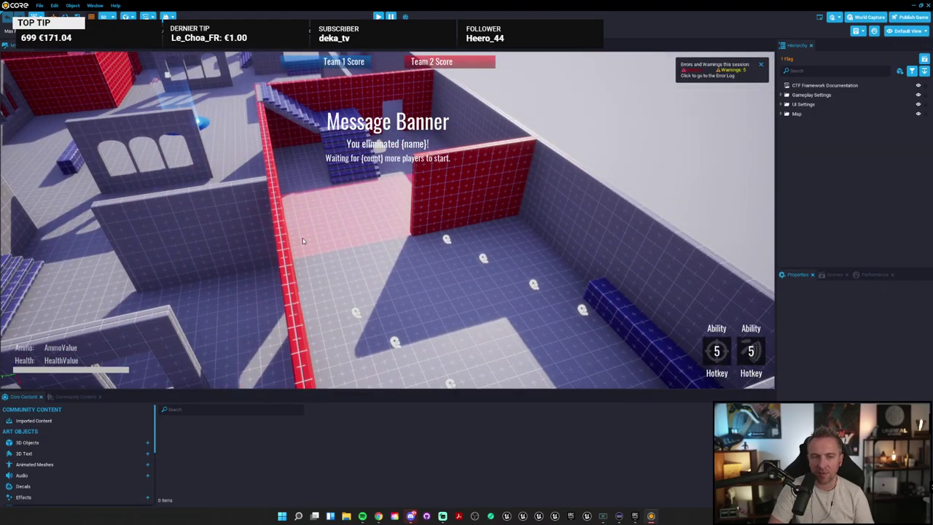
Step: Slide Whitebox Wall 01 along its Y axis until it meets the red wall
click(237, 221)
key(f)
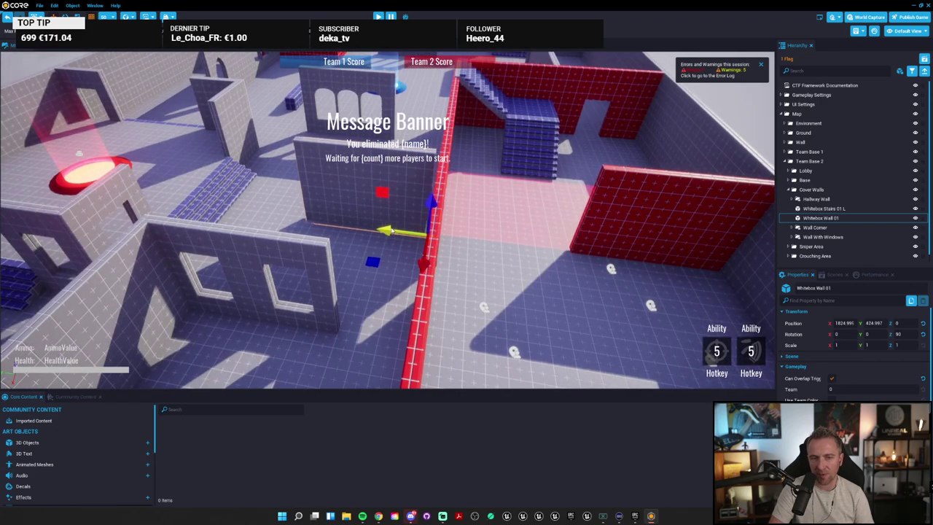
drag(304, 221, 432, 235)
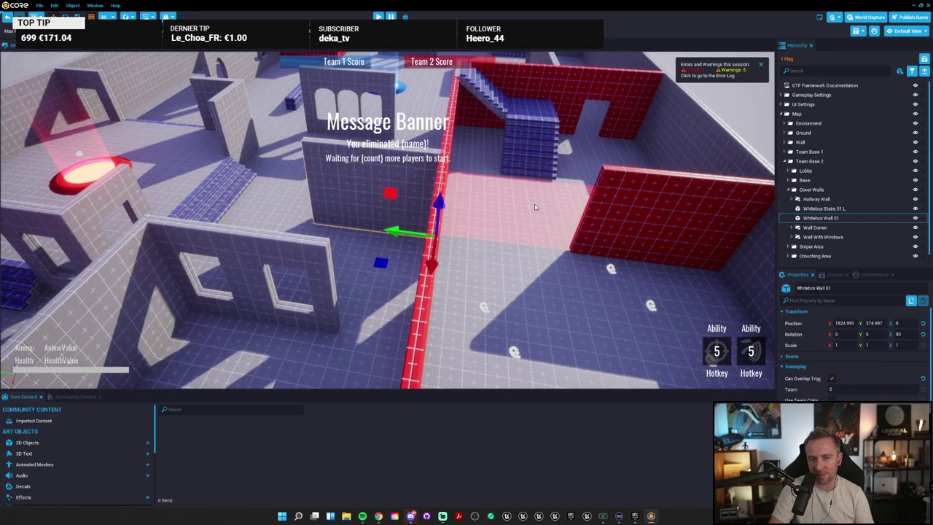
right_drag(432, 235, 441, 203)
Step: Enlarge the Core Content panel and list the 3D Objects assets
scroll(441, 203, down, 10)
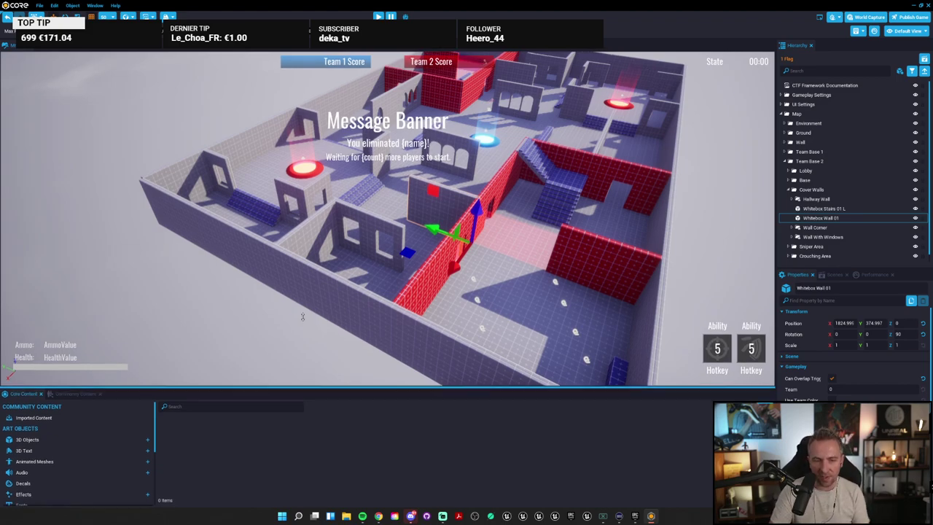
drag(301, 392, 87, 319)
click(28, 369)
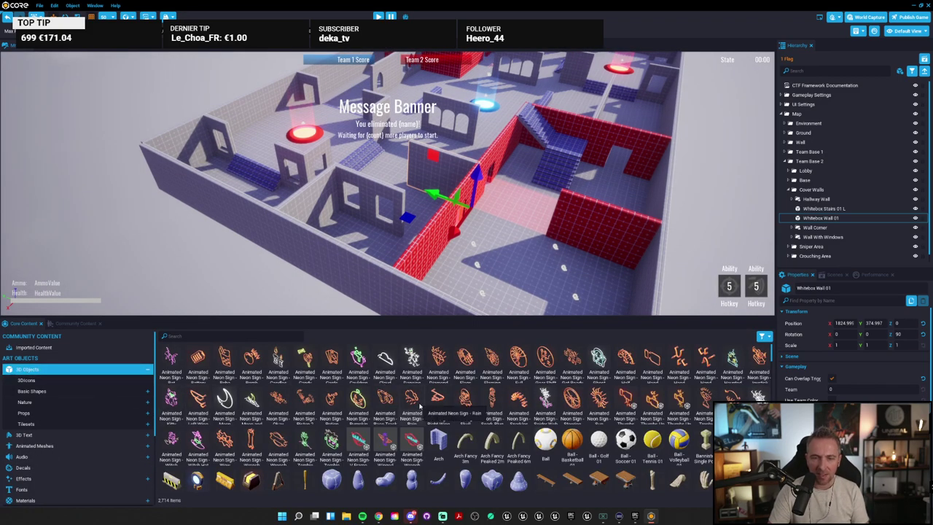
Step: Minimize the jam page and ideas sheet, then set Windows display scaling to 150%
key(alt+Tab)
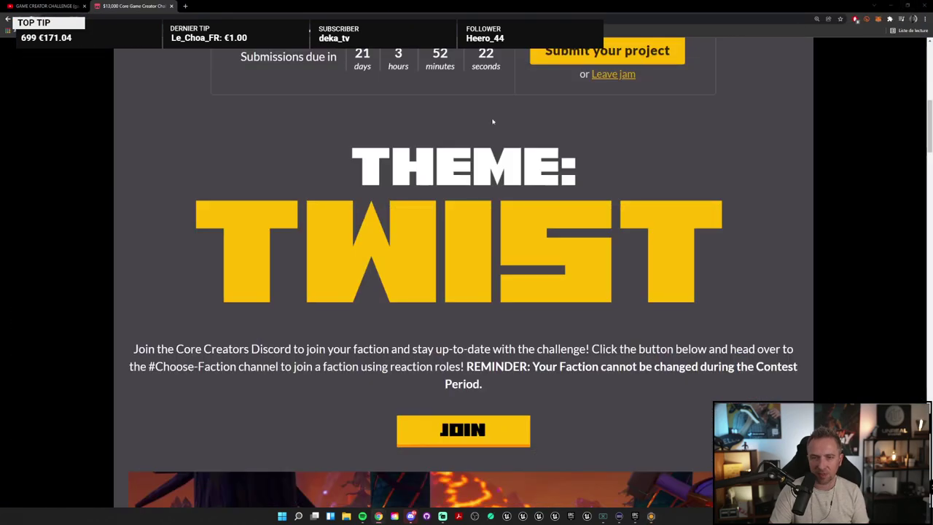
click(875, 6)
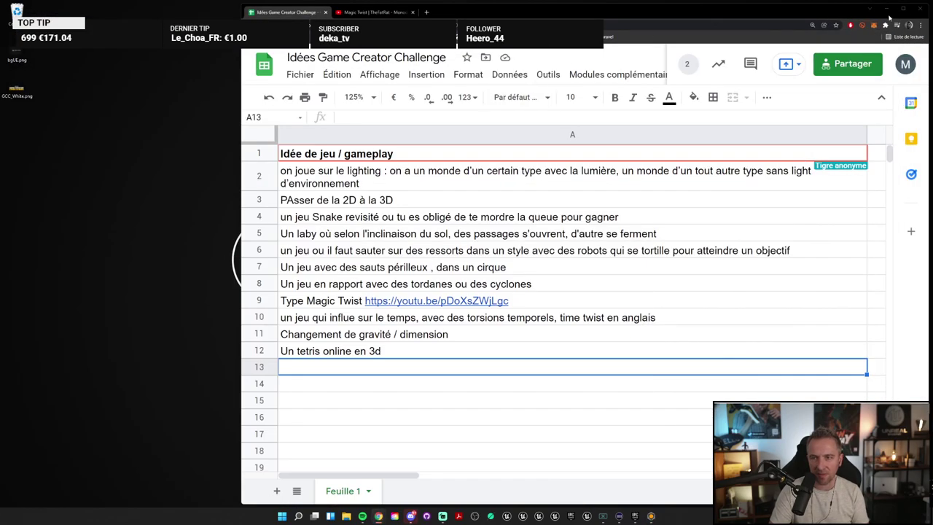
click(888, 11)
right_click(457, 146)
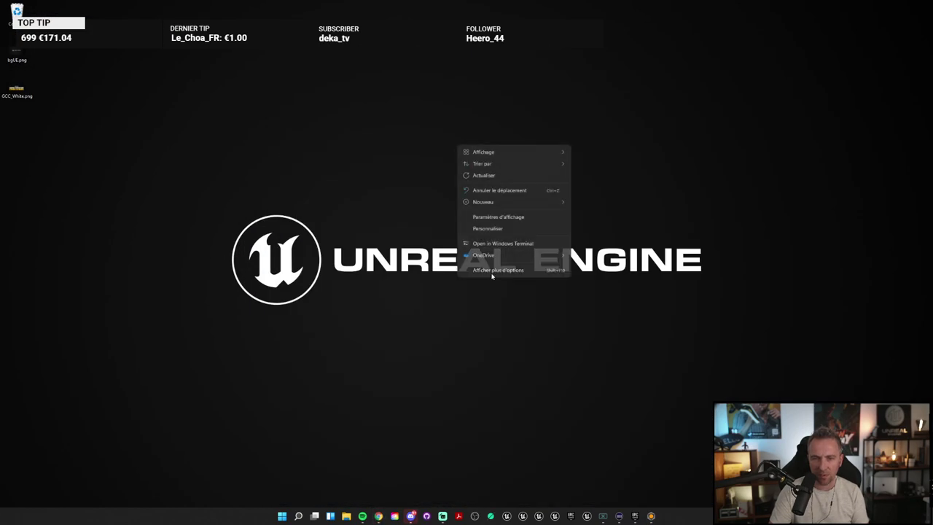
click(520, 218)
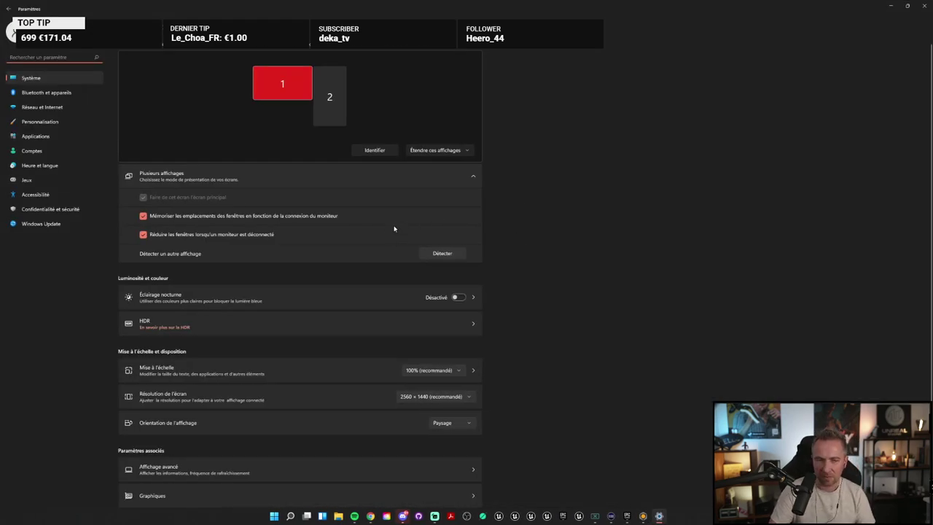
scroll(519, 465, down, 1)
click(431, 329)
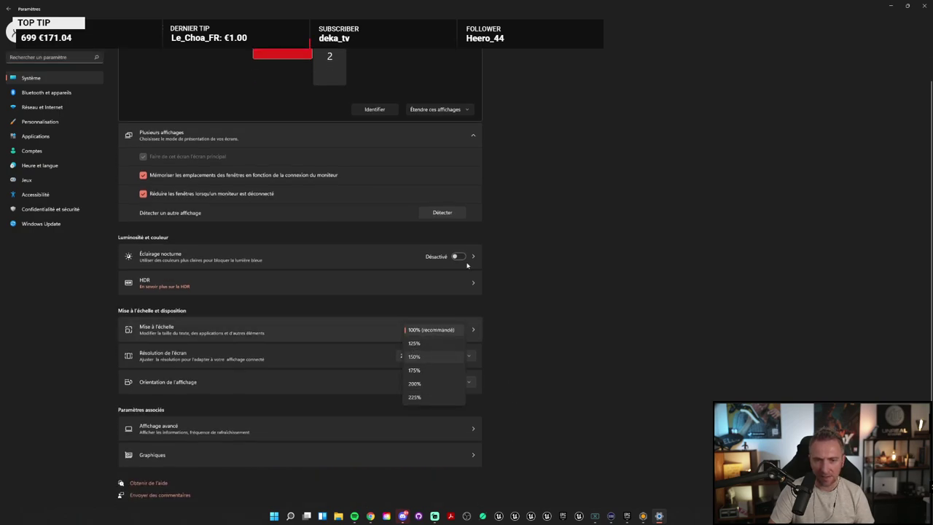
click(414, 355)
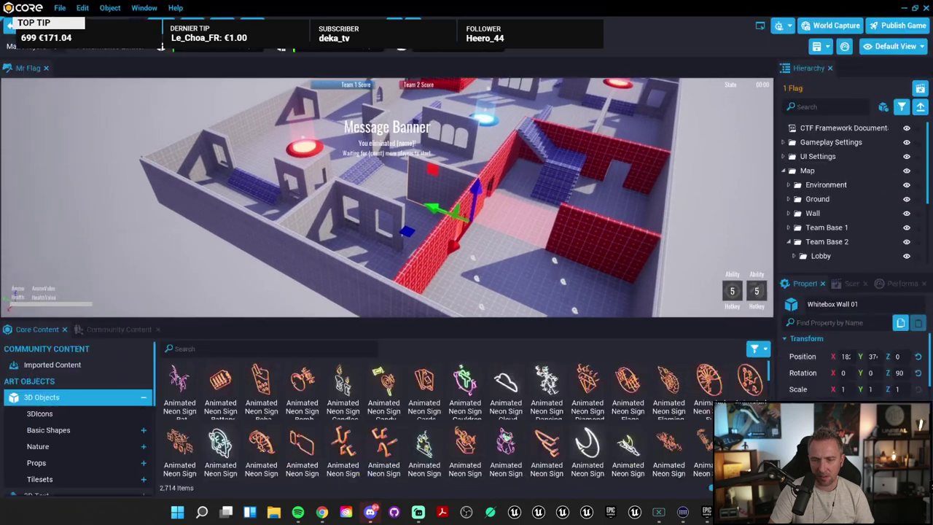
Step: Place the Animated Neon Sign - Wow on the red wall and focus on it
scroll(368, 402, down, 3)
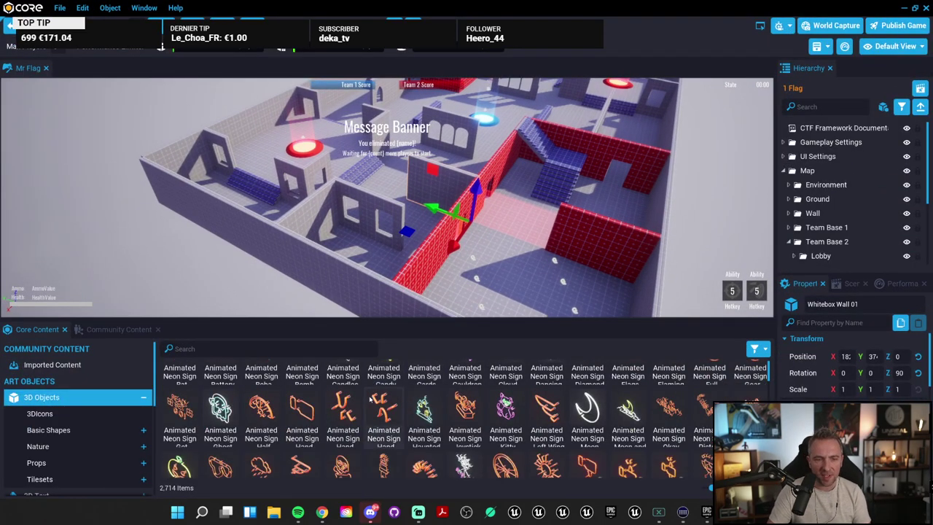
scroll(367, 403, down, 2)
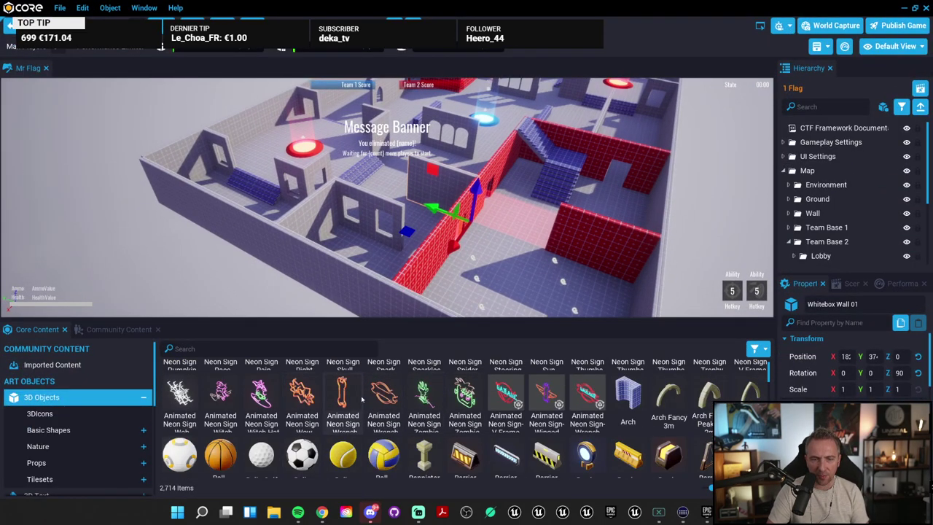
right_drag(621, 169, 659, 182)
drag(302, 398, 283, 166)
key(f)
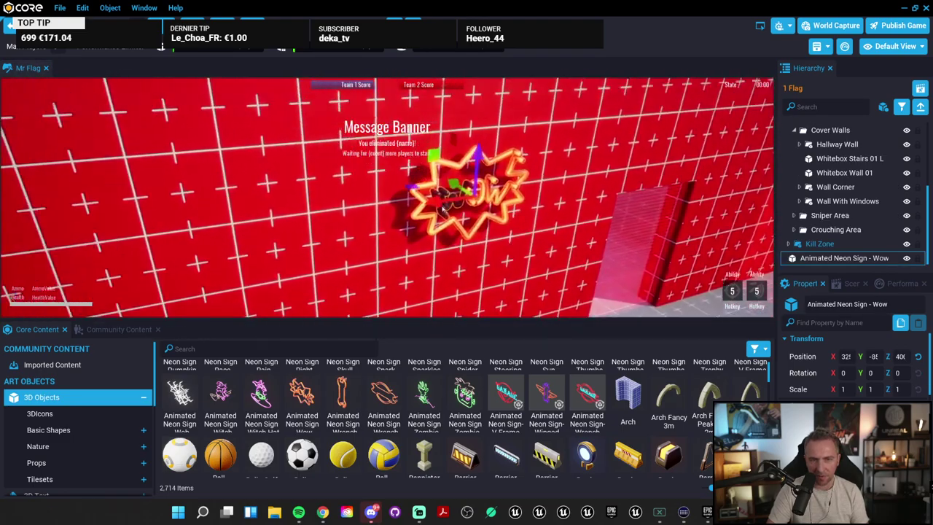
Step: Select the caution barrier and the Barrier Light on the floor
scroll(429, 201, down, 2)
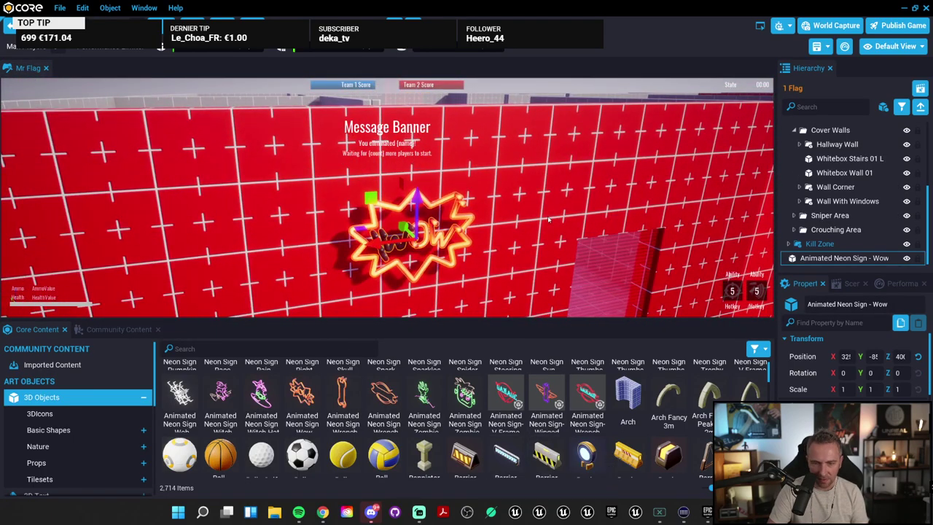
right_drag(612, 275, 621, 264)
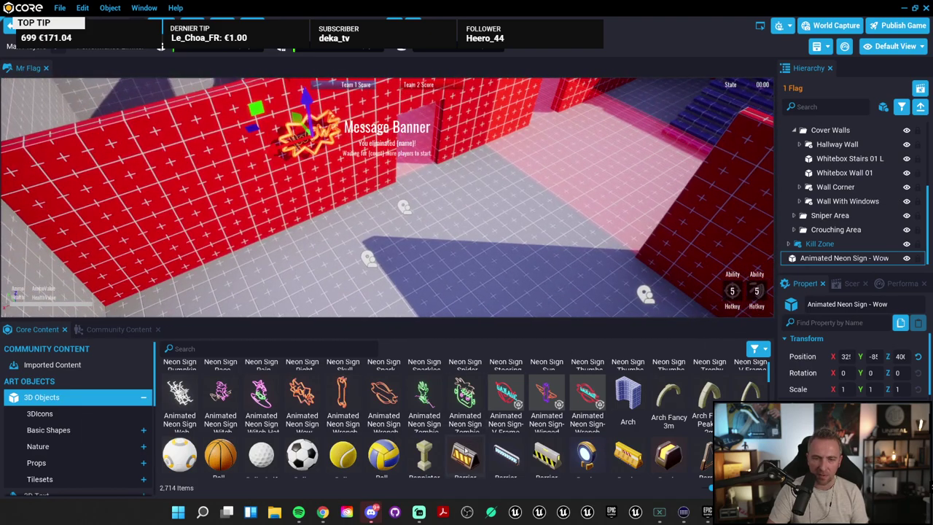
click(525, 217)
click(532, 206)
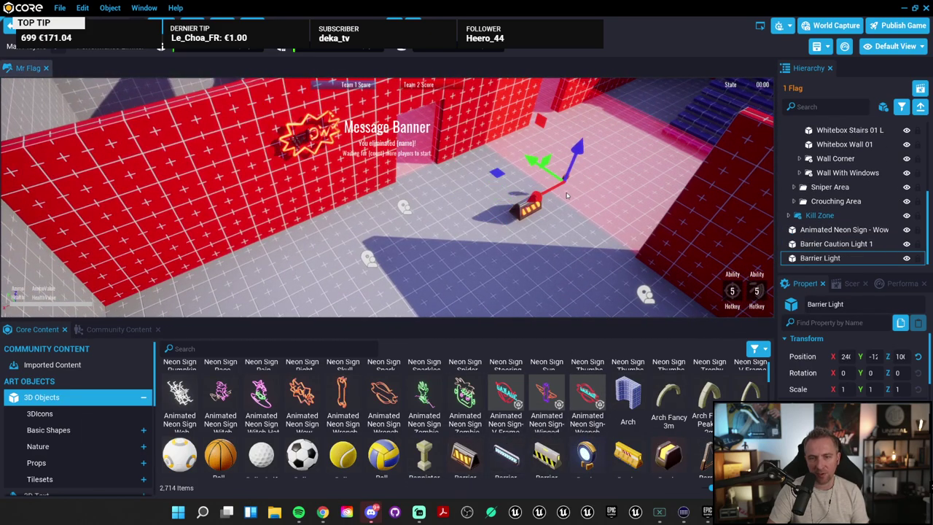
scroll(525, 408, down, 5)
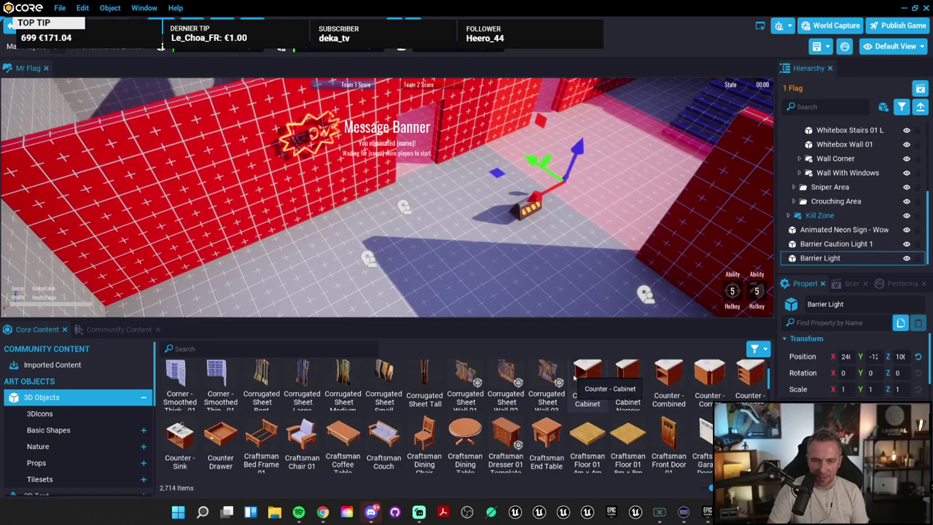
Step: Drop a Counter - Cabinet on the floor by the red wall and scale it to 0.7
drag(588, 381, 403, 234)
right_drag(403, 233, 110, 166)
drag(358, 185, 321, 196)
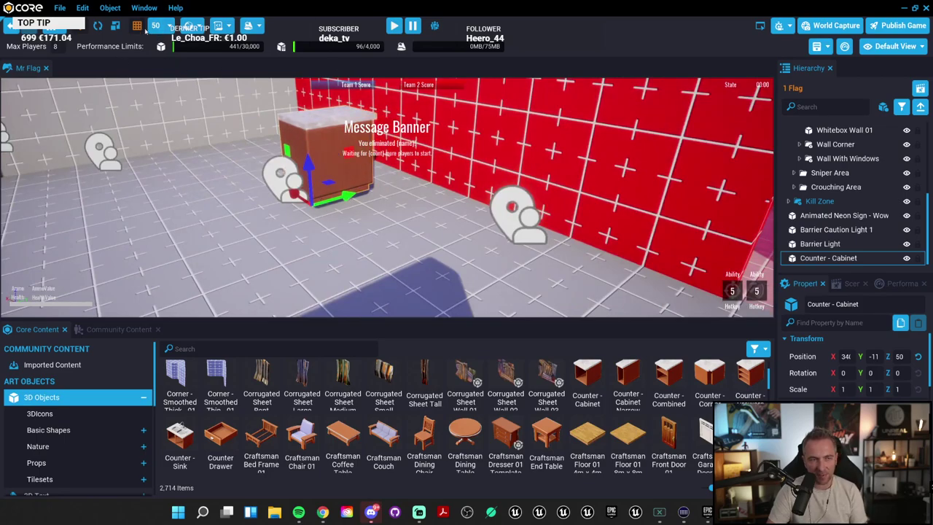
click(115, 25)
drag(310, 198, 326, 175)
key(f)
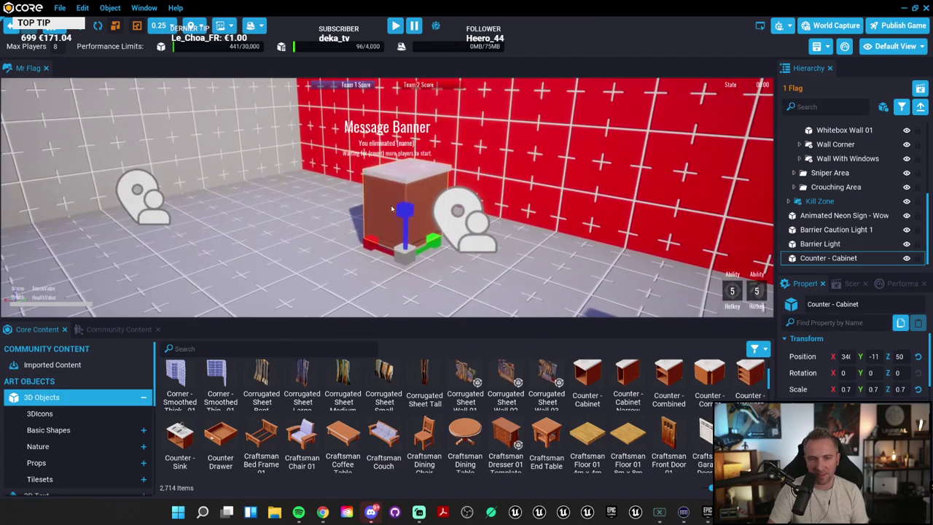
Step: Move the cabinet along its X axis to position 350
click(81, 26)
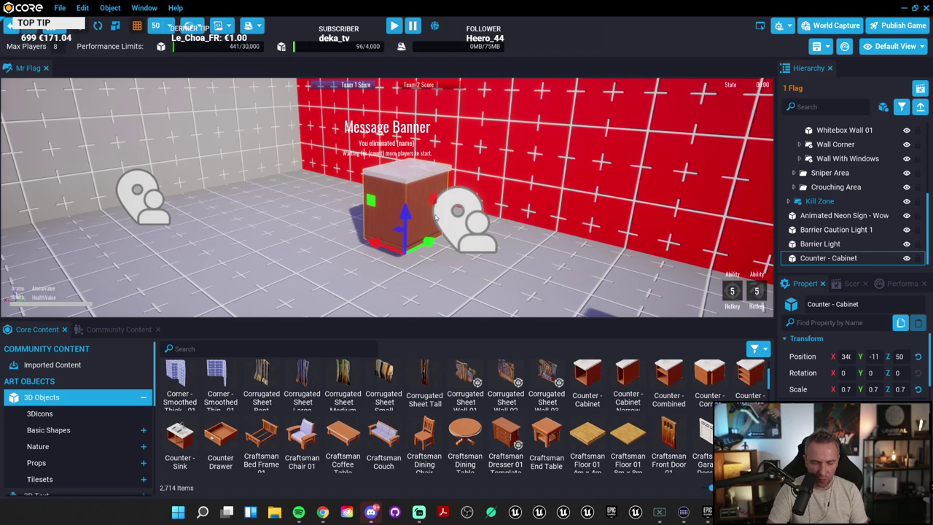
key(r)
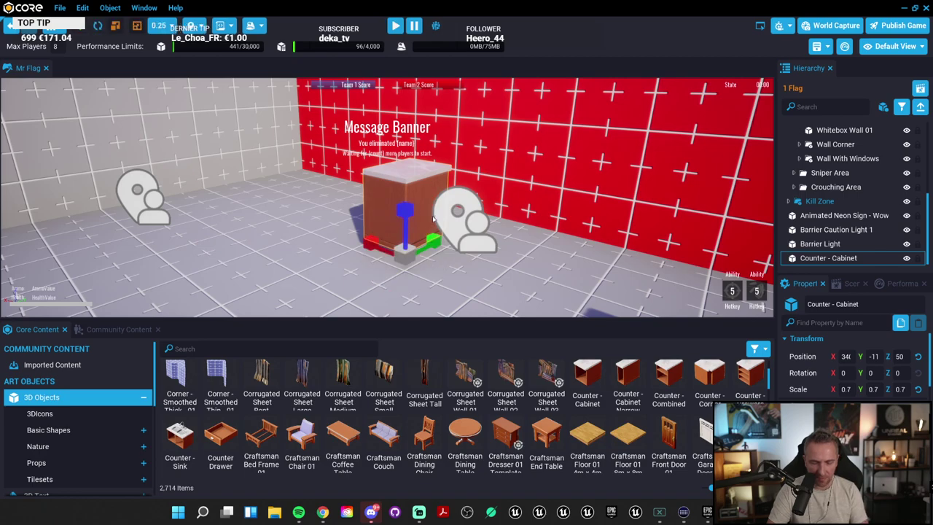
key(e)
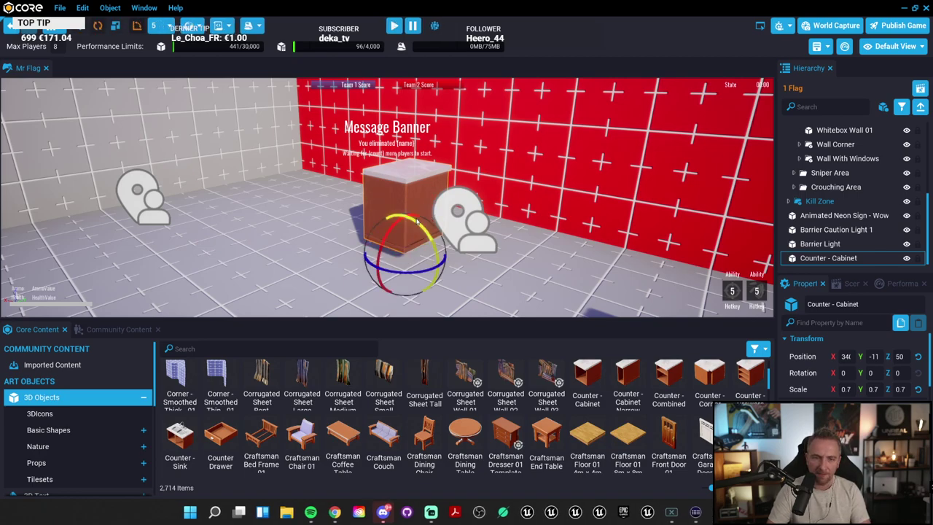
key(w)
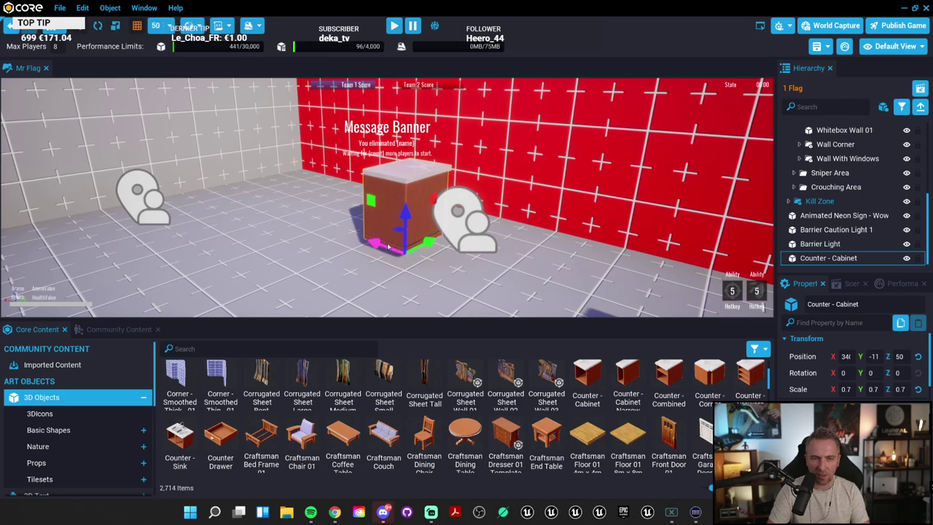
drag(389, 248, 338, 234)
right_drag(339, 234, 731, 257)
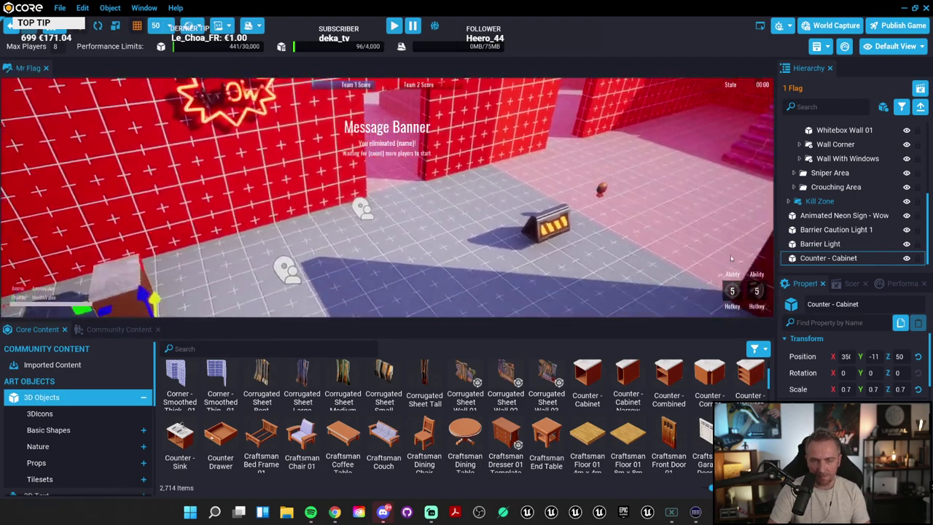
Step: Resize the view and asset panels and list the 3DIcons Basic Shapes assets
scroll(731, 258, down, 5)
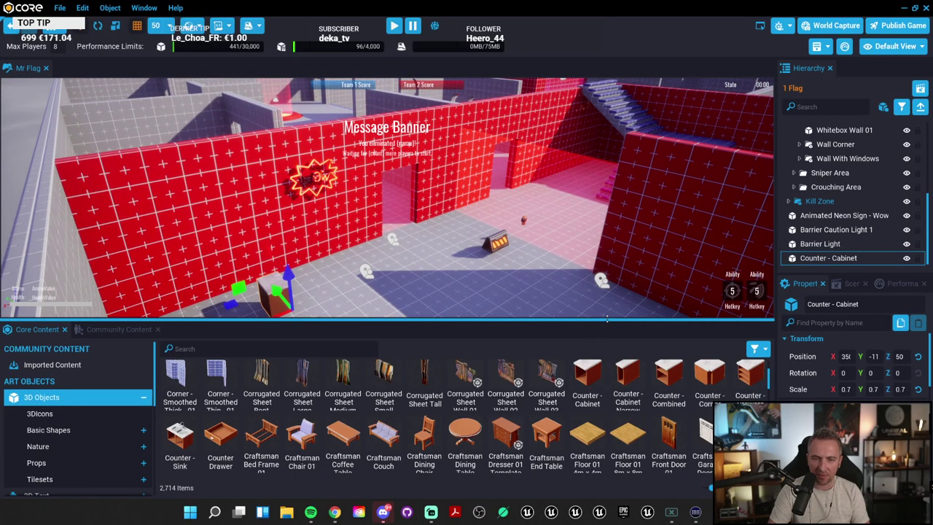
drag(607, 319, 402, 391)
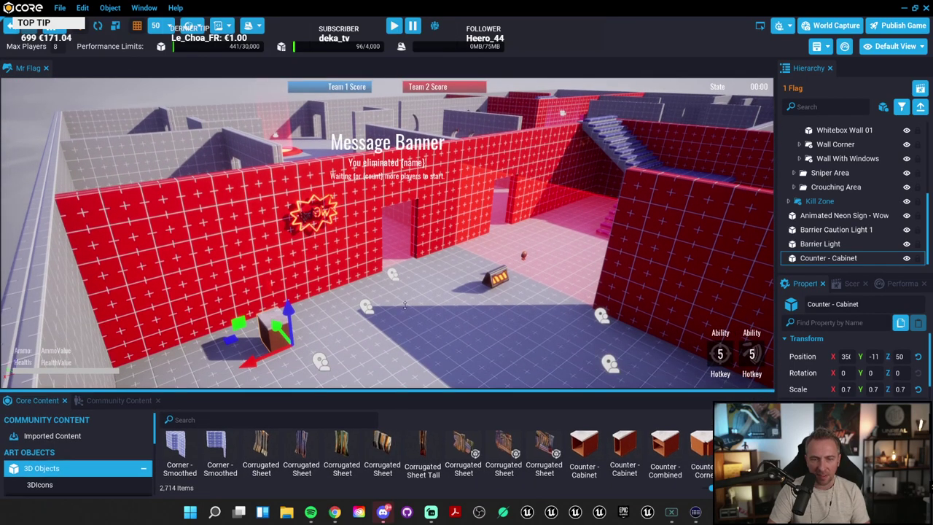
drag(404, 305, 404, 290)
click(61, 380)
click(81, 398)
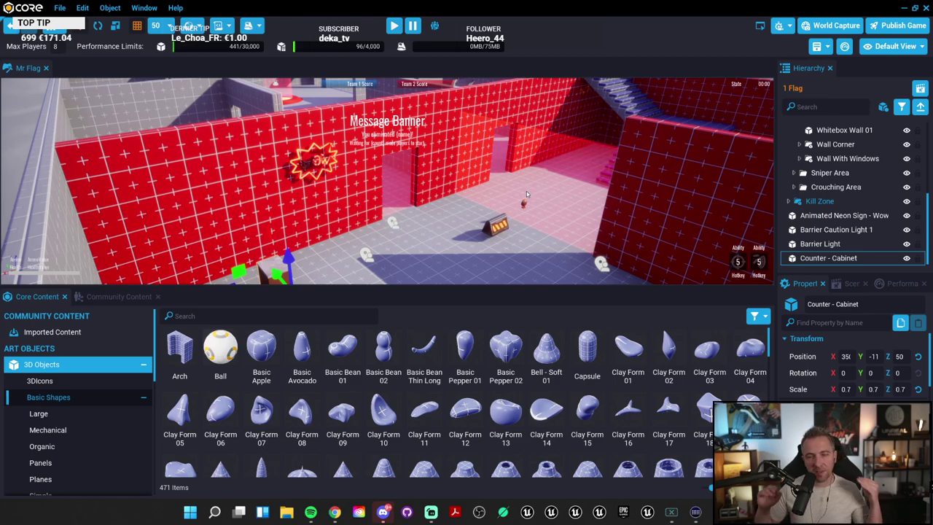
Step: Angle the view to the floor, make the viewport taller and scroll to the Cone shapes
right_drag(429, 163, 566, 214)
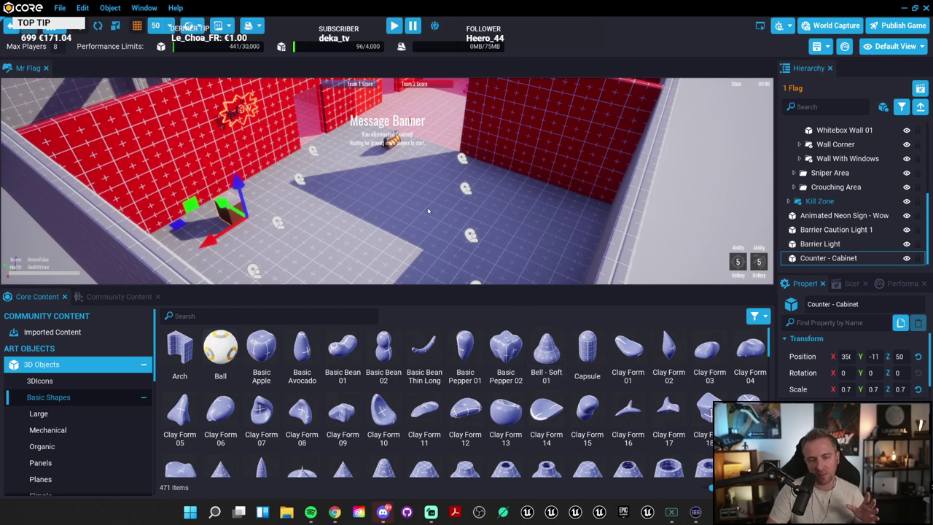
drag(550, 287, 551, 358)
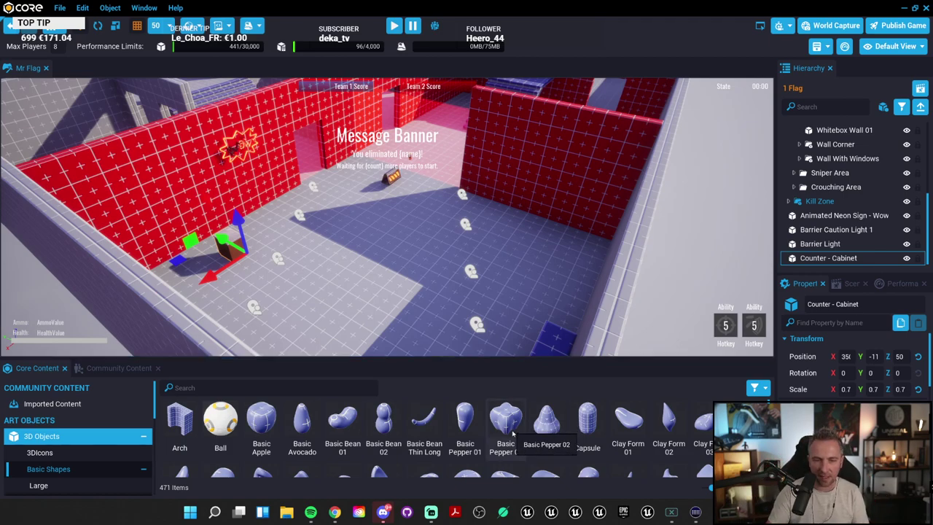
scroll(480, 437, down, 3)
scroll(479, 438, down, 2)
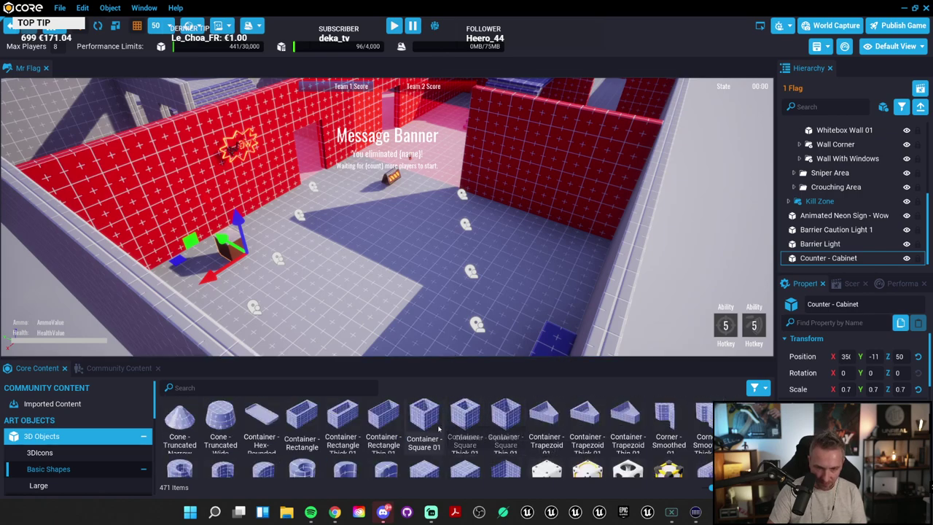
scroll(408, 443, up, 1)
scroll(383, 445, up, 1)
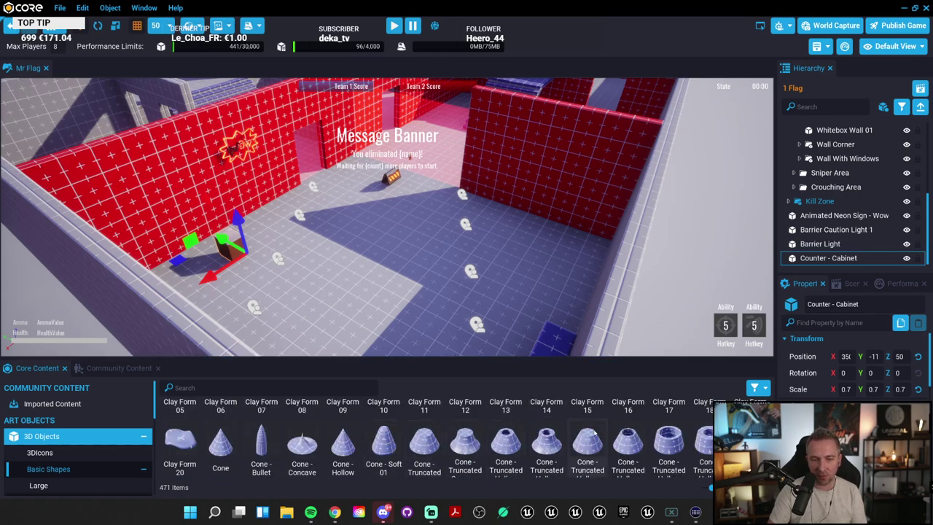
Step: Place a Cone - Truncated Hollow Wide and stack a Cone - Concave on top at Z 100
drag(669, 446, 366, 269)
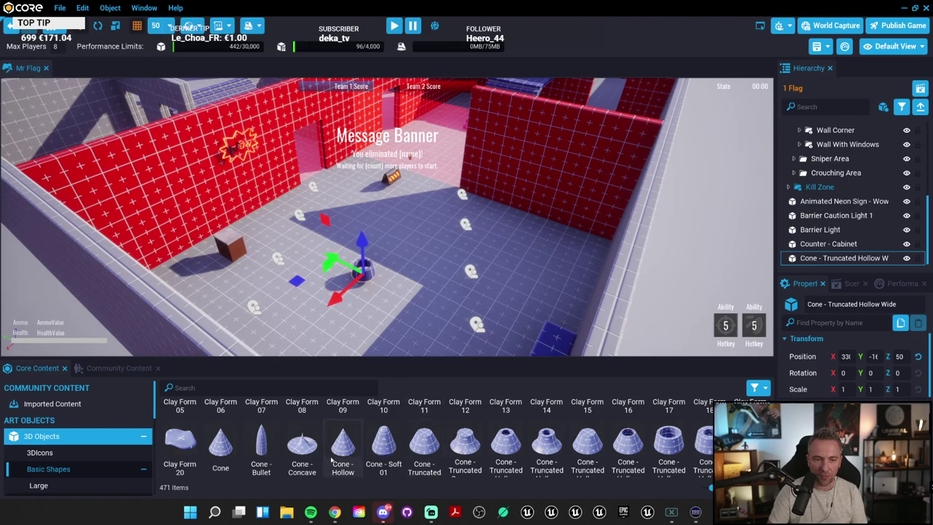
drag(302, 445, 422, 268)
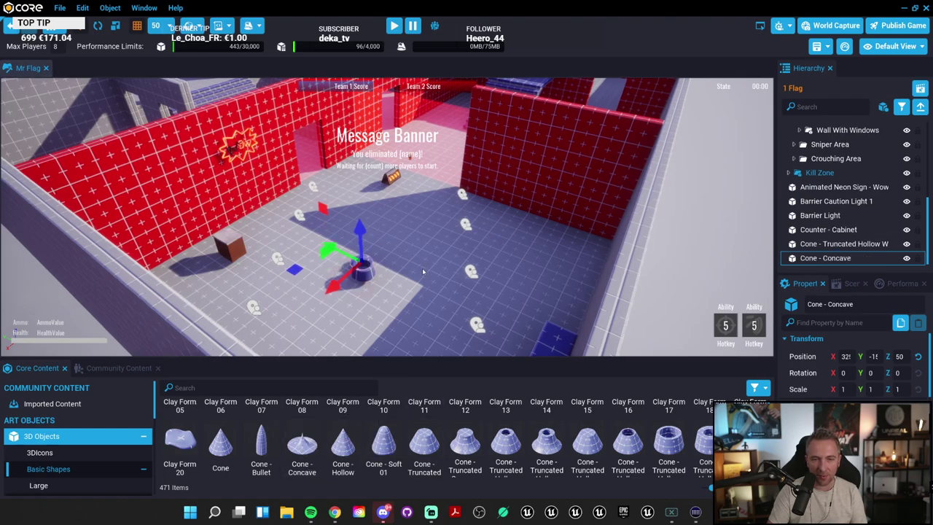
scroll(315, 279, up, 3)
scroll(315, 280, up, 5)
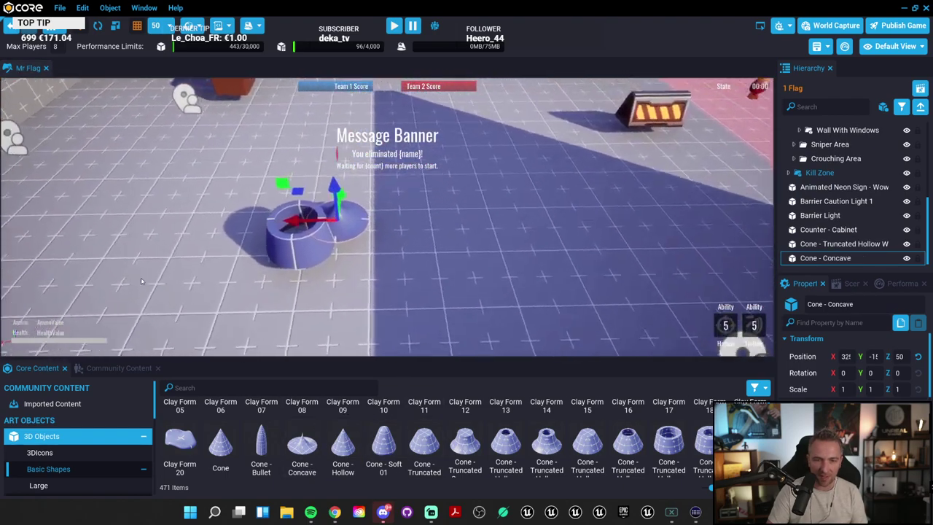
drag(325, 206, 288, 206)
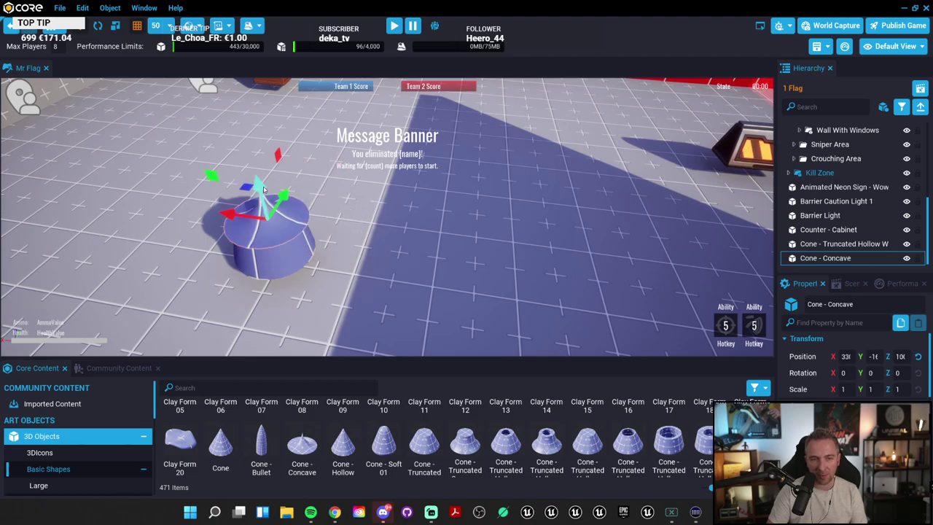
scroll(472, 236, up, 5)
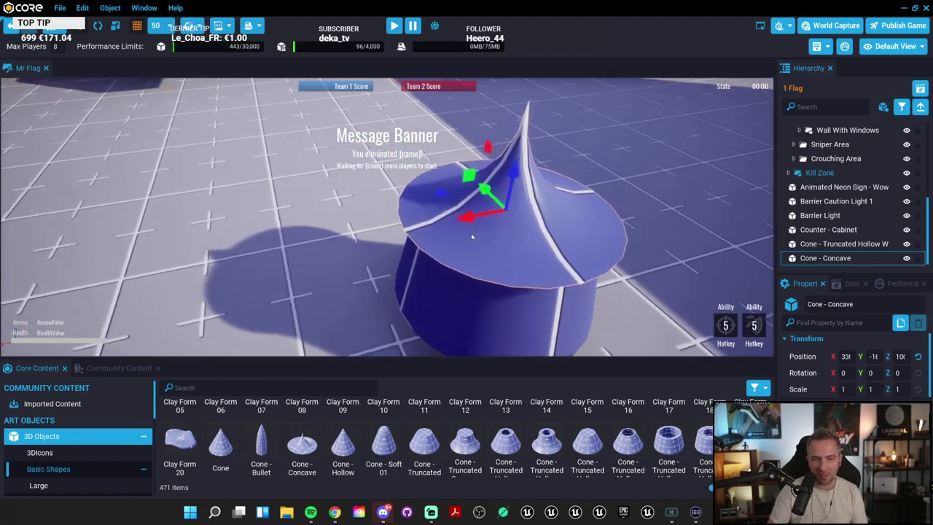
scroll(472, 236, down, 5)
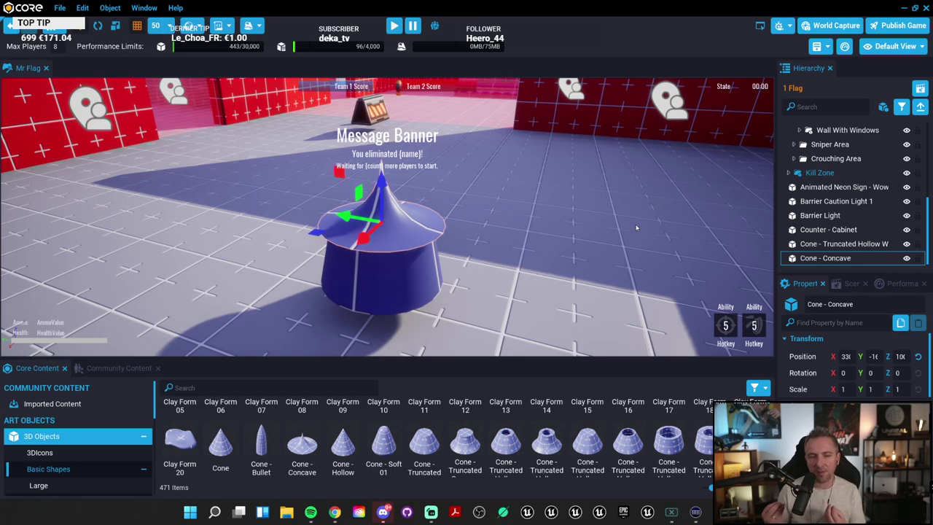
scroll(540, 444, down, 5)
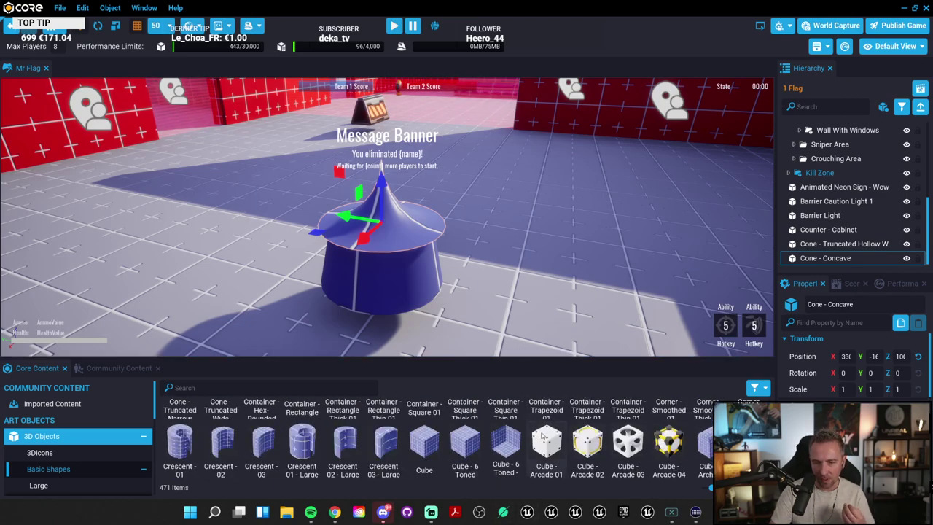
scroll(436, 451, down, 2)
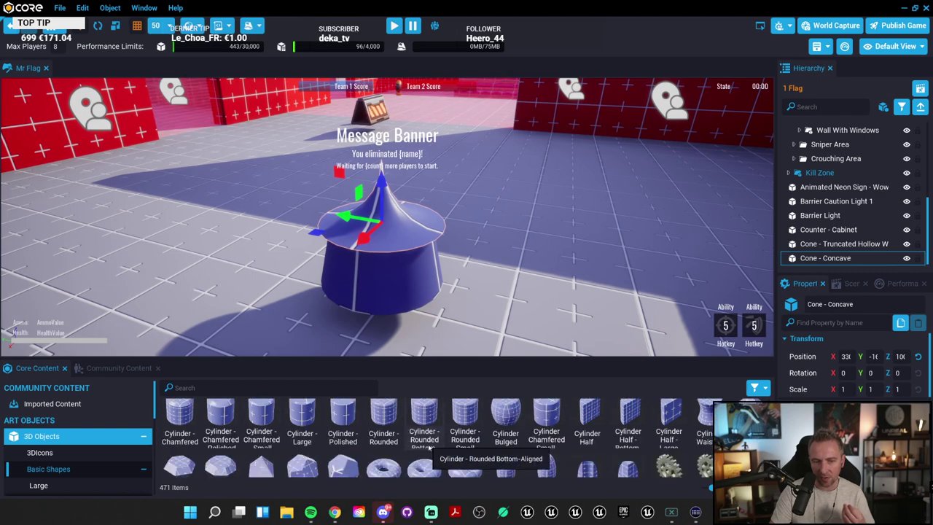
scroll(436, 453, down, 1)
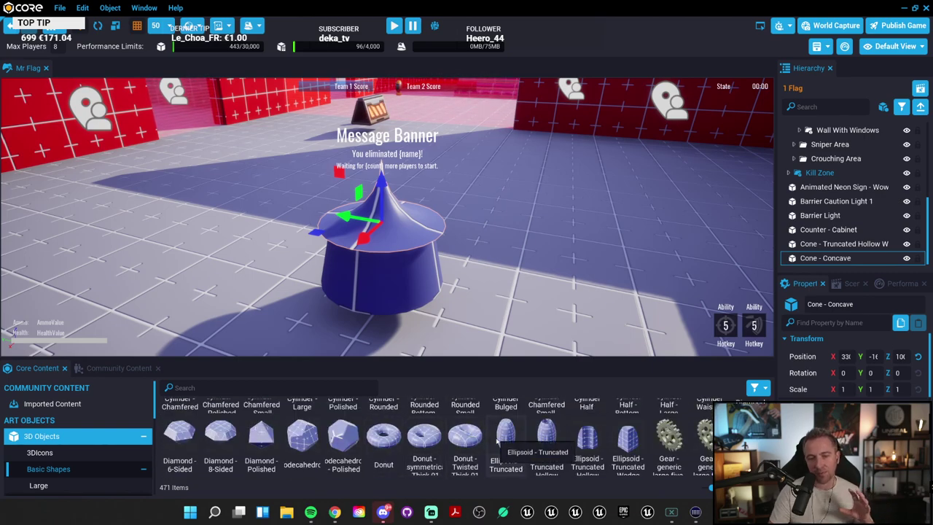
scroll(541, 450, down, 1)
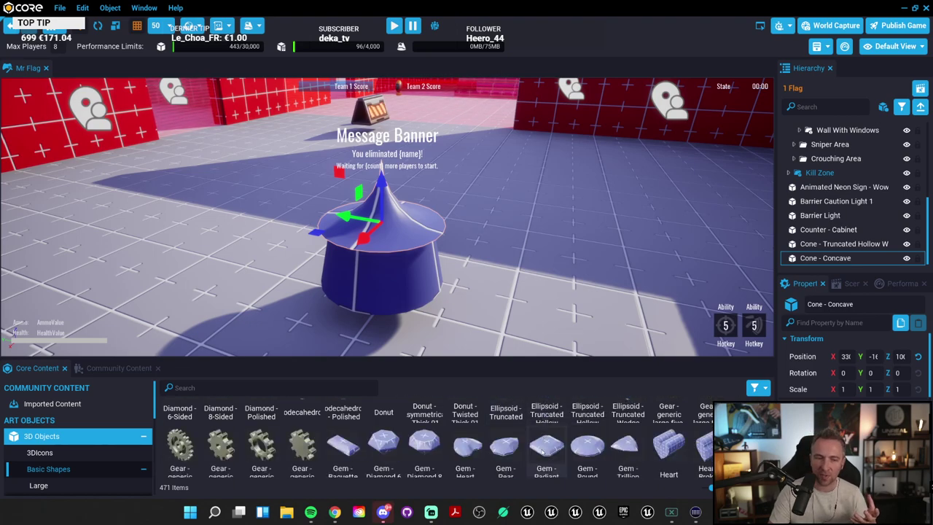
scroll(541, 450, down, 3)
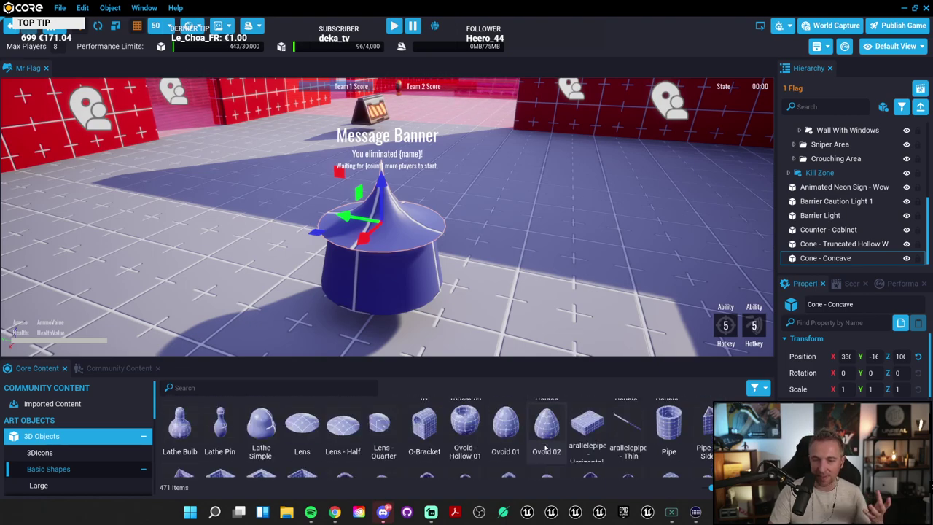
scroll(546, 450, up, 1)
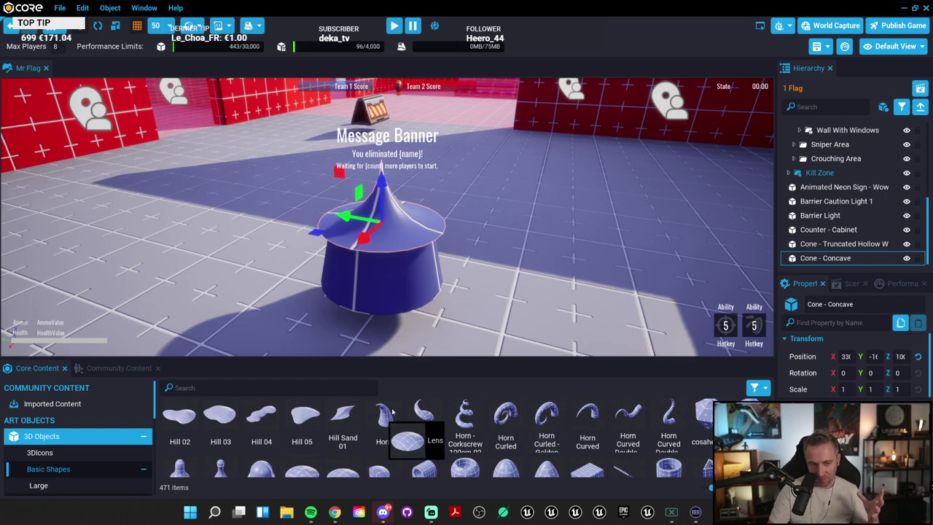
drag(312, 473, 608, 128)
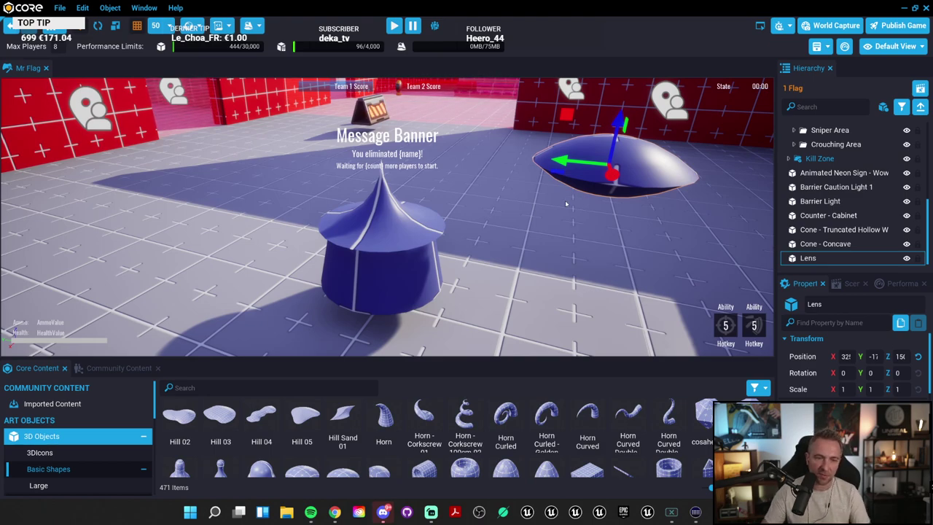
key(Delete)
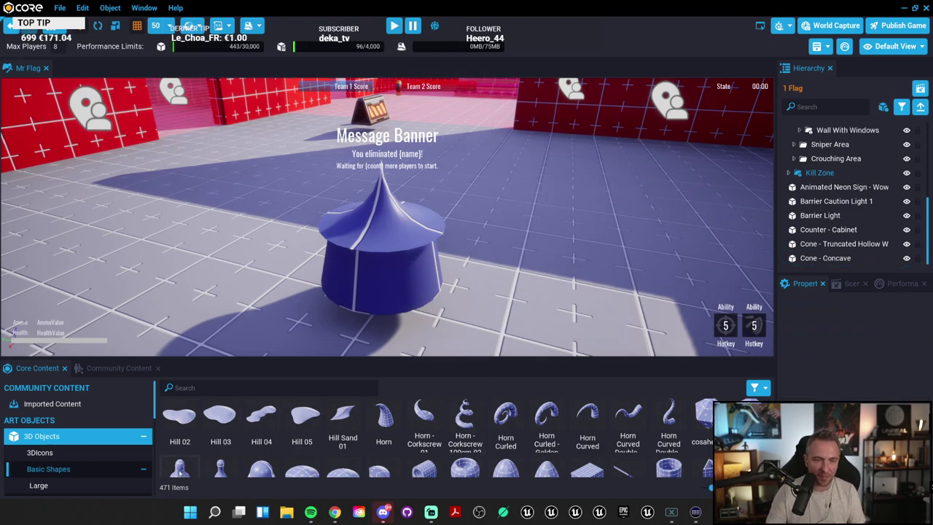
Step: Place a Pipe - X-Intersection Thick beside the cone tent and orbit around to check its side
drag(298, 358, 298, 215)
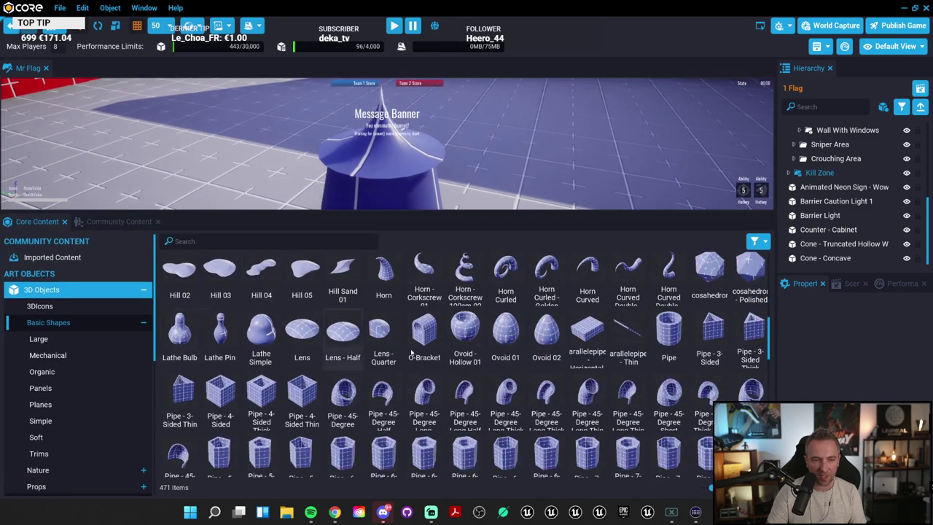
scroll(515, 375, down, 2)
scroll(515, 375, down, 5)
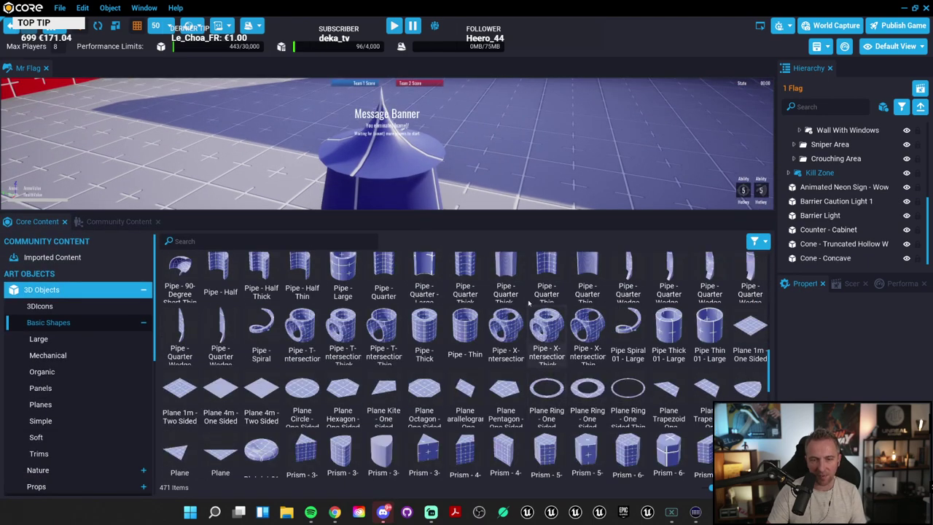
drag(558, 326, 110, 139)
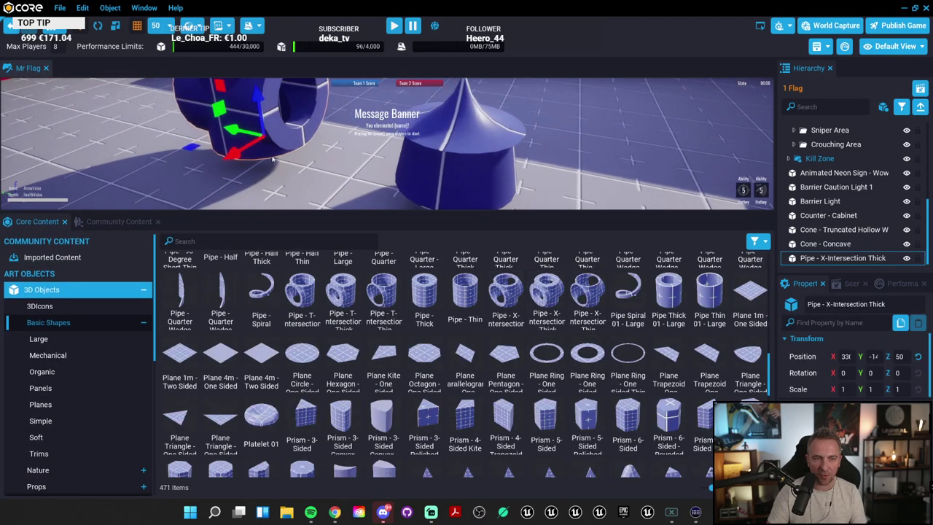
right_drag(321, 148, 437, 197)
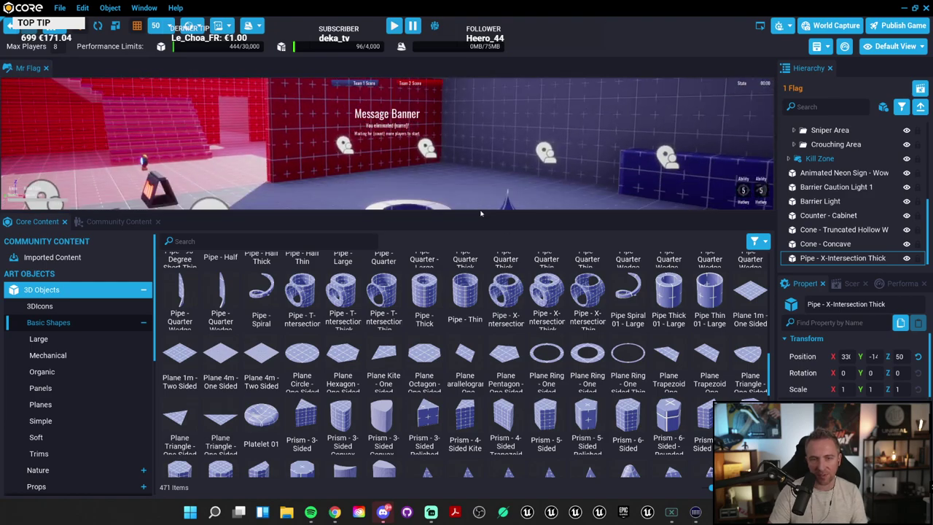
drag(483, 218, 554, 366)
right_drag(613, 326, 642, 319)
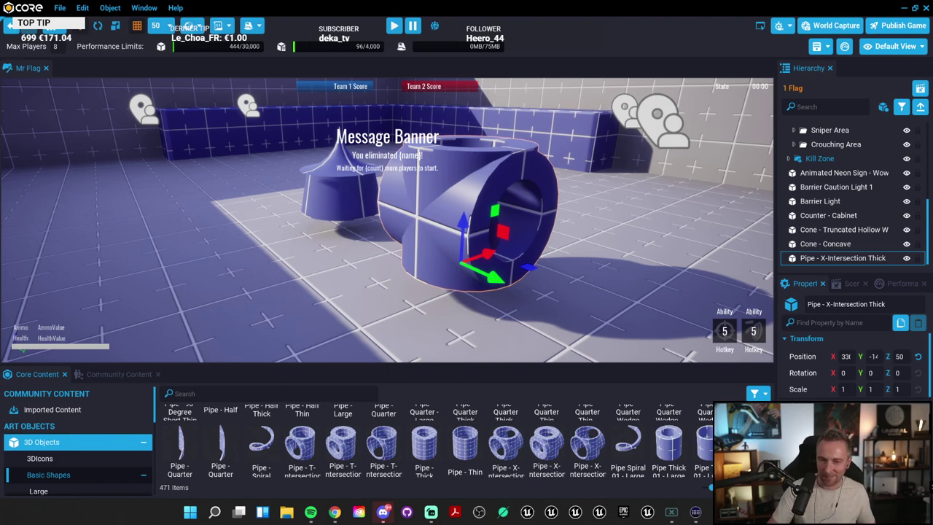
scroll(615, 448, down, 5)
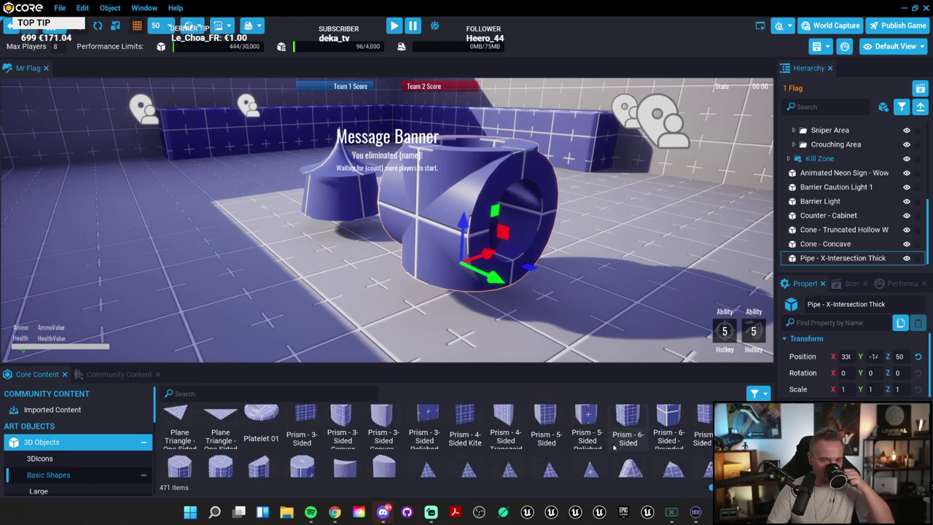
scroll(615, 447, down, 3)
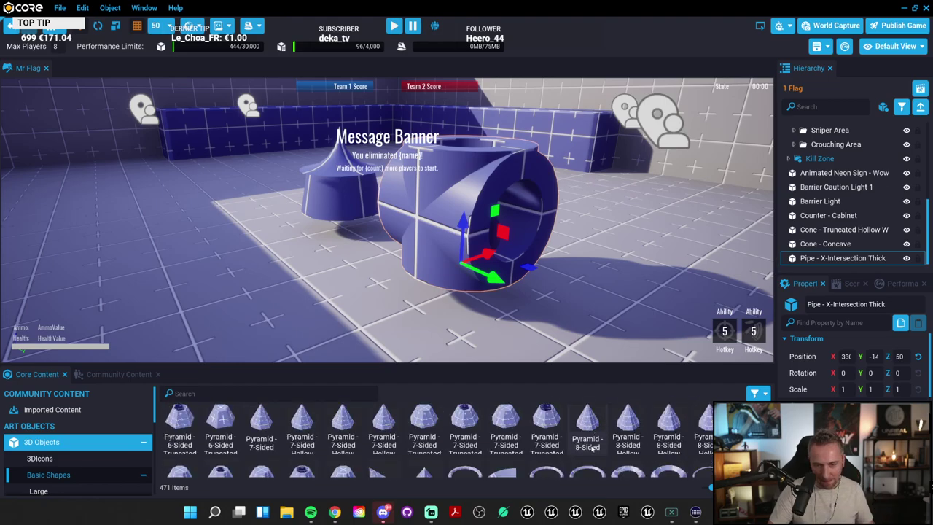
Step: From the itch.io jam page's Tutorials & References, open a docs.coregames.com tutorial in a new tab
mouse_move(335, 512)
click(334, 460)
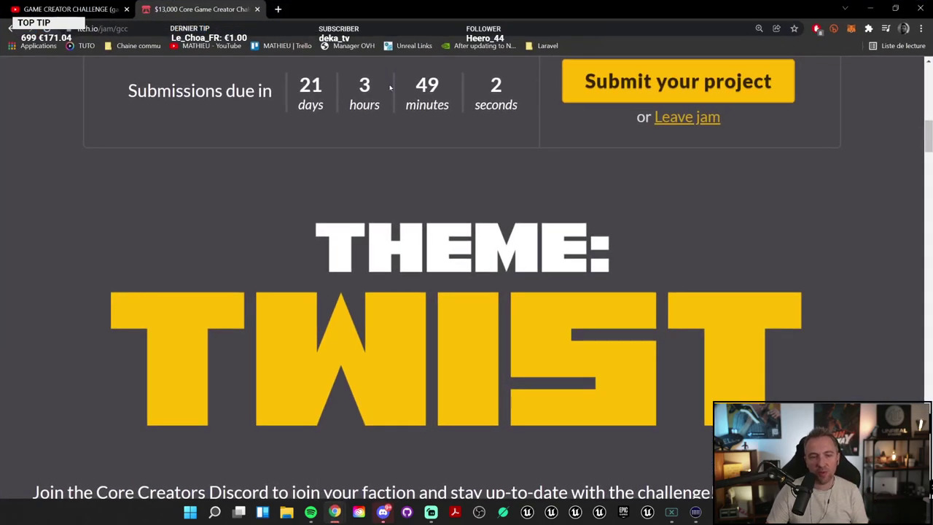
scroll(539, 407, down, 5)
scroll(539, 407, down, 15)
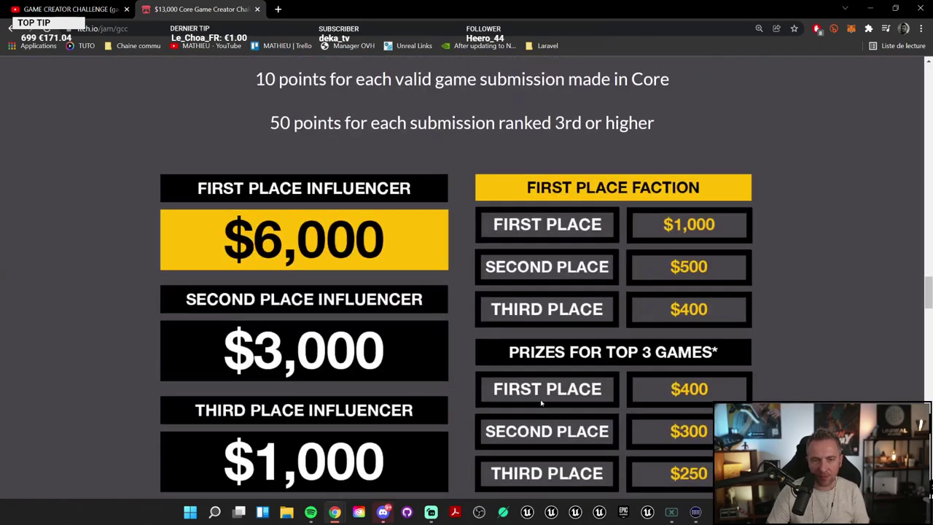
scroll(536, 360, down, 12)
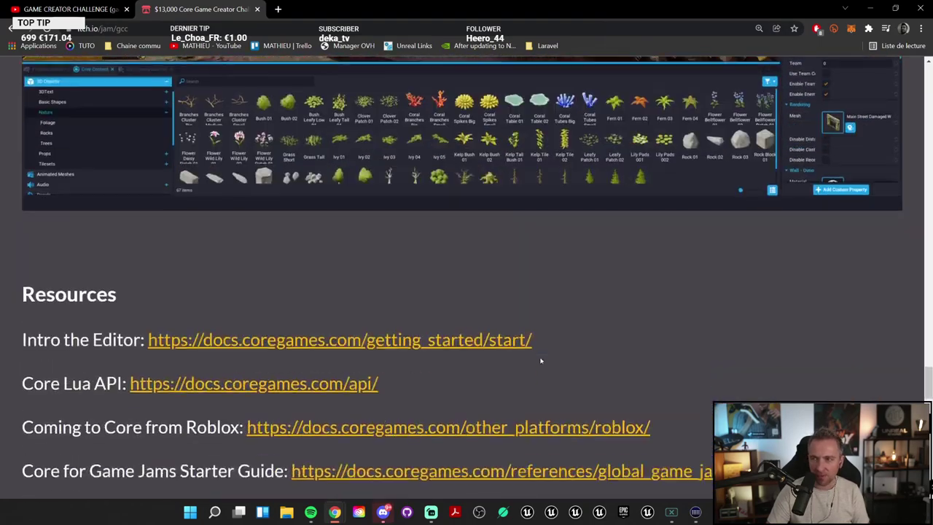
scroll(364, 317, down, 3)
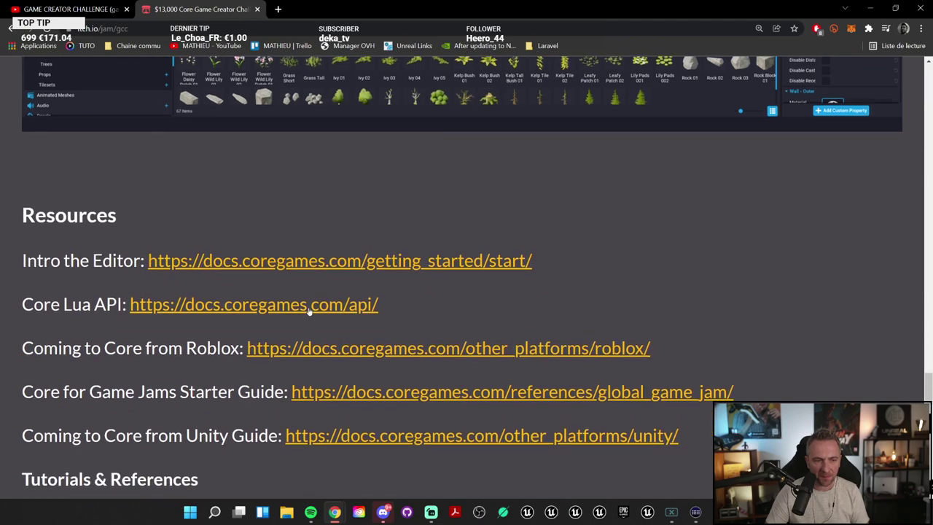
scroll(309, 312, down, 4)
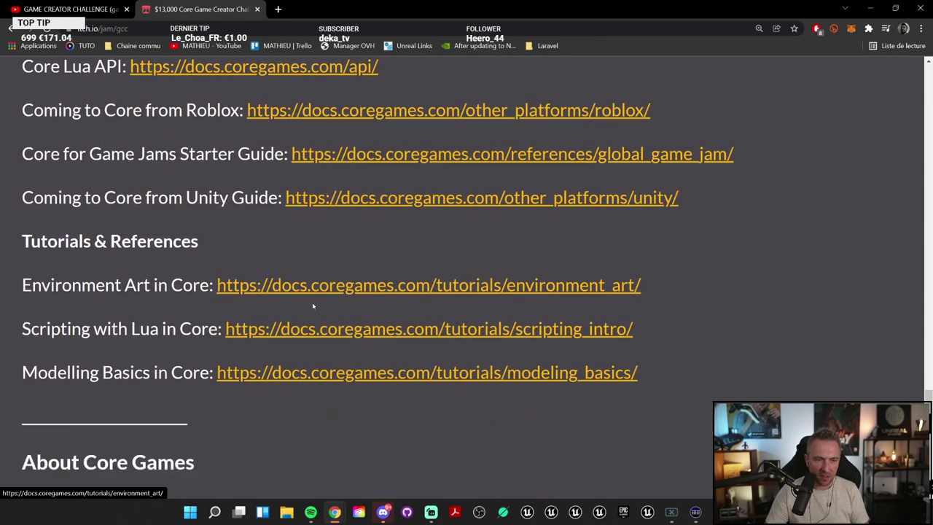
click(259, 375)
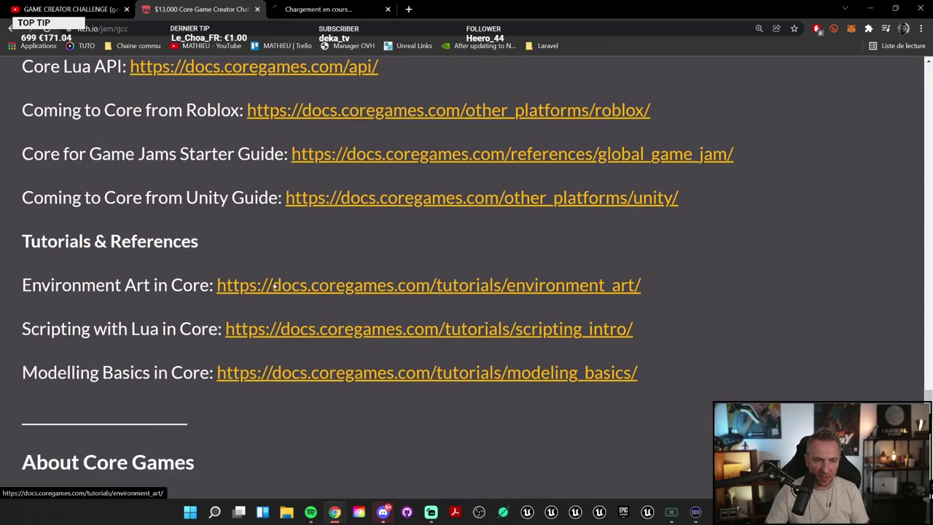
click(259, 374)
Step: Read Modeling Basics down to the Setting the Table plate steps, then return to the Core editor
scroll(585, 323, down, 5)
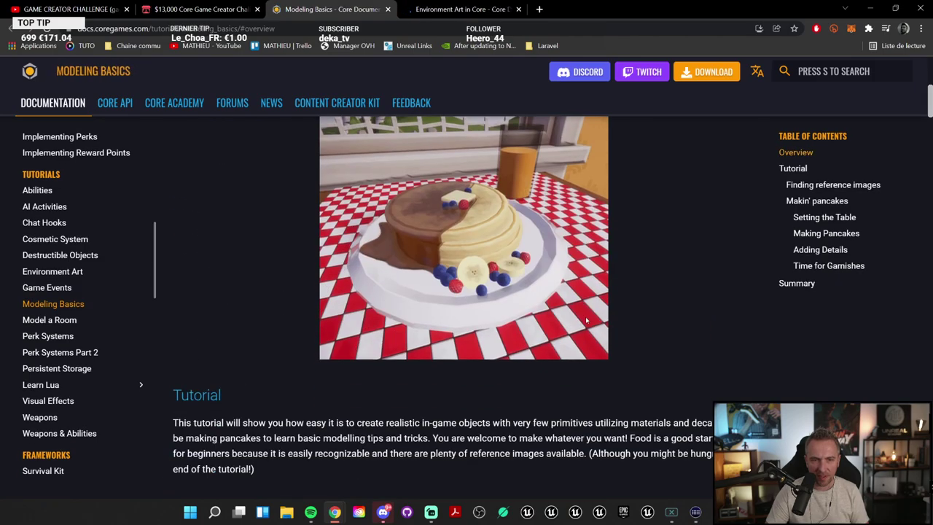
scroll(580, 320, up, 1)
scroll(504, 338, down, 5)
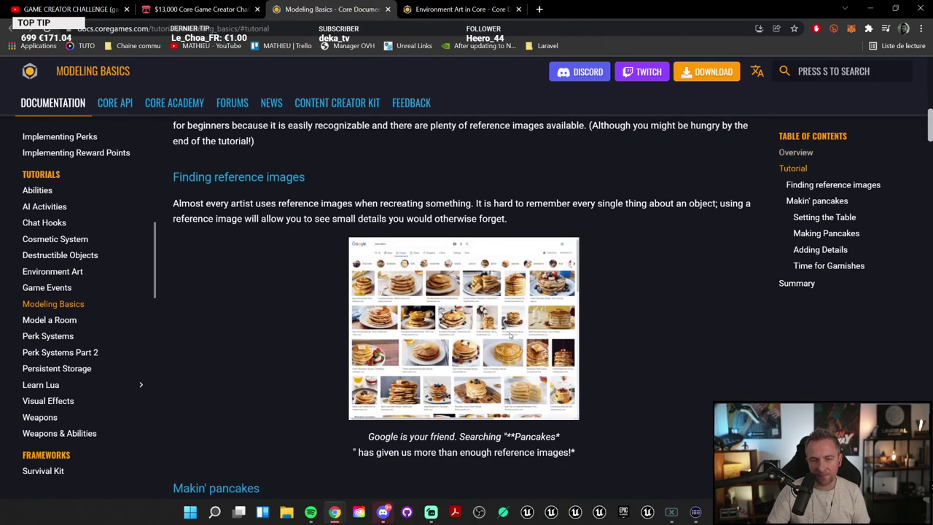
scroll(510, 334, down, 5)
scroll(511, 334, up, 10)
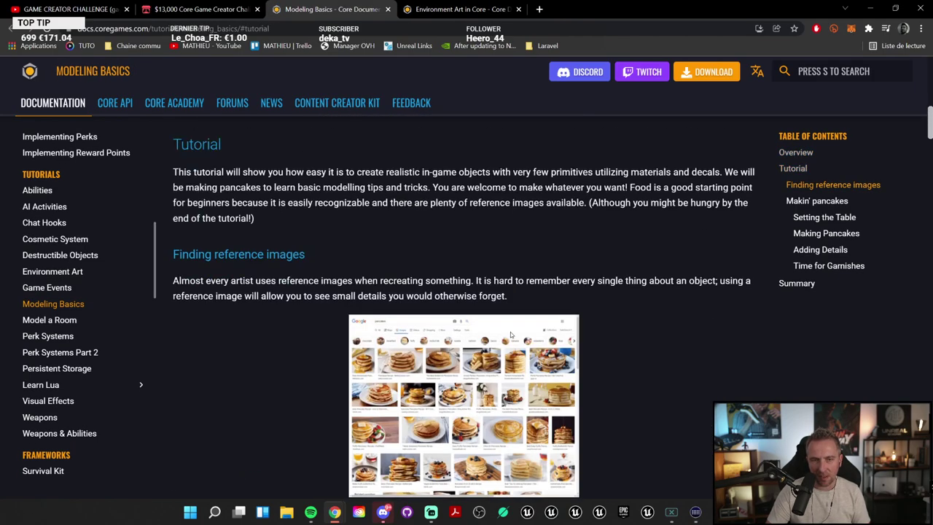
scroll(534, 342, up, 1)
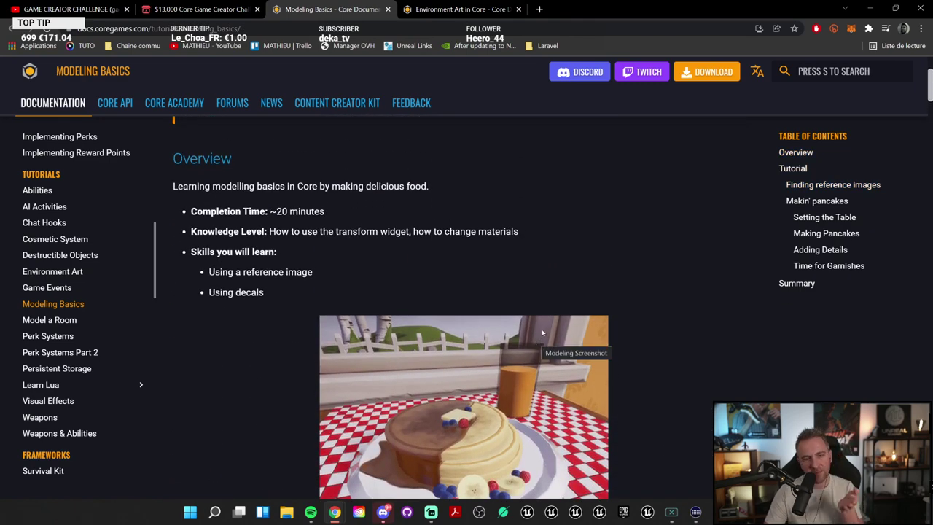
scroll(576, 327, down, 2)
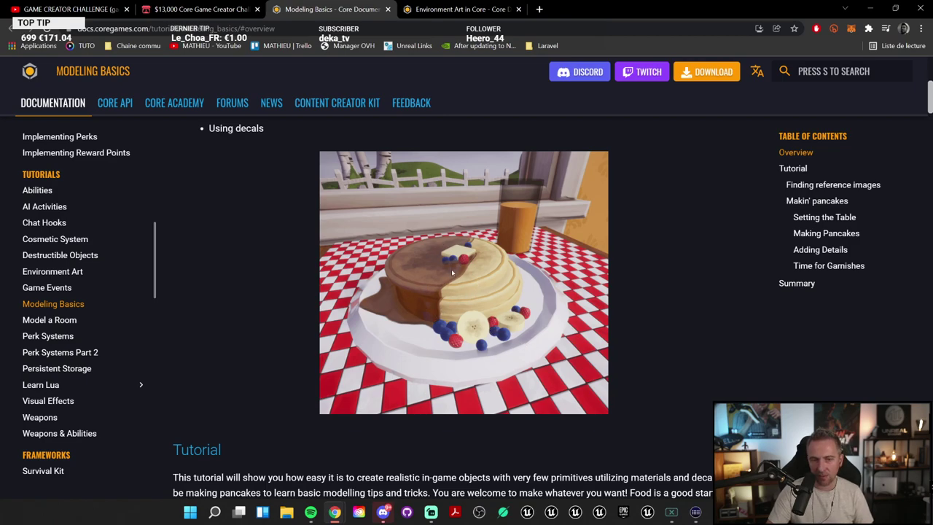
scroll(501, 346, down, 1)
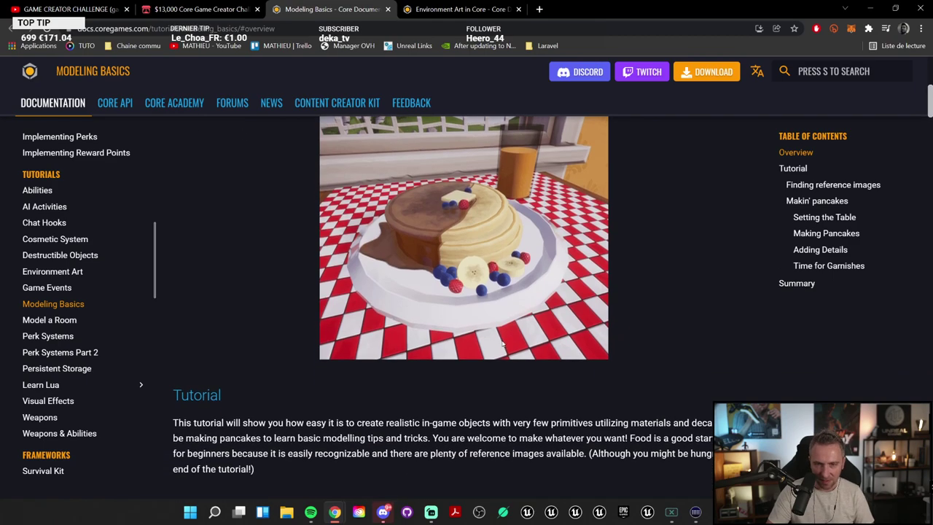
scroll(506, 339, down, 9)
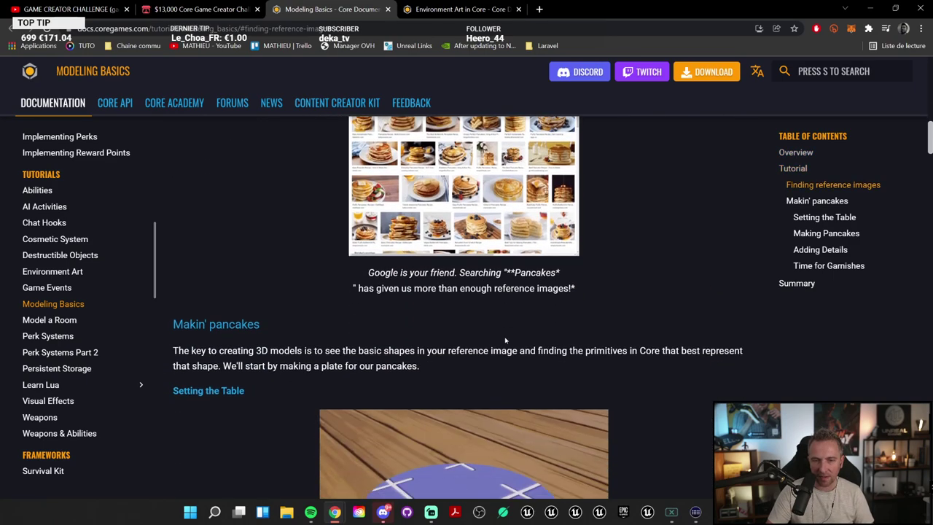
scroll(538, 334, up, 3)
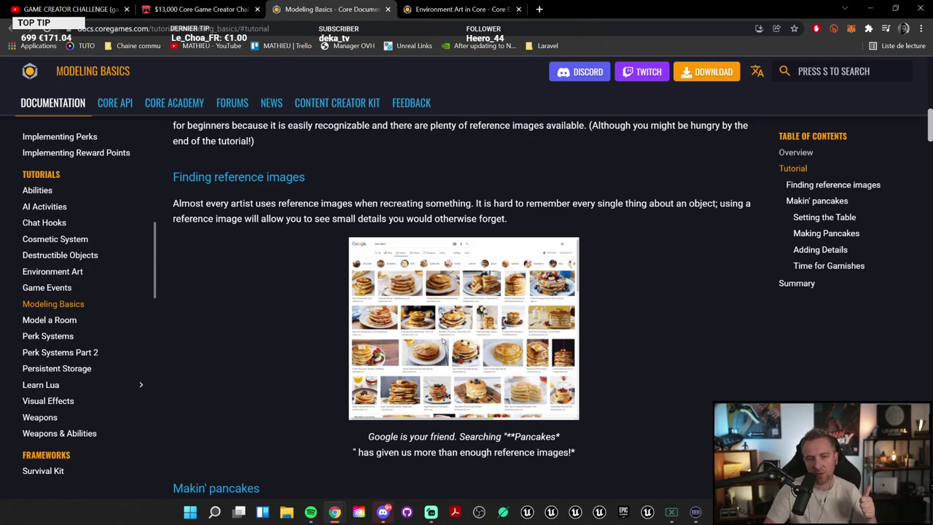
scroll(489, 336, down, 5)
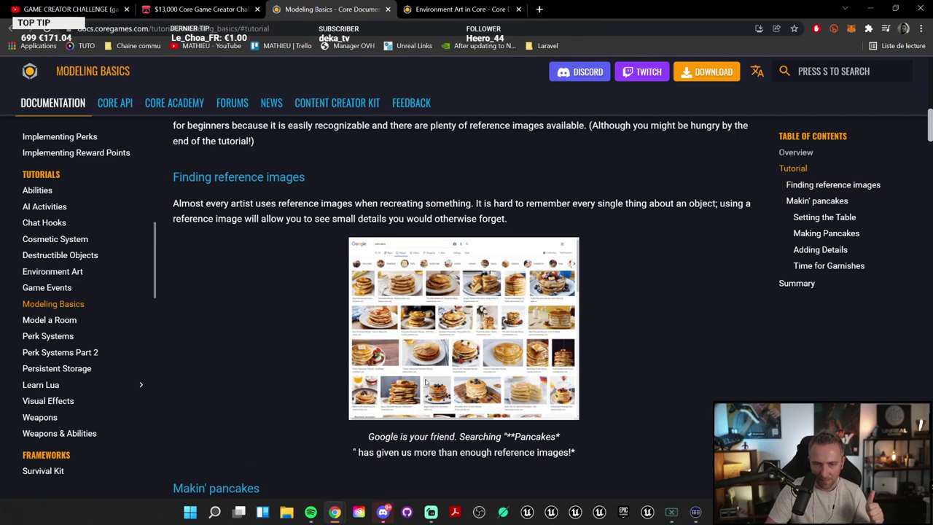
scroll(499, 341, down, 5)
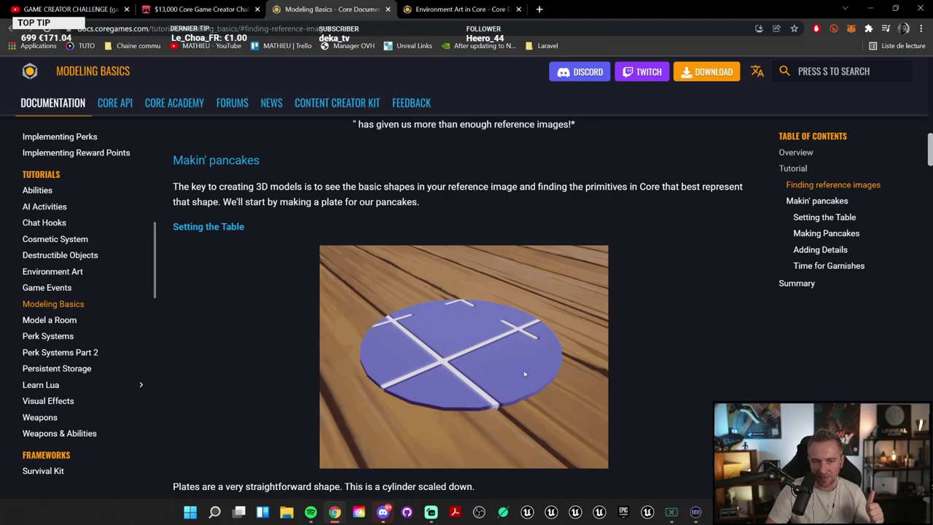
scroll(524, 374, up, 5)
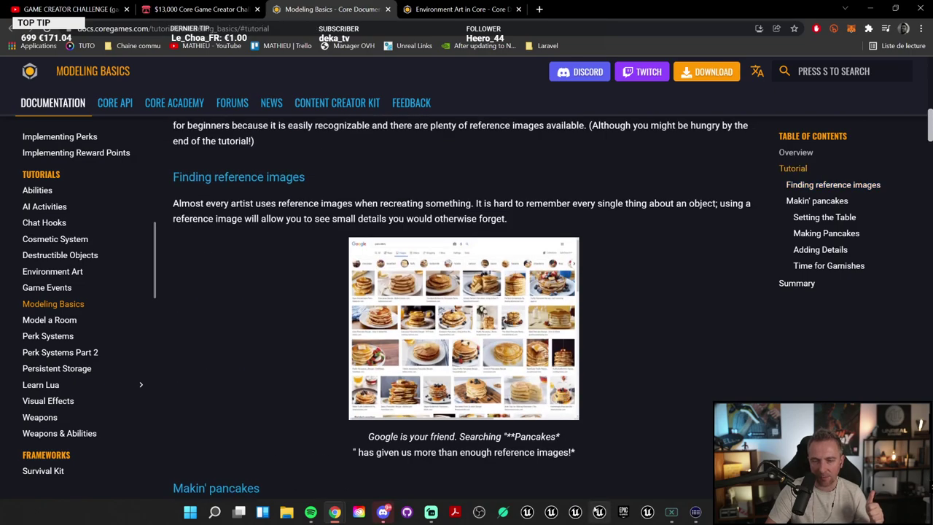
scroll(499, 260, down, 5)
scroll(581, 359, down, 4)
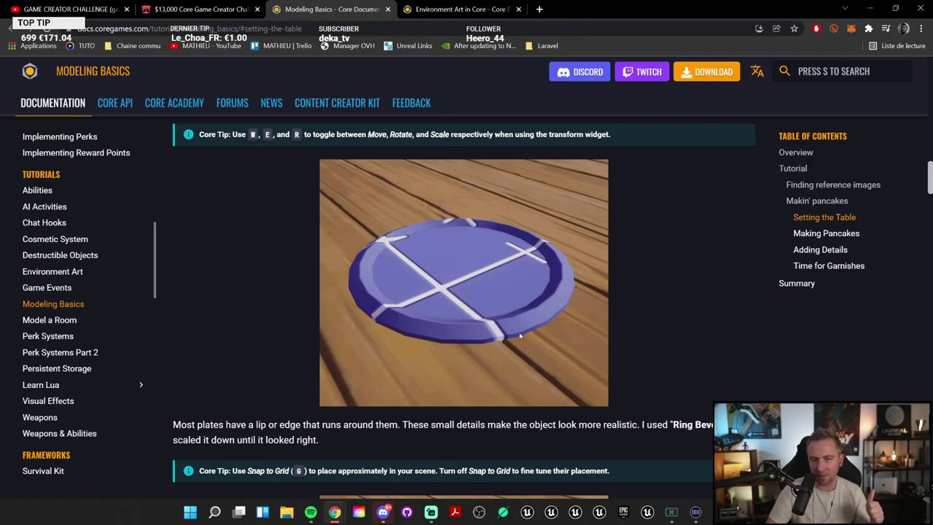
scroll(491, 304, up, 4)
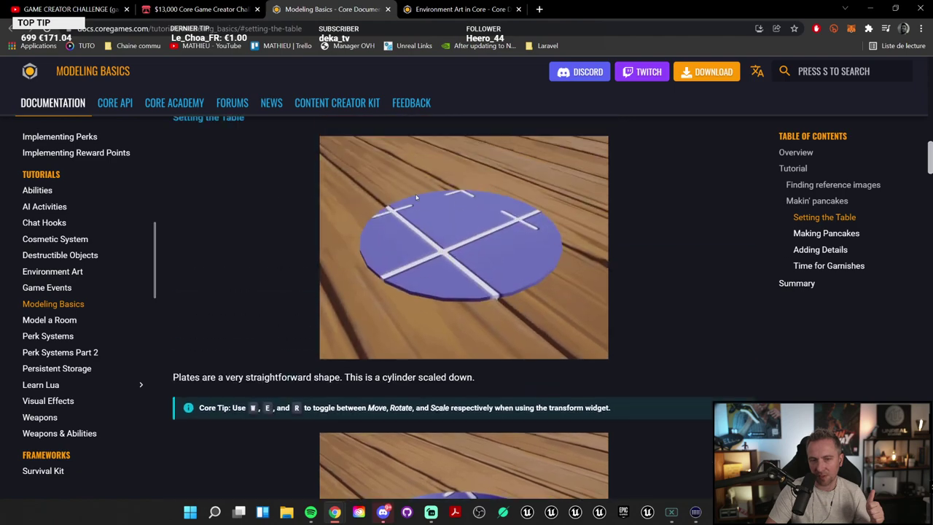
scroll(538, 393, down, 3)
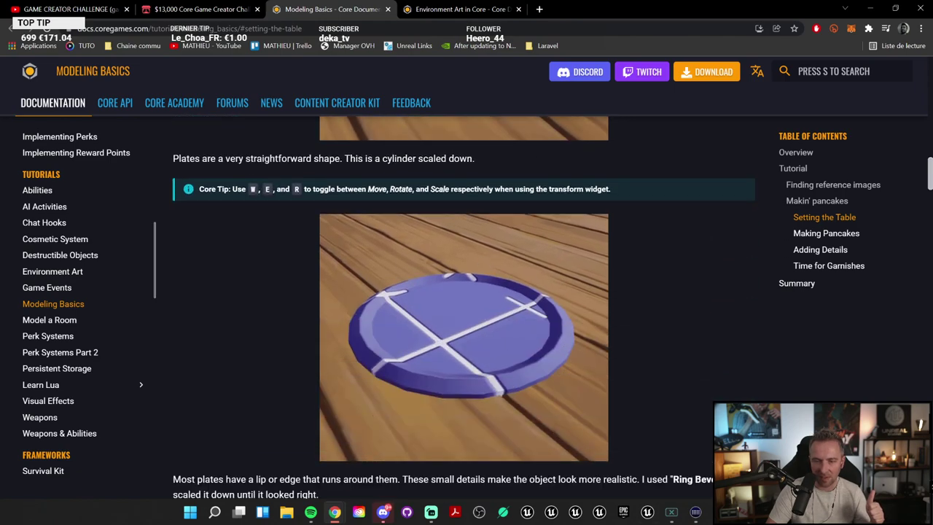
key(alt+Tab)
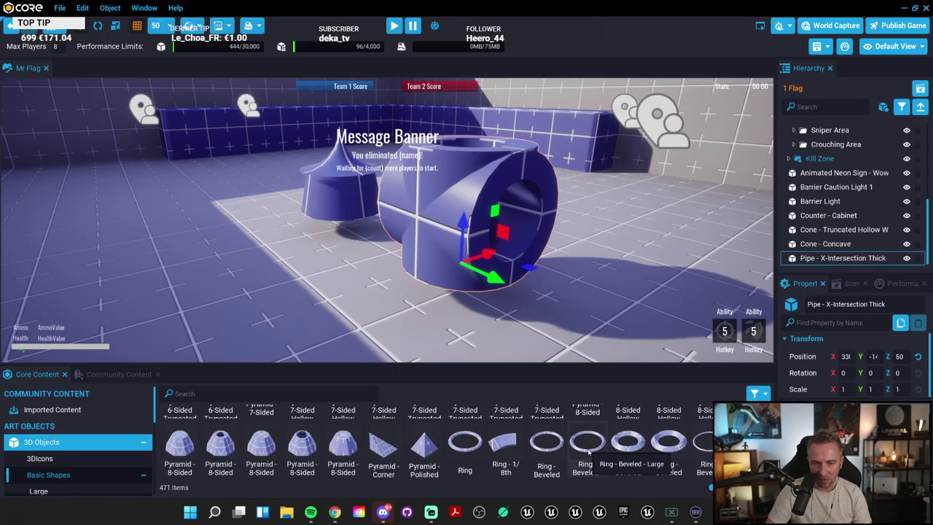
Step: Add a Ring - Beveled to the Mr Flag arena
drag(589, 452, 171, 284)
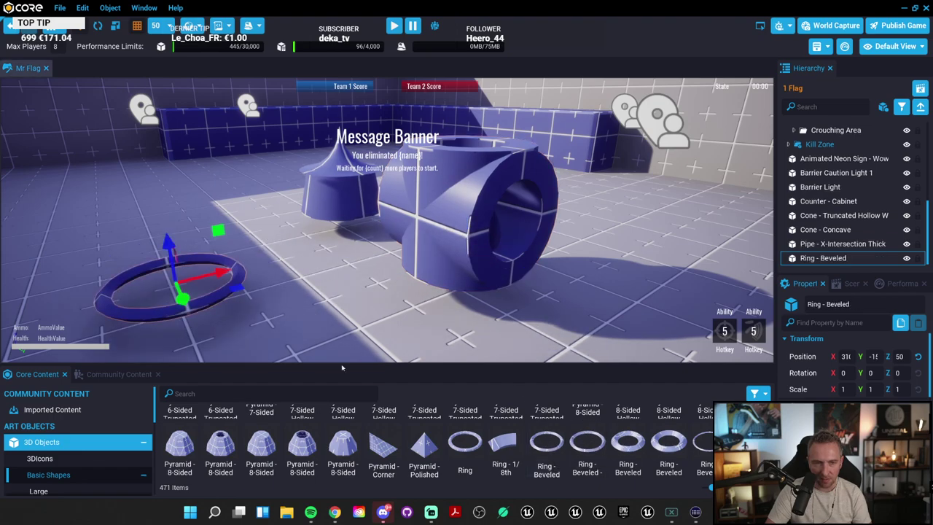
scroll(620, 466, down, 1)
scroll(560, 456, up, 2)
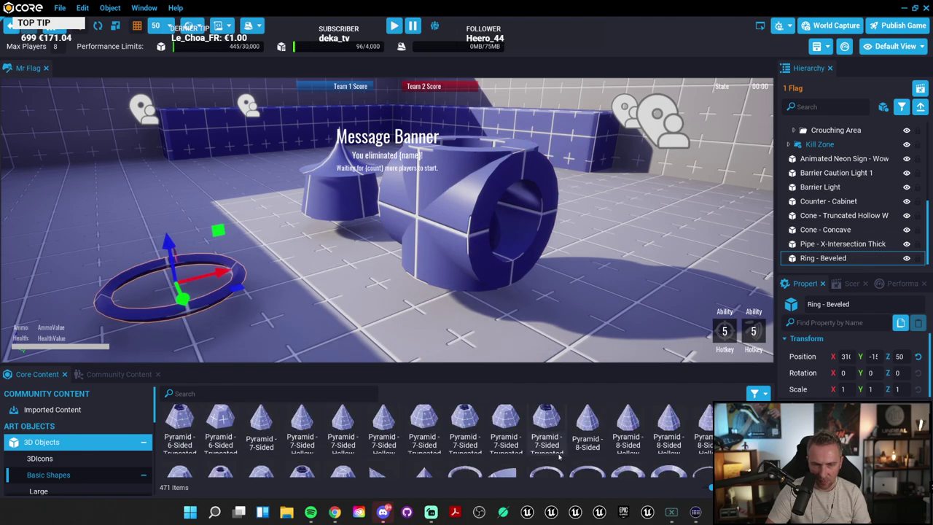
scroll(560, 457, down, 5)
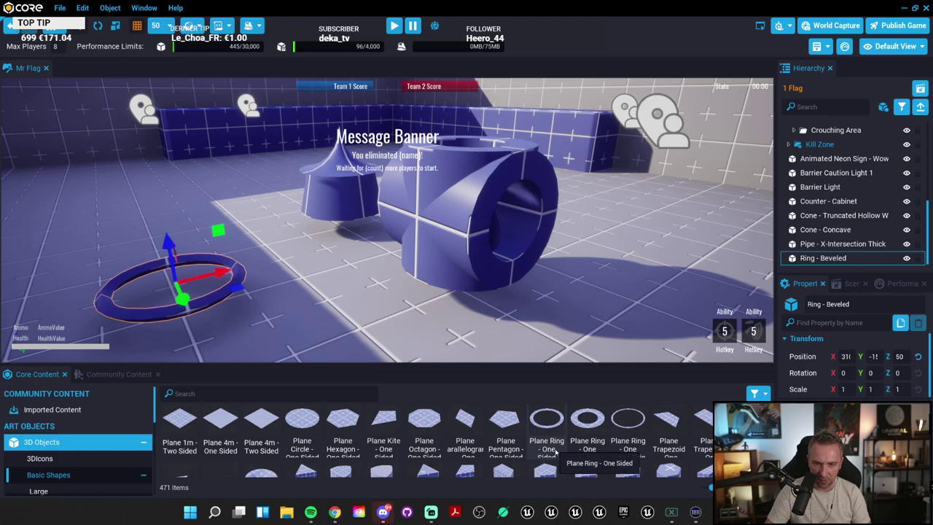
scroll(555, 454, up, 1)
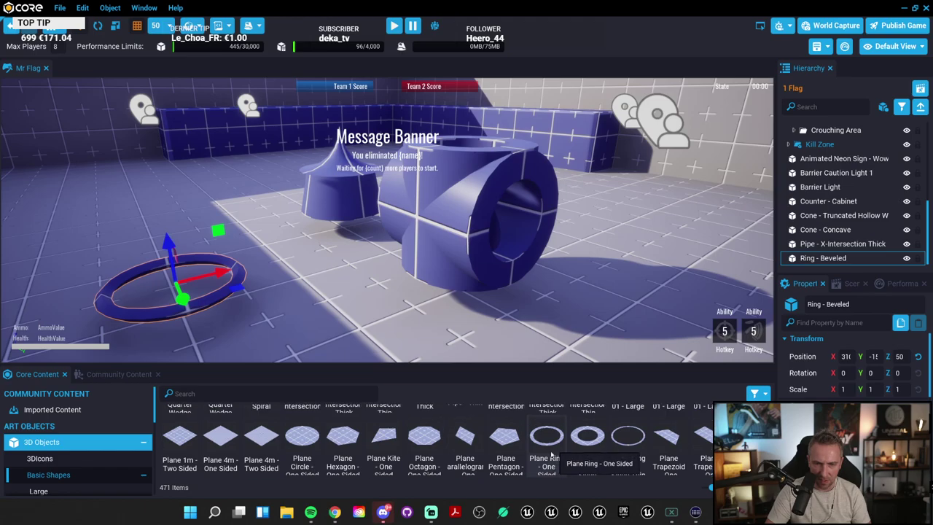
Step: Set a Plane Circle - One Sided disc inside the ring, frame it, and return to the docs
click(175, 314)
right_drag(175, 313, 630, 234)
click(565, 242)
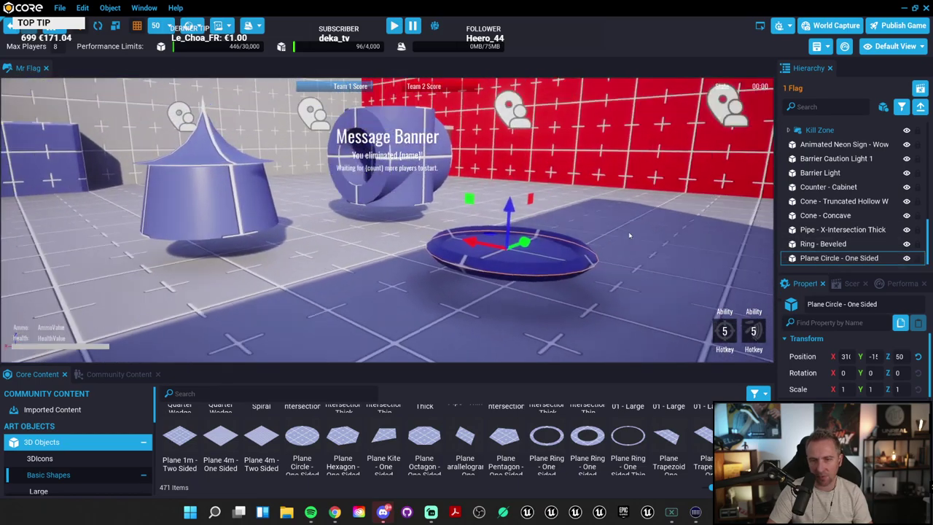
key(f)
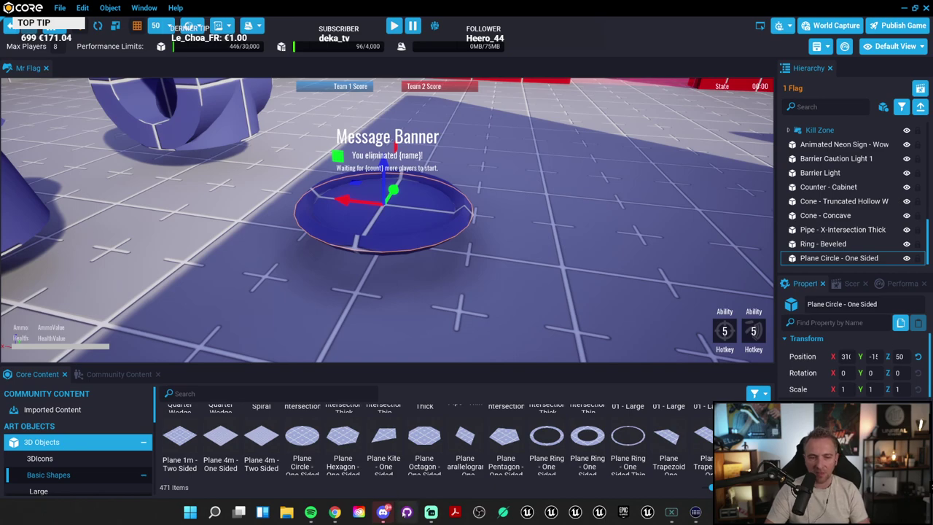
mouse_move(335, 512)
click(365, 437)
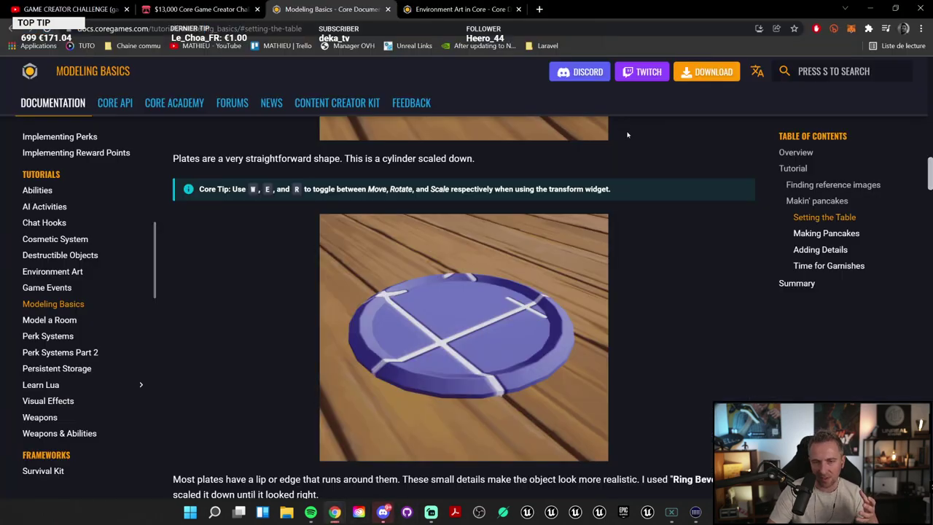
Step: Read through the opening sections of the pancake modeling tutorial
scroll(627, 135, down, 8)
scroll(620, 365, up, 6)
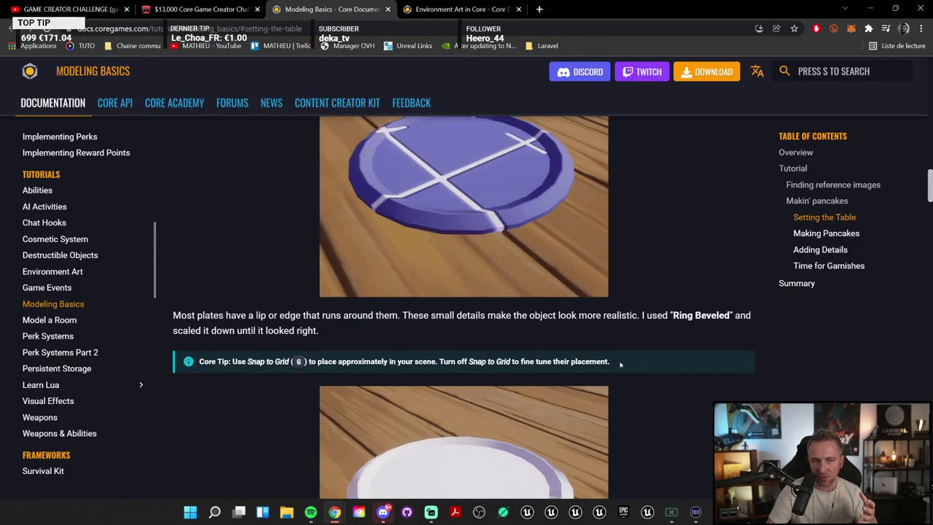
scroll(620, 364, down, 6)
scroll(530, 396, up, 4)
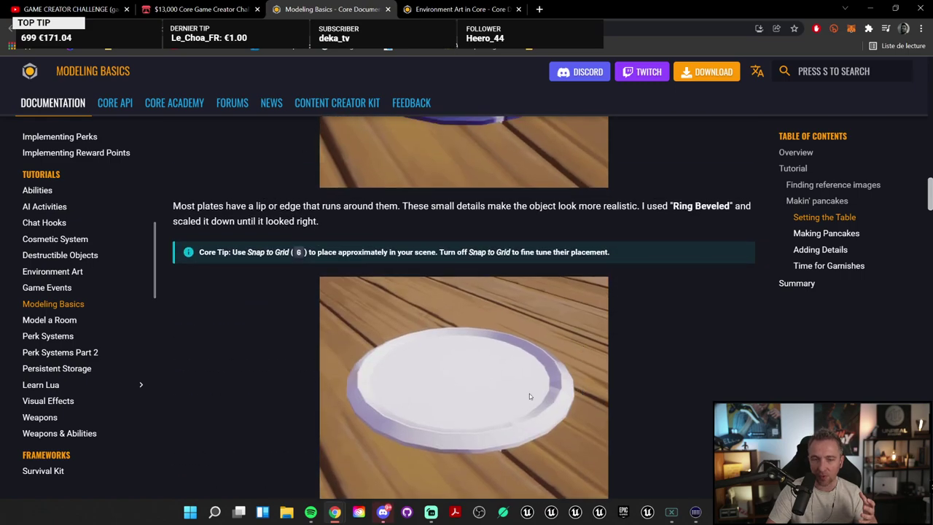
scroll(530, 396, down, 5)
scroll(530, 379, up, 6)
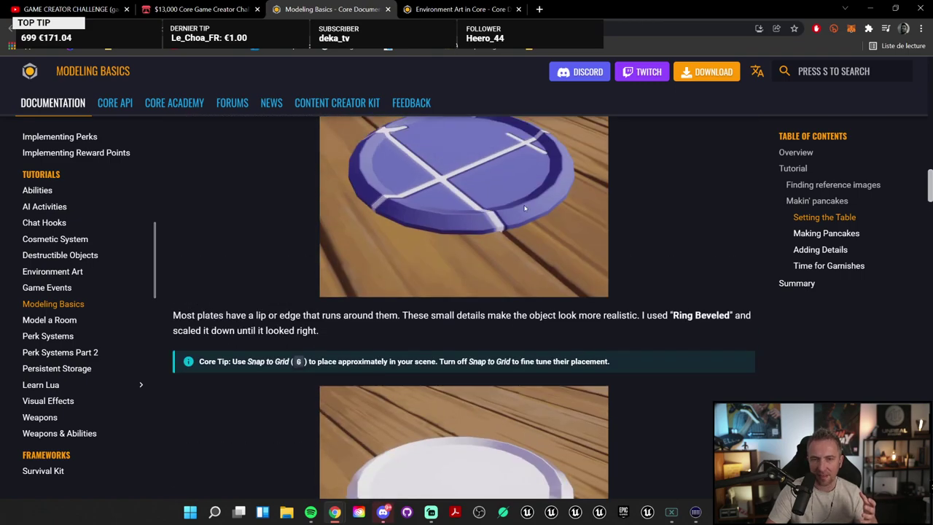
scroll(525, 208, up, 3)
scroll(523, 384, down, 8)
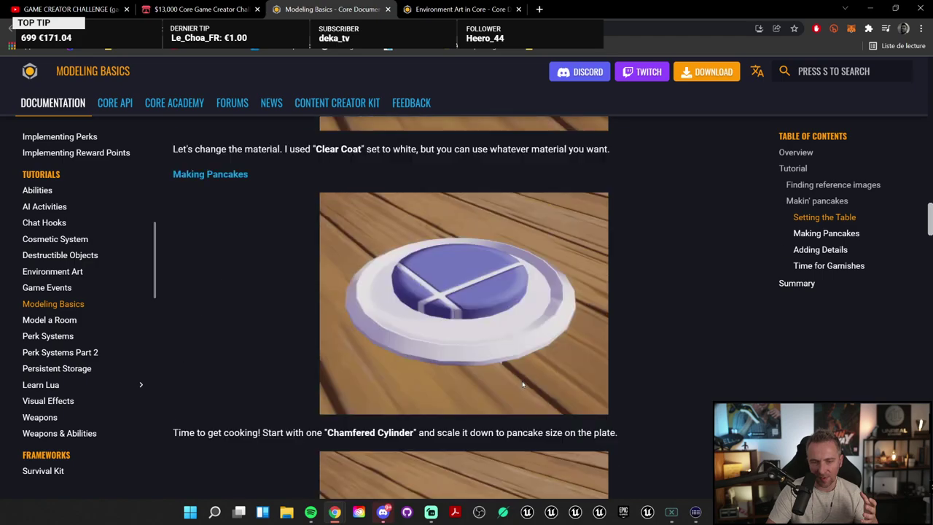
scroll(522, 385, down, 3)
scroll(507, 405, down, 8)
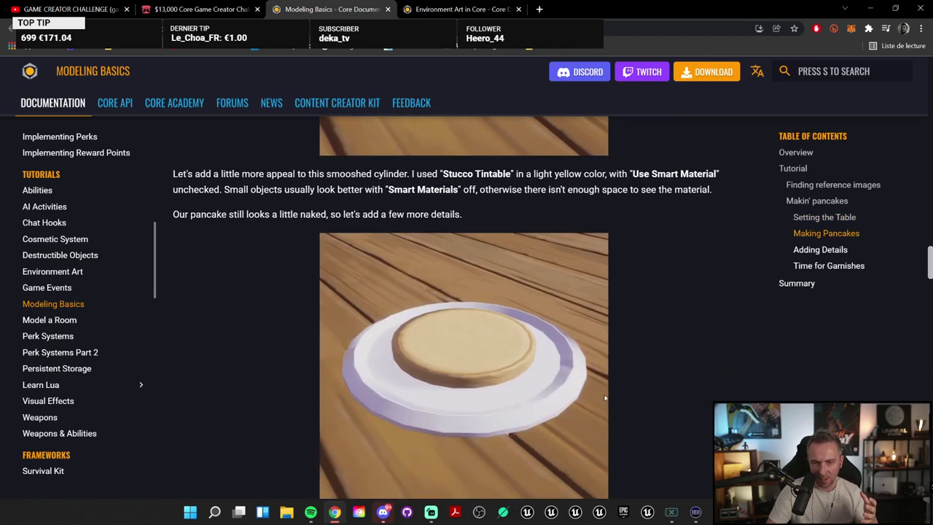
scroll(554, 391, down, 3)
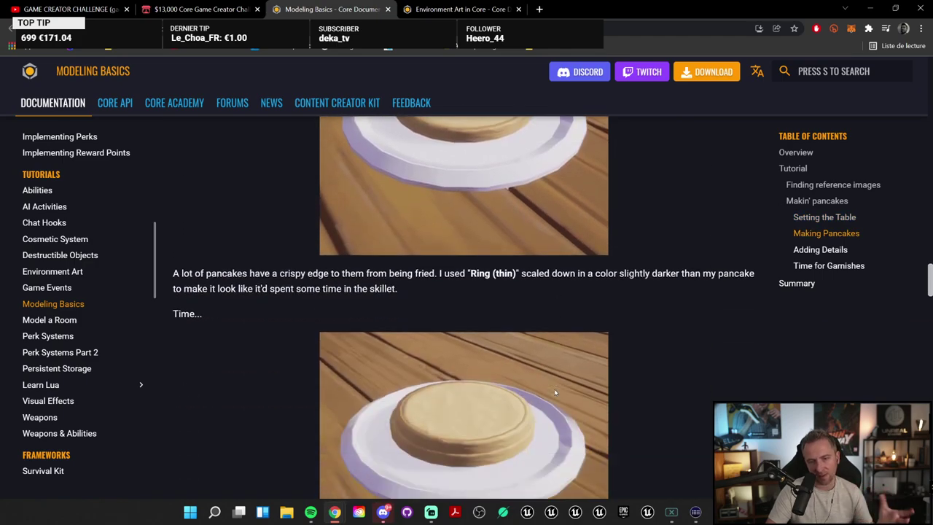
scroll(503, 361, down, 2)
Step: Finish the tutorial, jump back to Time for Garnishes, and minimize Chrome
scroll(572, 401, down, 13)
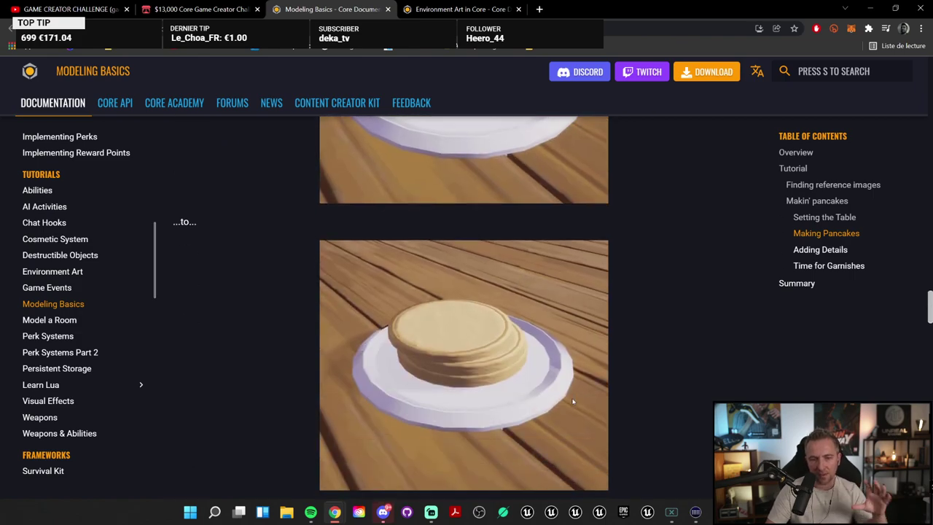
scroll(458, 137, down, 5)
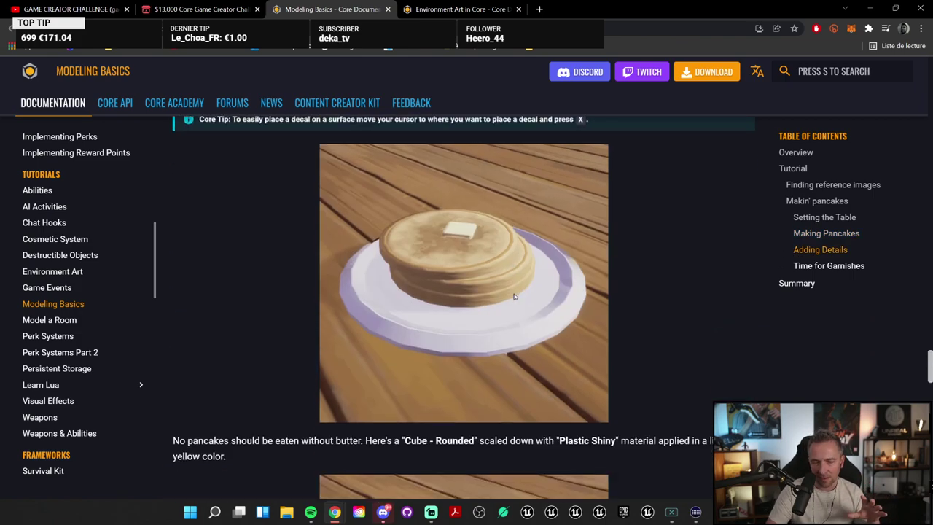
scroll(461, 250, down, 6)
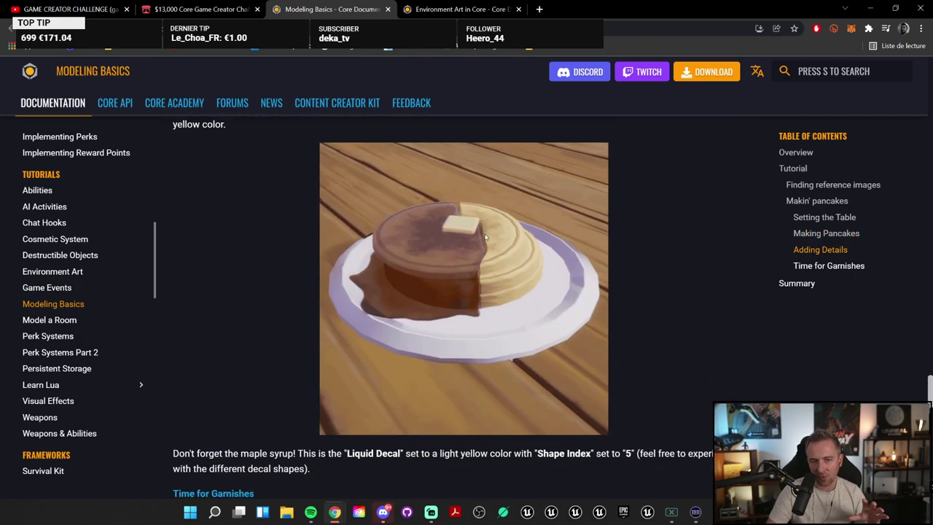
scroll(579, 307, down, 3)
scroll(556, 329, up, 7)
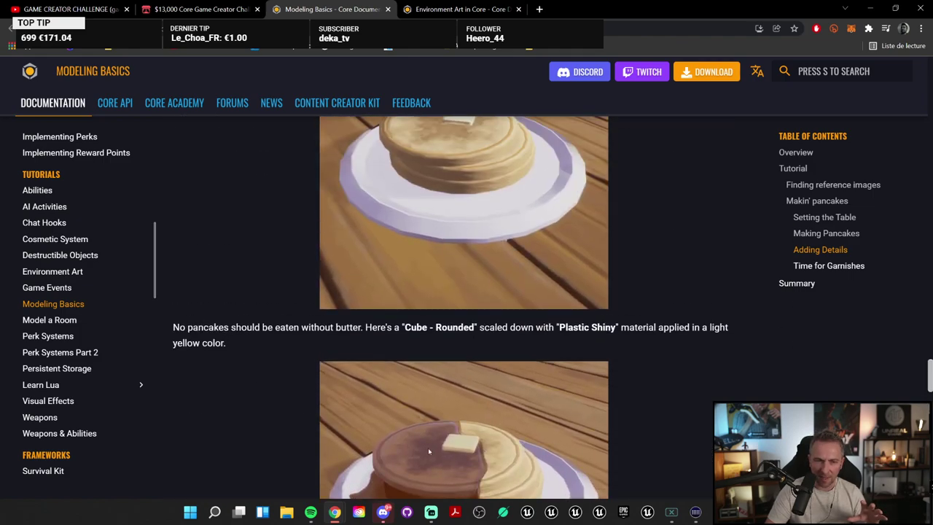
scroll(516, 374, down, 3)
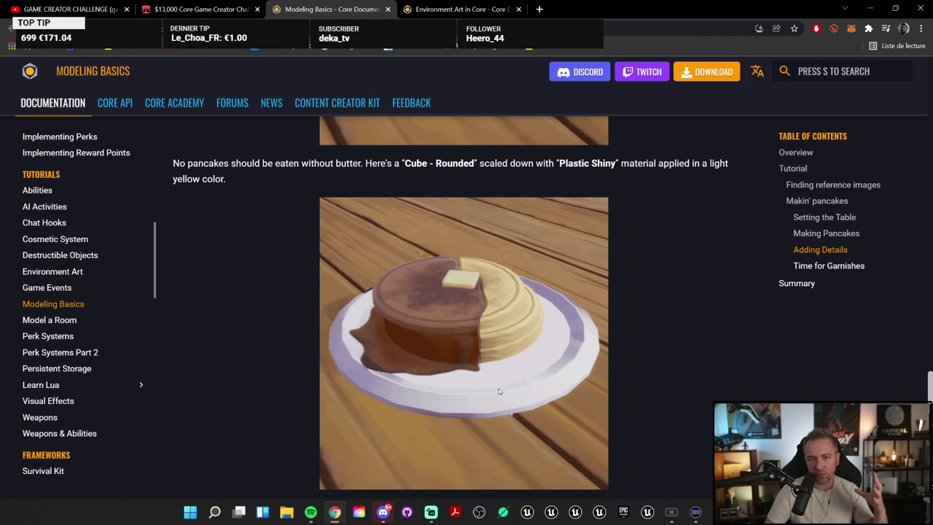
scroll(497, 393, down, 10)
scroll(501, 396, down, 7)
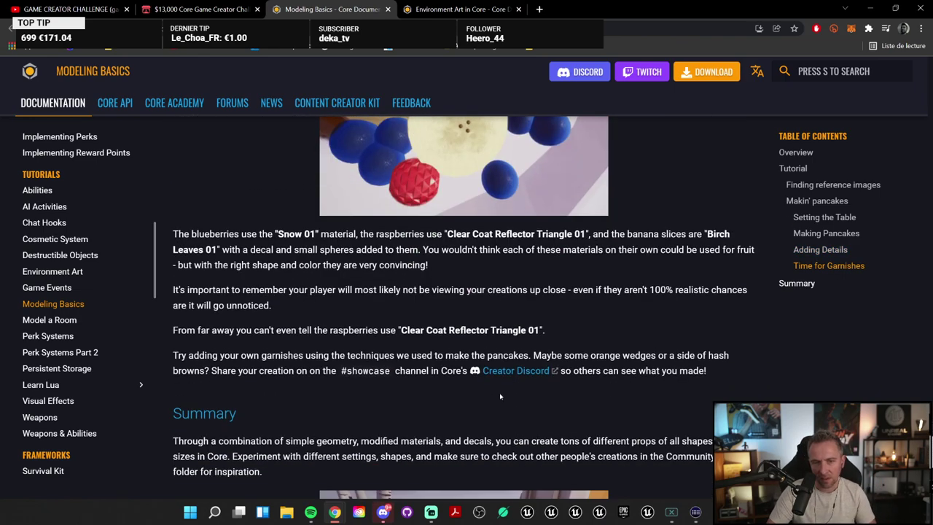
scroll(473, 328, up, 5)
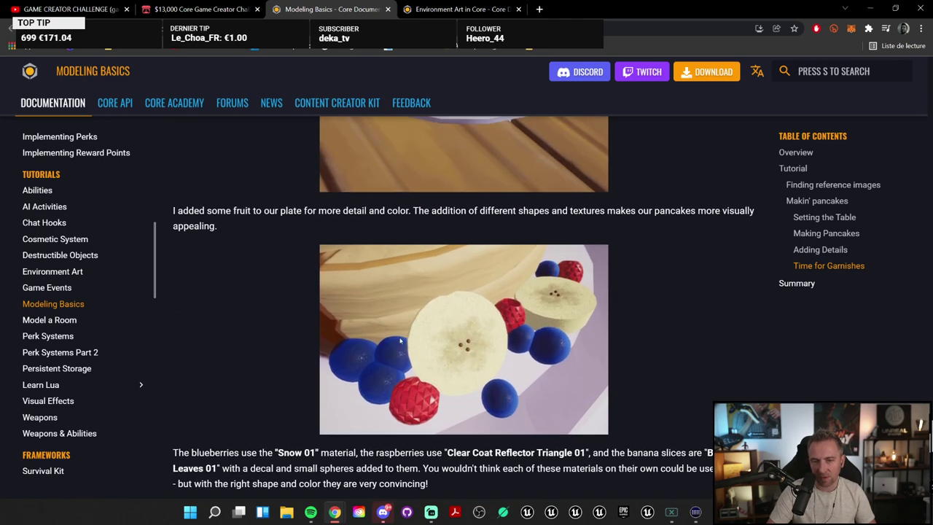
scroll(452, 311, down, 7)
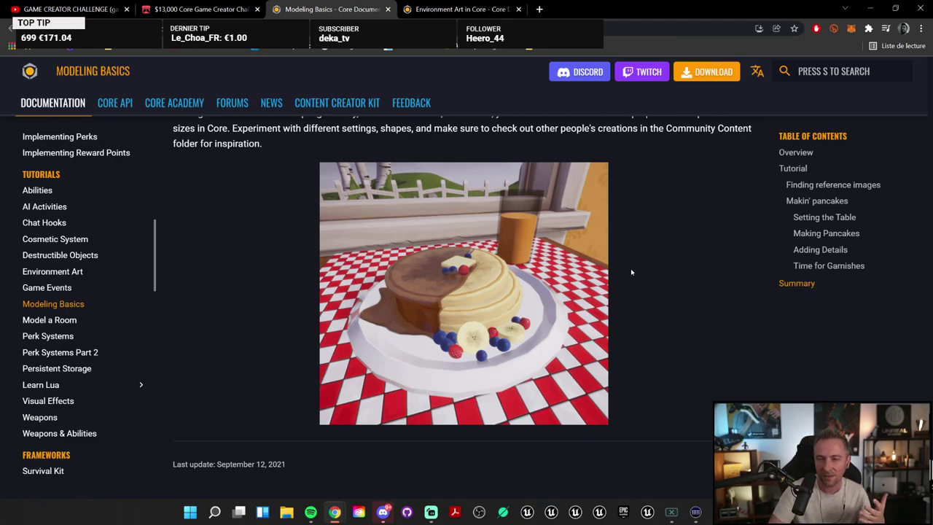
click(829, 265)
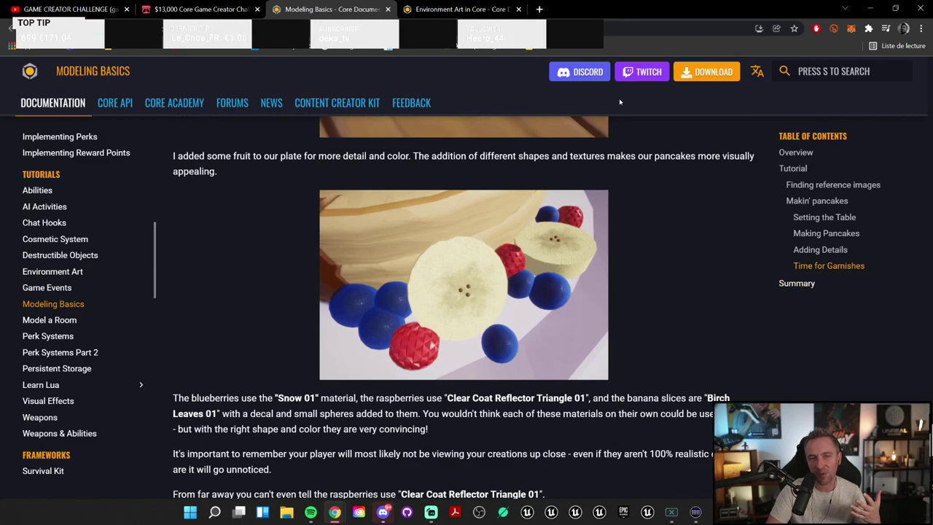
click(871, 8)
Step: Enlarge Core Content, filter Basic Shapes to Large, collapse it, and open the Nature category
scroll(511, 256, down, 5)
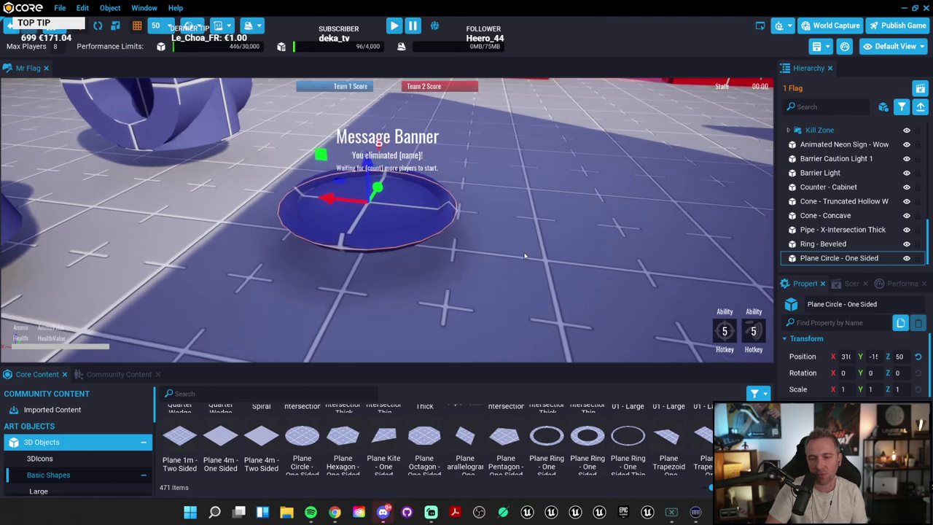
drag(485, 353, 488, 210)
scroll(538, 421, down, 10)
scroll(540, 421, down, 1)
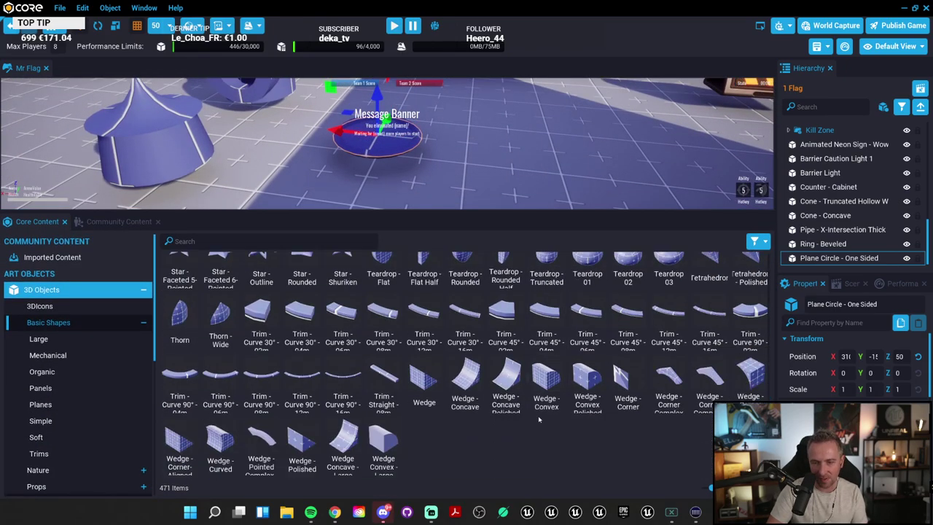
scroll(539, 419, up, 2)
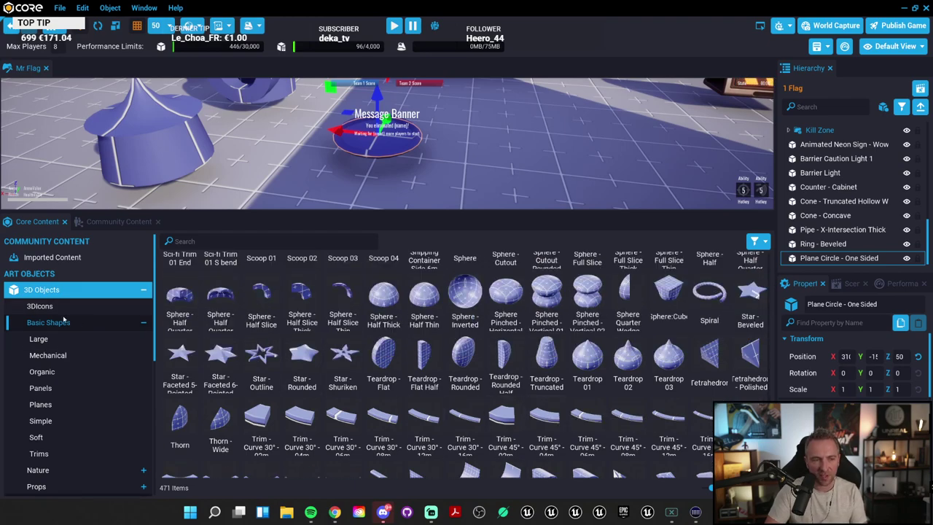
click(60, 338)
click(143, 322)
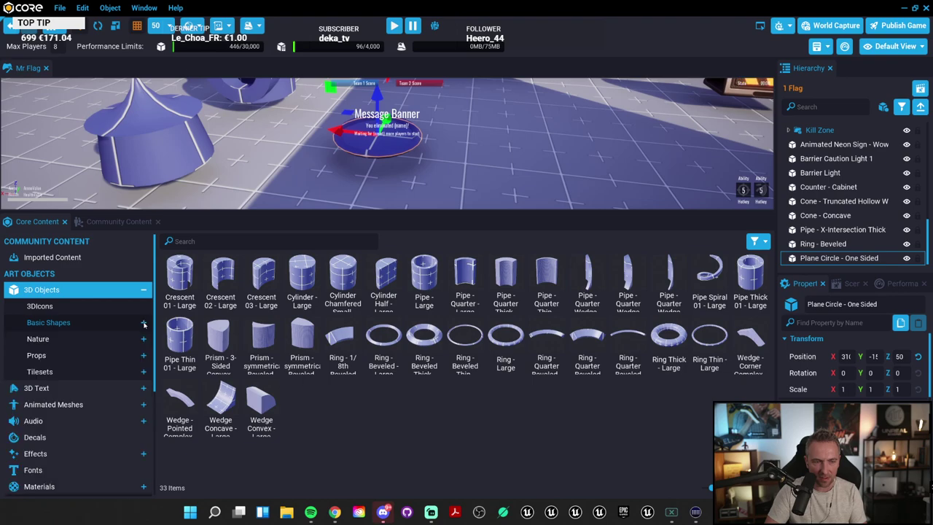
click(104, 338)
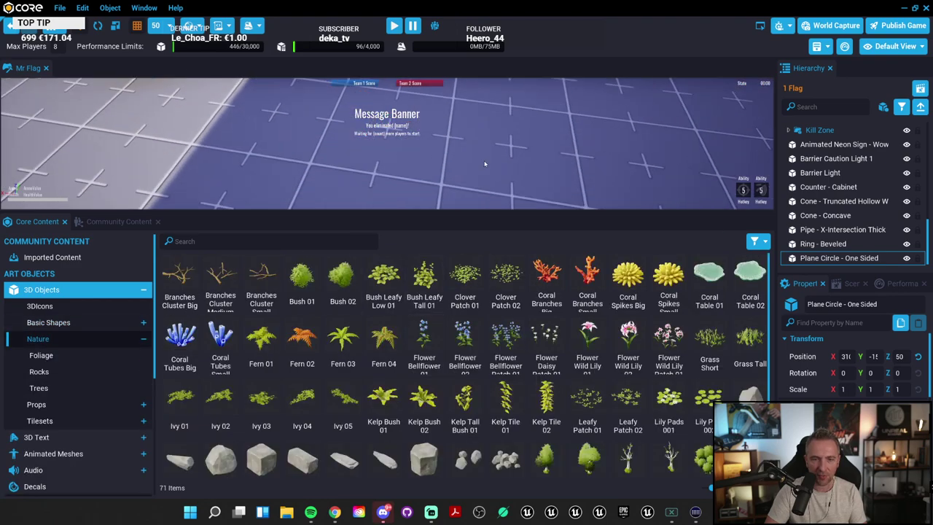
Step: Place Bush 02 in front of the red wall and add Coral Spikes Big
scroll(488, 147, down, 3)
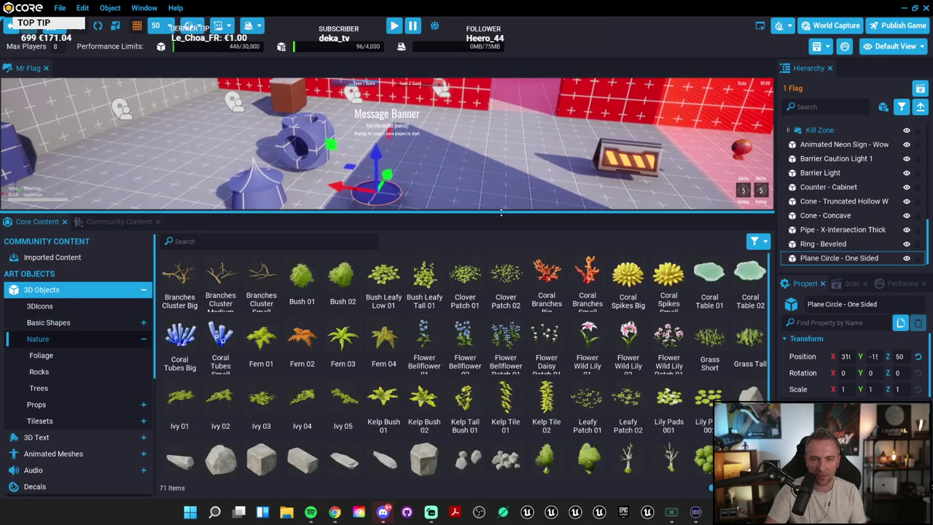
drag(488, 213, 488, 318)
drag(343, 384, 555, 180)
right_drag(555, 180, 583, 180)
drag(628, 394, 636, 257)
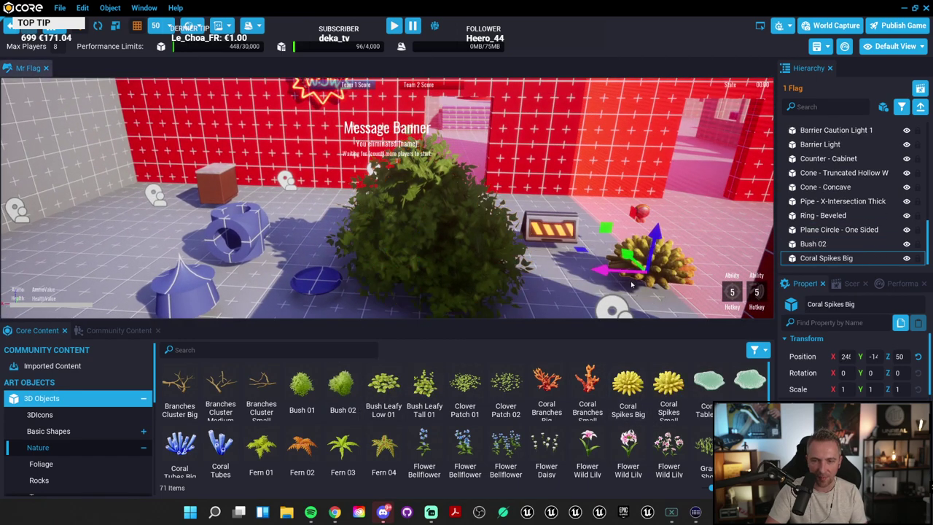
scroll(578, 433, down, 1)
scroll(577, 433, down, 2)
scroll(403, 401, down, 2)
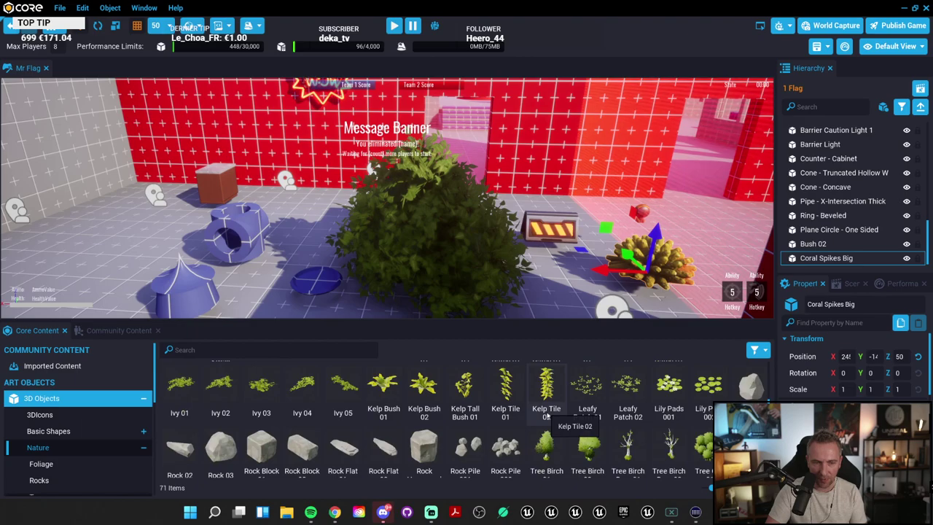
Step: Build a rock cluster: Rock Hexagonal, two Rock Block 01s, Rock Pile 002 and Rock 02
drag(424, 412, 109, 232)
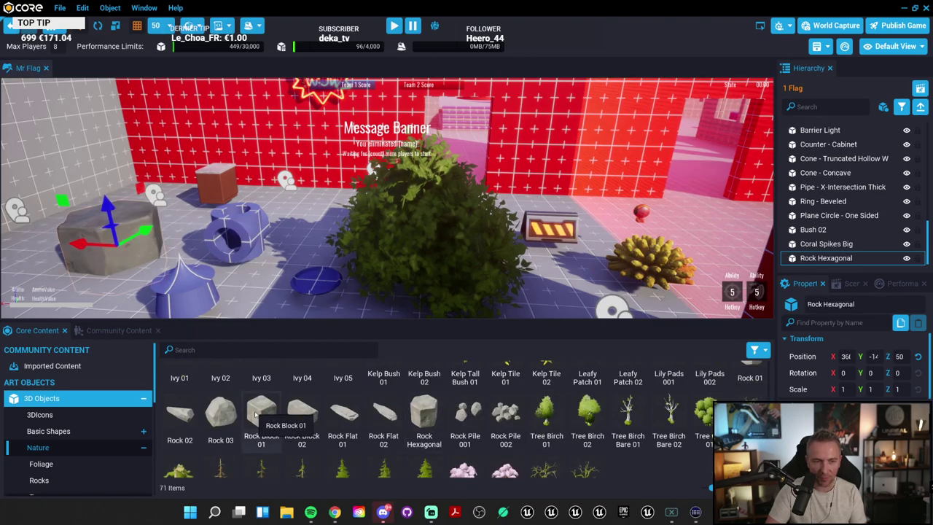
drag(261, 415, 257, 290)
right_drag(257, 290, 422, 179)
drag(261, 416, 392, 291)
right_drag(393, 292, 270, 268)
drag(179, 415, 188, 156)
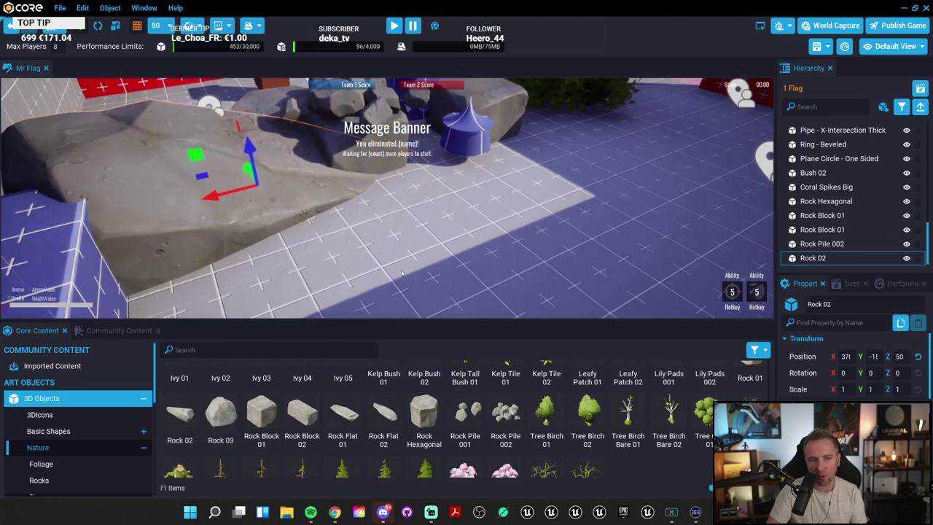
right_drag(187, 156, 401, 273)
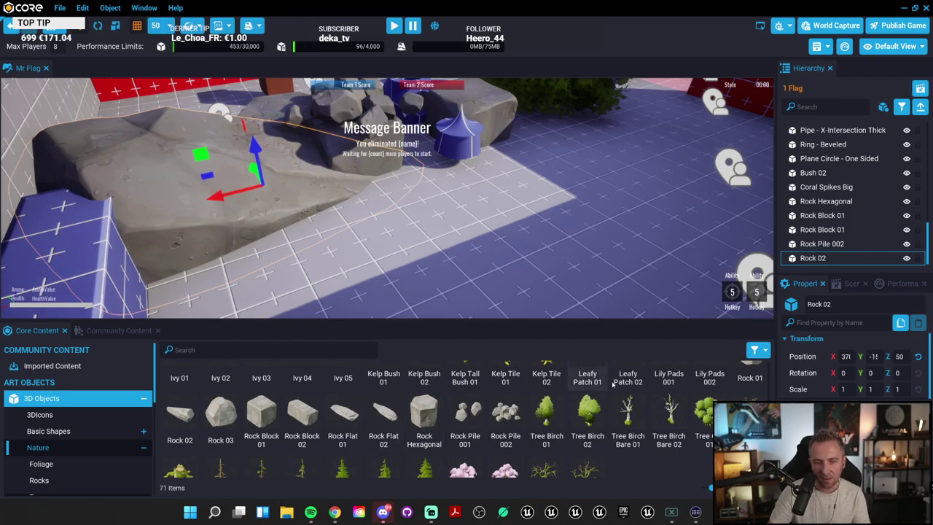
Step: Try a Tree Redwood Small, then delete it and tilt back to the rocks
scroll(627, 437, down, 1)
drag(424, 441, 522, 222)
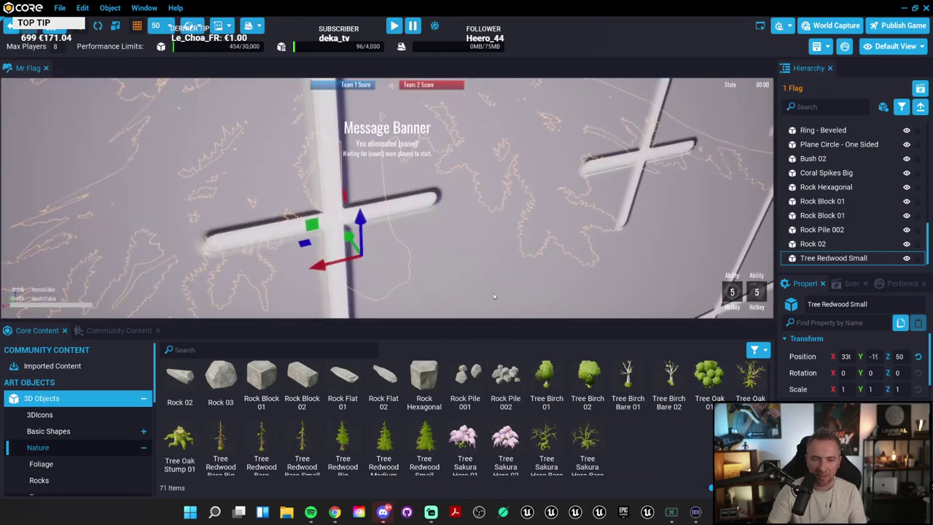
key(Delete)
right_drag(400, 178, 387, 225)
scroll(93, 428, down, 3)
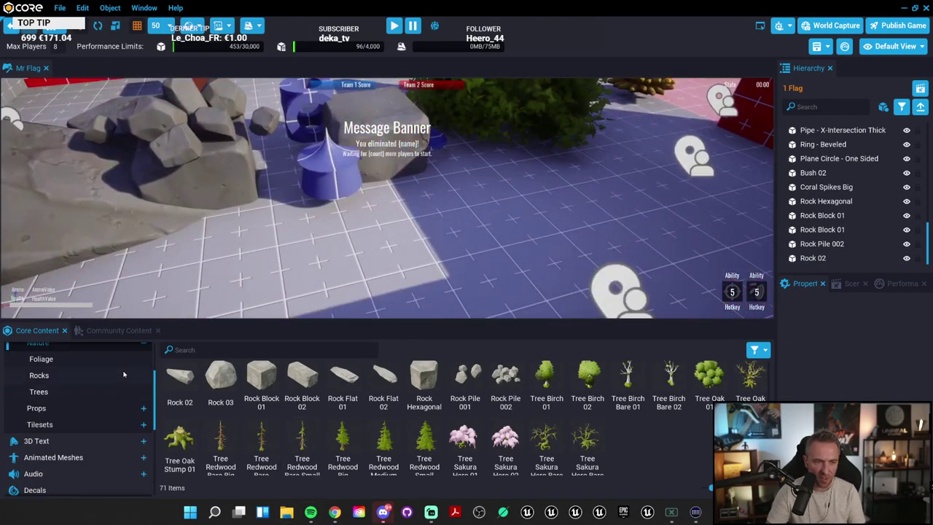
Step: Open Props and place Fantasy Clay Pot 03 Damaged 02 near the rocks
click(144, 380)
click(144, 394)
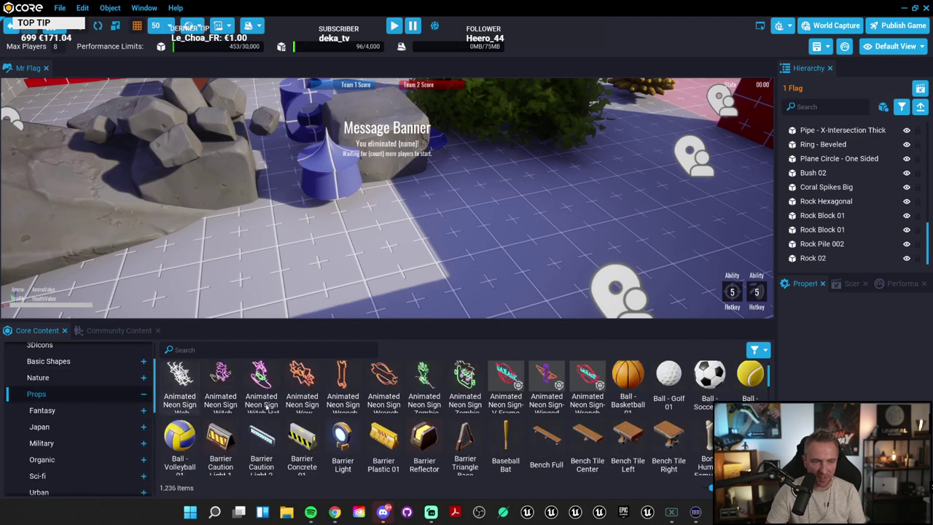
scroll(364, 400, down, 3)
scroll(363, 398, down, 4)
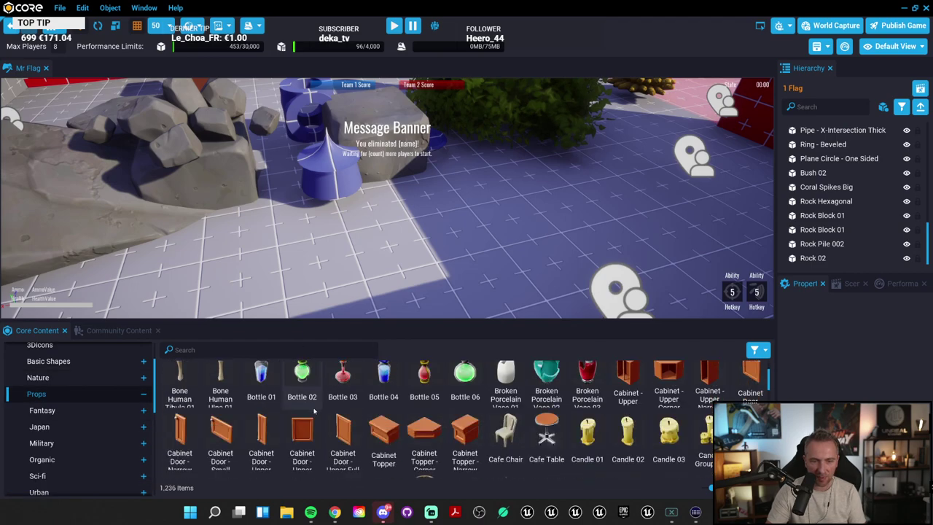
scroll(588, 376, down, 10)
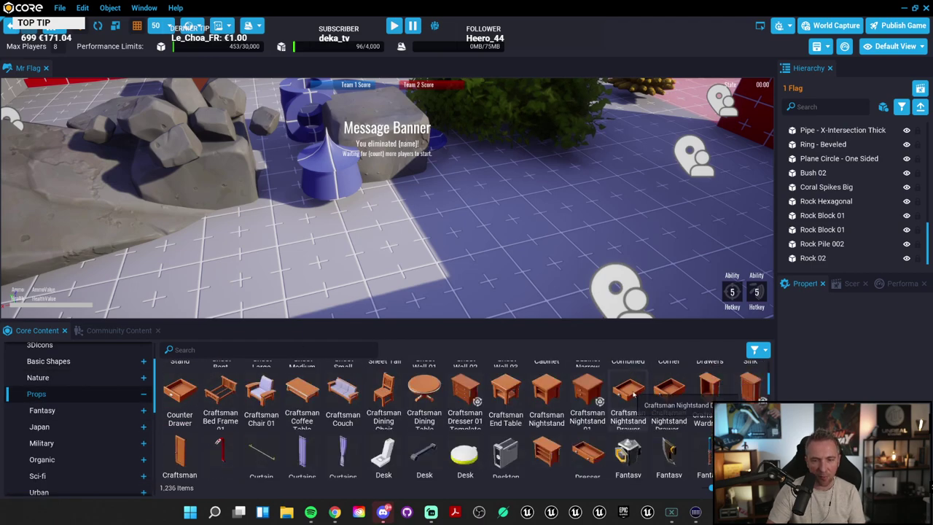
scroll(616, 393, down, 10)
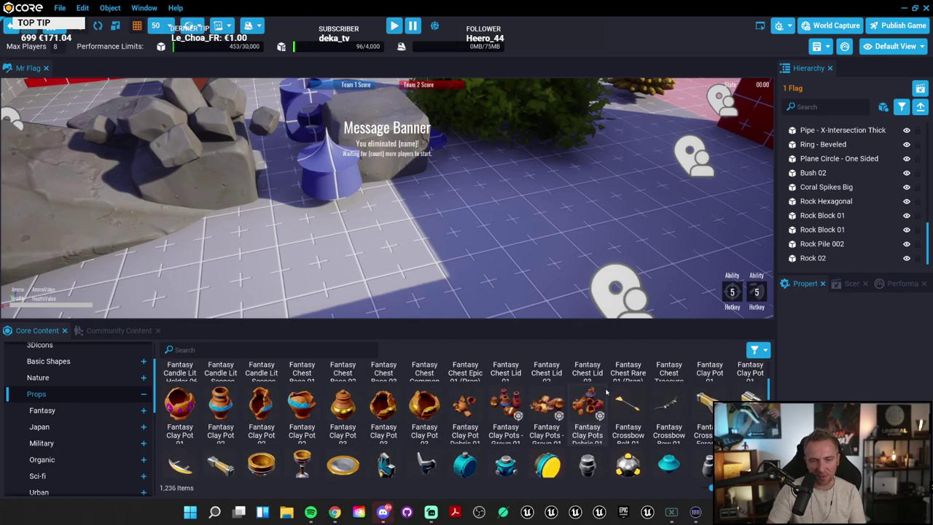
scroll(510, 423, up, 8)
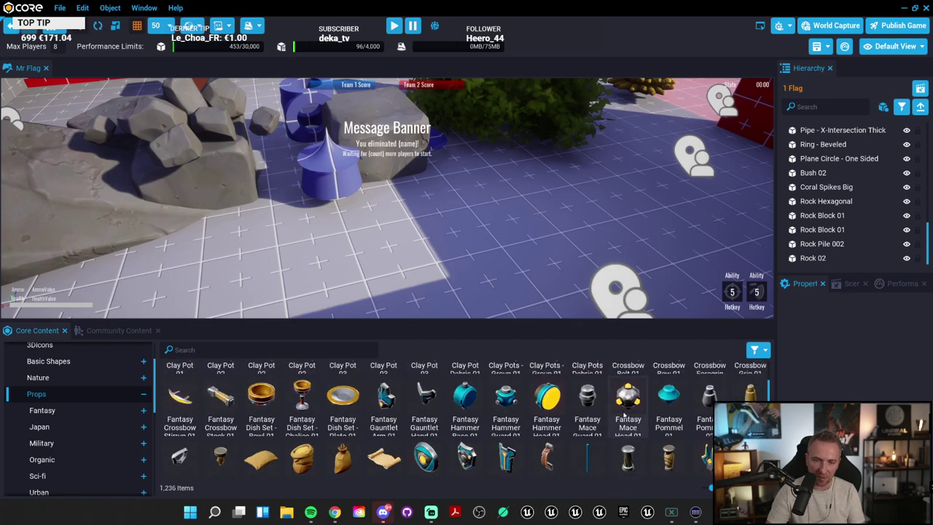
drag(424, 442, 271, 244)
Step: Try a Fantasy Chest beside the pot, then delete it
drag(465, 379, 449, 246)
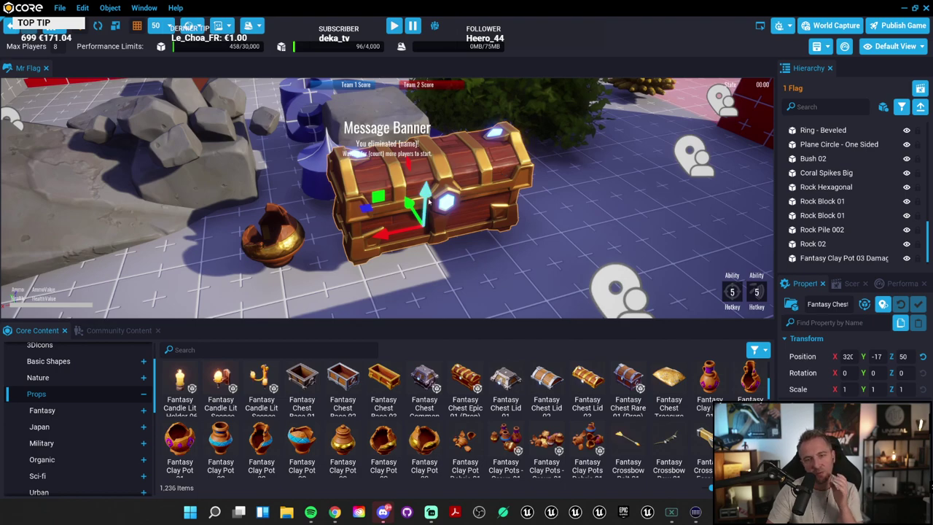
drag(412, 208, 430, 227)
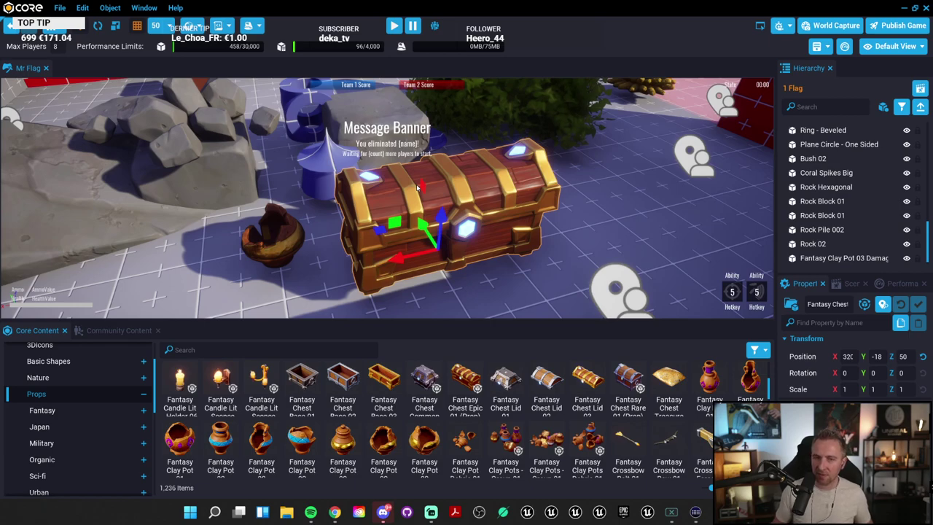
key(Delete)
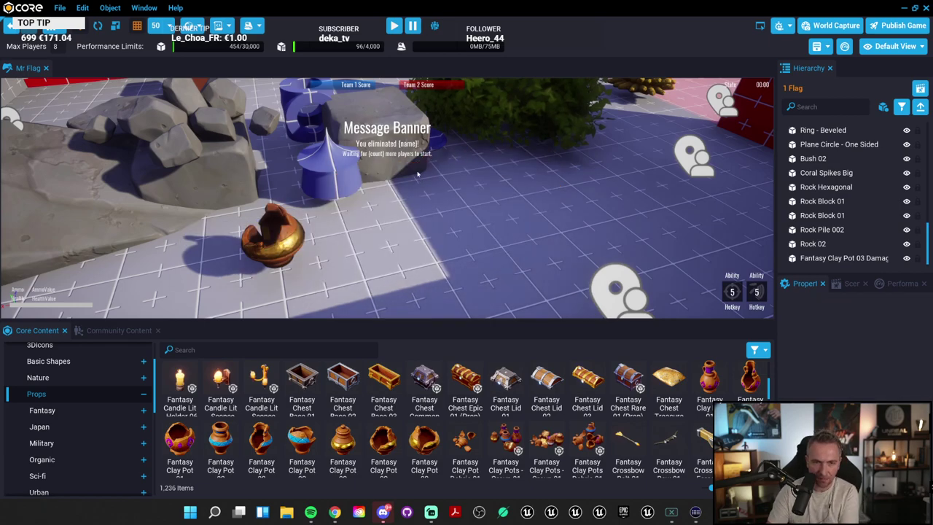
Step: Delete Bush 02, the plane circle, the X-intersection pipe and another stray prop
right_drag(420, 188, 555, 161)
click(571, 155)
key(Delete)
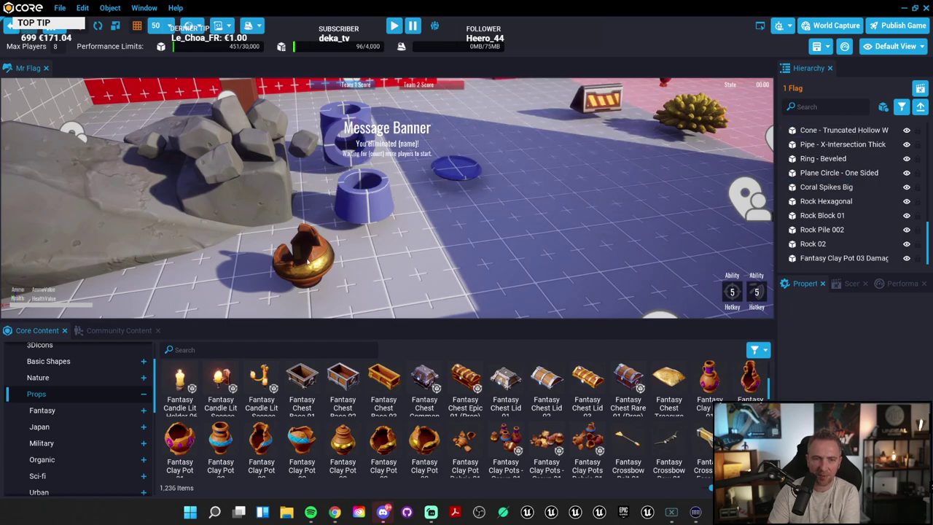
click(444, 170)
key(Delete)
click(348, 135)
key(Delete)
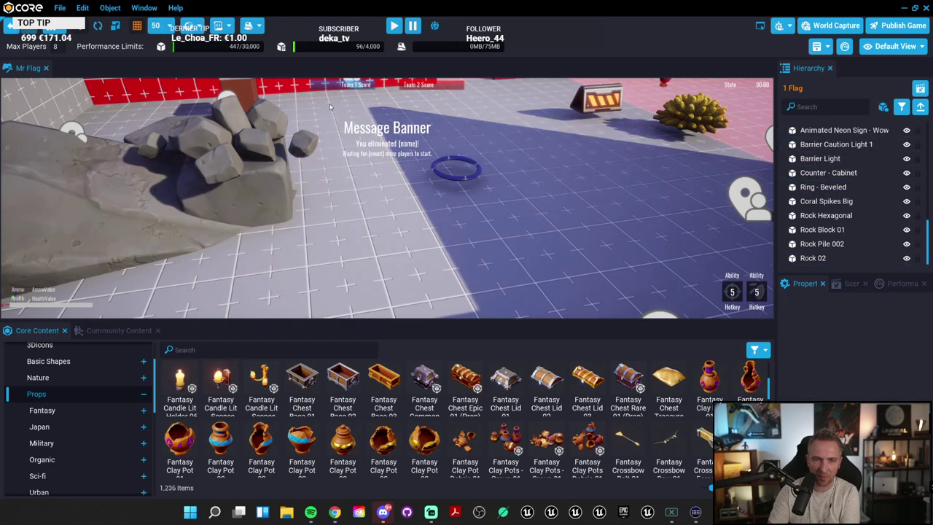
click(219, 168)
key(Delete)
right_drag(219, 167, 654, 267)
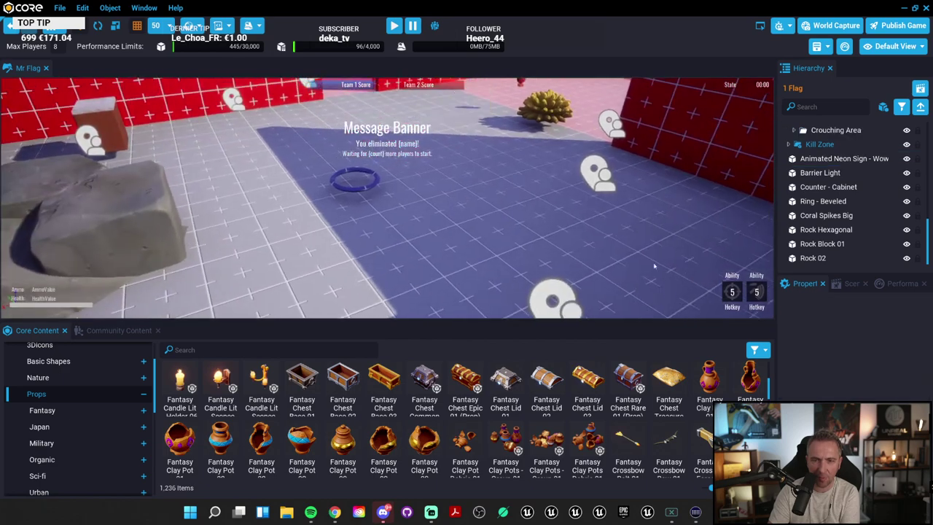
Step: Delete Coral Spikes Big and the rock pieces, including Rock 02
click(556, 111)
key(Delete)
right_drag(555, 111, 292, 204)
click(270, 198)
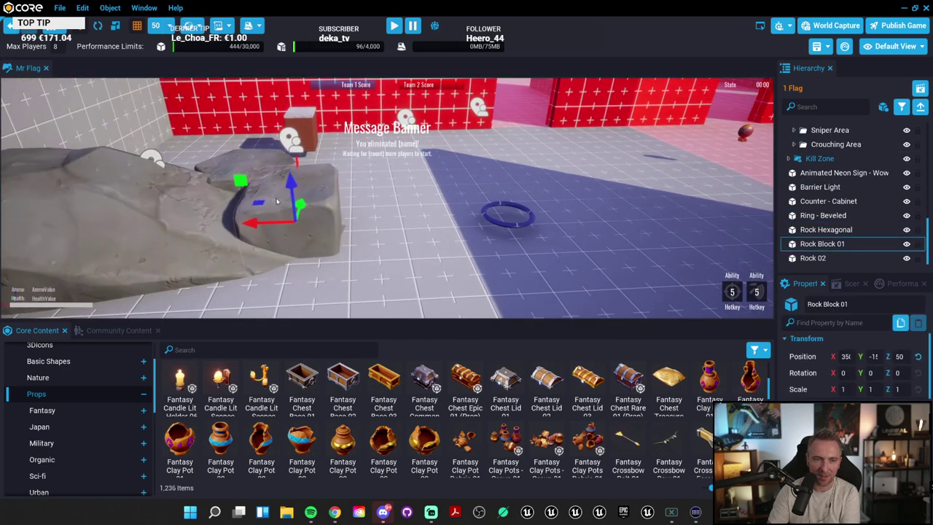
key(Delete)
click(241, 182)
key(Delete)
click(210, 231)
key(Delete)
Step: Remove the blue beveled ring from the arena floor
right_drag(210, 231, 500, 173)
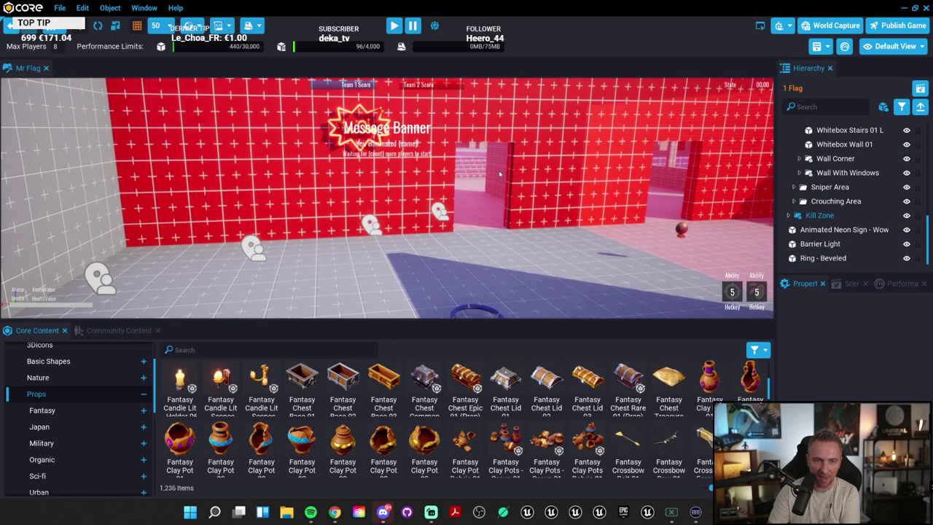
click(367, 112)
right_drag(367, 112, 509, 315)
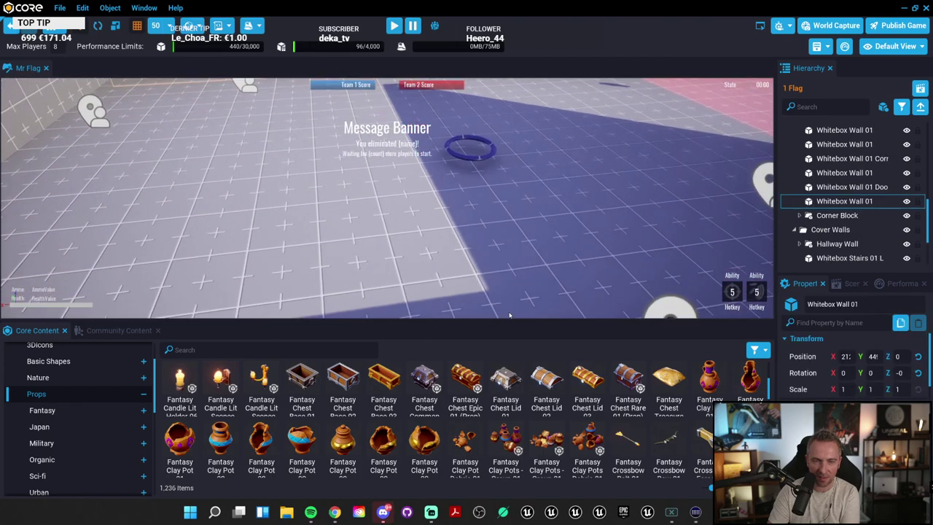
click(490, 151)
key(Delete)
right_drag(490, 151, 737, 262)
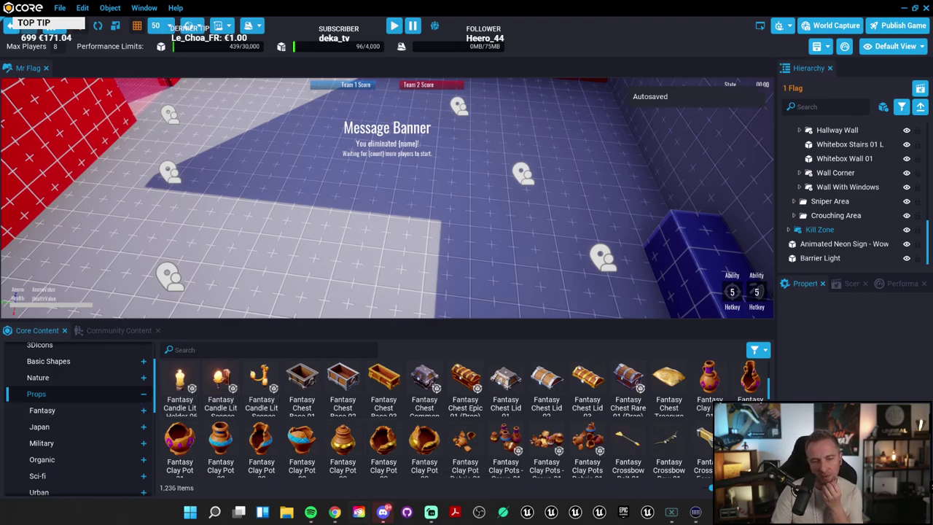
mouse_move(334, 512)
click(338, 457)
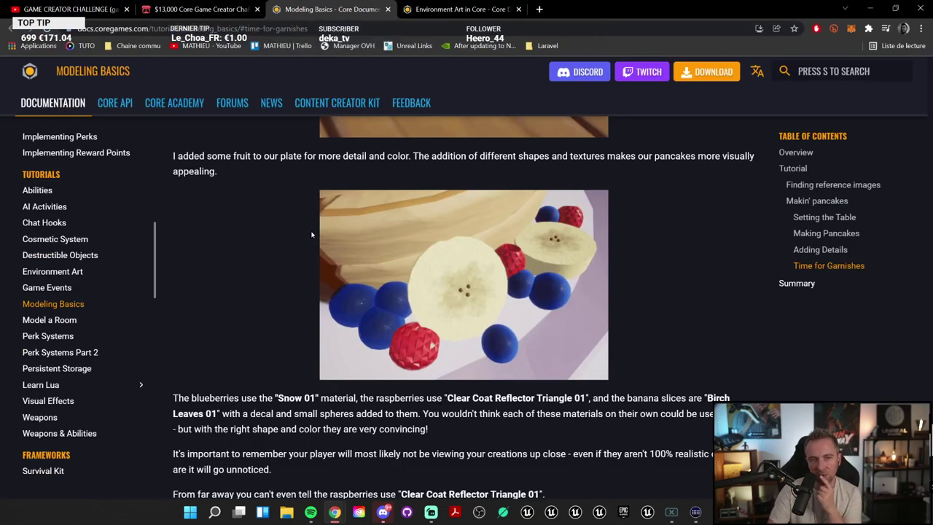
scroll(312, 235, up, 5)
click(206, 10)
scroll(395, 228, up, 10)
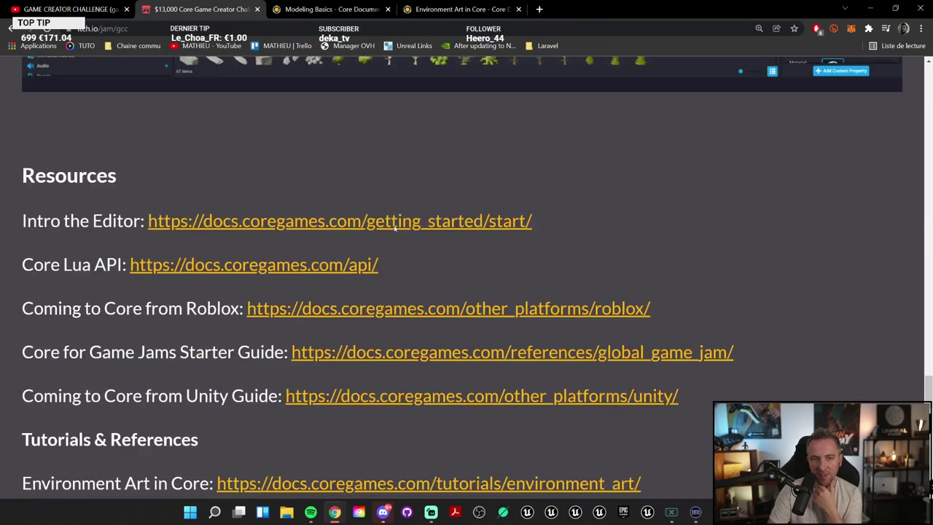
ctrl+scroll(394, 228, down, 4)
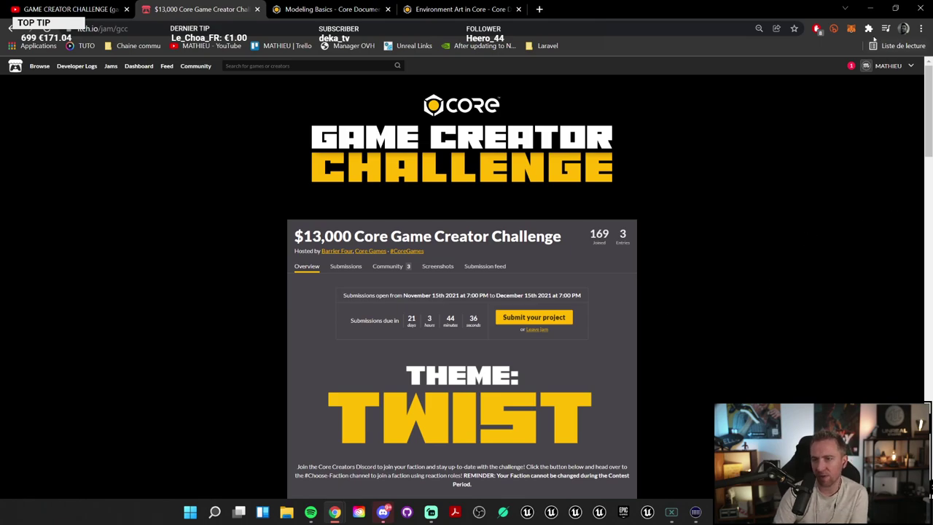
click(880, 5)
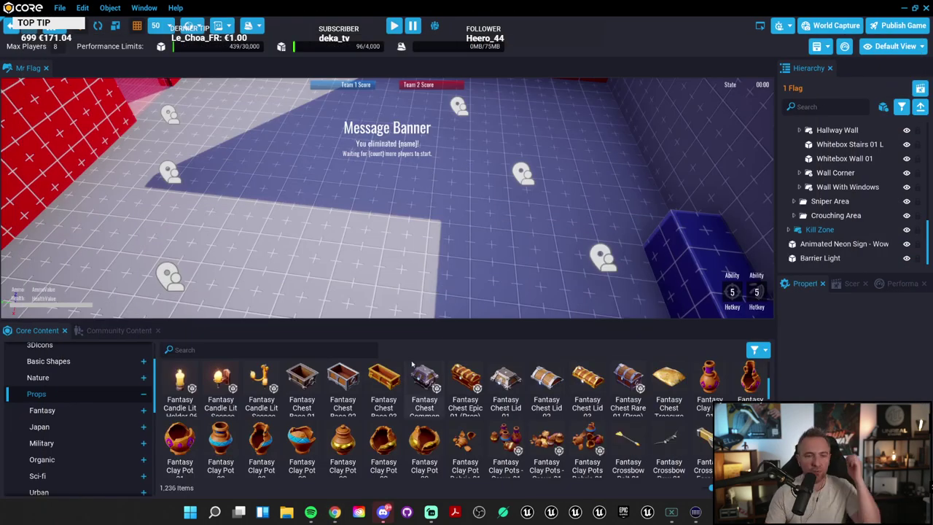
Step: From Tilesets, place a Fantasy Castle Wall 03 Half - Window and a Doorway 01 wall side by side in the arena
click(144, 395)
click(65, 413)
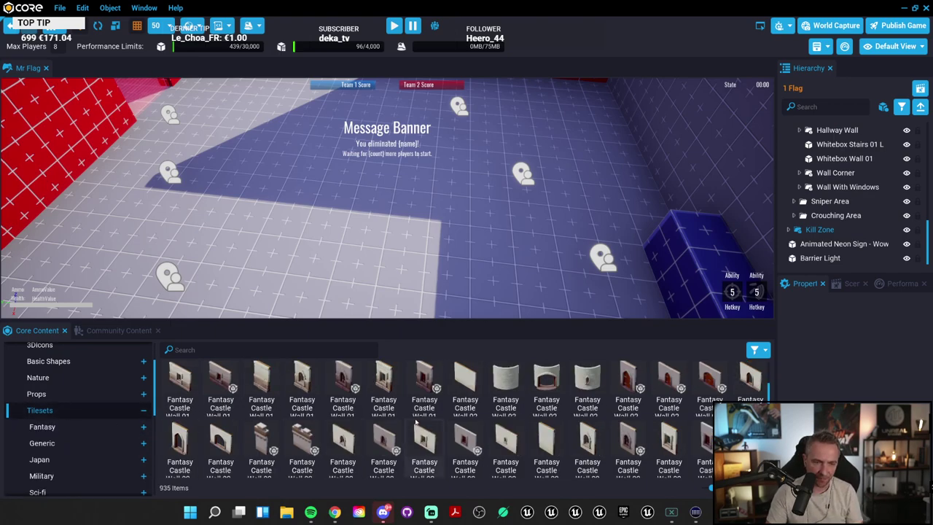
scroll(416, 421, down, 5)
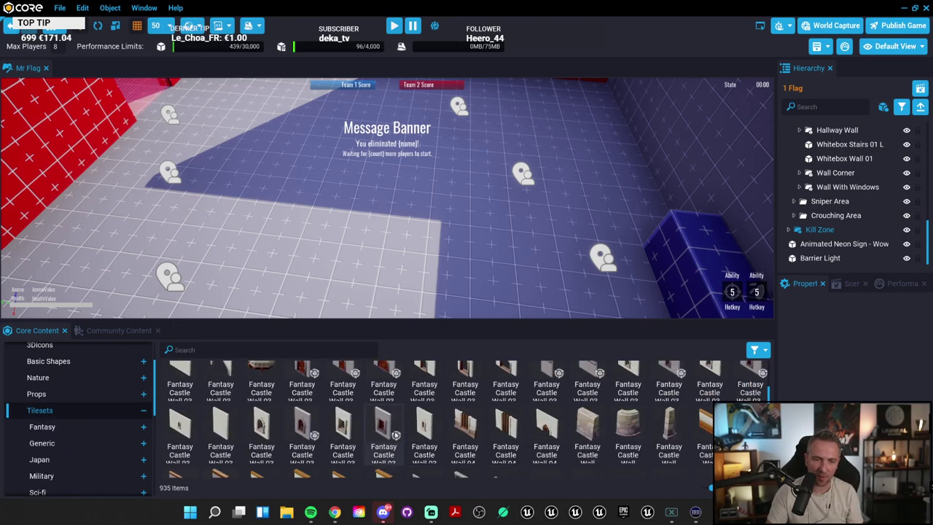
drag(396, 435, 375, 218)
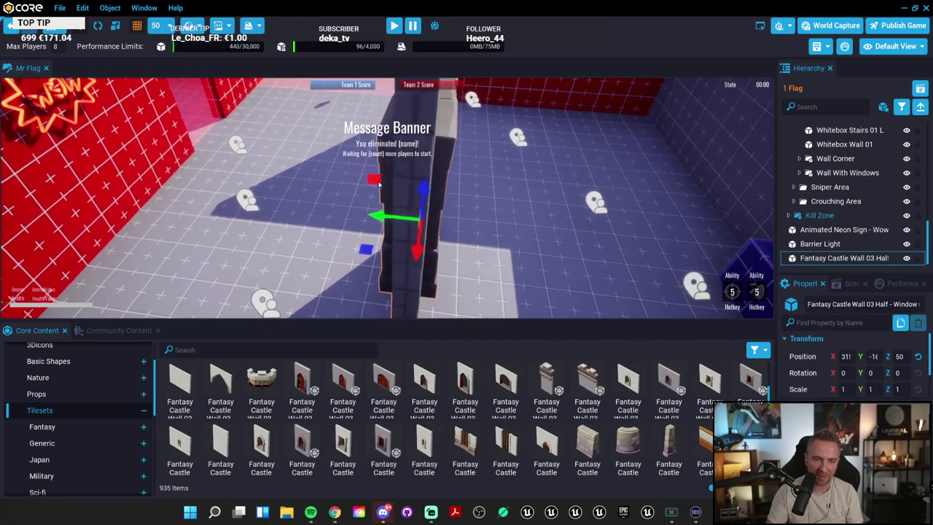
right_drag(378, 185, 524, 292)
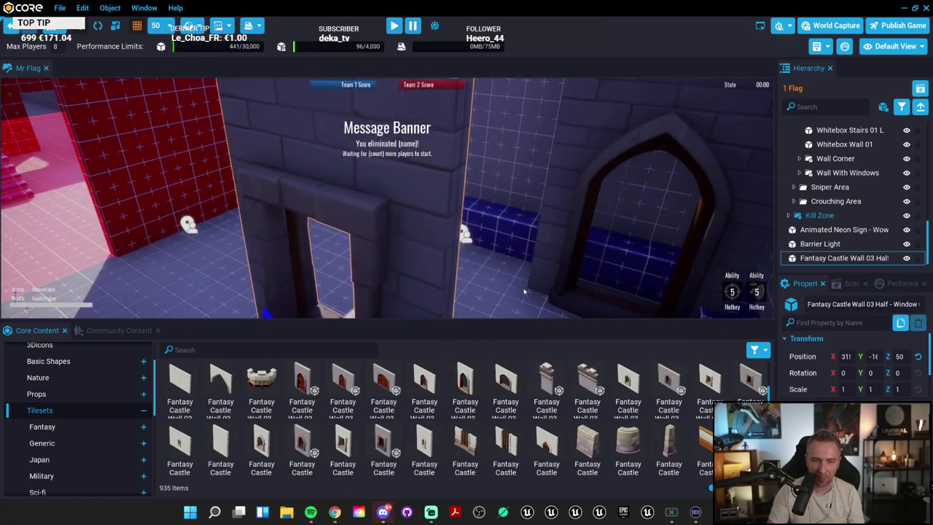
drag(465, 386, 523, 291)
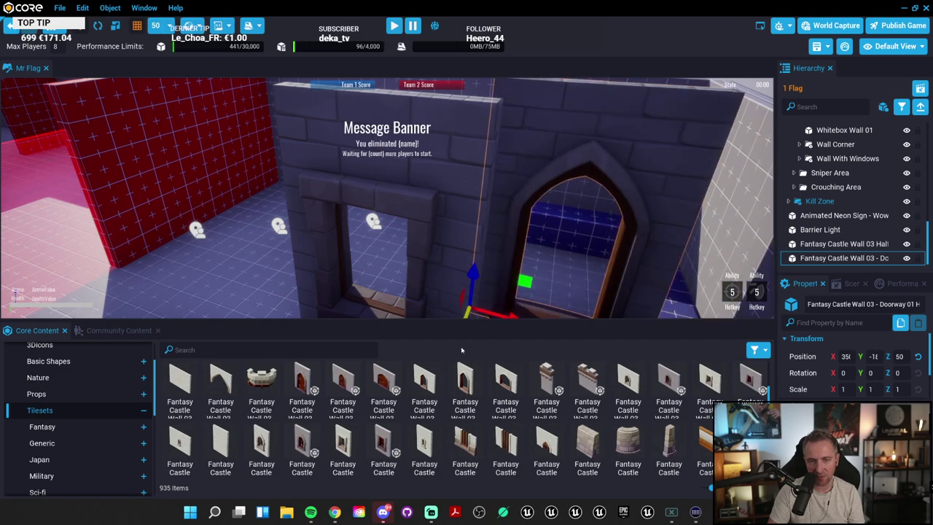
right_drag(511, 233, 515, 194)
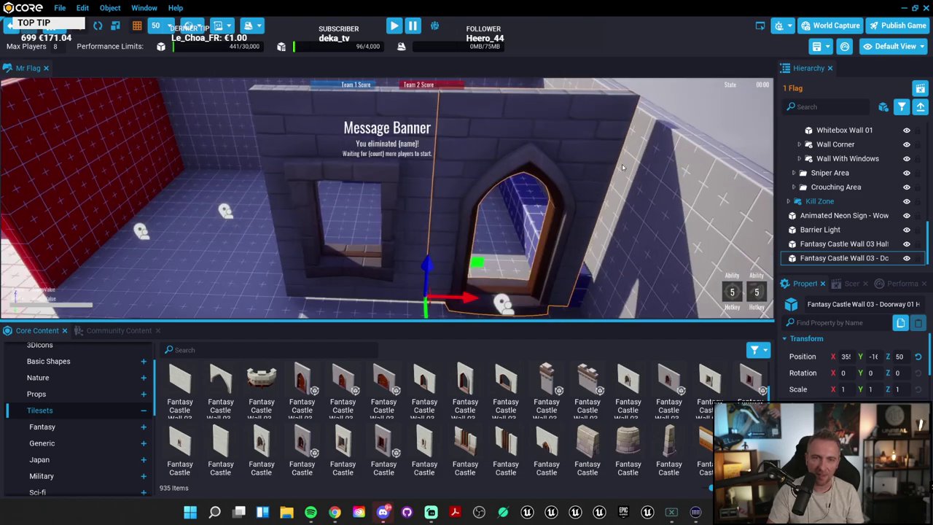
click(645, 169)
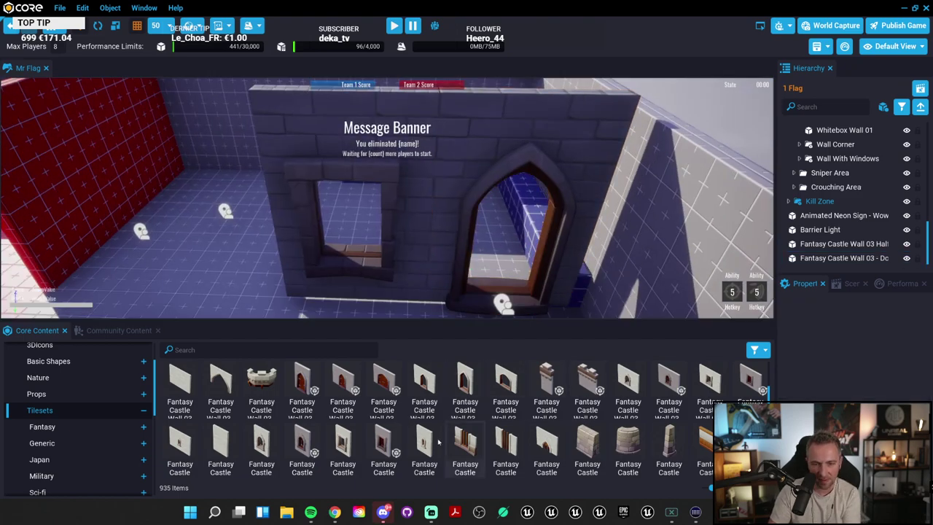
Step: Browse down the Tilesets grid, checking the Main Street Damaged Building asset details
scroll(532, 407, down, 3)
scroll(532, 407, down, 4)
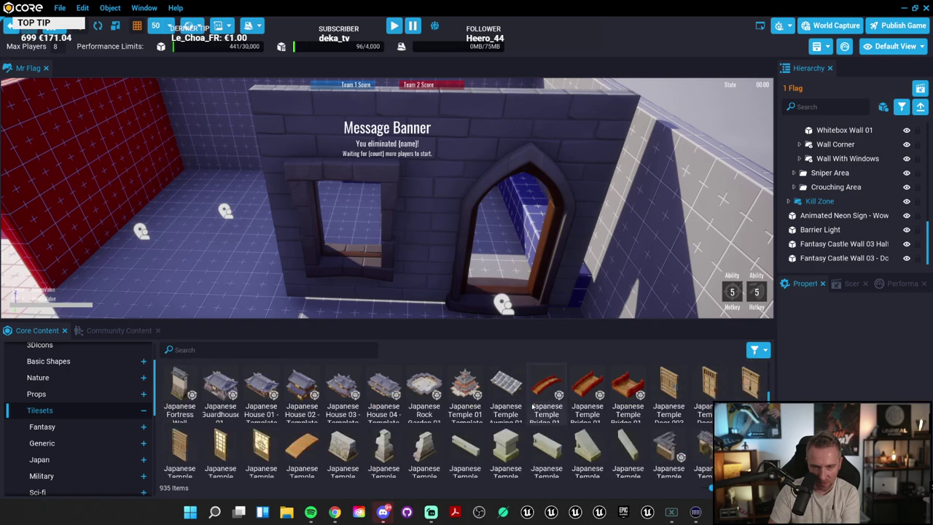
scroll(532, 406, down, 5)
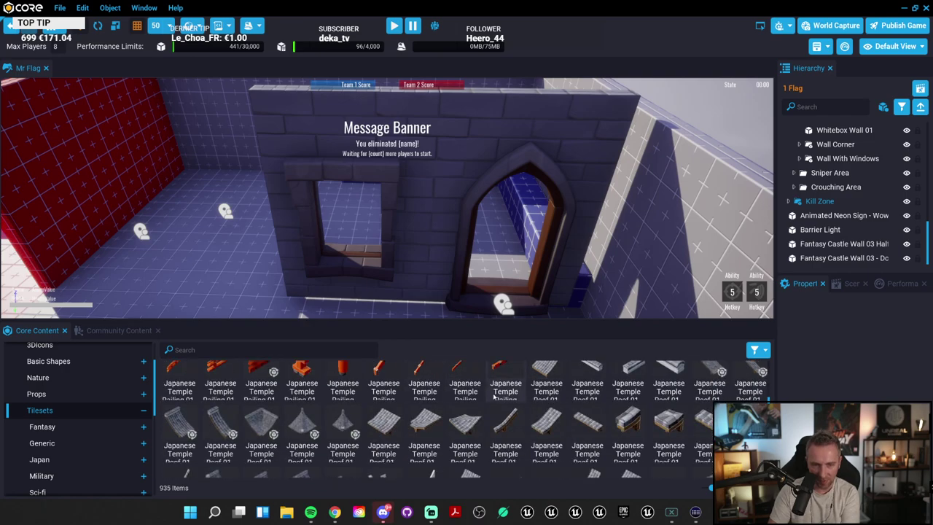
scroll(493, 396, down, 5)
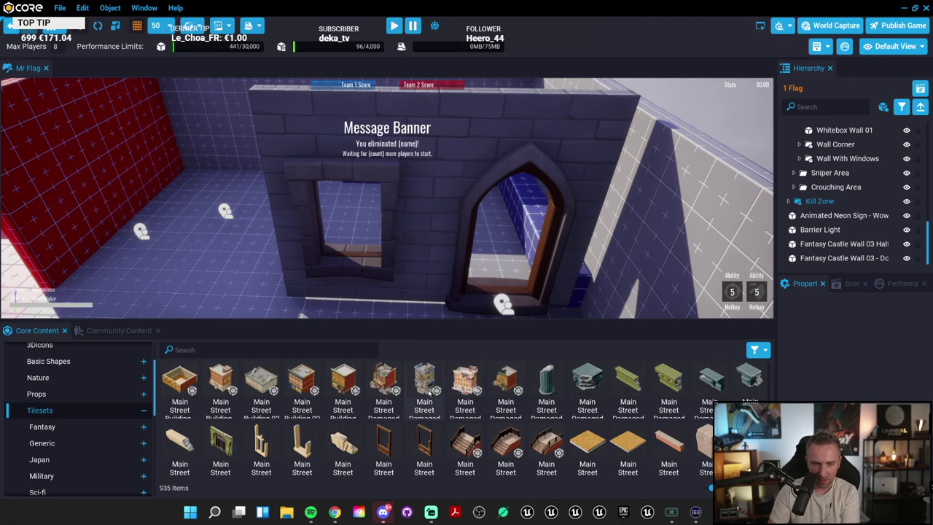
click(424, 387)
Step: Place a Road 2-Lane Corner tile and move it beyond the room's wall to X 740, Y -15, Z 50
scroll(483, 394, down, 1)
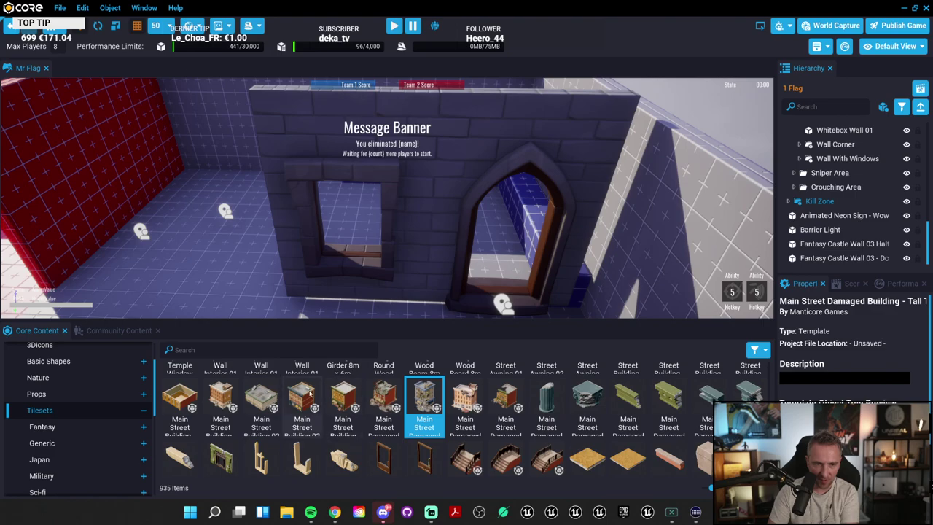
scroll(281, 413, down, 3)
scroll(517, 387, down, 3)
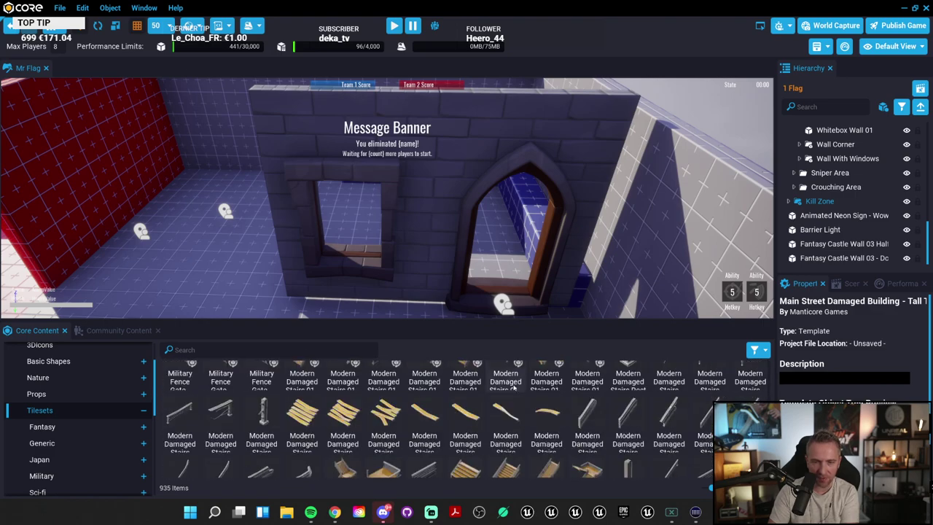
scroll(567, 397, down, 2)
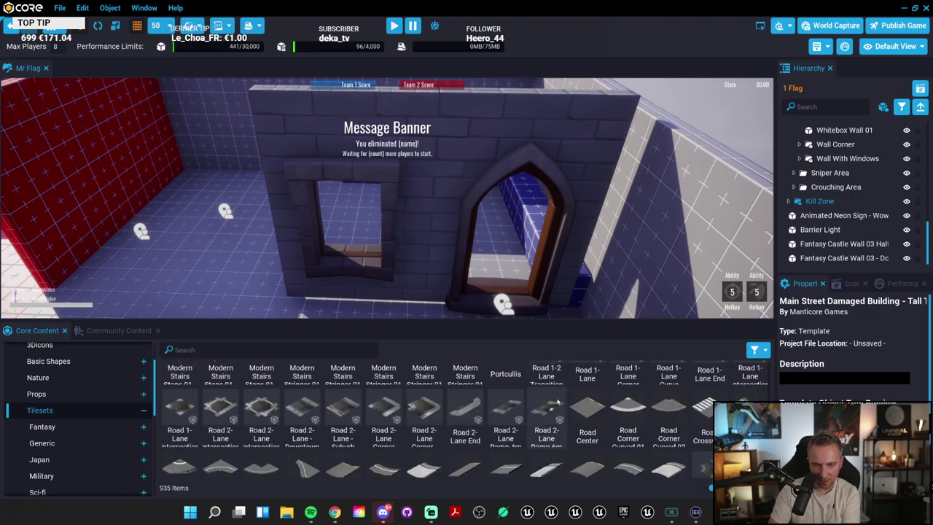
scroll(561, 397, down, 2)
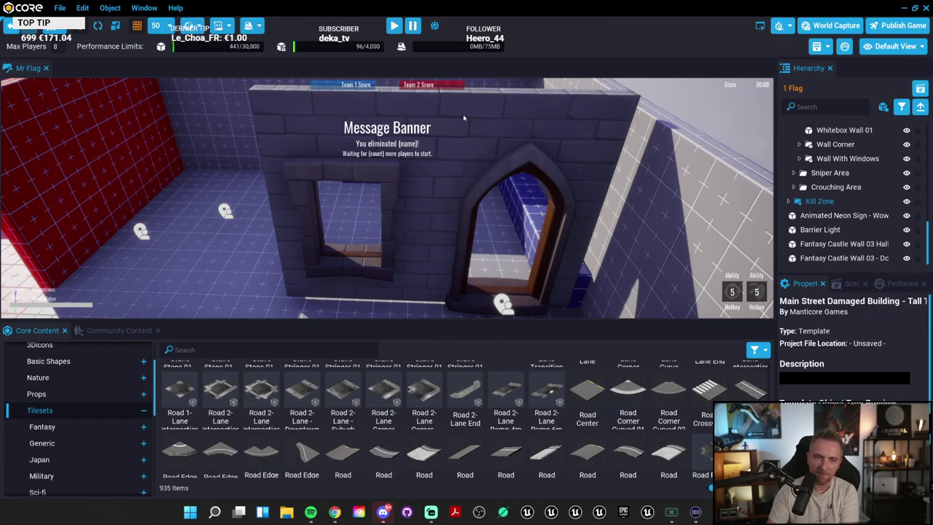
right_drag(463, 117, 422, 260)
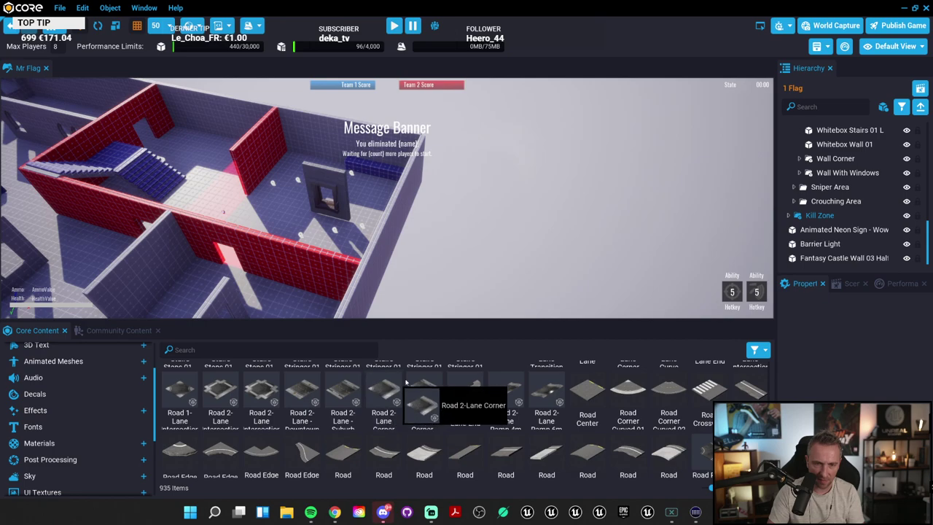
drag(406, 380, 554, 219)
right_drag(554, 218, 519, 215)
Step: Pull the camera back and look through the profiler stats, view mode and camera settings menus
key(s)
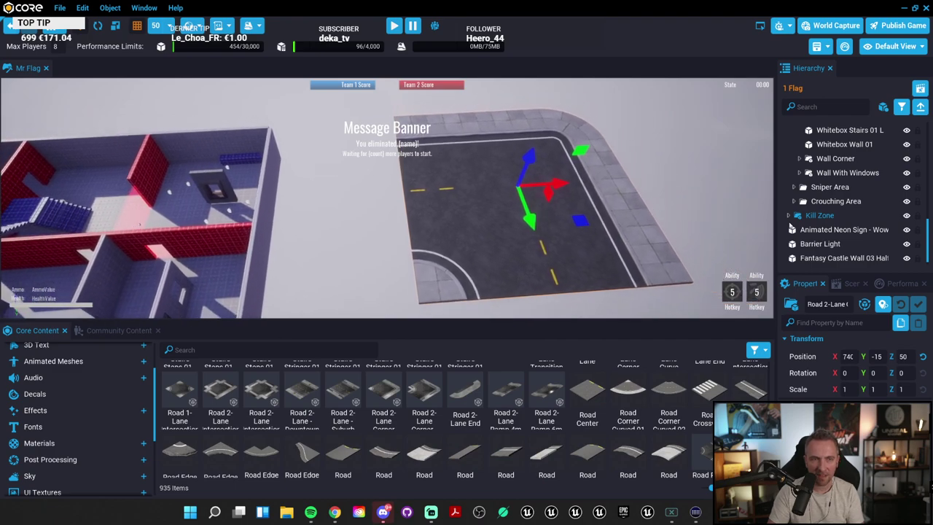
key(s)
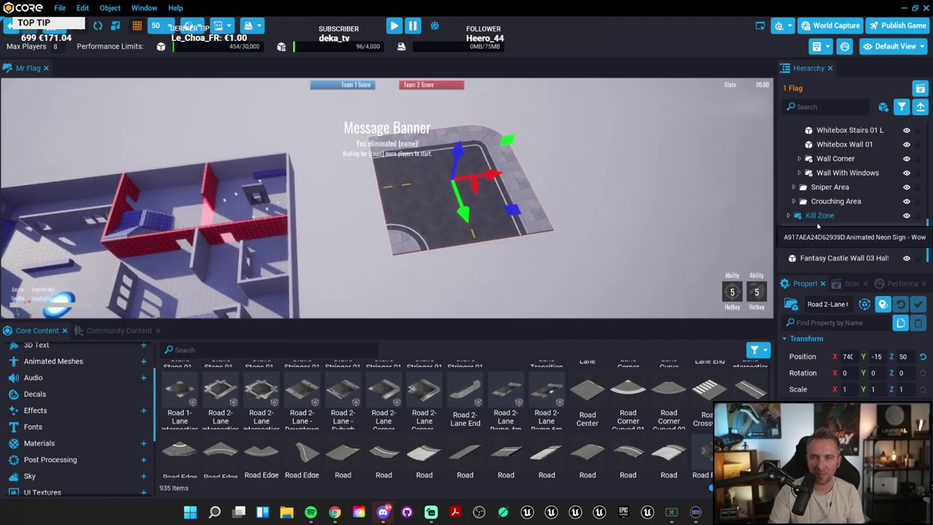
click(846, 48)
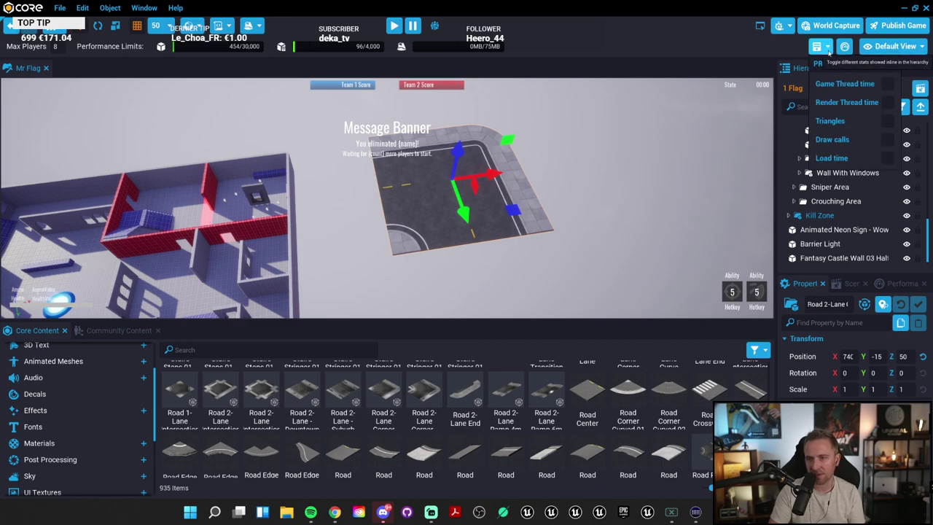
click(905, 47)
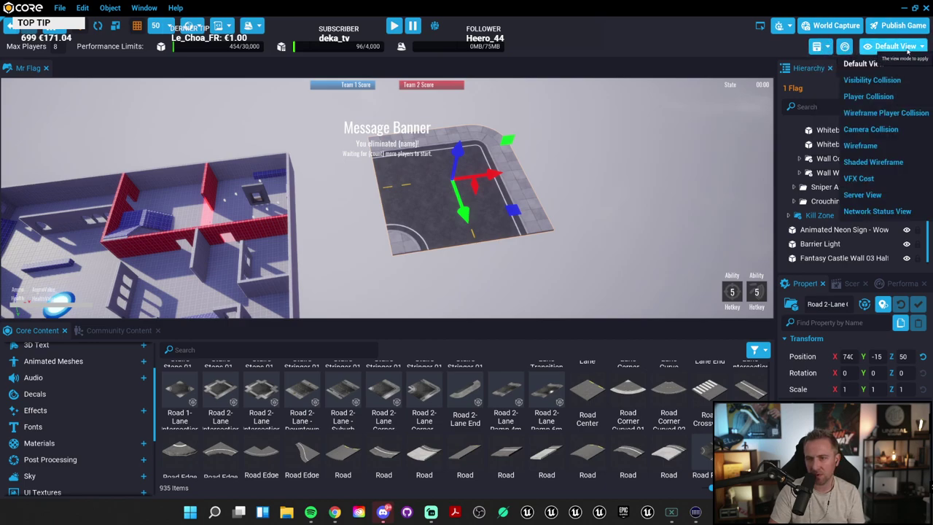
click(781, 26)
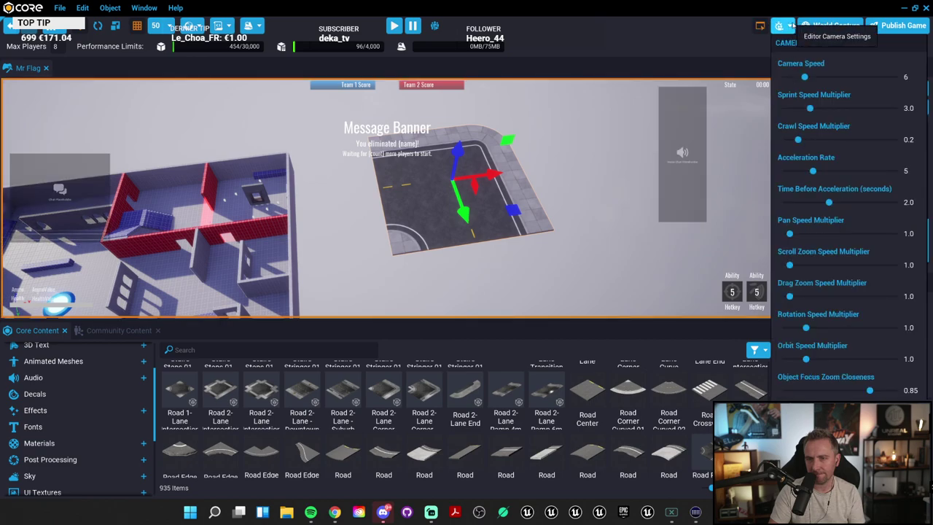
Step: Close the camera settings and zoom in on the Road 2-Lane Corner beside the building
scroll(638, 228, down, 3)
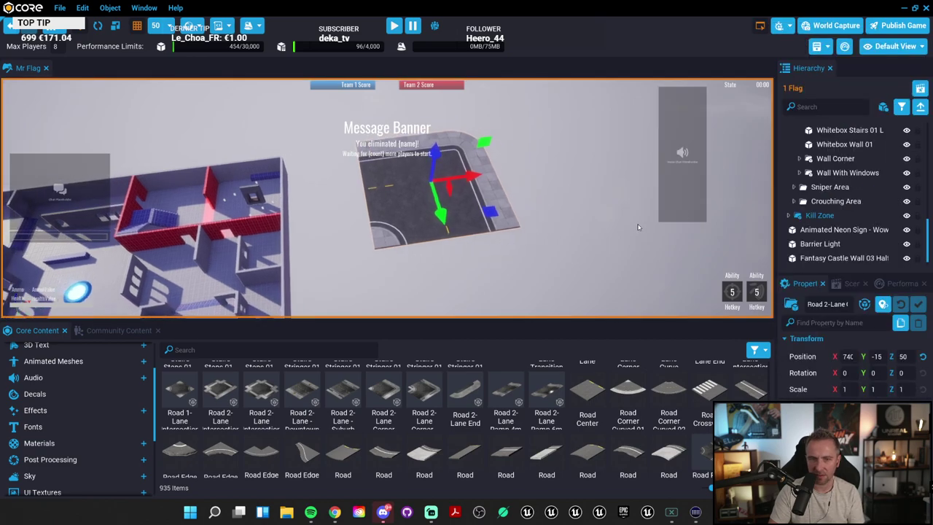
scroll(638, 228, down, 3)
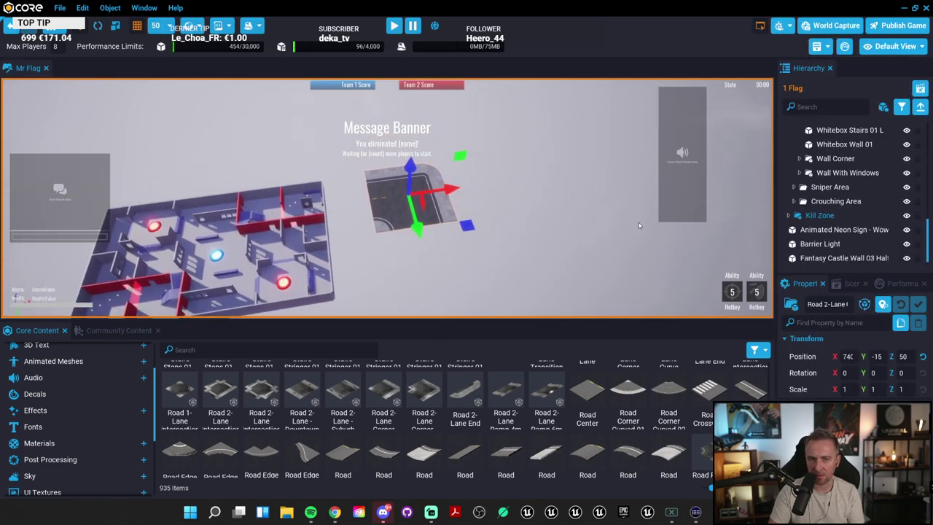
scroll(639, 222, up, 2)
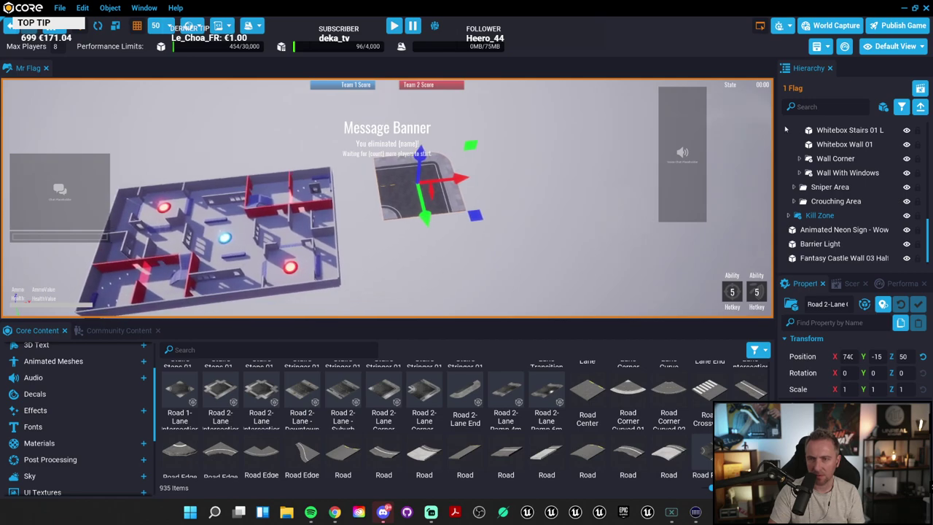
click(781, 26)
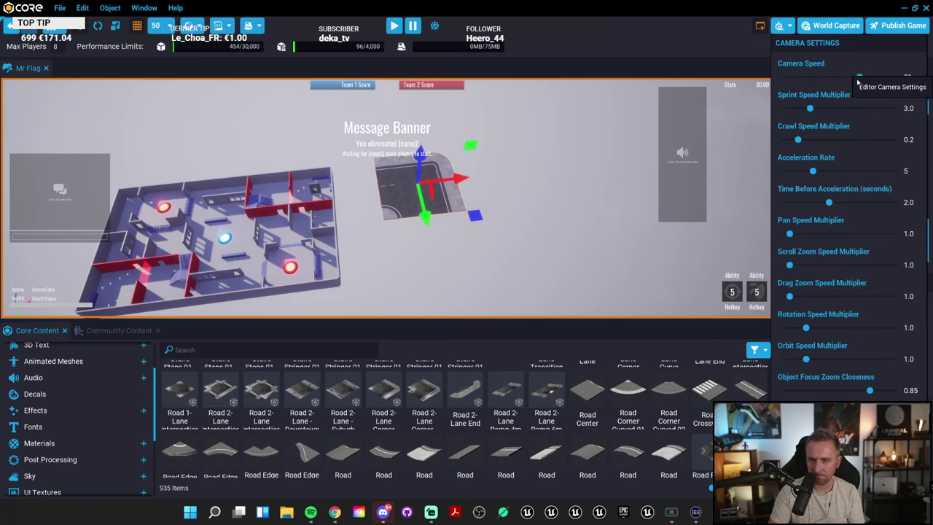
scroll(508, 165, up, 3)
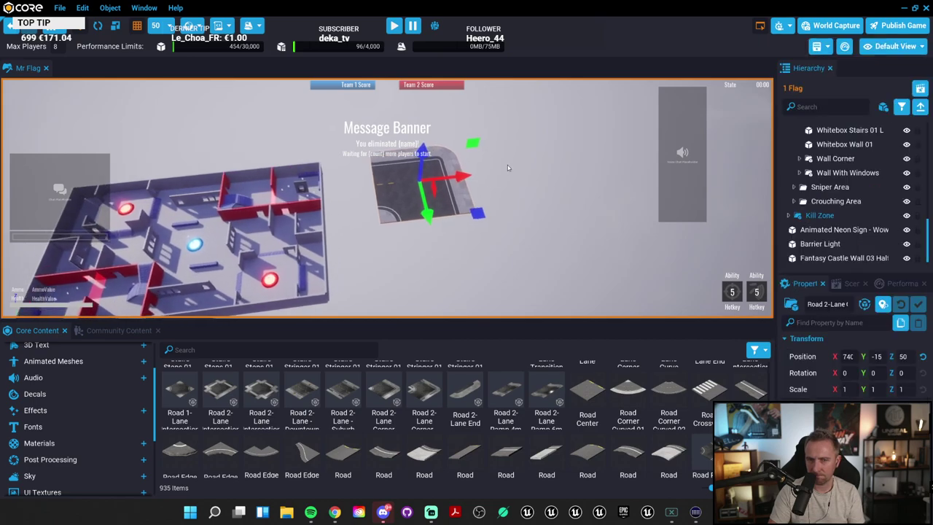
scroll(427, 164, up, 5)
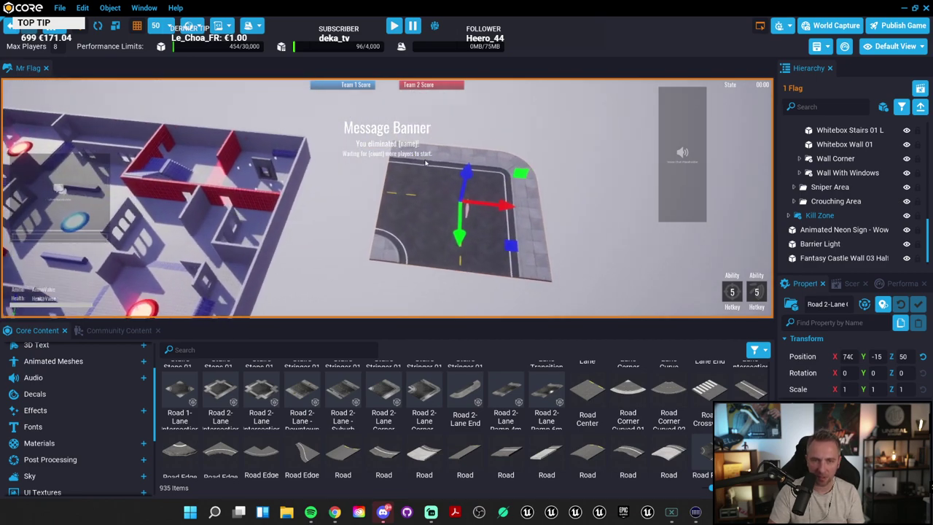
scroll(426, 163, up, 3)
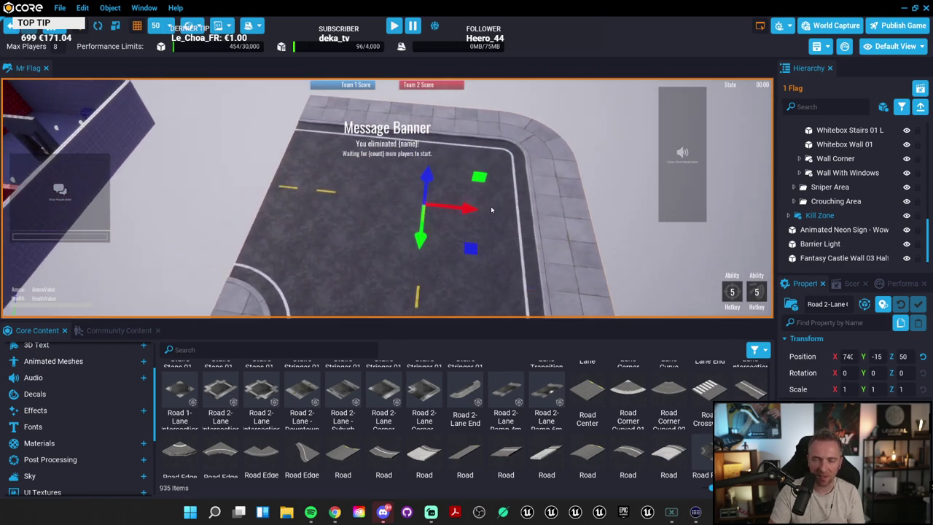
Step: Slide the first road corner further along X and place a second Road 2-Lane Corner
drag(491, 210, 554, 232)
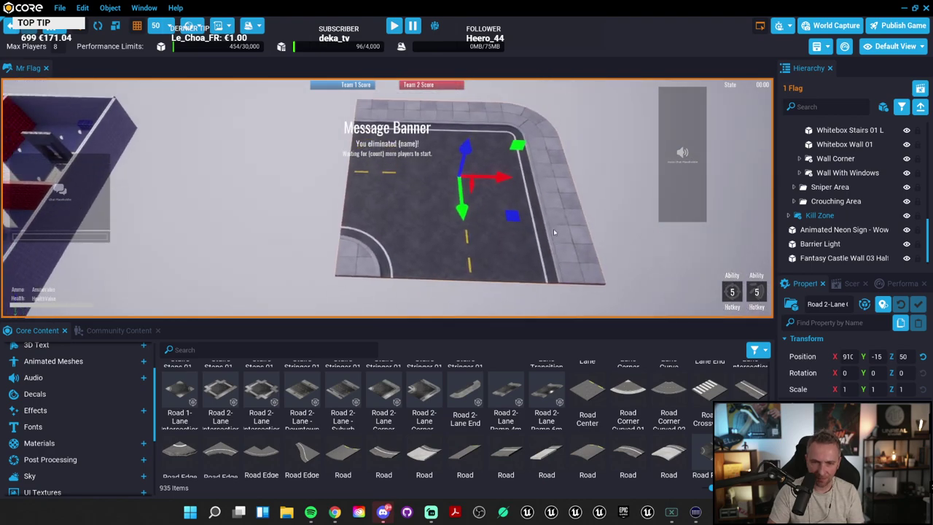
scroll(555, 231, down, 5)
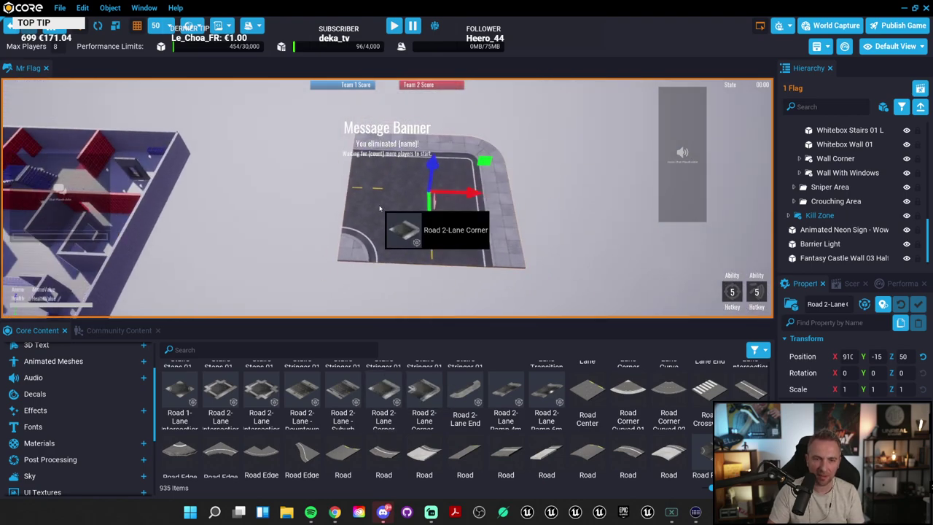
drag(379, 209, 347, 263)
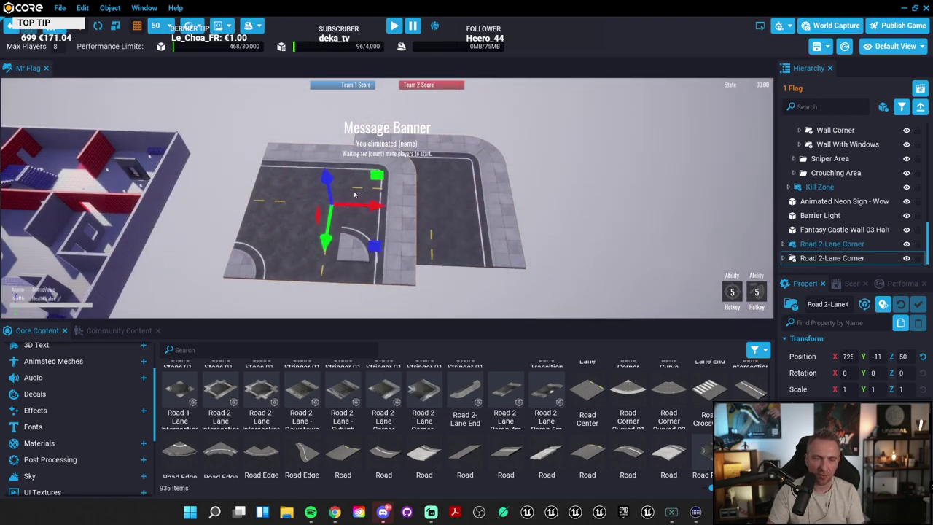
Step: Rotate the second road corner 180° on Z and butt it against the first at X 595
key(e)
drag(374, 208, 447, 178)
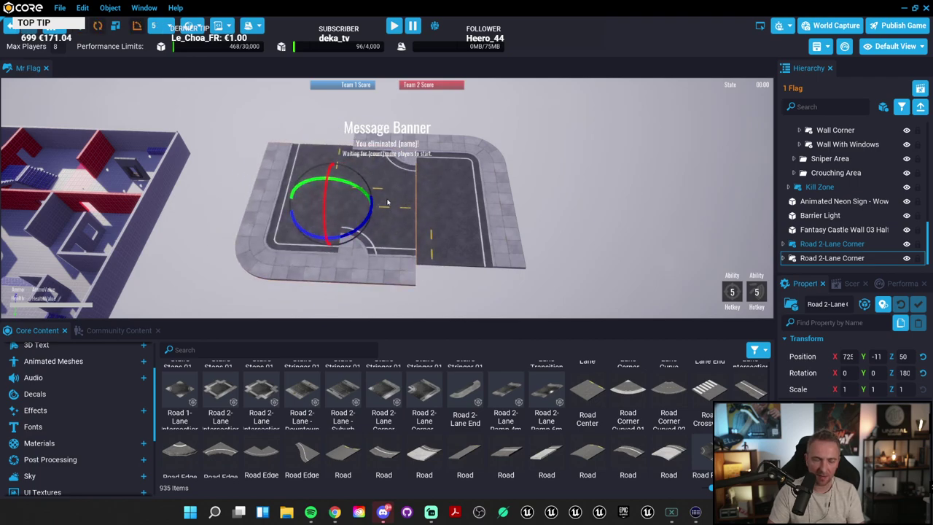
key(r)
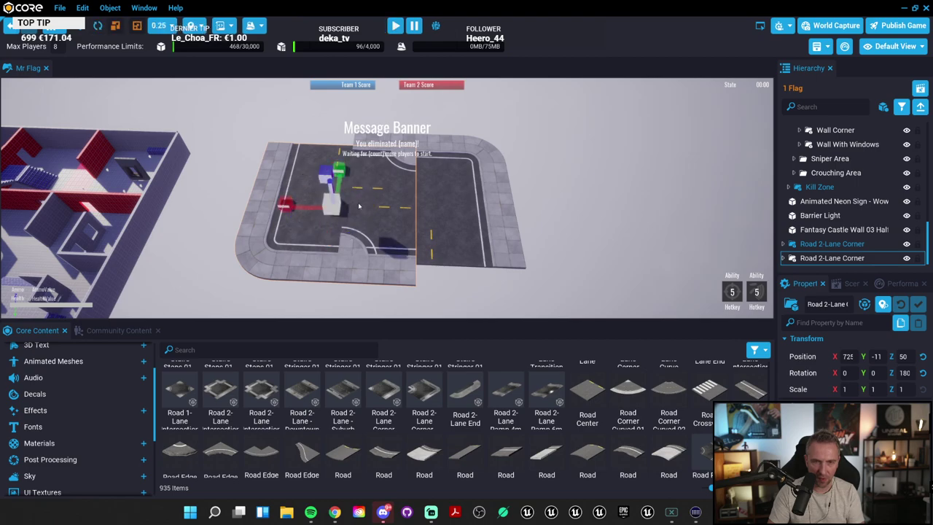
key(w)
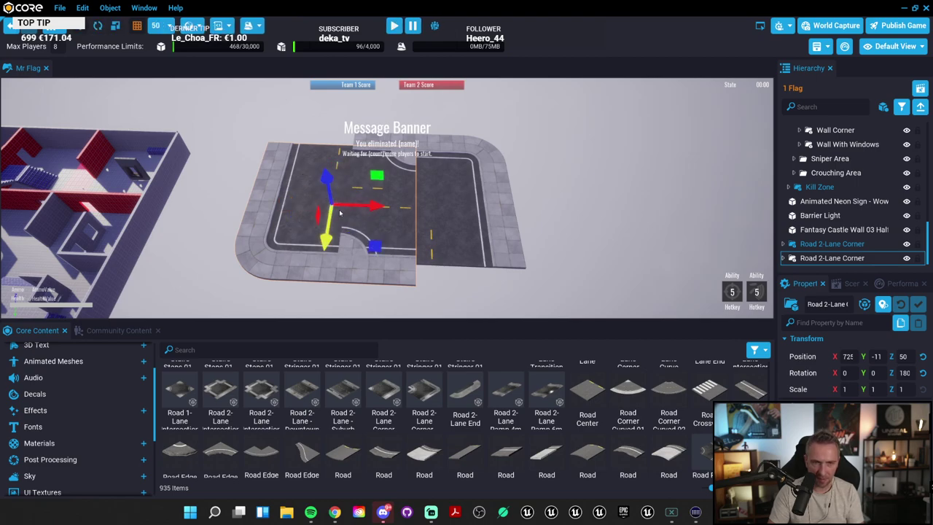
drag(329, 213, 325, 212)
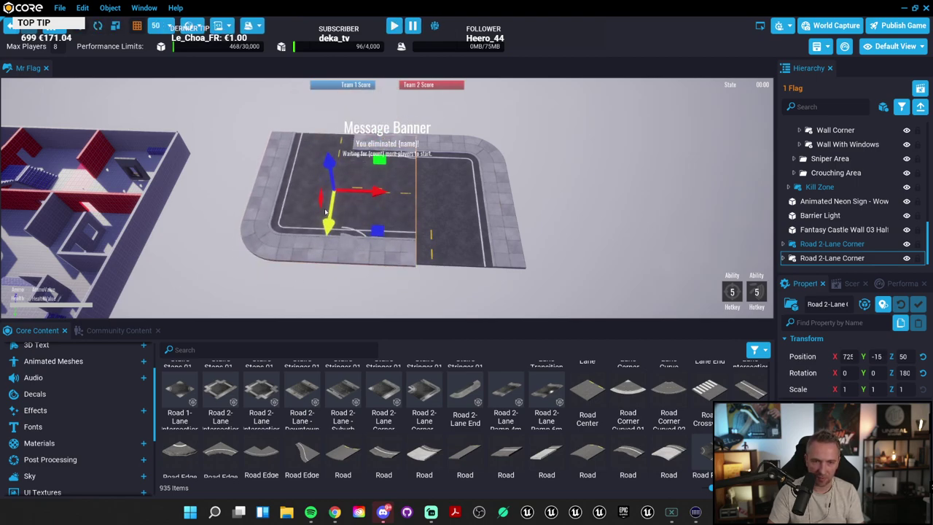
drag(377, 192, 311, 191)
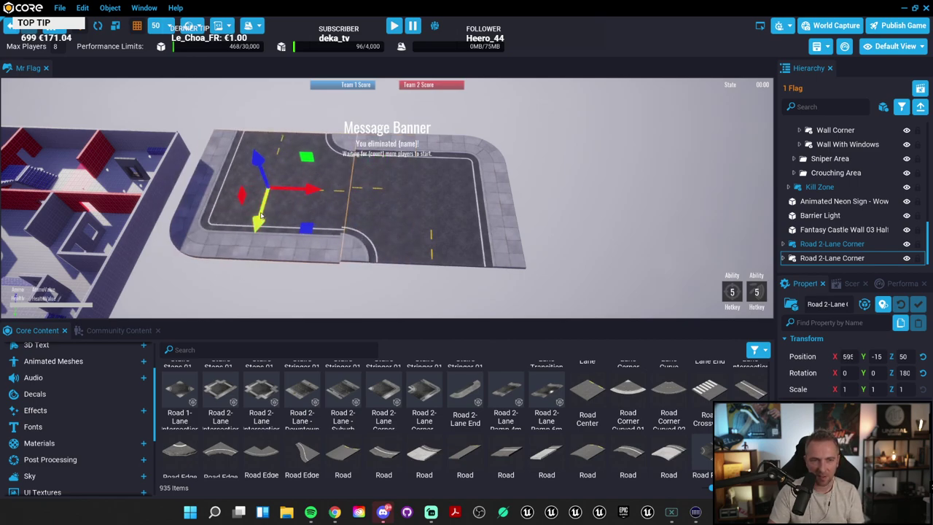
click(460, 202)
key(Escape)
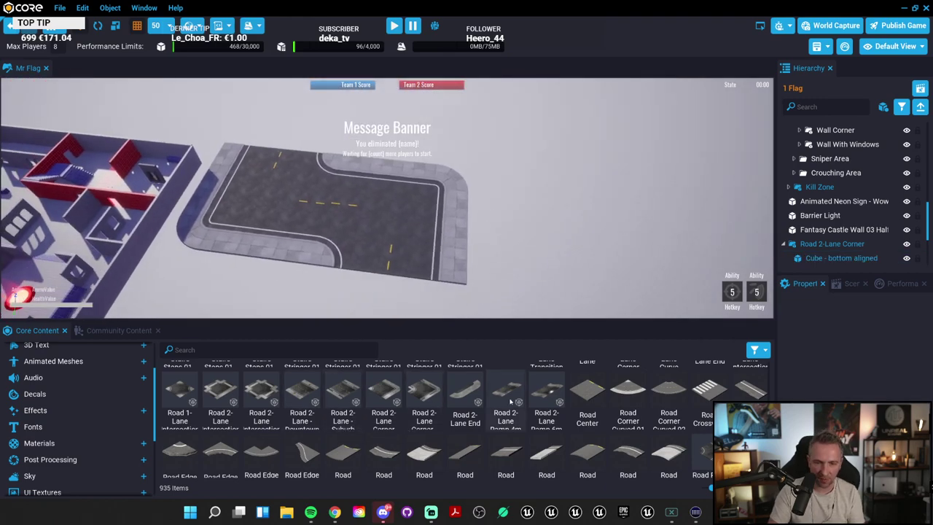
scroll(522, 399, down, 4)
scroll(523, 399, down, 5)
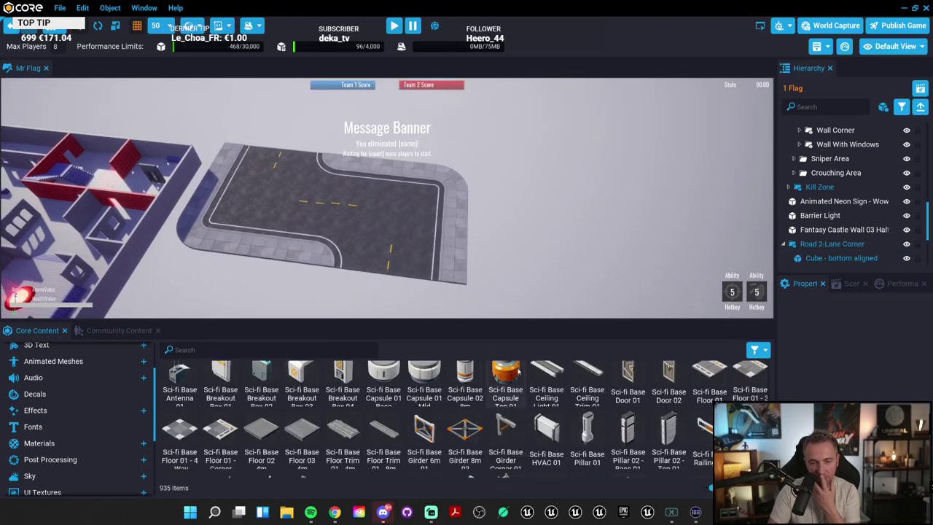
scroll(530, 399, down, 2)
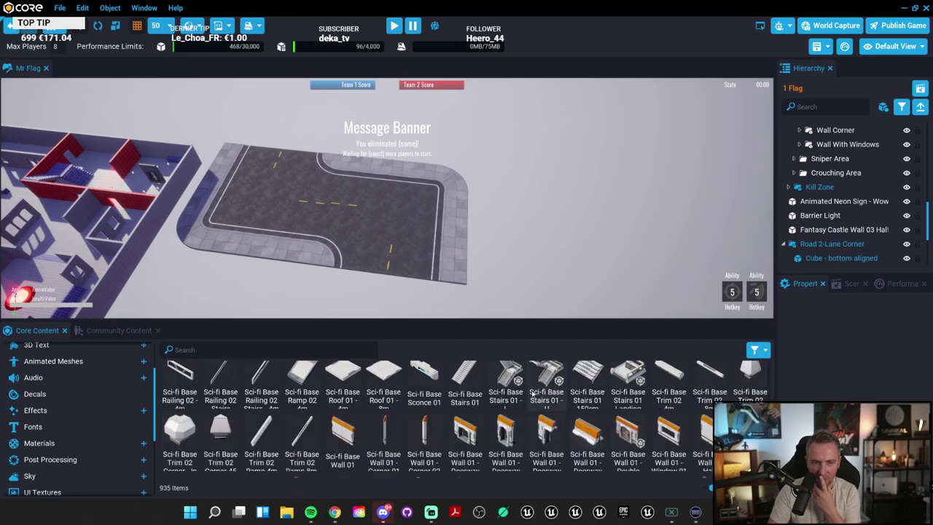
drag(558, 383, 419, 212)
scroll(438, 217, up, 5)
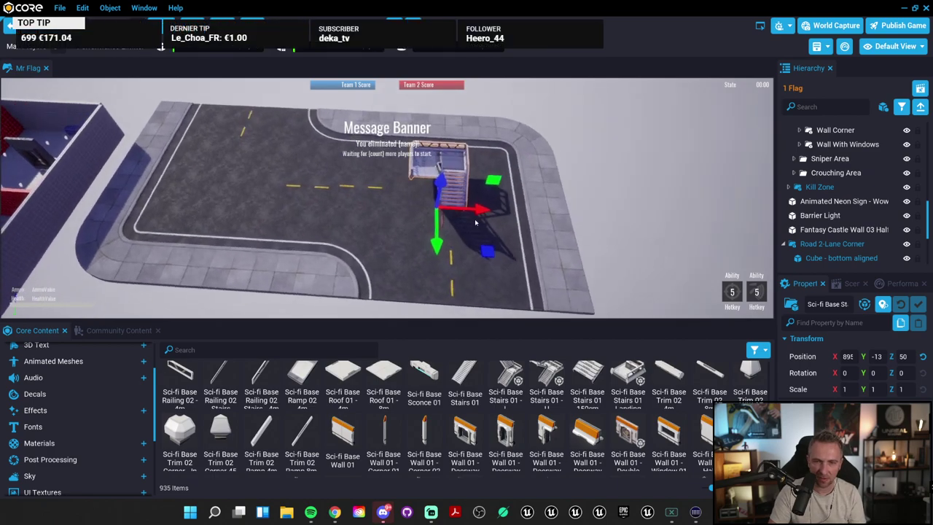
scroll(475, 223, up, 3)
right_drag(475, 222, 656, 218)
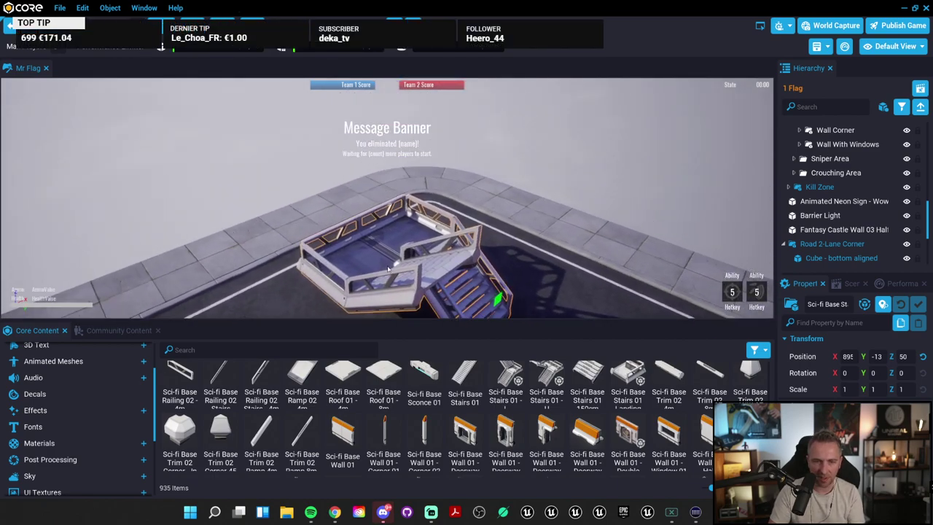
key(Delete)
scroll(544, 445, down, 6)
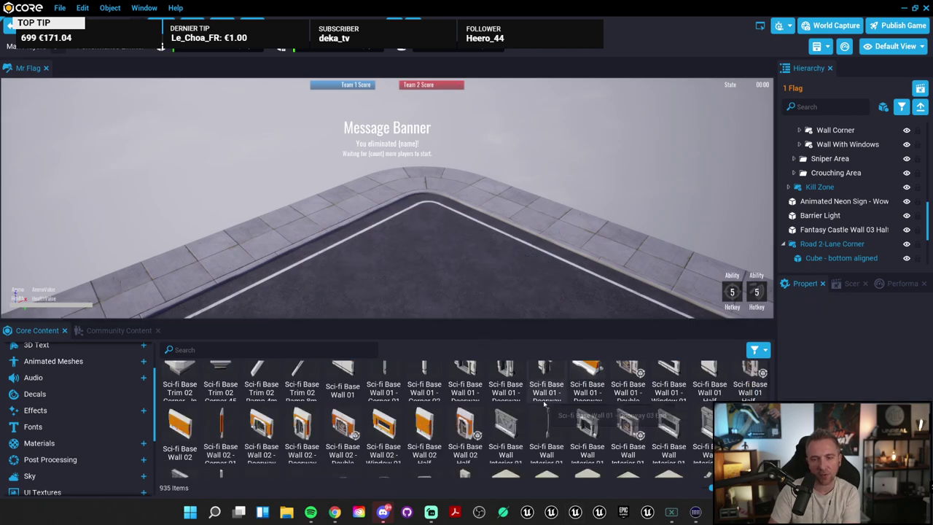
scroll(563, 476, down, 8)
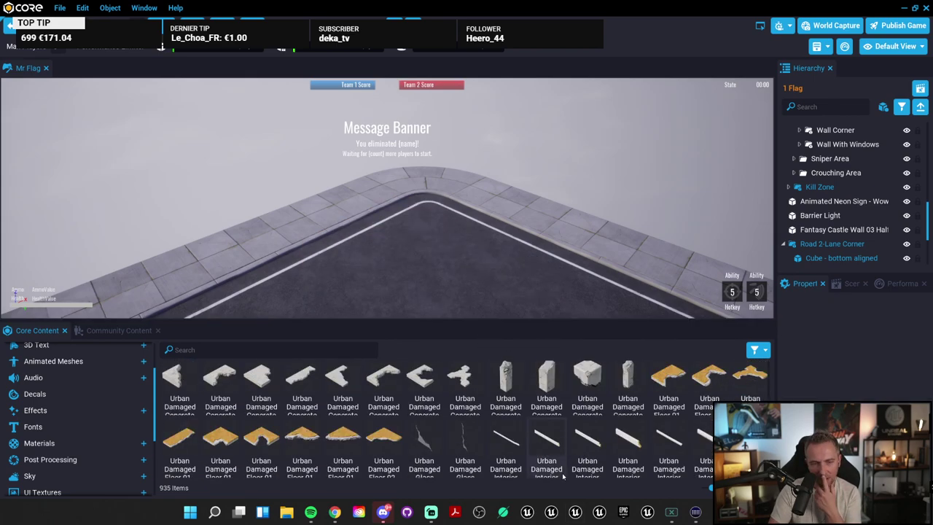
scroll(559, 471, down, 6)
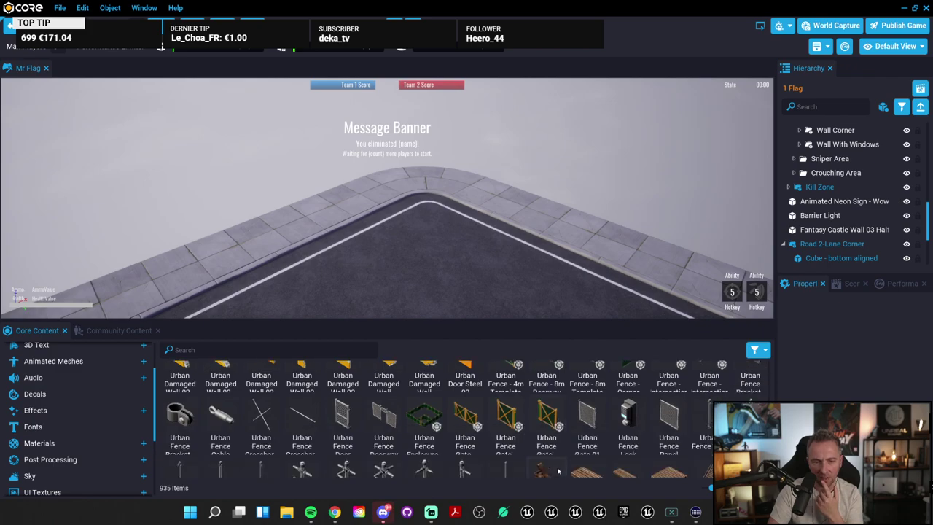
scroll(559, 471, down, 2)
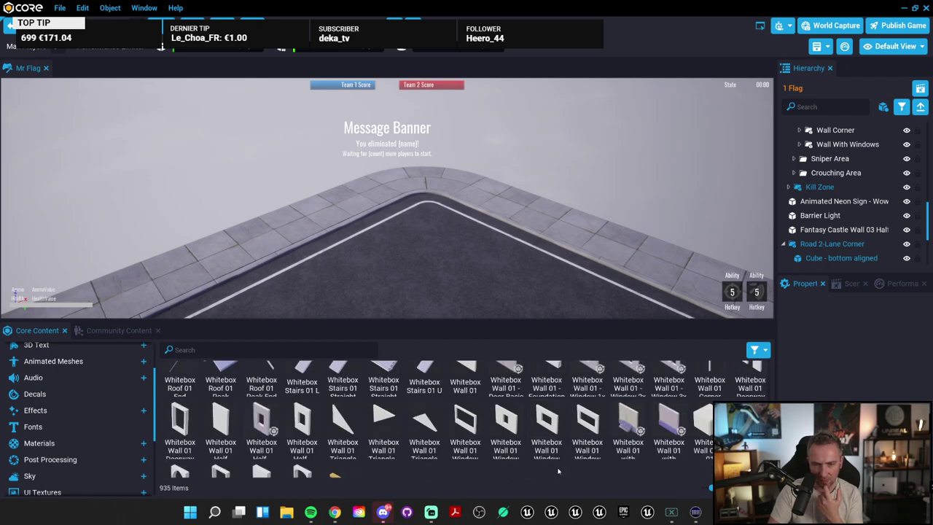
scroll(559, 472, up, 3)
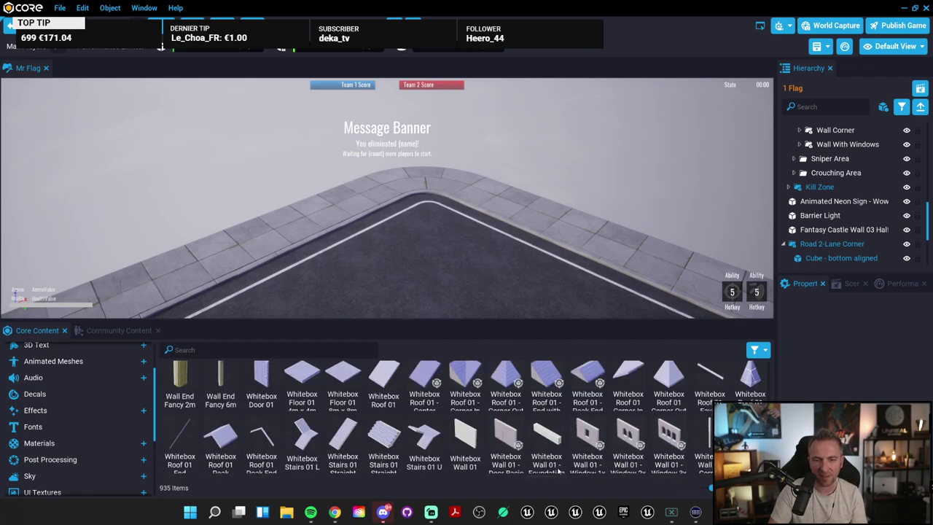
drag(669, 442, 452, 181)
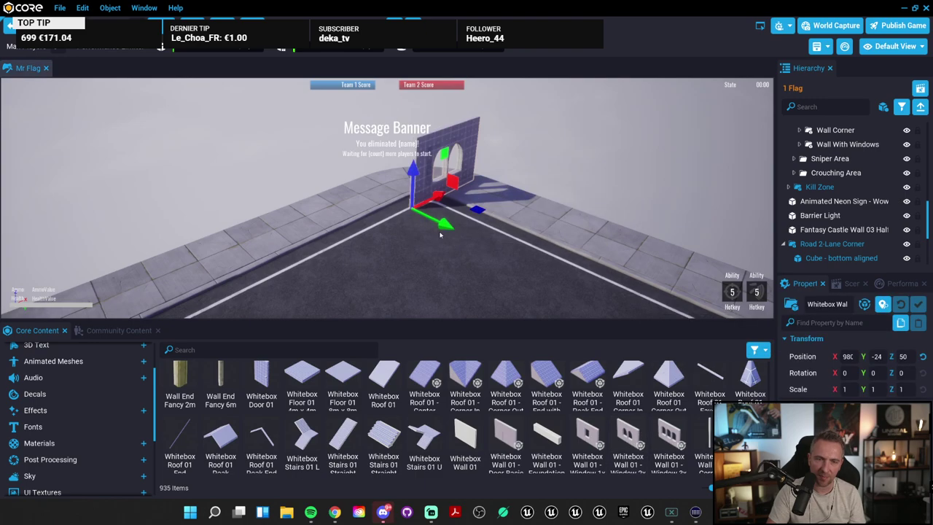
key(f)
scroll(362, 243, up, 3)
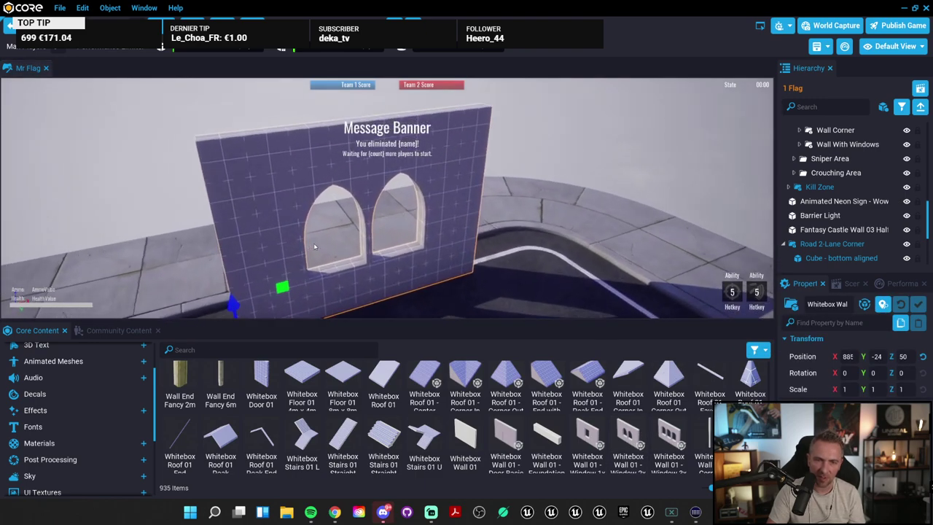
scroll(335, 248, down, 3)
key(Delete)
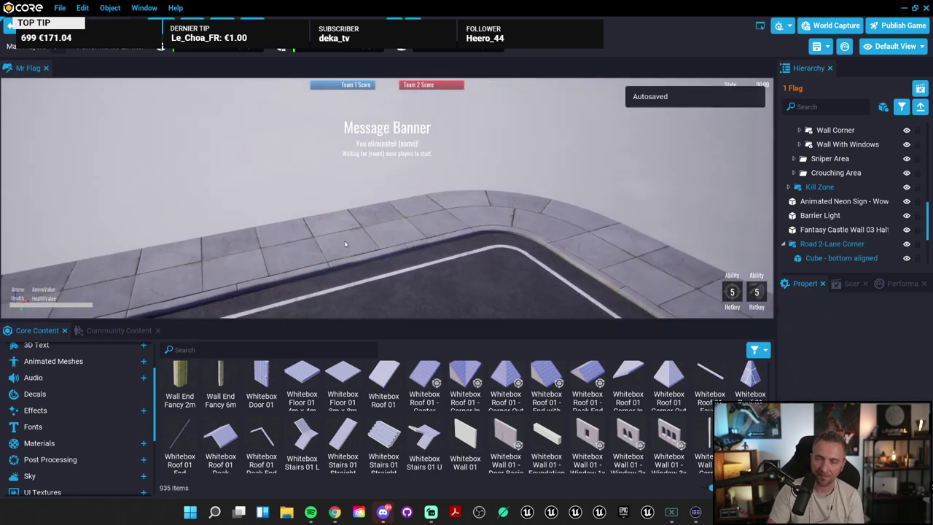
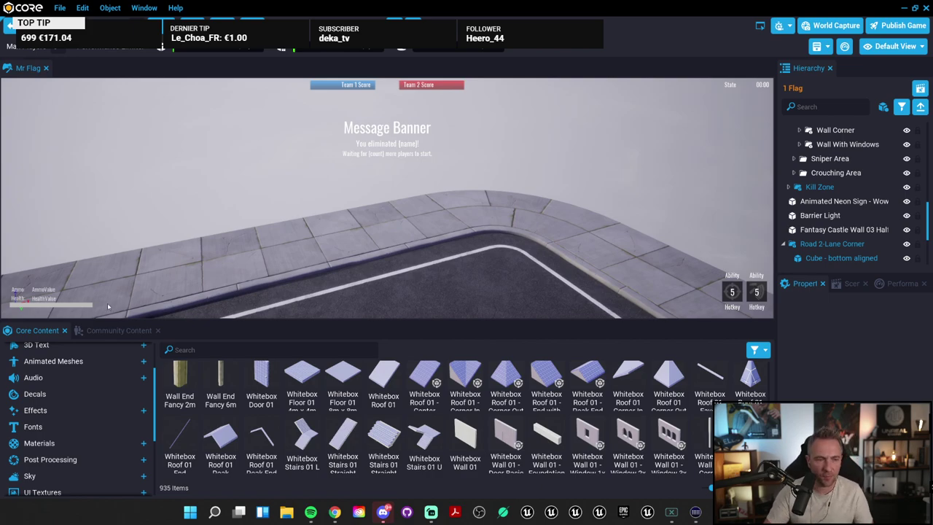
Step: Drop the 3D Text 'Text 04: G' letter onto the road and focus the view on it
scroll(133, 407, up, 3)
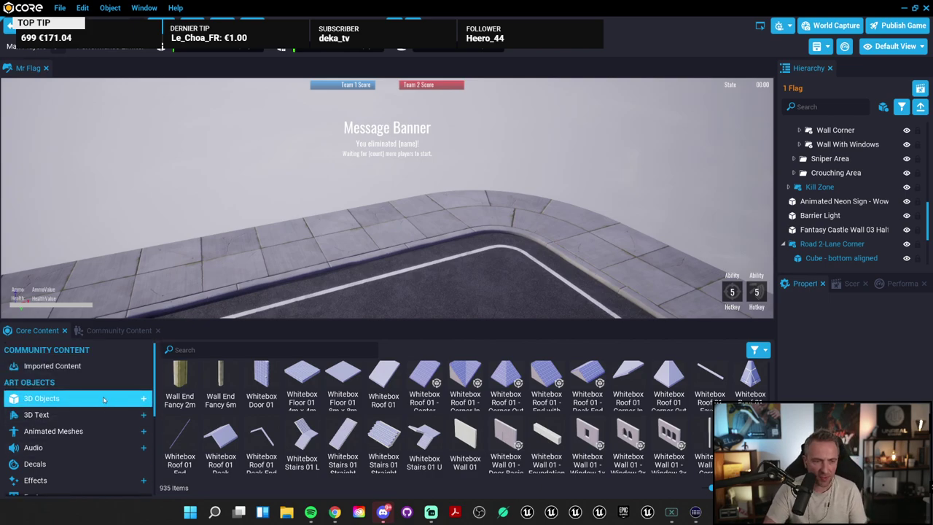
click(97, 413)
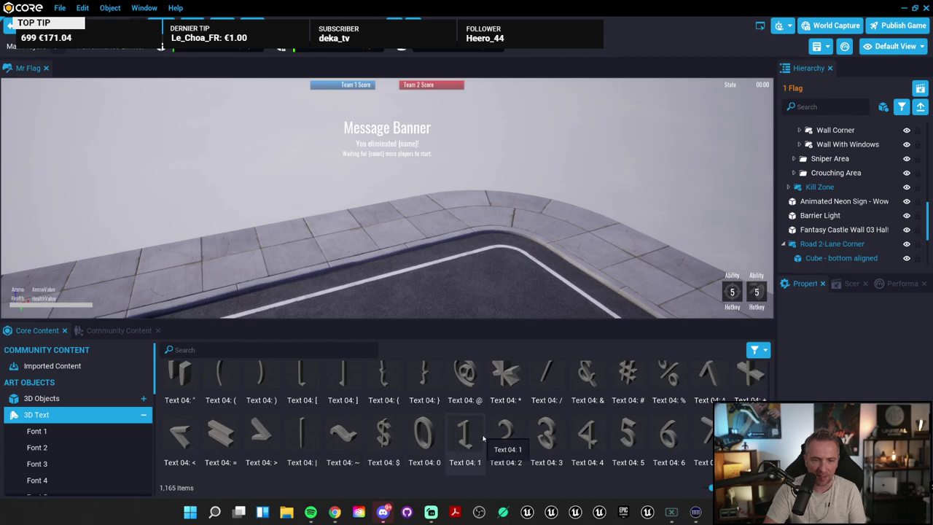
scroll(548, 438, down, 2)
scroll(549, 439, up, 1)
drag(465, 449, 438, 161)
key(f)
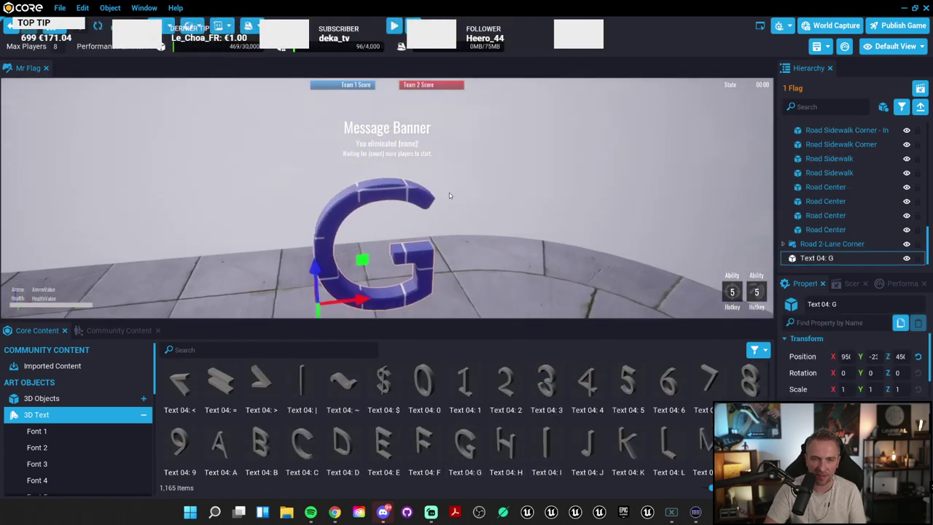
click(144, 415)
scroll(117, 419, down, 1)
Step: Place a first Humanoid 2 character on the road, then add a Mecha Rig and delete it
click(67, 414)
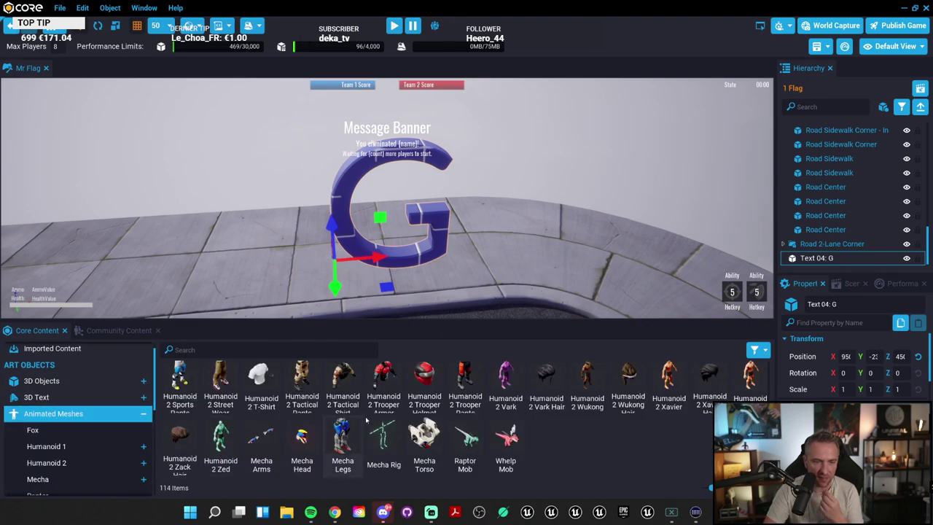
right_drag(504, 284, 180, 365)
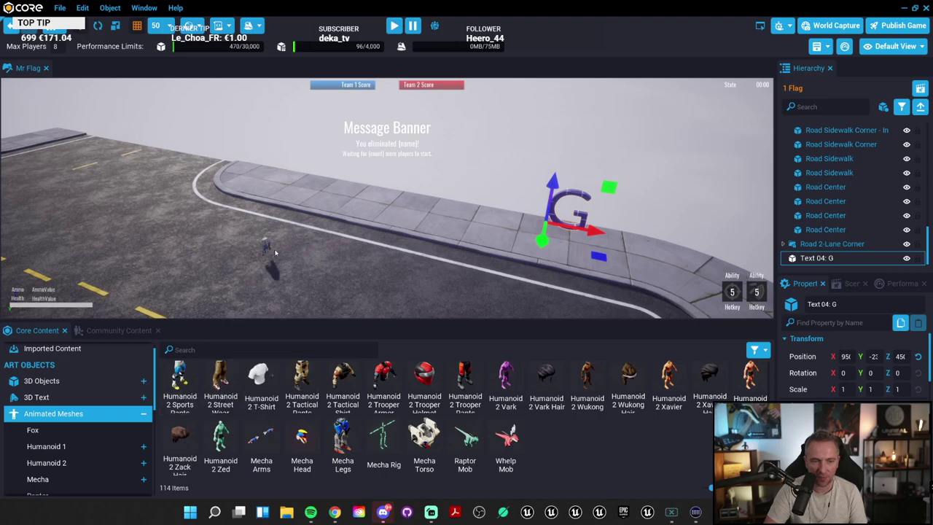
drag(275, 252, 275, 252)
key(f)
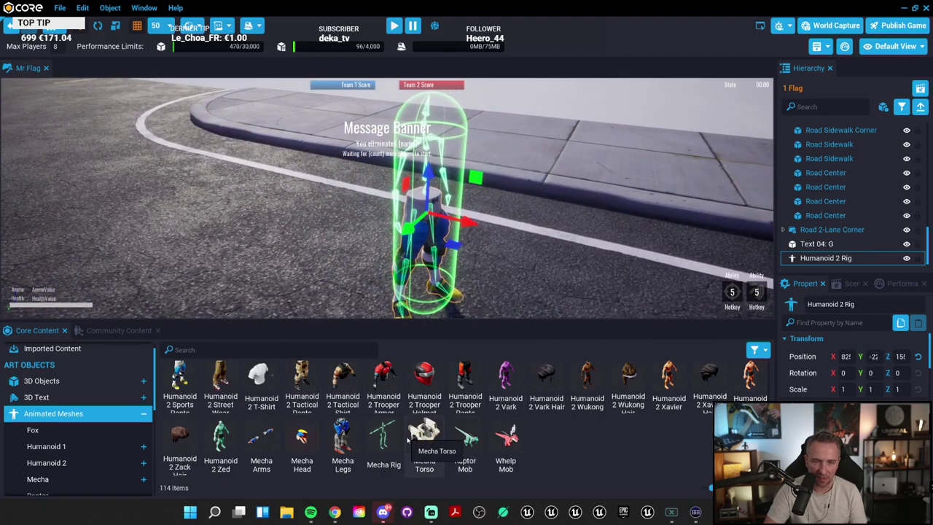
drag(389, 440, 592, 247)
key(f)
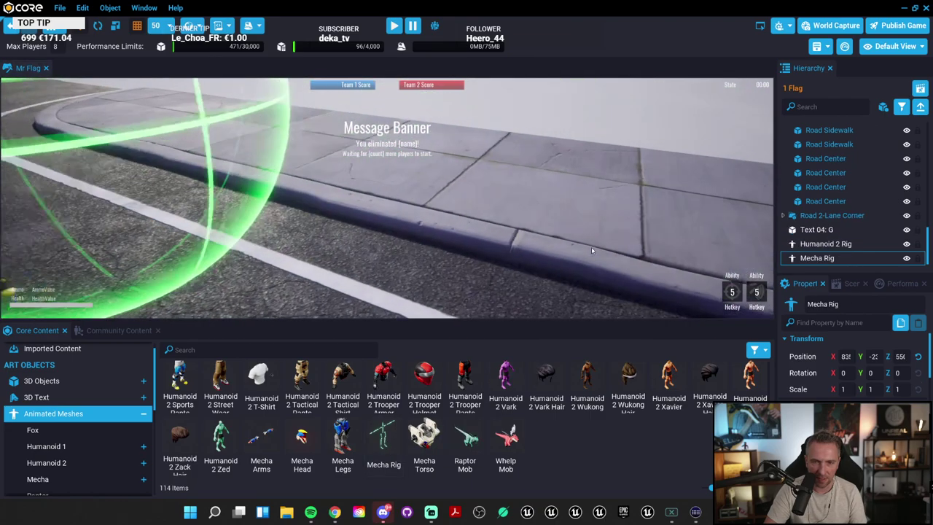
key(Delete)
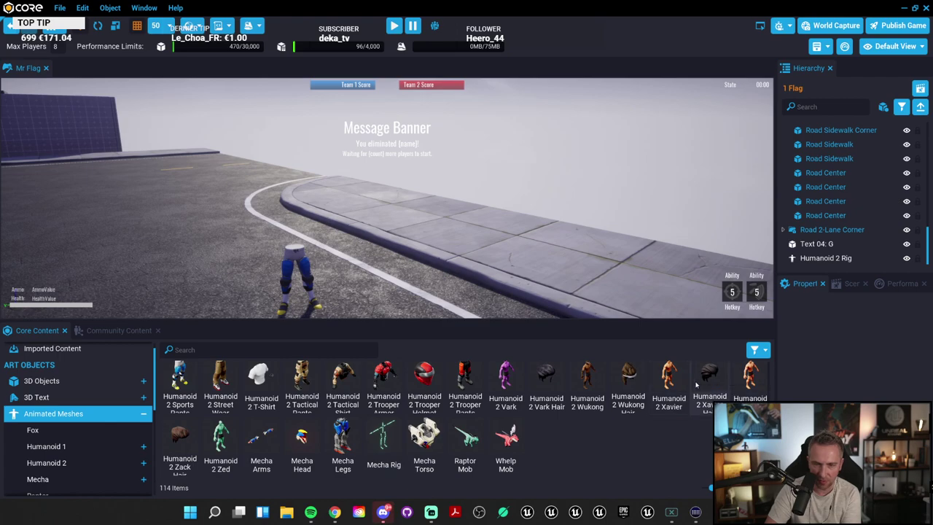
Step: Add three more Humanoid 2 characters, including Xavier and Tactical Pants, by the sidewalk and road
drag(675, 377, 435, 295)
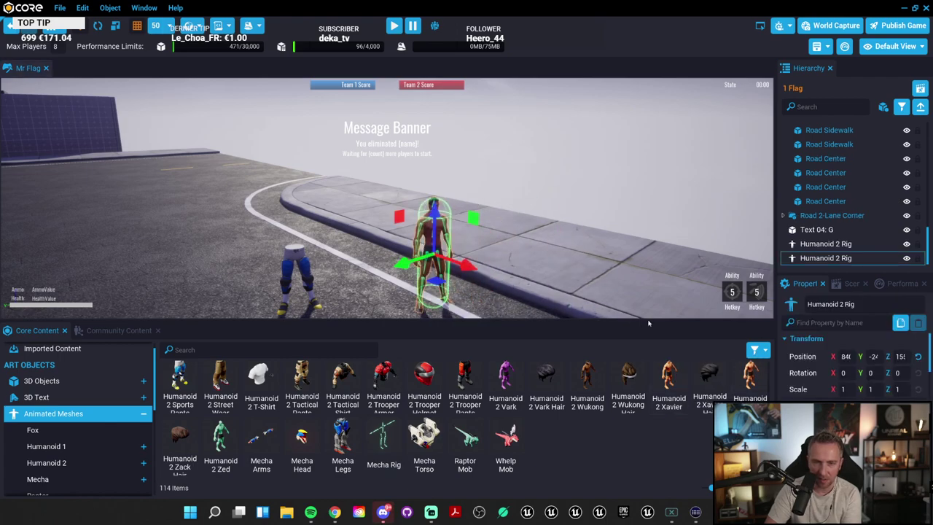
drag(744, 373, 496, 263)
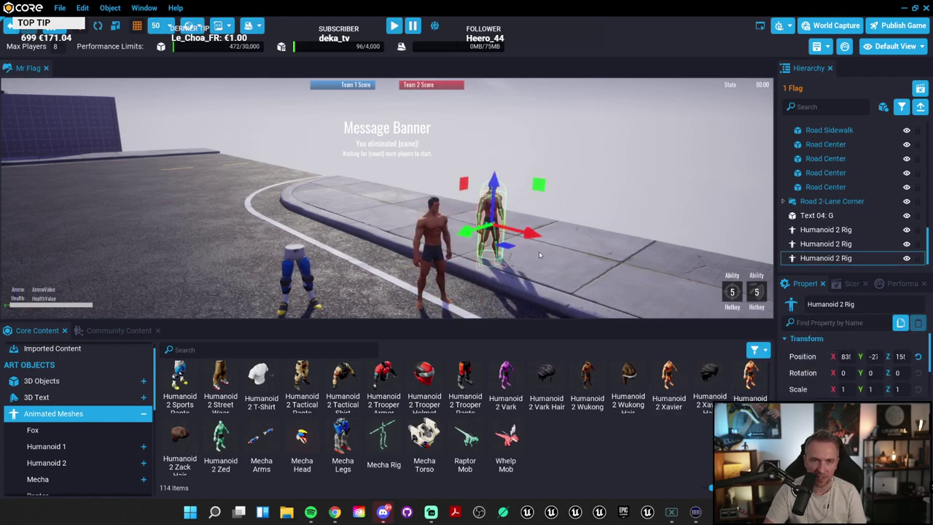
right_drag(538, 251, 434, 245)
scroll(555, 216, down, 3)
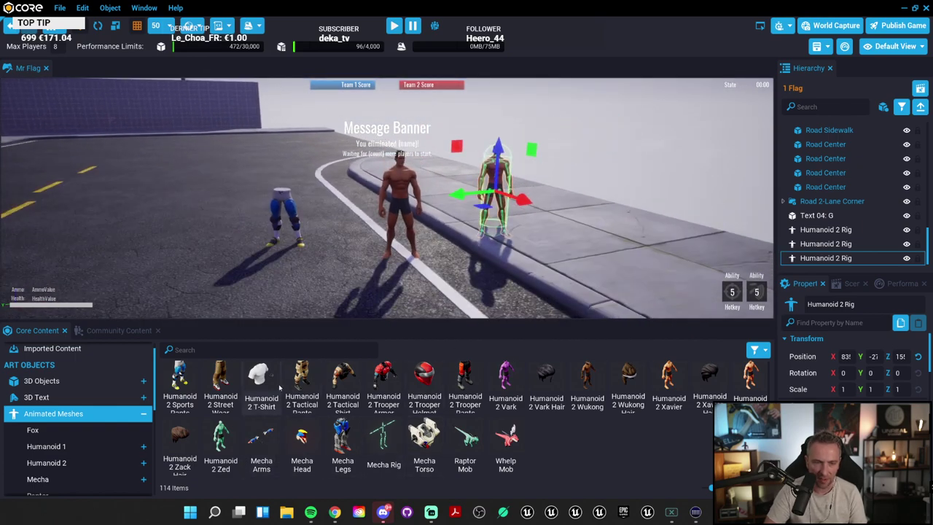
drag(302, 377, 226, 285)
scroll(226, 284, up, 3)
right_drag(226, 284, 381, 255)
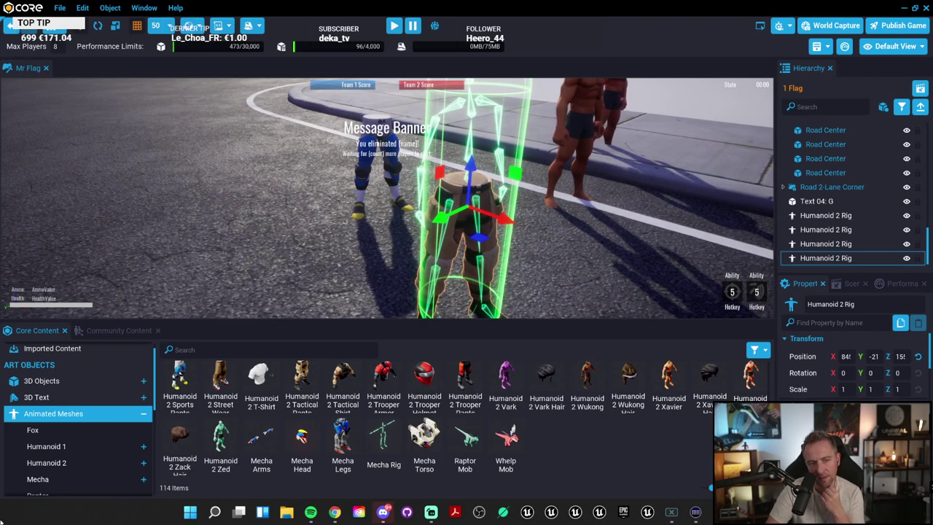
scroll(78, 421, down, 2)
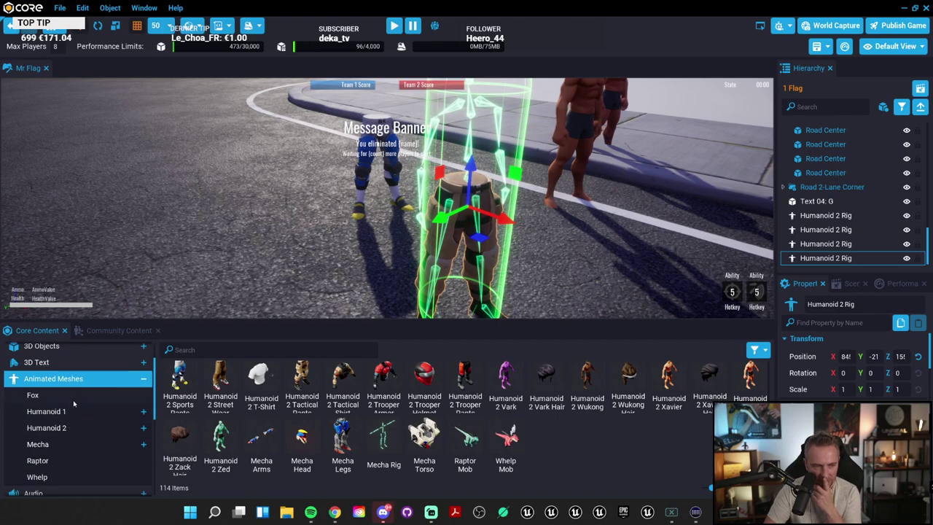
Step: Add a Fox Mob on the road and two Humanoid 1 characters, including Aparna
click(74, 403)
drag(215, 374, 212, 295)
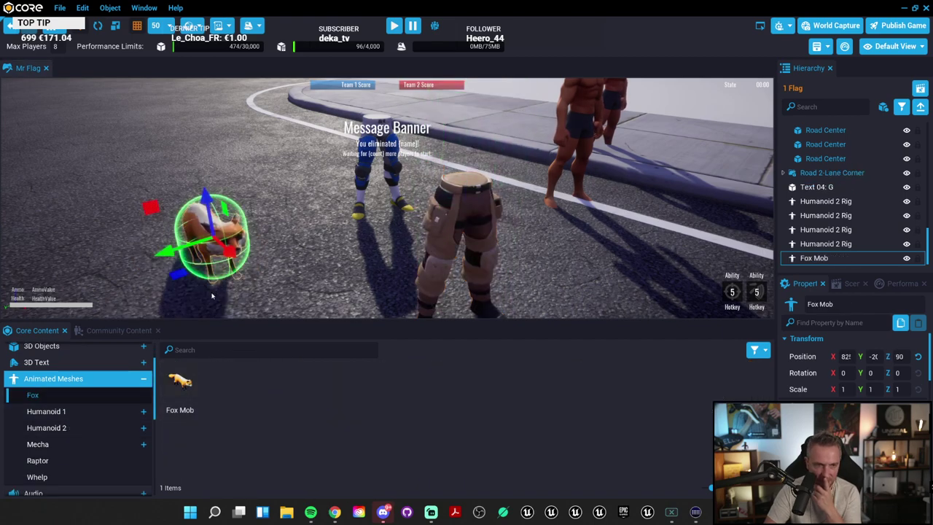
click(74, 412)
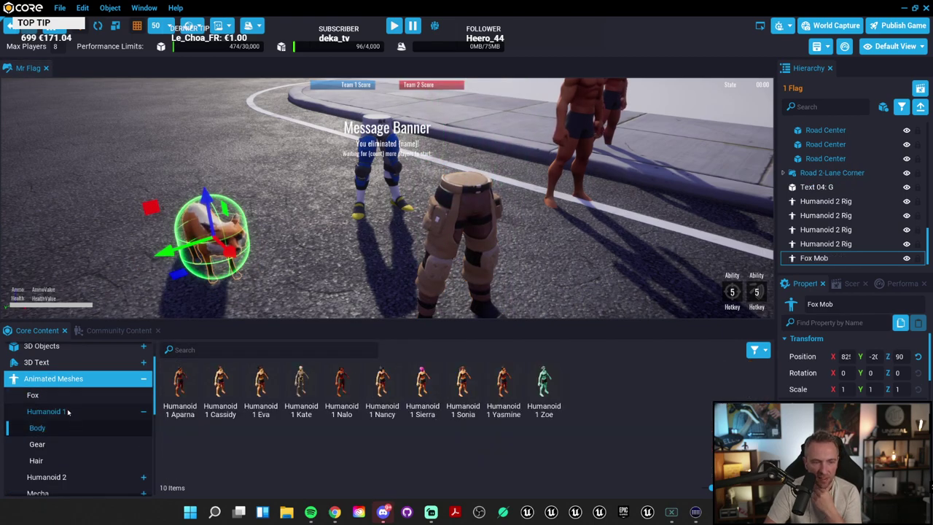
click(67, 413)
click(65, 429)
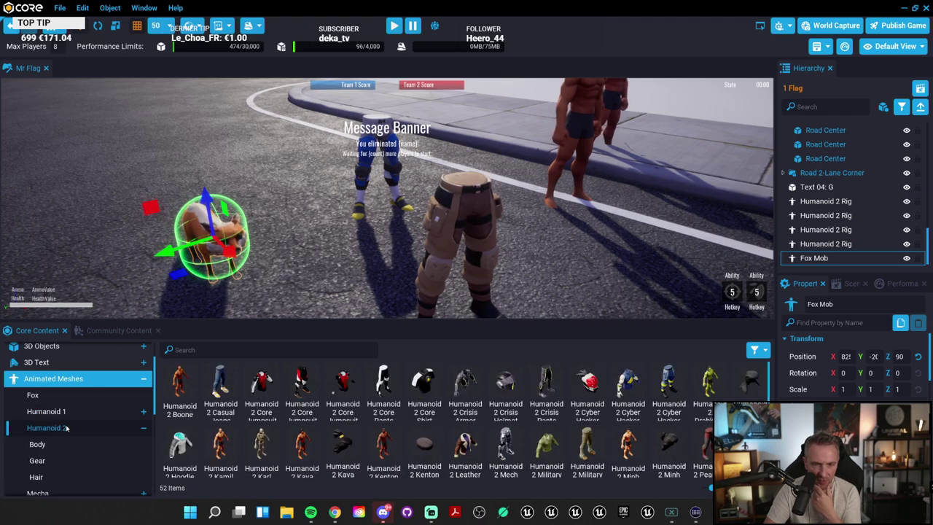
click(65, 412)
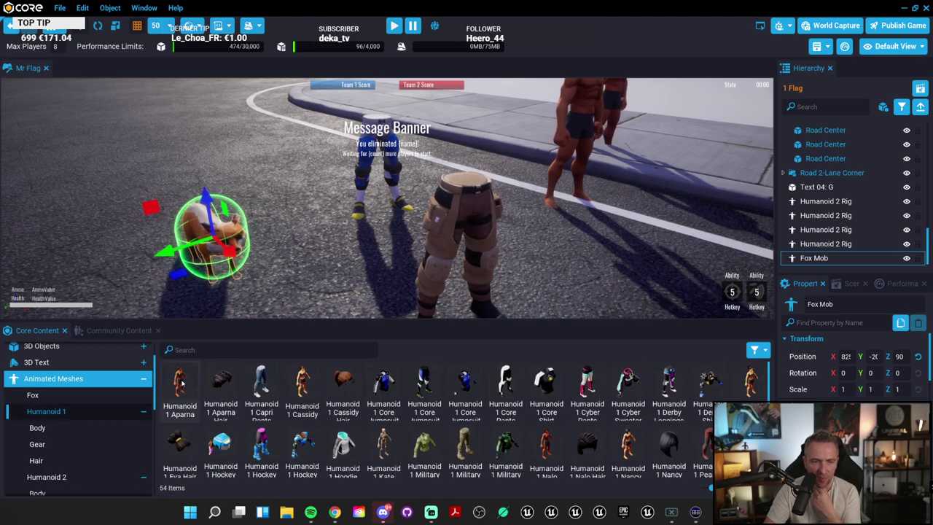
drag(183, 384, 186, 183)
drag(301, 385, 255, 188)
right_drag(254, 187, 248, 195)
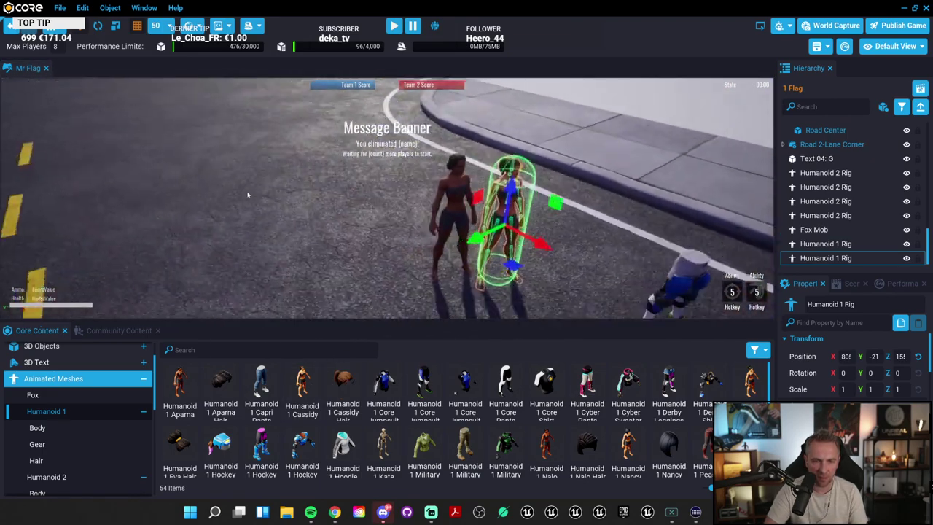
Step: Add a third Humanoid 1 character further left and a Humanoid 2 character on the road
scroll(248, 195, up, 5)
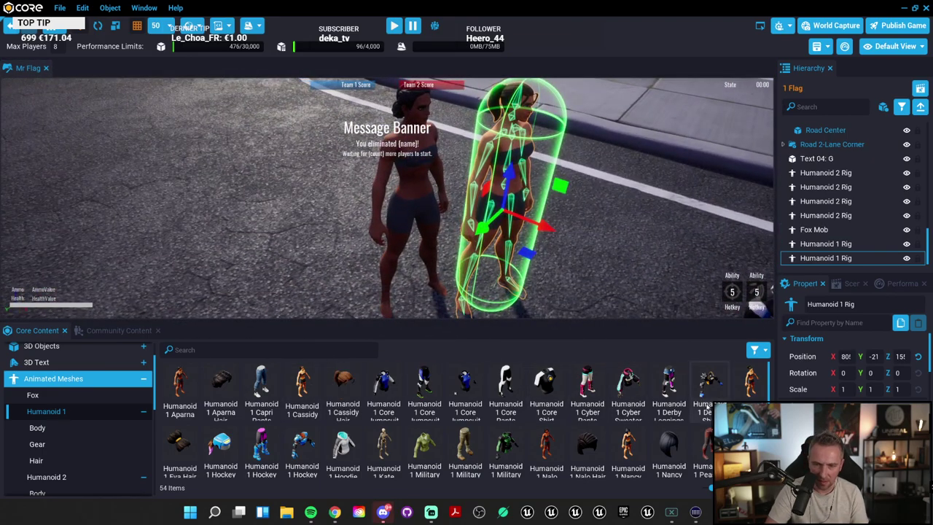
scroll(700, 405, down, 1)
scroll(693, 405, down, 1)
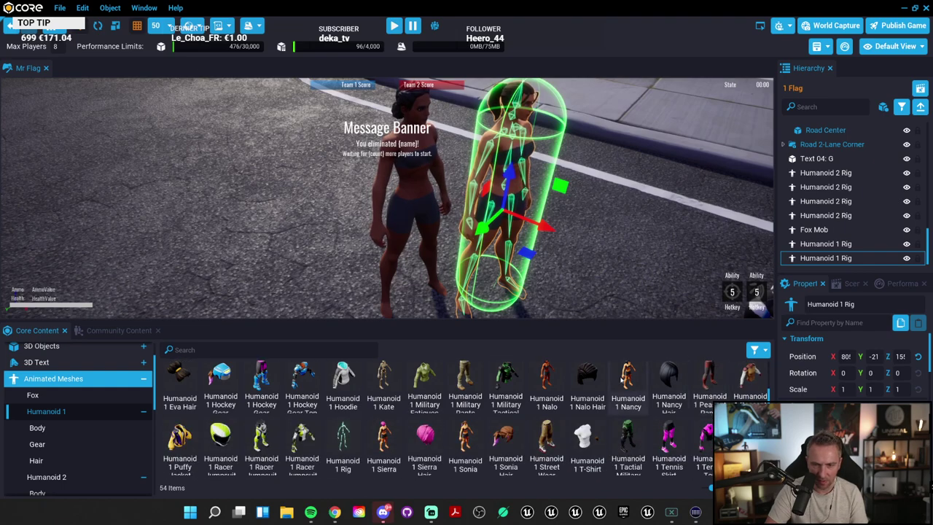
drag(343, 445, 211, 219)
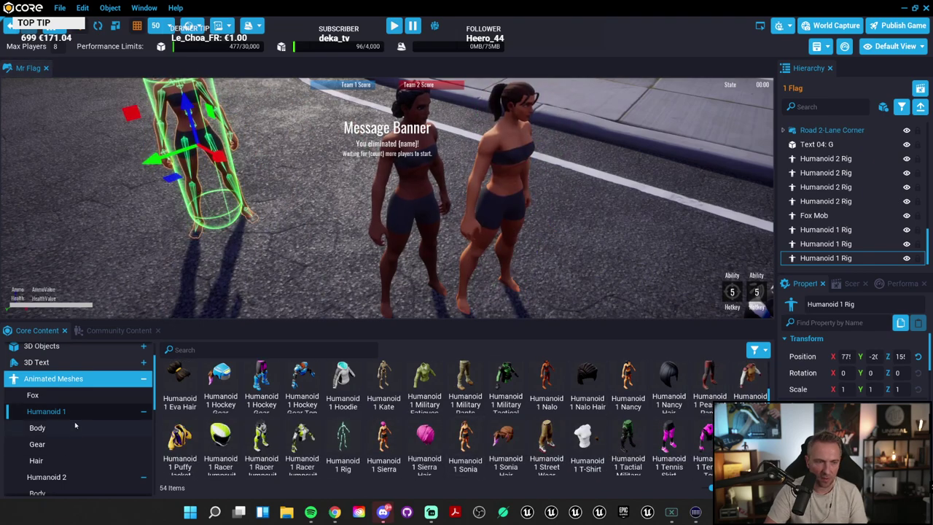
click(93, 431)
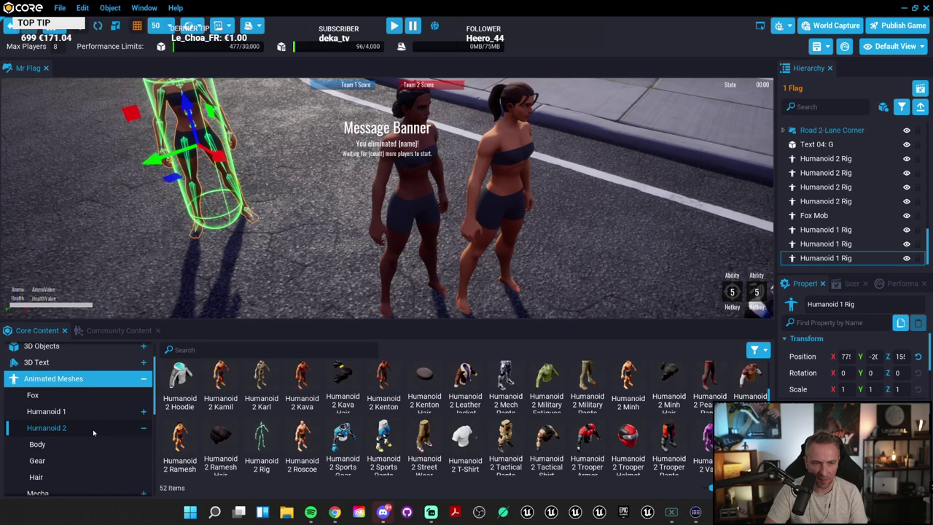
drag(285, 378, 65, 205)
right_drag(66, 204, 83, 461)
Step: Collapse and re-expand the Animated Meshes and Humanoid 2 categories in the content library
click(81, 381)
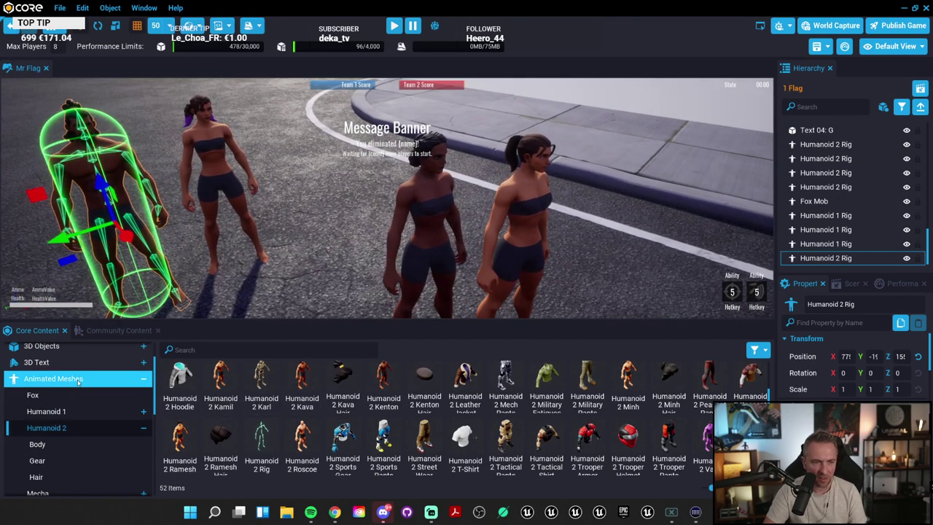
double_click(80, 381)
double_click(81, 380)
scroll(80, 429, down, 2)
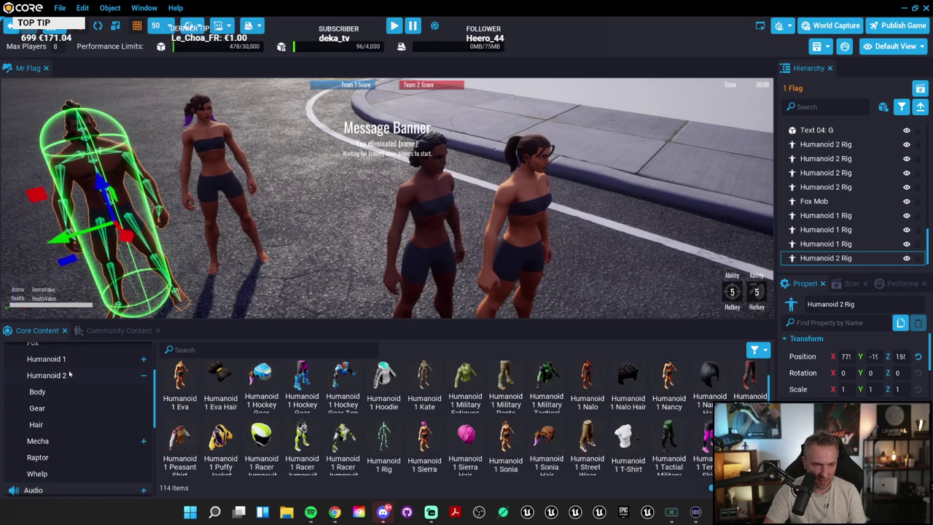
click(70, 375)
double_click(73, 376)
Step: Add a Mecha Rig from the Mecha assets and focus on it
double_click(64, 393)
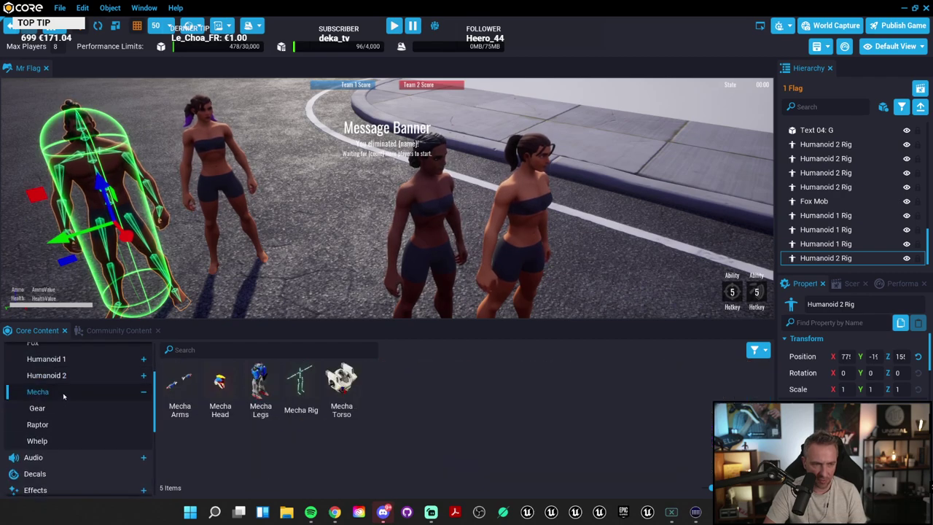
drag(300, 383, 510, 175)
key(f)
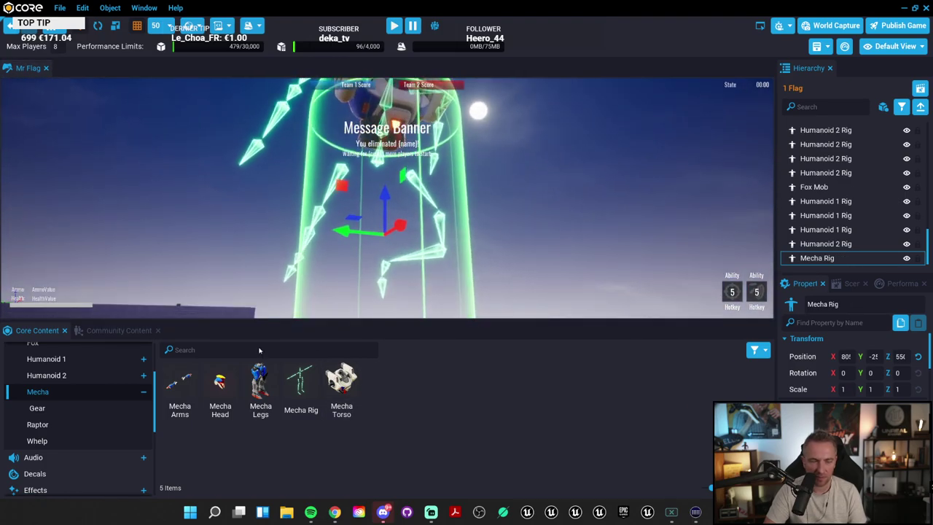
Step: Place a Raptor Mob on the road and focus the view on it
click(44, 425)
click(62, 392)
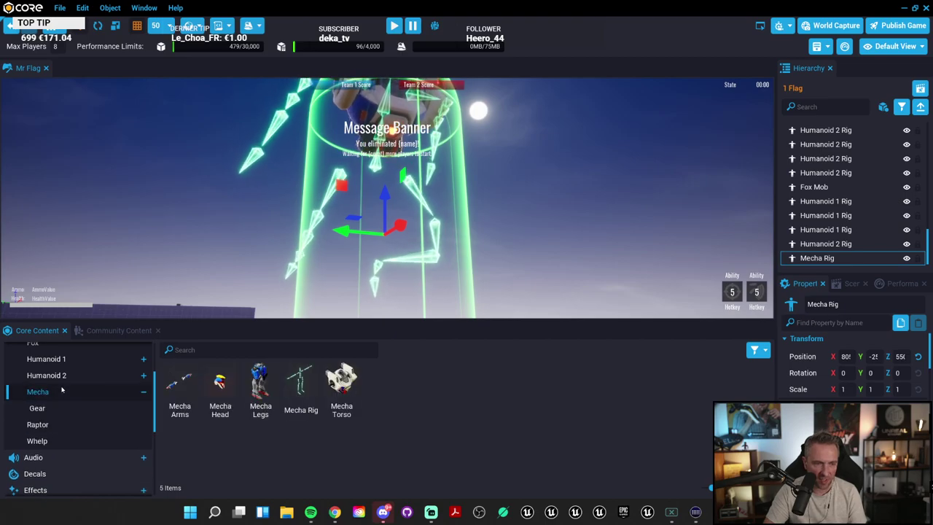
click(54, 425)
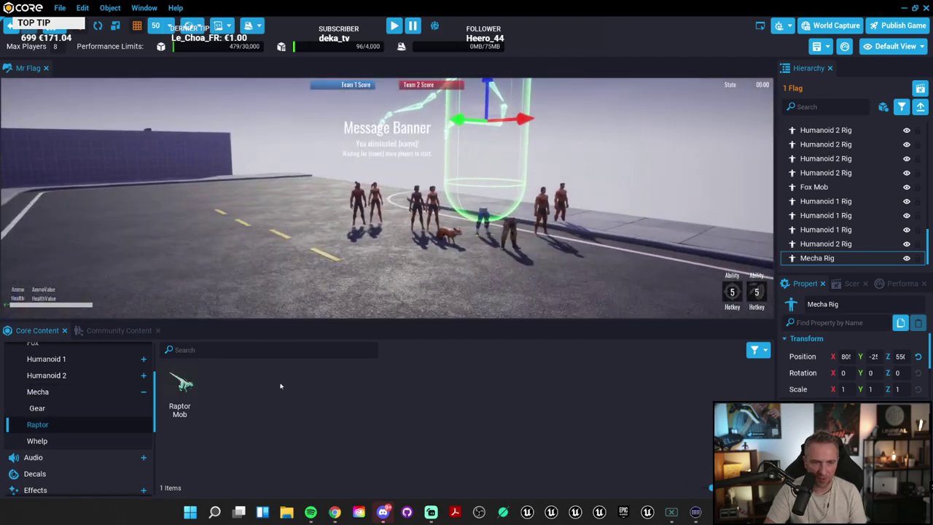
drag(180, 386, 223, 266)
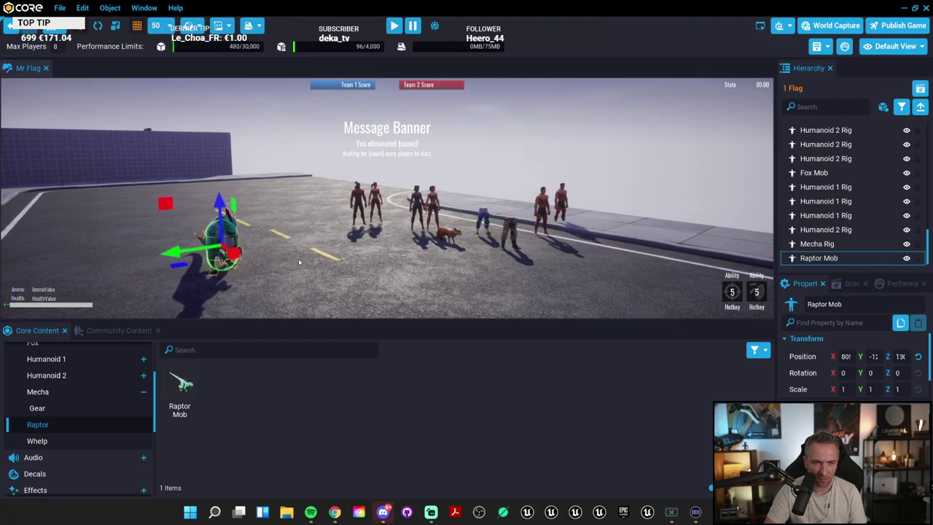
key(f)
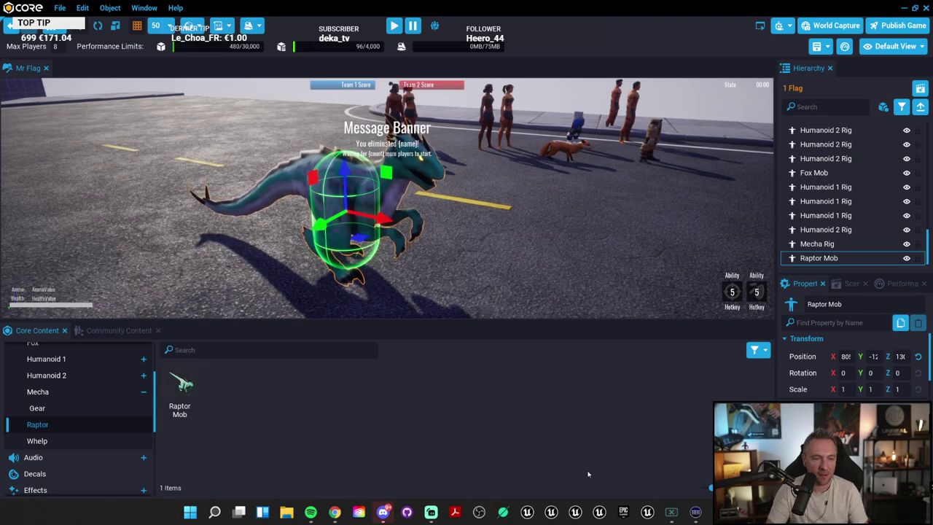
Step: Browse the Audio assets with smaller thumbnails, including Ambience Backgrounds
click(73, 457)
scroll(88, 438, down, 2)
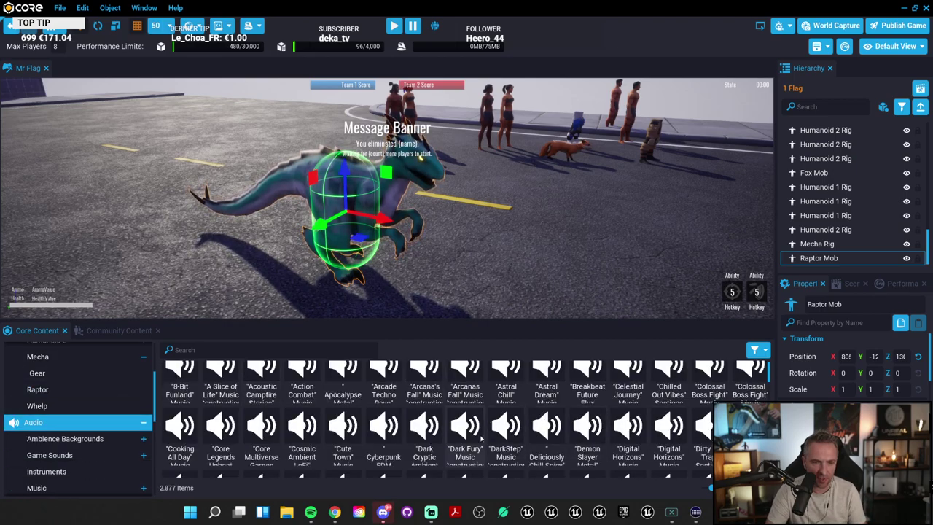
drag(710, 488, 705, 487)
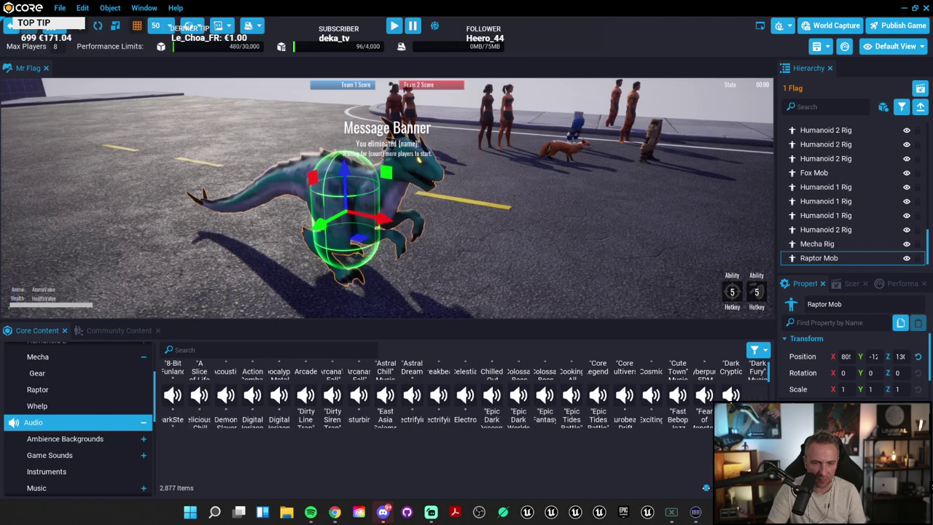
scroll(91, 404, down, 3)
click(80, 390)
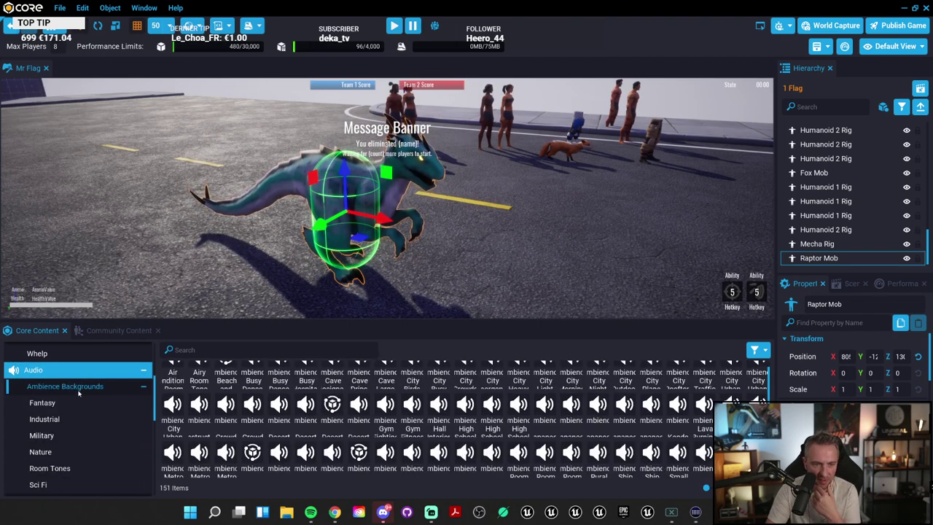
click(64, 370)
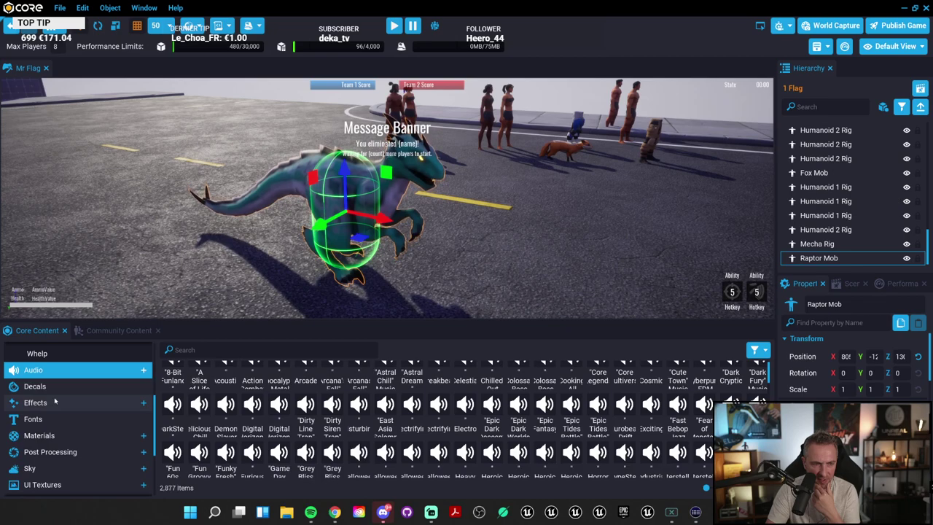
Step: Look through Decals and Effects > Character, ending on all 178 Effects assets
click(66, 387)
click(58, 403)
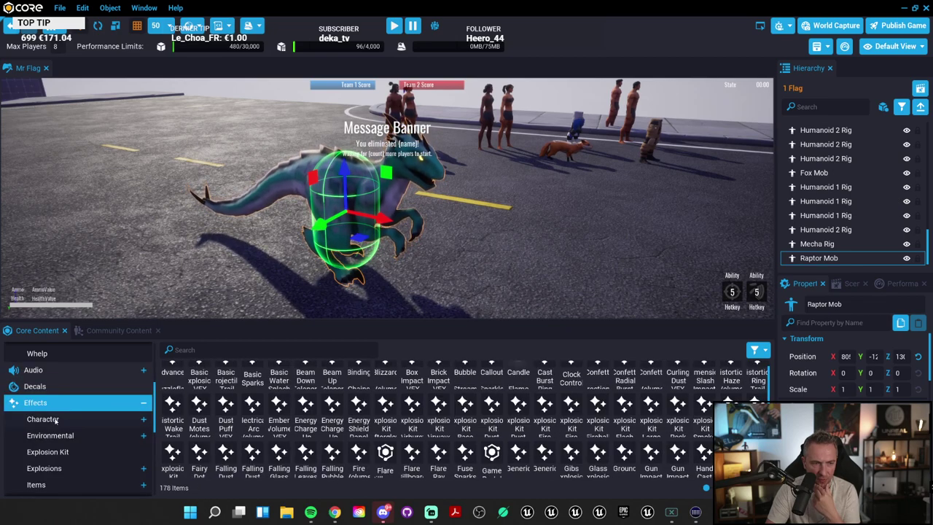
click(51, 419)
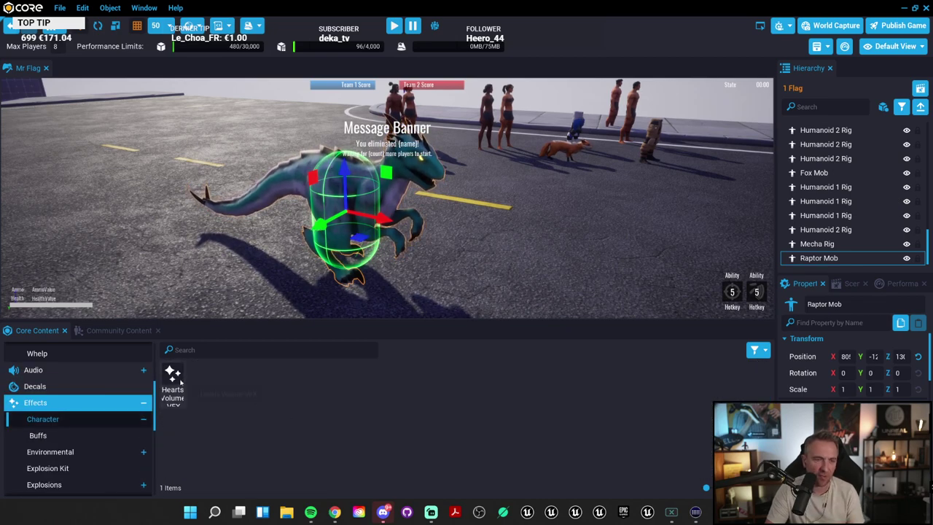
click(75, 404)
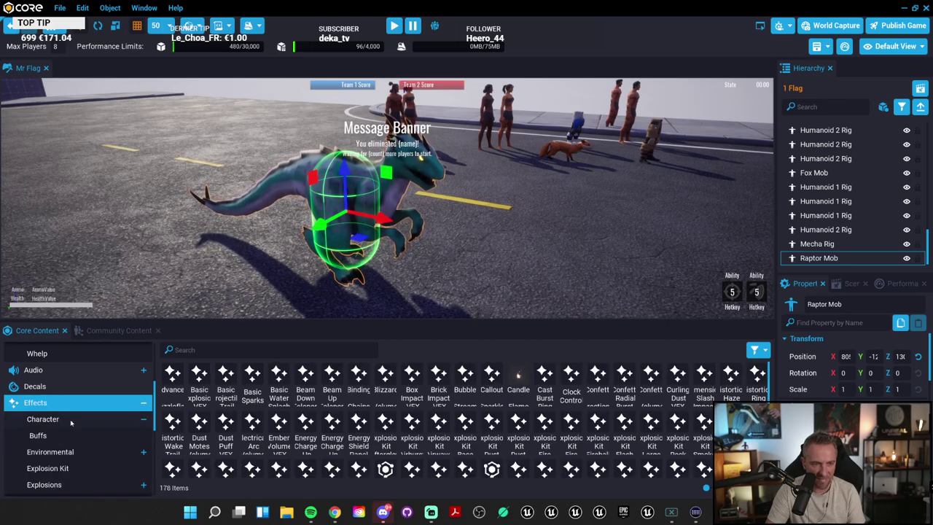
Step: Place Beam Up Teleport, Cast Burst Ring and a raised Confetti Volume effect on the road
scroll(70, 419, up, 2)
drag(331, 383, 548, 244)
right_drag(576, 244, 536, 277)
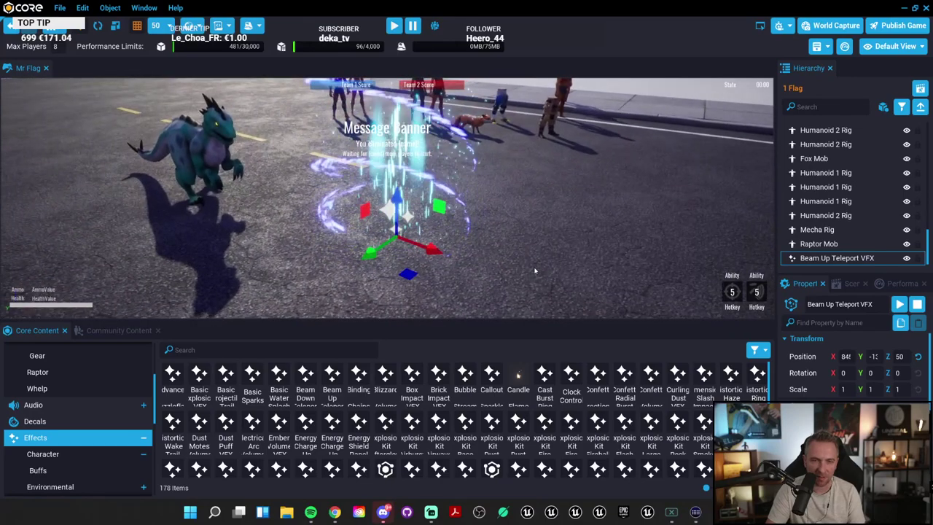
drag(546, 376, 565, 207)
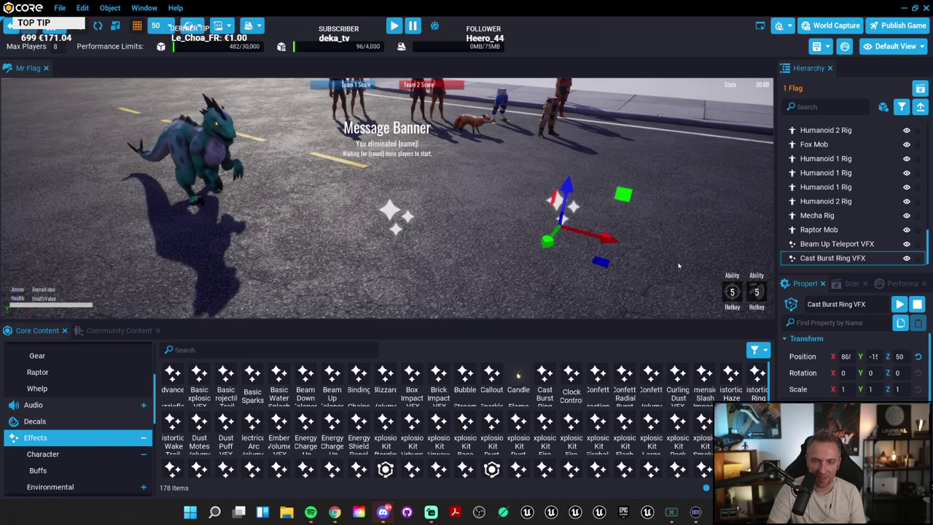
drag(651, 375, 655, 291)
right_drag(655, 291, 597, 197)
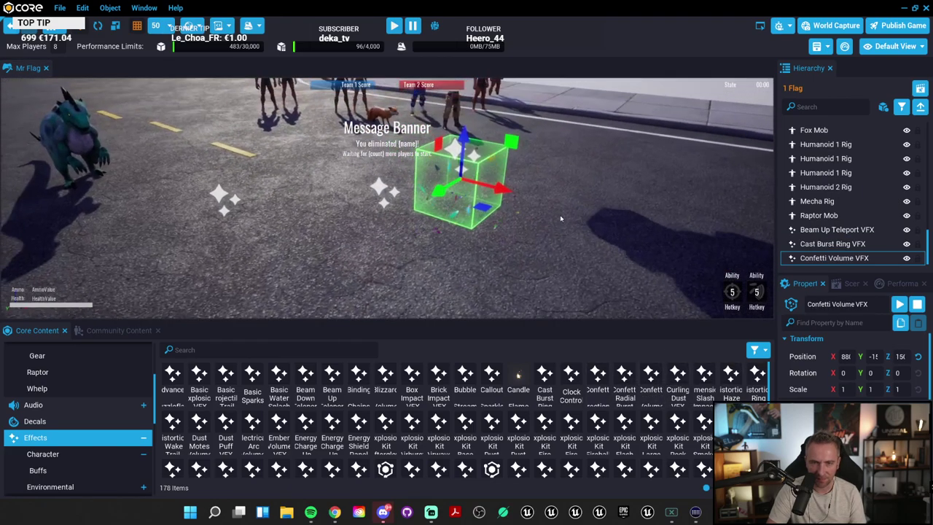
Step: Add Explosion Kit Airwave, Explosion Kit Fire Spikes and Ground Explosion effects
drag(439, 423, 620, 211)
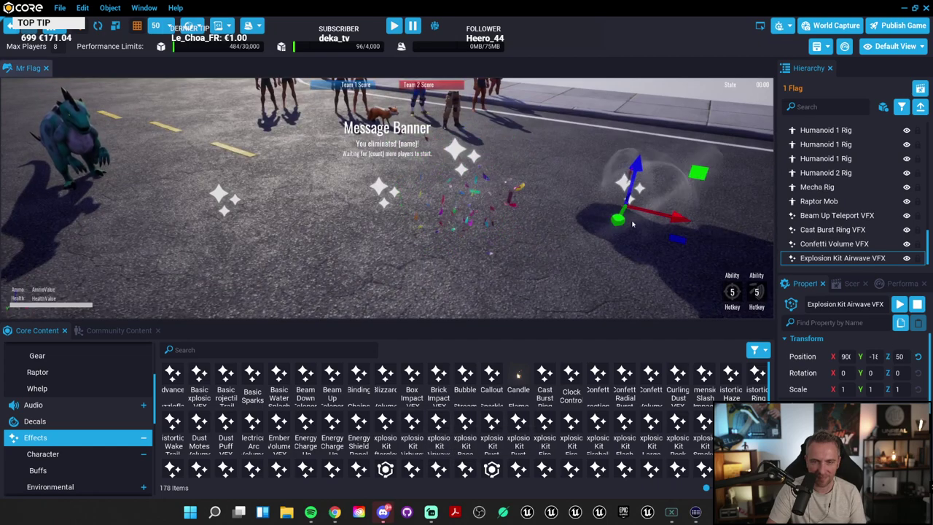
right_drag(571, 238, 584, 314)
drag(546, 422, 413, 219)
drag(625, 468, 573, 260)
scroll(572, 258, down, 3)
scroll(571, 258, down, 2)
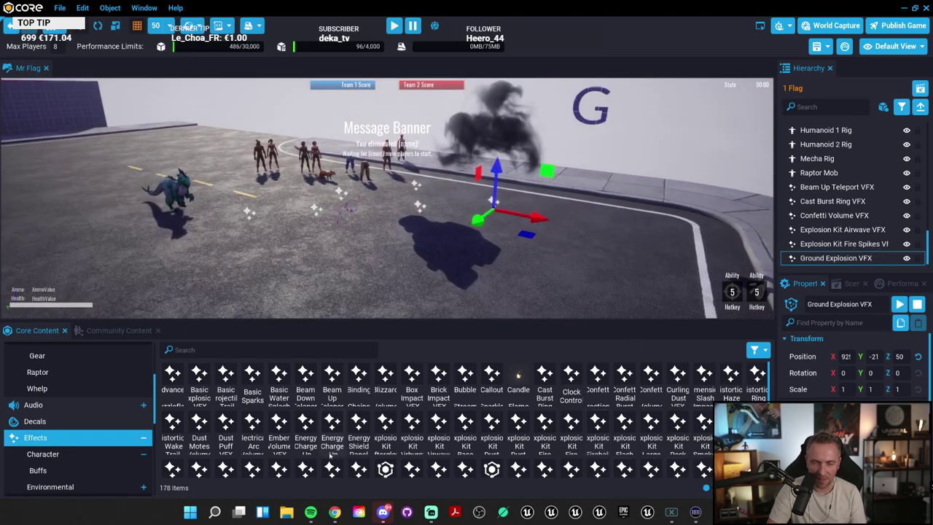
Step: Add Falling Leaves Volume, Falling Dust and Dust Motes Volume effects
drag(332, 468, 330, 262)
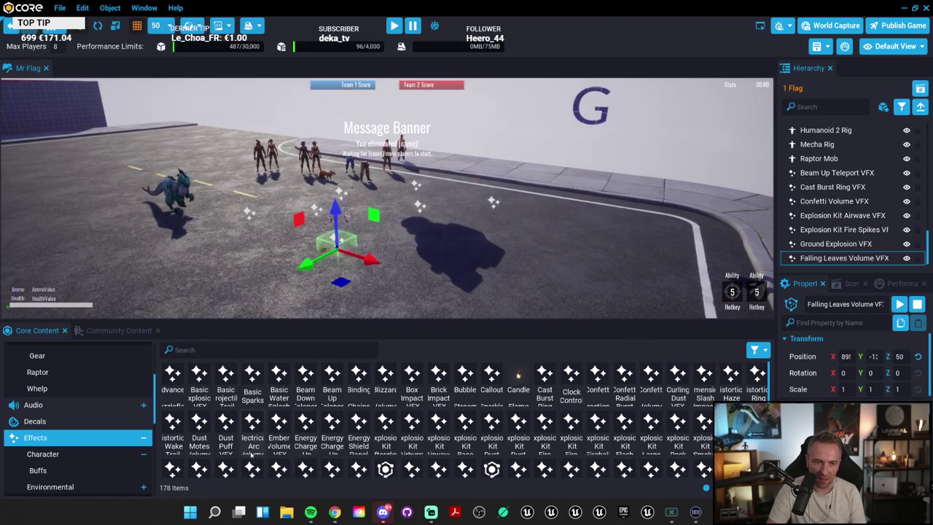
drag(253, 289, 272, 315)
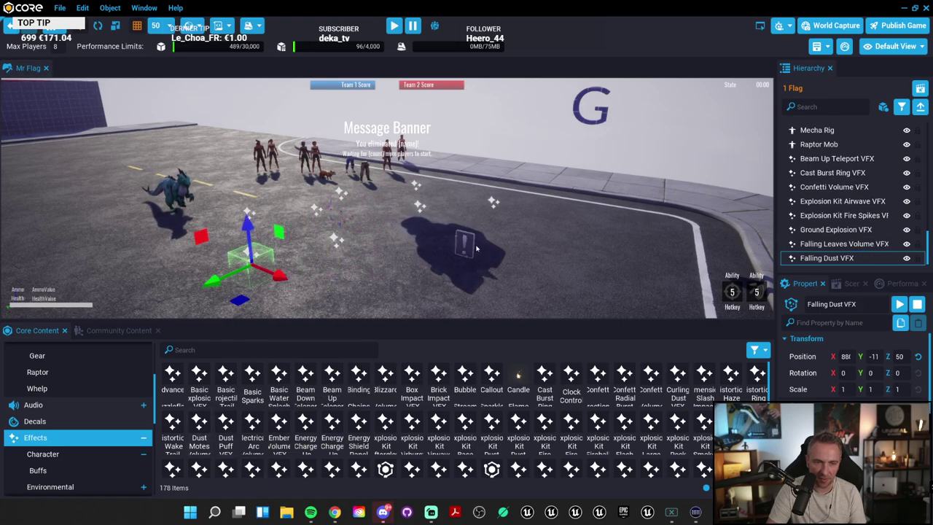
drag(477, 248, 482, 244)
scroll(510, 233, up, 3)
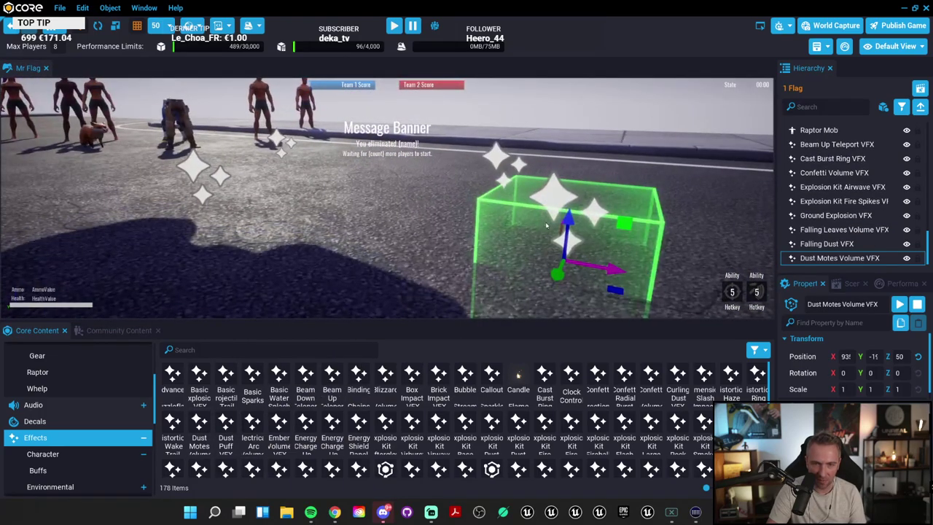
scroll(558, 224, down, 3)
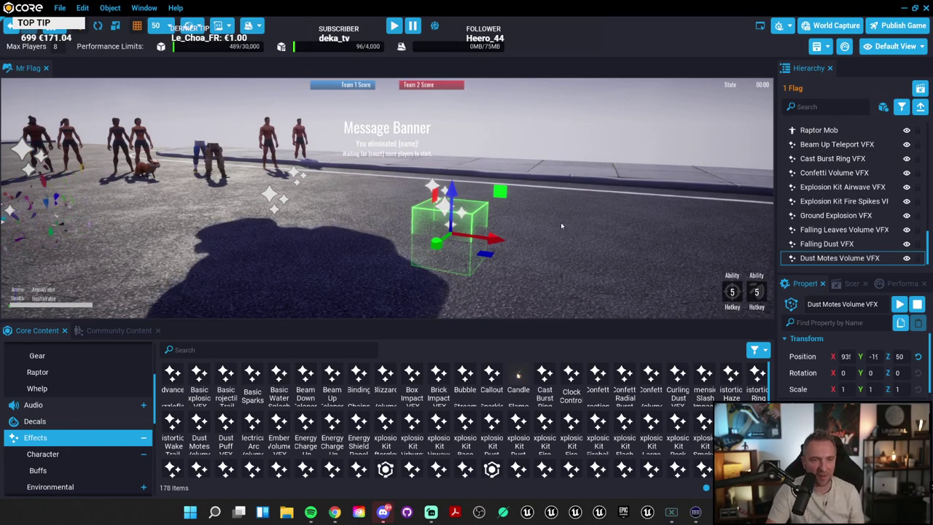
scroll(670, 419, down, 5)
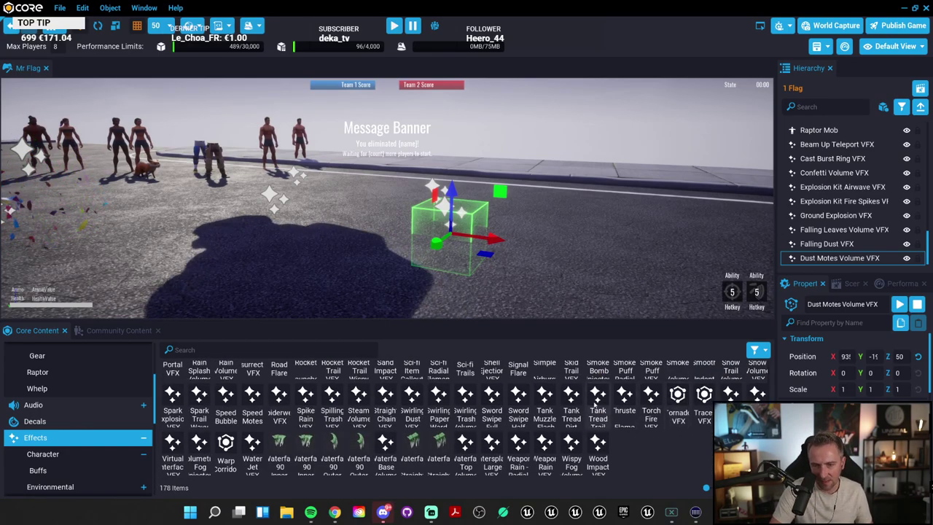
Step: Add Tank Tread Dirt Kick Up, Swirling Trash Volume and a raised corner waterfall
drag(621, 236, 618, 239)
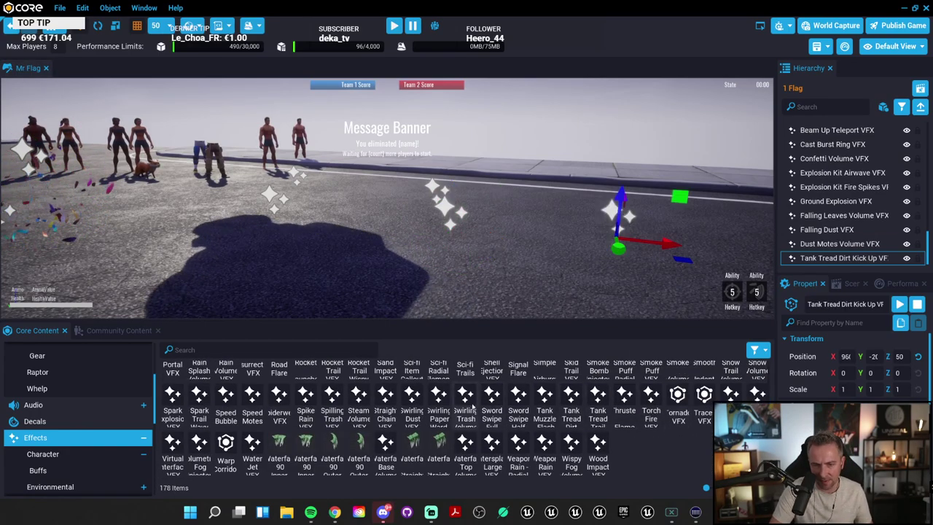
drag(473, 406, 533, 240)
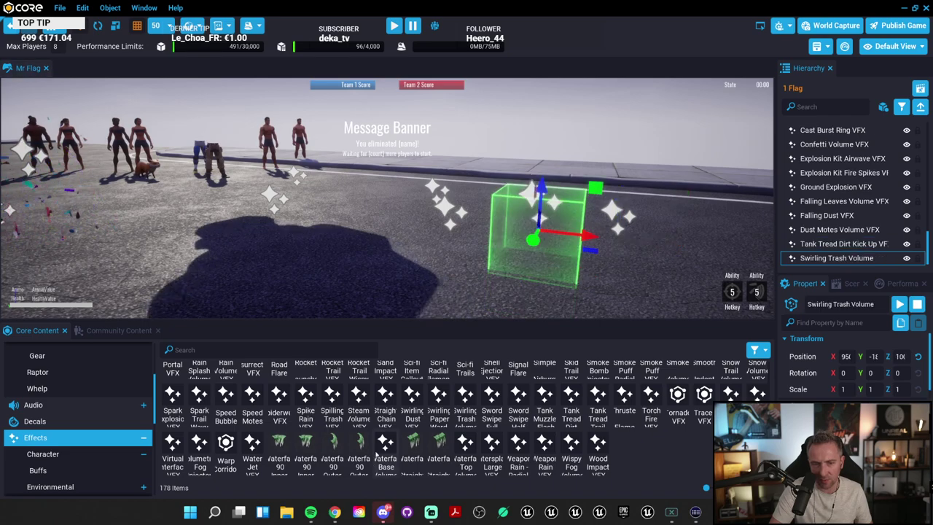
drag(376, 453, 293, 128)
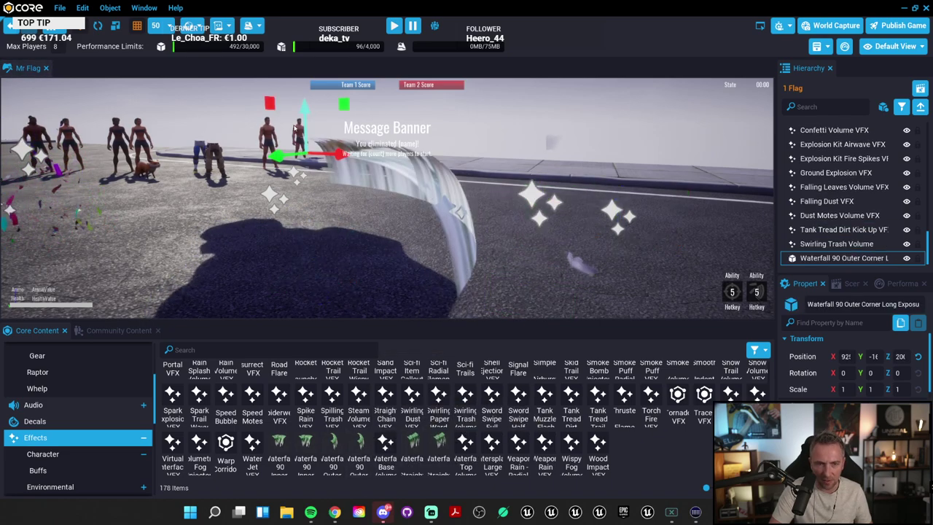
right_drag(294, 129, 214, 173)
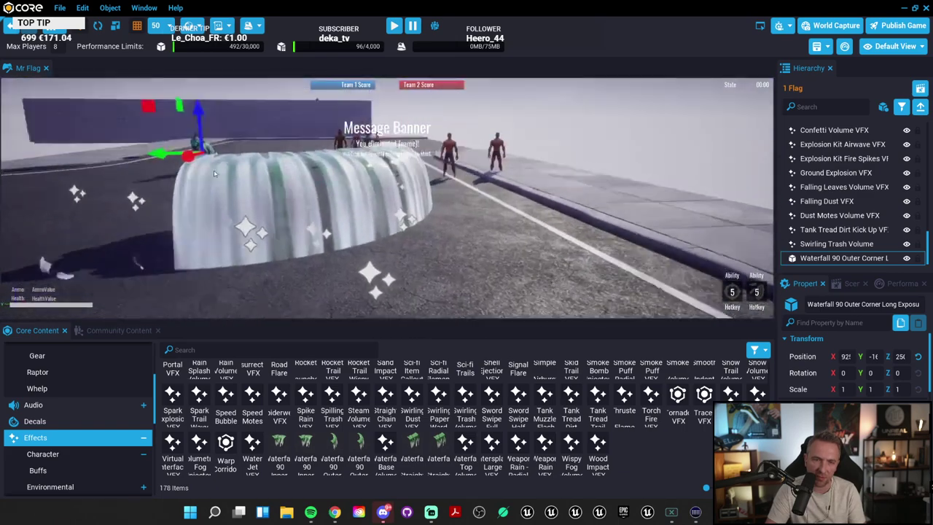
scroll(214, 173, up, 5)
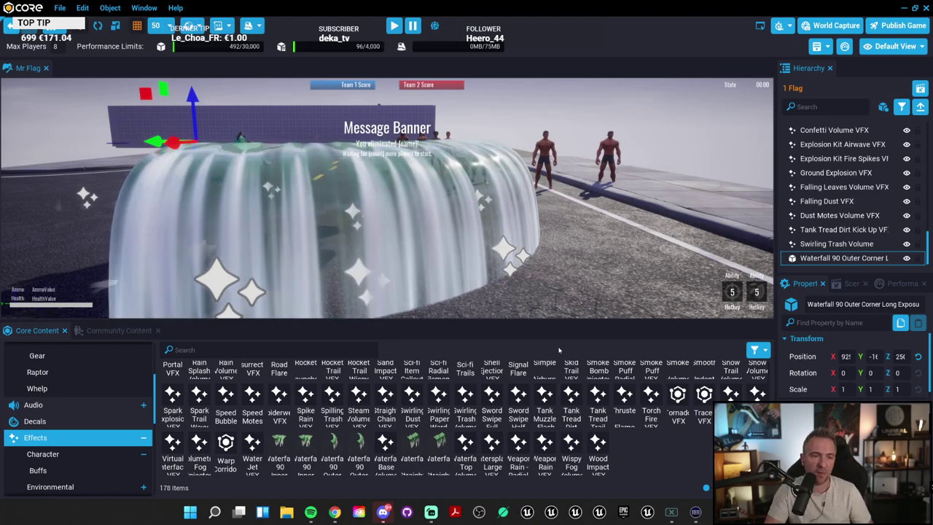
right_drag(497, 128, 379, 134)
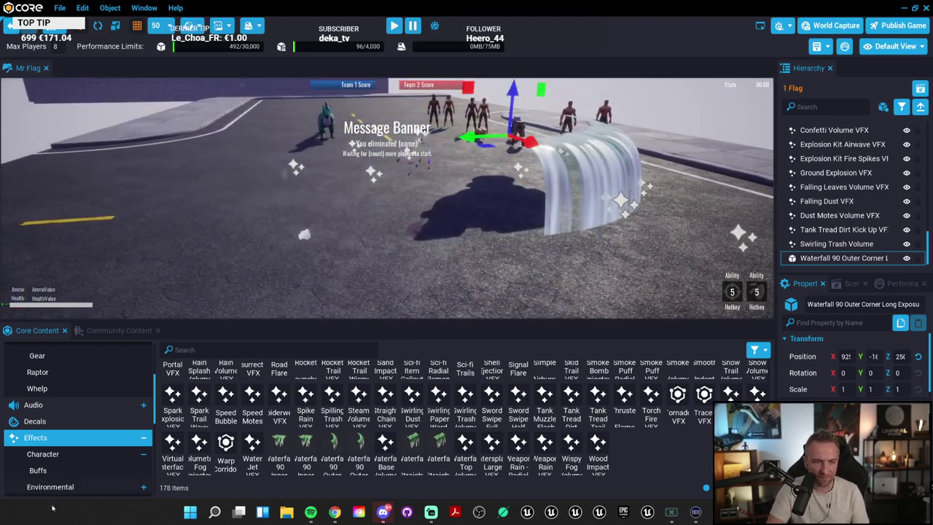
Step: List the 389 Materials assets and fly the camera over to the red WOW wall
click(143, 437)
click(33, 437)
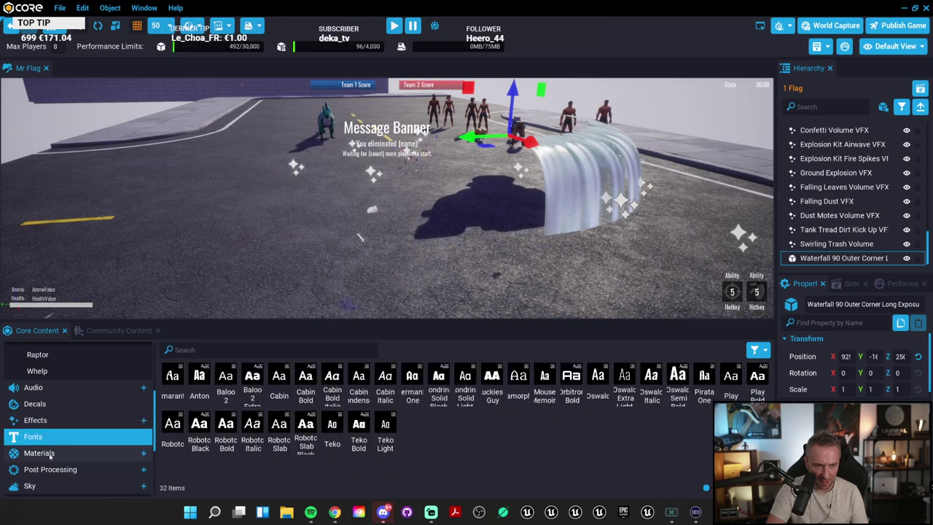
click(39, 453)
right_drag(406, 199, 417, 196)
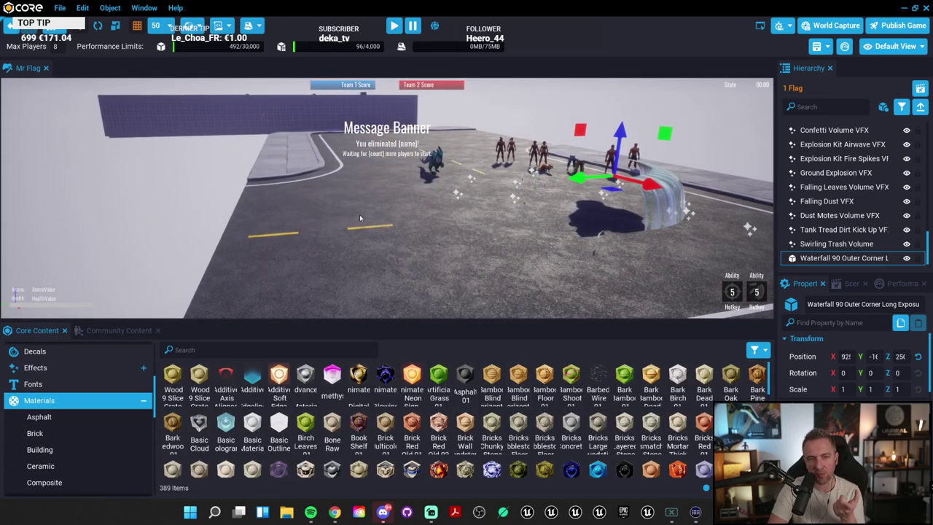
right_drag(360, 217, 726, 227)
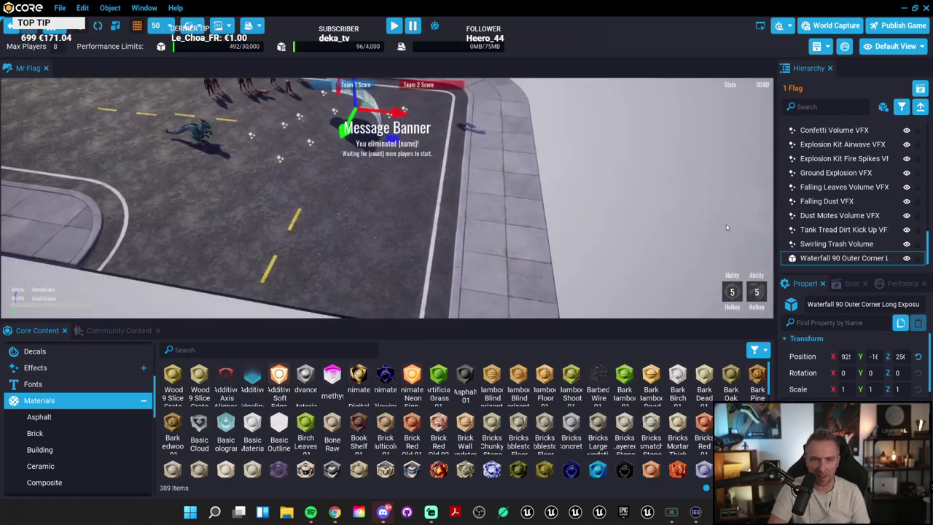
right_drag(432, 203, 11, 295)
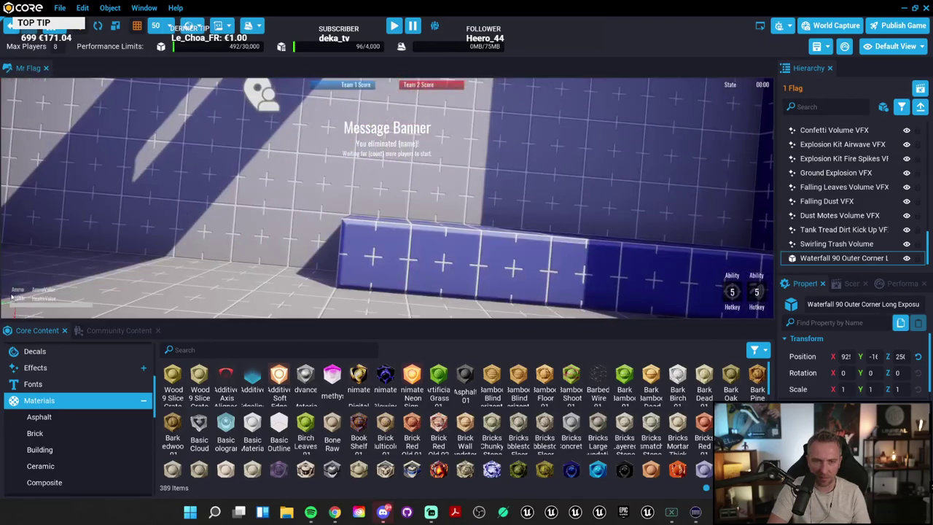
right_drag(430, 216, 124, 168)
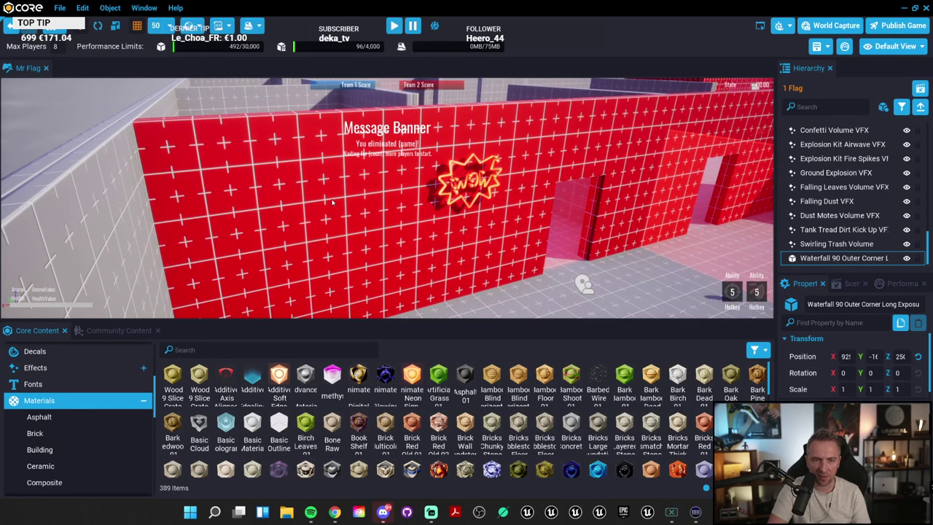
Step: Select the red WOW wall and apply Bamboo Blind to its Wall - Inner Material slot
click(532, 218)
scroll(849, 364, down, 5)
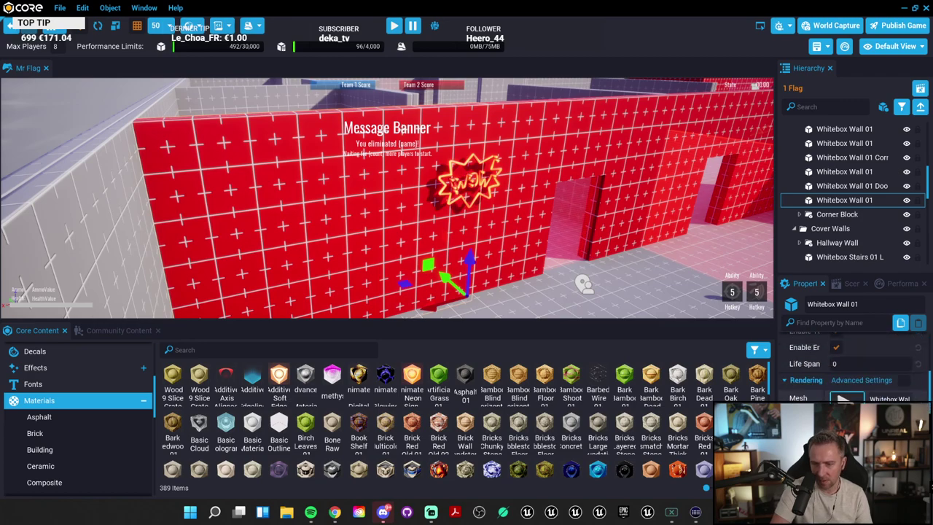
scroll(849, 364, down, 4)
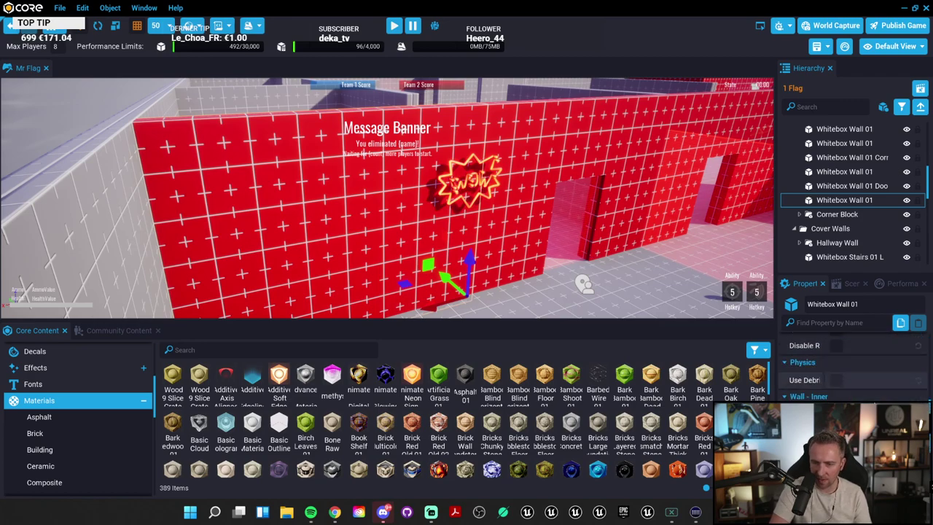
drag(518, 380, 871, 398)
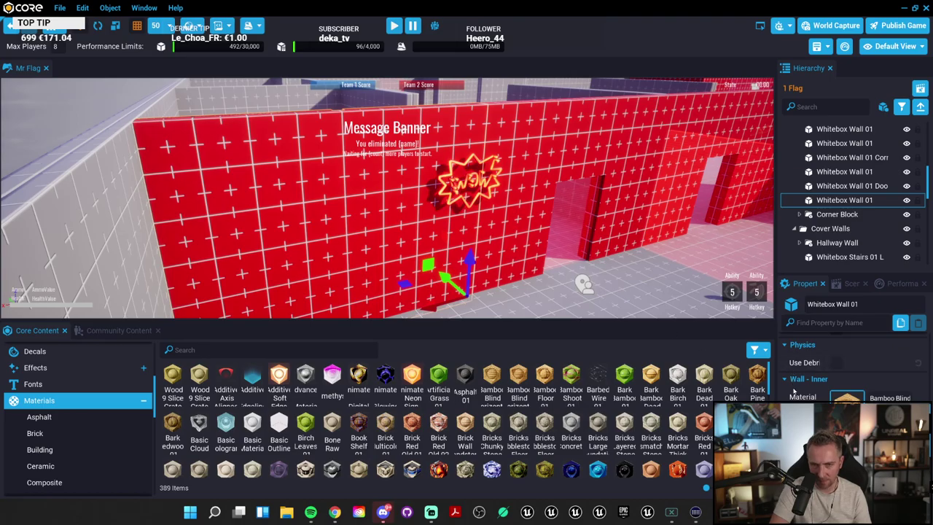
key(f)
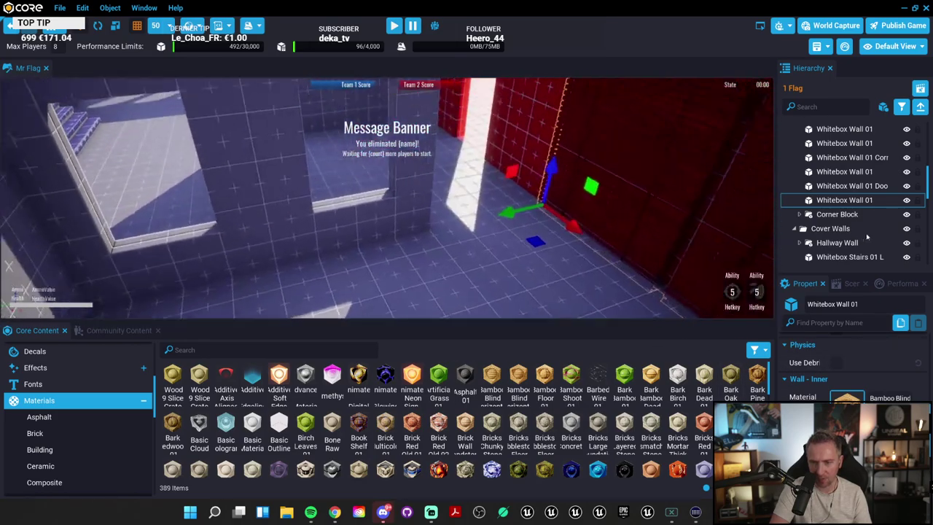
right_drag(657, 219, 248, 255)
Step: Place a Cube - 6 Toned from 3D Objects > Basic Shapes beside the red ring
scroll(87, 413, up, 5)
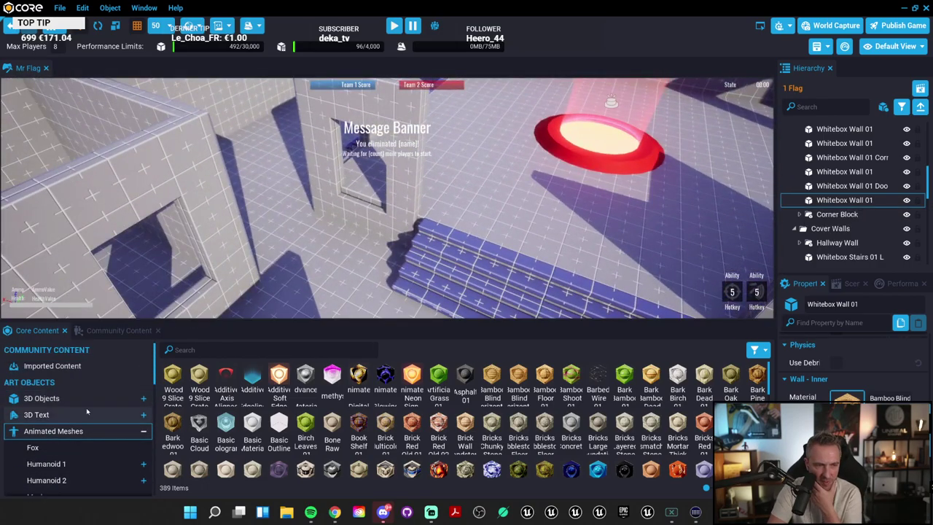
click(80, 398)
scroll(100, 436, down, 1)
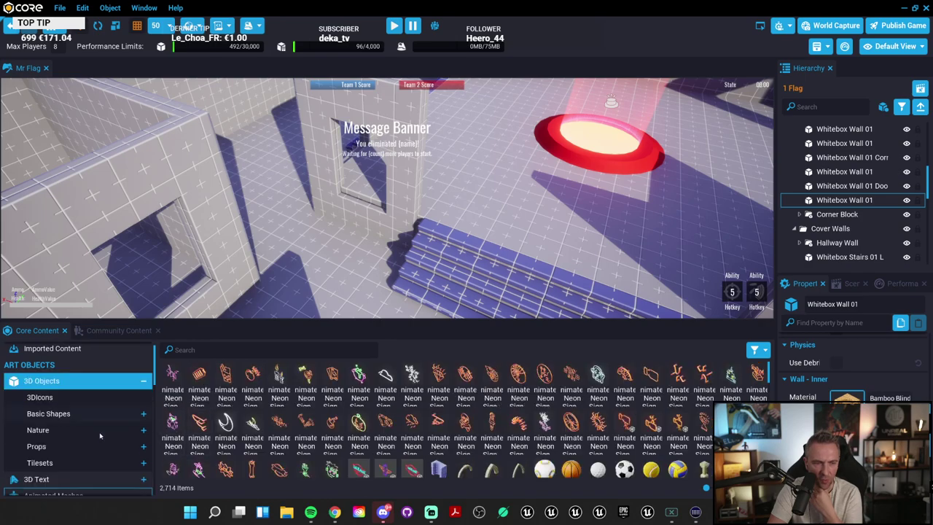
click(81, 414)
scroll(365, 438, down, 1)
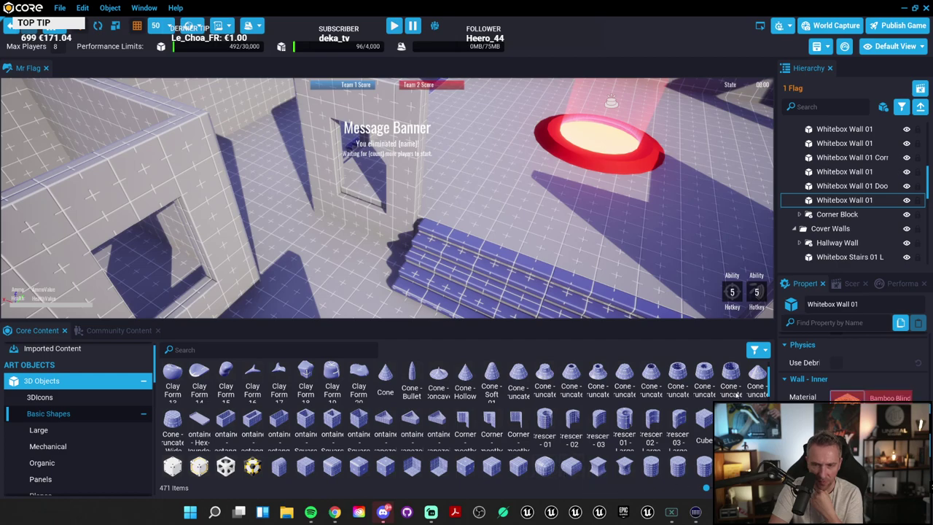
drag(703, 419, 632, 212)
scroll(647, 193, down, 5)
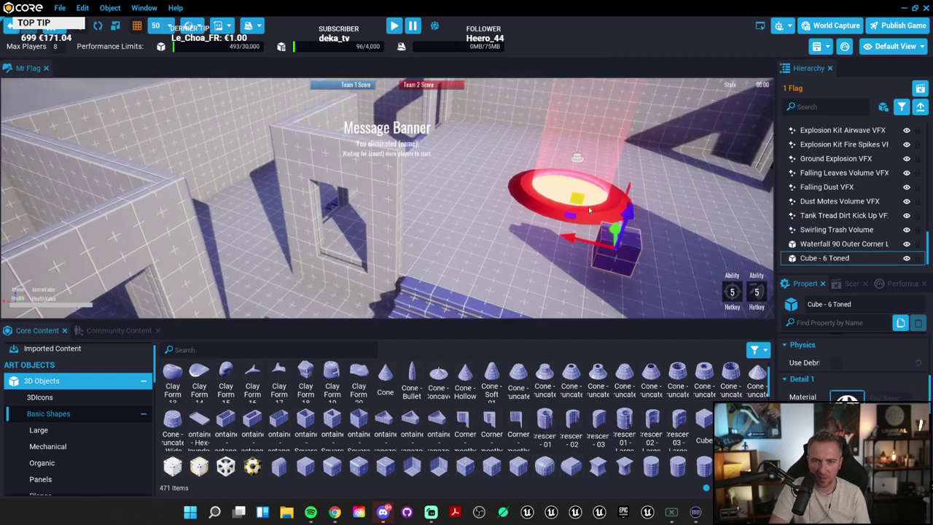
scroll(60, 459, down, 5)
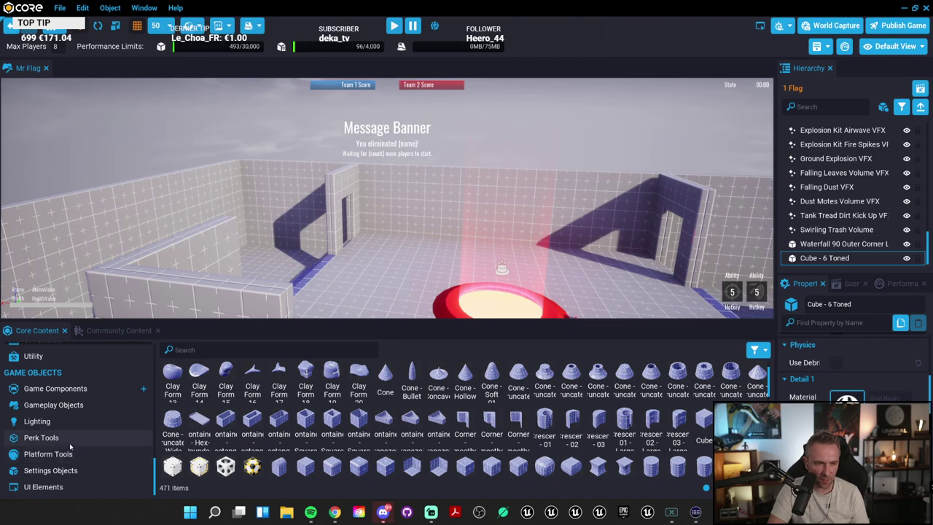
scroll(64, 445, up, 10)
scroll(66, 426, up, 1)
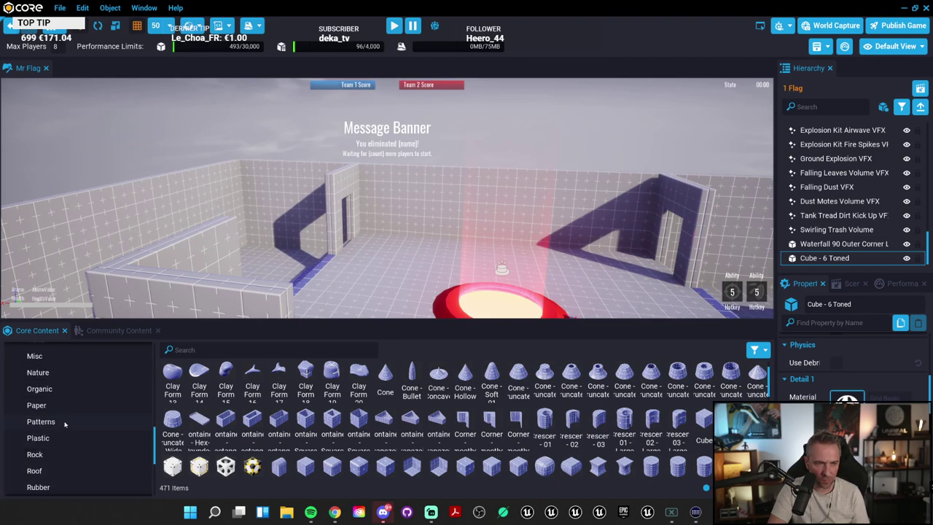
click(65, 410)
Step: Apply Camouflage - Woodland to the cube and move it off the red ring toward the centre
click(60, 424)
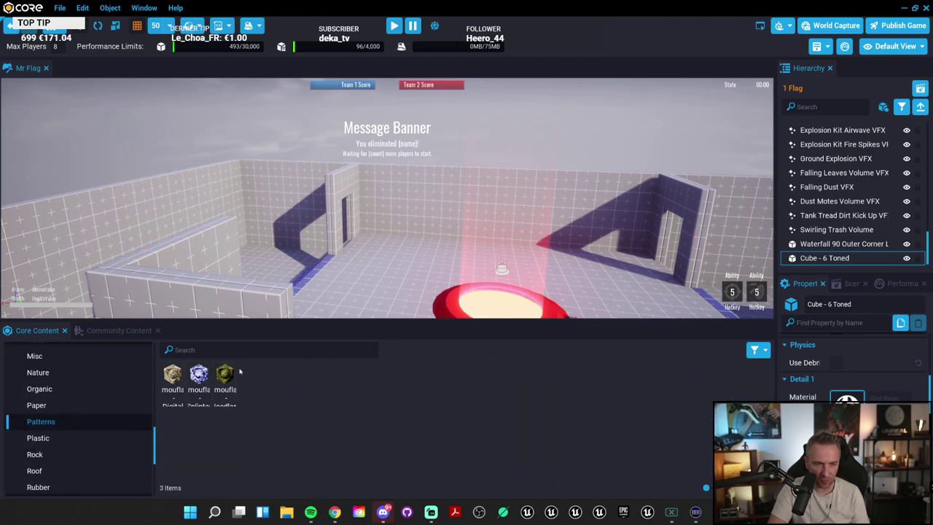
key(f)
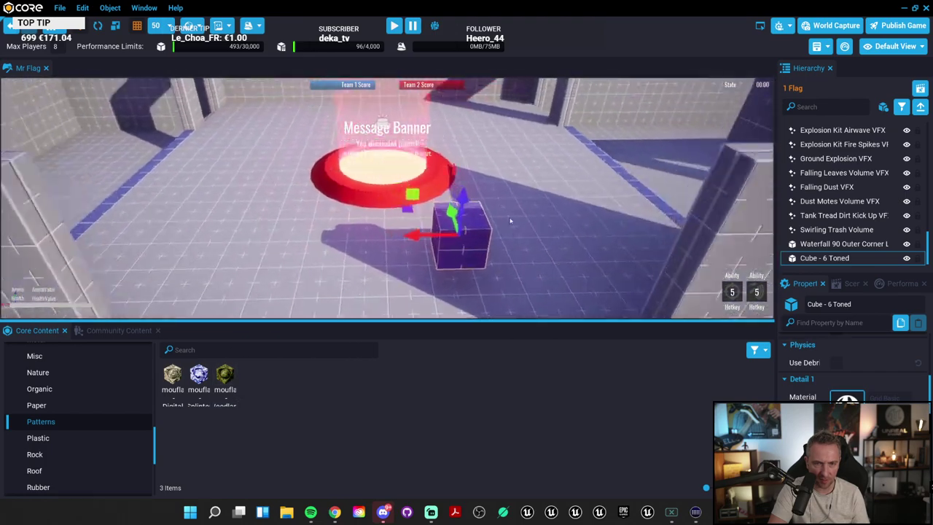
drag(224, 374, 445, 239)
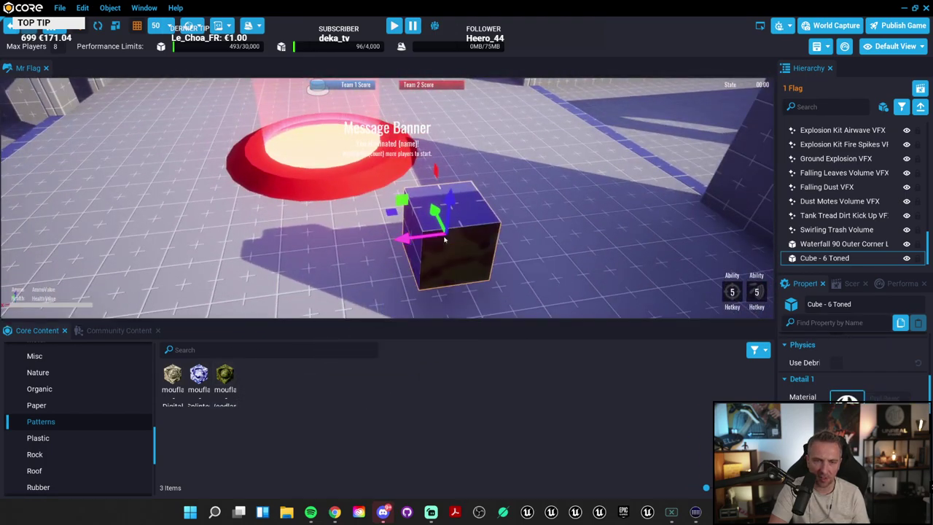
drag(226, 378, 414, 251)
right_drag(415, 251, 720, 285)
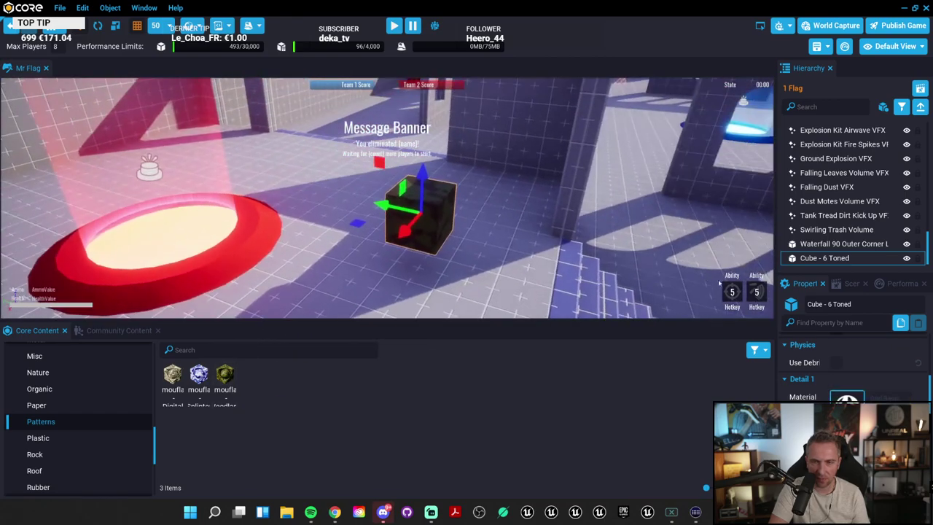
right_drag(620, 313, 2, 281)
drag(113, 216, 301, 153)
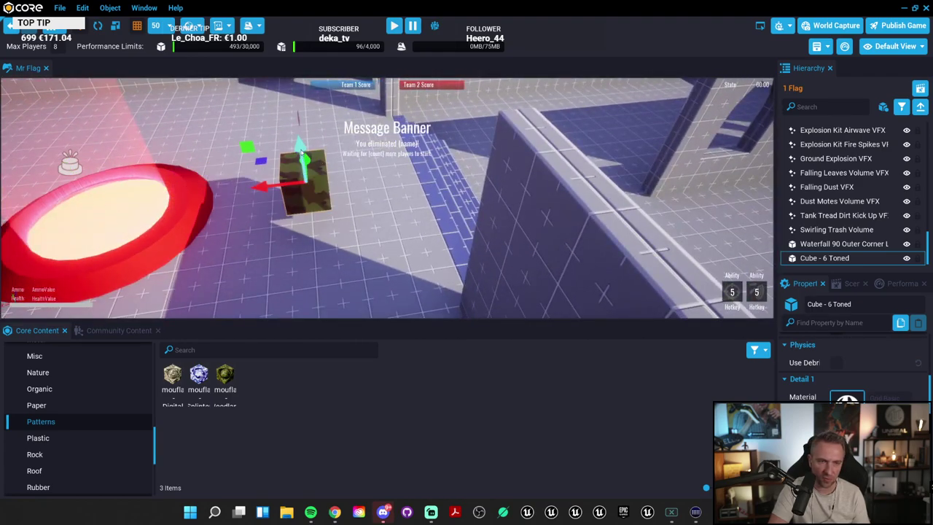
right_drag(301, 138, 262, 160)
key(f)
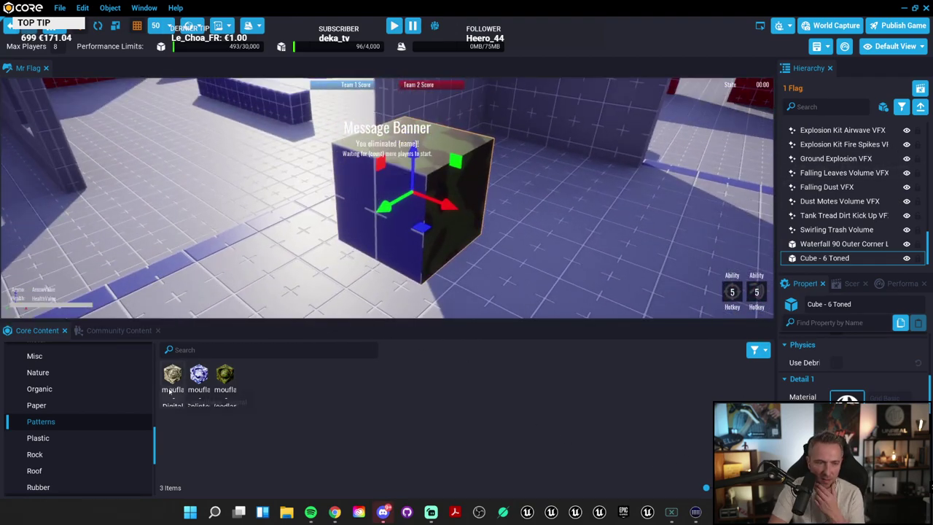
Step: Replace the cube's camouflage with the Rock > Cliff 03 material
drag(224, 375, 366, 197)
scroll(29, 442, down, 1)
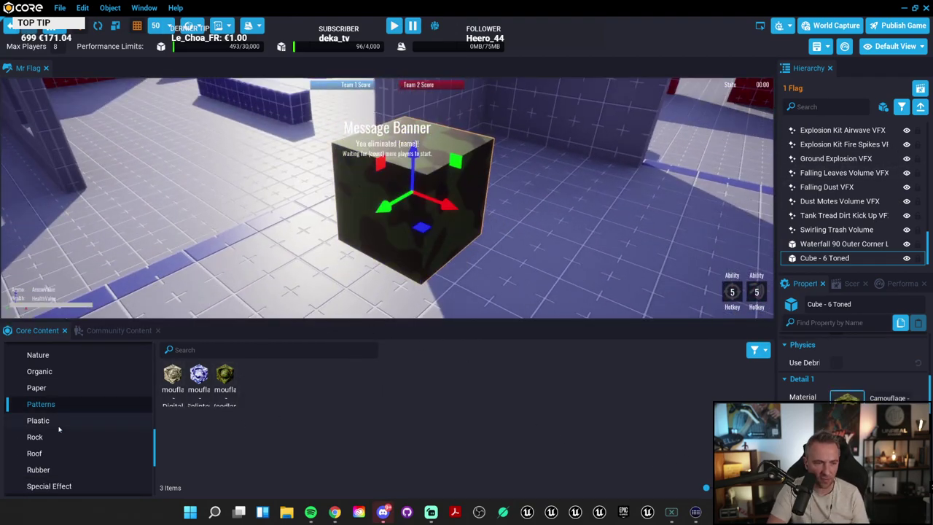
click(68, 437)
drag(261, 378, 436, 175)
right_drag(436, 175, 510, 189)
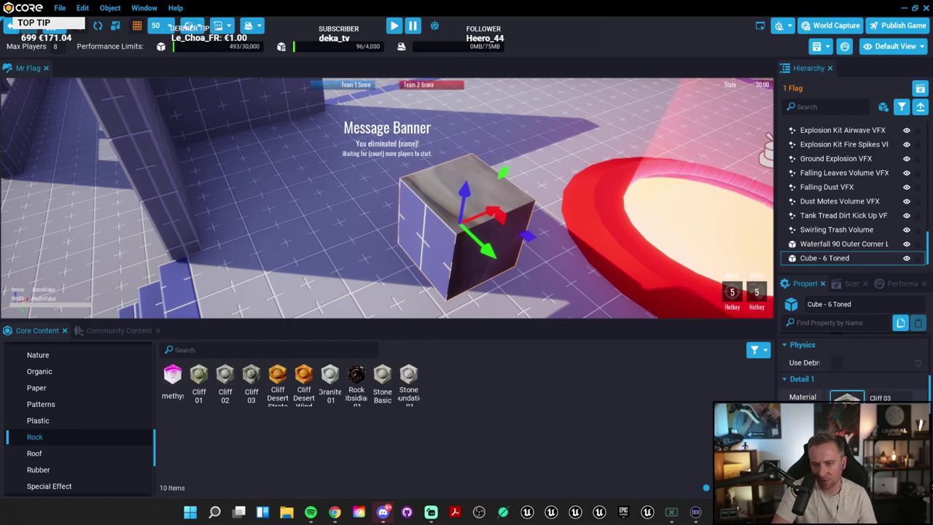
Step: Widen the right-hand panels and scroll through the Cube - 6 Toned properties
scroll(853, 364, down, 3)
drag(776, 355, 640, 355)
scroll(717, 382, down, 3)
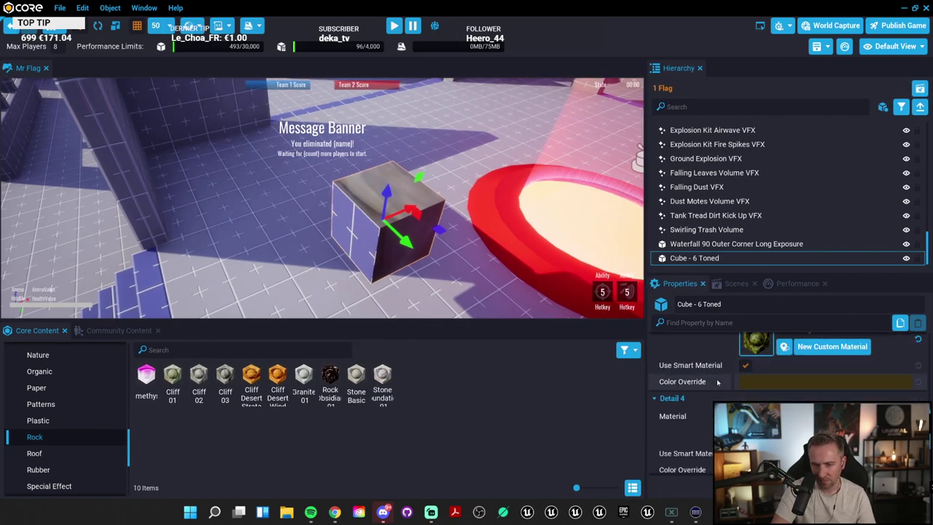
scroll(717, 382, down, 4)
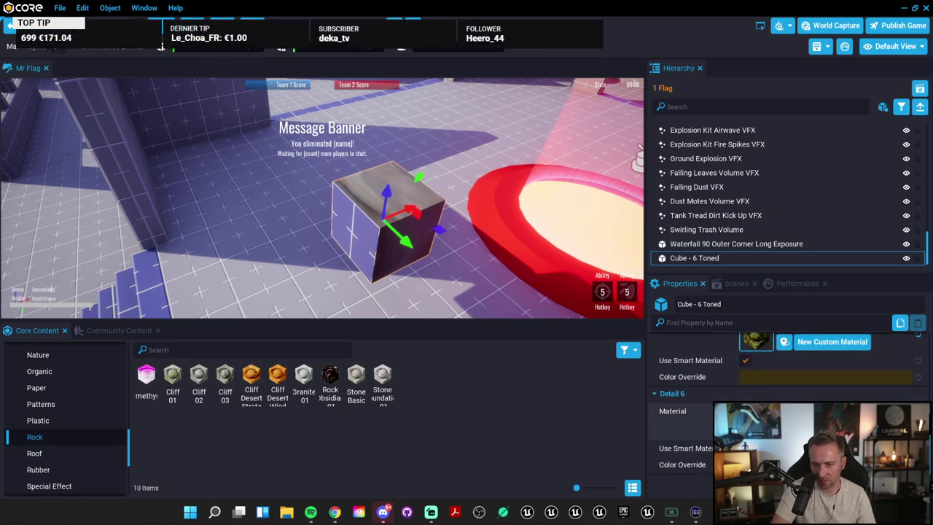
scroll(717, 382, up, 4)
scroll(717, 382, down, 8)
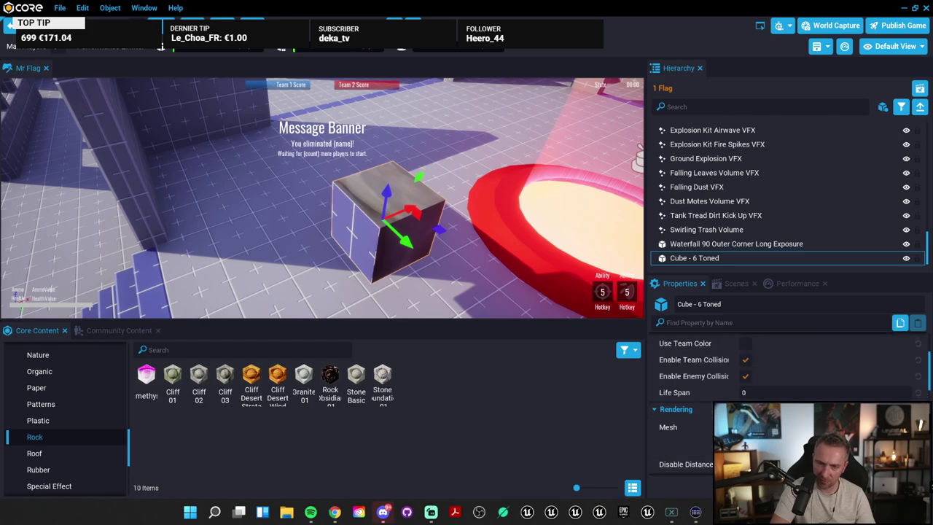
scroll(717, 382, up, 3)
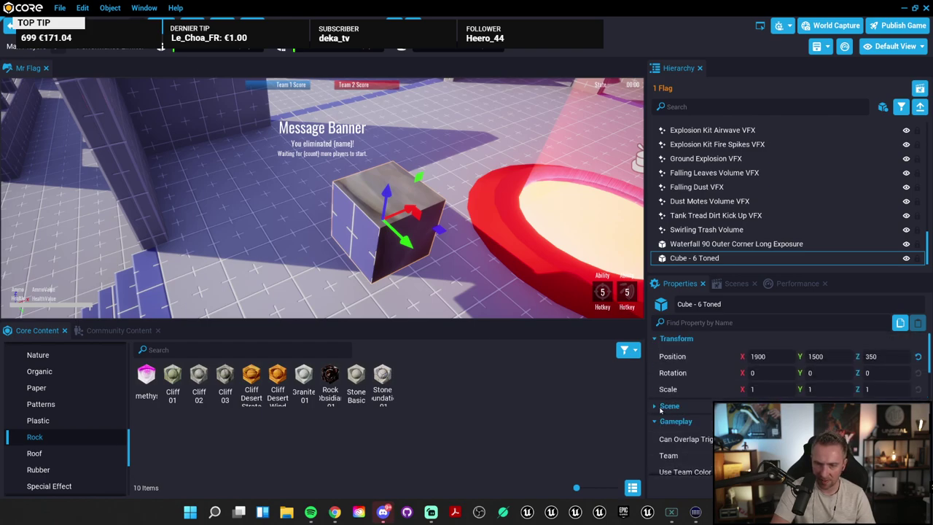
scroll(718, 382, down, 3)
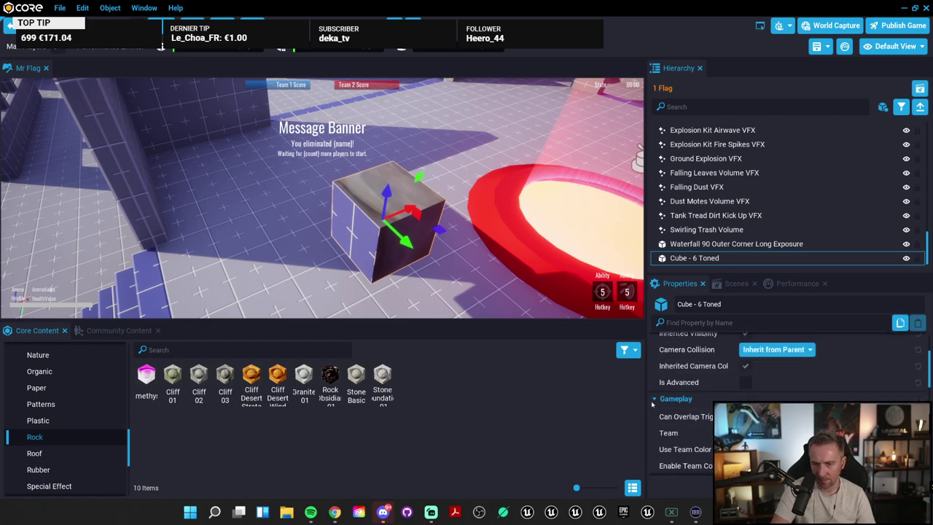
scroll(653, 404, down, 3)
scroll(694, 424, down, 3)
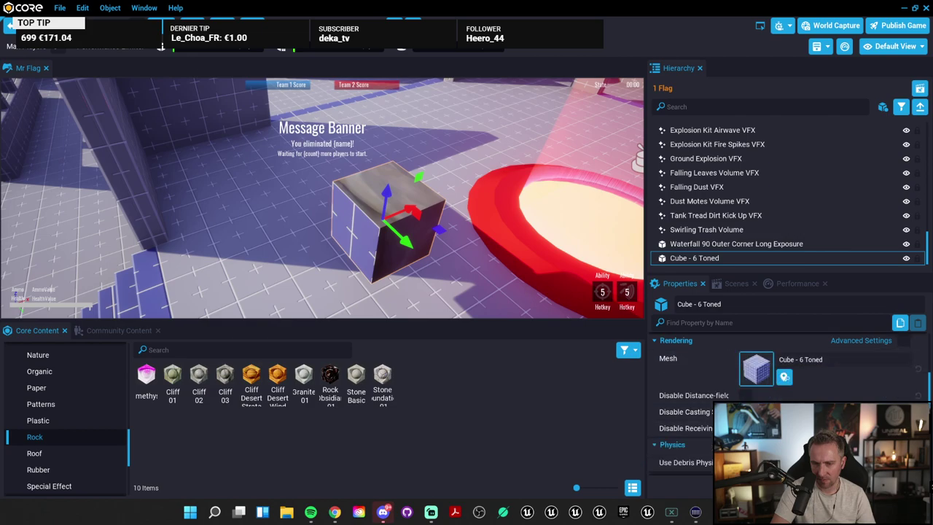
scroll(693, 408, down, 2)
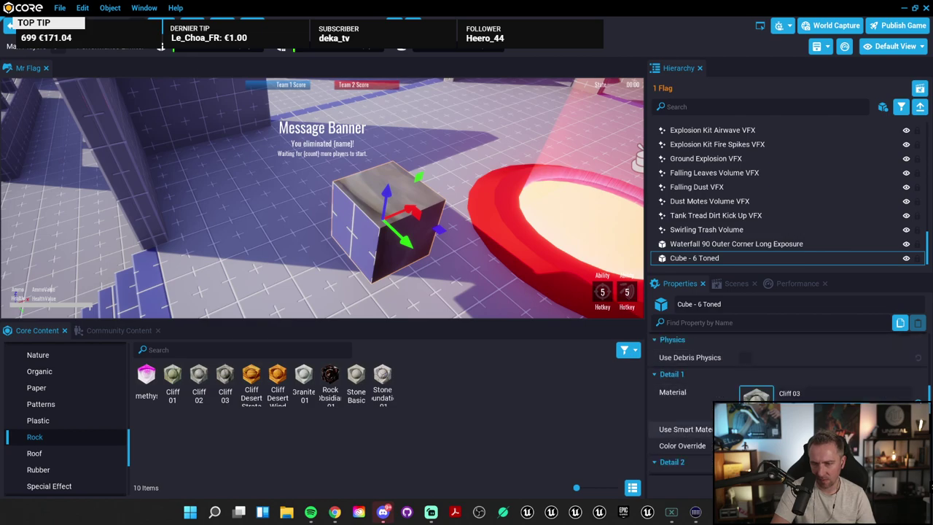
scroll(734, 377, down, 3)
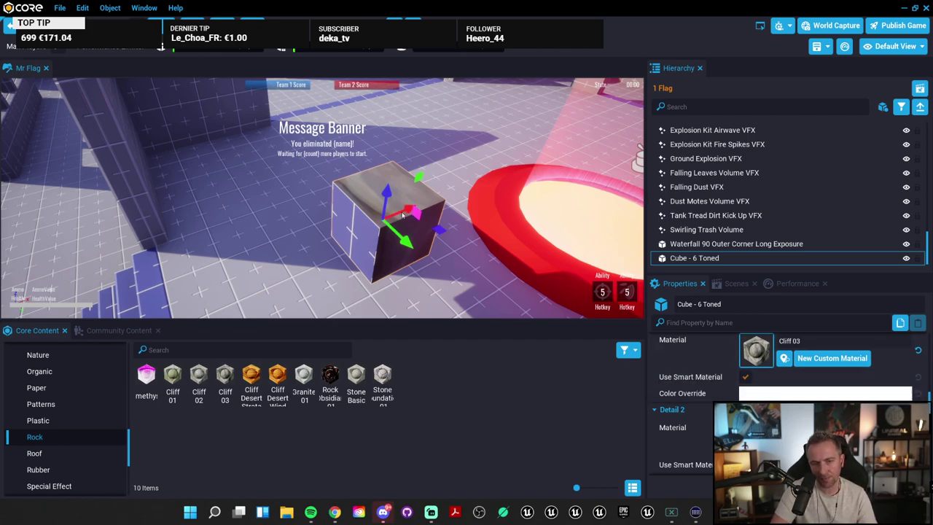
Step: Slide the cube further left toward the red ring, then frame and orbit around it
drag(402, 215, 374, 229)
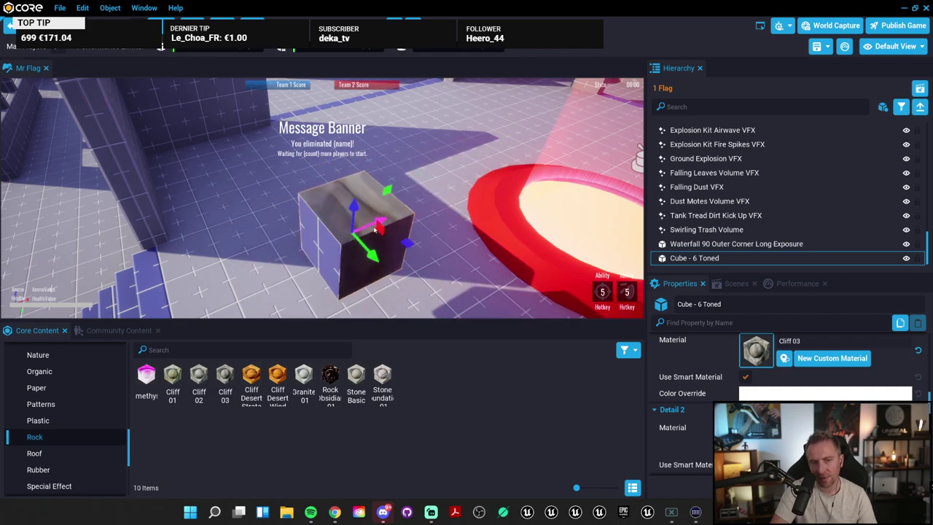
scroll(449, 206, down, 5)
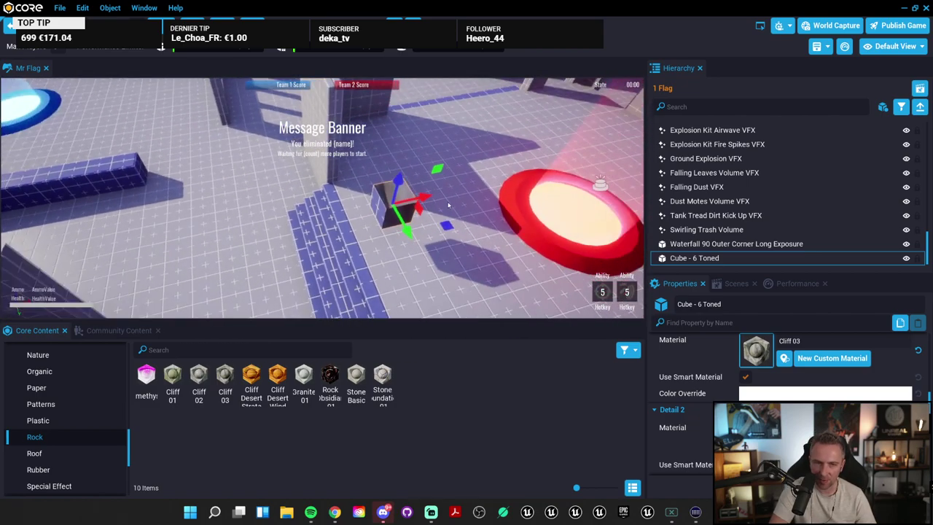
drag(411, 203, 273, 222)
key(f)
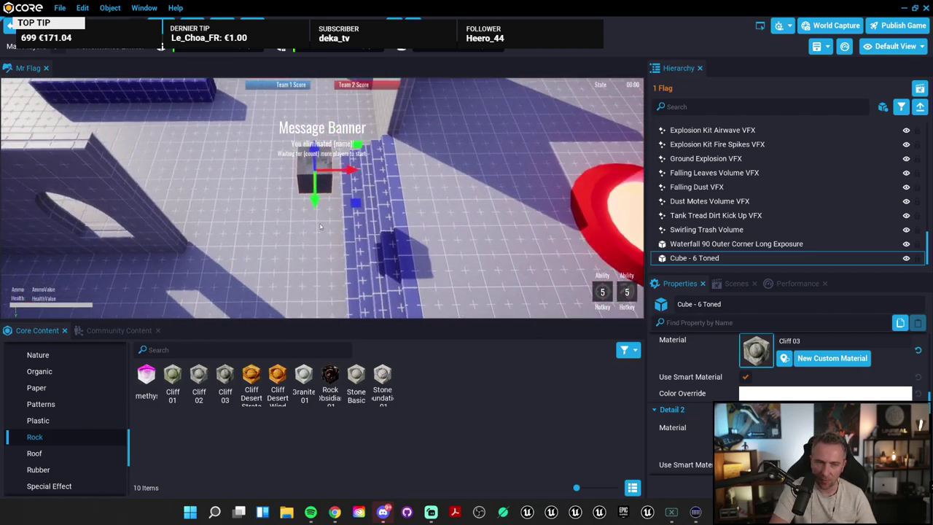
alt+drag(320, 201, 410, 170)
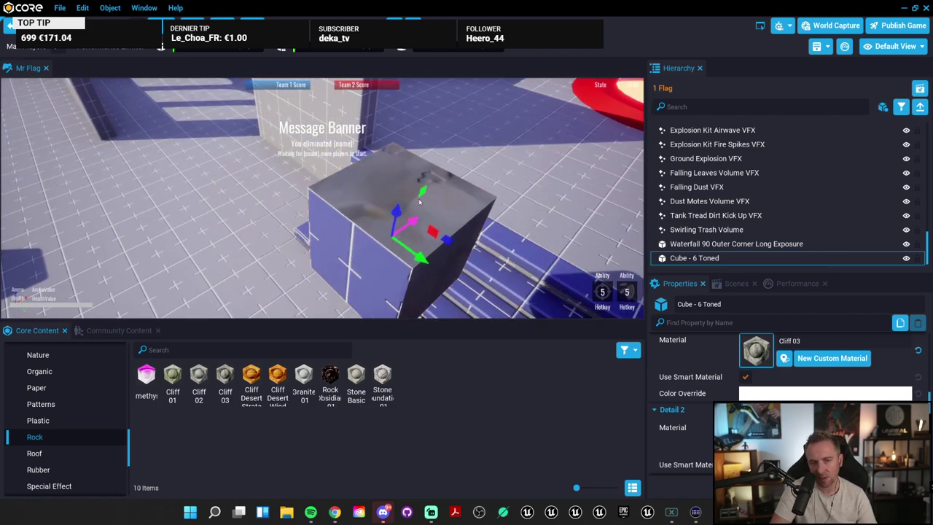
scroll(420, 203, down, 4)
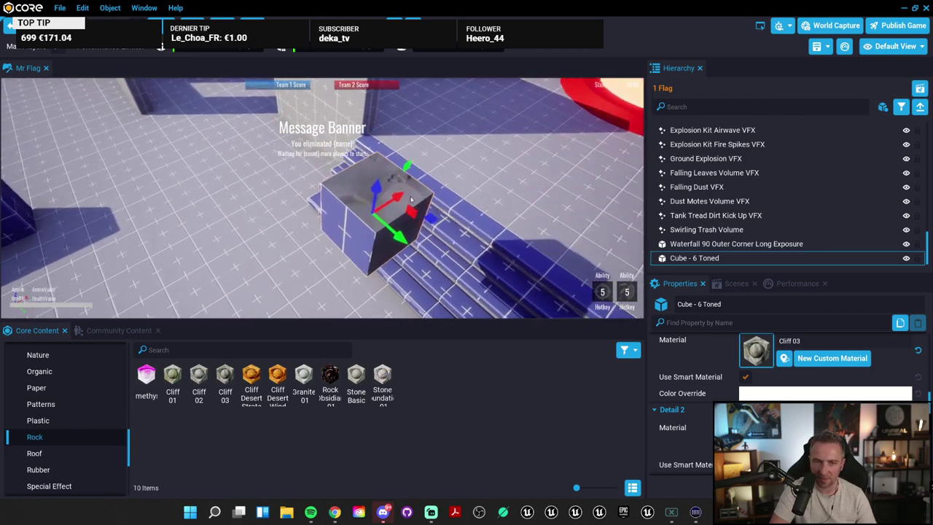
alt+drag(411, 200, 266, 217)
Step: List all 389 Materials assets in Core Content
scroll(694, 409, down, 10)
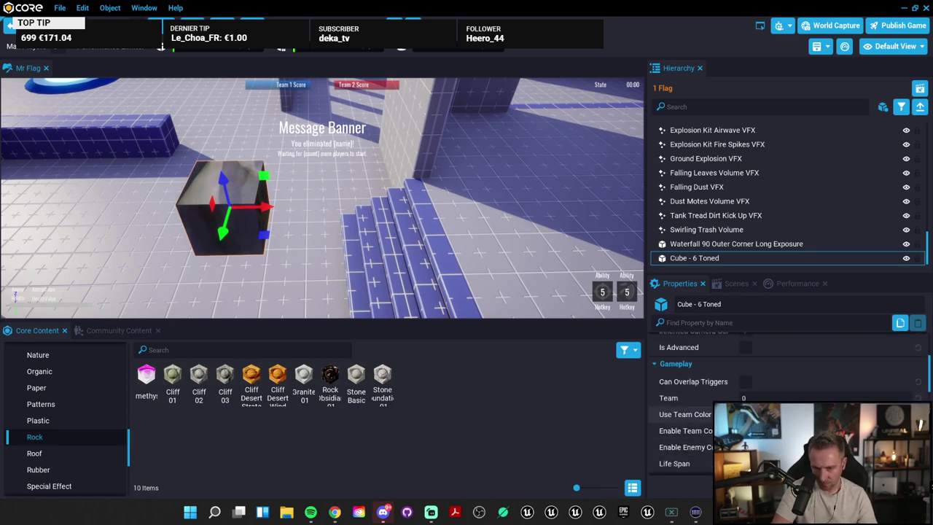
scroll(694, 409, up, 10)
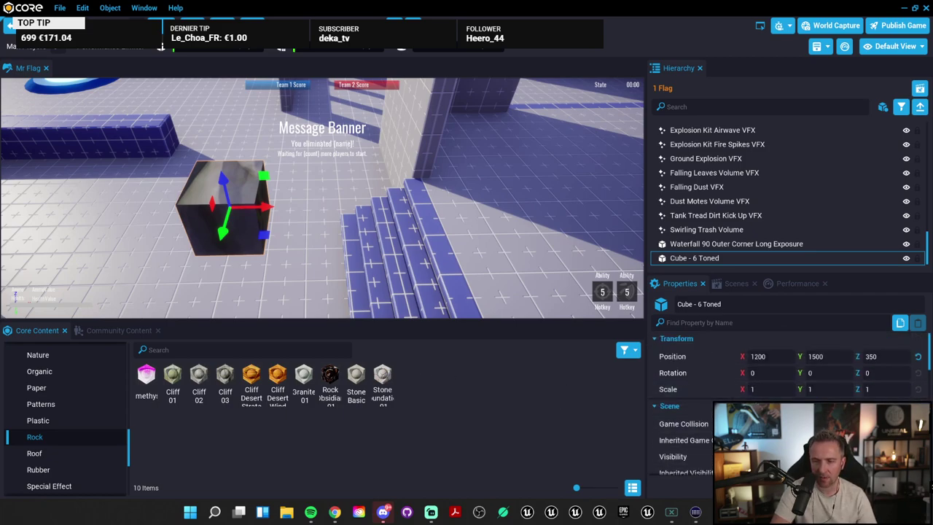
scroll(80, 416, up, 3)
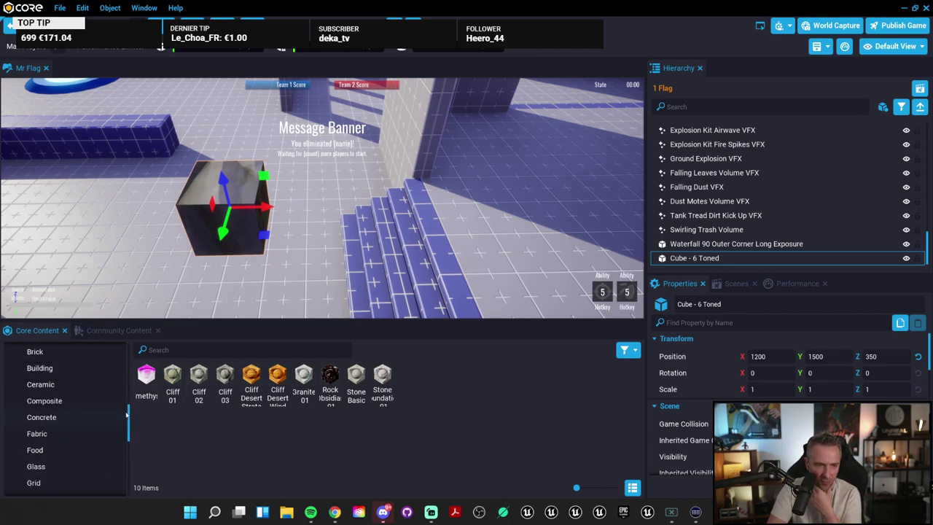
scroll(126, 414, up, 8)
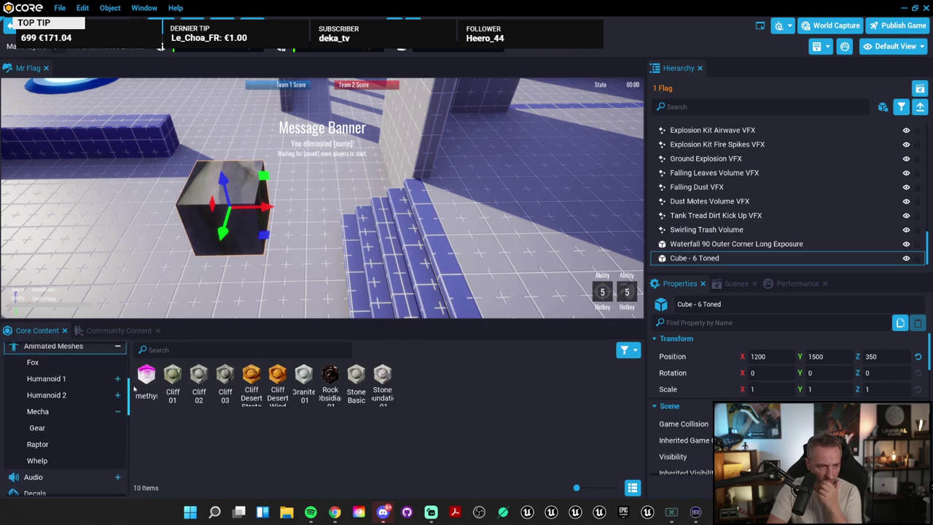
scroll(81, 408, down, 6)
scroll(73, 404, up, 4)
click(72, 398)
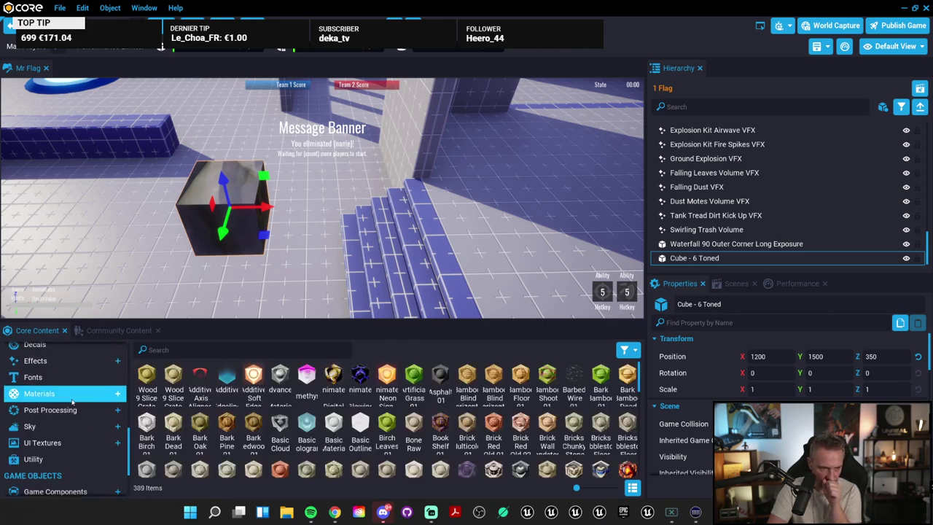
click(77, 411)
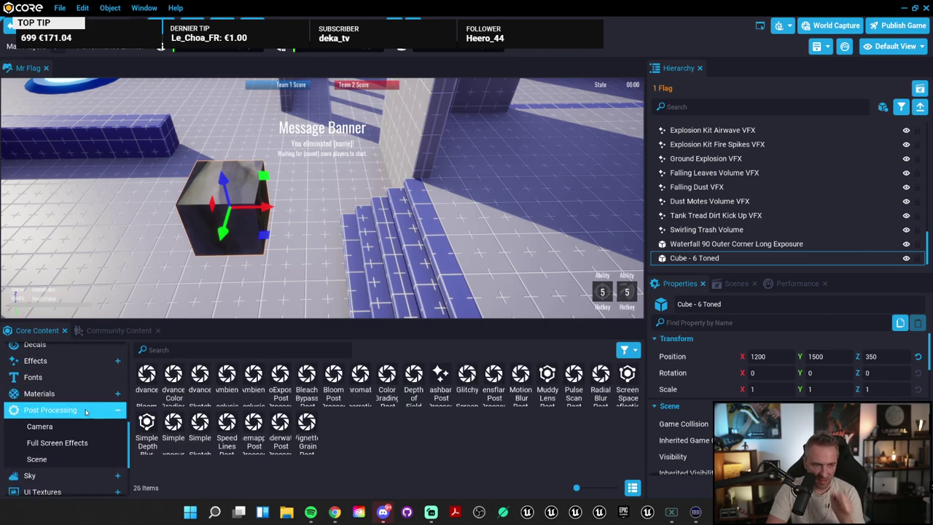
drag(238, 378, 363, 256)
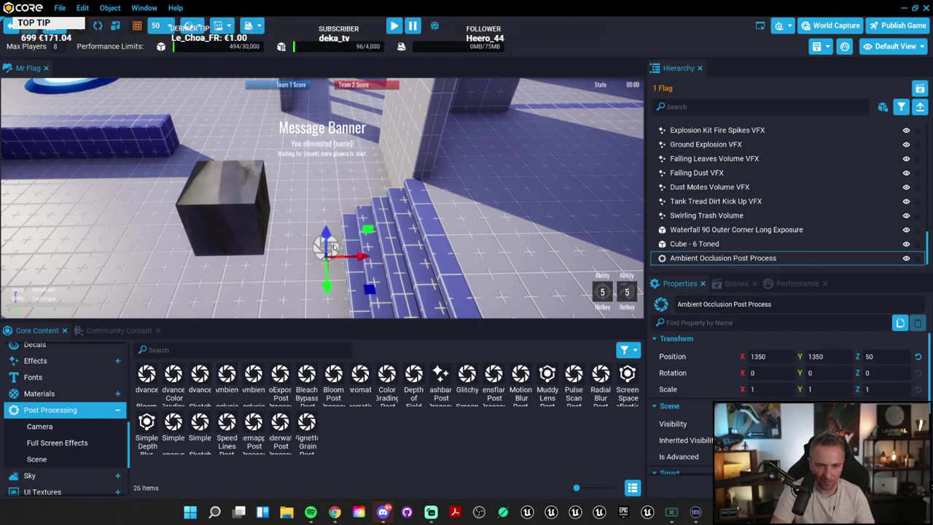
key(Delete)
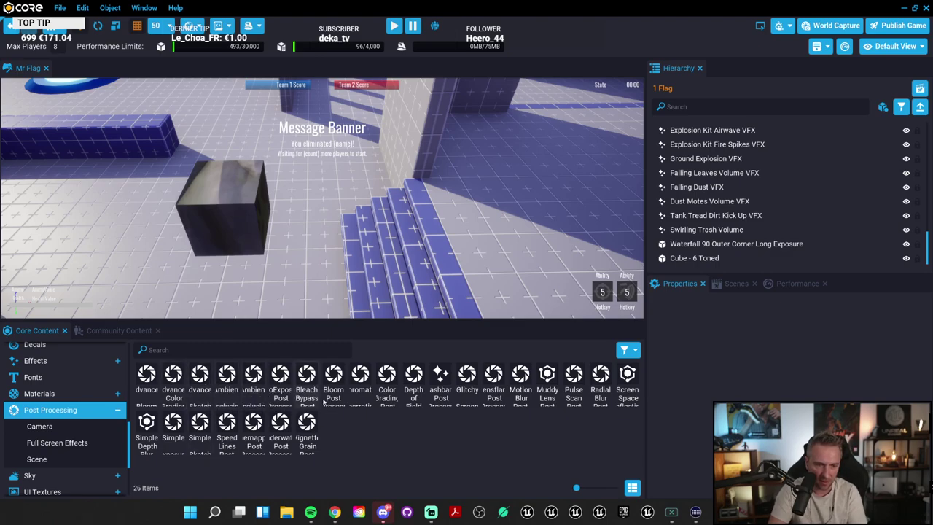
click(473, 385)
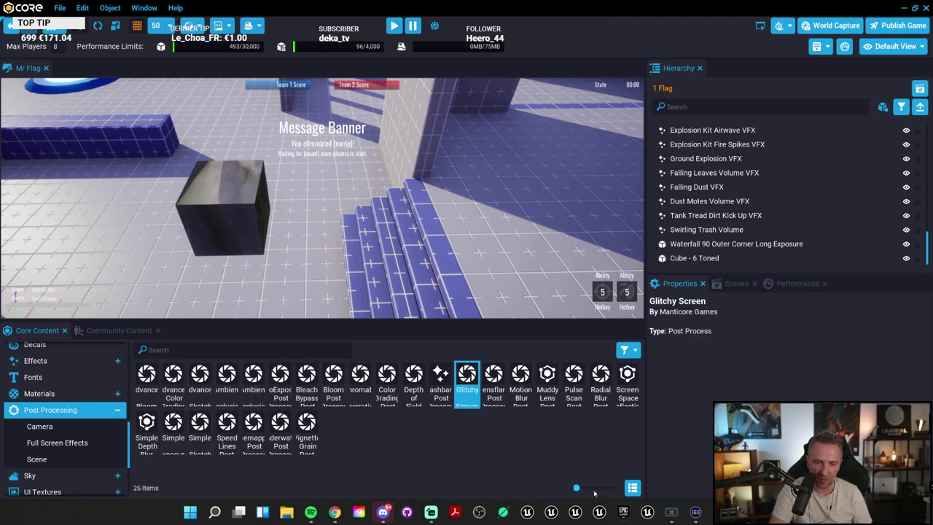
drag(576, 487, 591, 488)
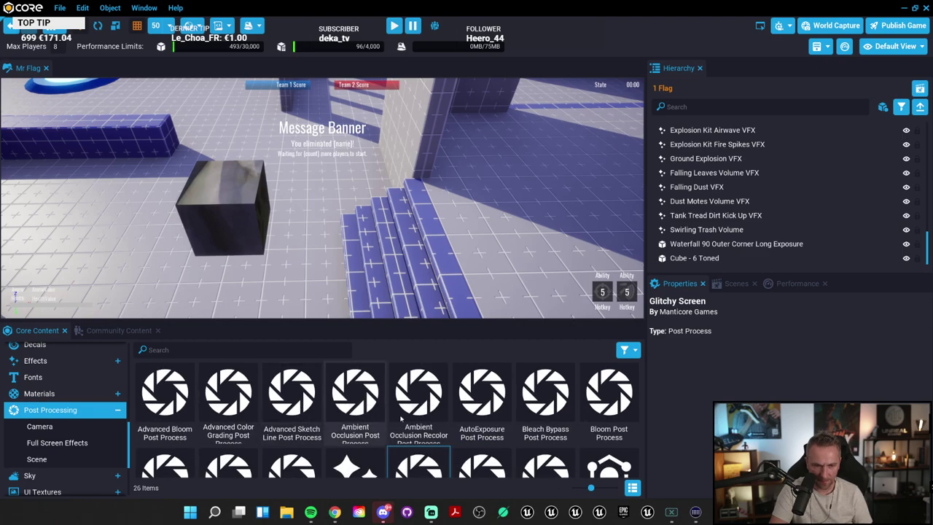
click(436, 405)
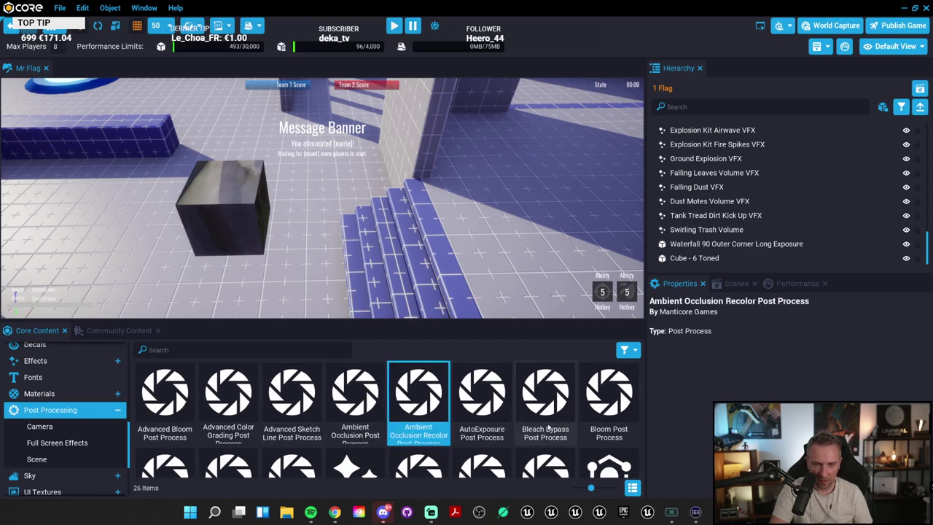
click(486, 410)
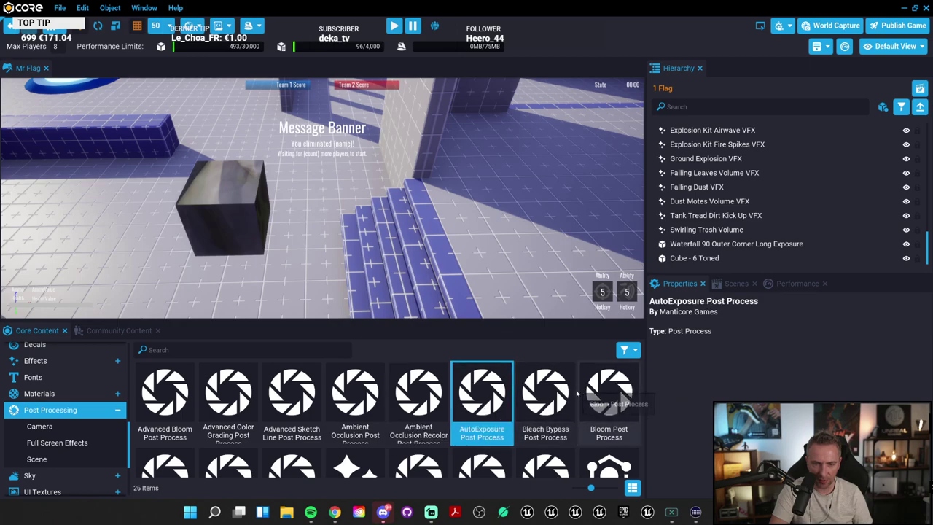
click(627, 394)
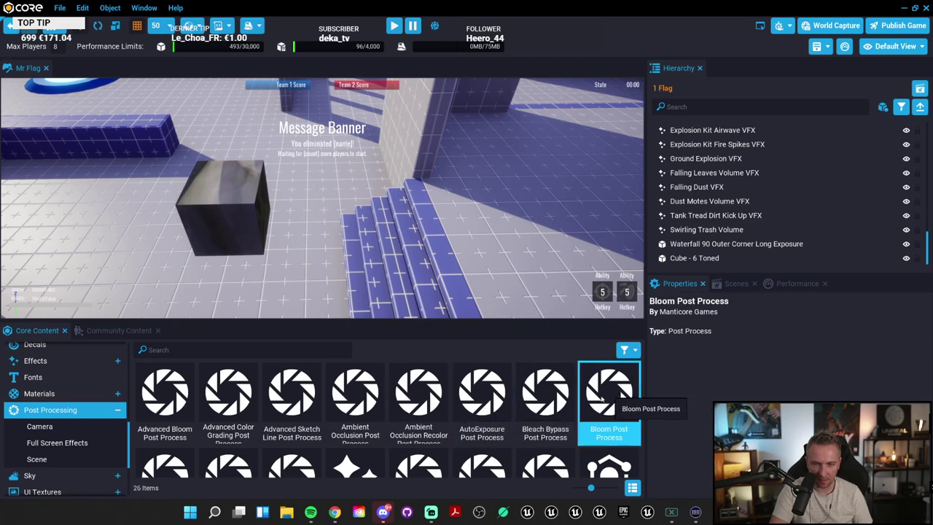
click(428, 403)
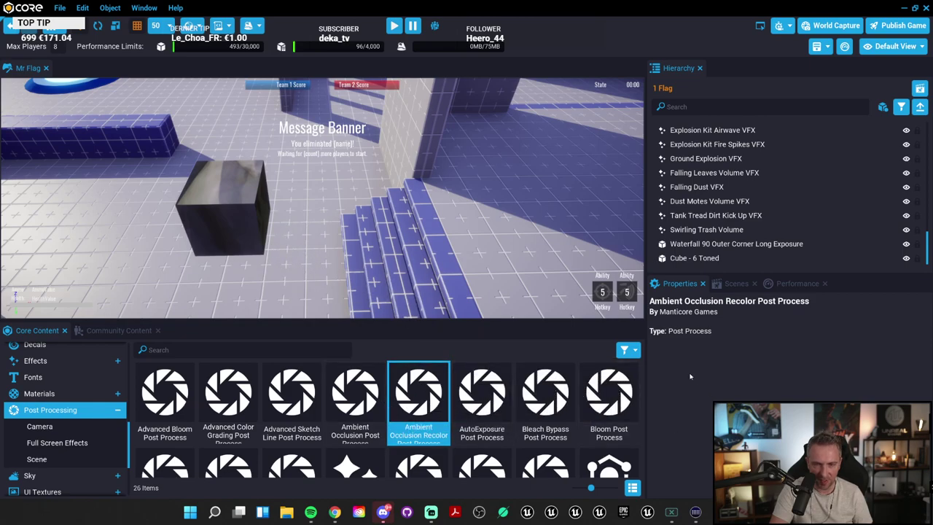
click(598, 427)
drag(589, 487, 581, 488)
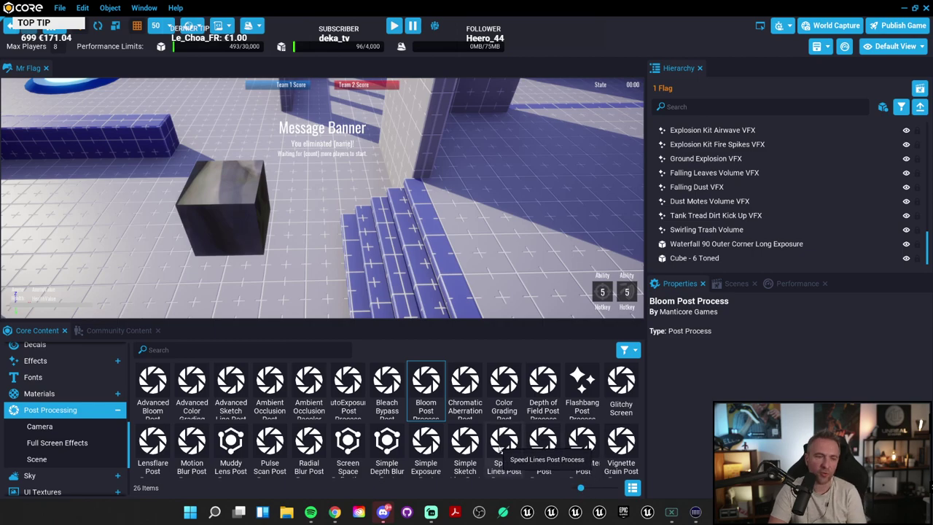
click(190, 446)
drag(152, 441, 151, 252)
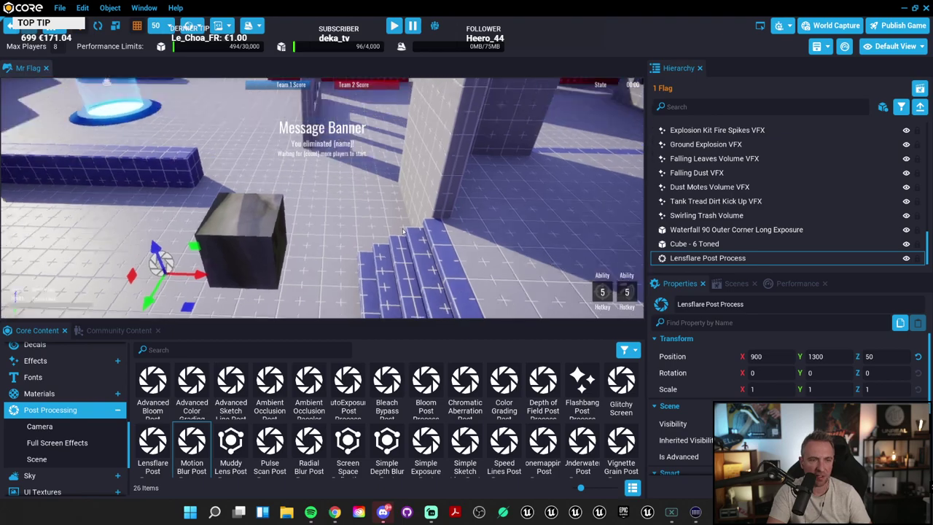
right_drag(403, 232, 275, 229)
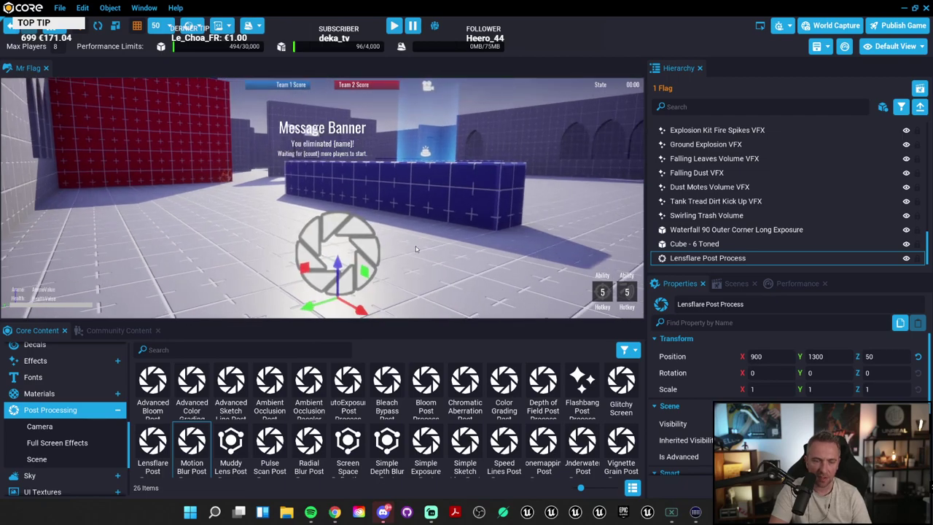
key(Delete)
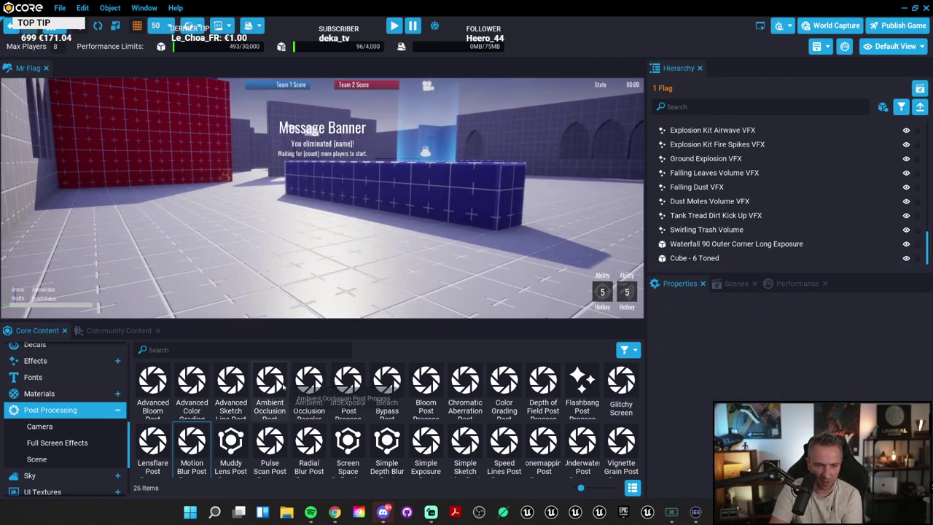
drag(192, 443, 401, 291)
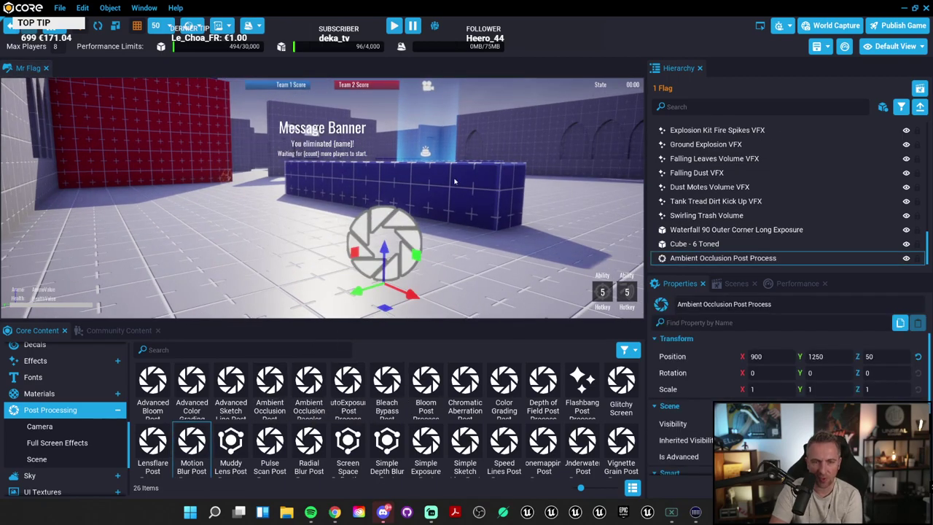
right_drag(401, 292, 495, 211)
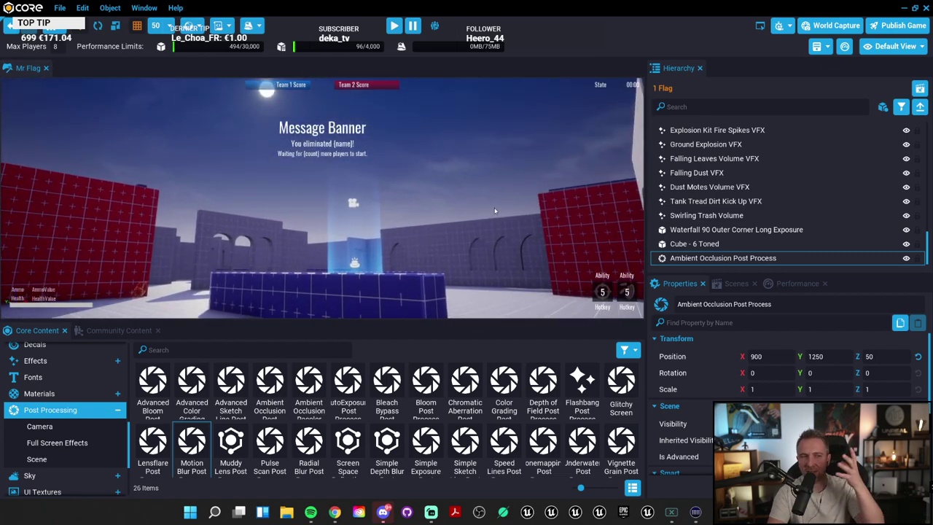
key(f)
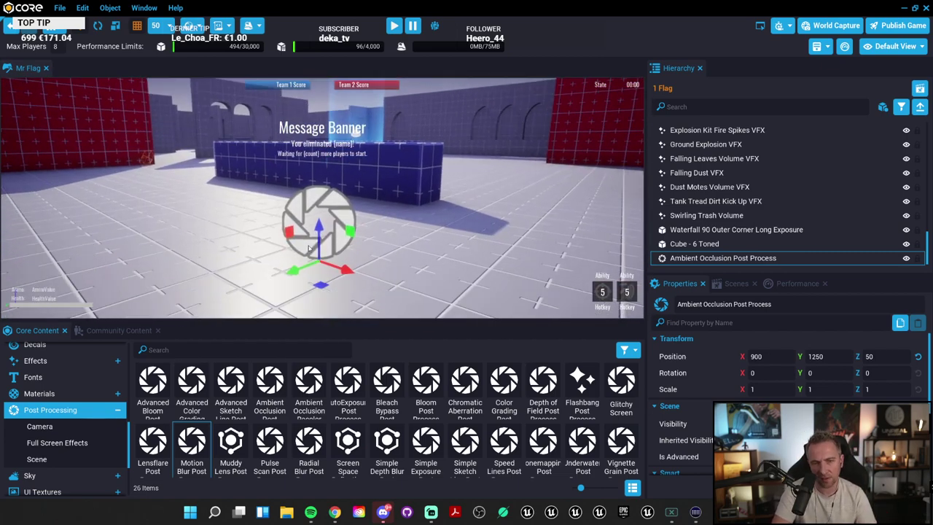
drag(356, 270, 424, 272)
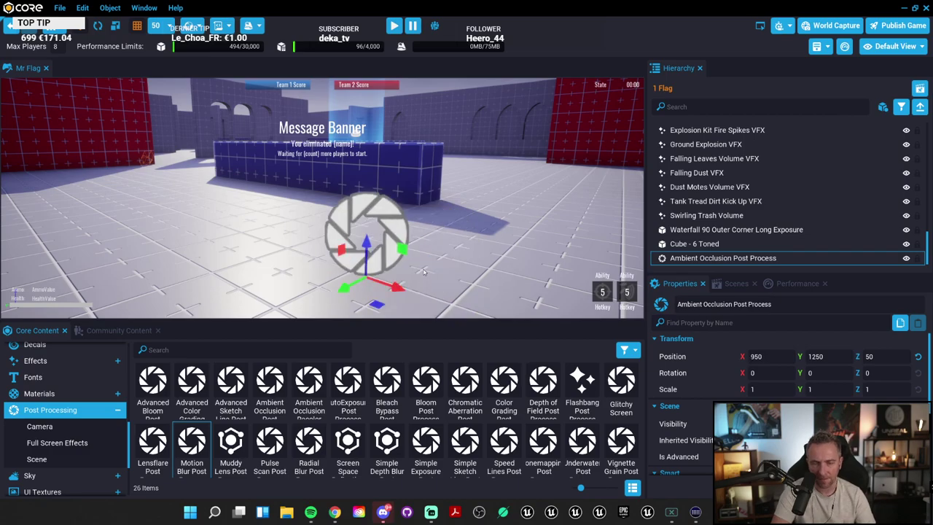
right_drag(423, 272, 642, 216)
key(f)
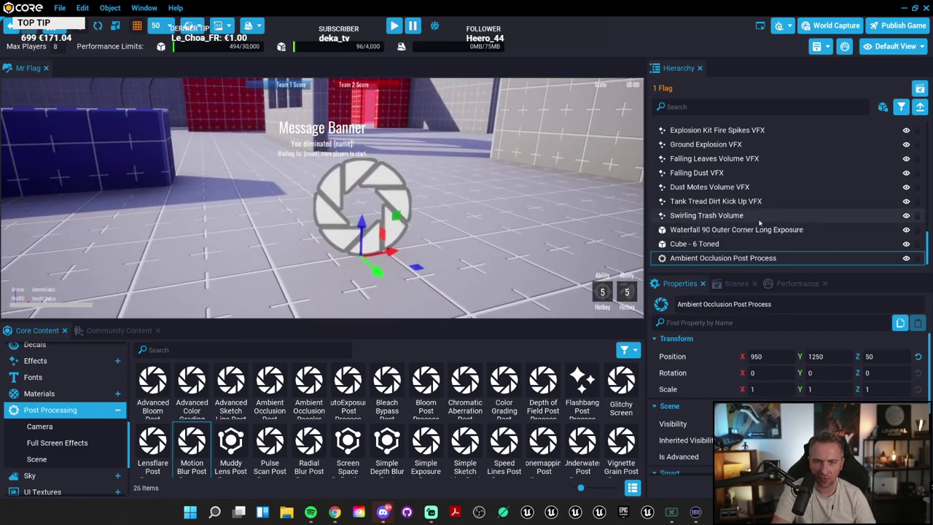
key(Delete)
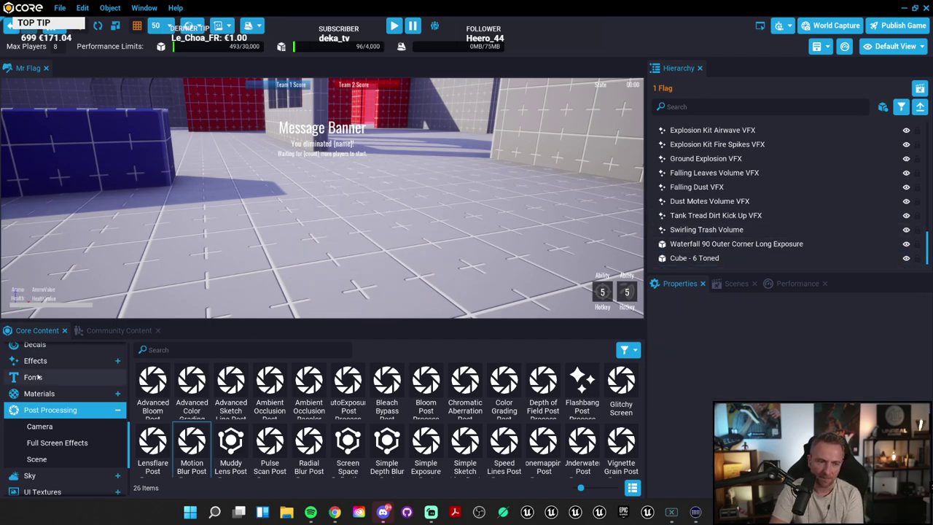
Step: Collapse the 3D Objects, Animated Meshes and Post Processing subcategories in Core Content
scroll(88, 447, down, 3)
scroll(88, 447, down, 2)
scroll(93, 438, up, 10)
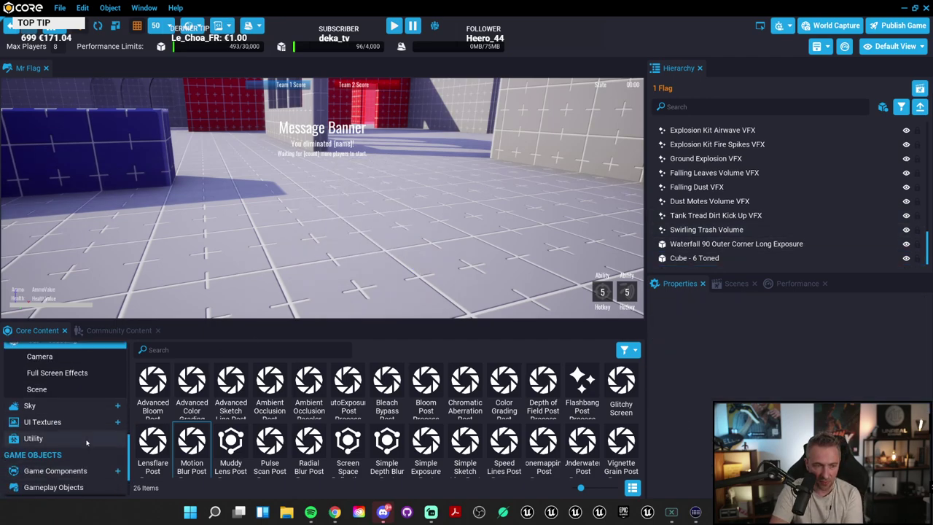
click(73, 400)
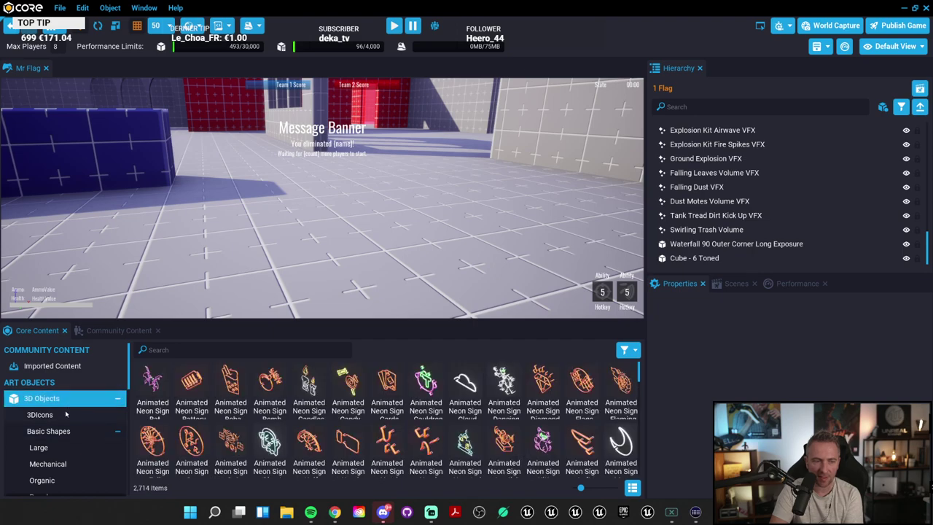
click(117, 398)
click(117, 431)
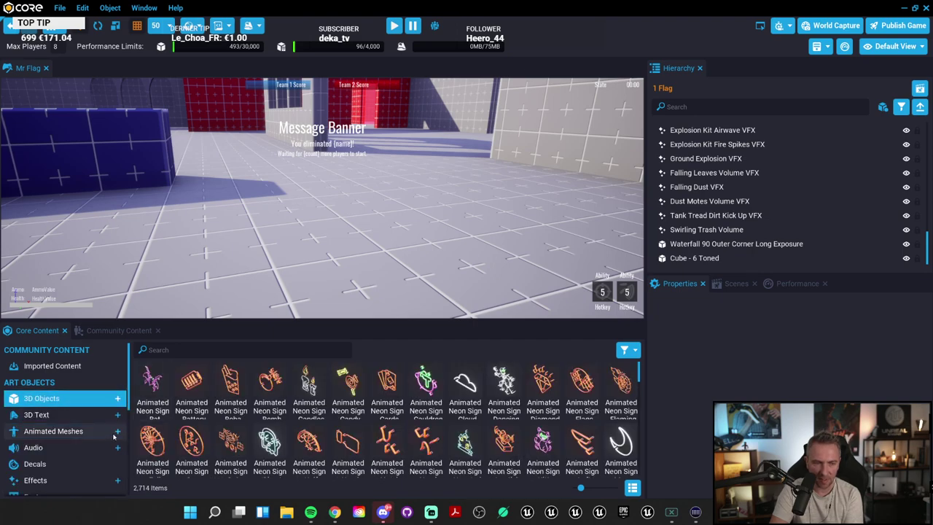
scroll(118, 438, down, 2)
click(118, 462)
scroll(109, 448, down, 4)
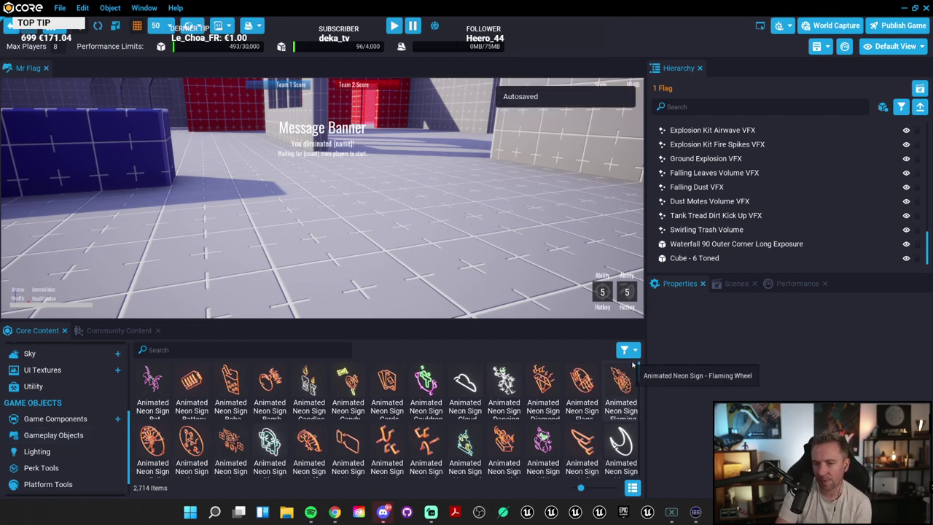
Step: Enlarge the viewport and place an Advanced Axe from Game Components at 950, 115, 50
drag(646, 353, 767, 353)
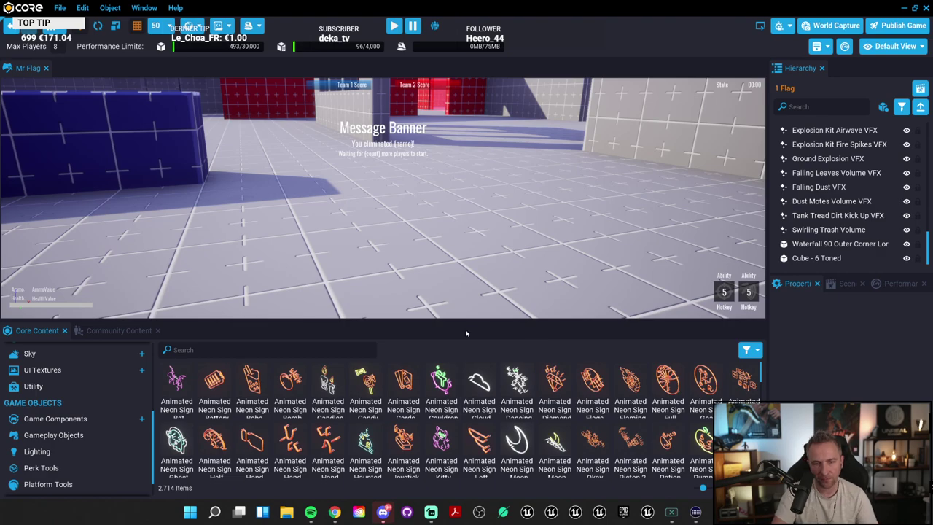
drag(468, 321, 467, 331)
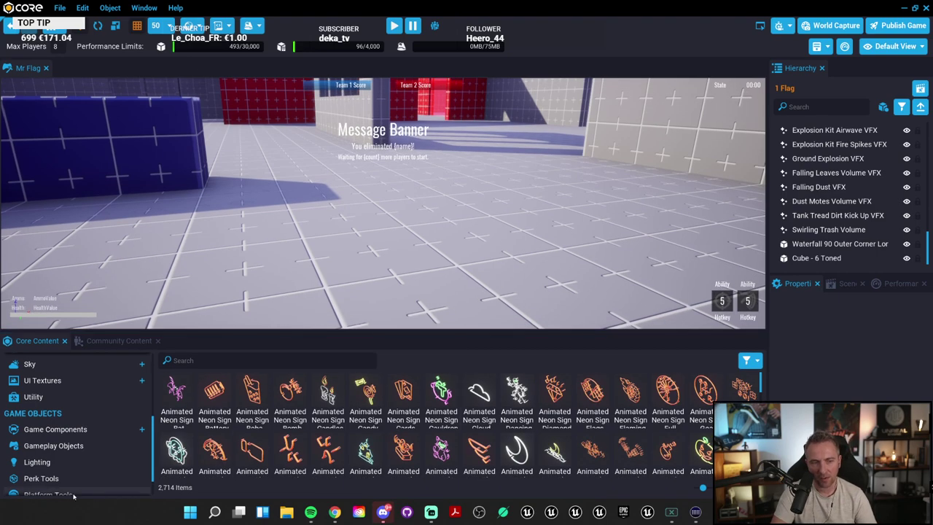
click(83, 430)
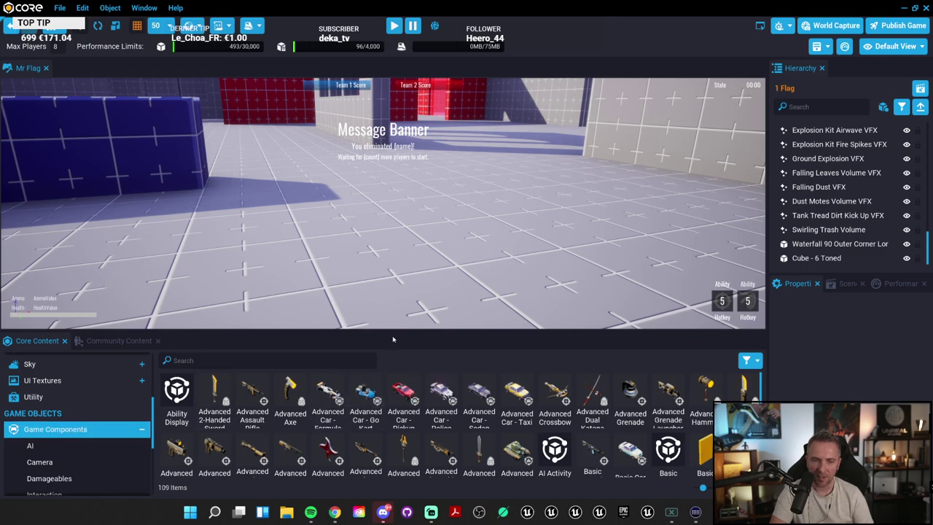
drag(307, 391, 373, 241)
Step: Replace the grey road block with a second Advanced Axe on the floor
right_drag(505, 207, 241, 270)
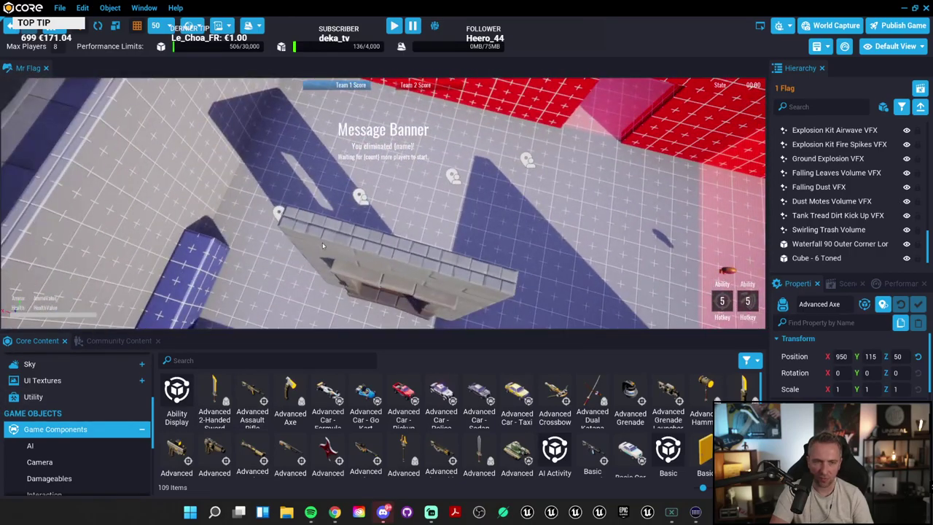
click(408, 280)
key(Delete)
drag(270, 394, 438, 175)
Step: Playtest by walking the skeleton to the axe, equipping it and swinging it
click(394, 26)
key(w)
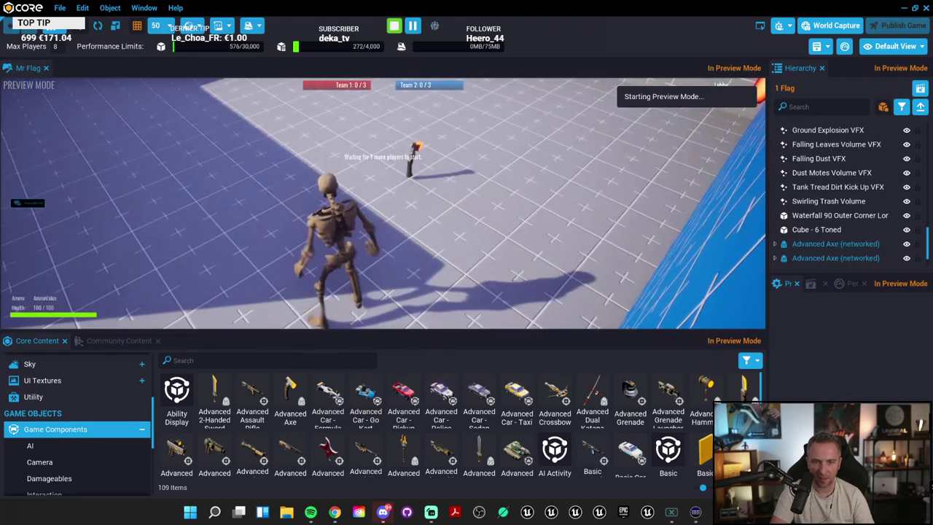
key(f)
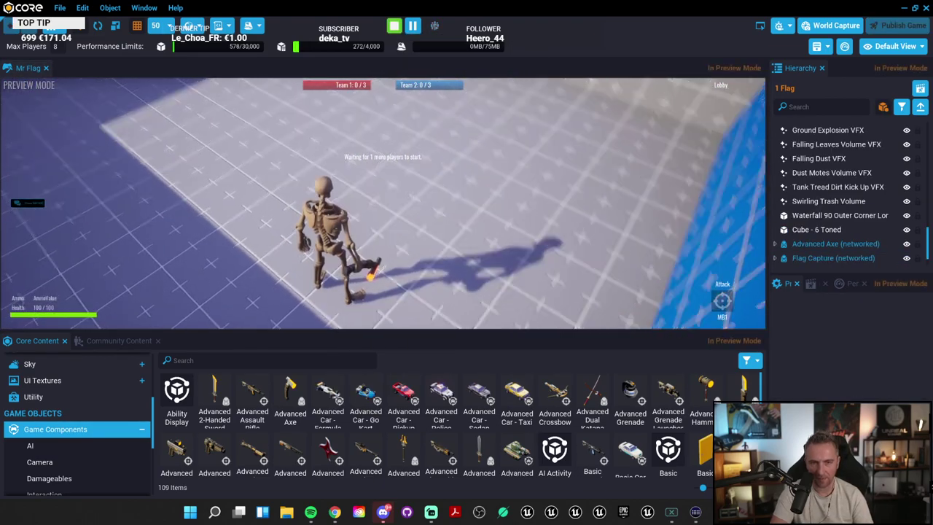
click(383, 203)
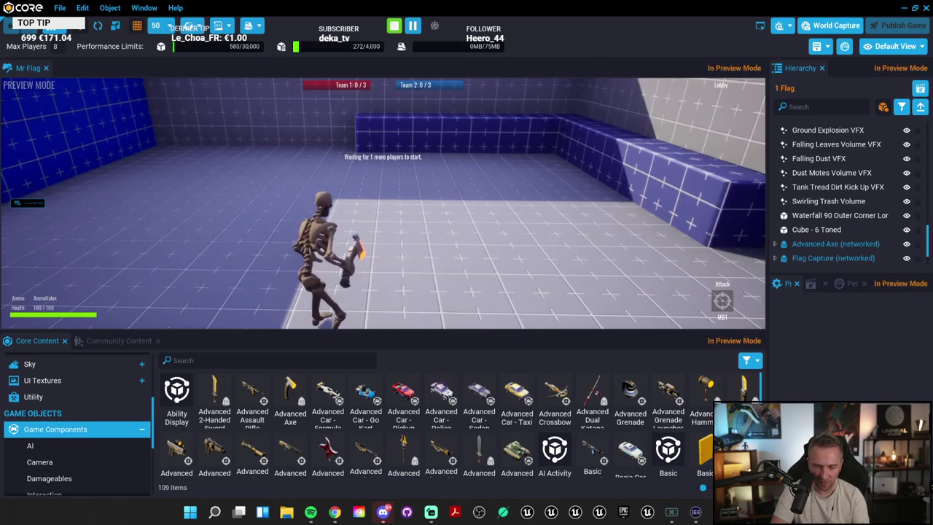
key(F11)
key(Escape)
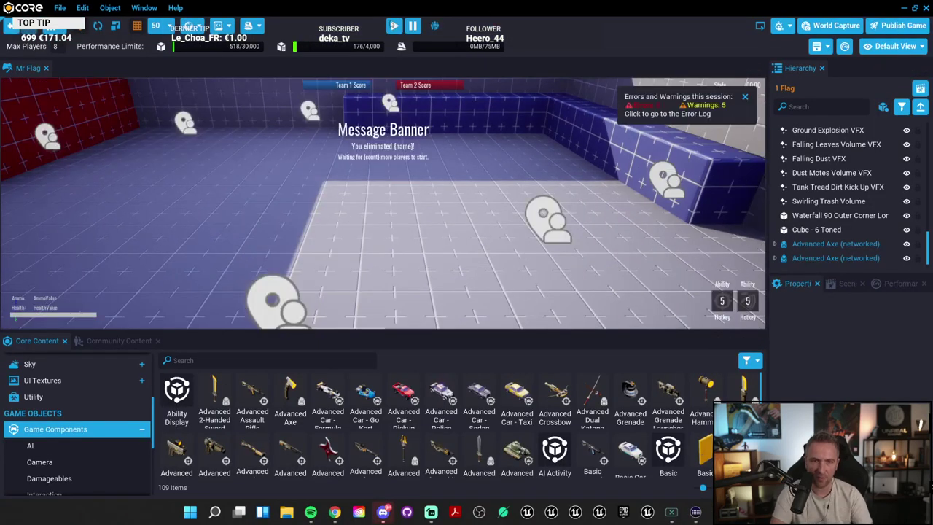
key(=)
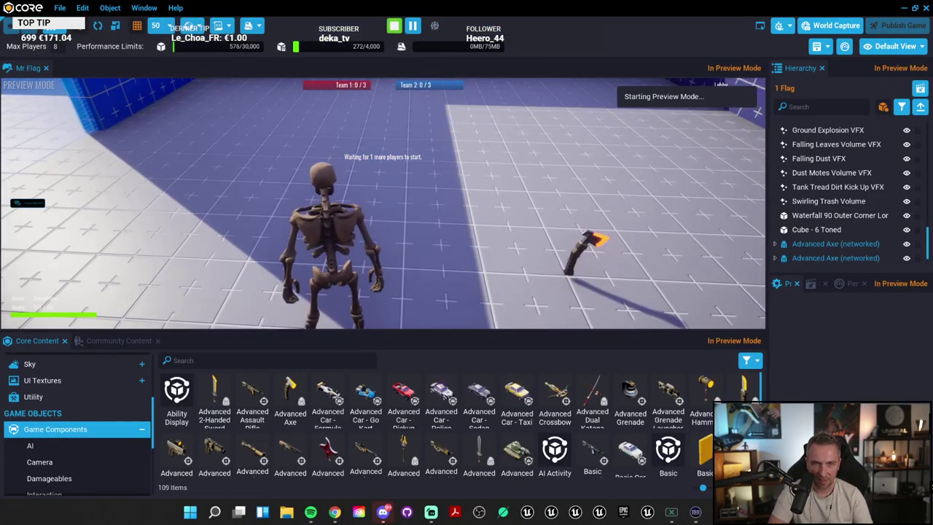
key(Escape)
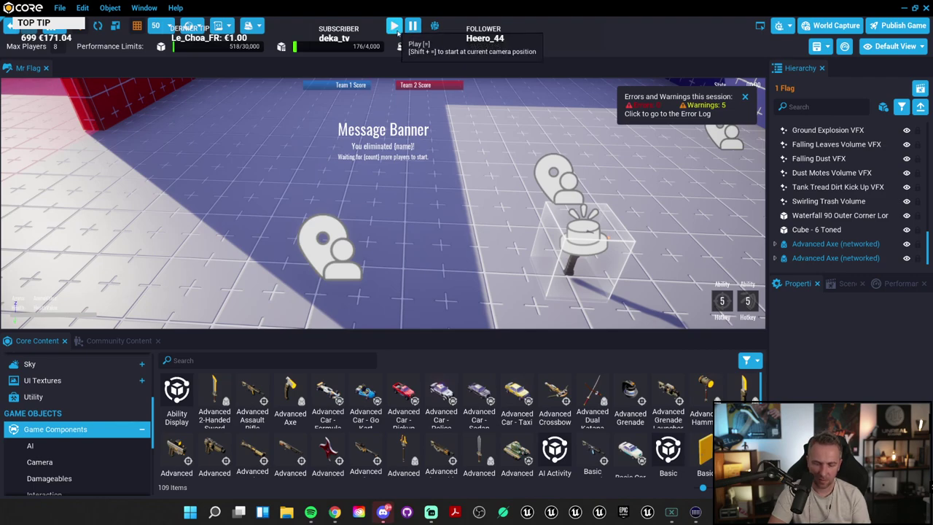
Step: Preview full screen, equip the Advanced Axe with F and run the skeleton around the arena
click(397, 31)
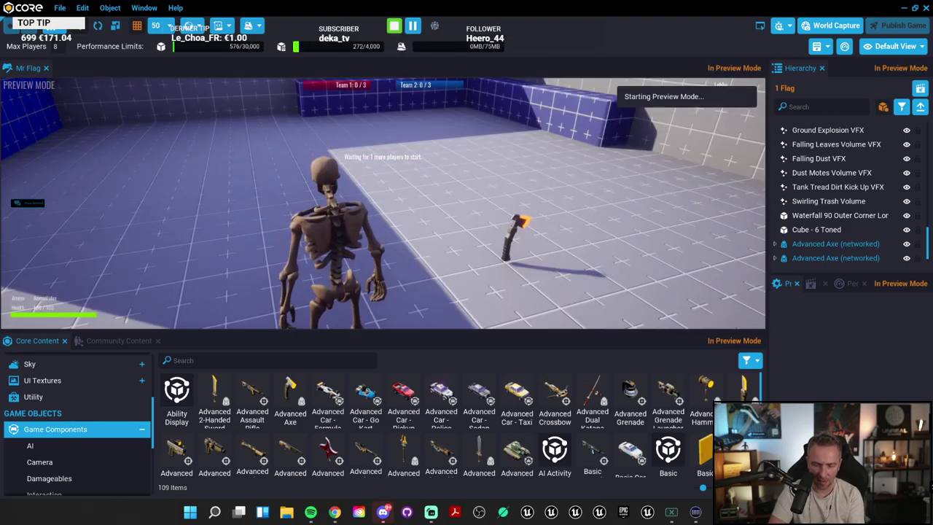
key(w)
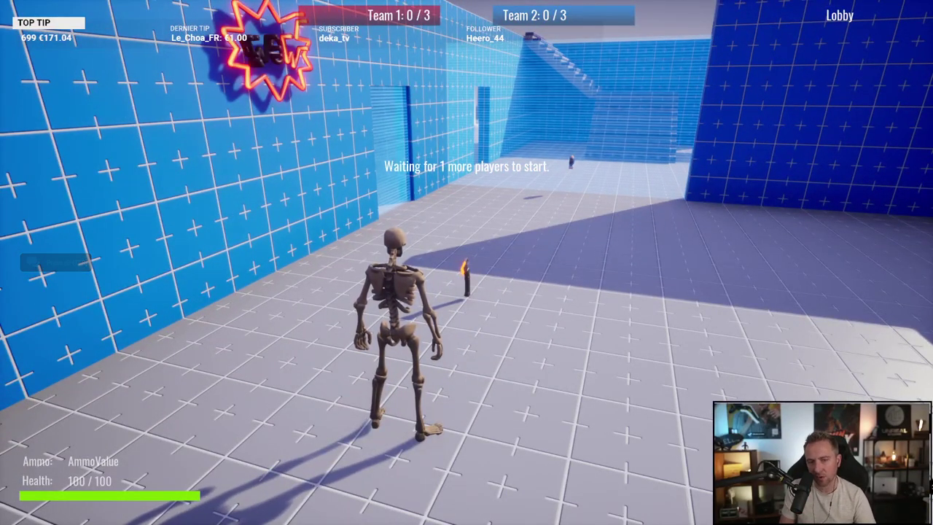
key(w)
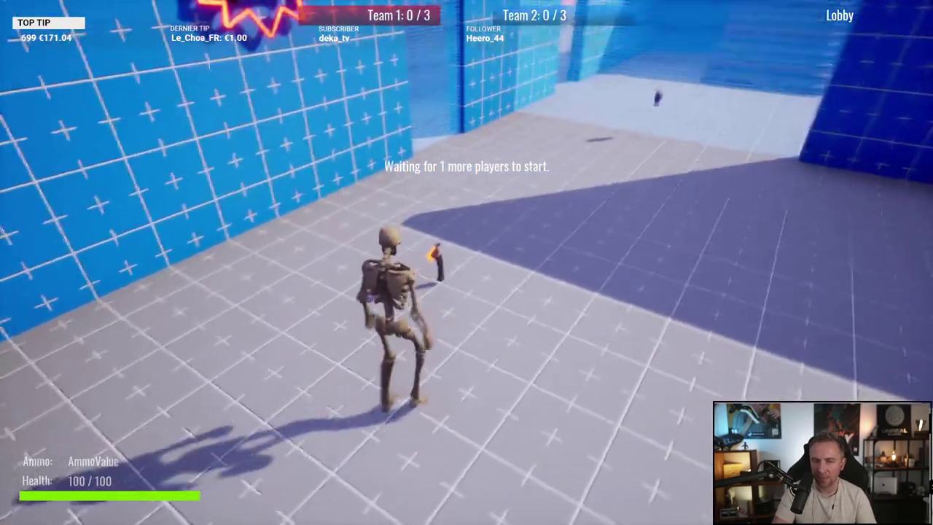
key(w)
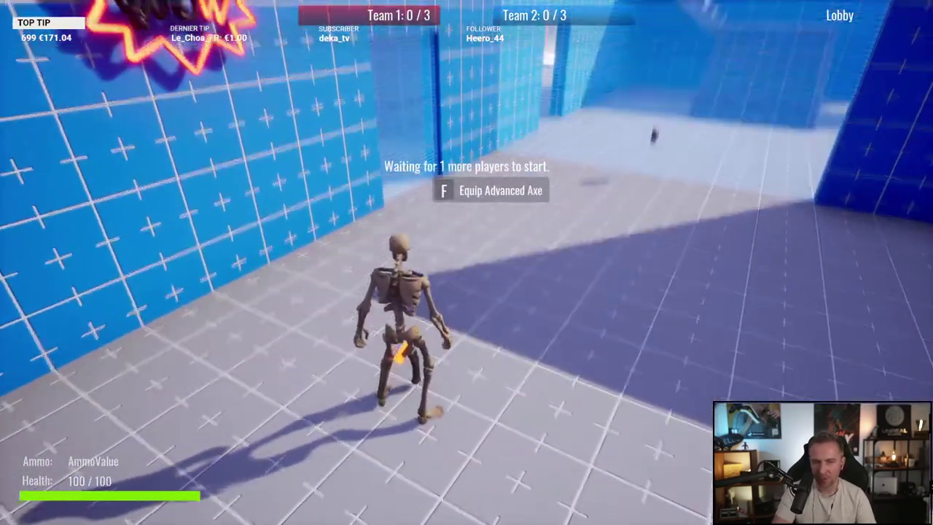
key(w)
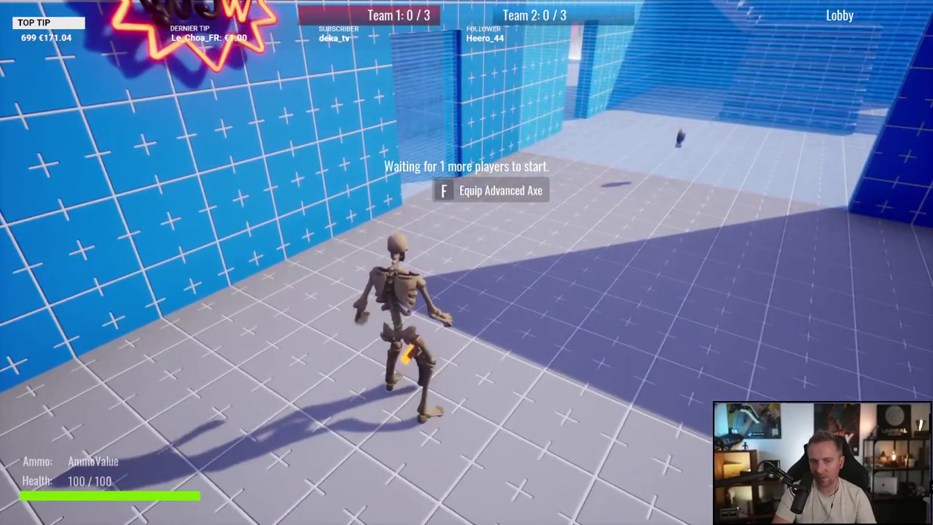
key(f)
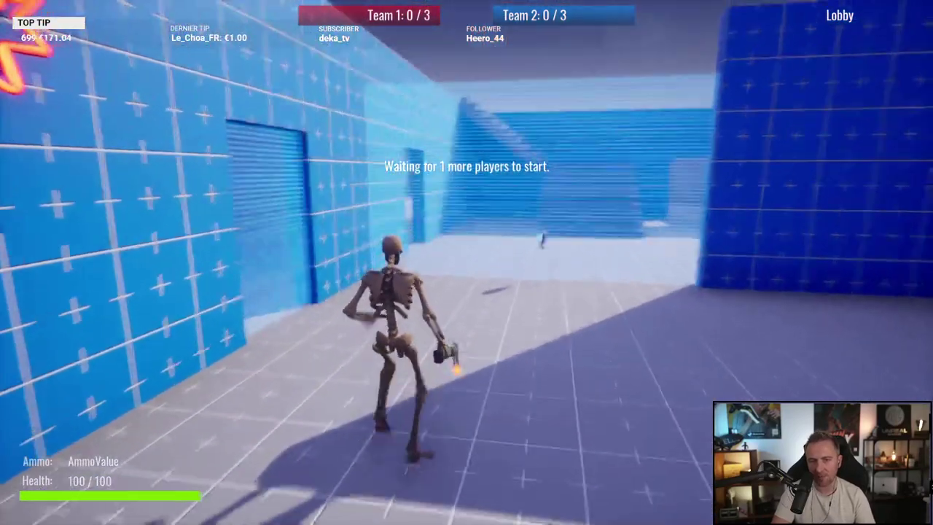
key(w)
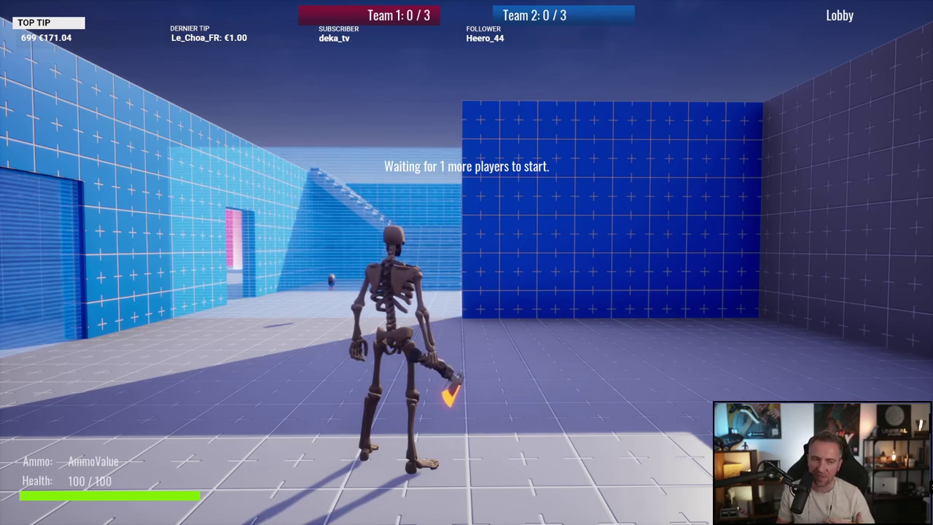
key(w)
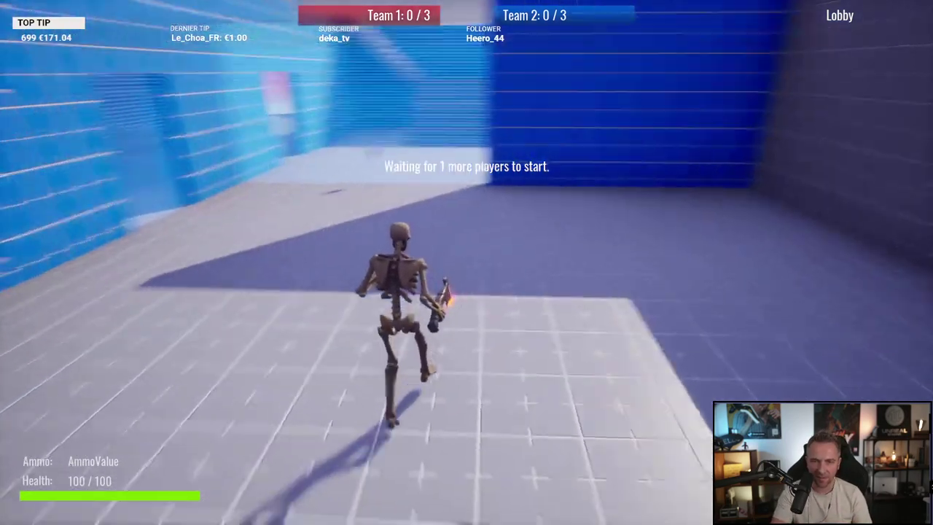
key(w)
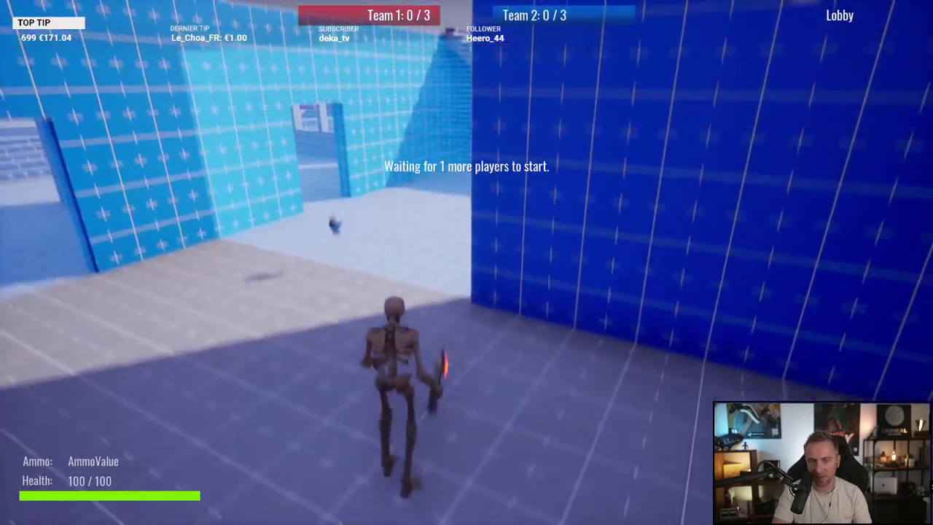
key(c)
key(Escape)
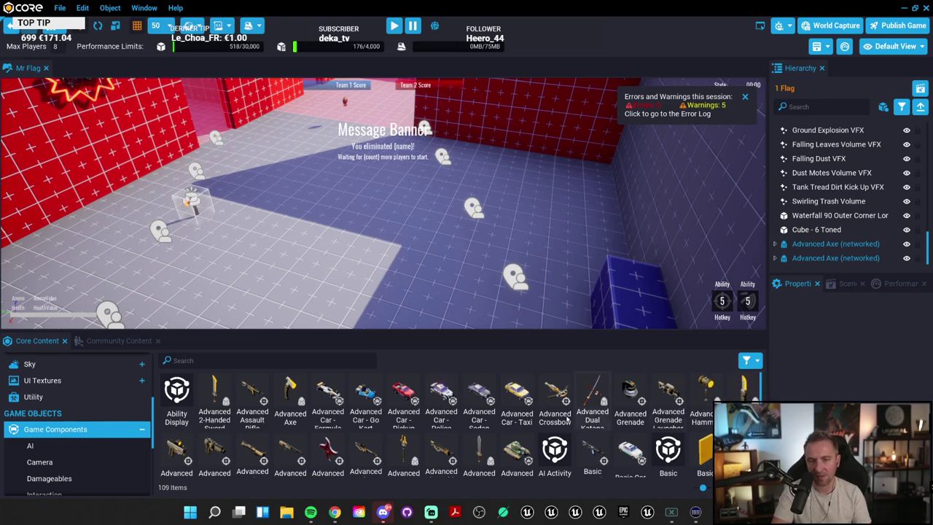
Step: Place an Advanced Car - Formula and drive it around the arena in preview
drag(366, 394, 270, 228)
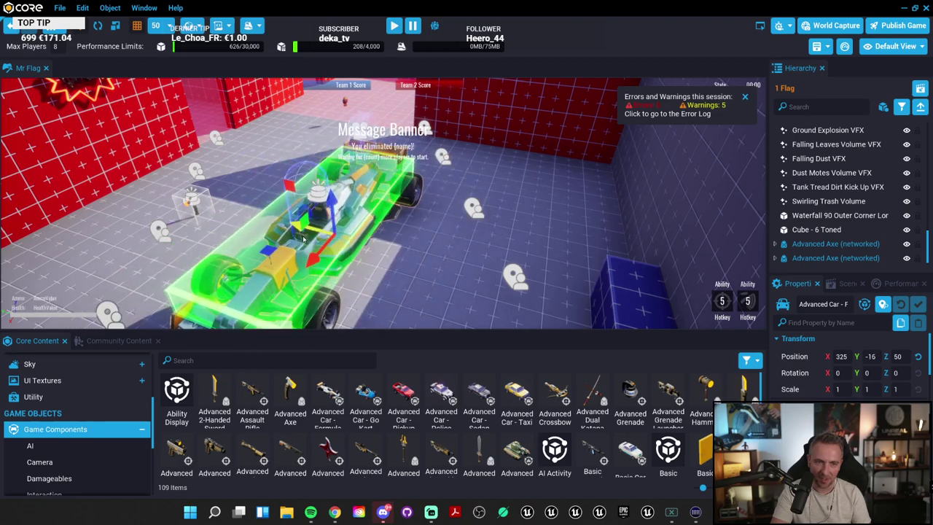
click(394, 26)
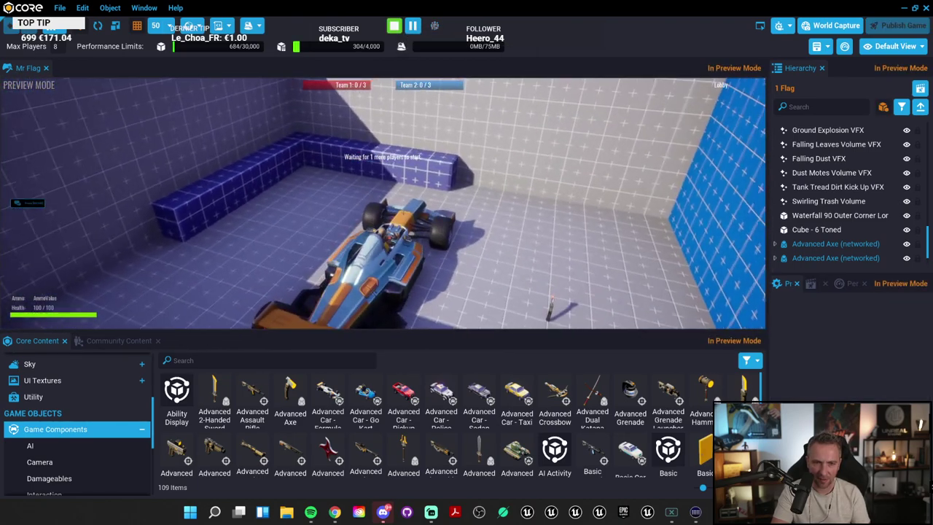
key(w)
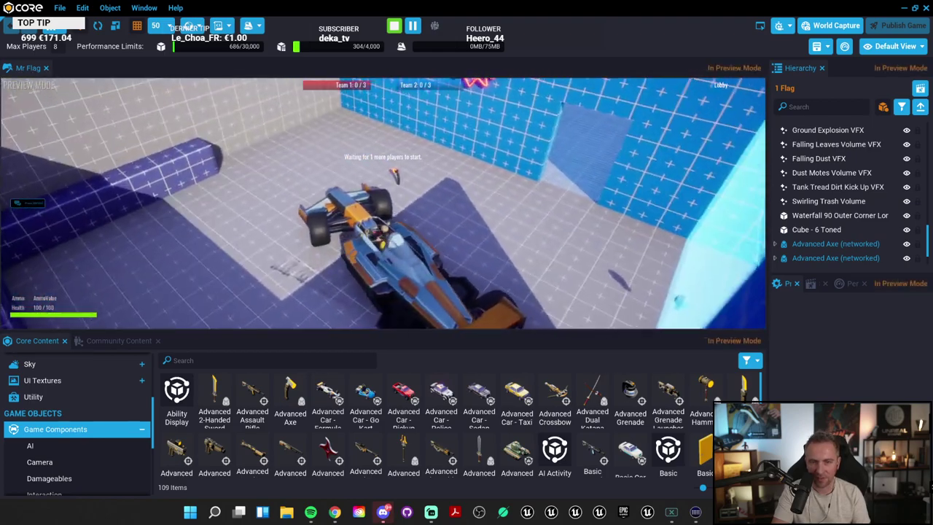
key(w)
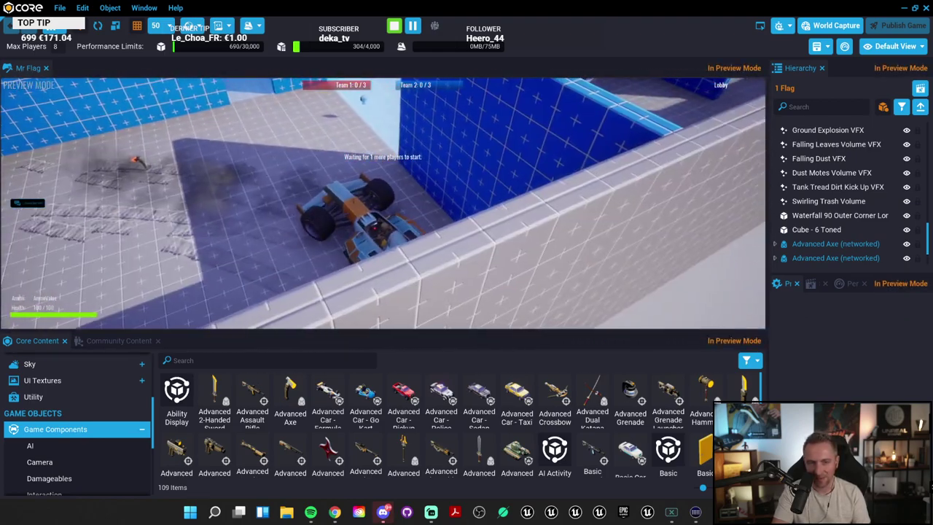
key(w)
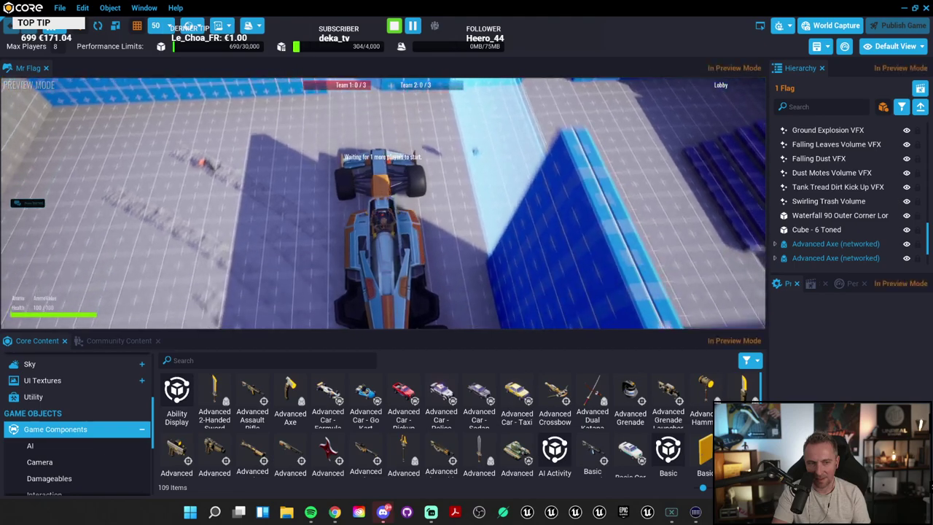
key(w)
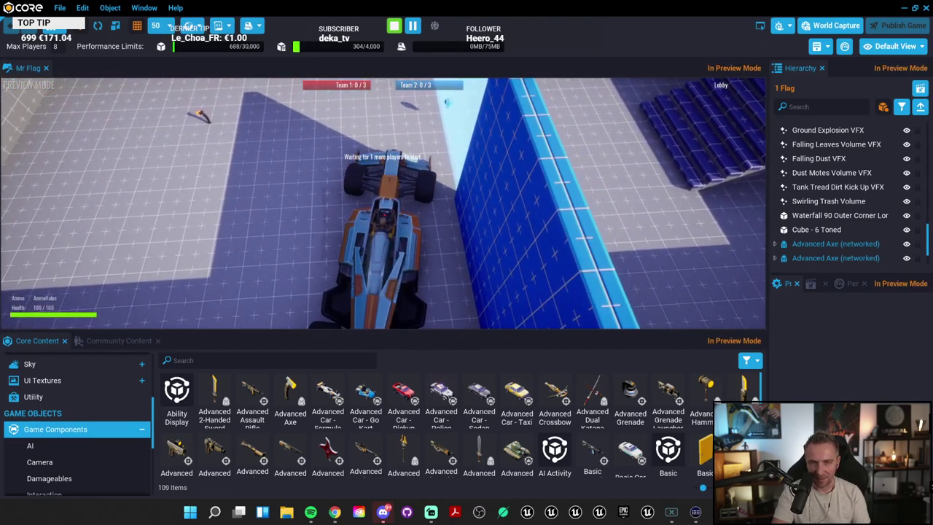
key(=)
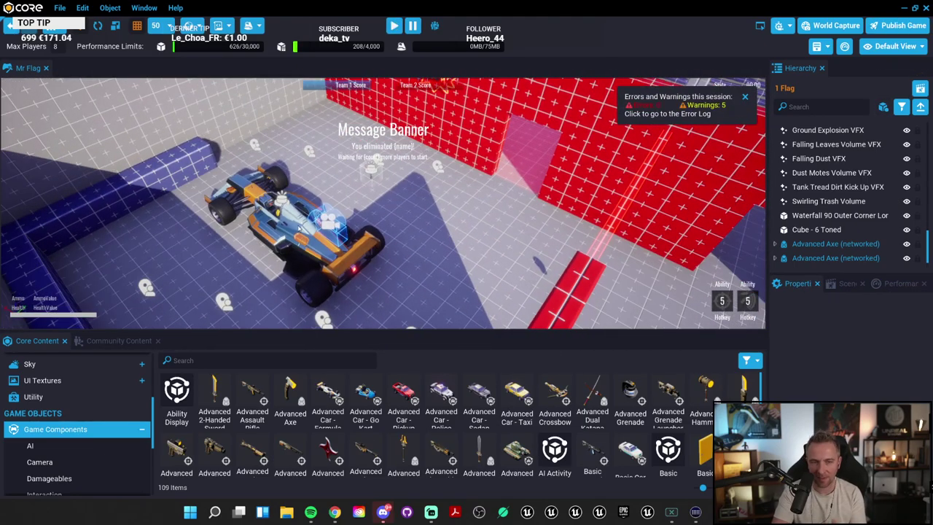
Step: Deinstance and delete the formula car from the scene
click(299, 228)
key(Delete)
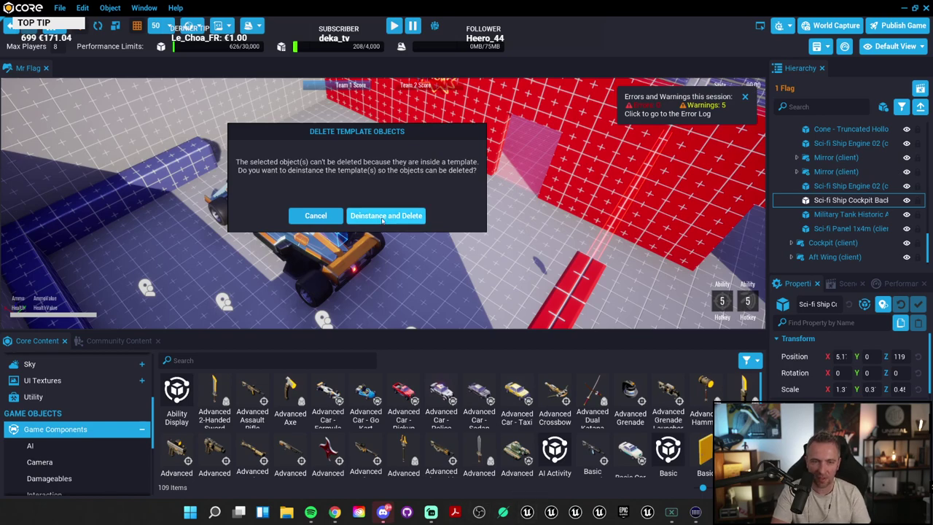
click(386, 216)
click(291, 236)
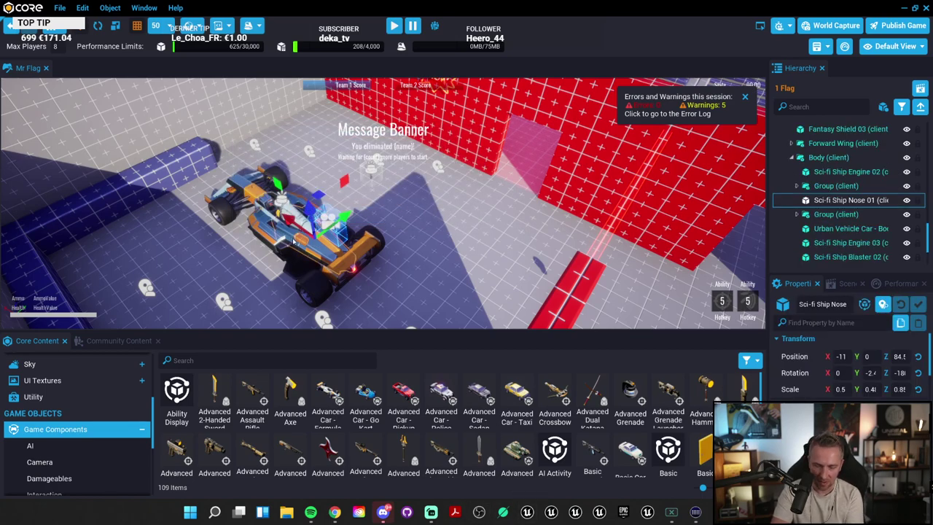
click(294, 239)
key(Delete)
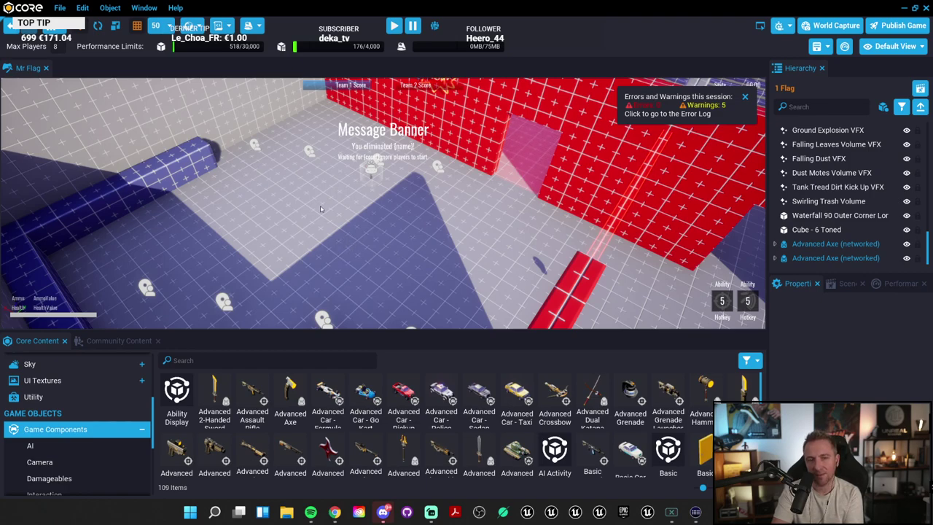
Step: Run and stop a quick preview, then move the view close to the flag
click(394, 26)
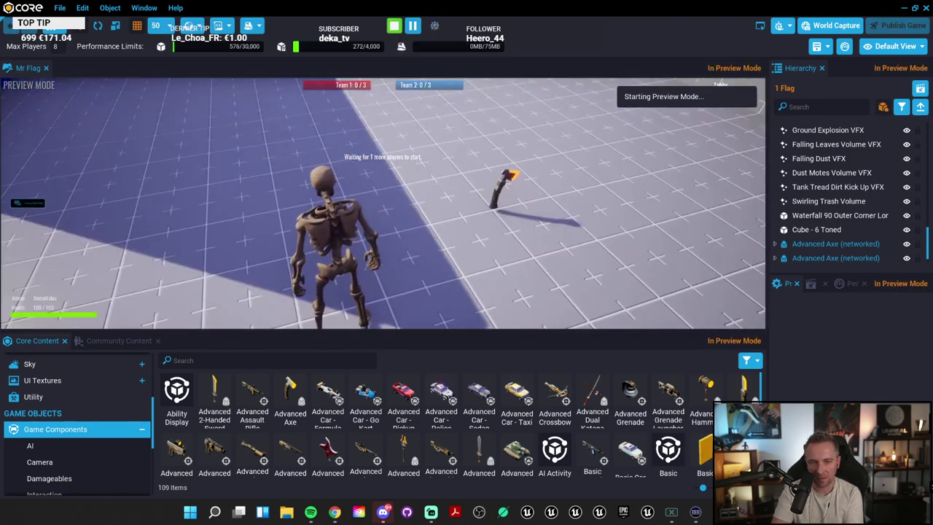
key(equal)
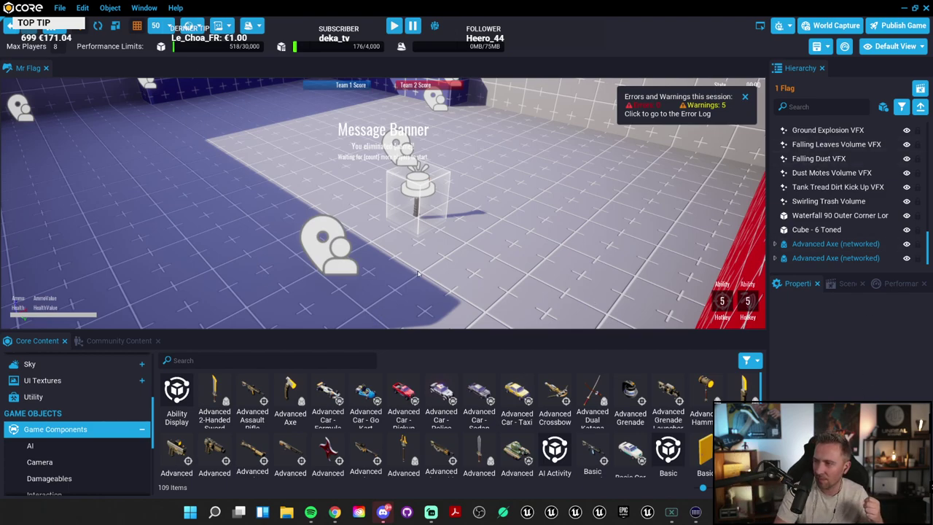
right_drag(500, 243, 307, 303)
Step: Place an AI Activity Turret on the floor in front of the flag
key(f)
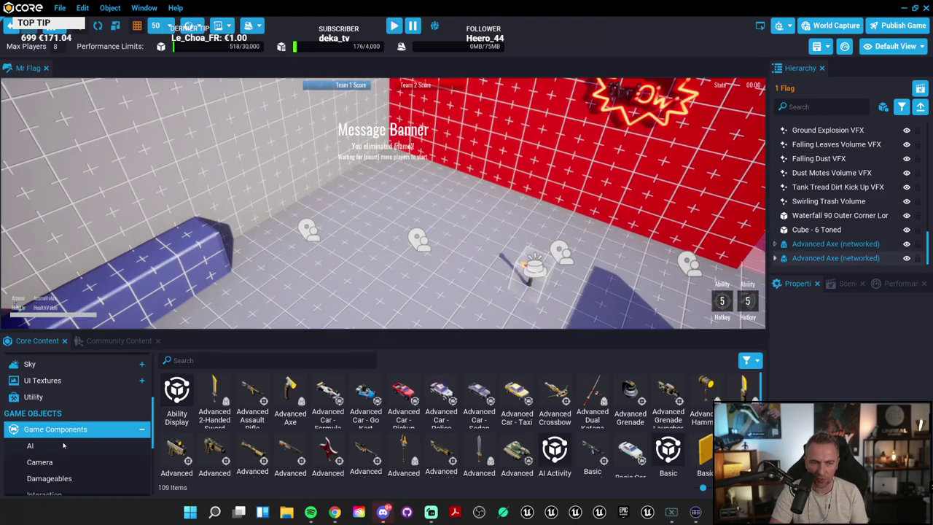
click(39, 445)
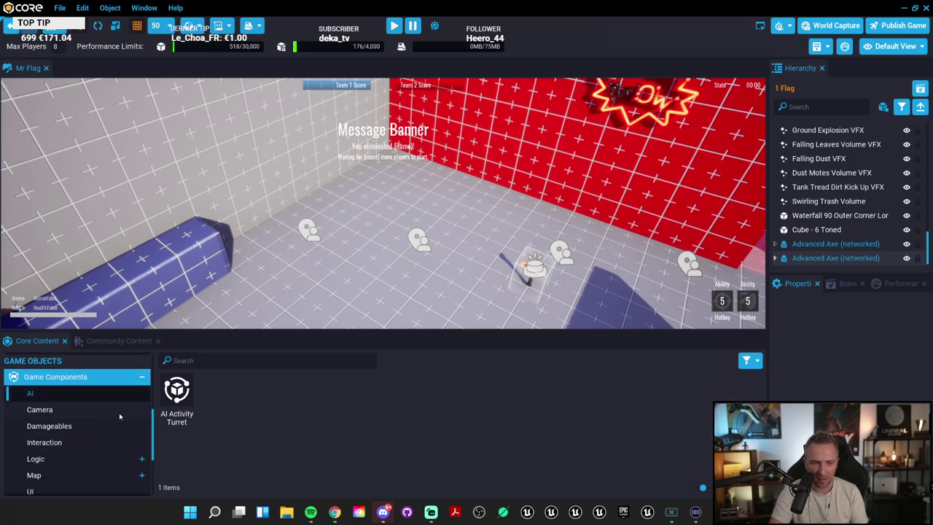
drag(177, 394, 400, 288)
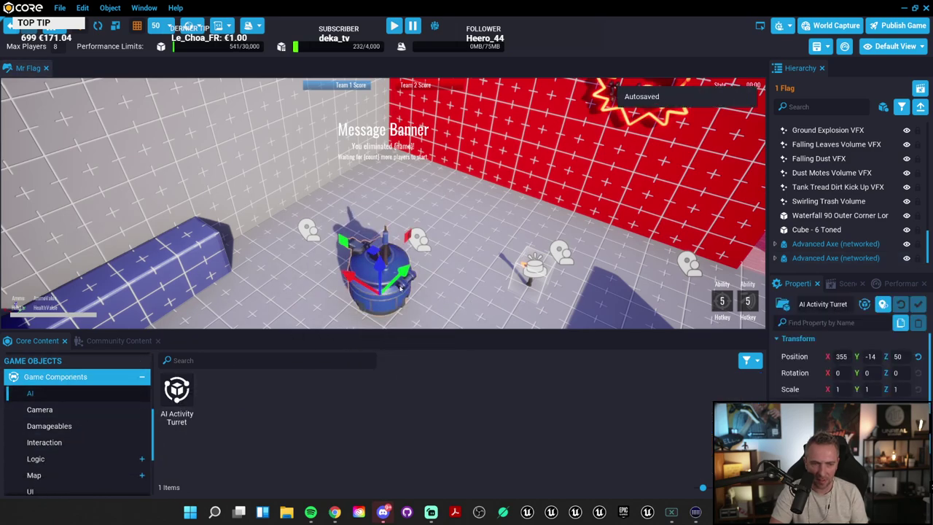
key(f)
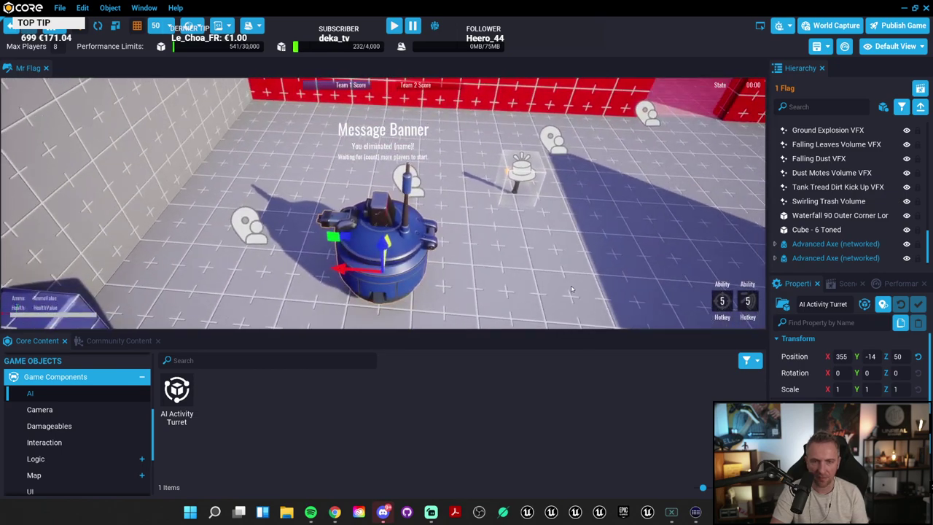
right_drag(436, 248, 437, 261)
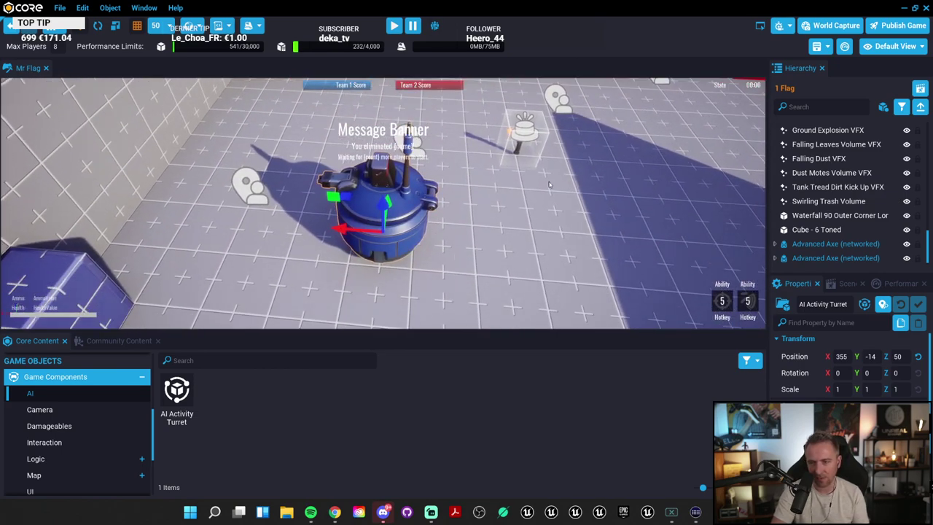
Step: Select the turret's disc, Turret (networked), Sight and Turret Guns parts in the Hierarchy
scroll(846, 365, down, 3)
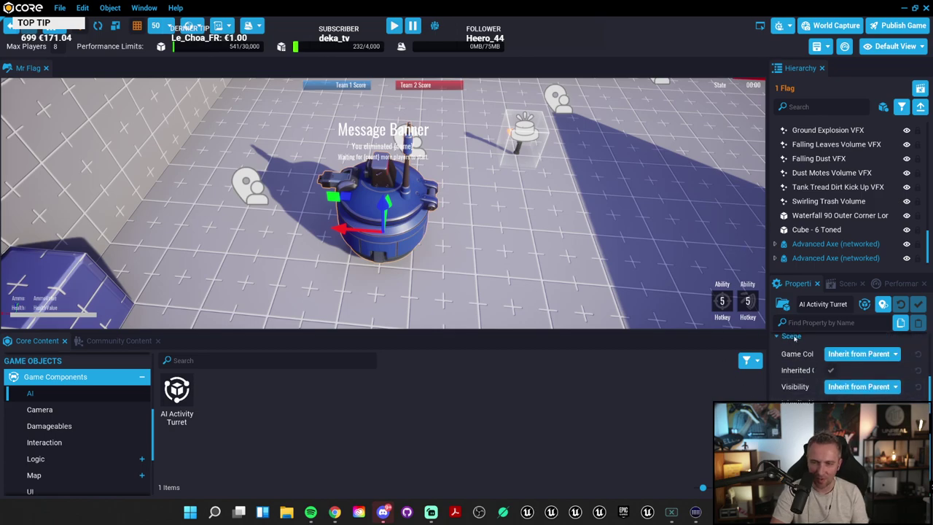
click(400, 198)
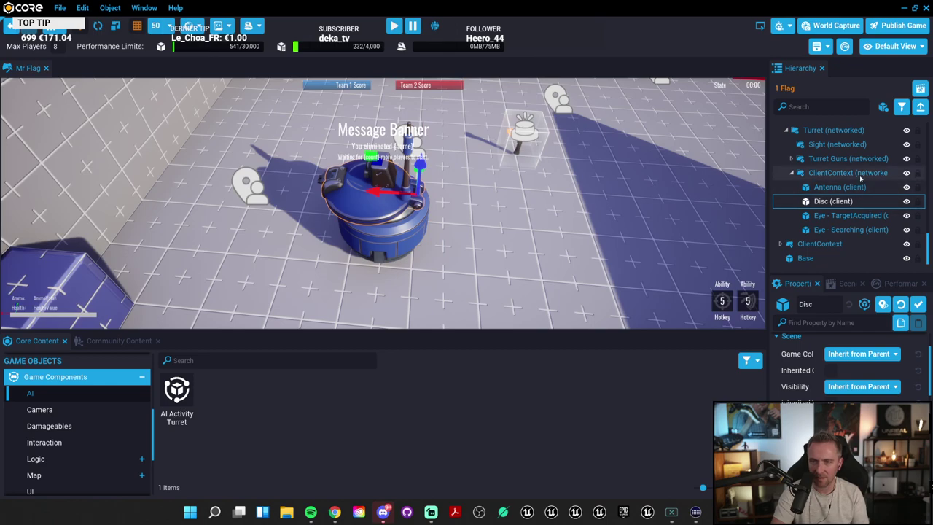
scroll(840, 187, up, 1)
click(831, 148)
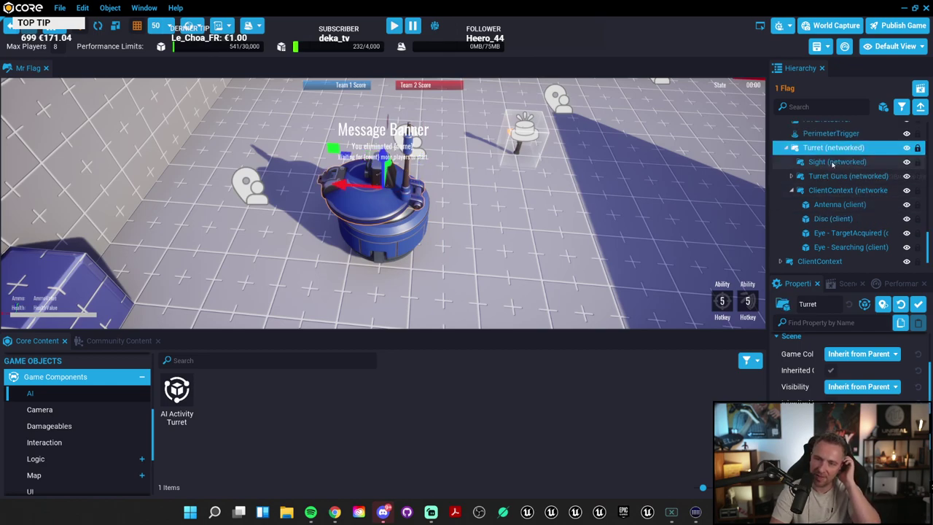
click(818, 163)
click(831, 175)
key(f)
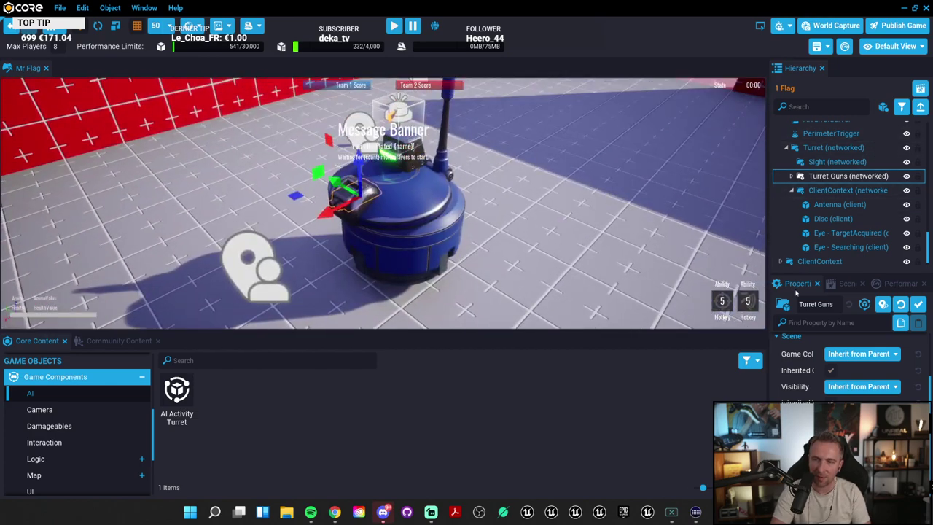
drag(801, 277, 800, 374)
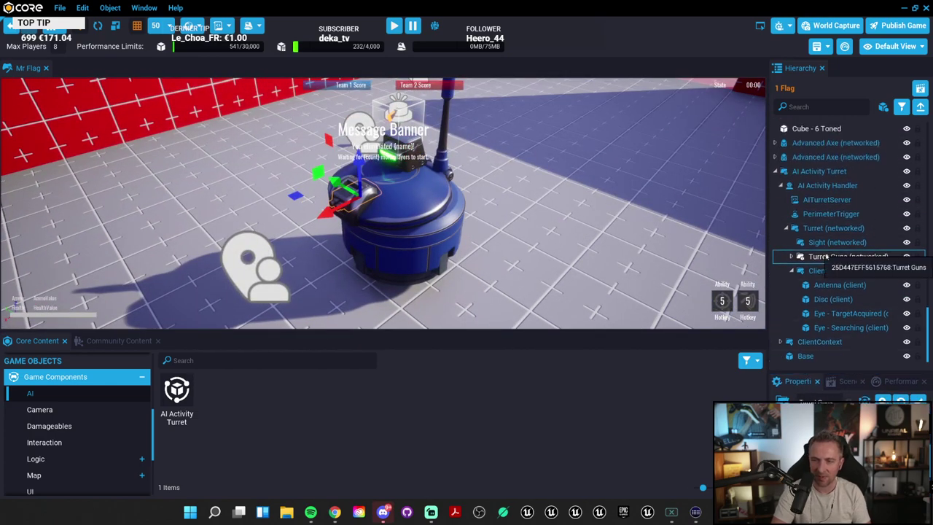
click(827, 243)
click(834, 229)
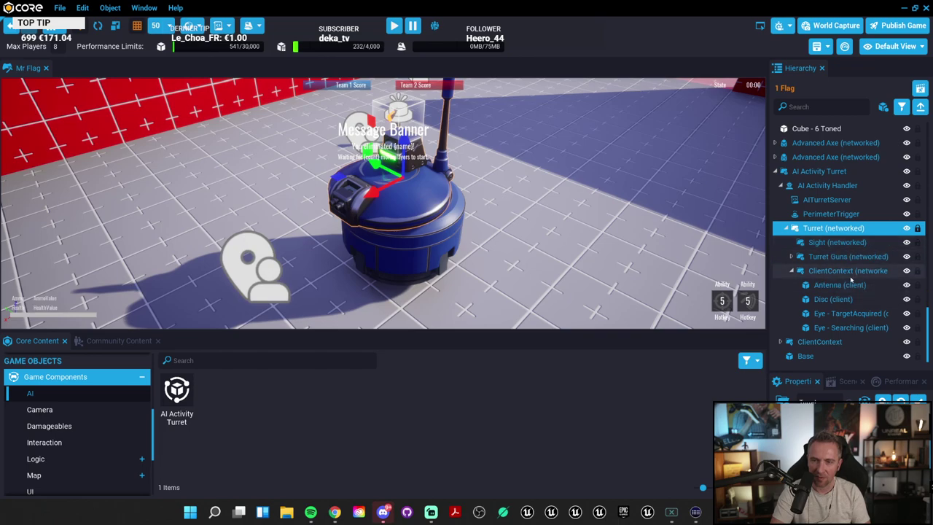
click(849, 314)
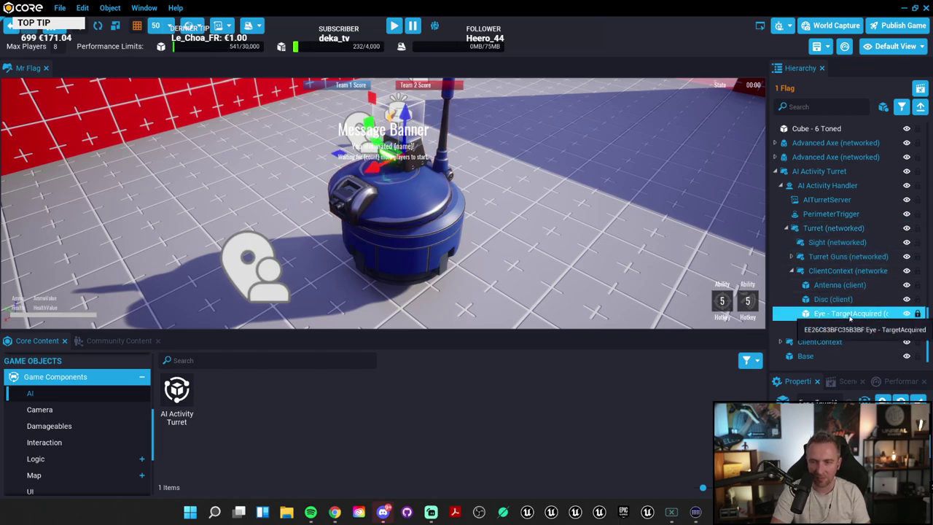
drag(815, 374, 814, 277)
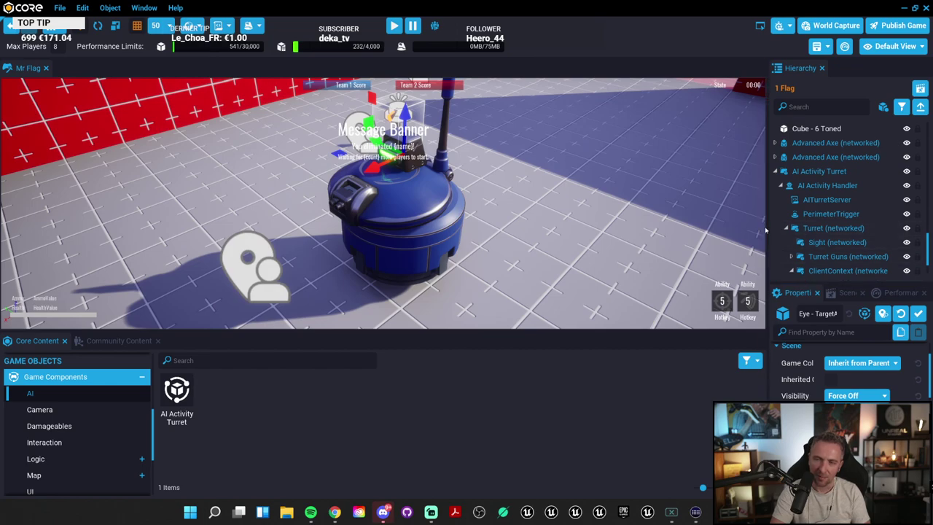
drag(765, 231, 673, 230)
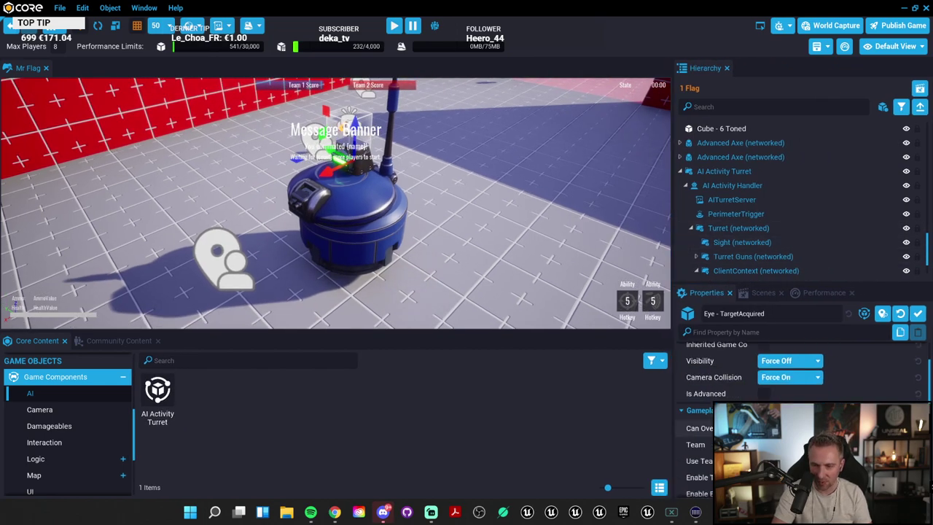
scroll(730, 409, down, 3)
scroll(729, 408, up, 2)
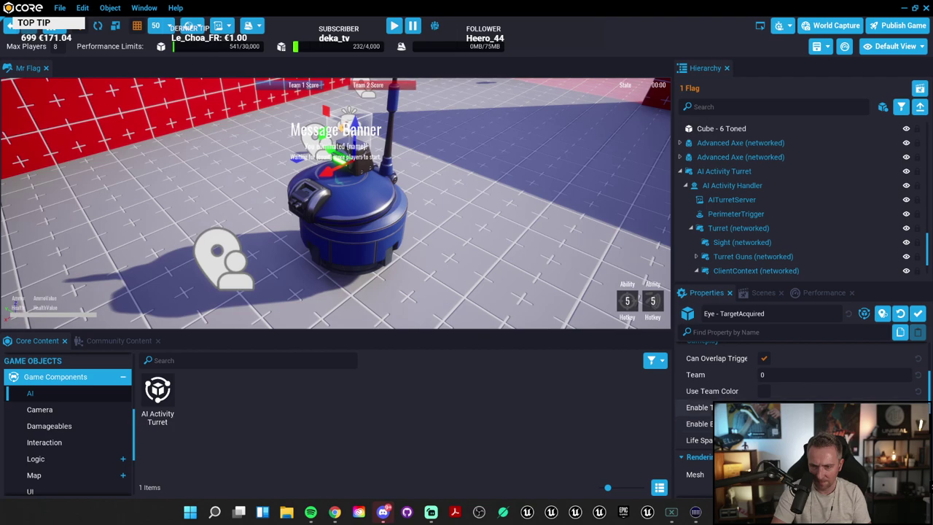
drag(672, 402, 627, 402)
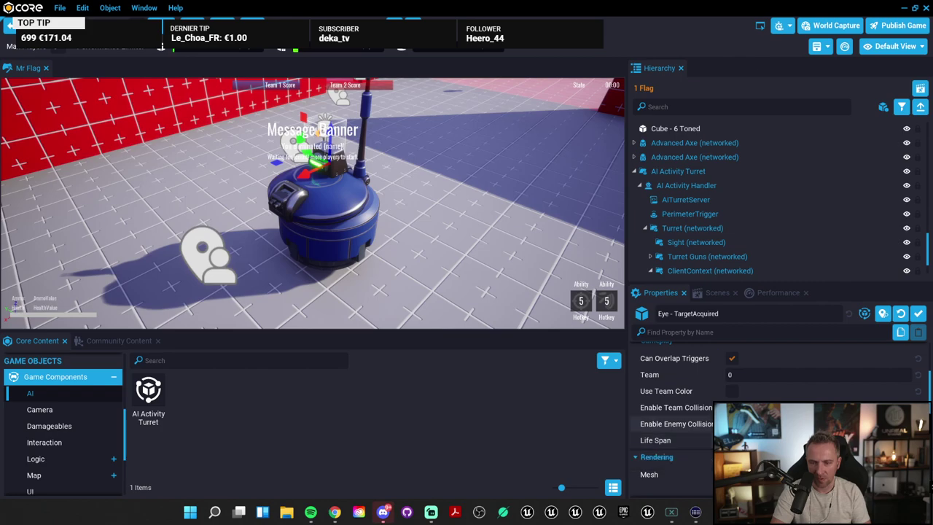
scroll(773, 416, up, 2)
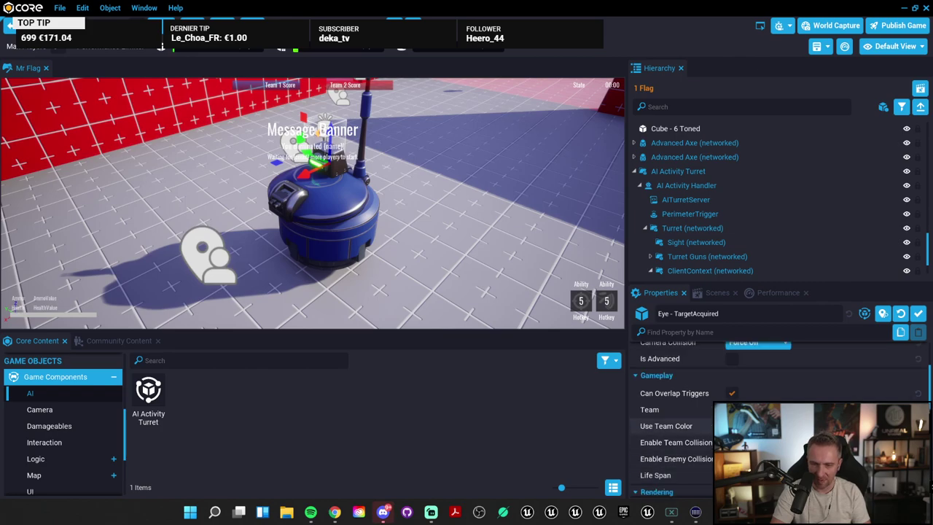
scroll(730, 394, up, 5)
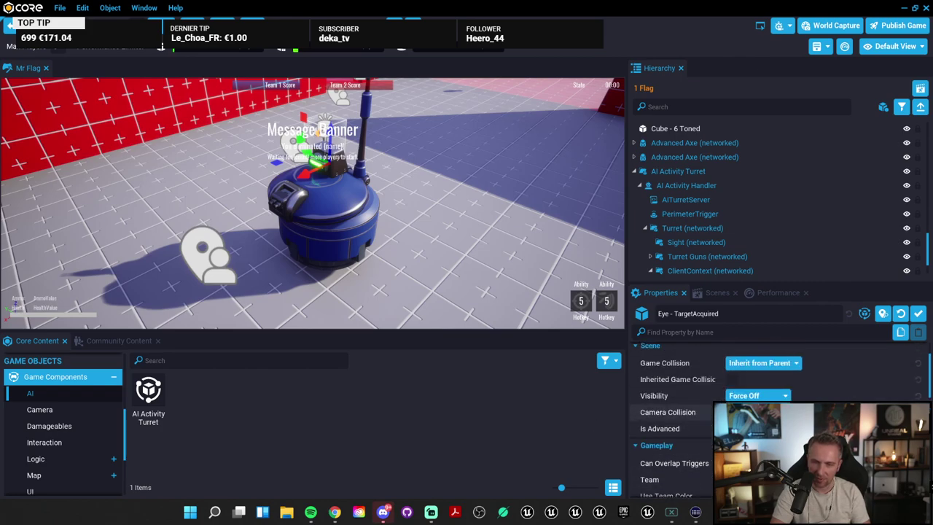
scroll(729, 394, down, 10)
scroll(772, 416, down, 5)
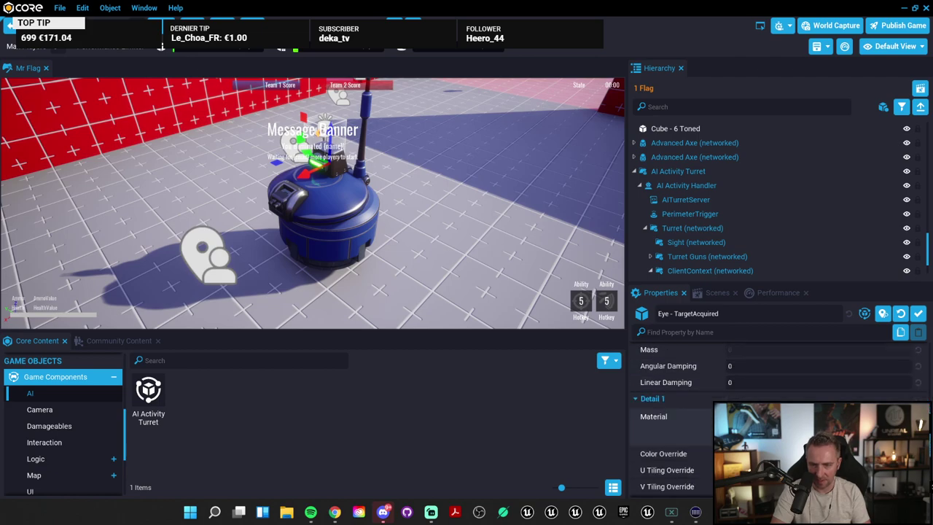
scroll(773, 415, down, 4)
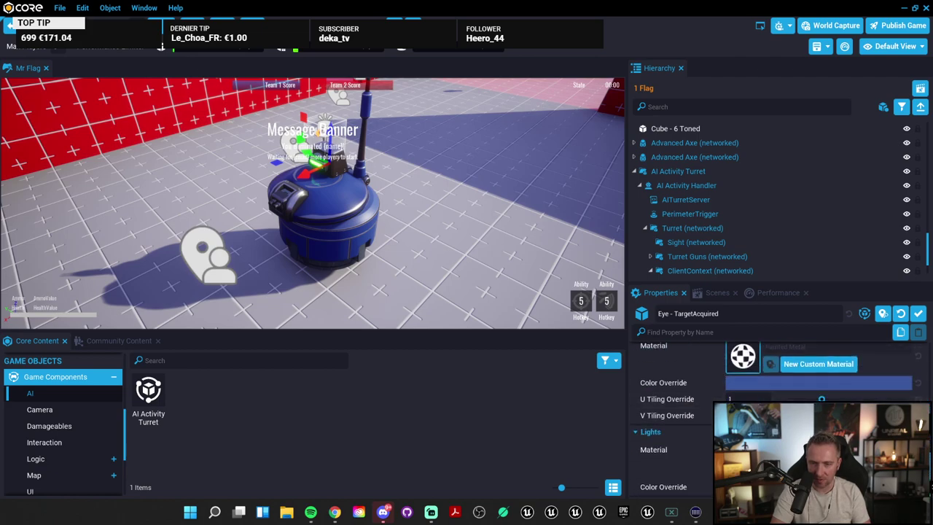
scroll(691, 401, up, 15)
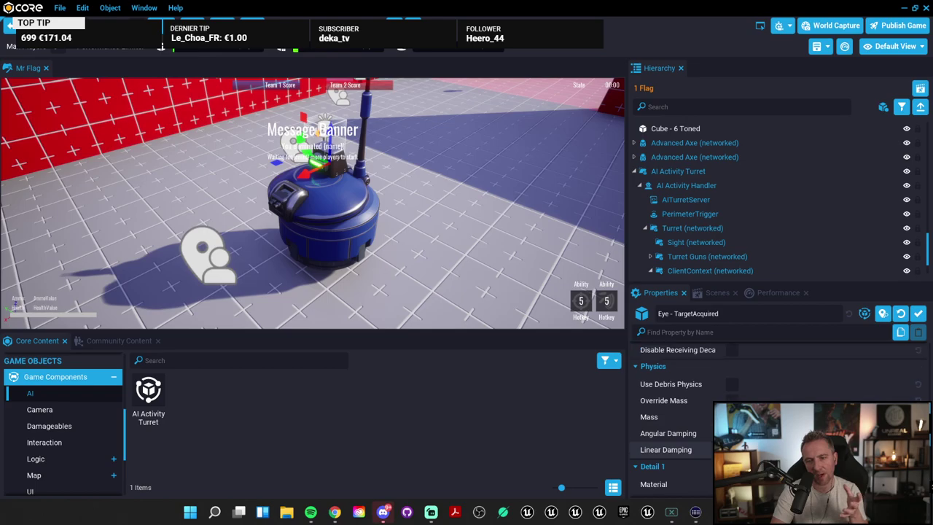
drag(627, 274, 734, 274)
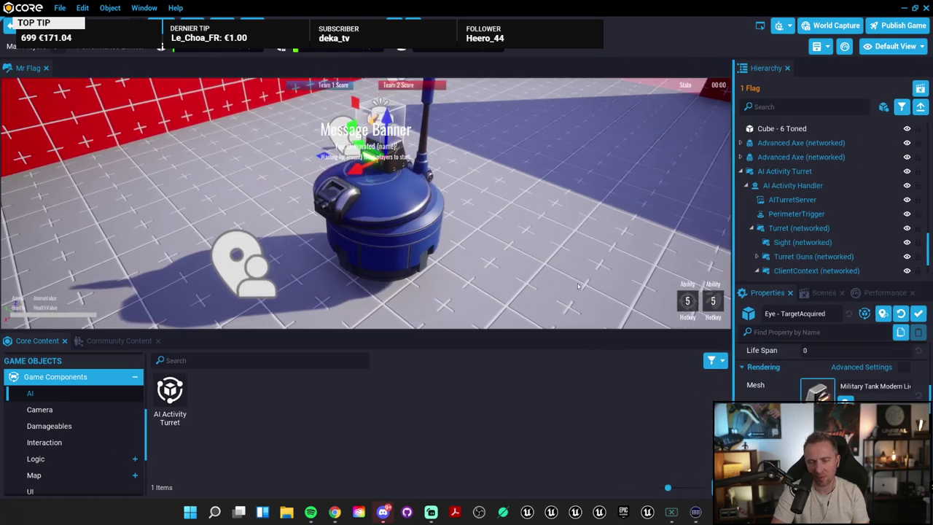
key(f)
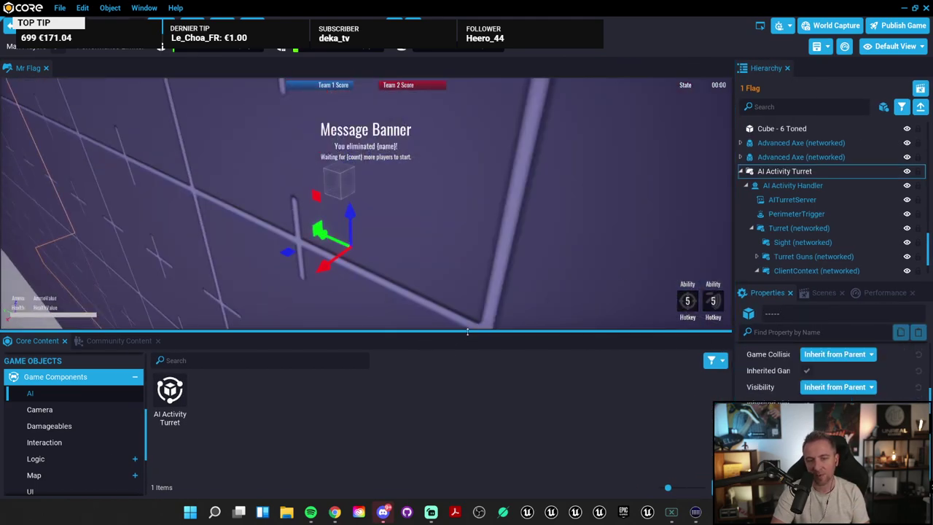
Step: Delete the AI Activity Turret from the scene
drag(468, 343, 469, 394)
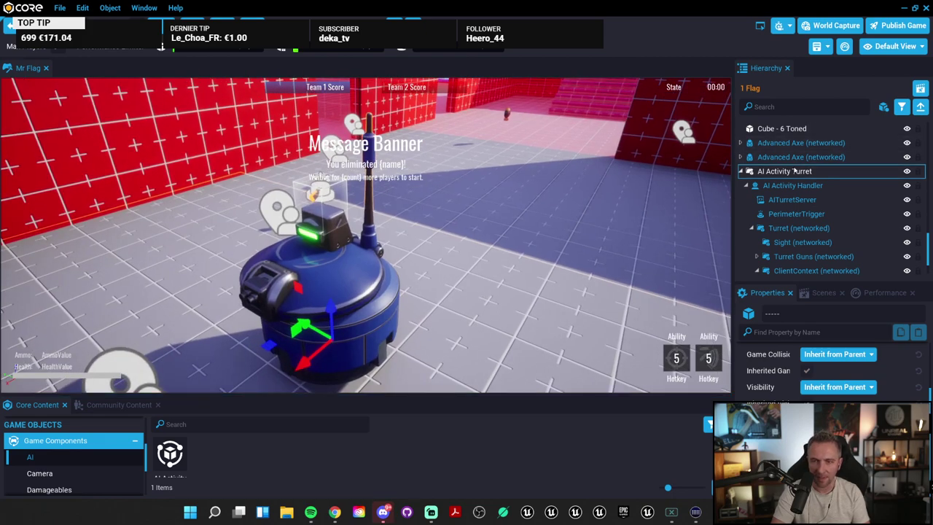
click(813, 172)
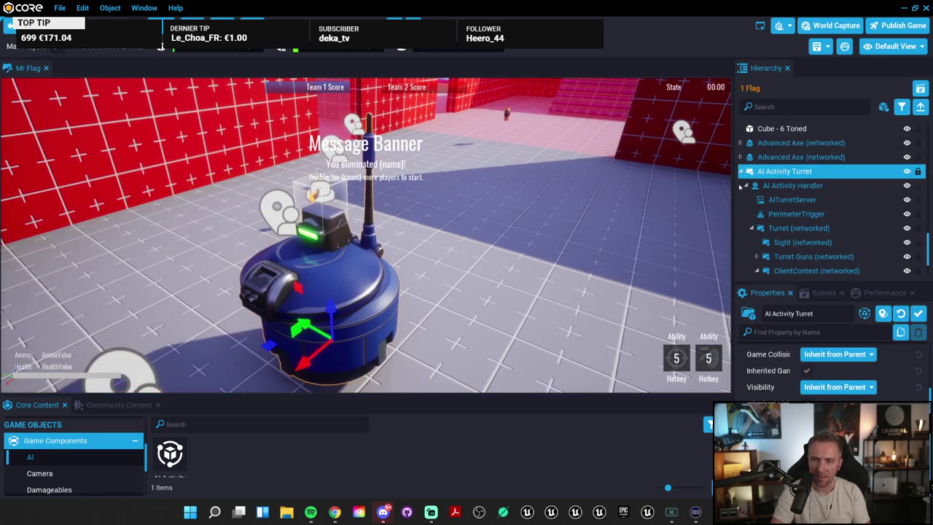
key(Left)
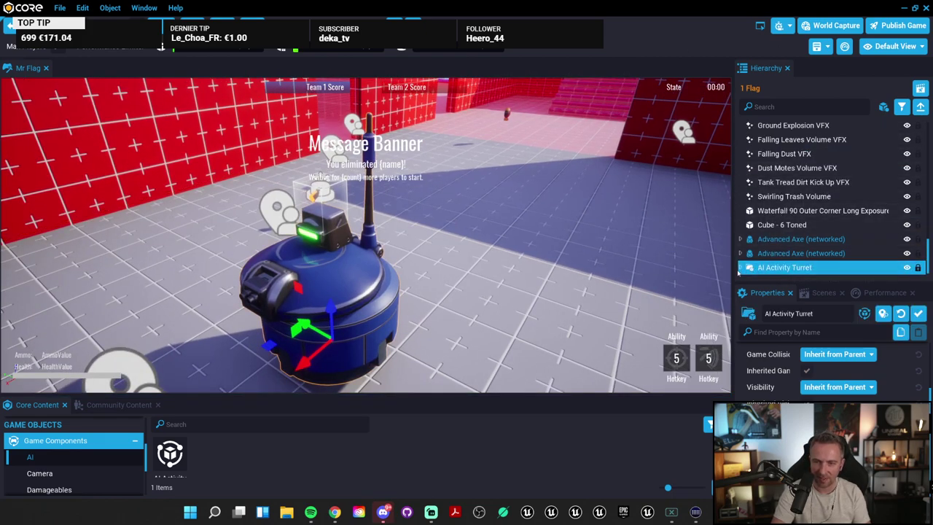
key(Right)
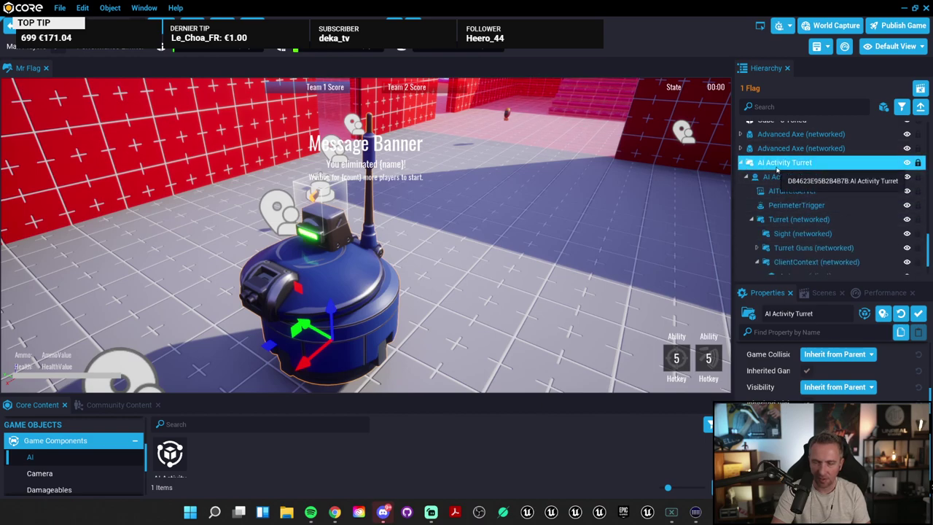
key(Delete)
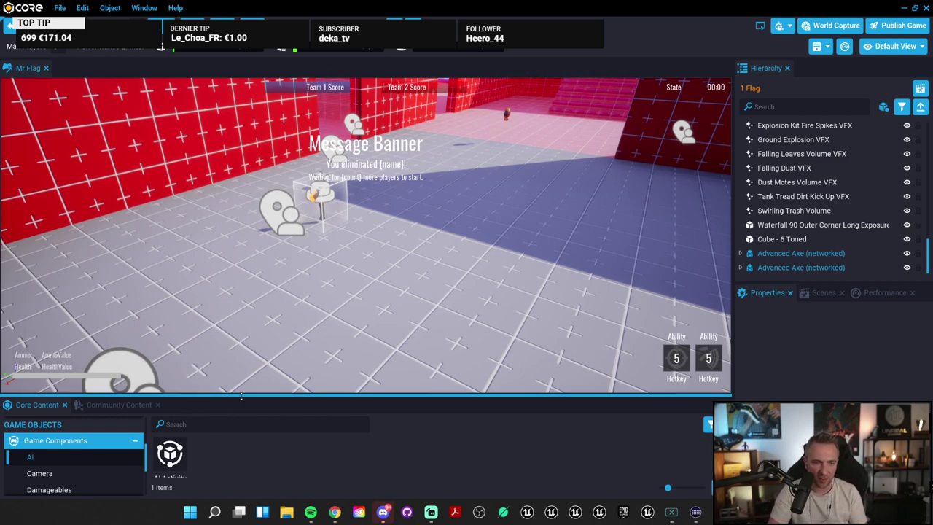
Step: List the 4 Damageables game components in Core Content
drag(238, 401, 205, 307)
click(56, 384)
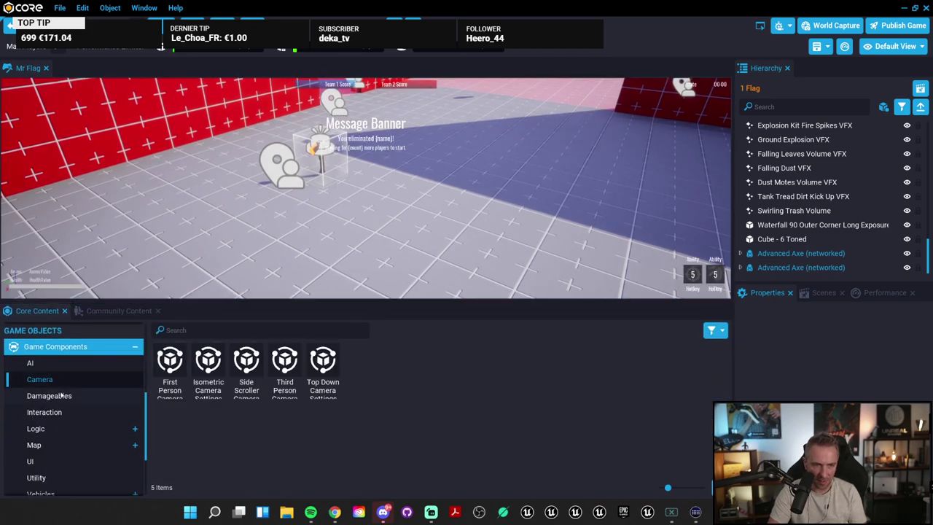
click(62, 395)
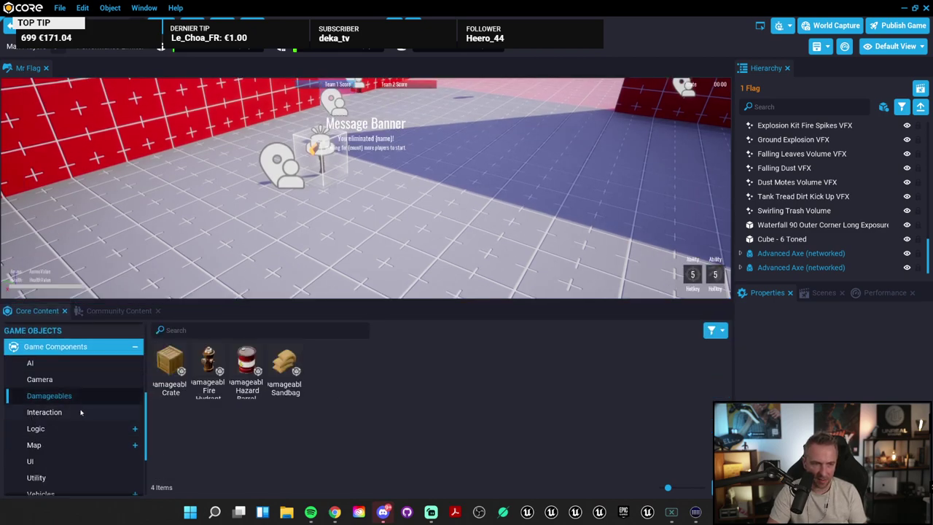
Step: Place a Damageable Hazard Barrel and blow it up in a playtest, dropping health to 21/100
drag(255, 361, 467, 153)
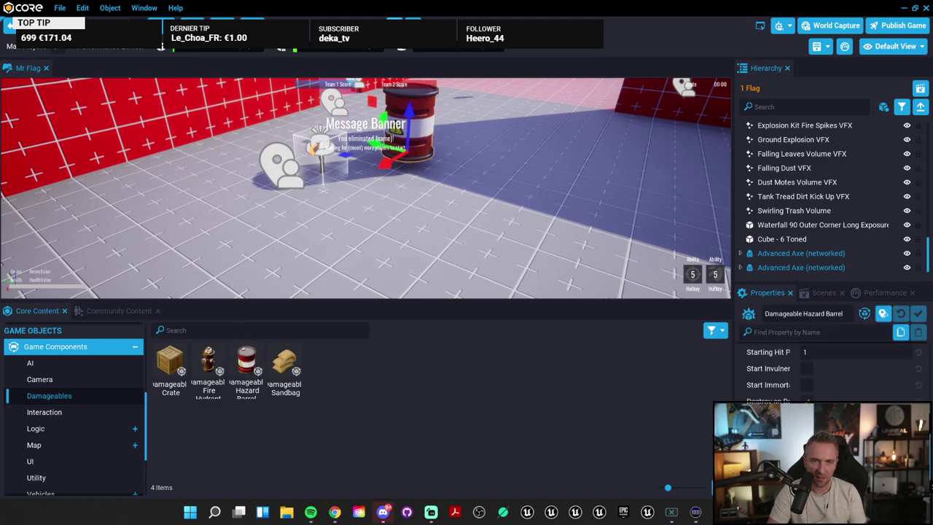
key(=)
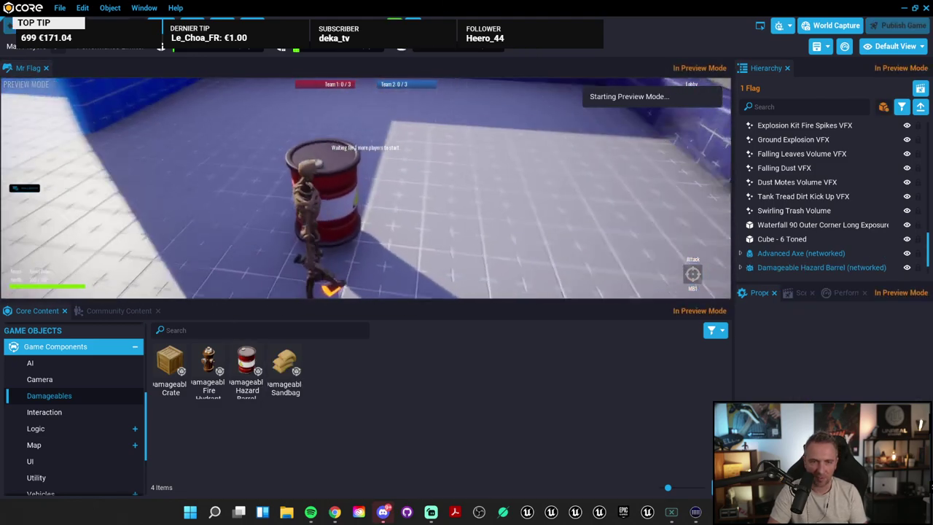
click(366, 188)
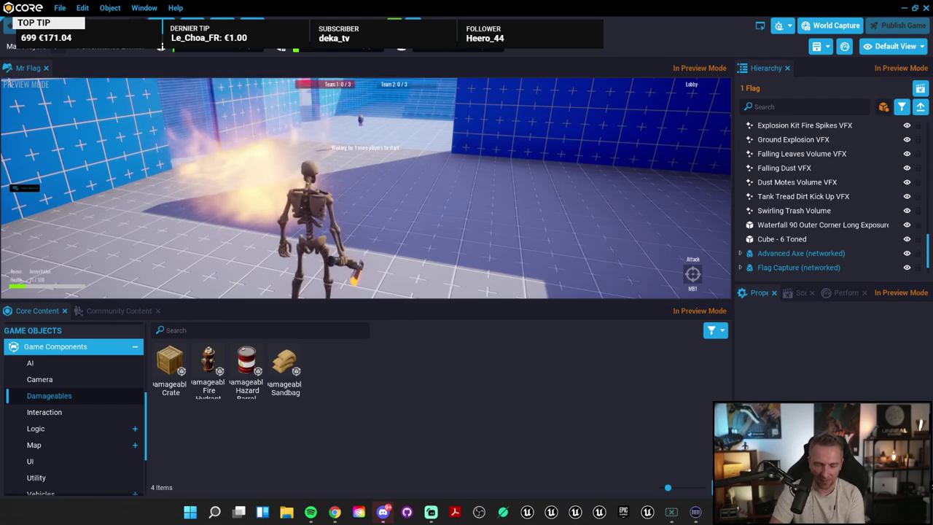
key(F11)
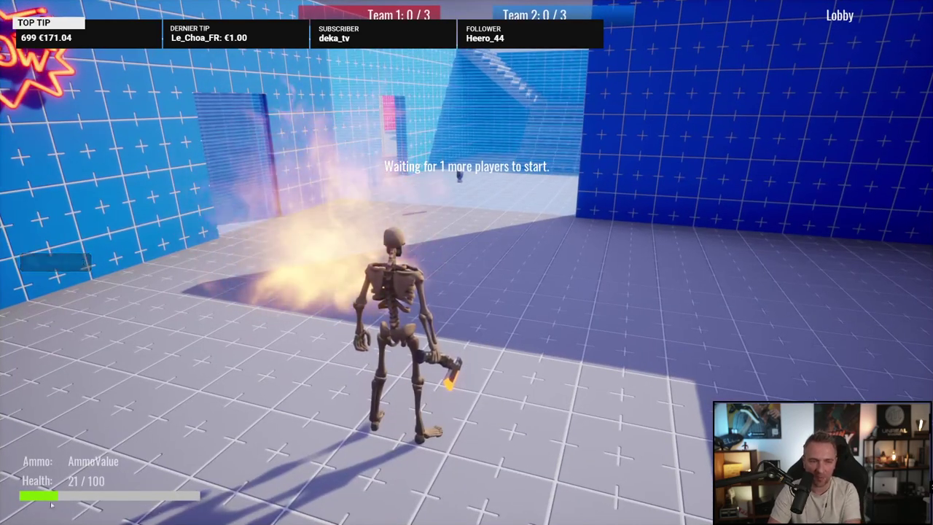
key(Escape)
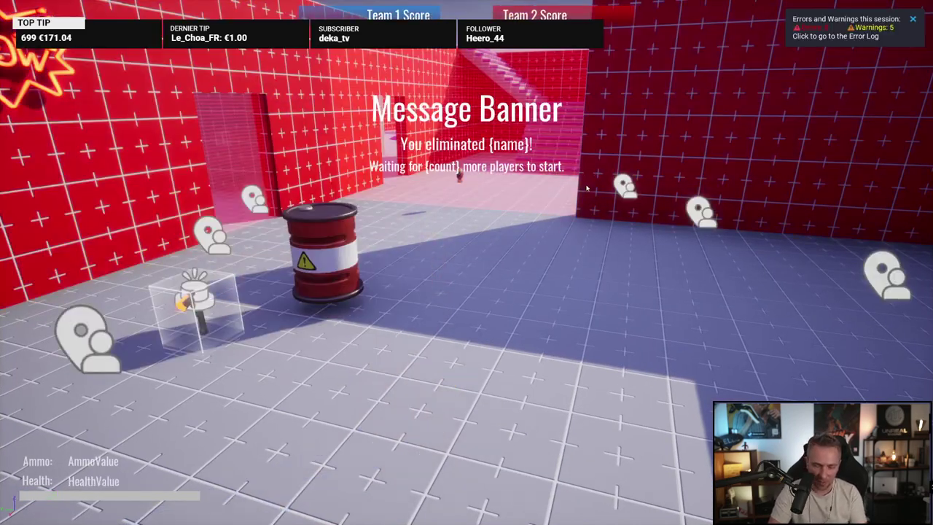
key(F11)
Step: Drag the Interaction System Package from Game Components > Interaction onto the floor before the barrel
click(209, 364)
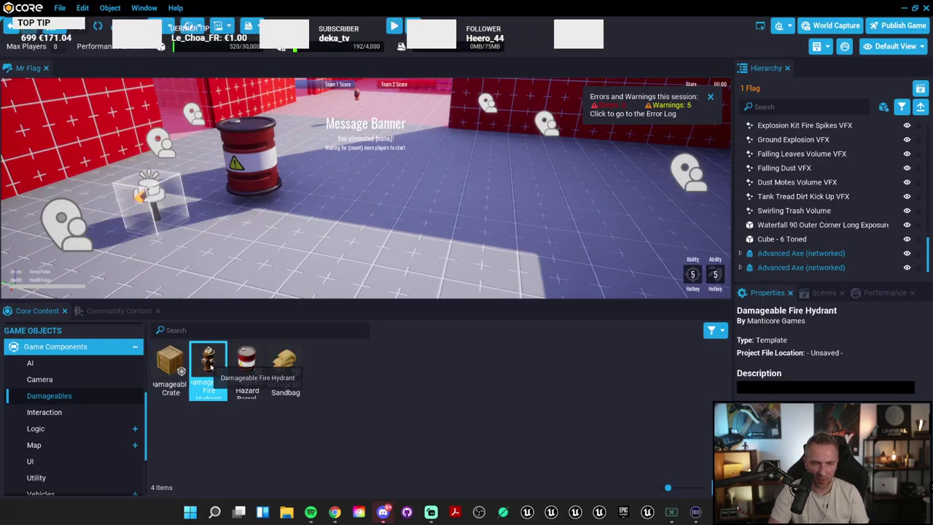
click(283, 361)
click(73, 414)
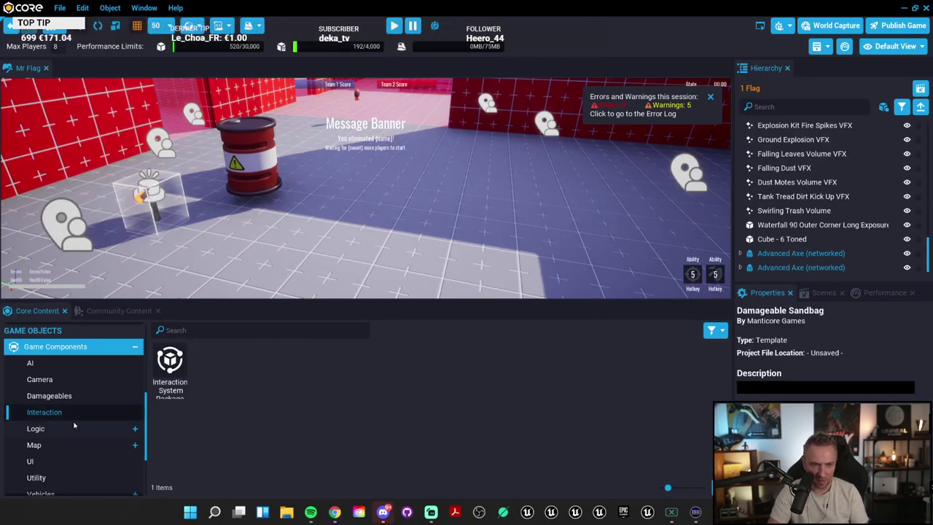
click(177, 386)
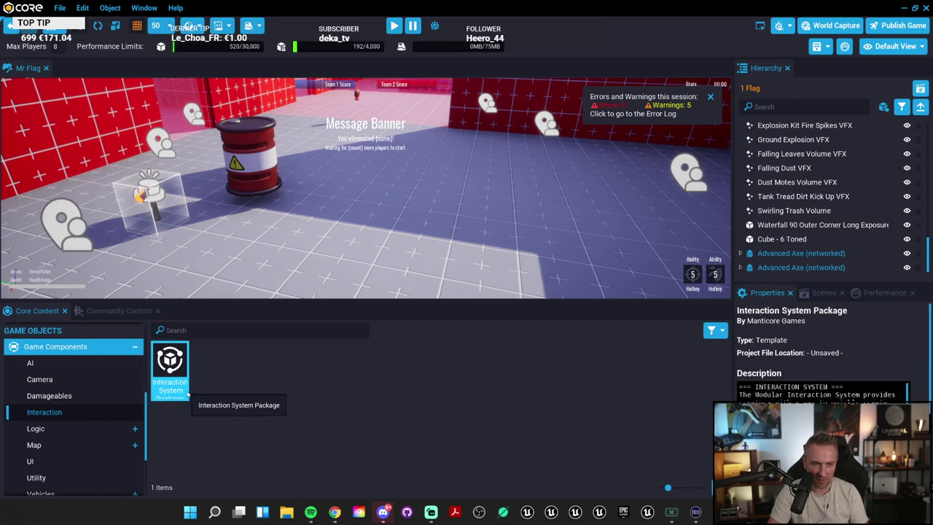
drag(675, 487, 681, 487)
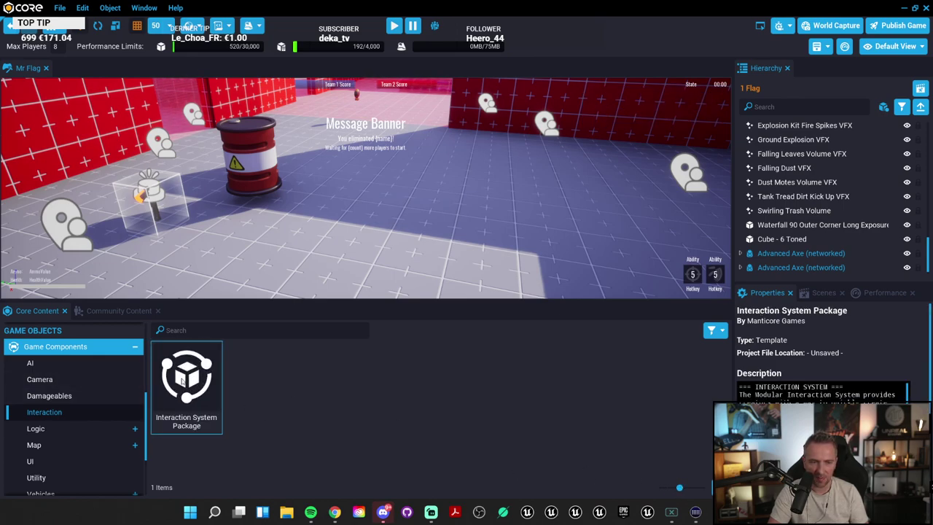
drag(186, 383, 383, 227)
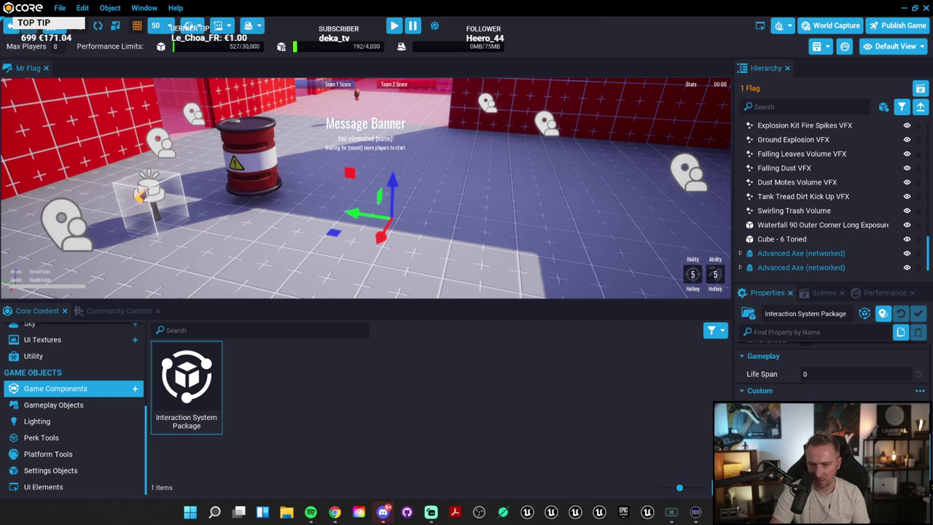
Step: Start Preview Mode and walk the skeleton forward across the floor past the barrel
click(443, 177)
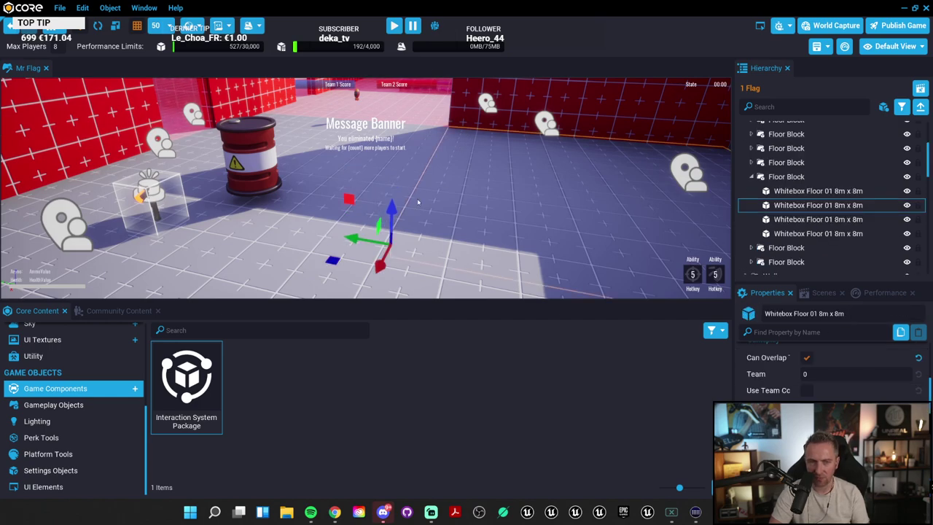
click(394, 26)
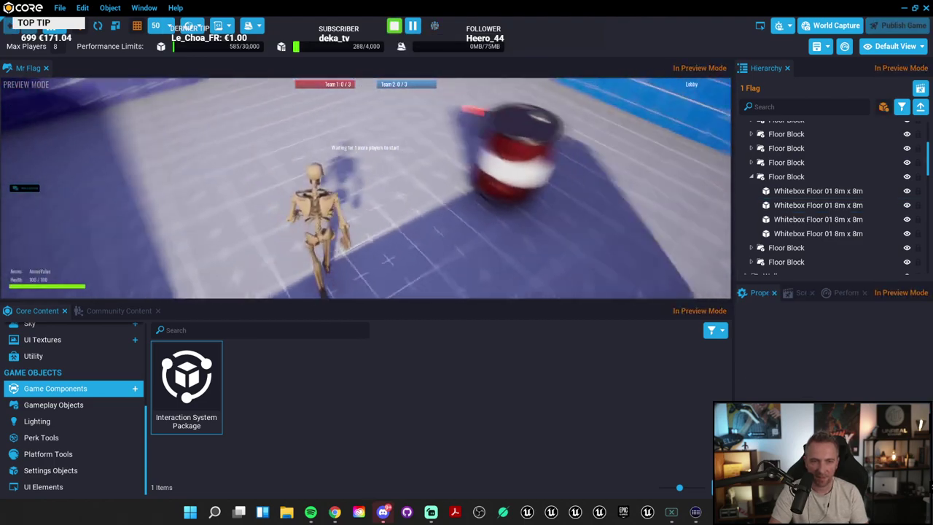
key(w)
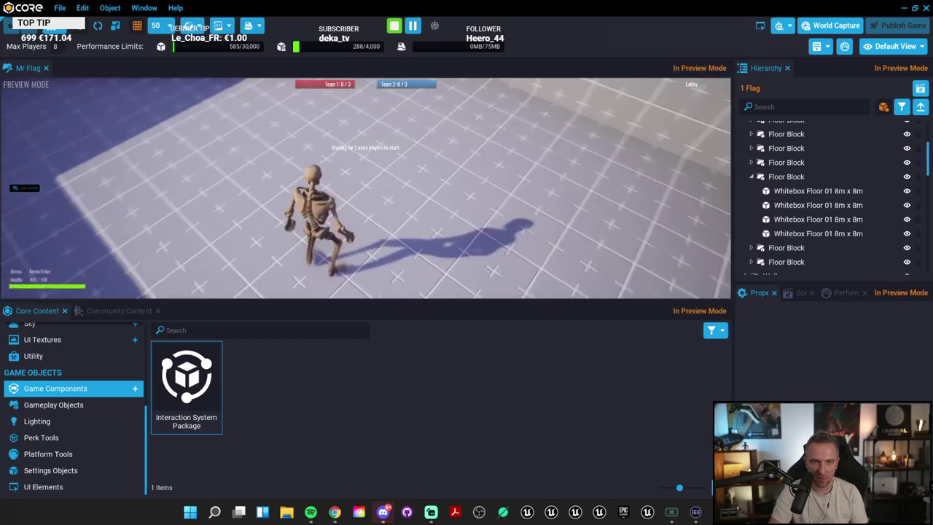
key(w)
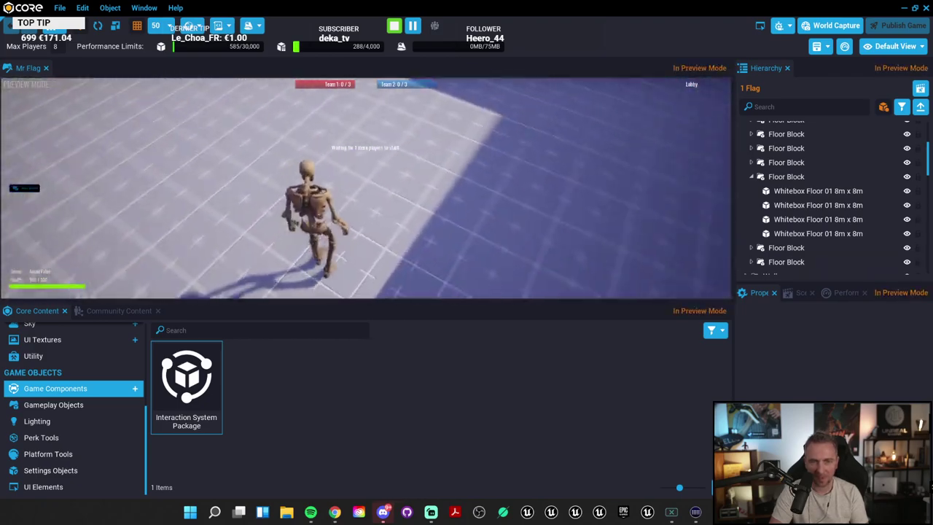
key(w)
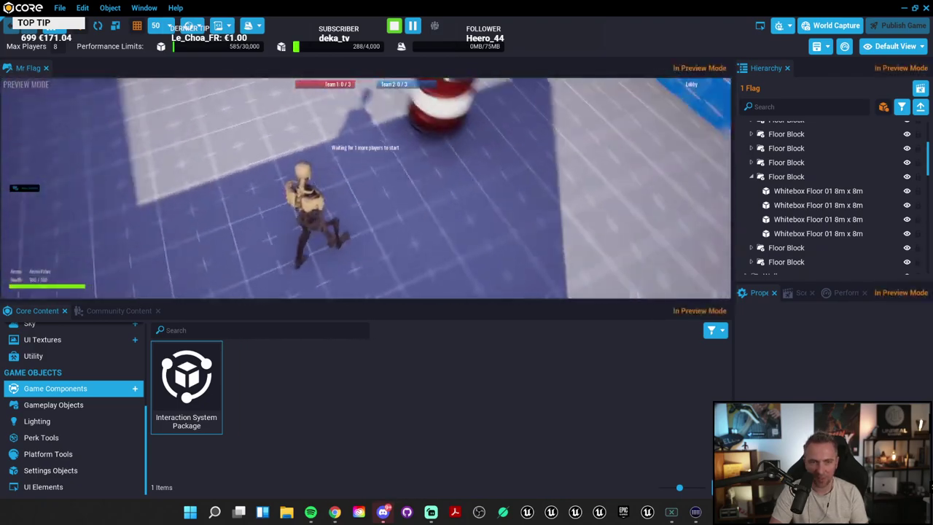
Step: Stop the playtest and collapse the Team Base 2 and Road 2-Lane Corner Hierarchy groups
key(=)
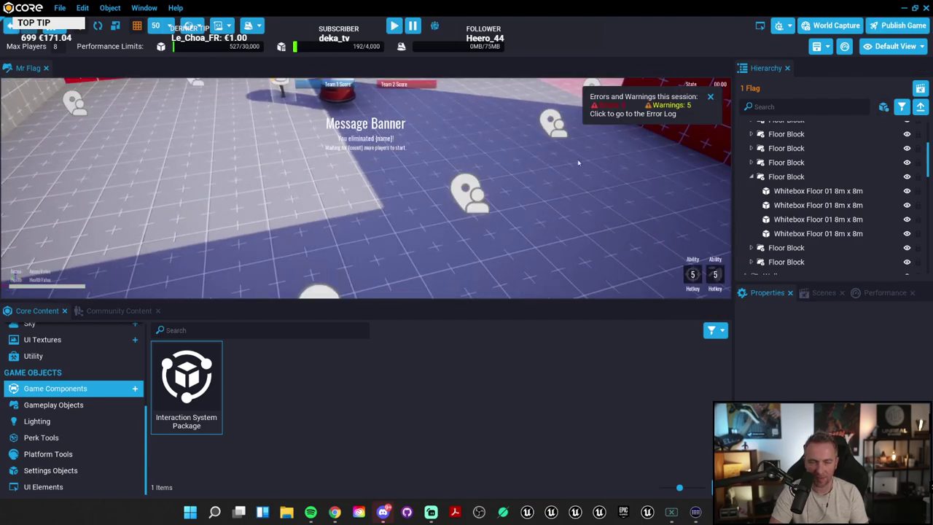
scroll(832, 195, down, 3)
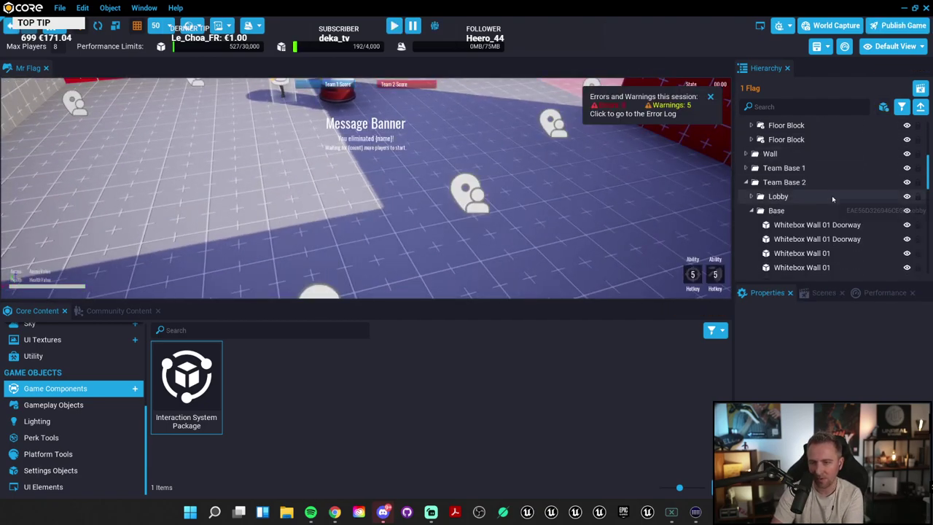
double_click(828, 182)
scroll(832, 196, down, 1)
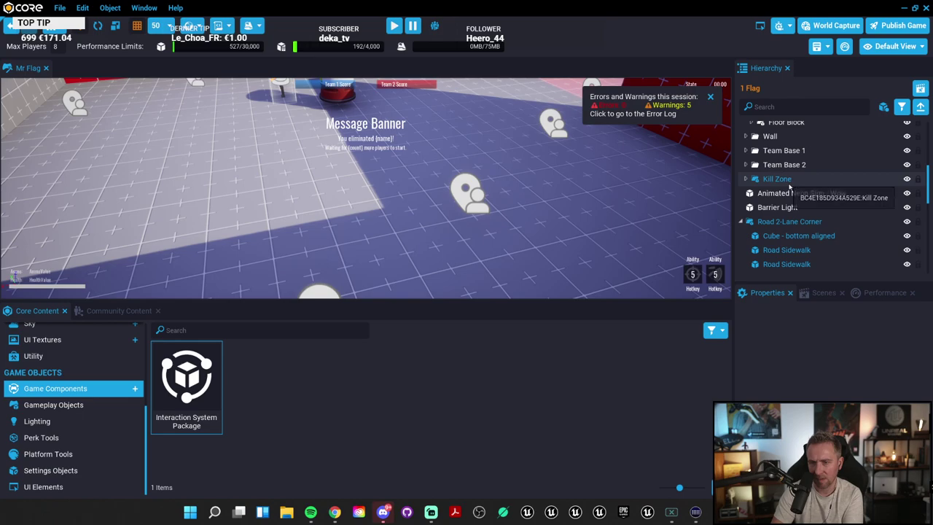
click(741, 221)
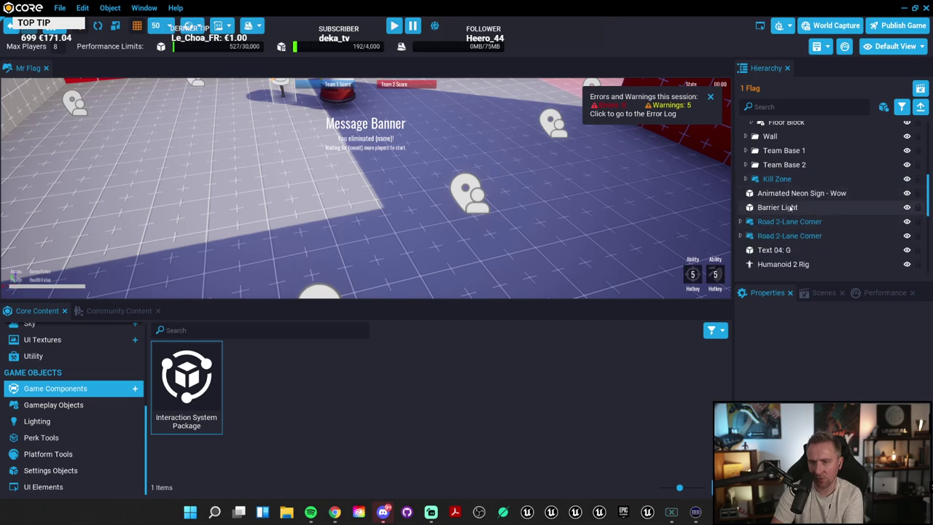
Step: Select the Interaction System Package in the Hierarchy and delete it from the level
scroll(819, 230, down, 2)
scroll(819, 232, down, 5)
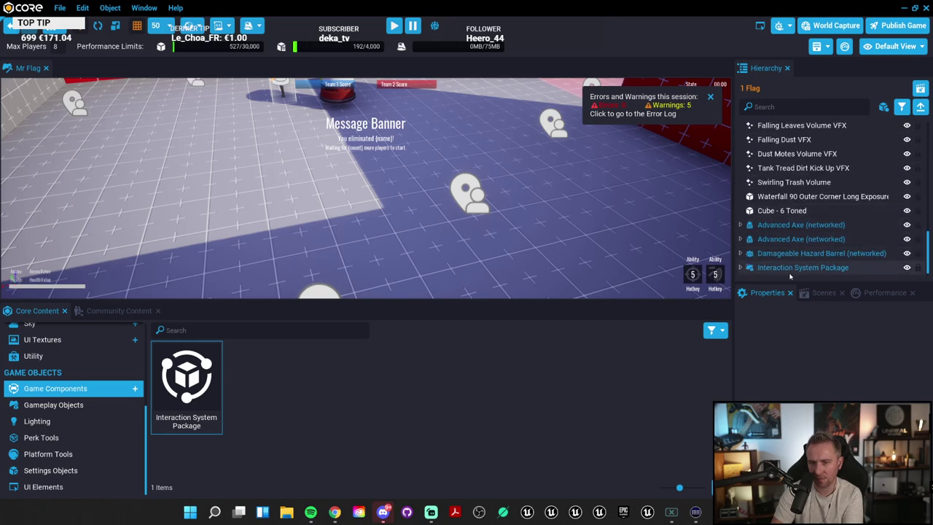
click(809, 268)
key(Delete)
click(57, 408)
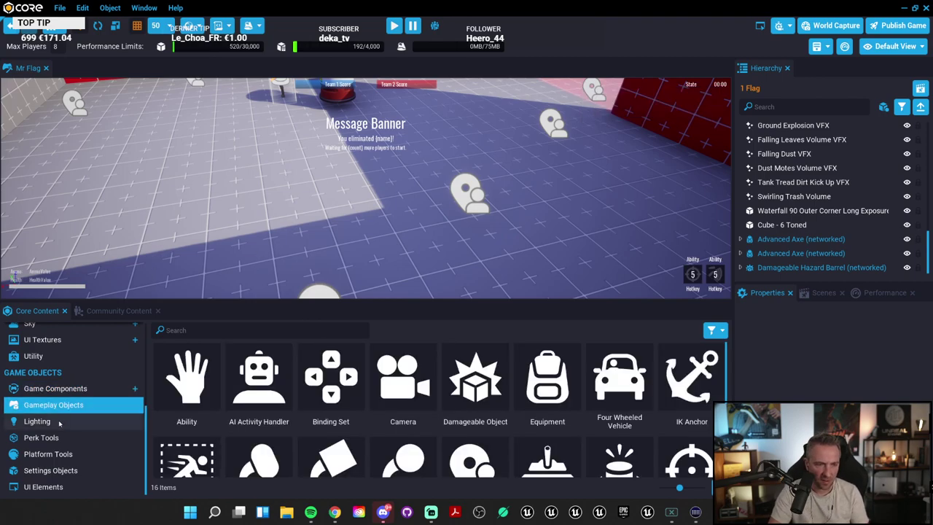
scroll(456, 427, down, 1)
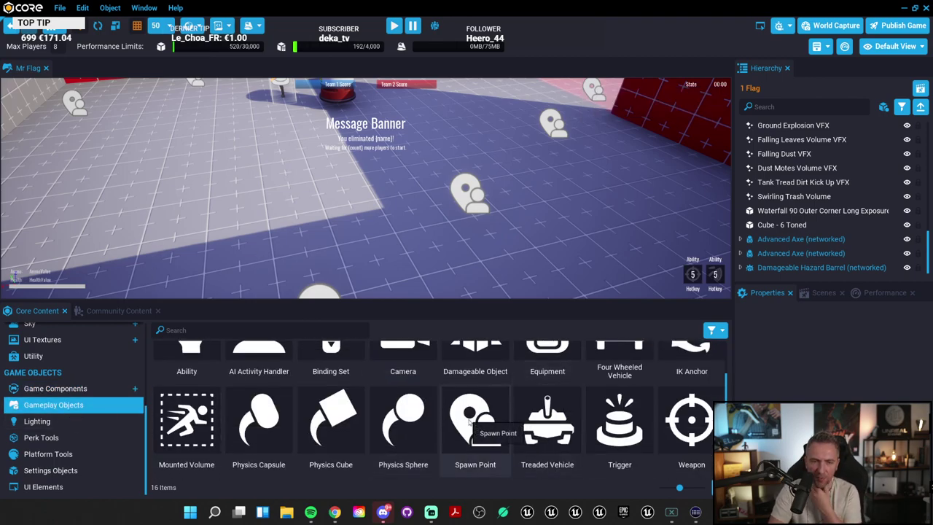
click(339, 418)
key(Left)
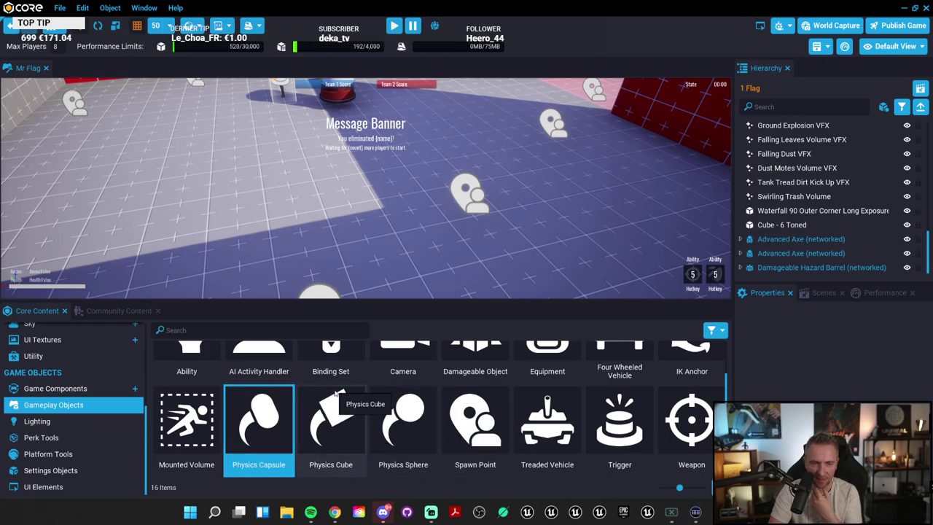
key(Right)
key(Right)
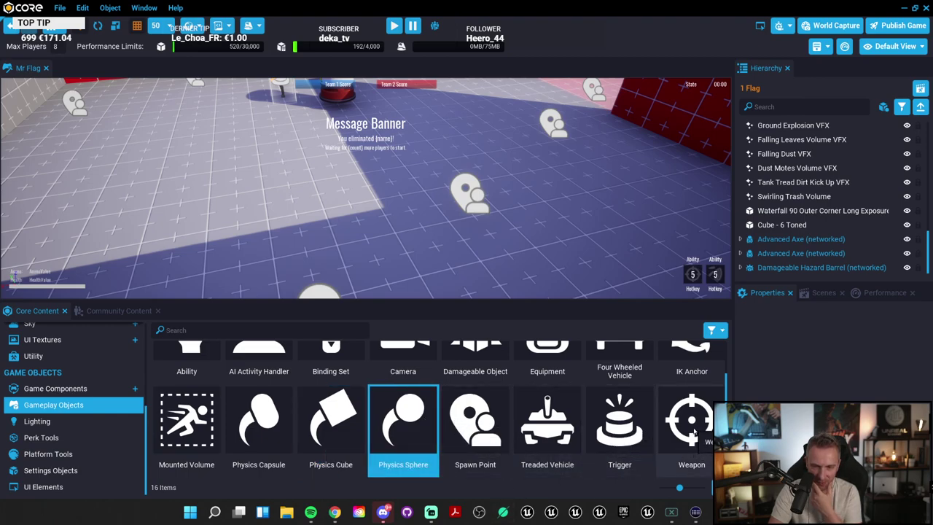
Step: Place a Weapon (networked) at 3450, -1750, 50 on the floor and start a playtest
drag(695, 434, 242, 213)
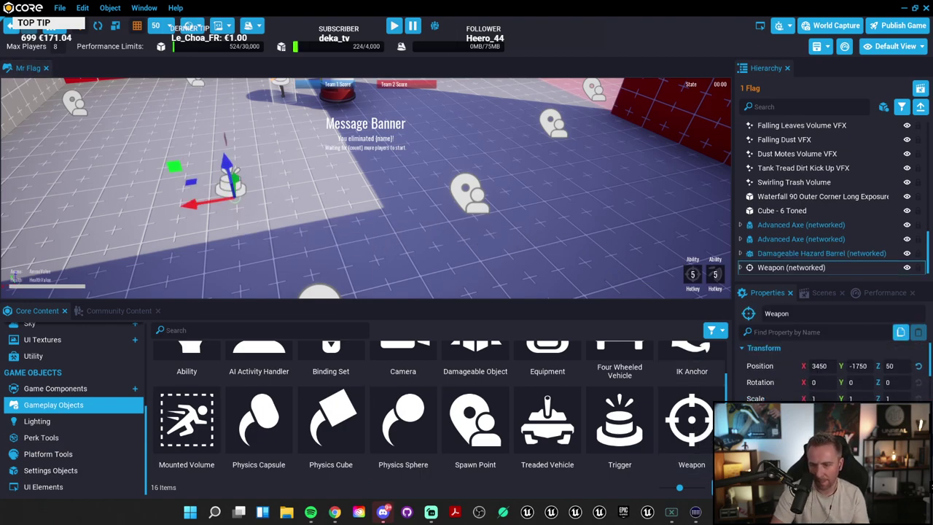
scroll(831, 372, down, 5)
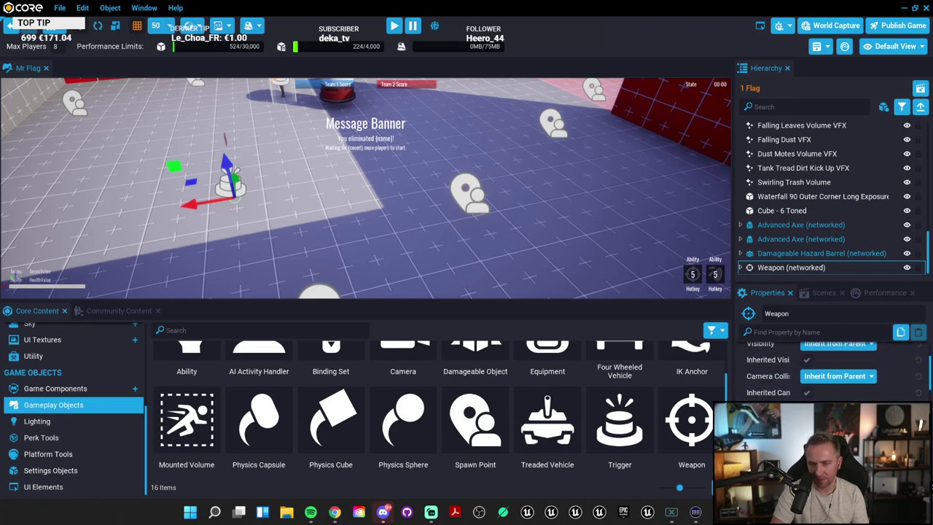
scroll(831, 372, down, 3)
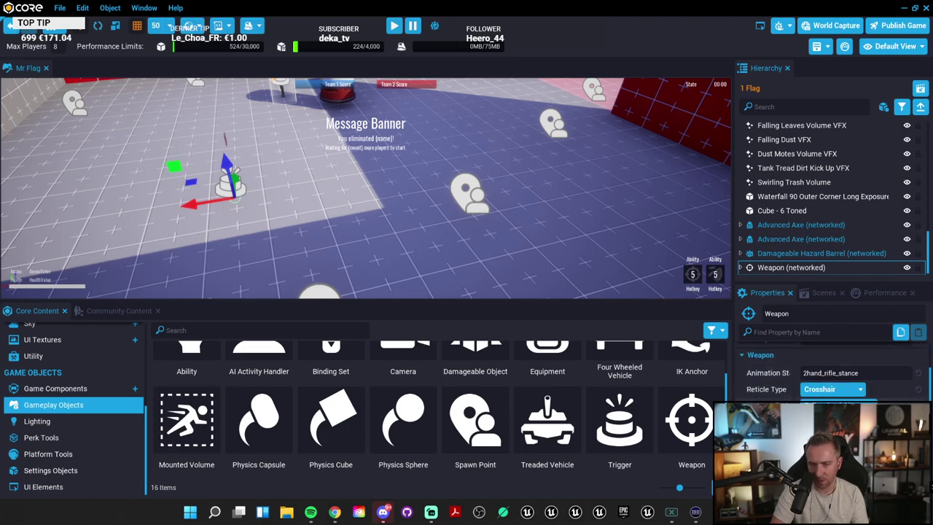
click(393, 26)
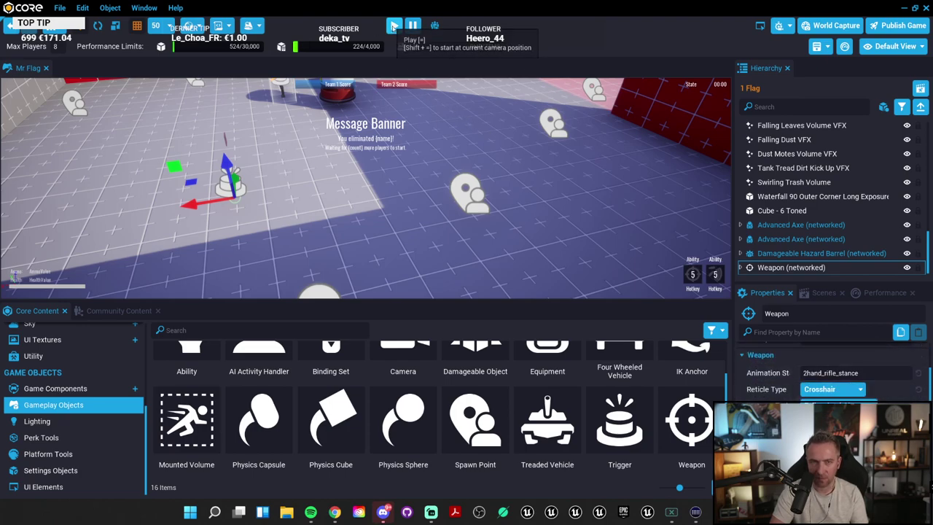
key(w)
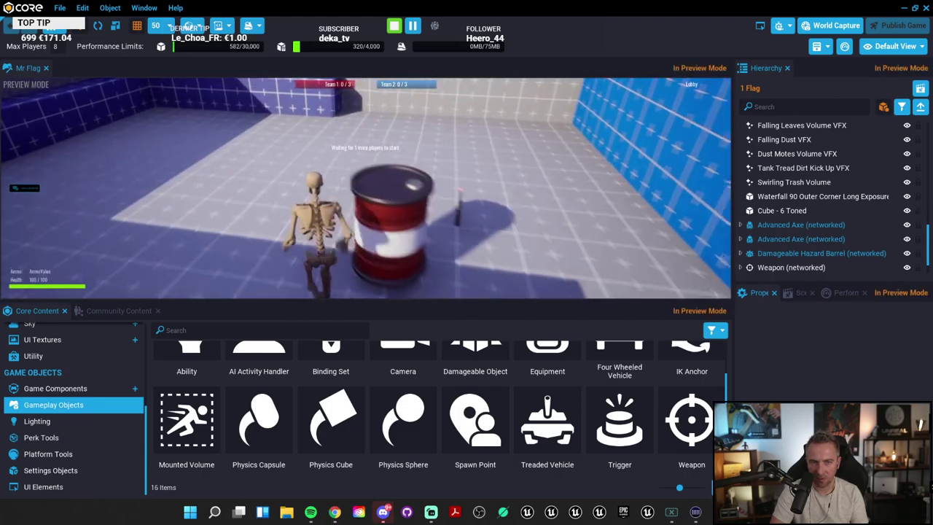
key(d)
key(shift+Escape)
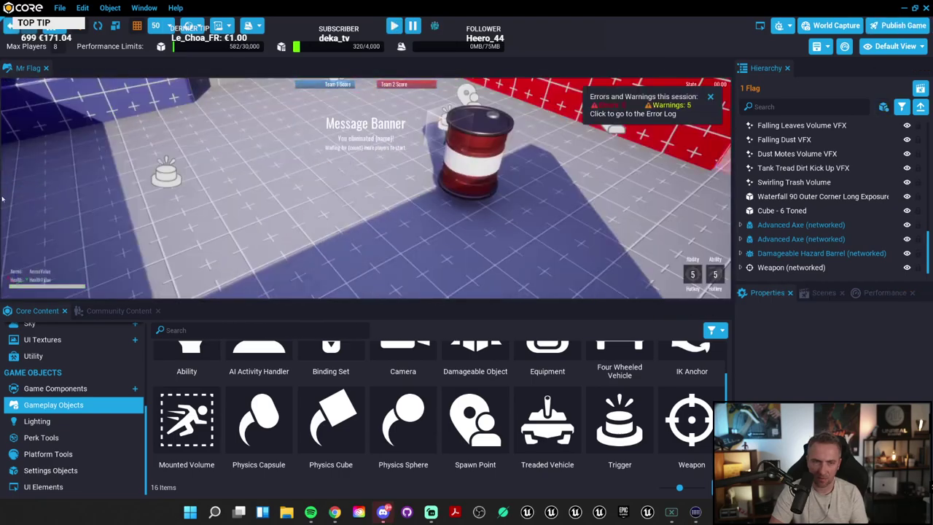
right_drag(283, 184, 720, 181)
scroll(719, 182, down, 6)
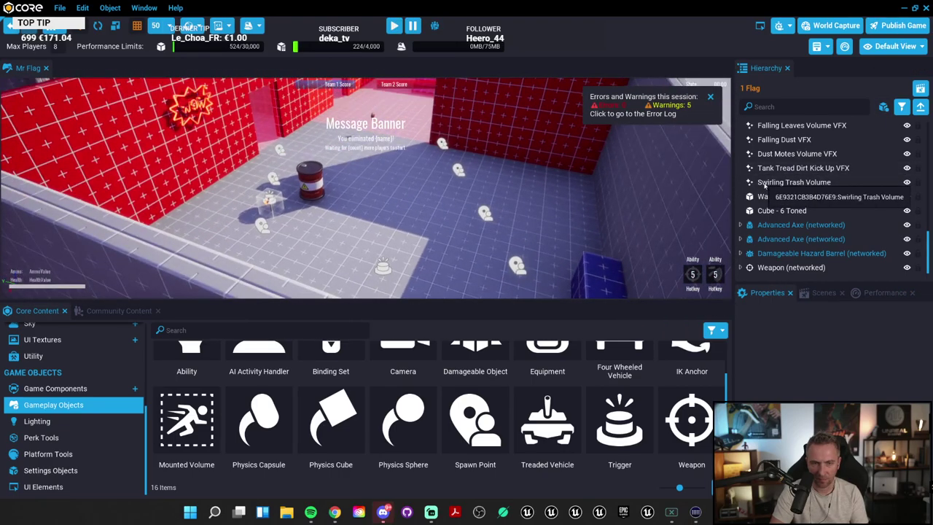
Step: Select Weapon (networked) and review its Crosshair reticle, Follow Look Vector trajectory, hitscan and 100000 range
click(381, 267)
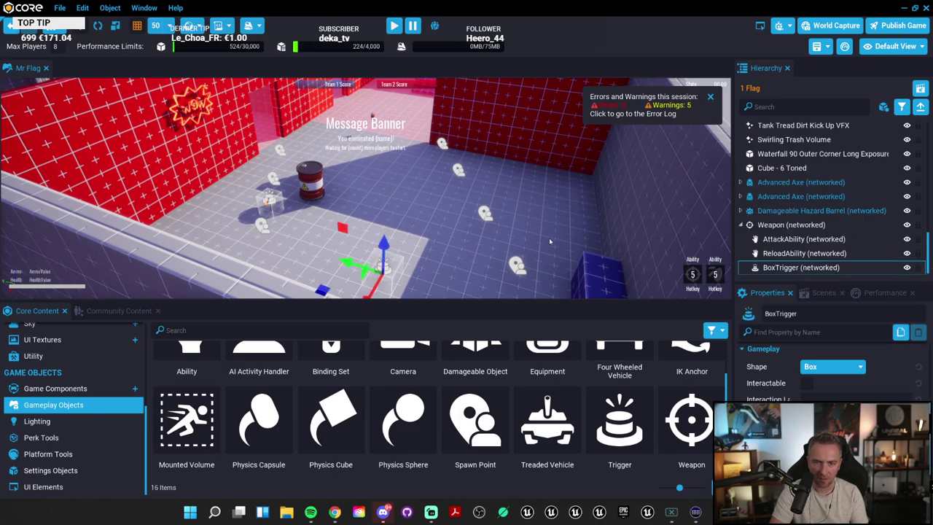
scroll(543, 241, up, 2)
click(795, 224)
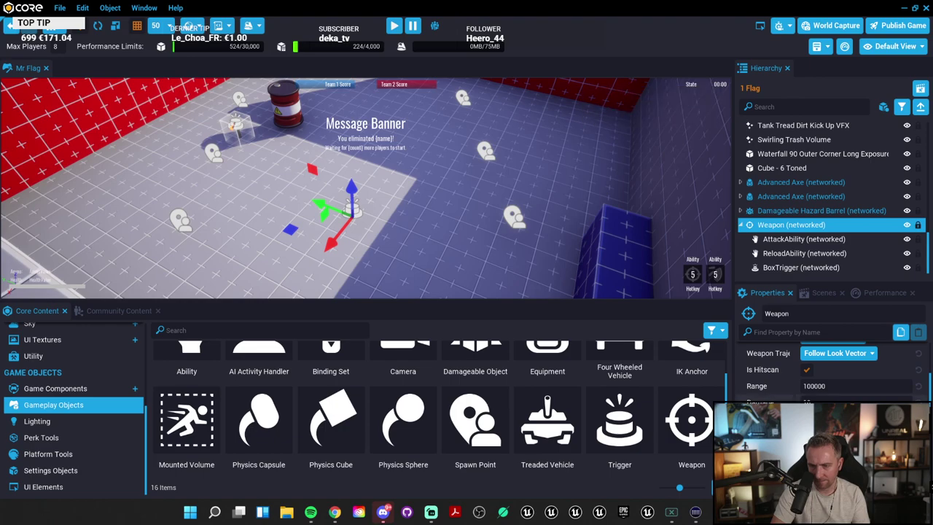
scroll(831, 371, up, 3)
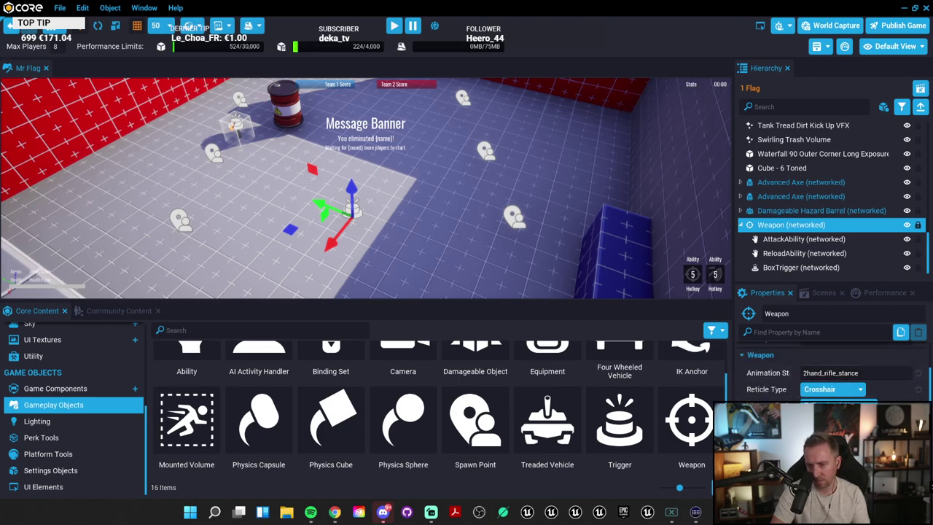
scroll(831, 372, down, 2)
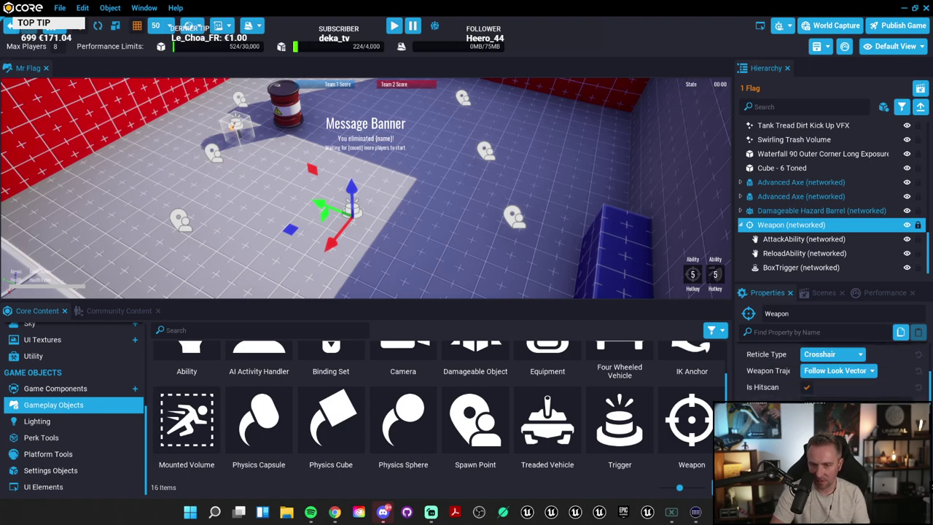
scroll(831, 372, down, 2)
scroll(831, 372, up, 4)
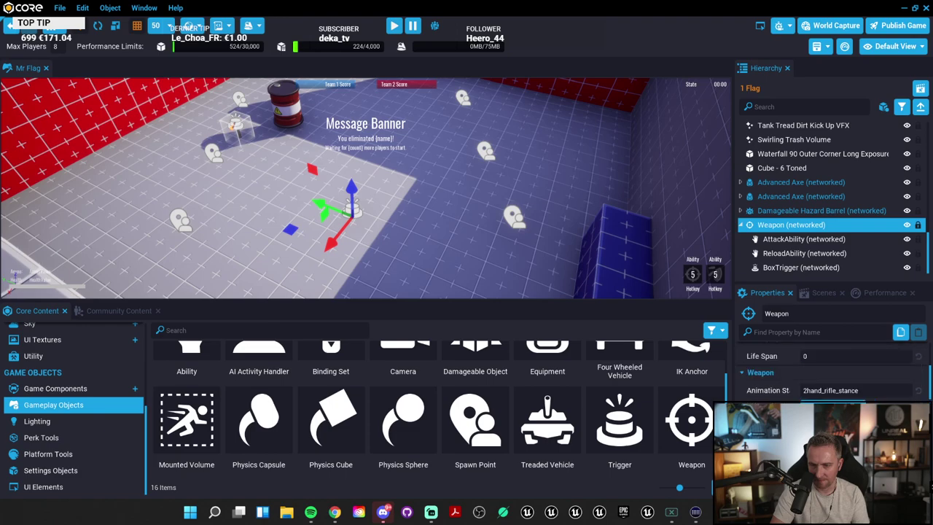
scroll(832, 372, down, 1)
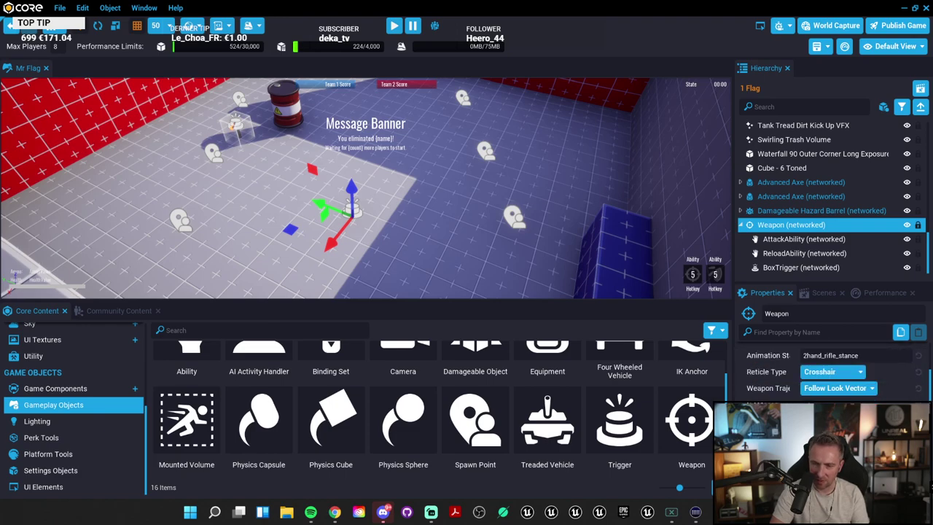
scroll(831, 372, down, 1)
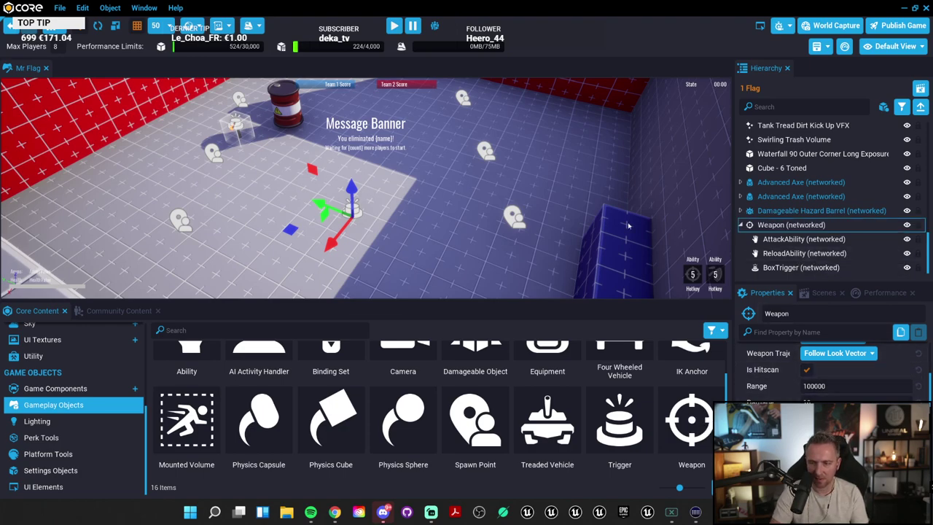
Step: Frame the view on the Weapon object and reposition the camera over the arena floor
key(f)
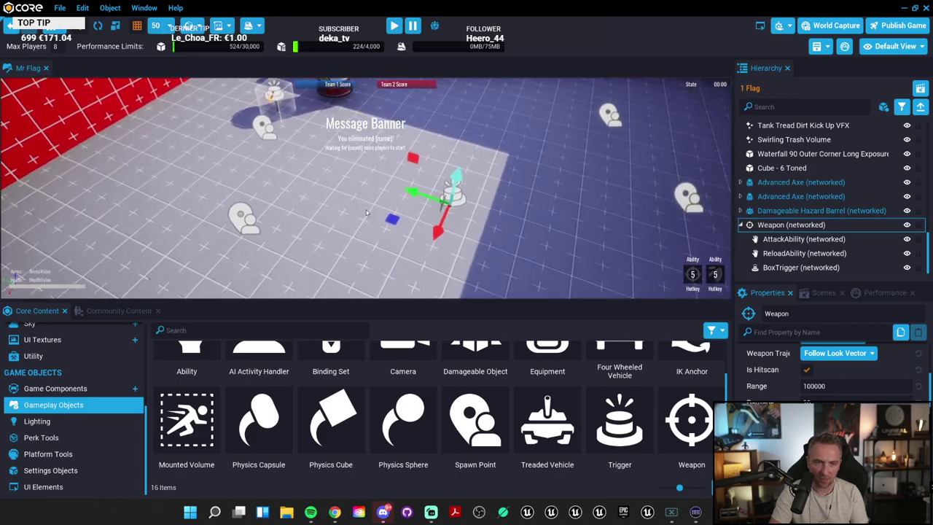
double_click(817, 228)
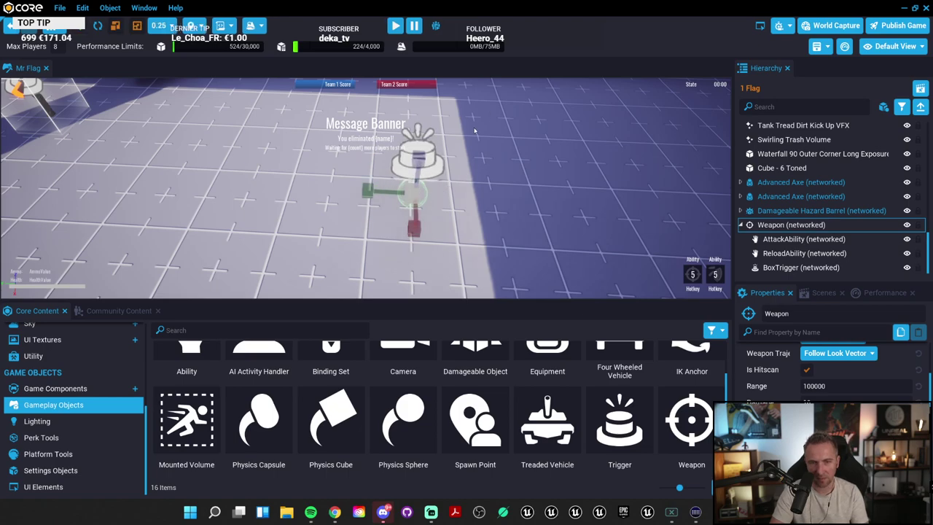
key(e)
scroll(446, 197, down, 2)
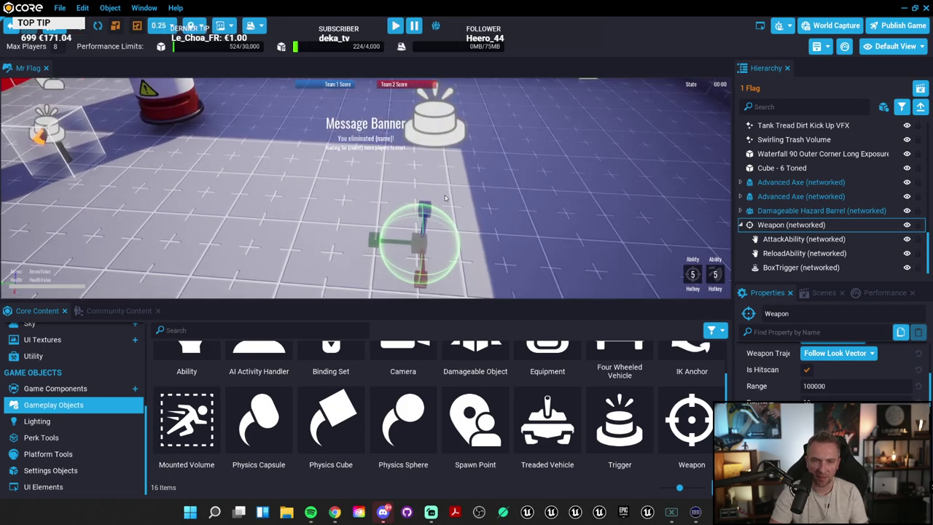
key(e)
key(super)
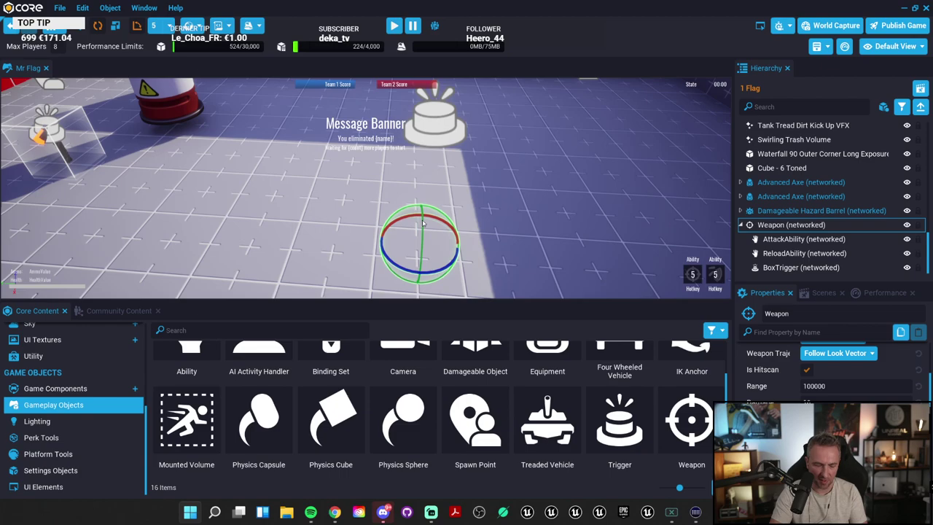
text(z)
click(412, 232)
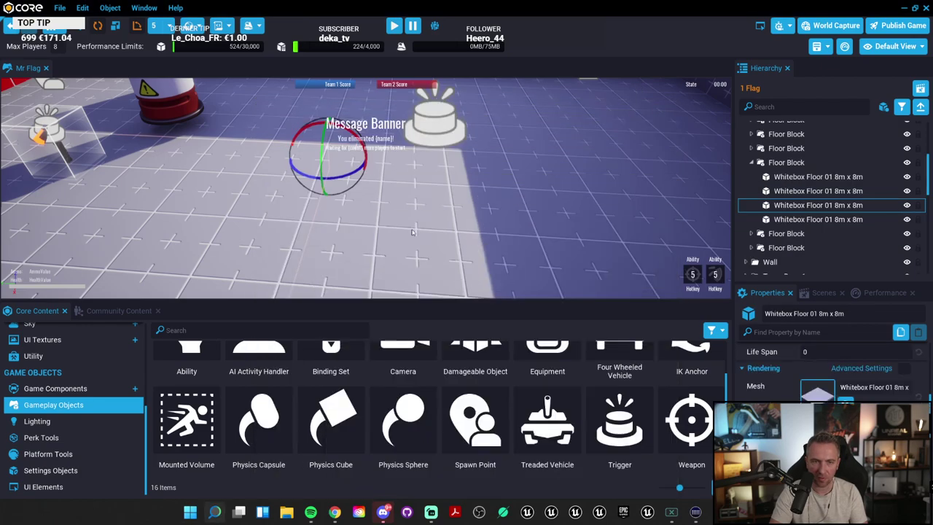
right_drag(455, 252, 341, 170)
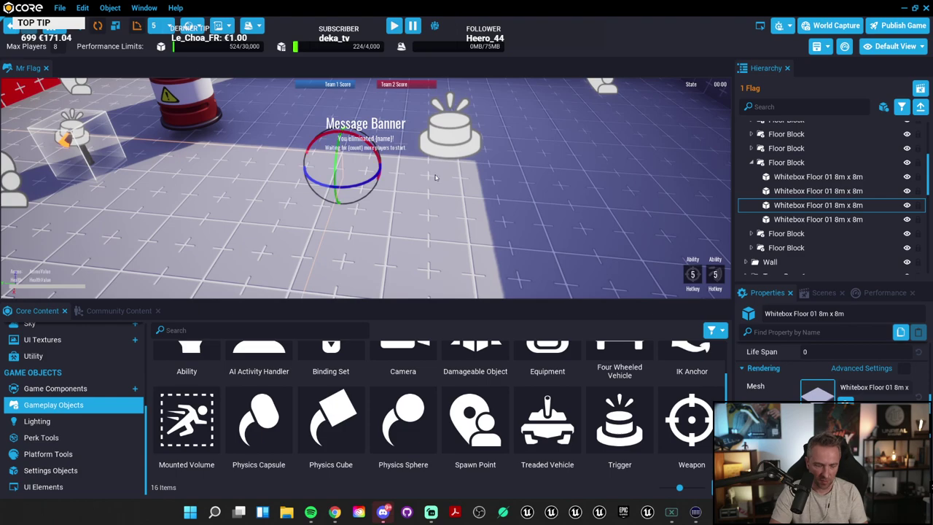
Step: Raise the Weapon pickup slightly above the floor with the move gizmo and start a preview playtest
key(w)
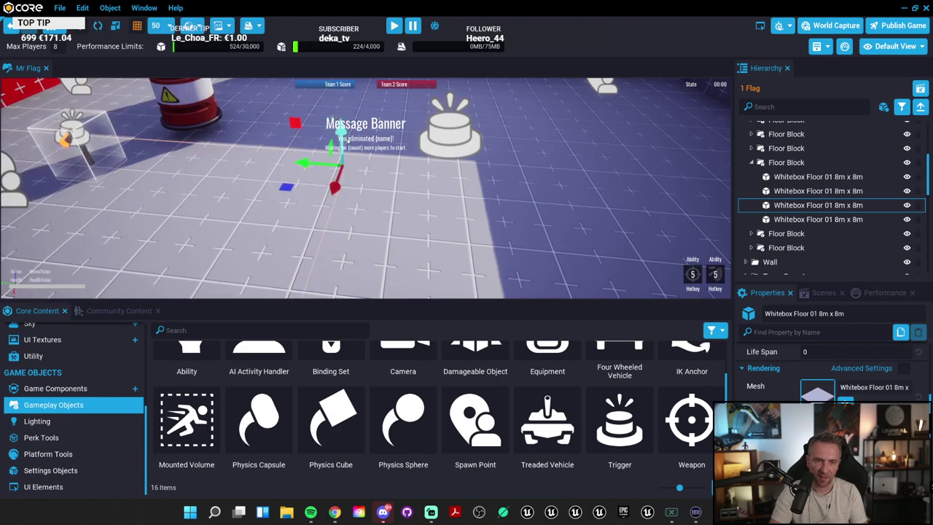
scroll(812, 193, down, 5)
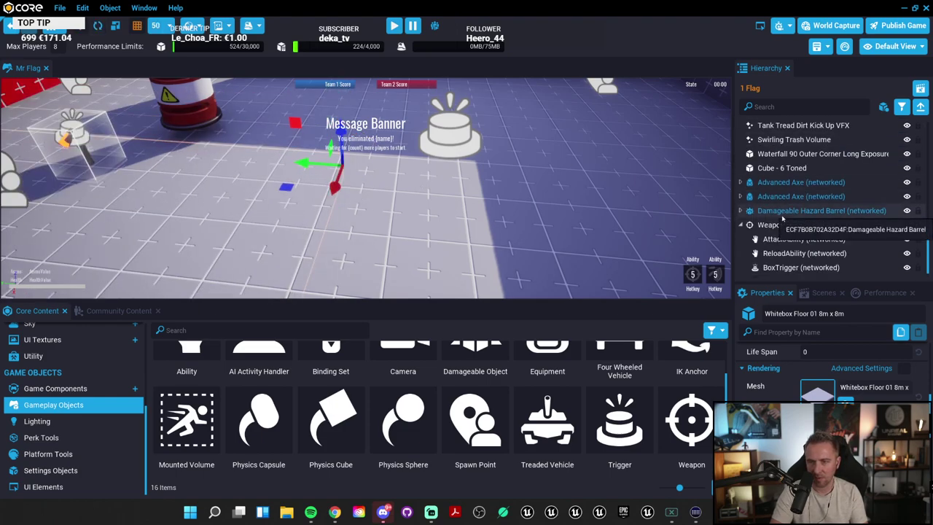
click(791, 211)
click(786, 226)
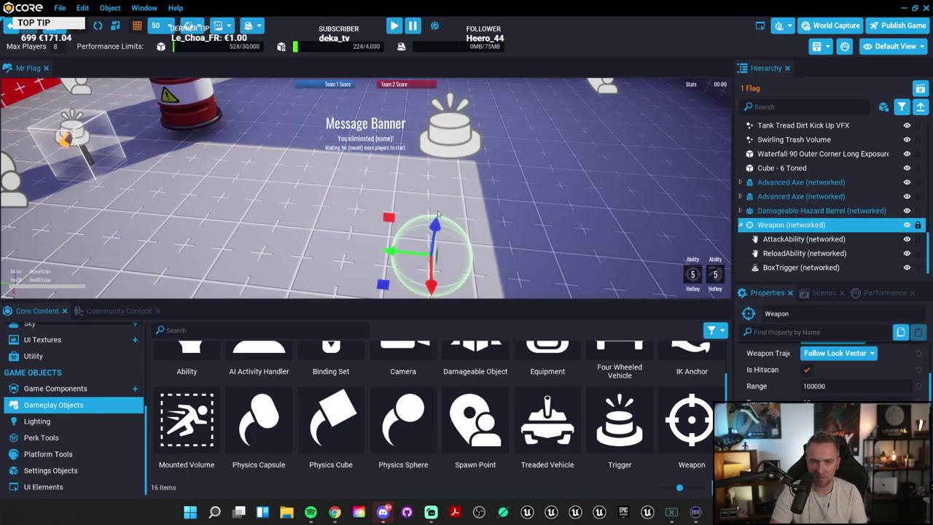
drag(437, 213, 460, 144)
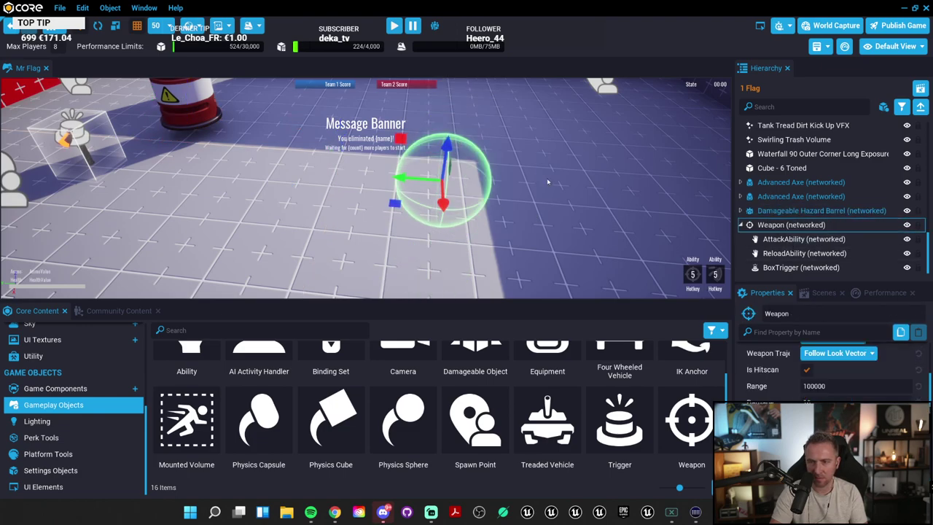
right_drag(548, 182, 509, 187)
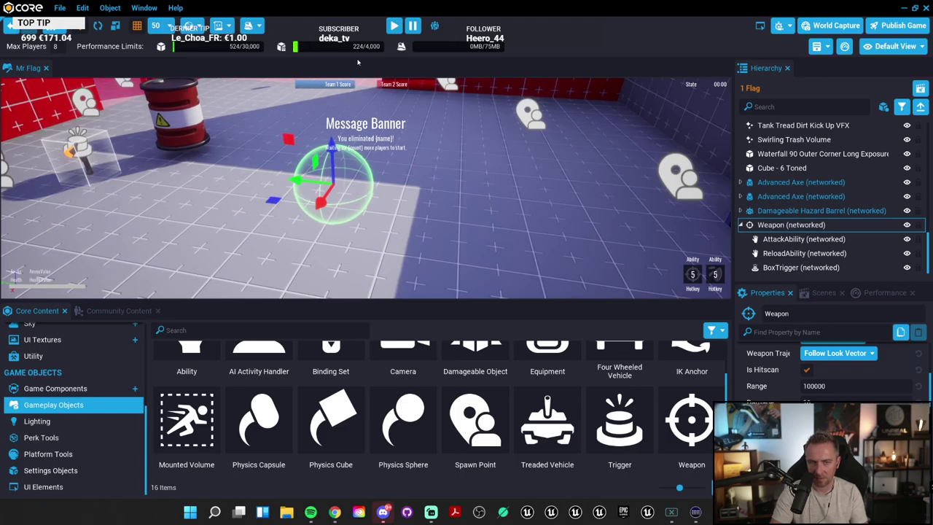
click(398, 24)
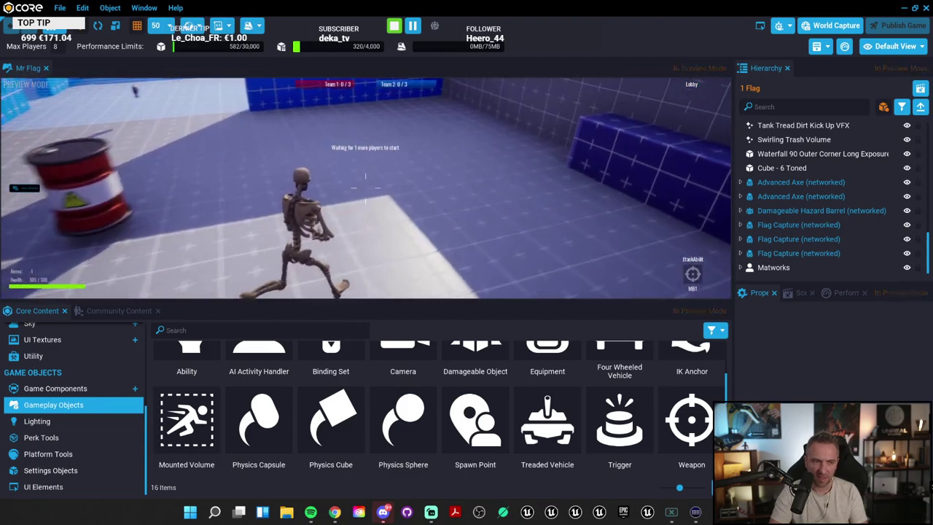
Step: Restart the preview full screen, walk the skeleton onto the Weapon to pick it up, then stop
key(shift+Escape)
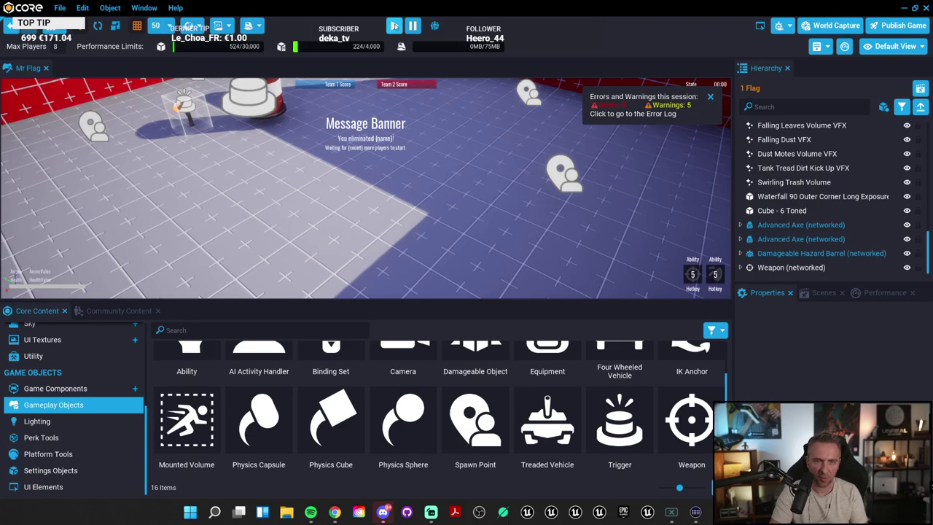
click(395, 26)
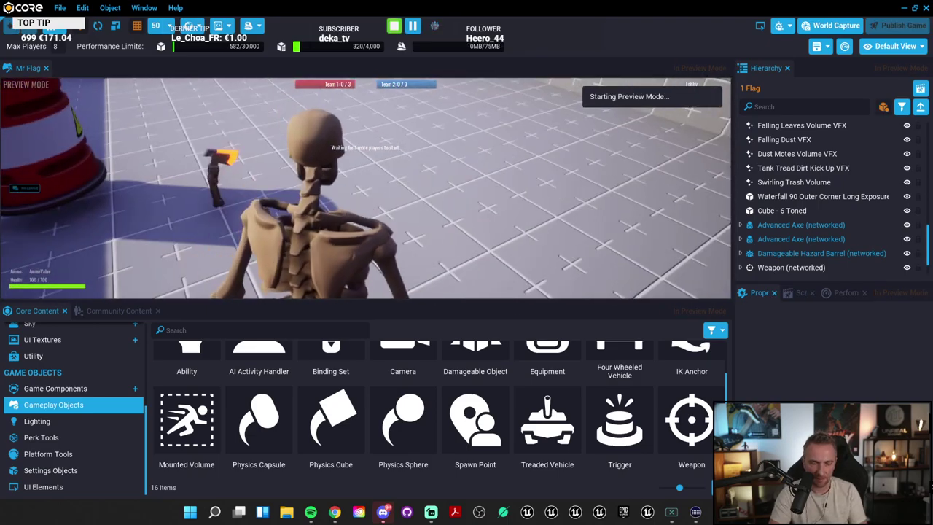
key(F11)
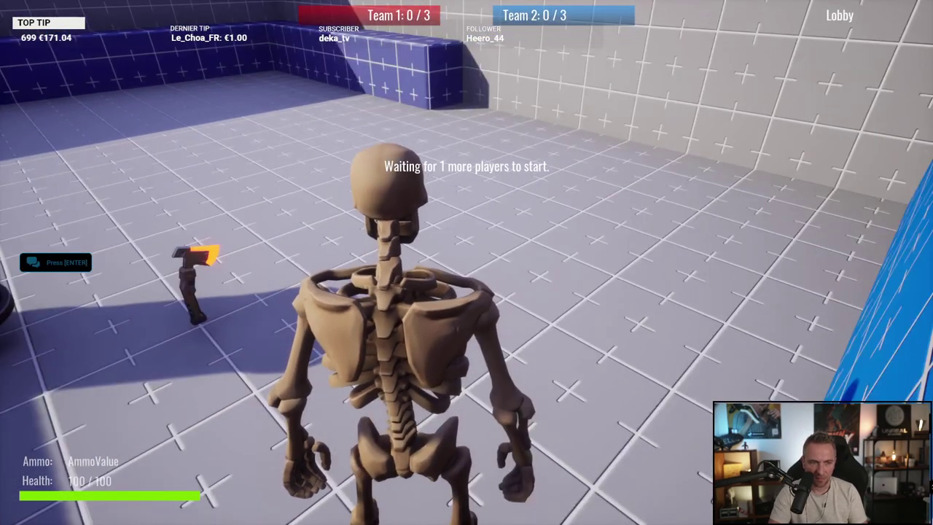
key(s)
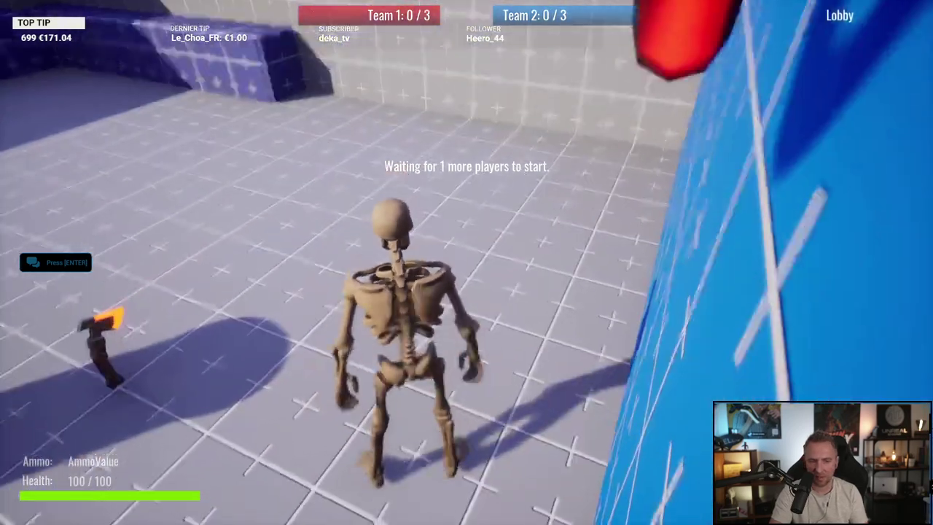
key(s)
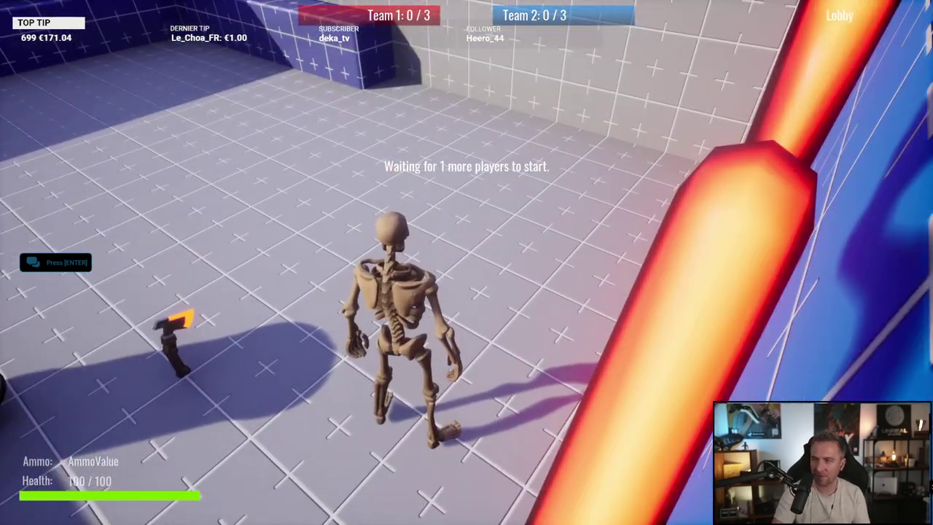
key(w)
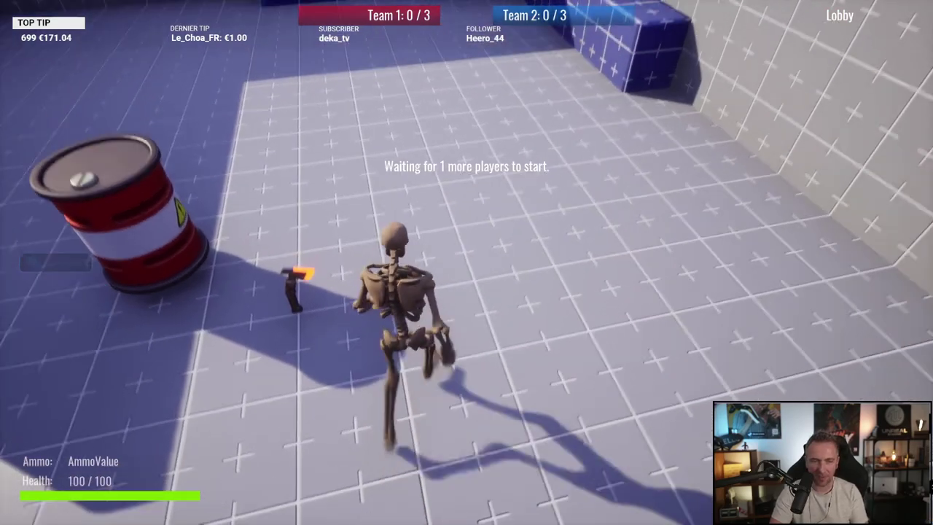
key(w)
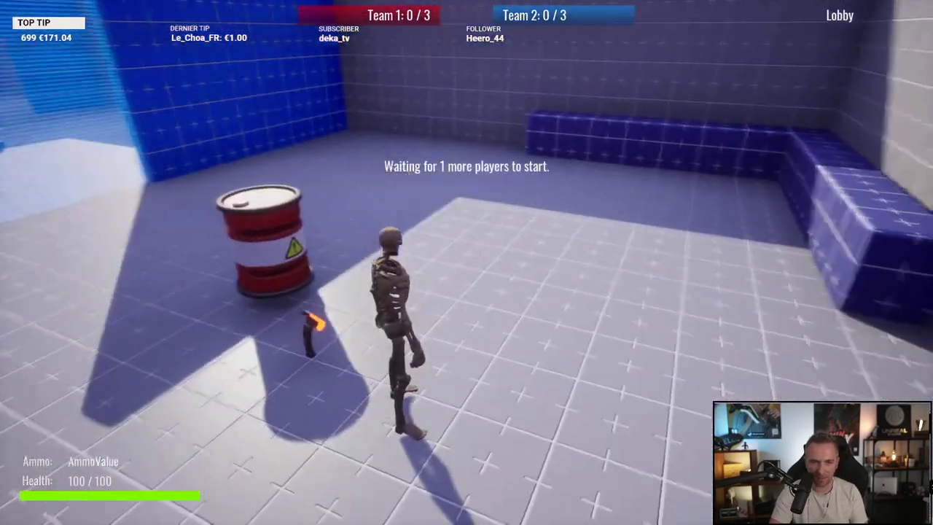
key(w)
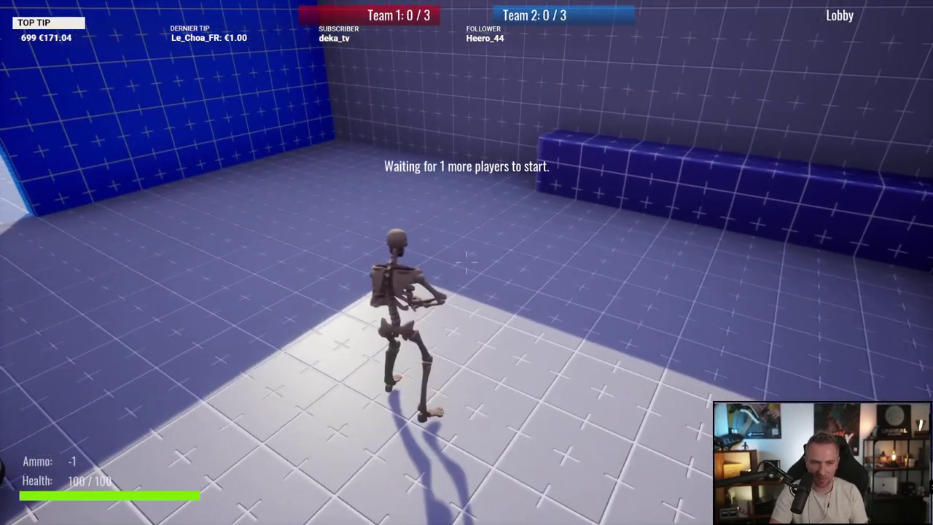
key(w)
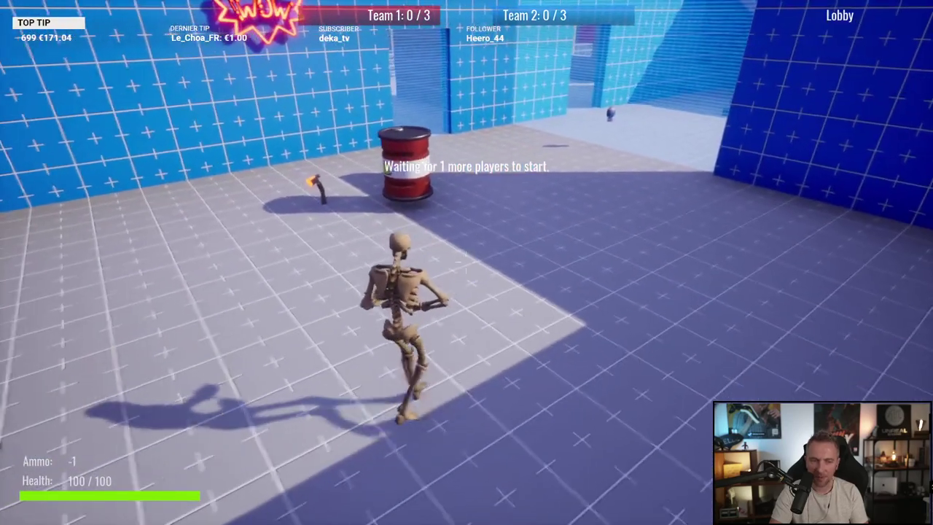
key(Escape)
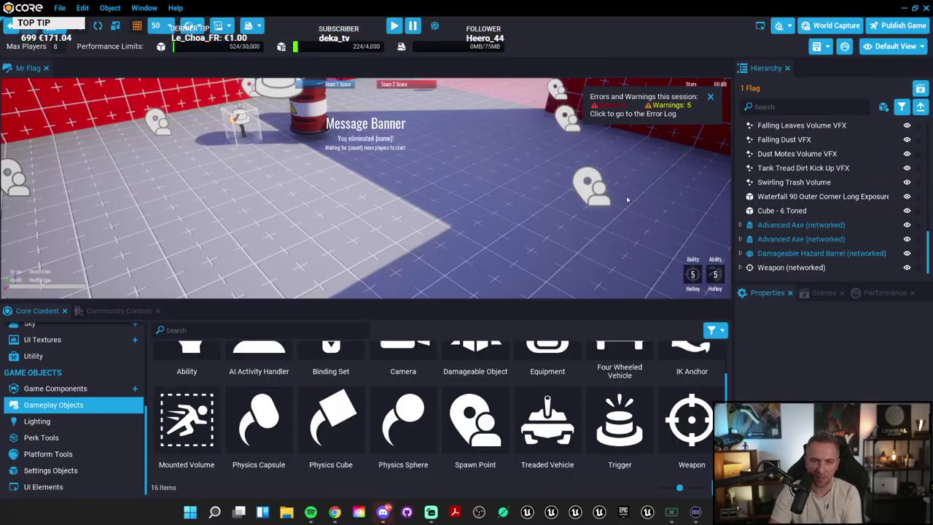
Step: Select Weapon (networked) and set its Max Ammo to 500 in Properties
right_drag(342, 162, 467, 178)
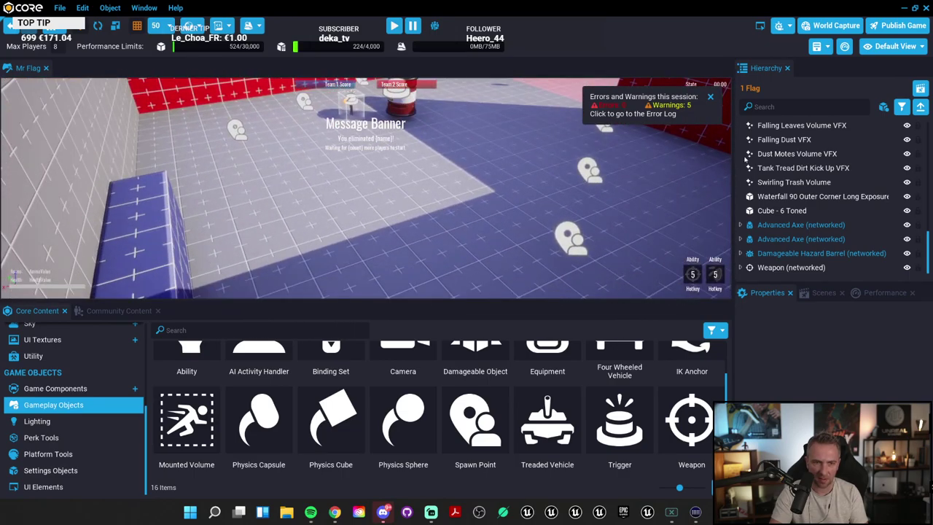
click(791, 268)
scroll(821, 378, up, 10)
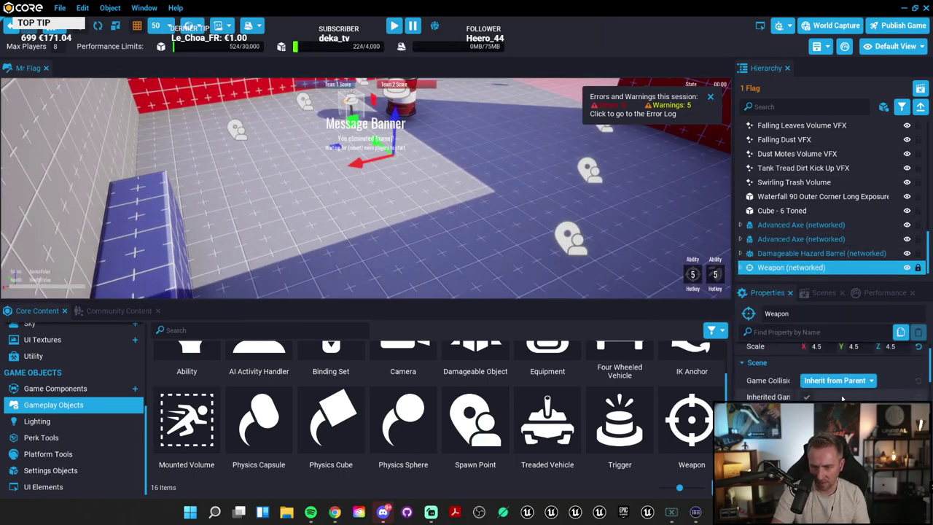
scroll(821, 378, down, 5)
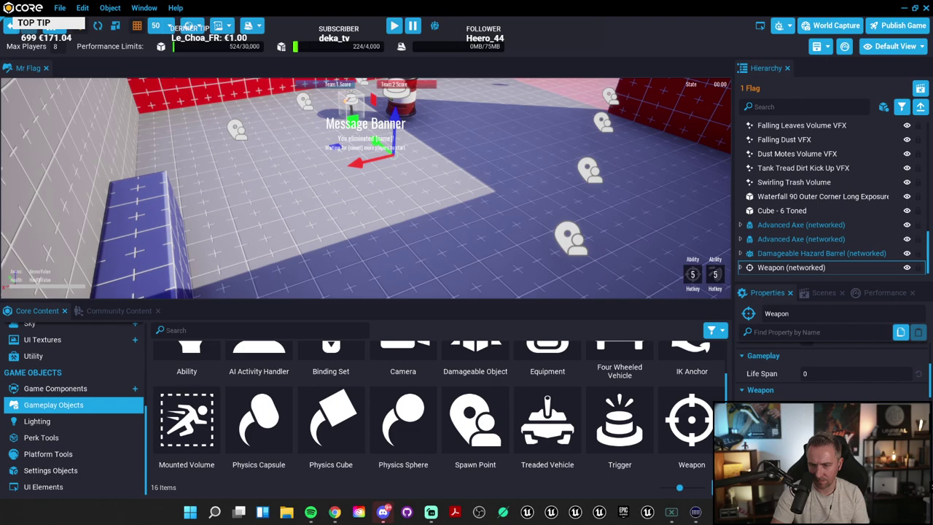
scroll(820, 378, down, 8)
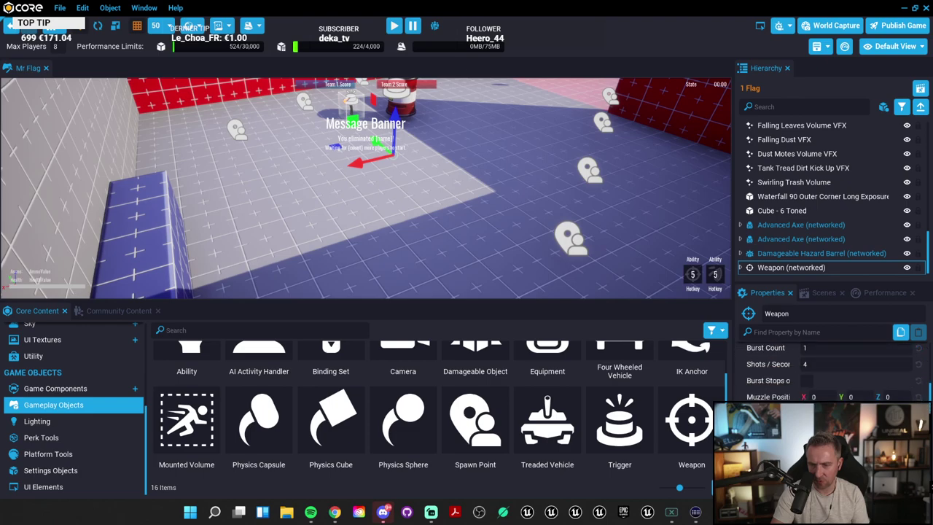
scroll(820, 378, down, 6)
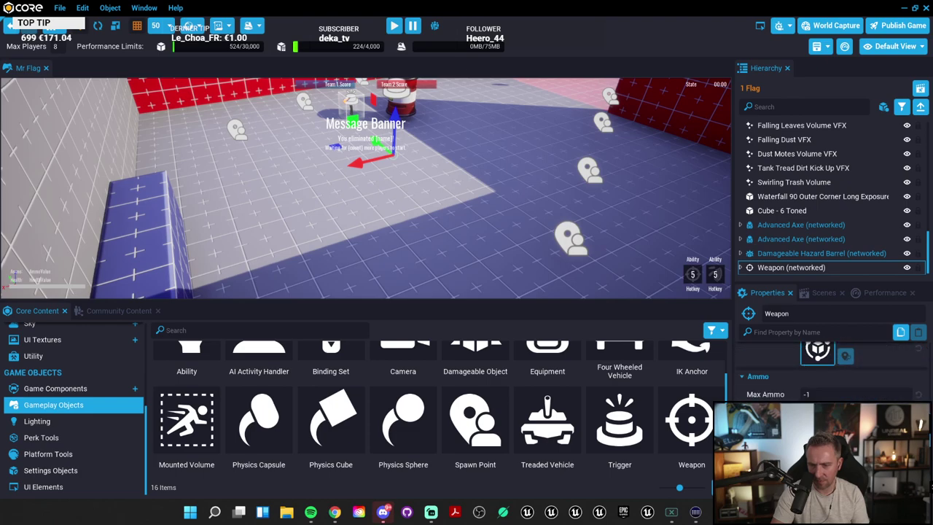
scroll(820, 379, down, 2)
scroll(821, 378, up, 2)
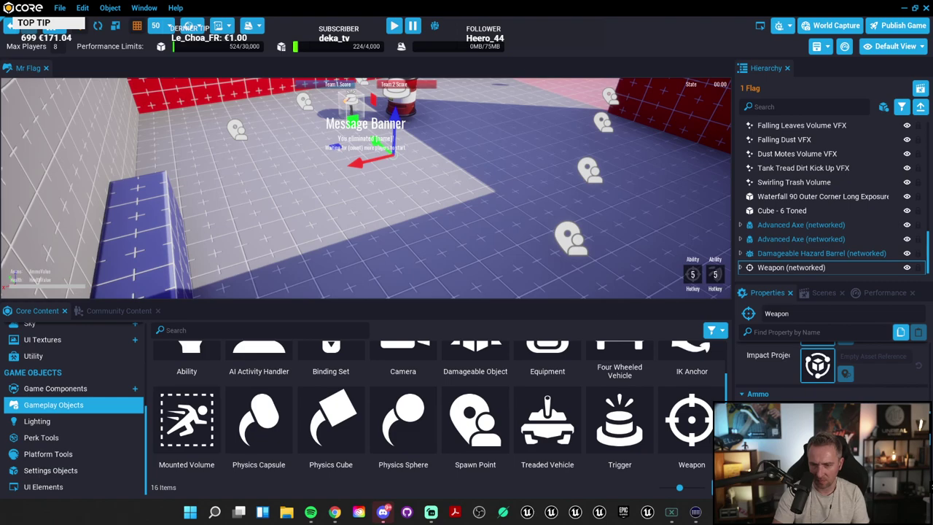
scroll(821, 379, down, 1)
click(839, 377)
Step: Start a preview playtest of the scene with the updated weapon
scroll(864, 385, down, 4)
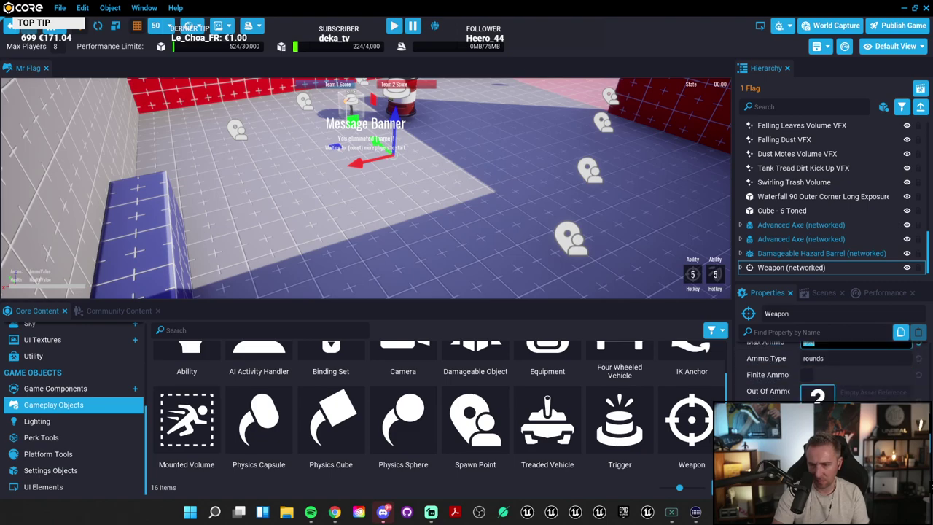
scroll(864, 385, down, 4)
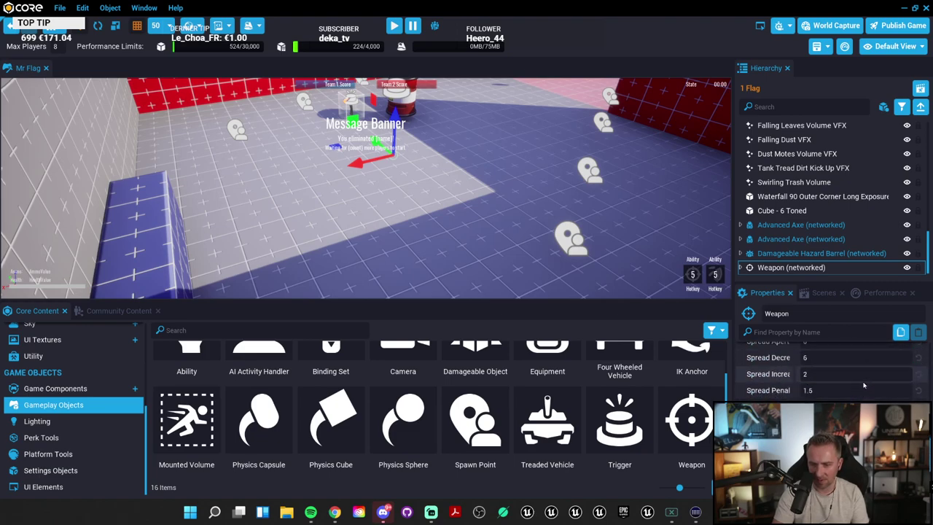
click(394, 25)
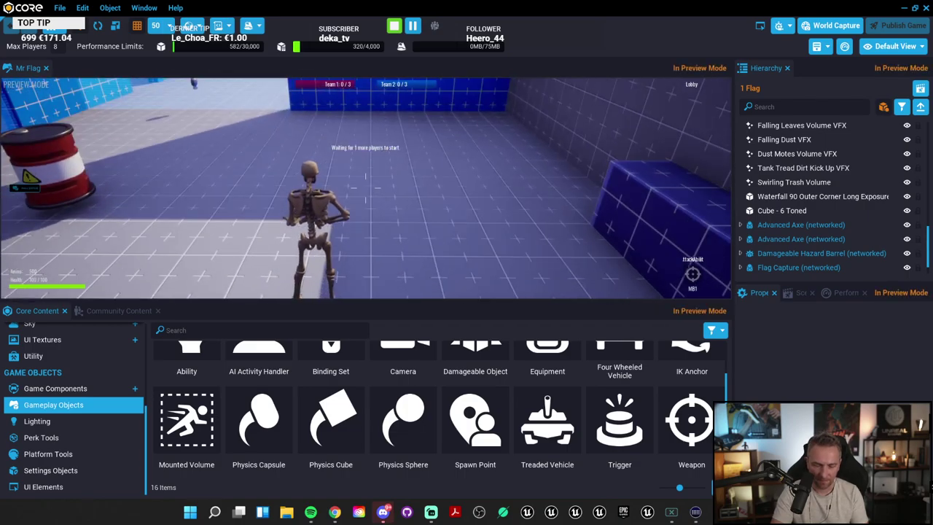
Step: Run the skeleton full screen around the arena past the barrel, with 500 ammo shown, then stop
key(F11)
key(w)
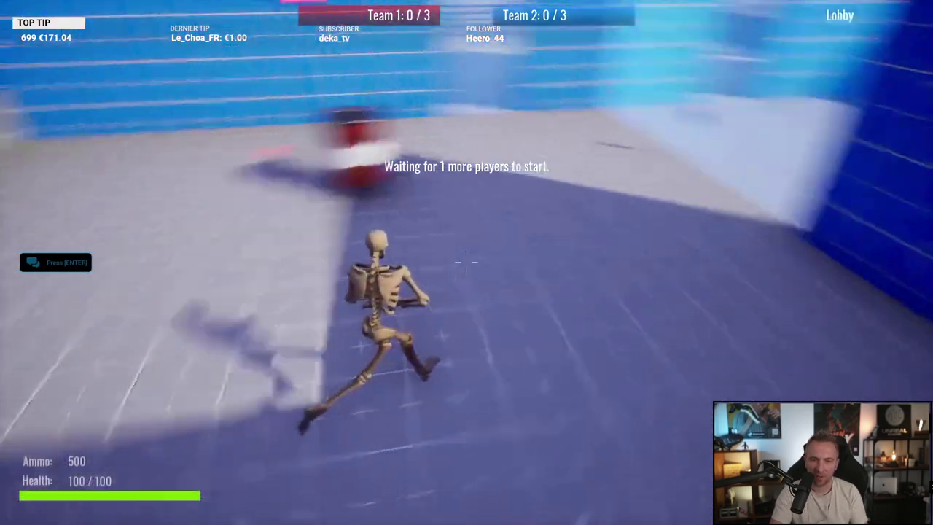
key(w)
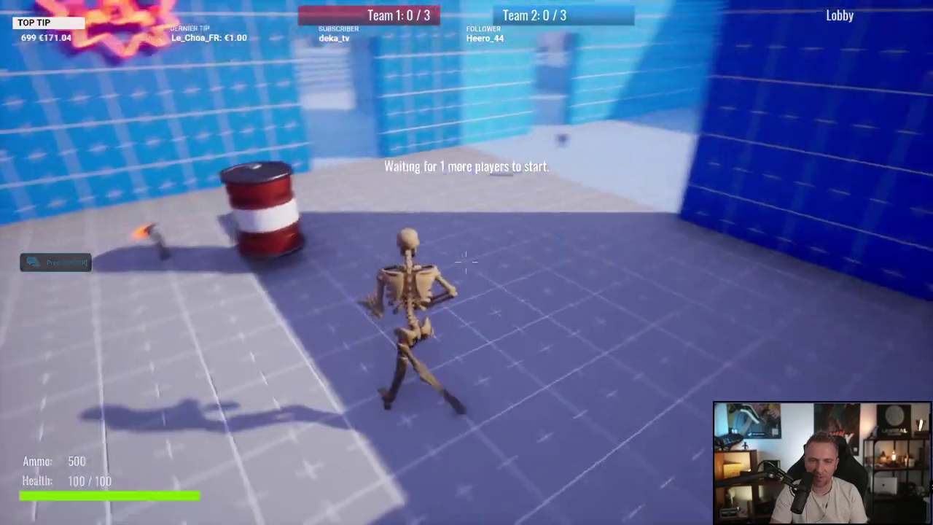
key(w)
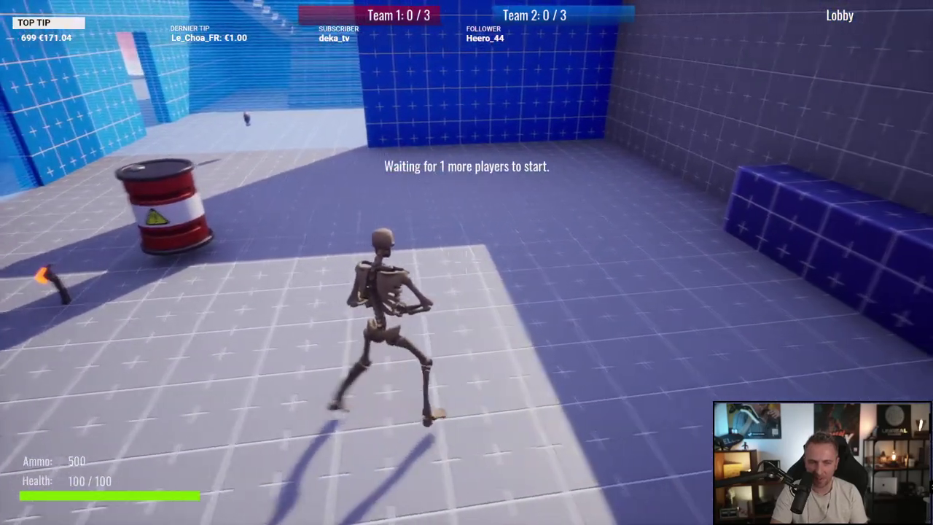
key(w)
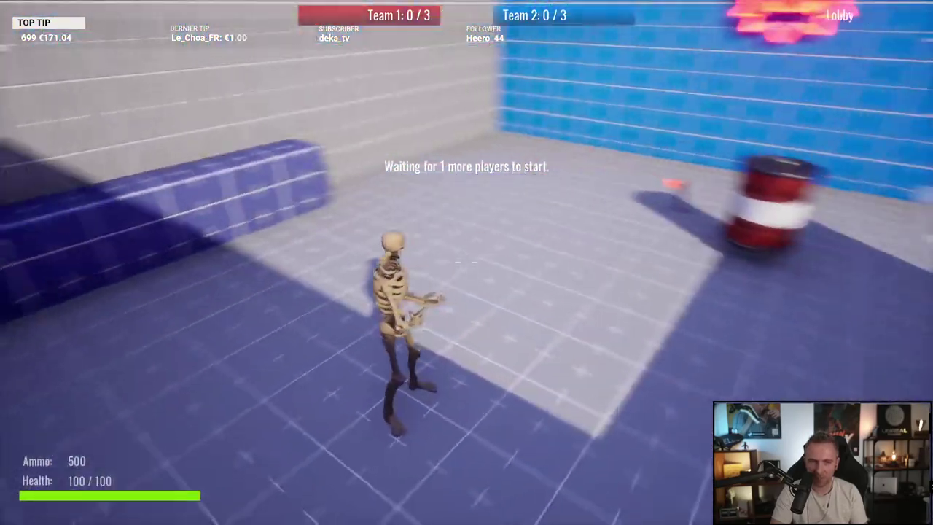
key(w)
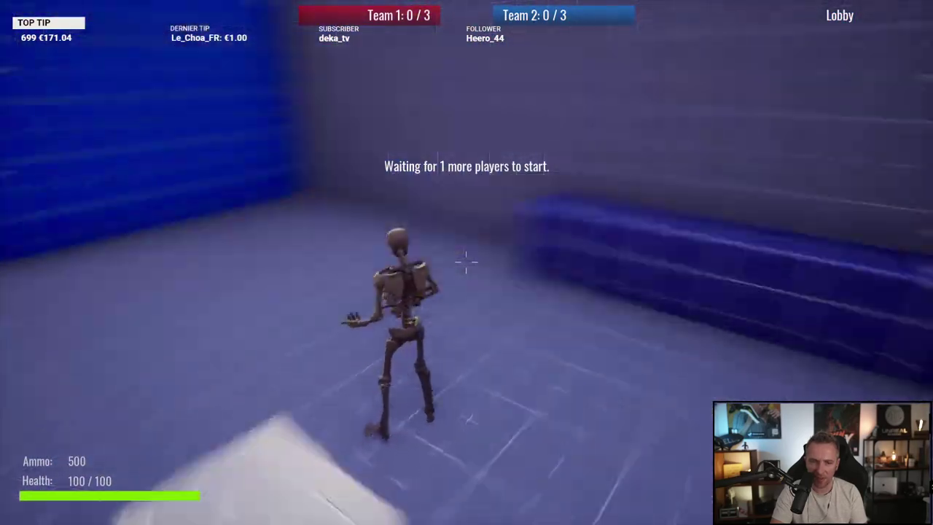
key(w)
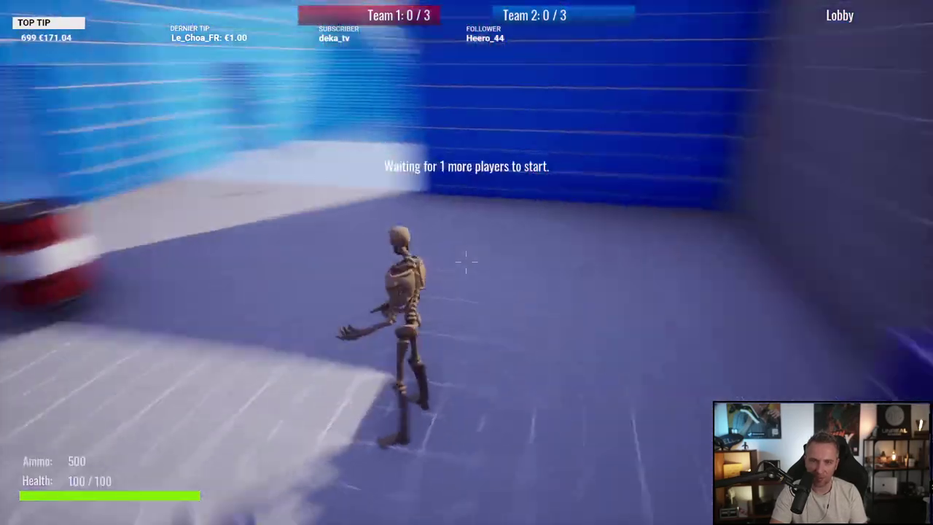
key(w)
key(Escape)
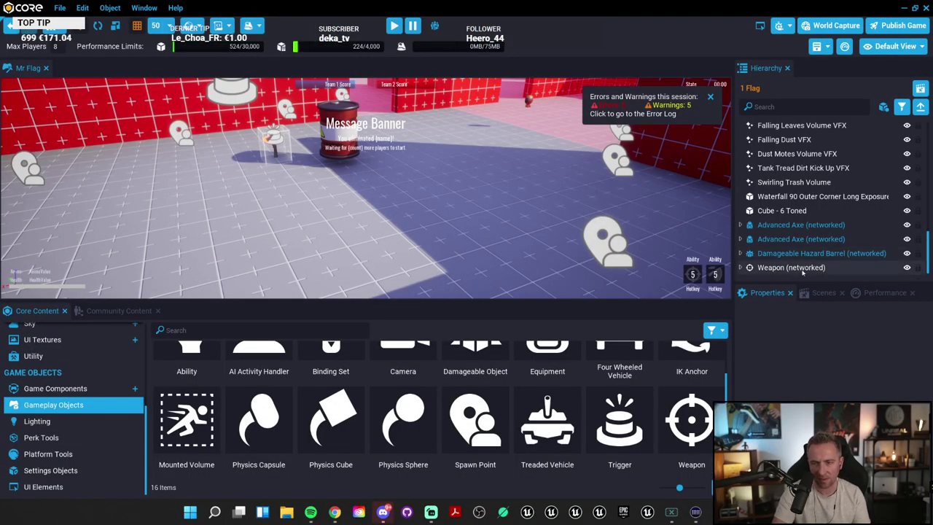
Step: Select Weapon (networked) and widen the side panels to review its settings
click(792, 267)
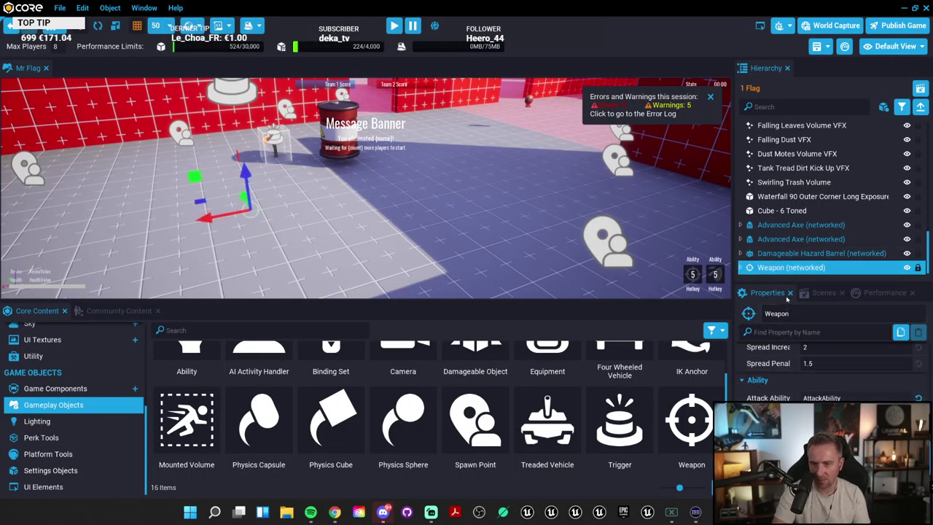
drag(790, 284, 773, 188)
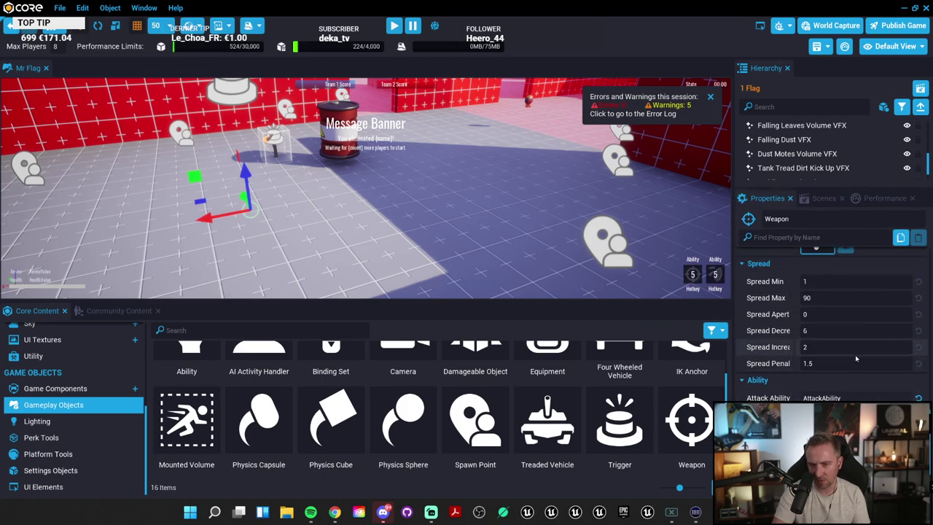
scroll(791, 362, up, 2)
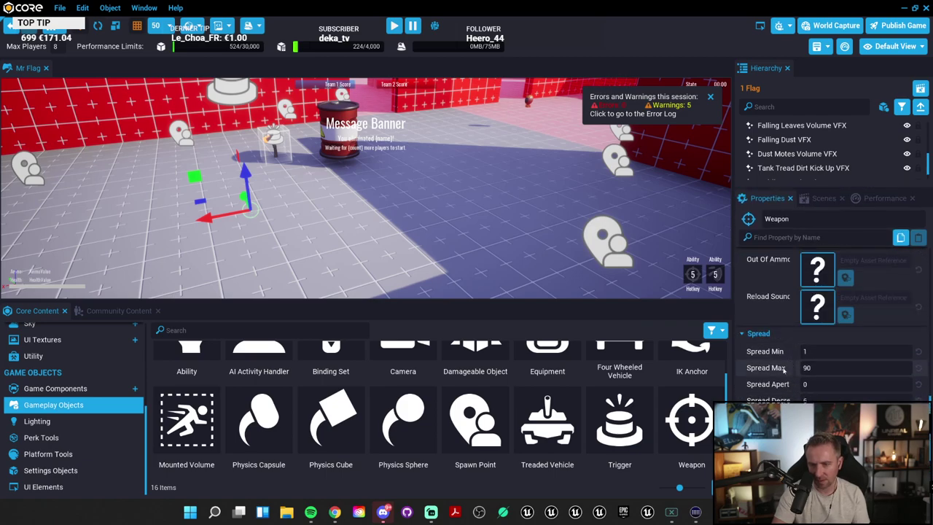
scroll(784, 370, up, 2)
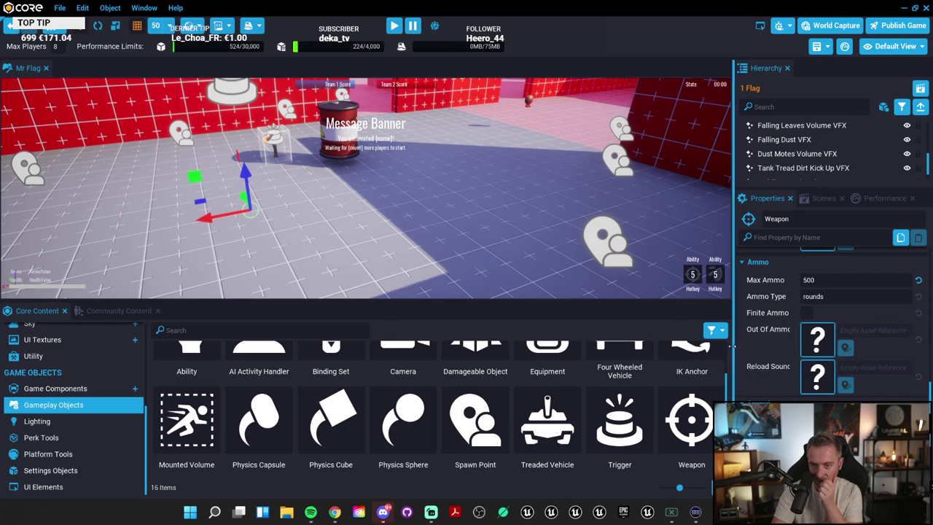
drag(731, 347, 642, 347)
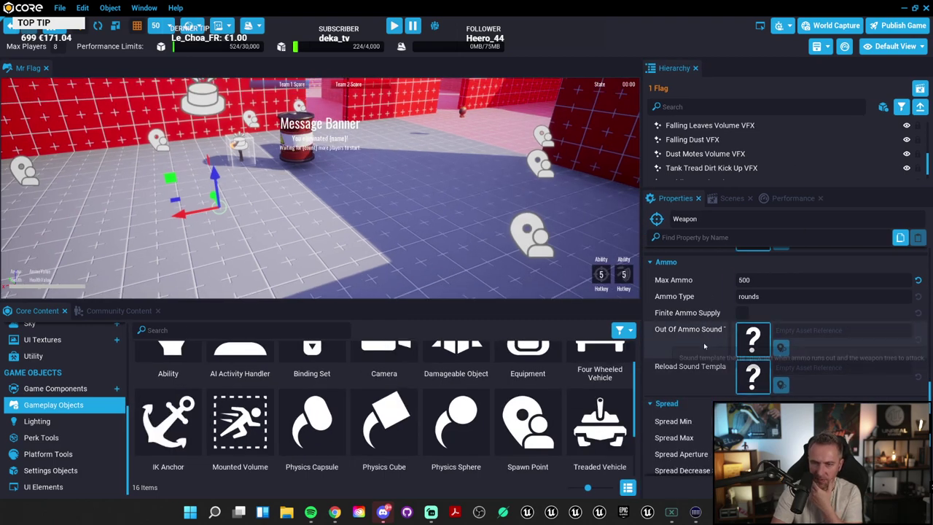
scroll(704, 347, up, 2)
scroll(713, 373, up, 2)
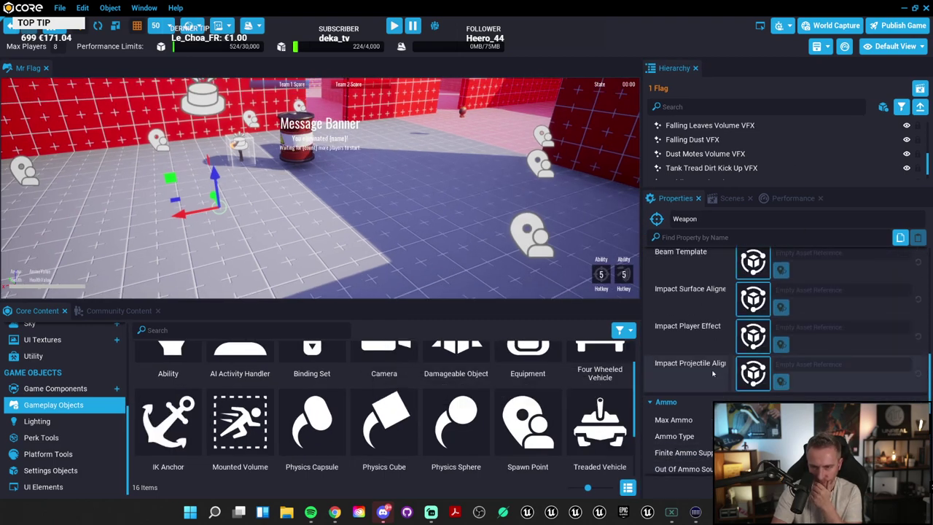
scroll(713, 374, up, 5)
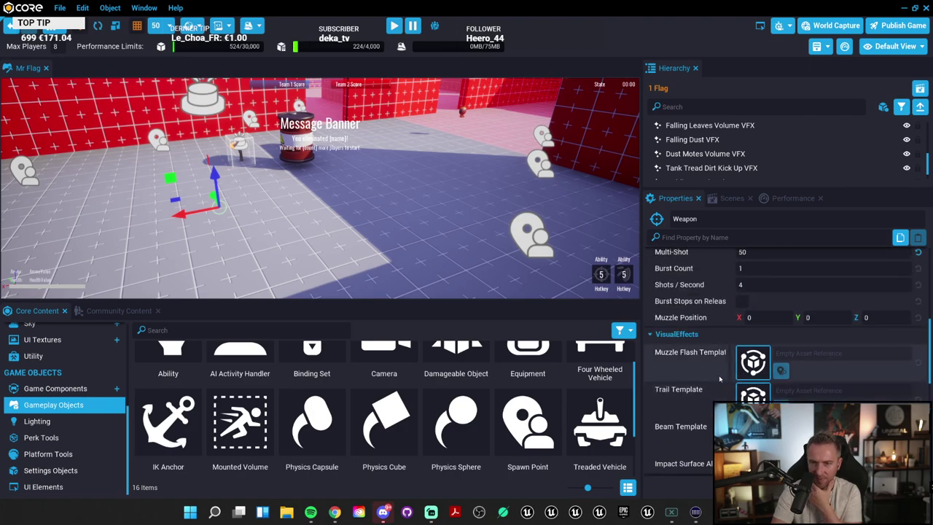
scroll(720, 379, up, 5)
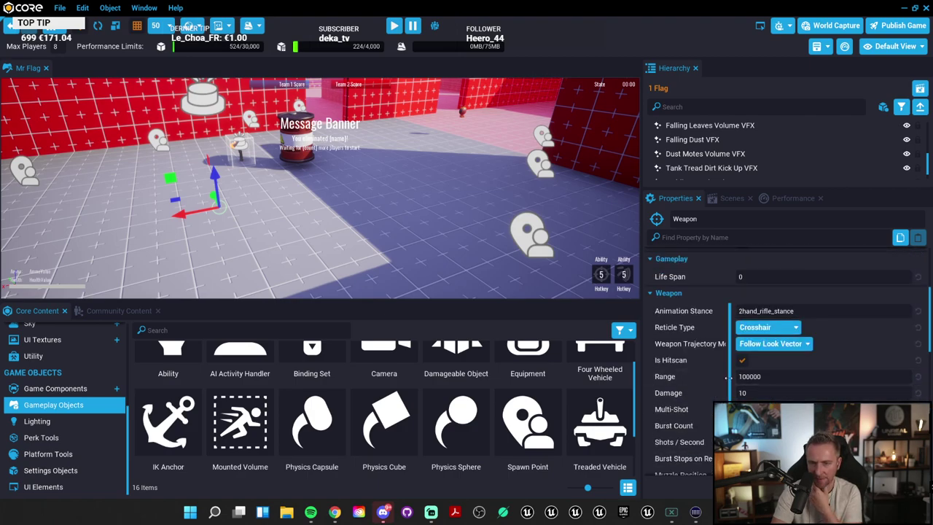
scroll(700, 376, up, 3)
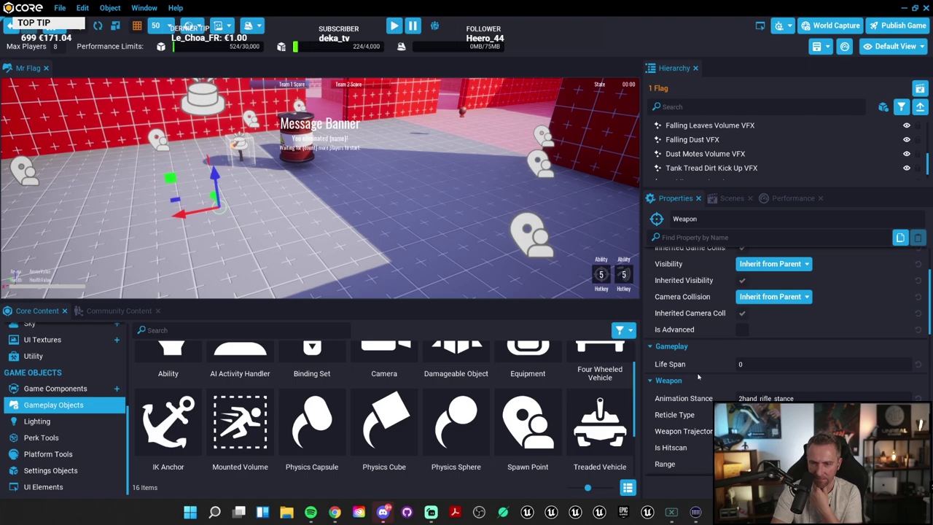
scroll(711, 375, up, 3)
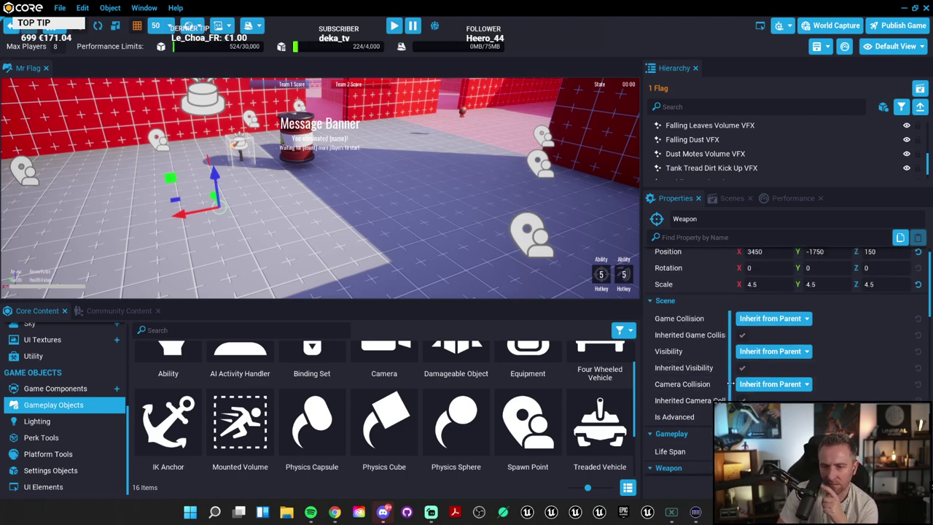
Step: Enlarge the Hierarchy to show more objects and reselect Weapon (networked)
scroll(707, 371, down, 3)
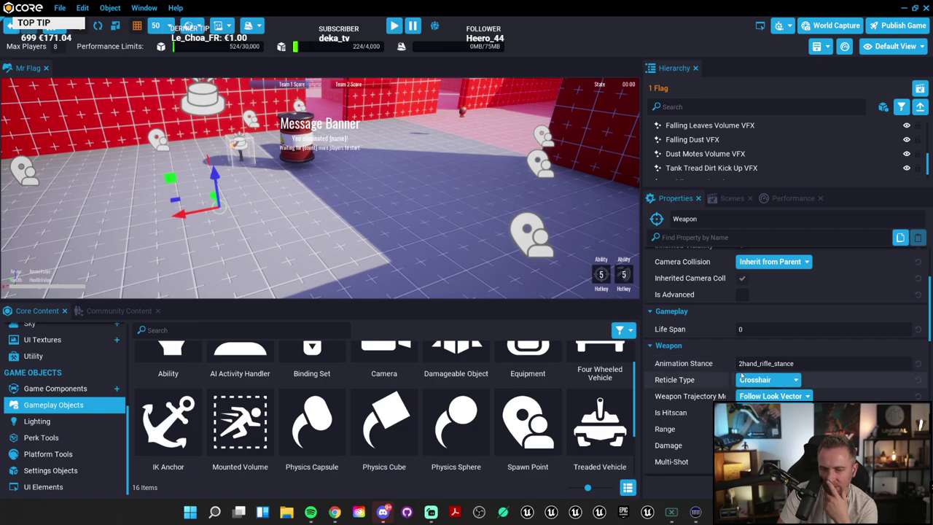
scroll(707, 371, up, 3)
drag(735, 180, 722, 385)
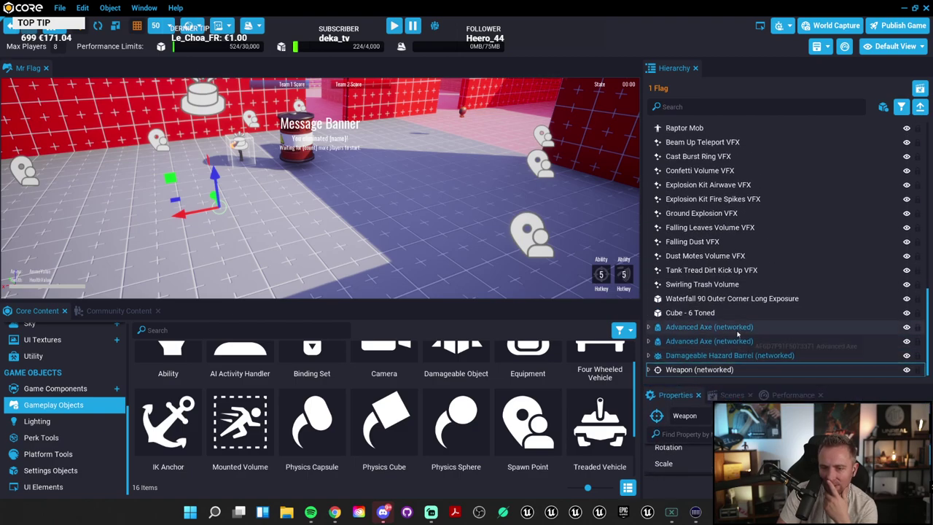
click(722, 370)
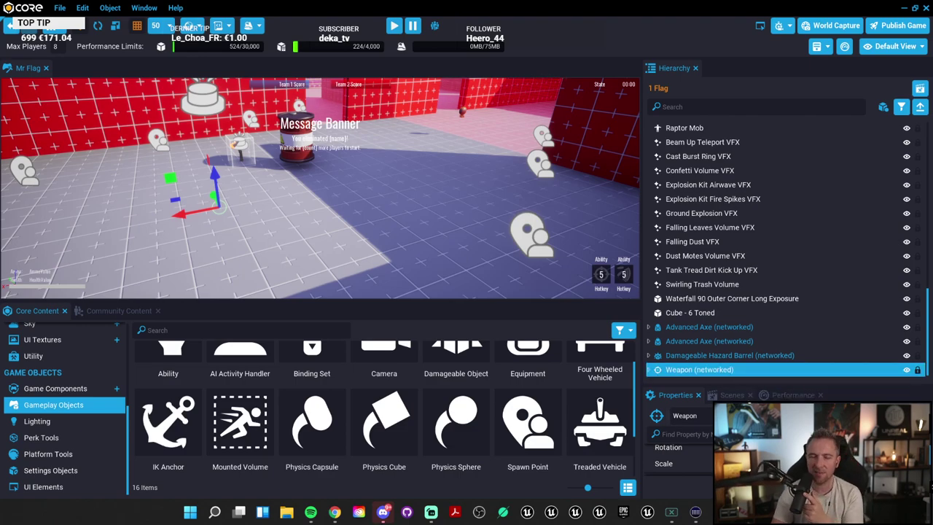
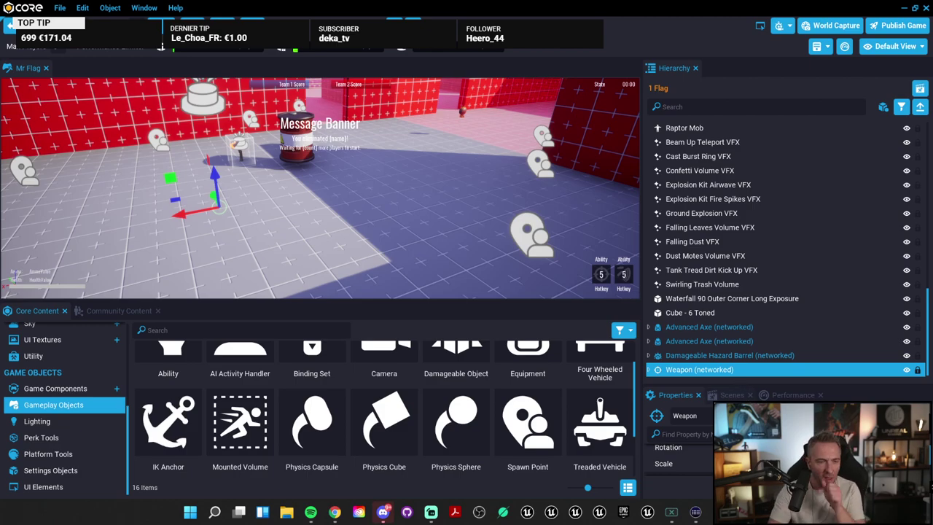
Step: Drop an Advanced Assault Rifle from Game Components into the Mr Flag scene and start a play-test
right_drag(443, 176, 411, 98)
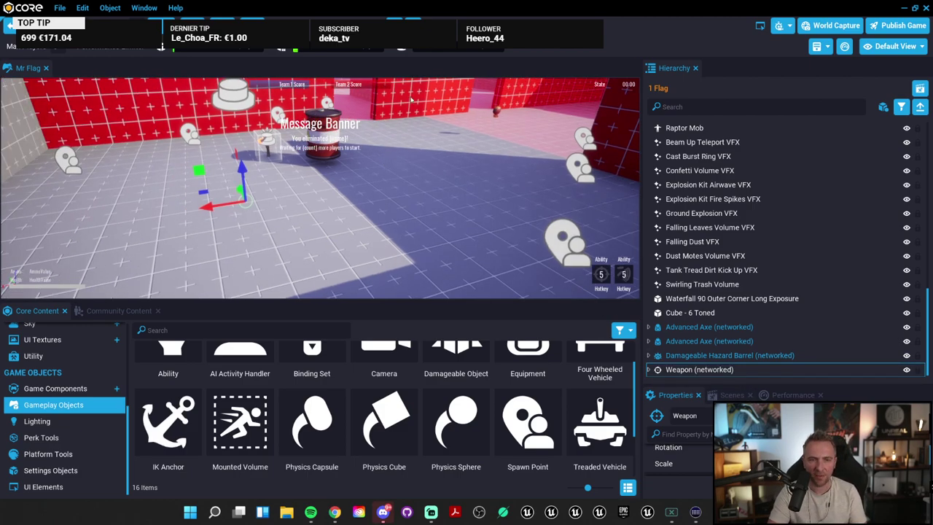
scroll(175, 430, up, 2)
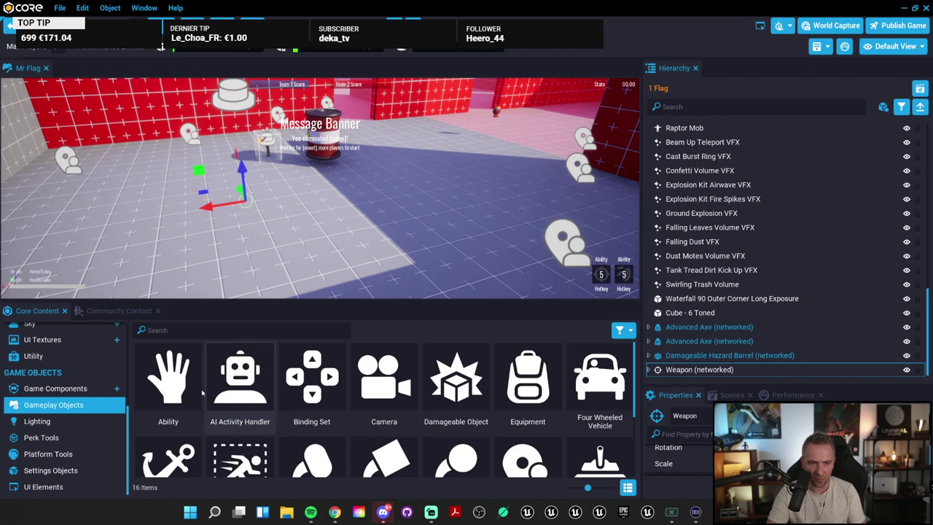
click(181, 329)
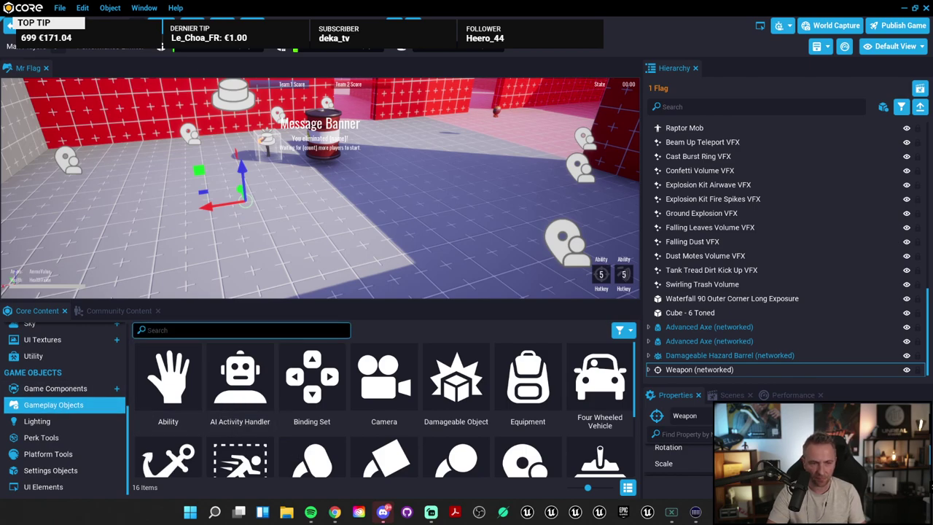
text(iffl)
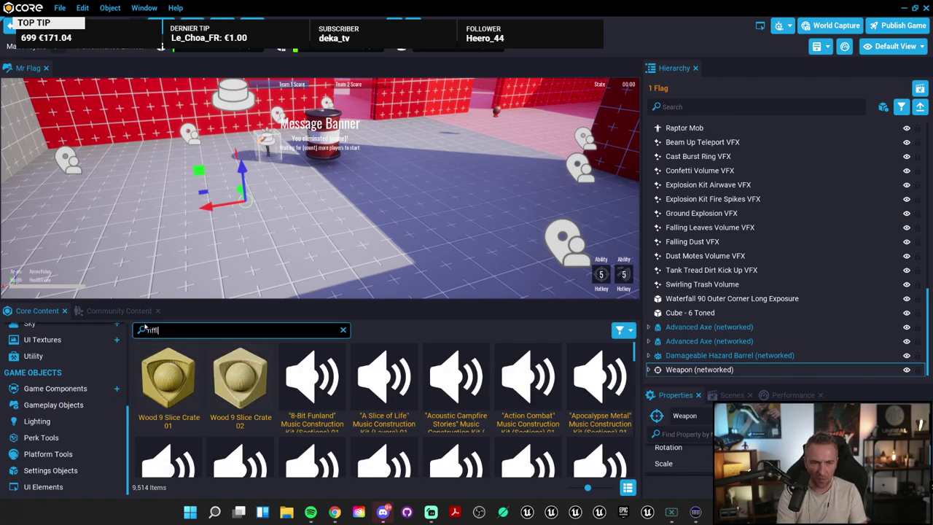
text(e)
click(57, 389)
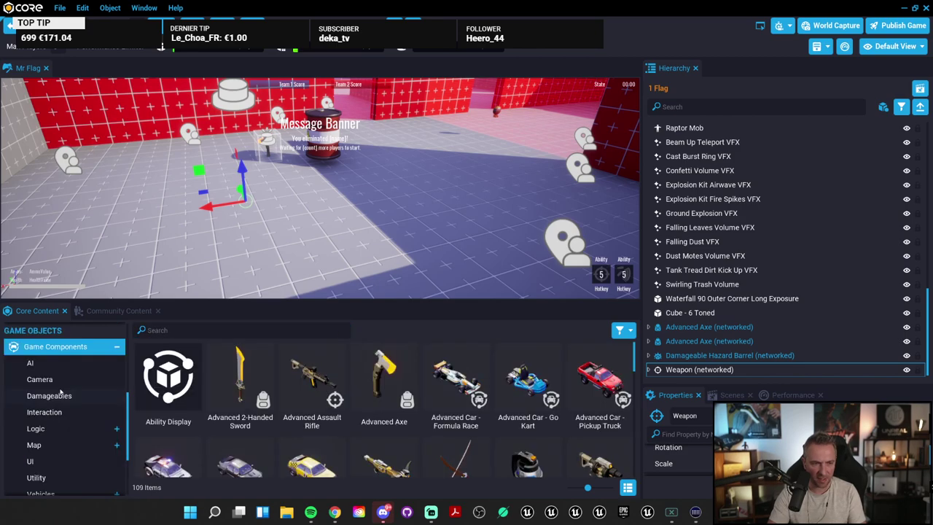
drag(306, 388, 202, 155)
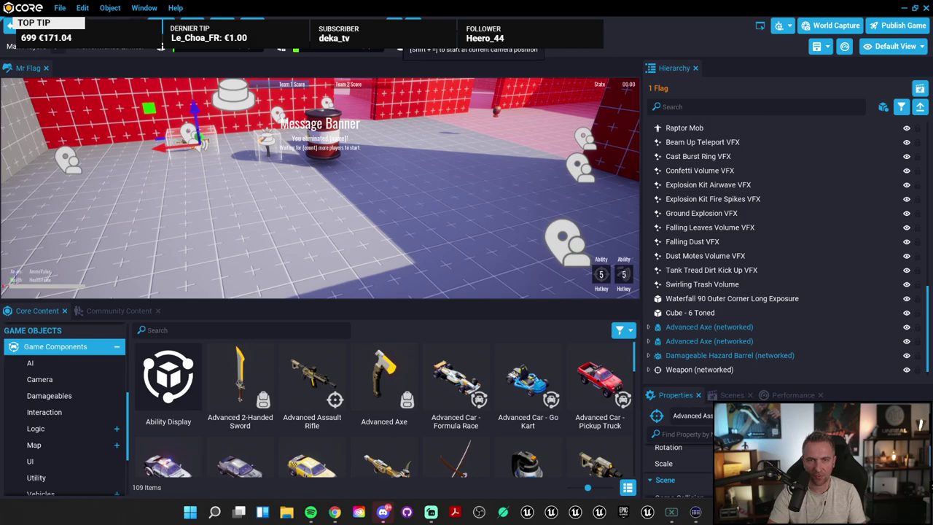
click(400, 48)
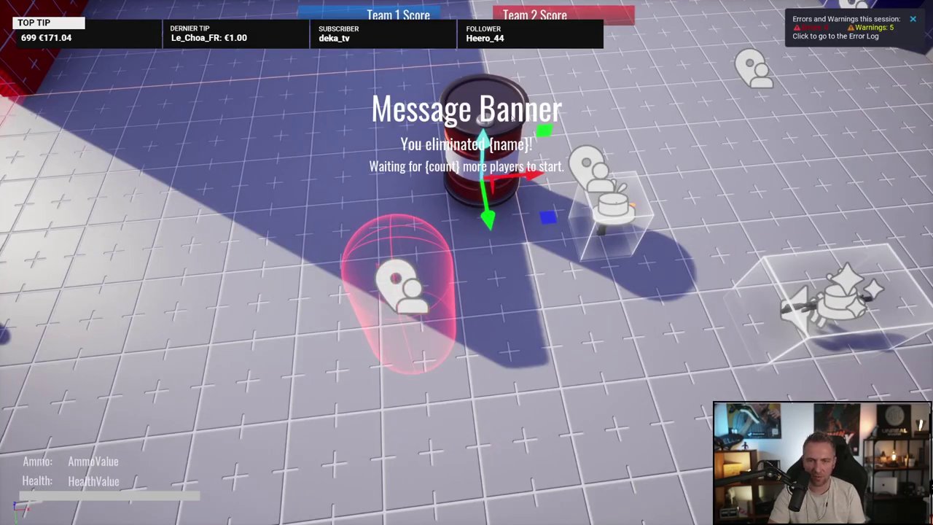
key(w)
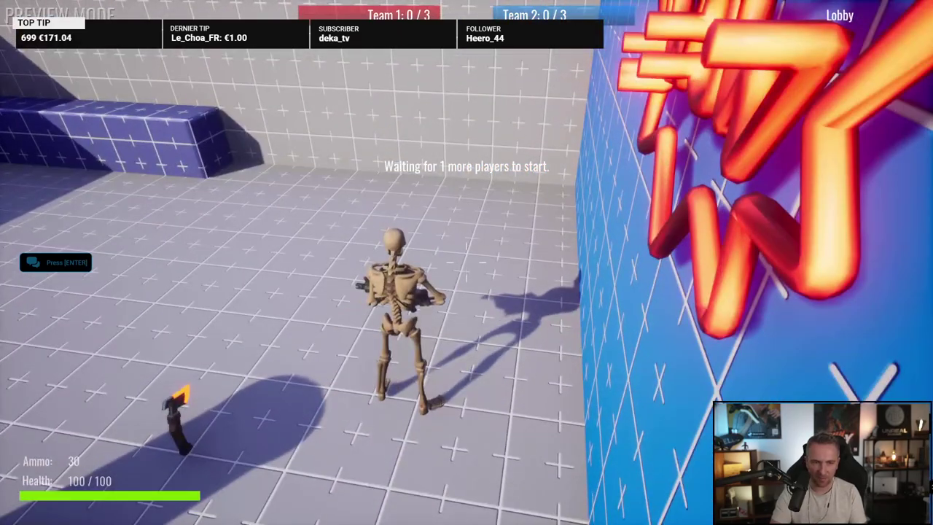
key(w)
key(w)
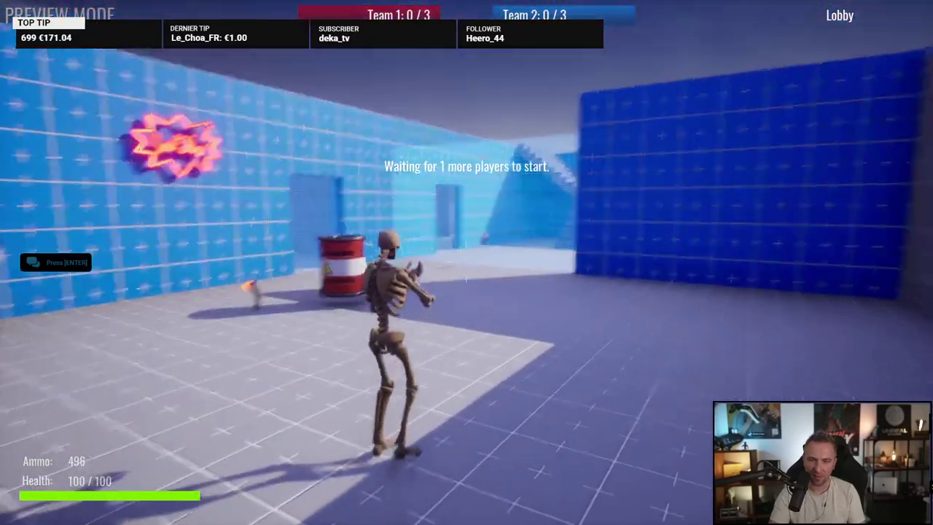
key(w)
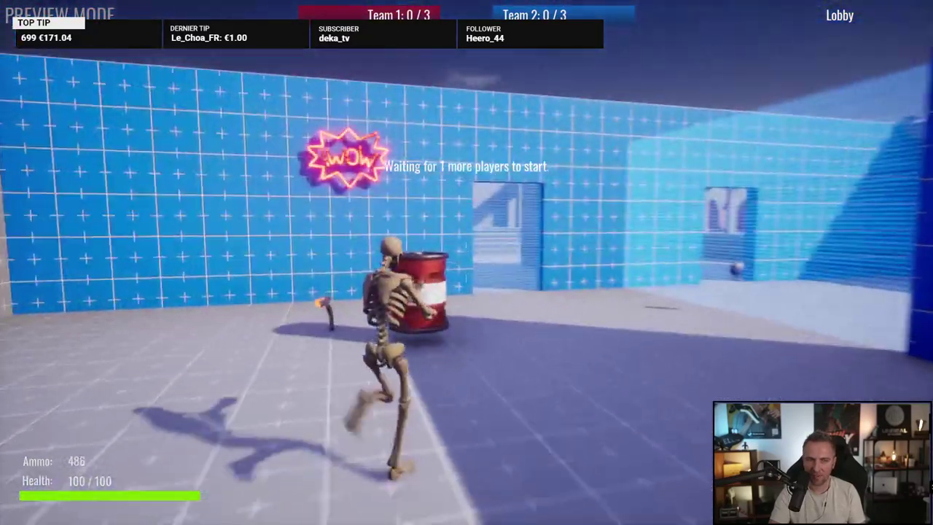
click(466, 248)
click(466, 262)
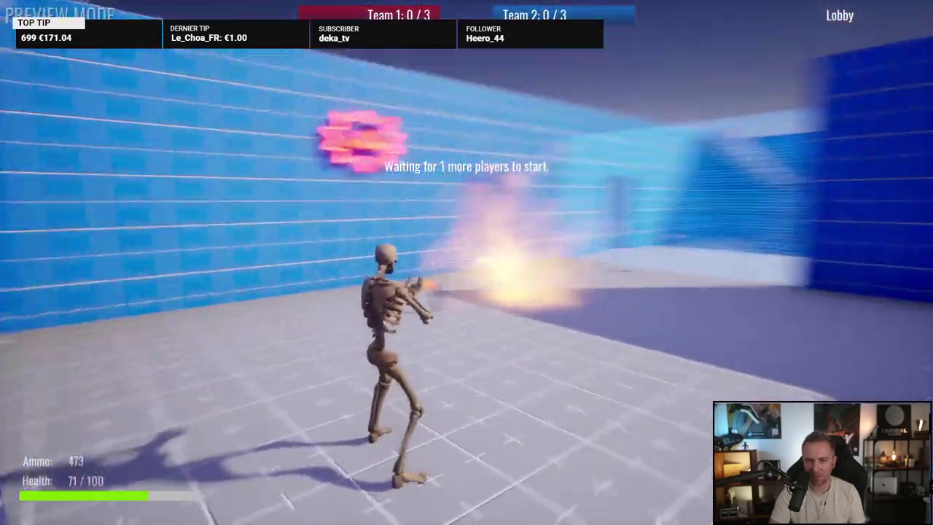
click(467, 262)
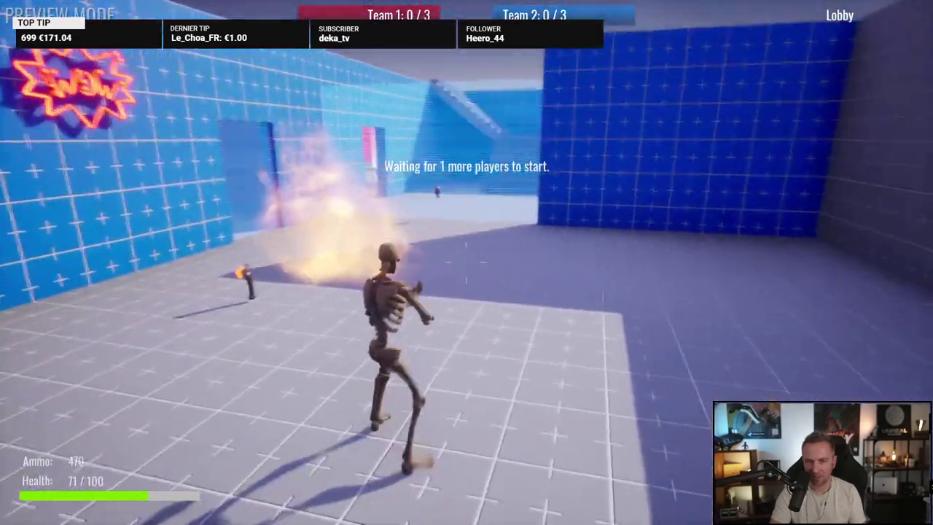
key(=)
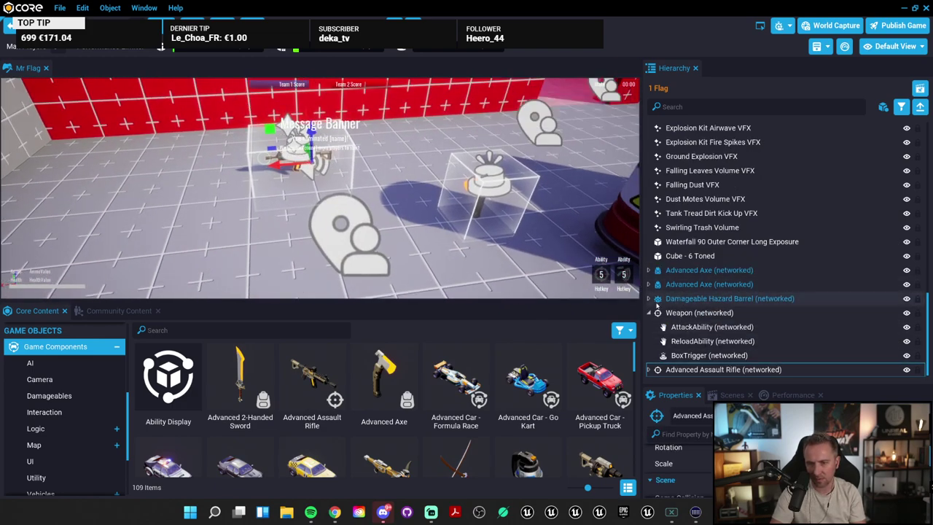
Step: Expand the Advanced Assault Rifle, its Server Context, Client Context and Geo groups in the Hierarchy
click(649, 312)
click(646, 370)
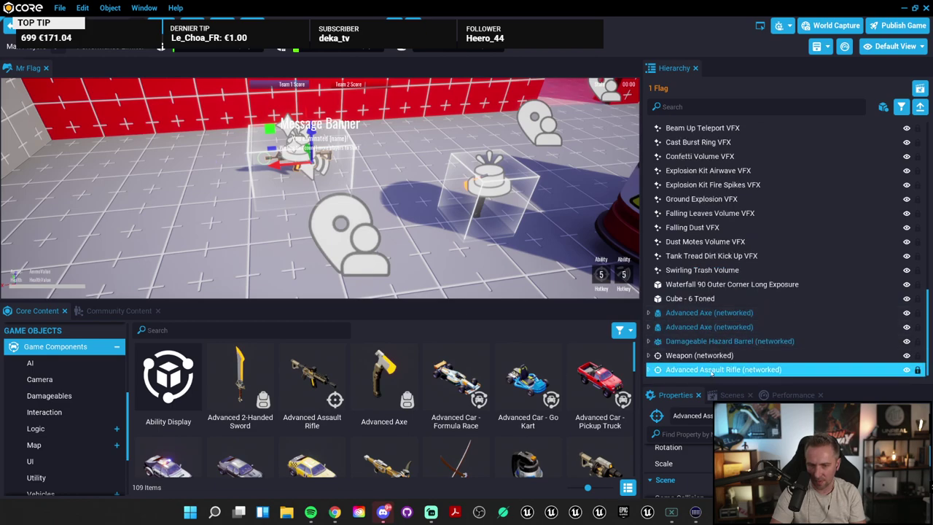
click(649, 369)
scroll(729, 361, down, 2)
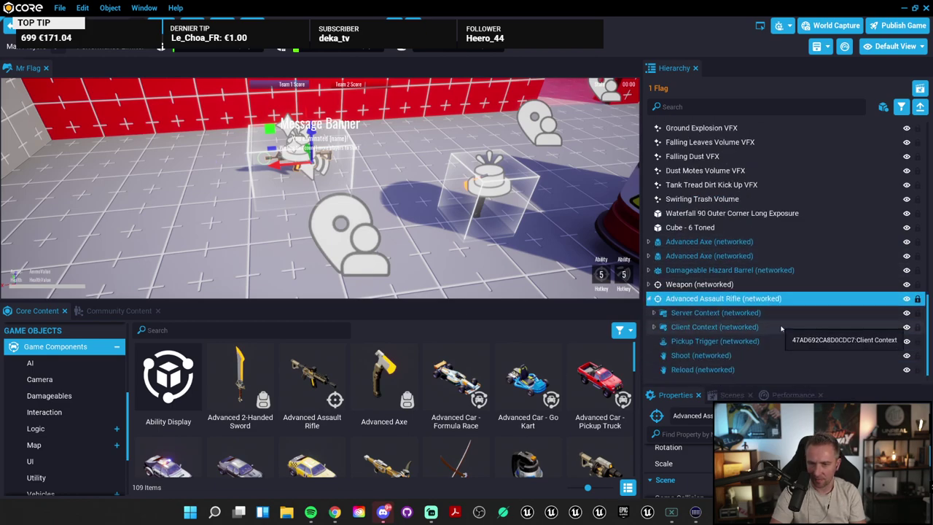
click(654, 312)
scroll(740, 328, down, 1)
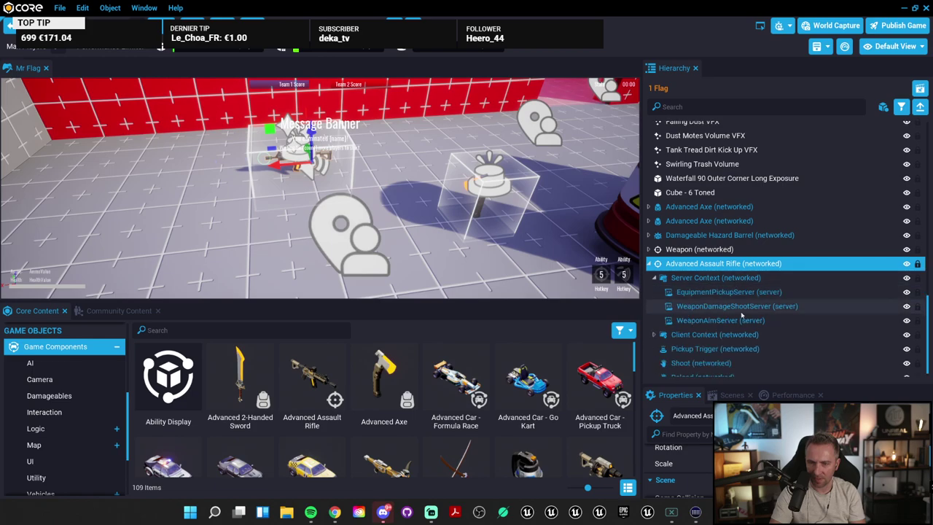
click(654, 335)
scroll(757, 326, down, 2)
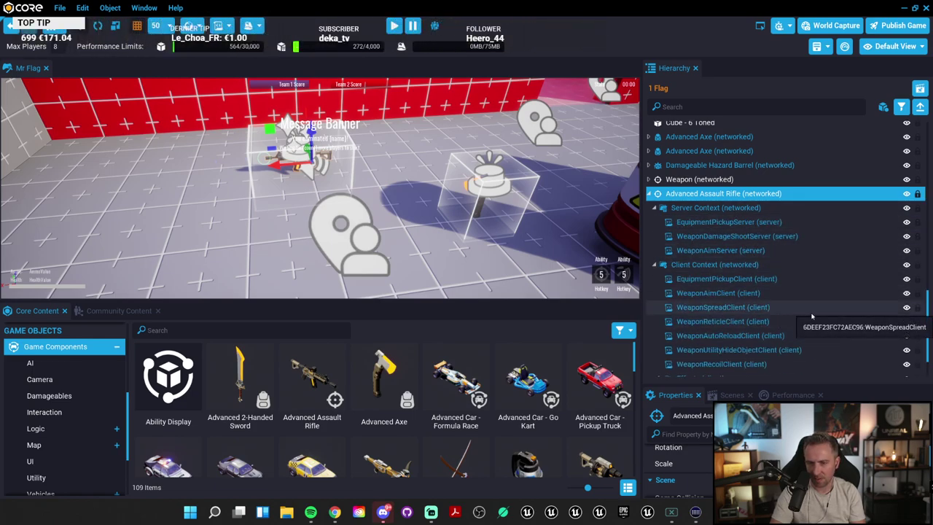
scroll(810, 317, down, 1)
scroll(813, 316, down, 1)
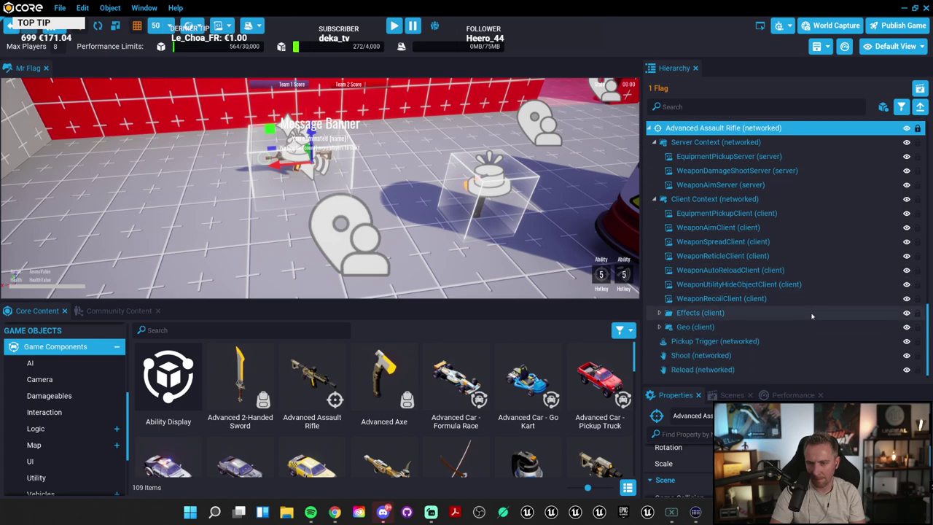
scroll(795, 321, up, 1)
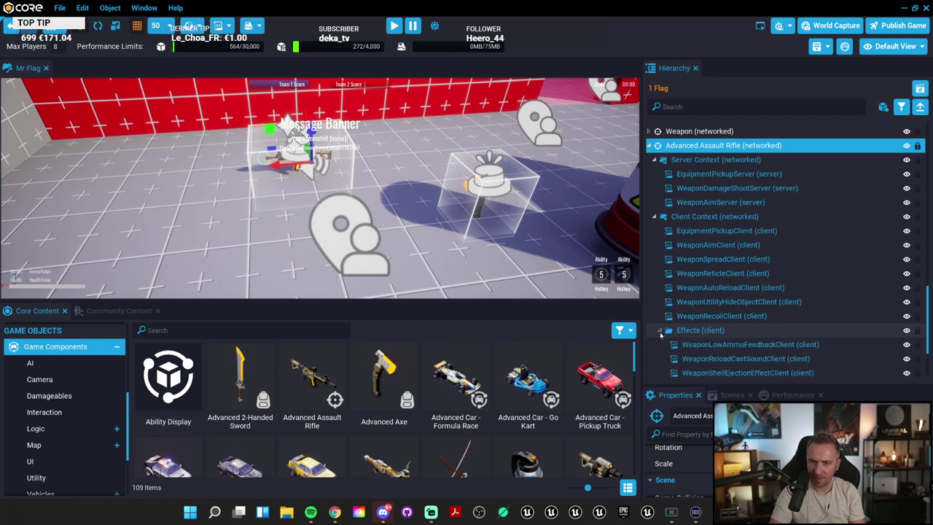
click(660, 345)
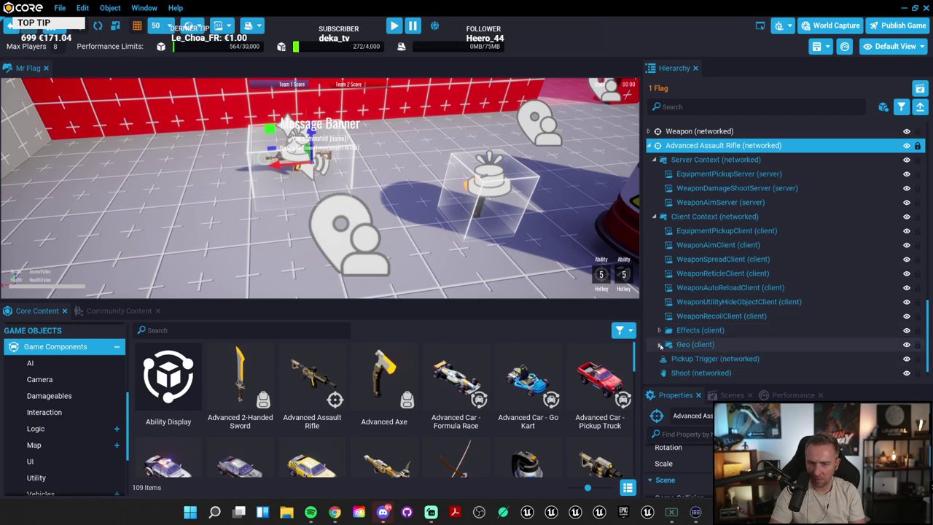
scroll(729, 306, up, 5)
Step: Select the EquipmentPickup, WeaponDamageShoot, WeaponAim, WeaponReticle and WeaponSpread scripts in turn
click(733, 261)
click(745, 275)
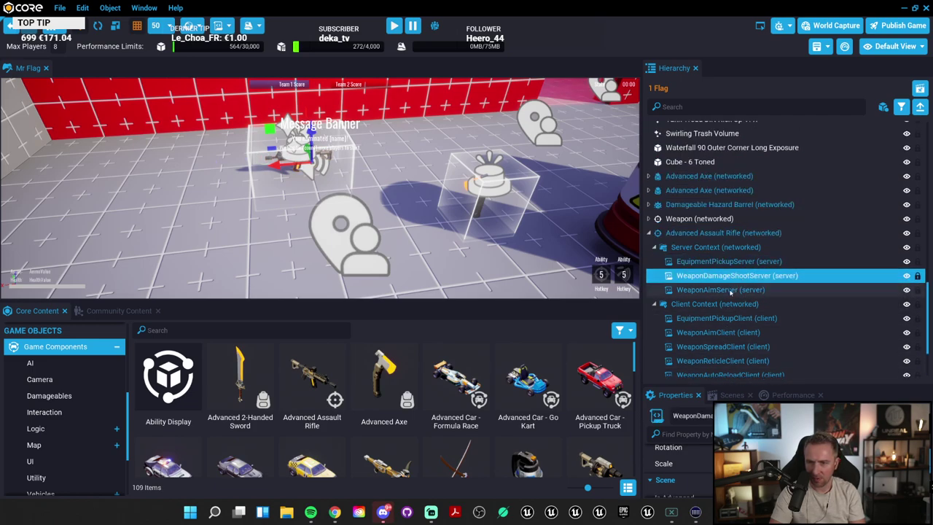
click(729, 290)
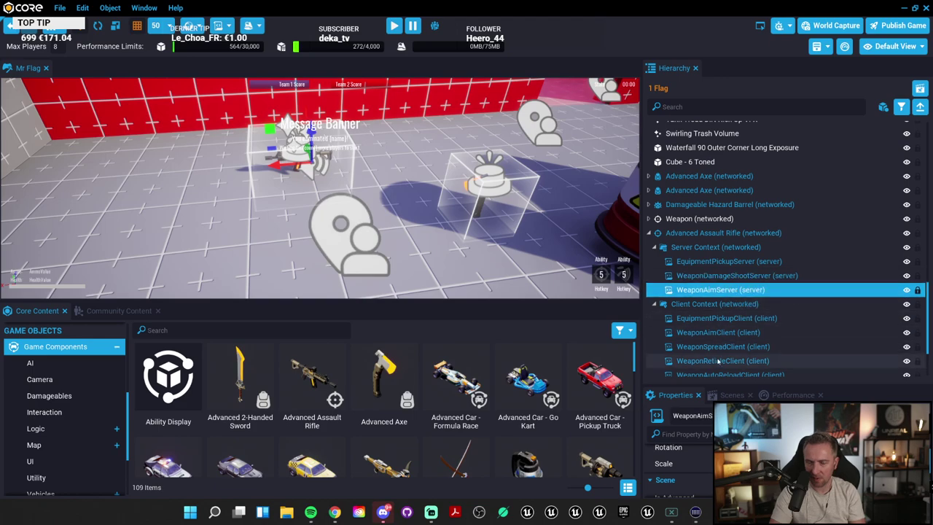
click(722, 319)
click(740, 361)
click(748, 348)
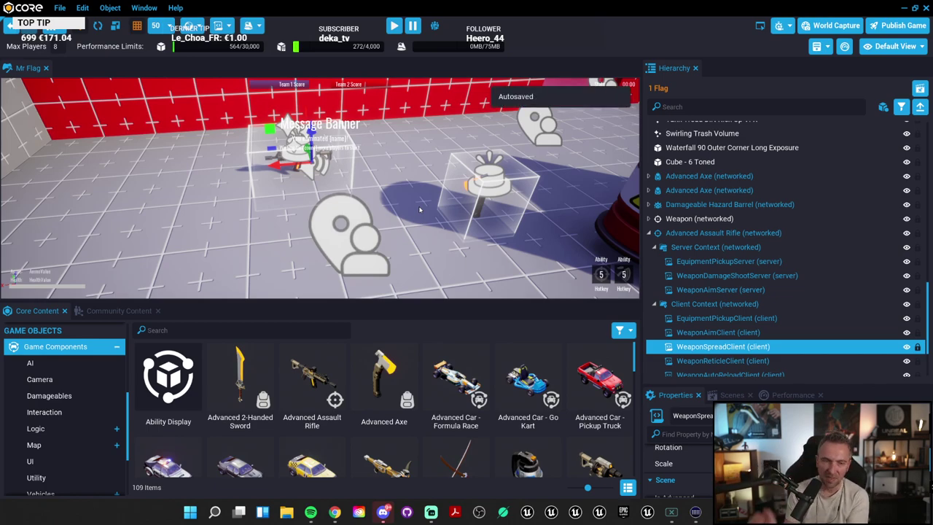
Step: Collapse Game Components and list the Weapons assets in Core Content
click(117, 346)
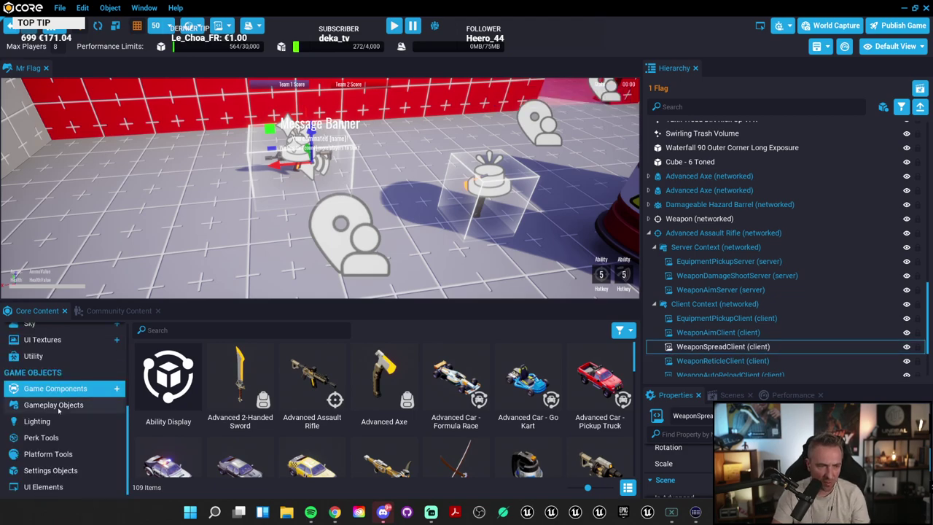
click(83, 403)
click(83, 389)
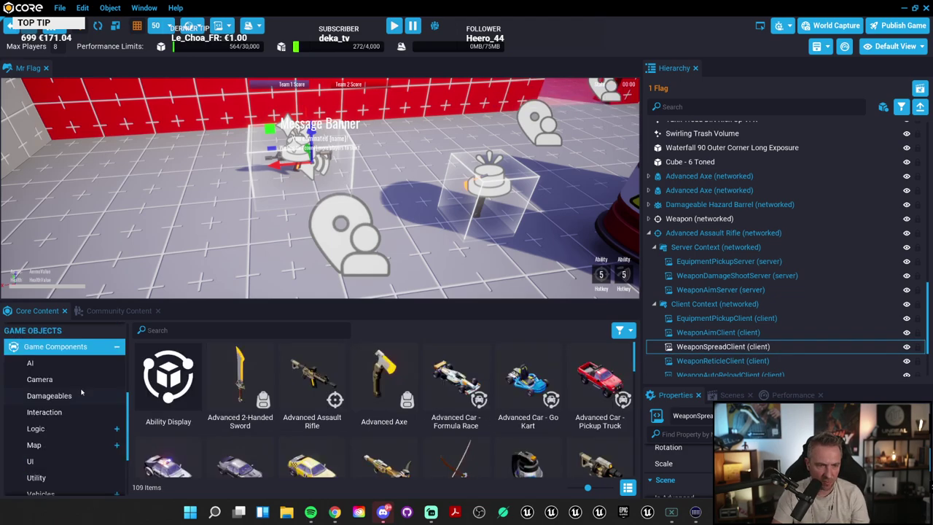
scroll(66, 379, down, 3)
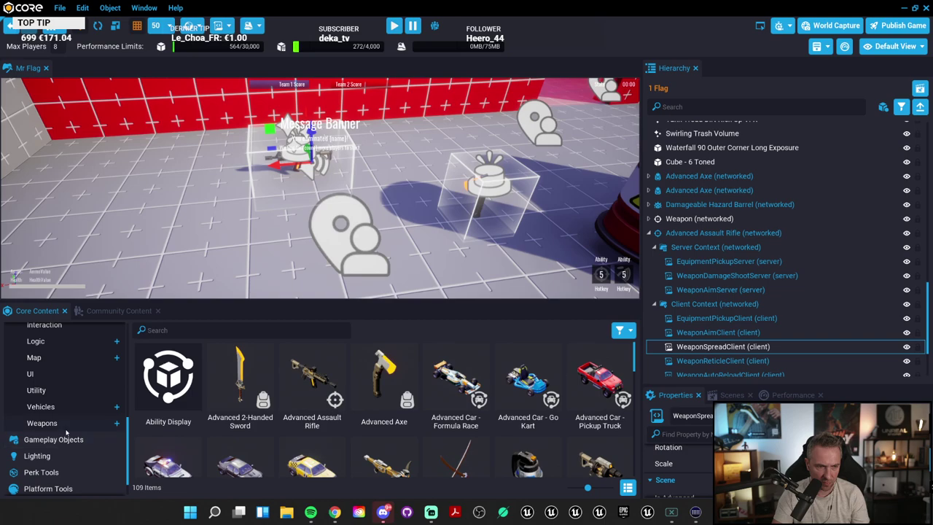
click(66, 424)
scroll(364, 467, down, 4)
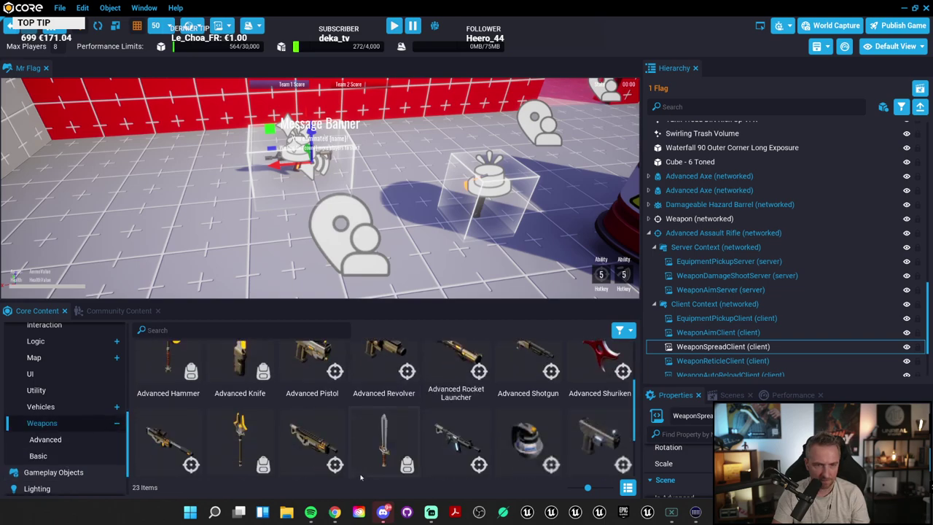
scroll(409, 447, up, 2)
scroll(409, 446, up, 1)
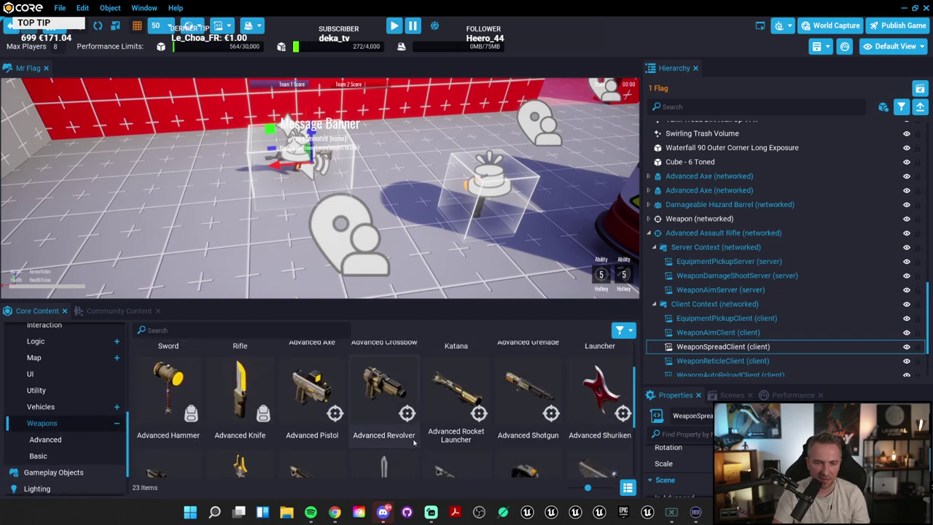
scroll(422, 446, down, 1)
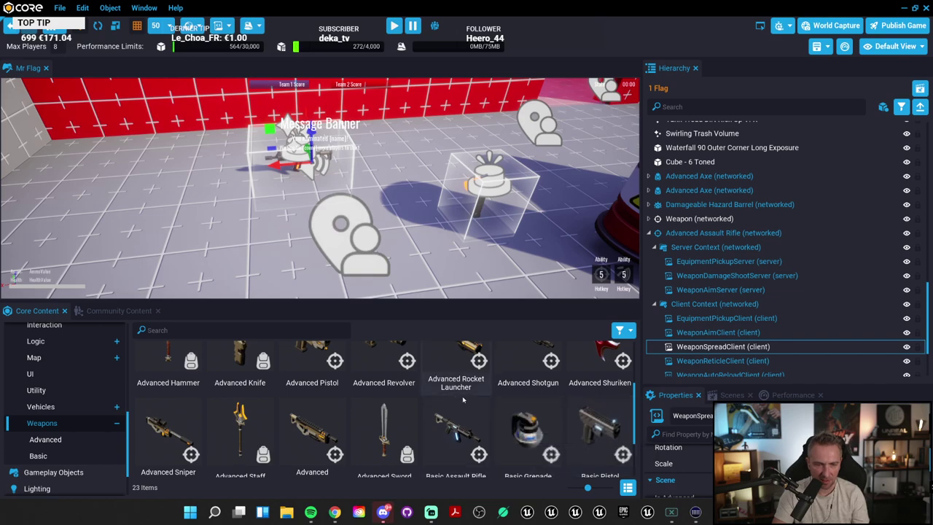
scroll(260, 431, down, 1)
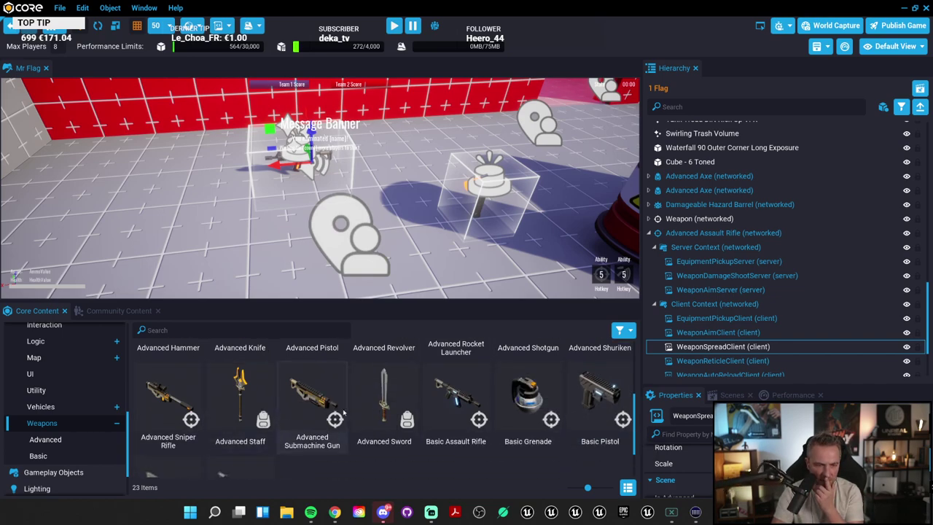
Step: View the Advanced and Basic weapons, then the Gameplay Objects templates
click(71, 445)
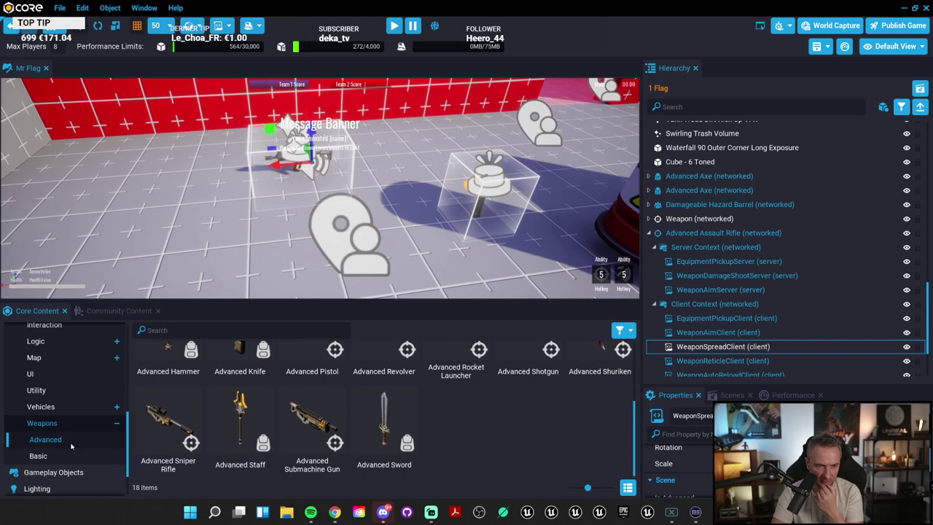
click(58, 453)
scroll(92, 423, down, 2)
click(53, 420)
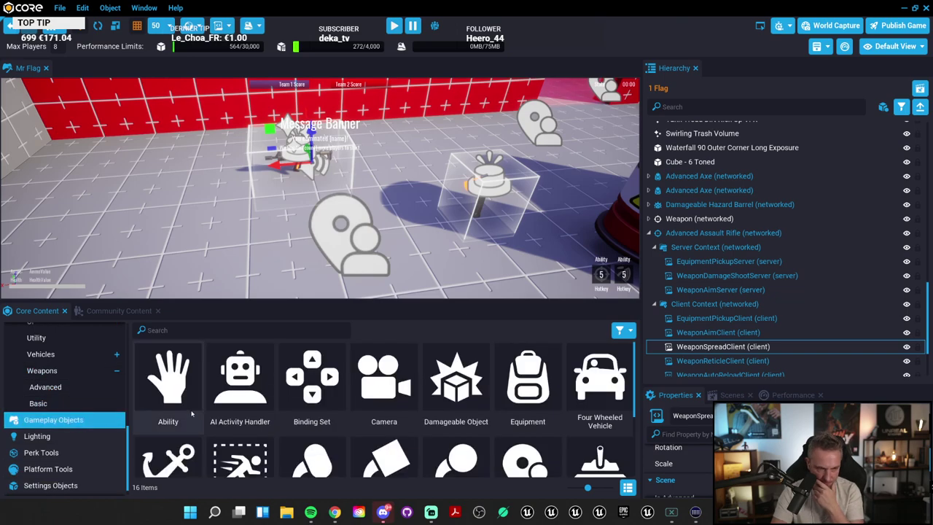
scroll(323, 401, down, 3)
Step: From Lighting, place an Area Light and a Point Light, then delete the Point Light
click(37, 436)
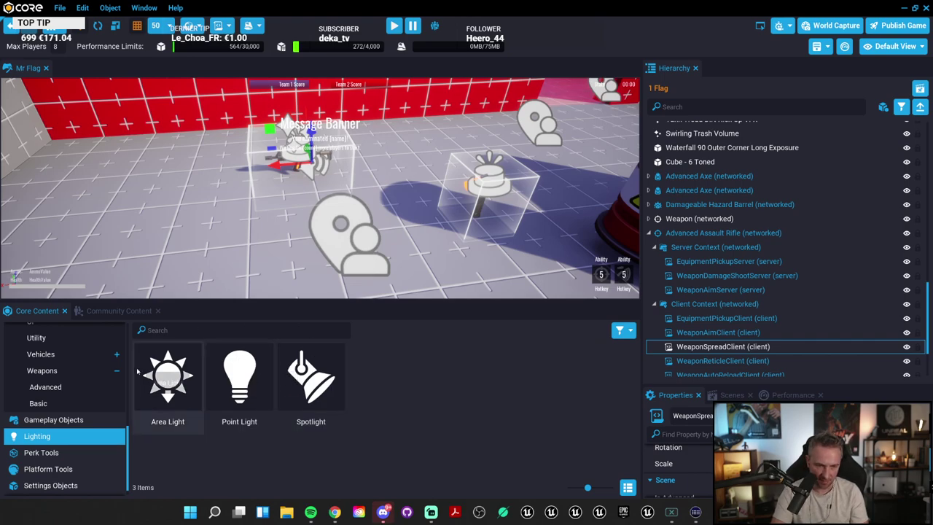
drag(168, 375, 157, 181)
drag(240, 375, 266, 241)
drag(242, 182, 246, 163)
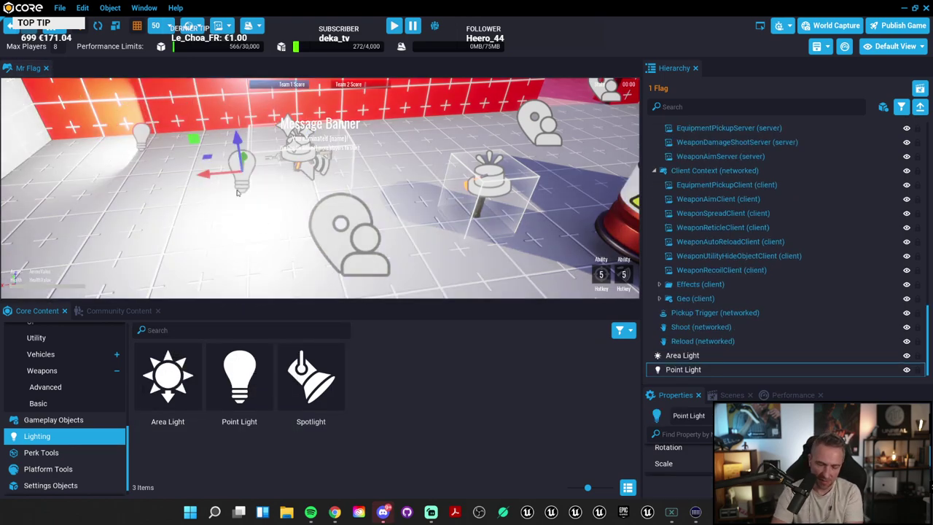
key(Delete)
click(167, 376)
Step: Frame the Area Light and move it onto the red wall
right_drag(195, 140, 76, 151)
click(456, 157)
key(f)
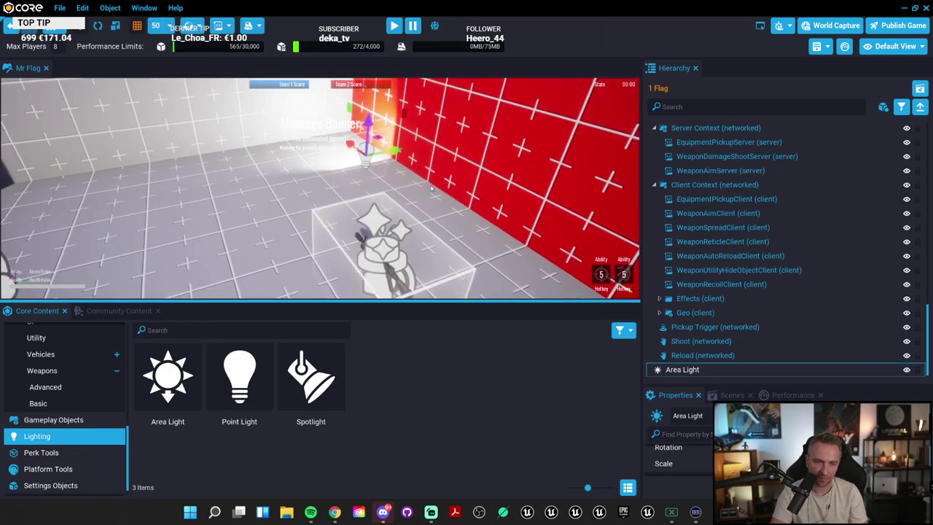
right_drag(404, 146, 428, 215)
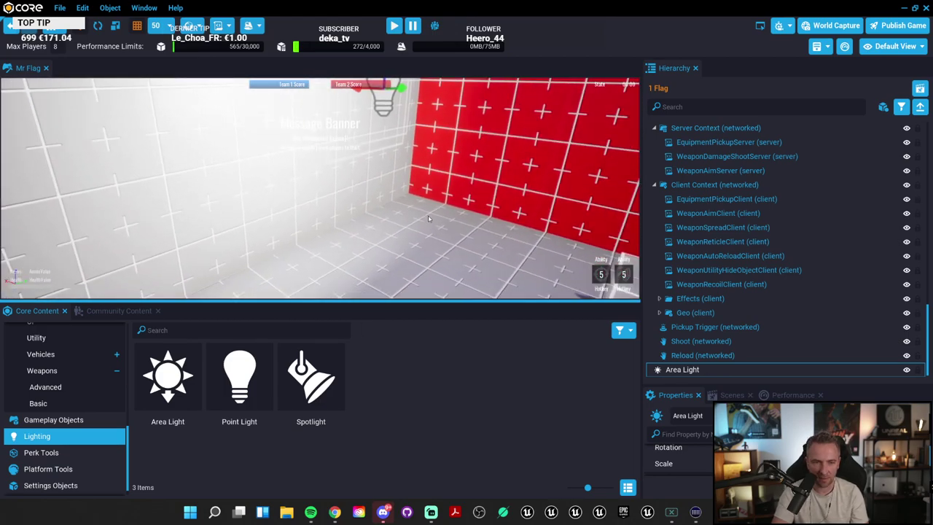
scroll(428, 215, down, 3)
drag(326, 146, 406, 167)
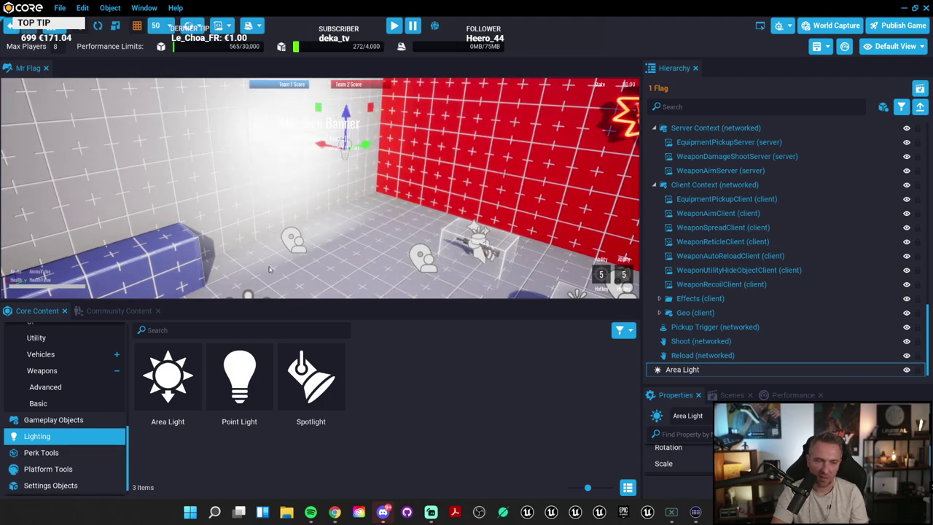
Step: Add a Point Light near the red wall, and add then delete a Spotlight
drag(245, 386, 430, 234)
drag(310, 383, 438, 240)
scroll(525, 274, down, 3)
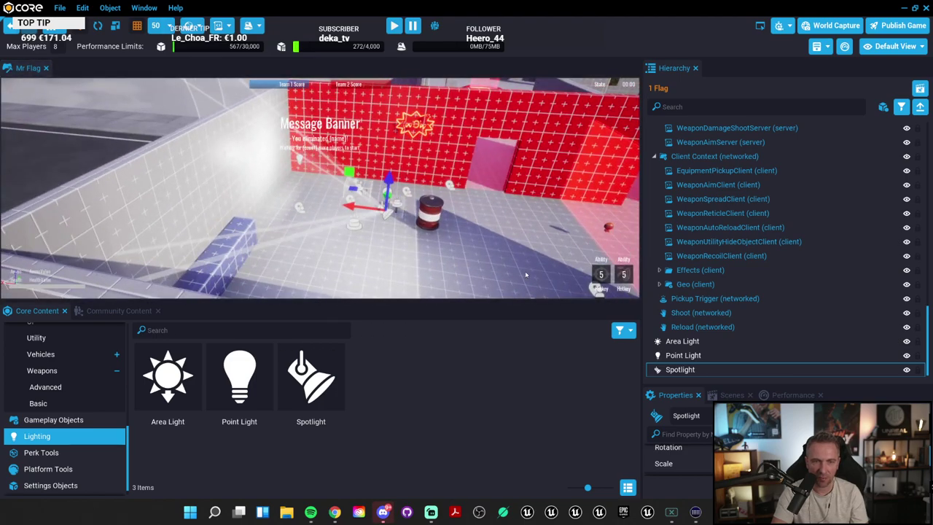
key(Delete)
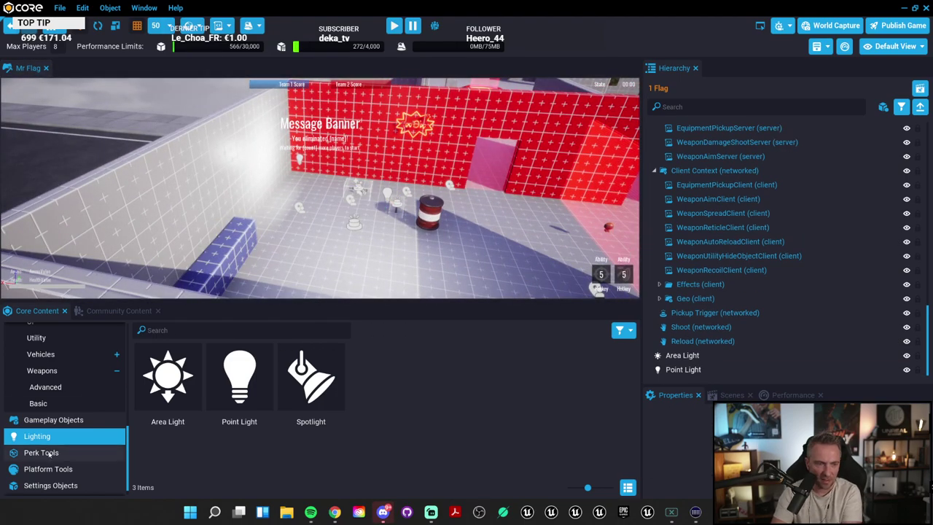
Step: Browse the Perk Tools, Platform Tools and Settings Objects templates
click(51, 452)
scroll(70, 431, down, 1)
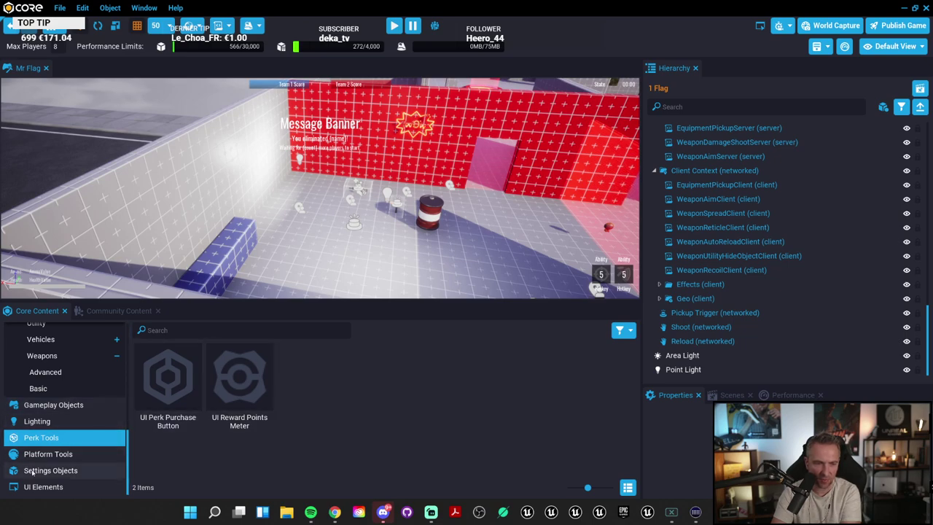
click(43, 453)
click(22, 438)
click(44, 453)
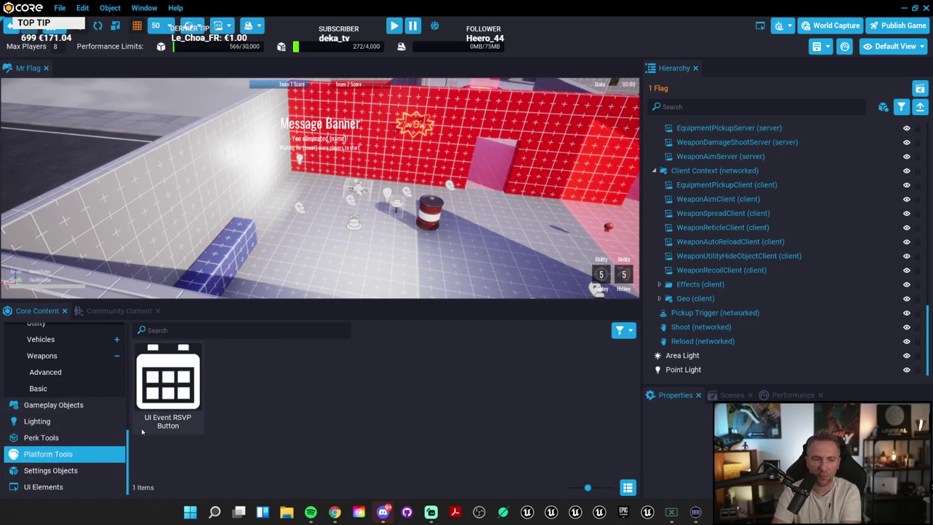
click(74, 471)
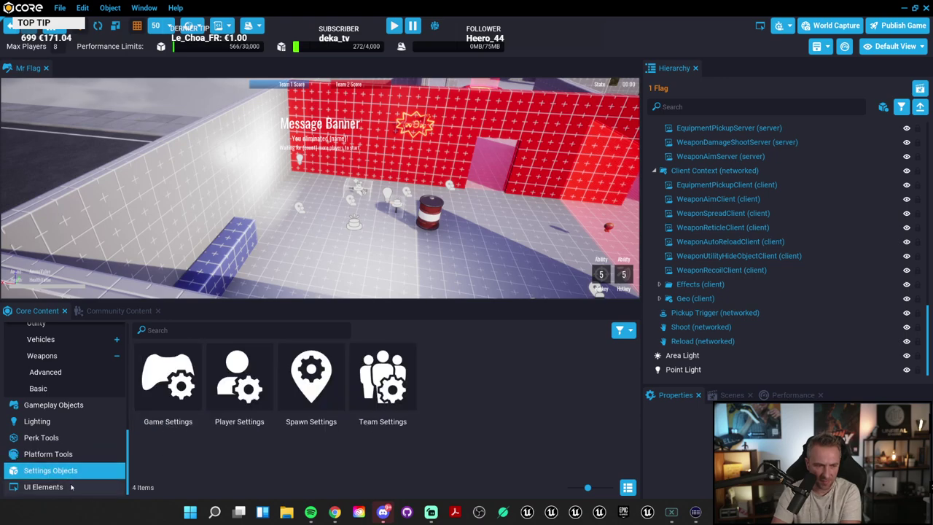
Step: Add a UI Button from UI Elements and move it to the upper-right of the screen
click(70, 488)
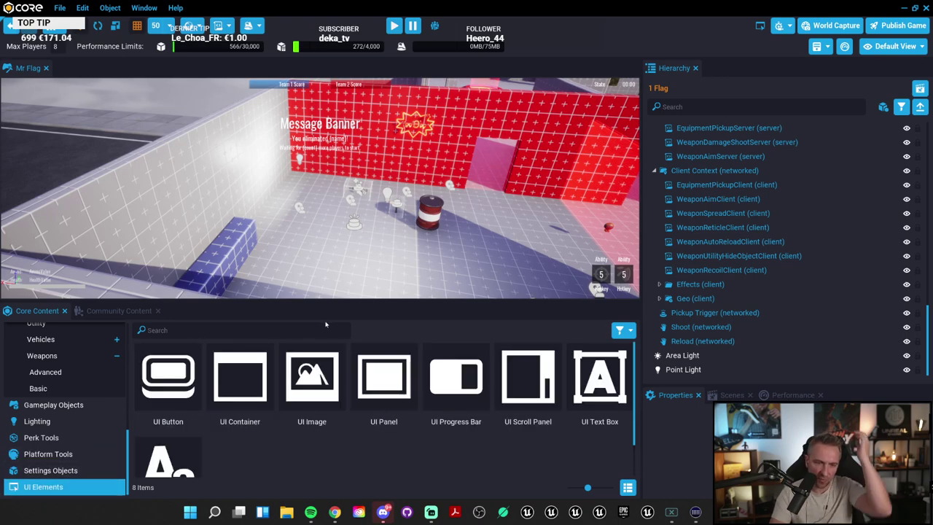
scroll(431, 435, down, 2)
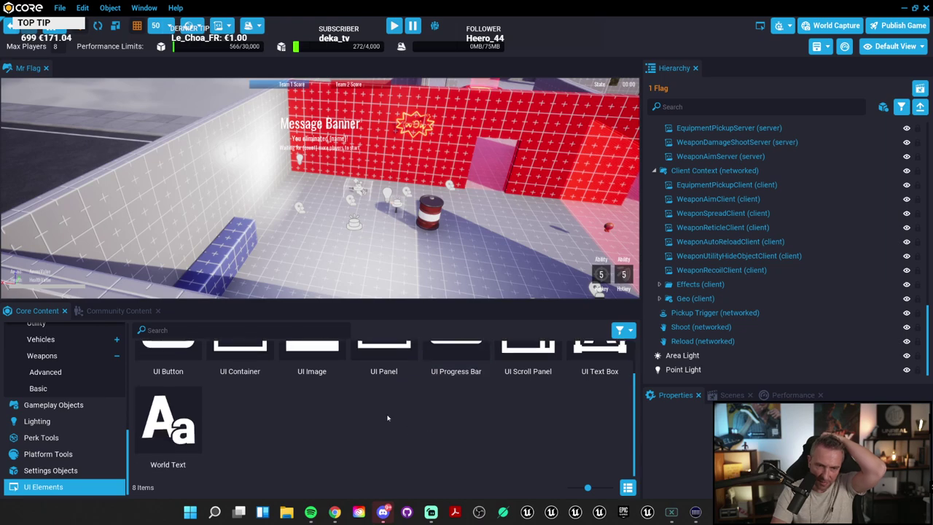
scroll(383, 461, up, 1)
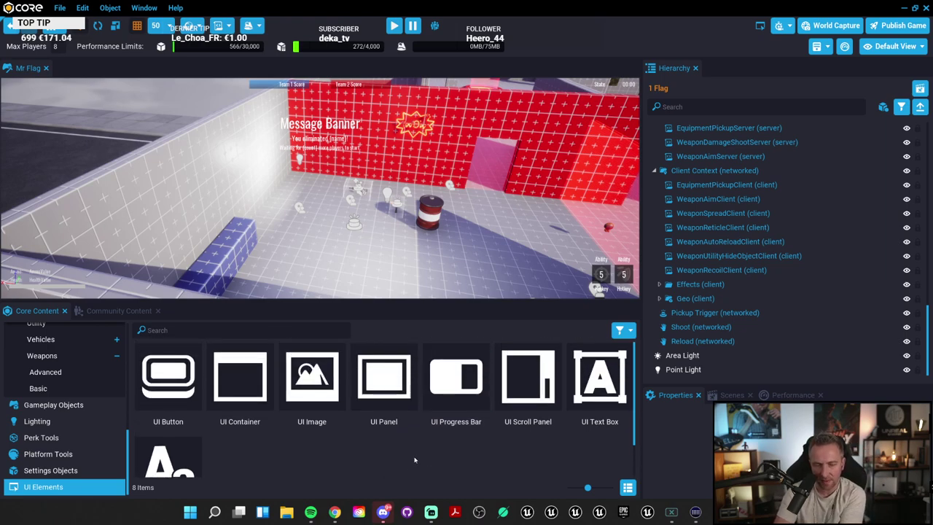
drag(168, 376, 331, 276)
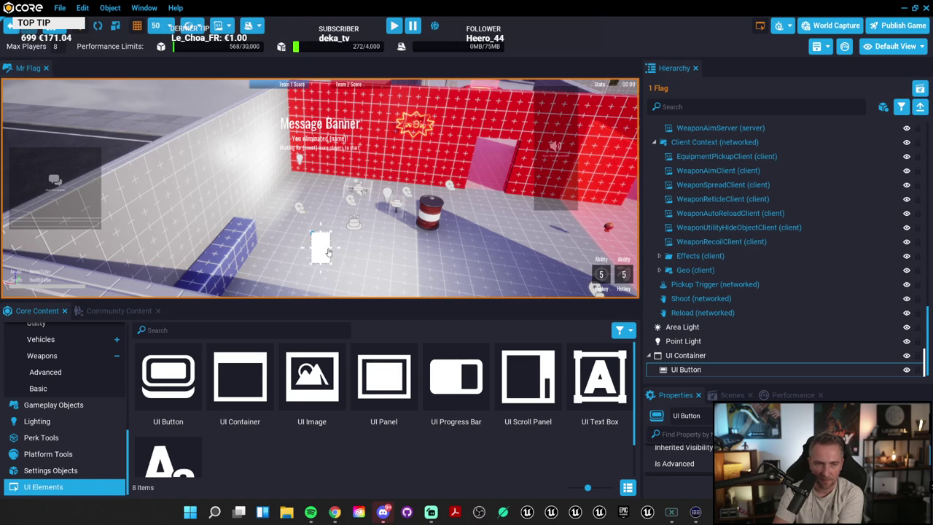
drag(330, 247, 580, 135)
Step: Drag the panel splitters to make the scene view taller and wider
right_drag(580, 136, 529, 299)
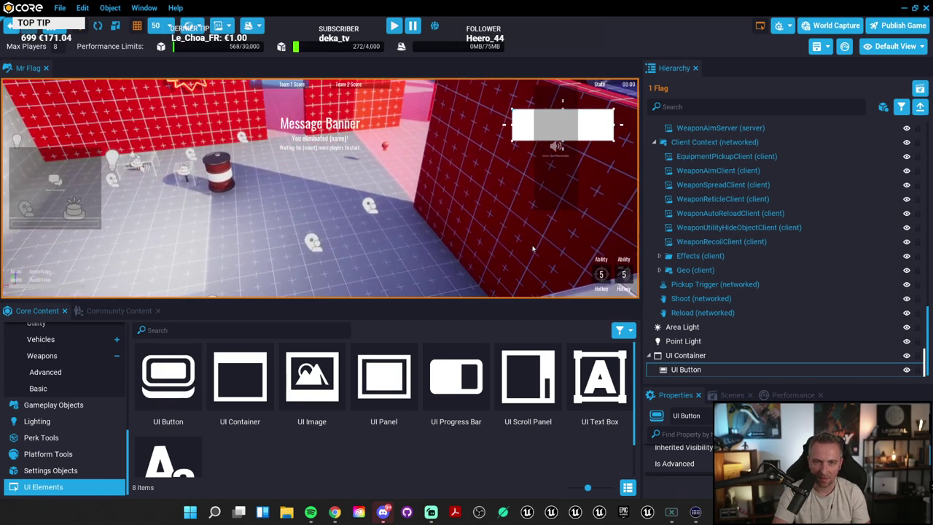
drag(528, 299, 533, 374)
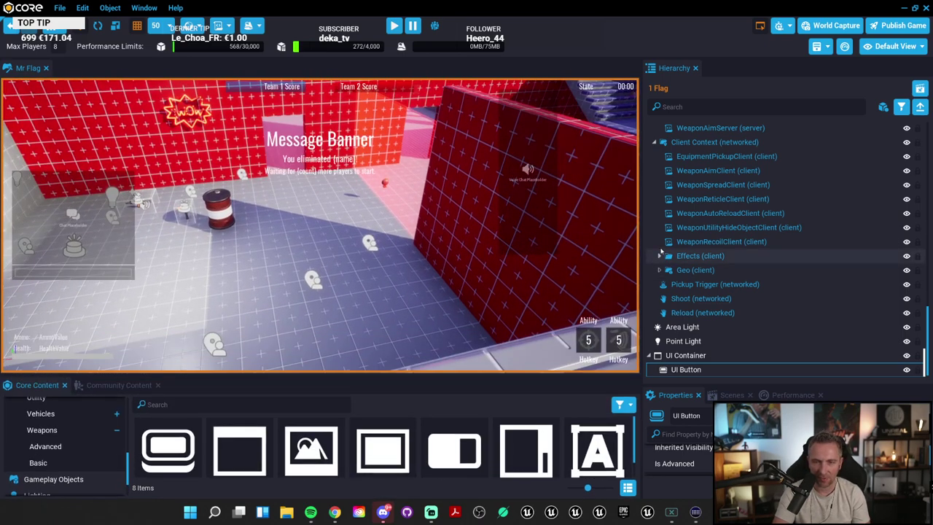
drag(642, 246, 808, 247)
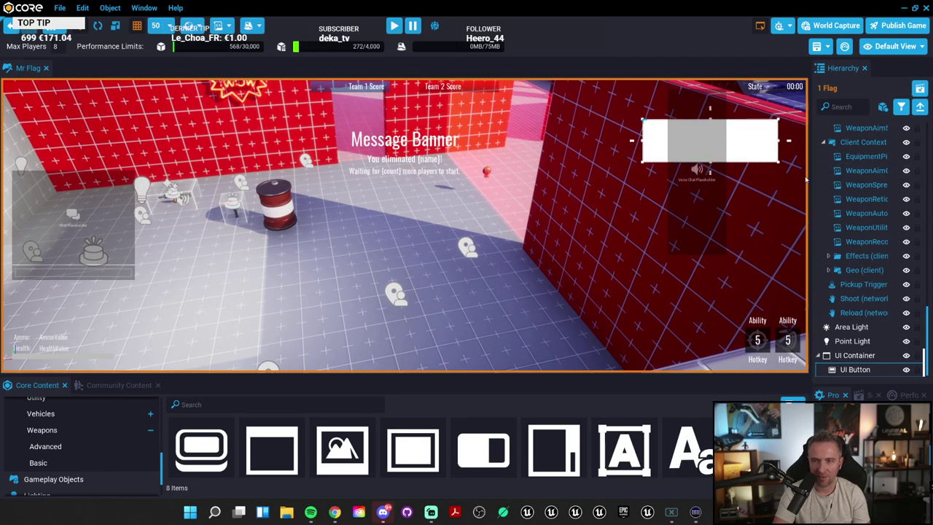
drag(557, 191, 731, 202)
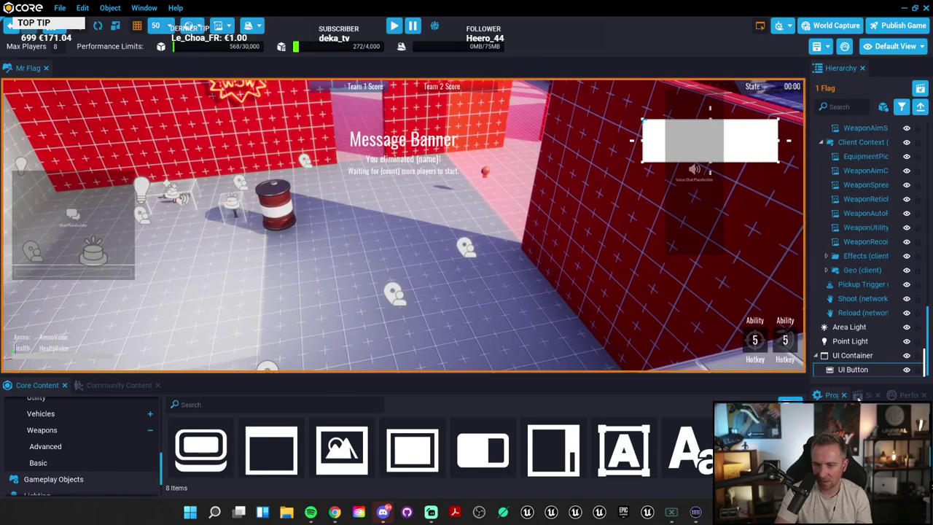
Step: Show the UI Button's properties and scroll through the eight UI Elements items with labels
click(854, 387)
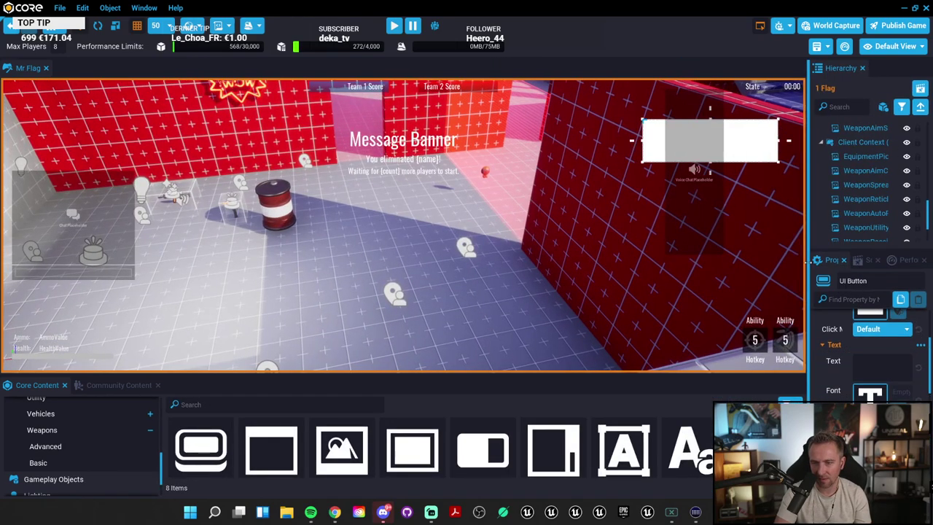
scroll(856, 361, up, 10)
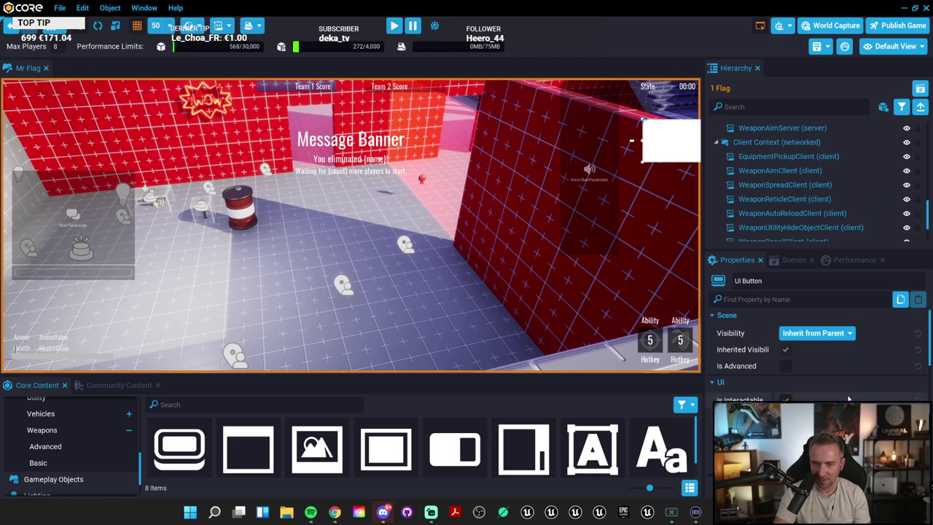
scroll(846, 399, down, 5)
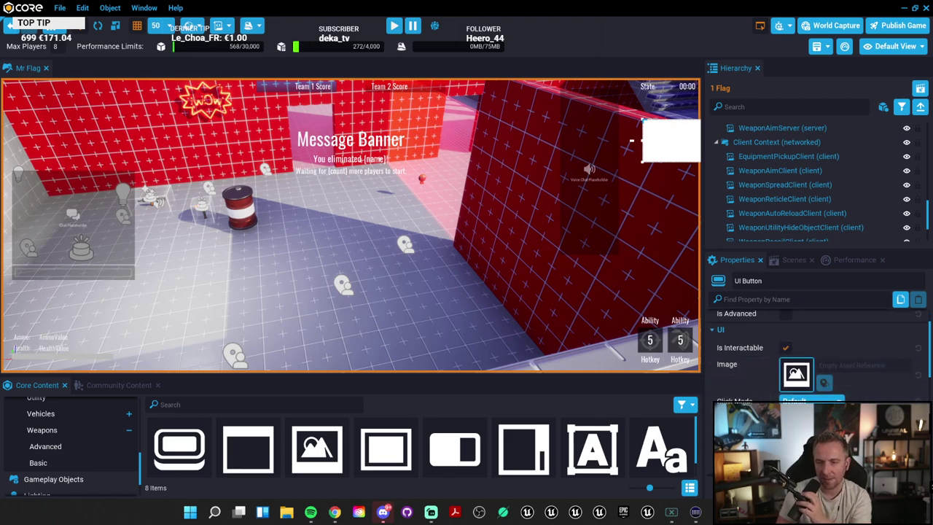
scroll(816, 342, down, 6)
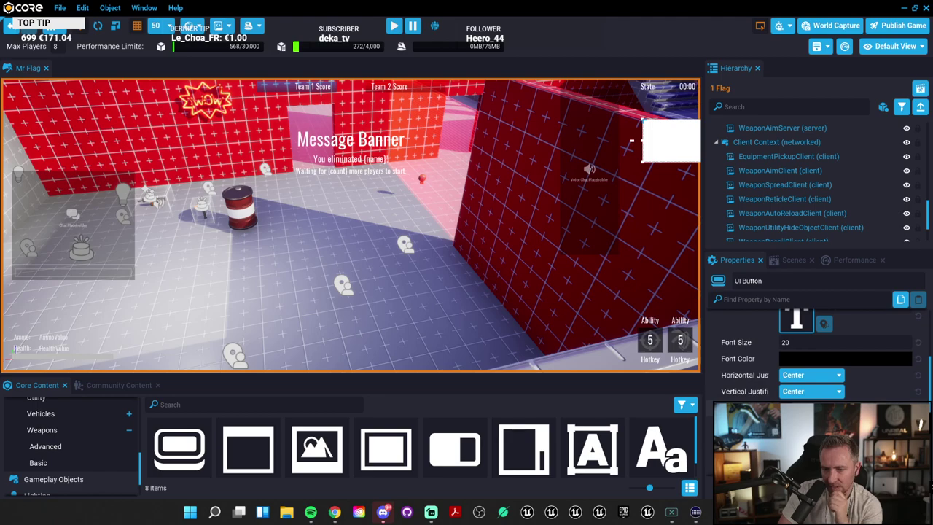
scroll(817, 350, down, 5)
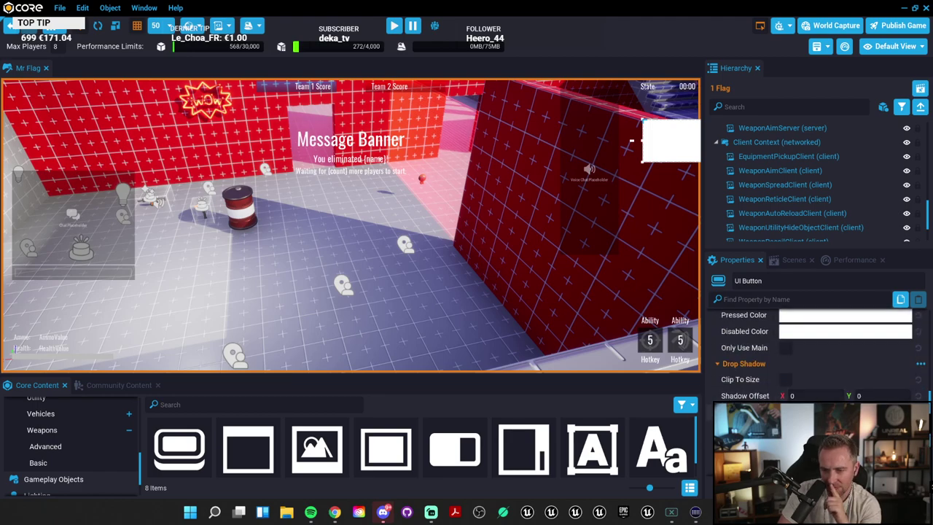
scroll(816, 350, down, 5)
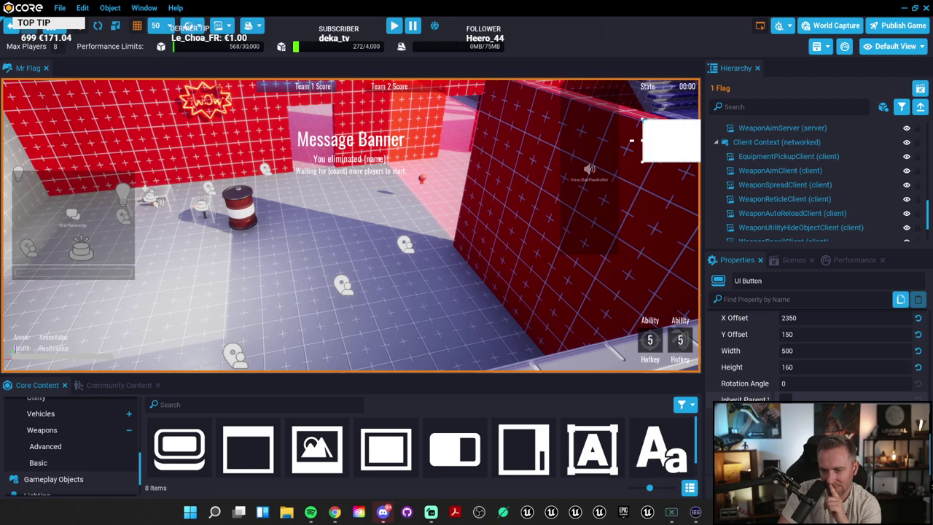
scroll(817, 350, up, 5)
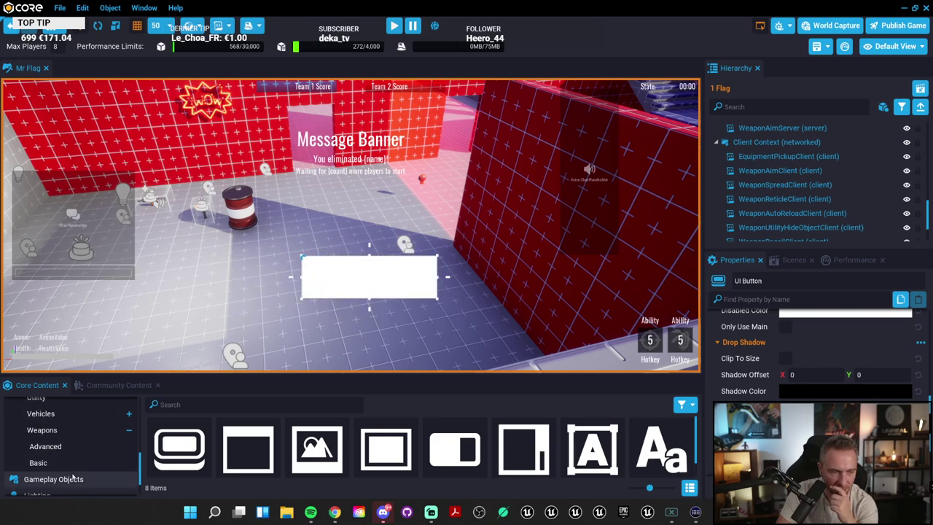
scroll(85, 481, down, 2)
scroll(85, 481, down, 2)
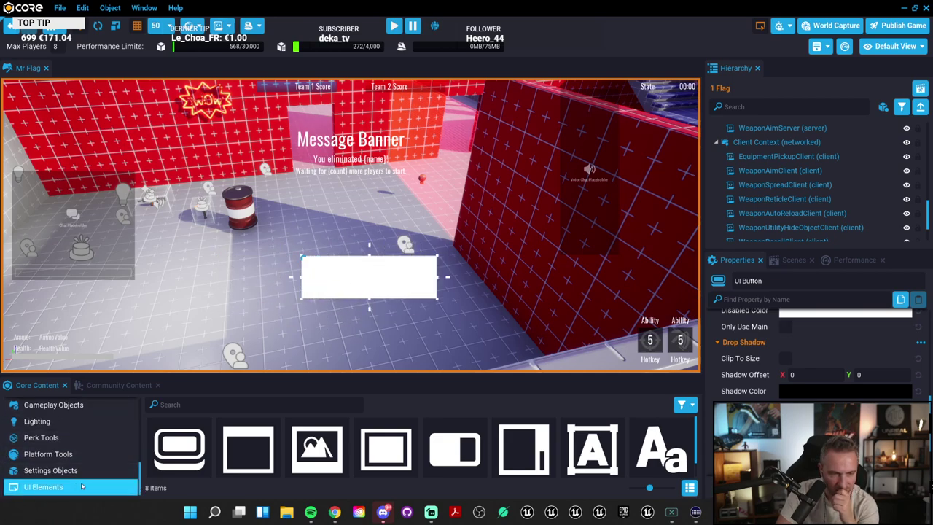
scroll(314, 452, down, 1)
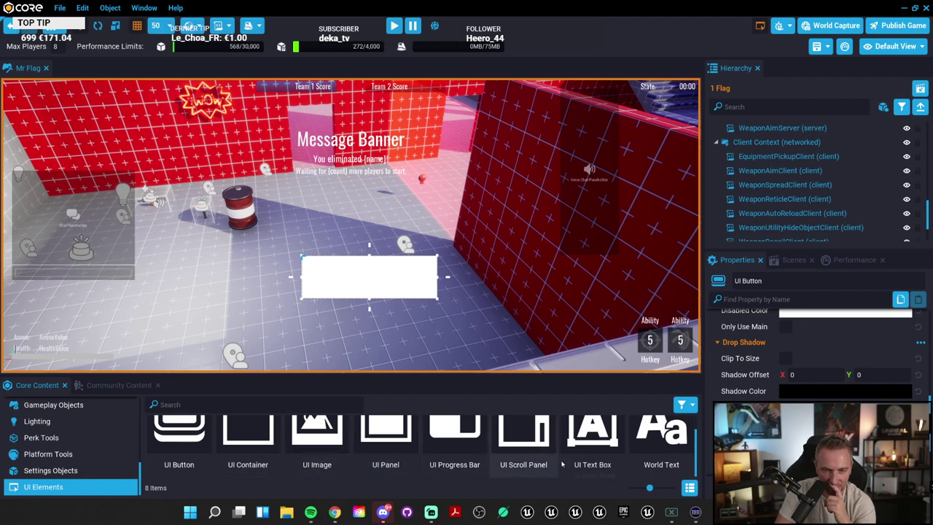
Step: Add a UI Panel to the game interface and inspect the container's items in the Hierarchy
drag(384, 440, 568, 119)
click(409, 262)
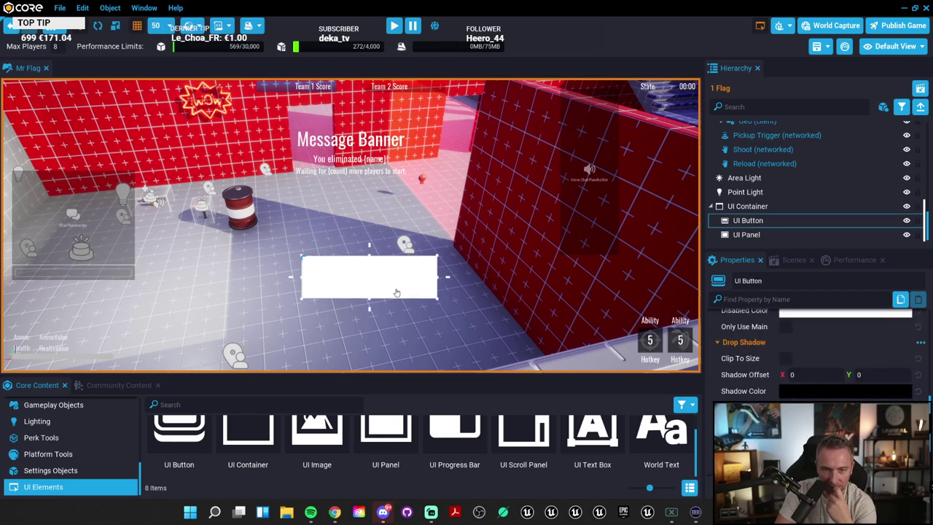
click(751, 207)
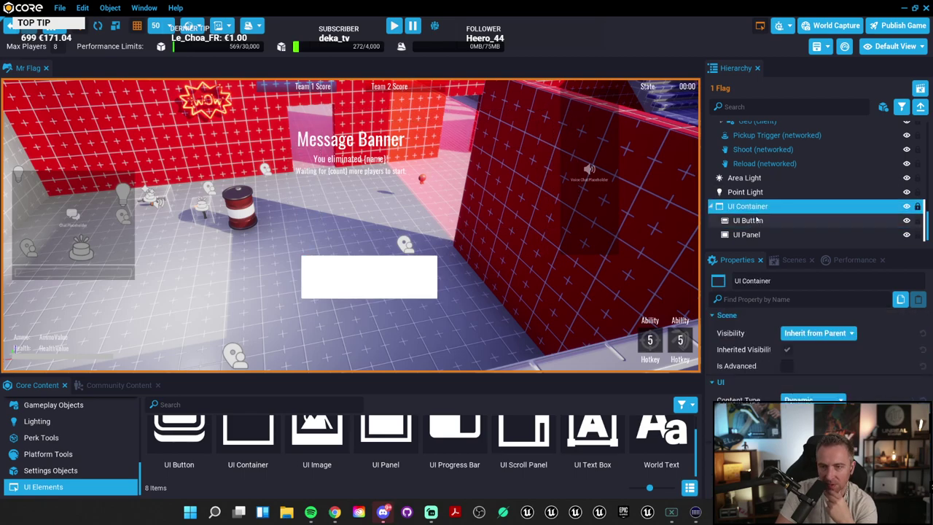
click(758, 223)
click(751, 234)
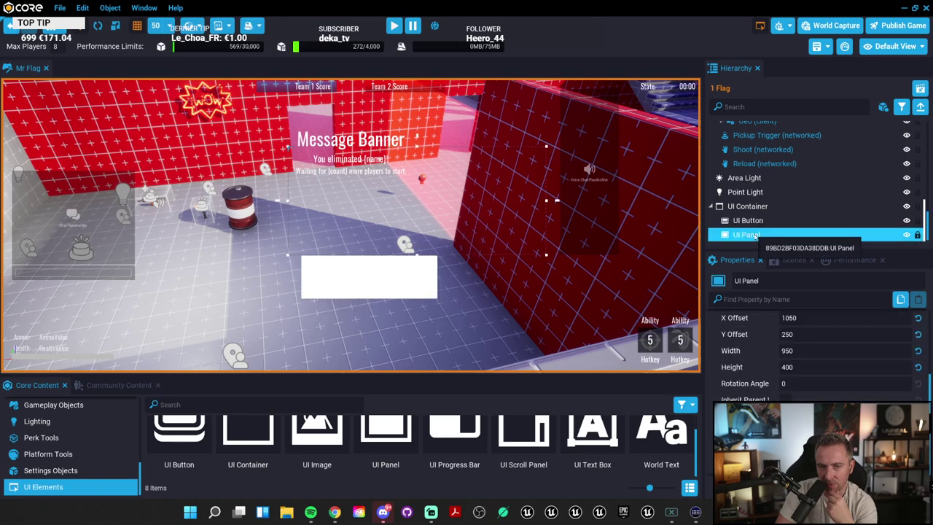
click(757, 207)
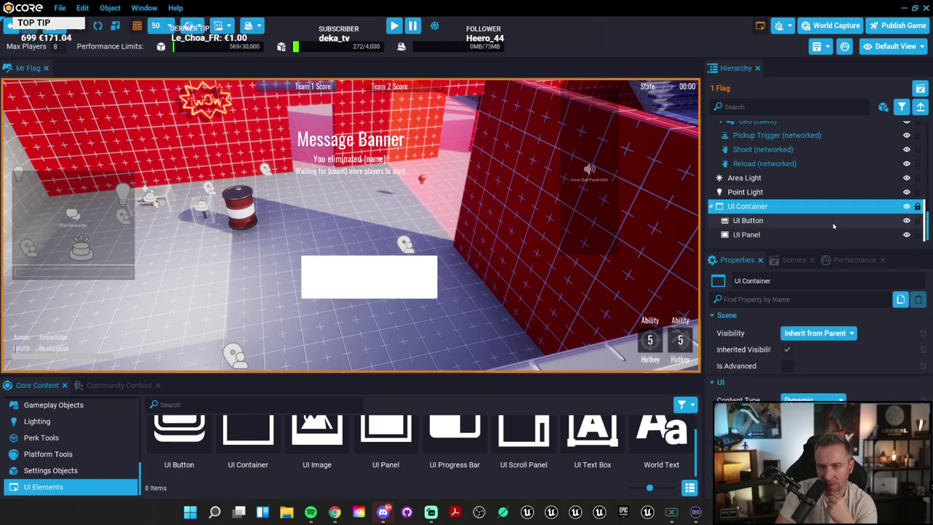
Step: Set the UI Container's Content Type to Static and drag the white UI Button higher
key(F2)
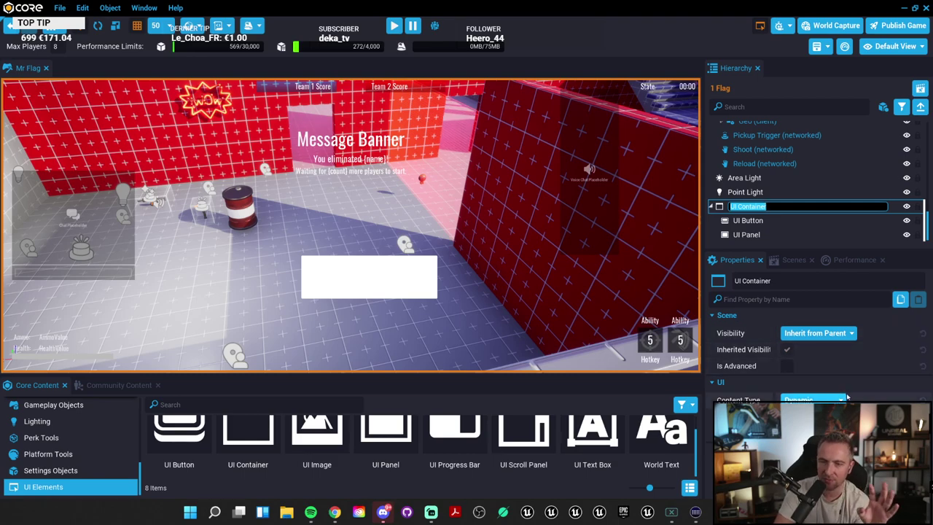
key(Escape)
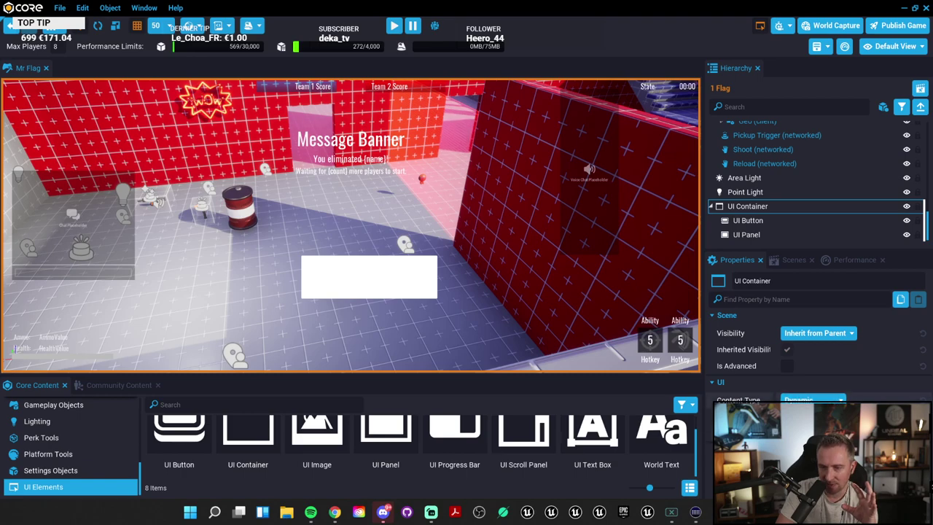
click(813, 400)
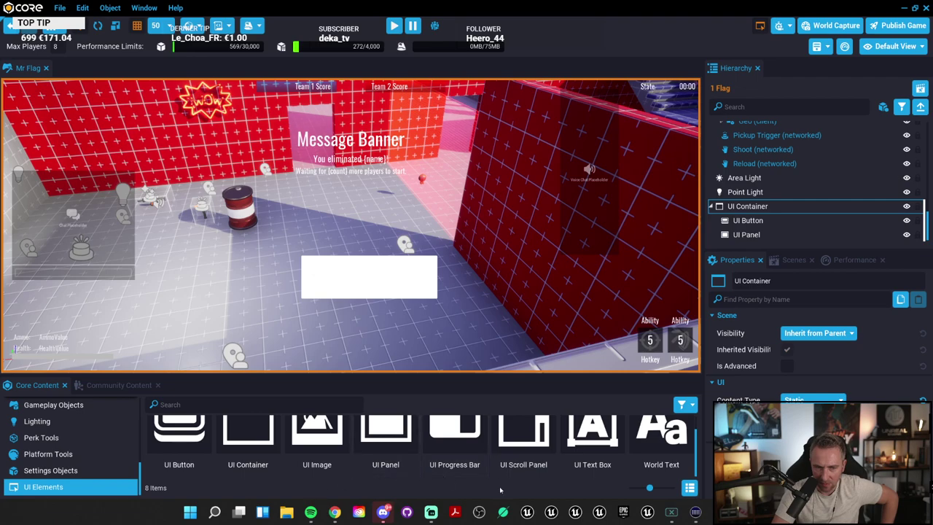
drag(651, 489, 643, 488)
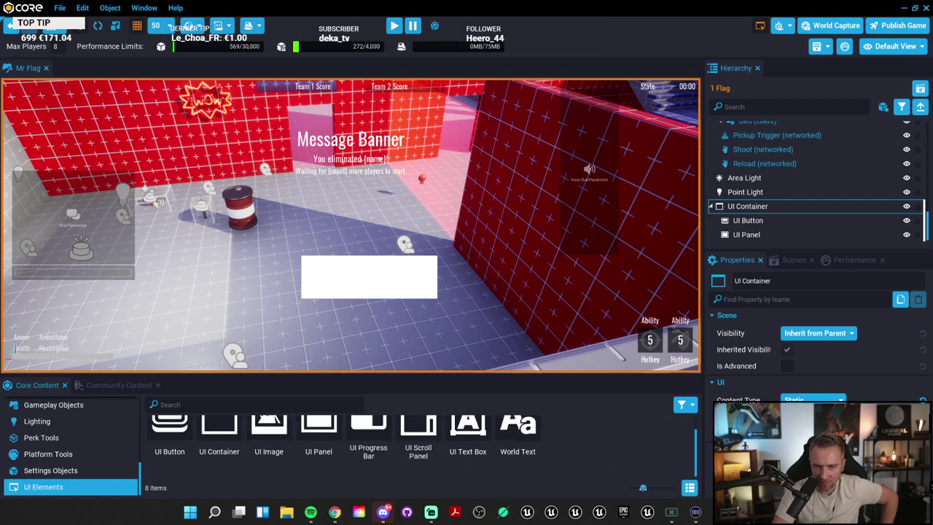
click(343, 276)
drag(342, 275, 247, 155)
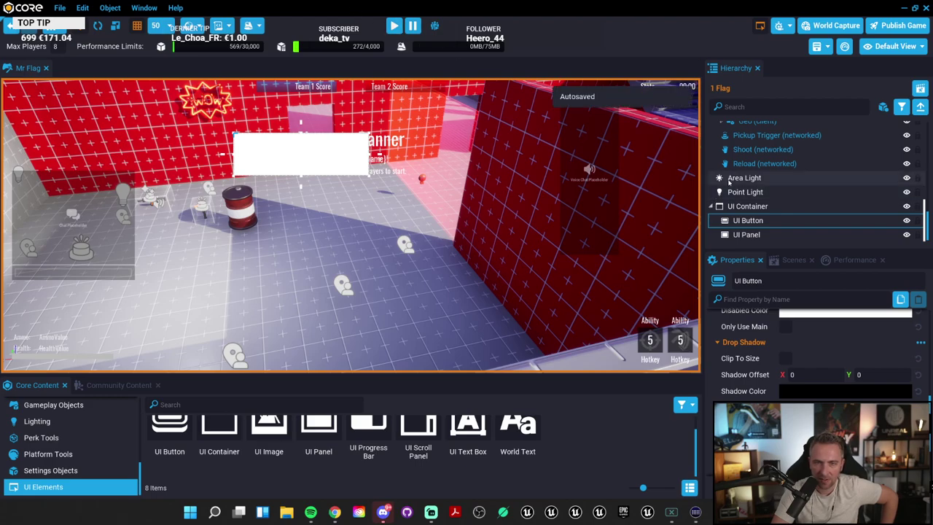
Step: Widen the Hierarchy and Properties panels and scroll to the UI Button's layout settings
drag(702, 219, 631, 218)
scroll(762, 376, up, 6)
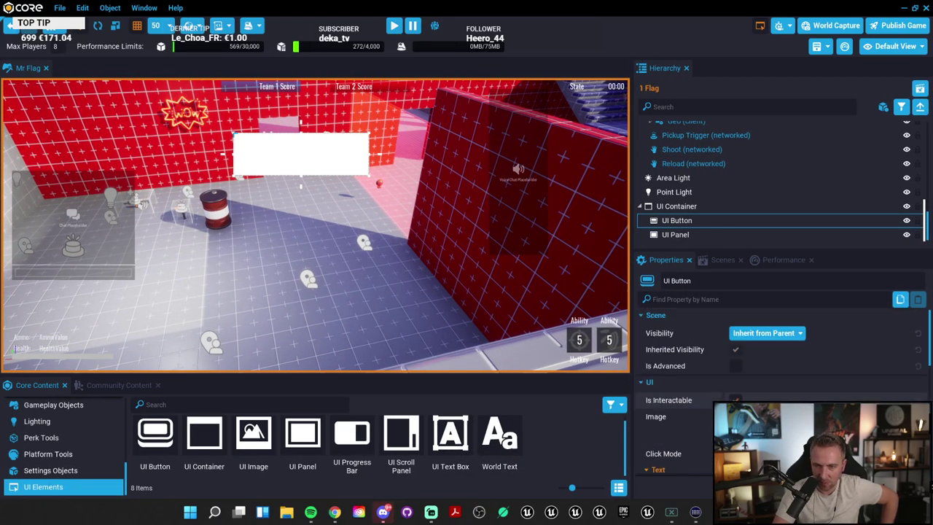
scroll(759, 363, down, 1)
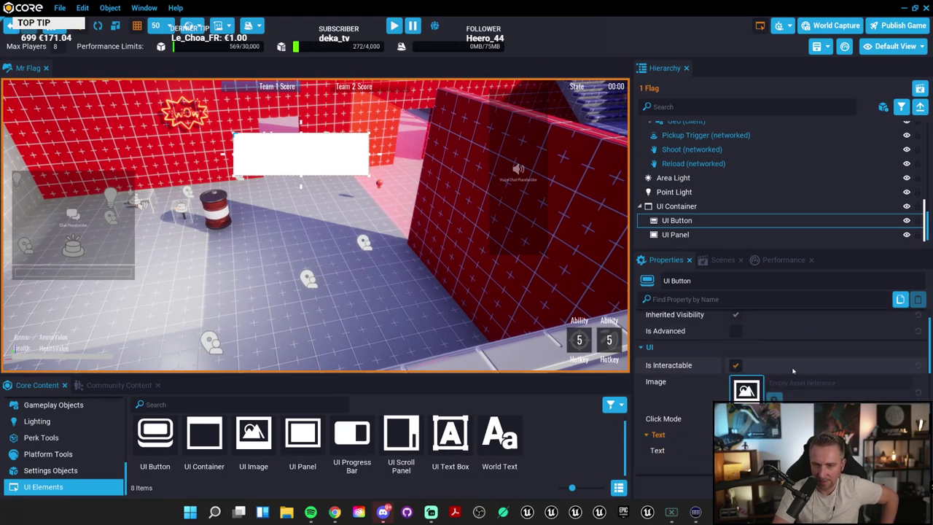
scroll(726, 387, down, 3)
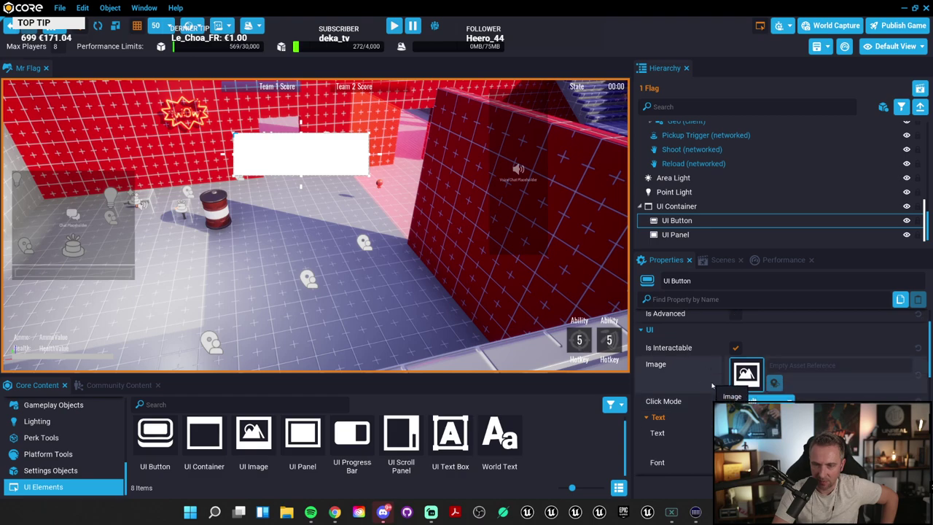
scroll(726, 388, down, 1)
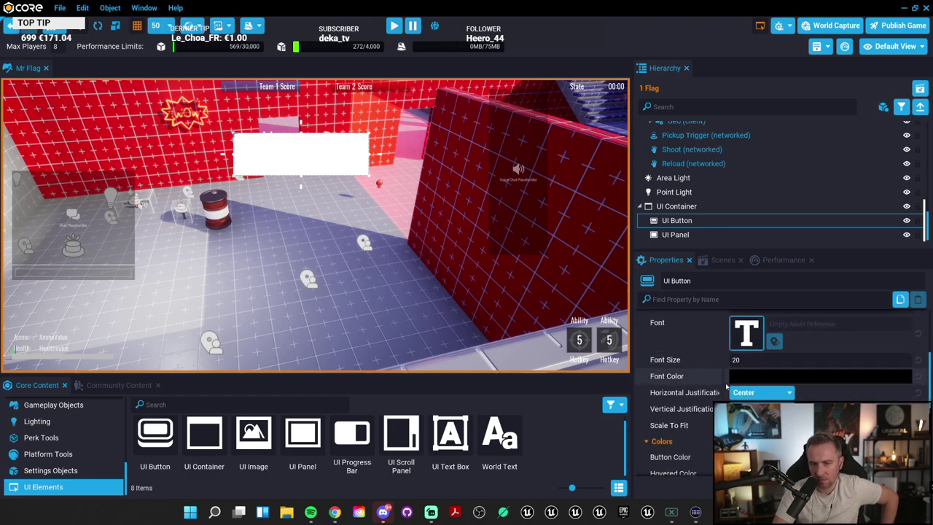
scroll(762, 398, down, 3)
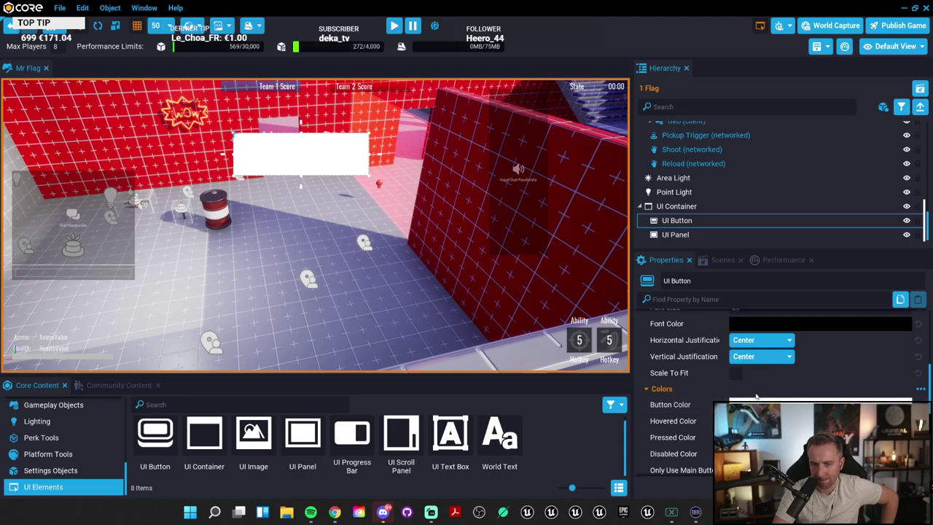
scroll(754, 399, down, 3)
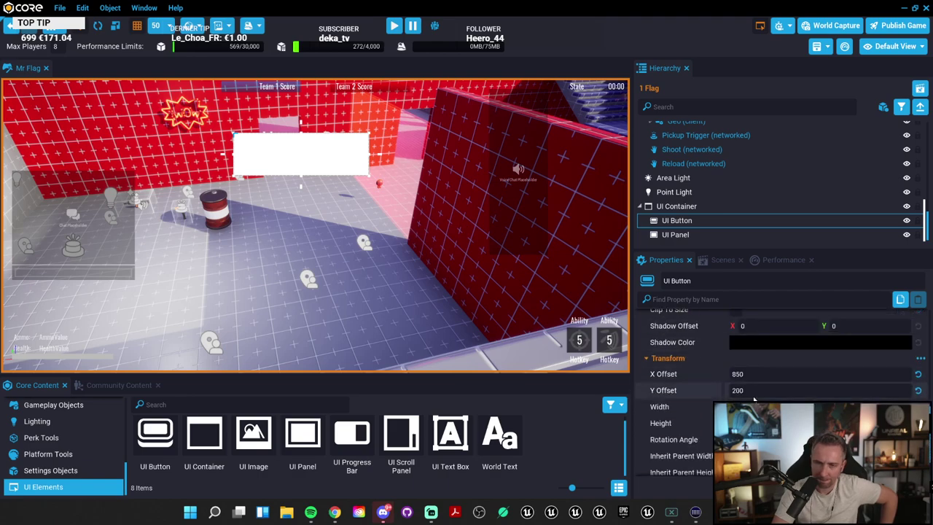
scroll(755, 399, down, 3)
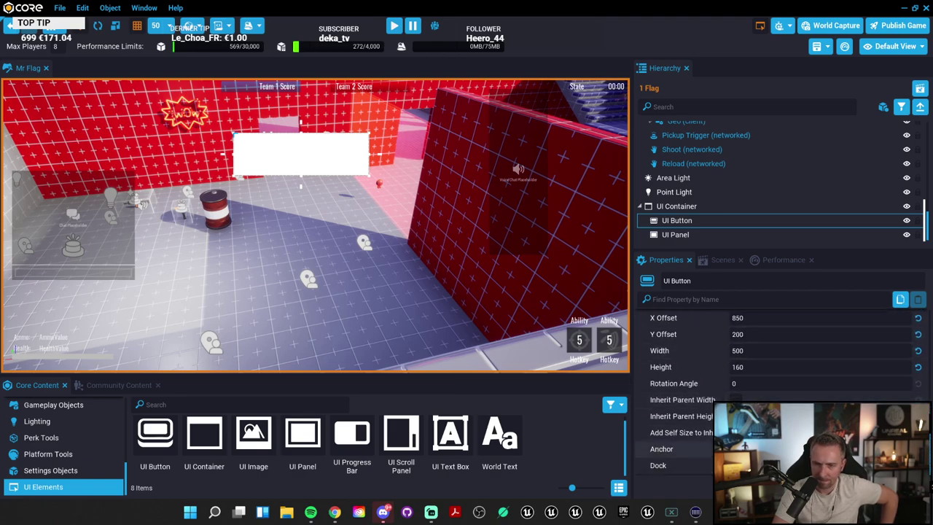
Step: Choose an anchor for the UI Button and dock it to the top right
click(759, 448)
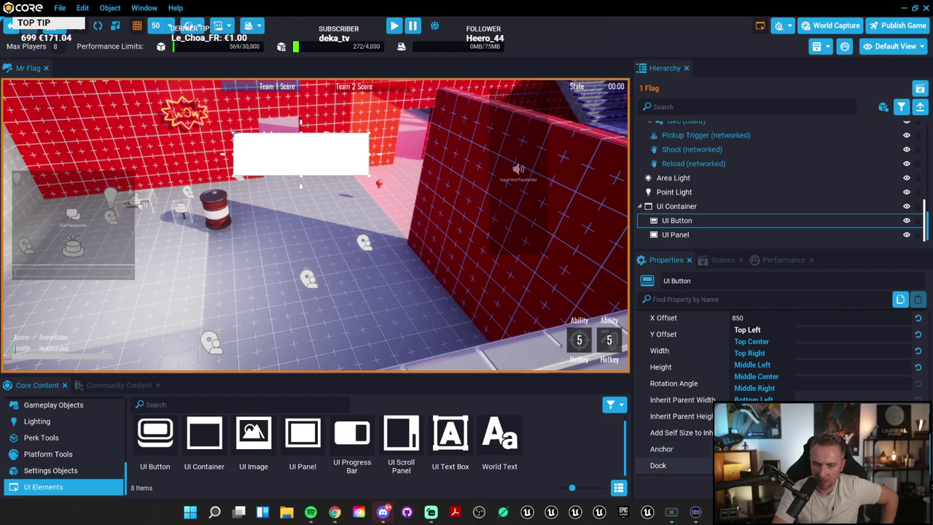
key(Escape)
click(759, 449)
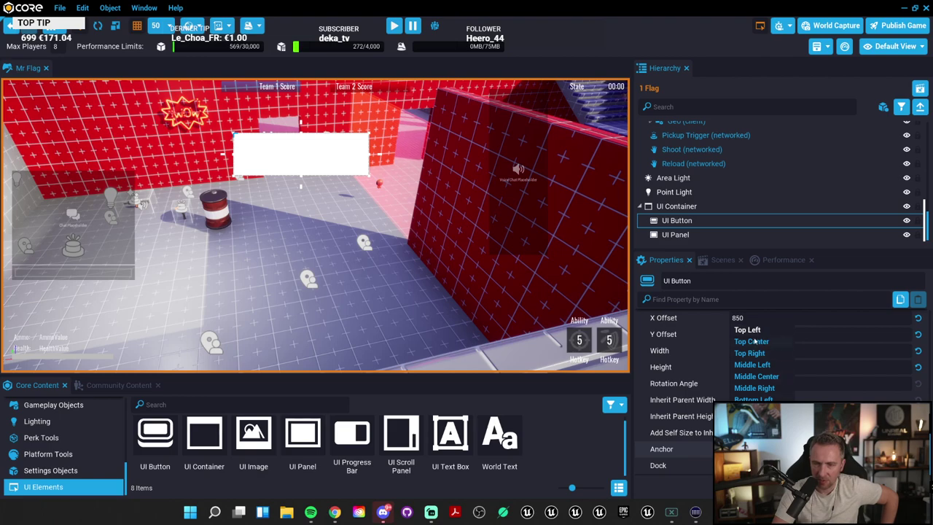
click(757, 331)
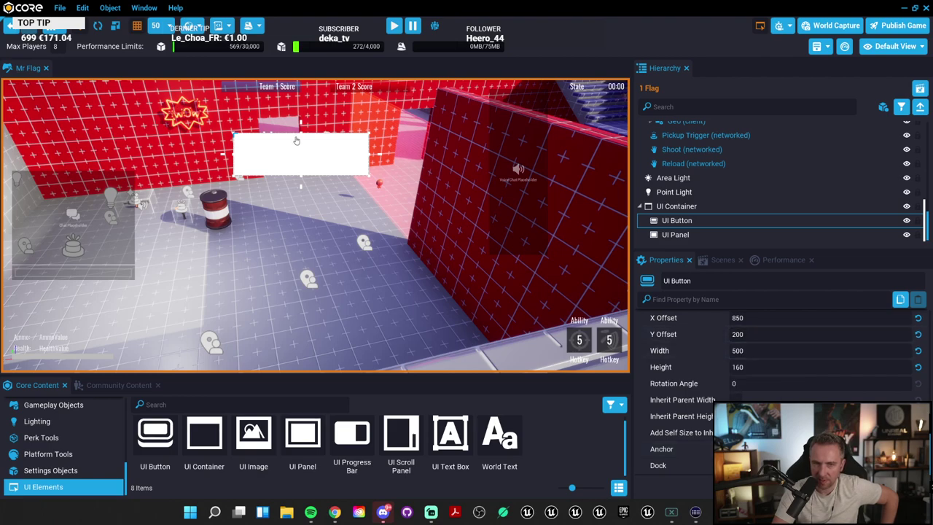
click(758, 448)
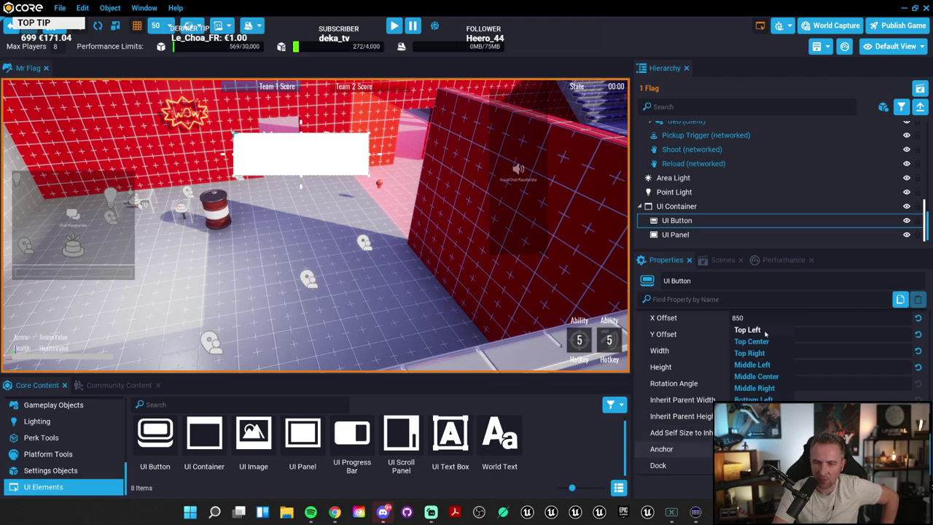
click(763, 362)
click(758, 466)
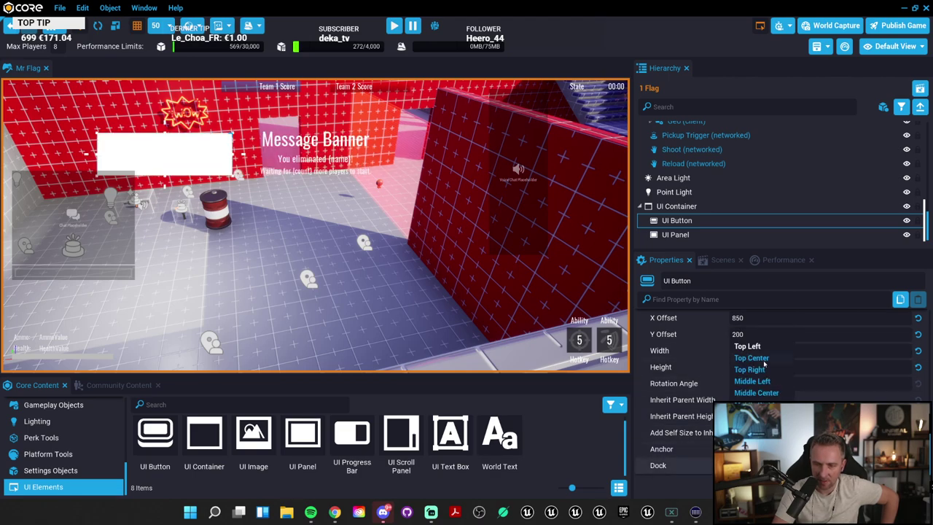
click(763, 371)
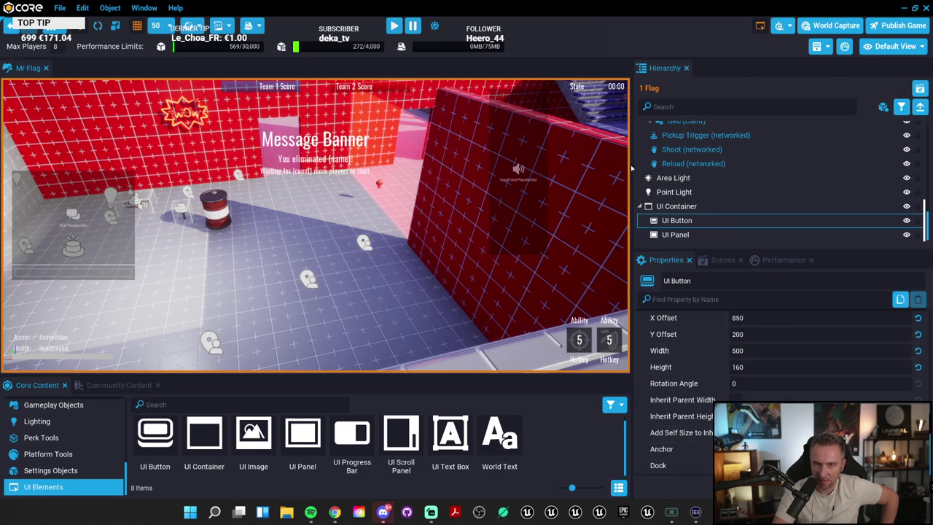
Step: Set the UI Button's X and Y offsets to 0
drag(632, 168, 707, 165)
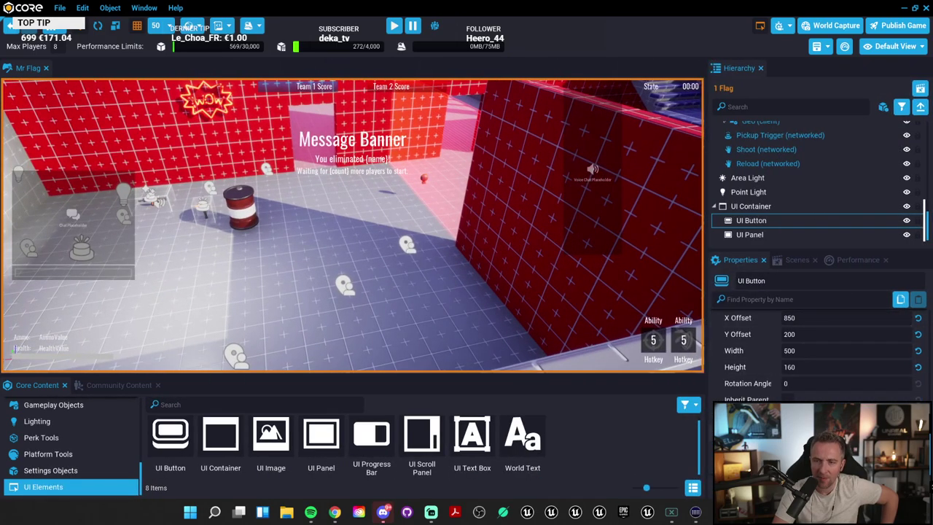
scroll(816, 350, up, 1)
click(846, 371)
text(0)
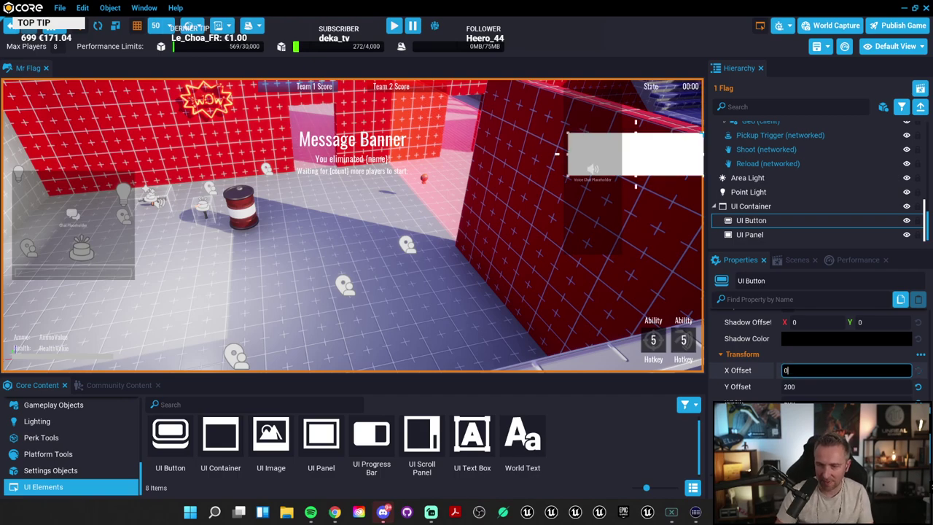
key(Tab)
text(0)
key(Tab)
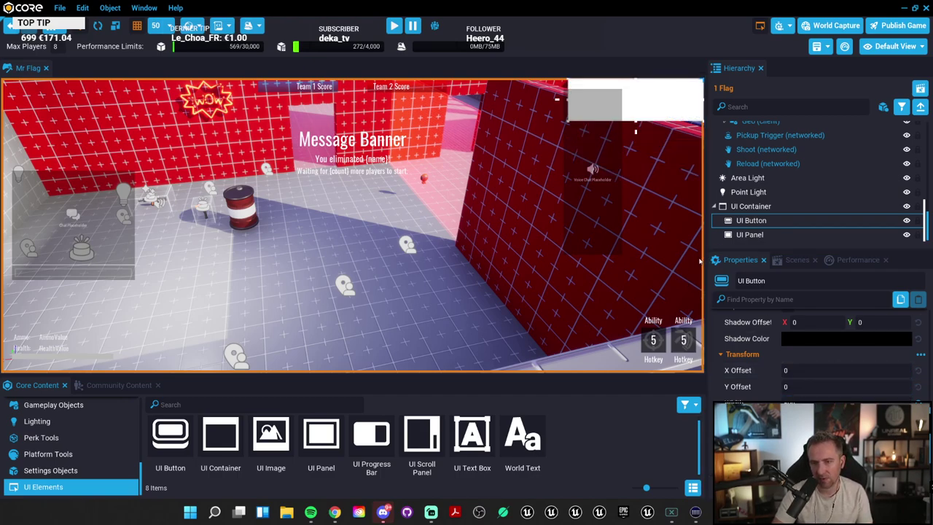
Step: Enlarge the scene view and drag the white button toward X -800, Y 550
drag(705, 261, 609, 269)
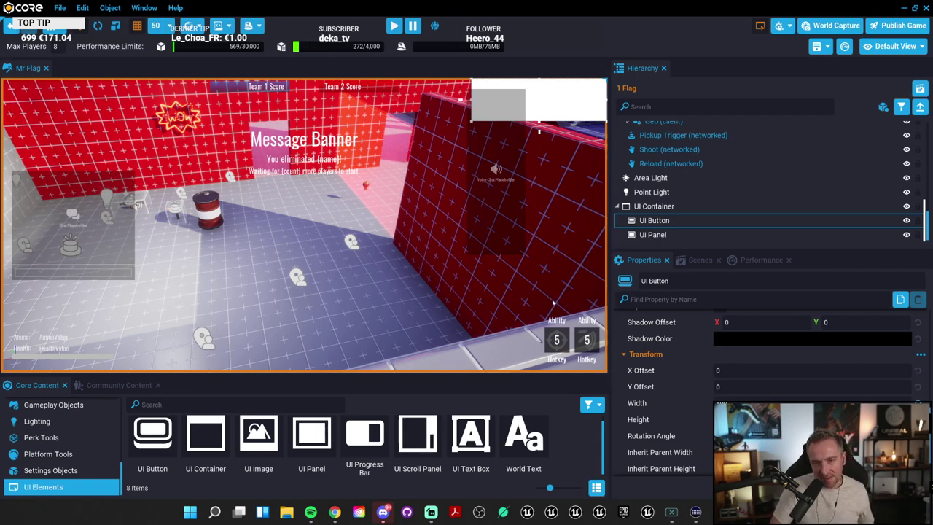
drag(609, 299, 701, 299)
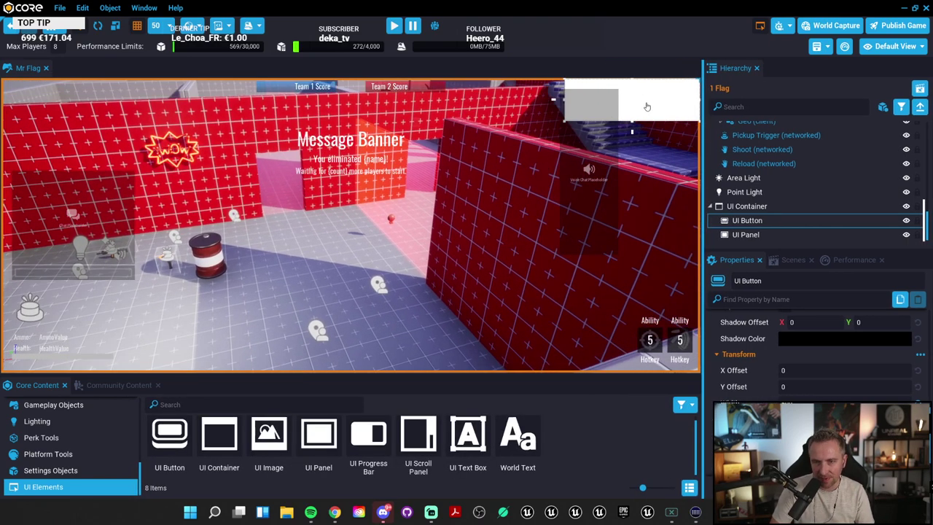
drag(647, 106, 508, 240)
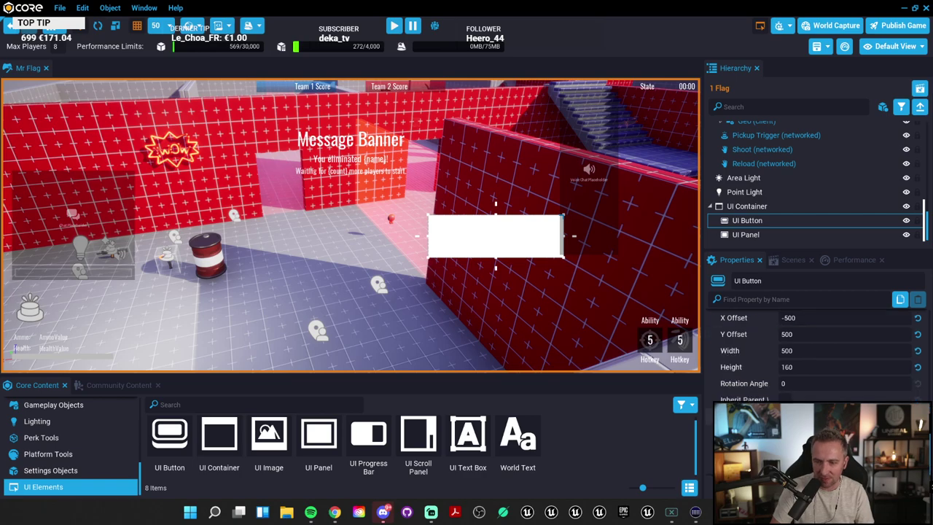
scroll(817, 343, down, 10)
scroll(817, 343, up, 10)
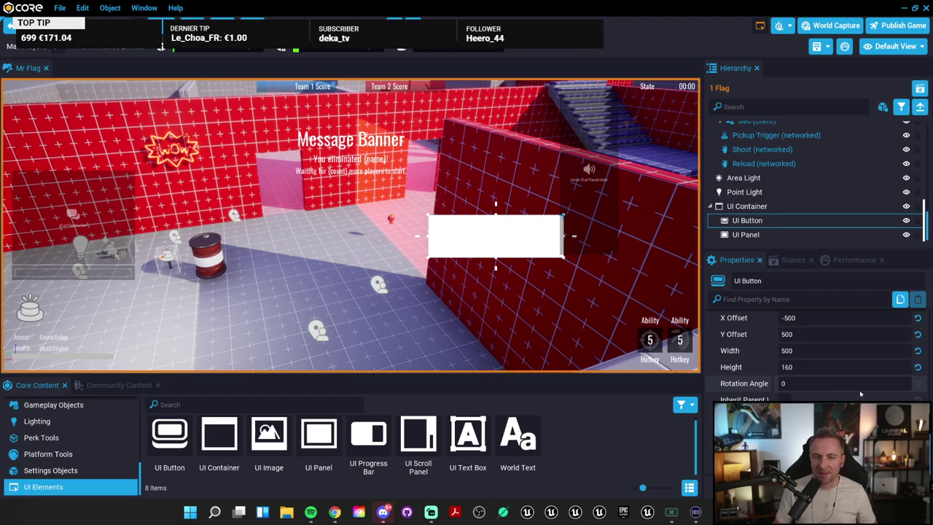
drag(532, 226, 452, 238)
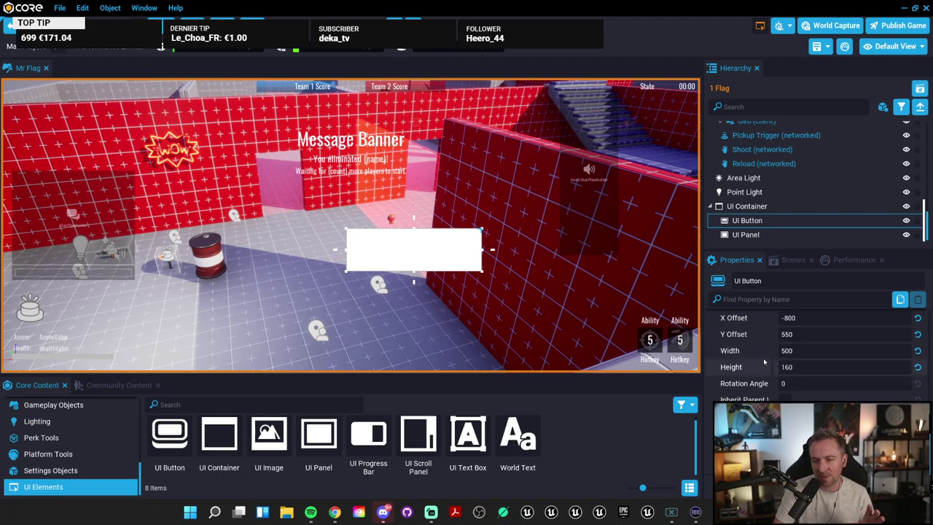
drag(385, 241, 468, 287)
Step: Undo the last move, add a UI Progress Bar and nest it under UI Panel
key(ctrl+z)
drag(372, 436, 409, 259)
click(751, 234)
drag(755, 225, 757, 222)
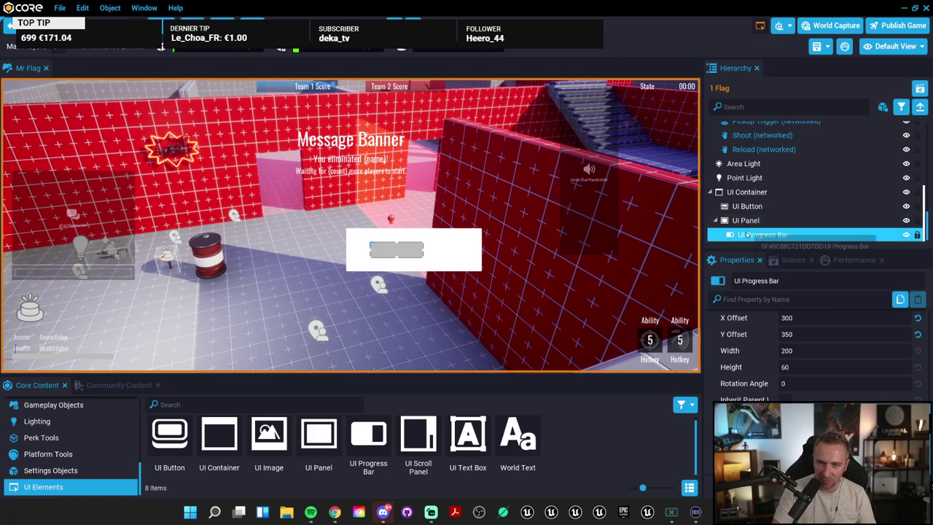
click(766, 220)
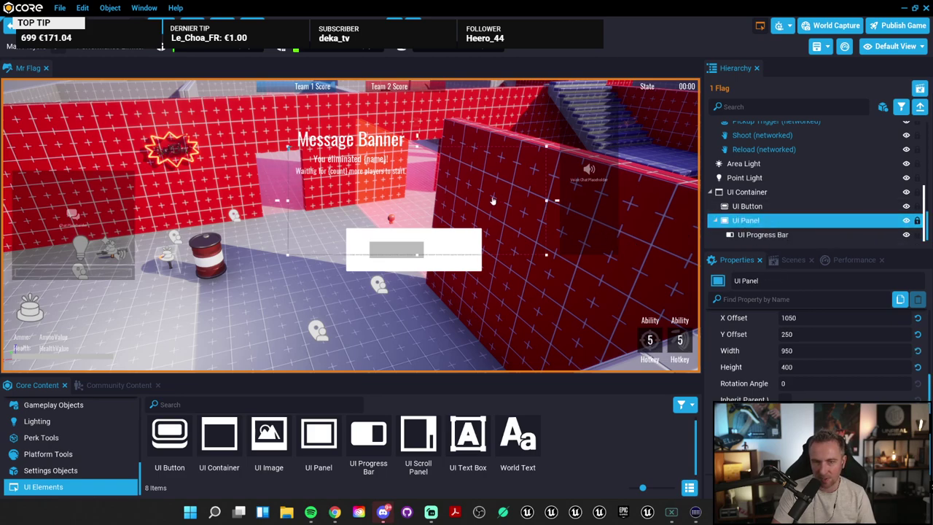
mouse_move(494, 202)
mouse_down()
mouse_move(498, 194)
mouse_move(494, 210)
mouse_up()
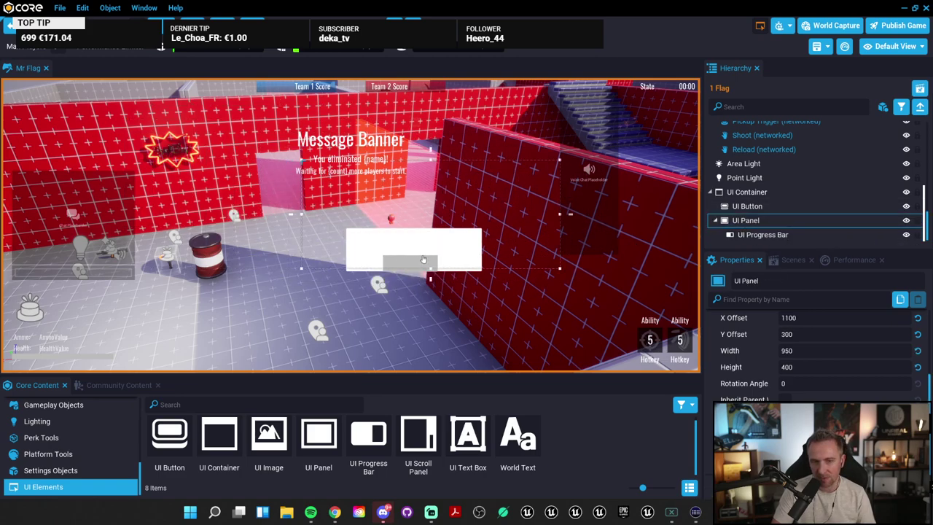
Step: Delete the UI Button from the UI Container and select the UI Panel
click(770, 208)
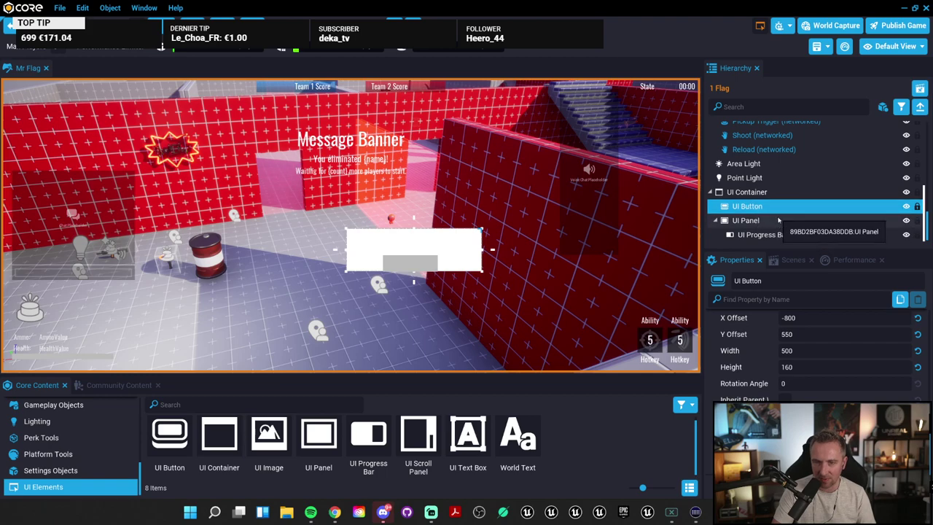
key(Delete)
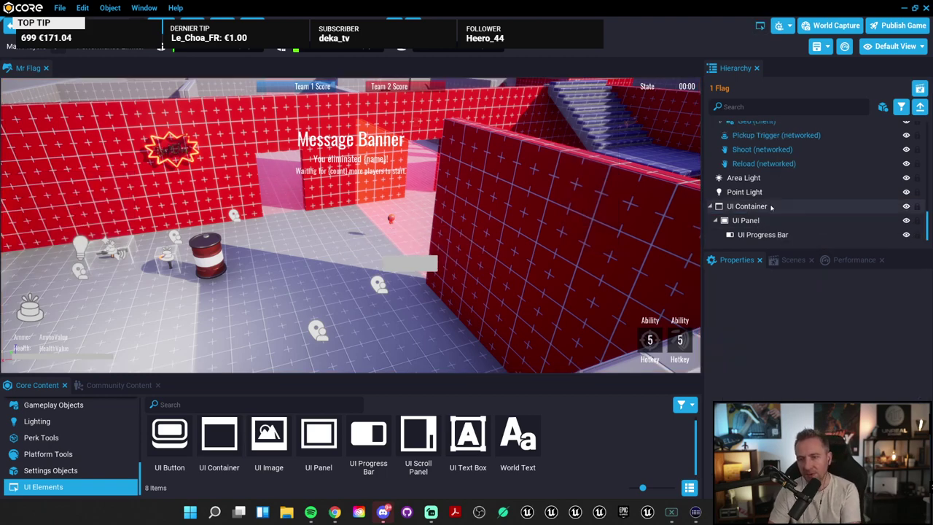
click(760, 220)
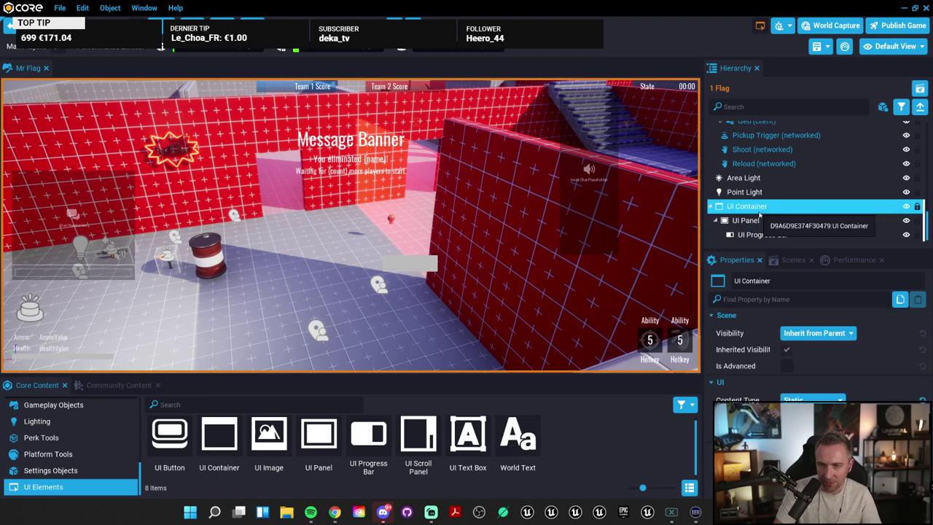
Step: Review the UI Panel's Anchor and Dock choices, leaving both unchanged, and widen the Properties labels
drag(435, 195, 489, 195)
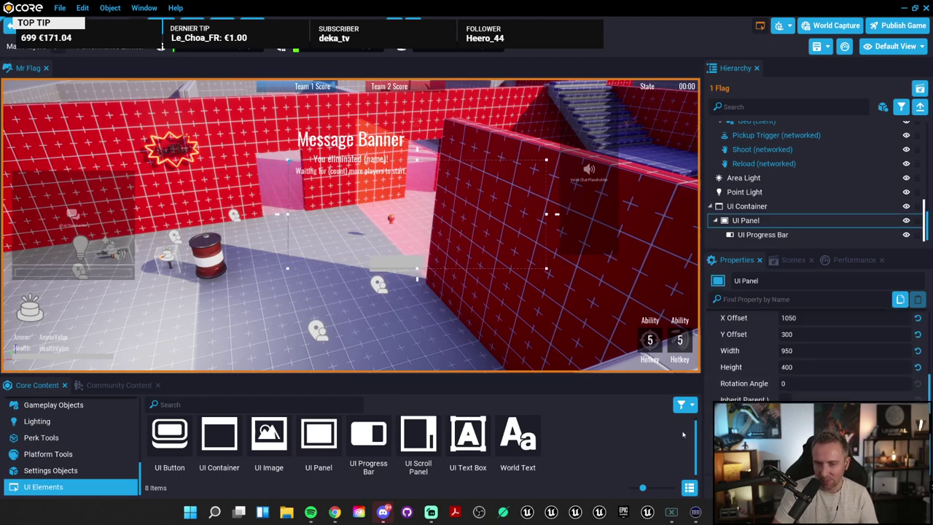
drag(705, 434, 662, 434)
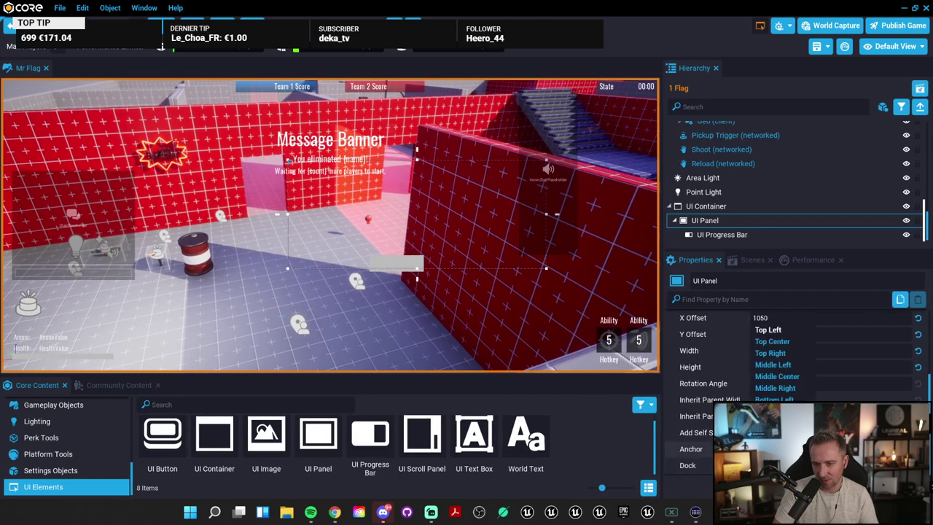
scroll(800, 359, up, 2)
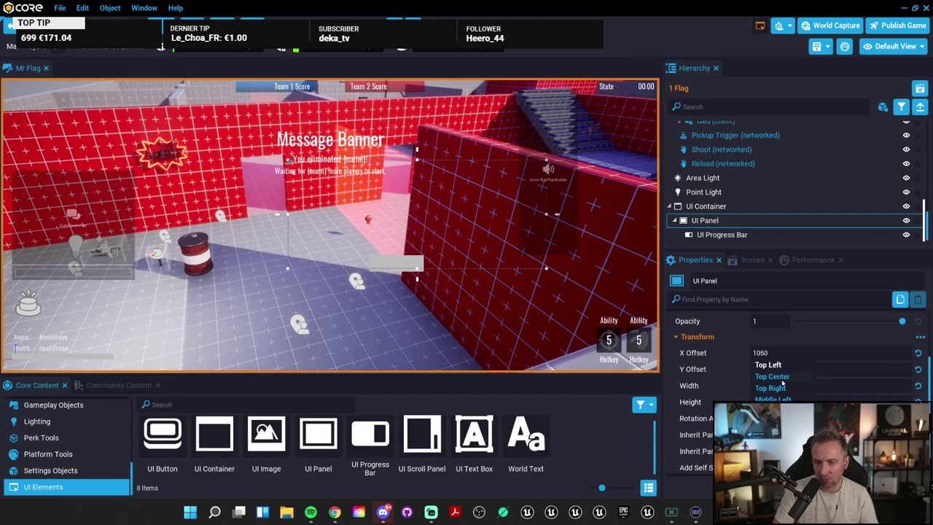
scroll(783, 382, down, 2)
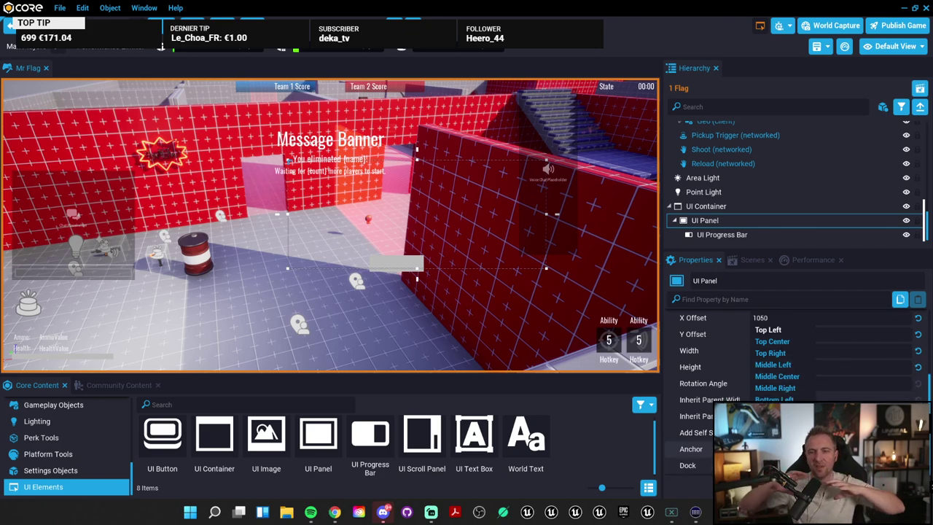
click(696, 433)
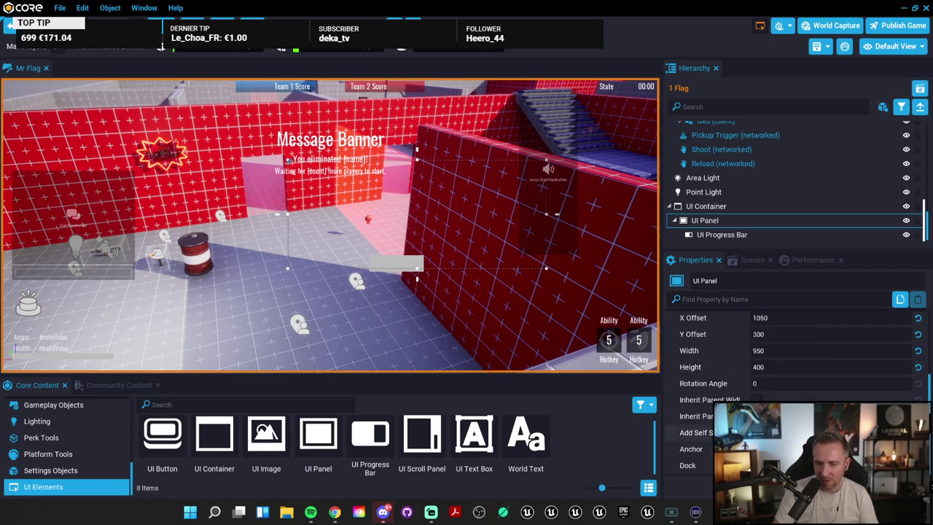
click(759, 466)
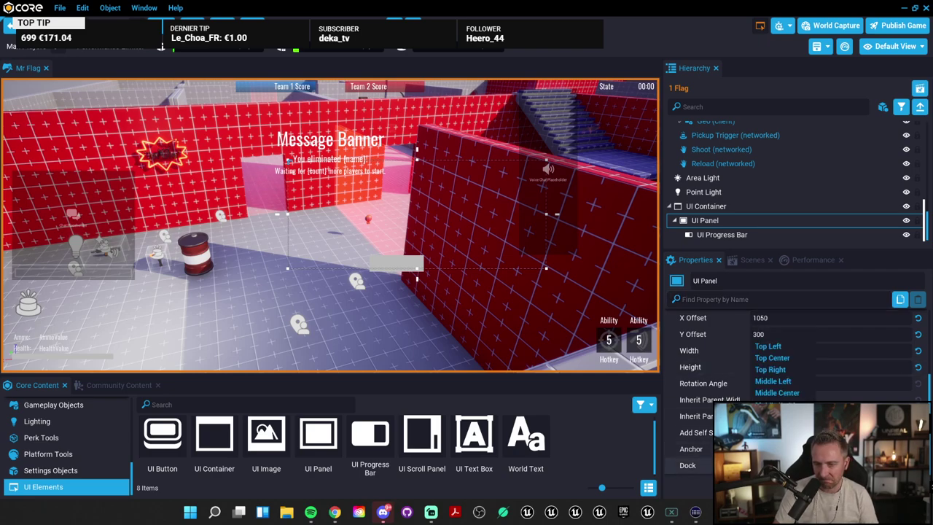
click(689, 432)
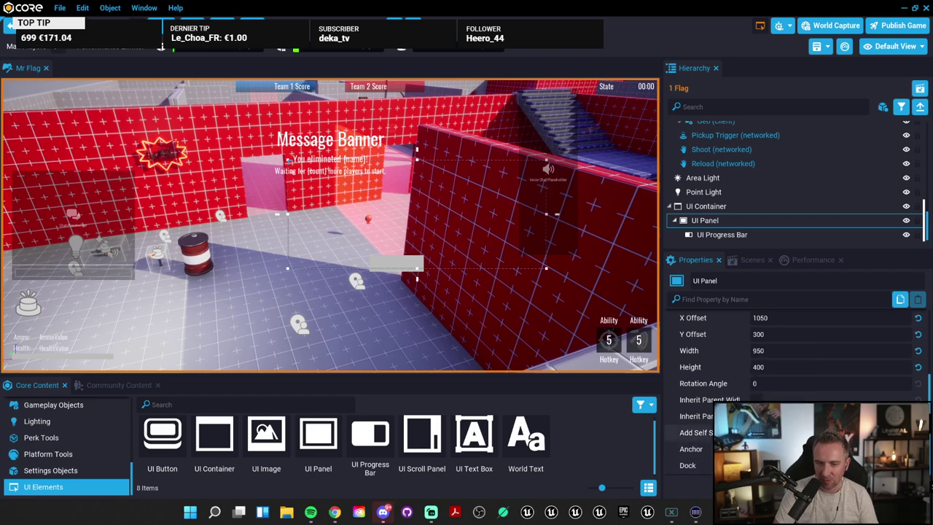
mouse_move(745, 349)
mouse_down()
mouse_move(823, 350)
mouse_move(759, 350)
mouse_up()
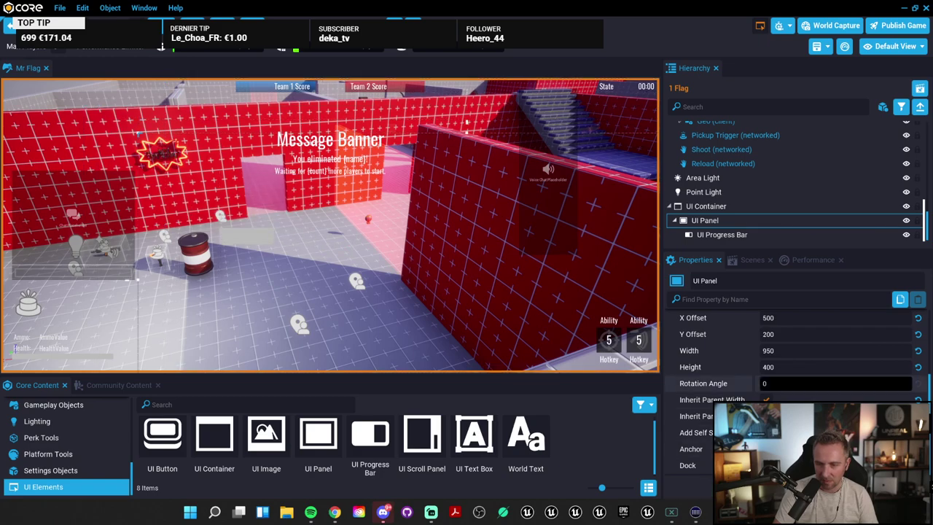
Step: Set the UI Panel's X offset to 0 and widen the game viewport
scroll(795, 350, up, 1)
click(836, 353)
text(0)
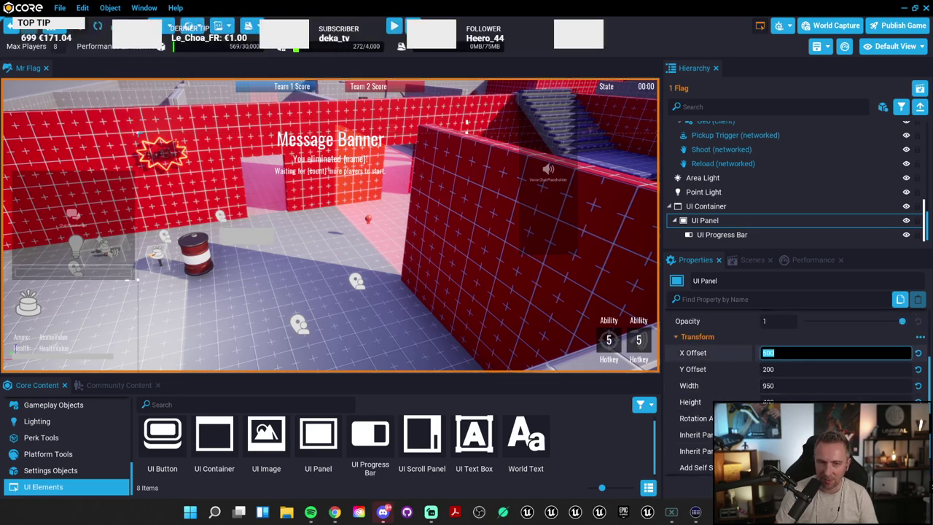
key(Tab)
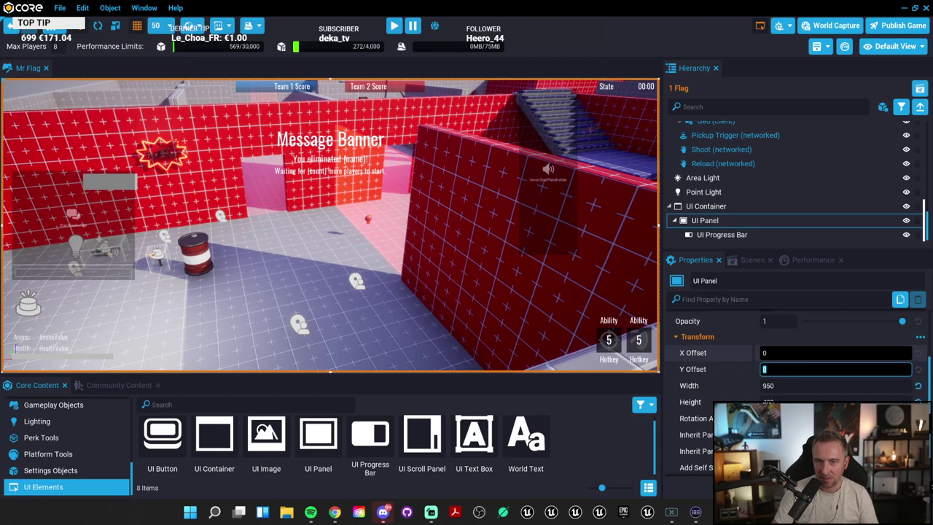
drag(660, 291, 724, 282)
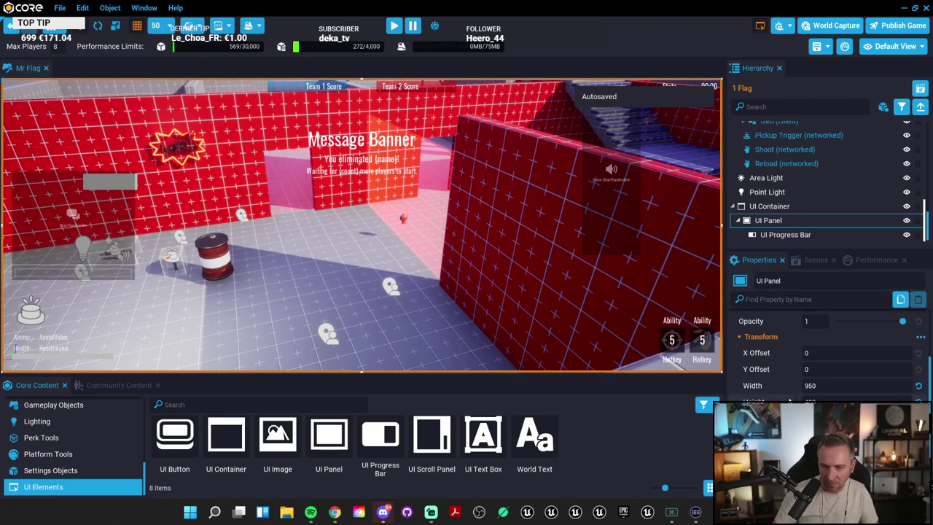
drag(725, 226, 648, 226)
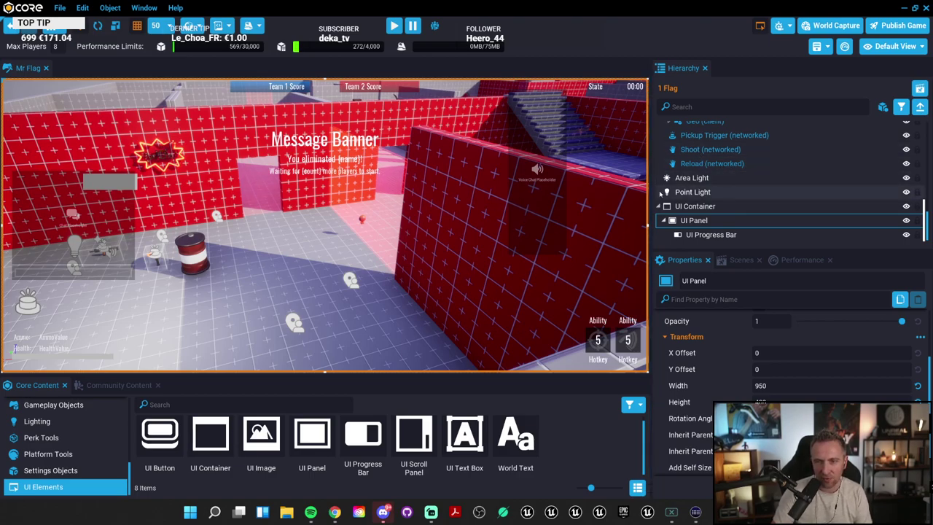
mouse_move(649, 196)
mouse_down()
mouse_move(364, 204)
mouse_move(696, 206)
mouse_move(645, 207)
mouse_up()
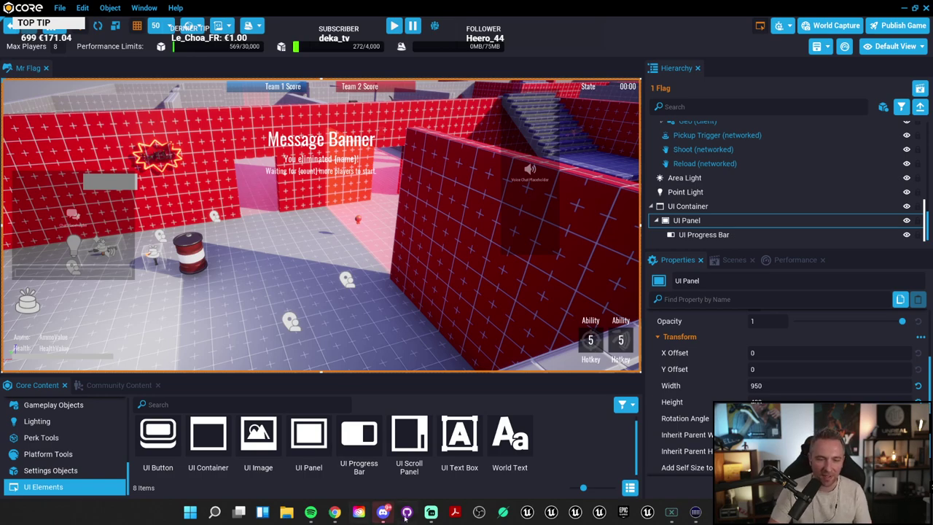
mouse_move(395, 517)
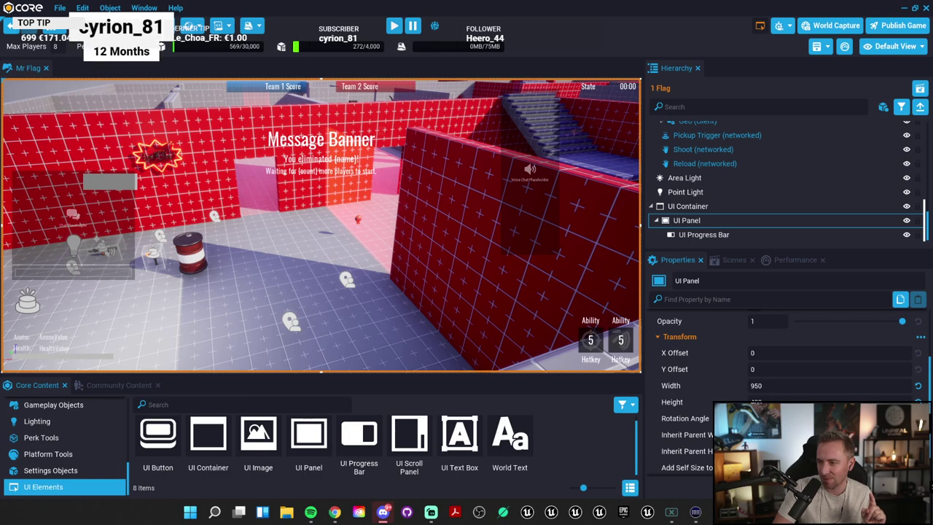
key(alt+Tab)
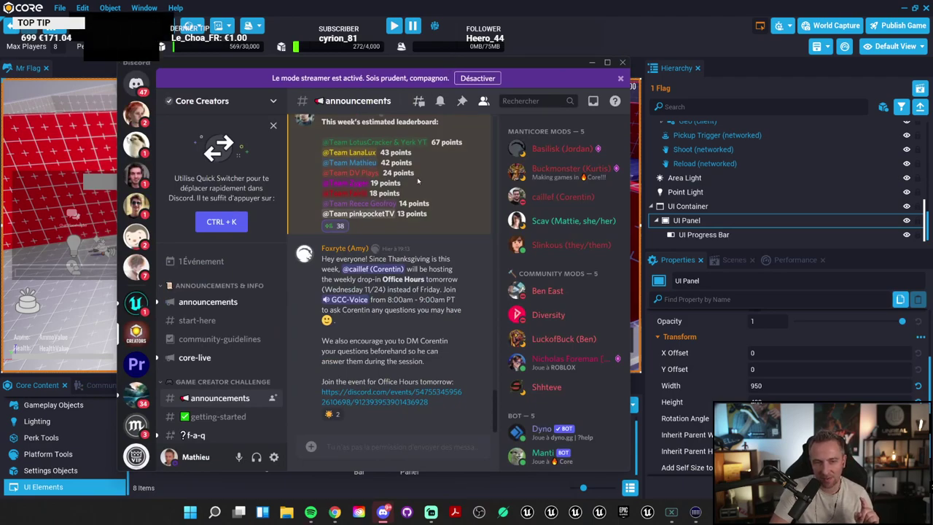
scroll(417, 164, up, 1)
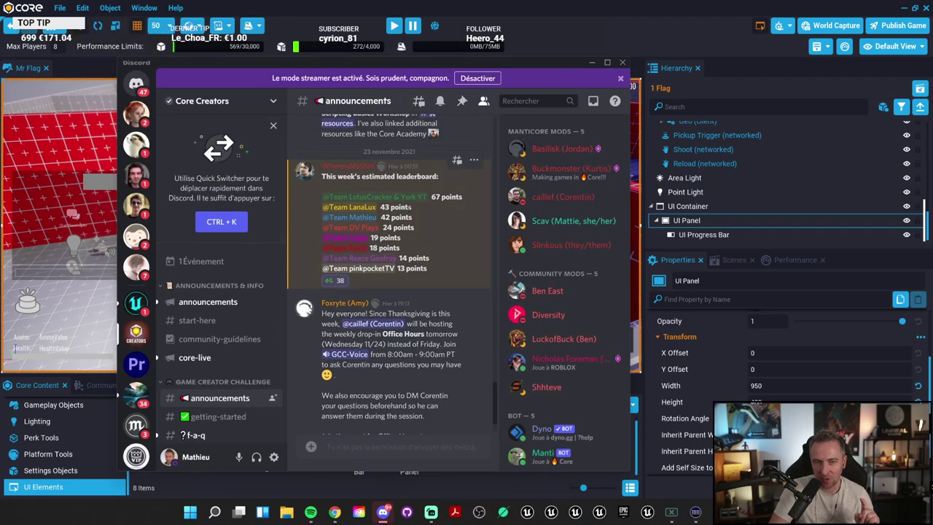
drag(415, 220, 322, 202)
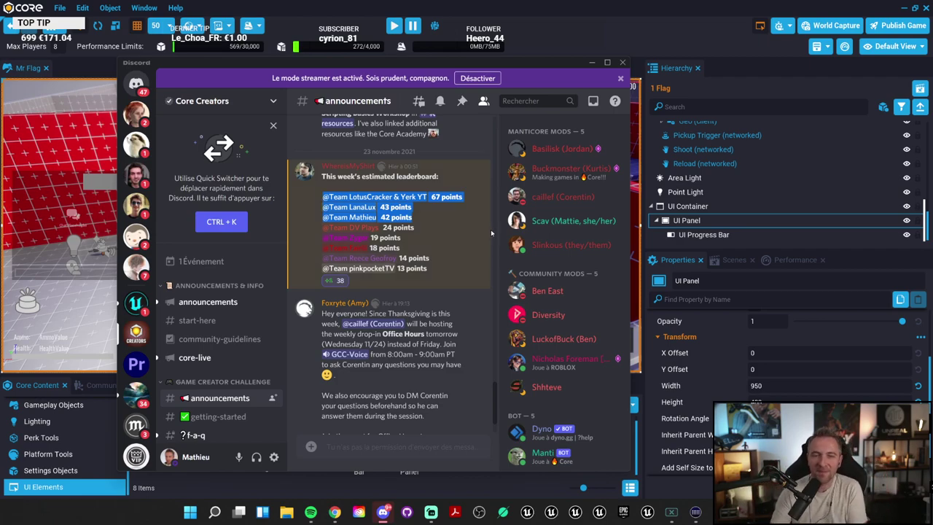
click(391, 208)
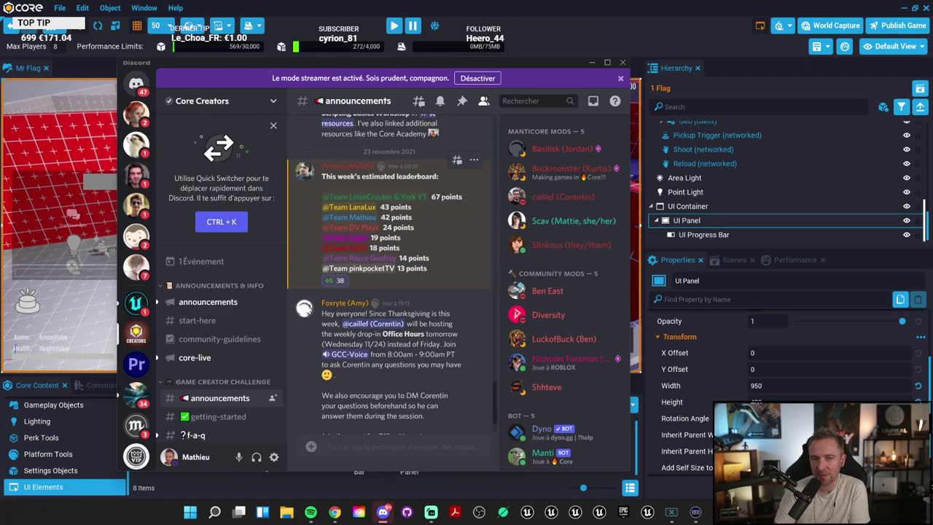
drag(211, 64, 932, 65)
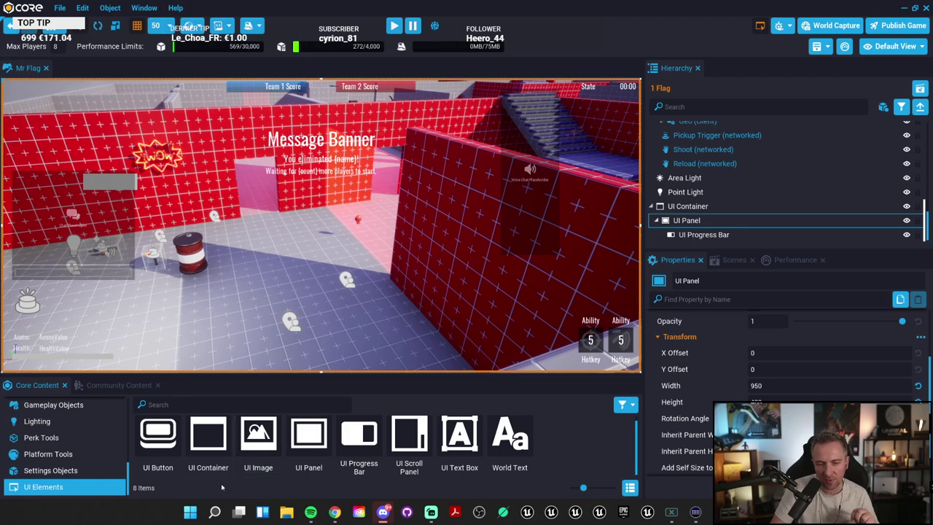
Step: Open the Core Game Creator Challenge page and dismiss the Submit game to jam dialog
mouse_move(335, 511)
click(364, 479)
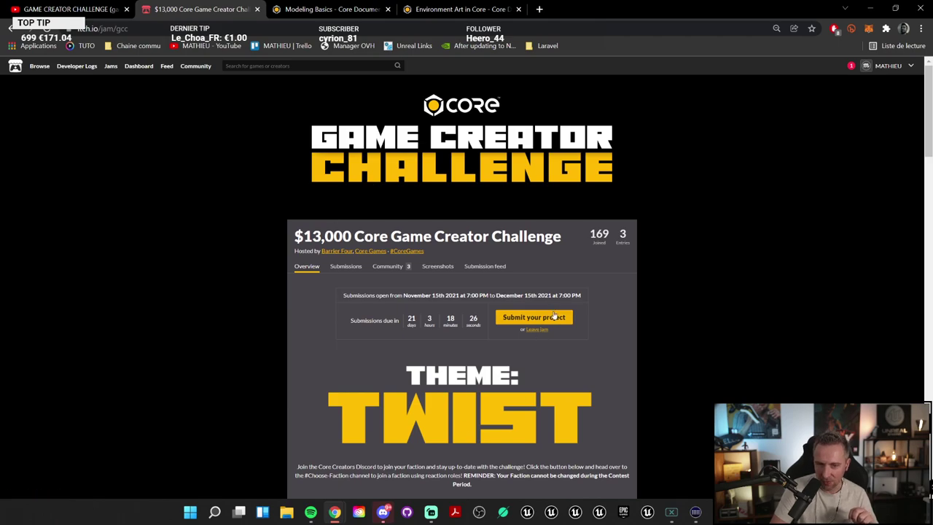
click(531, 320)
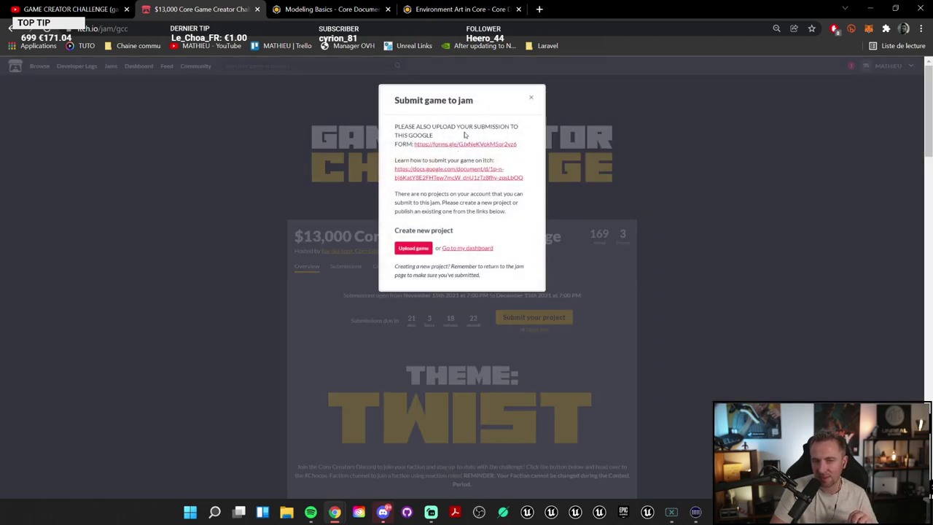
click(531, 100)
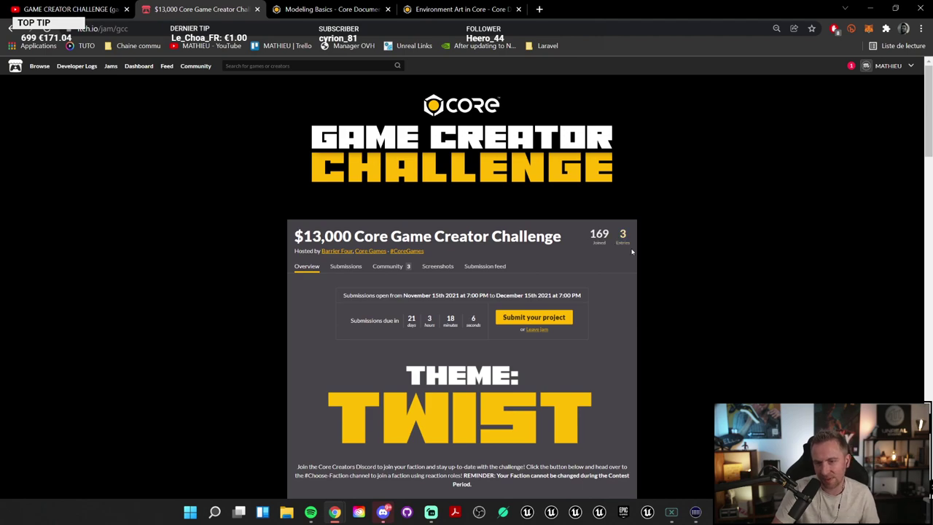
Step: Zoom the jam page out and back in, switch to the Environment Art tab, and minimize Chrome
ctrl+scroll(625, 262, up, 1)
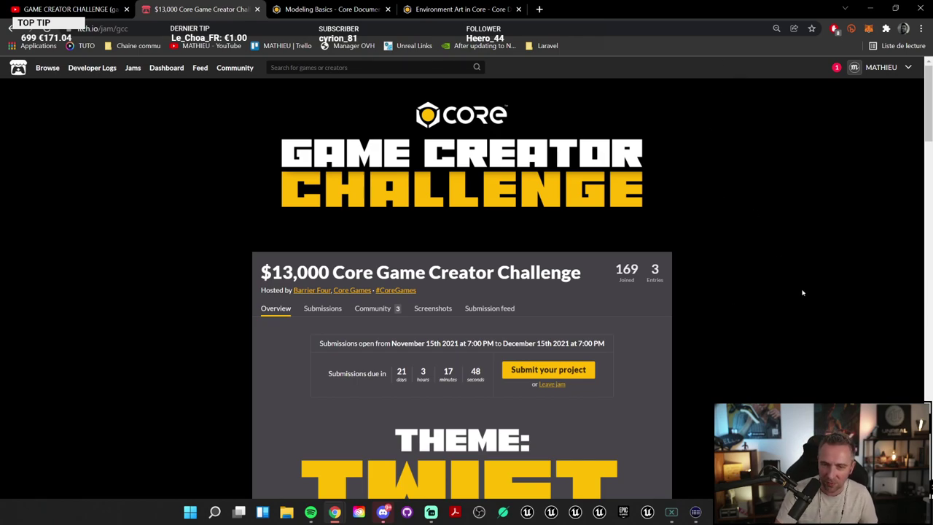
scroll(732, 327, down, 3)
scroll(712, 334, up, 4)
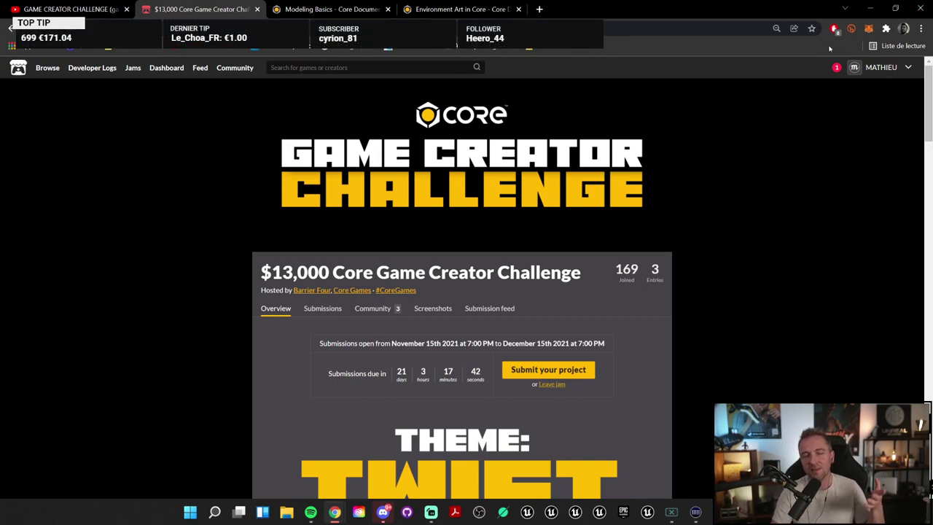
key(ctrl+minus)
key(ctrl+minus)
key(ctrl+minus)
key(ctrl+minus)
key(ctrl+minus)
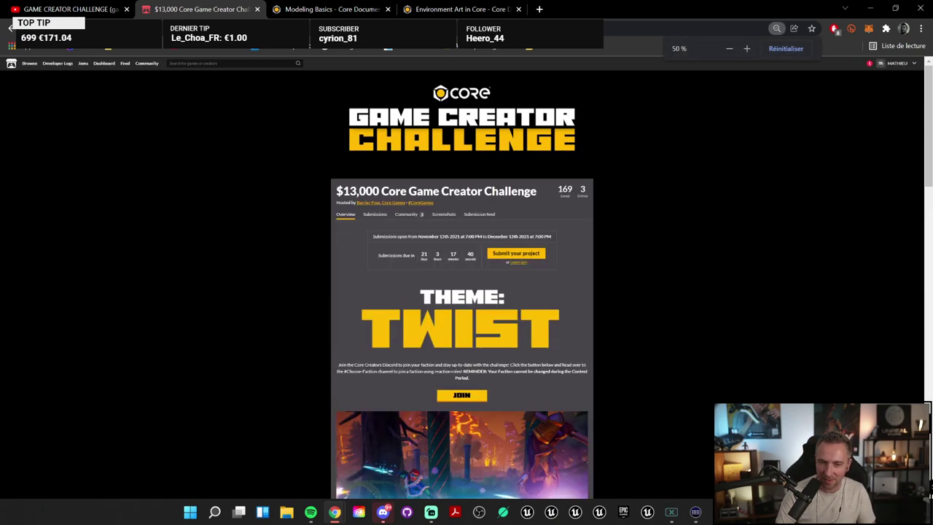
key(ctrl+plus)
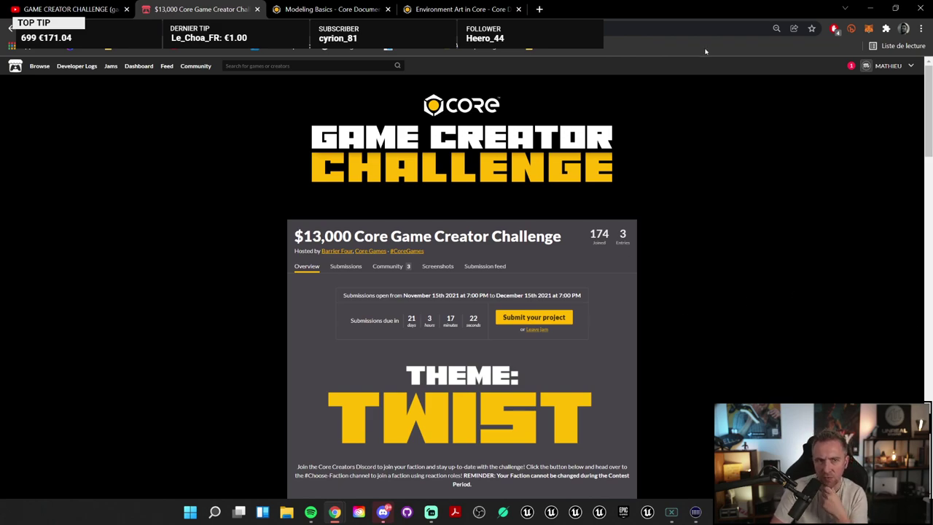
key(ctrl+Tab)
key(ctrl+Tab)
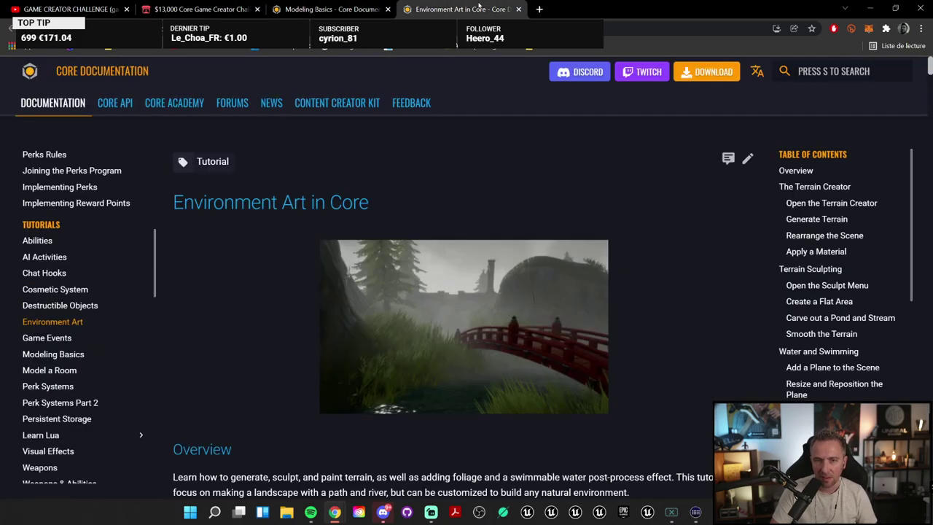
click(870, 9)
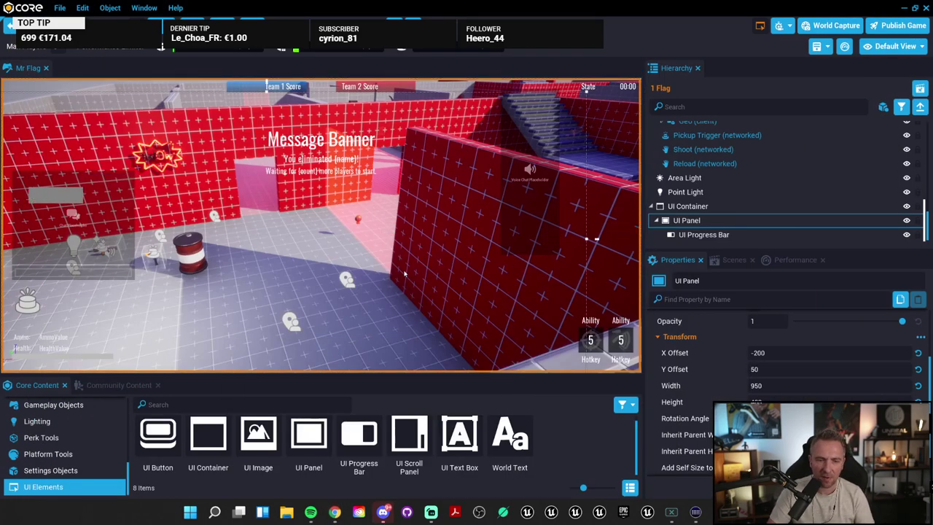
Step: Show the Community Content library and enlarge the Mr Flag map view above it
click(119, 385)
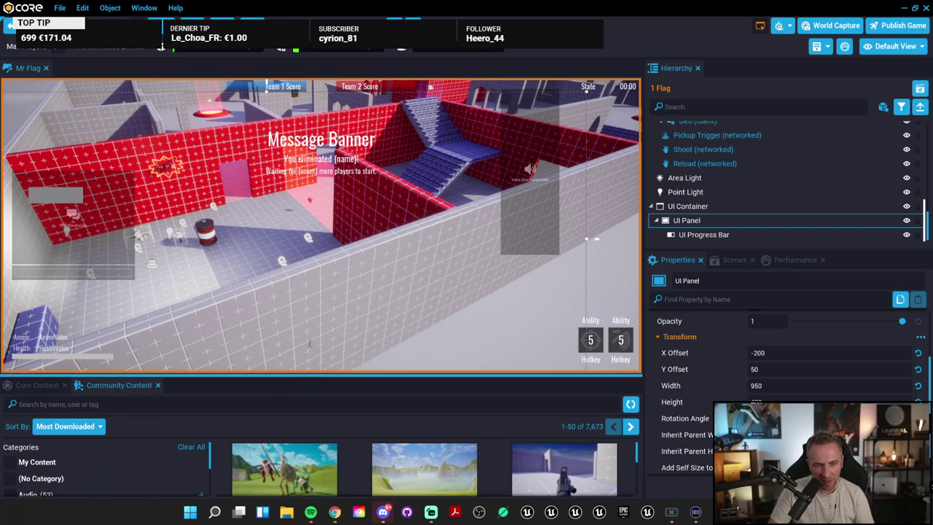
drag(309, 375, 309, 292)
right_drag(365, 219, 437, 211)
scroll(492, 223, down, 5)
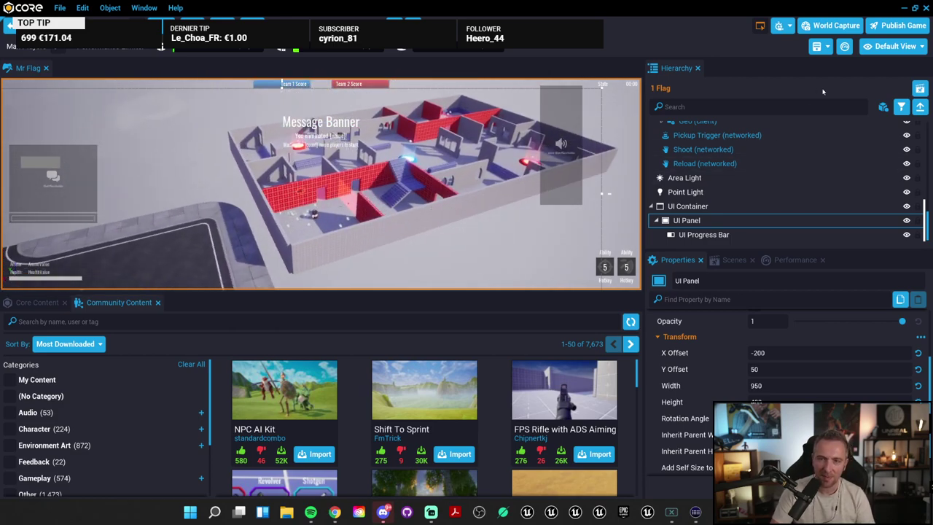
scroll(742, 182, up, 10)
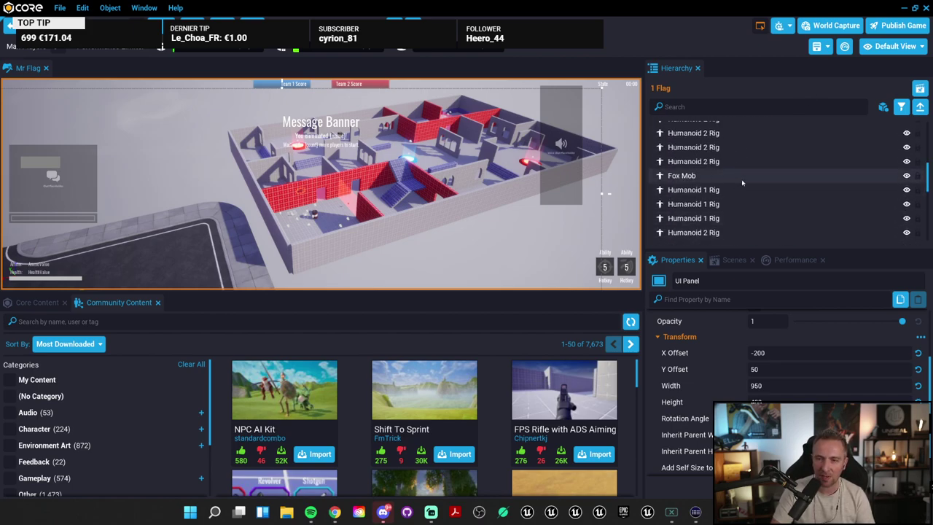
Step: Pick the wall in the viewport, then select and delete the Wall West group
scroll(748, 186, up, 10)
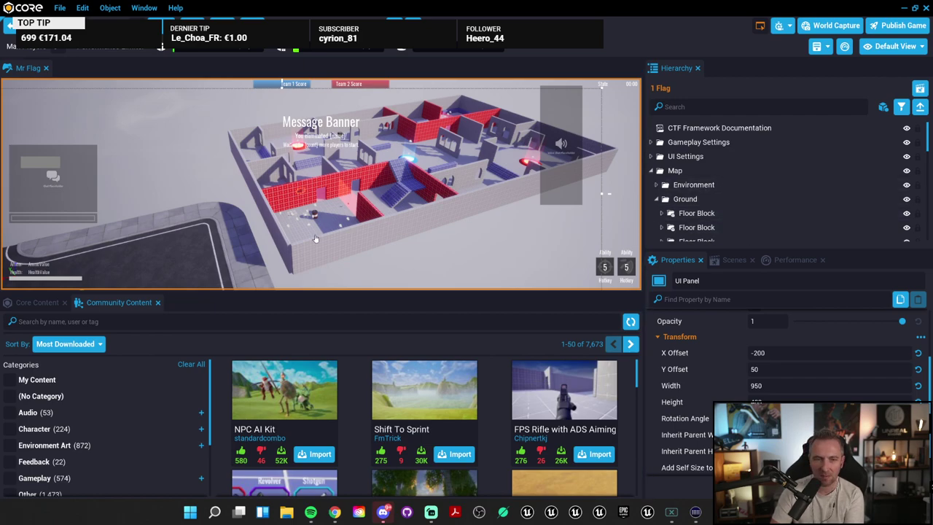
click(449, 209)
click(449, 208)
click(447, 208)
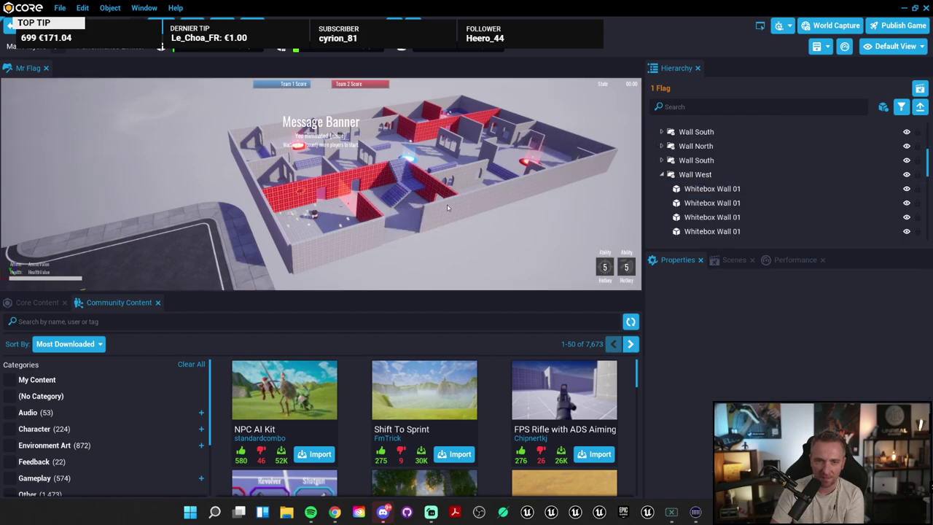
click(448, 208)
click(696, 175)
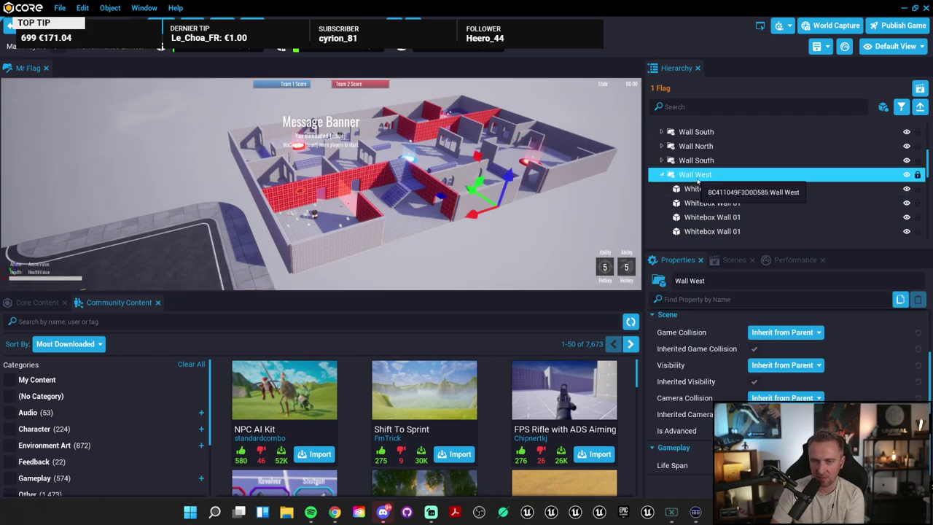
key(Delete)
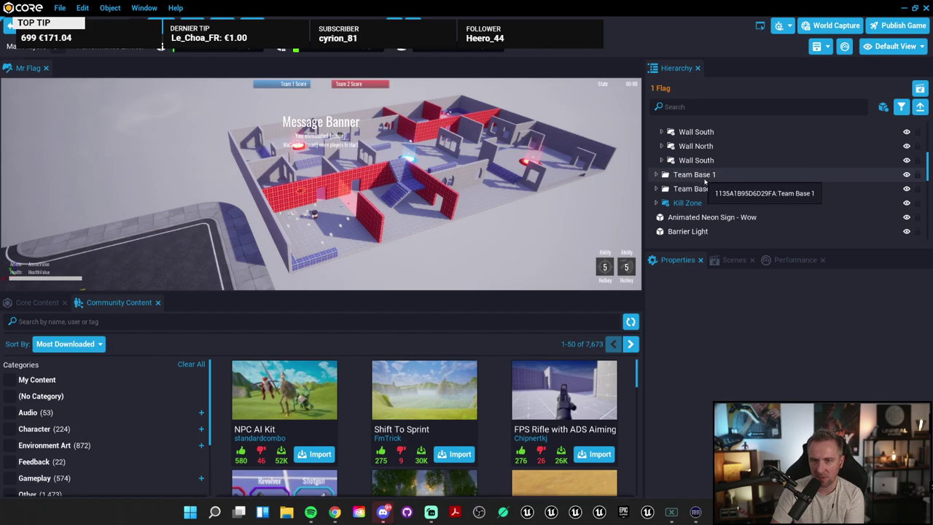
Step: Inspect the Wall South and Floor Block groups, expanding and collapsing the third Floor Block
click(696, 160)
scroll(704, 204, up, 5)
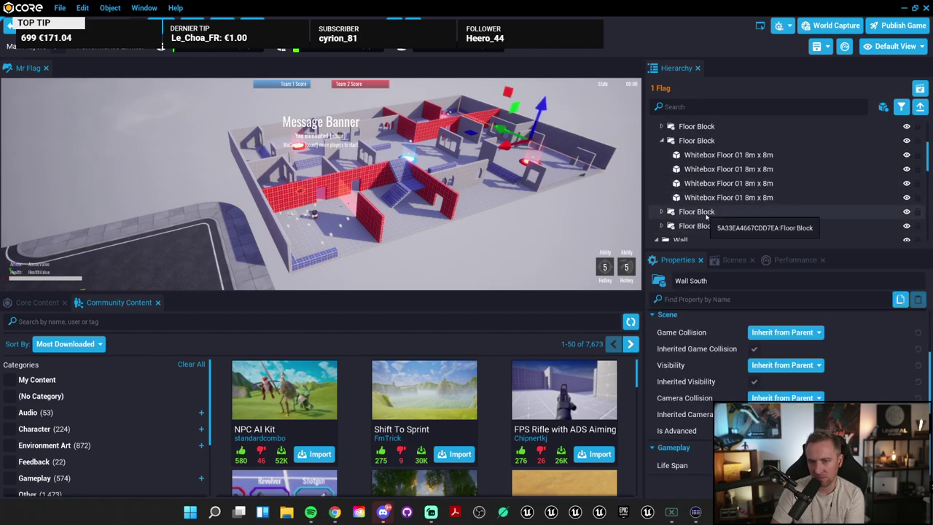
click(704, 212)
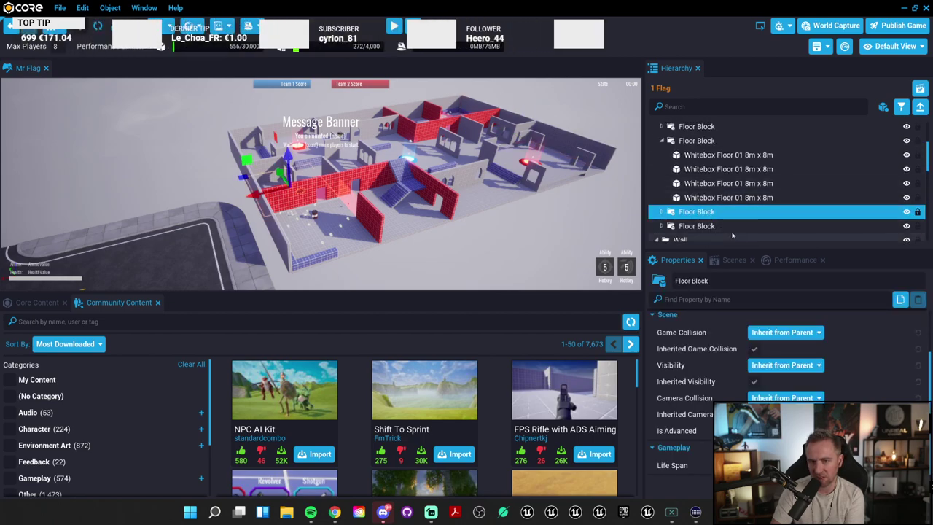
click(729, 140)
scroll(735, 195, down, 1)
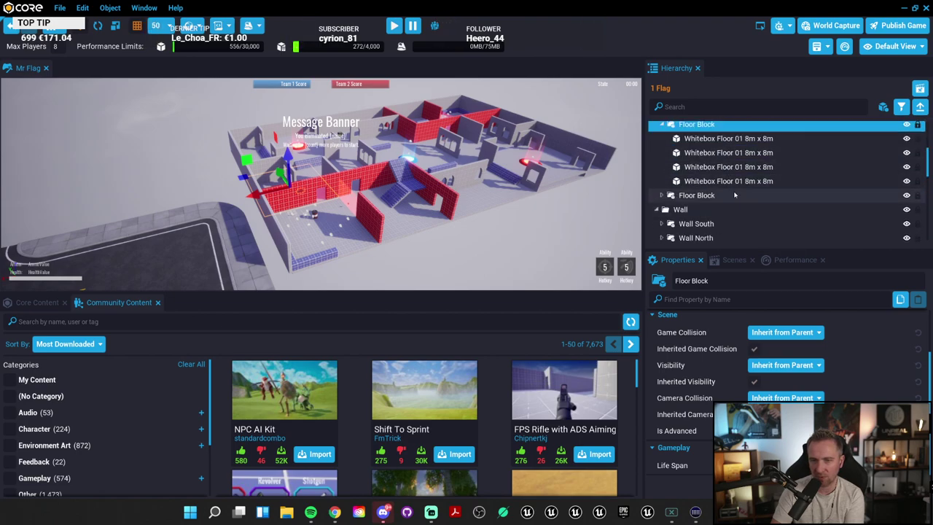
ctrl+click(730, 125)
scroll(722, 146, down, 3)
scroll(729, 170, up, 2)
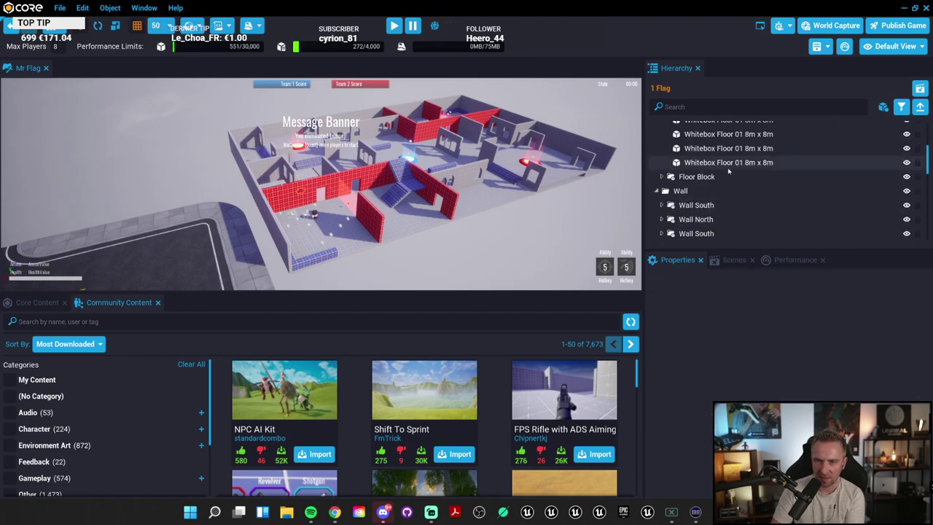
scroll(728, 170, up, 4)
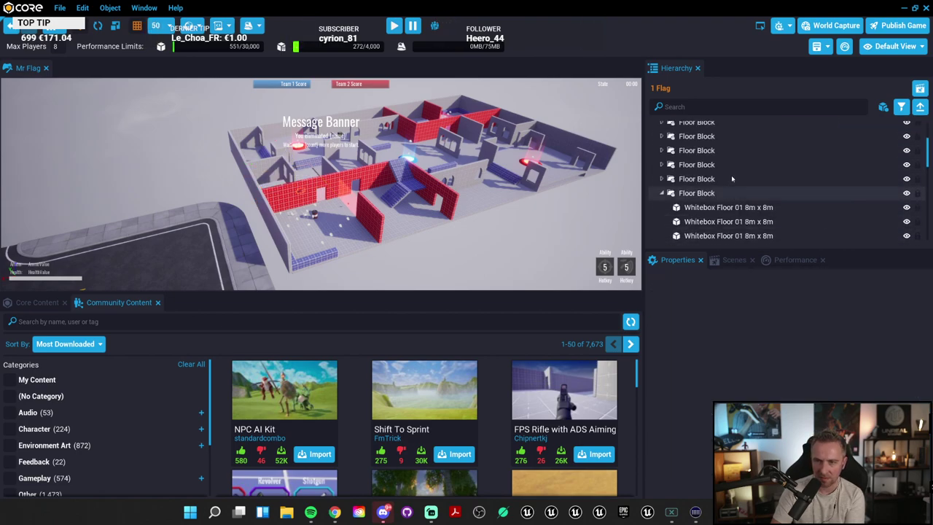
scroll(698, 157, down, 1)
double_click(698, 158)
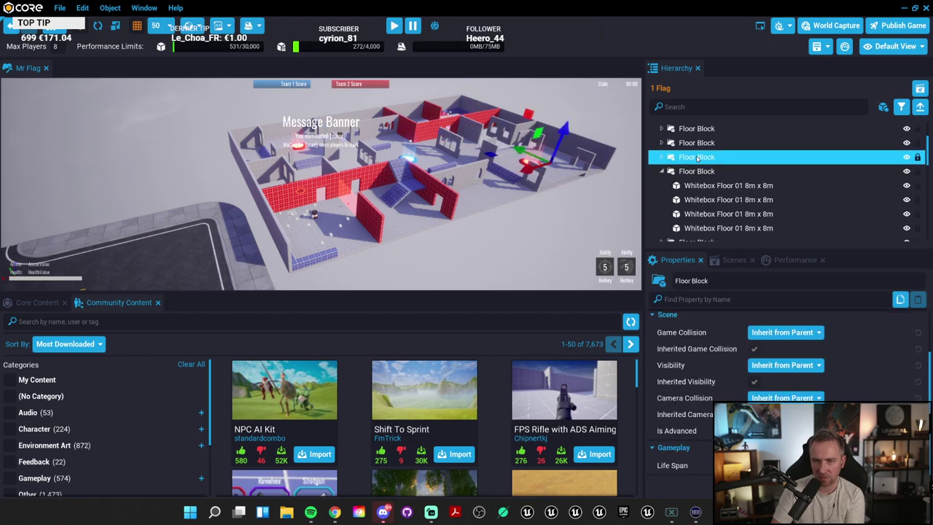
double_click(698, 158)
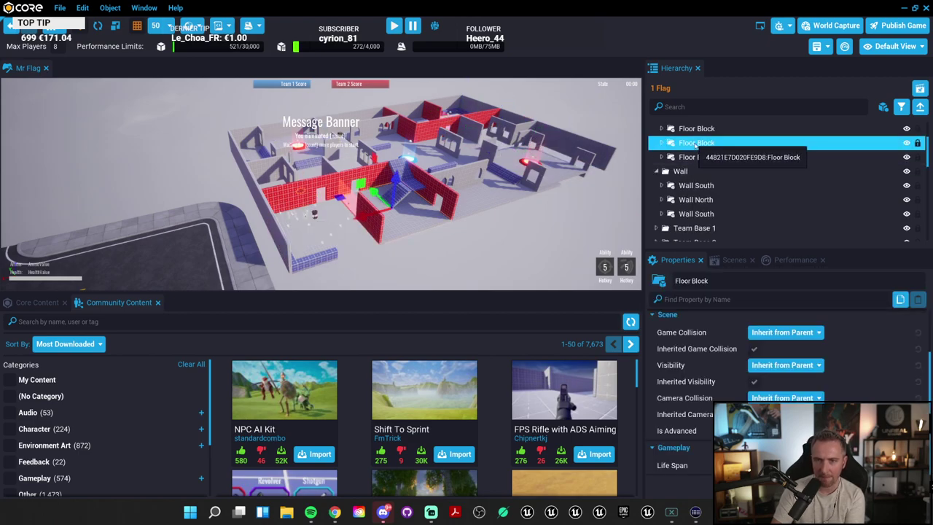
scroll(698, 158, down, 1)
scroll(716, 193, up, 3)
scroll(716, 193, up, 2)
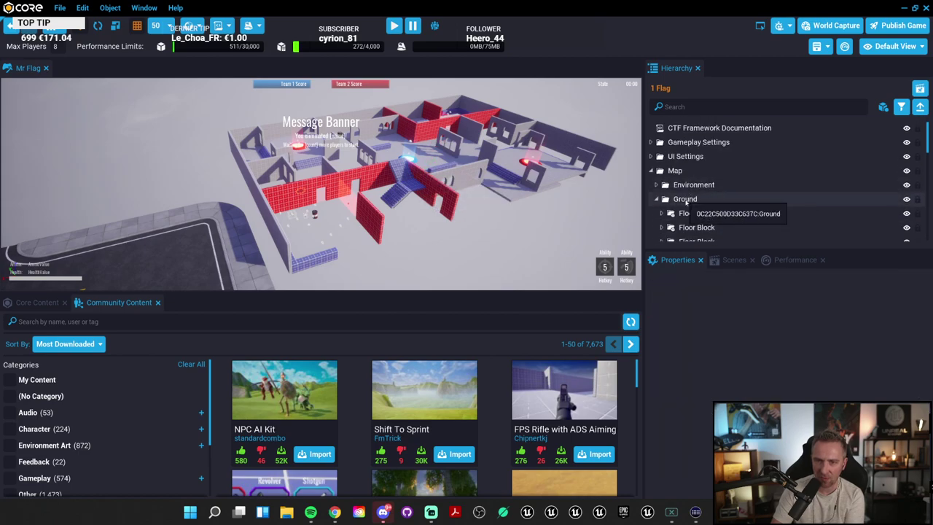
Step: Delete the Wall folder and inspect the Environment folder's sky and lights
click(711, 183)
key(Delete)
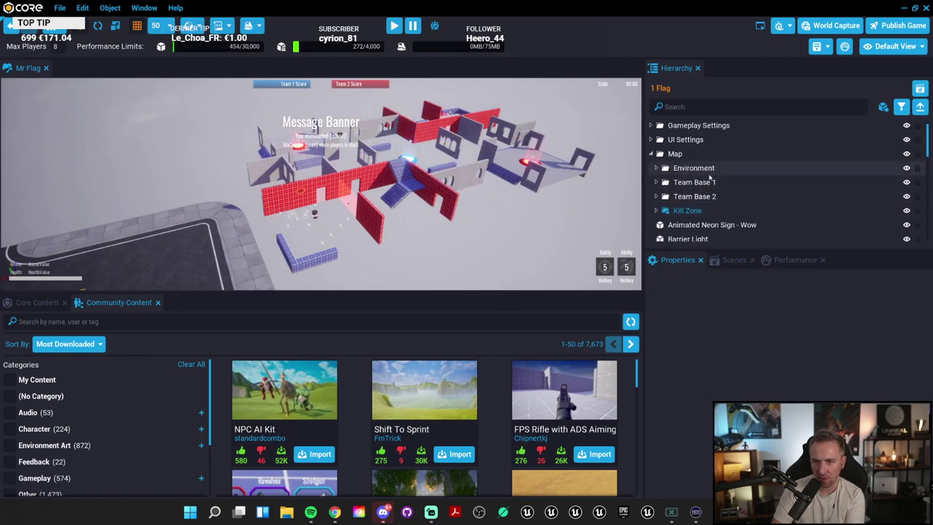
scroll(747, 192, down, 1)
click(700, 150)
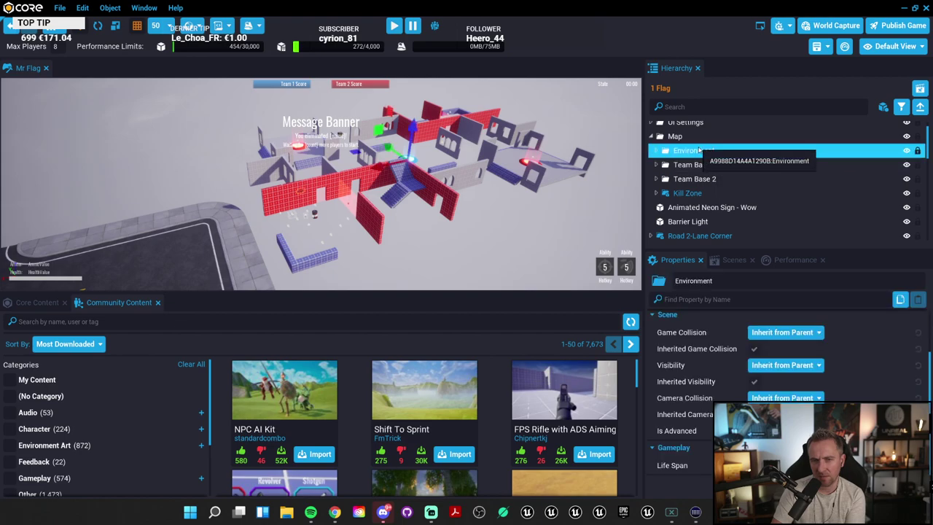
click(657, 151)
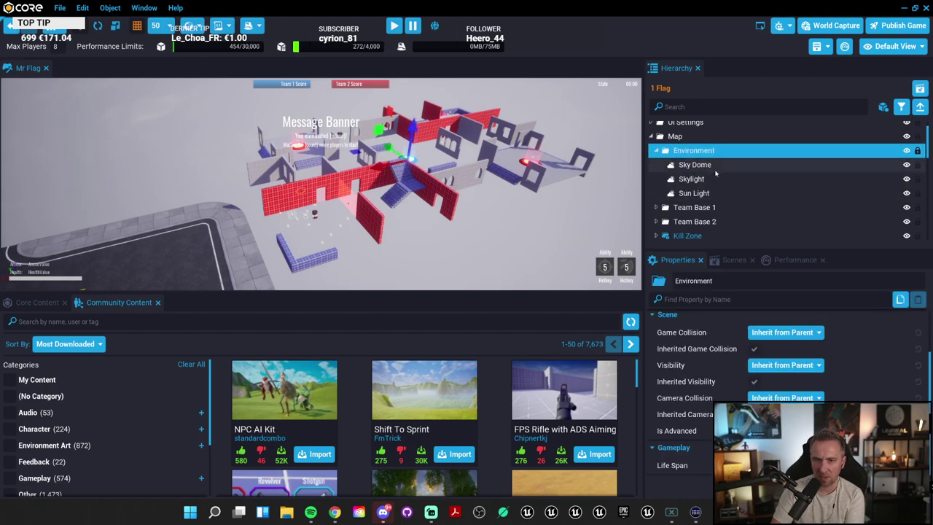
click(663, 150)
scroll(716, 190, down, 1)
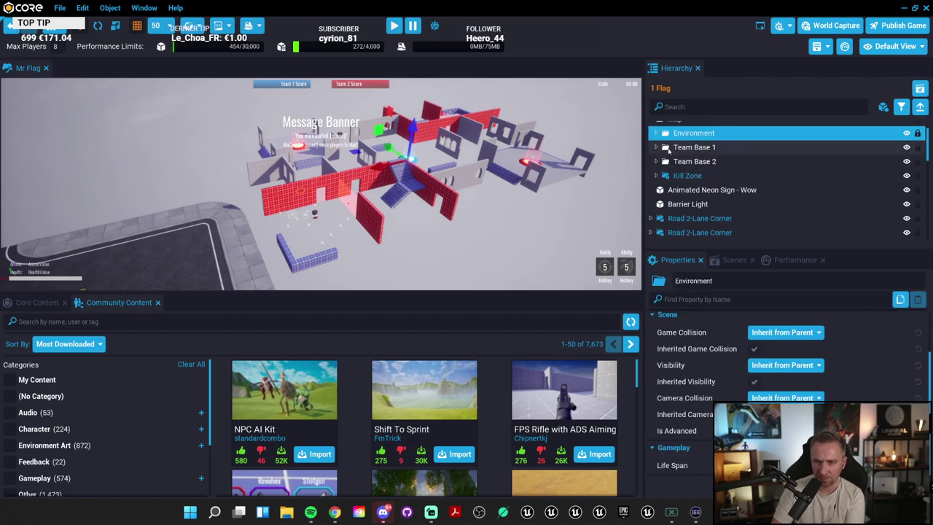
scroll(724, 190, down, 3)
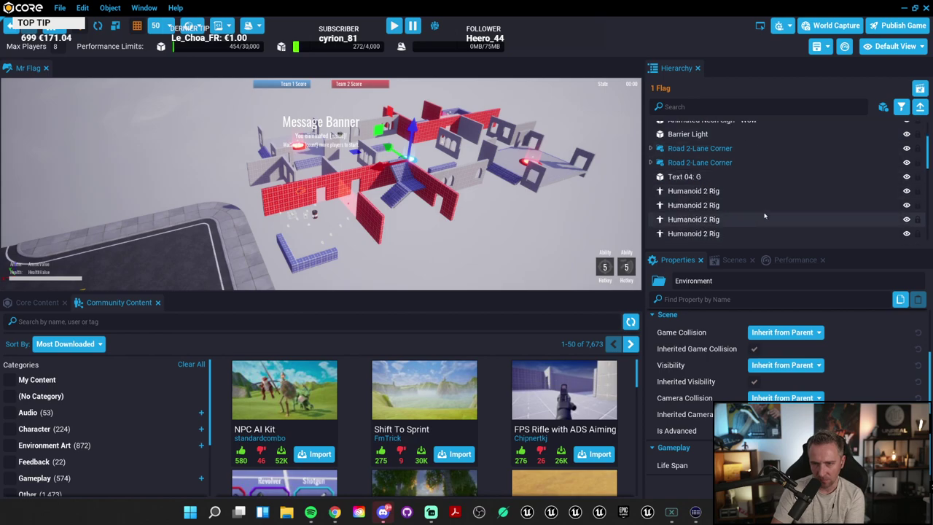
key(Escape)
Step: Delete the Humanoid 2 rigs, Fox Mob, the other creature rigs and the Mecha Rig
click(708, 205)
key(Delete)
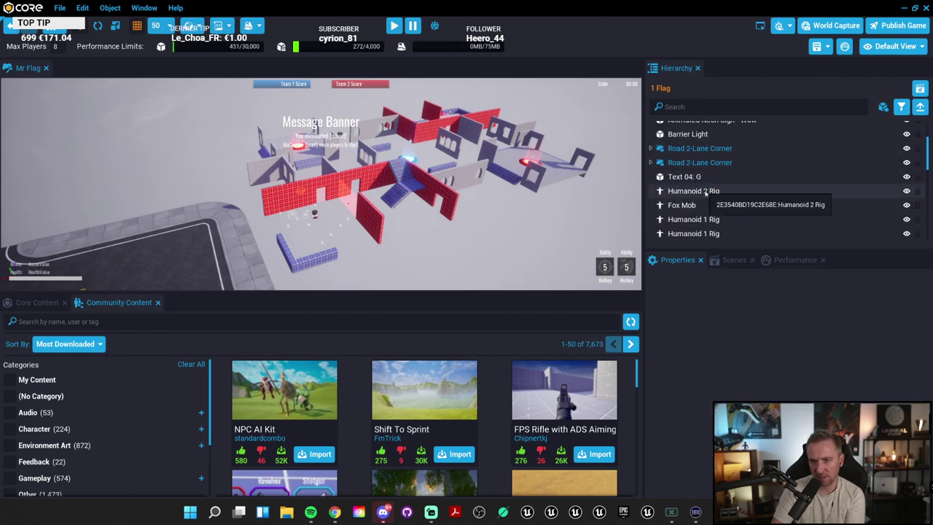
click(699, 191)
key(Delete)
click(701, 206)
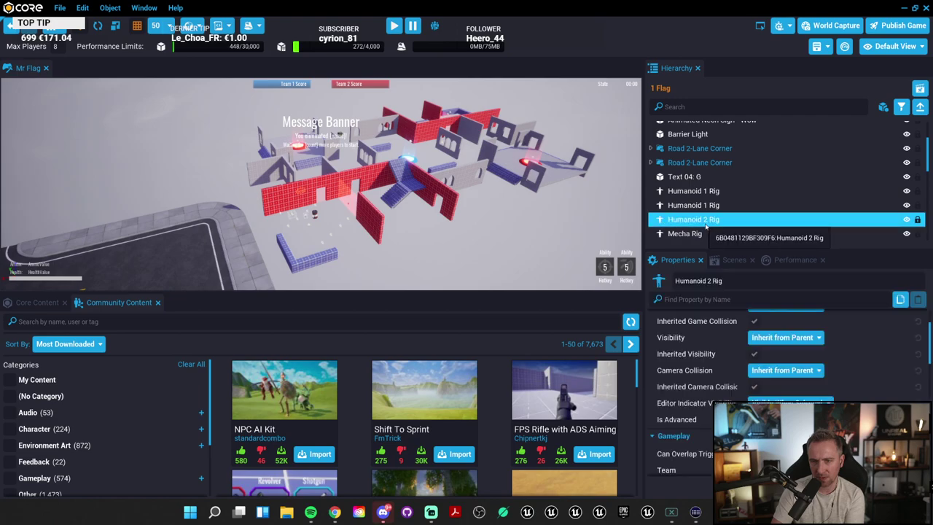
key(Delete)
click(701, 206)
key(Delete)
click(702, 194)
key(Delete)
click(703, 204)
key(Delete)
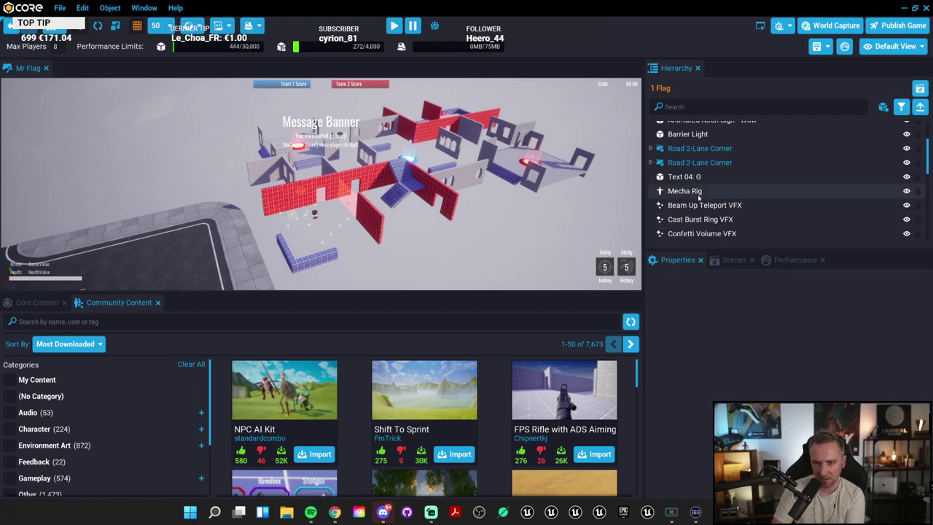
click(703, 195)
key(Delete)
Step: Delete the VFX range from Beam Up Teleport through Cube - 6 Toned
click(704, 205)
click(703, 191)
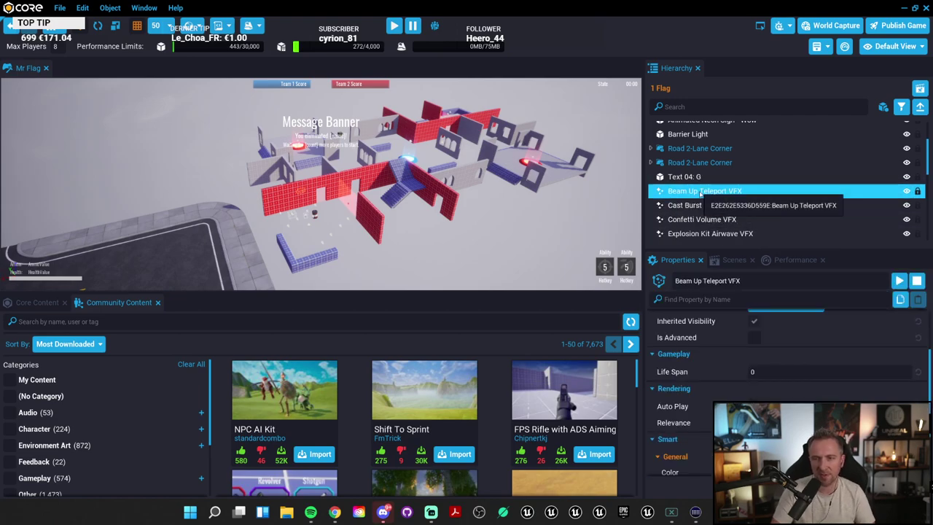
shift+click(704, 219)
scroll(703, 222, down, 5)
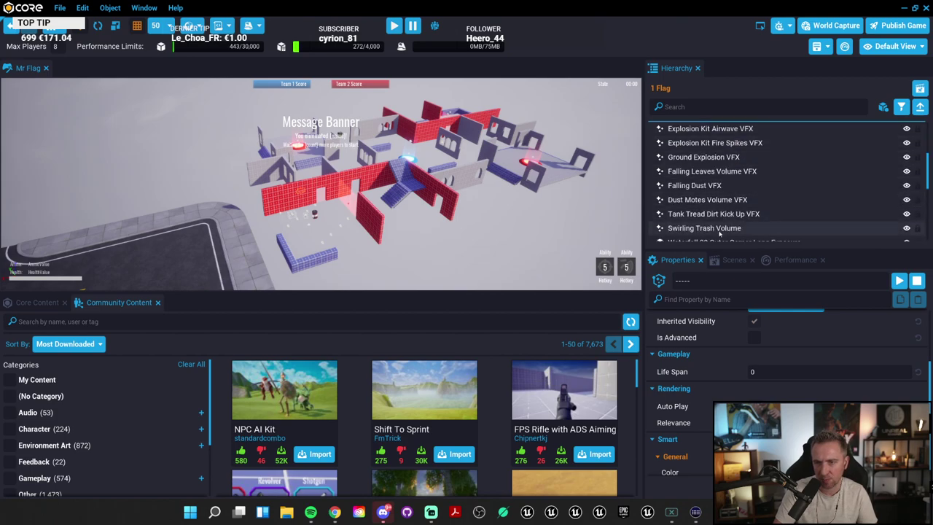
shift+click(722, 204)
key(Delete)
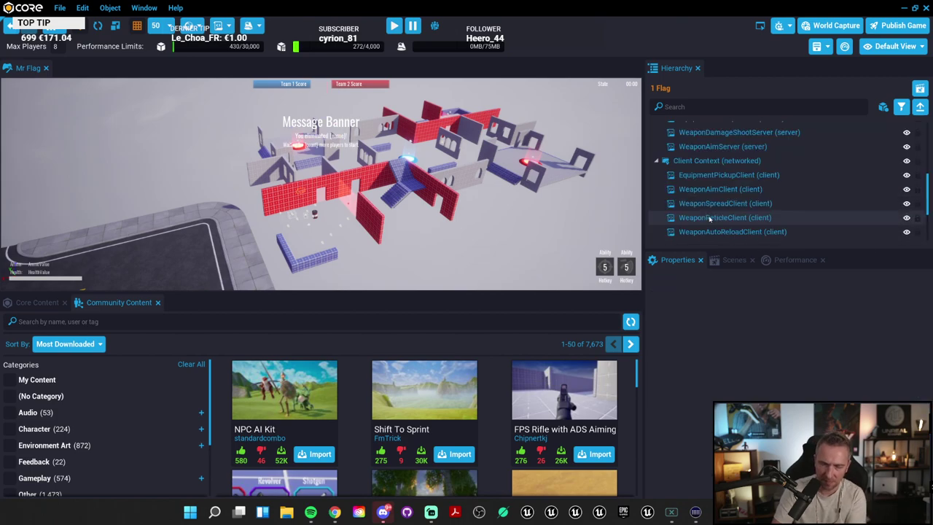
scroll(717, 203, up, 10)
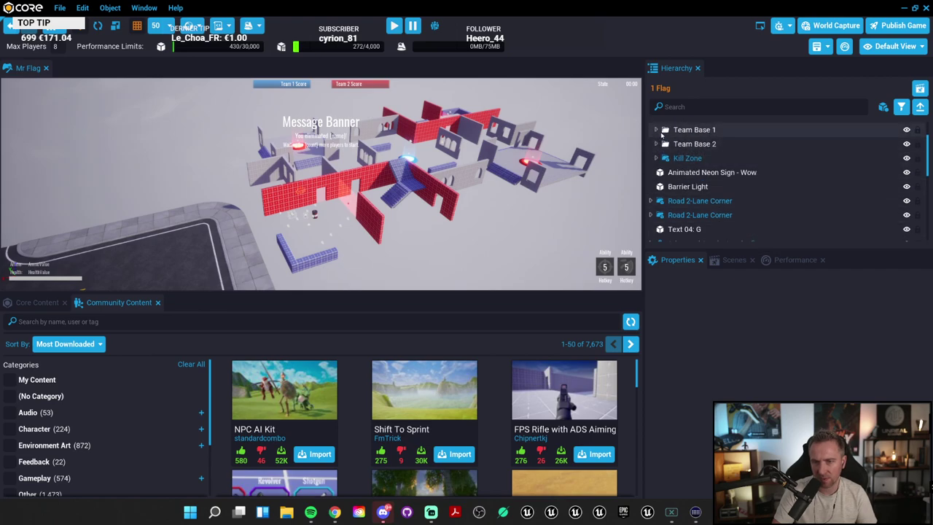
Step: Expand Team Base 1 > Lobby geometry, inspect the two Whitebox Wall 01 pieces, and paste
click(657, 130)
click(661, 143)
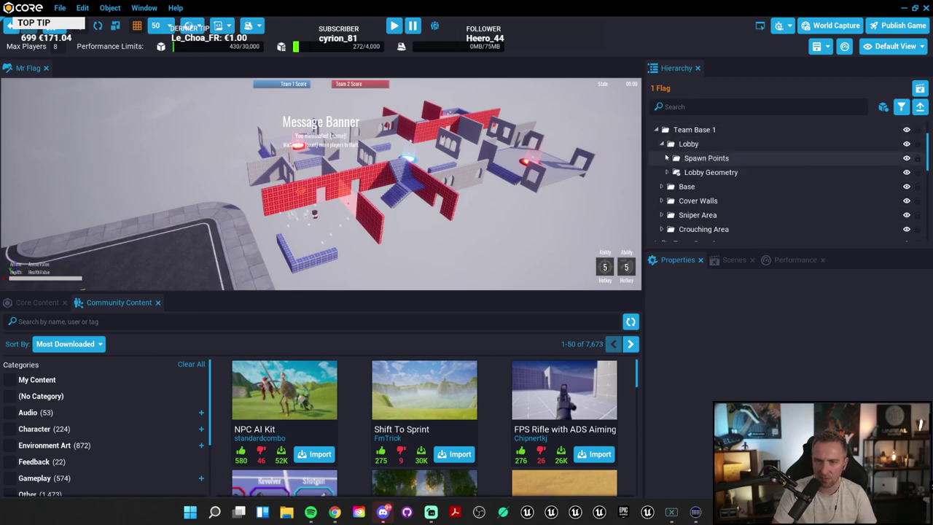
click(667, 173)
click(667, 158)
scroll(754, 192, down, 1)
scroll(755, 192, up, 2)
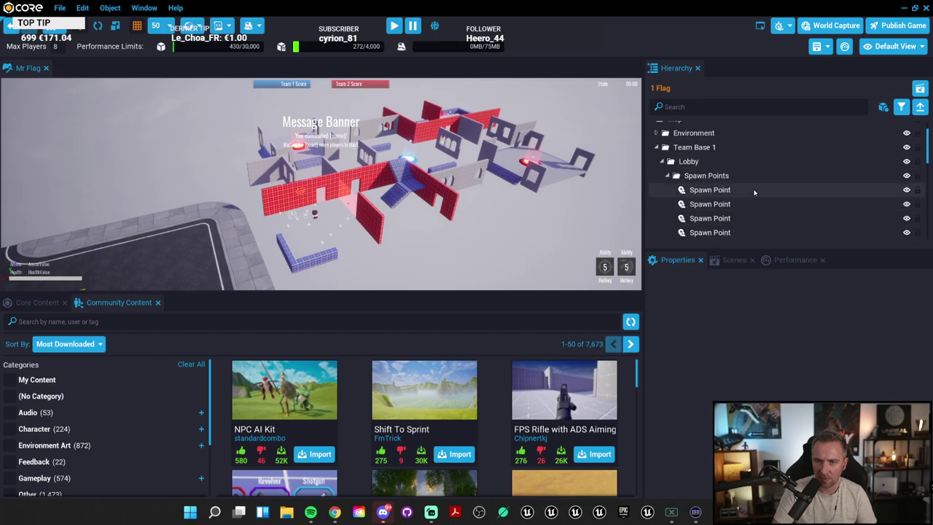
click(667, 176)
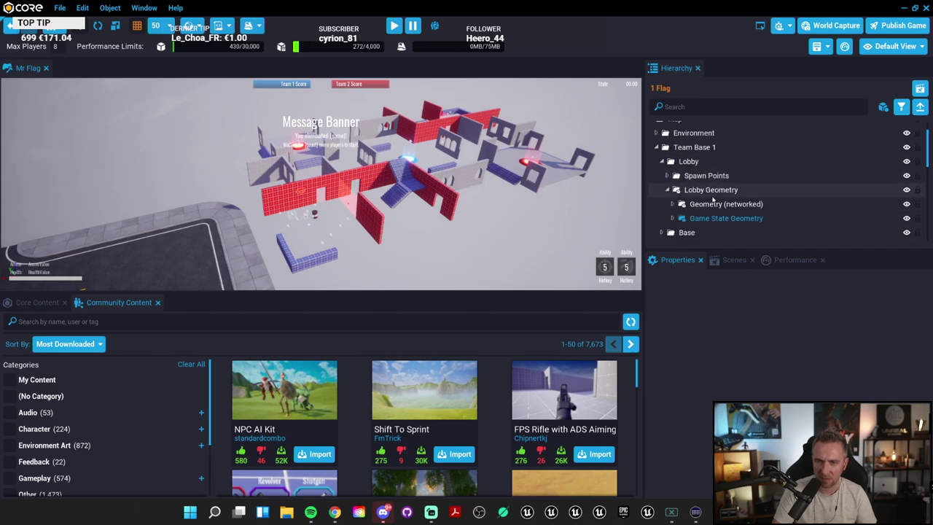
scroll(674, 186, down, 2)
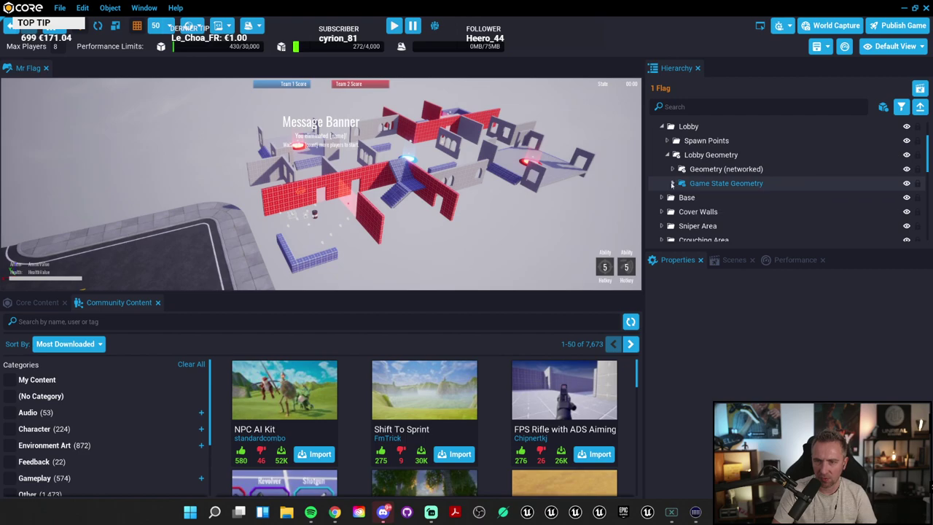
click(673, 182)
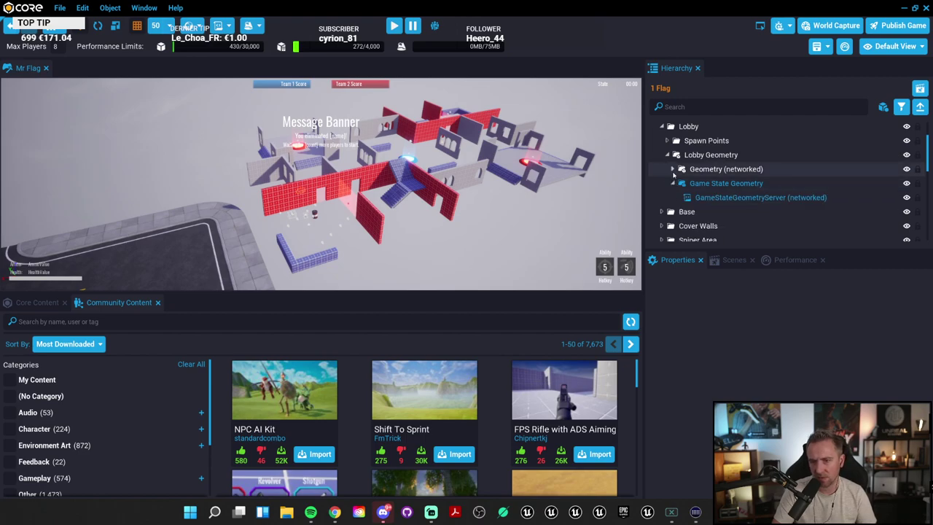
click(673, 169)
click(744, 183)
shift+click(744, 198)
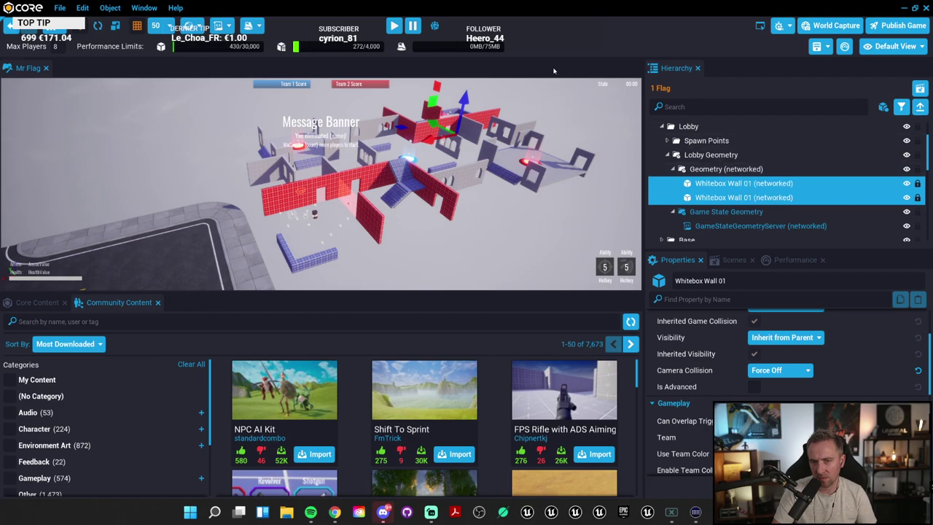
click(476, 100)
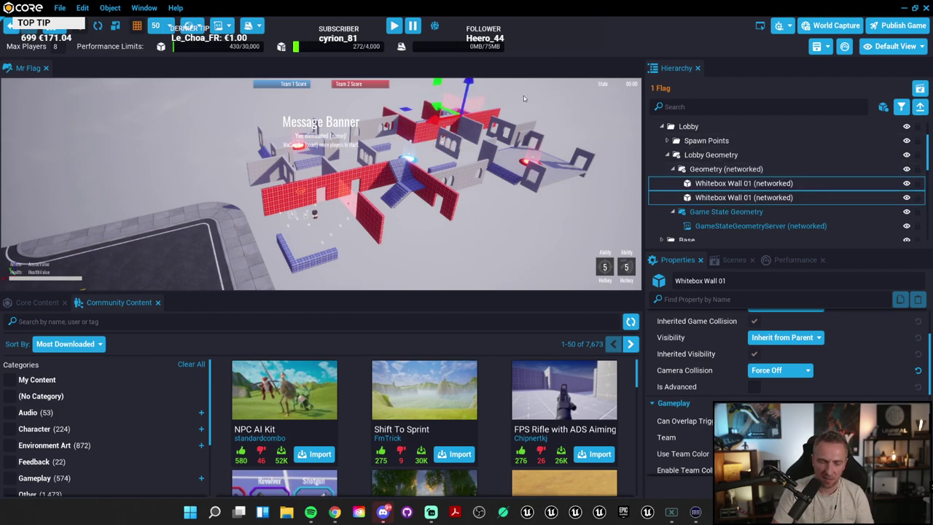
key(ctrl+v)
Step: Delete the Road Sidewalk, road centre and Road 2-Lane Corner, deinstancing when prompted
right_drag(523, 96, 350, 209)
click(350, 209)
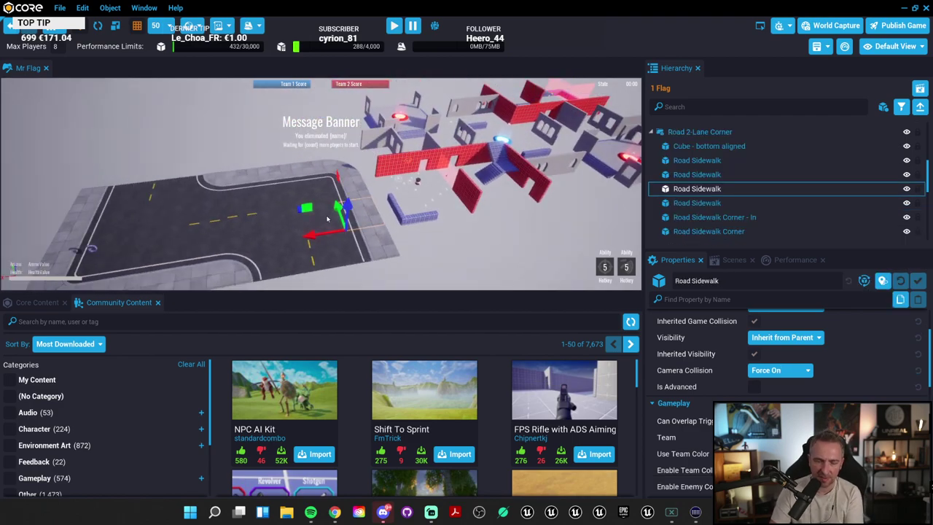
key(Delete)
click(386, 216)
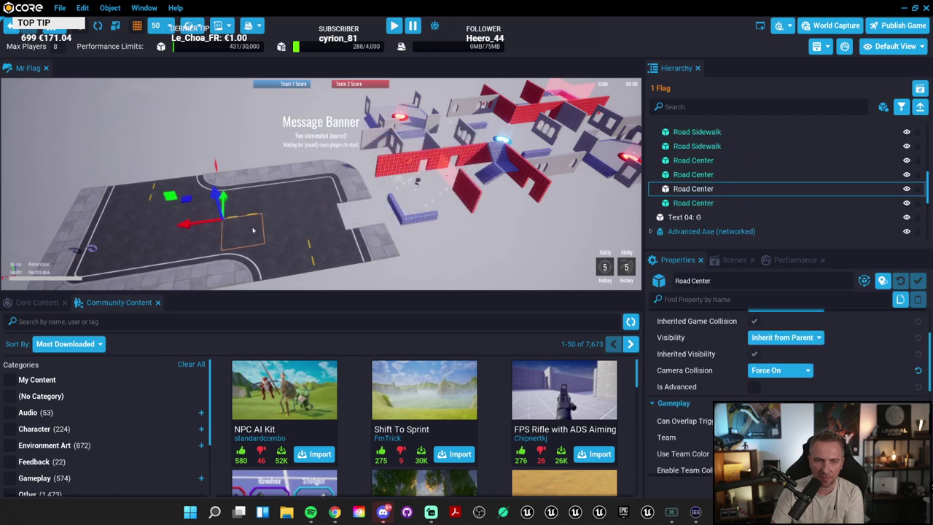
click(291, 227)
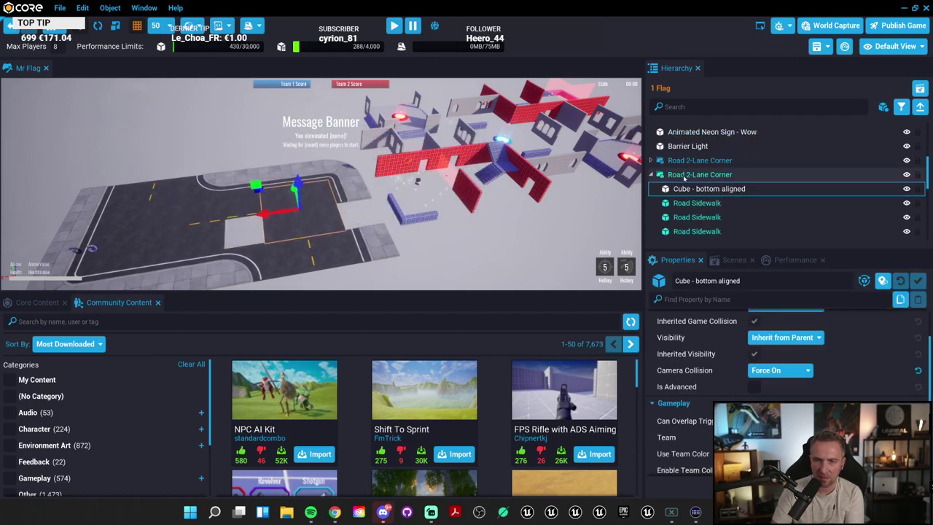
key(Delete)
click(689, 161)
key(Delete)
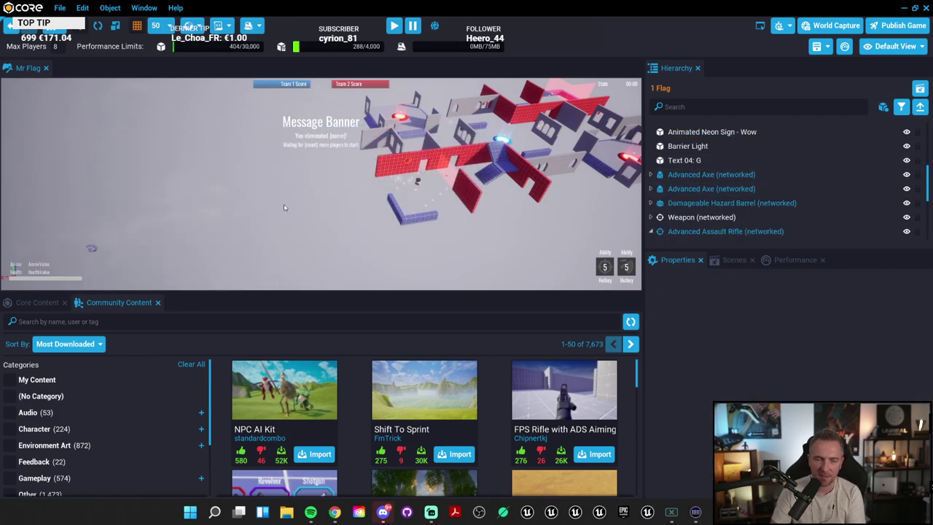
Step: Enlarge the 3D view, orbit it to centre the walled arena, and show the terrain options
right_drag(285, 207, 544, 333)
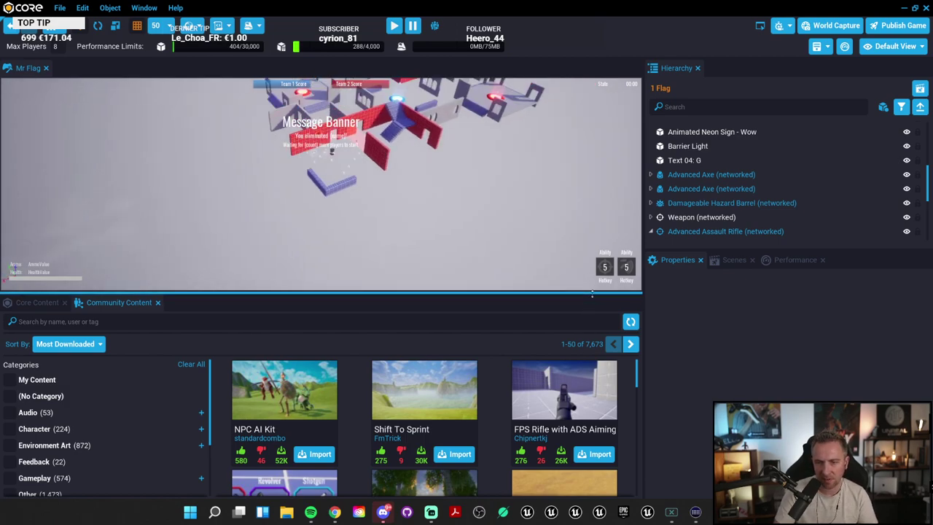
drag(592, 305, 592, 355)
drag(644, 266, 740, 266)
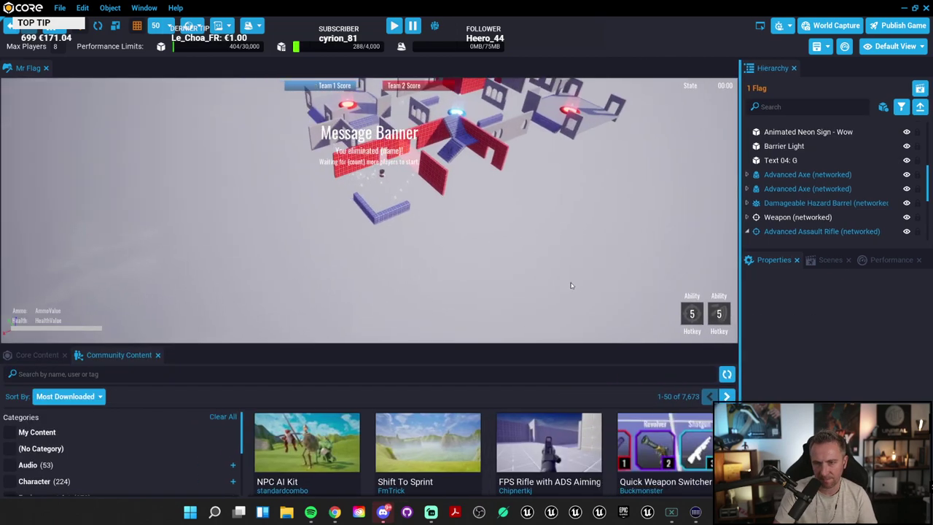
right_drag(654, 266, 228, 213)
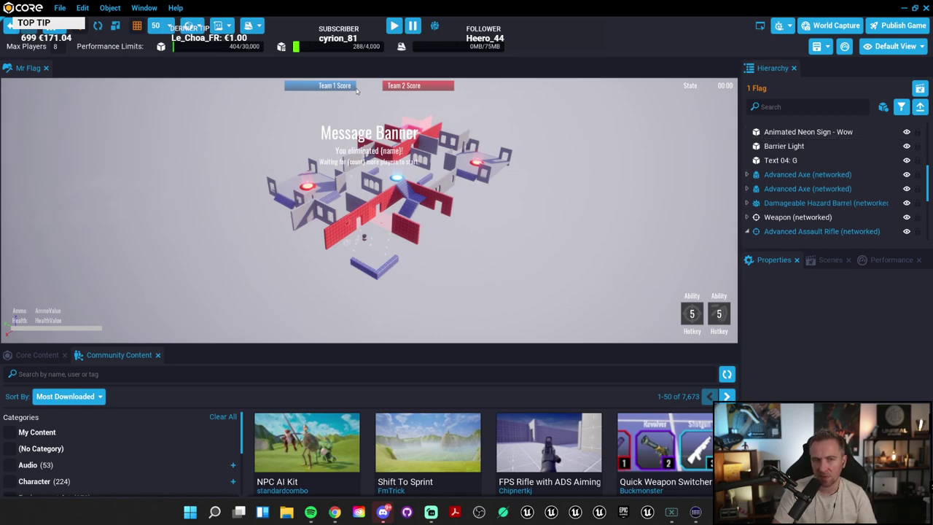
click(247, 27)
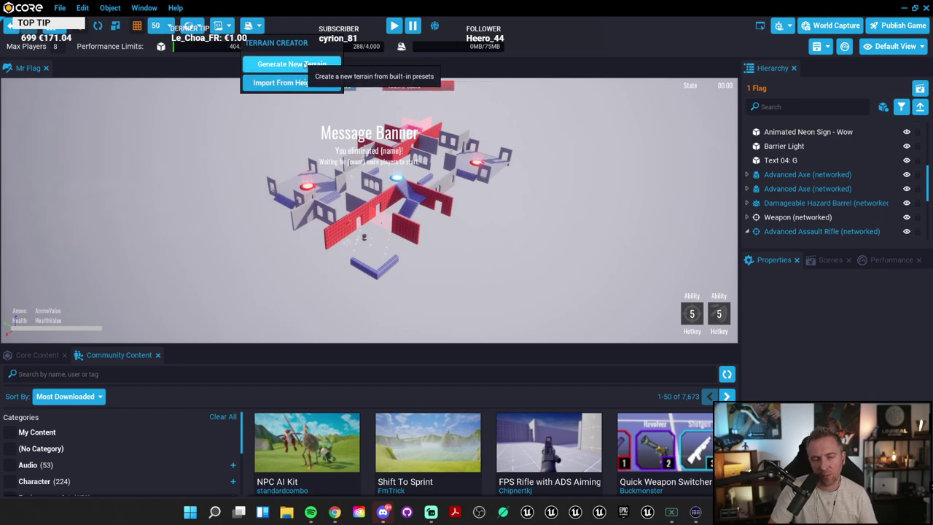
Step: In Generate New Terrain, preview Flat Terrain, Noisy Planet and Cube World, then pick Sphere World
click(295, 64)
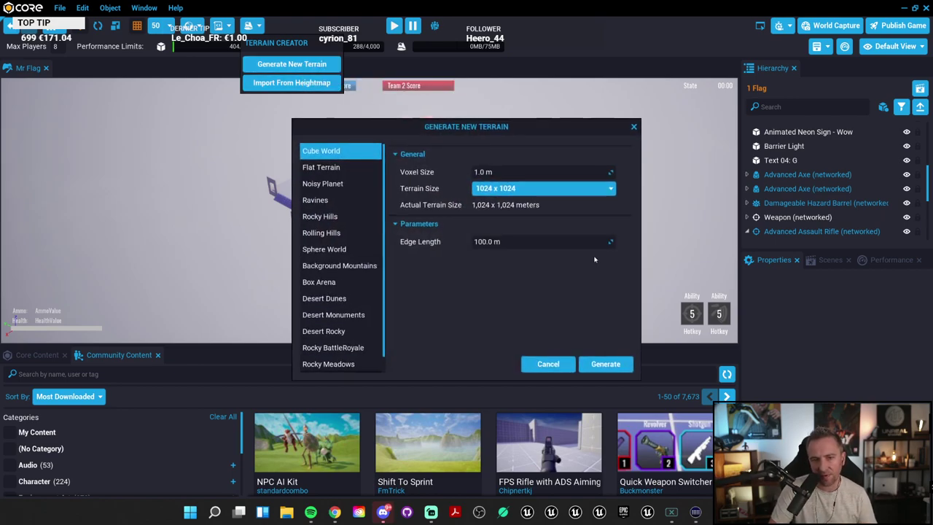
click(325, 167)
click(325, 184)
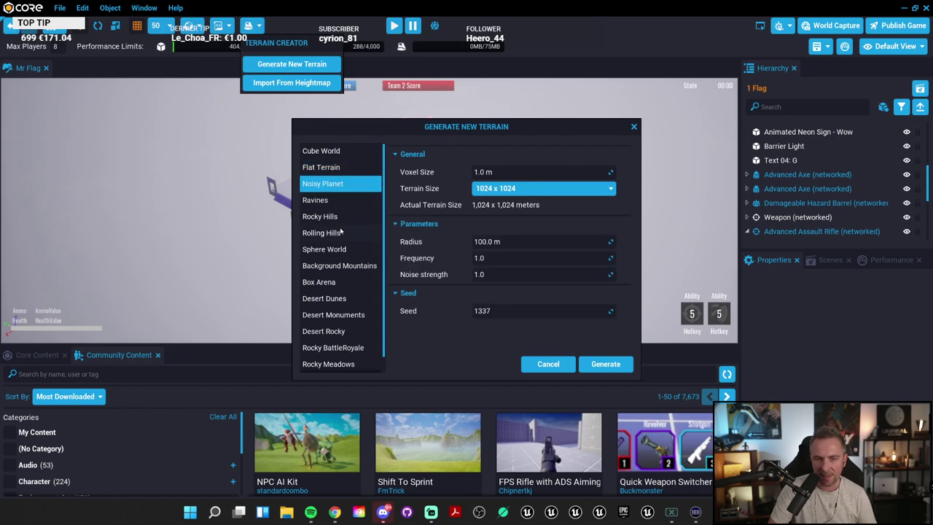
scroll(340, 241, down, 1)
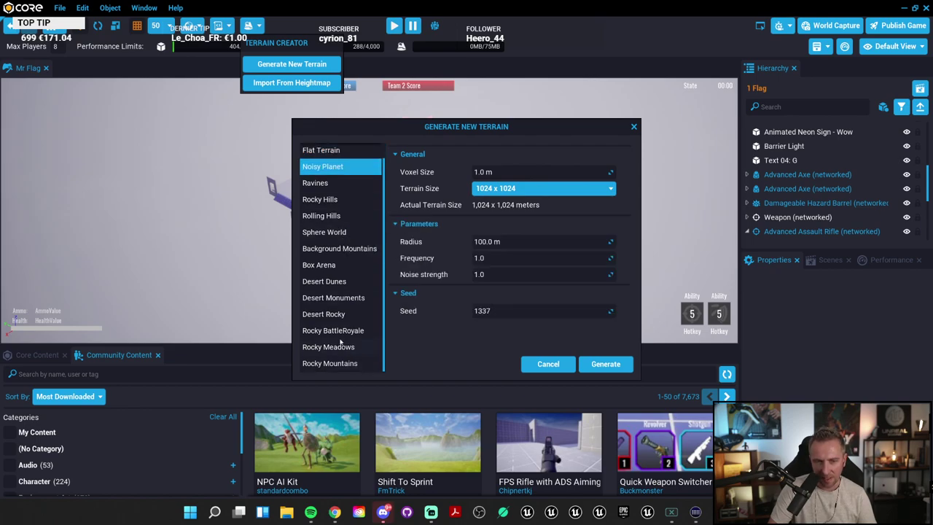
scroll(341, 339, up, 1)
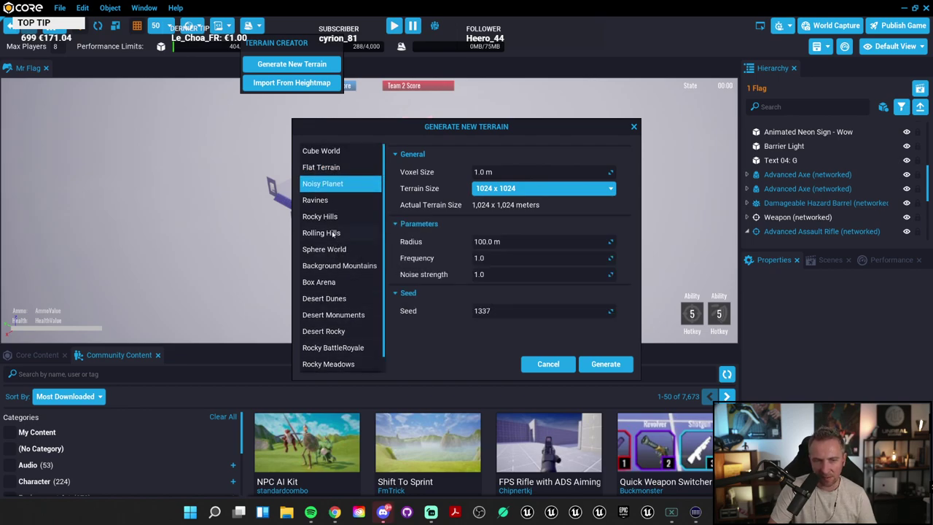
click(332, 152)
click(336, 166)
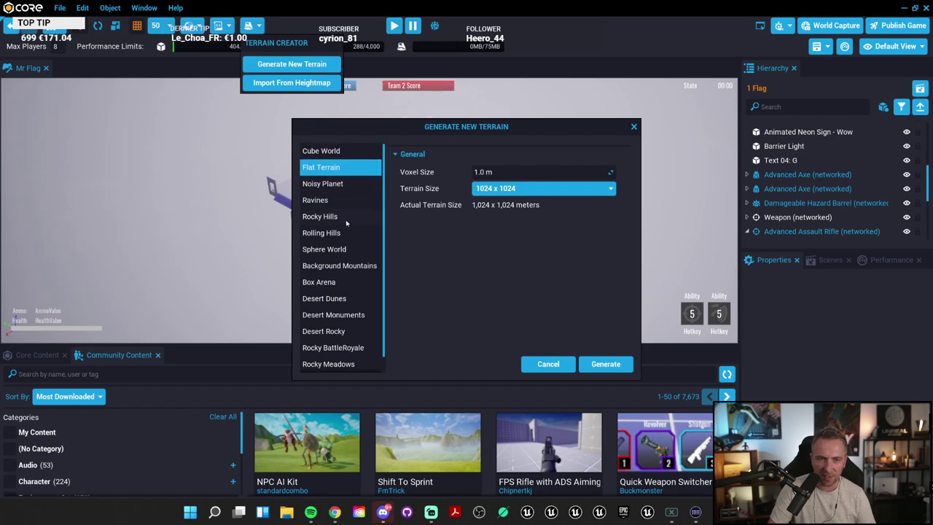
click(342, 250)
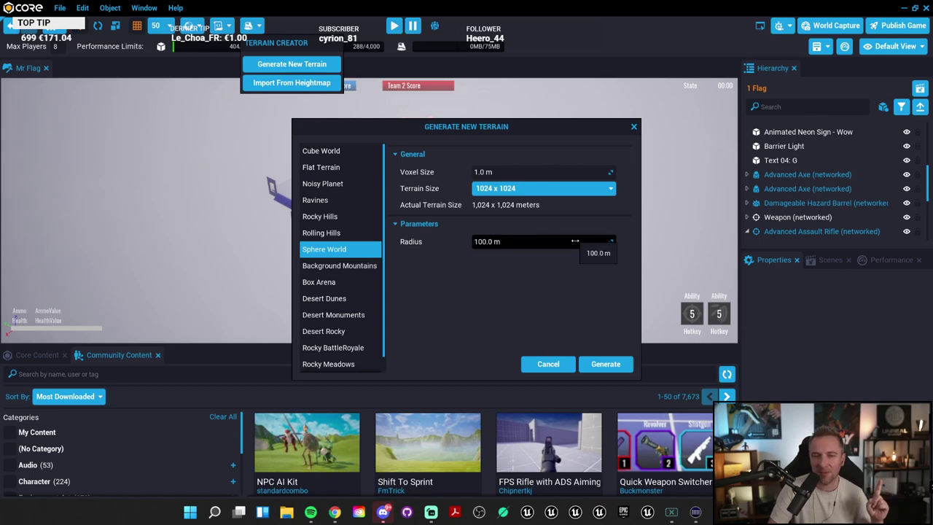
click(606, 364)
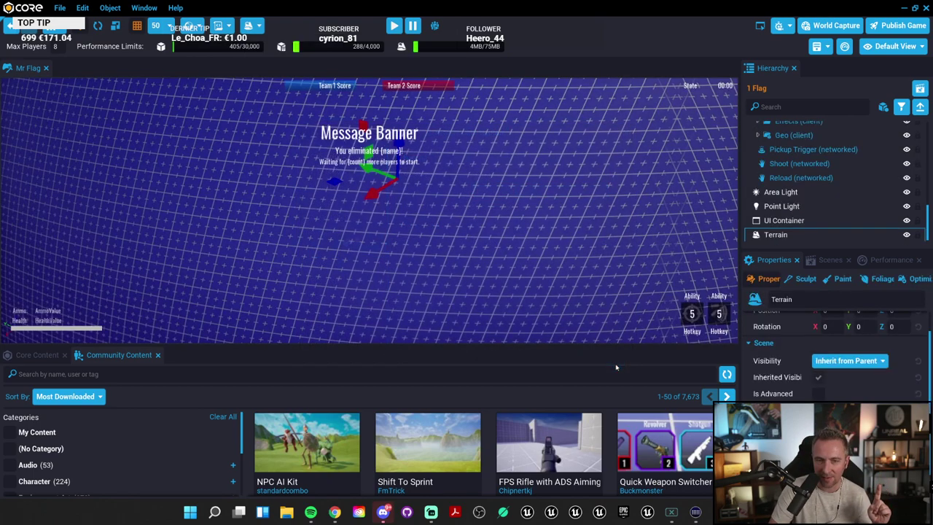
scroll(543, 216, down, 5)
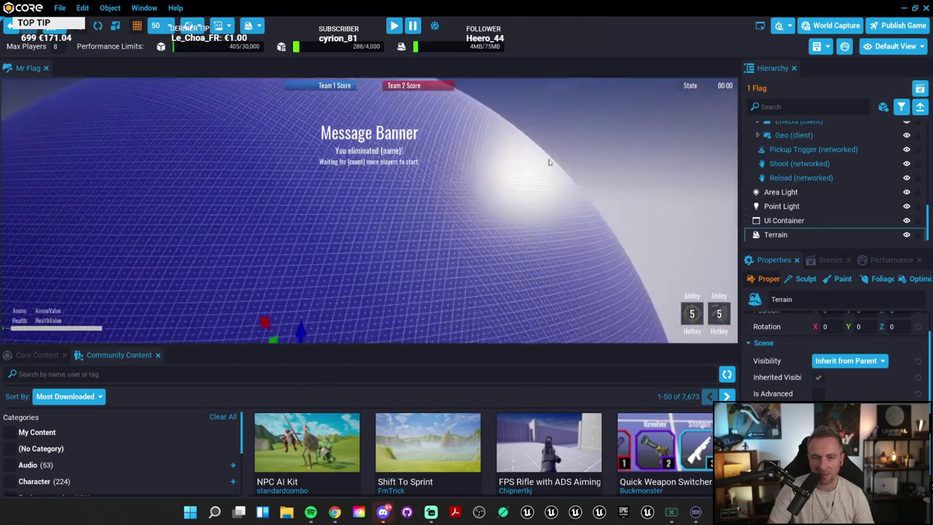
scroll(528, 182, down, 5)
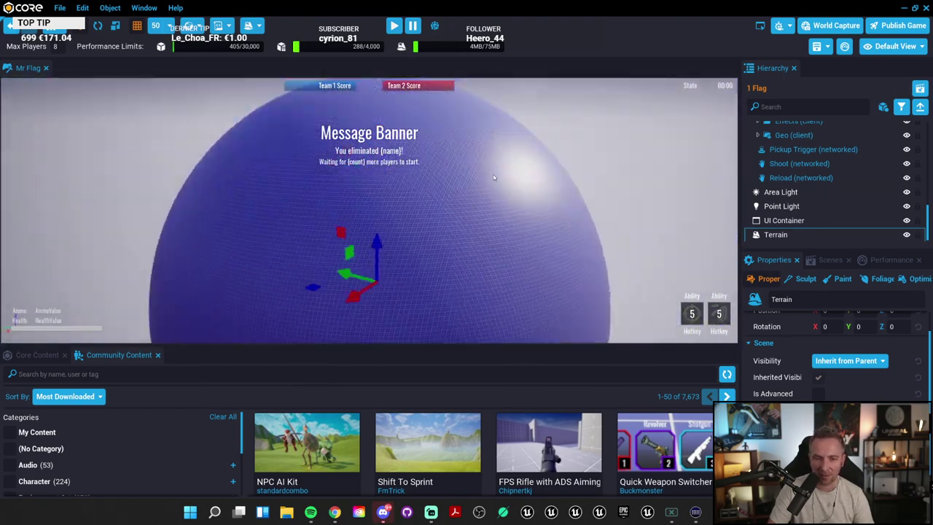
scroll(487, 153, up, 3)
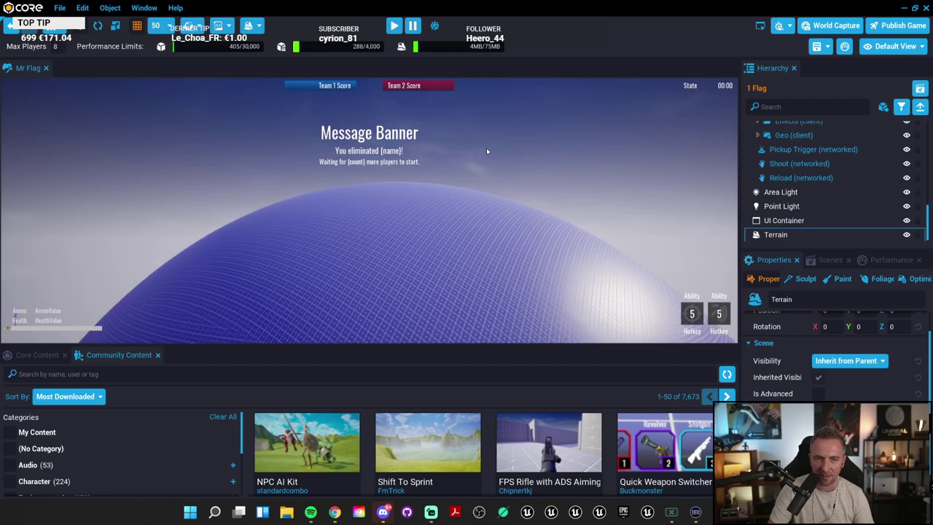
scroll(489, 151, up, 3)
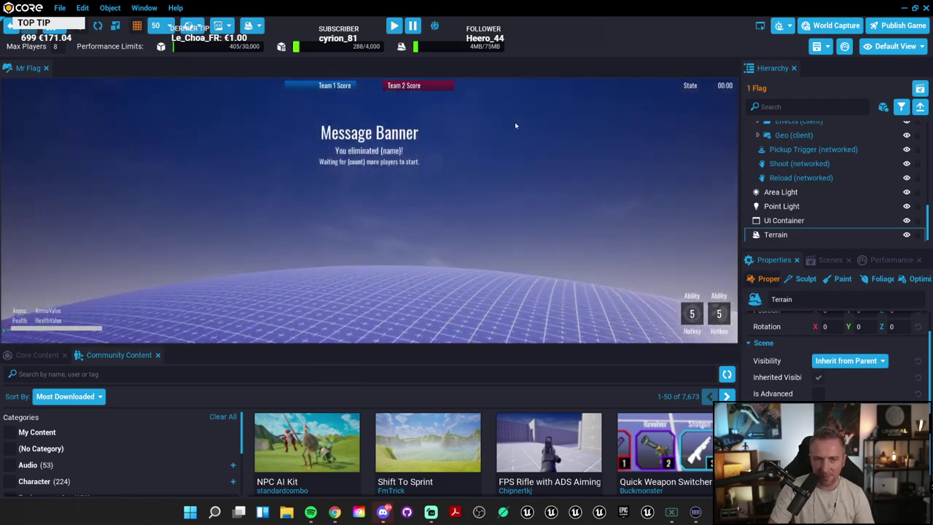
scroll(474, 170, up, 4)
scroll(447, 133, down, 4)
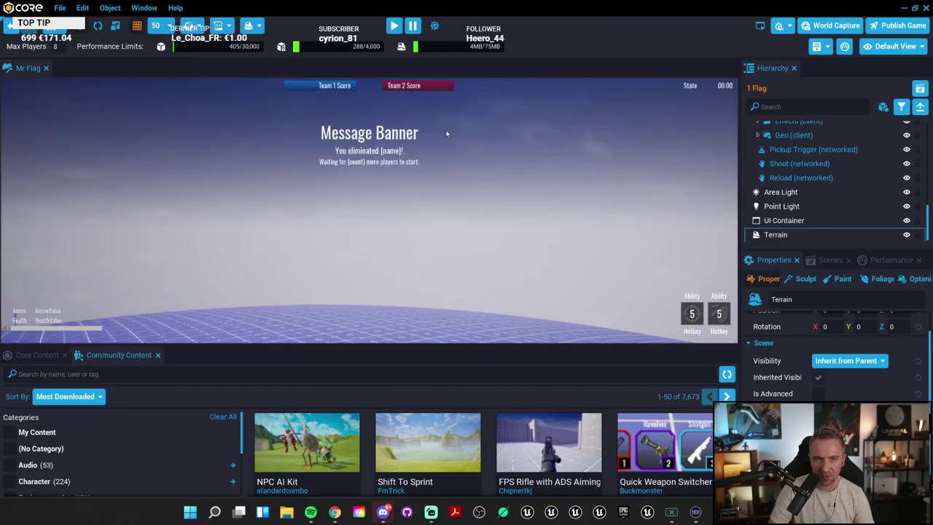
click(394, 26)
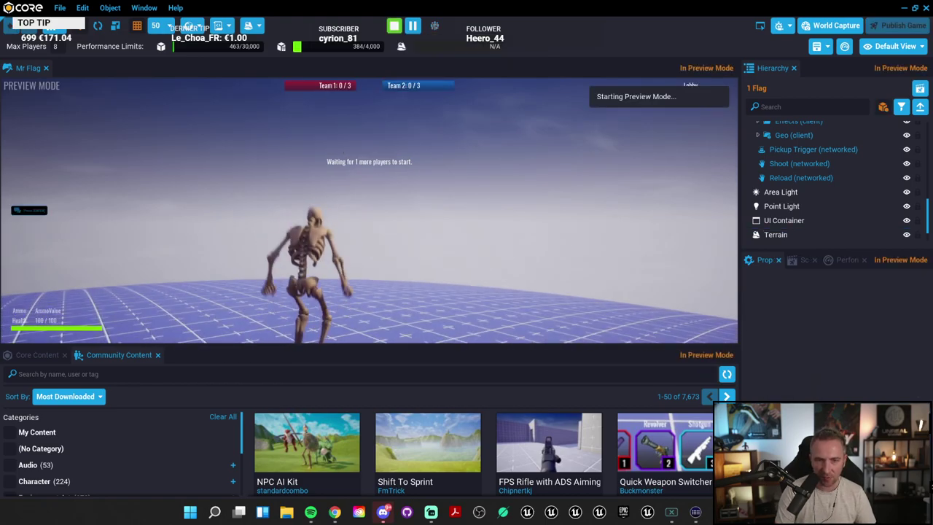
key(w)
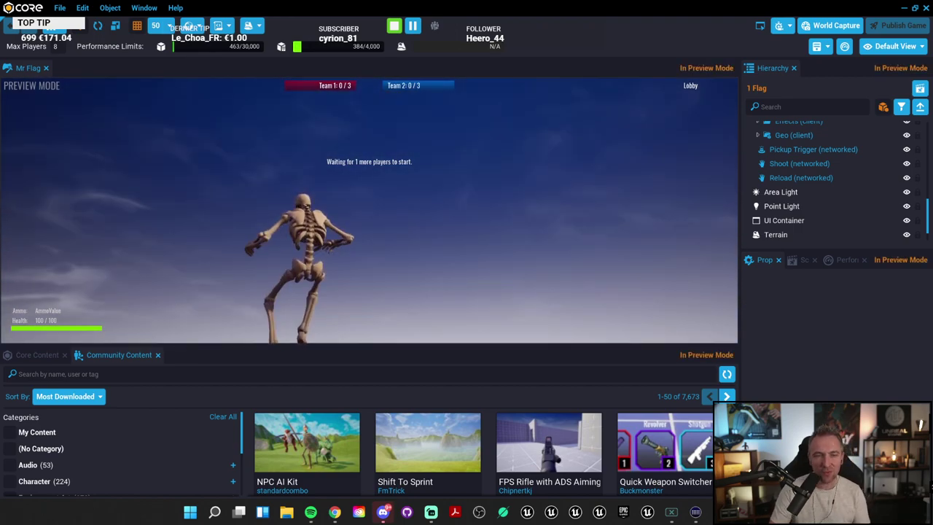
key(Escape)
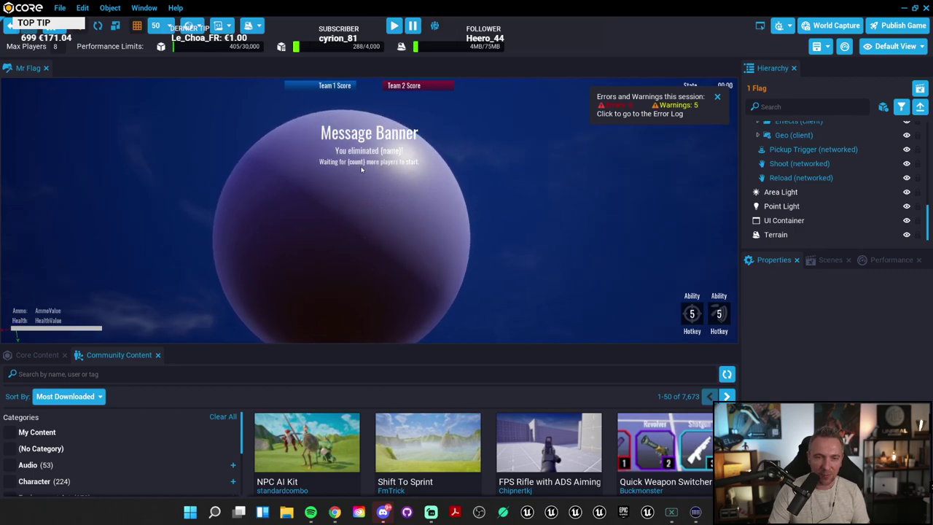
Step: Delete the Sphere World terrain and reopen the Generate New Terrain dialog
click(361, 169)
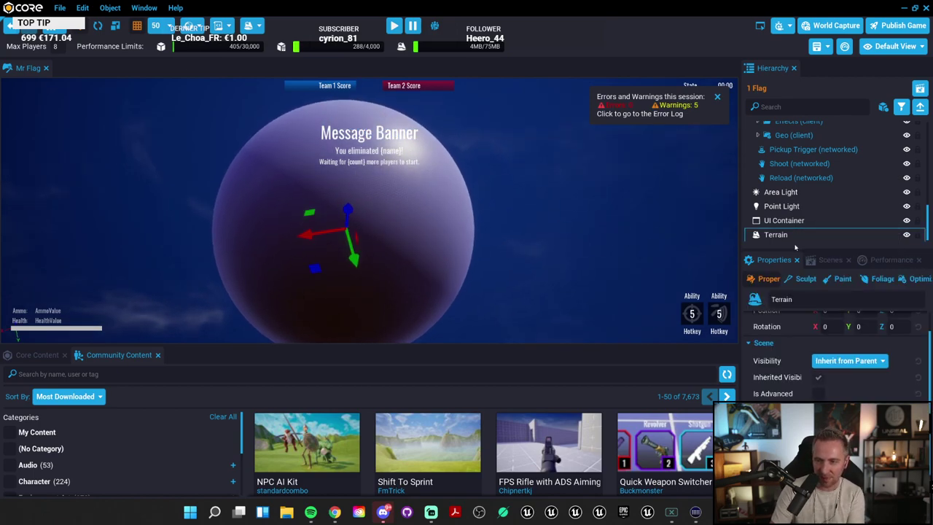
key(Delete)
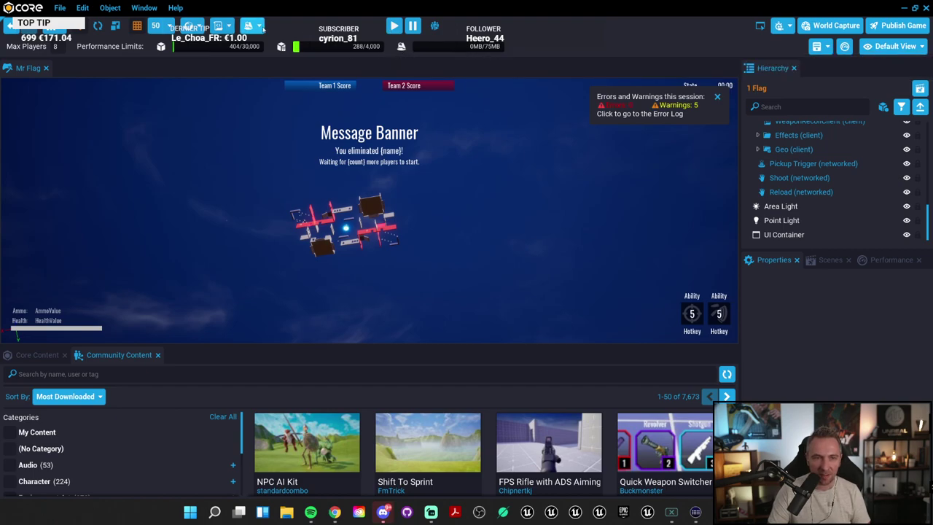
click(261, 27)
click(295, 64)
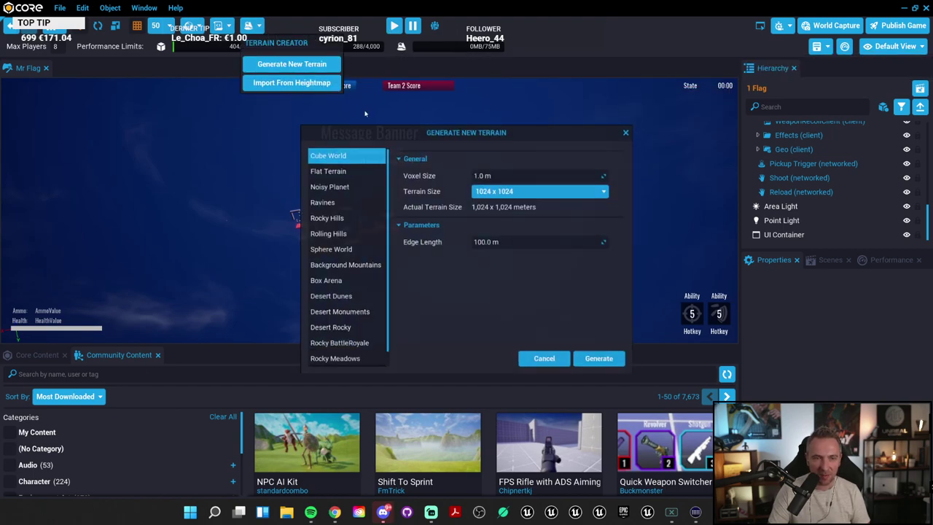
Step: Compare the Noisy Planet, Ravines and hills presets, then choose Background Mountains at 1024 x 1024
click(328, 184)
click(335, 202)
click(334, 221)
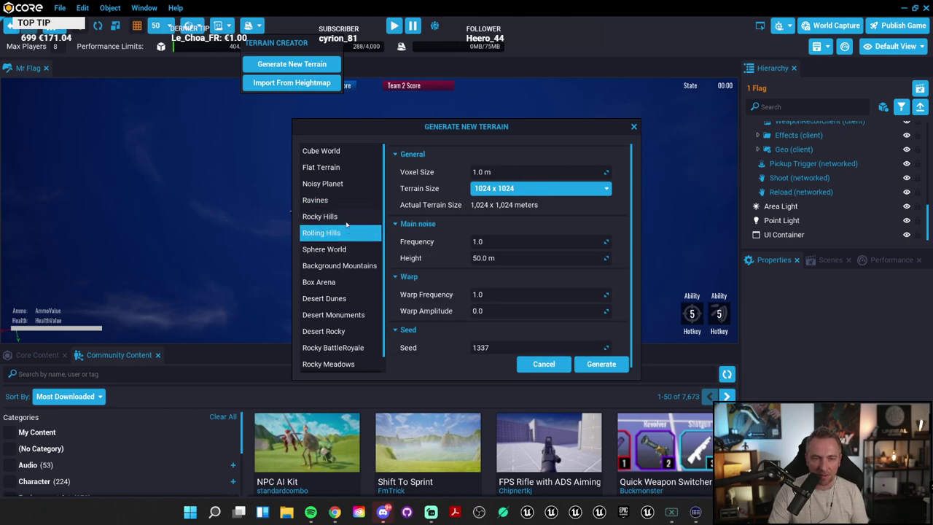
click(356, 269)
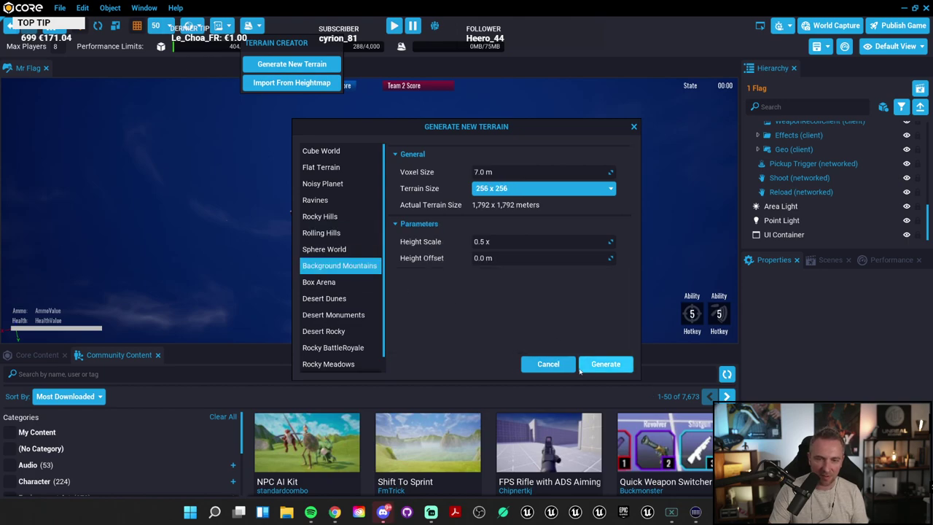
click(536, 190)
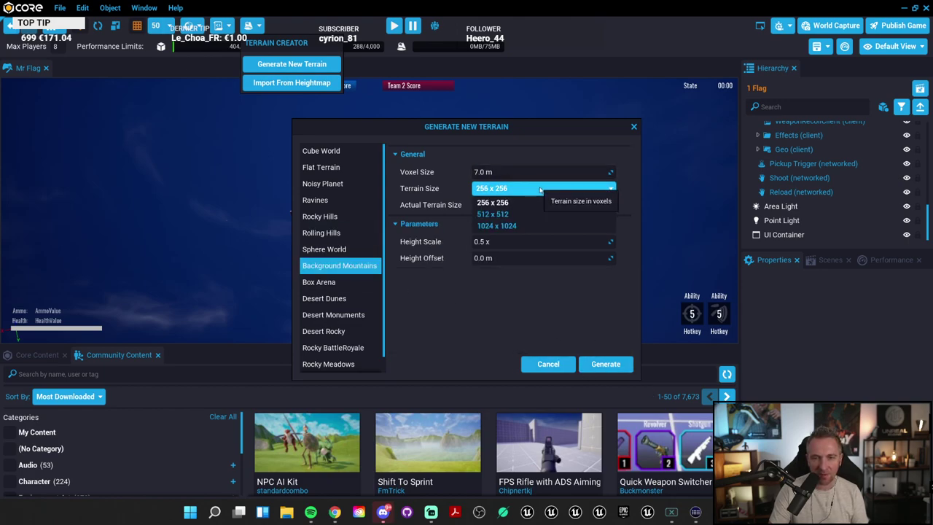
click(503, 225)
Step: Generate the Background Mountains terrain and orbit around its snowy ridges
click(606, 365)
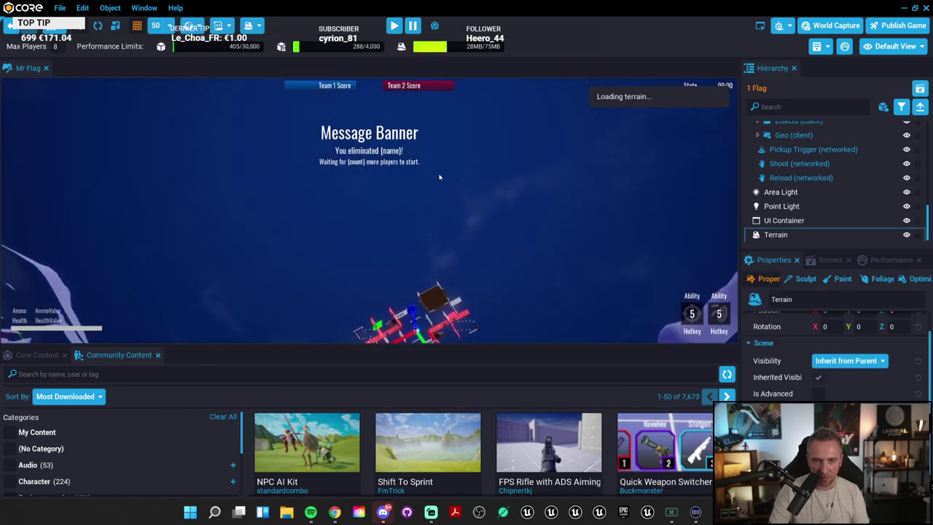
right_drag(440, 177, 480, 200)
scroll(487, 205, up, 3)
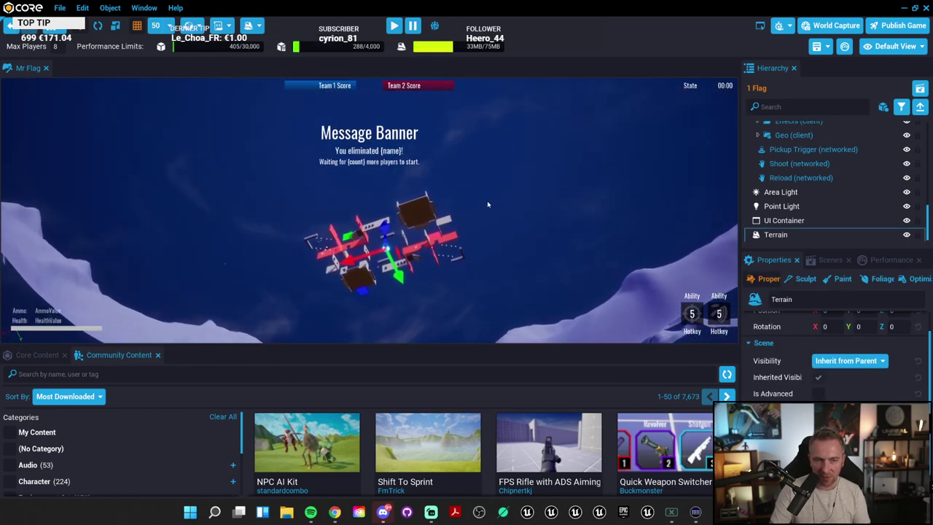
scroll(487, 204, up, 5)
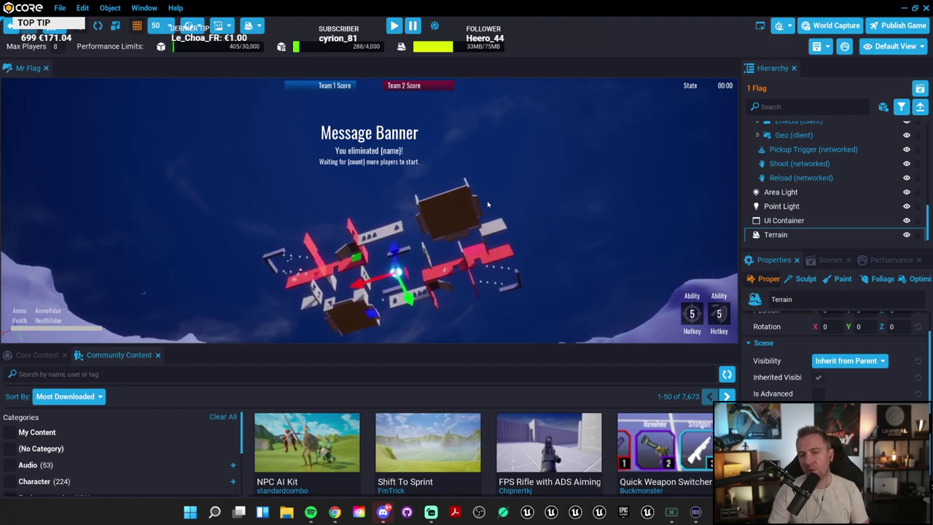
right_drag(488, 205, 11, 289)
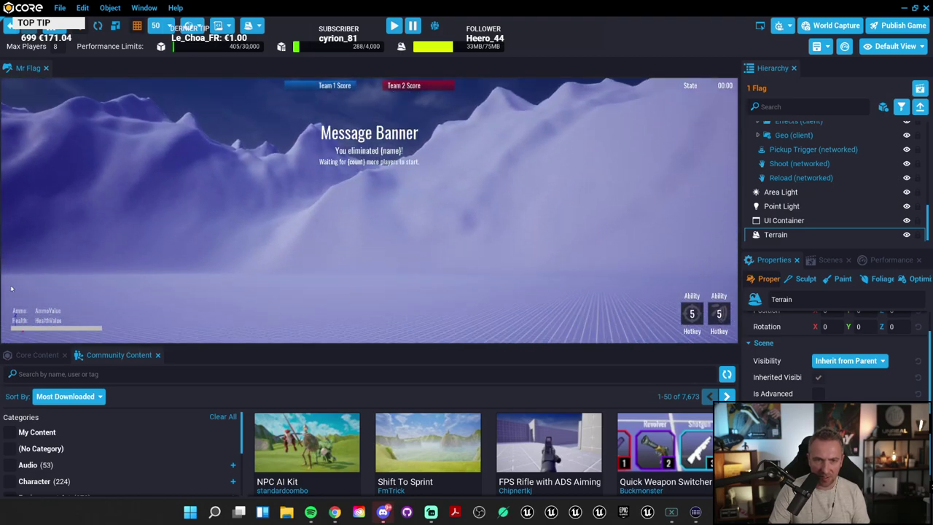
right_drag(473, 245, 161, 243)
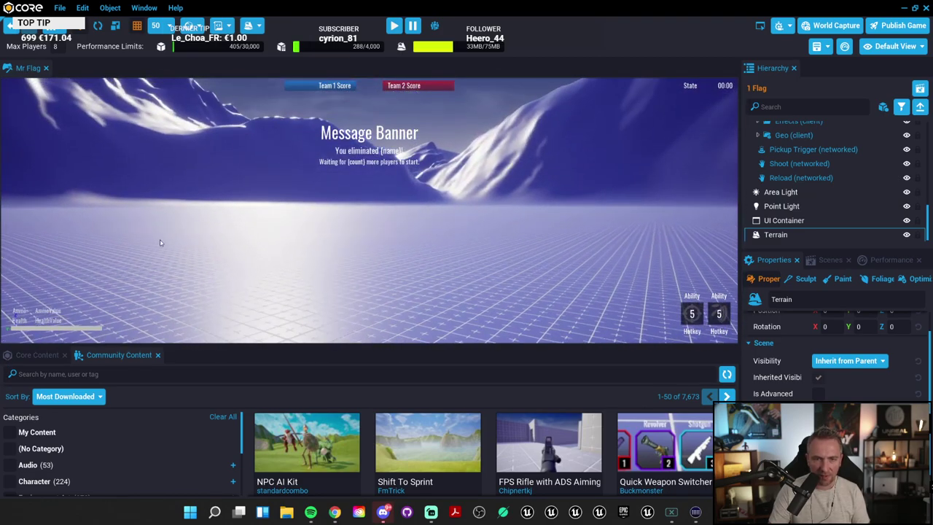
right_drag(197, 202, 116, 272)
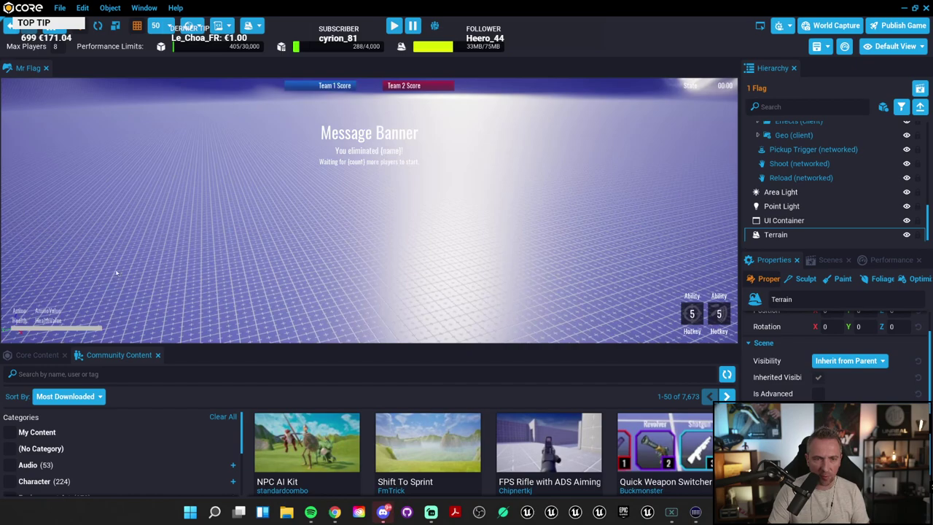
Step: Delete the mountains and generate a Rocky Hills terrain, 1024 x 1024 with 100 m height
key(Delete)
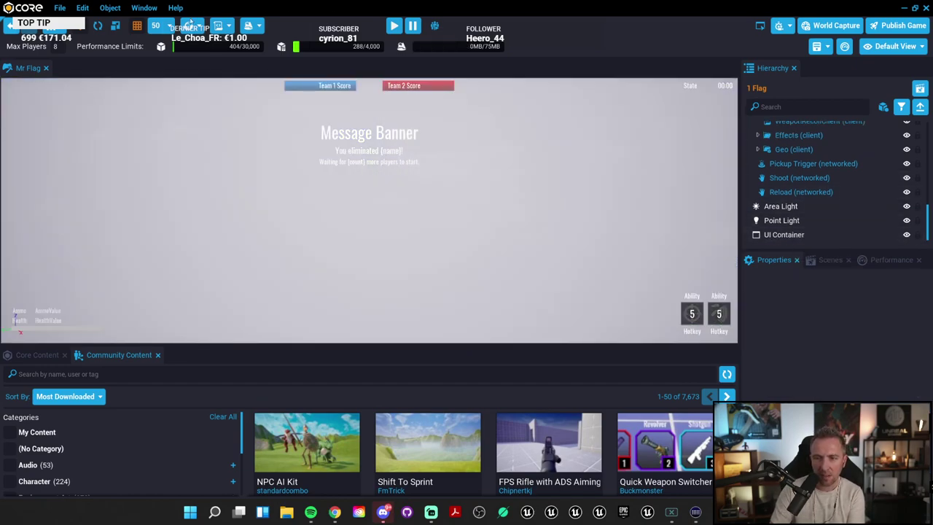
click(248, 27)
click(291, 64)
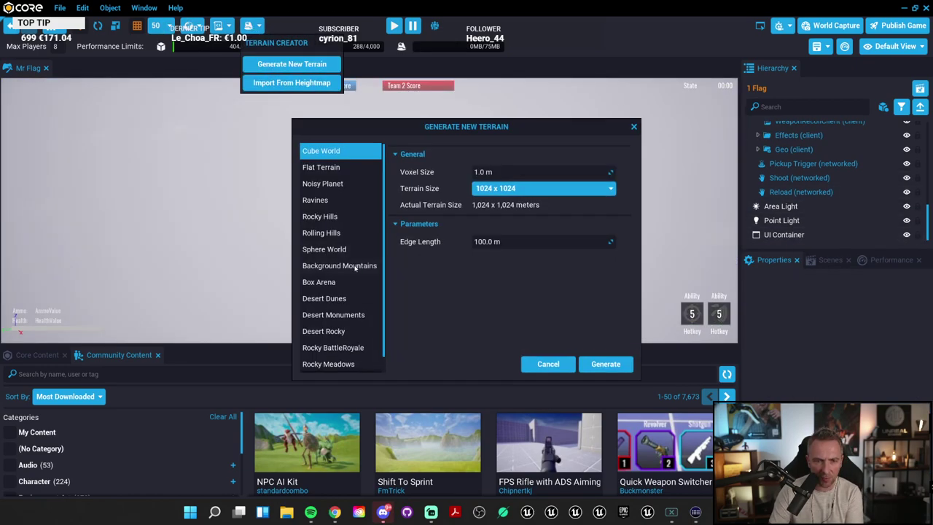
scroll(356, 268, down, 1)
scroll(343, 306, up, 1)
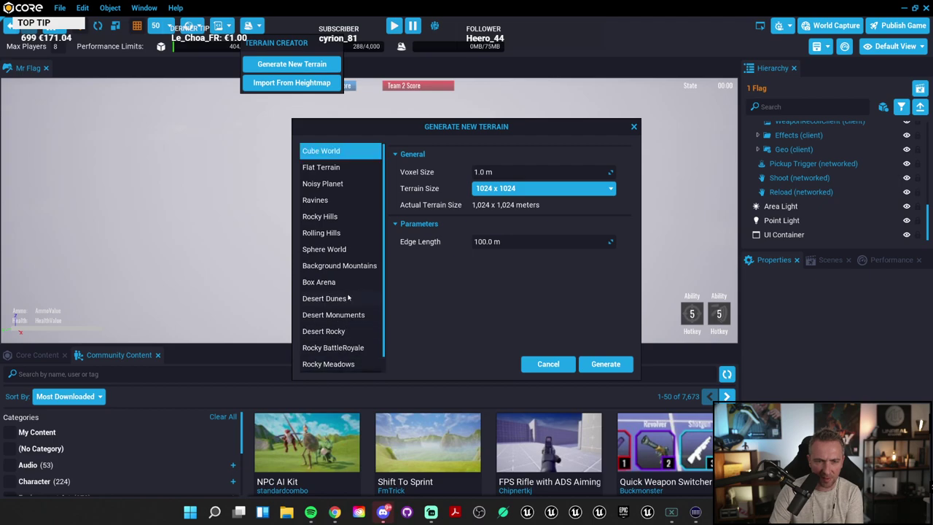
click(334, 217)
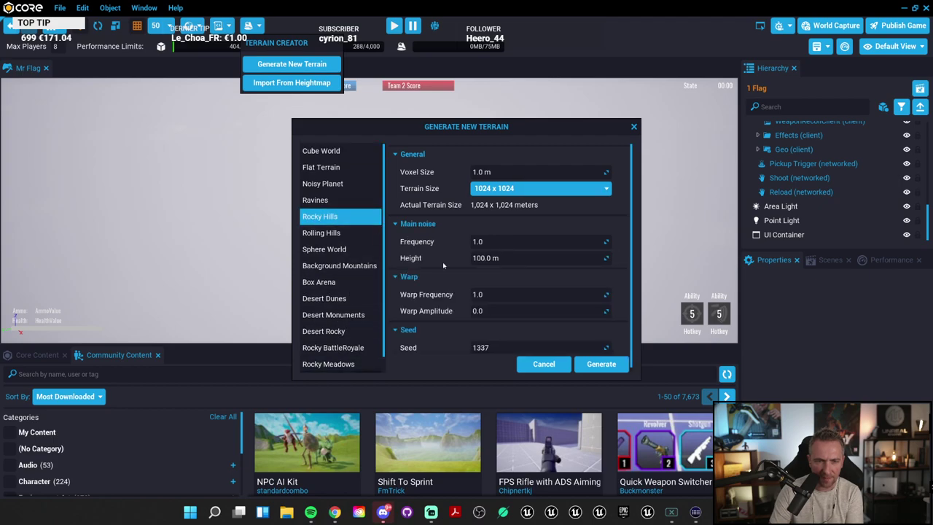
click(602, 365)
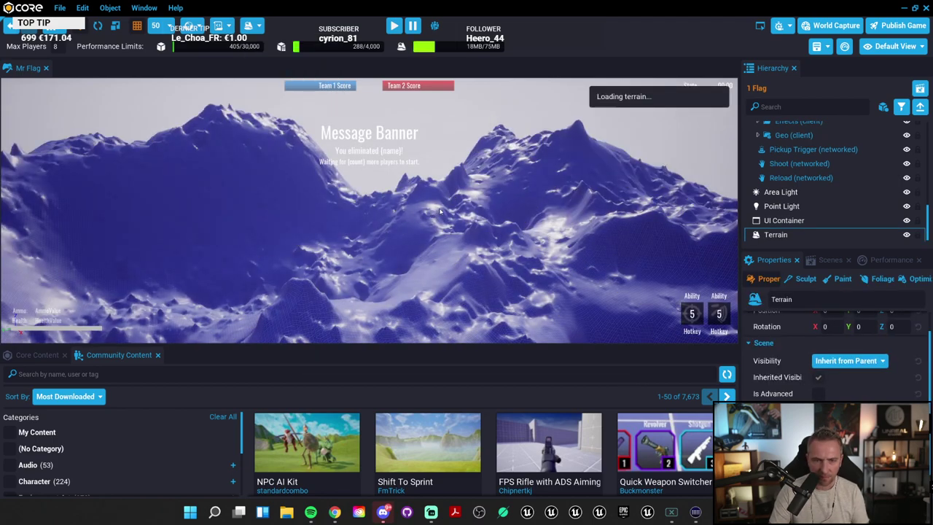
Step: Move the view down to the flag structures and show the Core Content library
right_drag(427, 183, 214, 195)
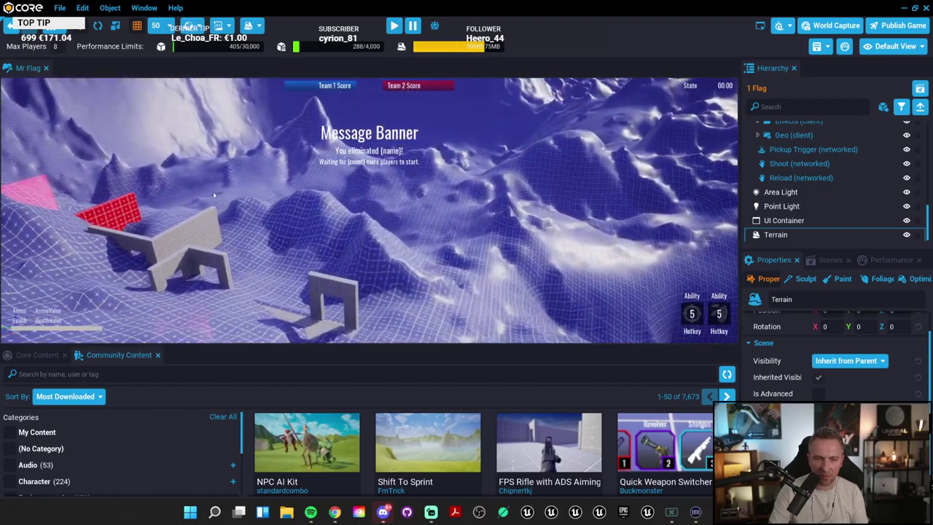
click(36, 355)
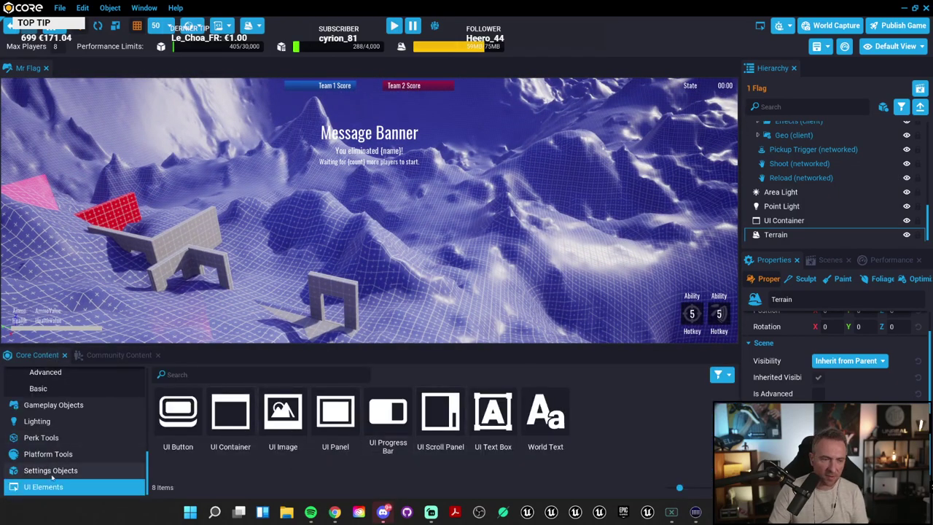
Step: Browse the Core Content categories from Game Components to Materials
scroll(72, 461, up, 2)
scroll(73, 445, up, 5)
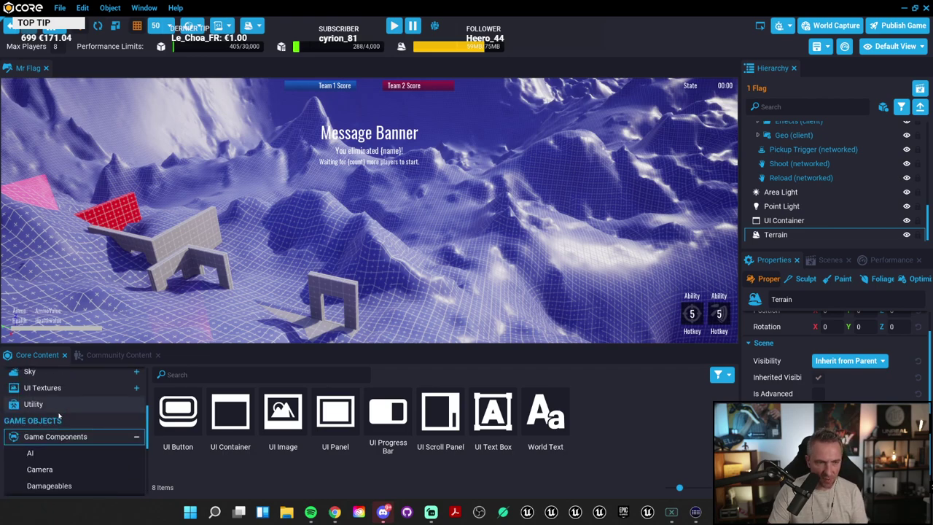
click(57, 436)
scroll(62, 427, down, 3)
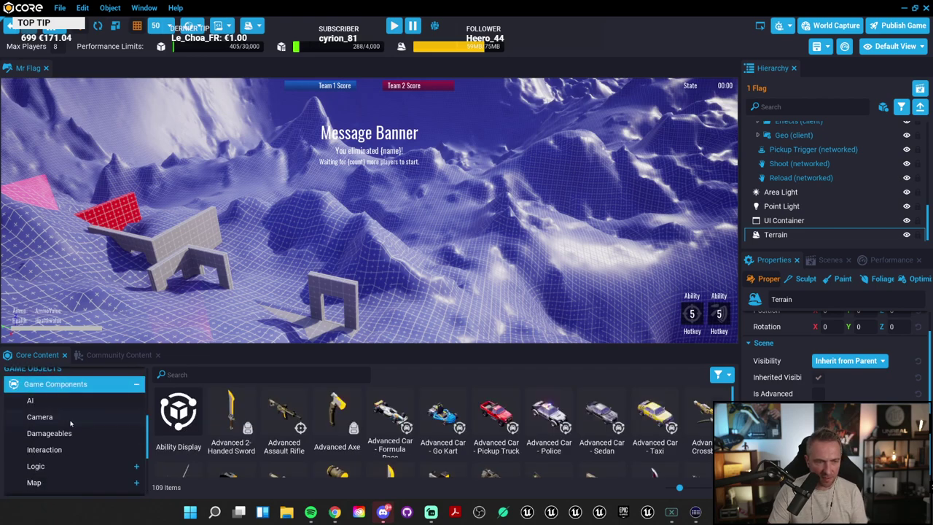
scroll(66, 420, up, 3)
scroll(67, 416, up, 3)
click(102, 441)
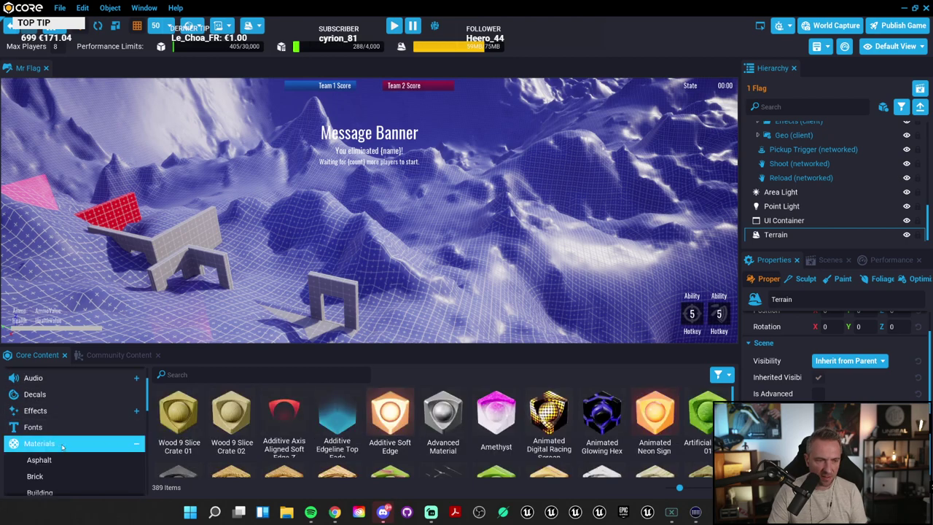
Step: Open the Ground materials category, listing 24 textures such as Snow 01
scroll(105, 436, down, 1)
scroll(106, 433, down, 10)
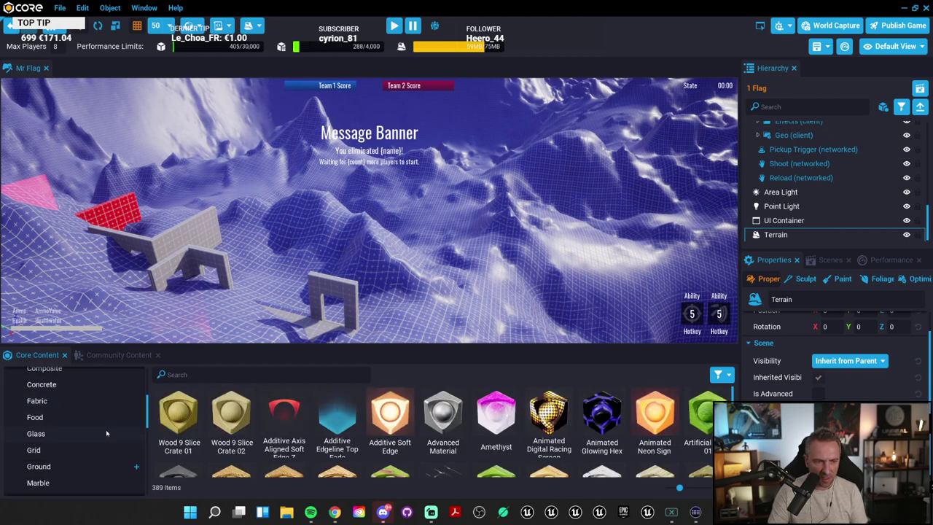
scroll(106, 433, down, 10)
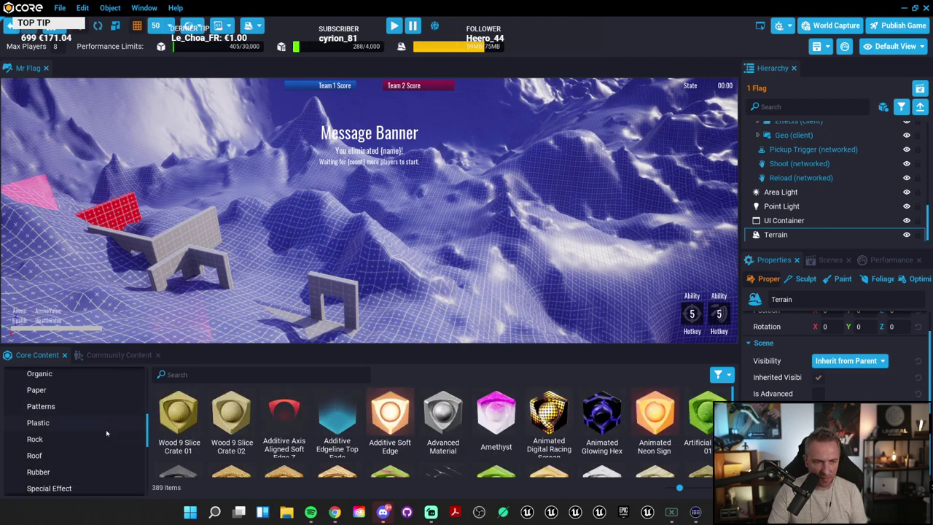
scroll(105, 433, down, 3)
scroll(84, 430, up, 3)
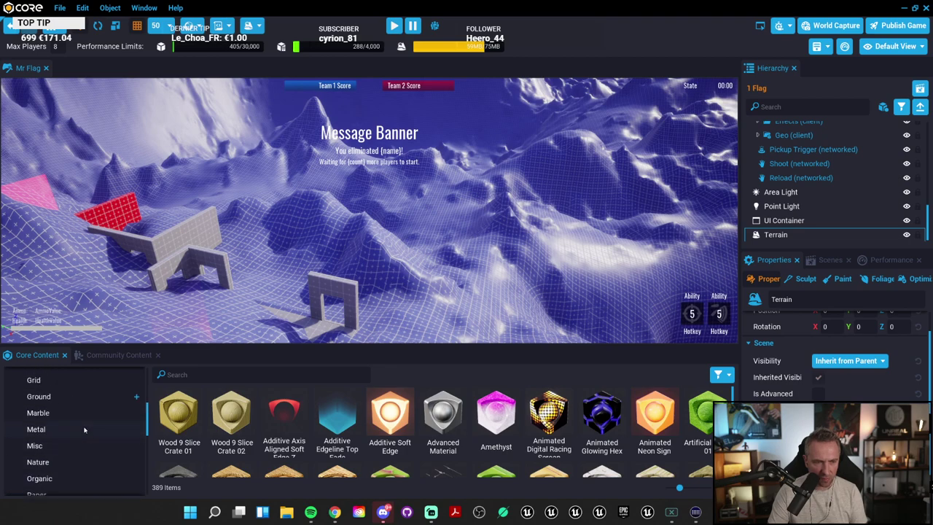
click(72, 417)
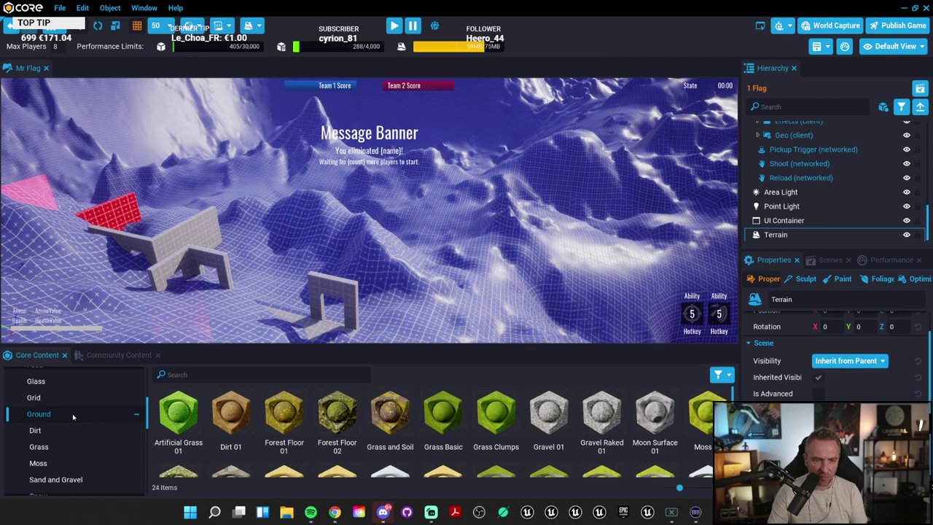
scroll(363, 446, down, 2)
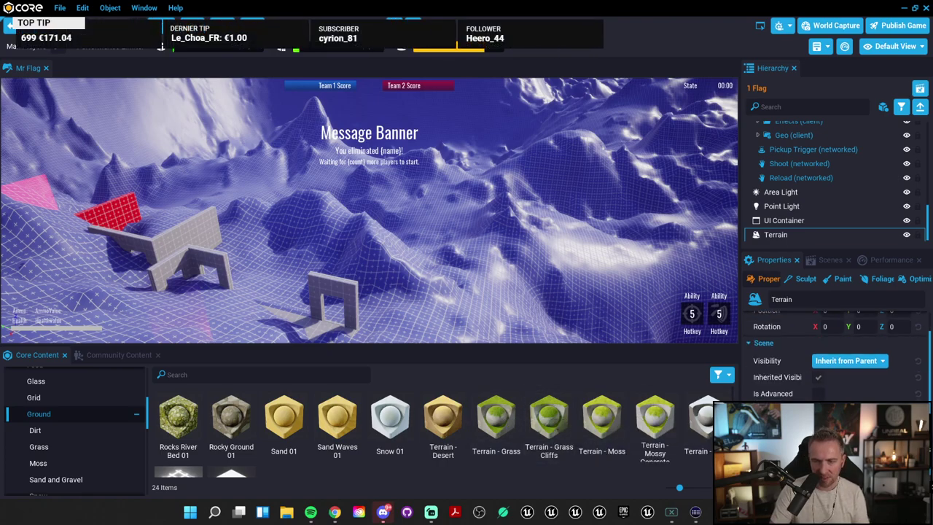
Step: Orbit over the lit terrain and filter Ground materials to the five Dirt items
right_drag(467, 219, 598, 291)
scroll(514, 460, down, 1)
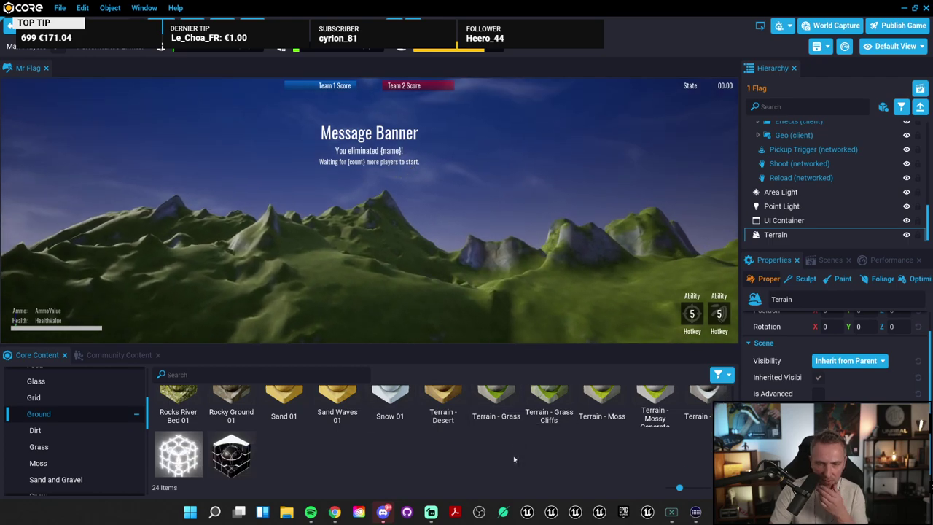
scroll(665, 454, up, 1)
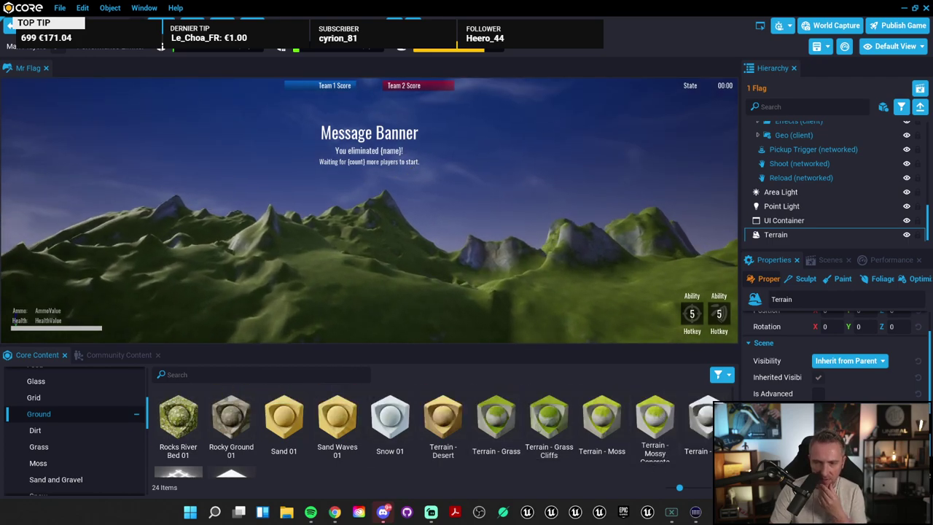
mouse_move(562, 241)
right_down()
mouse_move(630, 282)
mouse_move(563, 254)
right_up()
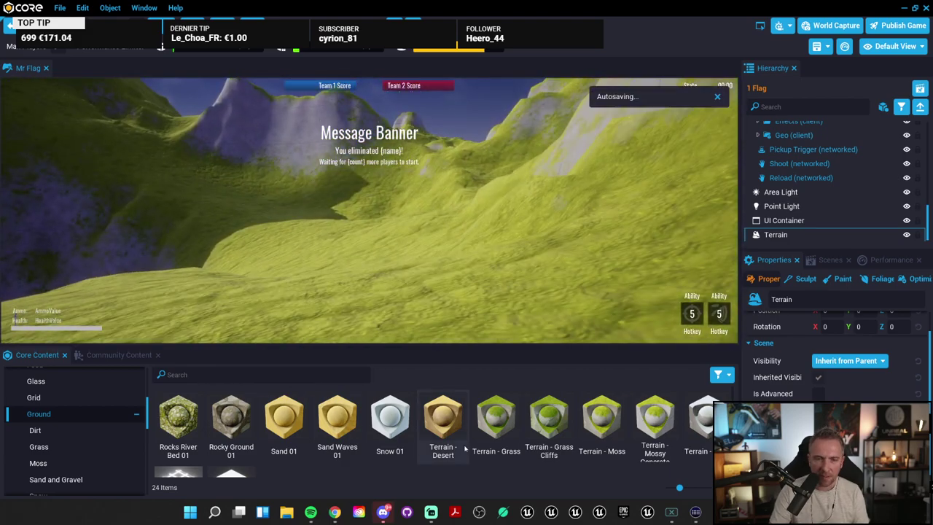
scroll(461, 429, down, 1)
scroll(459, 467, up, 2)
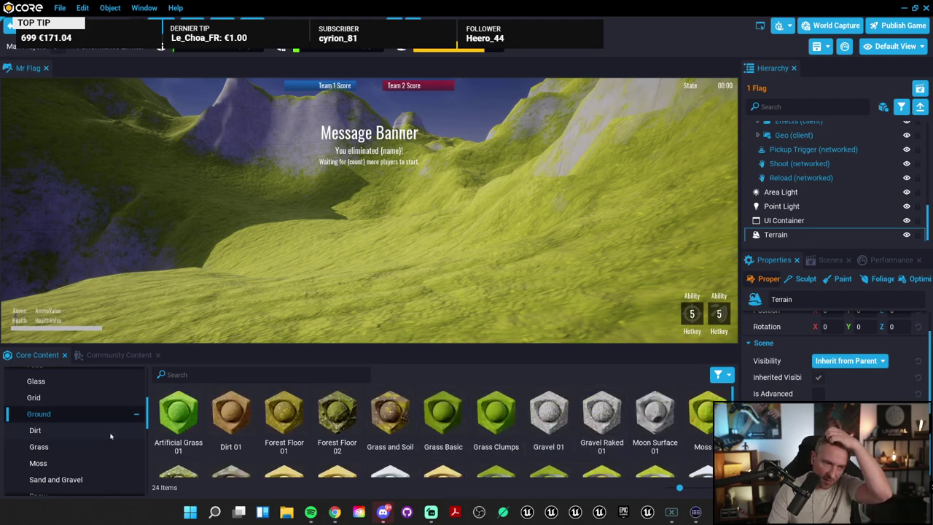
click(75, 431)
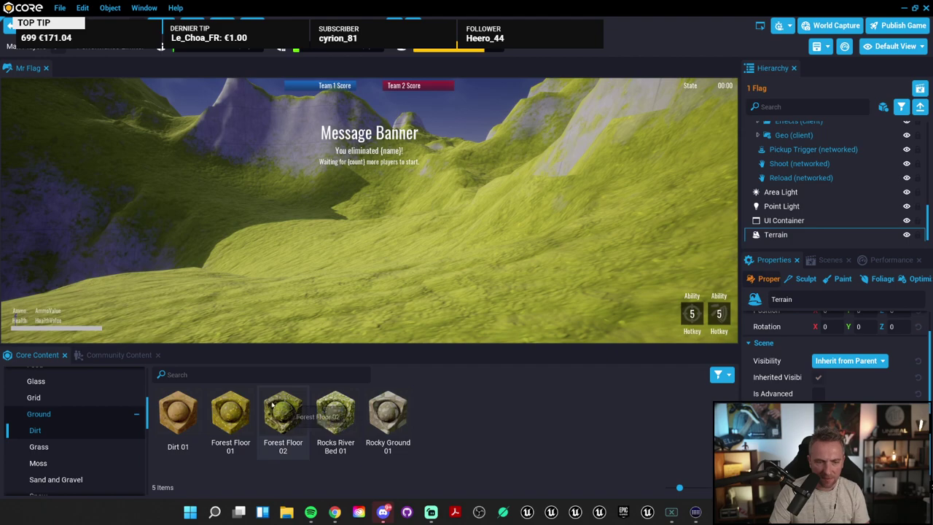
right_drag(510, 240, 5, 301)
right_drag(424, 229, 179, 220)
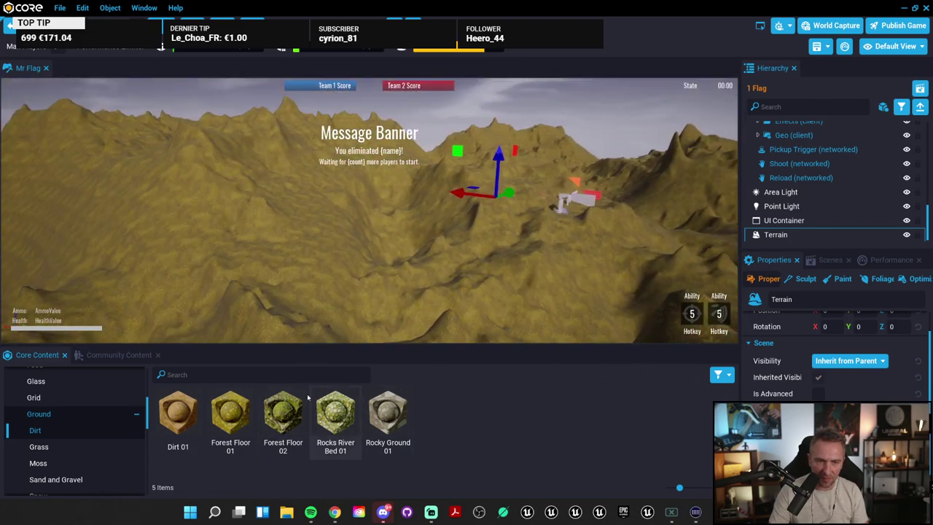
Step: Search the content library for 'lands'
click(204, 377)
text(lqndsc)
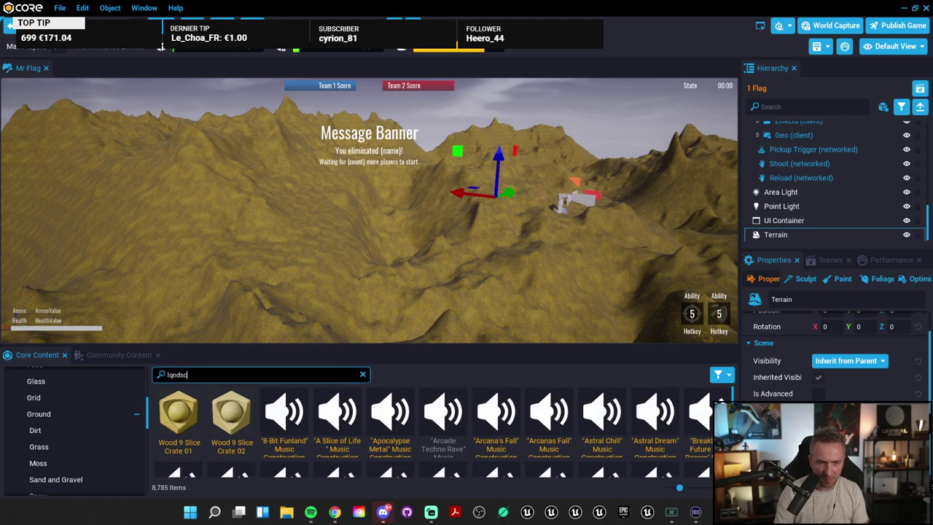
text(q)
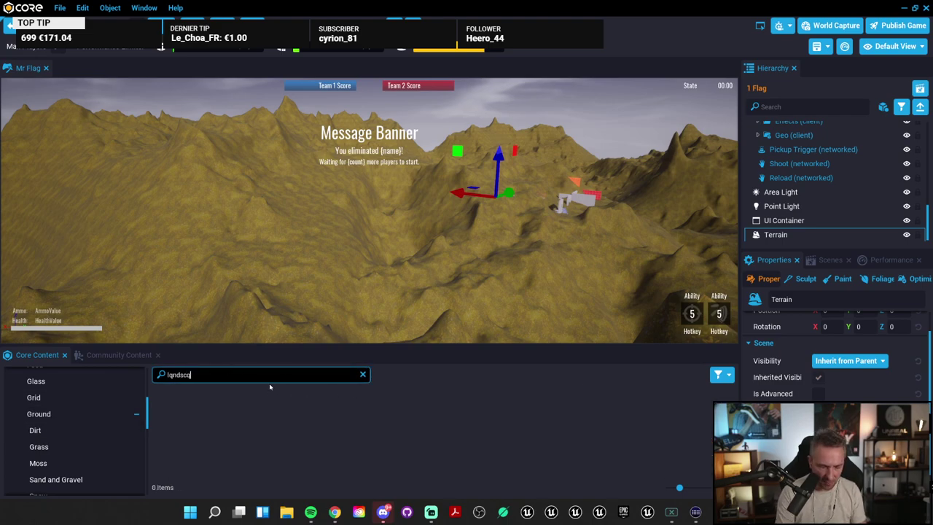
key(BackSpace)
key(BackSpace)
key(BackSpace)
key(BackSpace)
key(BackSpace)
key(BackSpace)
text(lands)
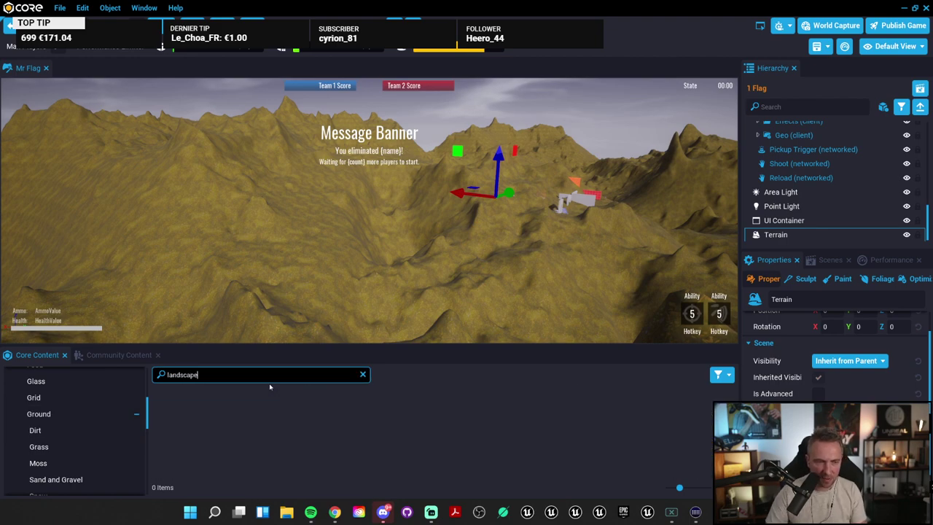
scroll(76, 441, up, 5)
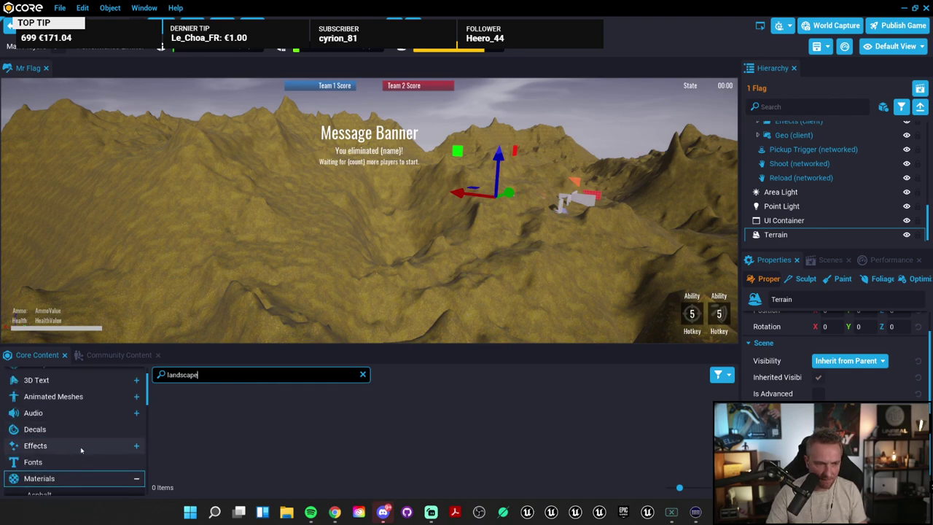
scroll(75, 441, down, 1)
Step: Return to all materials and open the Ground category
click(72, 442)
scroll(71, 467, down, 1)
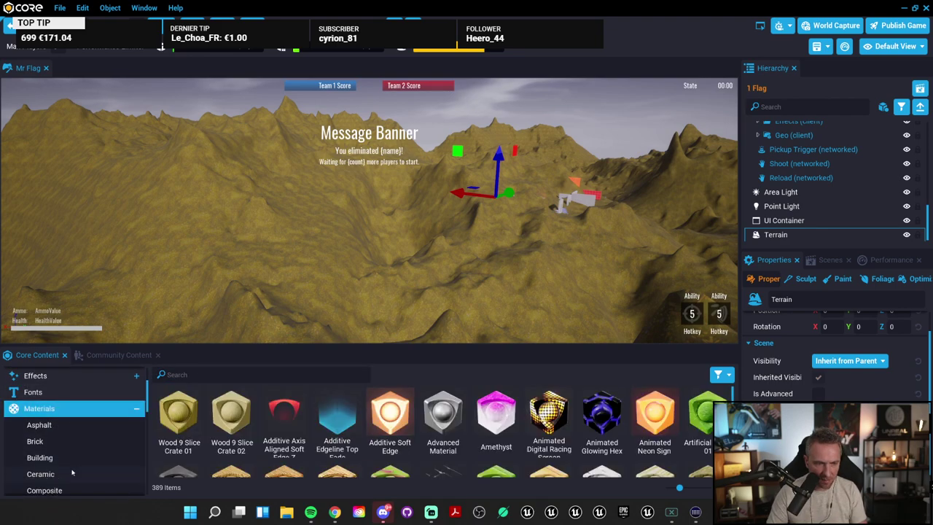
scroll(99, 449, down, 3)
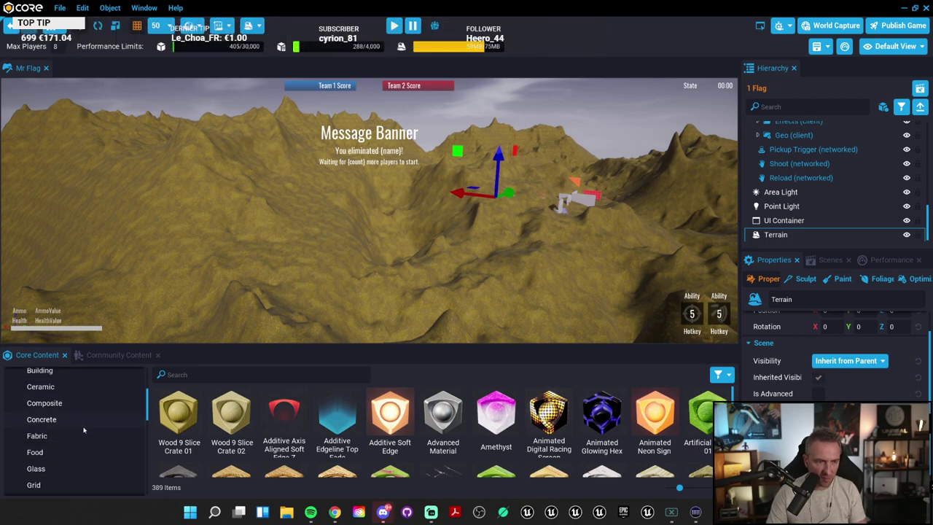
scroll(89, 433, down, 2)
click(62, 413)
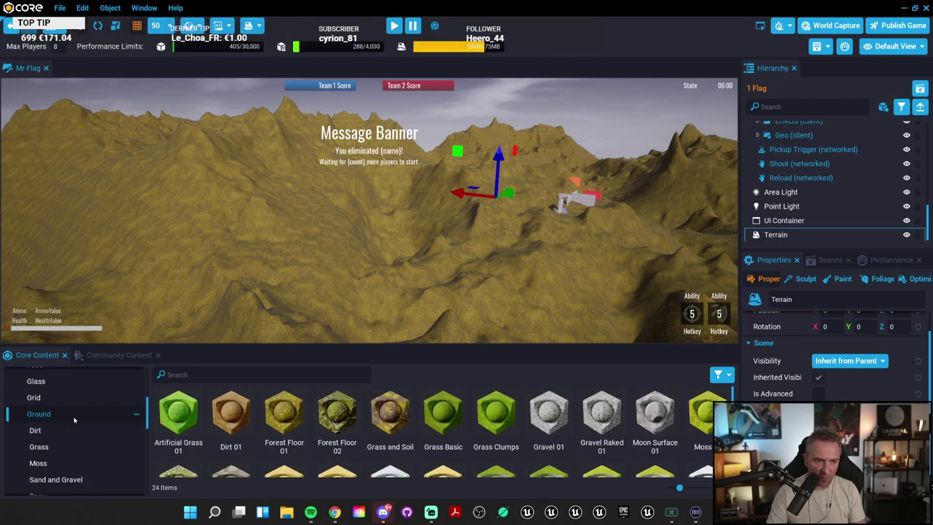
scroll(88, 430, down, 1)
scroll(379, 430, down, 2)
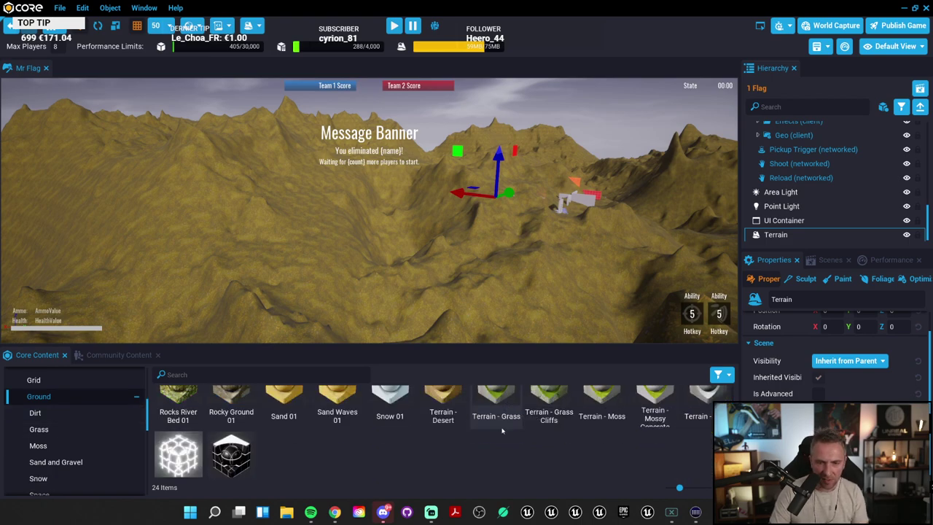
scroll(521, 421, up, 1)
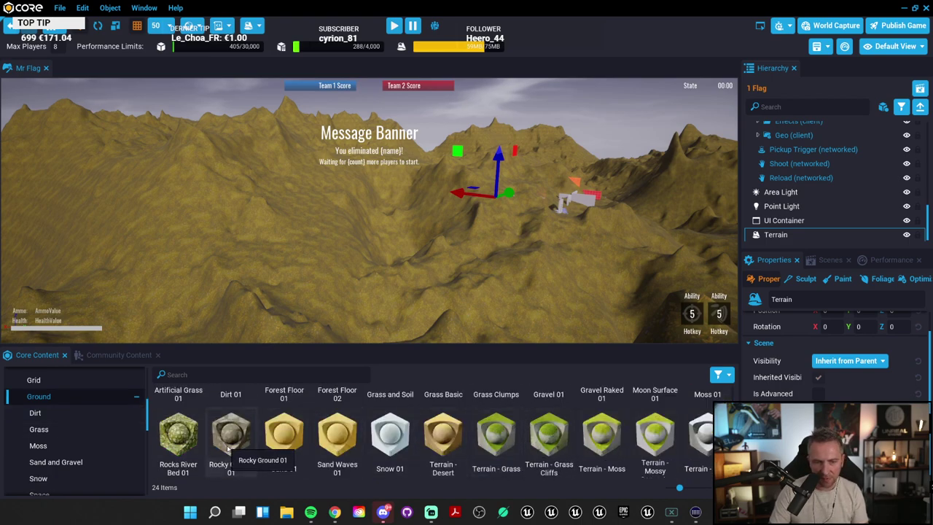
Step: Drag Terrain - Grass Cliffs onto the terrain so the mountains turn green
drag(551, 431, 511, 175)
right_drag(512, 175, 504, 150)
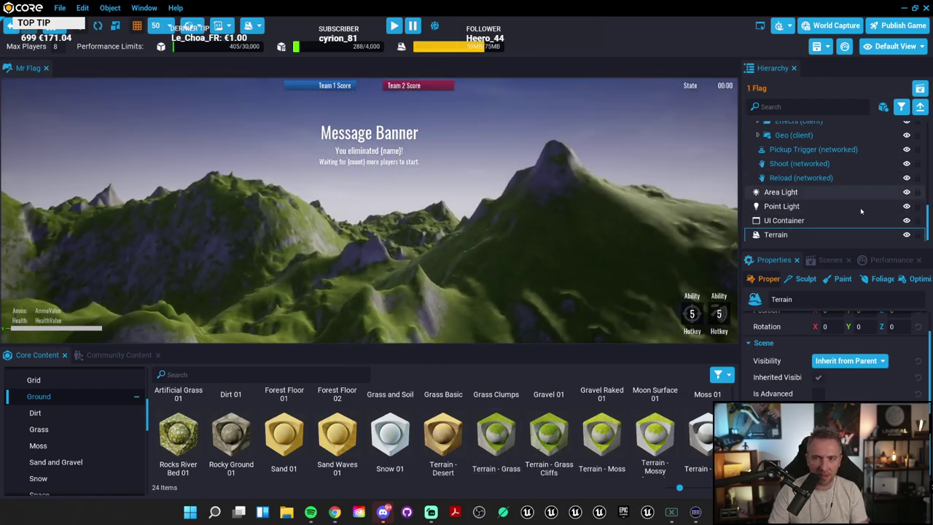
scroll(810, 219, up, 3)
scroll(802, 230, down, 3)
Step: Delete the Terrain and generate a Box Arena terrain, 512 x 512 with 0.75 m voxels
click(800, 235)
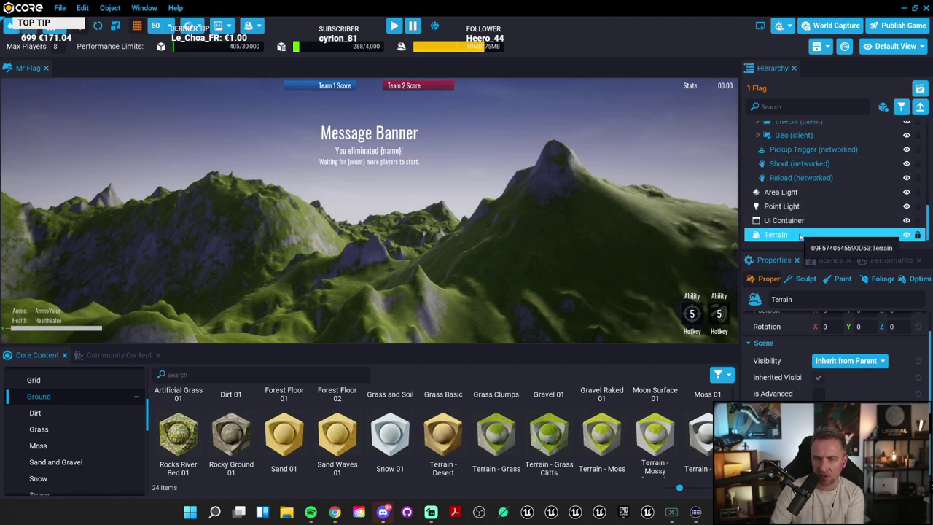
key(Delete)
click(259, 22)
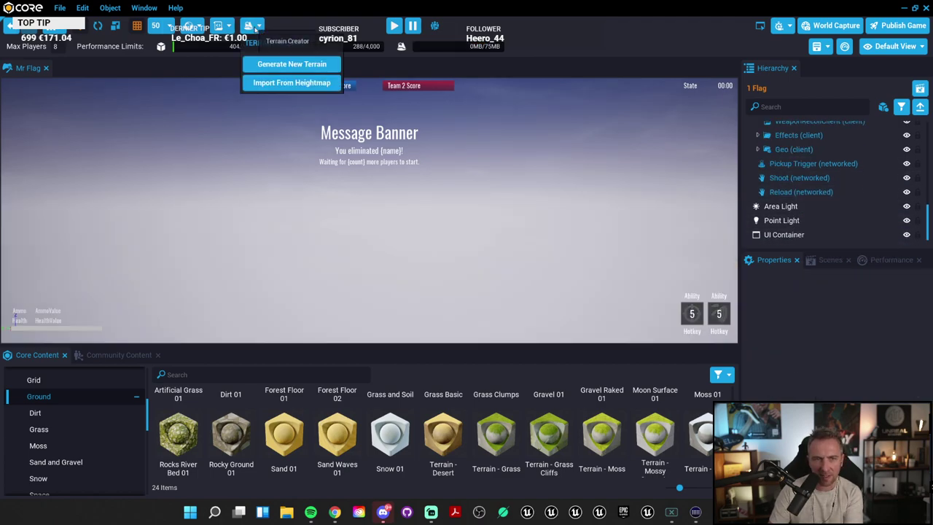
click(291, 64)
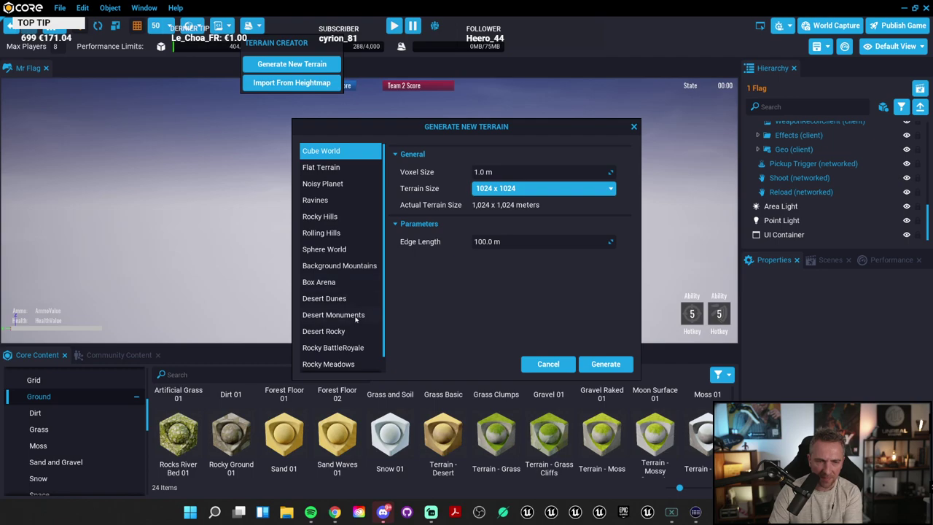
click(335, 285)
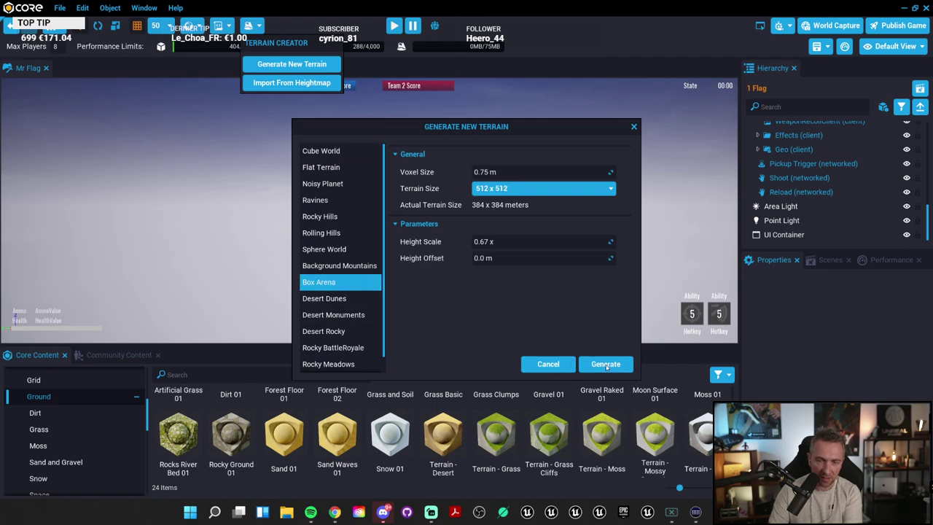
click(606, 365)
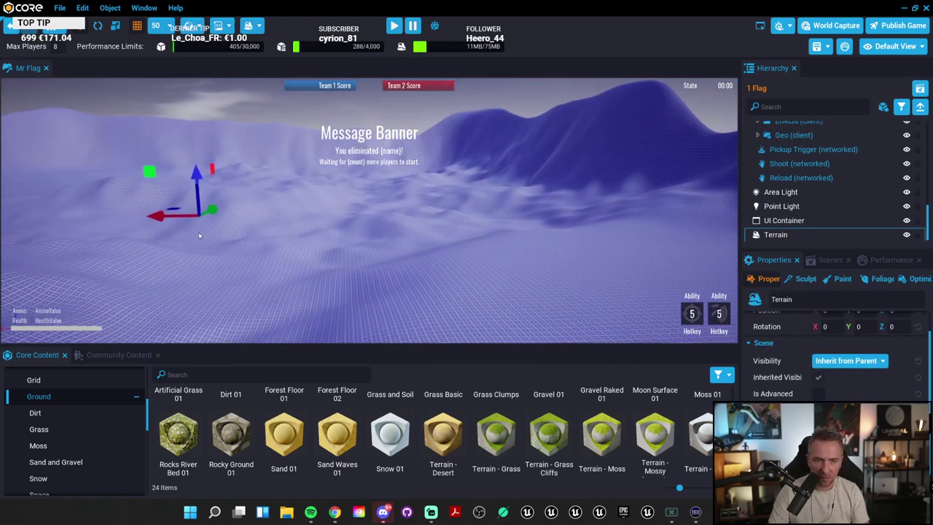
Step: Orbit around the grassy arena ringed by rocky walls and enlarge the viewport
right_drag(199, 235, 179, 229)
right_drag(465, 245, 398, 238)
key(Caps_Lock)
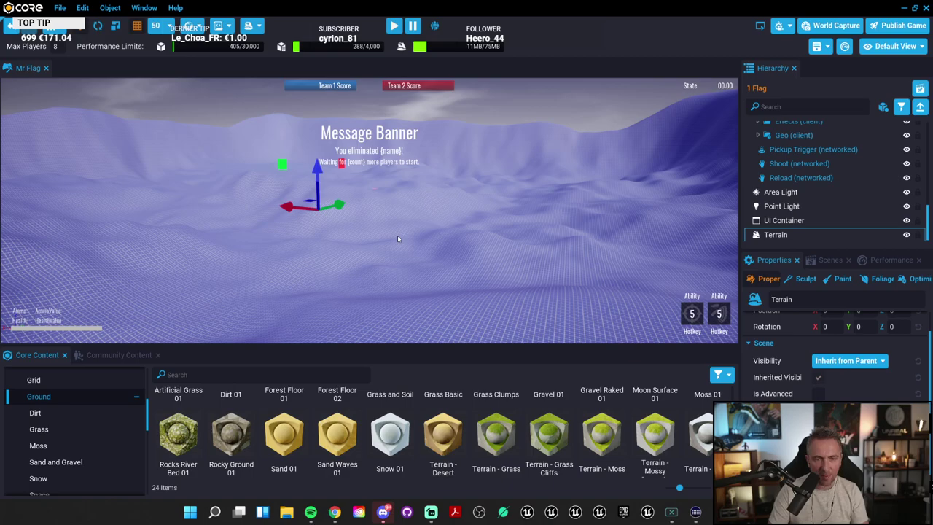
right_drag(490, 228, 544, 492)
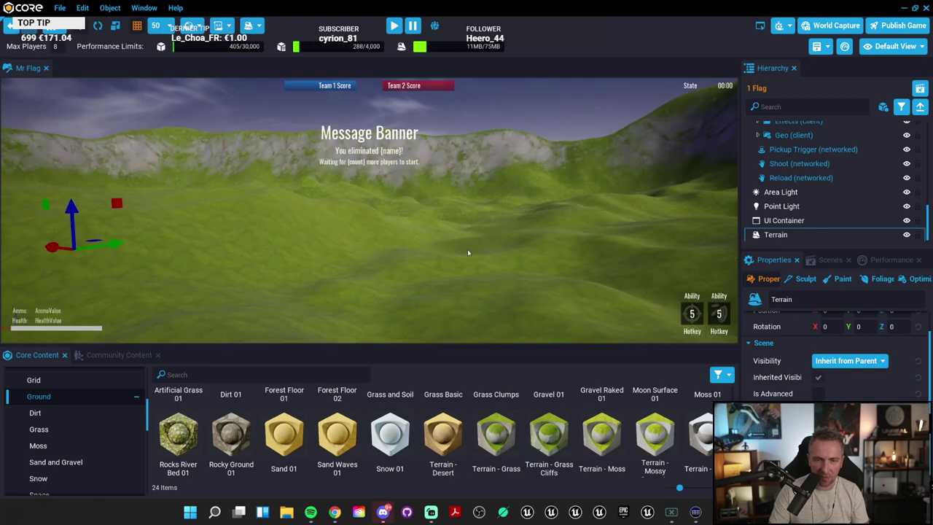
right_drag(468, 253, 165, 280)
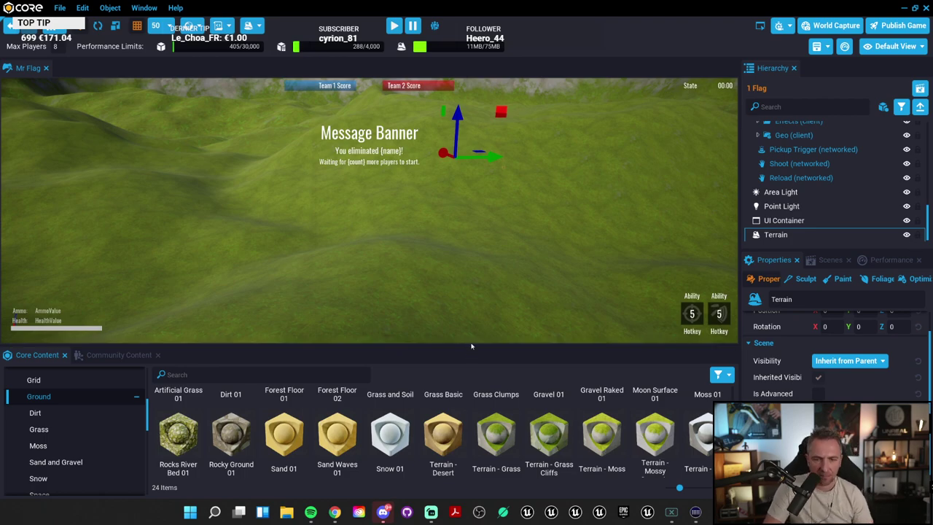
drag(471, 344, 474, 396)
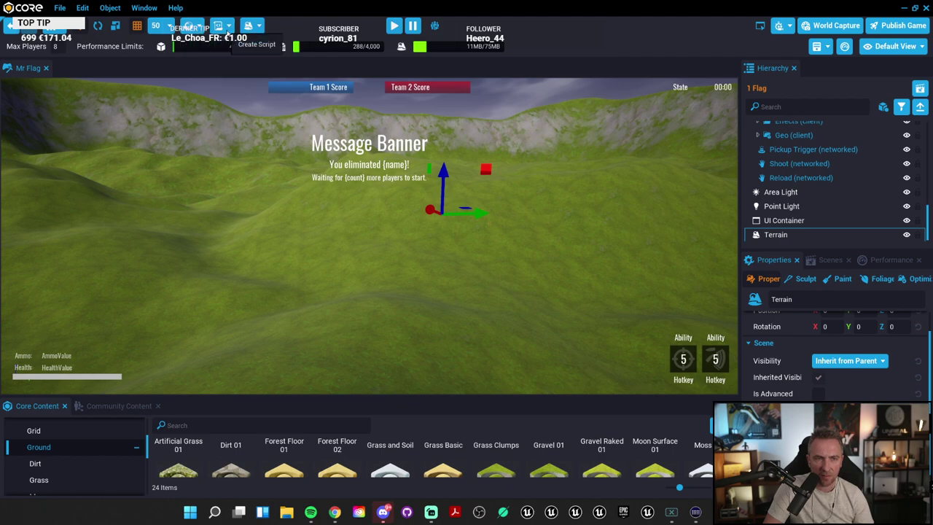
Step: Sculpt with the Surface tool to raise a dome and a rounded mound beside the rock
click(259, 26)
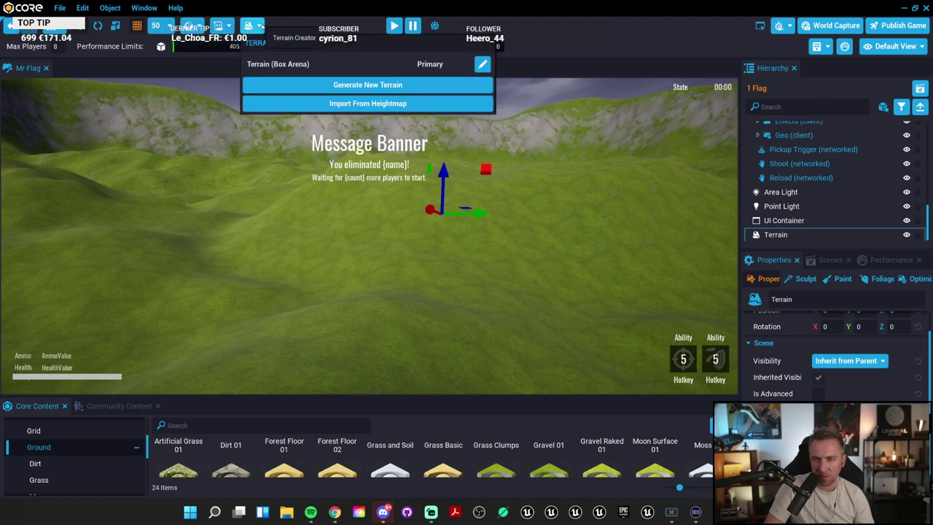
click(259, 26)
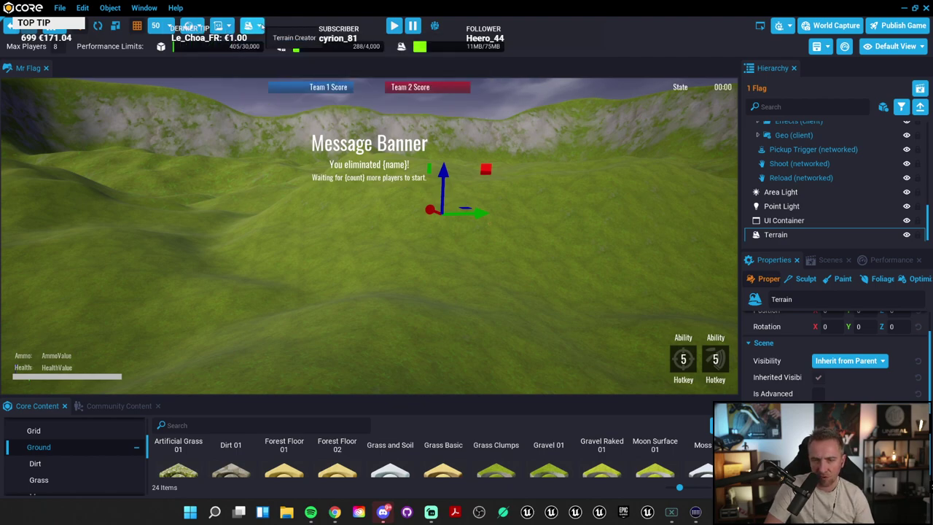
click(802, 281)
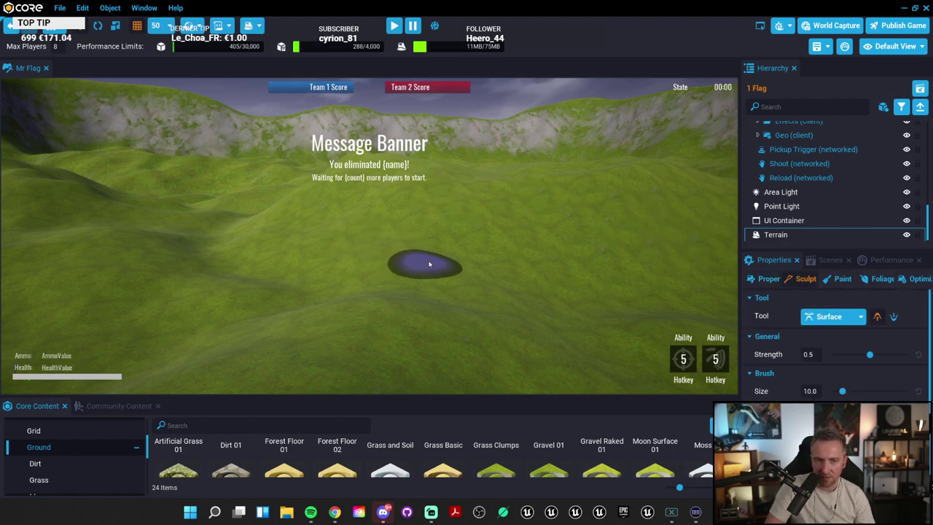
scroll(508, 242, up, 5)
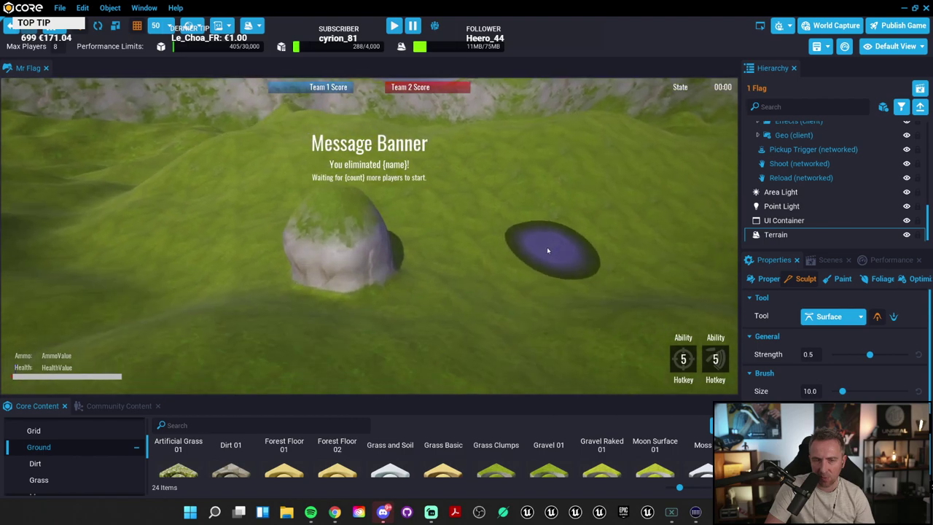
mouse_move(466, 251)
mouse_down()
mouse_move(567, 257)
mouse_move(644, 208)
mouse_move(670, 243)
mouse_move(490, 294)
mouse_move(365, 209)
mouse_move(368, 223)
mouse_move(609, 225)
mouse_move(552, 229)
mouse_move(408, 212)
mouse_move(365, 201)
mouse_move(324, 154)
mouse_move(466, 219)
mouse_move(682, 342)
mouse_move(604, 343)
mouse_move(715, 351)
mouse_up()
key(Caps_Lock)
scroll(715, 351, down, 5)
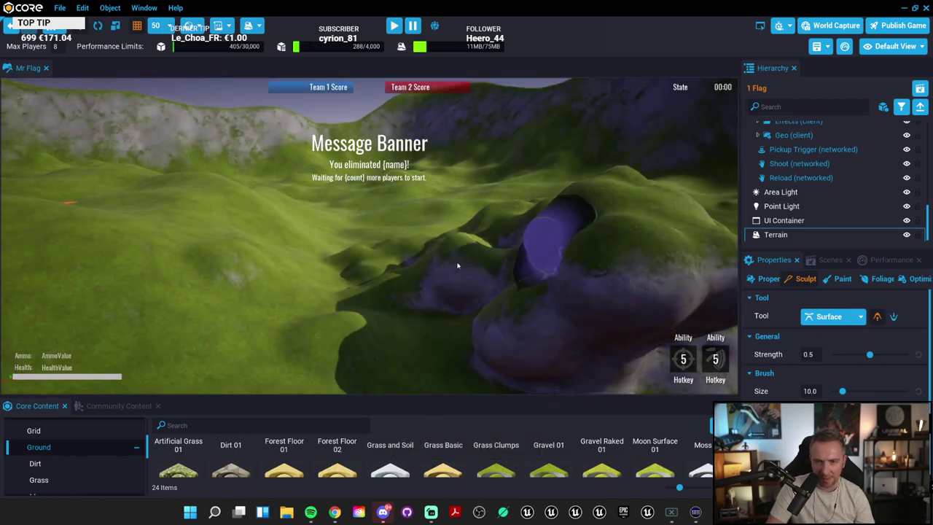
right_drag(458, 265, 689, 253)
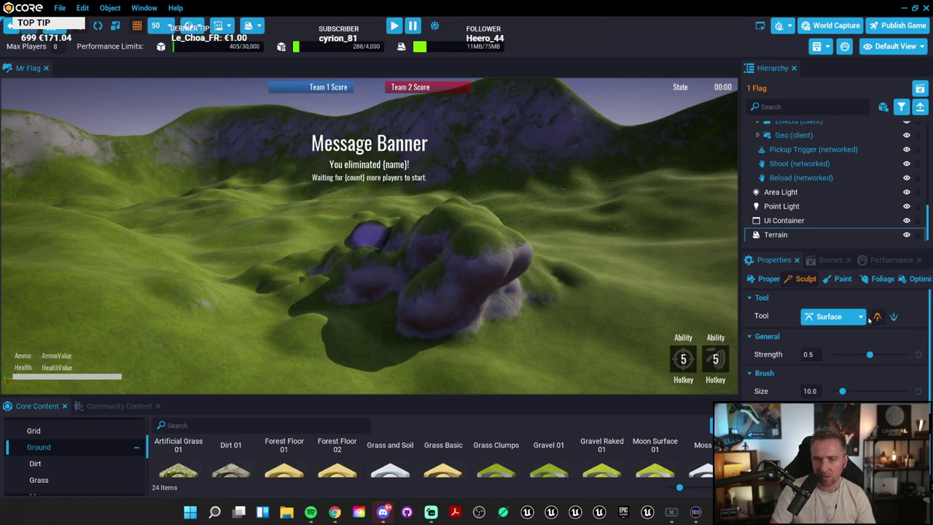
click(564, 338)
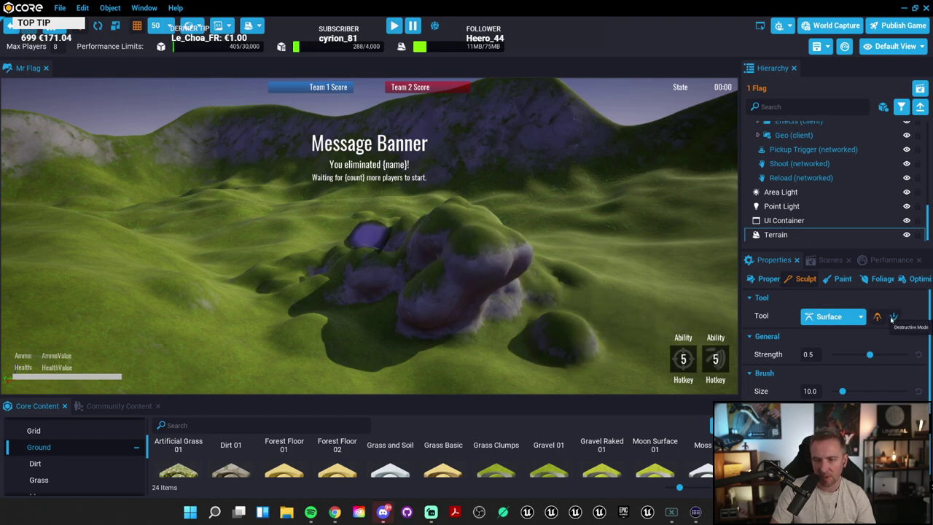
Step: Flatten the central lumps into an oval plateau
mouse_move(437, 241)
mouse_down()
mouse_move(372, 279)
mouse_move(423, 244)
mouse_move(438, 216)
mouse_move(503, 288)
mouse_move(587, 324)
mouse_up()
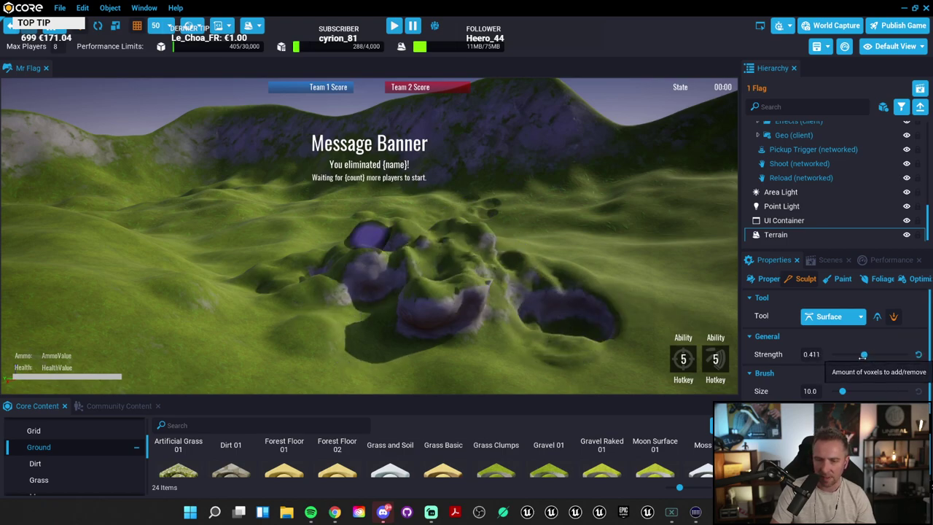
mouse_move(408, 252)
mouse_down()
mouse_move(437, 270)
mouse_move(500, 250)
mouse_move(448, 270)
mouse_move(503, 281)
mouse_up()
mouse_move(503, 280)
right_down()
mouse_move(485, 202)
mouse_move(840, 350)
right_up()
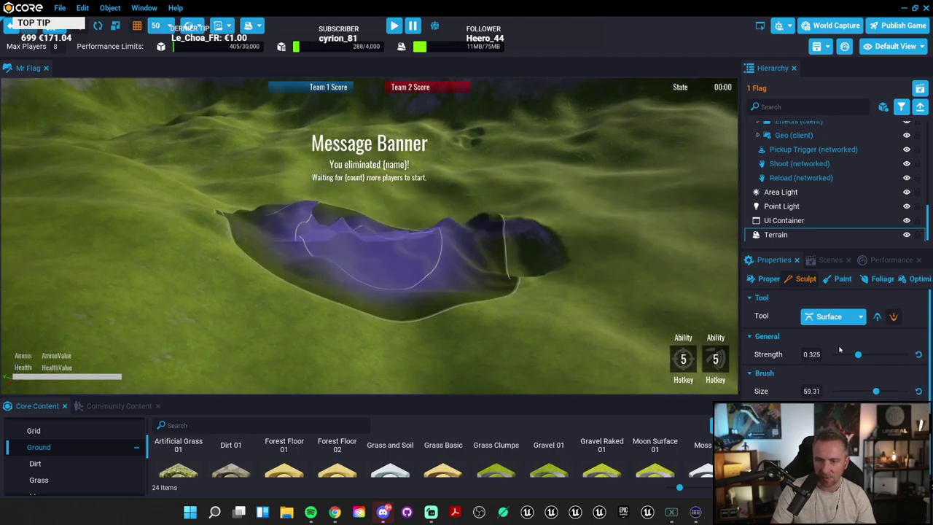
Step: Smooth the surrounding ground with the Smooth tool, then return to Surface
click(859, 318)
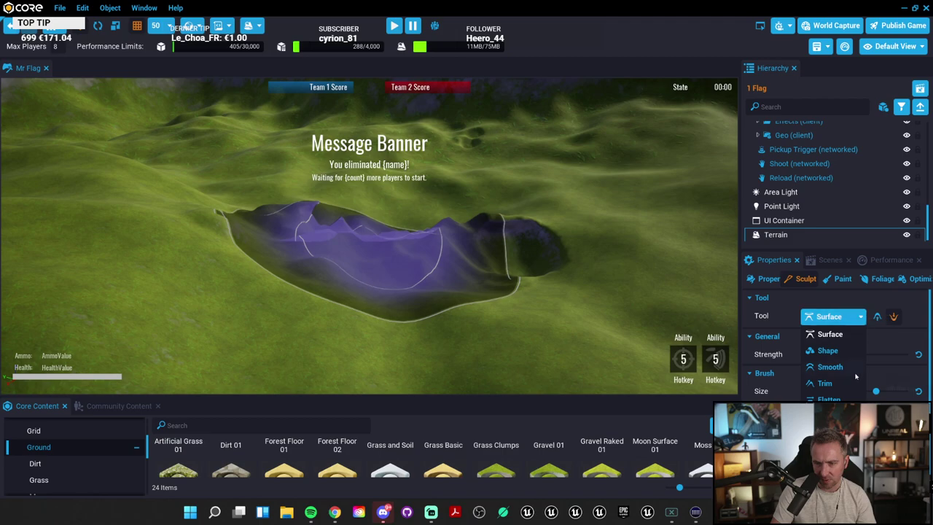
click(831, 366)
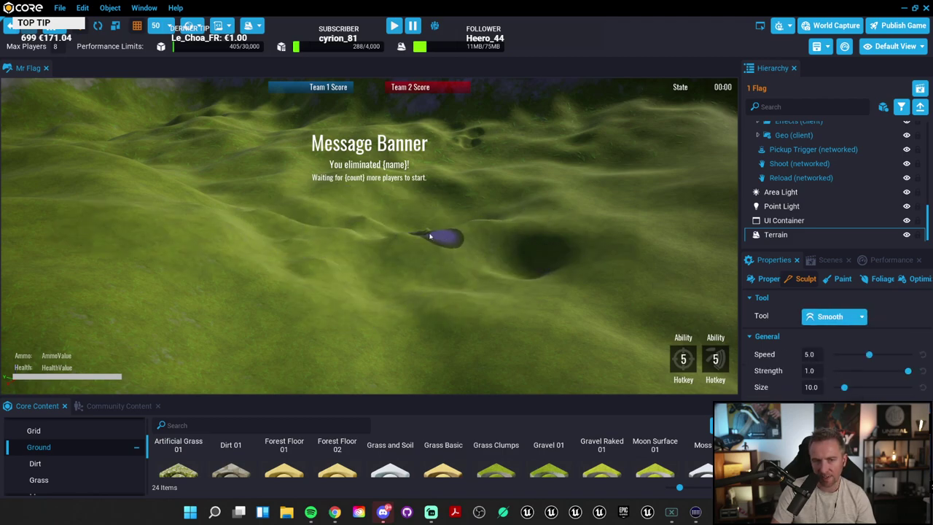
right_drag(367, 230, 511, 212)
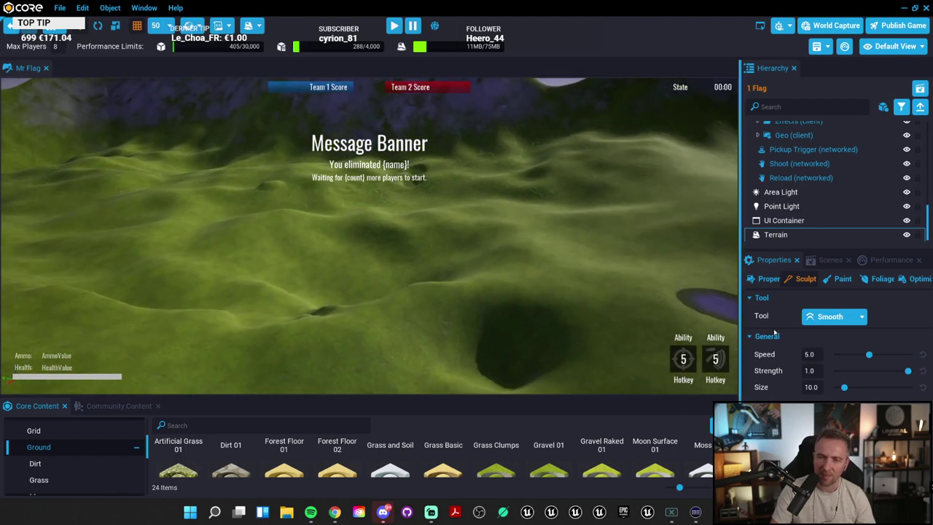
click(838, 316)
click(832, 334)
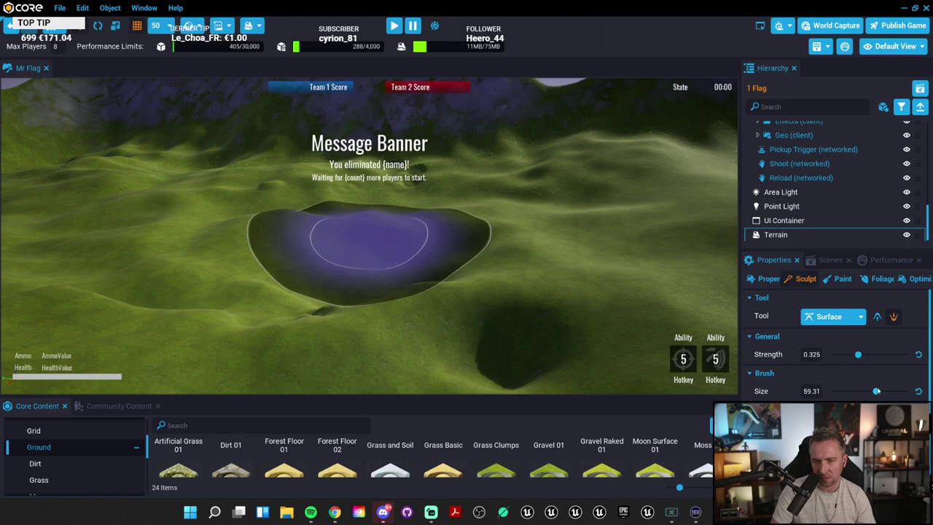
Step: Set brush size to 30.50 and sculpt a hillside bulge and ridges around the crater
drag(877, 391, 857, 390)
right_drag(458, 223, 510, 219)
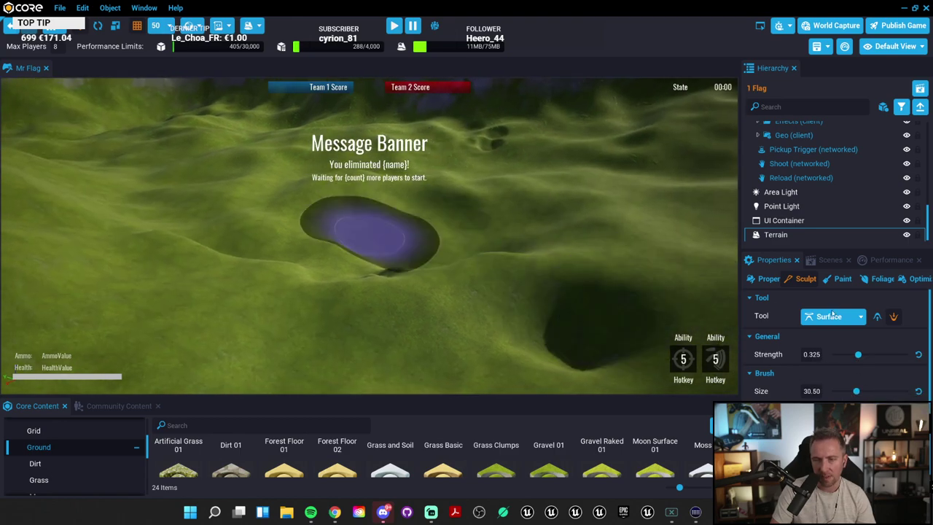
mouse_move(393, 86)
right_down()
mouse_move(438, 66)
mouse_move(393, 86)
mouse_move(523, 97)
mouse_move(613, 142)
mouse_move(487, 125)
mouse_move(407, 216)
right_up()
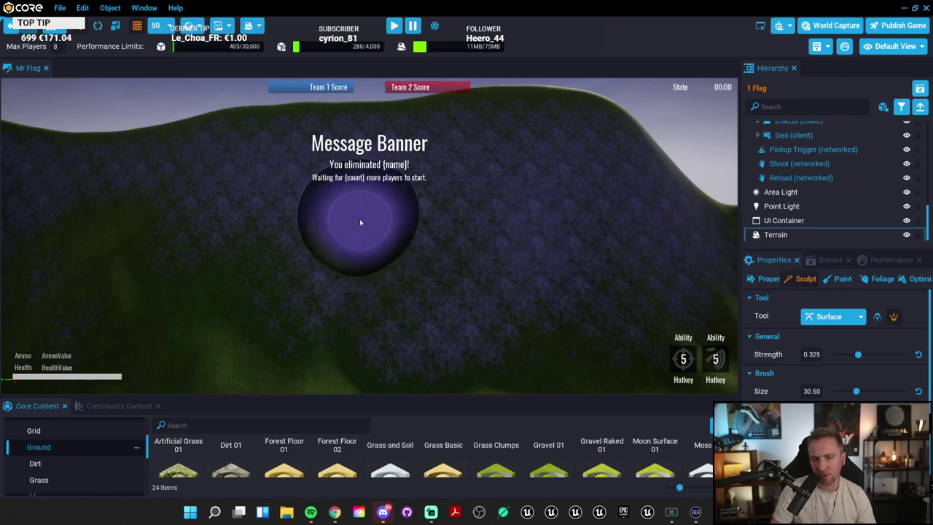
mouse_move(360, 223)
mouse_down()
mouse_move(552, 235)
mouse_move(212, 245)
mouse_up()
scroll(237, 244, down, 5)
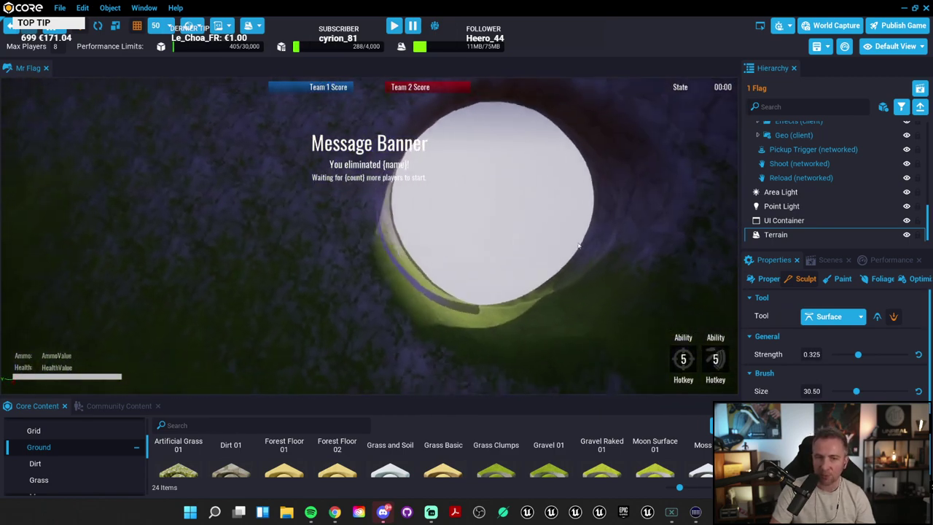
scroll(219, 244, down, 3)
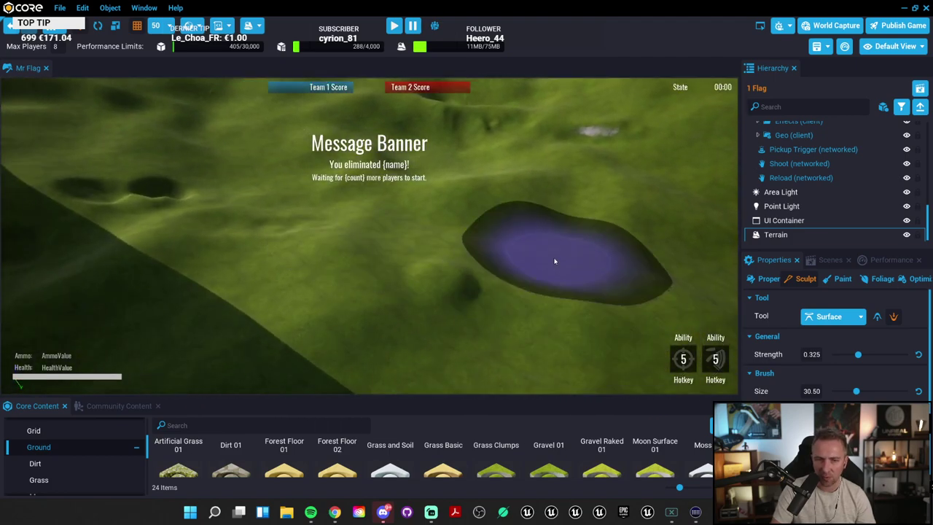
mouse_move(551, 263)
mouse_down()
mouse_move(552, 254)
mouse_move(521, 285)
mouse_move(557, 313)
mouse_move(531, 292)
mouse_move(573, 306)
mouse_move(531, 288)
mouse_up()
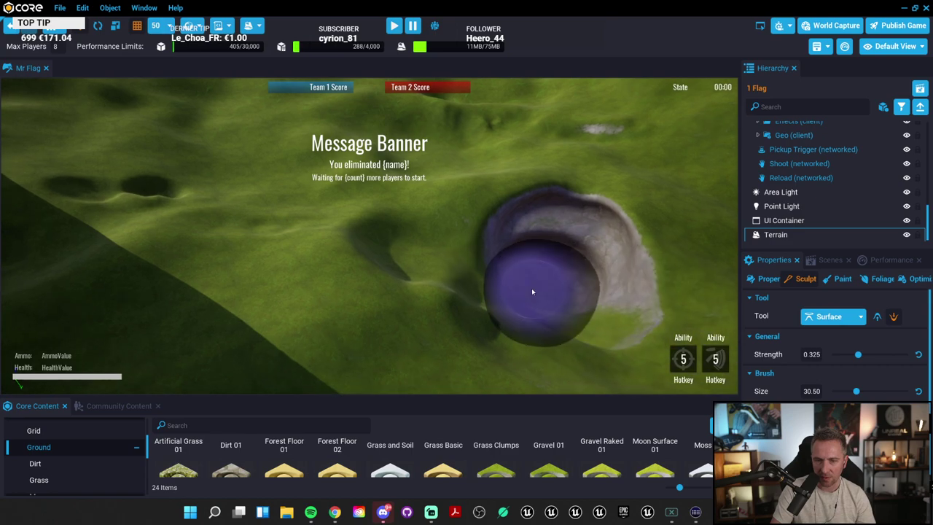
right_drag(531, 288, 639, 305)
scroll(646, 290, up, 6)
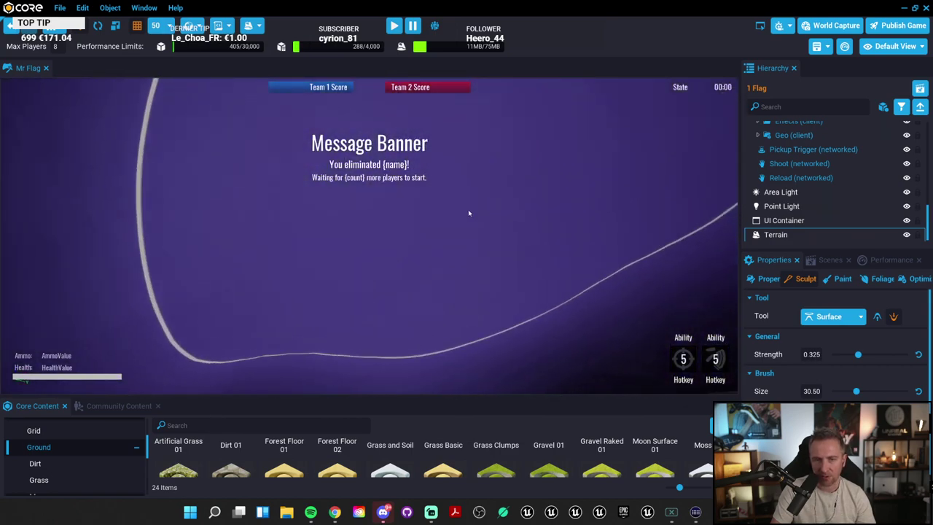
scroll(463, 208, down, 4)
mouse_move(457, 203)
right_down()
mouse_move(453, 115)
mouse_move(491, 119)
mouse_move(519, 158)
mouse_move(440, 222)
mouse_move(437, 121)
mouse_move(416, 238)
mouse_move(400, 246)
mouse_move(77, 262)
mouse_move(2, 346)
mouse_move(73, 307)
mouse_move(188, 323)
mouse_move(162, 257)
mouse_move(292, 247)
right_up()
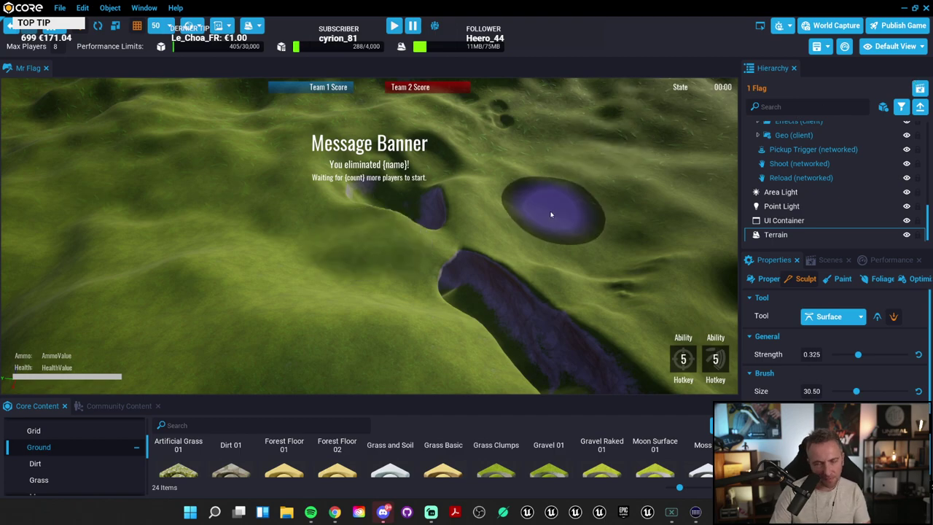
Step: Raise the hillside over the blue wall blocks and a large mound left of them
mouse_move(554, 210)
right_down()
mouse_move(384, 240)
mouse_move(194, 208)
right_up()
mouse_move(265, 192)
right_down()
mouse_move(342, 214)
mouse_move(323, 209)
mouse_move(392, 194)
right_up()
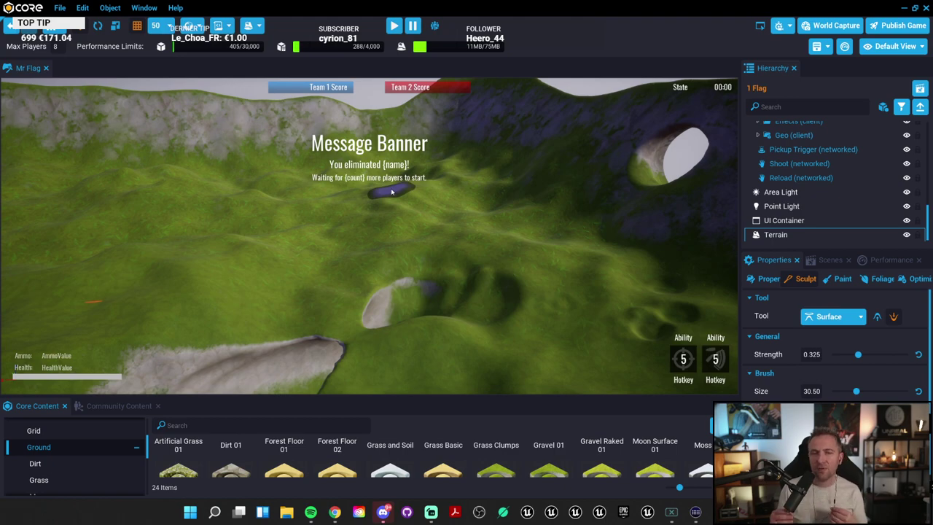
scroll(471, 213, up, 5)
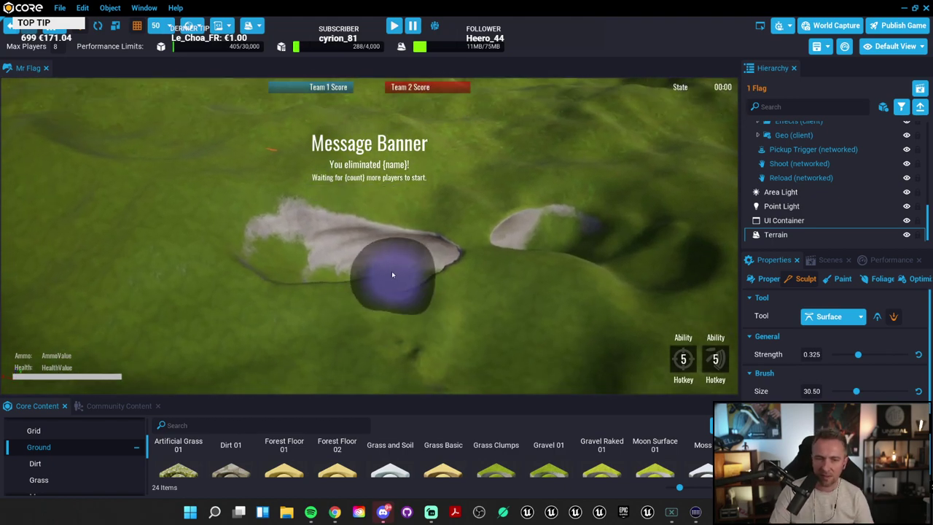
scroll(367, 259, up, 5)
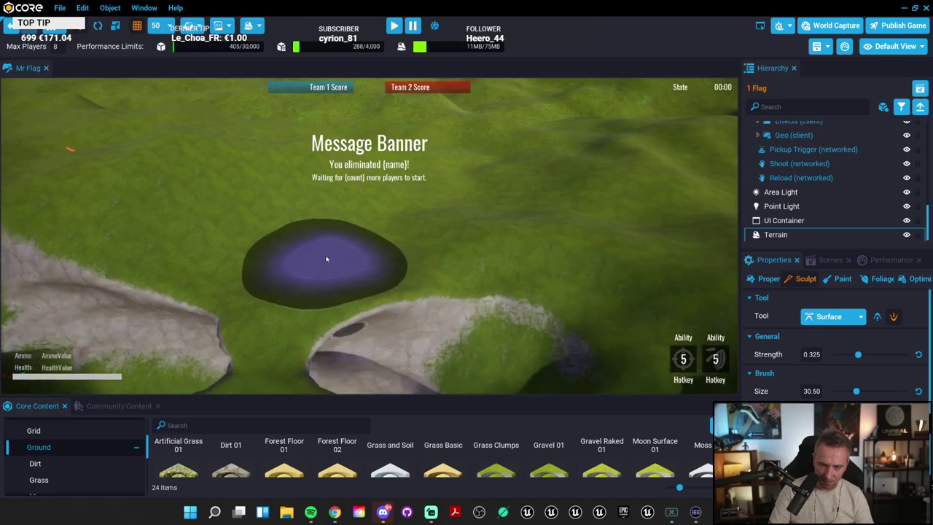
mouse_move(320, 255)
right_down()
mouse_move(448, 323)
mouse_move(261, 309)
mouse_move(309, 294)
mouse_move(427, 298)
mouse_move(654, 271)
mouse_move(715, 283)
right_up()
mouse_move(396, 312)
right_down()
mouse_move(123, 283)
mouse_move(170, 267)
mouse_move(351, 256)
mouse_move(325, 203)
mouse_move(125, 217)
mouse_move(109, 223)
mouse_move(132, 263)
right_up()
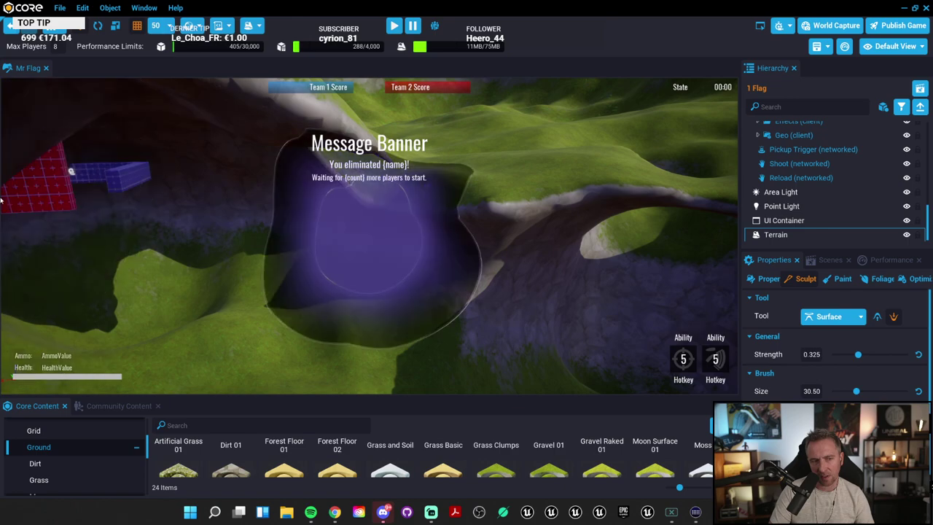
right_drag(234, 194, 428, 156)
mouse_move(428, 156)
mouse_down()
mouse_move(481, 208)
mouse_move(343, 231)
mouse_up()
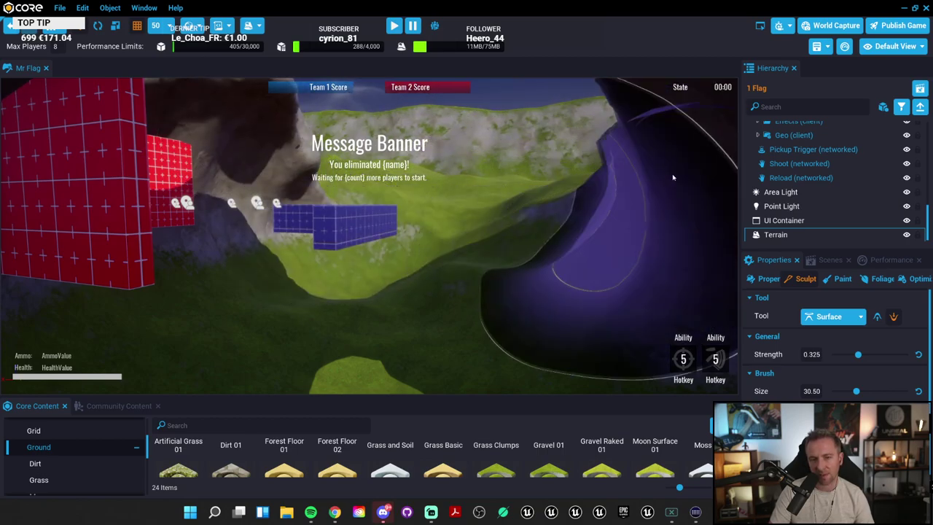
mouse_move(605, 228)
right_down()
mouse_move(15, 270)
mouse_move(298, 227)
right_up()
mouse_move(298, 227)
mouse_down()
mouse_move(293, 191)
mouse_move(353, 168)
mouse_move(387, 189)
mouse_move(517, 202)
mouse_move(437, 204)
mouse_move(503, 219)
mouse_move(686, 241)
mouse_move(642, 314)
mouse_move(413, 184)
mouse_move(379, 197)
mouse_move(331, 358)
mouse_move(254, 338)
mouse_move(306, 324)
mouse_move(277, 299)
mouse_move(152, 316)
mouse_move(486, 294)
mouse_move(302, 319)
mouse_move(288, 310)
mouse_move(605, 281)
mouse_move(584, 262)
mouse_move(645, 288)
mouse_move(489, 224)
mouse_up()
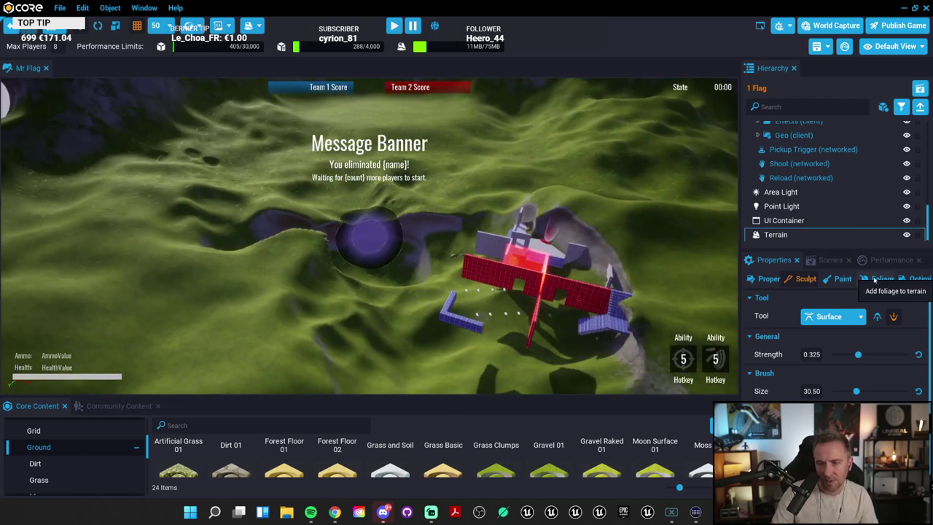
Step: Create a new paintable terrain material in the Paint tab, framing the red and blue walls
click(849, 280)
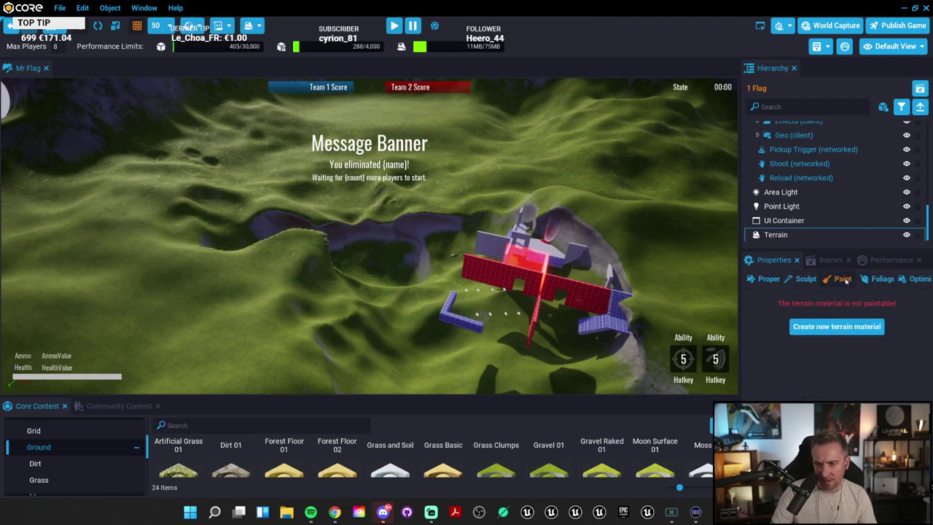
click(837, 326)
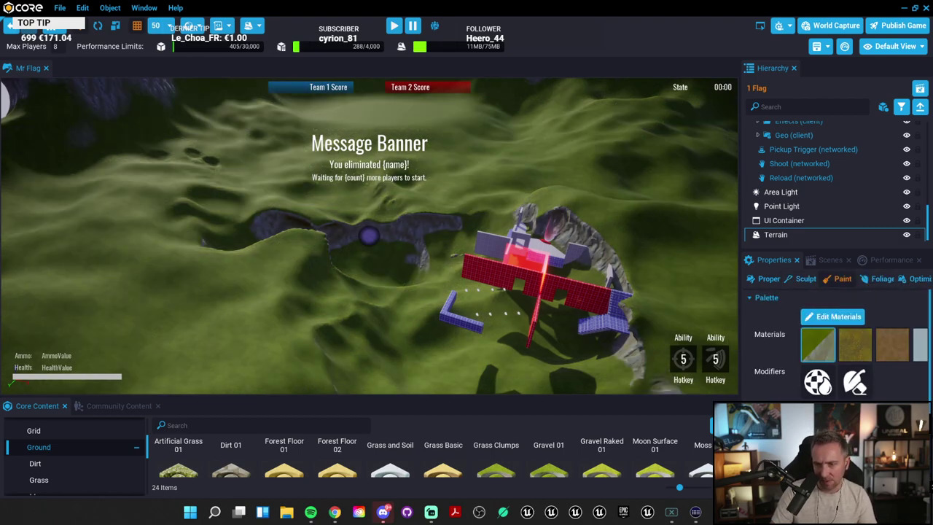
right_drag(535, 166, 853, 217)
scroll(604, 219, down, 5)
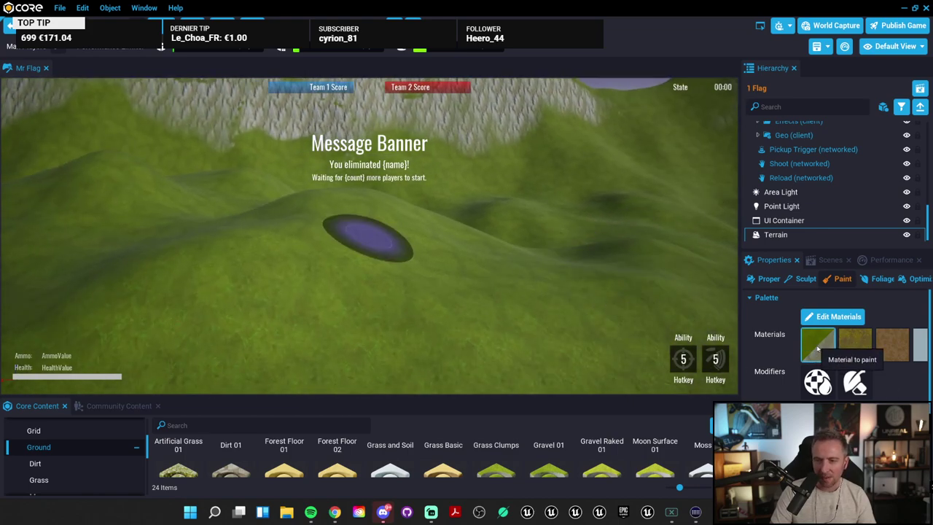
scroll(700, 292, up, 3)
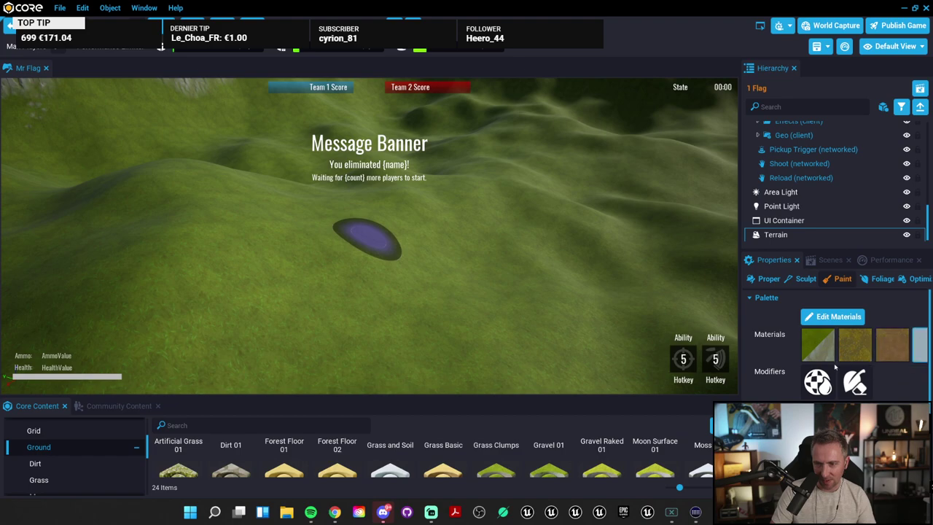
scroll(836, 366, down, 2)
scroll(559, 212, down, 5)
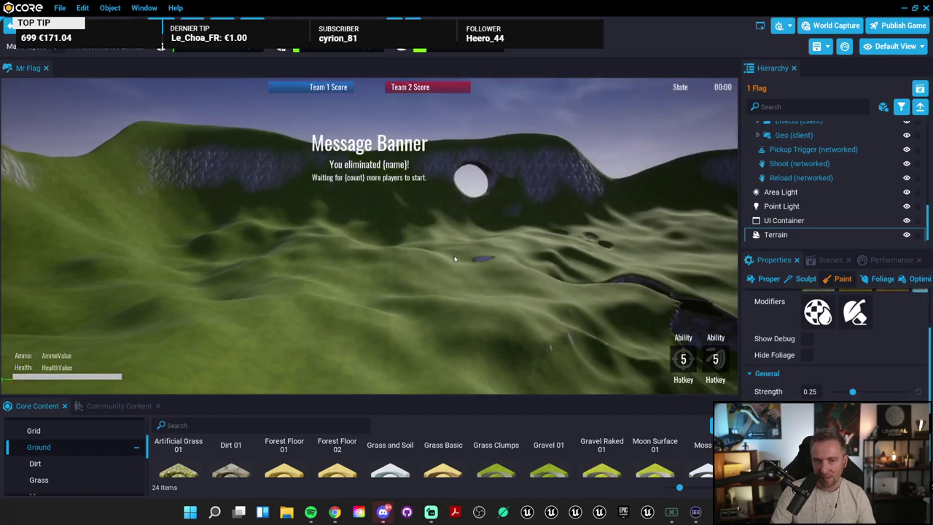
Step: Paint grey rock across the slope beside the cliff, then a large snow patch over it
right_drag(455, 259, 562, 272)
mouse_move(484, 269)
right_down()
mouse_move(567, 303)
mouse_move(573, 320)
mouse_move(663, 322)
mouse_move(500, 156)
right_up()
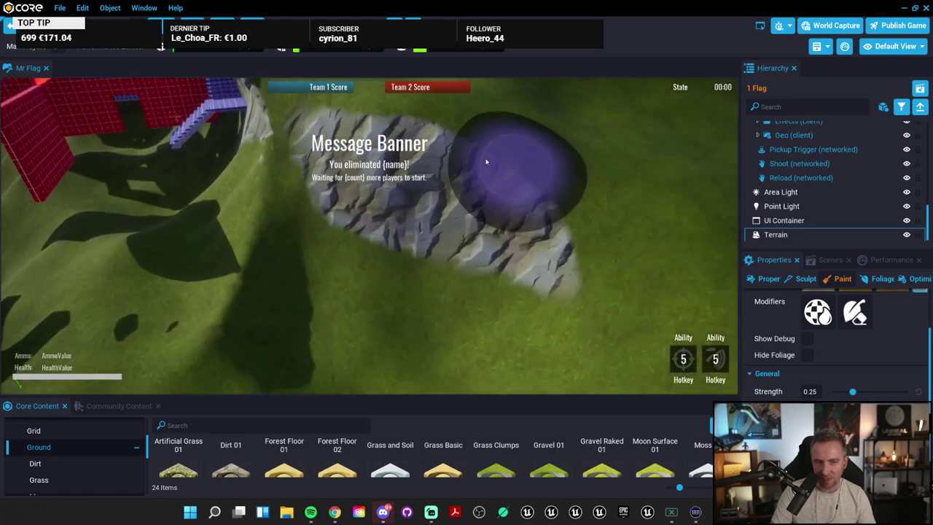
mouse_move(500, 156)
mouse_down()
mouse_move(589, 202)
mouse_move(631, 319)
mouse_move(605, 208)
mouse_up()
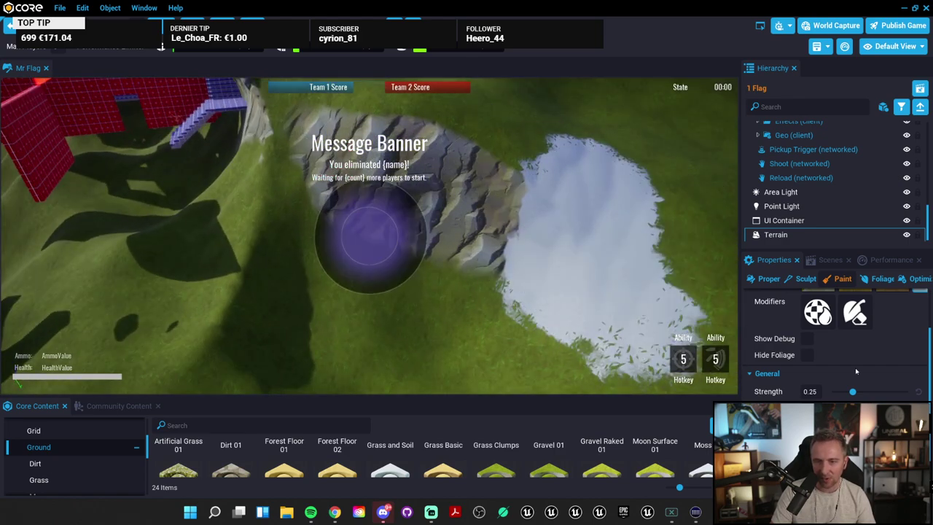
scroll(863, 352, up, 3)
mouse_move(569, 139)
mouse_down()
mouse_move(542, 150)
mouse_move(502, 267)
mouse_move(338, 215)
mouse_move(308, 260)
mouse_move(354, 235)
mouse_up()
Step: Select the brown dirt material and paint a dirt band across the snow patch
click(893, 344)
mouse_move(615, 282)
mouse_down()
mouse_move(471, 286)
mouse_move(556, 256)
mouse_move(546, 229)
mouse_move(643, 322)
mouse_move(621, 159)
mouse_move(617, 271)
mouse_up()
scroll(612, 271, up, 5)
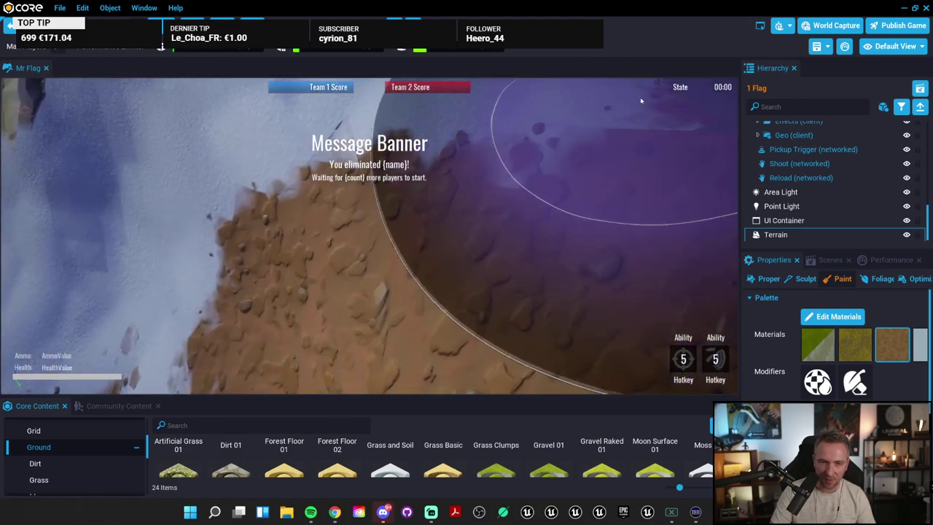
scroll(319, 203, down, 5)
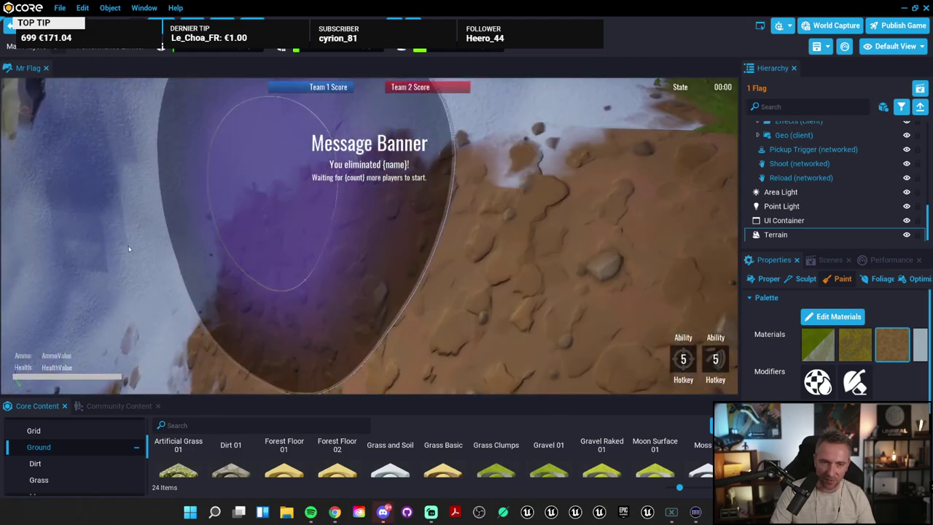
scroll(320, 203, down, 3)
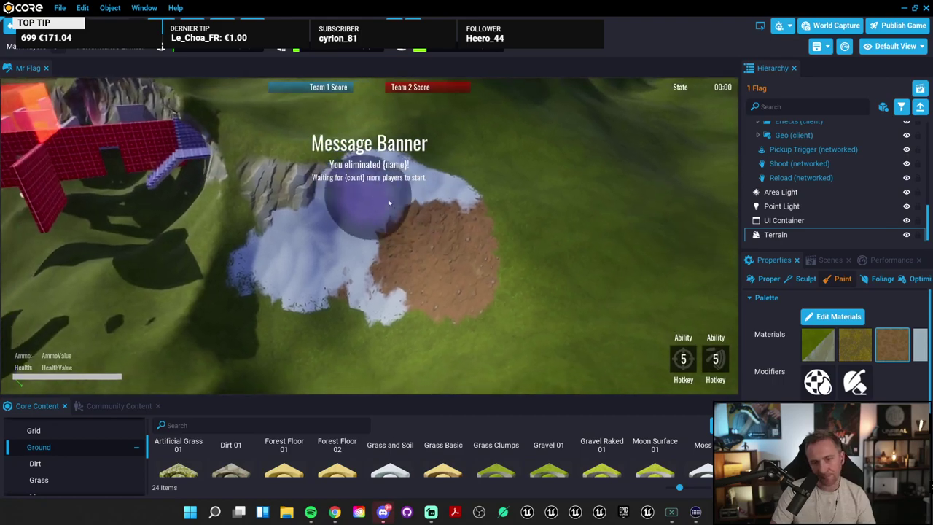
scroll(369, 235, up, 2)
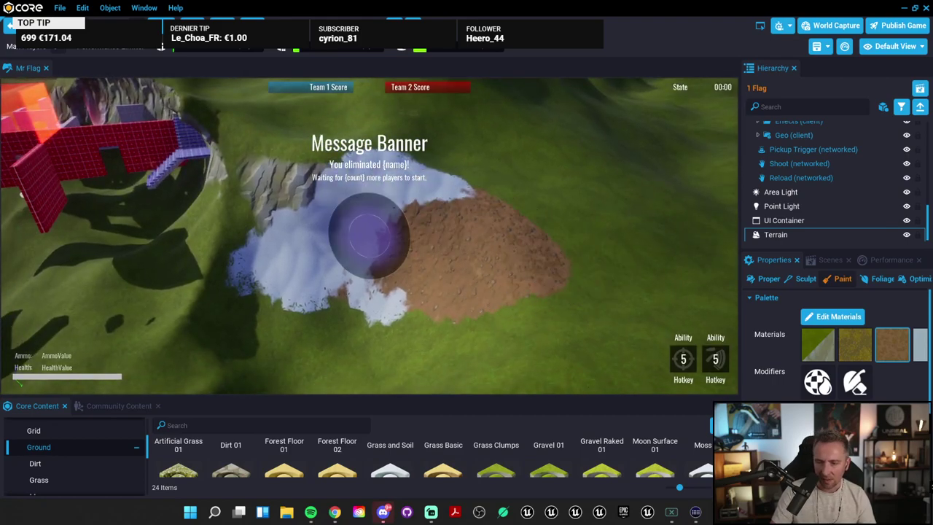
scroll(888, 394, down, 2)
Step: Adjust the brush Strength and spread the dirt further out over the surrounding grass
drag(883, 394, 911, 395)
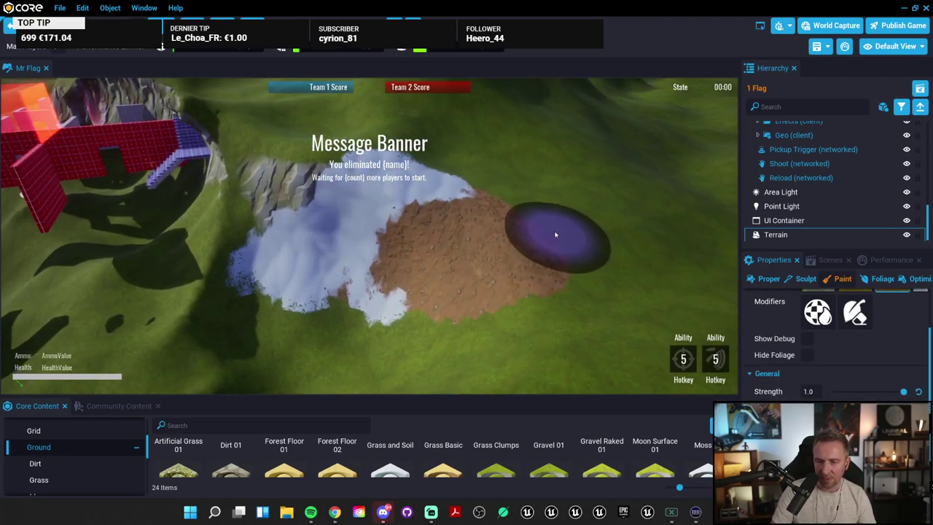
scroll(611, 289, up, 2)
mouse_move(612, 290)
mouse_down()
mouse_move(615, 250)
mouse_move(584, 281)
mouse_up()
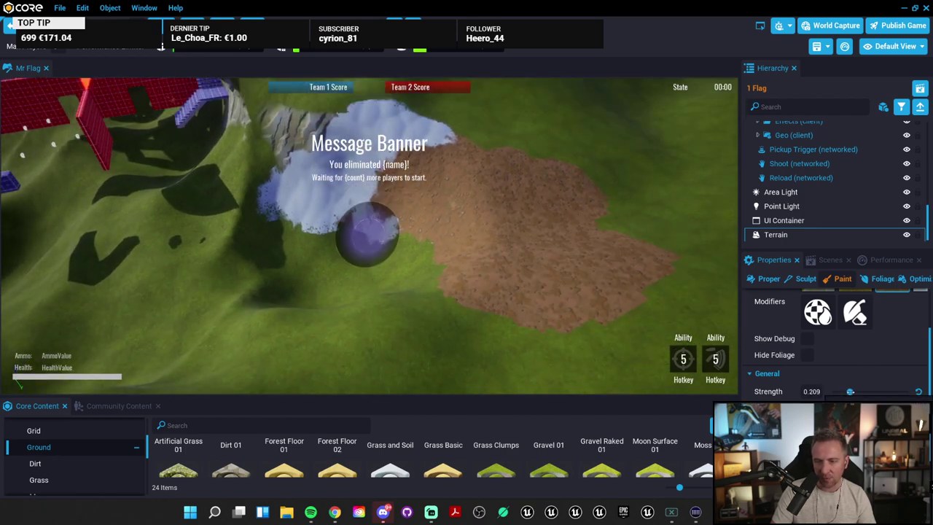
middle_drag(562, 343, 486, 301)
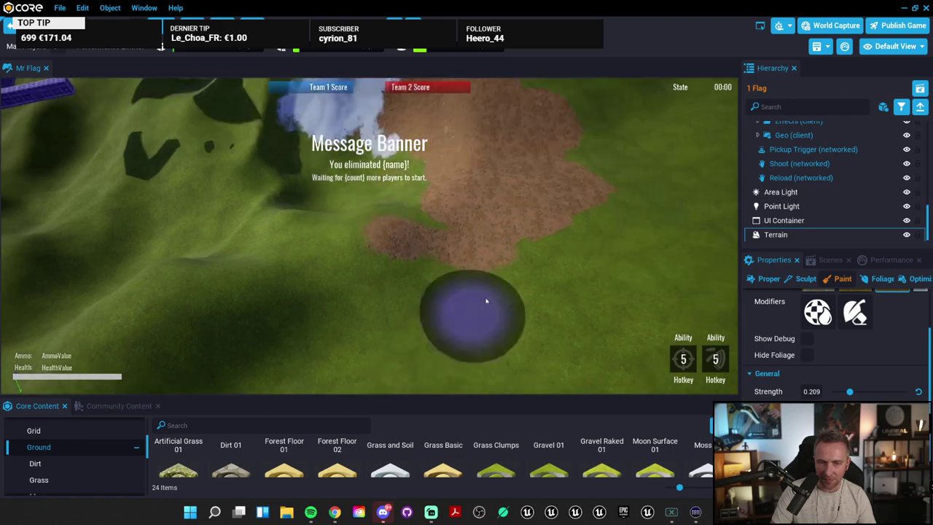
middle_drag(365, 329, 604, 334)
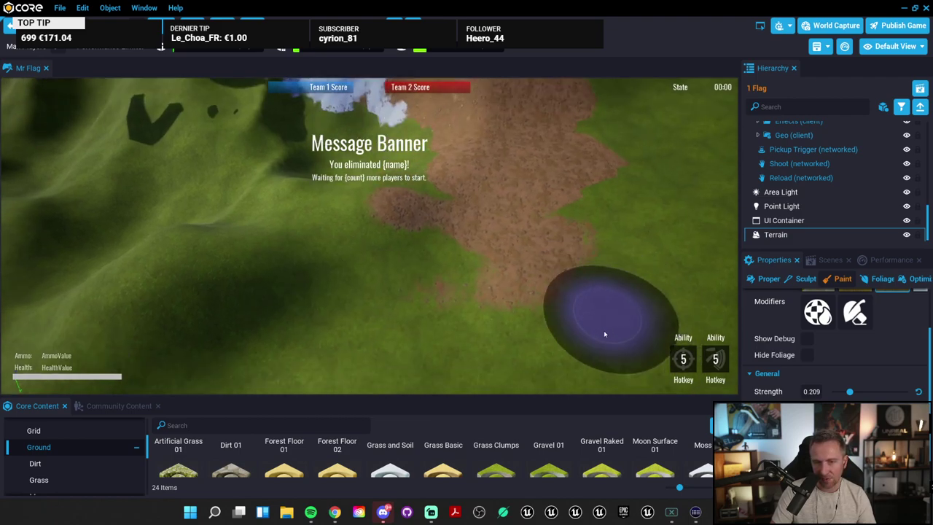
scroll(604, 334, up, 5)
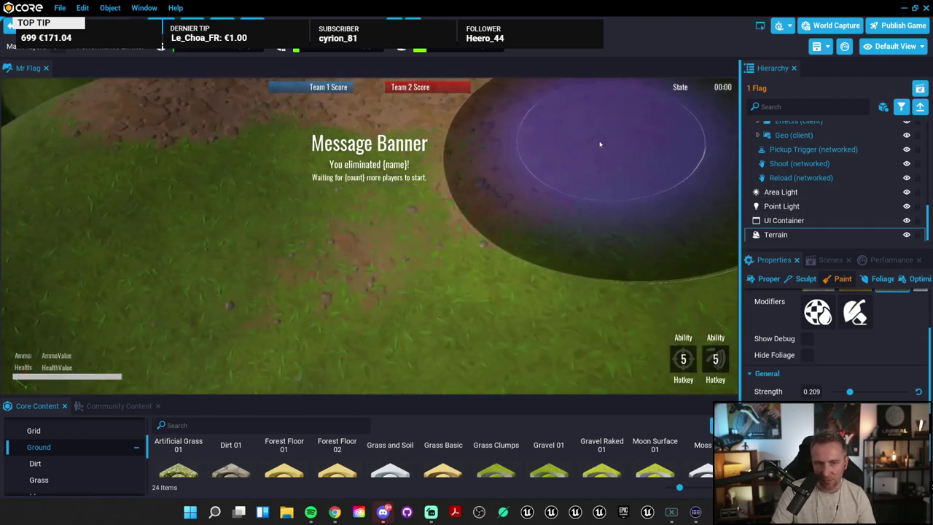
scroll(594, 136, down, 5)
scroll(873, 393, down, 2)
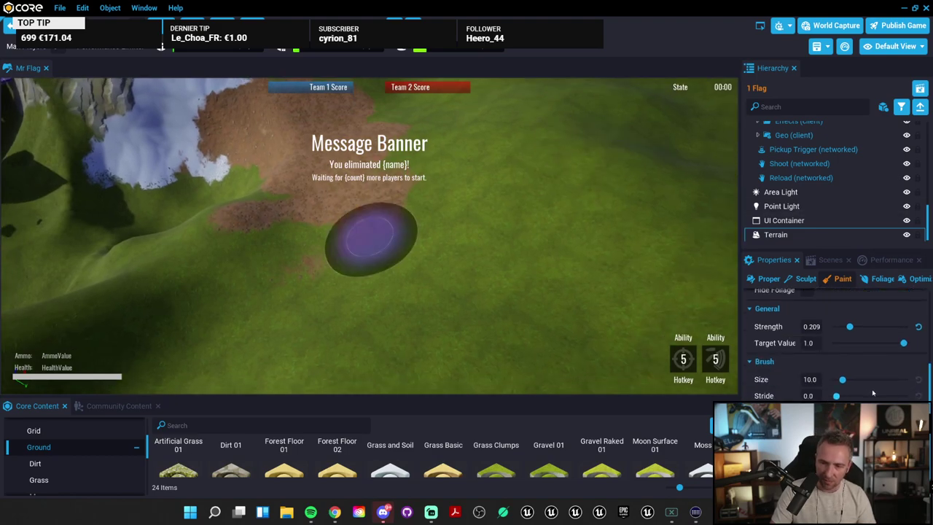
scroll(838, 343, up, 4)
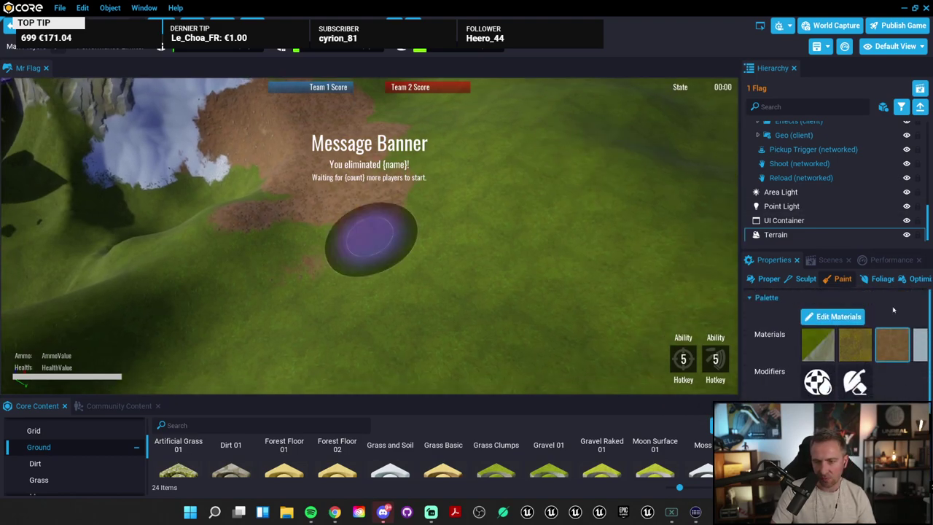
Step: Open the Static Mesh Picker from Add Foliage in the Foliage tab
click(881, 280)
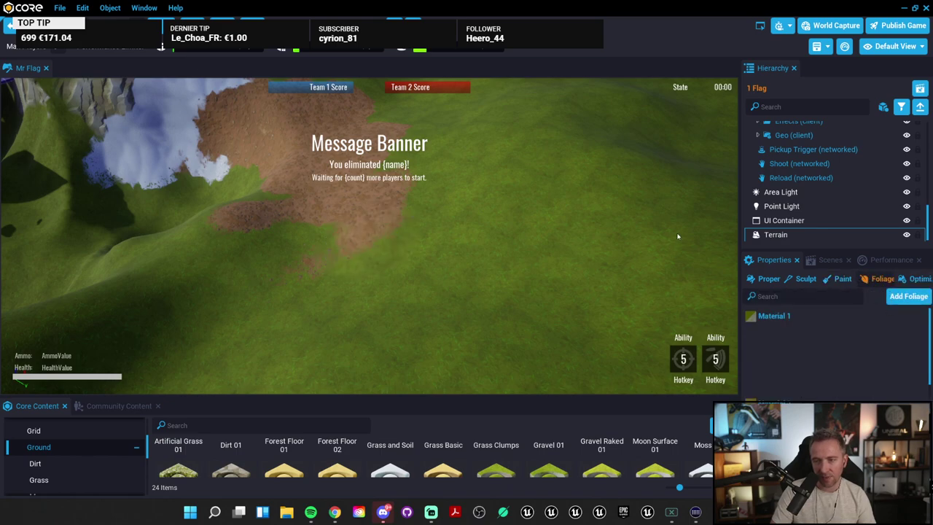
right_drag(692, 306, 670, 321)
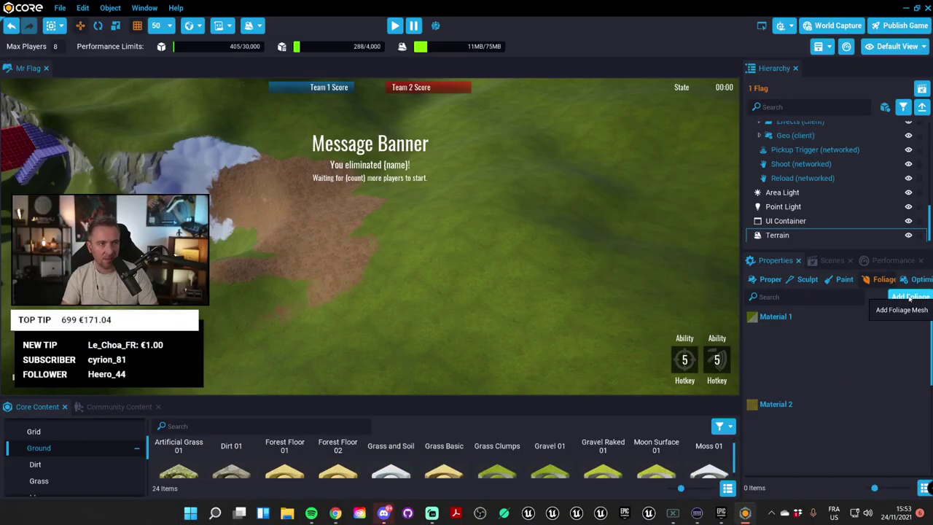
click(911, 297)
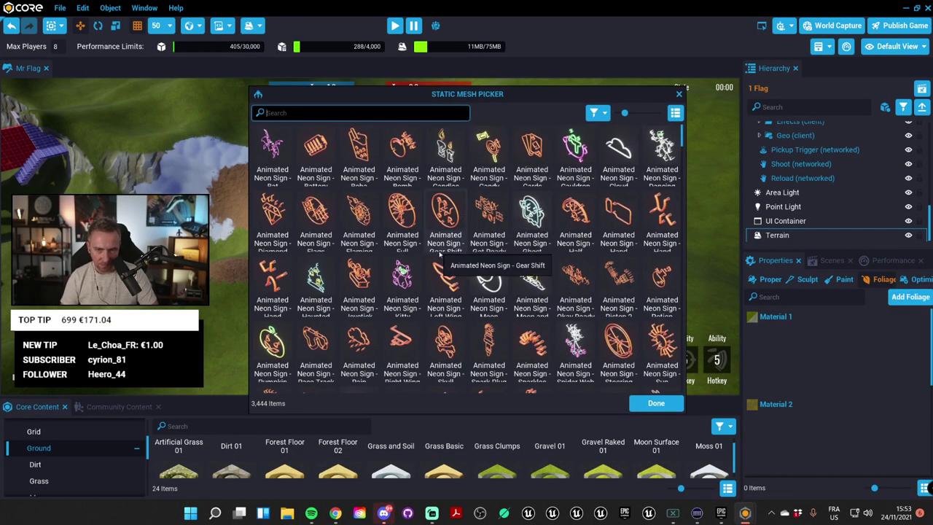
scroll(440, 253, down, 1)
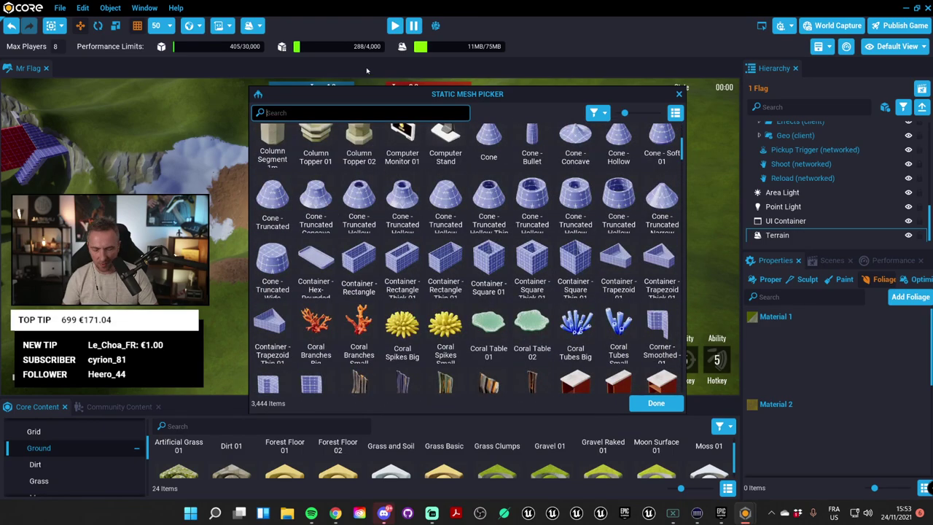
Step: Search 'grass' and pick the Grass Short and Grass Tall meshes
text(tre)
text(gro)
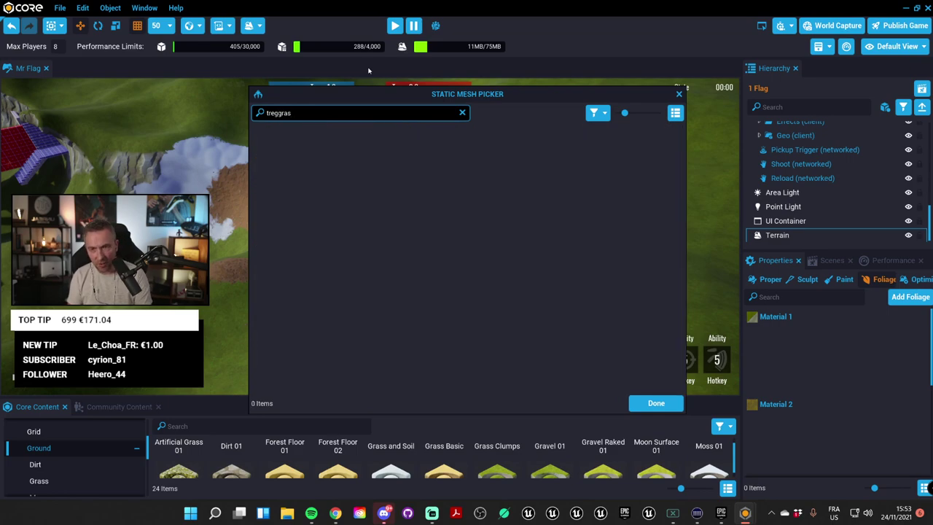
key(BackSpace)
key(BackSpace)
key(BackSpace)
key(BackSpace)
key(BackSpace)
key(BackSpace)
key(BackSpace)
key(BackSpace)
text(grass)
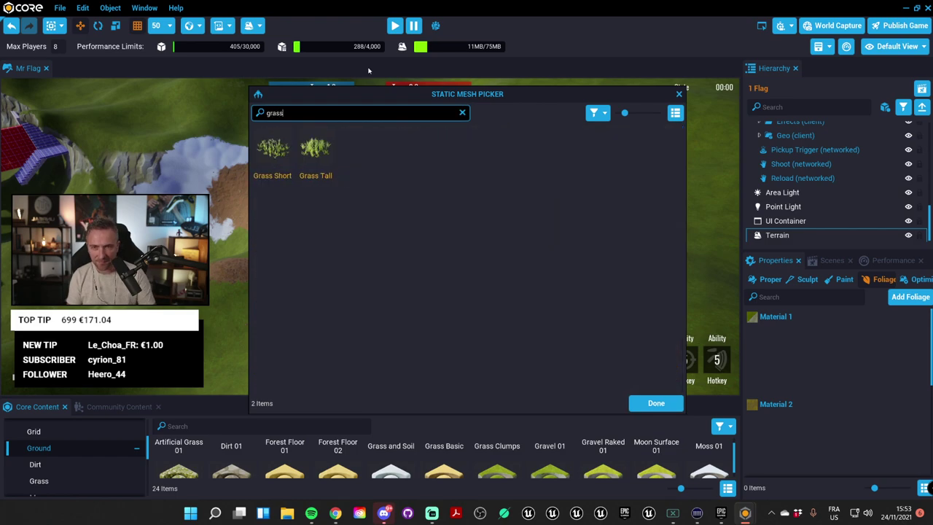
click(277, 155)
click(321, 155)
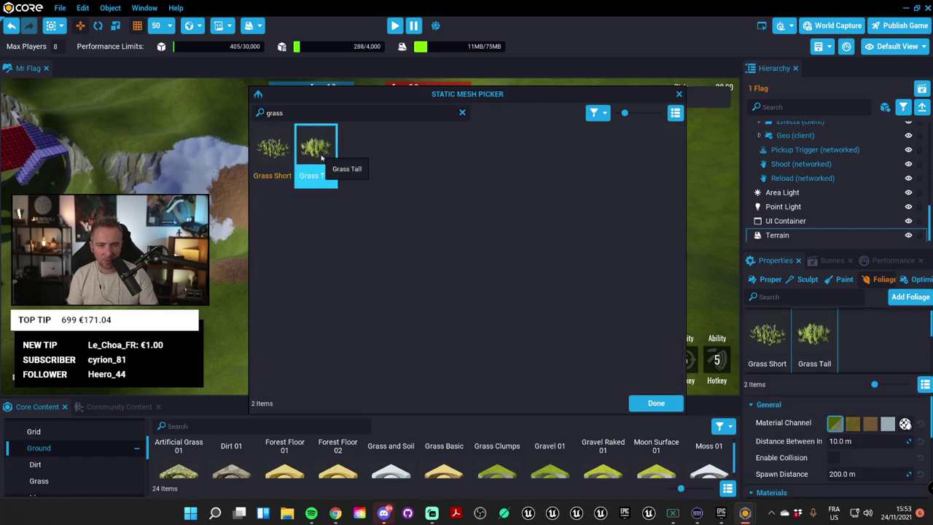
Step: Confirm the grass meshes and set foliage Distance Between to 3.0 m
click(651, 405)
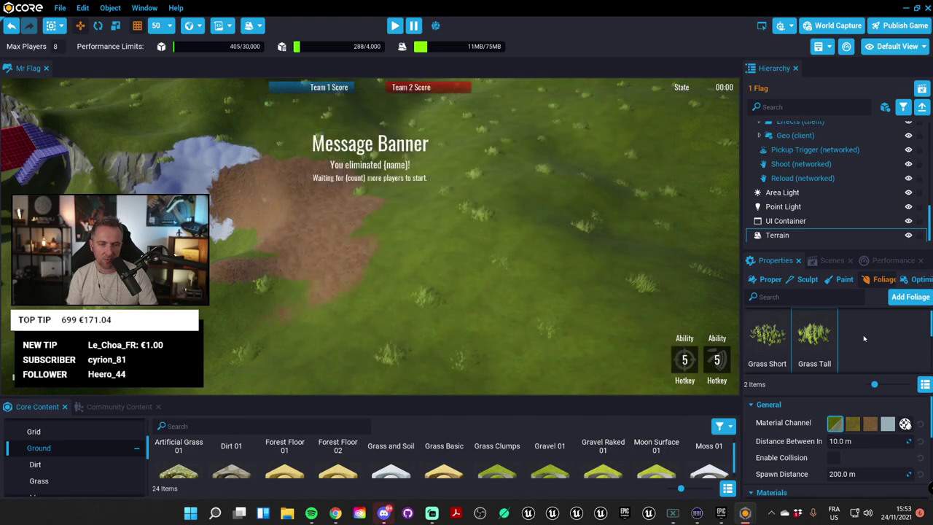
right_drag(568, 270, 632, 247)
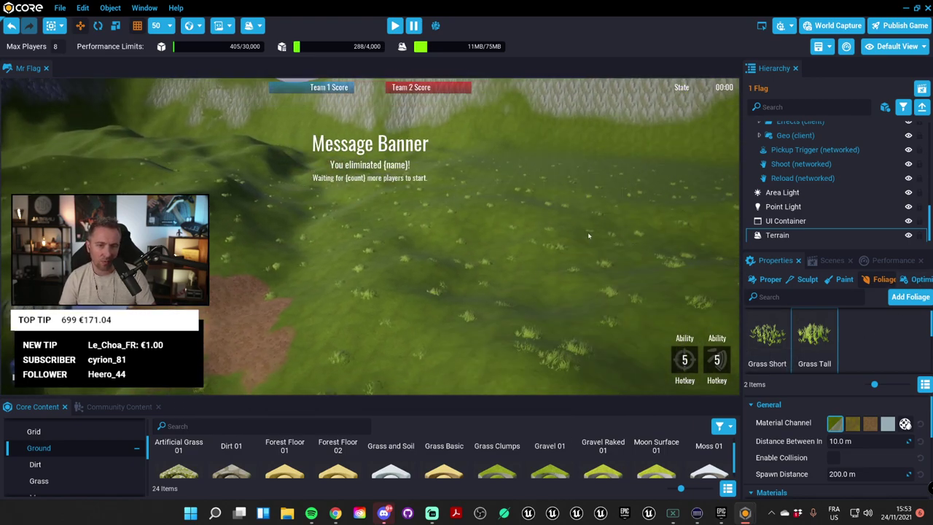
scroll(835, 423, down, 1)
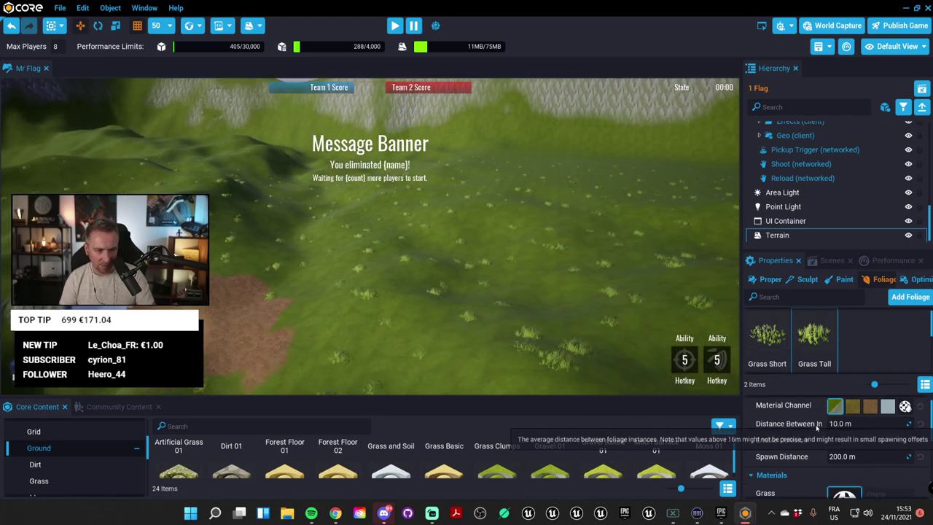
drag(869, 423, 842, 424)
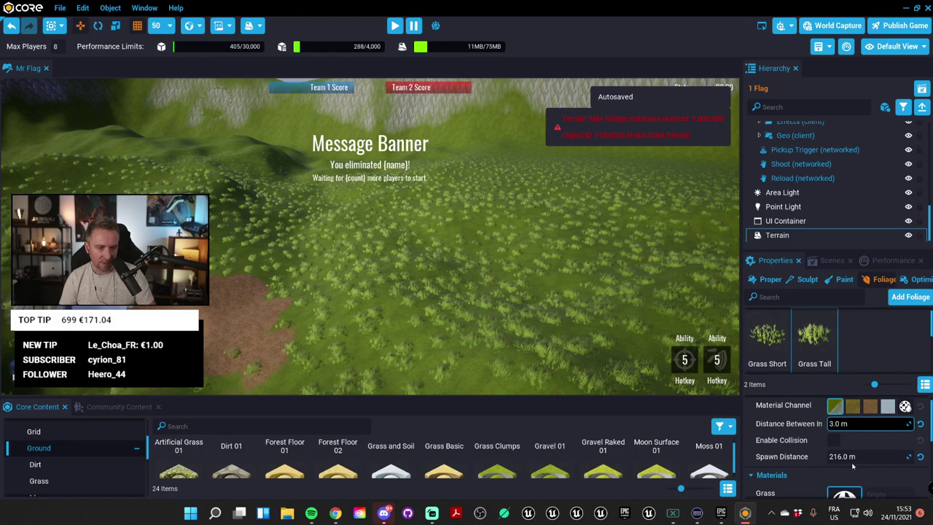
Step: Increase the foliage Spawn Distance to 960 m and check the grass across the hills
right_drag(734, 276, 734, 276)
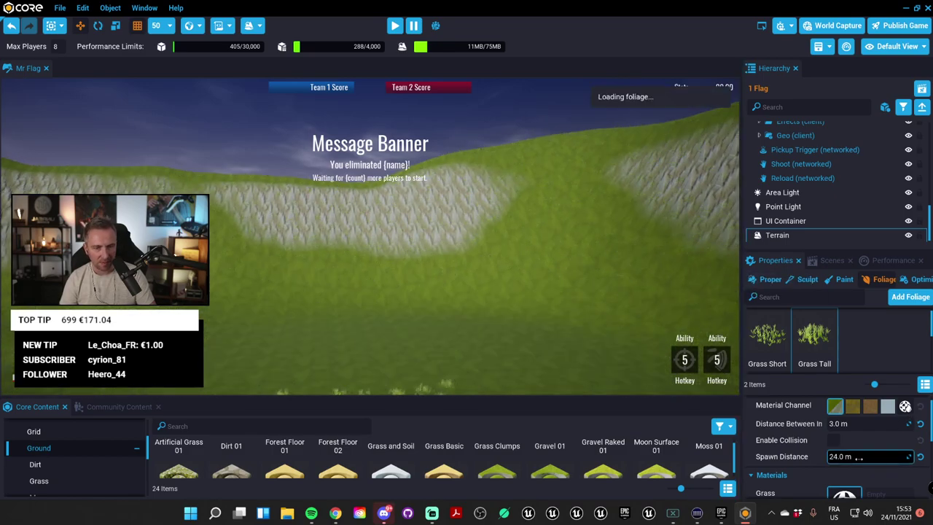
right_drag(315, 388, 384, 318)
drag(853, 456, 860, 456)
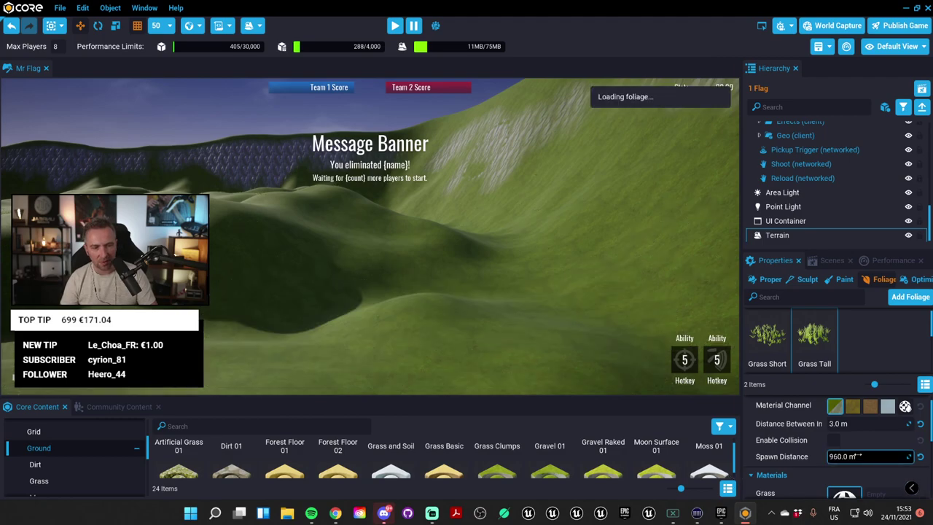
right_drag(517, 290, 364, 282)
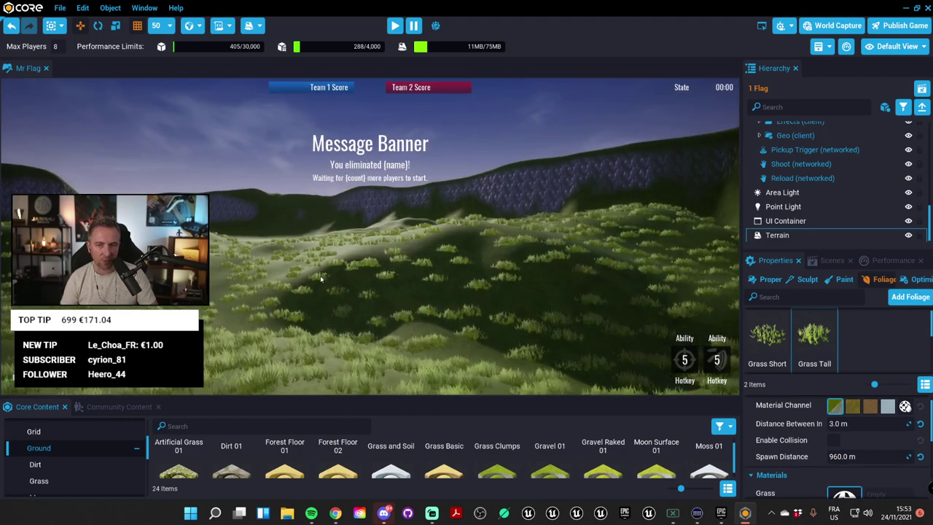
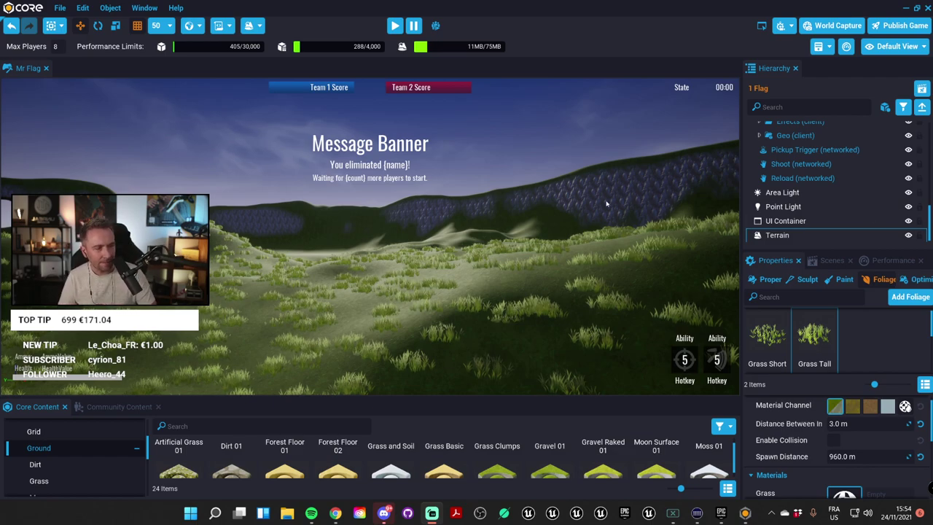
Step: Set Grass Tall's spawn distance to 120 m
right_drag(530, 255, 541, 266)
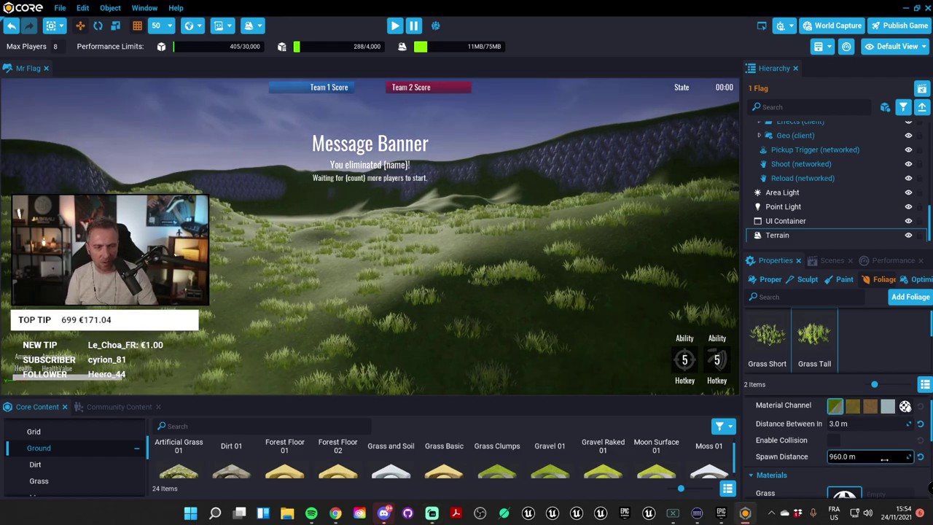
text(120)
key(Return)
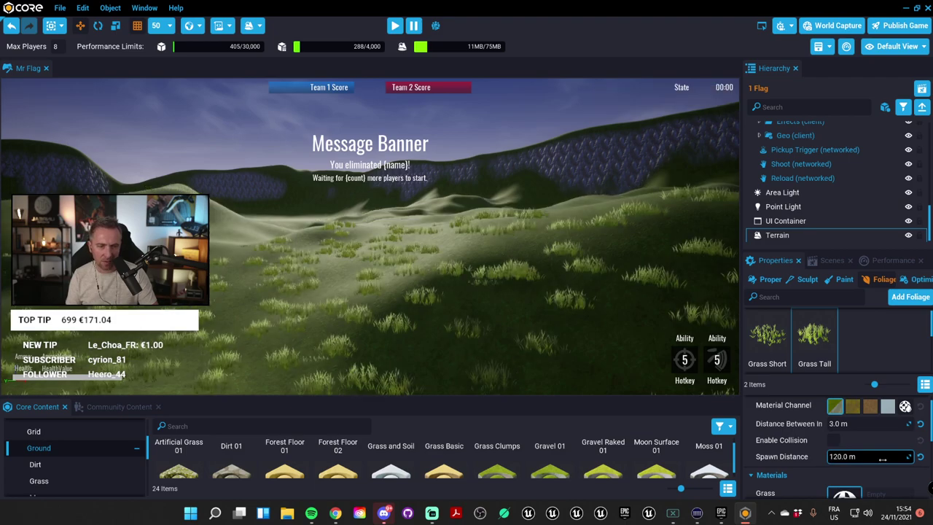
right_drag(541, 267, 604, 324)
scroll(807, 448, down, 5)
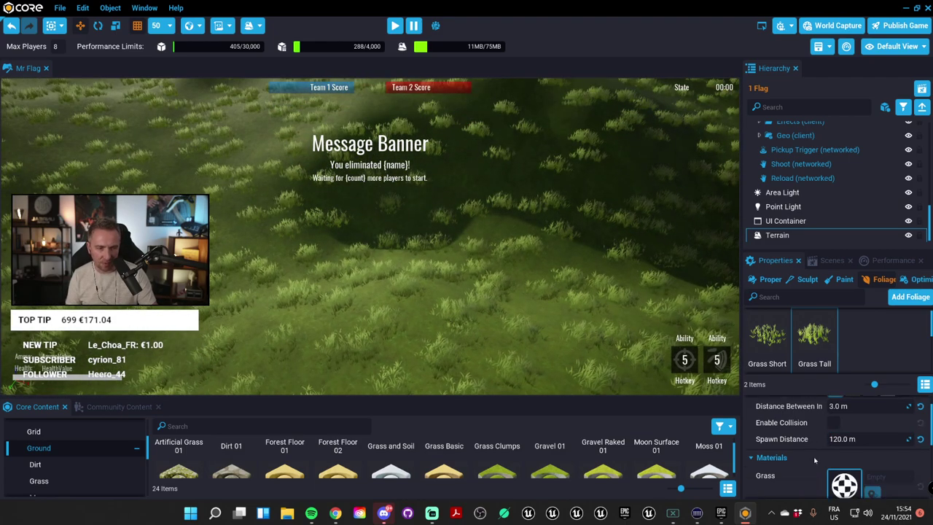
scroll(807, 448, down, 1)
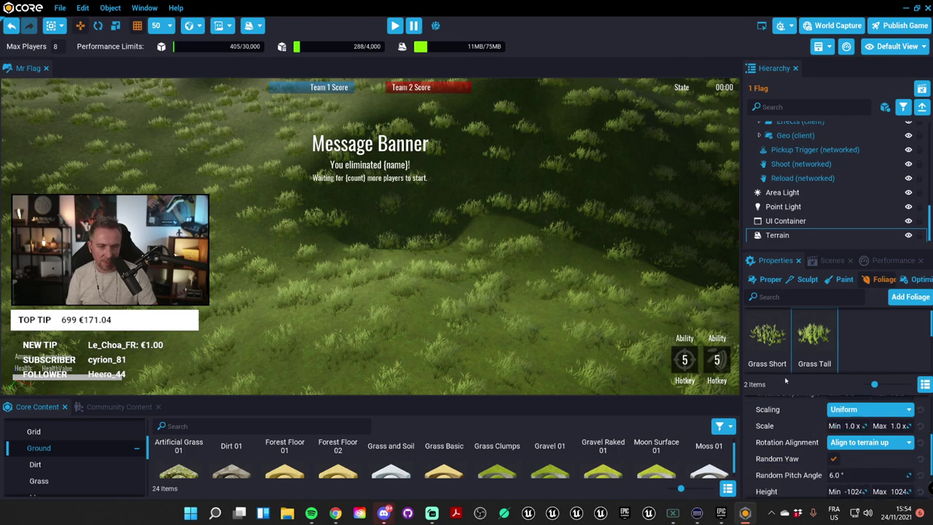
drag(787, 251, 783, 97)
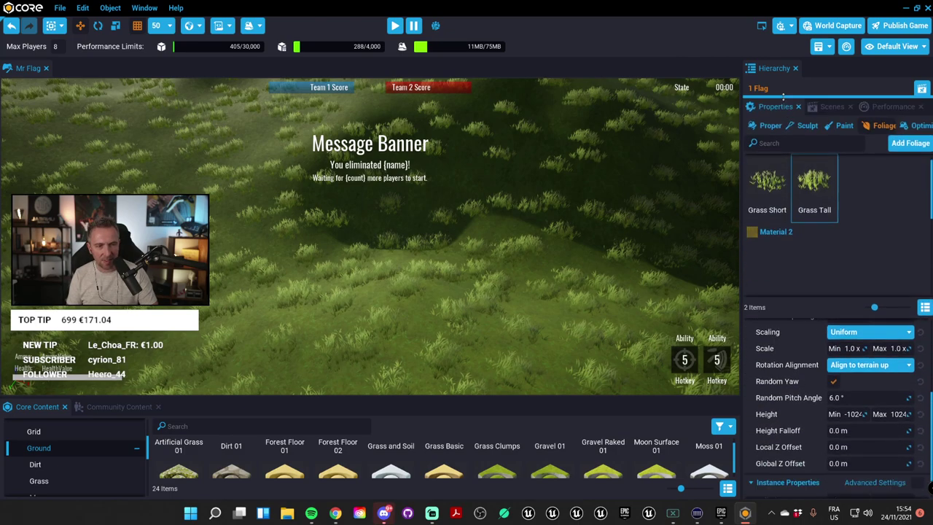
scroll(829, 427, down, 1)
right_drag(478, 203, 435, 140)
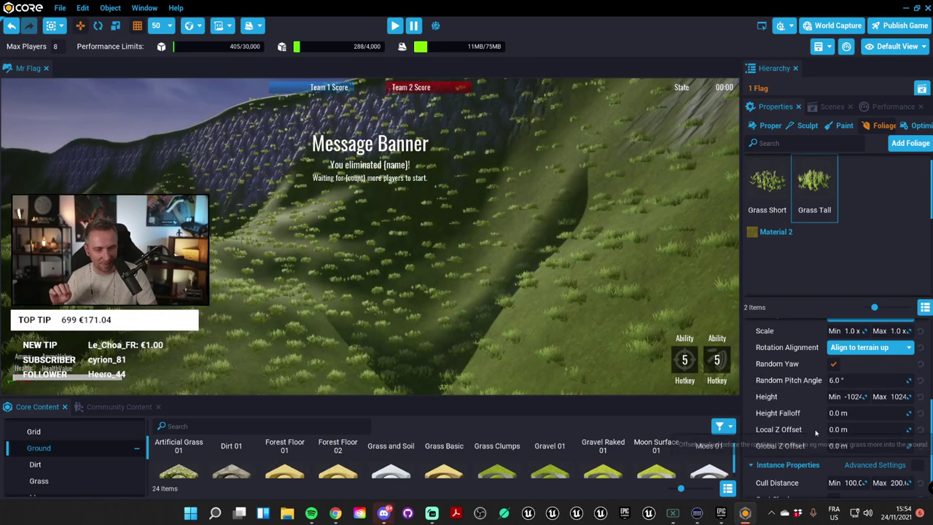
Step: In Spawn Settings, keep Grass Tall's scaling mode on Uniform
scroll(824, 443, down, 1)
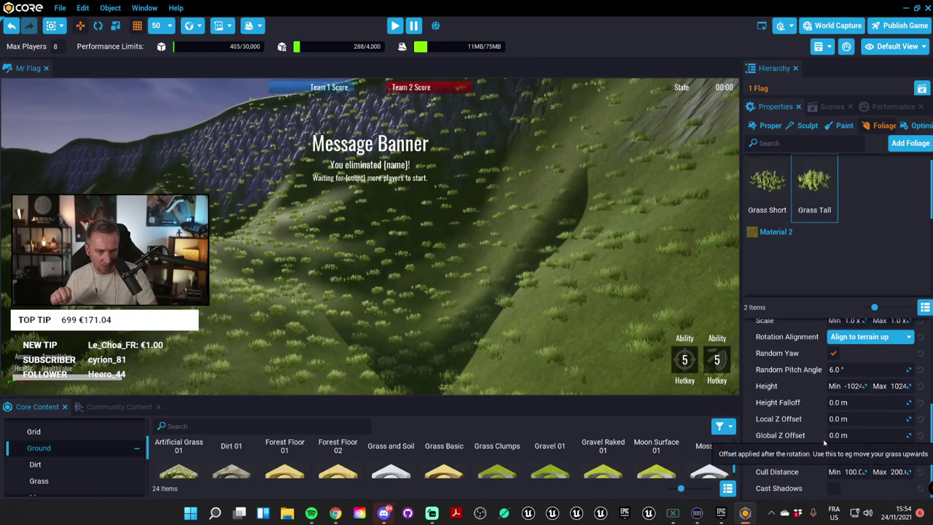
scroll(802, 436, up, 3)
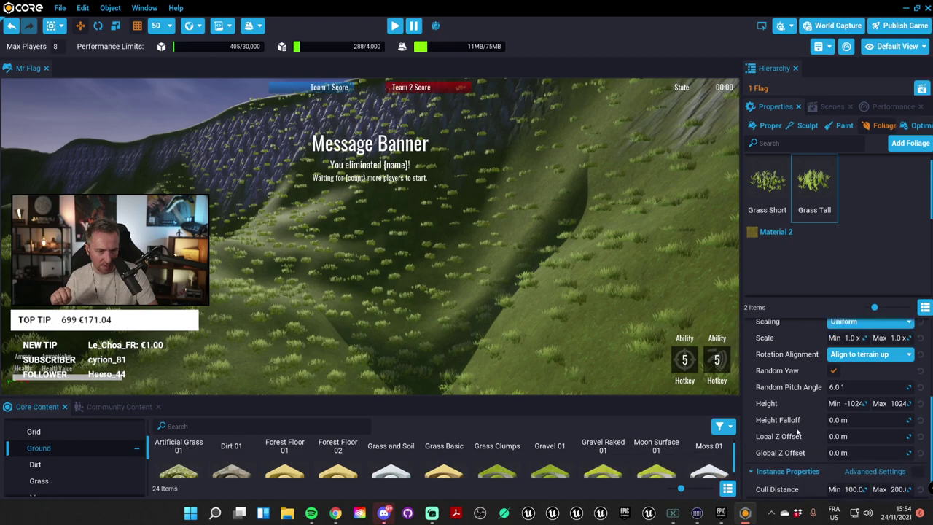
scroll(817, 438, down, 2)
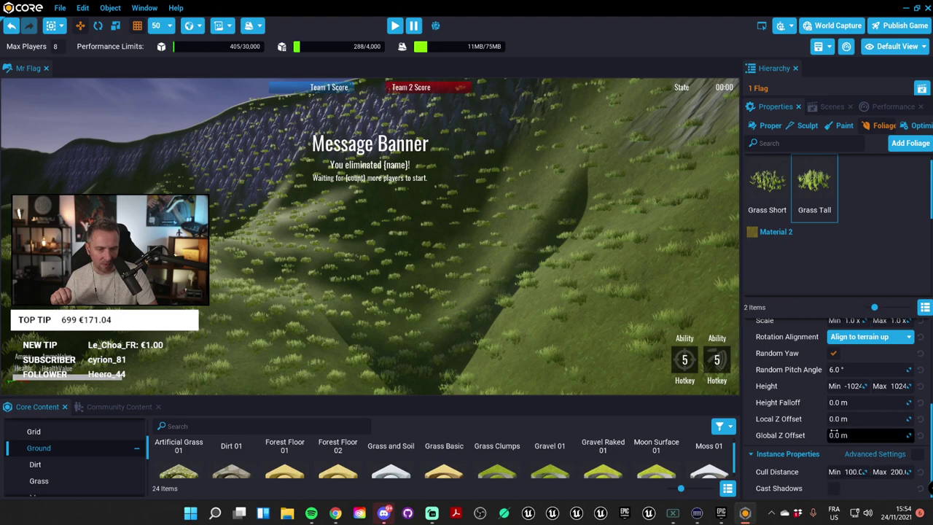
scroll(817, 435, up, 4)
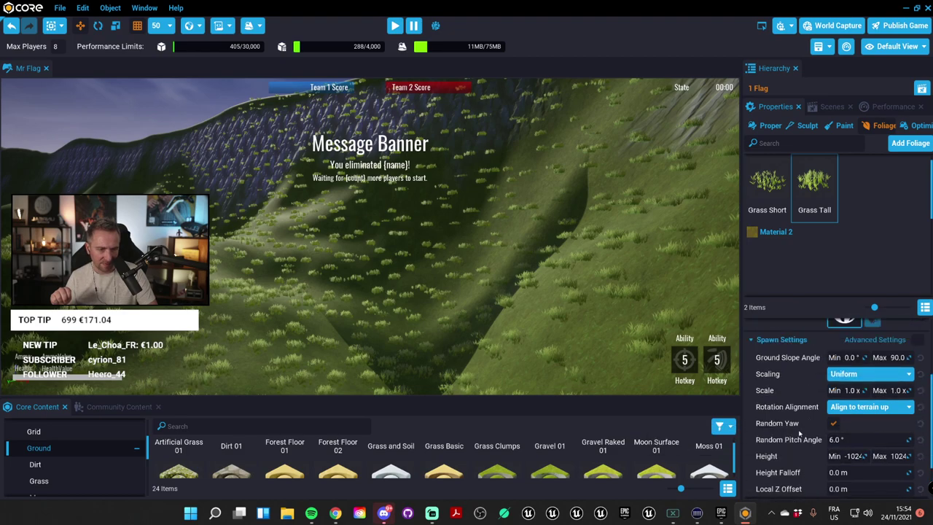
scroll(810, 445, down, 1)
scroll(796, 452, up, 3)
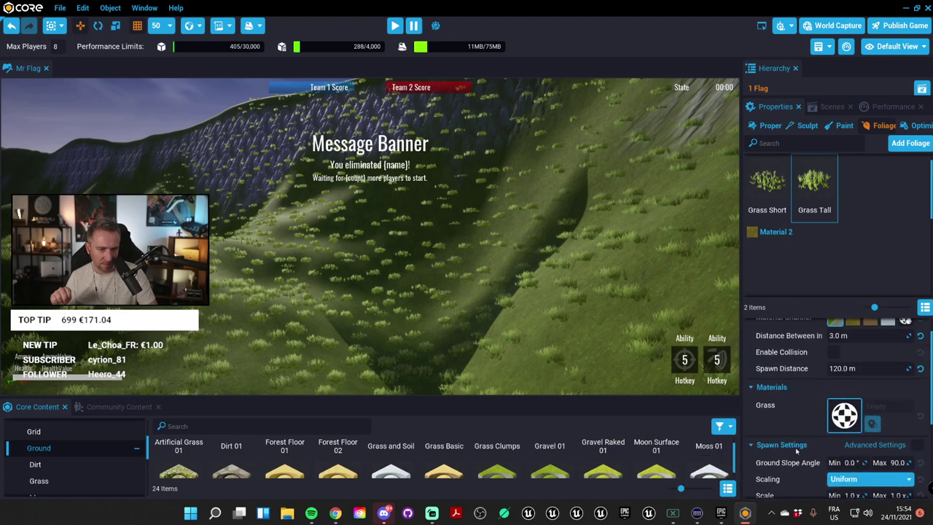
scroll(807, 453, down, 5)
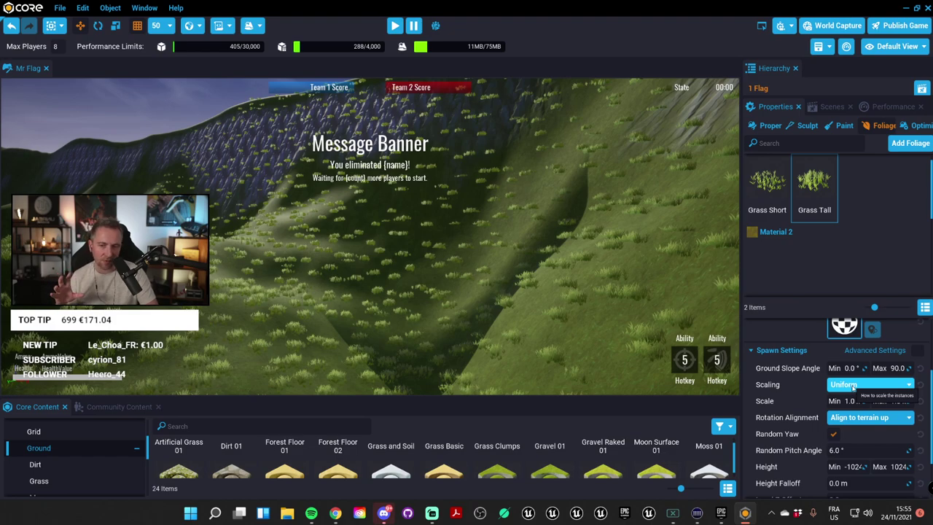
click(854, 388)
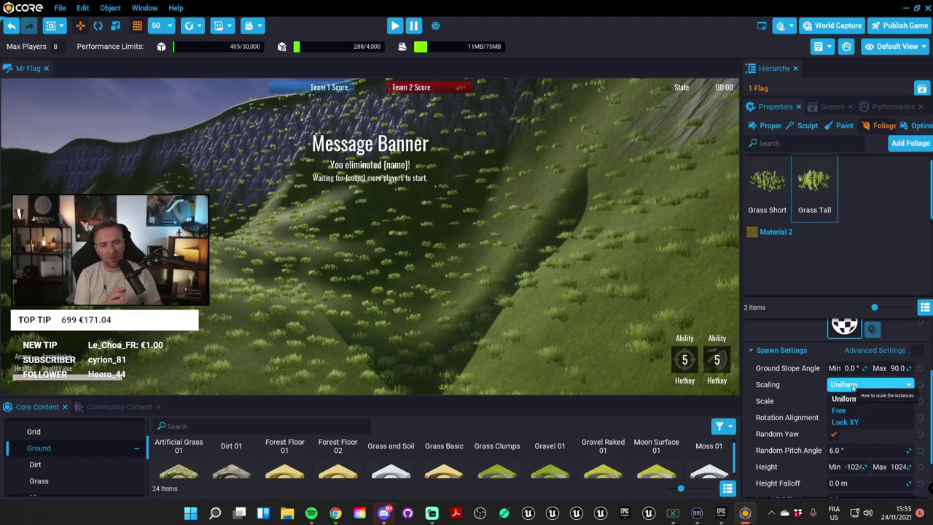
click(845, 399)
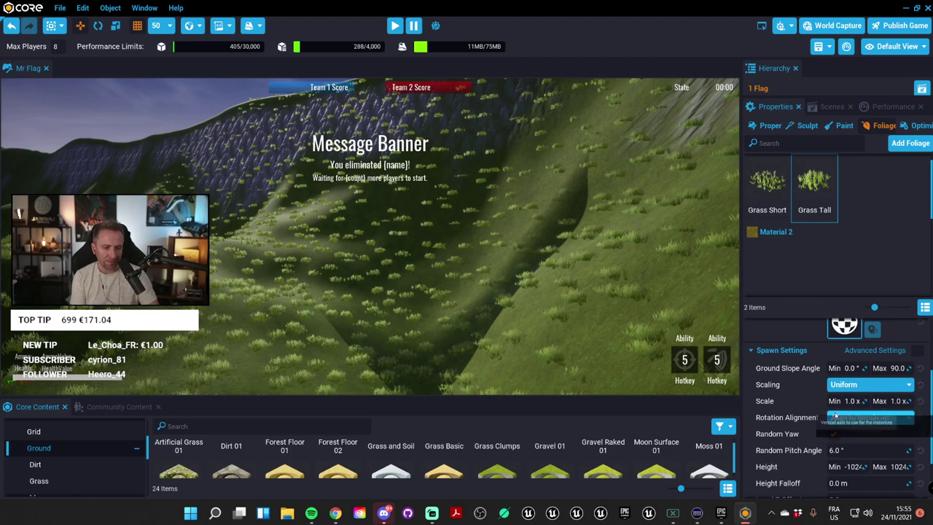
scroll(808, 416, down, 1)
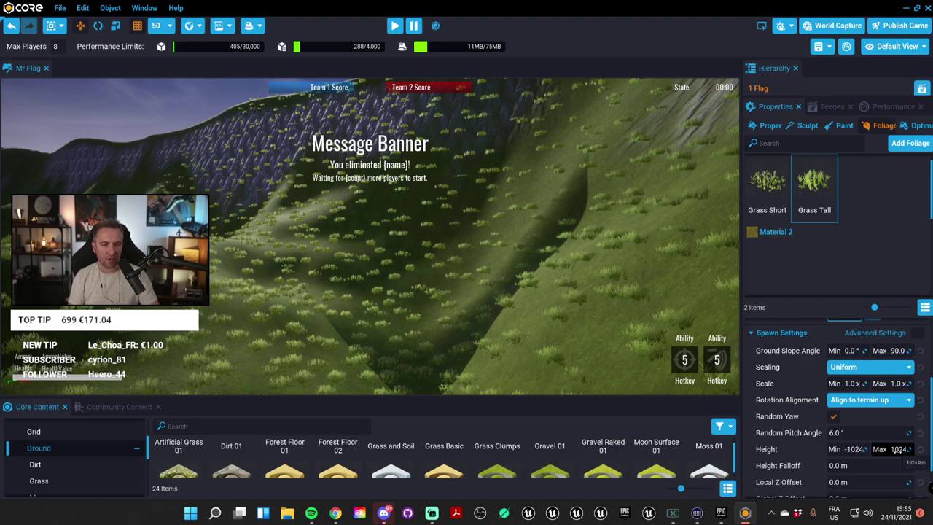
scroll(480, 242, down, 2)
Step: Try 143 m, then 20 m, as Grass Tall's Height Max and check the hillside
scroll(348, 237, down, 2)
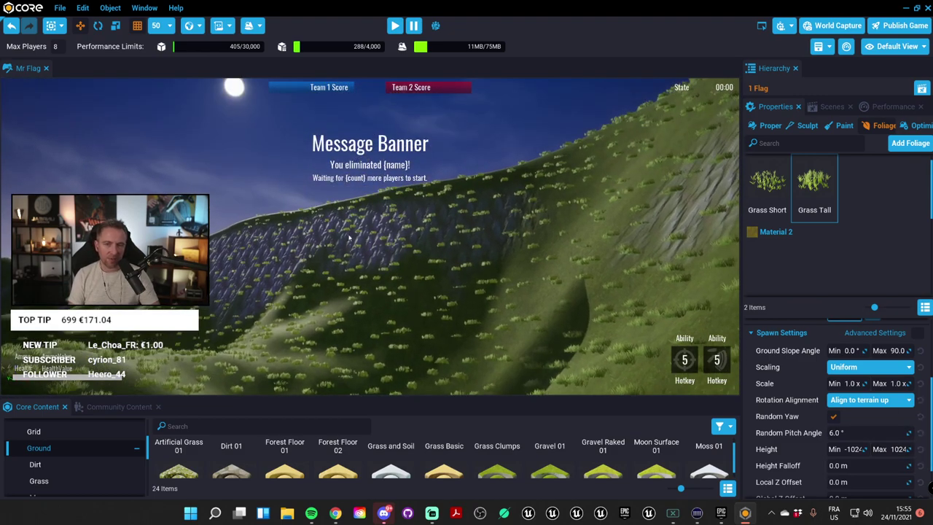
click(891, 449)
text(143)
key(Return)
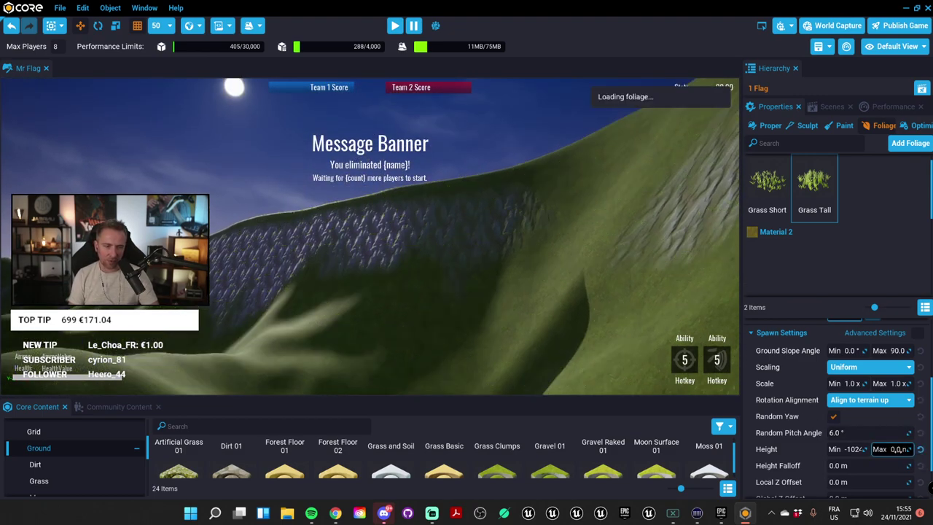
drag(909, 449, 885, 450)
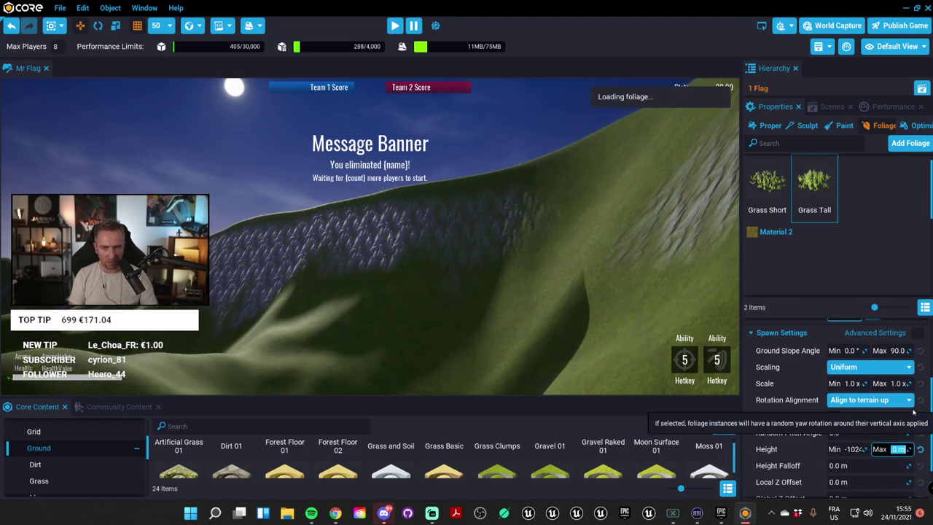
text(20)
key(Return)
right_drag(707, 317, 584, 168)
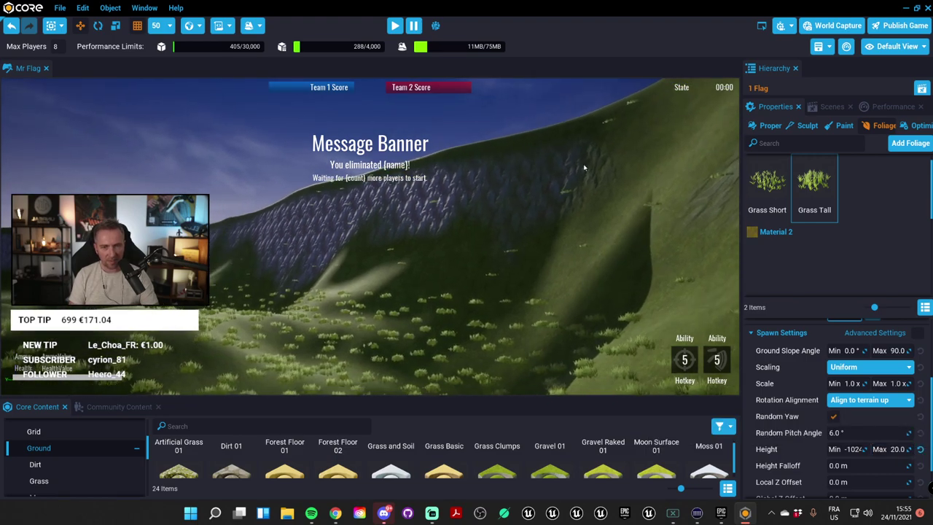
Step: Lower Height Max to 15 m, then settle on 5 m, and inspect the thinner grass
drag(899, 450, 897, 449)
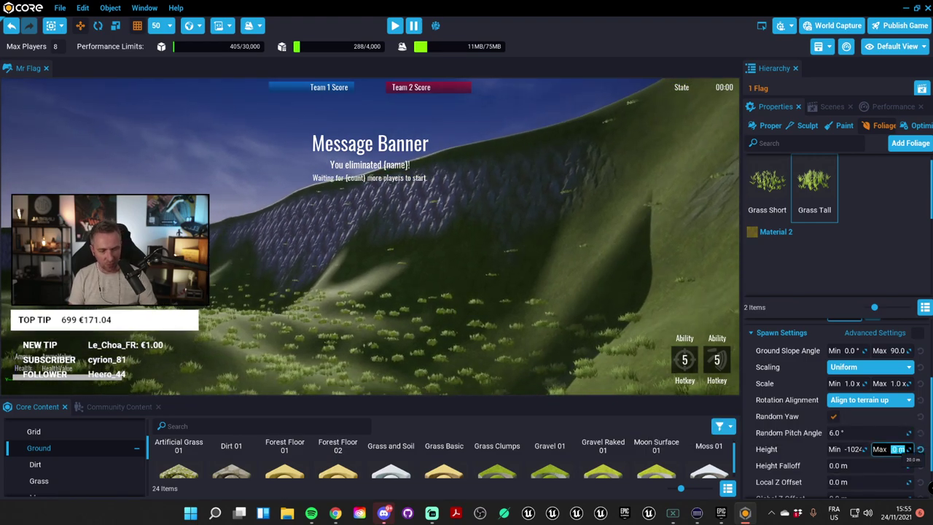
text(15)
key(Return)
right_drag(657, 292, 612, 249)
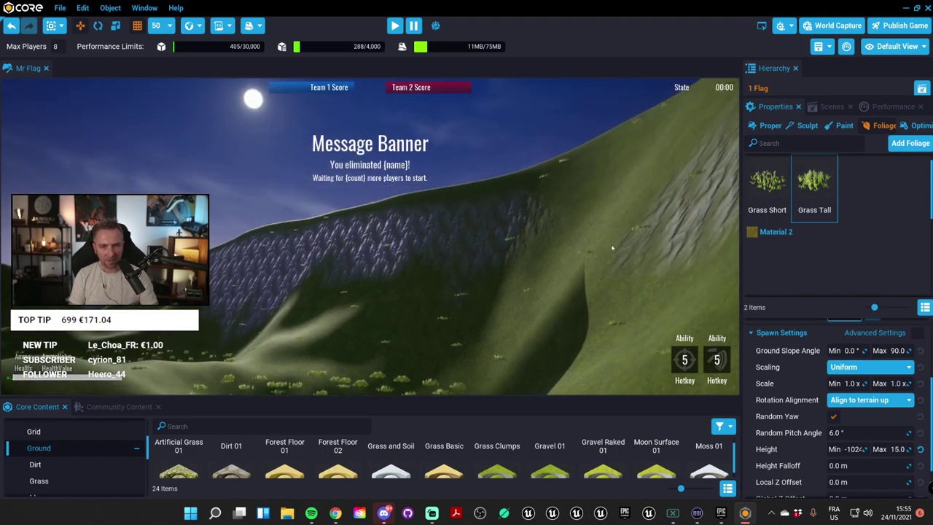
drag(899, 449, 905, 433)
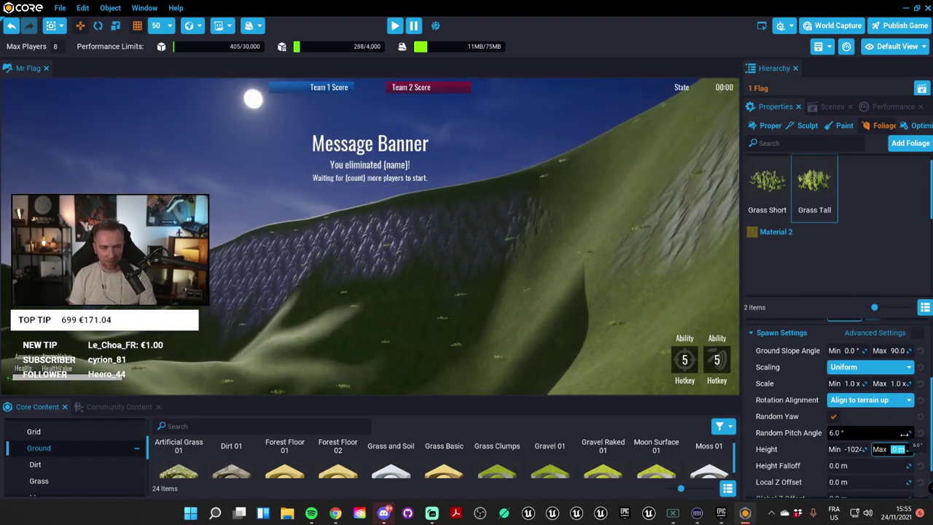
key(Return)
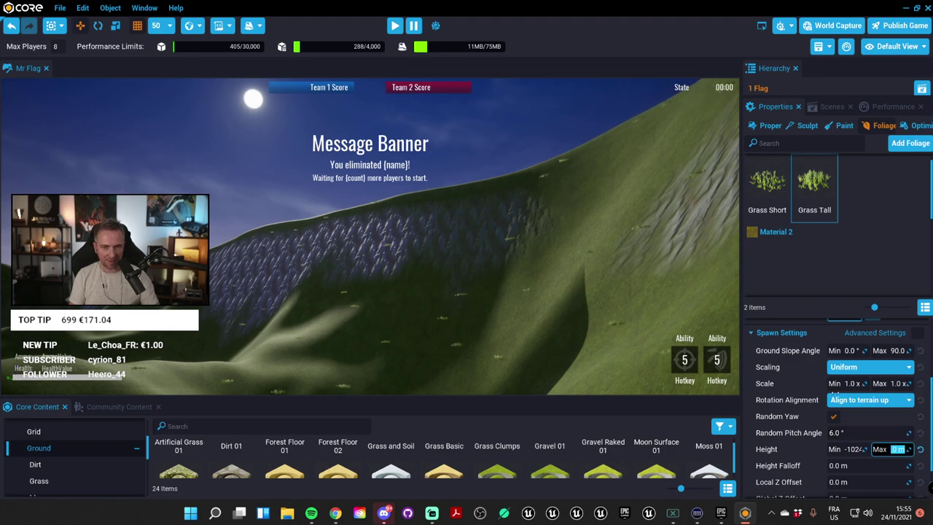
click(514, 275)
right_drag(514, 275, 478, 108)
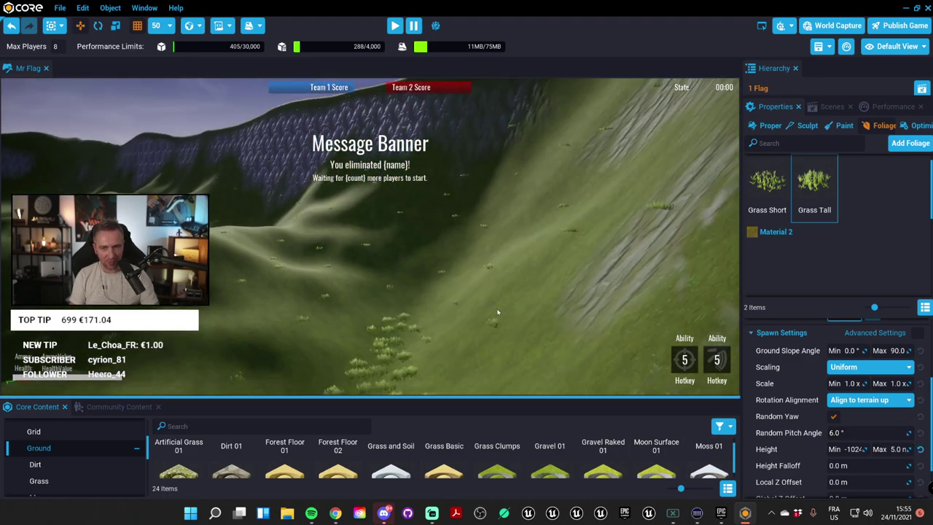
right_drag(498, 312, 511, 332)
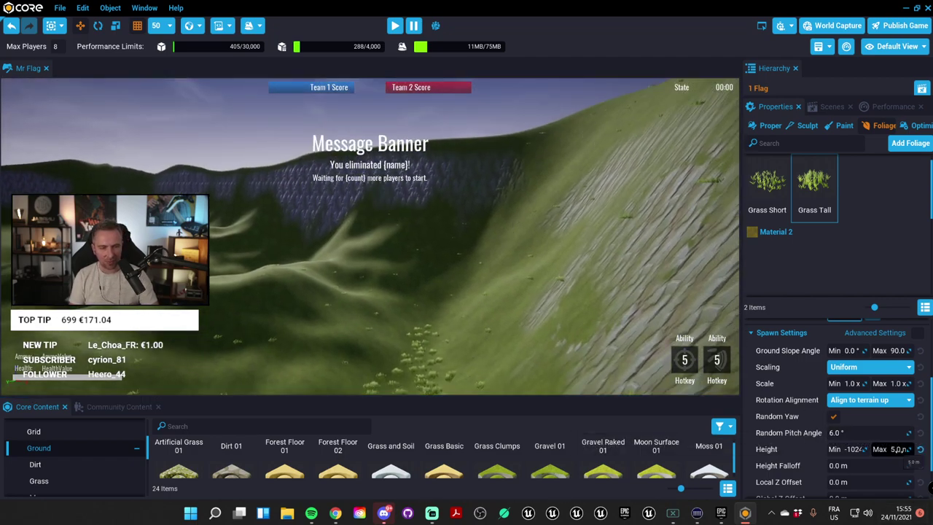
click(899, 450)
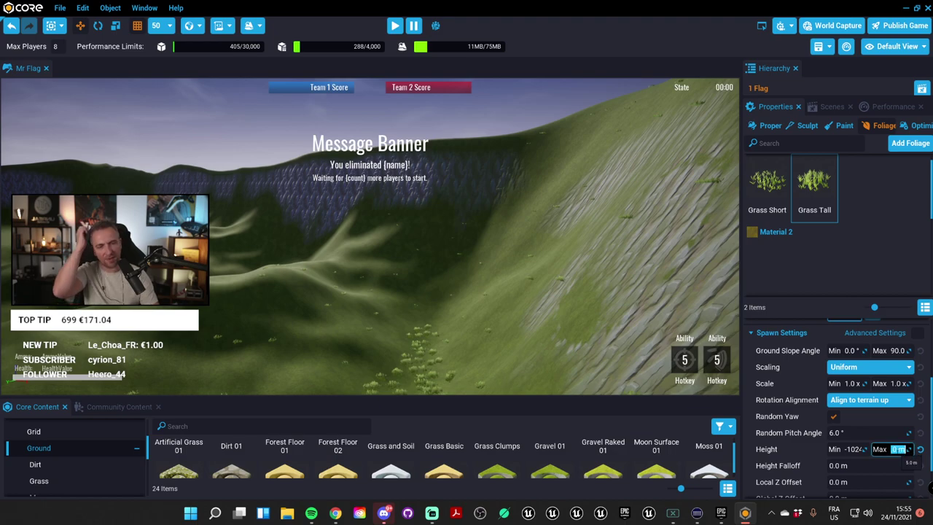
Step: Turn the camera across the grassy hillside and drag the splitter left to widen the Properties panel
scroll(806, 463, down, 2)
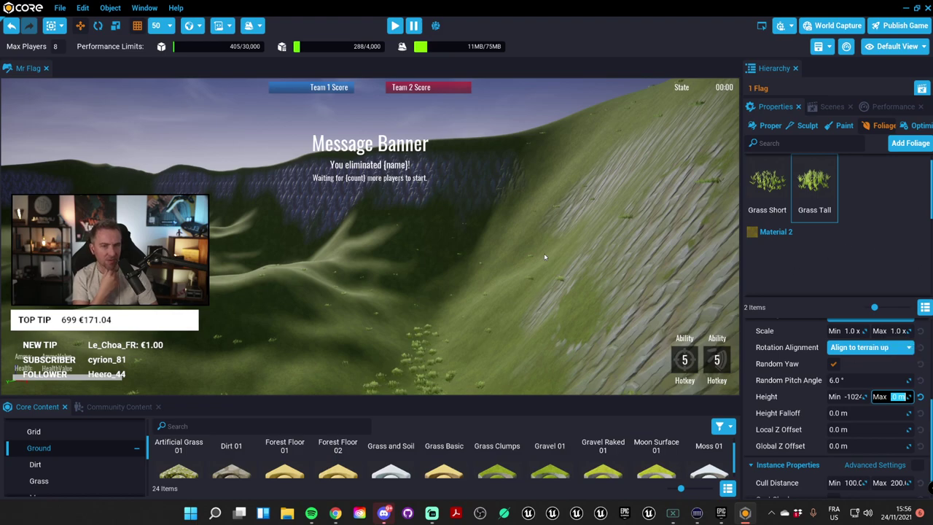
right_drag(549, 252, 625, 251)
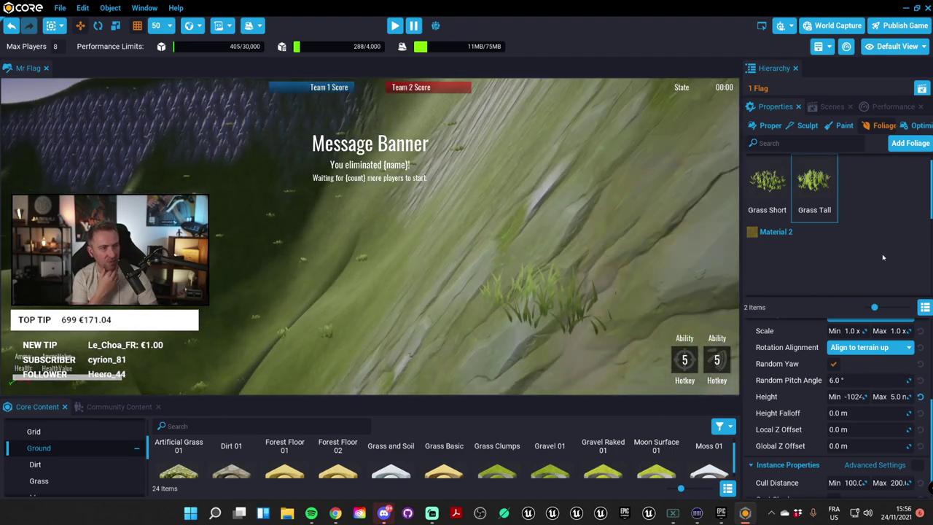
scroll(573, 284, down, 3)
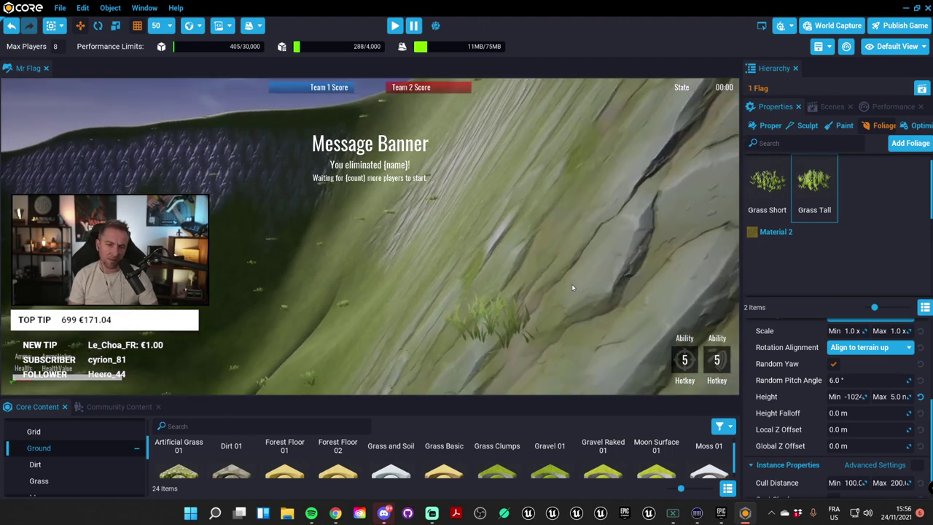
right_drag(569, 288, 498, 278)
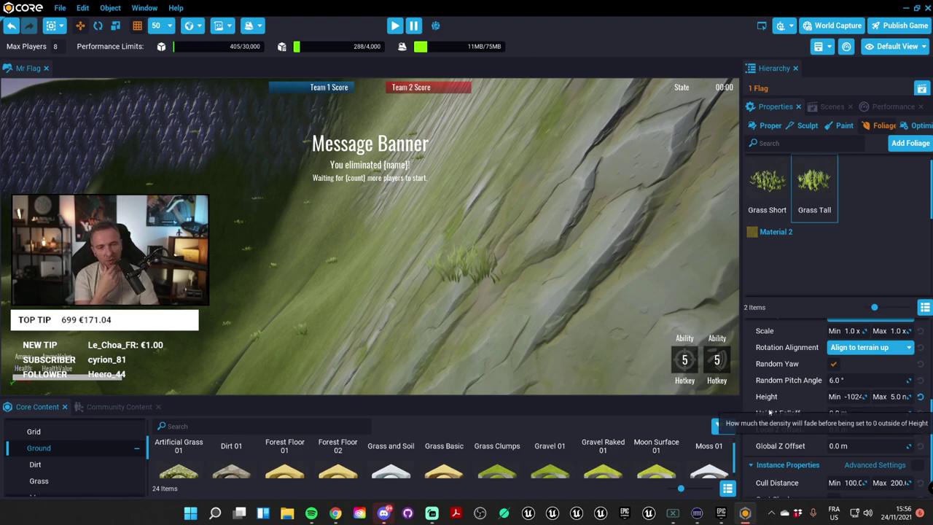
scroll(809, 429, up, 1)
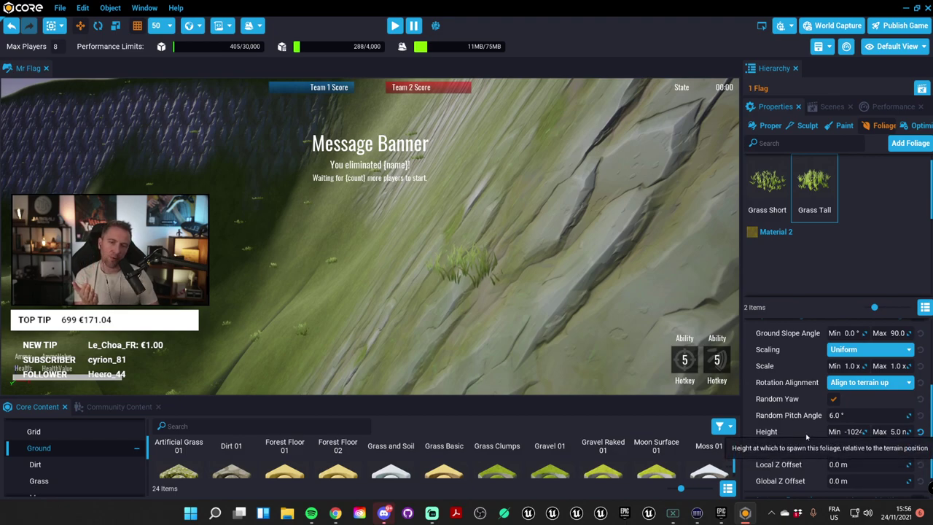
scroll(805, 441, up, 2)
scroll(878, 449, down, 2)
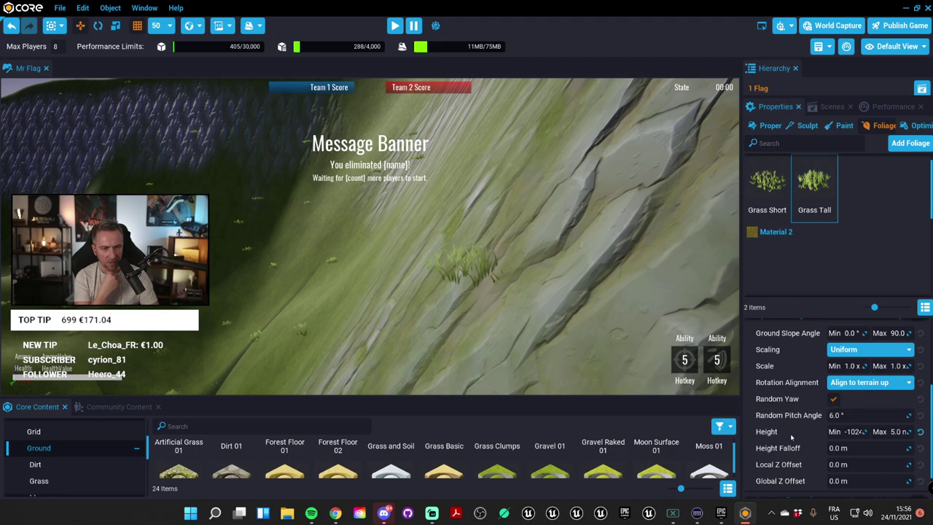
mouse_move(780, 460)
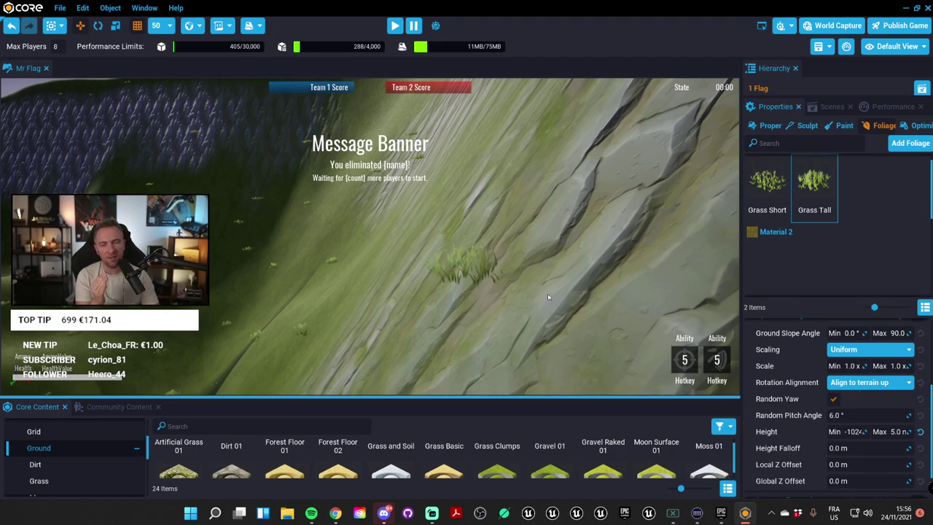
right_drag(548, 293, 468, 259)
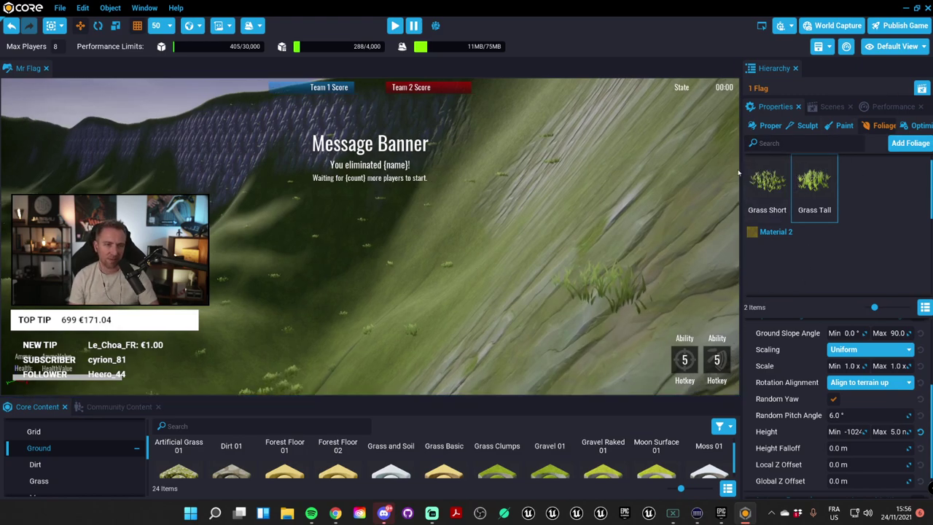
drag(741, 240, 666, 241)
click(922, 125)
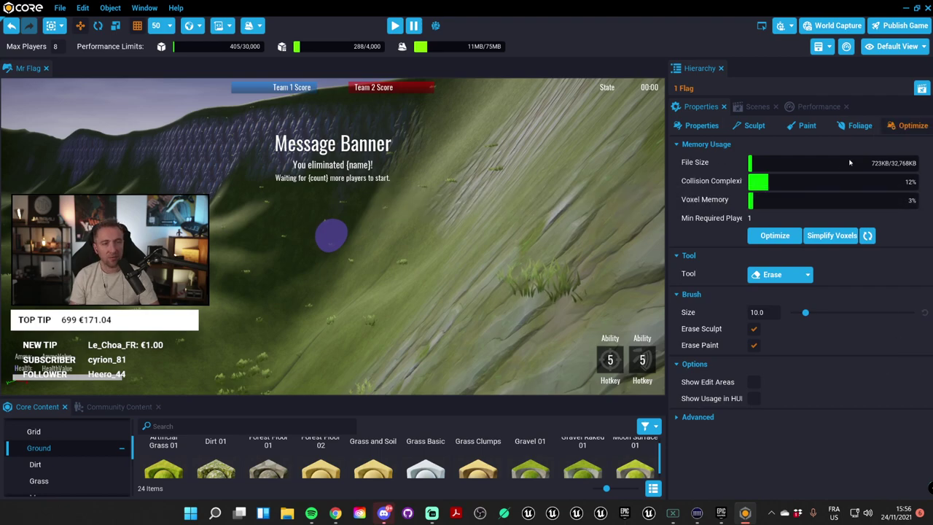
mouse_move(764, 199)
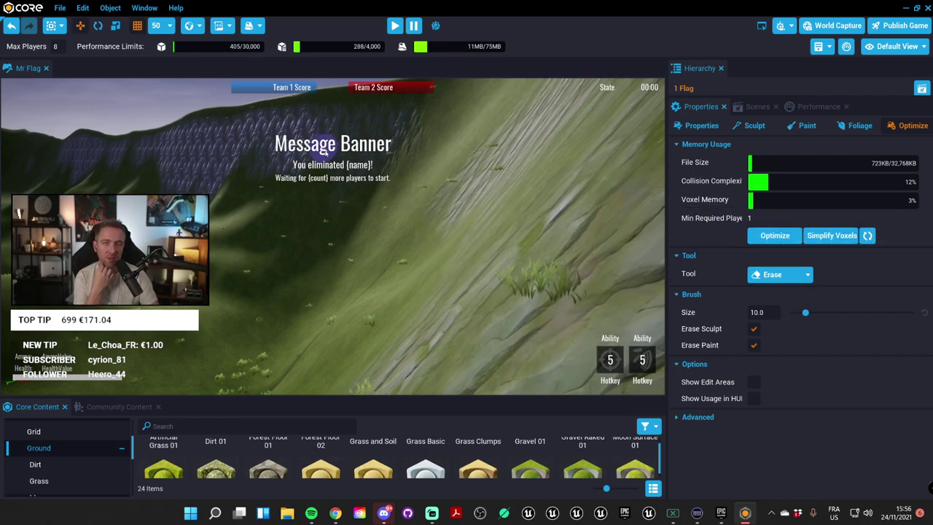
mouse_move(316, 144)
right_down()
mouse_move(271, 285)
mouse_move(328, 256)
mouse_move(434, 250)
mouse_move(333, 234)
right_up()
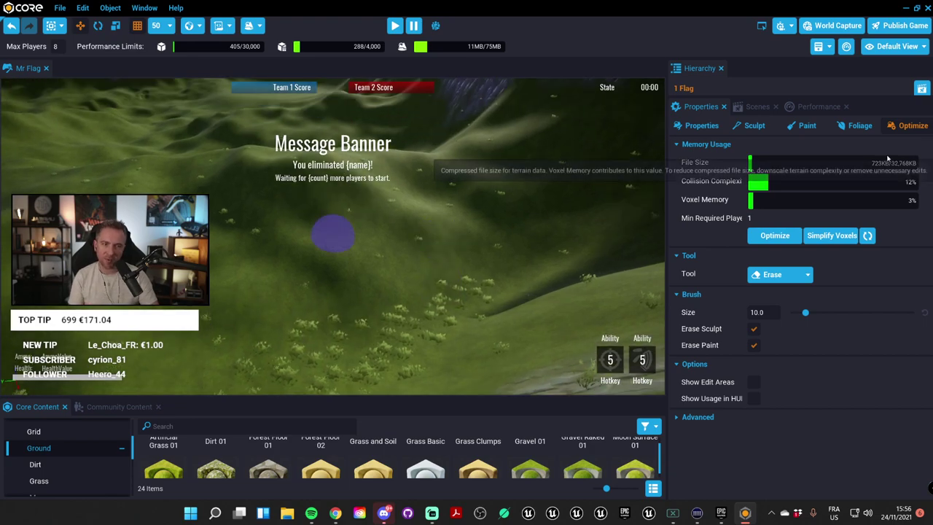
click(857, 125)
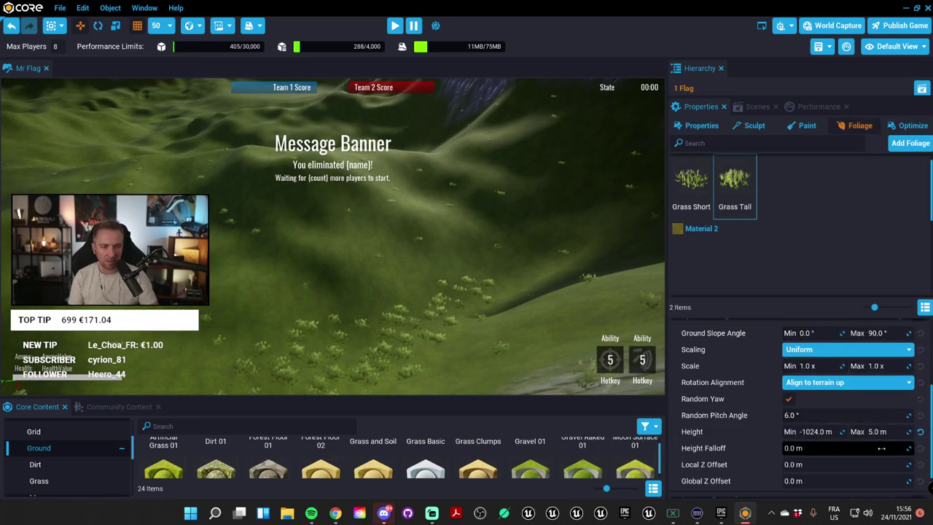
Step: Switch between Grass Short and Grass Tall to compare their settings, ending on Grass Short
scroll(839, 437, up, 4)
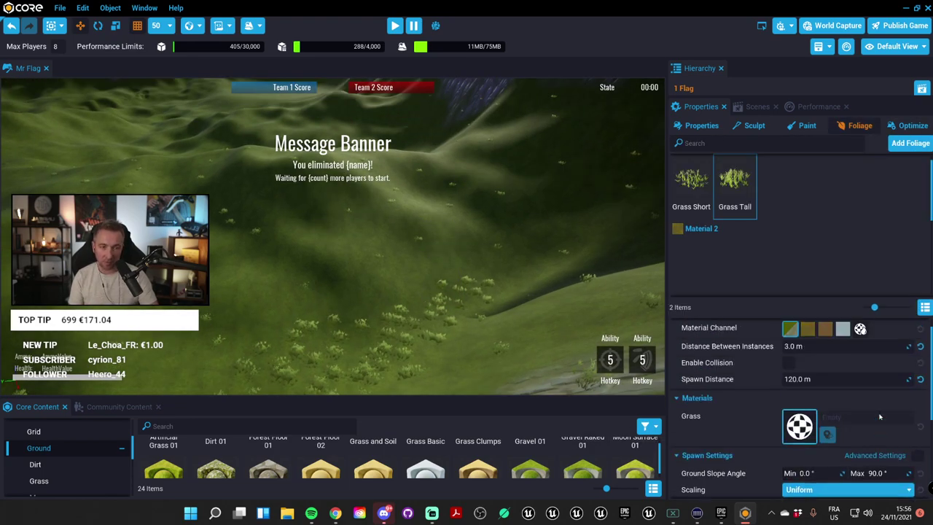
click(691, 183)
click(735, 183)
click(691, 182)
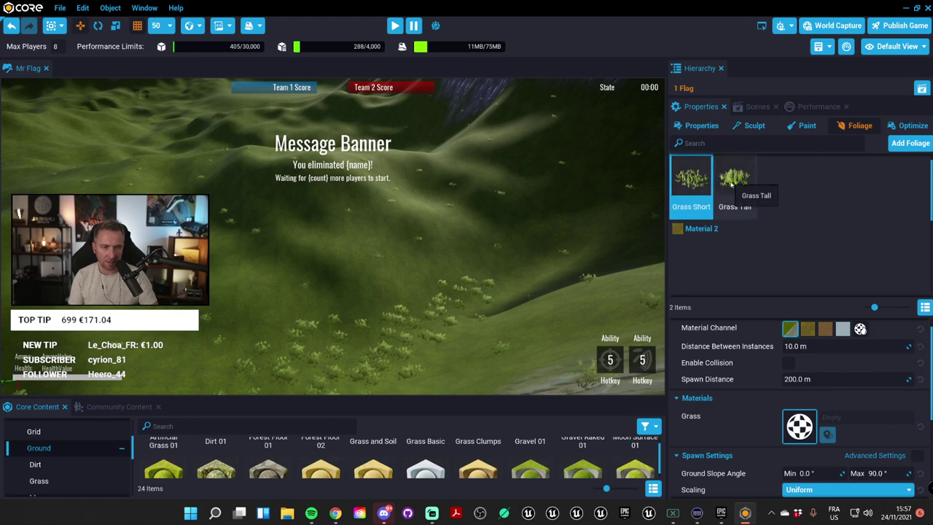
click(735, 183)
click(691, 182)
click(735, 182)
click(691, 183)
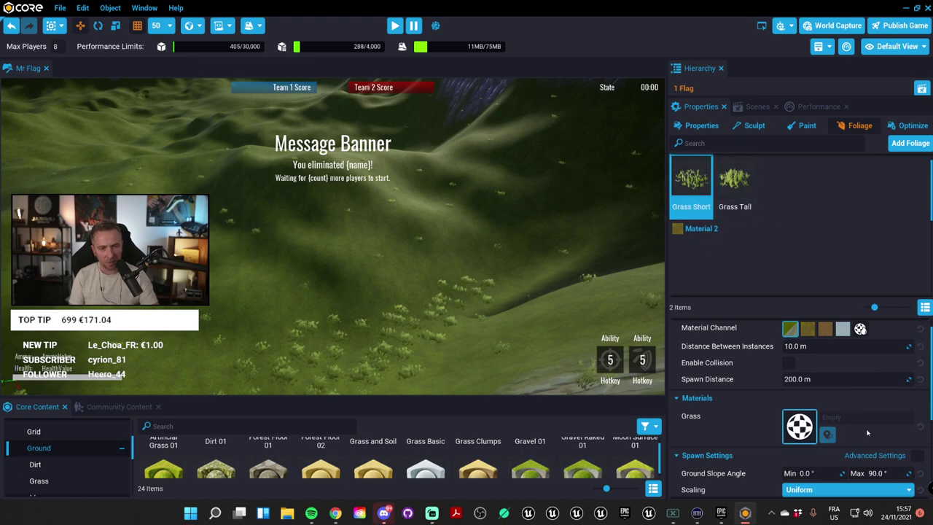
Step: Tighten Grass Short's instance spacing to about 3 m and push its spawn distance to about 1000 m
click(846, 346)
drag(846, 347, 875, 347)
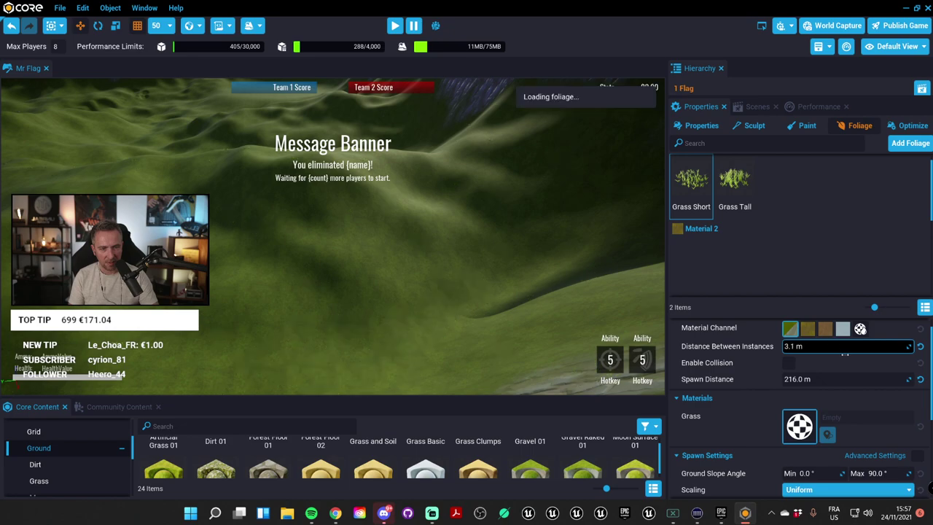
drag(849, 379, 836, 381)
click(735, 182)
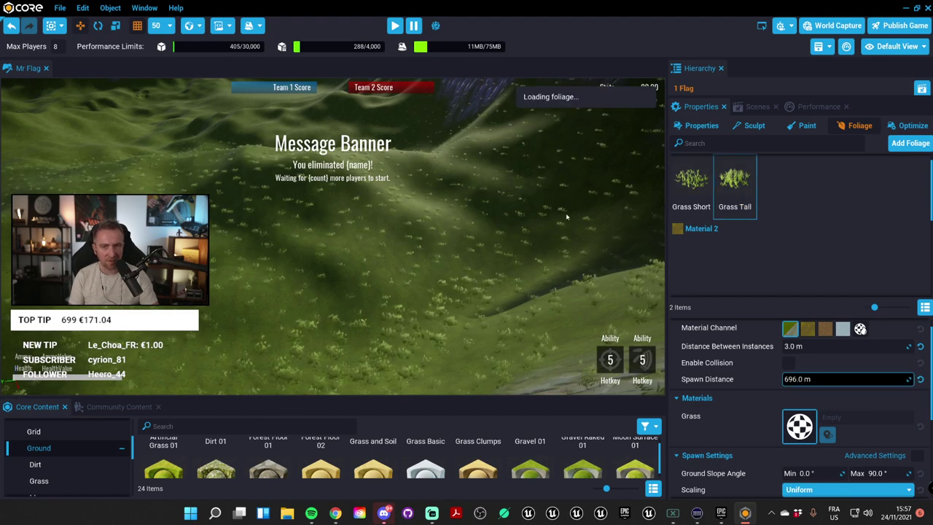
click(842, 347)
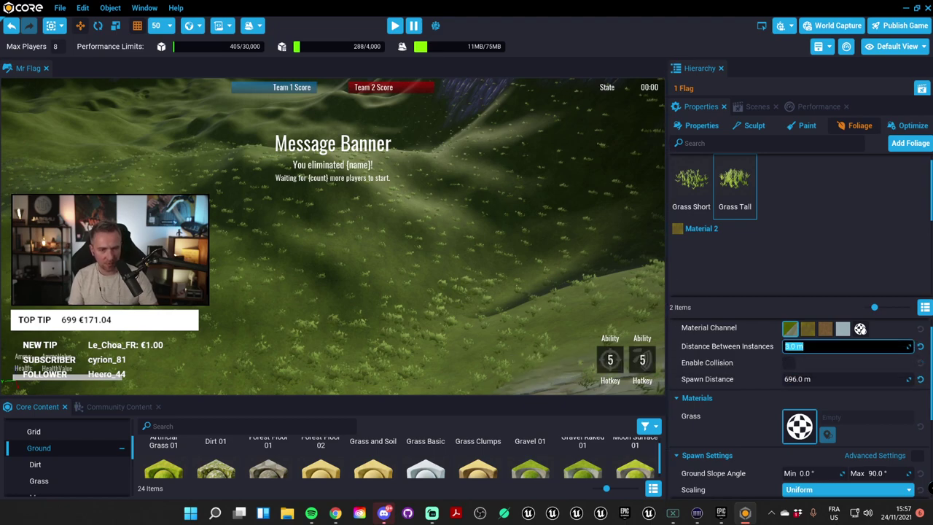
click(692, 183)
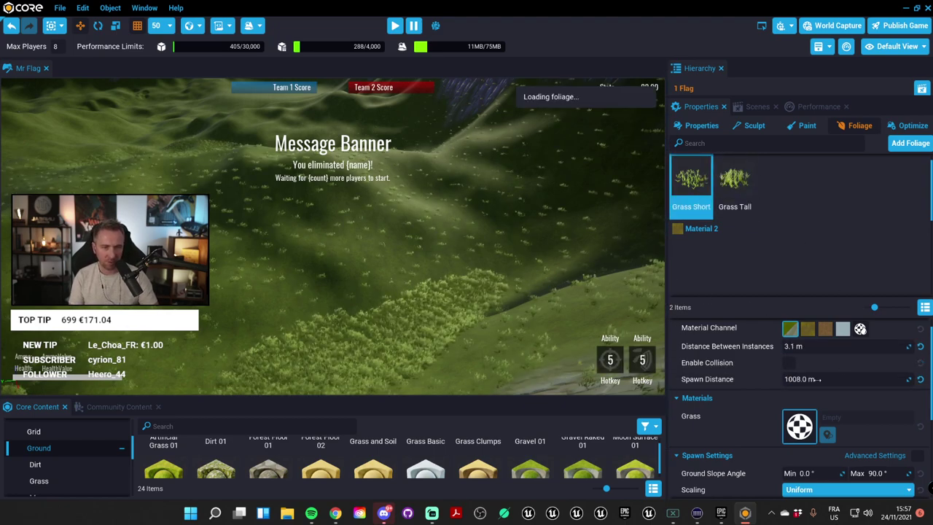
click(802, 347)
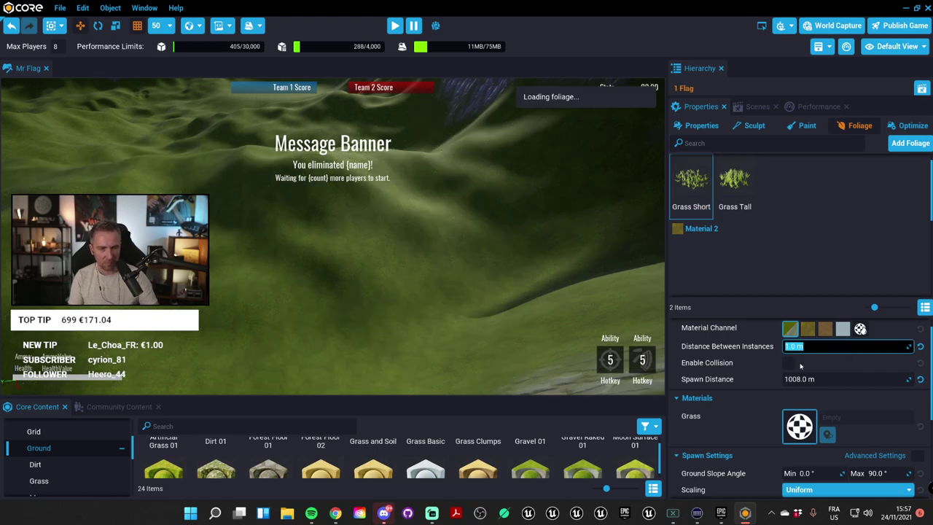
Step: Set Cull Distance Max to 10000 m for both Grass Short and Grass Tall
scroll(802, 407, down, 5)
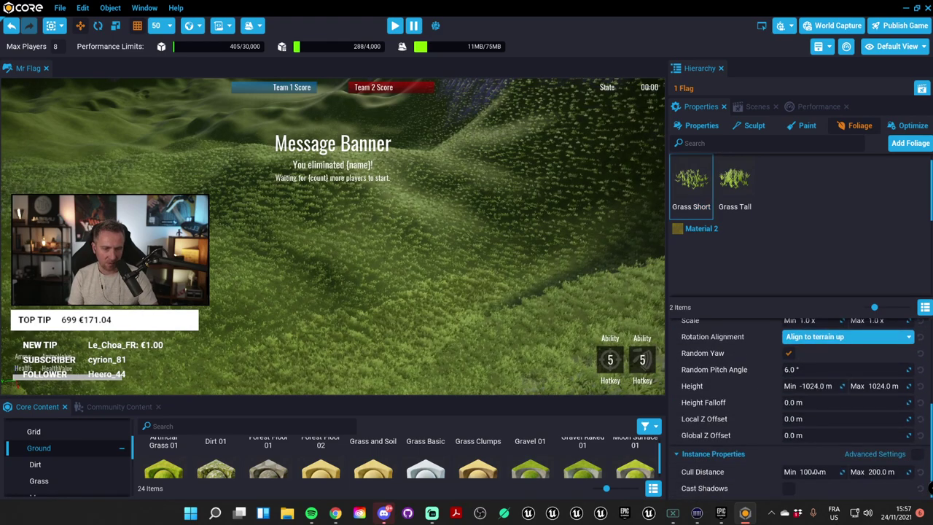
click(879, 472)
text(10)
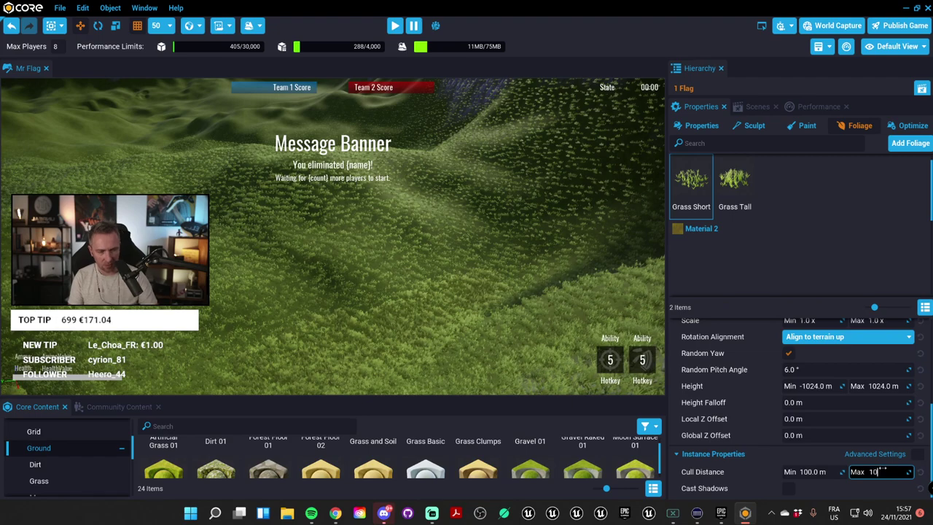
text(000)
key(Return)
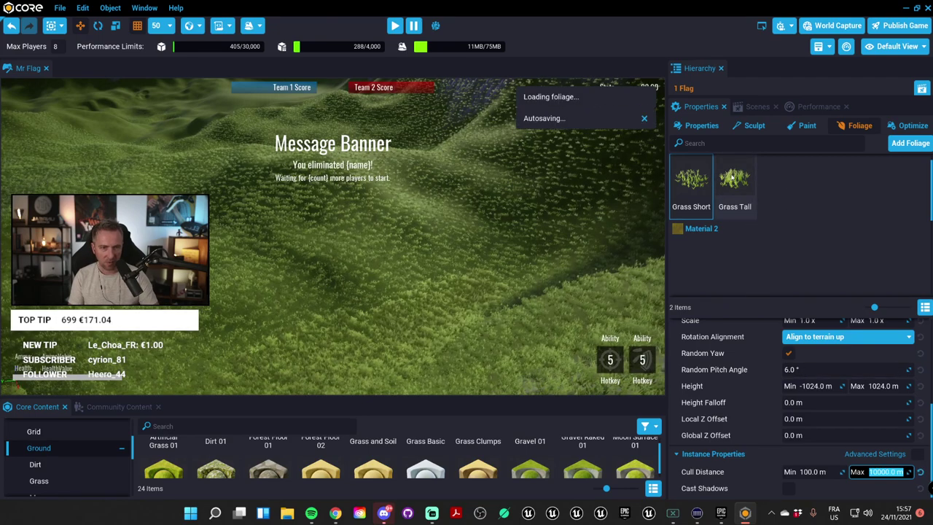
click(735, 182)
click(891, 472)
text(1)
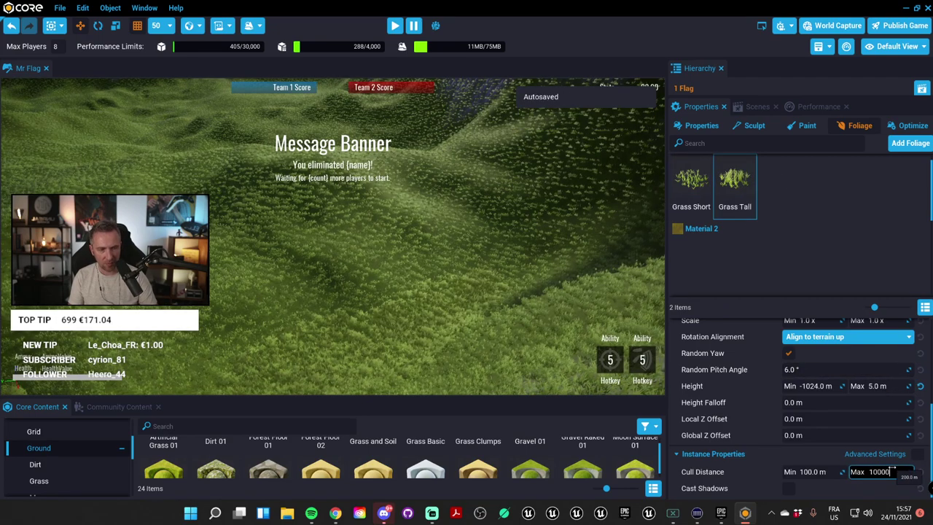
text(0000)
key(Return)
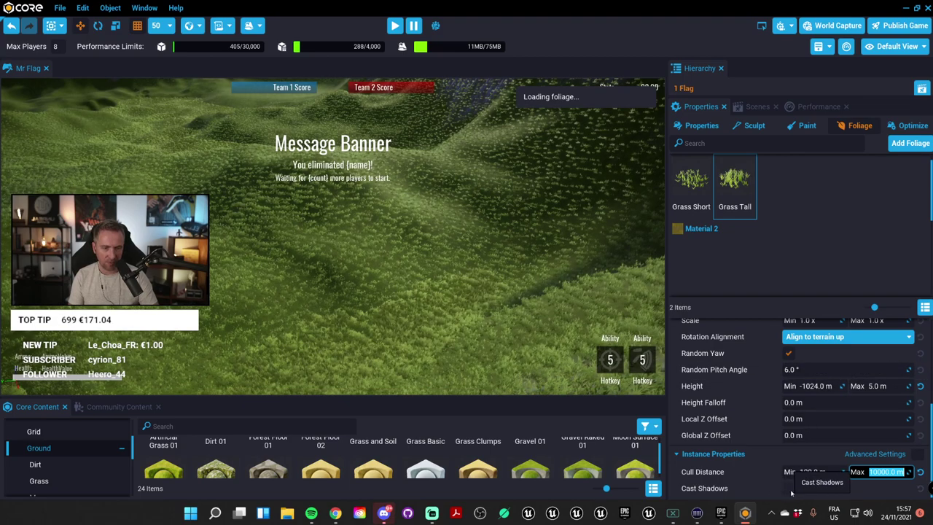
Step: Show the terrain's Optimize settings and fly the camera over the grass-covered hills
click(912, 126)
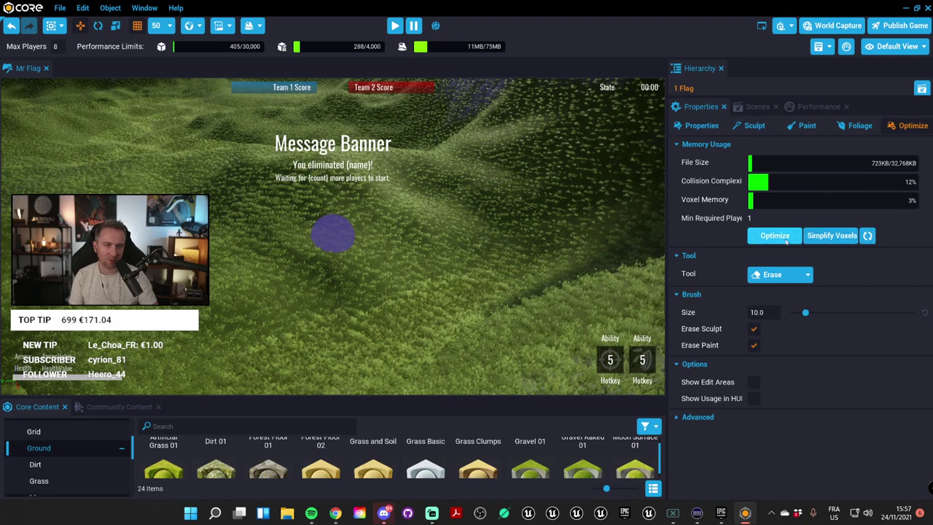
scroll(501, 211, up, 5)
scroll(411, 206, up, 5)
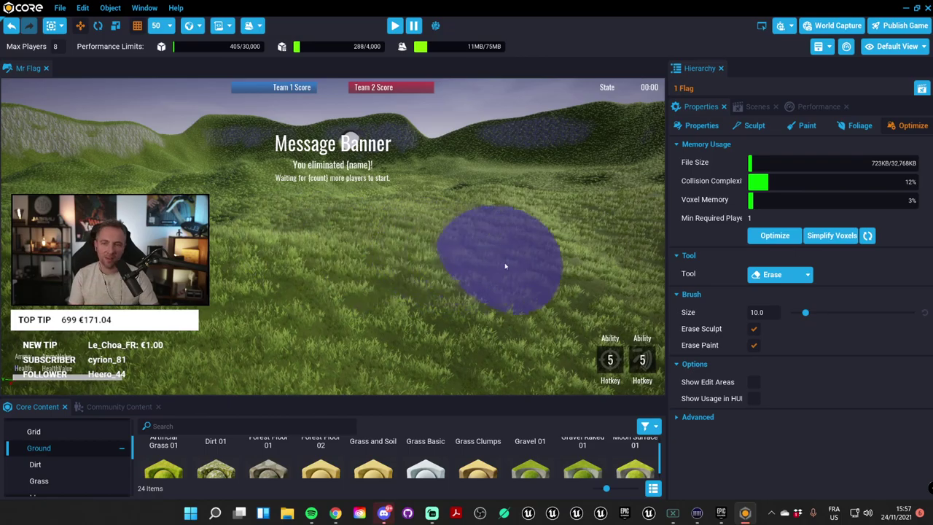
scroll(468, 254, up, 3)
right_drag(476, 272, 674, 286)
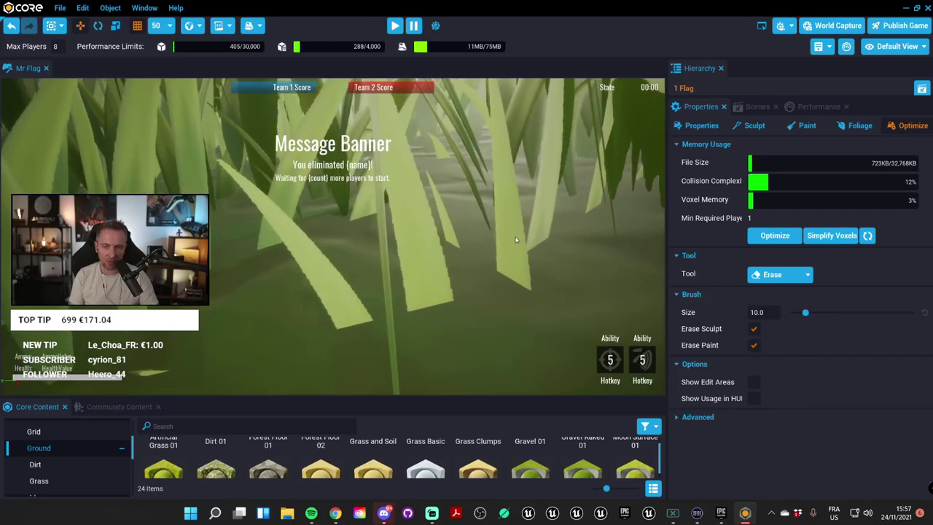
scroll(327, 188, down, 5)
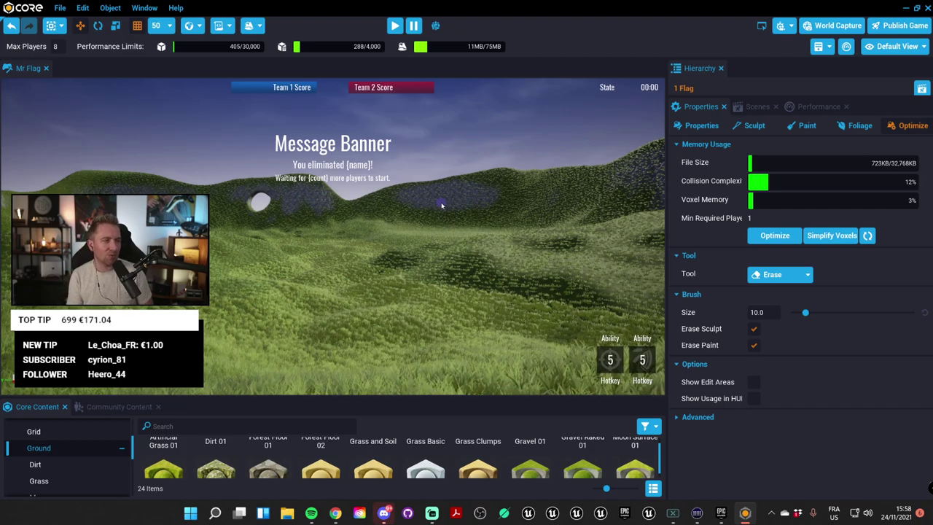
scroll(467, 172, up, 5)
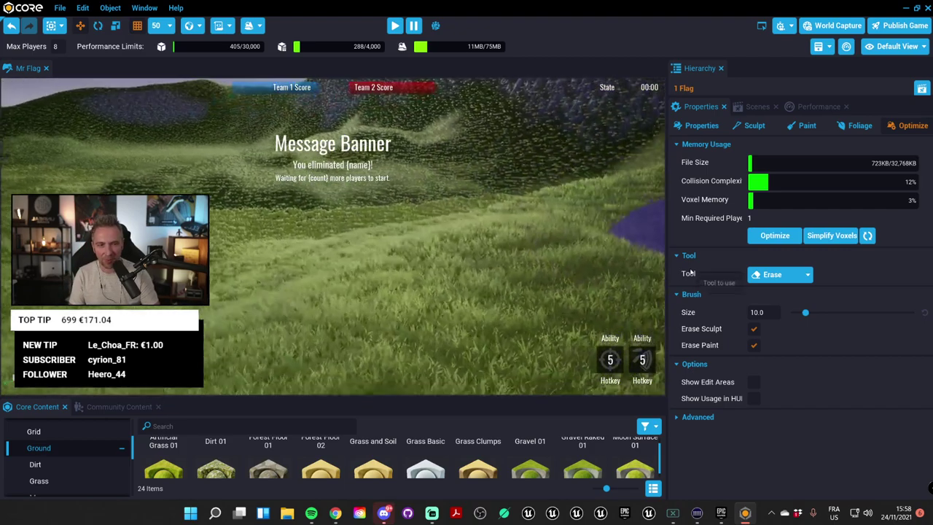
scroll(598, 240, down, 3)
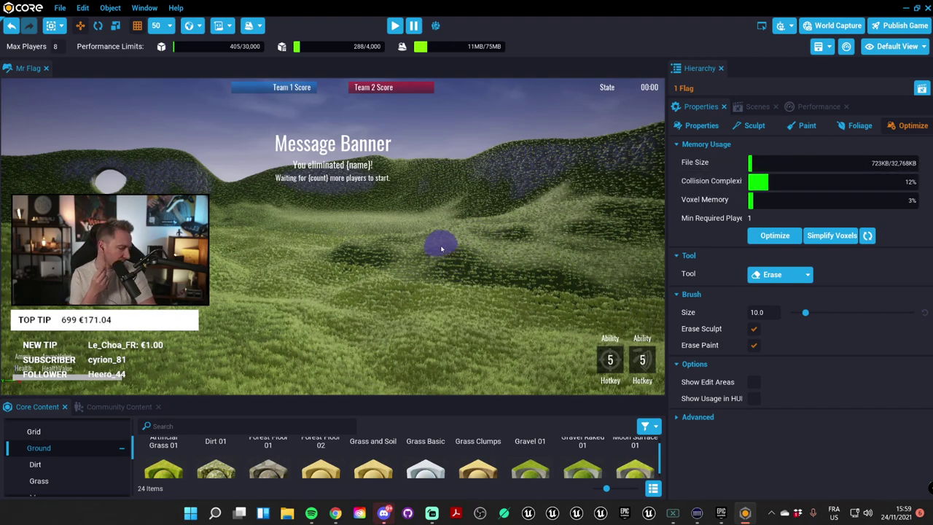
right_drag(458, 268, 449, 187)
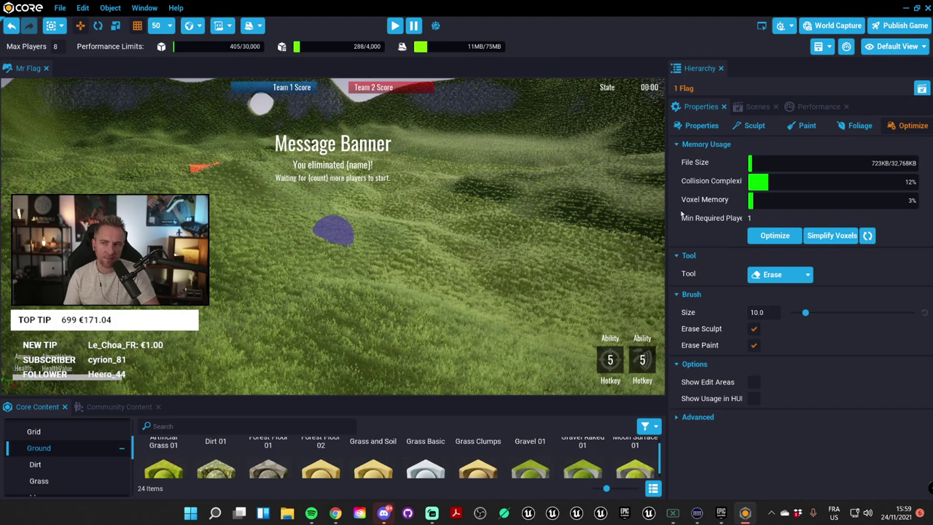
mouse_move(303, 46)
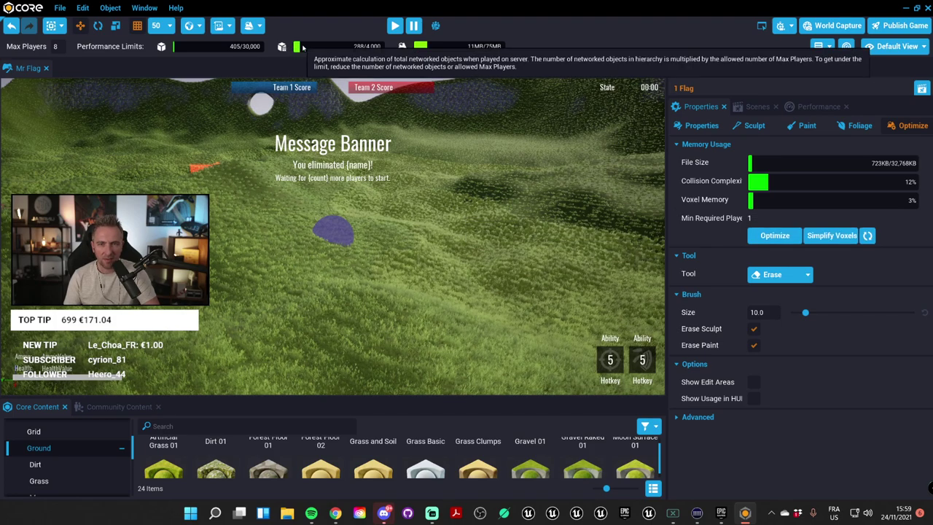
mouse_move(480, 47)
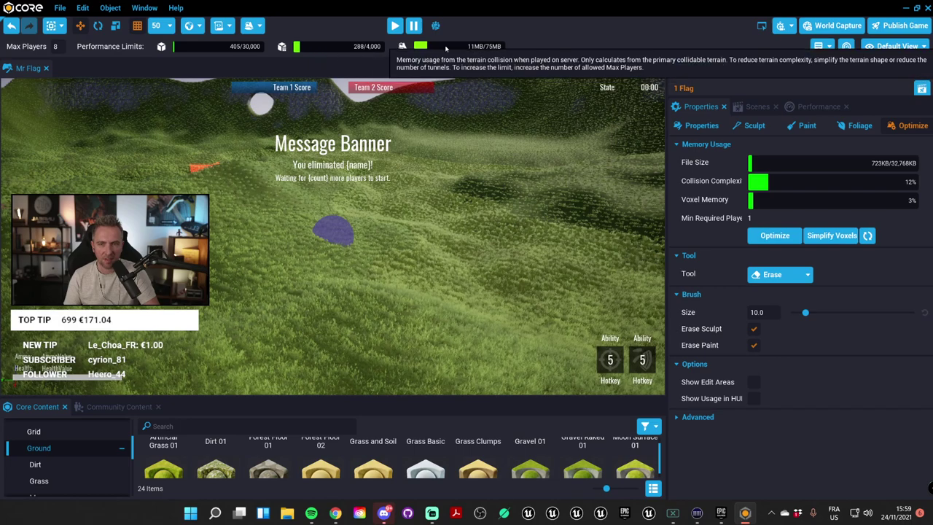
mouse_move(224, 46)
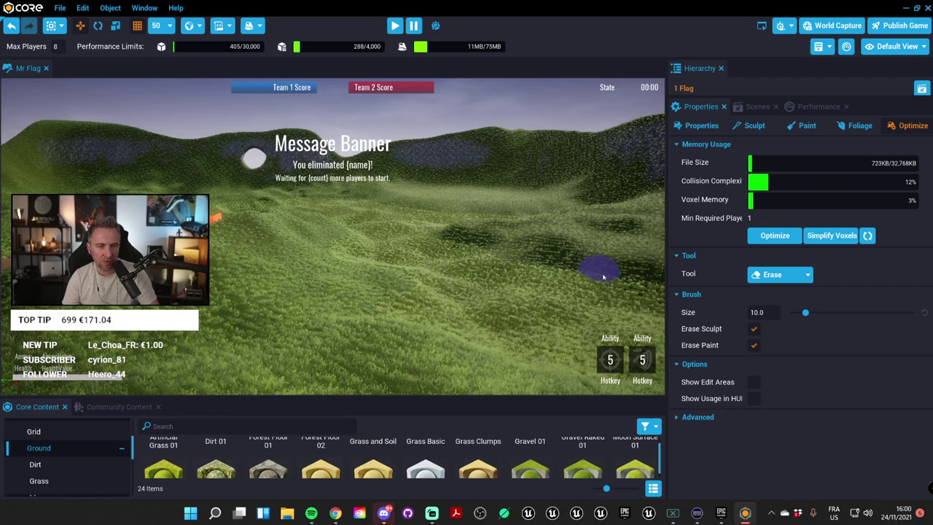
Step: In the Foliage settings, enter 2 for Grass Short's maximum height, then edit Grass Tall's
click(861, 125)
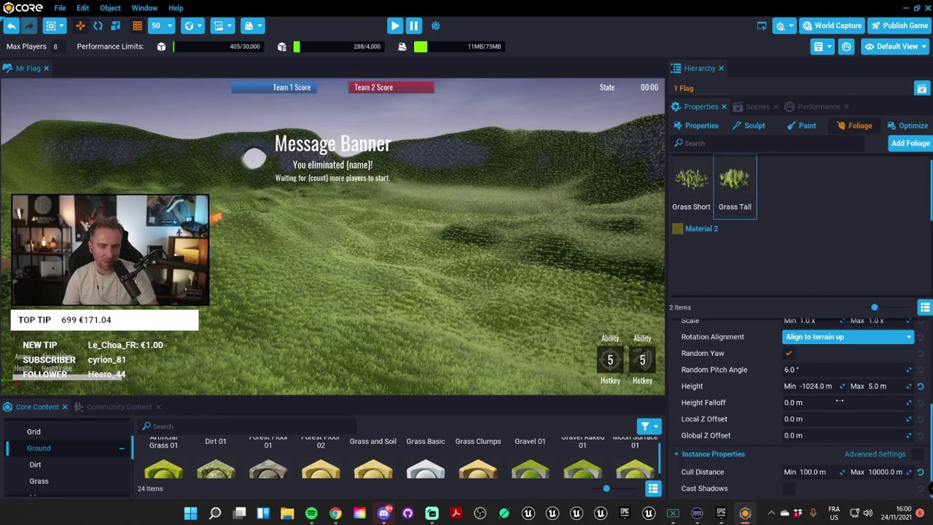
click(691, 186)
click(879, 386)
text(2)
key(Return)
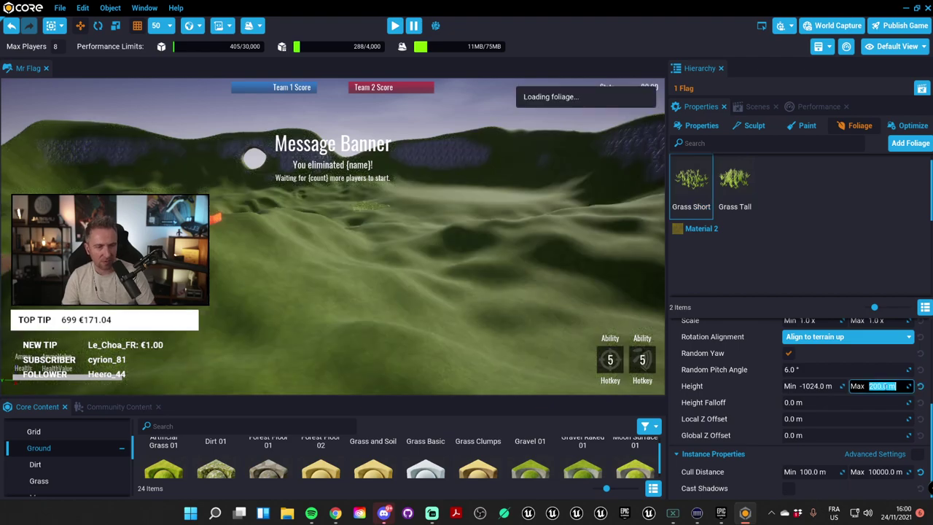
click(735, 186)
click(878, 386)
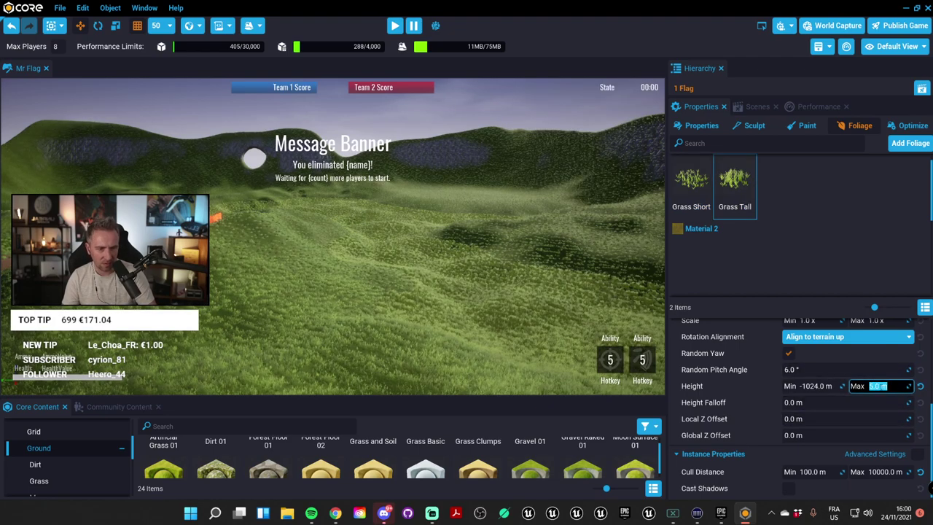
Step: Set Grass Tall's maximum cull distance to 200.0 m
scroll(890, 394, up, 3)
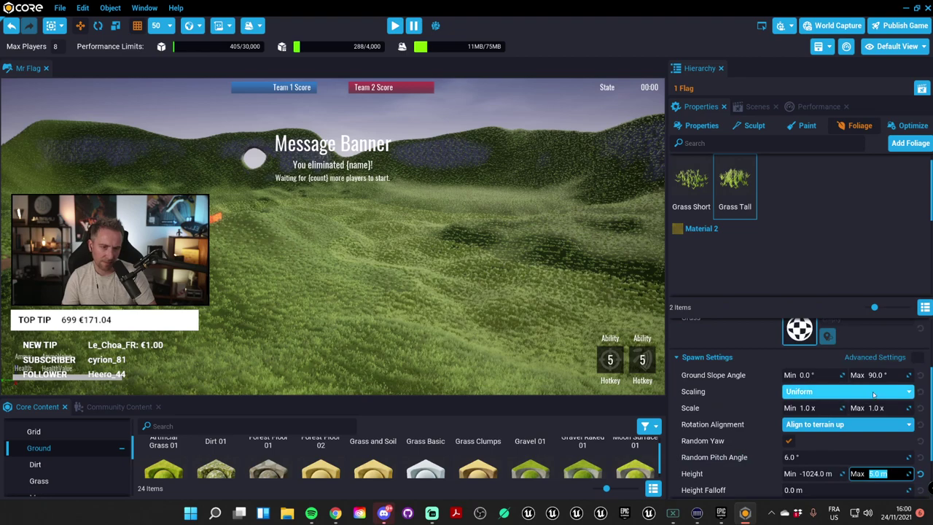
scroll(891, 410, down, 3)
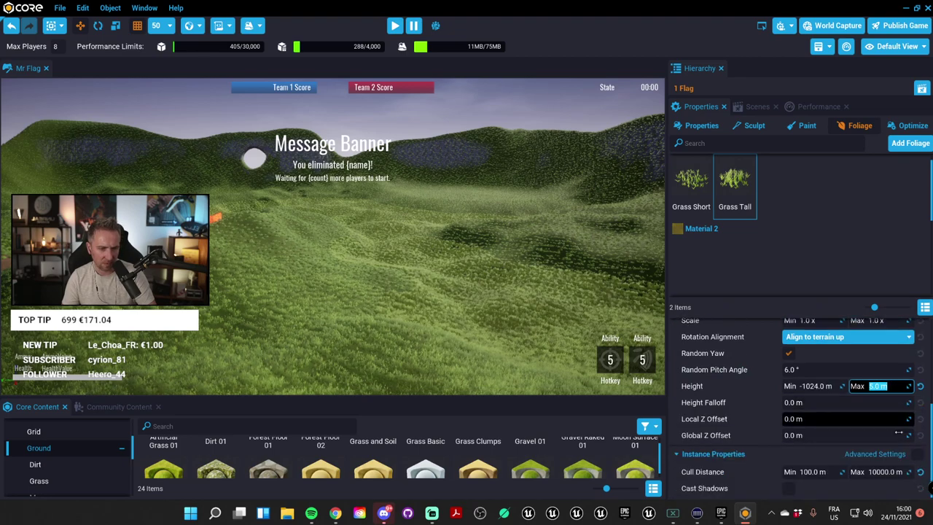
click(885, 472)
text(200)
key(Return)
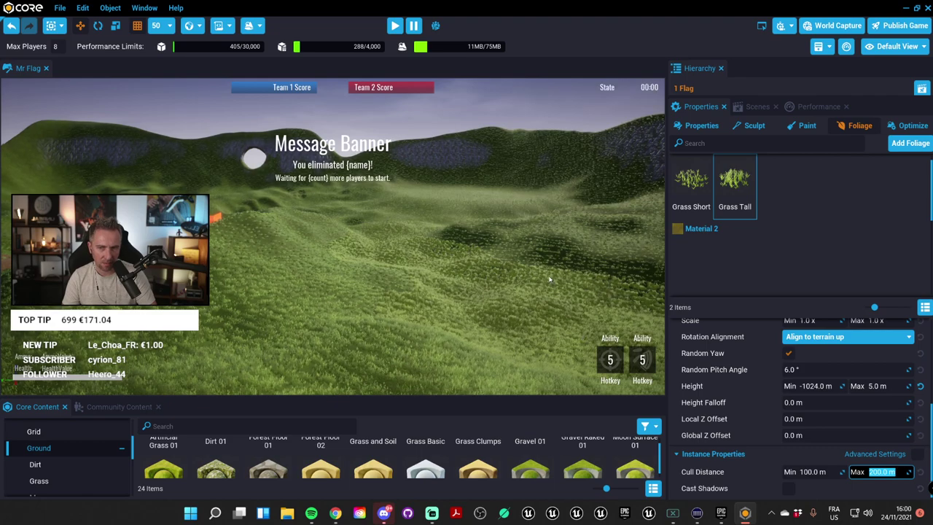
Step: Space both Grass Tall and Grass Short instances 3.0 m apart
scroll(840, 381, up, 2)
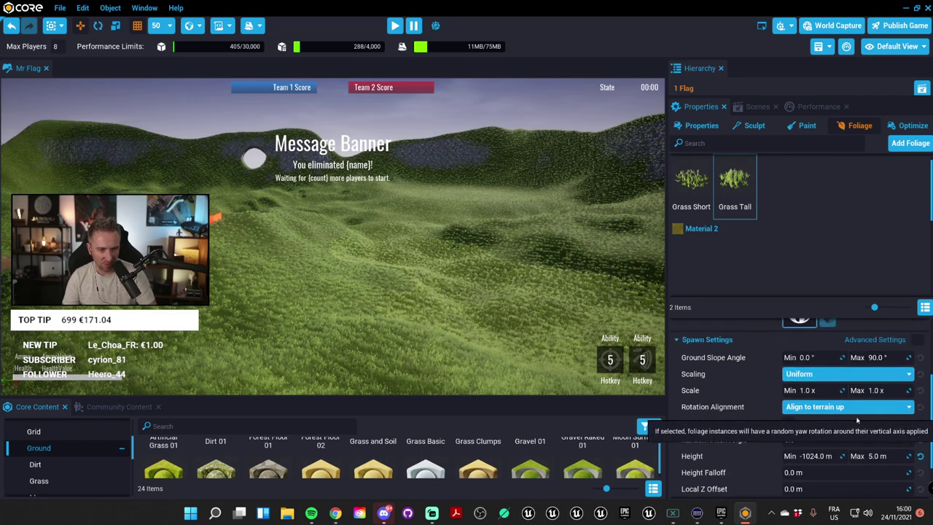
scroll(860, 383, up, 4)
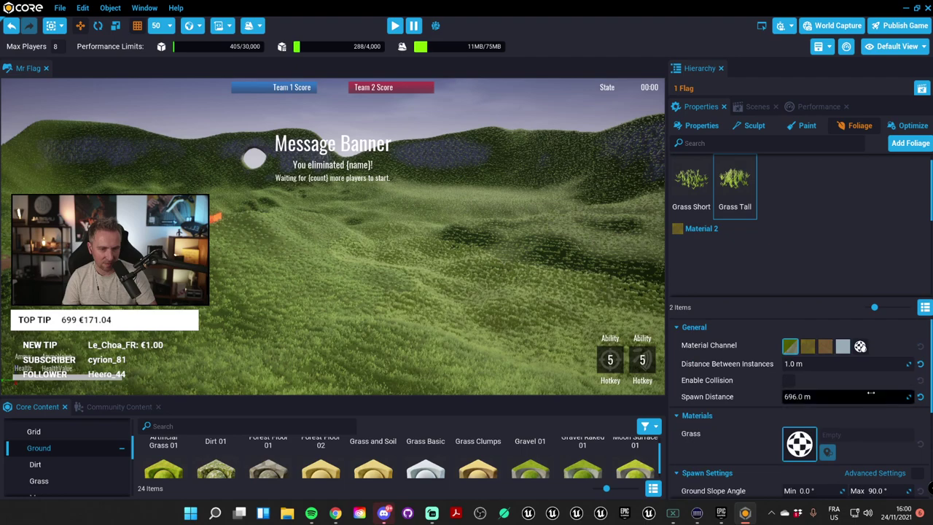
click(832, 371)
text(3)
key(Return)
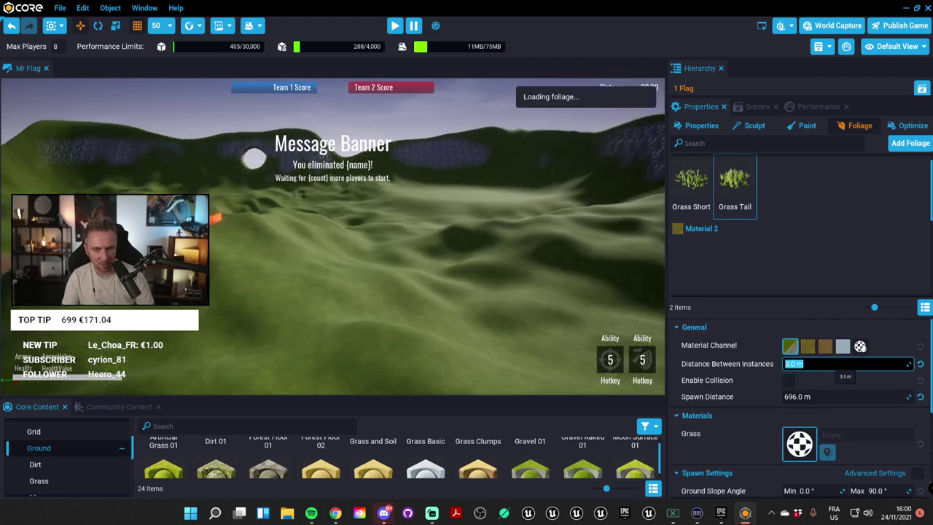
click(691, 186)
click(836, 364)
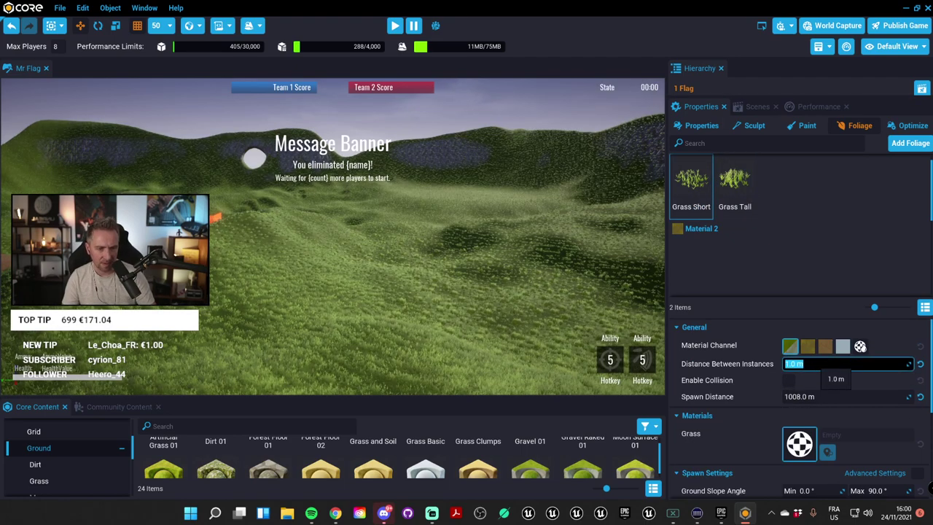
text(3)
key(Tab)
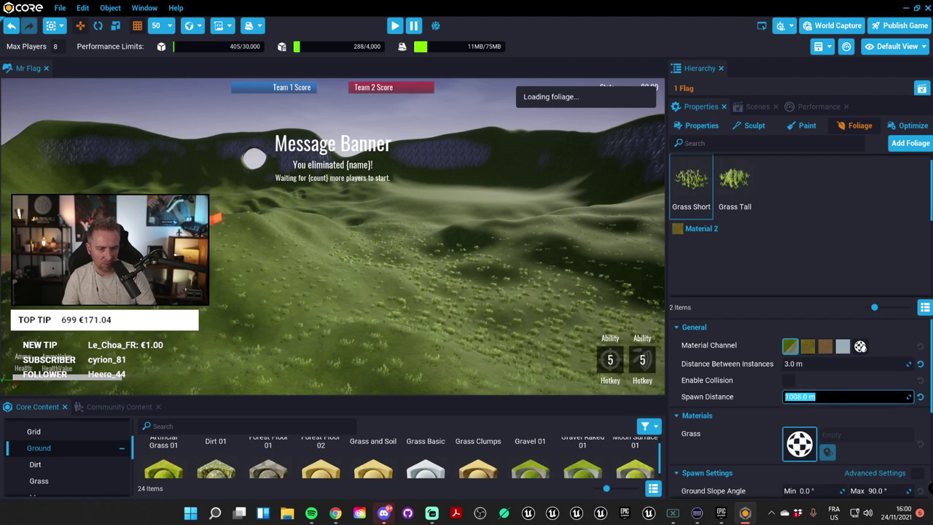
Step: Inspect the sparser grass across the hills and enlarge the content browser area
right_drag(429, 297, 429, 296)
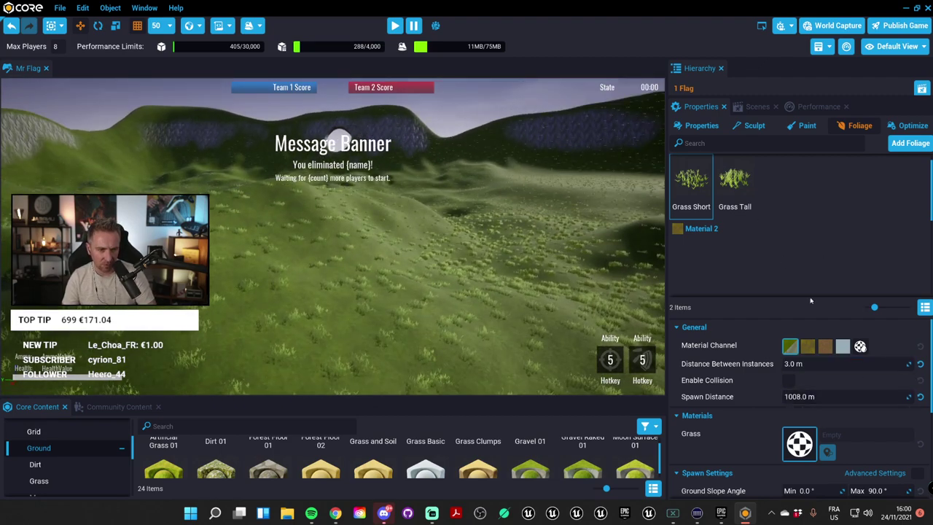
scroll(882, 408, down, 5)
scroll(886, 417, down, 2)
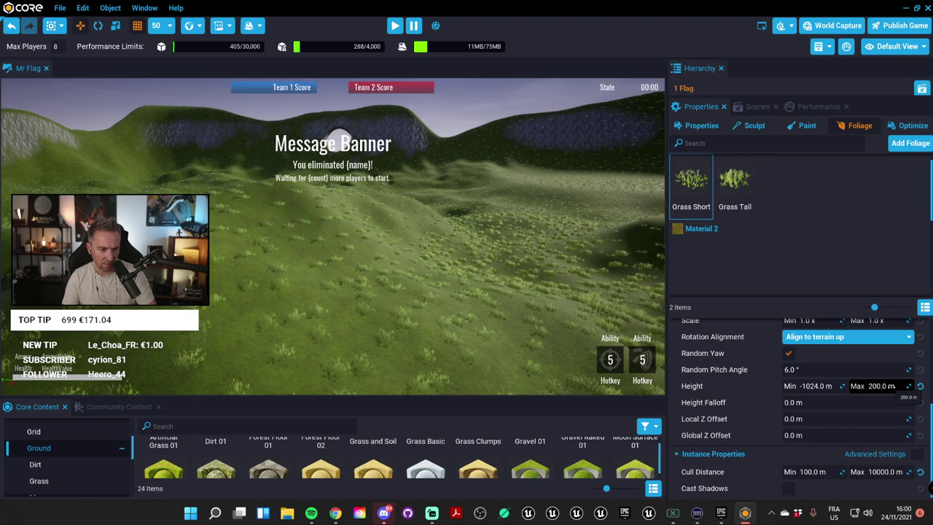
right_drag(443, 207, 438, 200)
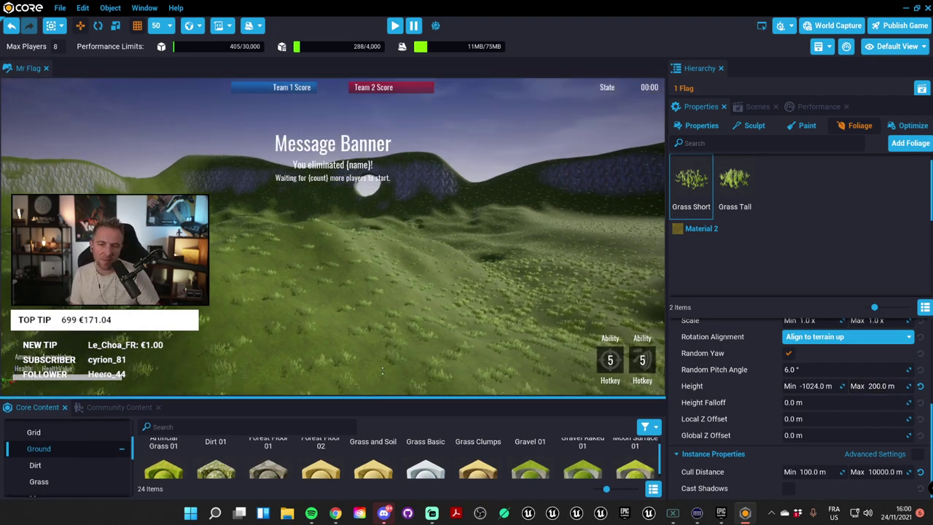
drag(366, 399, 355, 301)
Step: Switch to the Community Content listings and widen the content browser
click(109, 275)
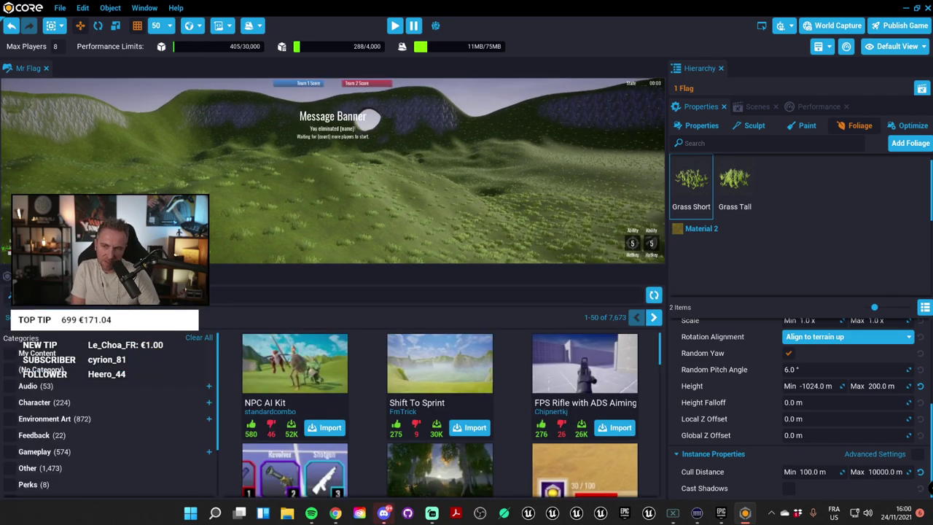
click(36, 276)
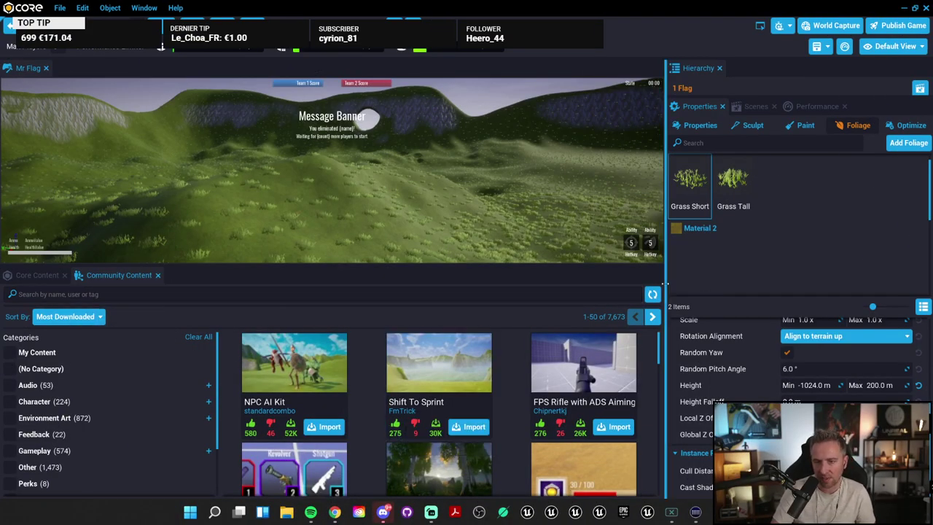
drag(665, 285, 708, 295)
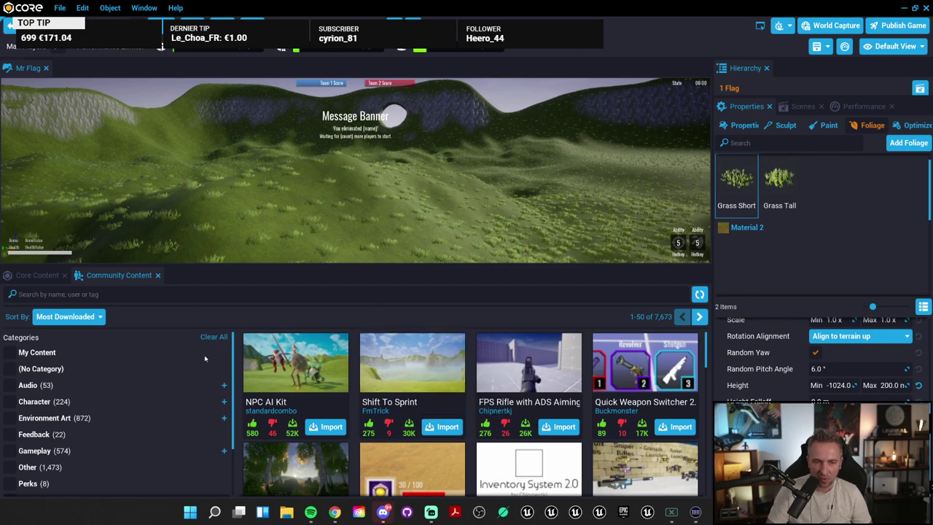
scroll(13, 369, down, 3)
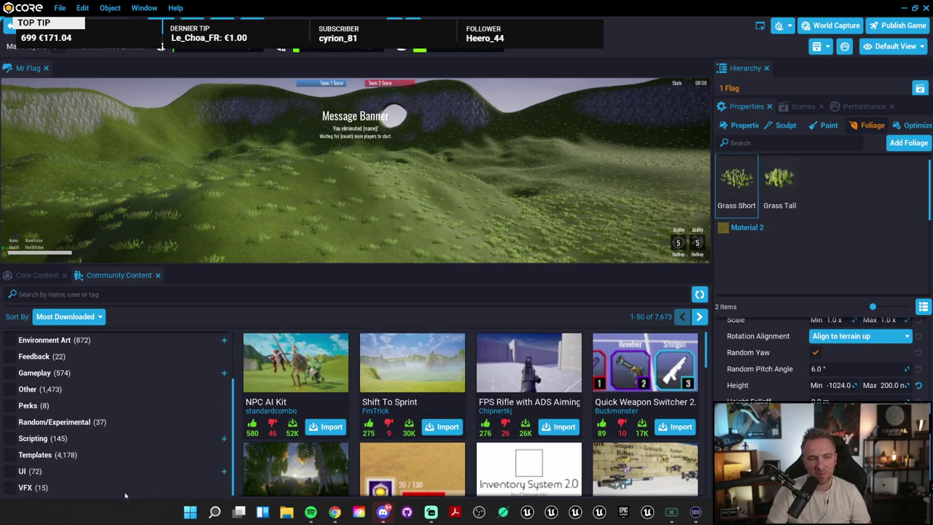
Step: Filter Community Content to the UI category and browse the results
click(25, 472)
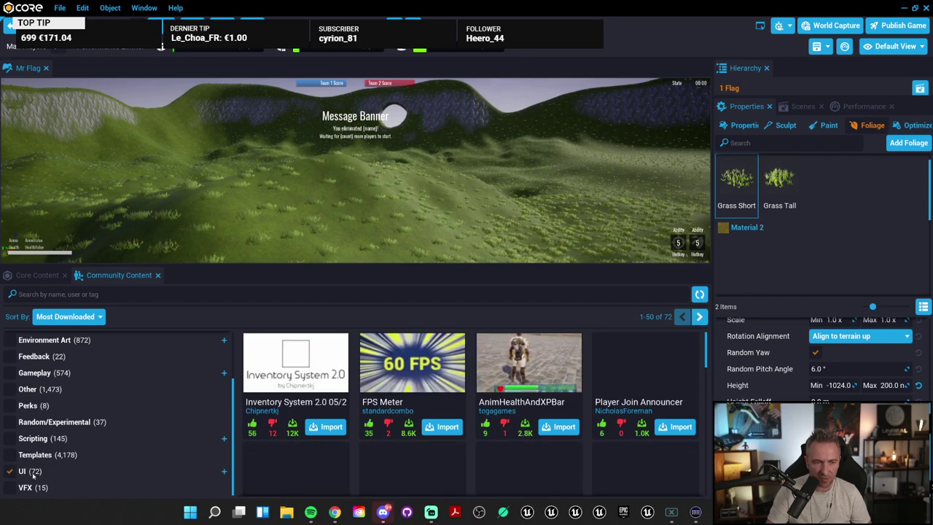
scroll(409, 409, down, 1)
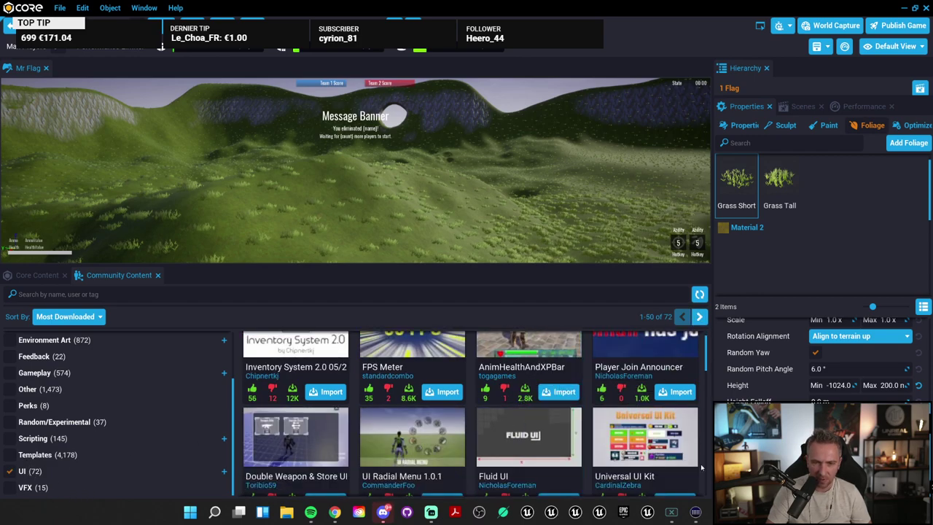
drag(550, 268, 549, 194)
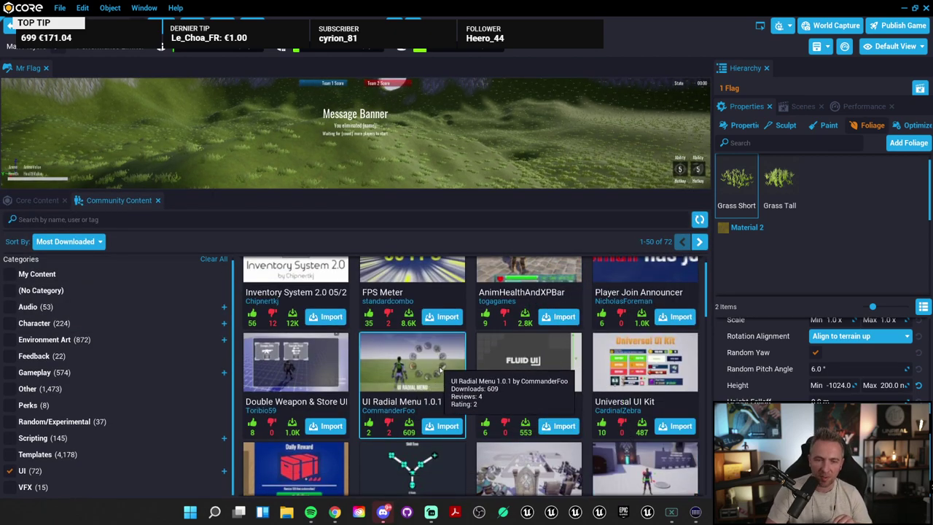
scroll(555, 383, down, 2)
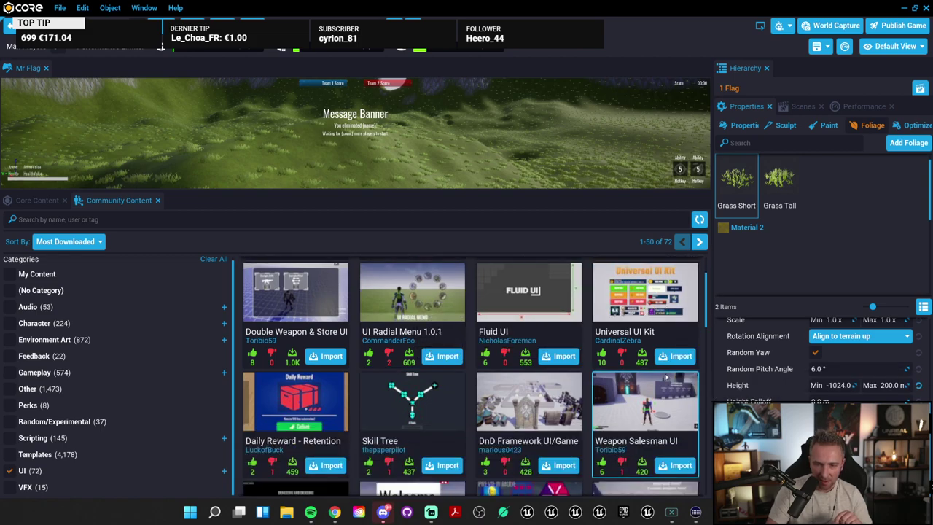
scroll(527, 379, down, 2)
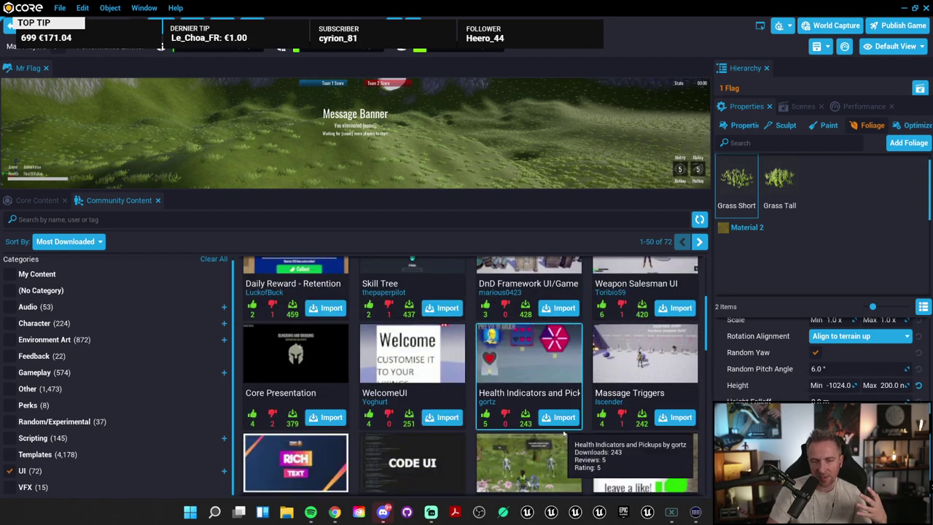
scroll(583, 408, down, 2)
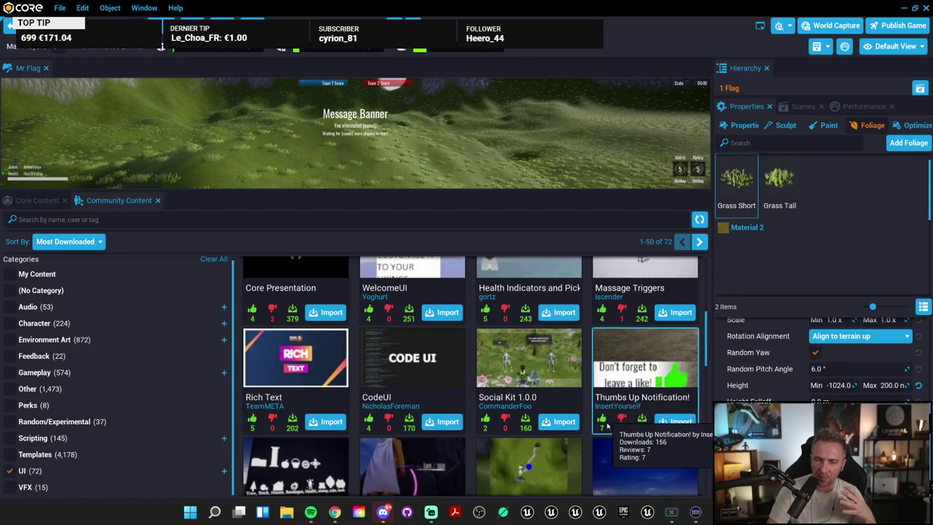
scroll(594, 434, up, 2)
scroll(583, 427, down, 4)
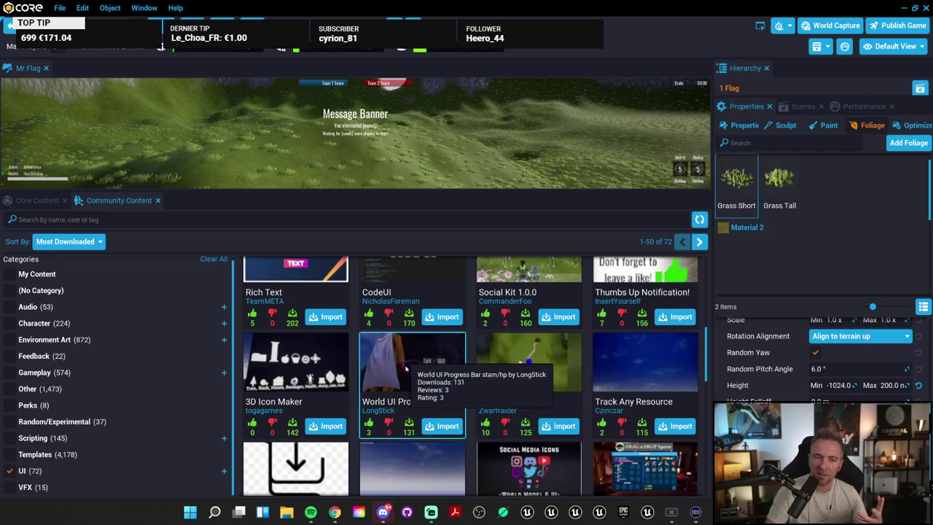
scroll(472, 375, up, 5)
scroll(560, 467, up, 2)
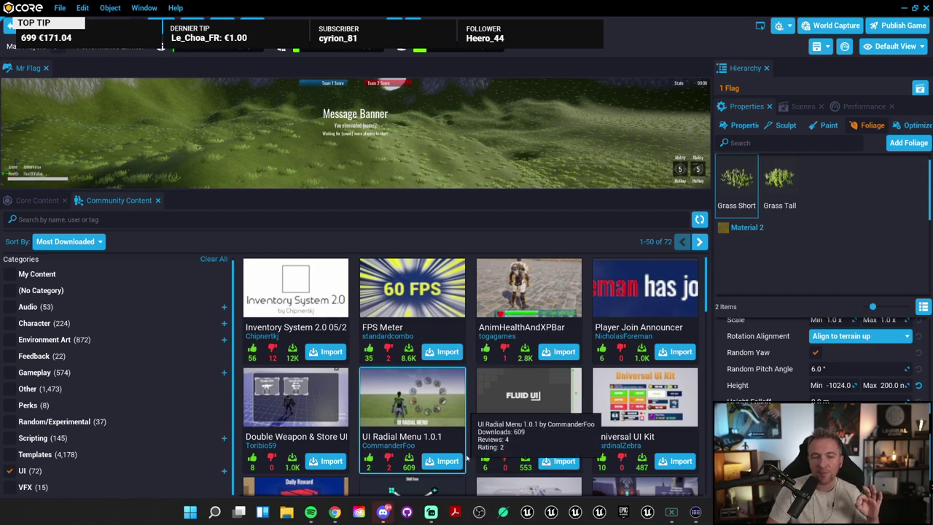
Step: Import the Double Weapon & Store UI template, confirm adding it, and save the project
click(327, 461)
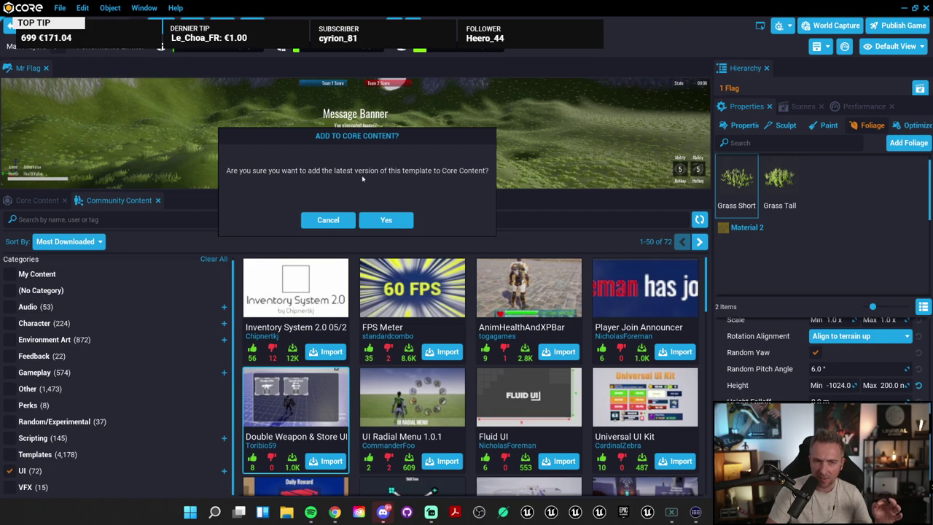
click(384, 221)
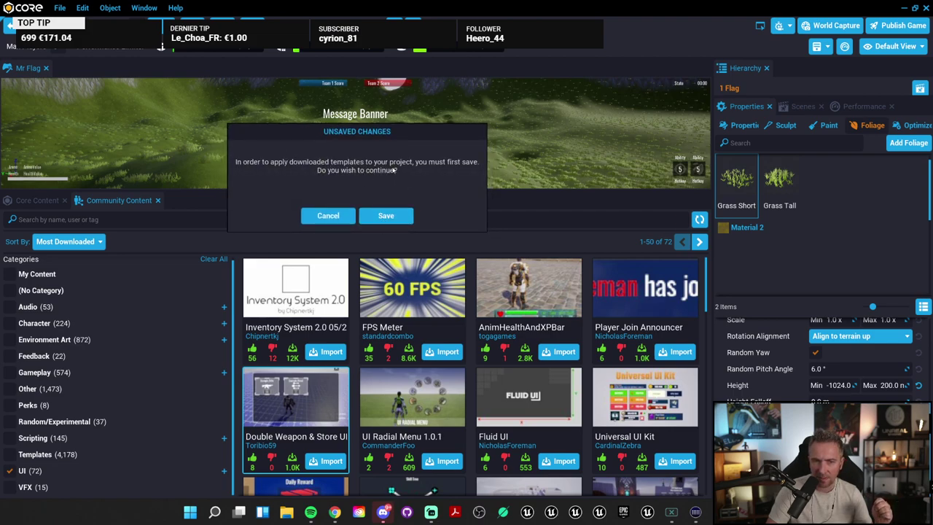
click(388, 216)
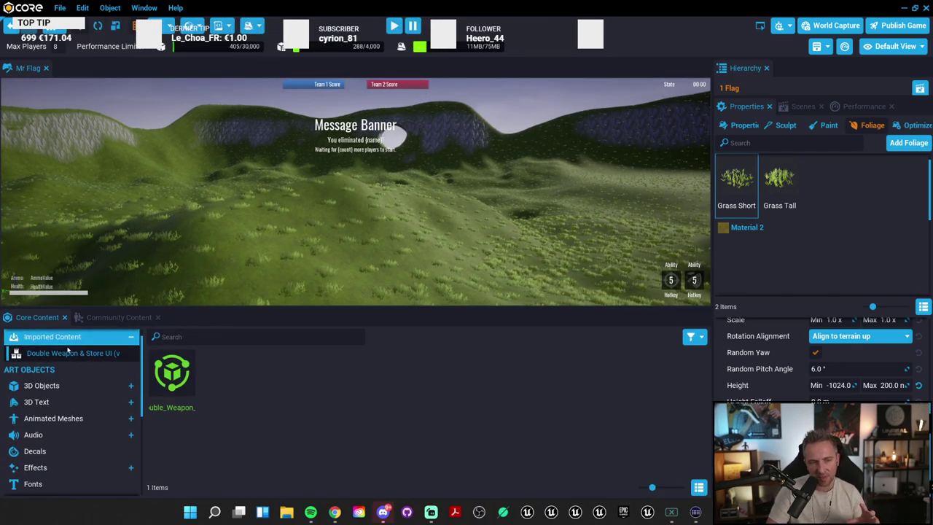
Step: Select the Double_Weapon_UI template and read its description and buy-menu instructions
click(174, 376)
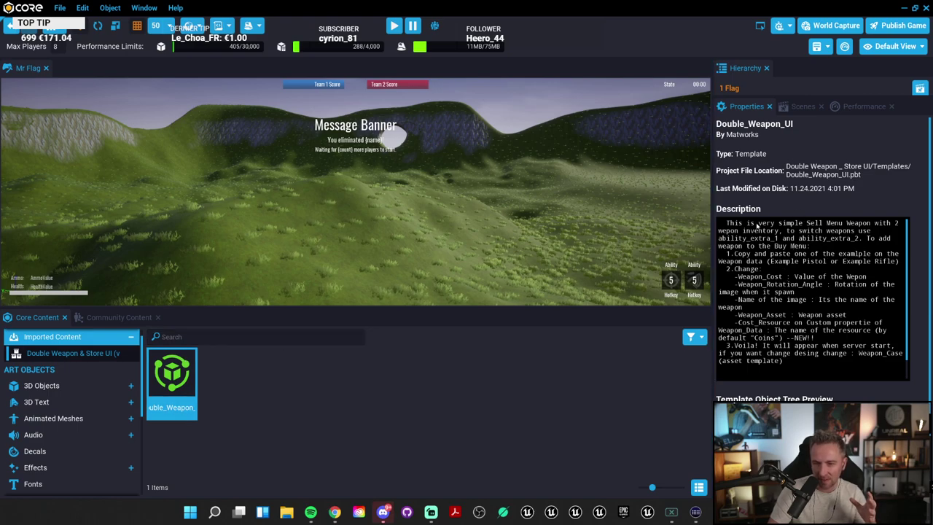
click(758, 226)
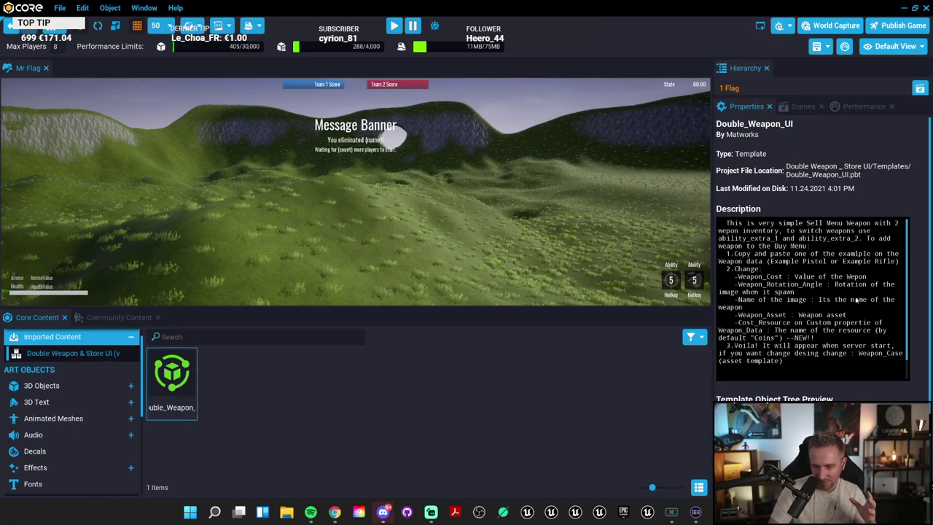
scroll(856, 300, down, 3)
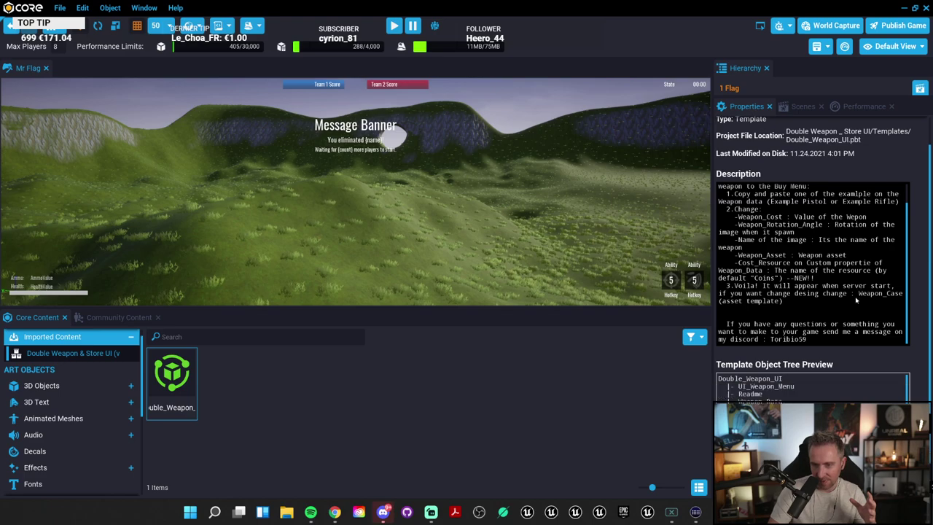
scroll(856, 300, down, 2)
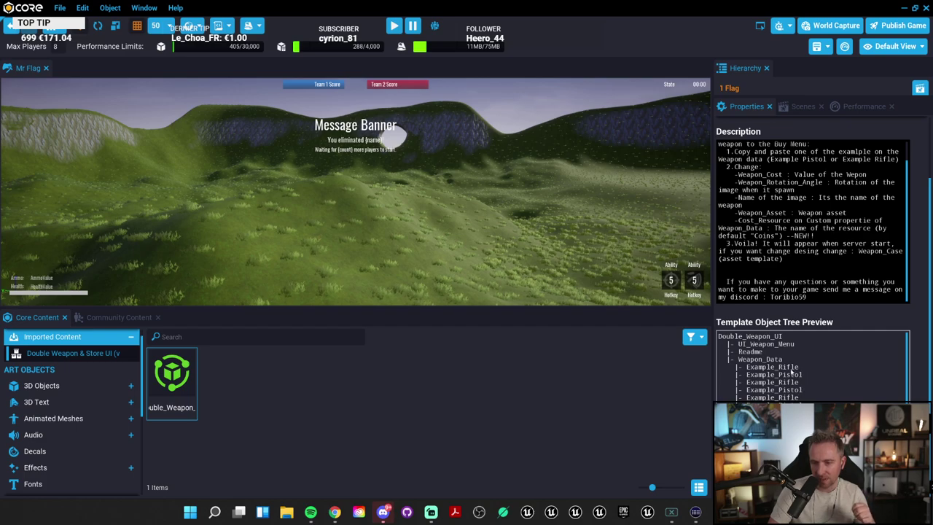
scroll(813, 366, down, 5)
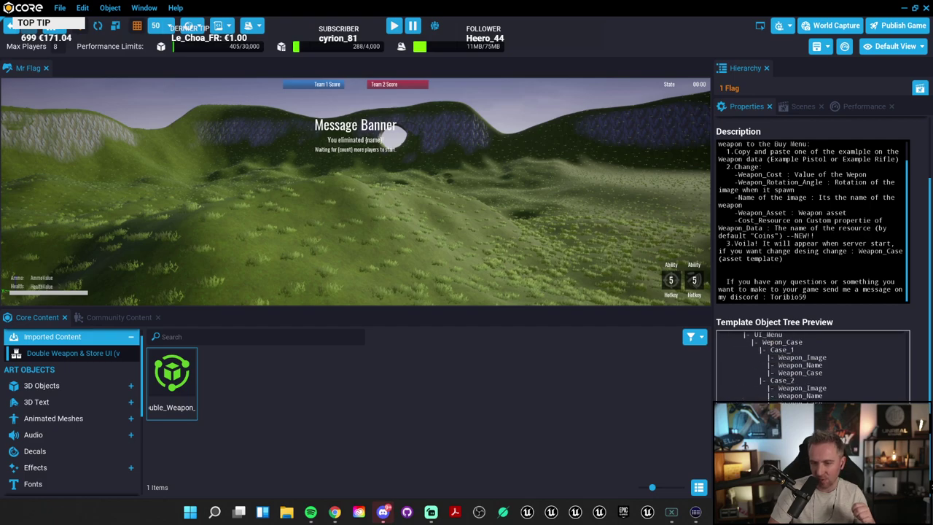
scroll(813, 365, up, 10)
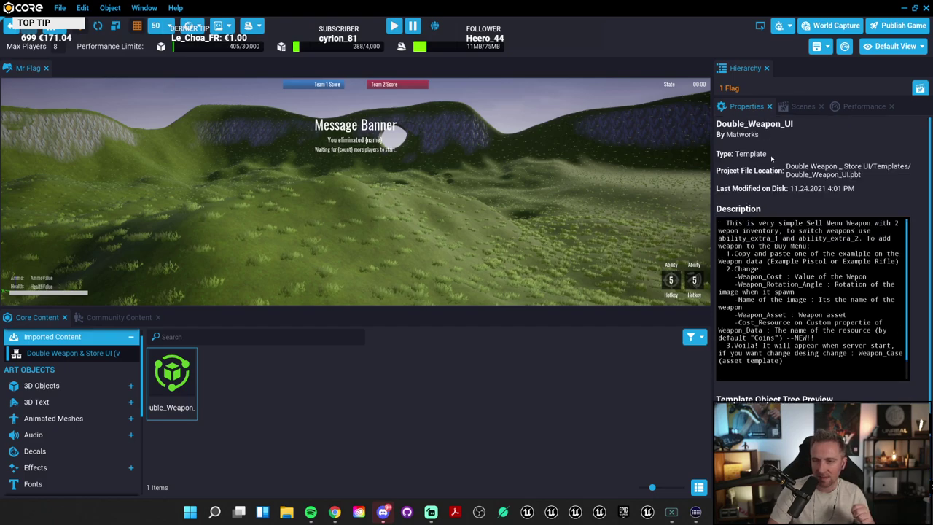
Step: Drag Double_Weapon_UI into the level and move it to X 4150, Y -2300, Z 1500
drag(172, 374, 284, 193)
right_drag(359, 239, 448, 243)
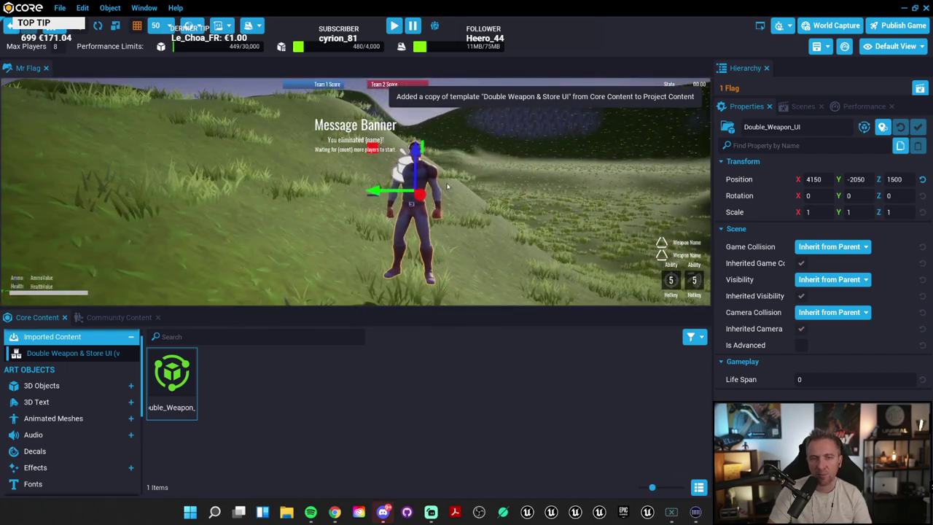
drag(386, 191, 569, 191)
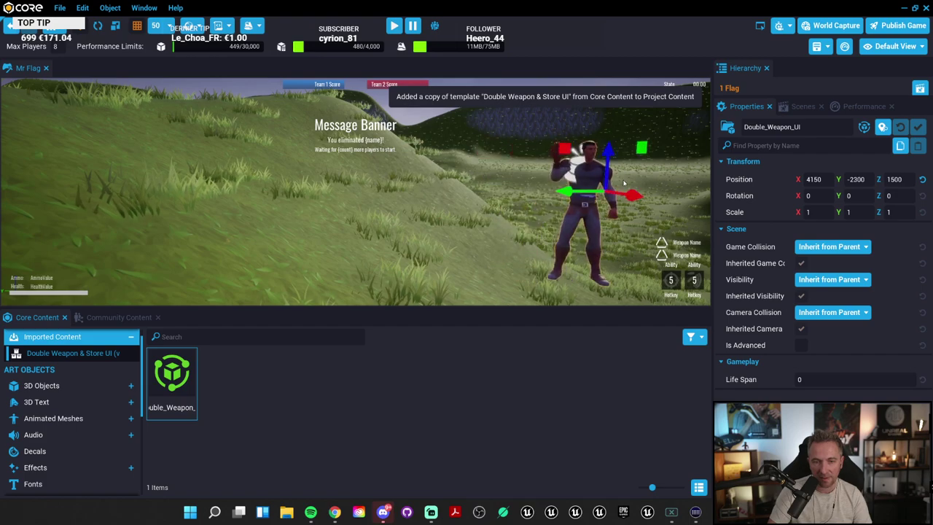
right_drag(510, 191, 517, 210)
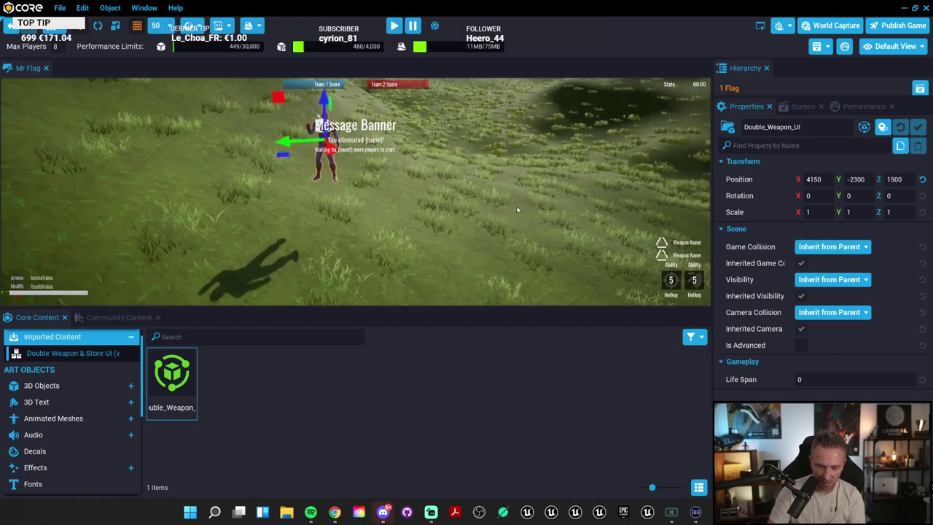
Step: Start the preview full screen and walk the player to the vendor to open the Double Weapon store
key(=)
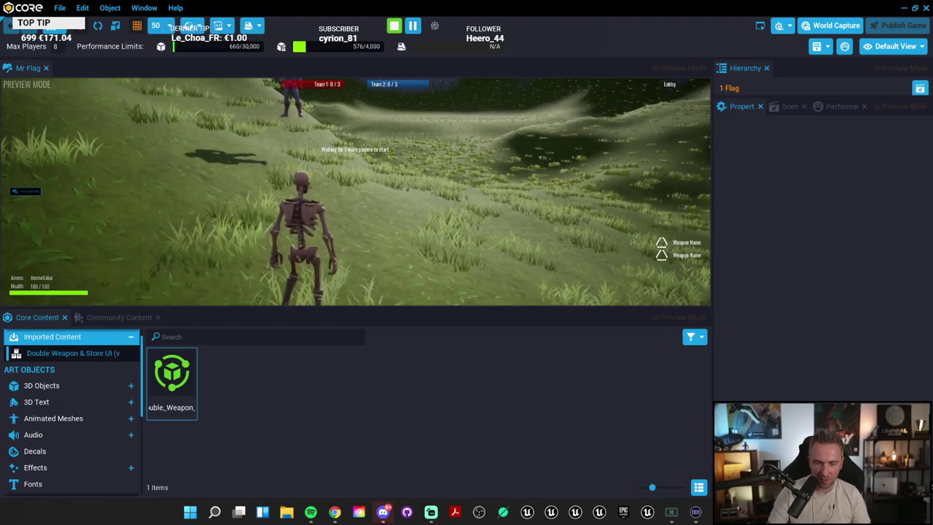
key(F11)
key(w)
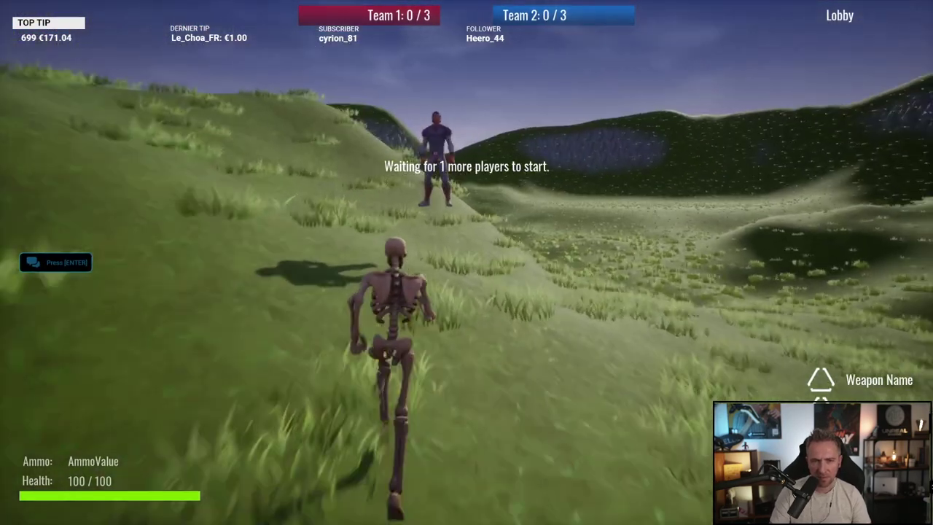
key(Tab)
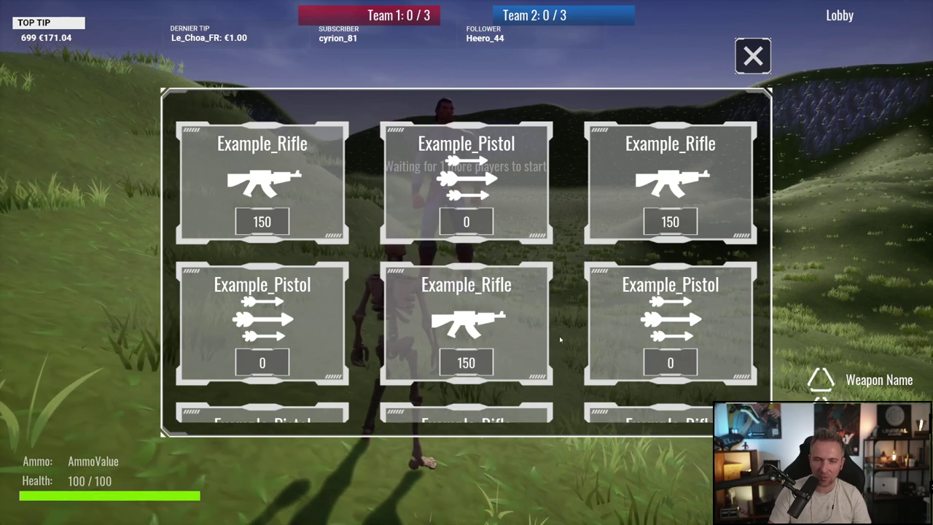
Step: Swap between Example_Rifle (150) and Example_Pistol (0) in the store, then close it holding the pistol
click(262, 222)
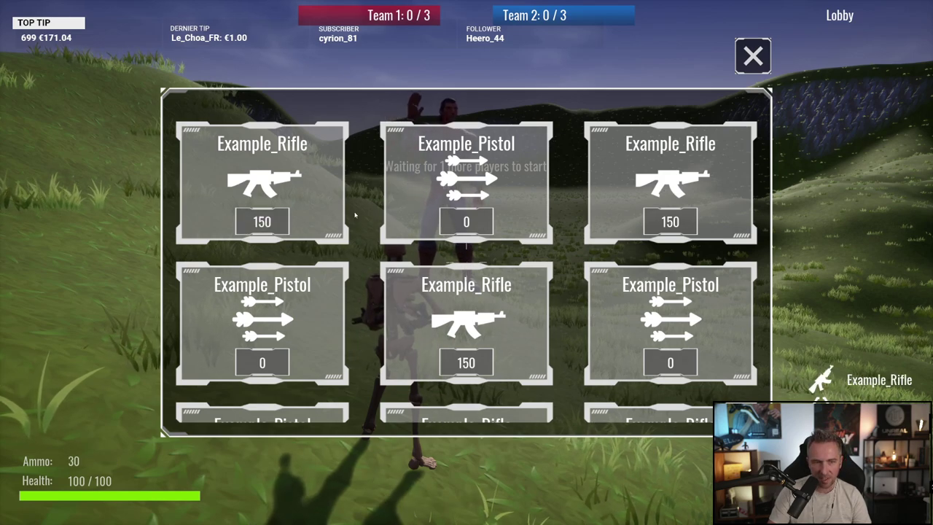
click(482, 232)
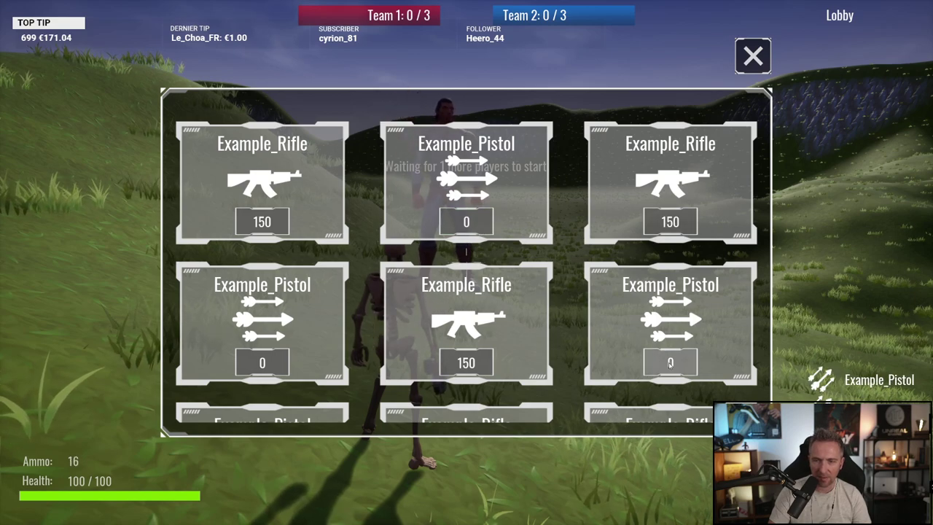
click(482, 368)
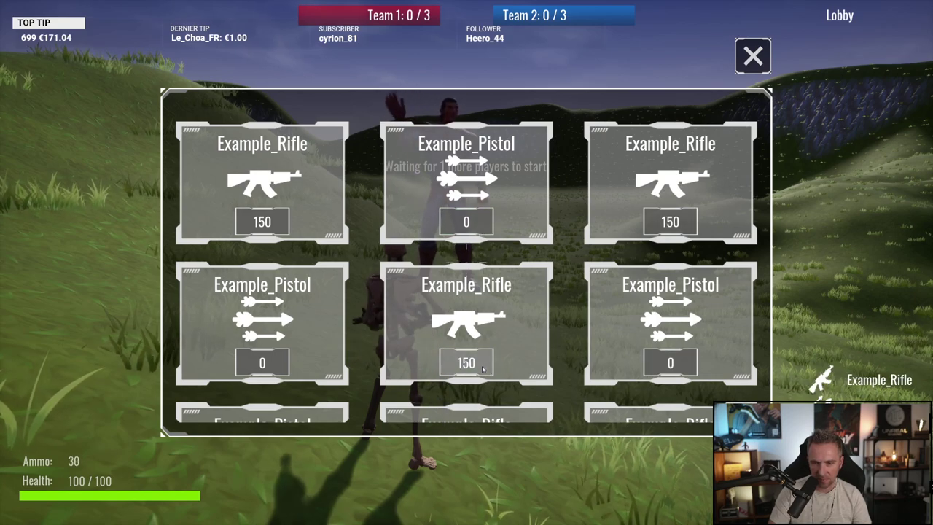
click(270, 370)
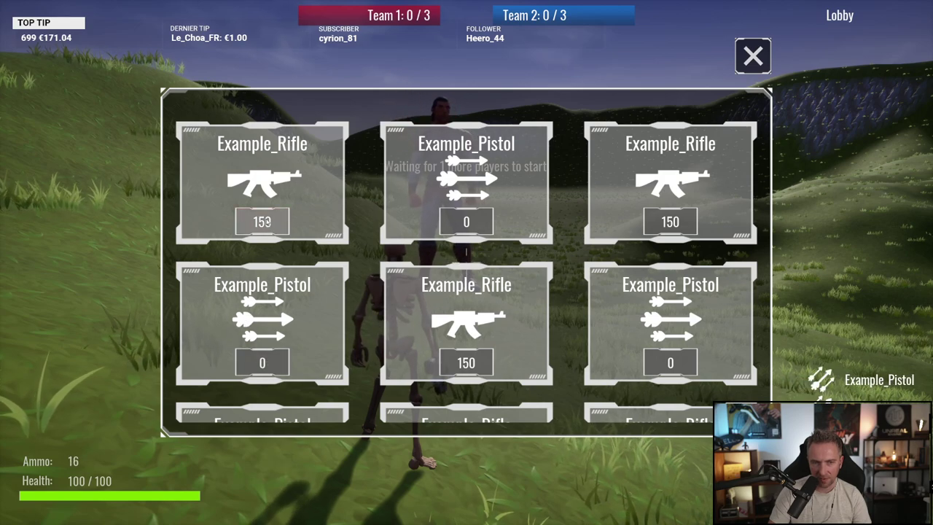
click(264, 221)
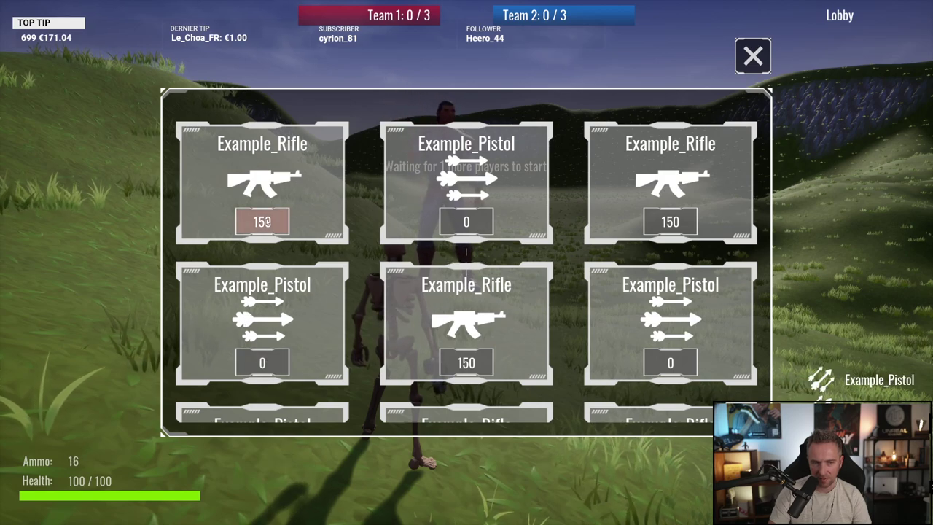
click(754, 57)
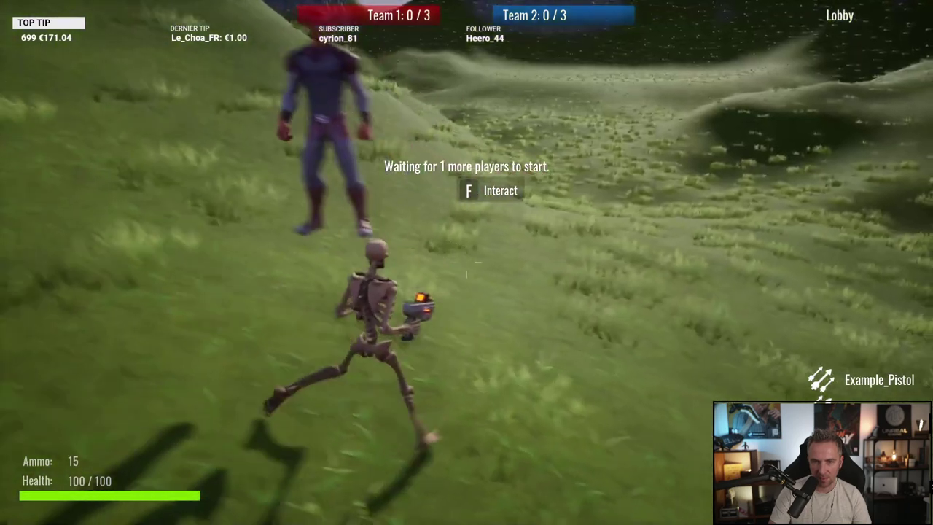
Step: Fire the Example_Pistol repeatedly across the field, then run toward the other character
click(467, 252)
click(467, 252)
click(466, 252)
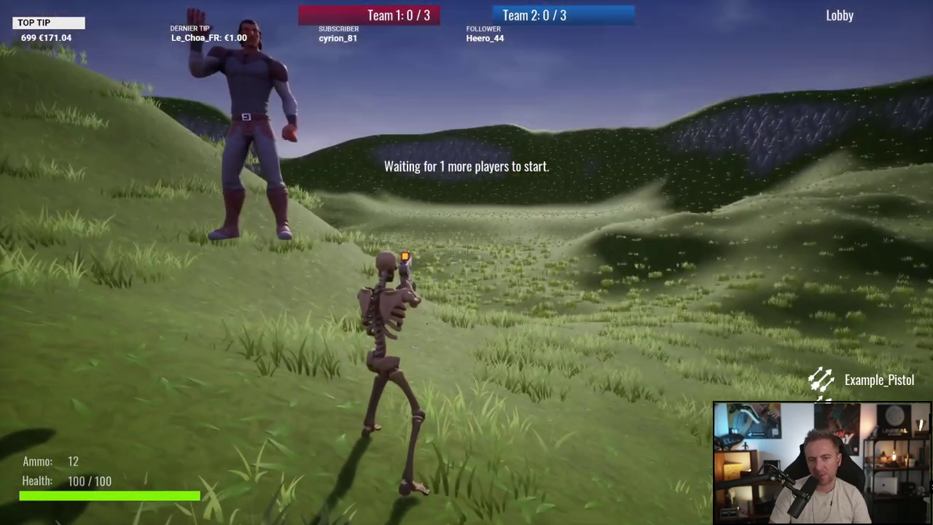
click(467, 252)
click(467, 252)
click(467, 252)
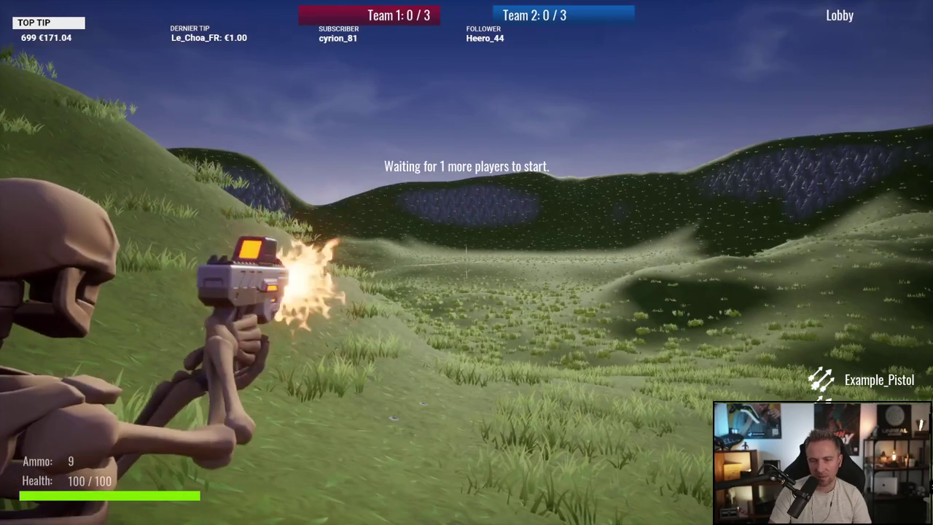
click(467, 252)
click(467, 252)
click(467, 252)
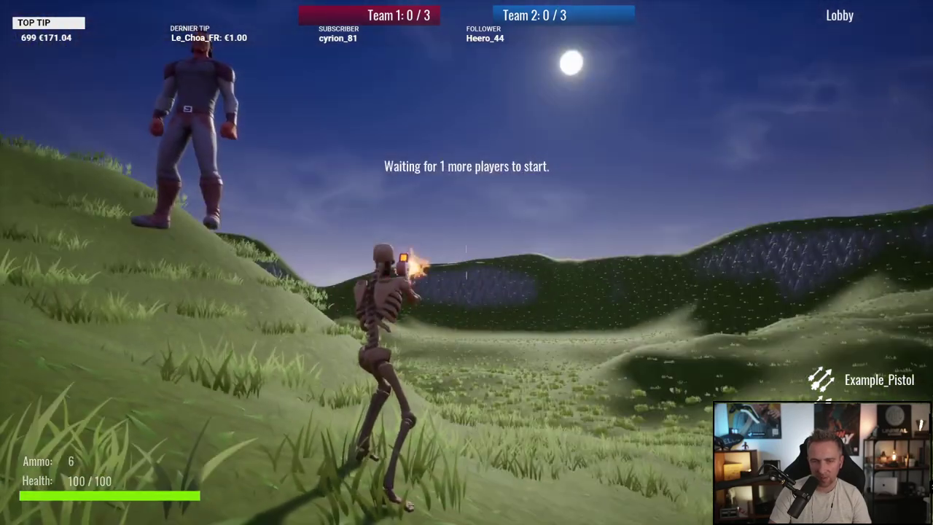
click(467, 251)
click(467, 252)
click(467, 251)
click(467, 252)
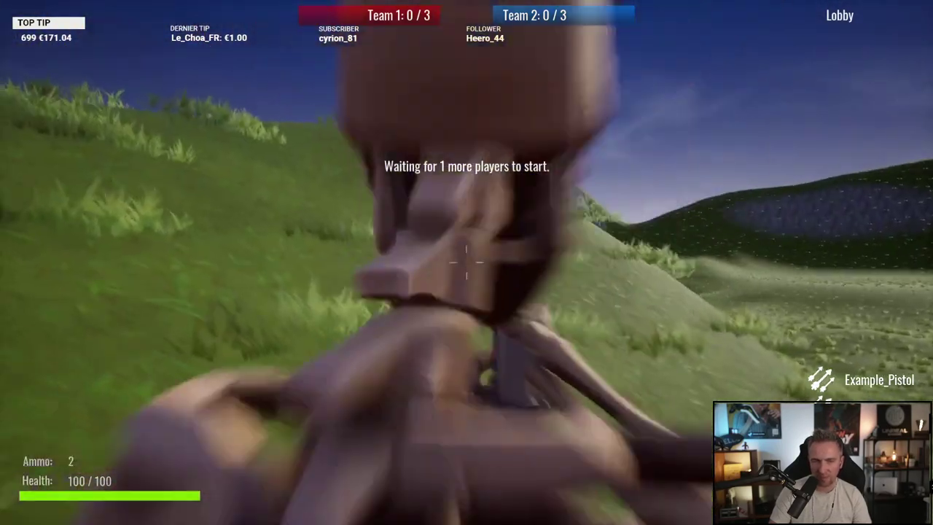
key(w)
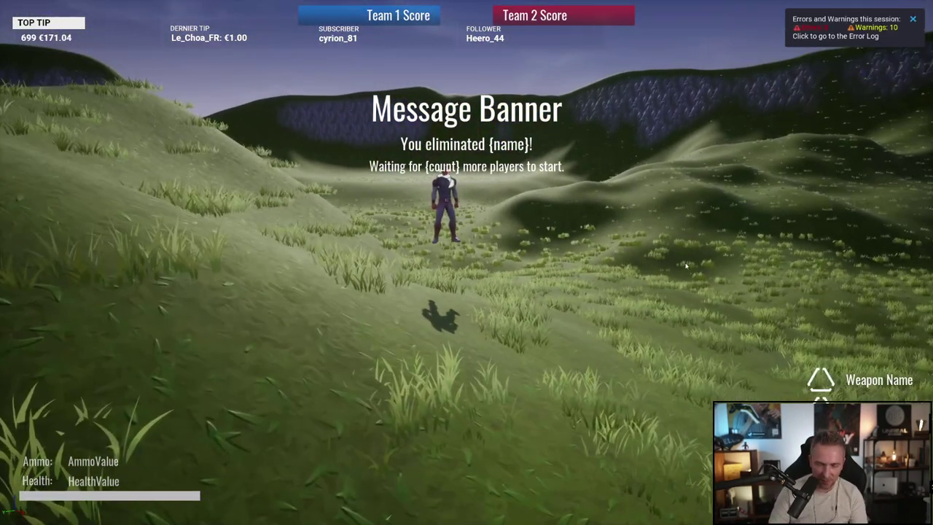
Step: Leave full screen with Escape to restore the editor panels and content browser
key(Escape)
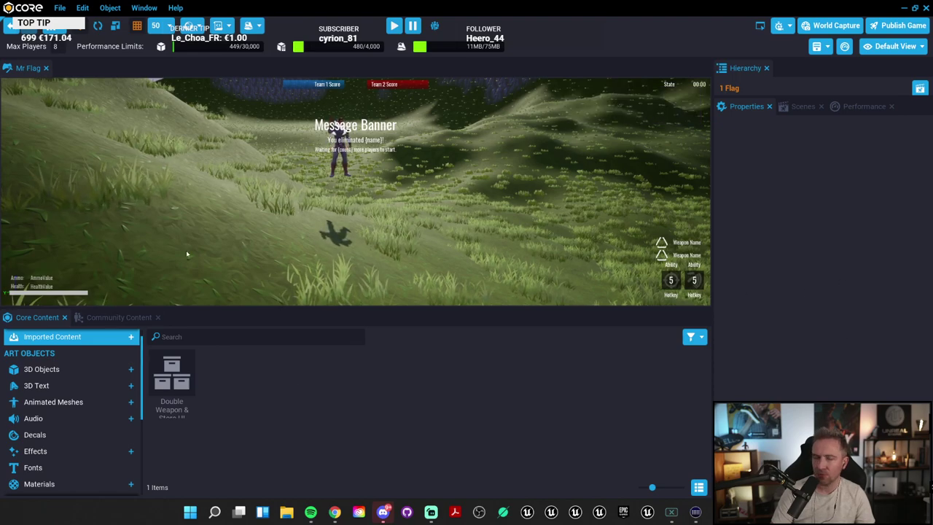
Step: Open Community Content, then clear the mistyped 'zqter' search and the 'water' filter
click(133, 319)
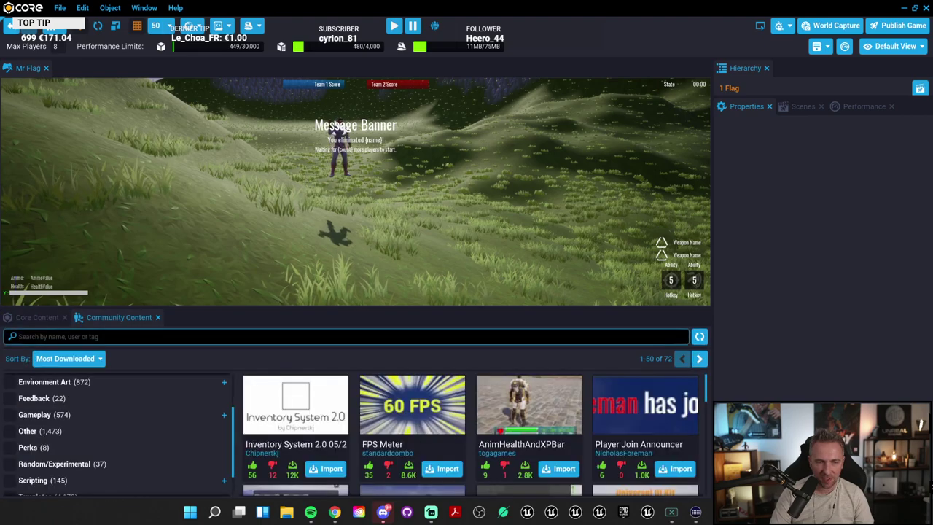
text(zqter)
key(Return)
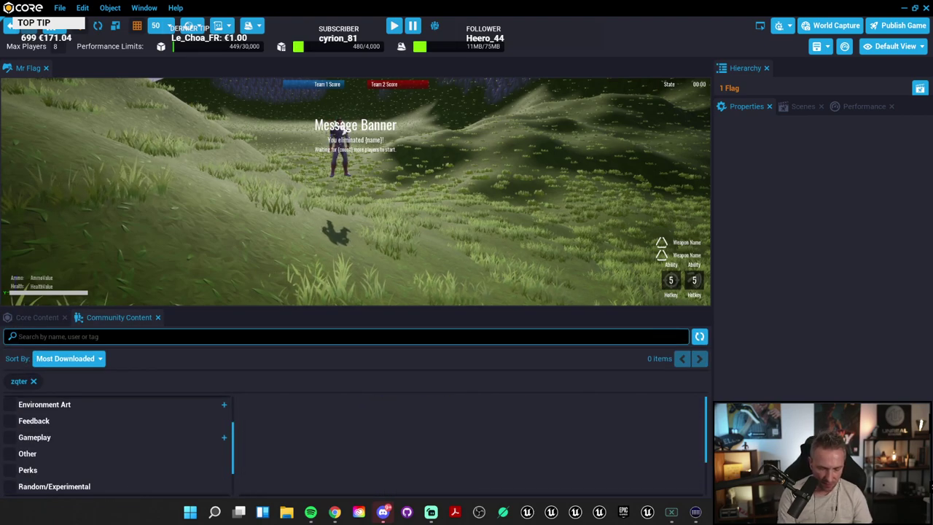
text(water)
key(Return)
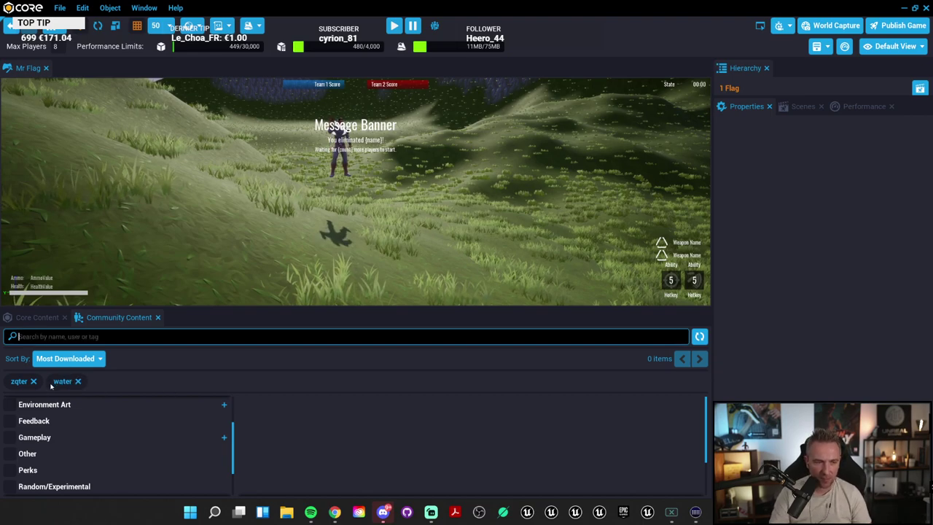
click(34, 382)
scroll(117, 452, down, 2)
scroll(44, 437, up, 5)
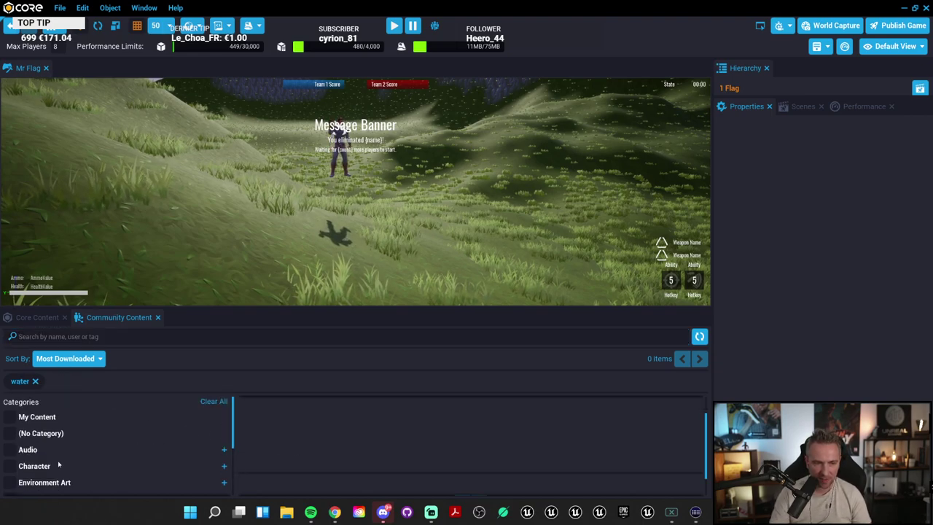
click(214, 401)
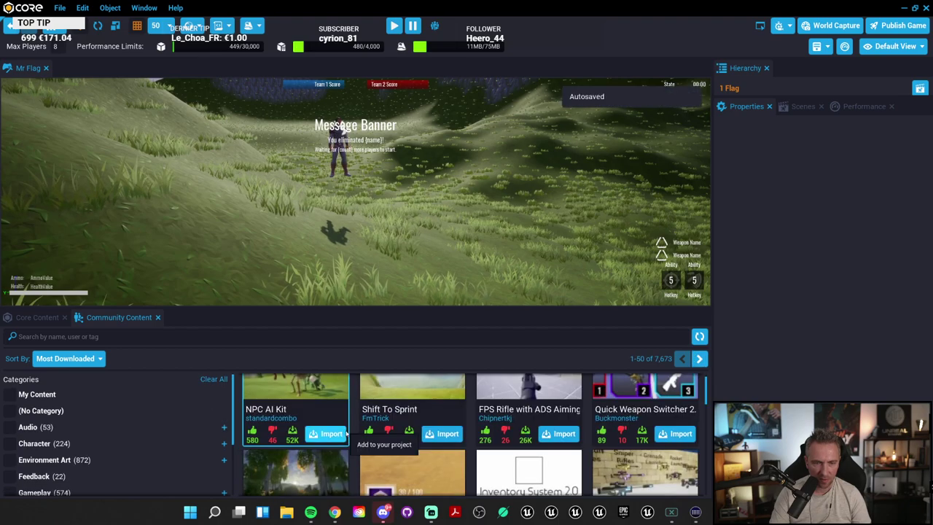
Step: Enlarge the Community Content panel and search 'water', listing 77 assets led by Default Swimmable Water
drag(376, 313, 375, 207)
click(376, 230)
text(water)
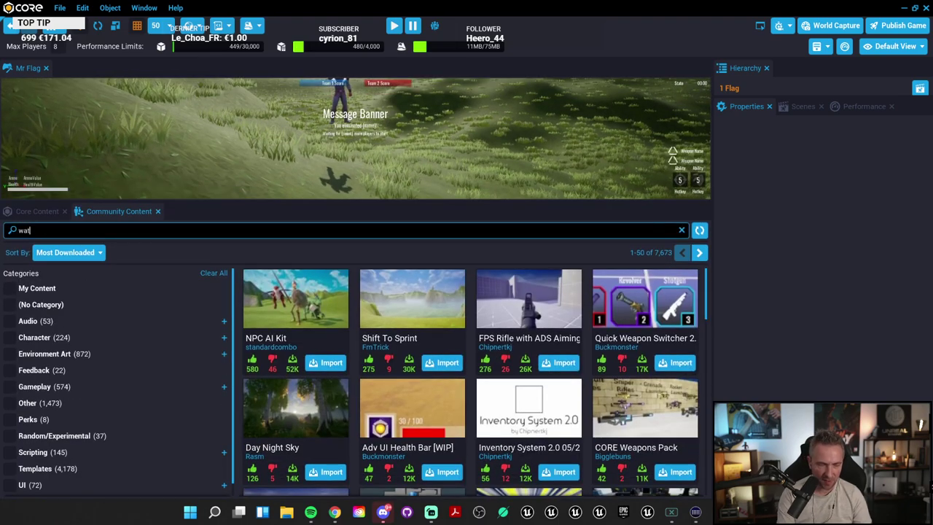
key(Return)
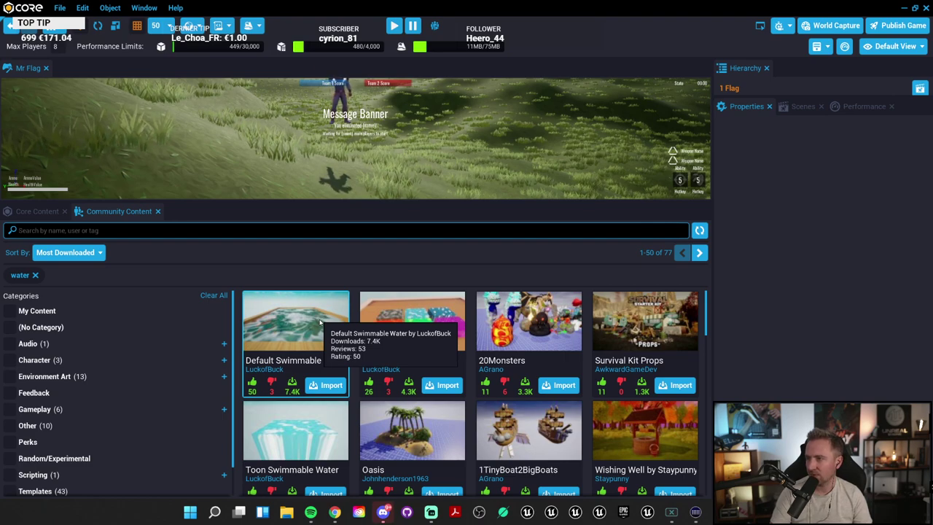
Step: Import Default Swimmable Water and place the Swimmable Water Default template into the level
click(319, 323)
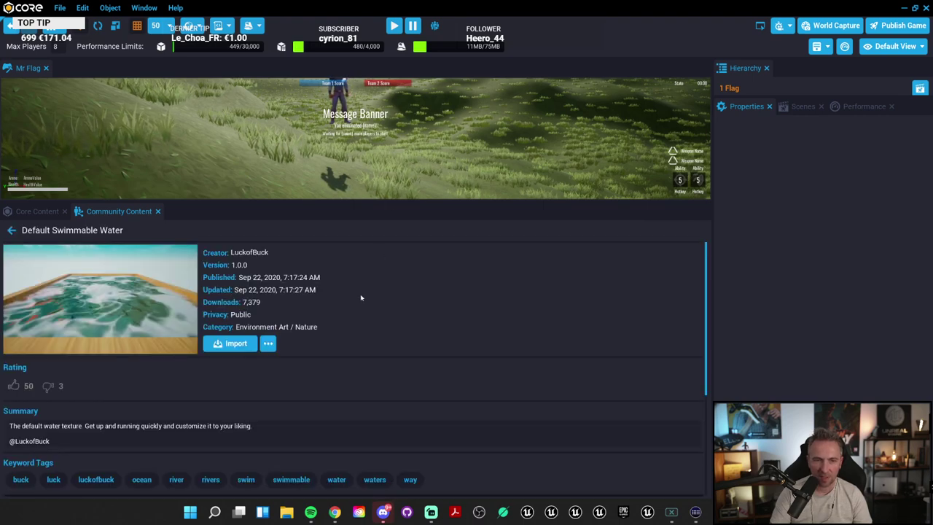
click(232, 344)
click(387, 217)
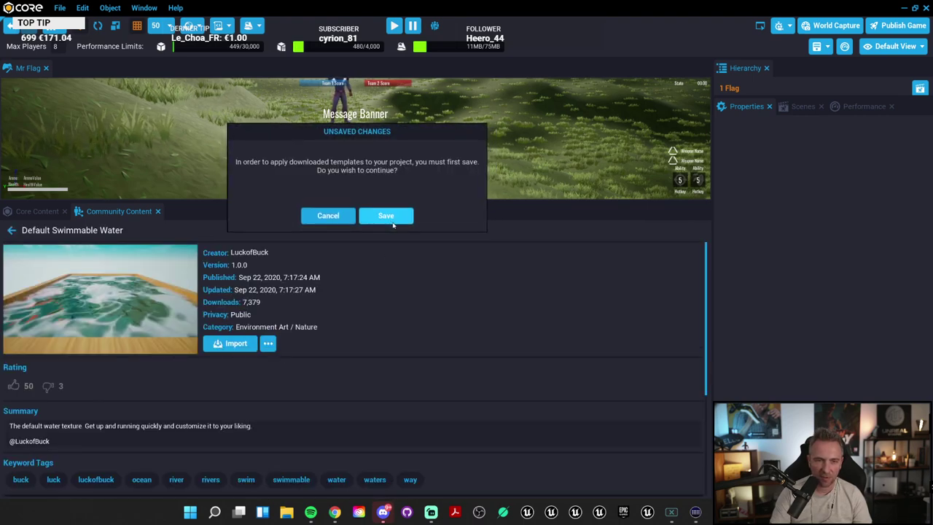
click(386, 216)
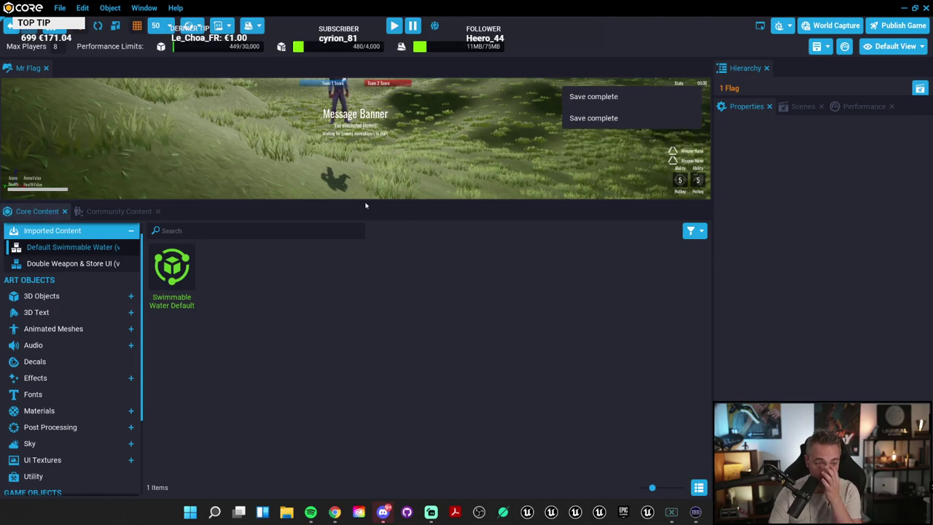
drag(380, 201, 379, 362)
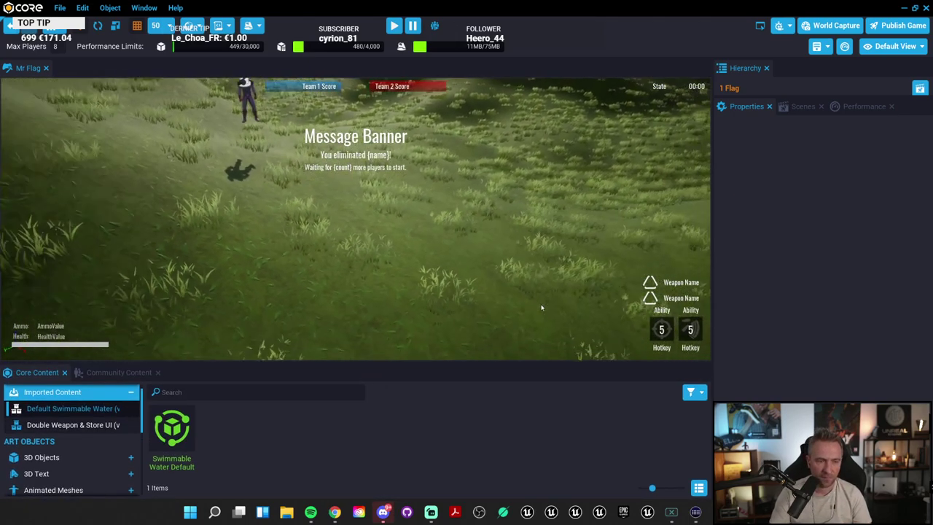
scroll(498, 282, down, 10)
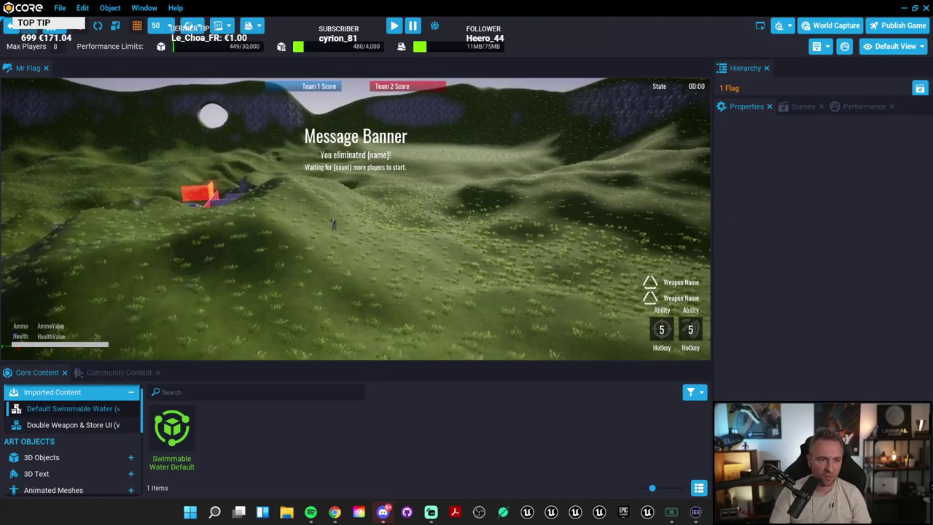
drag(191, 449, 535, 266)
scroll(501, 248, up, 5)
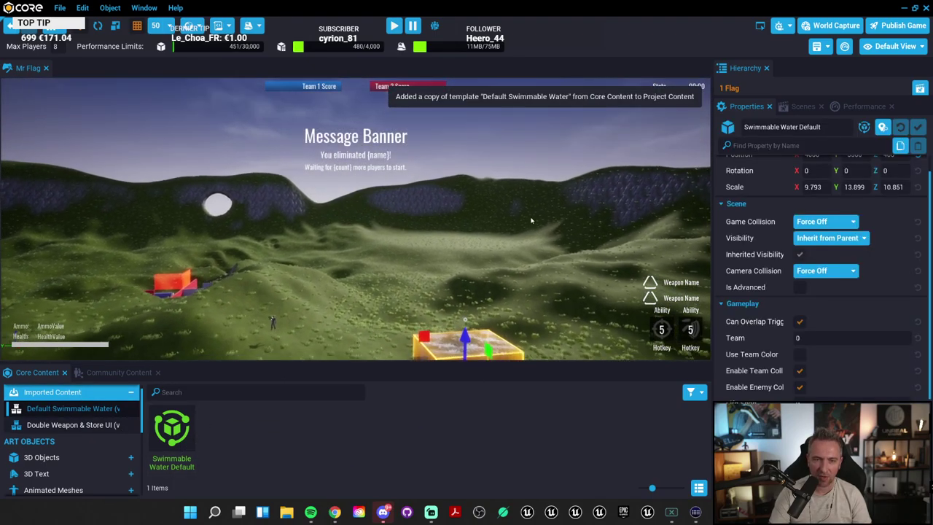
Step: Scale the water volume with 0.25 snapping, stretching it along Y and widening X to 155
right_drag(502, 248, 403, 175)
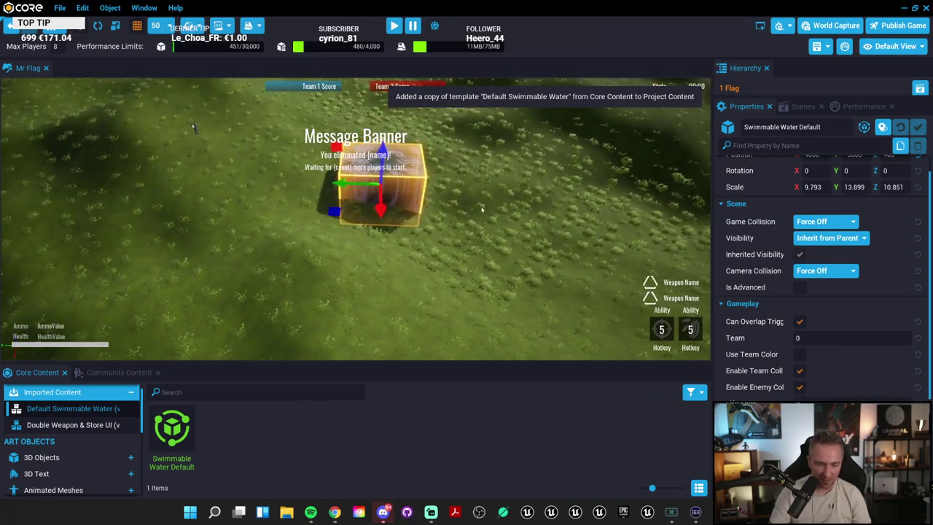
key(e)
key(r)
drag(336, 183, 533, 237)
scroll(532, 237, down, 6)
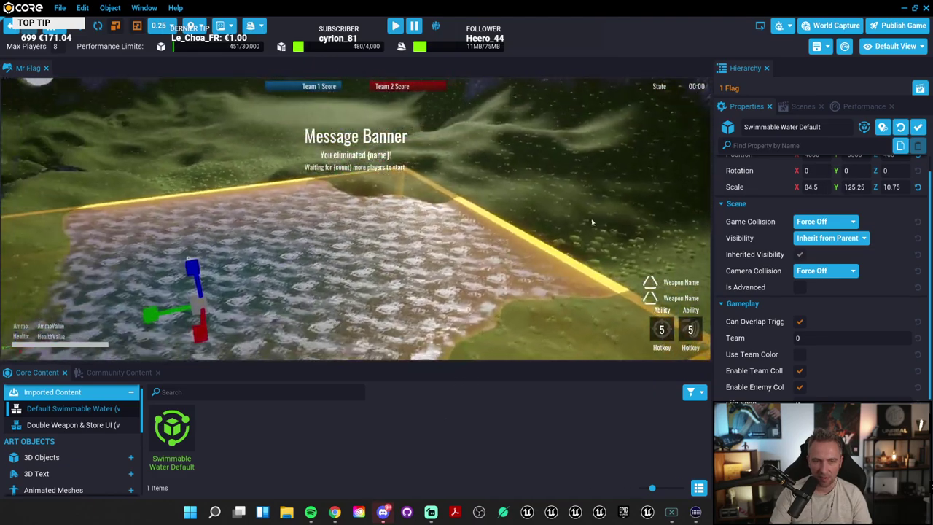
scroll(490, 233, up, 3)
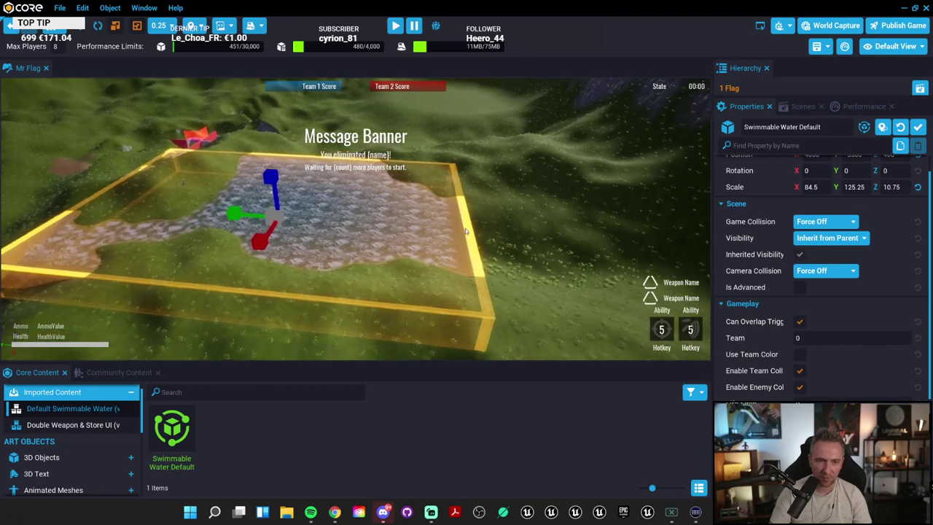
drag(235, 213, 225, 328)
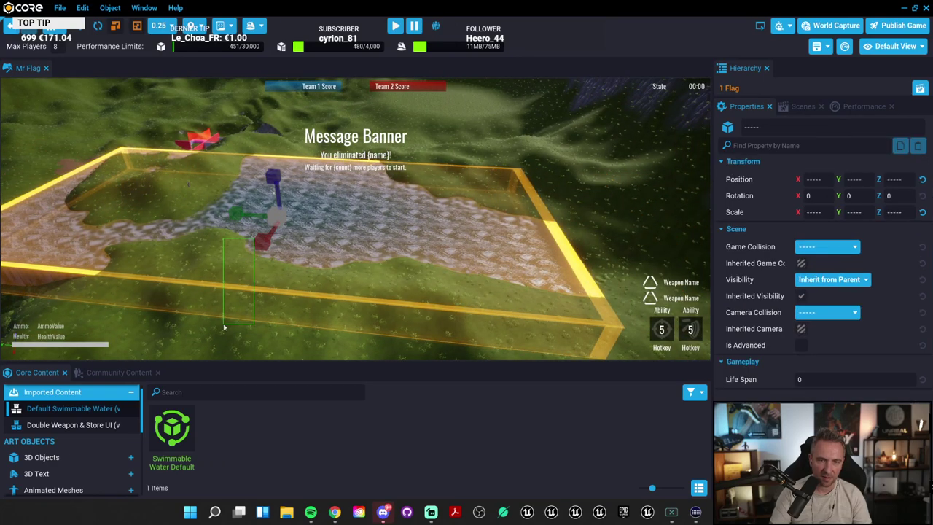
click(265, 245)
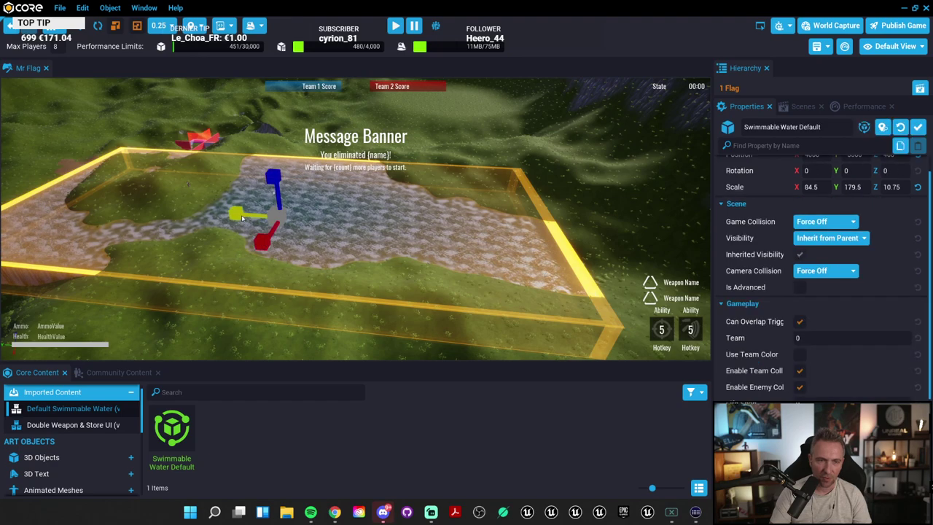
drag(264, 245, 279, 261)
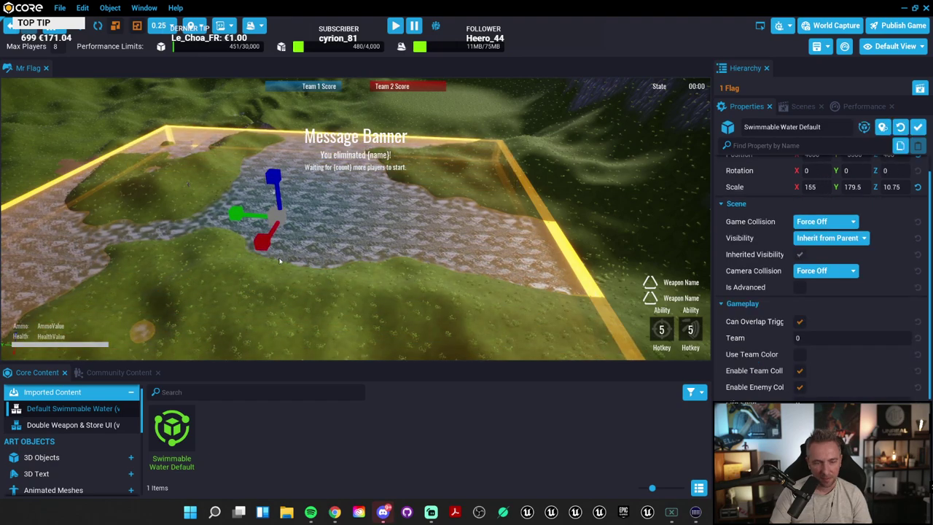
Step: Raise the water volume along Z so it floods more terrain, then start a playtest
key(w)
right_drag(239, 213, 413, 227)
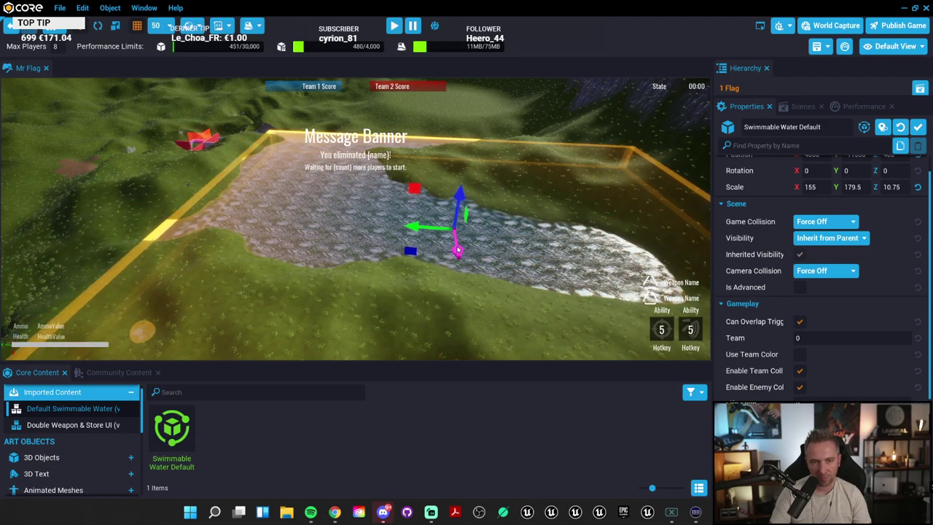
mouse_move(458, 250)
mouse_down()
mouse_move(453, 193)
mouse_move(457, 232)
mouse_up()
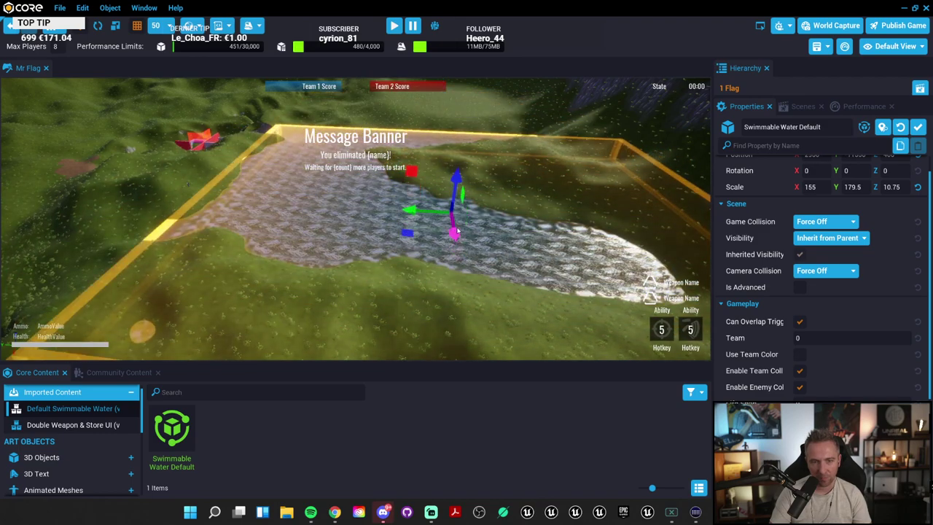
right_drag(458, 232, 401, 191)
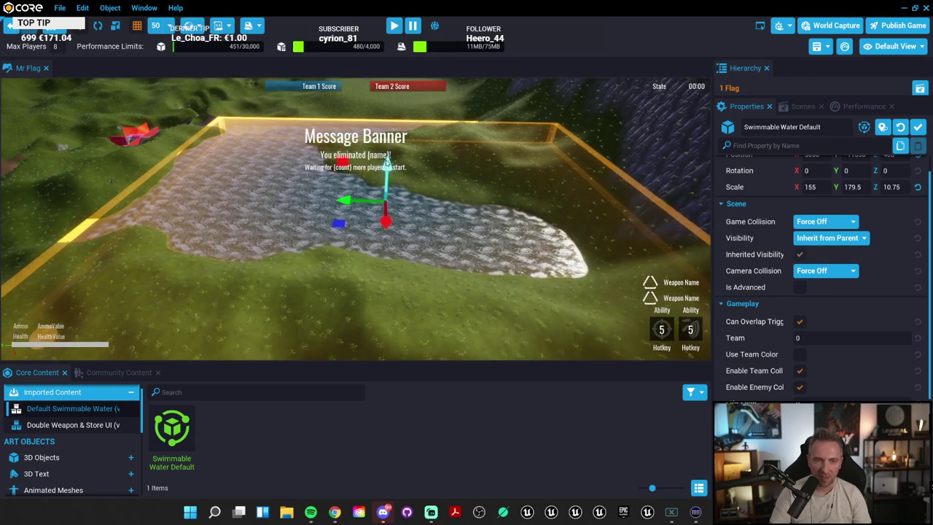
drag(387, 159, 392, 148)
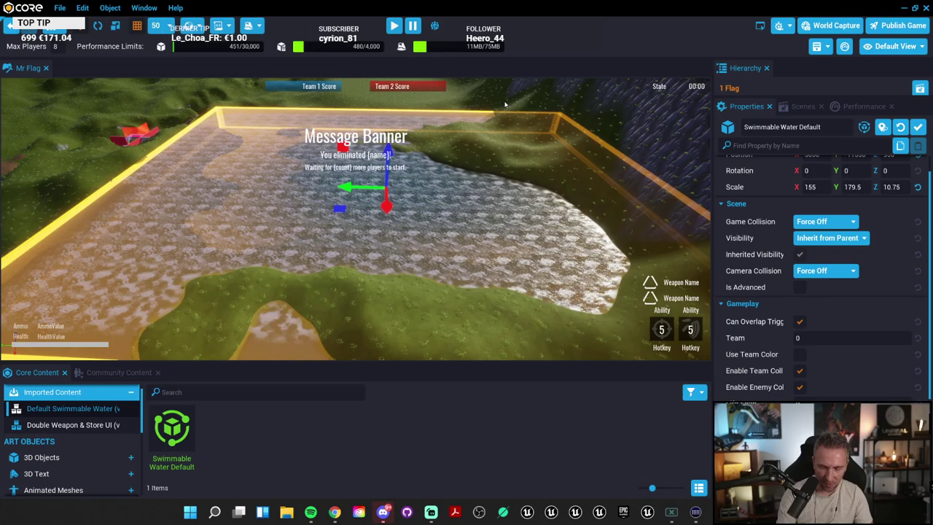
key(=)
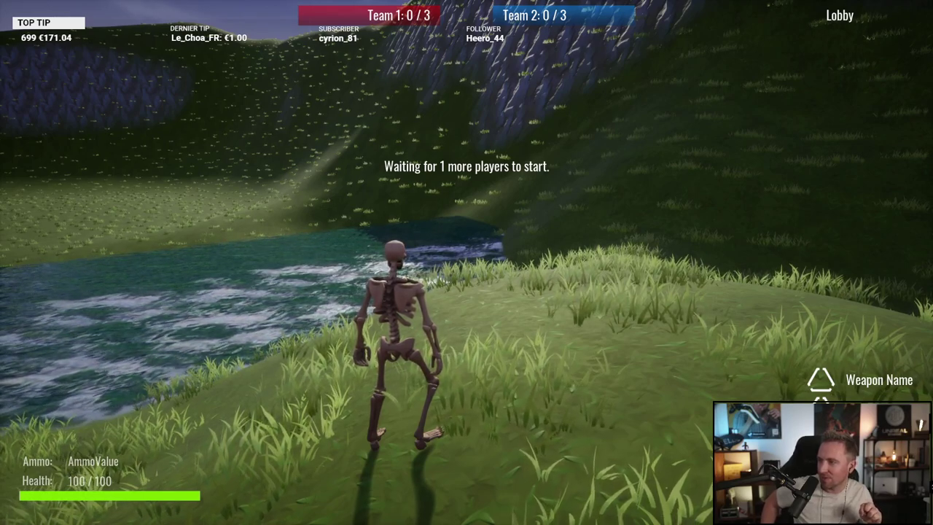
Step: Run the character to the river, jump at the water's edge, and stop the preview
key(w)
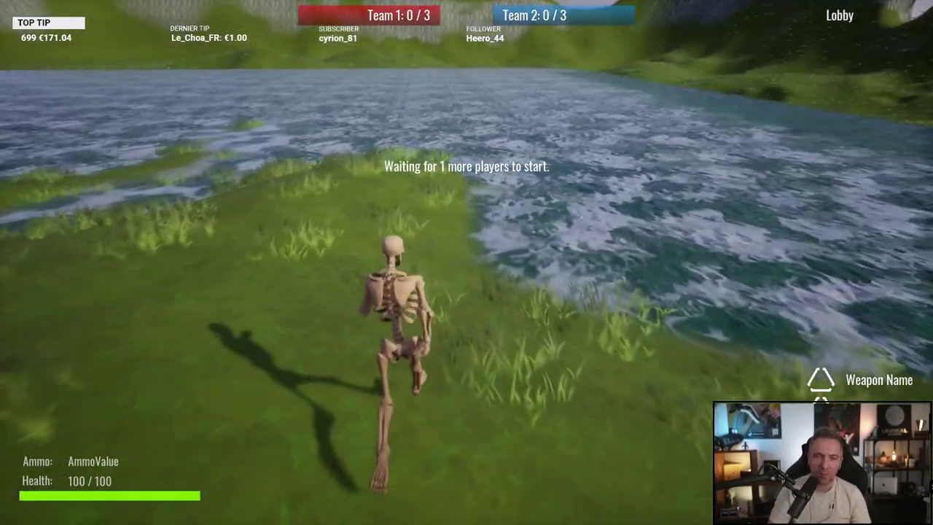
key(space)
key(Escape)
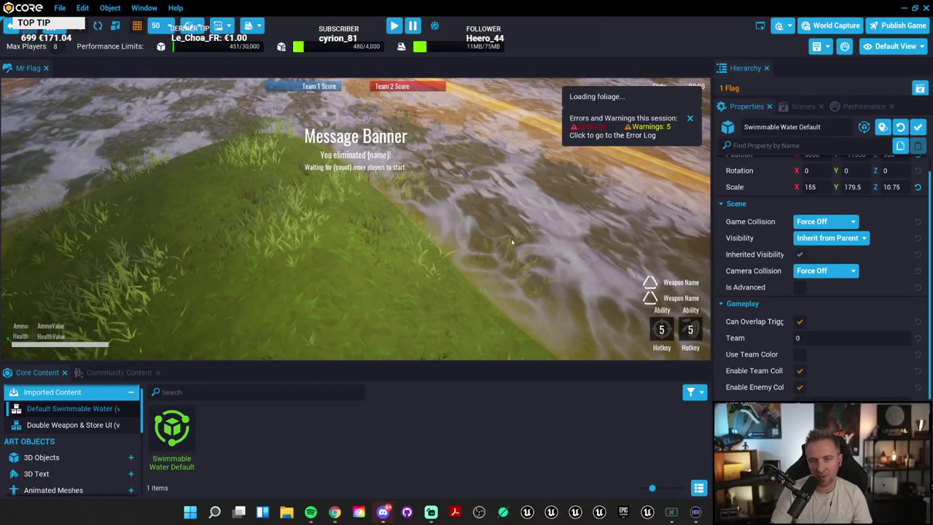
Step: Enlarge the Hierarchy and expand Swimmable Water Default to show Underwater Post Process (for swimming)
right_drag(512, 238, 511, 238)
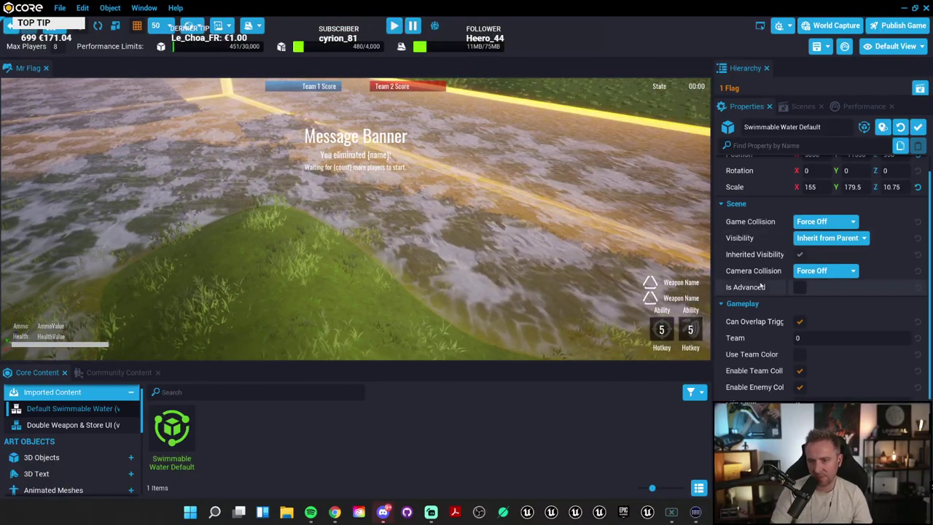
scroll(824, 277, up, 1)
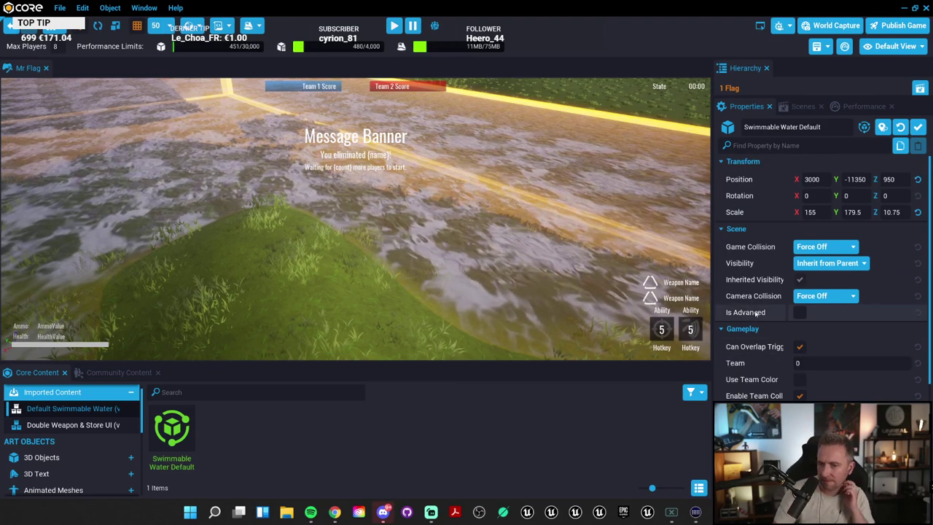
scroll(763, 312, down, 1)
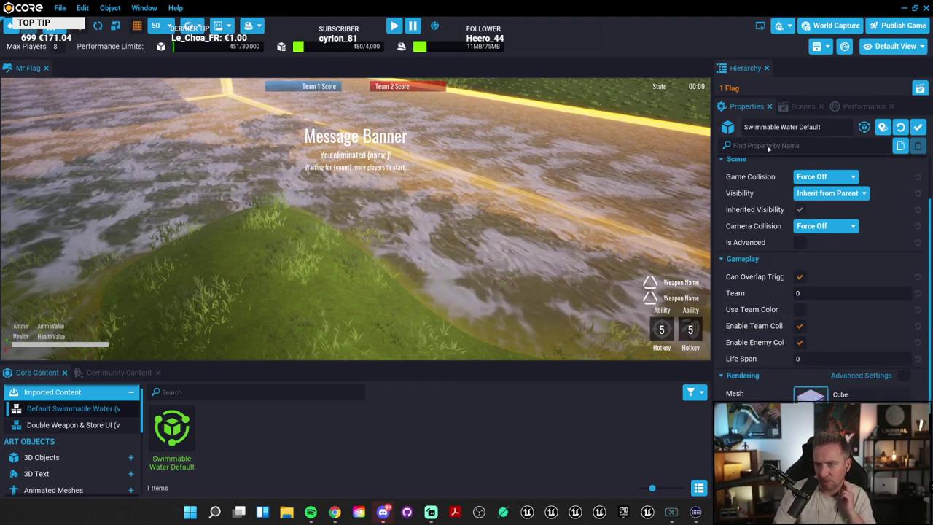
drag(826, 97, 826, 267)
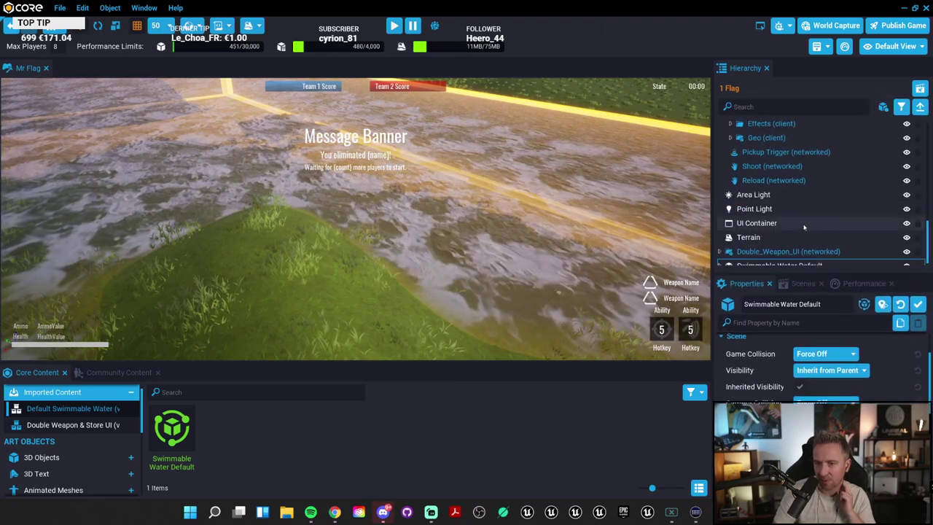
click(780, 260)
key(Right)
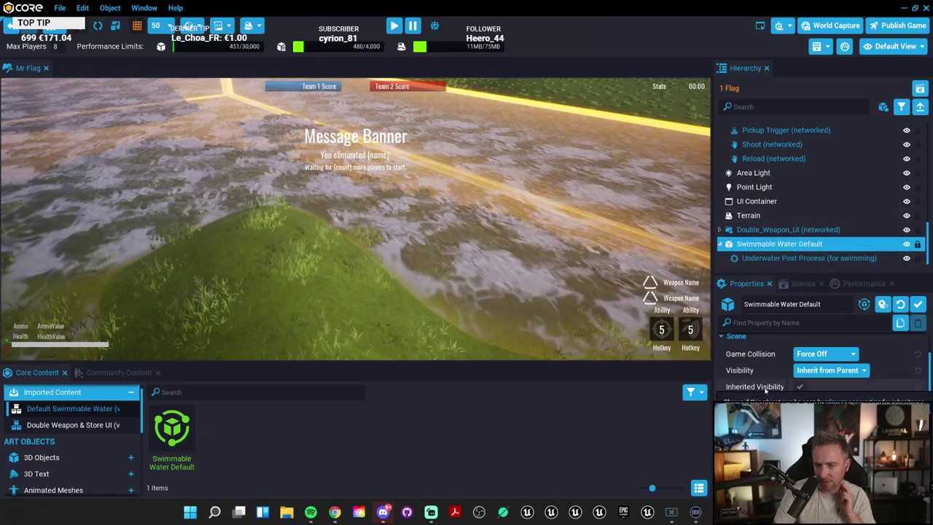
scroll(770, 382, down, 5)
scroll(769, 382, down, 4)
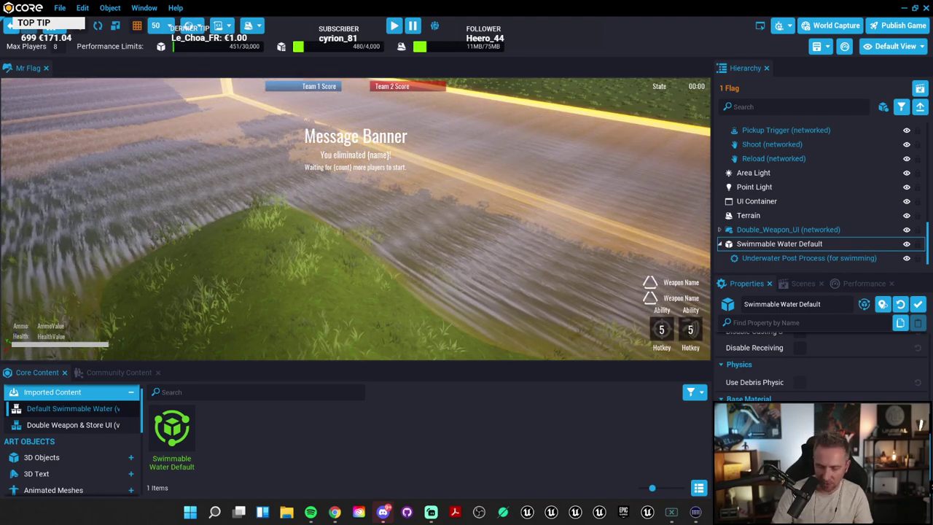
right_drag(364, 218, 390, 192)
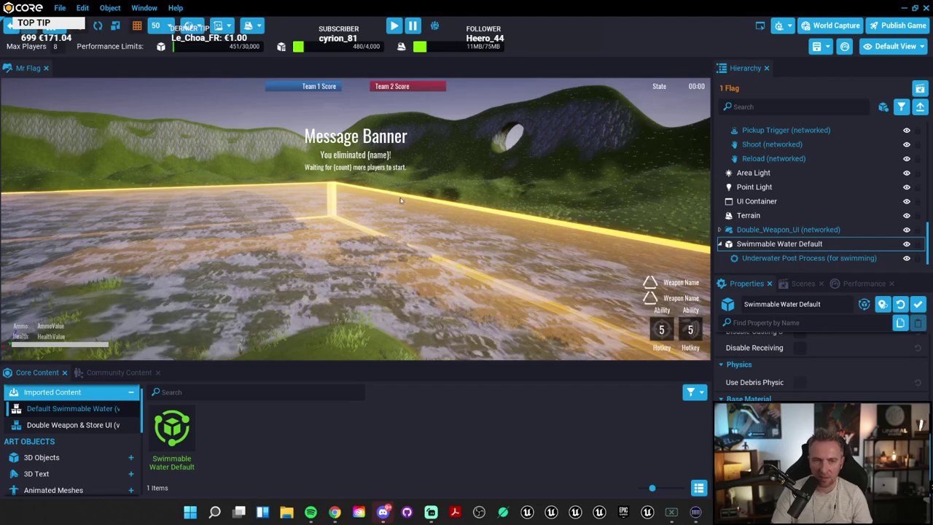
Step: View the water surface from below in full screen, then select Underwater Post Process
scroll(182, 235, up, 5)
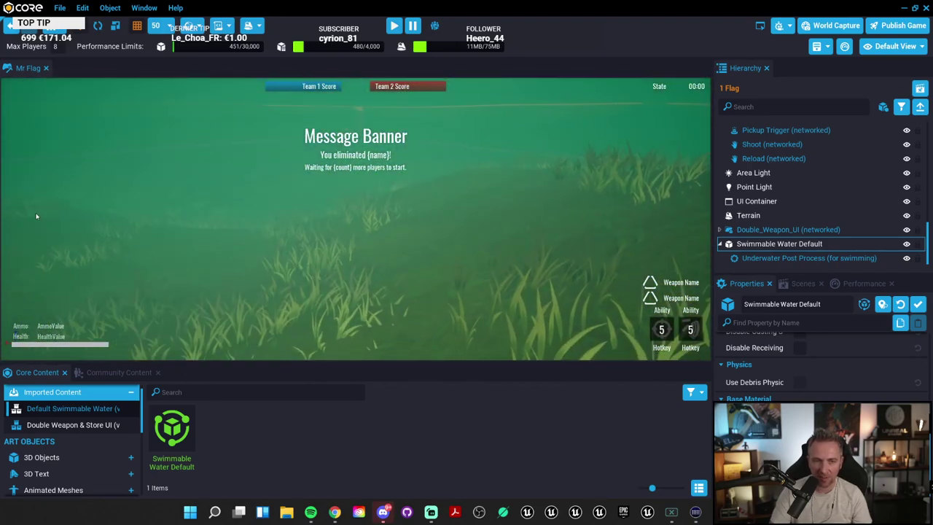
key(F11)
right_drag(514, 272, 329, 292)
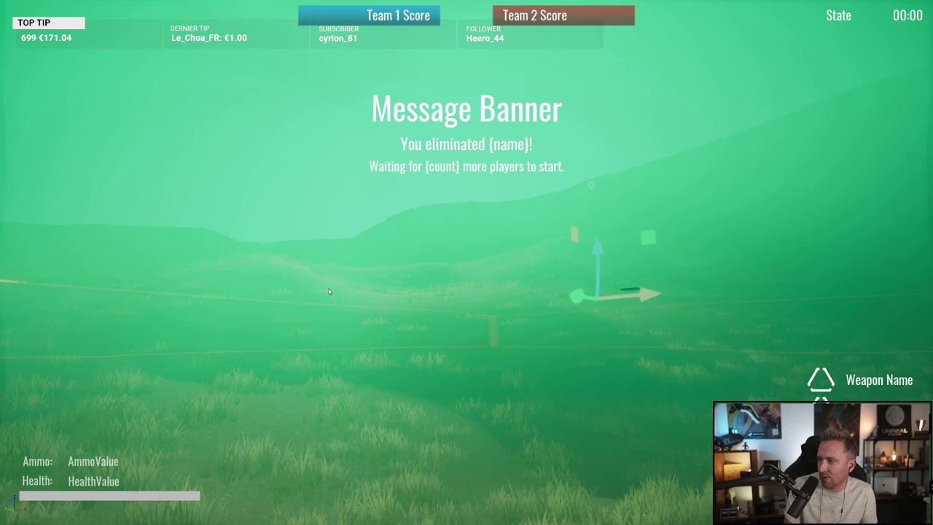
key(F11)
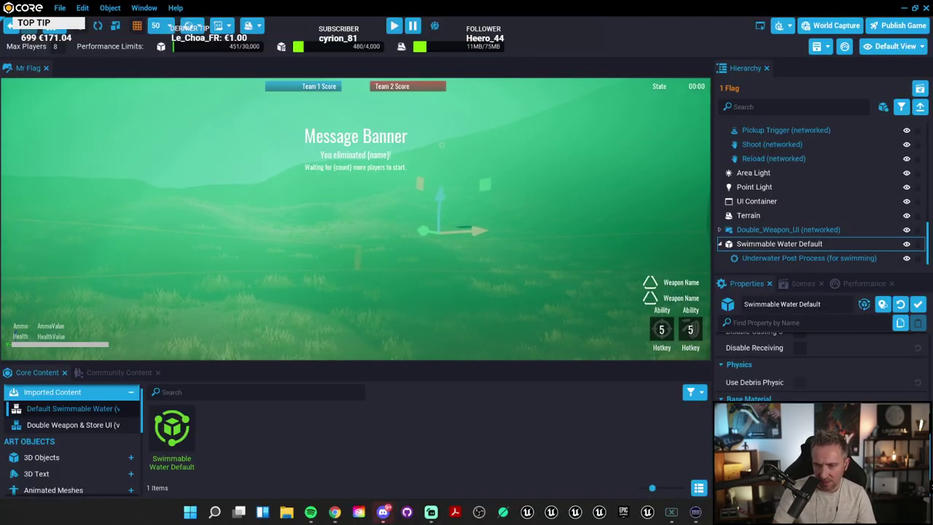
right_drag(355, 219, 358, 219)
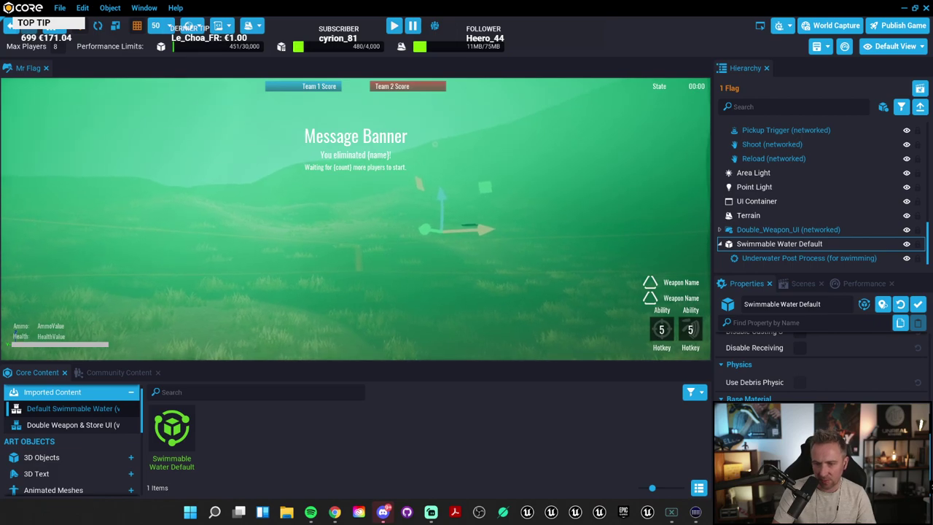
click(802, 258)
Step: Try a new Caustics Color, cancel it, and reframe the view over the water
scroll(817, 365, down, 5)
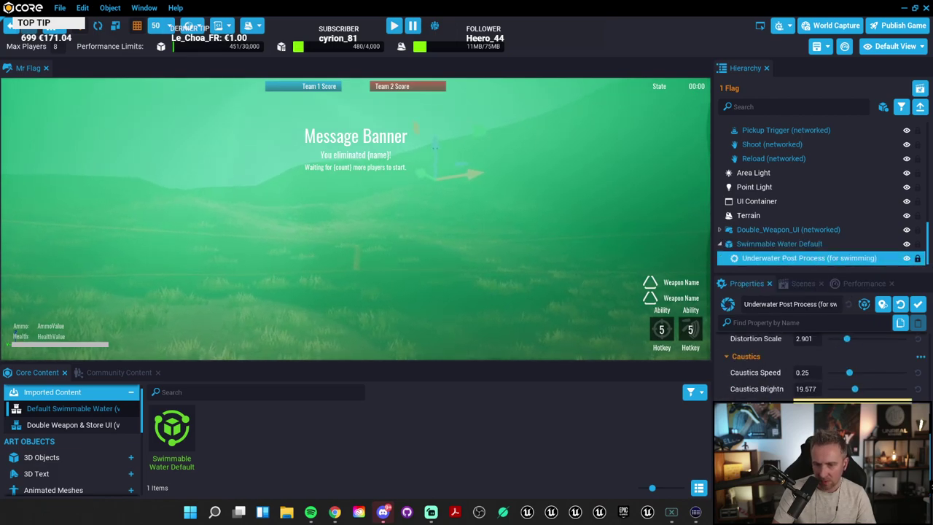
click(851, 387)
drag(705, 323, 693, 293)
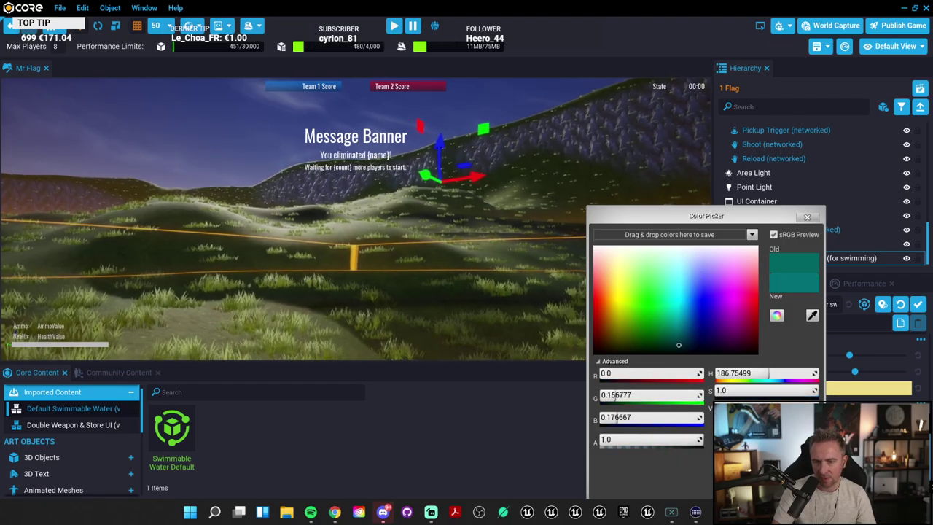
click(587, 225)
right_drag(587, 226, 560, 263)
right_drag(547, 220, 2, 387)
right_drag(281, 230, 101, 156)
Step: Pick red for Caustics Color in the Color Picker and confirm it
click(853, 404)
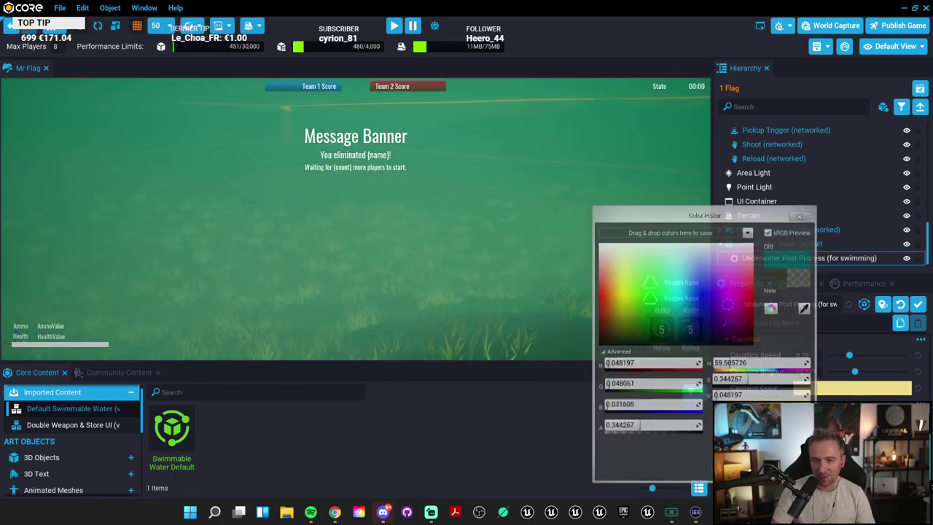
mouse_move(628, 291)
mouse_down()
mouse_move(701, 307)
mouse_move(698, 296)
mouse_move(596, 315)
mouse_up()
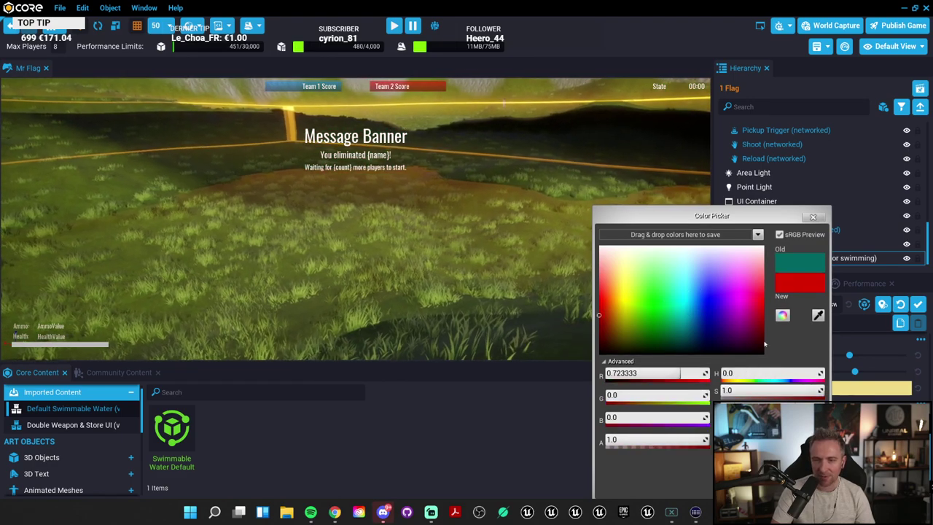
click(568, 233)
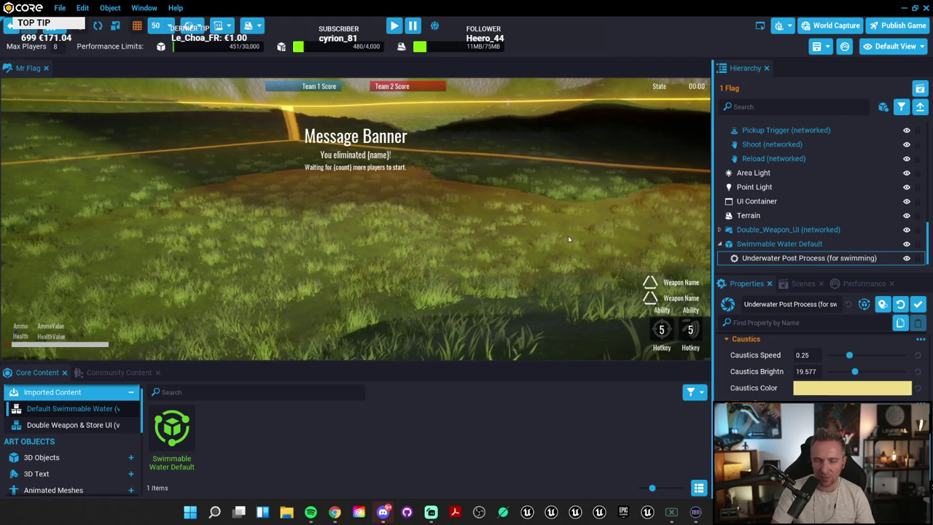
click(852, 388)
drag(646, 313, 596, 315)
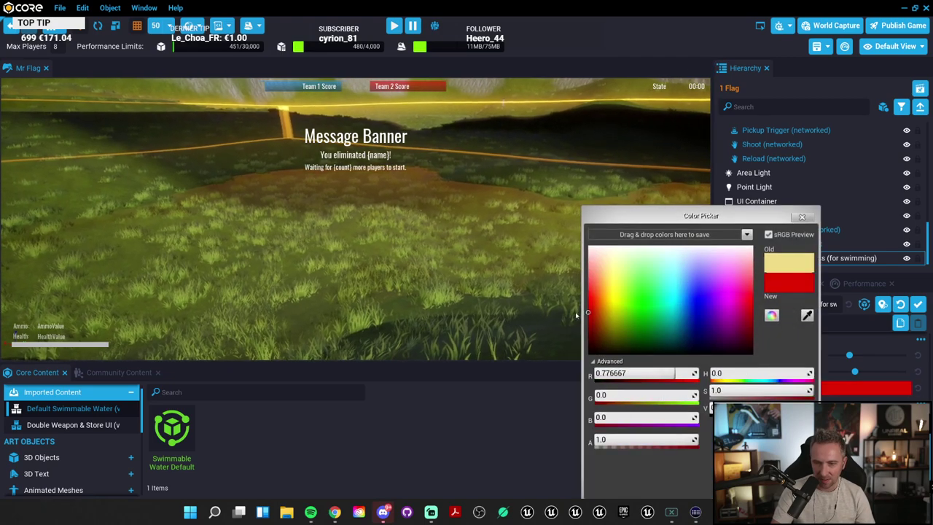
click(568, 234)
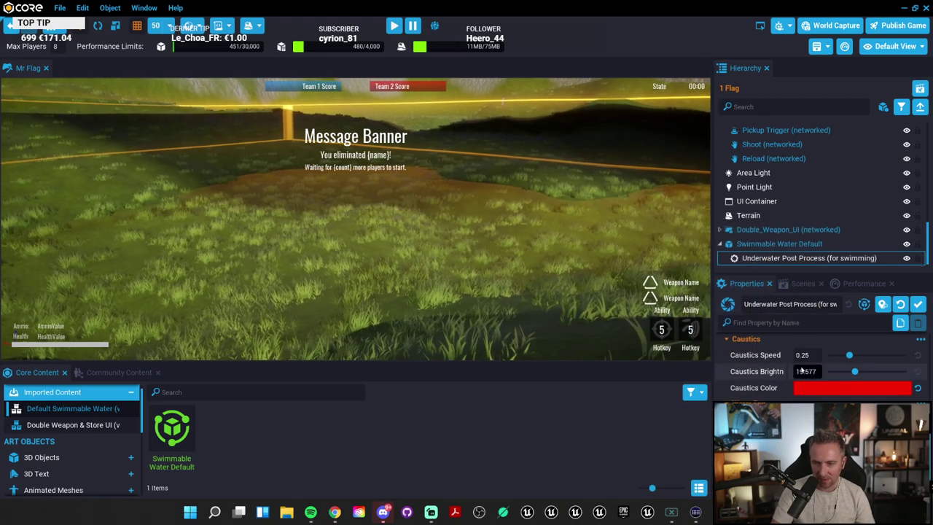
scroll(824, 365, down, 2)
scroll(824, 365, up, 1)
scroll(824, 365, up, 10)
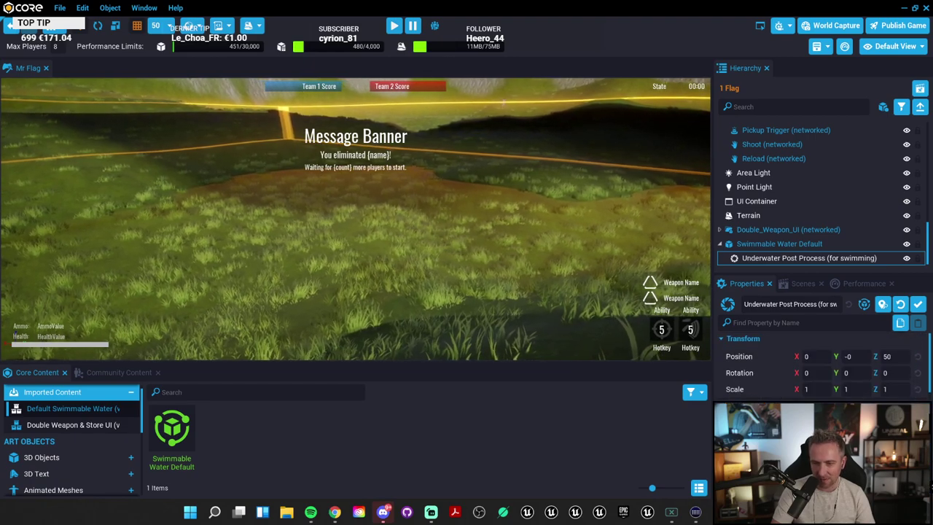
scroll(824, 365, down, 3)
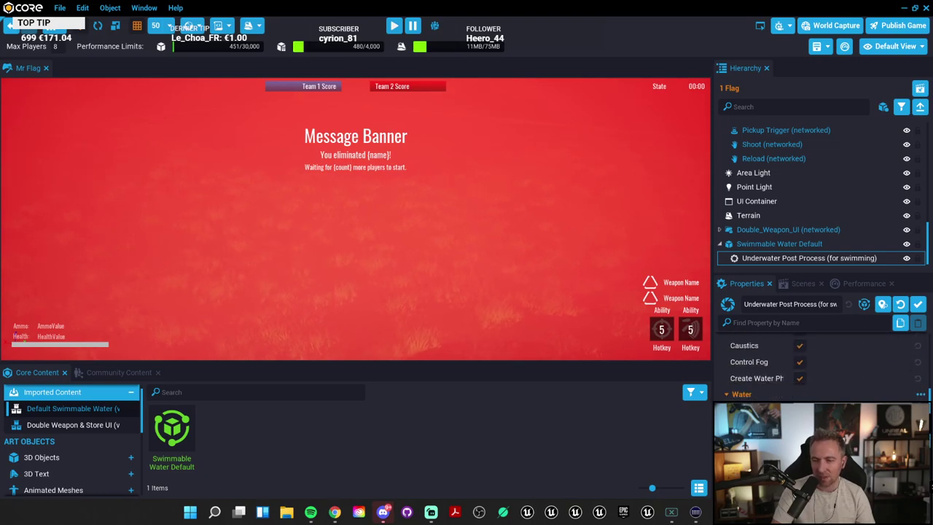
Step: Reset the caustics colour to its default pale yellow and raise the caustics brightness
click(918, 356)
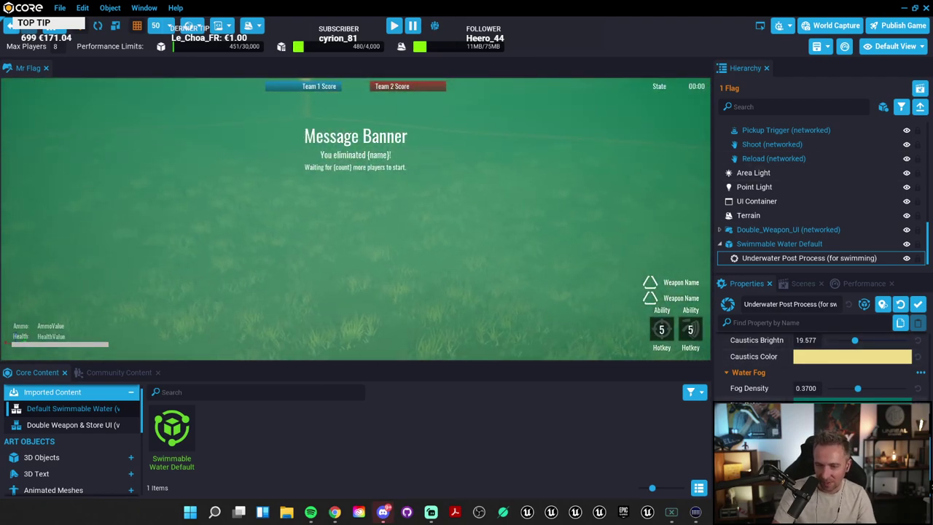
scroll(766, 374, up, 2)
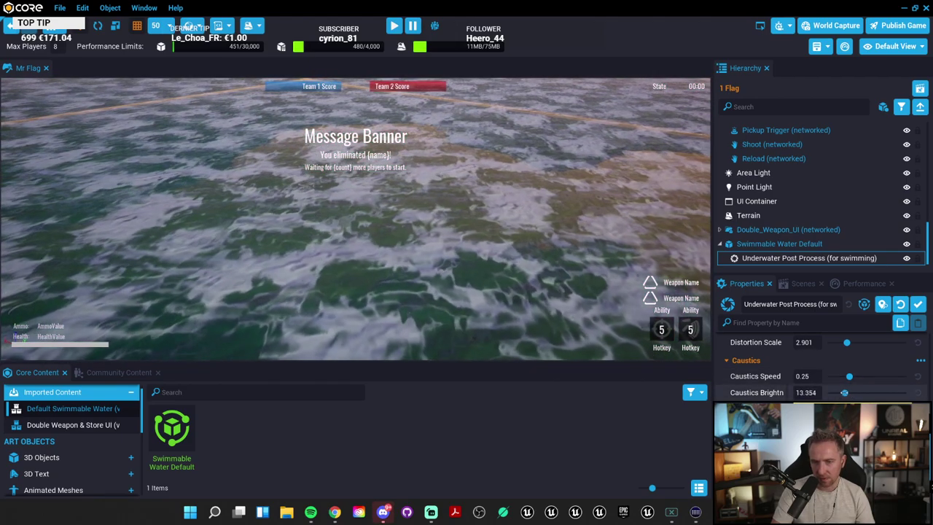
drag(853, 394, 903, 394)
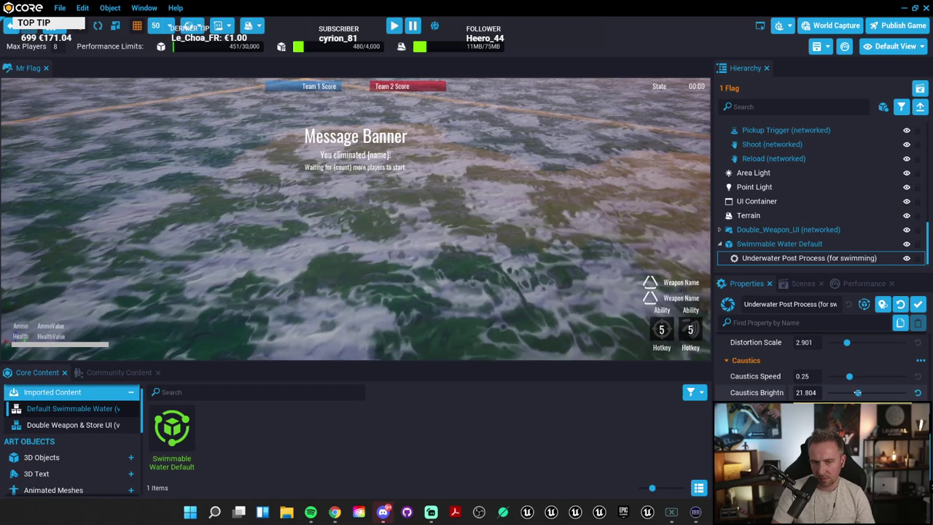
scroll(764, 385, down, 2)
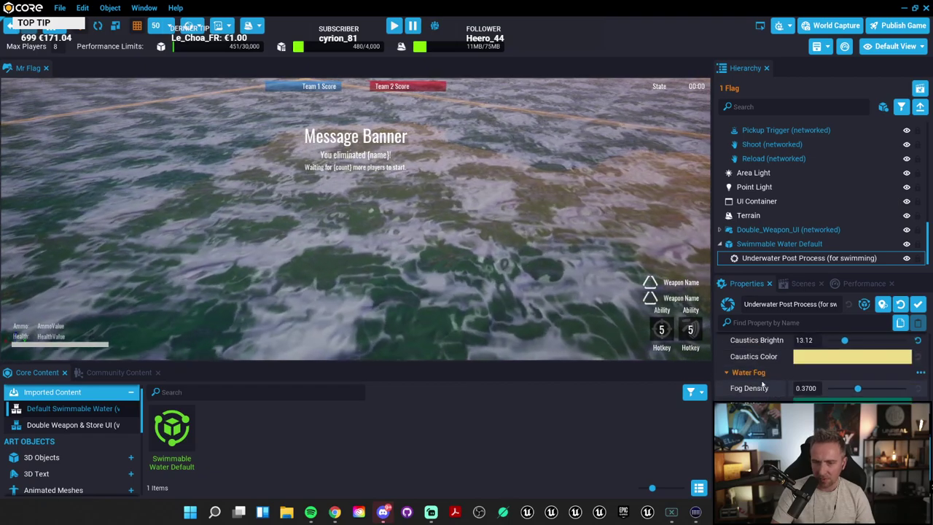
scroll(773, 386, up, 10)
scroll(779, 388, up, 3)
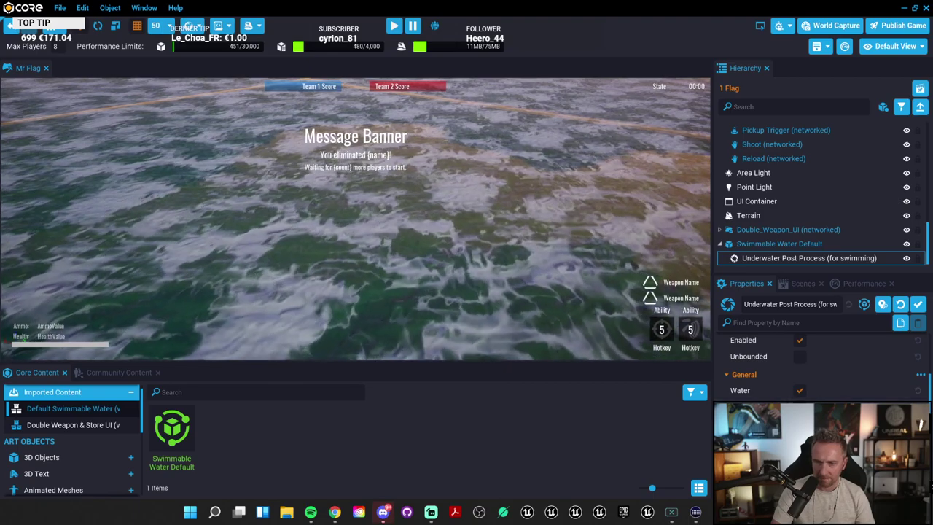
scroll(302, 251, up, 5)
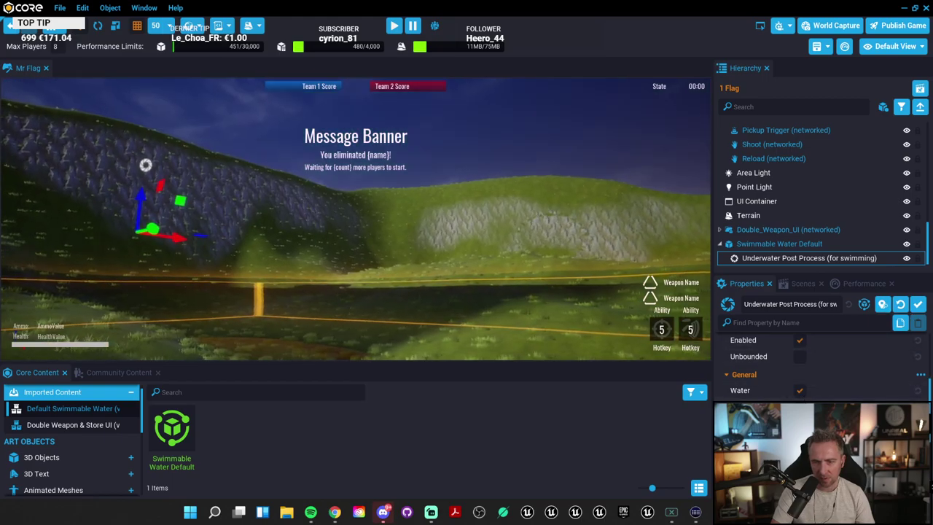
Step: Set the water Distortion Amount to 2 and Distortion Speed to 1
right_drag(570, 265, 366, 267)
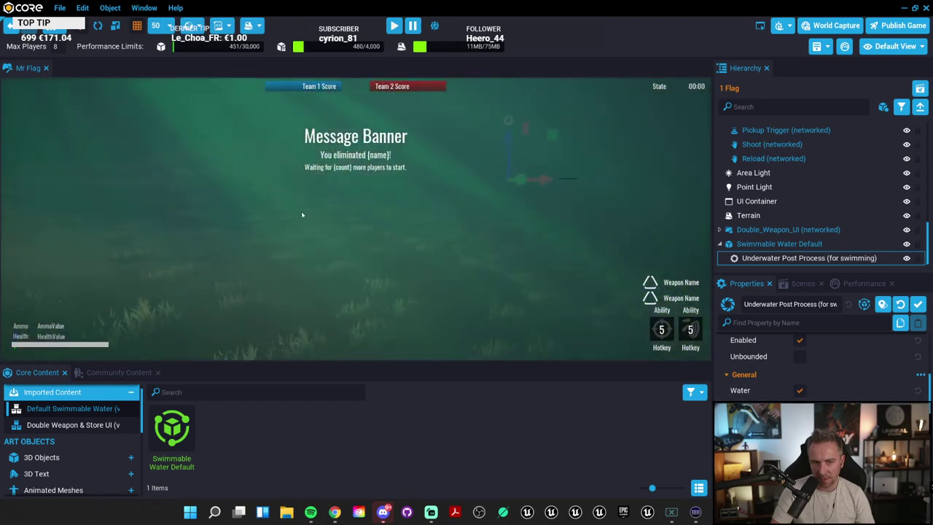
right_drag(302, 214, 434, 246)
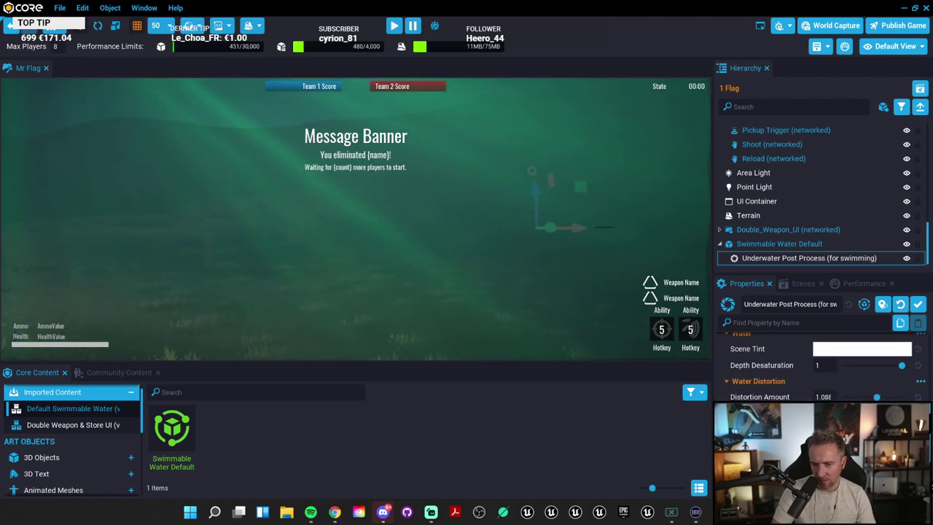
scroll(653, 256, down, 5)
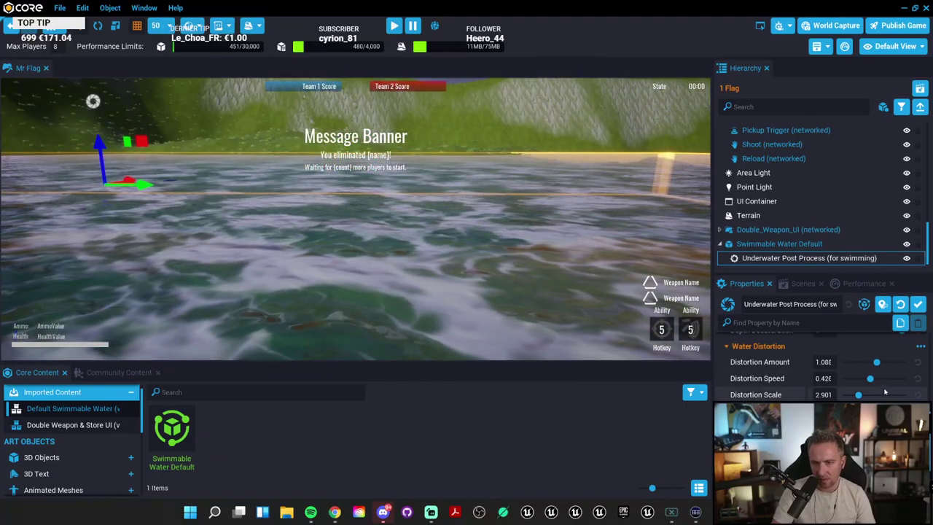
mouse_move(877, 362)
mouse_down()
mouse_move(904, 363)
mouse_move(847, 362)
mouse_move(897, 363)
mouse_move(876, 379)
mouse_up()
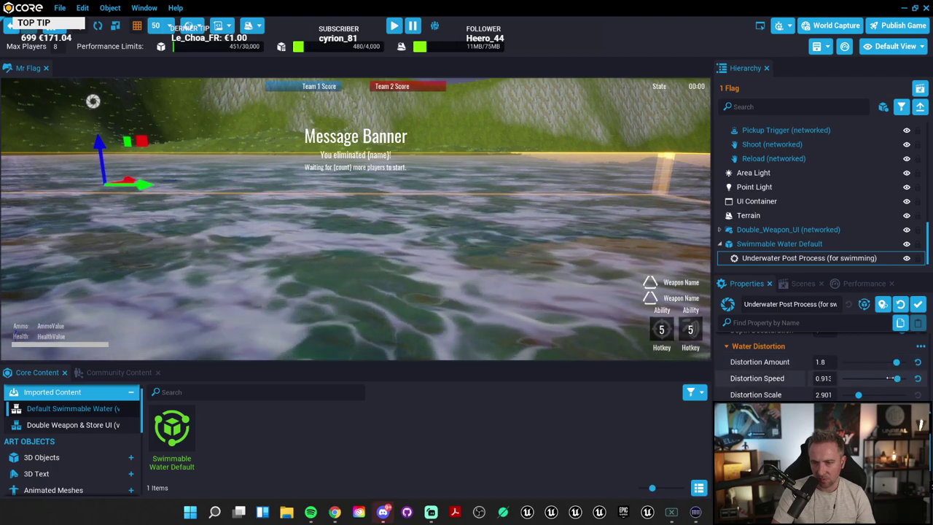
scroll(540, 253, down, 3)
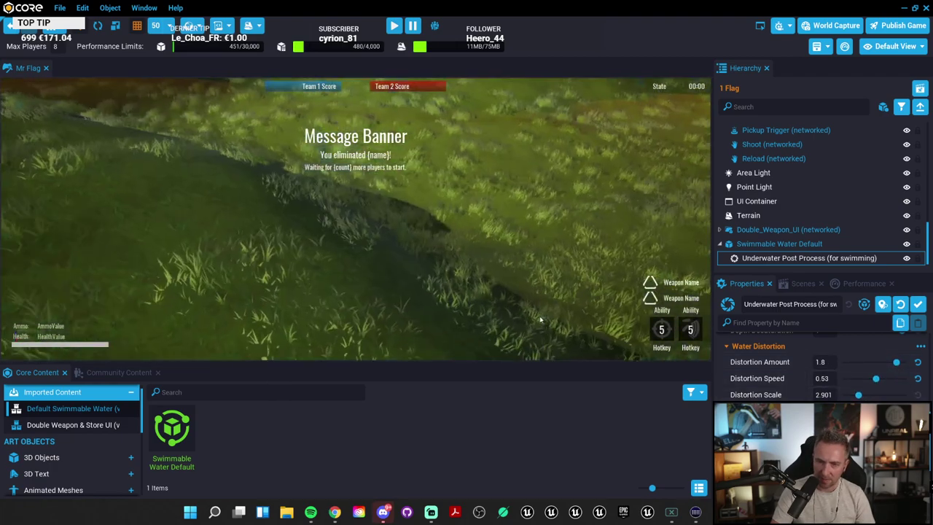
right_drag(541, 253, 207, 238)
right_drag(439, 230, 328, 264)
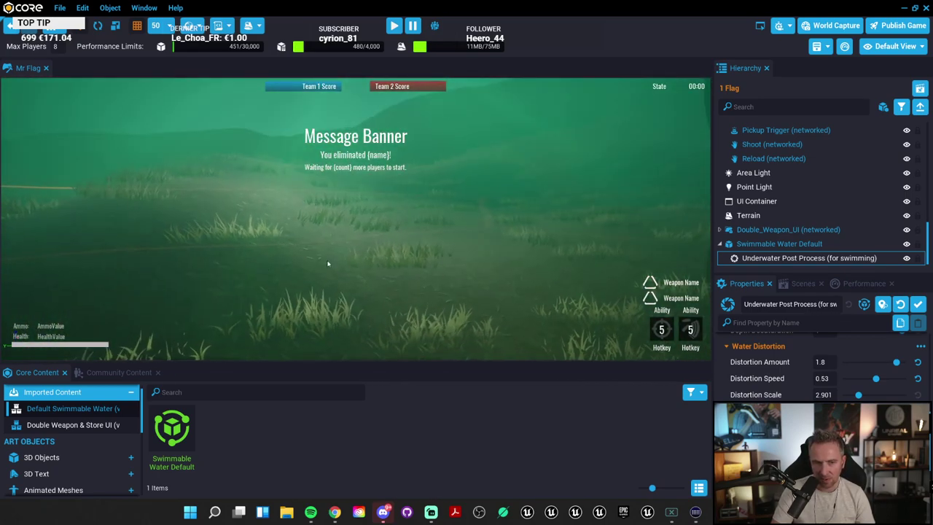
drag(896, 362, 851, 378)
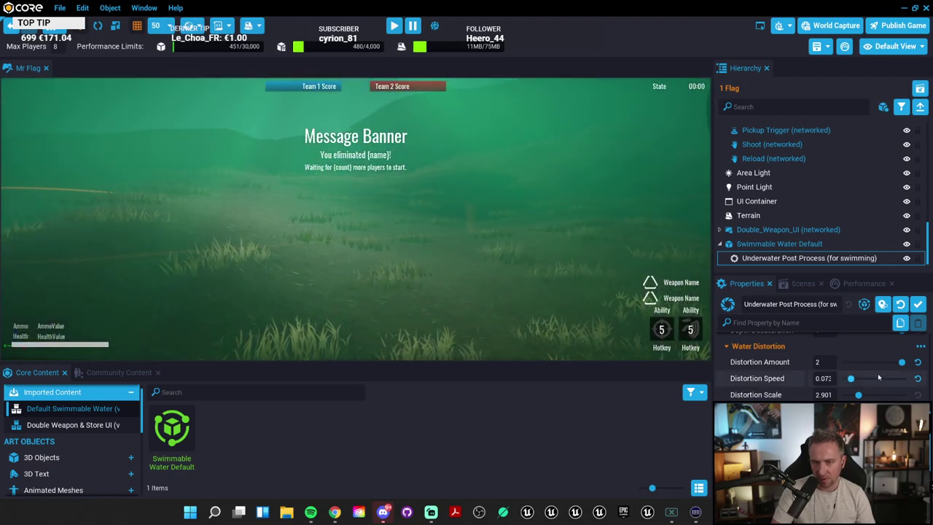
drag(866, 386, 904, 378)
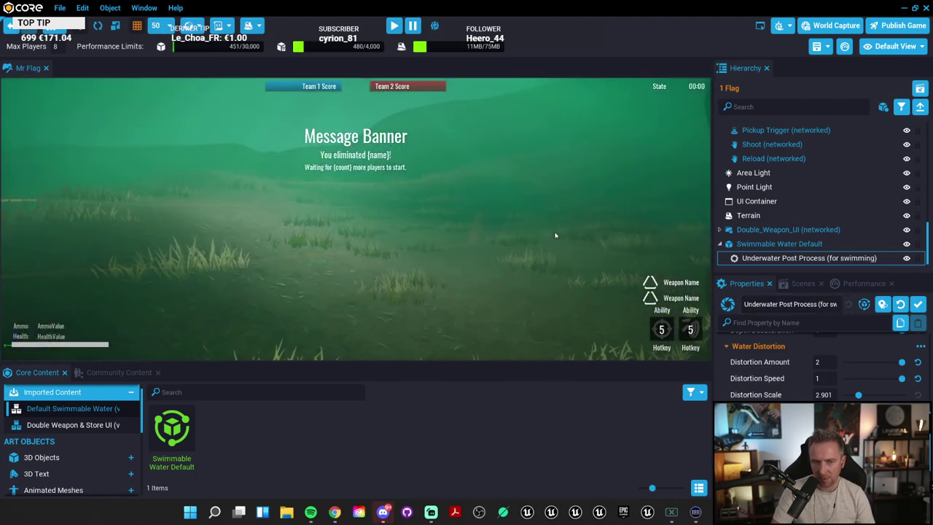
Step: Reset the distortion speed to default, then select and frame Swimmable Water Default
click(919, 378)
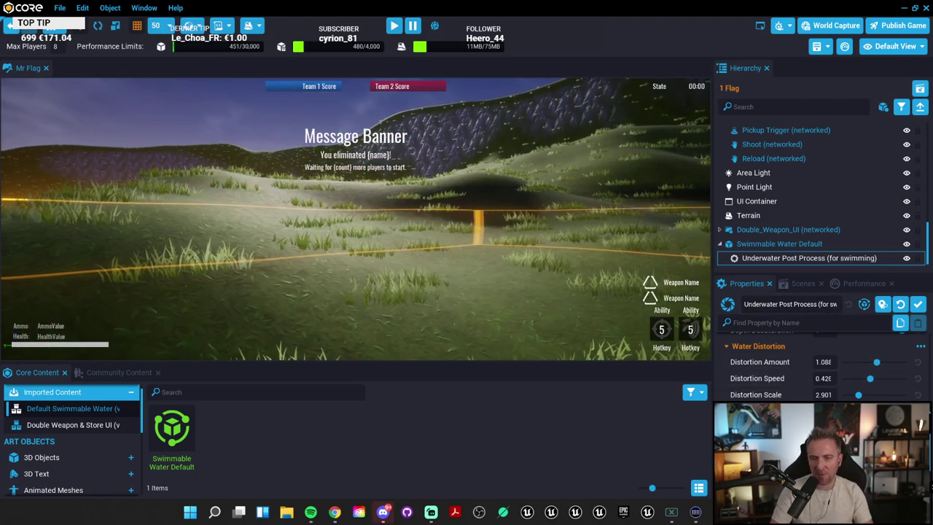
scroll(809, 387, down, 3)
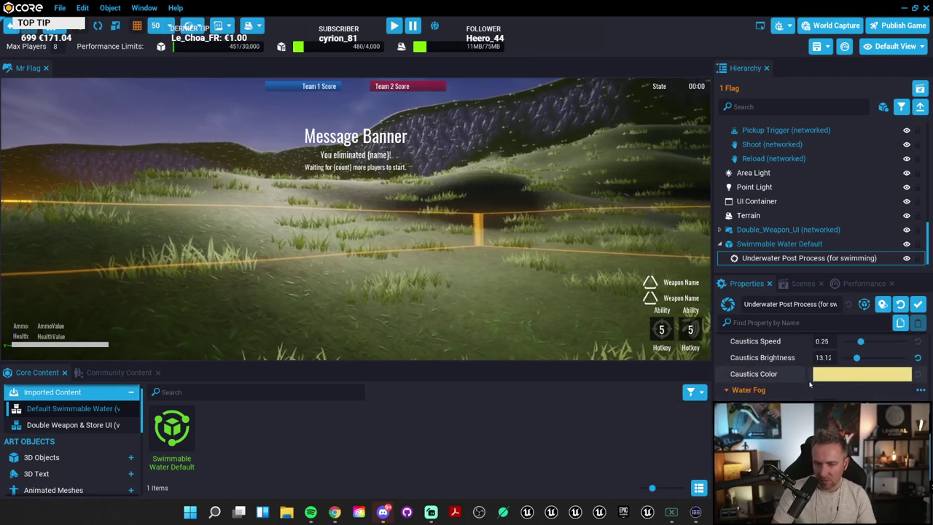
click(775, 246)
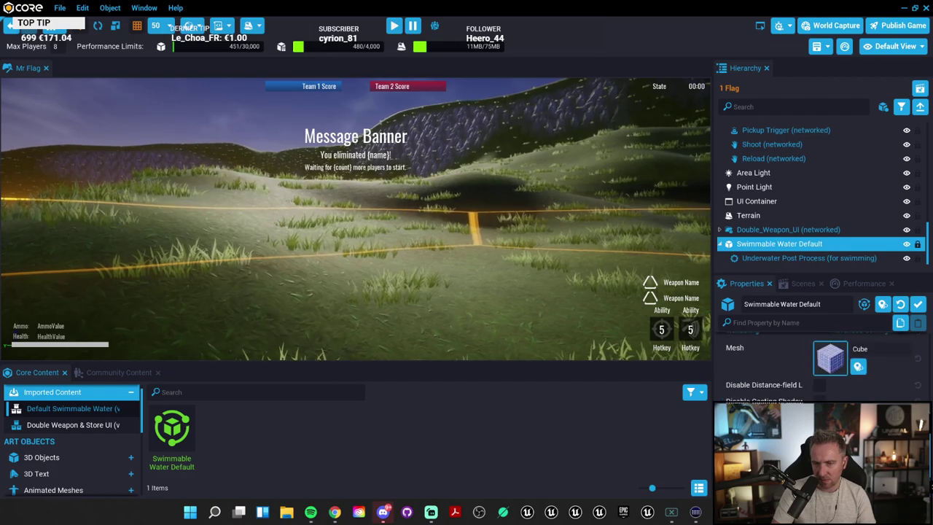
scroll(817, 365, up, 3)
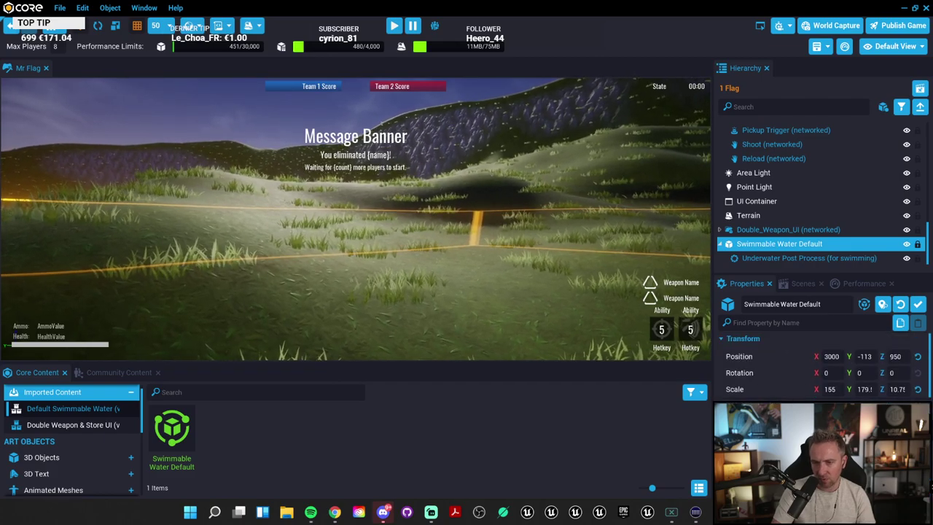
double_click(729, 245)
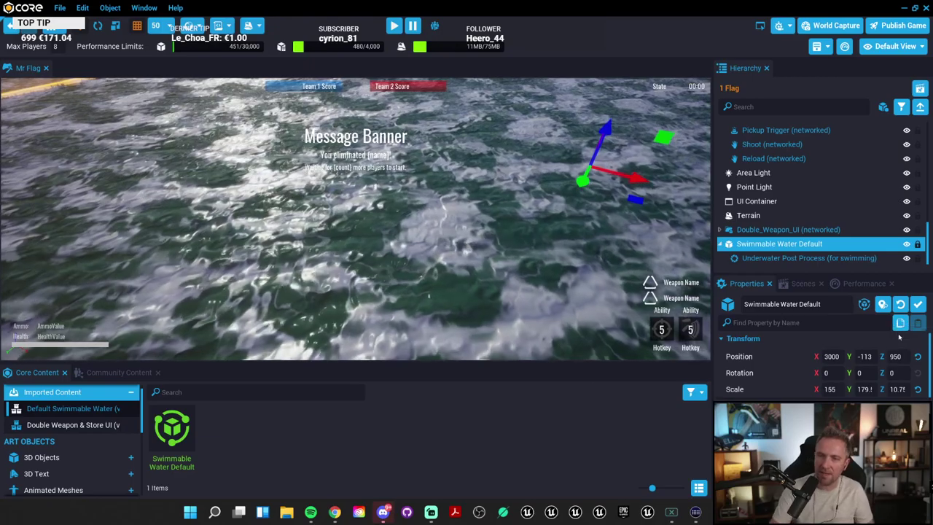
Step: Reselect Underwater Post Process and scroll through its properties
click(815, 259)
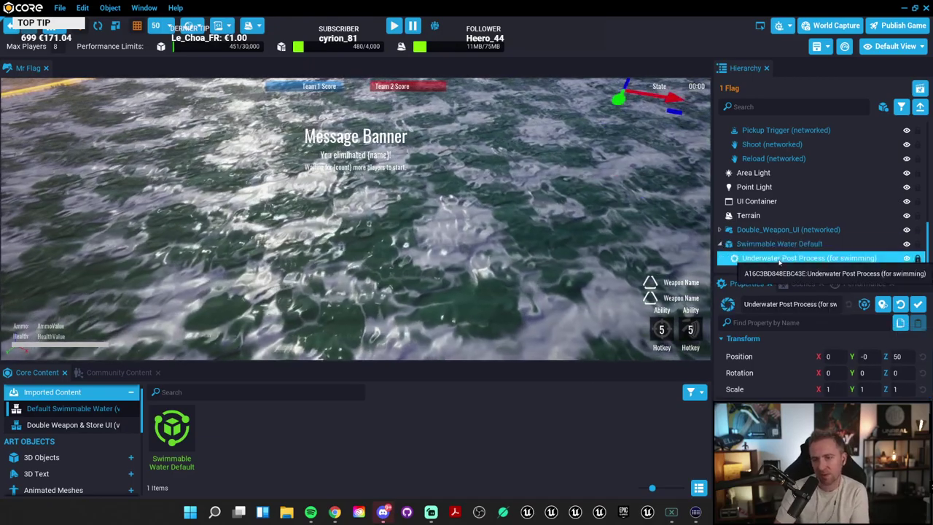
scroll(817, 365, down, 5)
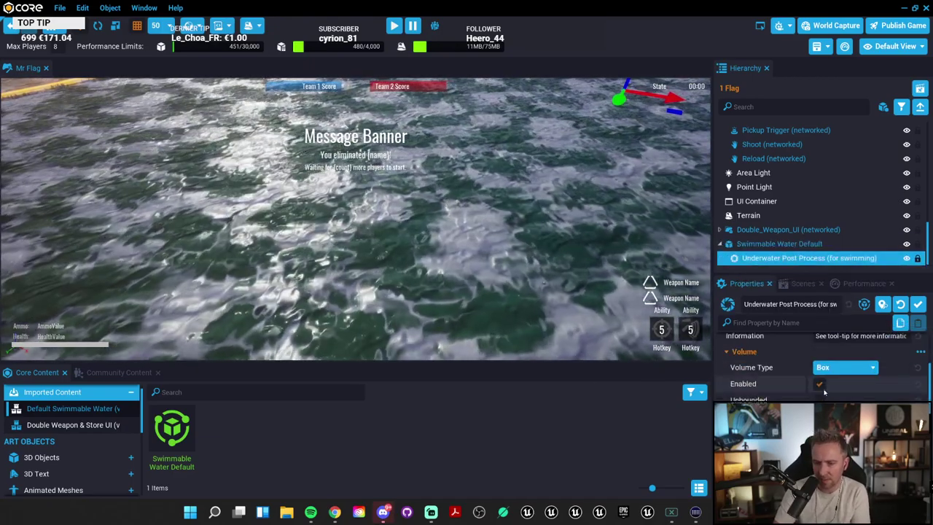
scroll(816, 364, down, 3)
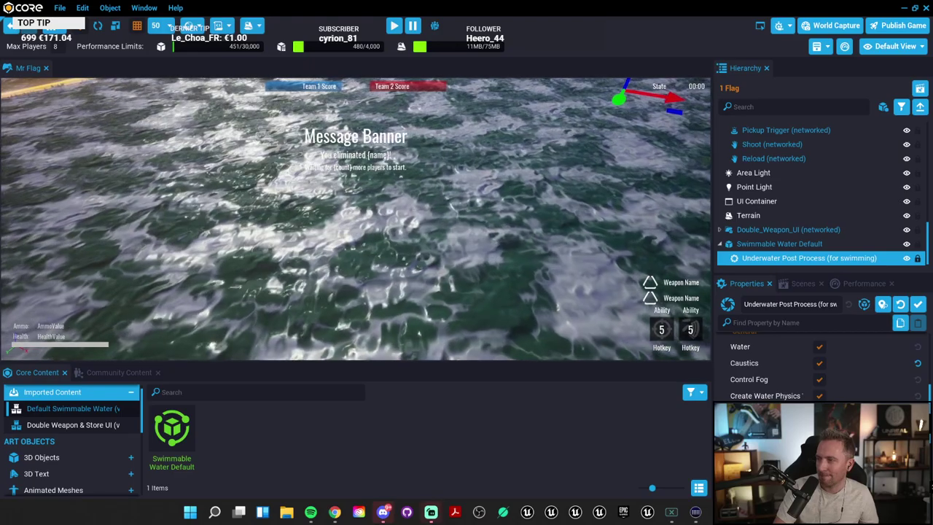
scroll(822, 364, down, 3)
scroll(823, 365, down, 4)
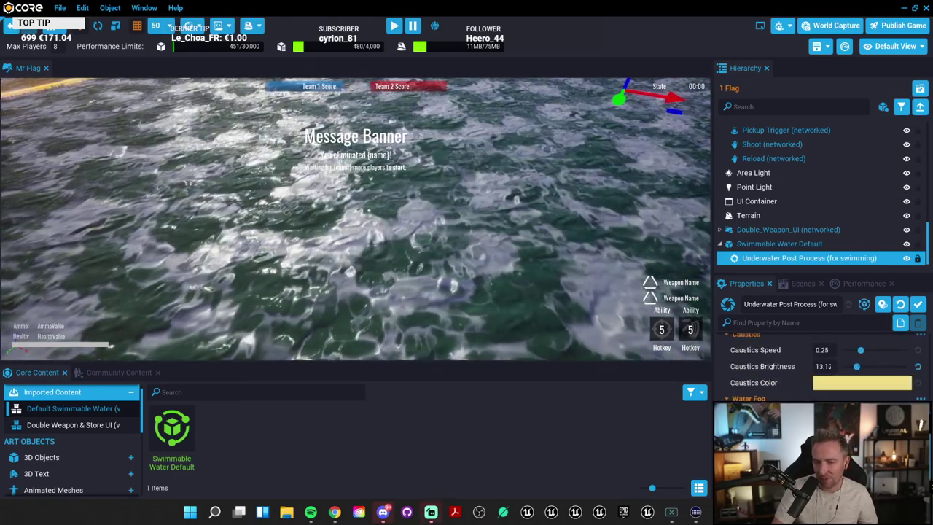
scroll(822, 364, up, 2)
Step: Select the water object and apply a metal grid material to it
click(779, 244)
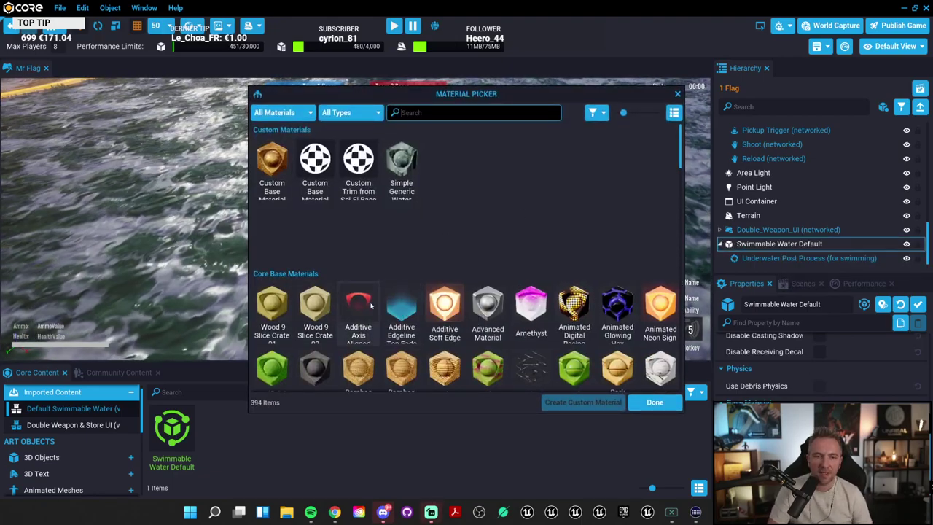
scroll(370, 306, down, 6)
scroll(554, 328, up, 5)
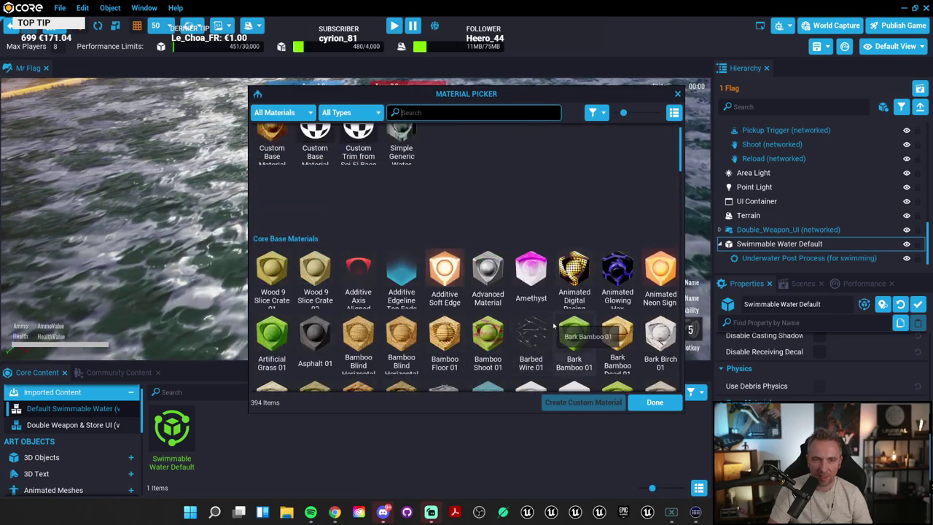
scroll(556, 326, down, 10)
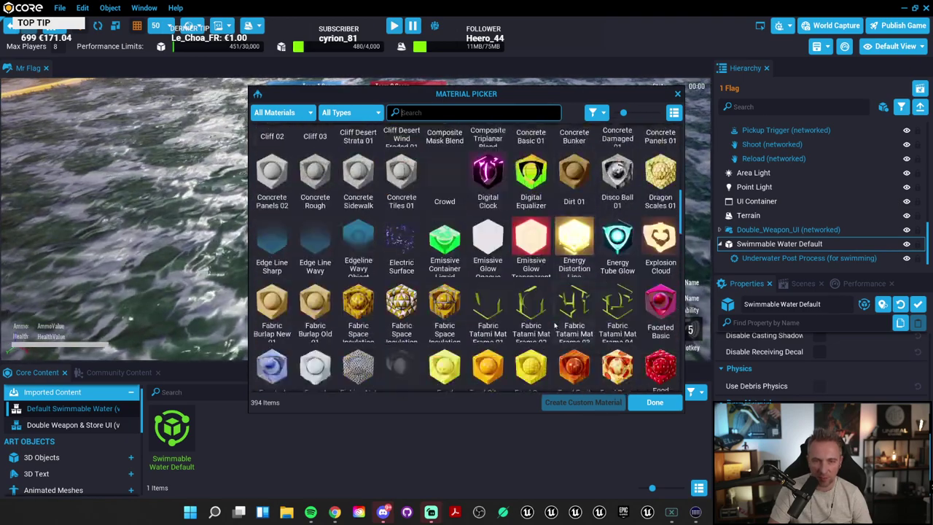
scroll(517, 286, down, 3)
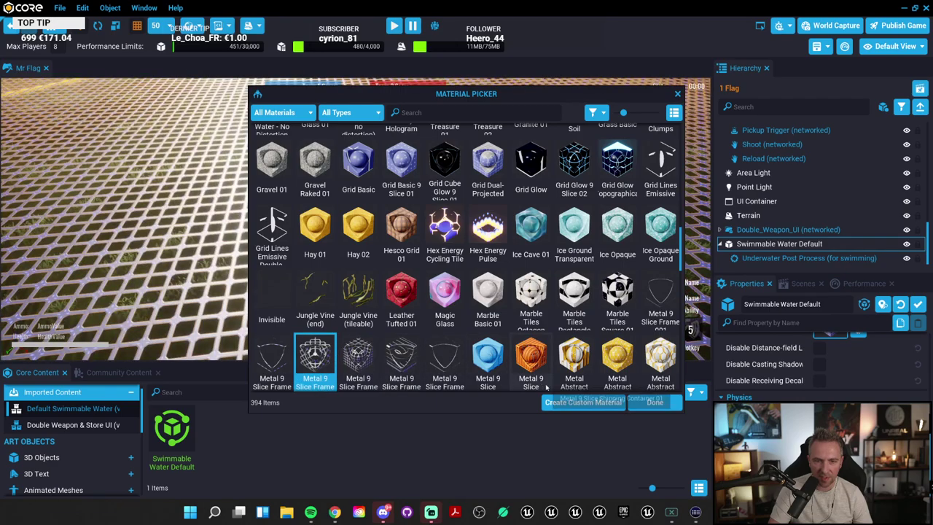
click(656, 403)
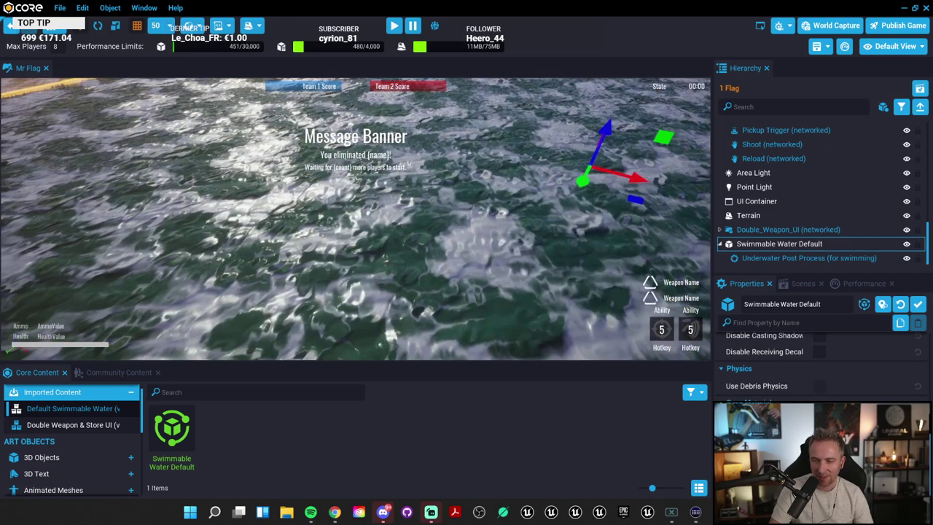
Step: Preview Additive Edgeline Top Fade, Simple Generic Water and Custom Base Material on the water
click(831, 333)
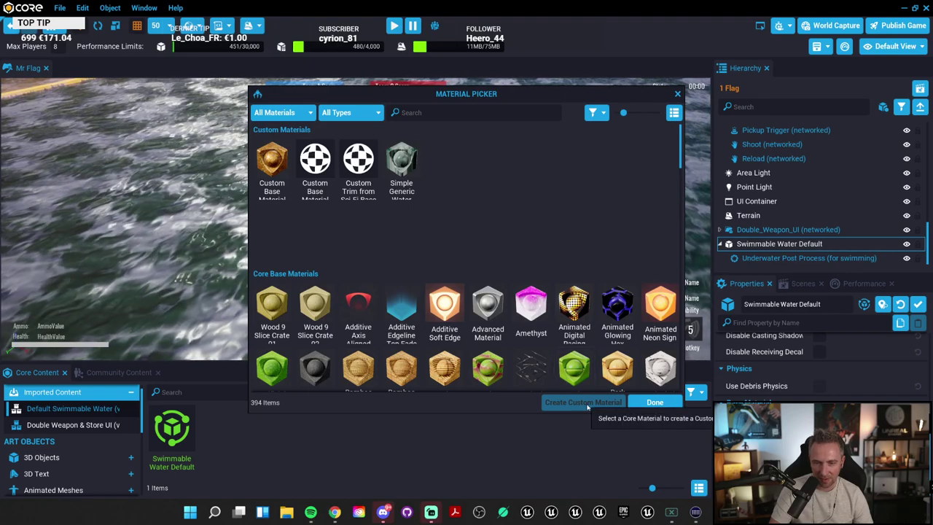
click(405, 308)
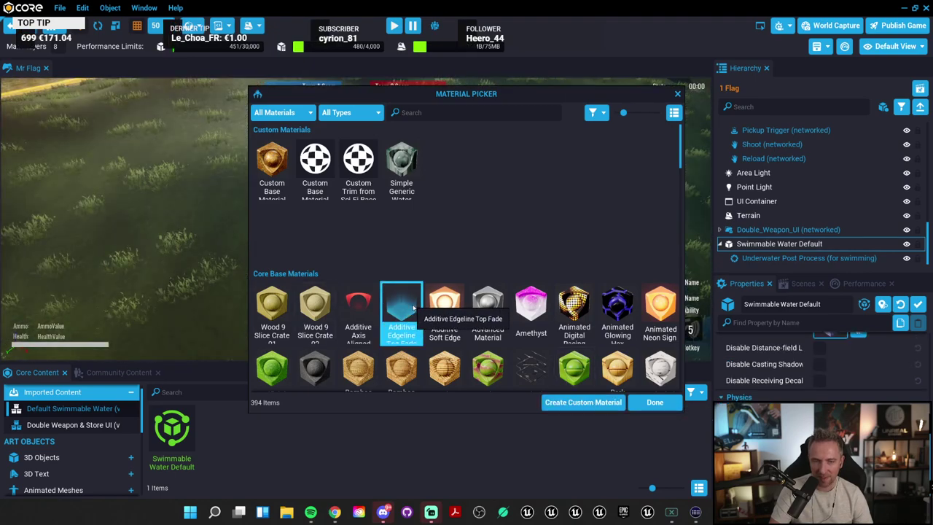
click(405, 162)
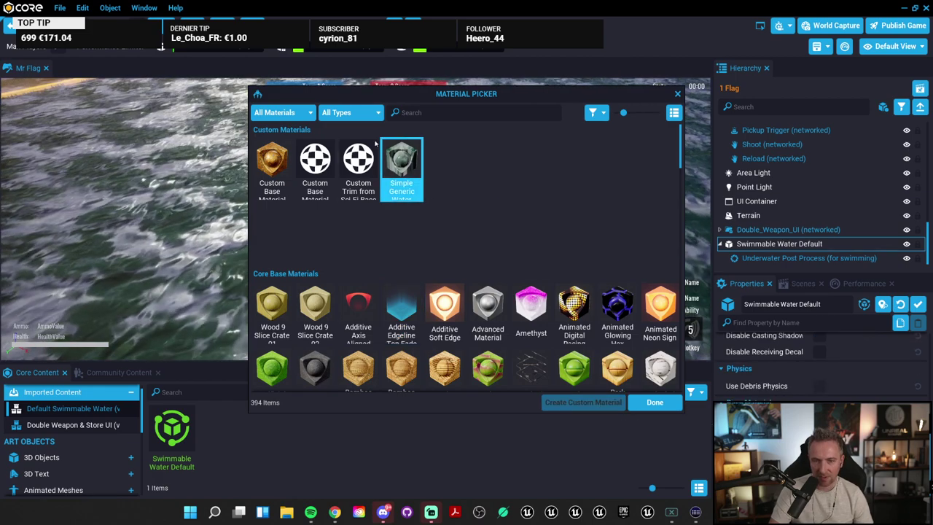
click(358, 162)
click(315, 162)
click(404, 164)
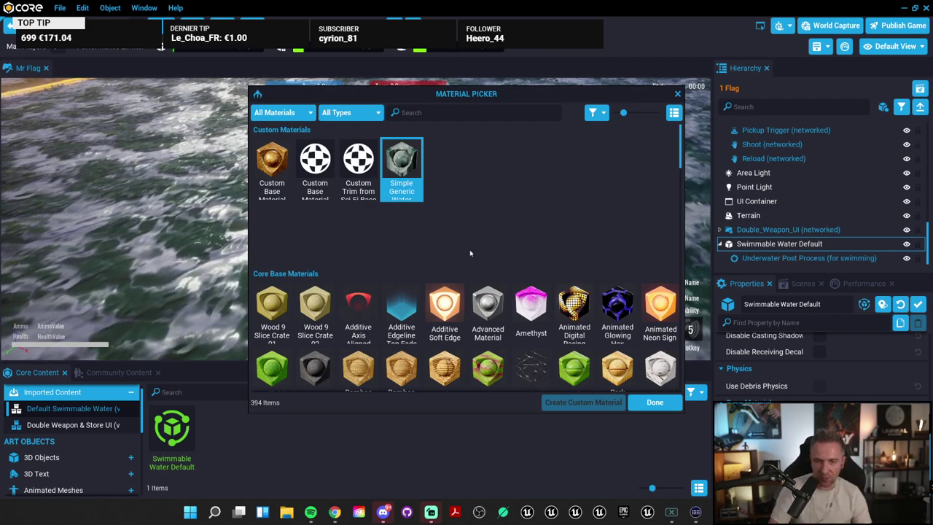
Step: Apply Basic Hologram to the water and create a custom Basic Hologram copy
click(531, 310)
click(488, 315)
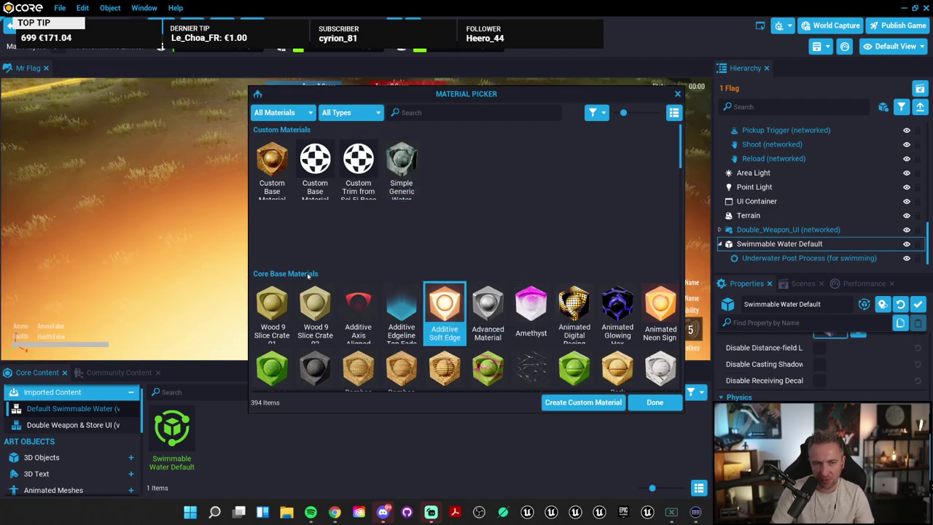
scroll(330, 304, down, 4)
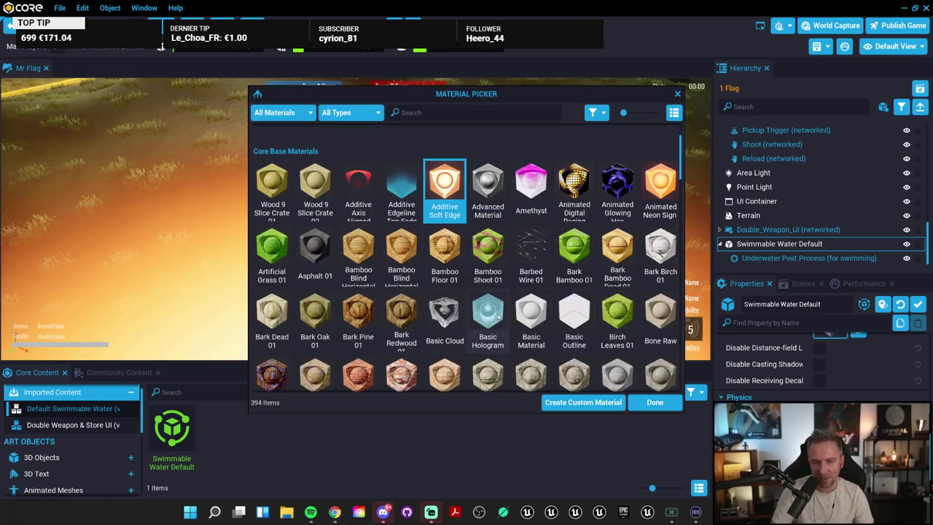
click(488, 315)
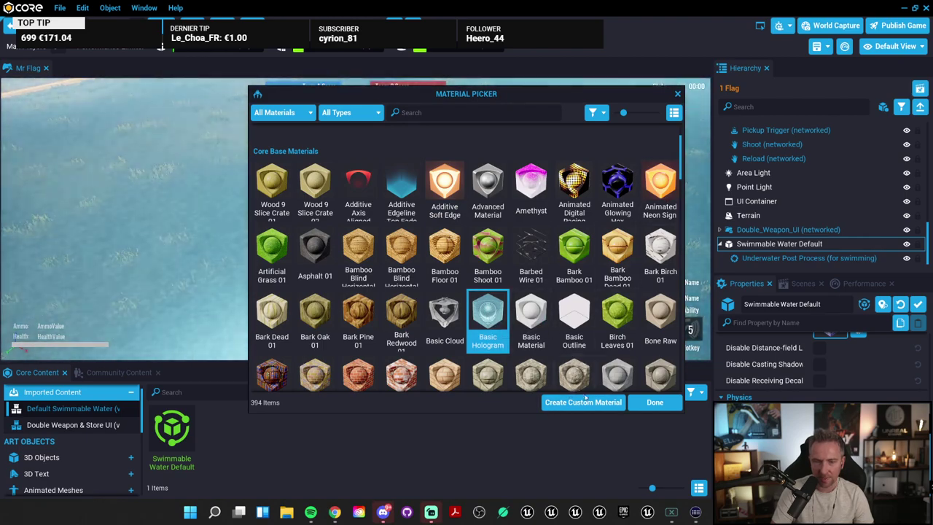
click(581, 405)
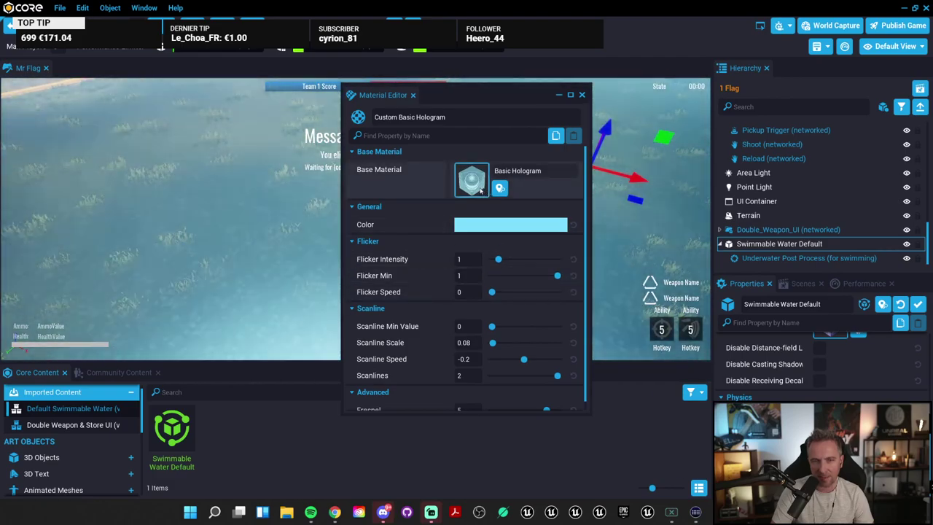
Step: Switch the custom material's base to Advanced Material and close the Material Editor
click(475, 175)
click(656, 403)
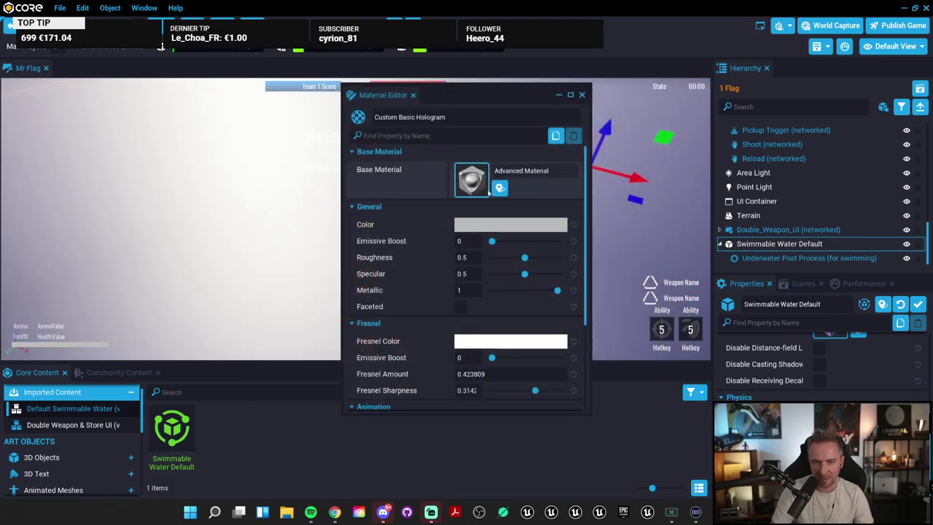
scroll(422, 264, down, 2)
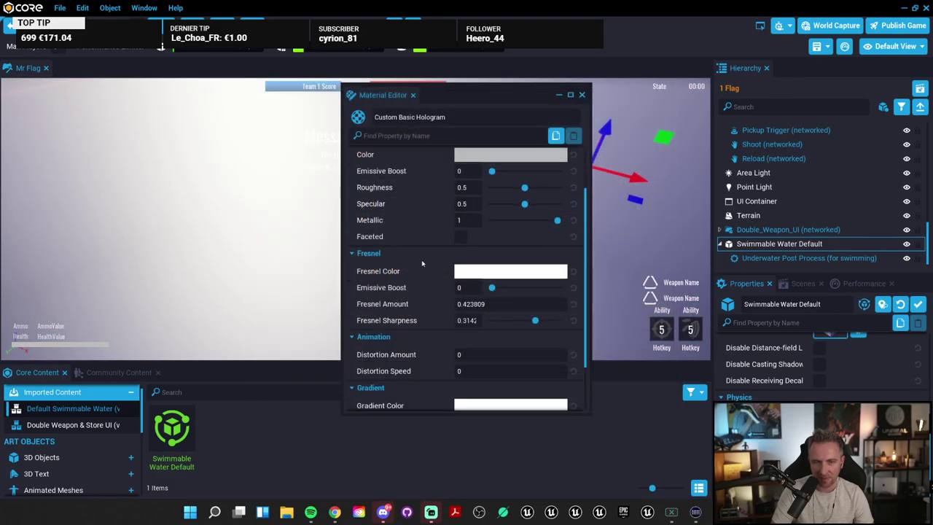
click(582, 95)
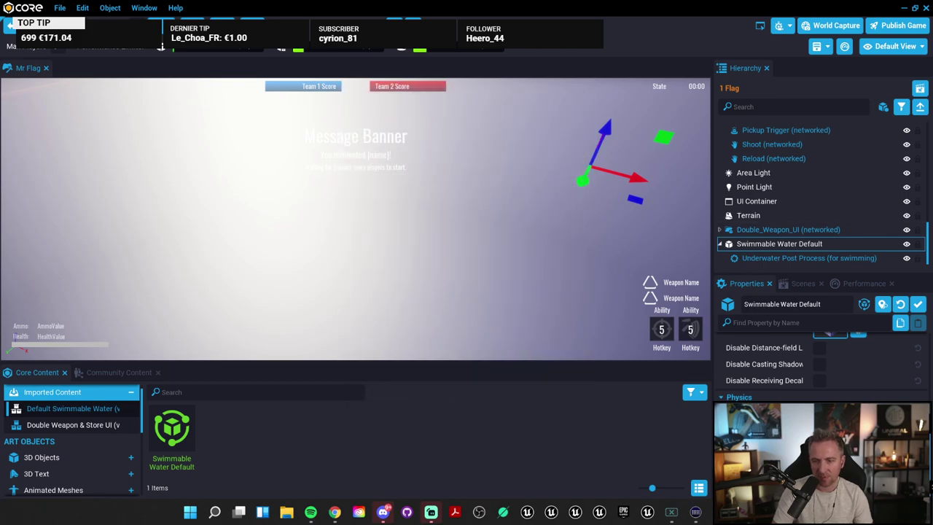
Step: Delete all three Swimmable Water Default volumes, then select Double_Weapon_UI
scroll(378, 234, down, 5)
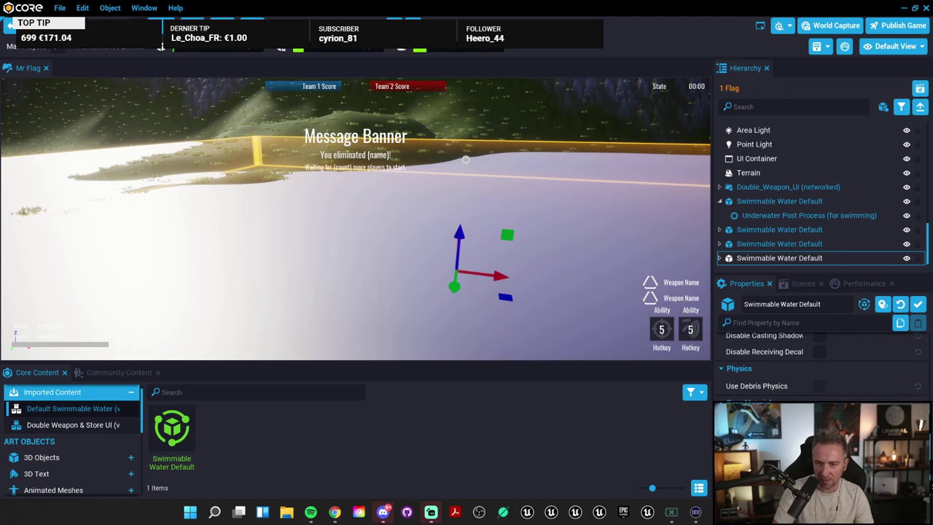
right_drag(441, 206, 807, 148)
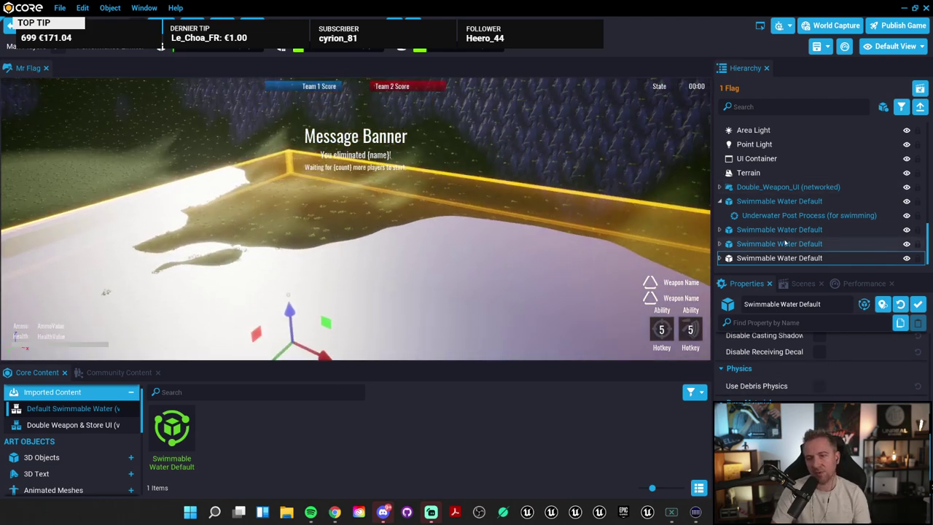
click(764, 250)
key(Delete)
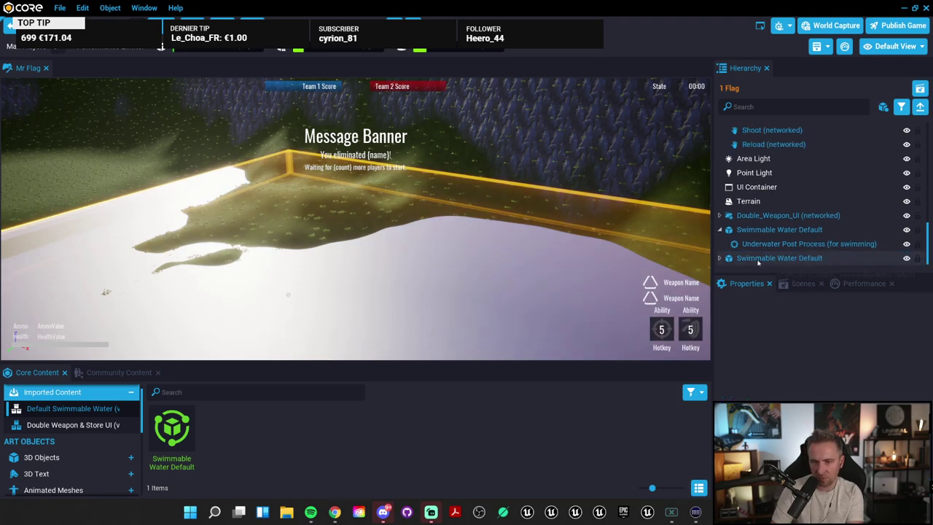
click(783, 246)
key(Delete)
click(784, 246)
key(Delete)
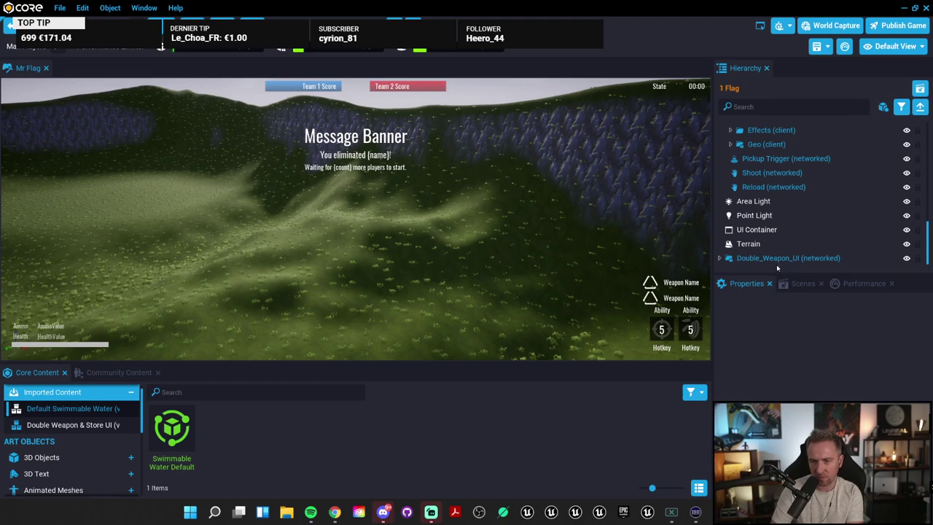
click(777, 259)
Step: Delete Double_Weapon_UI and return the enlarged Community Content panel to the 'water' results
key(Delete)
click(129, 375)
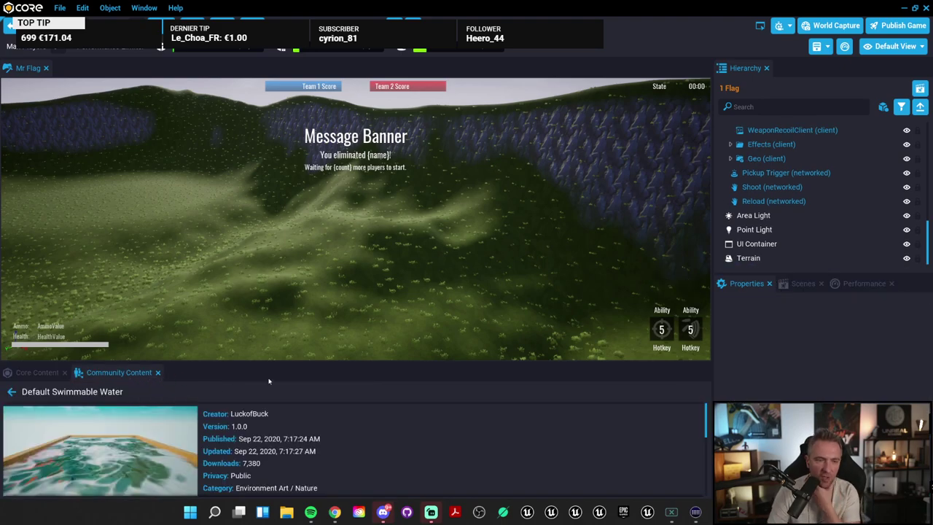
drag(279, 362, 279, 260)
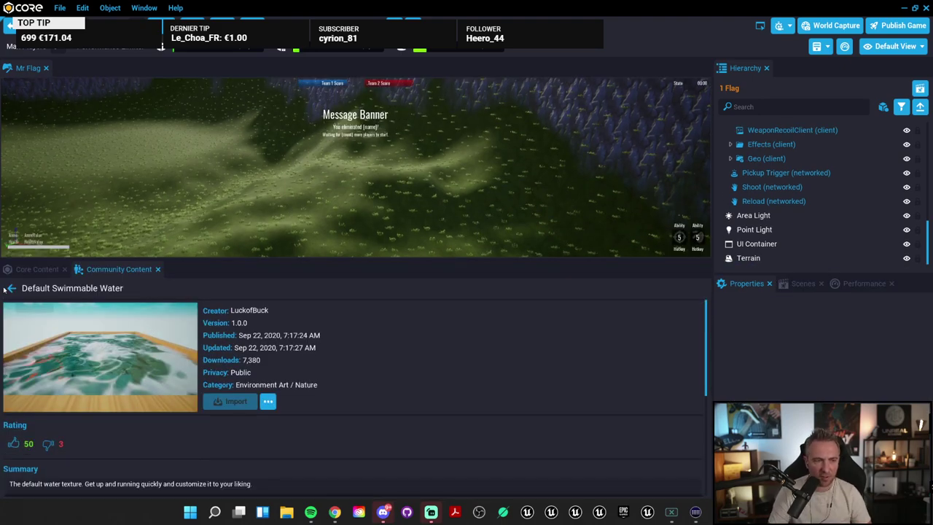
click(9, 288)
Step: Scroll the water results down to the Military Base - Water Supply template
scroll(48, 413, down, 3)
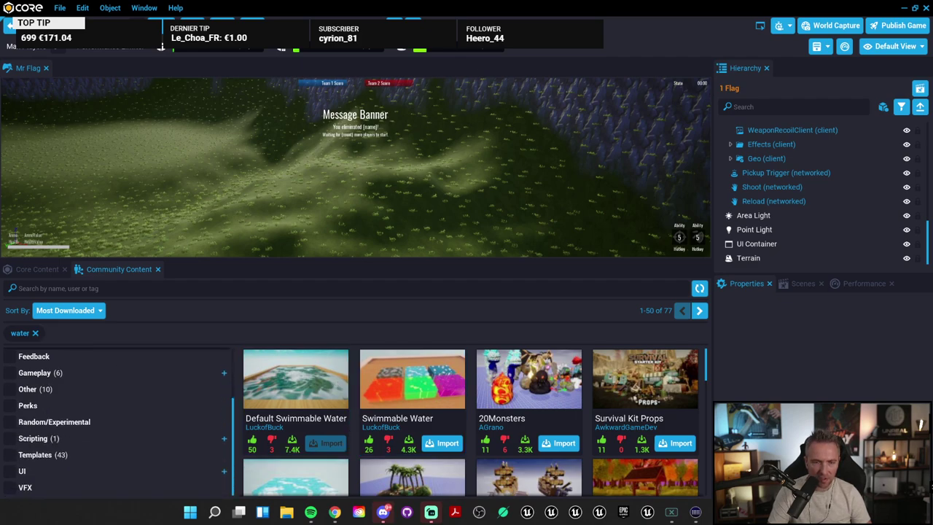
scroll(642, 380, down, 2)
scroll(657, 389, down, 2)
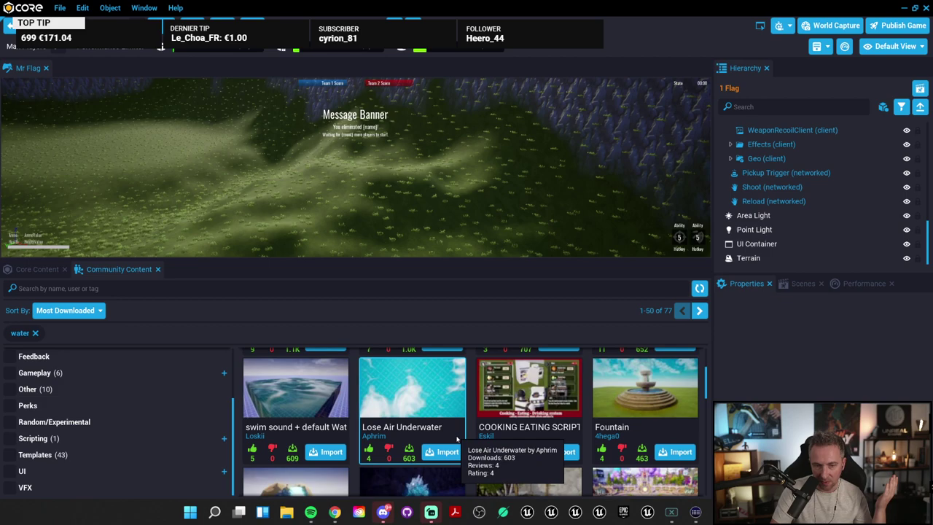
scroll(620, 414, down, 1)
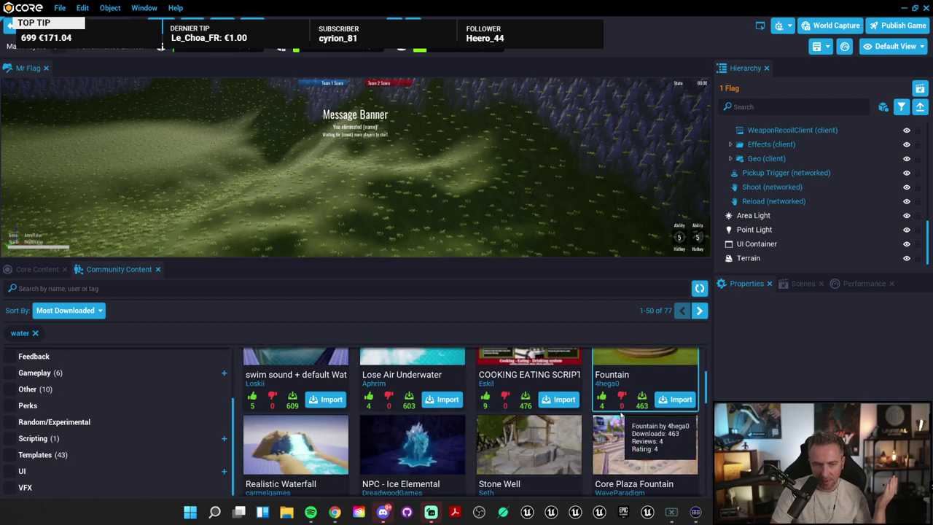
scroll(620, 415, down, 1)
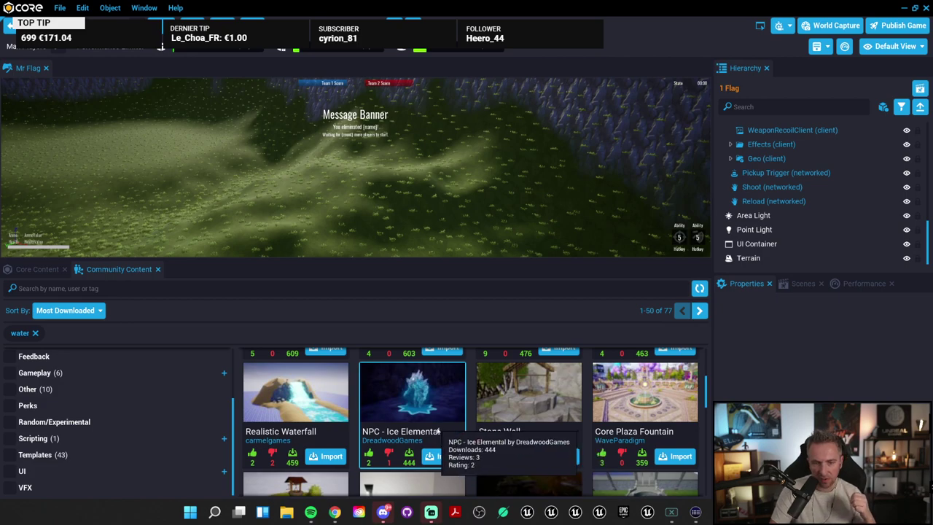
scroll(594, 466, down, 1)
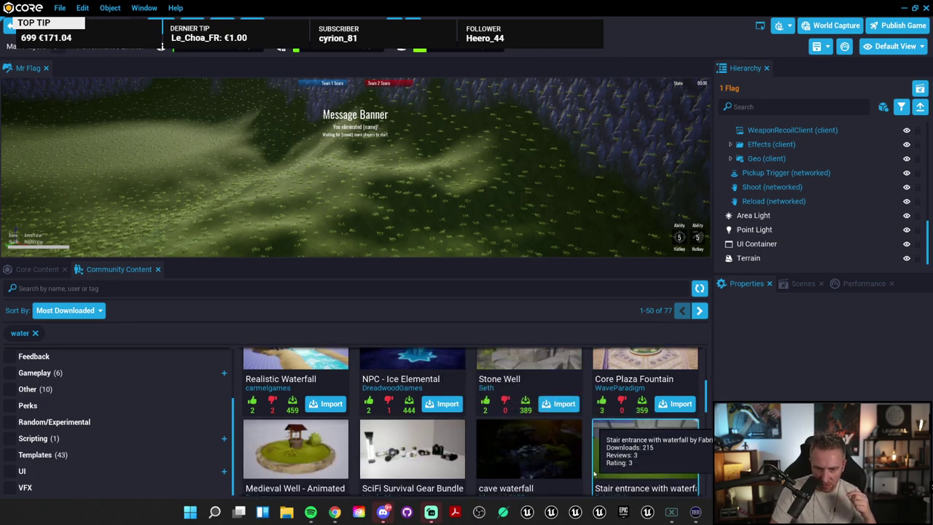
scroll(460, 446, down, 1)
scroll(627, 386, down, 1)
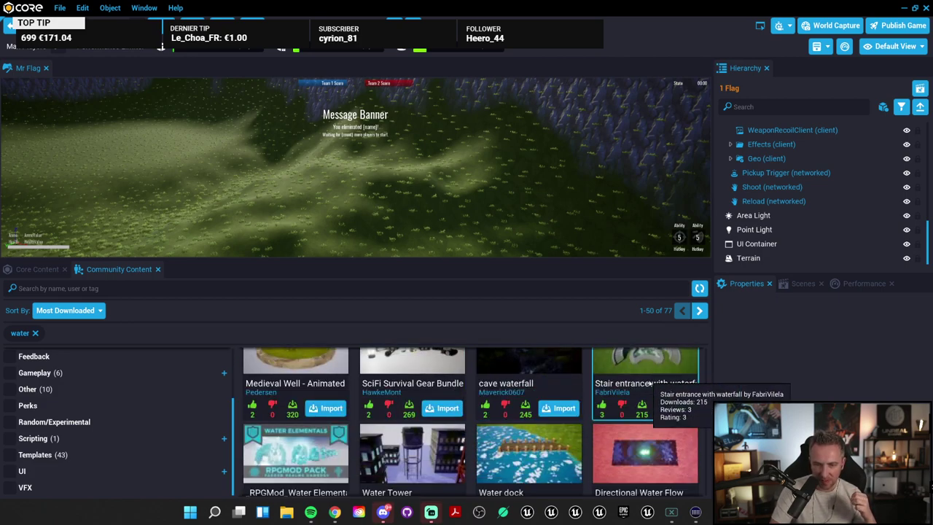
scroll(648, 383, down, 4)
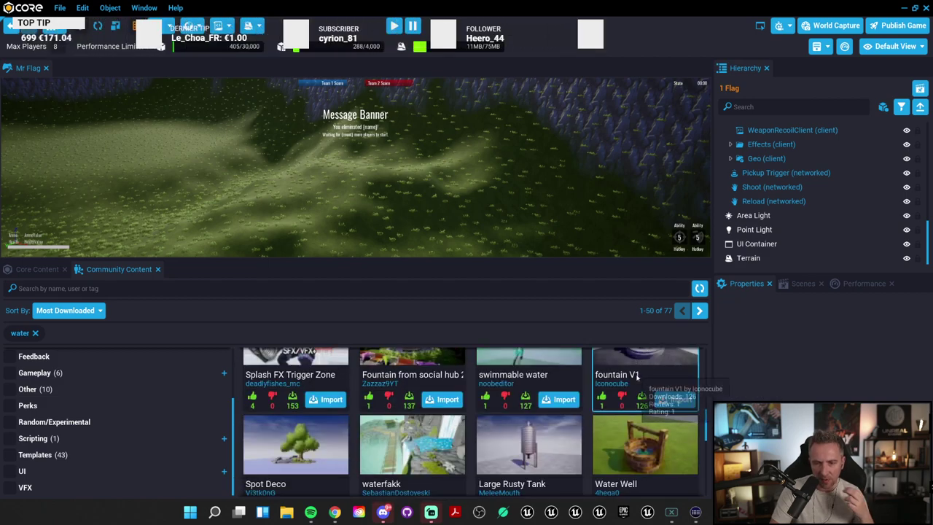
scroll(626, 430, down, 3)
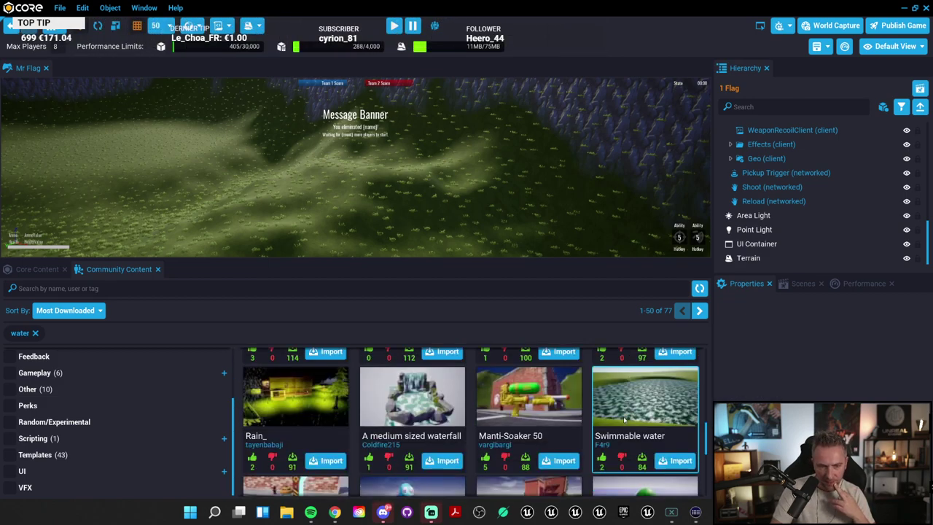
scroll(485, 404, down, 2)
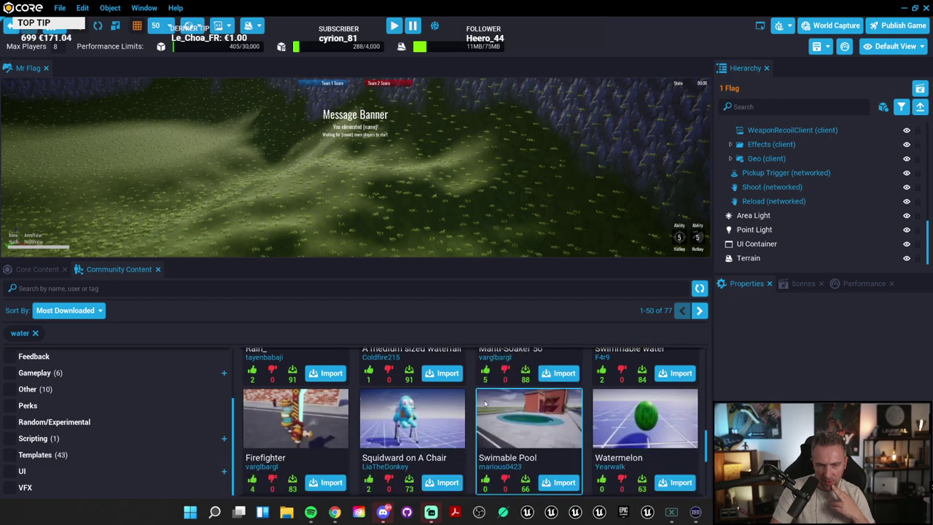
scroll(577, 419, down, 3)
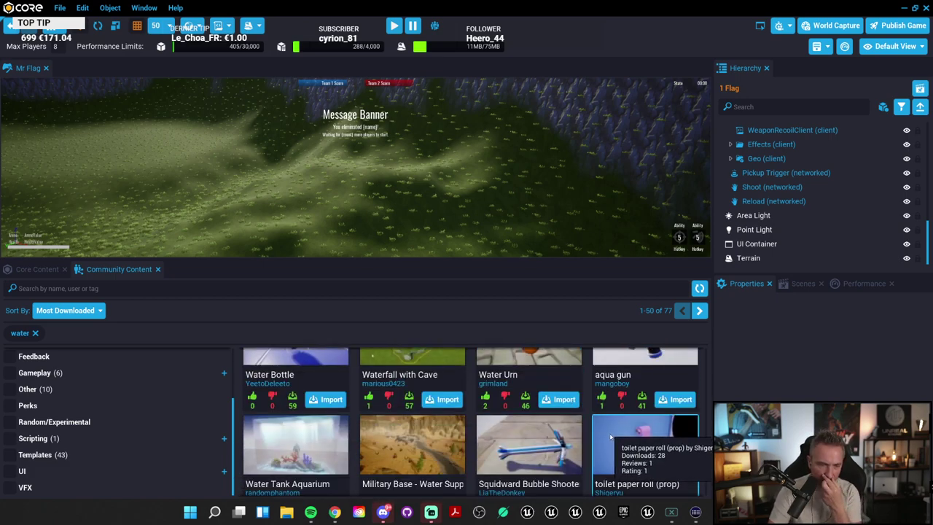
scroll(503, 420, down, 1)
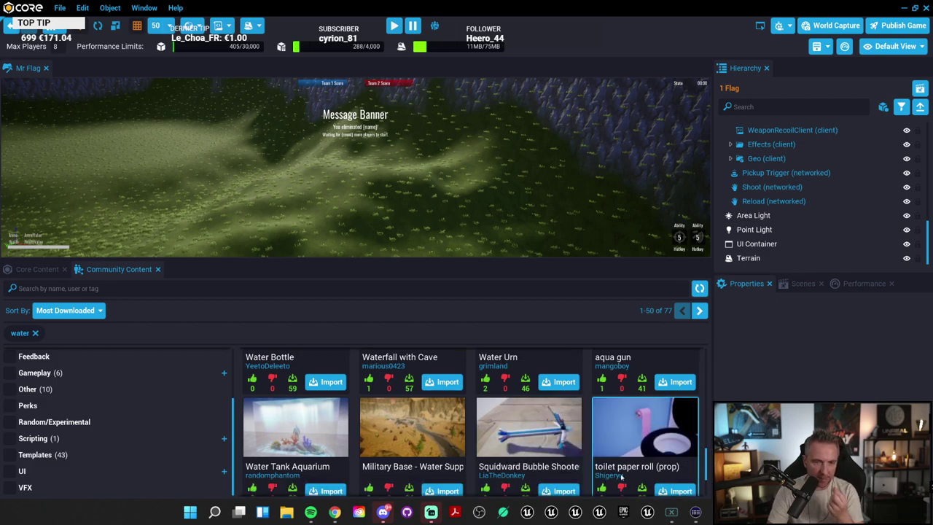
Step: Import the Military Base - Water Supply template, confirming and saving the project
click(426, 453)
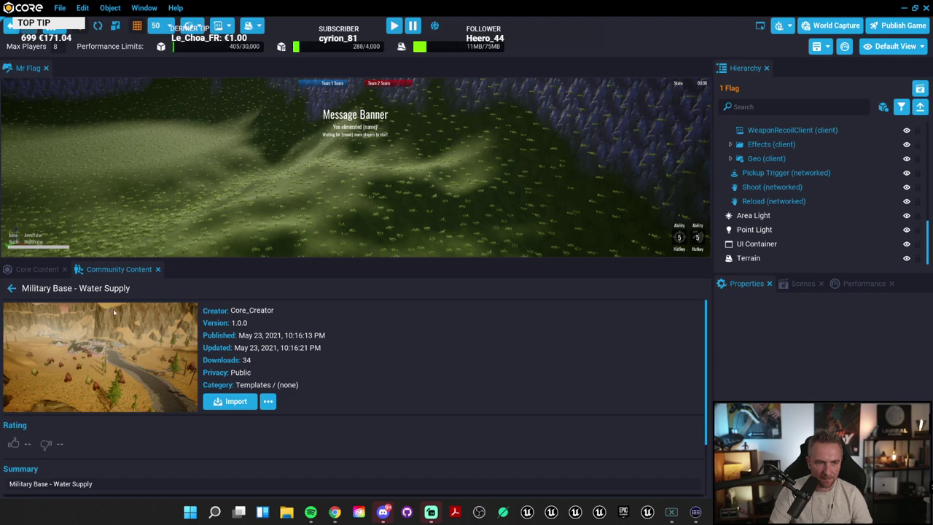
click(231, 401)
click(406, 221)
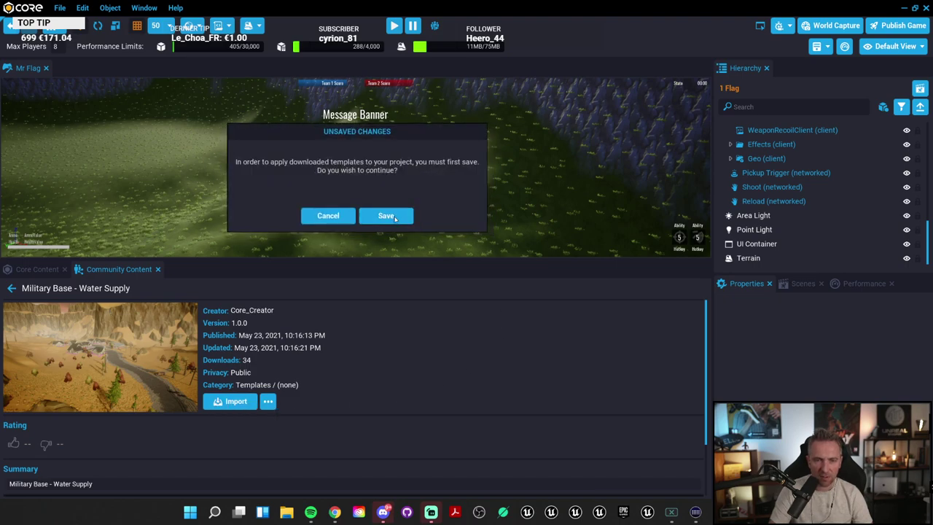
click(398, 217)
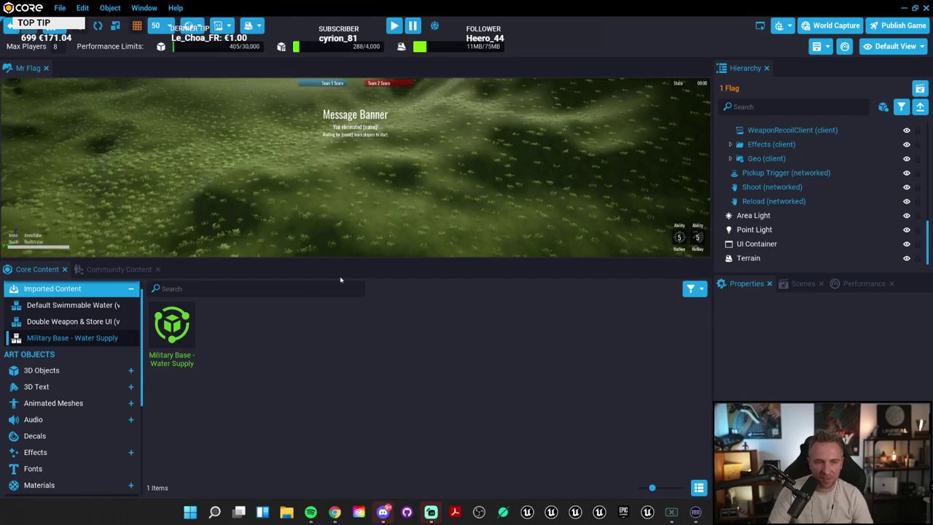
Step: Place the Military Base - Water Supply template on the hills, adding a second copy
drag(353, 261, 367, 420)
right_drag(292, 292, 155, 297)
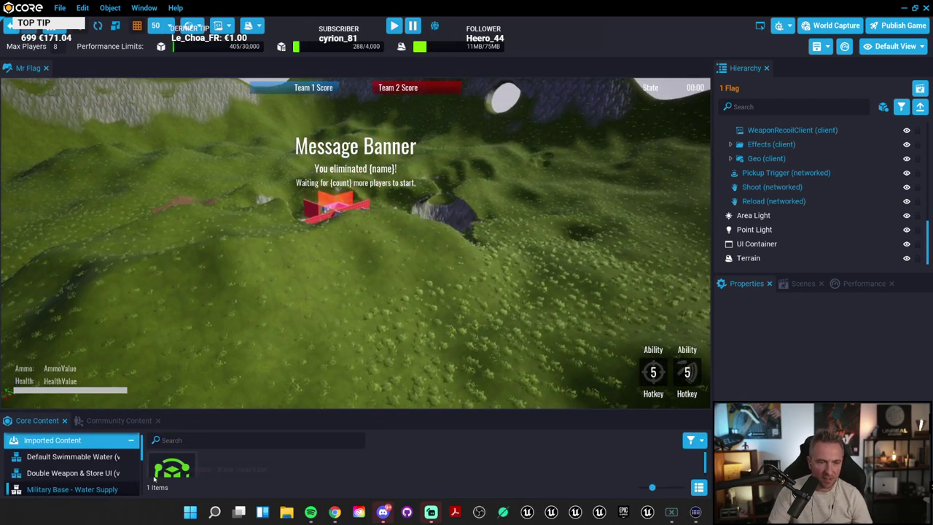
drag(173, 469, 394, 328)
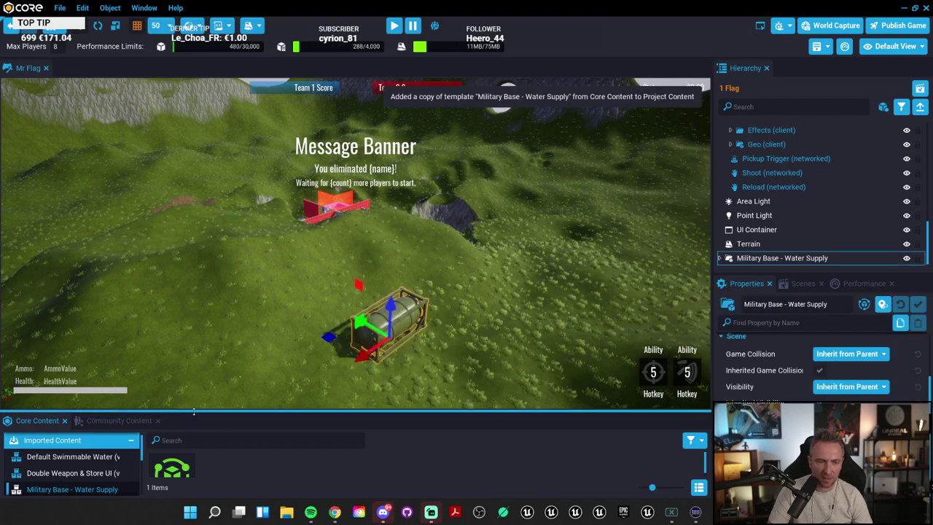
drag(193, 413, 343, 292)
right_drag(343, 277, 622, 329)
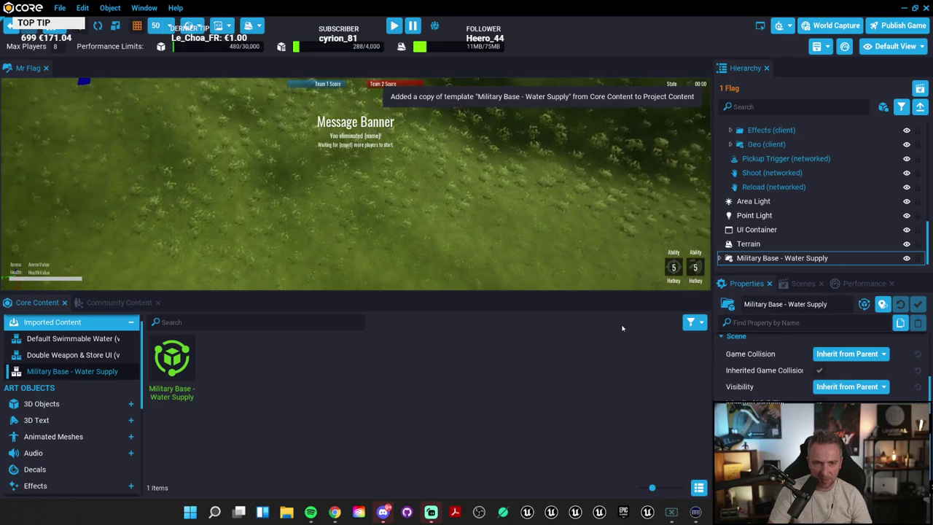
scroll(86, 373, up, 1)
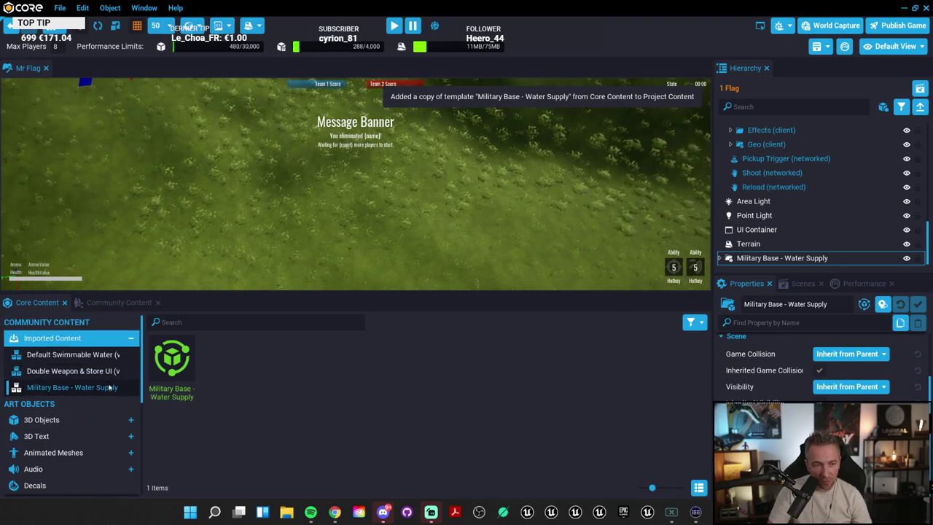
double_click(175, 365)
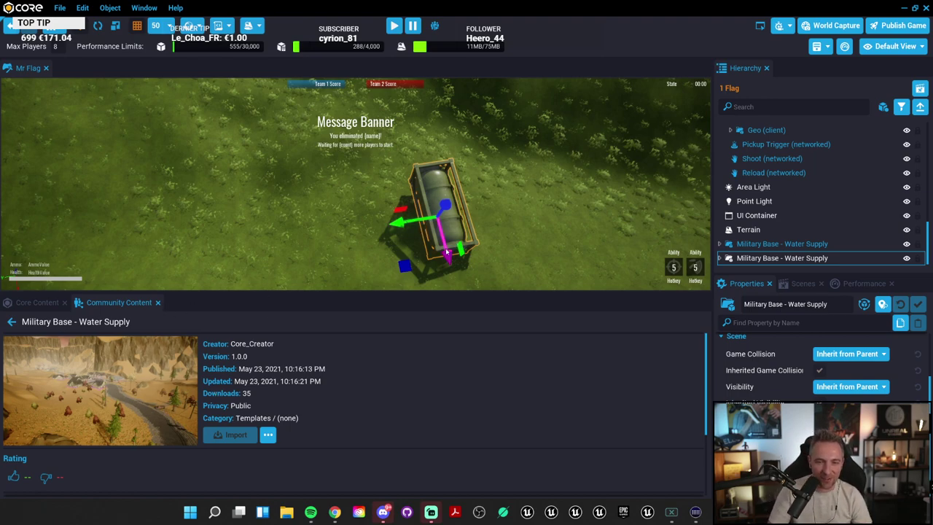
Step: Delete the duplicate water tank and show the project's Imported Content
right_drag(447, 252, 4, 169)
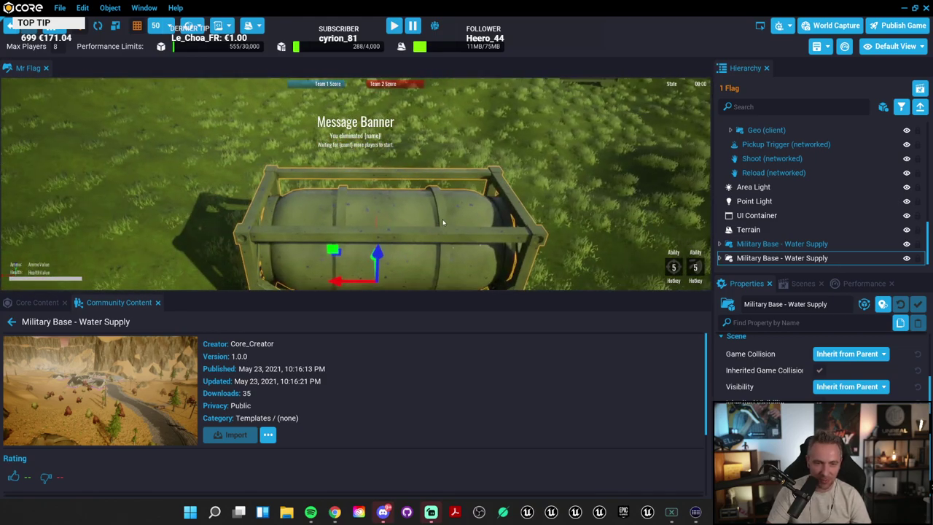
key(Delete)
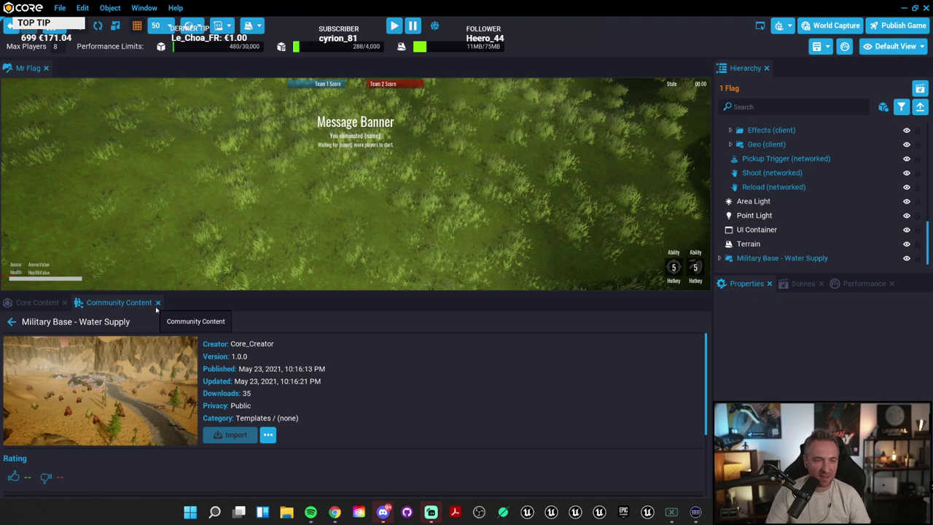
click(11, 321)
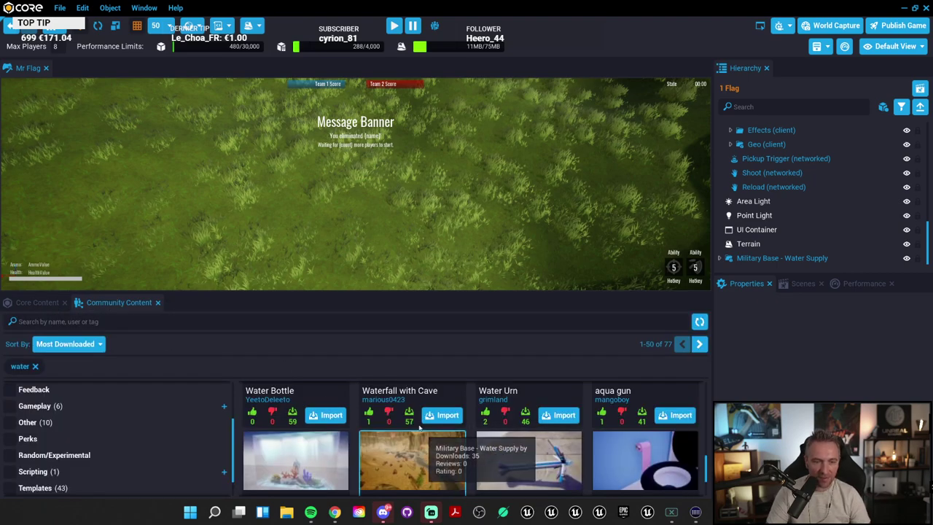
click(38, 303)
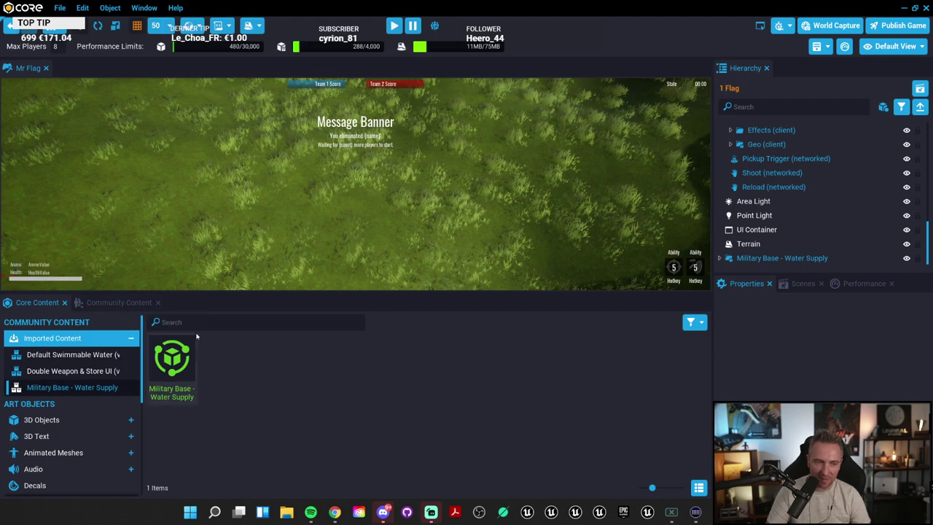
right_drag(568, 206, 664, 177)
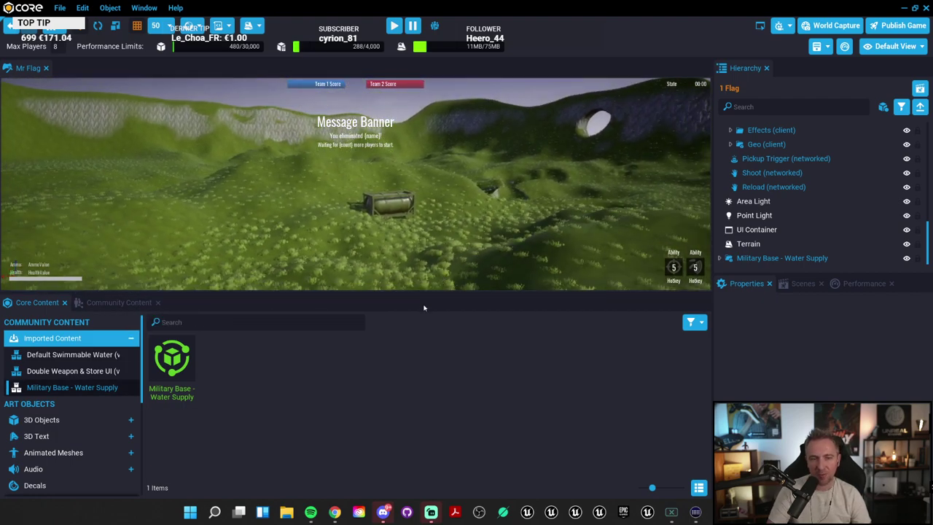
drag(427, 294, 431, 366)
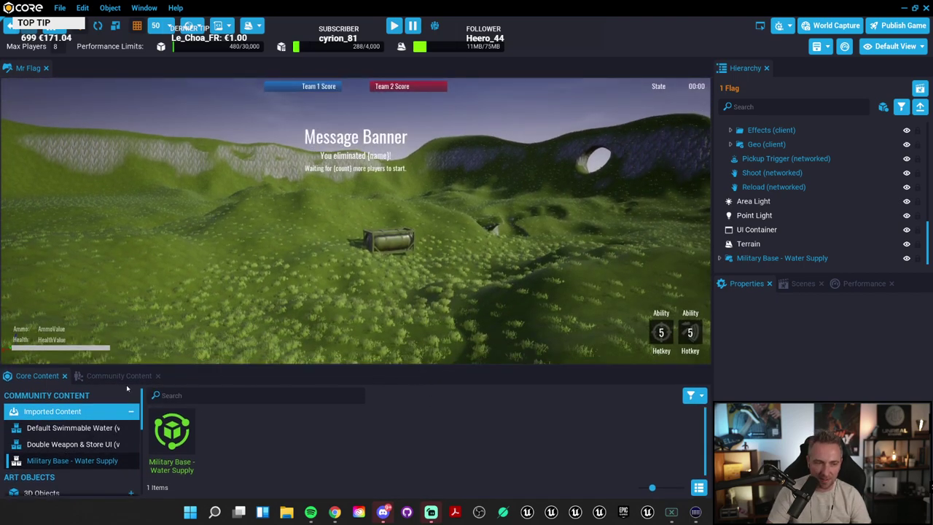
Step: Search Core Content for 'trigg' and place a Trigger on the grass
click(209, 396)
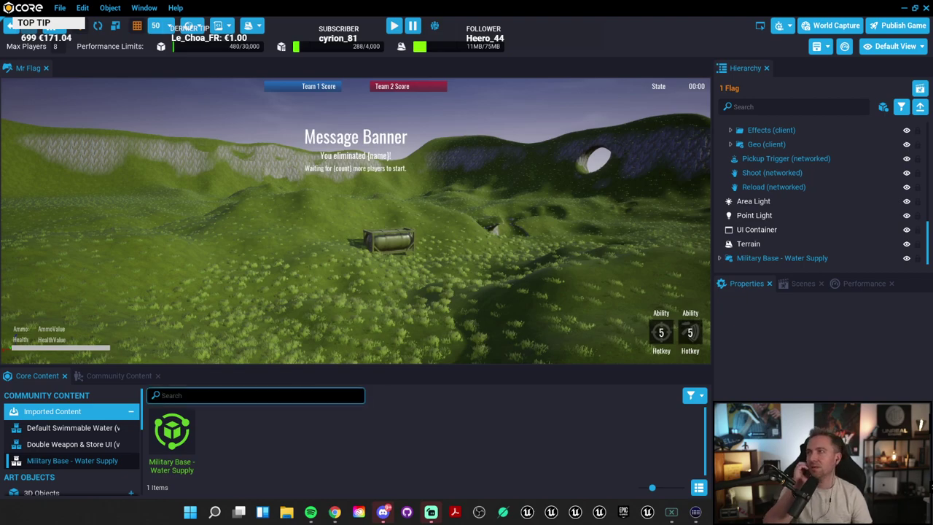
text(trigg)
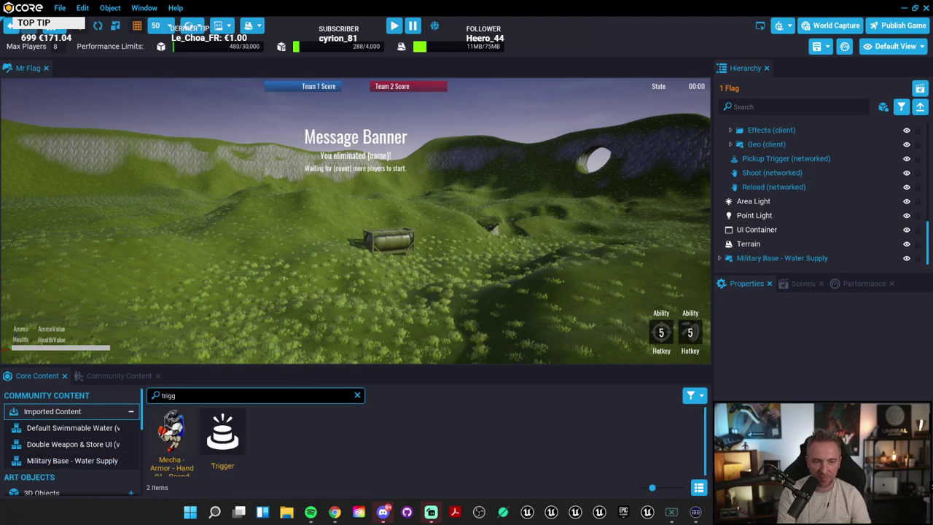
drag(222, 437, 333, 318)
key(f)
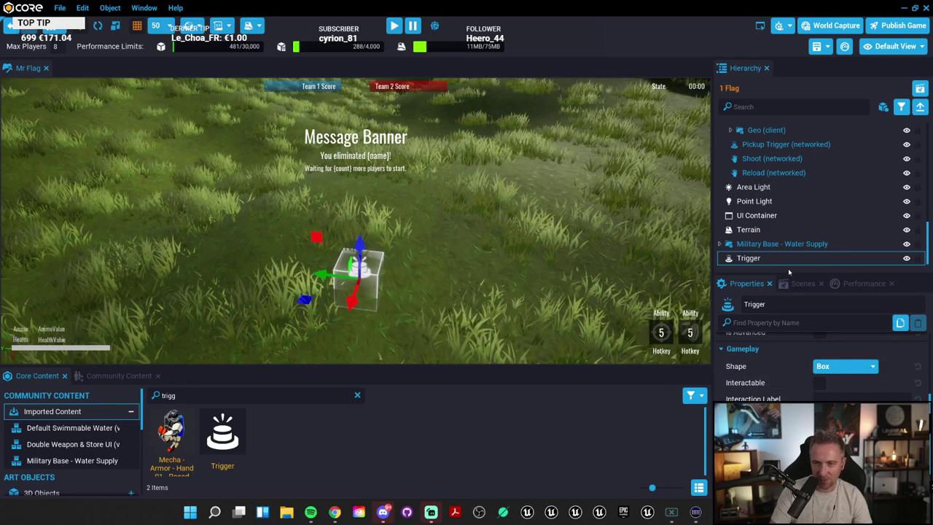
drag(787, 274, 788, 133)
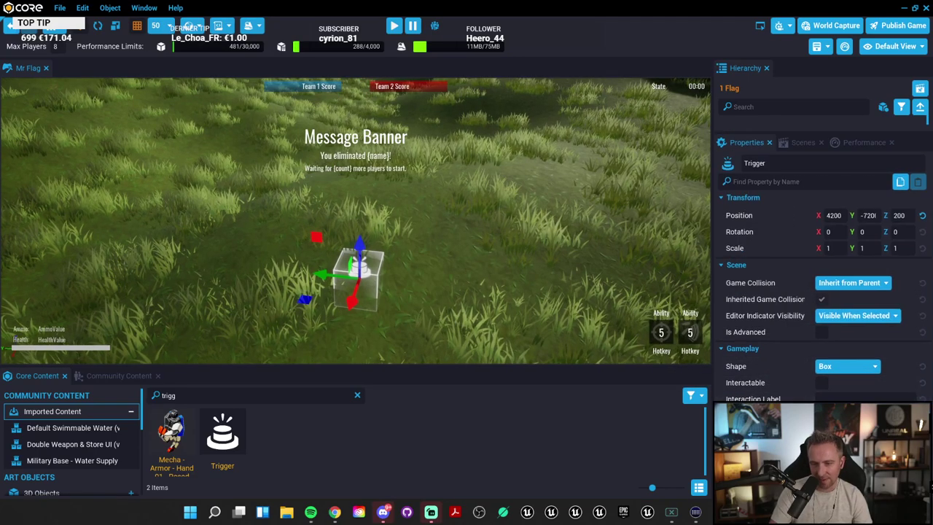
scroll(385, 255, down, 2)
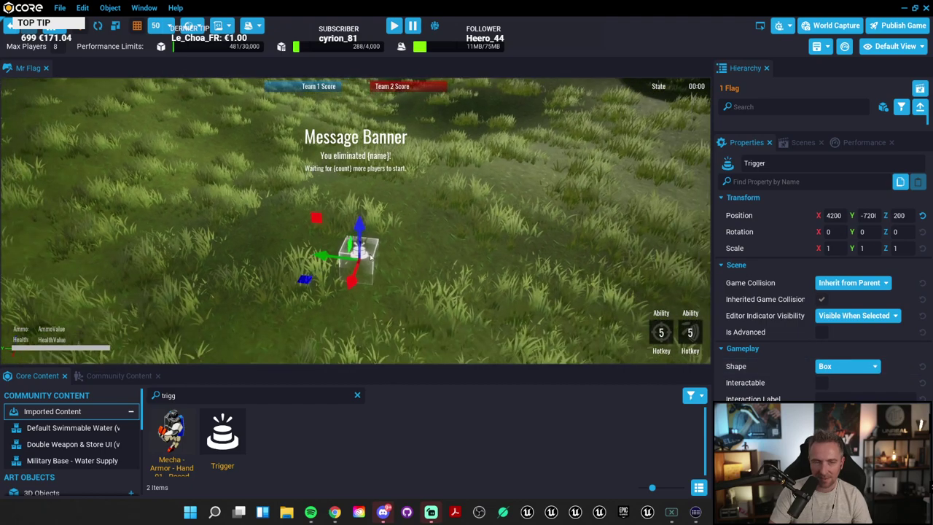
Step: Scale the Trigger box to 4.5 × 4.5 × 5.75
key(r)
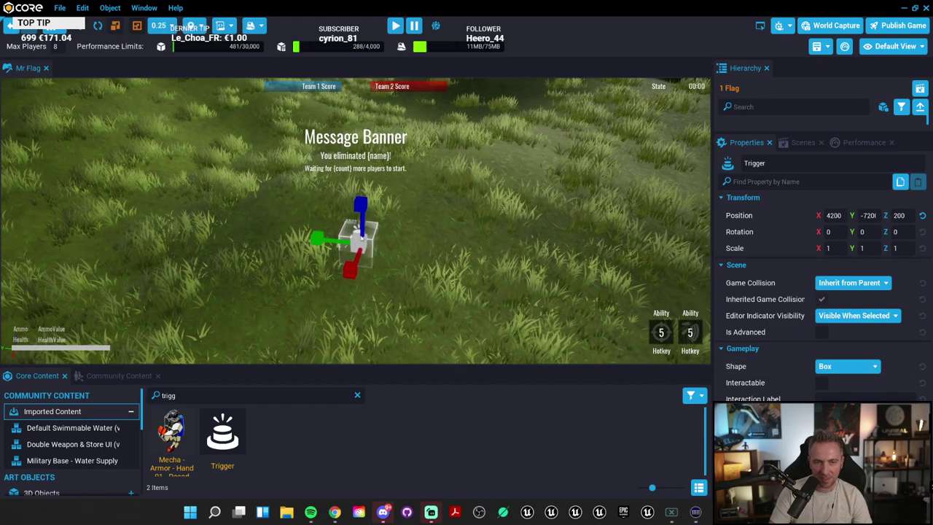
drag(358, 249, 450, 148)
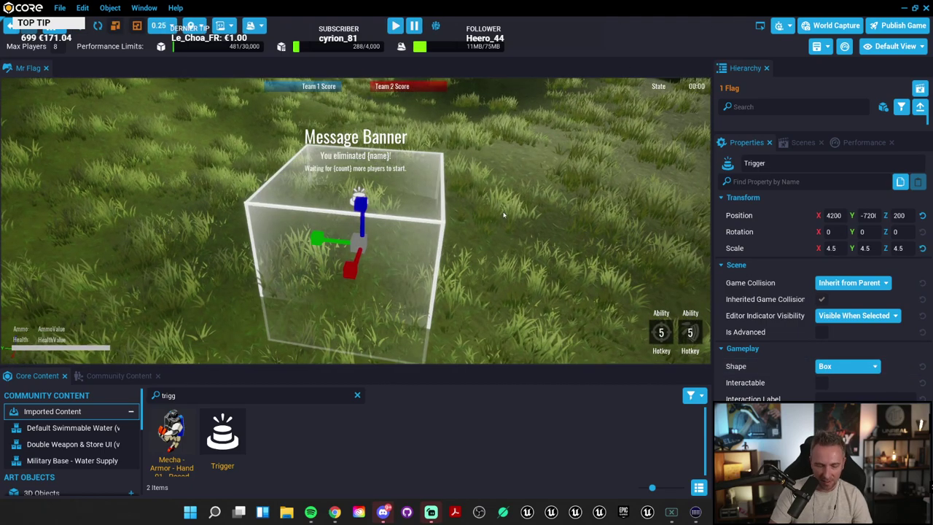
drag(375, 215, 371, 169)
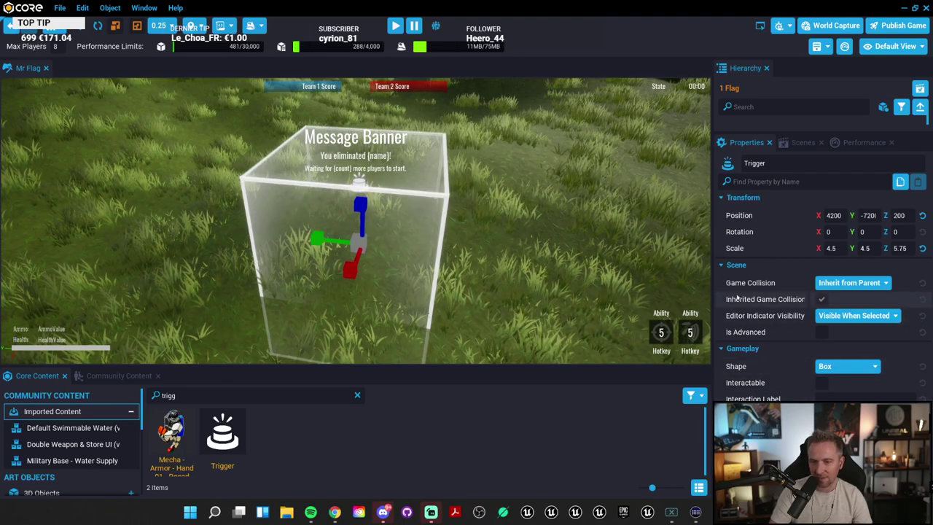
Step: Enable Interactable in the Trigger's Properties
click(802, 181)
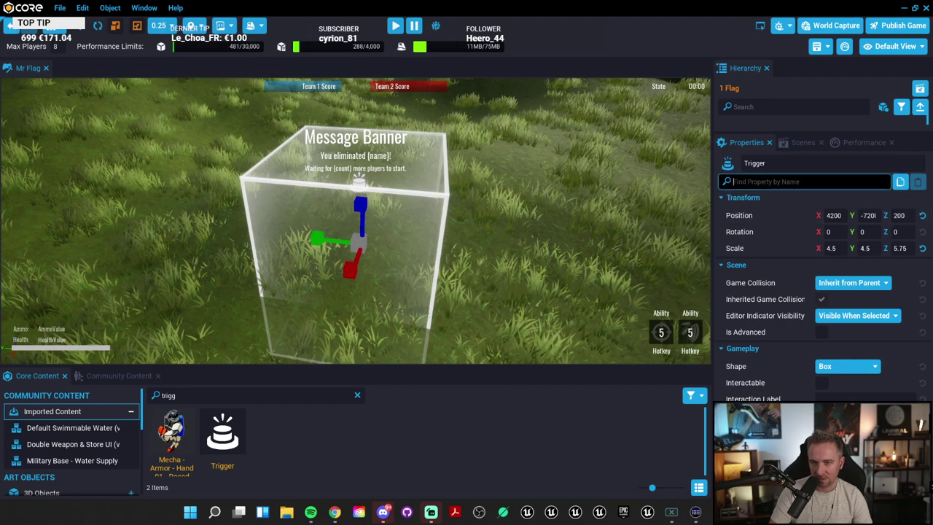
text(hidd)
key(BackSpace)
key(BackSpace)
key(BackSpace)
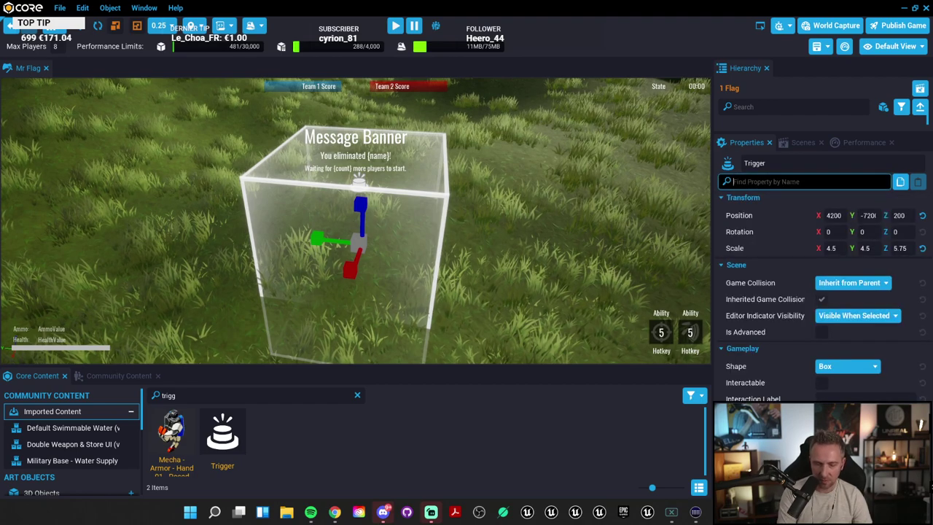
text(sh)
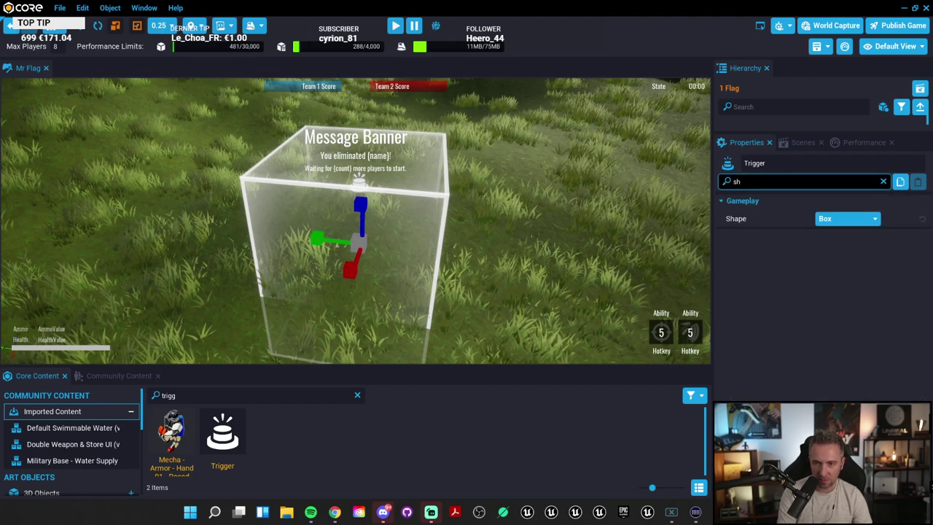
key(BackSpace)
key(BackSpace)
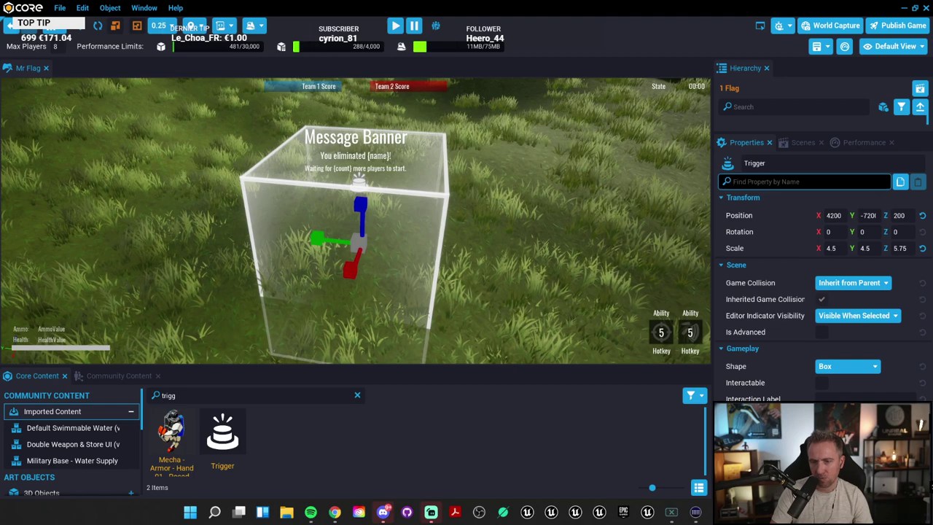
click(823, 384)
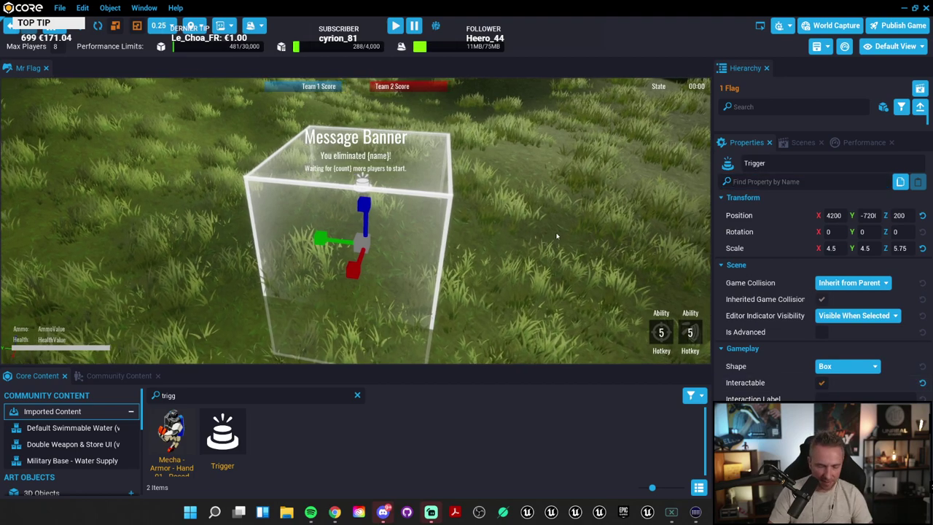
key(=)
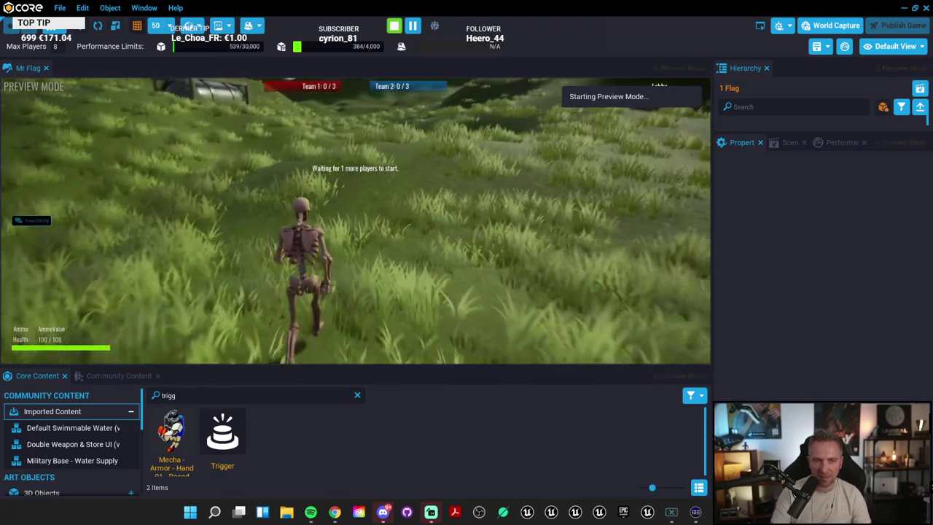
key(w)
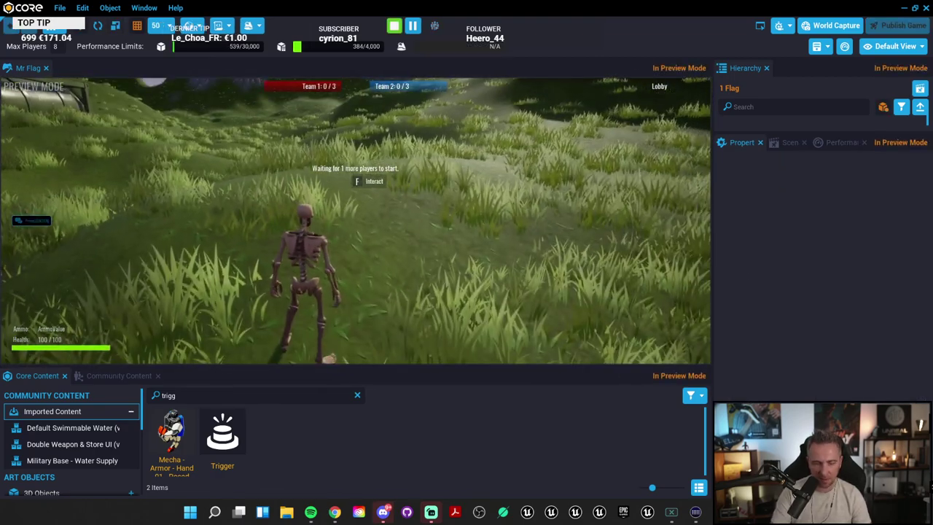
key(=)
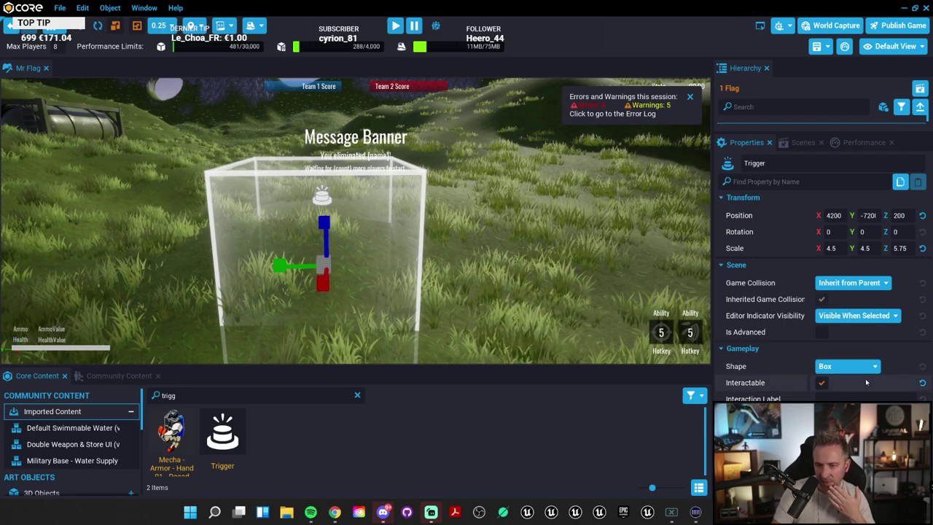
Step: Turn off the Trigger's Interactable setting and bring up its viewport context menu
click(822, 384)
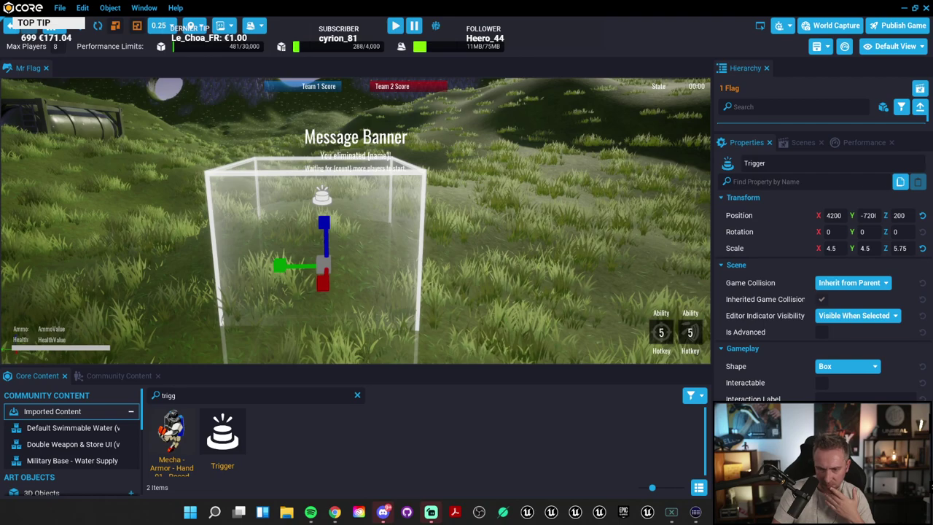
right_click(779, 280)
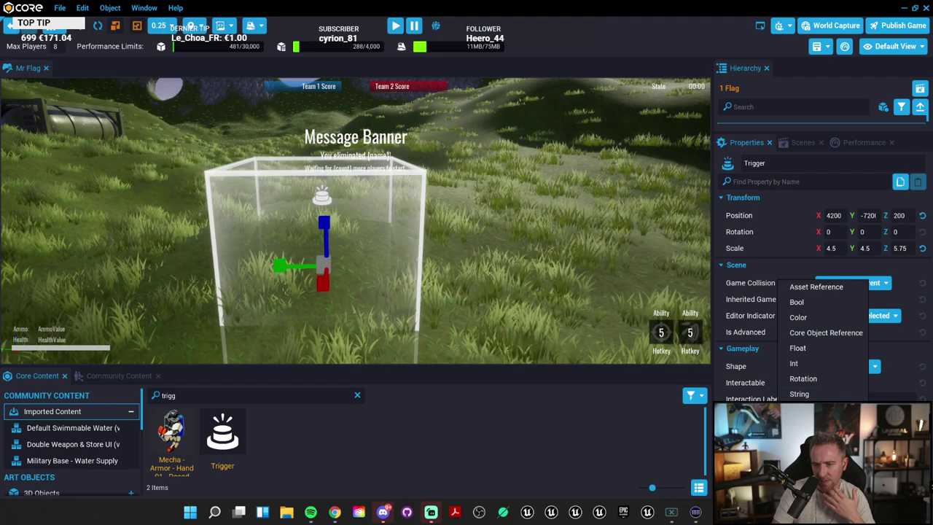
key(Escape)
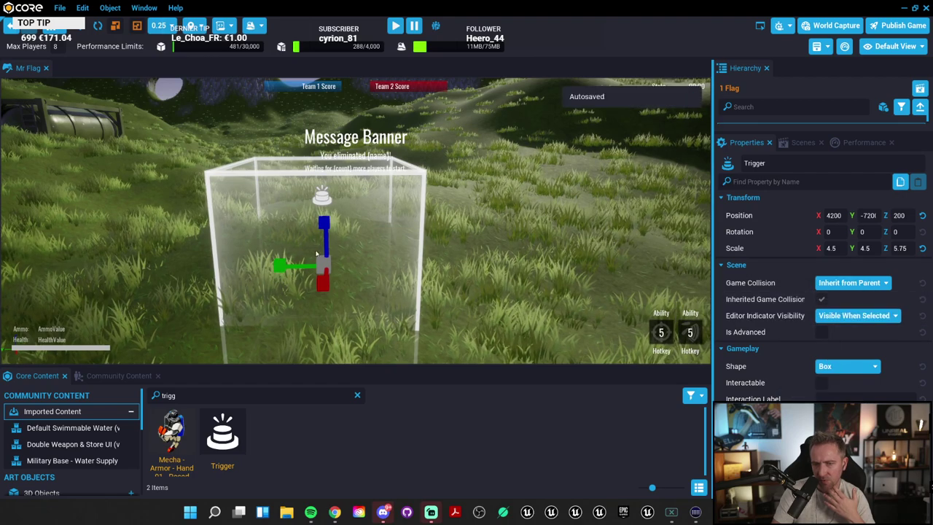
right_click(321, 196)
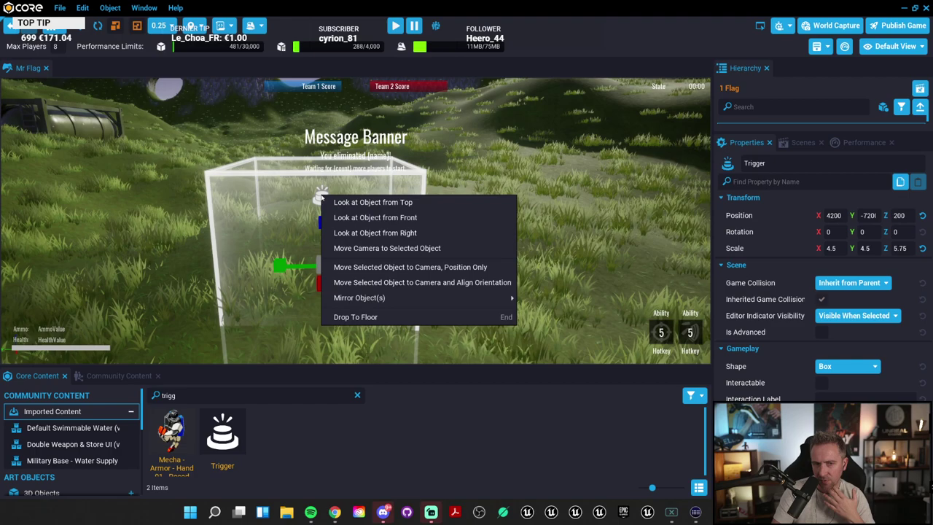
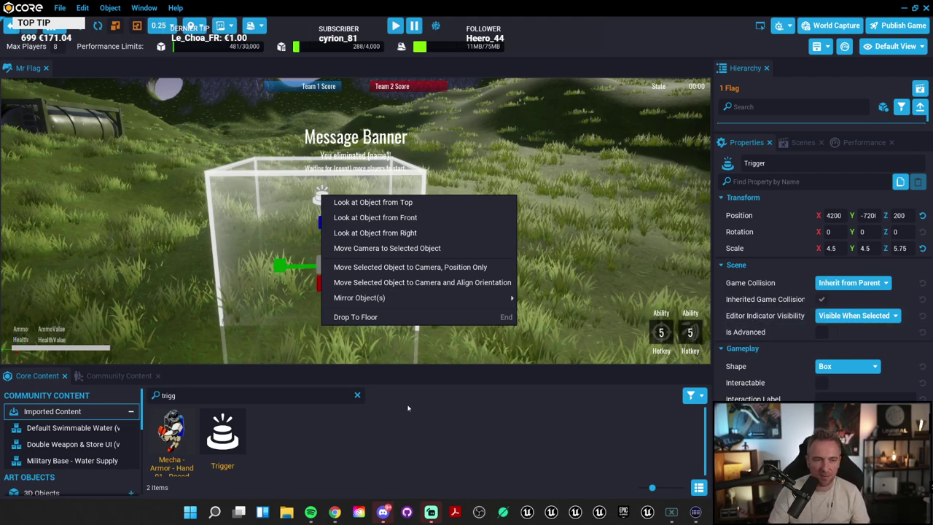
Step: Enlarge the Core Content panel and clear its 'trigg' search filter
drag(444, 368, 471, 268)
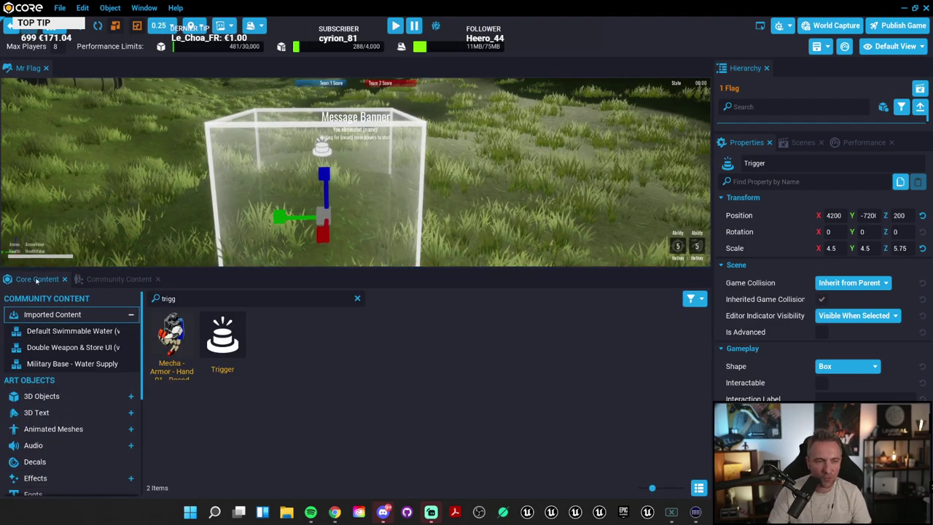
click(119, 278)
click(40, 280)
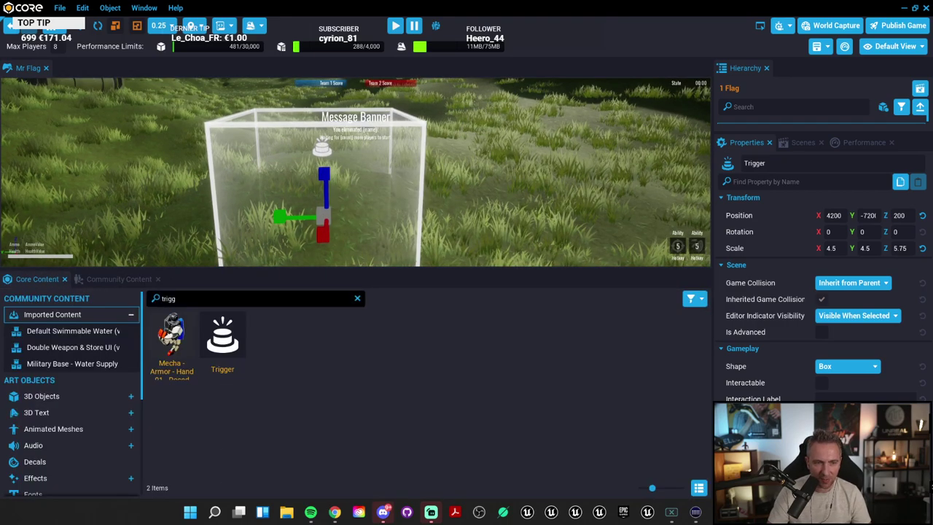
click(350, 299)
click(358, 298)
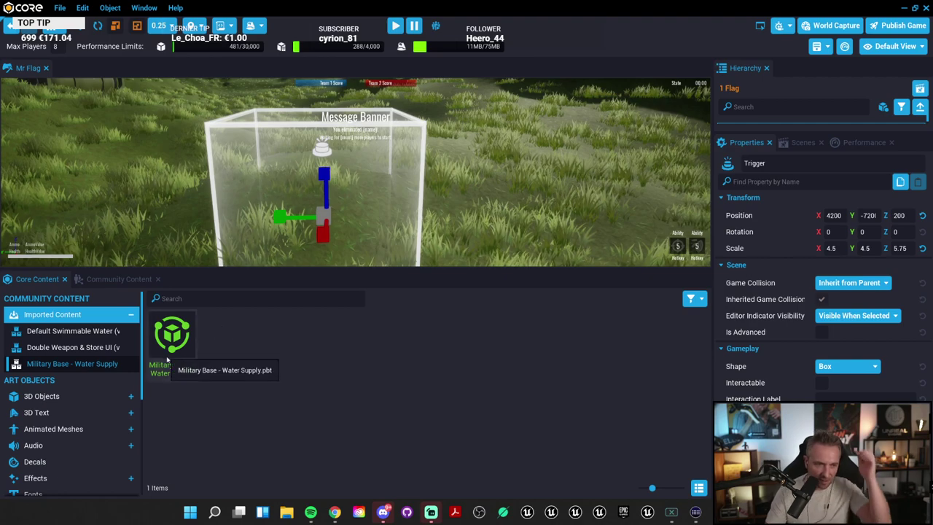
scroll(103, 396, down, 2)
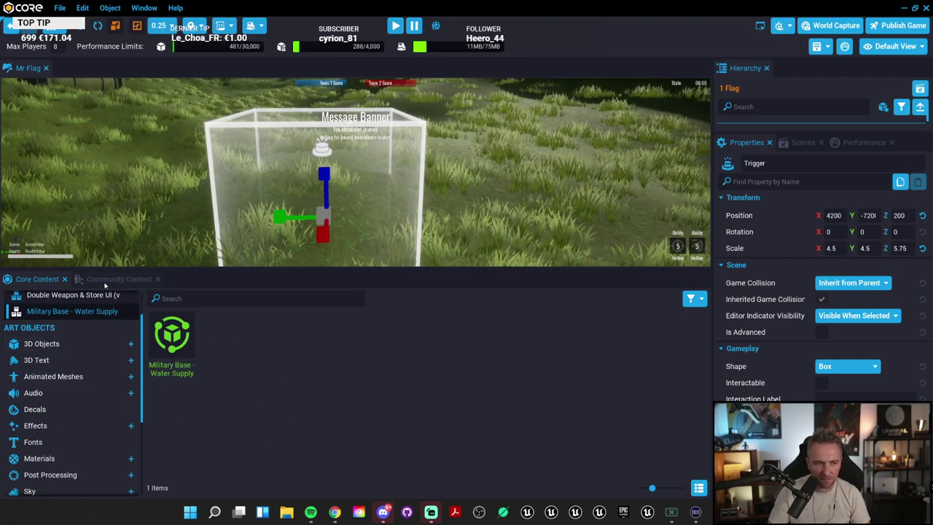
scroll(73, 334, up, 2)
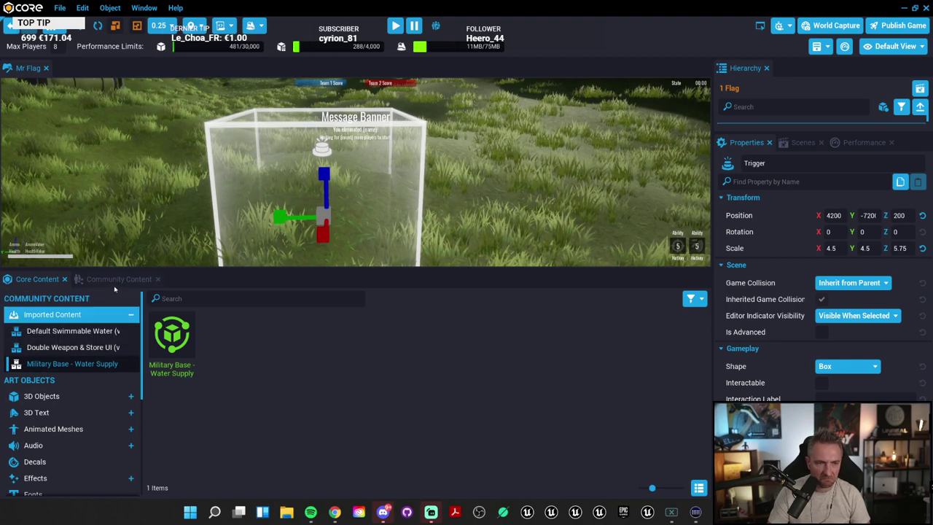
Step: Create a new script named OnBoxOverlap and show it among the project's scripts
click(83, 7)
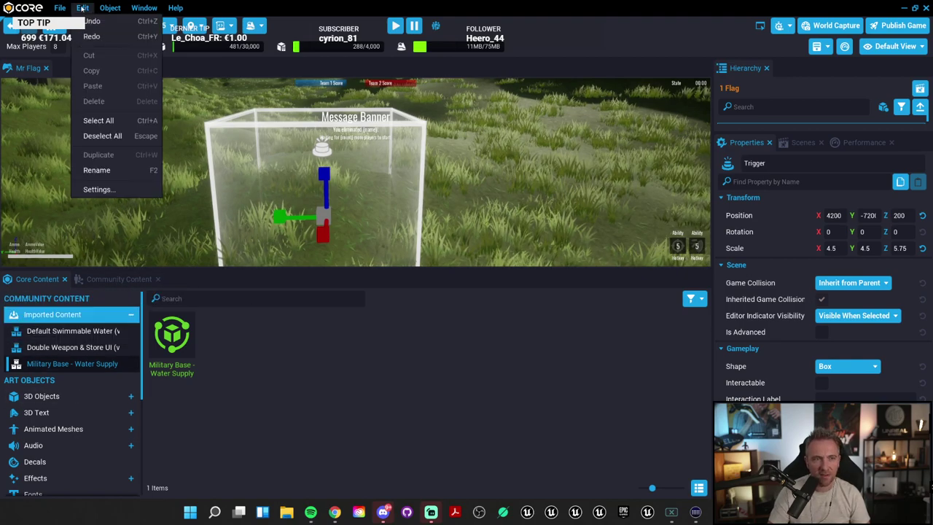
mouse_move(107, 8)
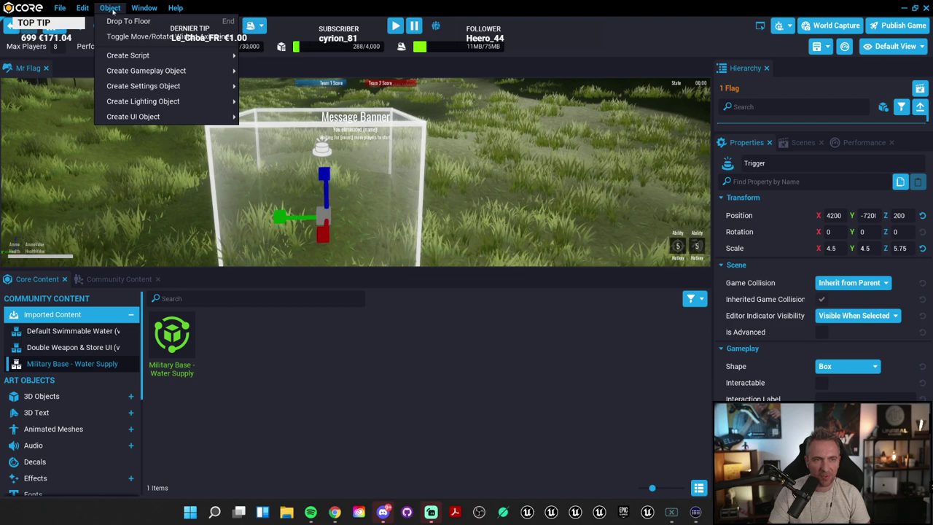
mouse_move(161, 71)
mouse_move(175, 55)
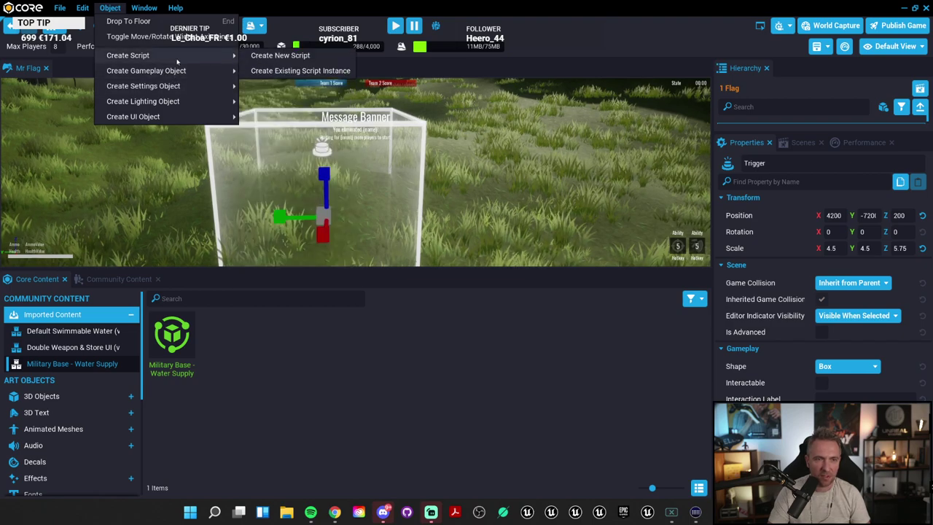
click(280, 55)
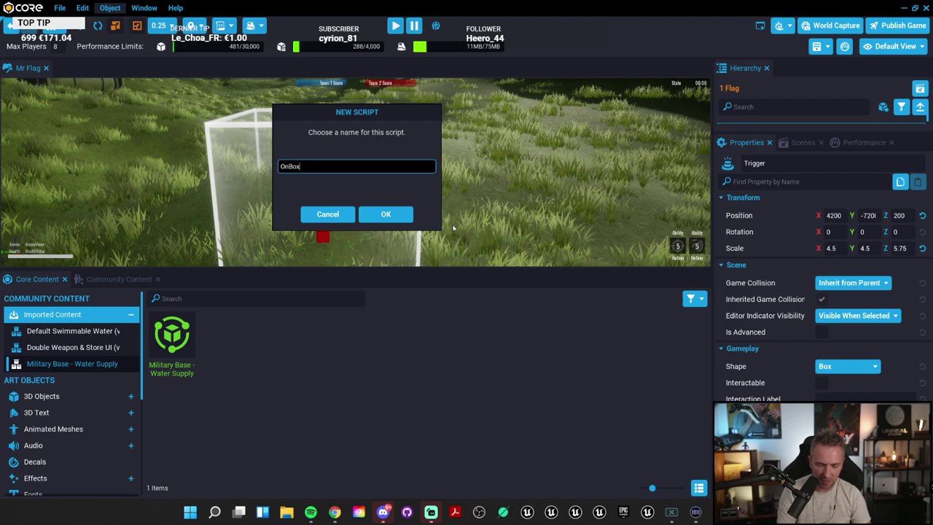
text(OnBoxOverlqp)
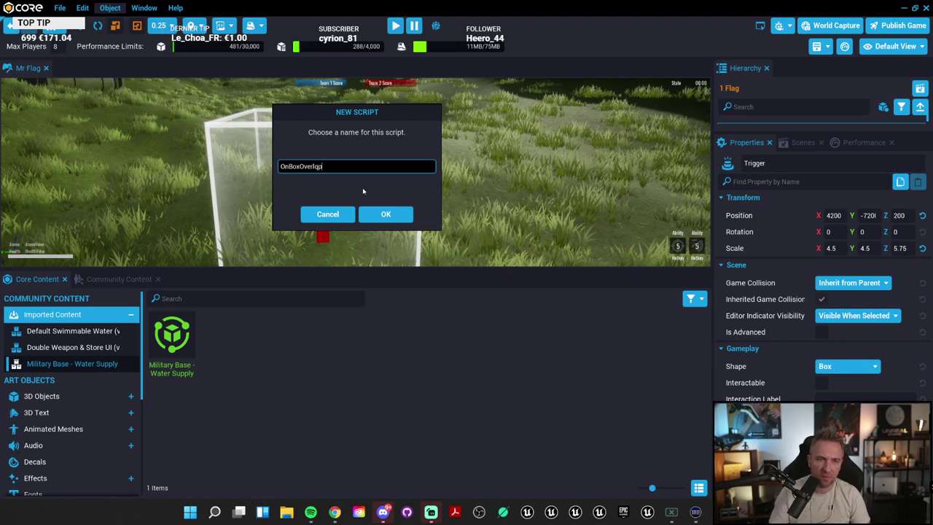
key(BackSpace)
key(BackSpace)
text(ap)
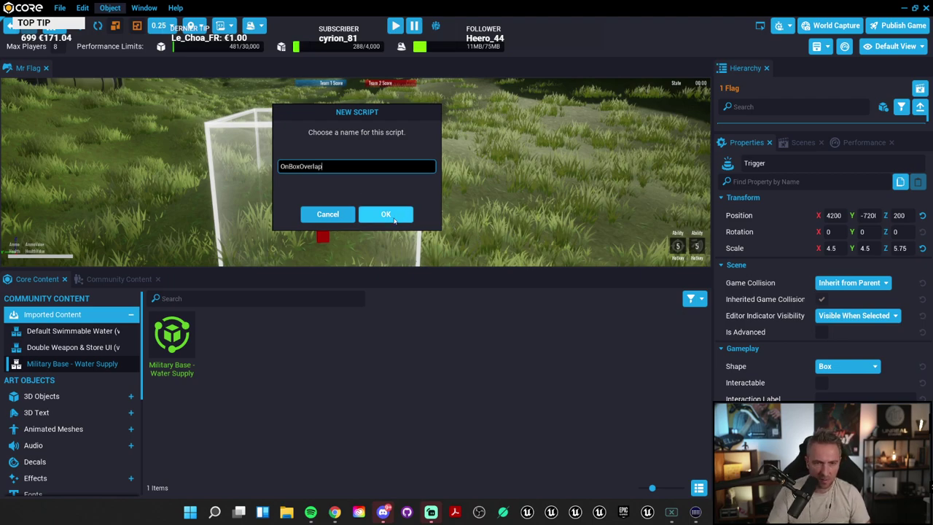
click(385, 214)
click(329, 372)
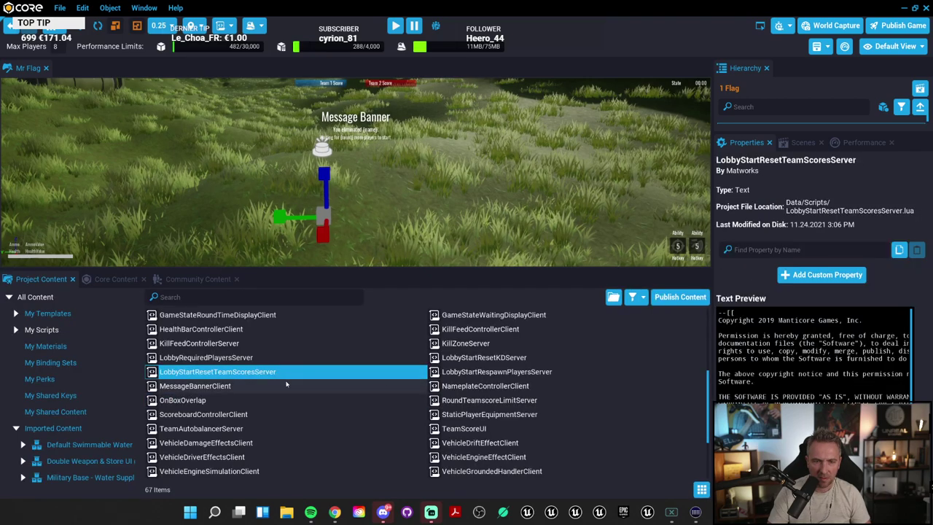
Step: Search Project Content for 'ov' and open OnBoxOverlap to confirm it is empty
scroll(329, 372, up, 10)
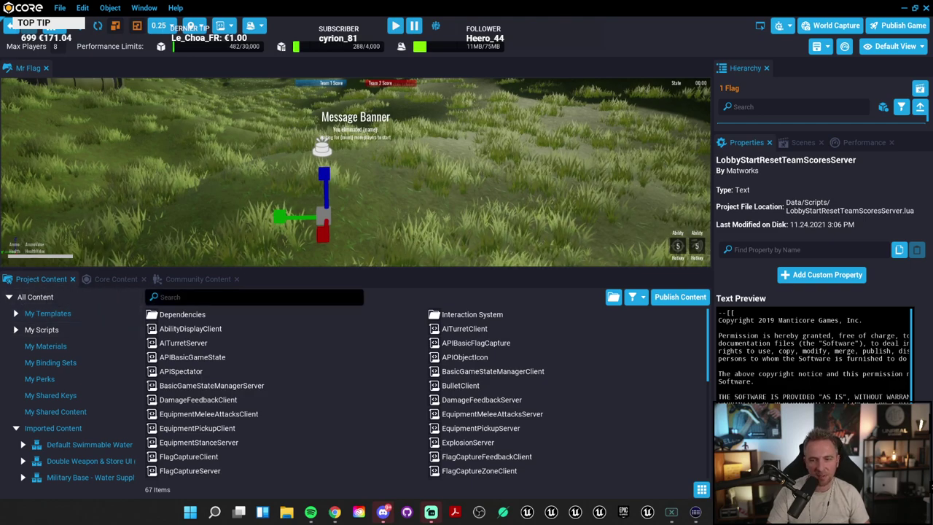
click(219, 297)
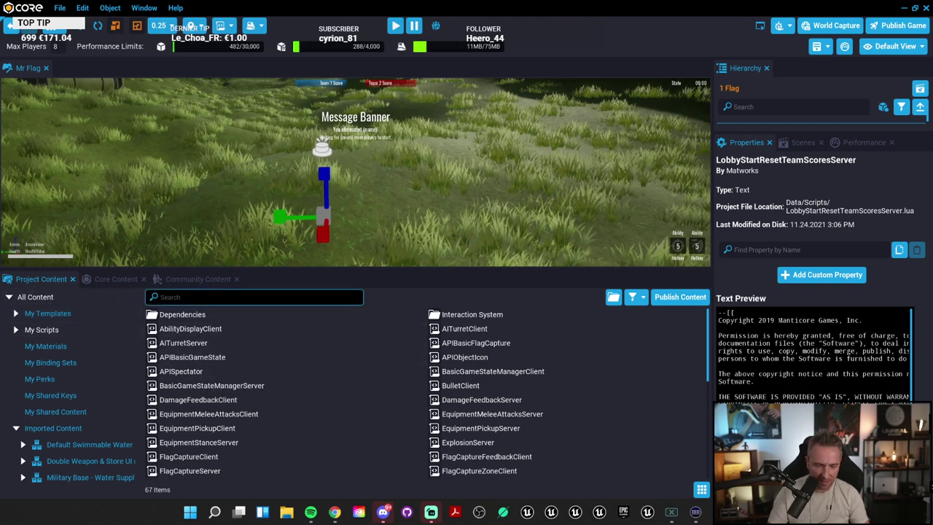
text(overla)
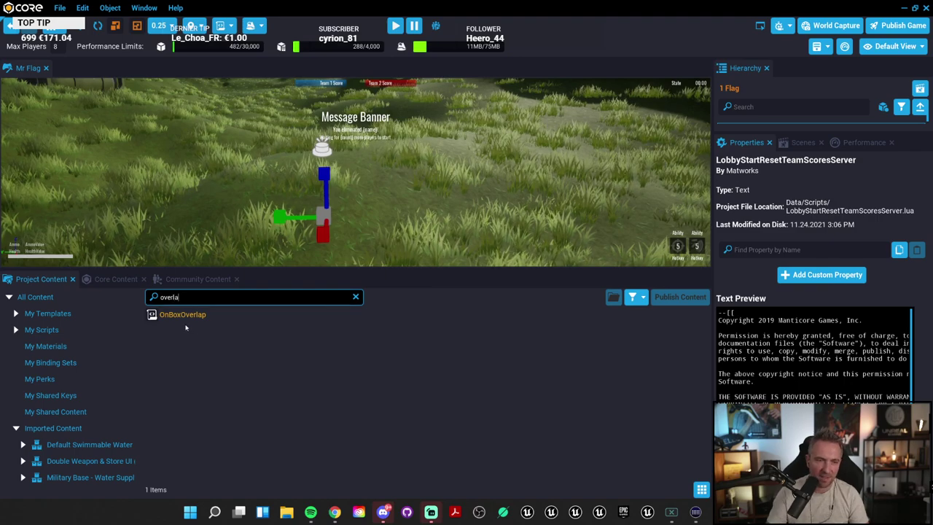
double_click(182, 315)
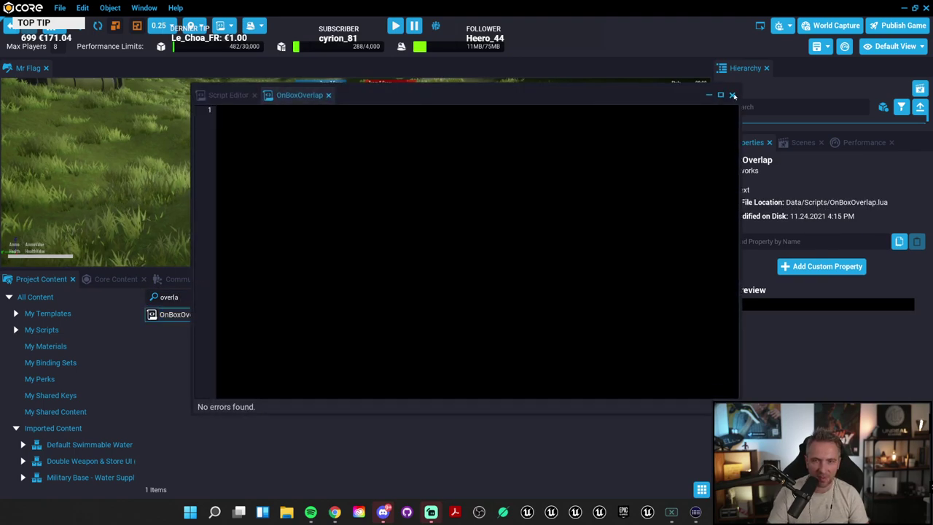
click(733, 96)
Step: Clear the search to show all 67 items and bring up the Chrome windows
click(356, 298)
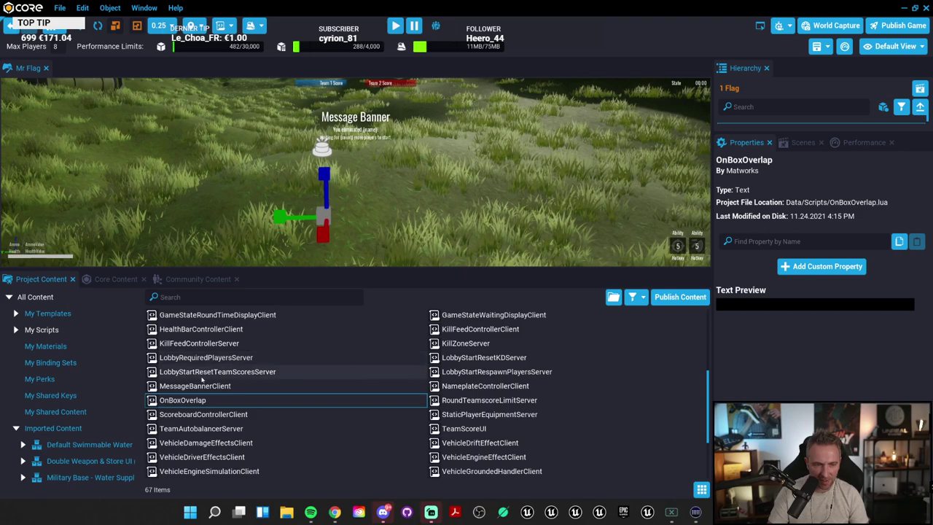
scroll(437, 416, down, 2)
scroll(510, 416, down, 3)
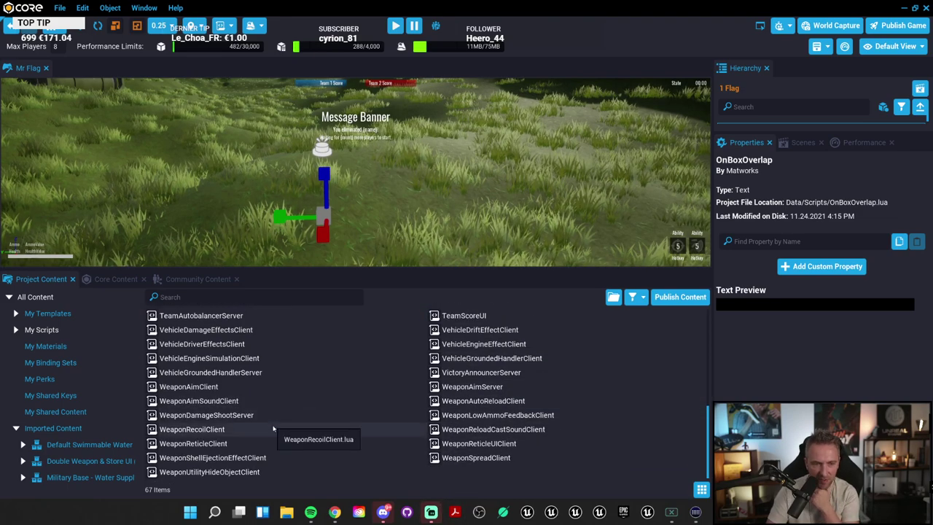
scroll(281, 419, up, 7)
scroll(275, 420, up, 6)
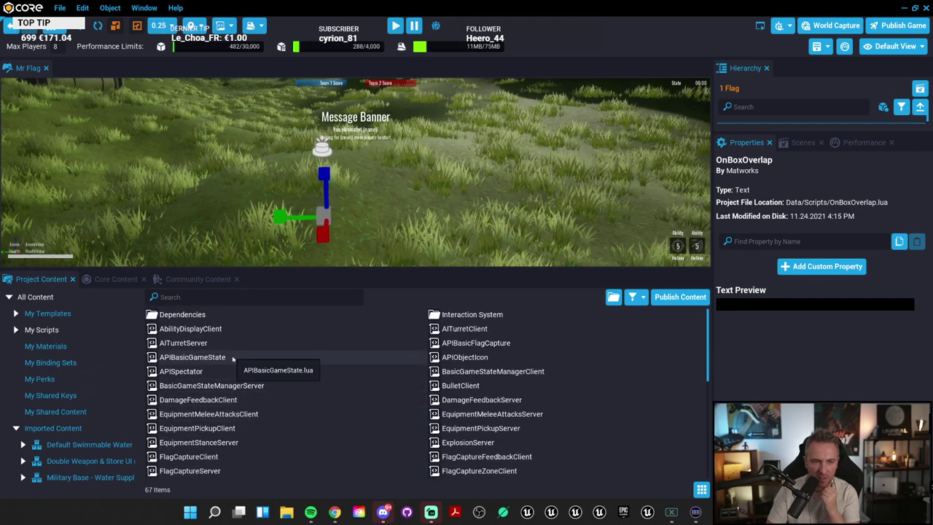
click(335, 513)
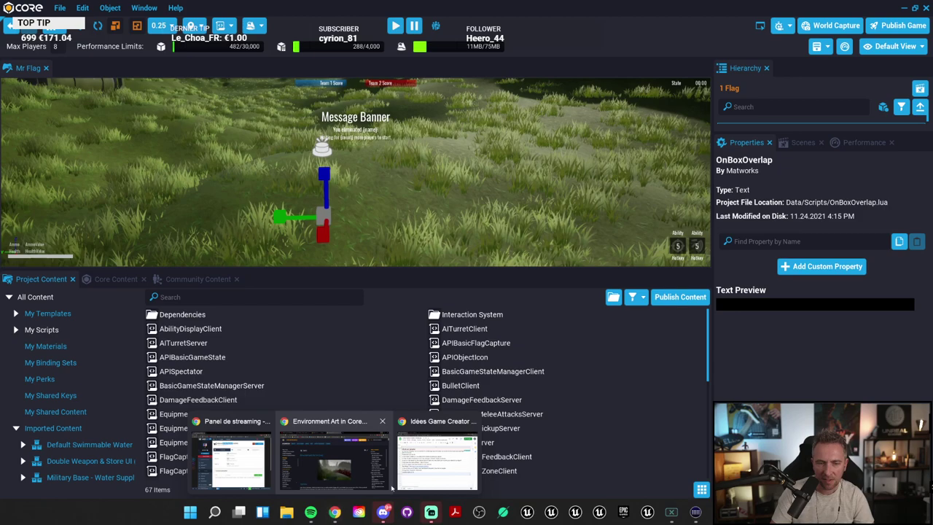
Step: In the Core documentation window, open the CORE API reference and search for 'trigger'
click(368, 471)
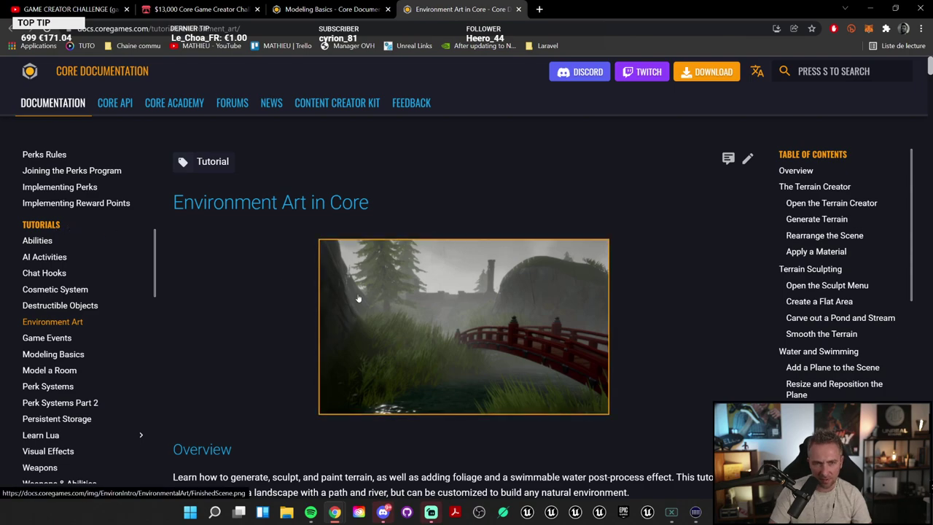
click(115, 103)
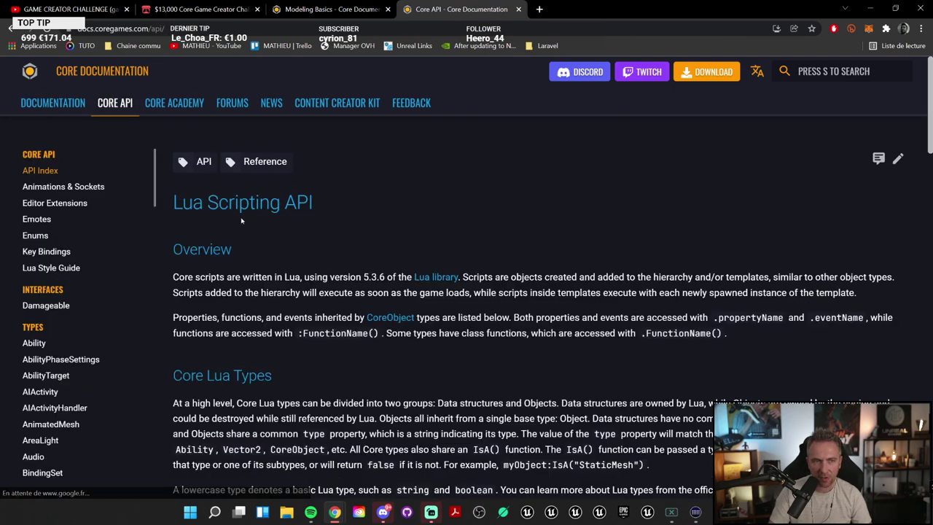
scroll(241, 231, down, 5)
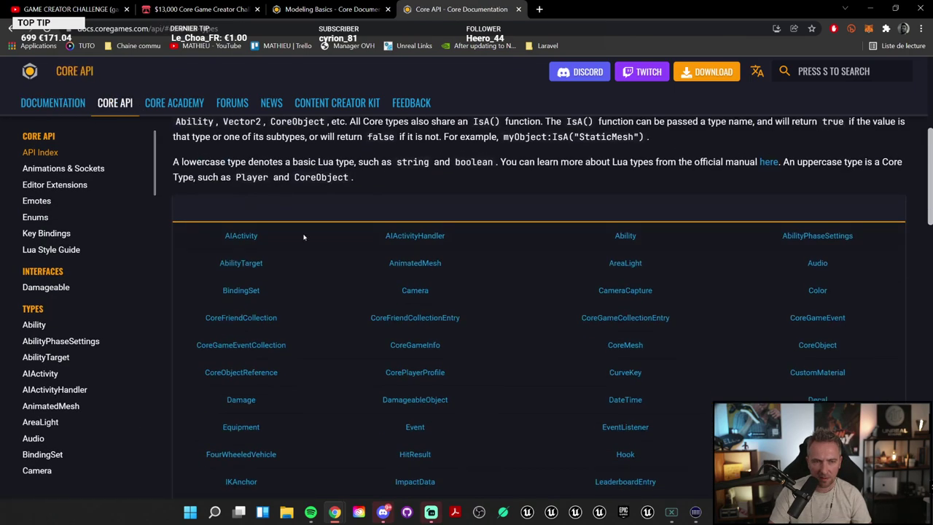
scroll(304, 237, down, 5)
scroll(304, 235, up, 10)
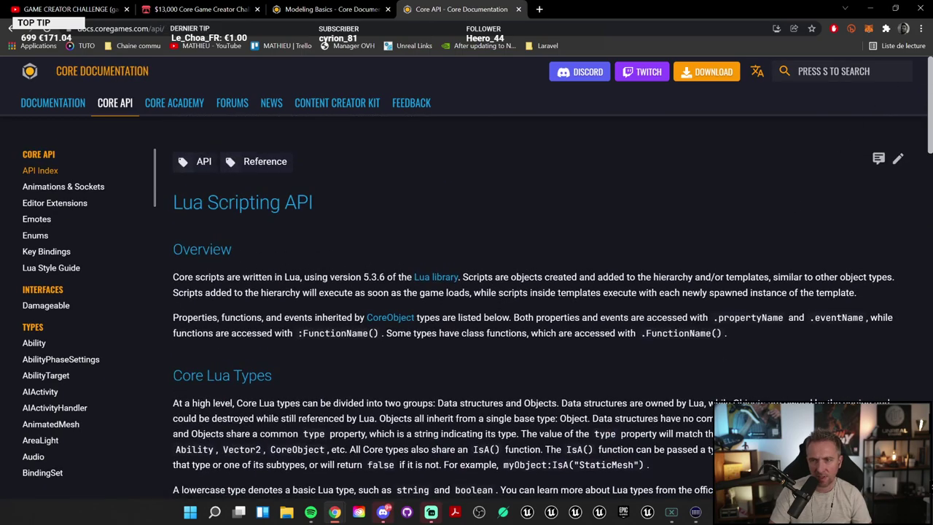
click(841, 75)
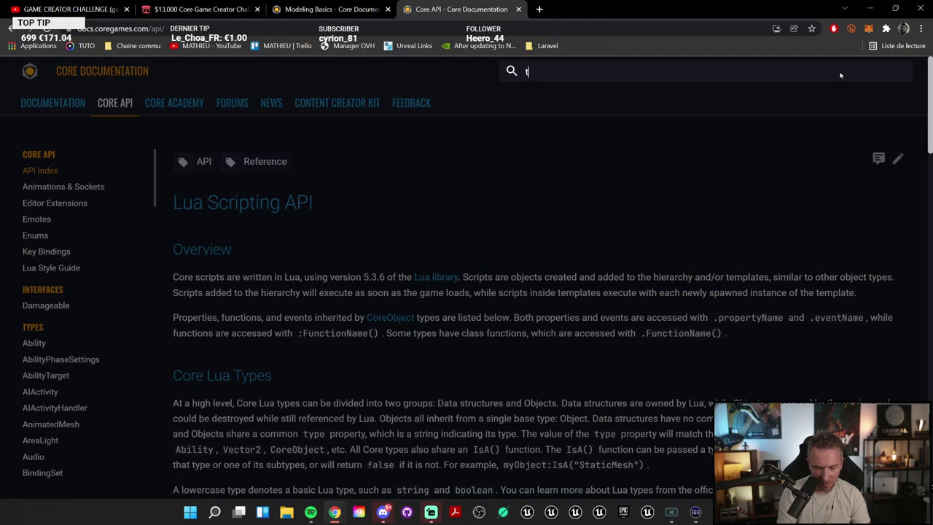
text(trigger)
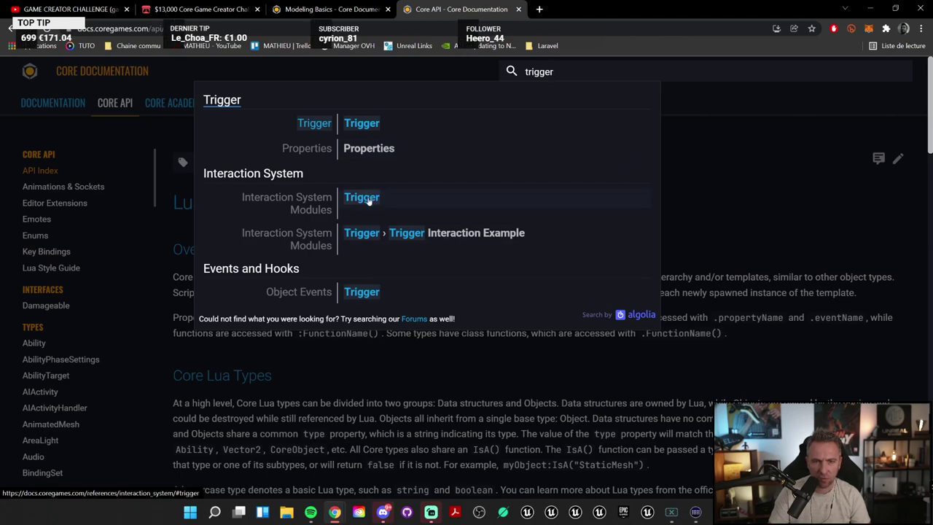
Step: Open the Trigger API page and highlight the beginOverlapEvent event
click(381, 133)
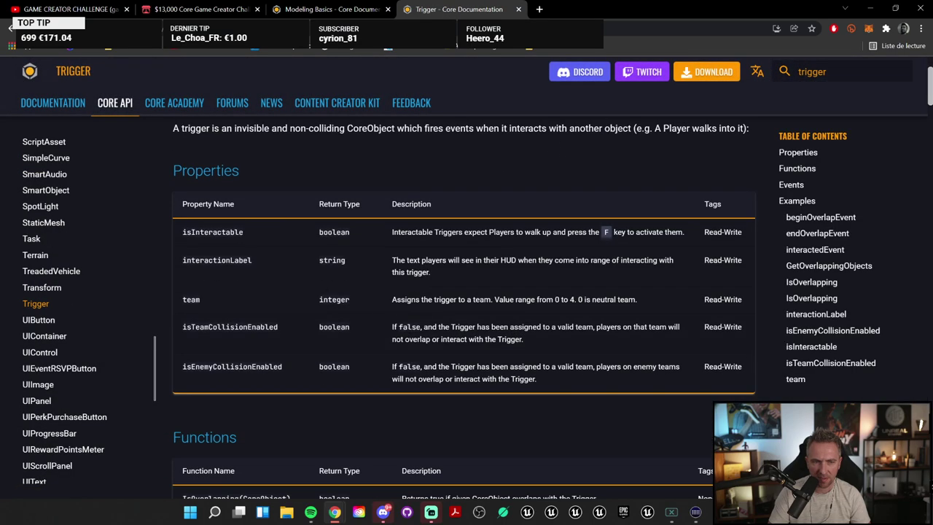
scroll(279, 285, down, 3)
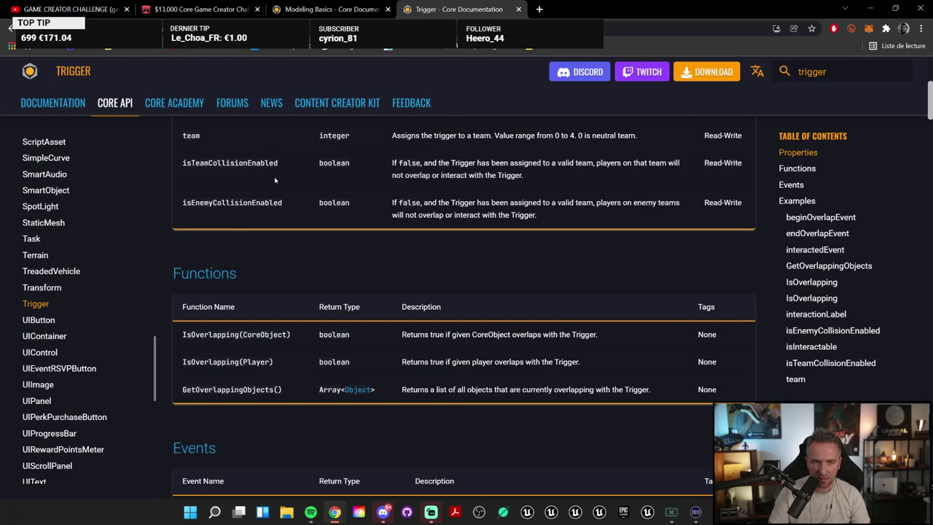
drag(274, 177, 287, 188)
click(292, 270)
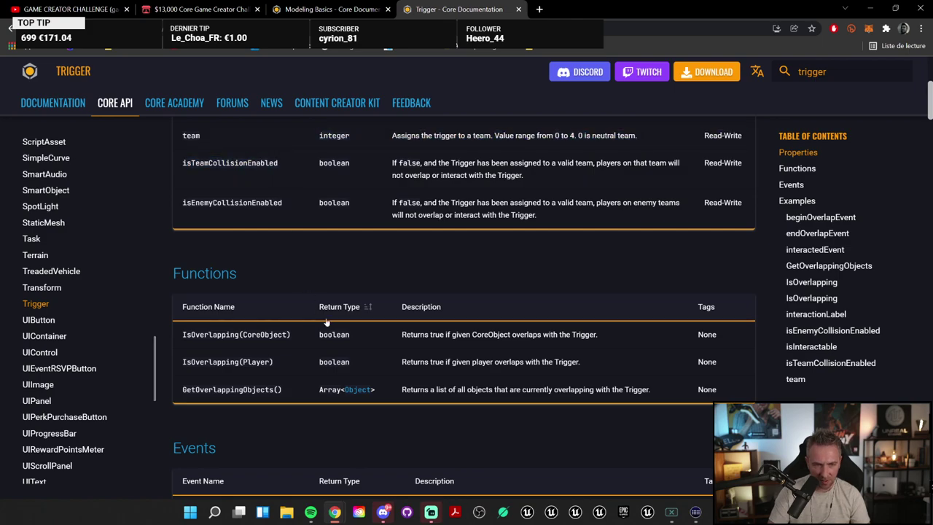
scroll(333, 321, down, 5)
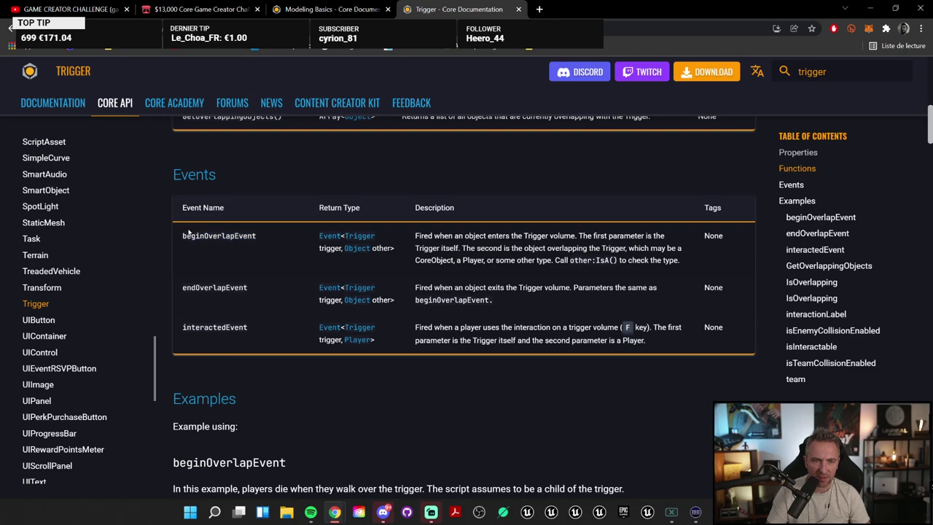
drag(235, 236, 191, 235)
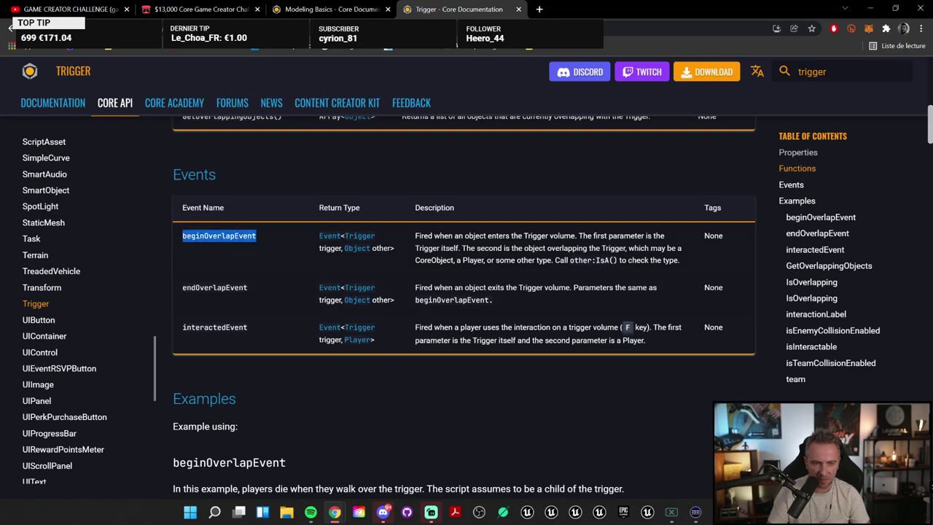
Step: Select all 11 lines of the beginOverlapEvent example code
scroll(346, 342, down, 5)
scroll(346, 341, up, 2)
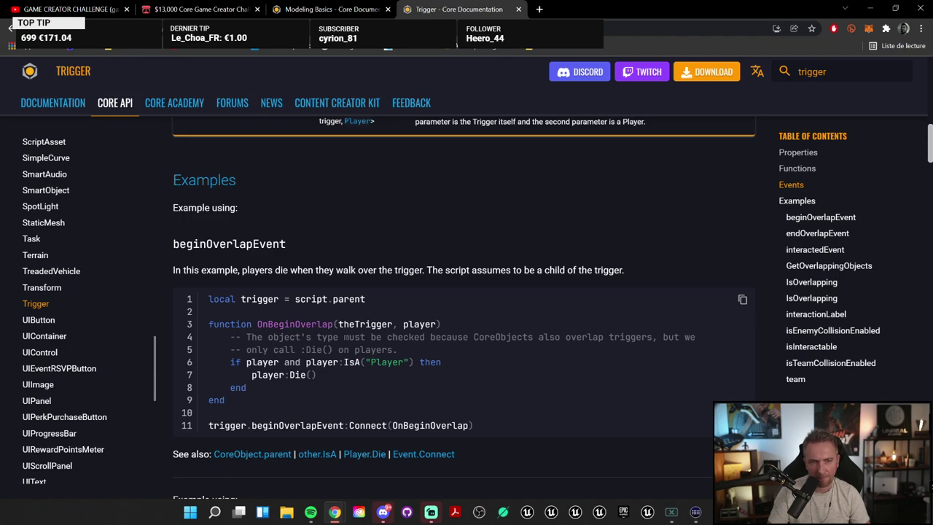
drag(475, 426, 209, 303)
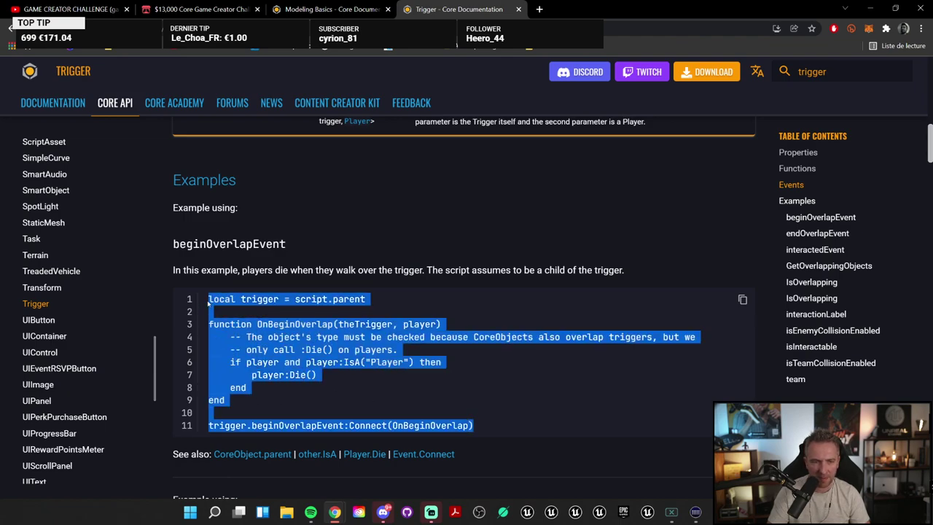
scroll(501, 357, down, 4)
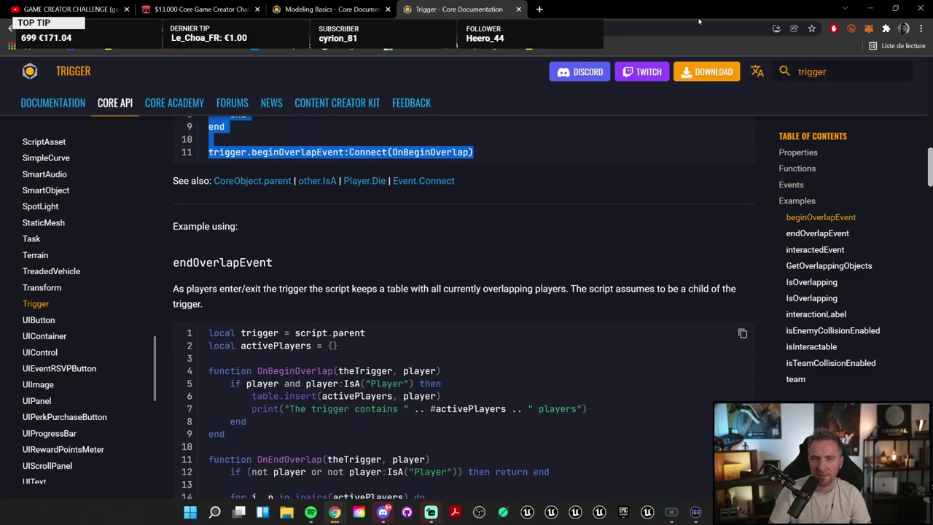
Step: Back in Core, search Project Content for 'ove' and open the OnBoxOverlap script
click(870, 8)
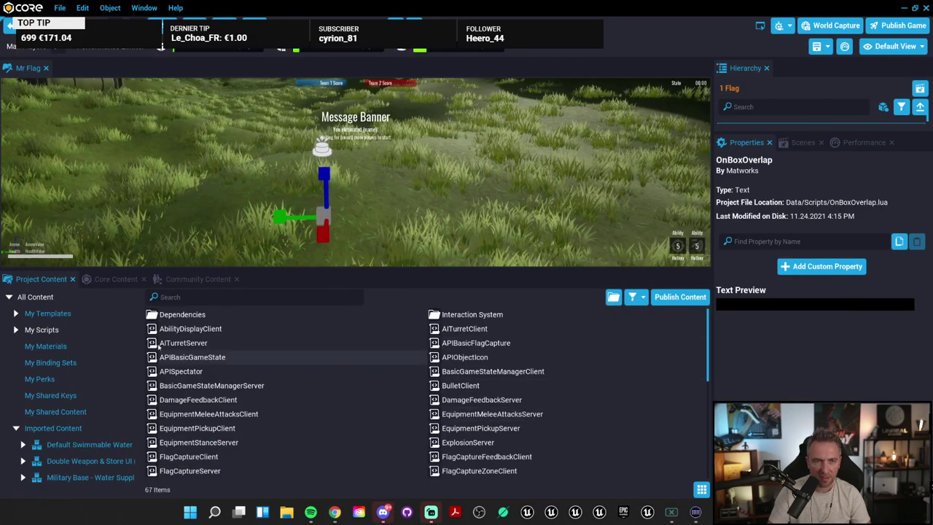
click(219, 297)
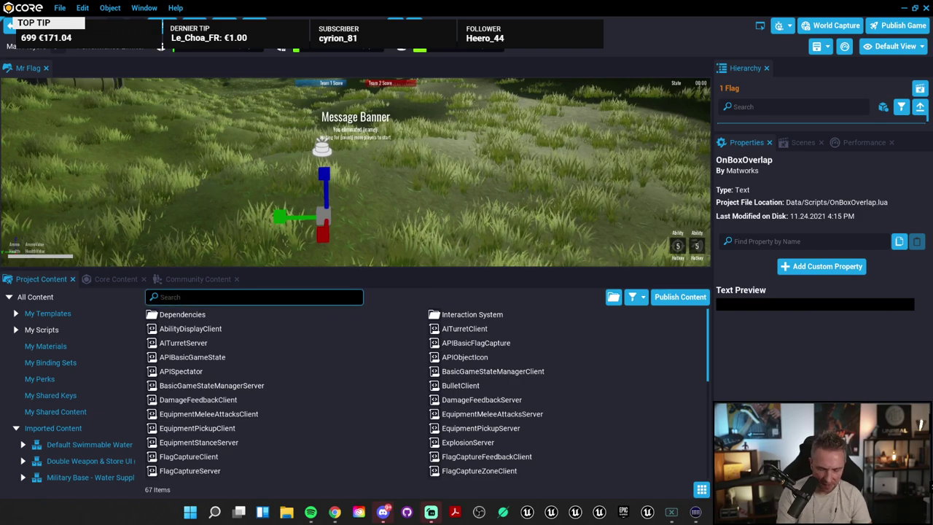
text(ove)
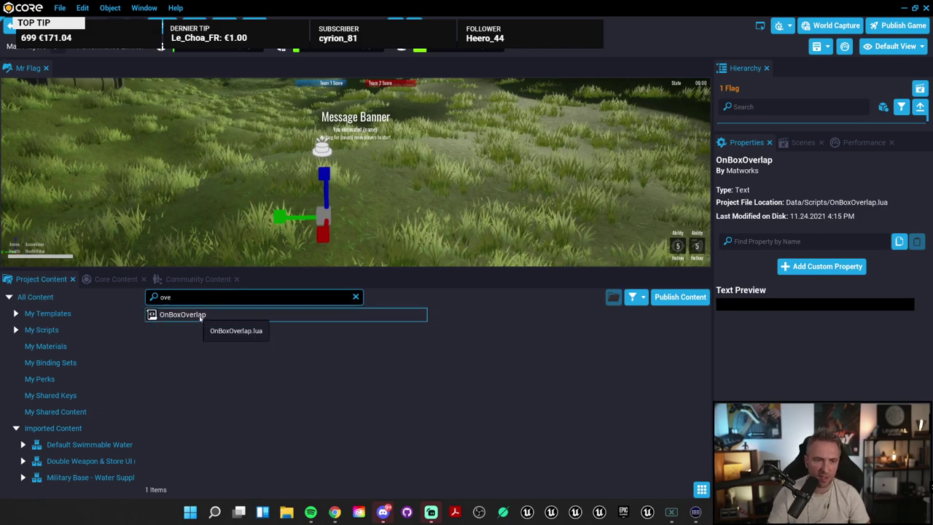
double_click(199, 317)
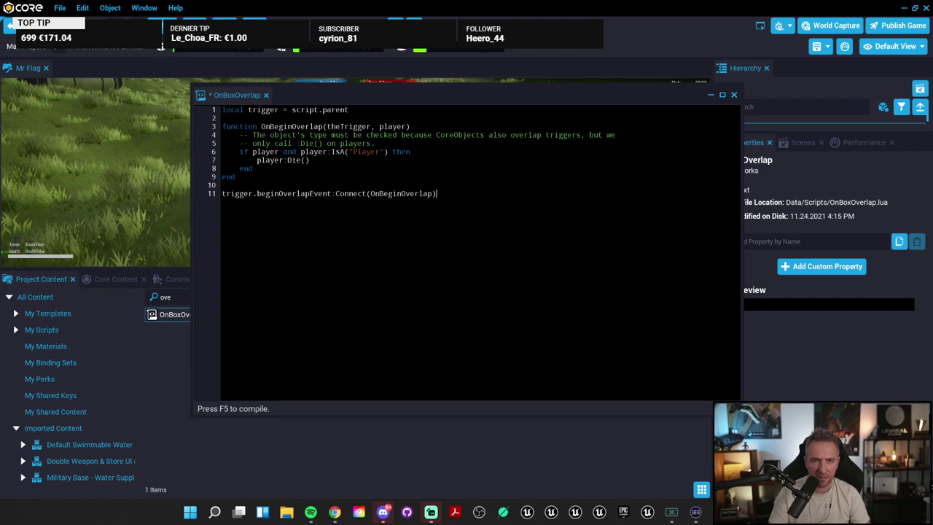
drag(350, 110, 222, 110)
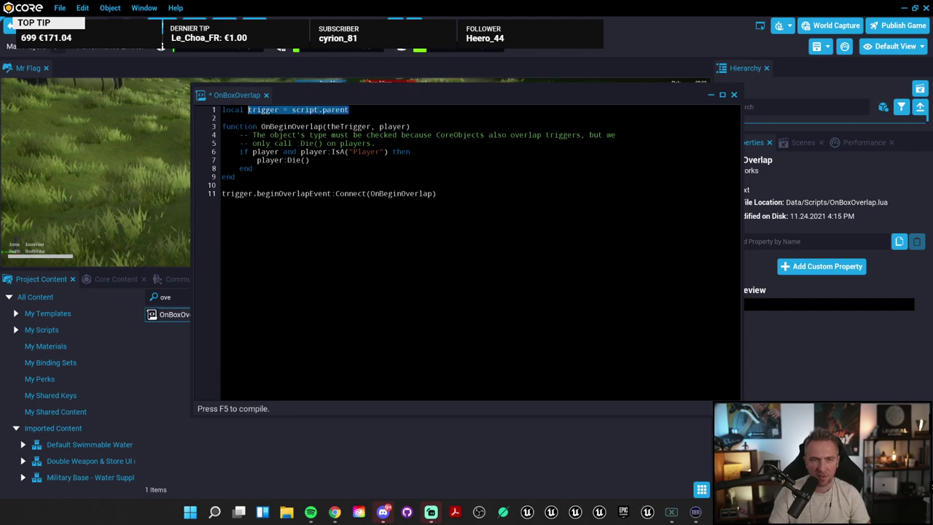
click(314, 126)
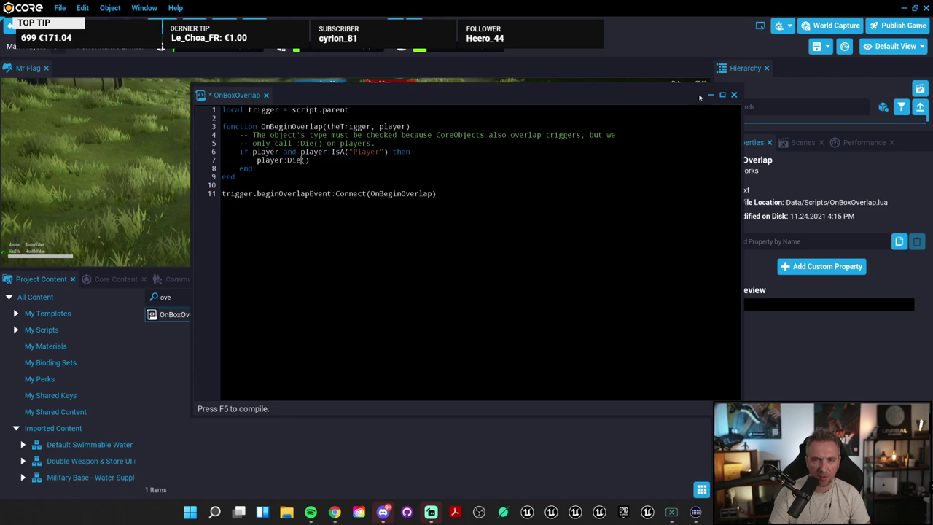
Step: Dock the script editor below the scene, then select and focus the Trigger in the Hierarchy
drag(237, 93, 343, 285)
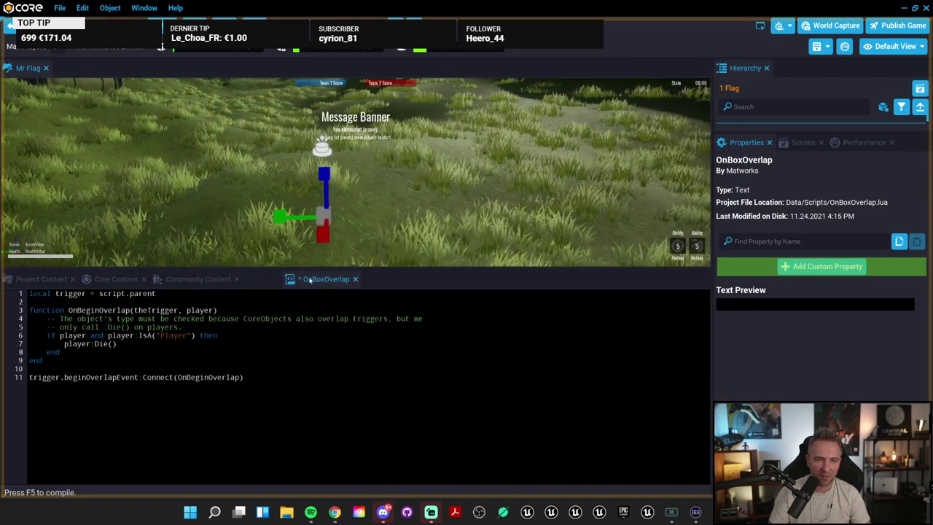
click(396, 25)
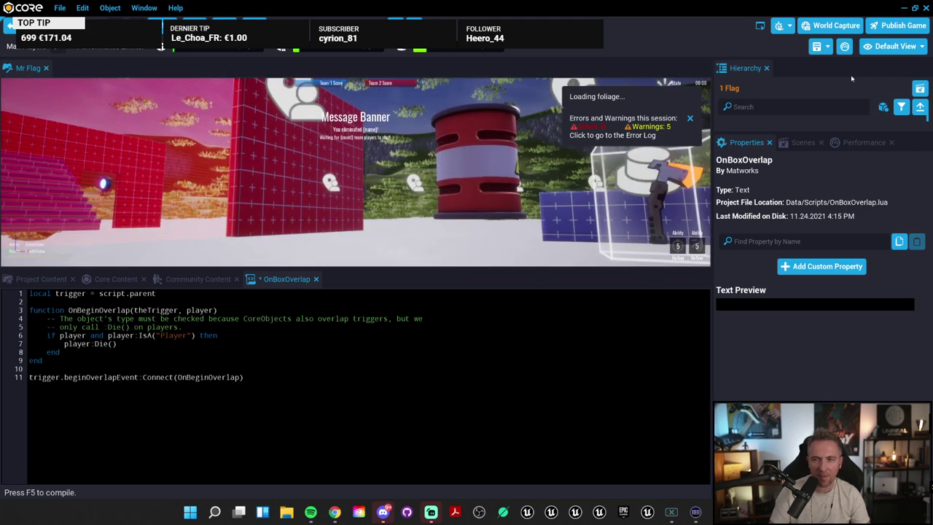
drag(791, 133, 802, 352)
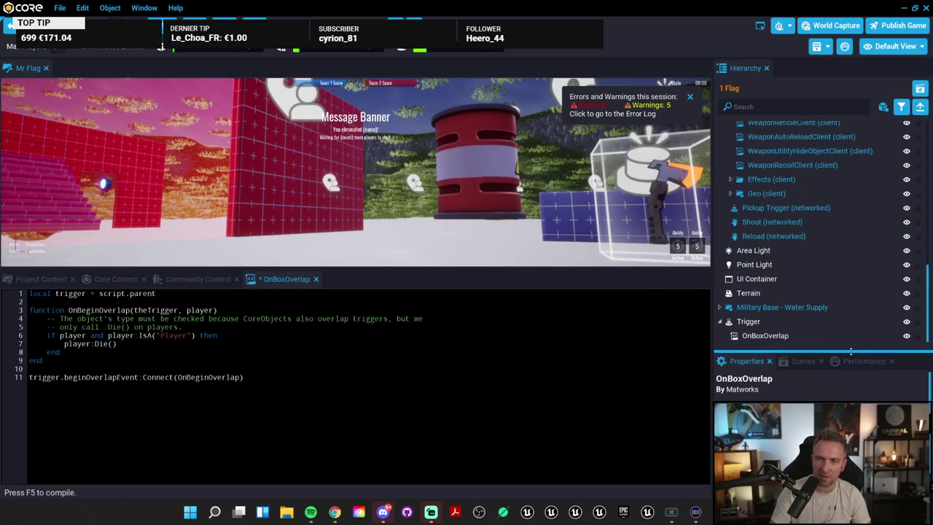
click(801, 323)
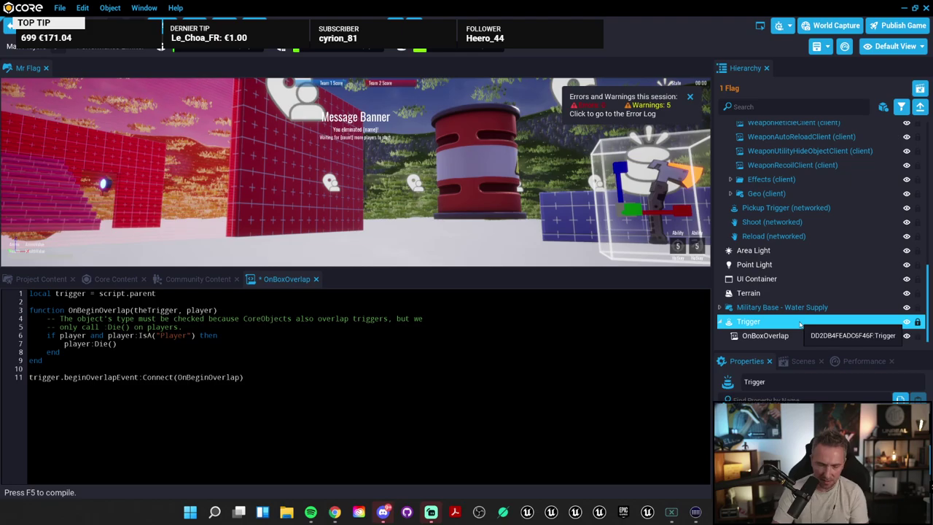
key(f)
Step: Frame the trigger box, maximize the viewport with F11, and start a game preview
right_drag(457, 161, 470, 109)
right_drag(394, 240, 402, 238)
key(F11)
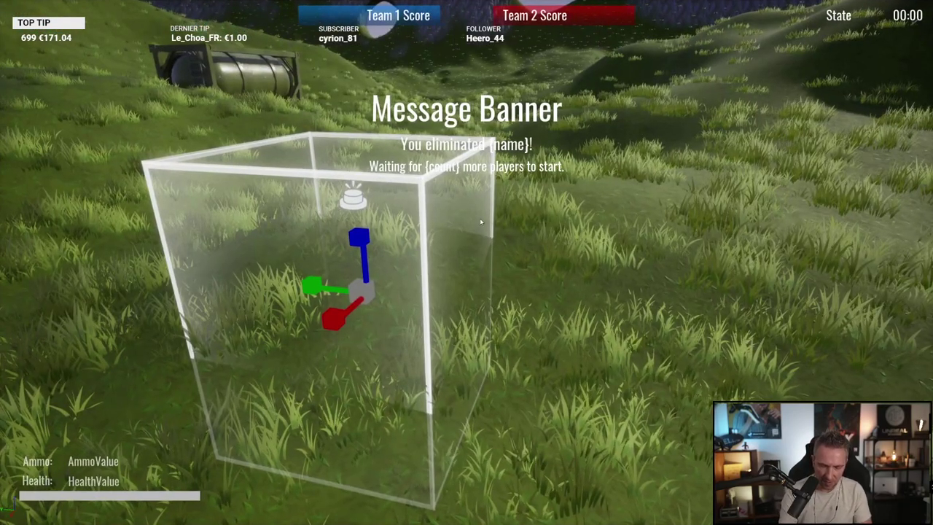
key(alt+p)
key(w)
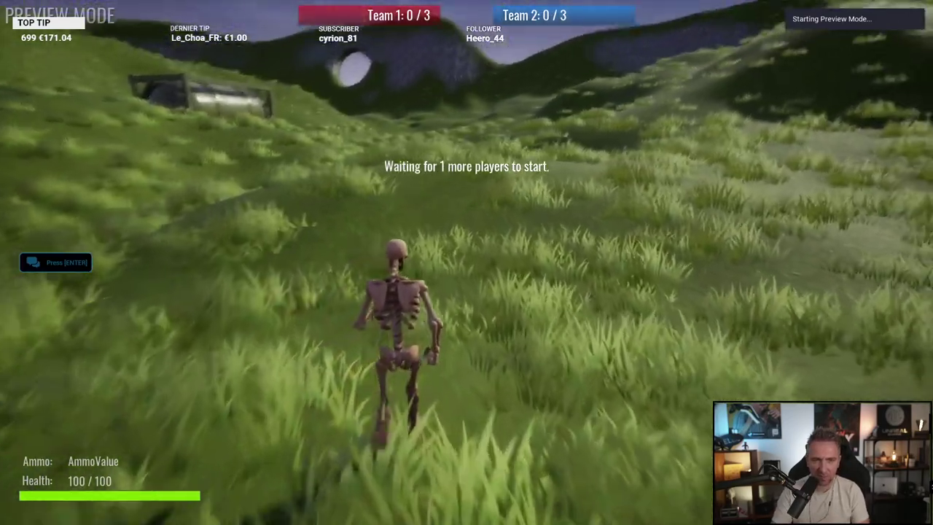
key(w)
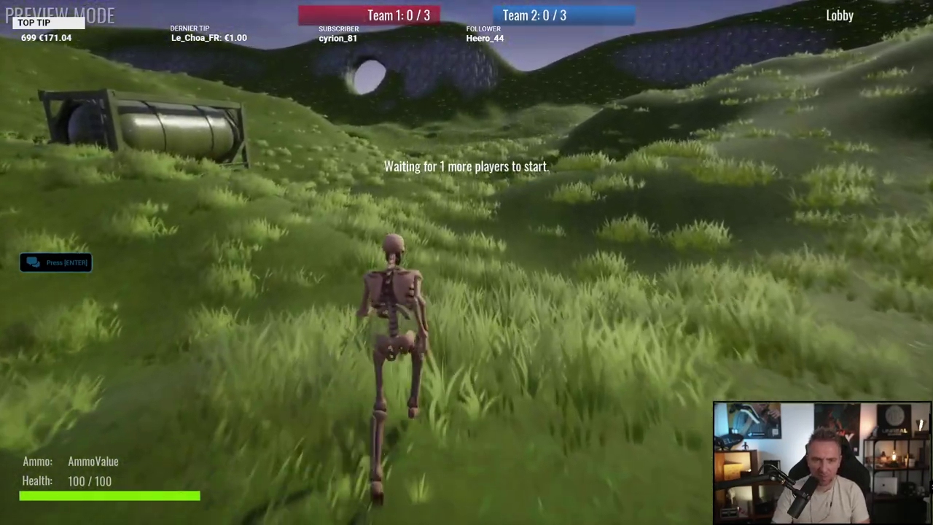
key(w)
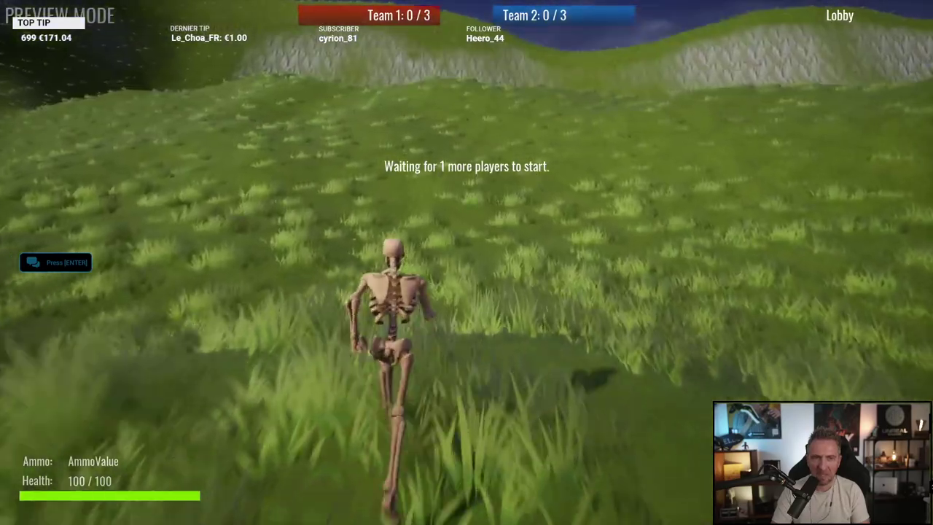
key(w)
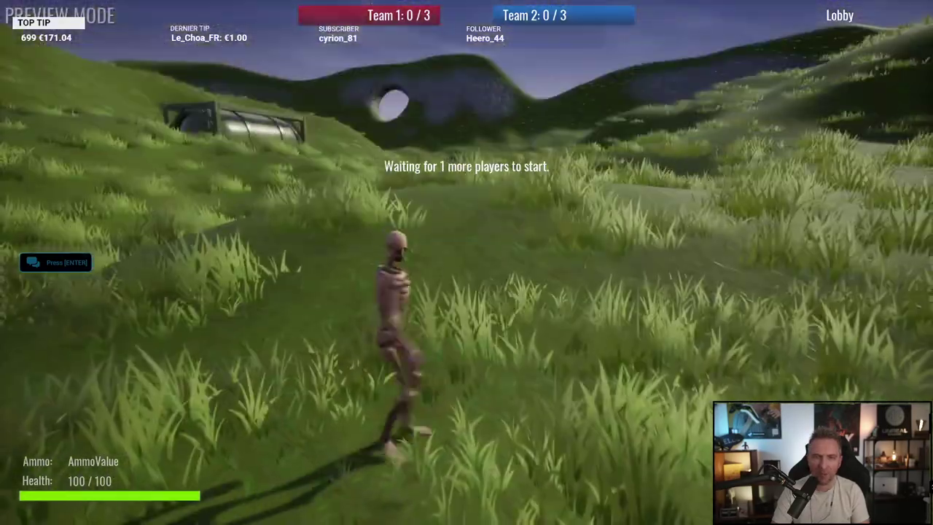
key(w)
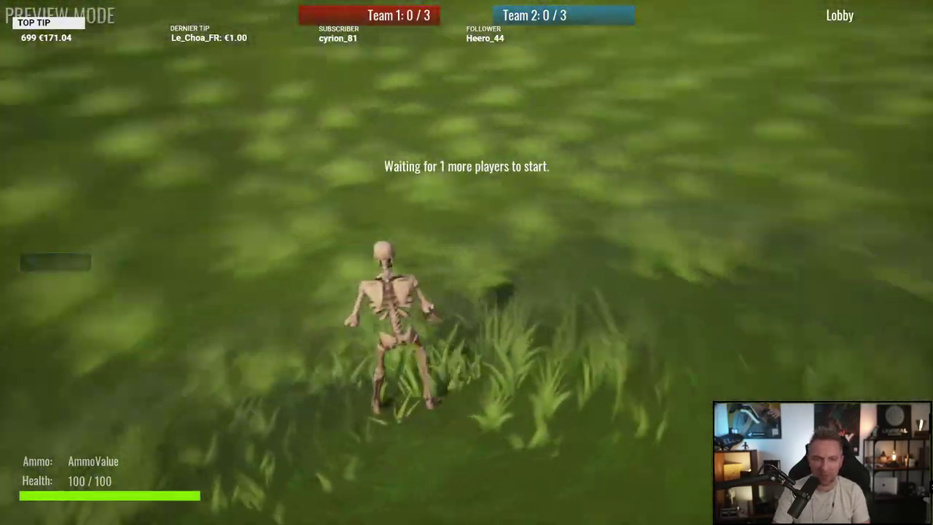
key(w)
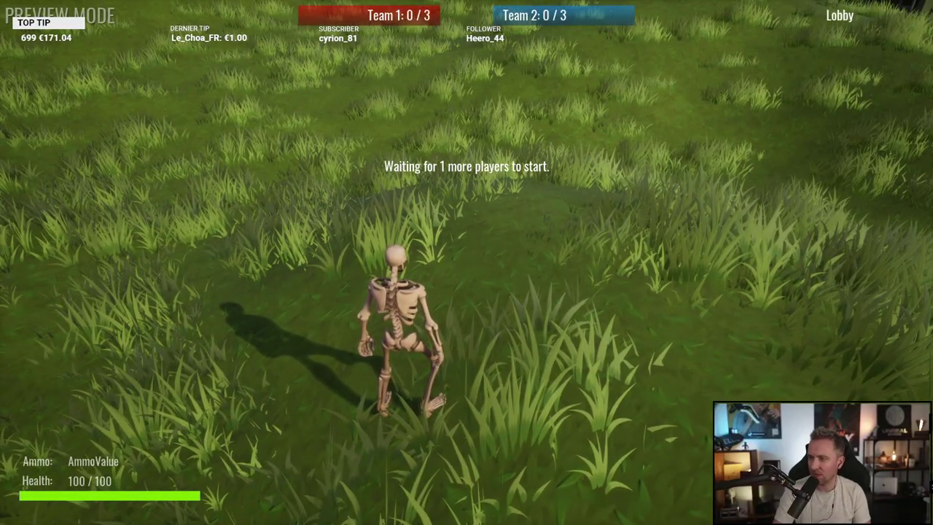
key(Escape)
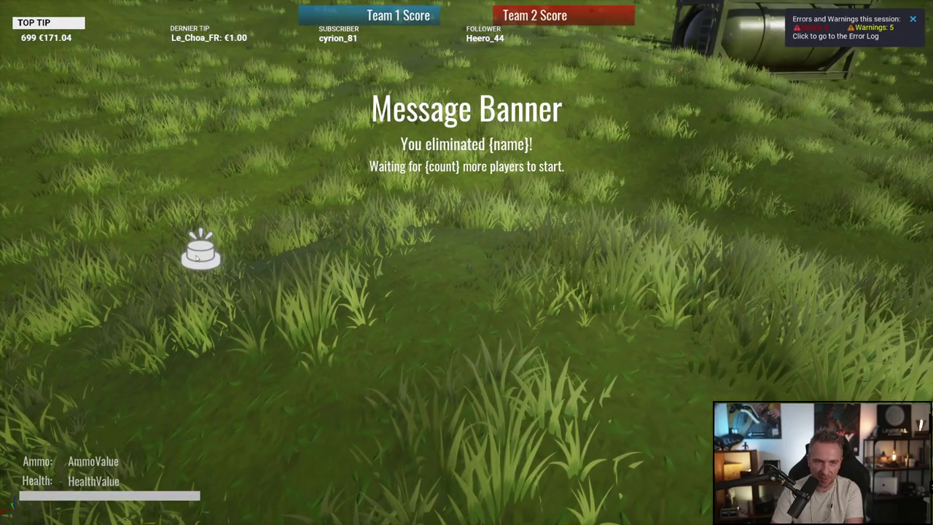
Step: Select and focus the trigger box, then exit the maximized viewport with F11
click(197, 256)
key(f)
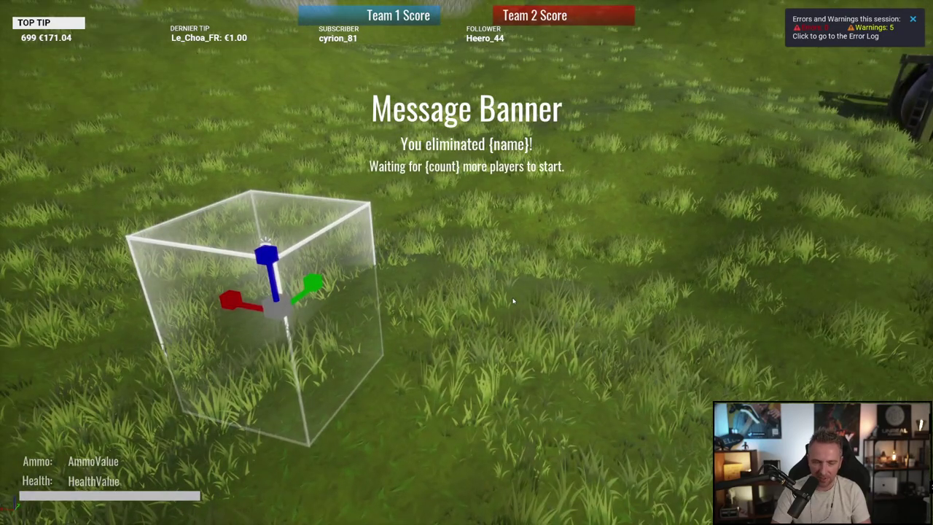
key(F11)
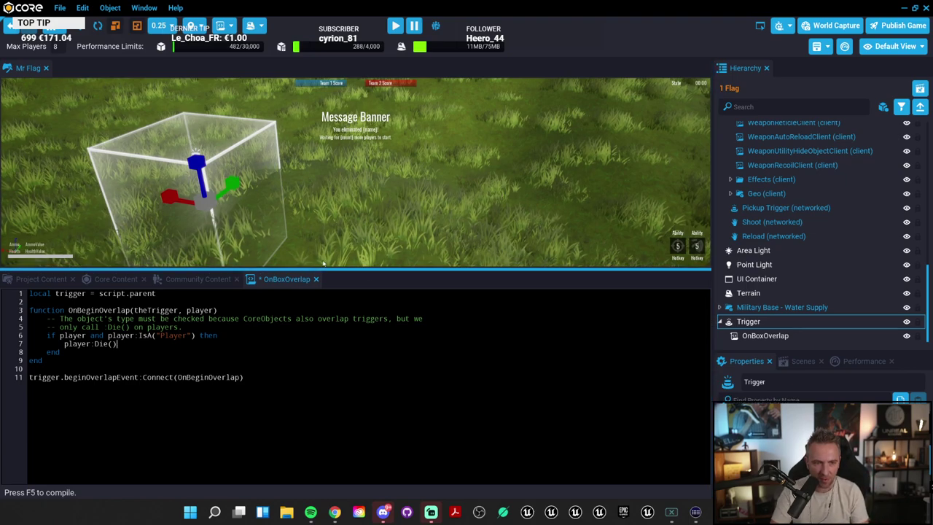
Step: Save the OnBoxOverlap script and drag it from Project Content into the scene
key(ctrl+s)
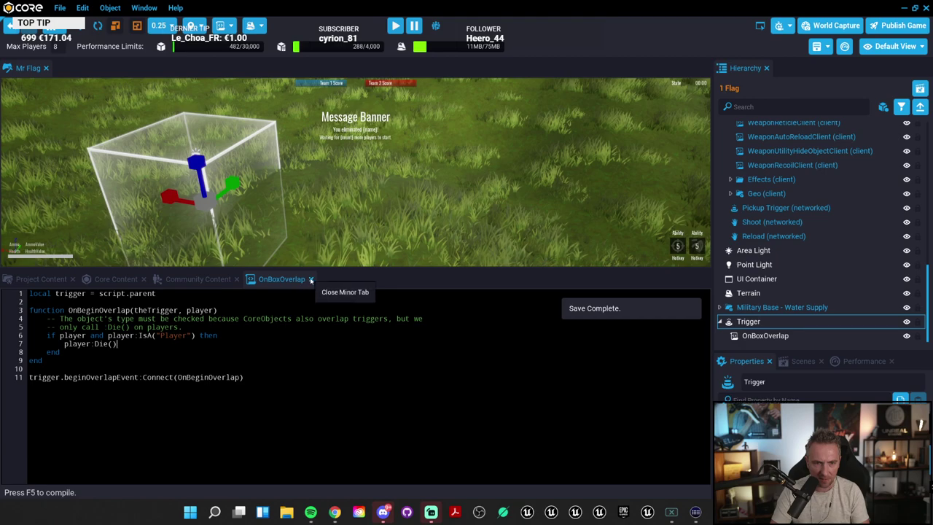
click(311, 280)
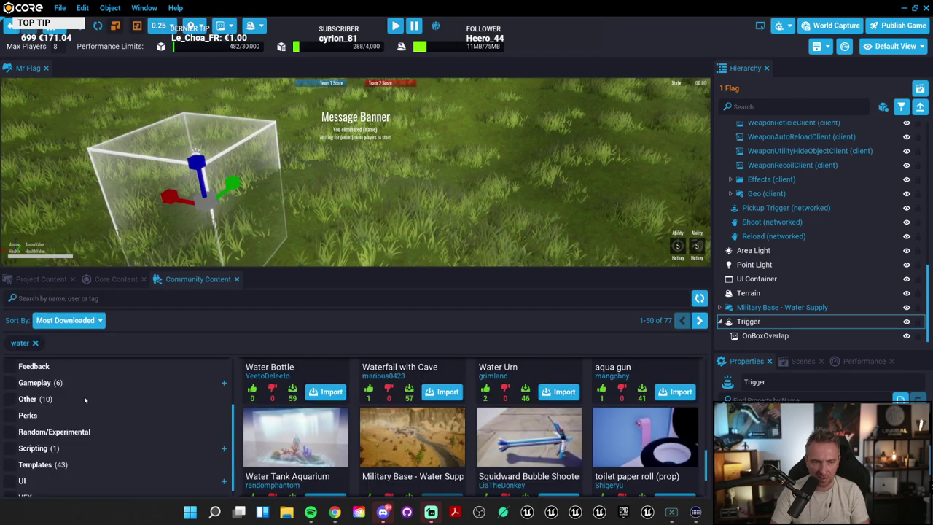
click(41, 279)
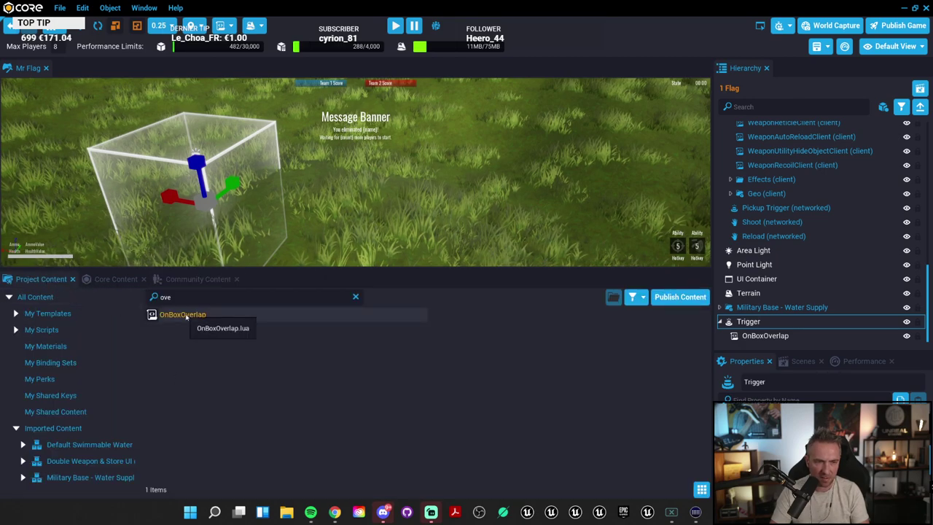
drag(182, 314, 204, 204)
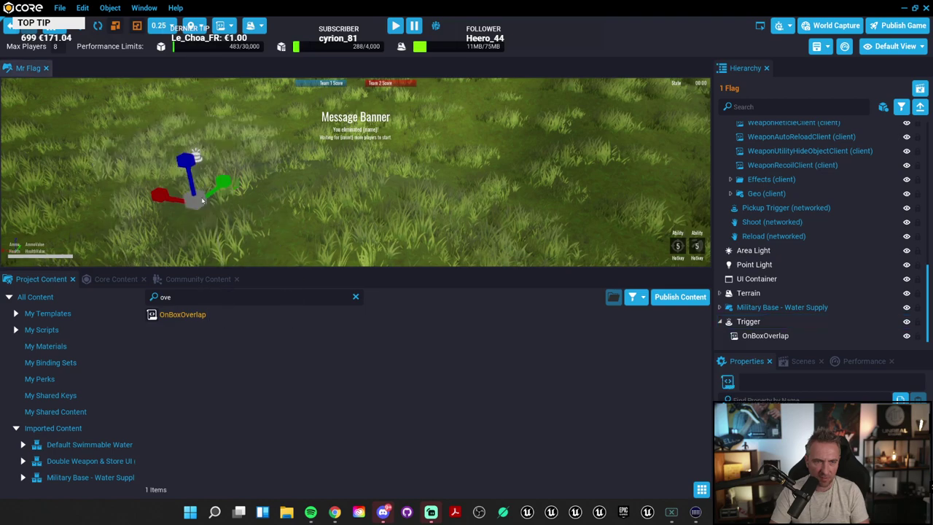
Step: Select OnBoxOverlap under Trigger in the Hierarchy, focus on it, and start a preview with =
click(202, 206)
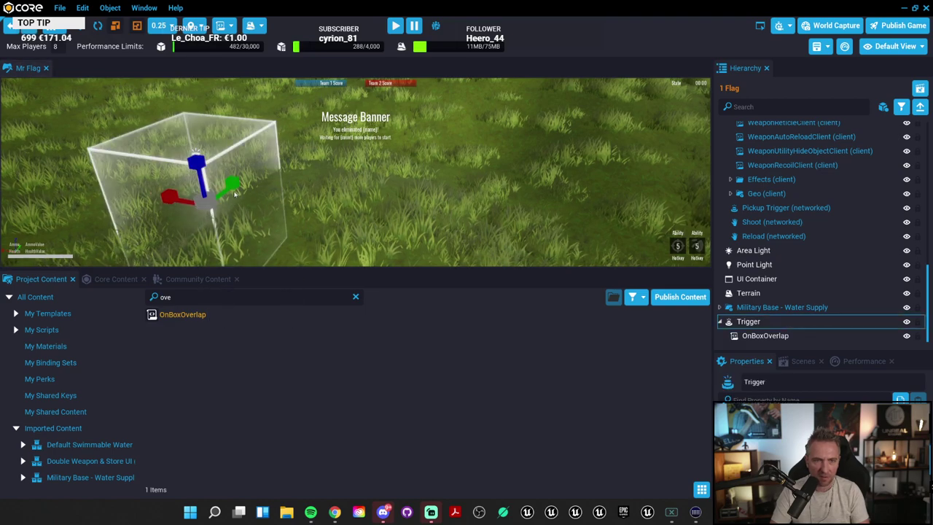
click(770, 334)
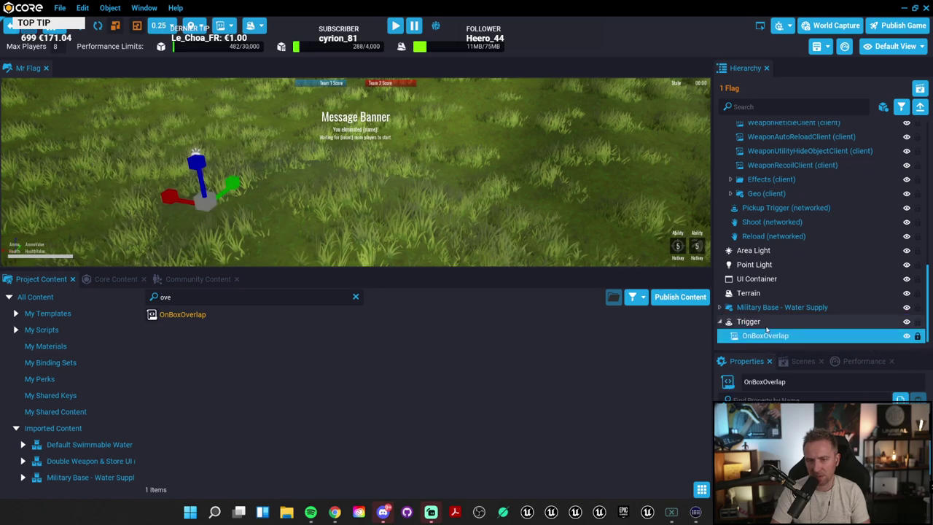
click(764, 323)
click(764, 335)
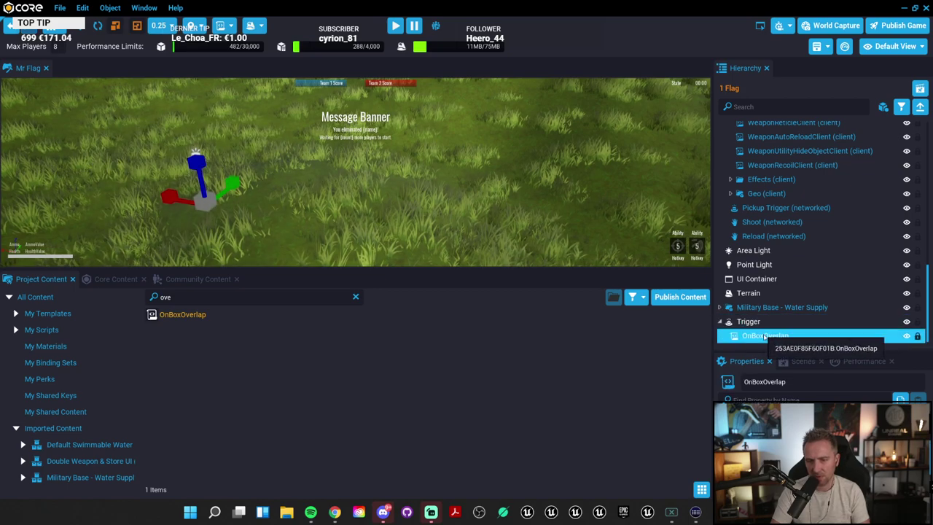
scroll(534, 263, down, 3)
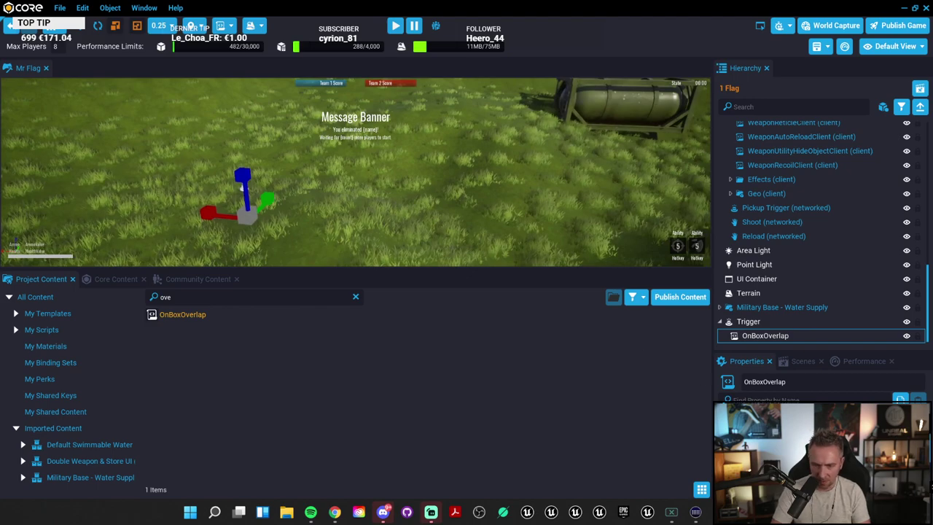
right_drag(334, 123, 419, 170)
key(f)
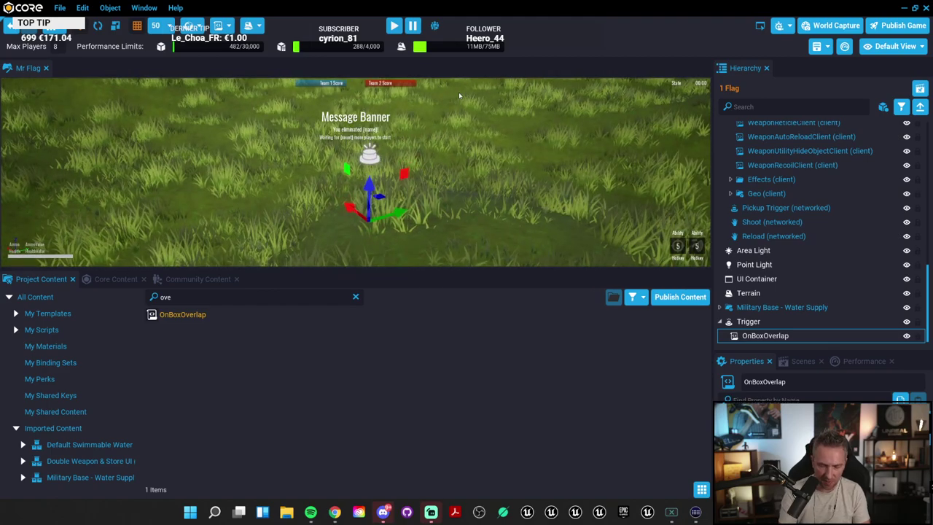
key(equal)
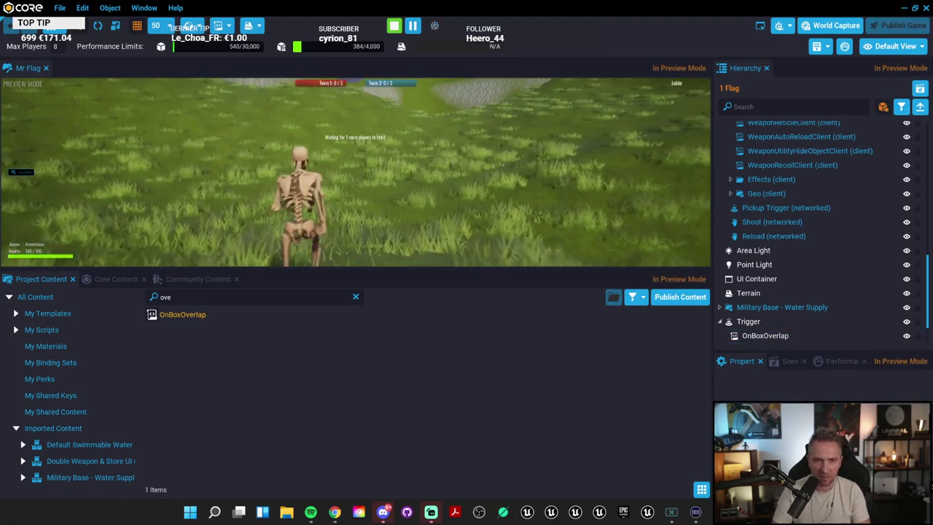
Step: Run the player forward into the trigger in preview, then stop the preview
key(w)
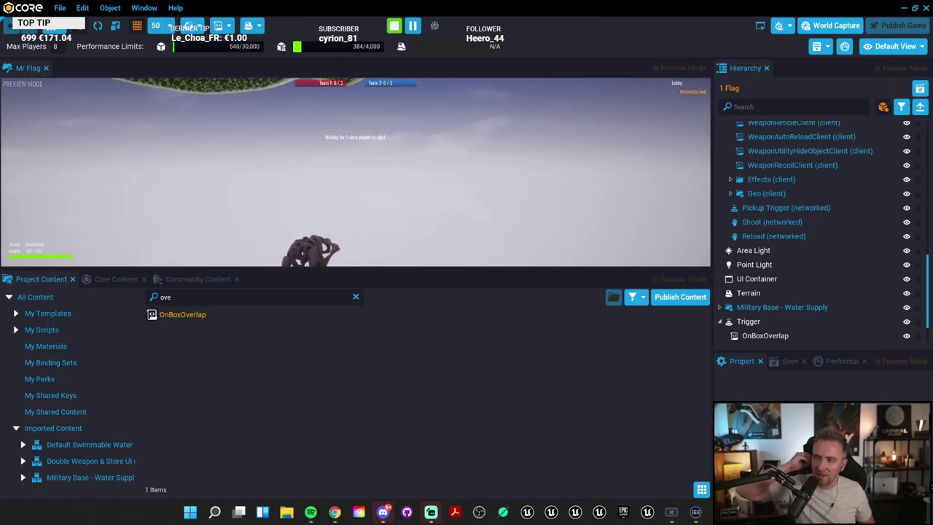
key(equal)
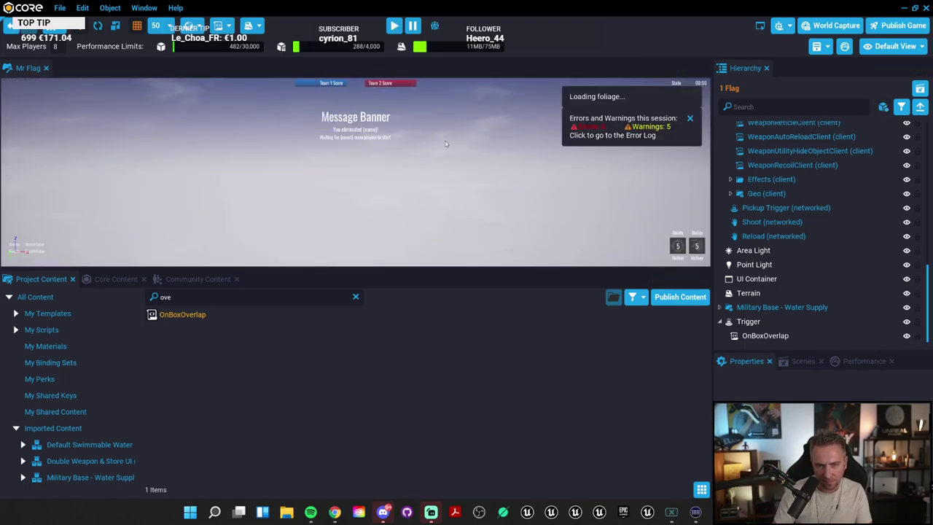
drag(466, 270, 487, 429)
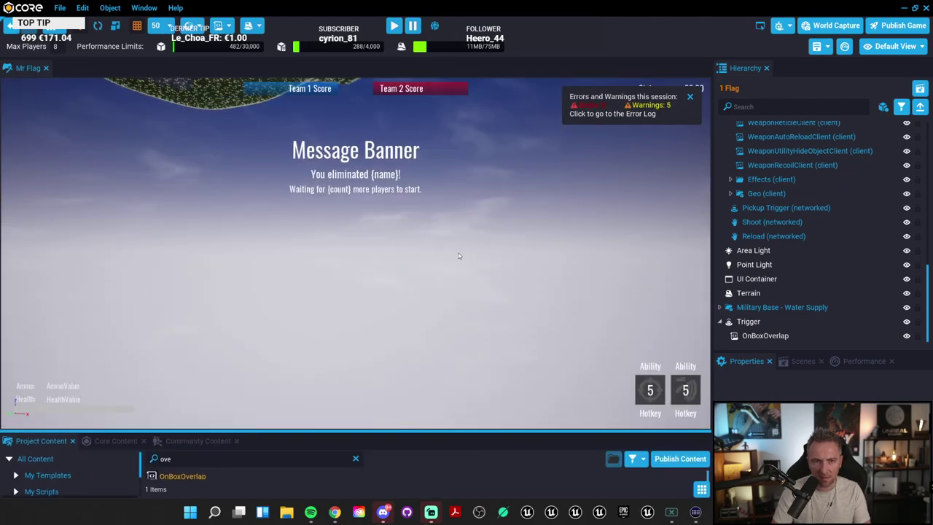
right_drag(458, 255, 439, 170)
Step: Double-click Trigger in the Hierarchy and frame the view inside the trigger box
double_click(749, 321)
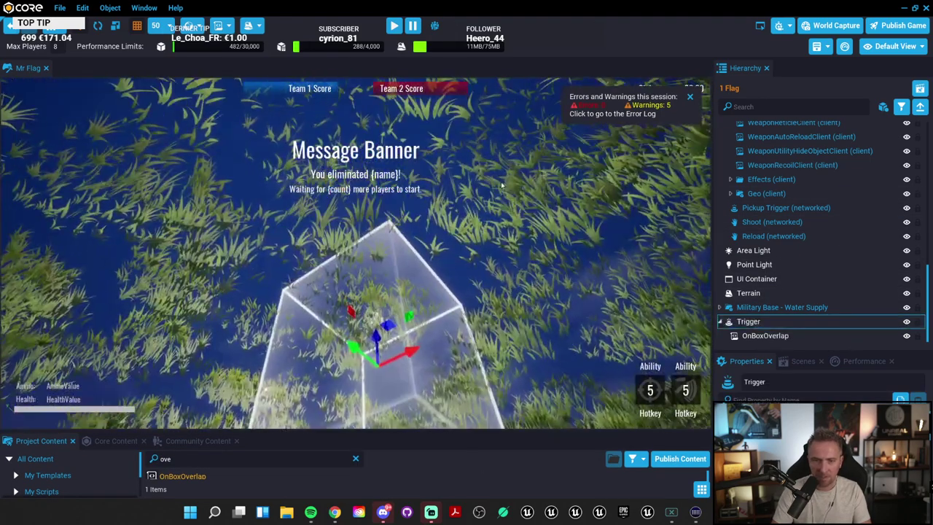
right_drag(502, 185, 207, 388)
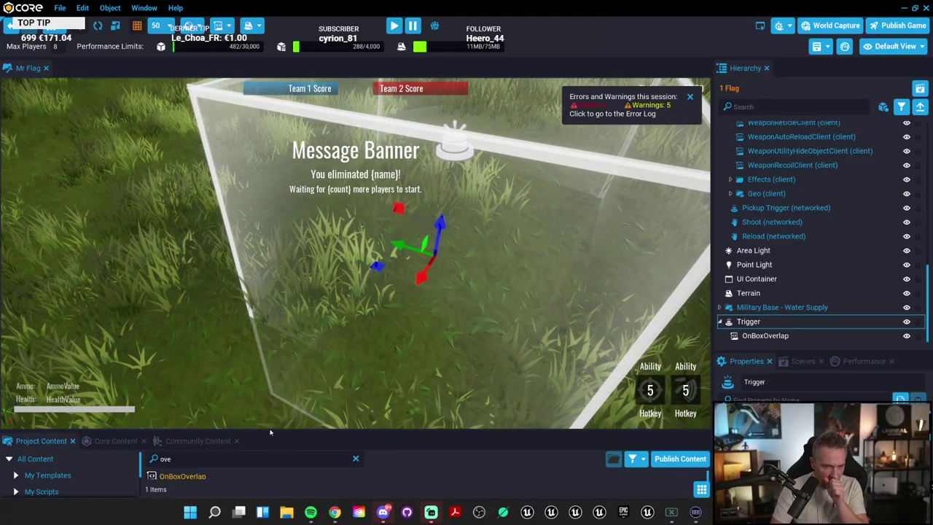
drag(290, 434, 290, 306)
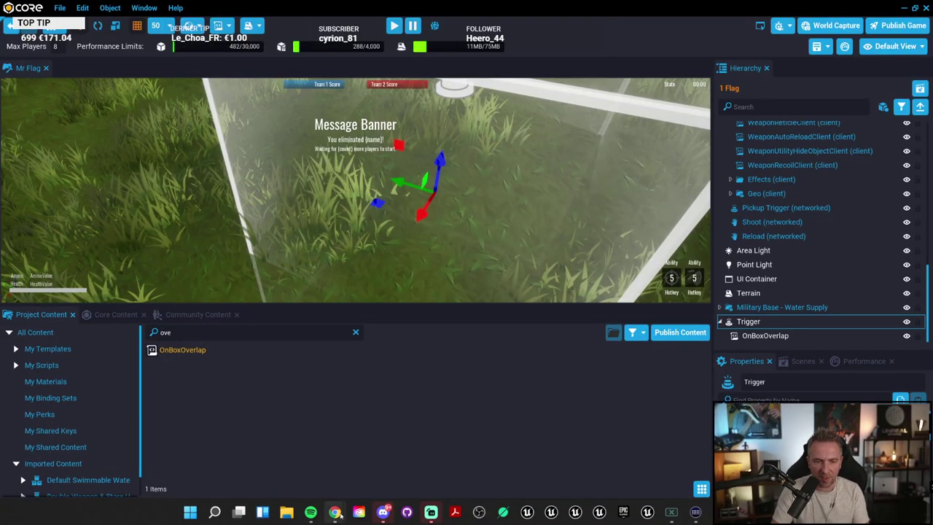
Step: Search the docs for 'teleport' and select player:SetWorldPosition in the Player page example
mouse_move(334, 512)
click(374, 447)
scroll(508, 211, up, 5)
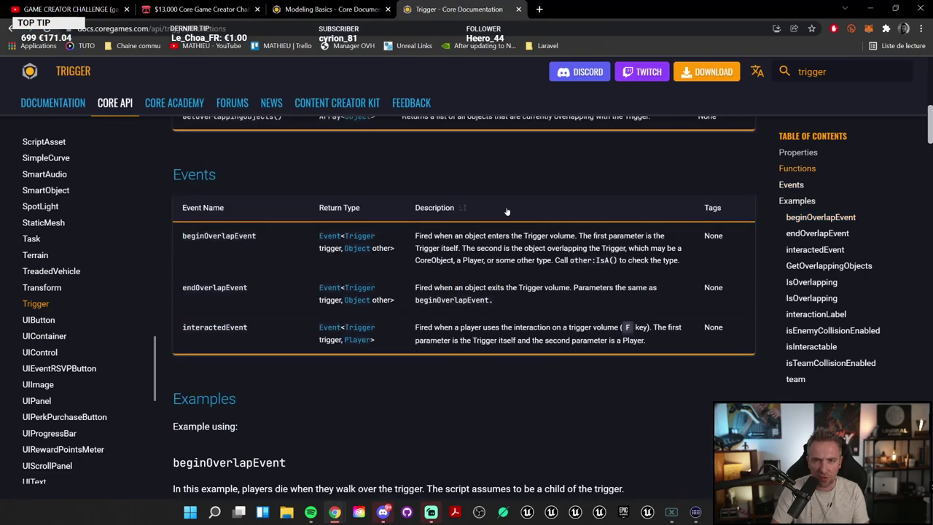
scroll(248, 137, up, 10)
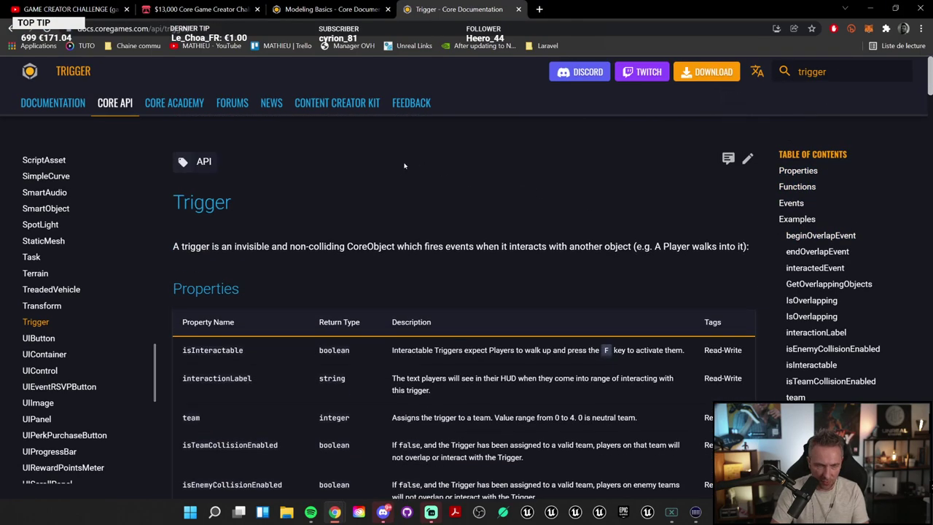
text(s)
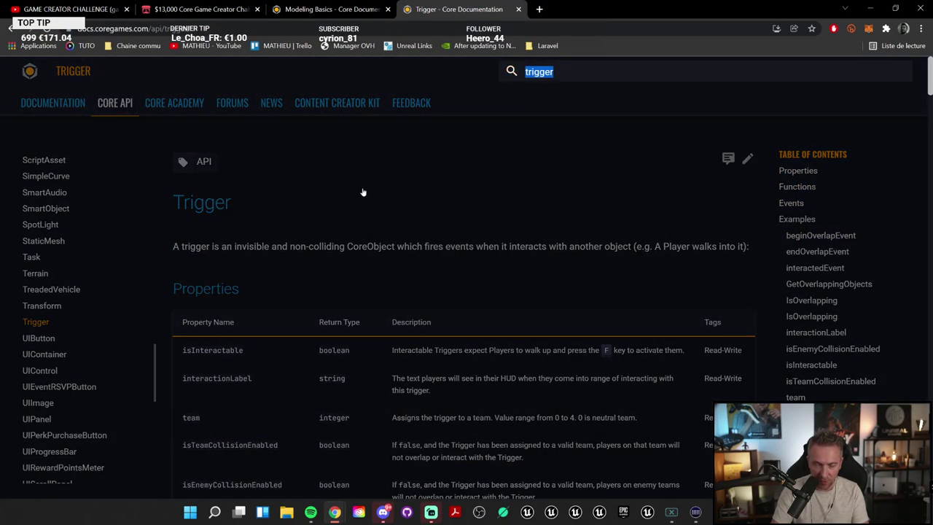
text(teleport)
key(Return)
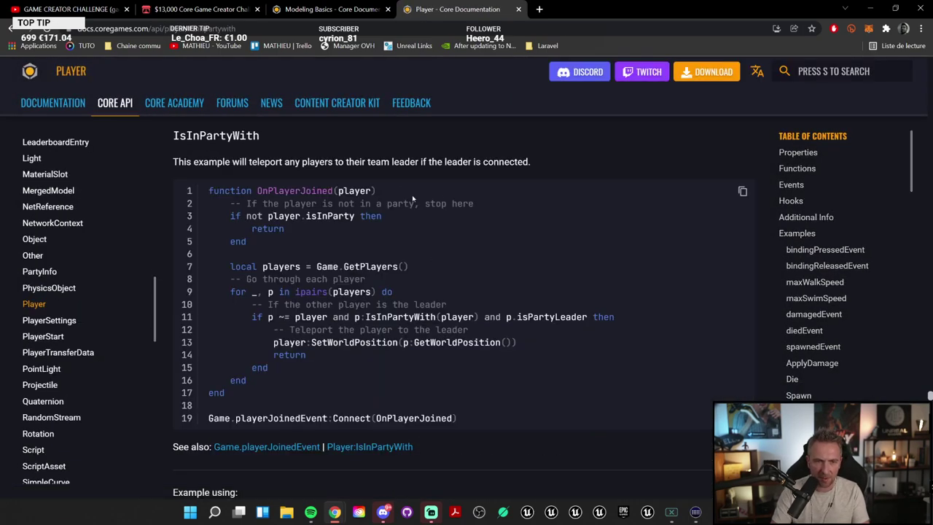
scroll(460, 309, down, 1)
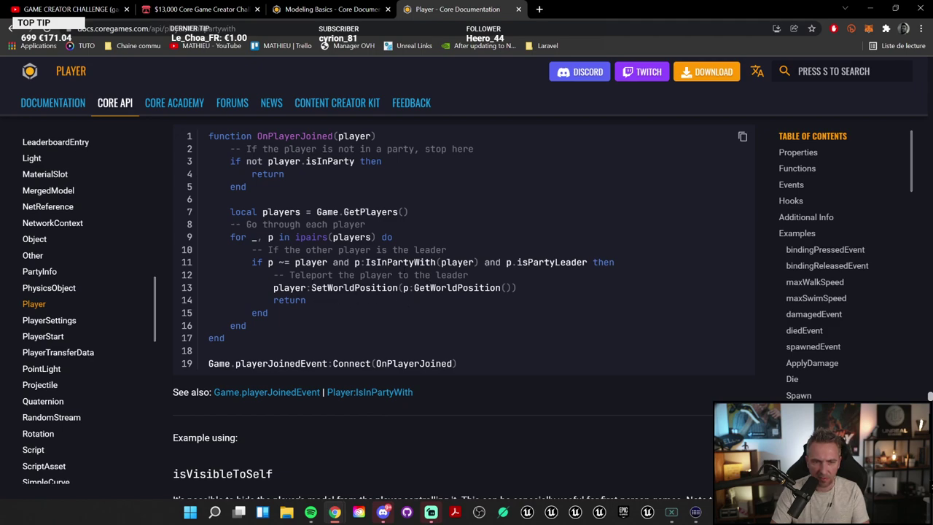
drag(274, 287, 398, 287)
key(ctrl+c)
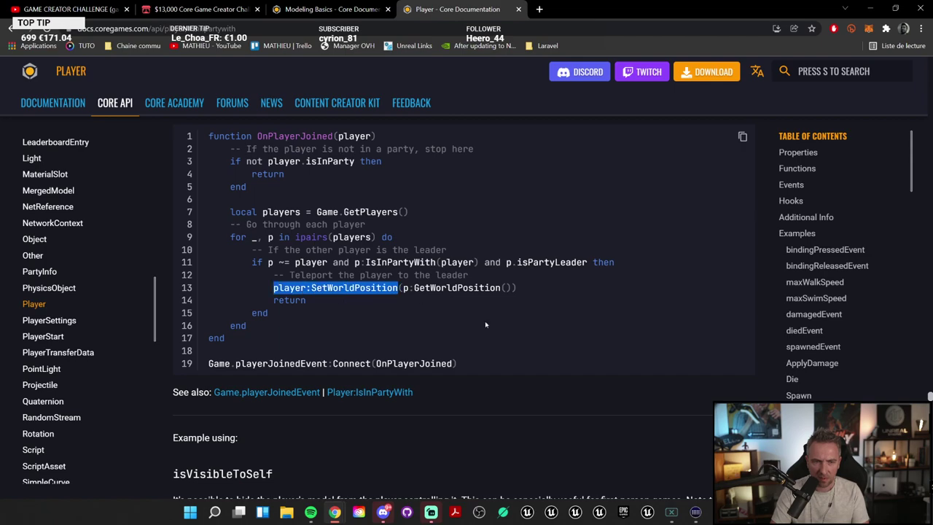
Step: Replace player:Die() with player:SetWorldPosition(500,500,500) in OnBoxOverlap, save, and dock the editor below
key(alt+Tab)
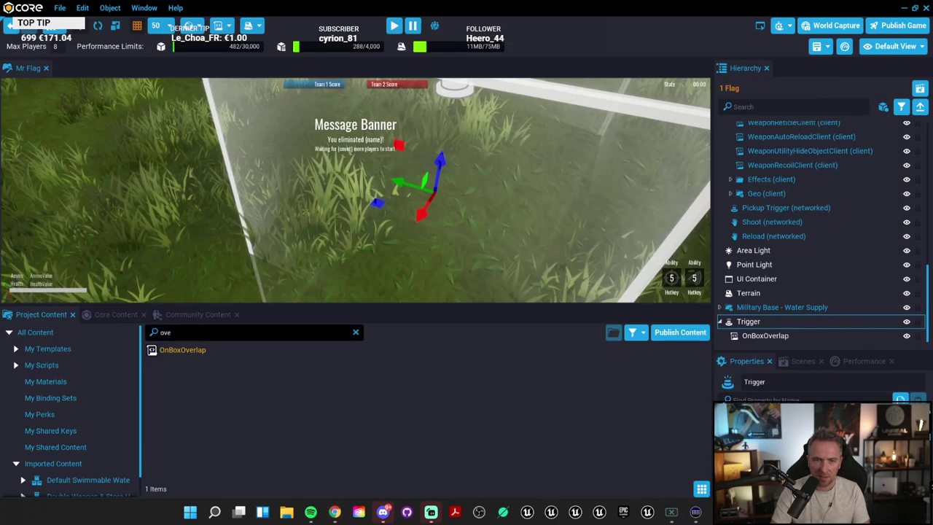
double_click(171, 350)
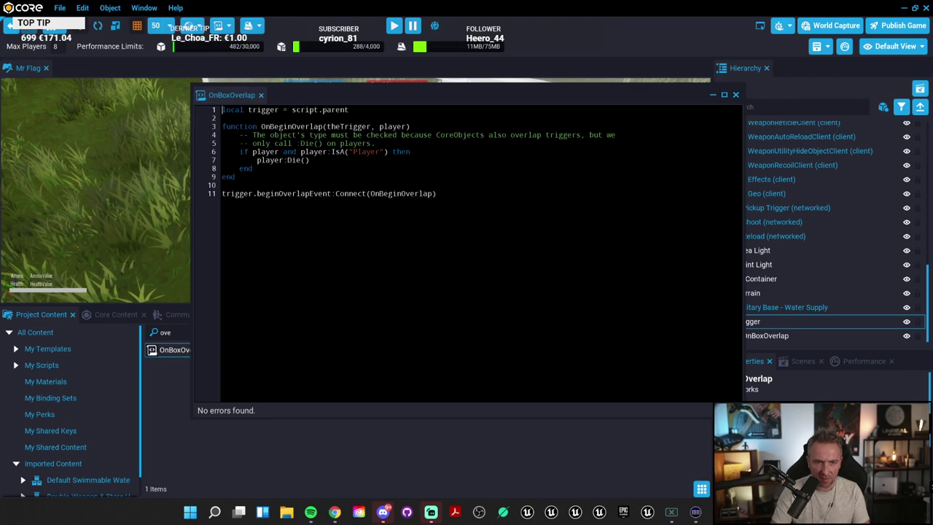
drag(269, 159, 310, 160)
key(ctrl+v)
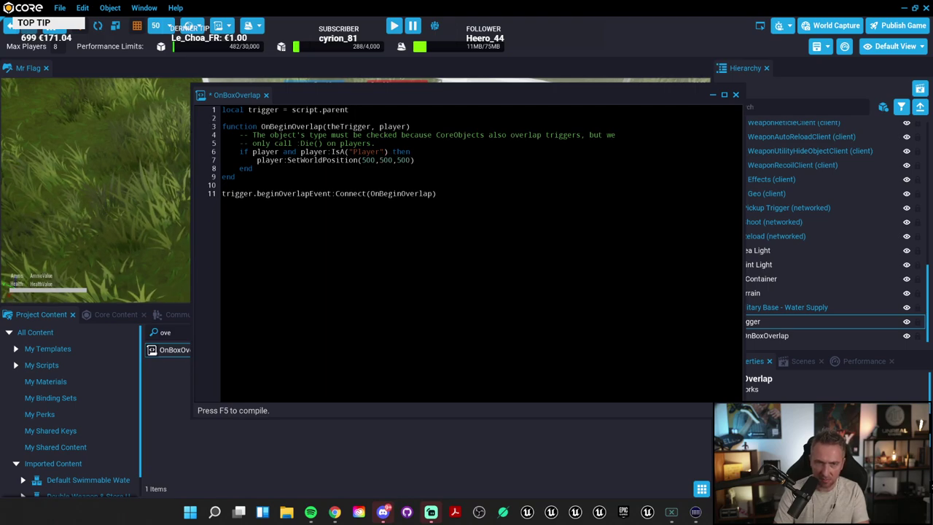
key(ctrl+s)
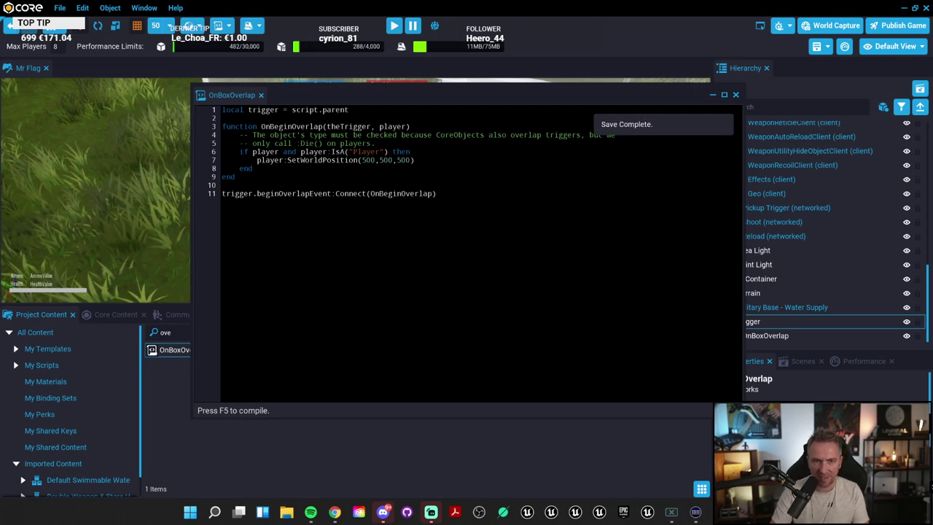
drag(232, 95, 281, 314)
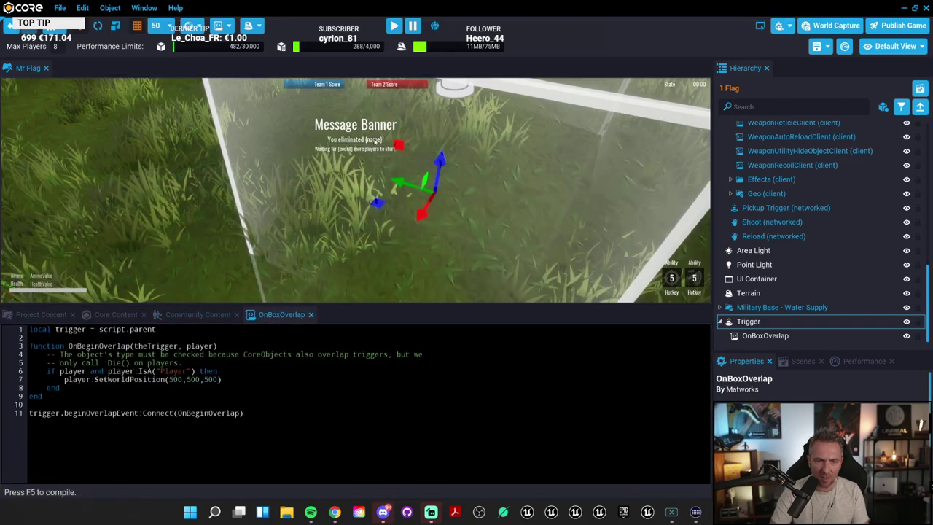
Step: Frame the Trigger box in the viewport and start a preview to test the teleport
right_drag(460, 190, 416, 154)
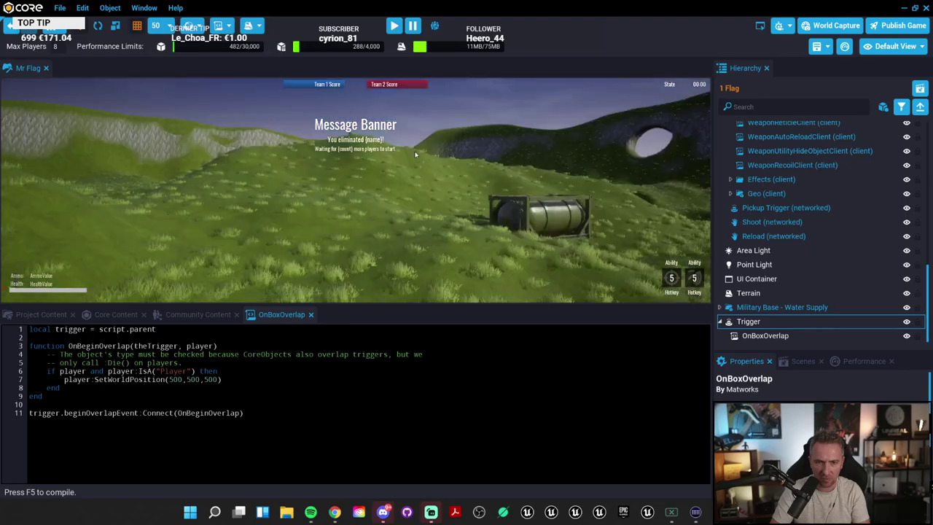
key(f)
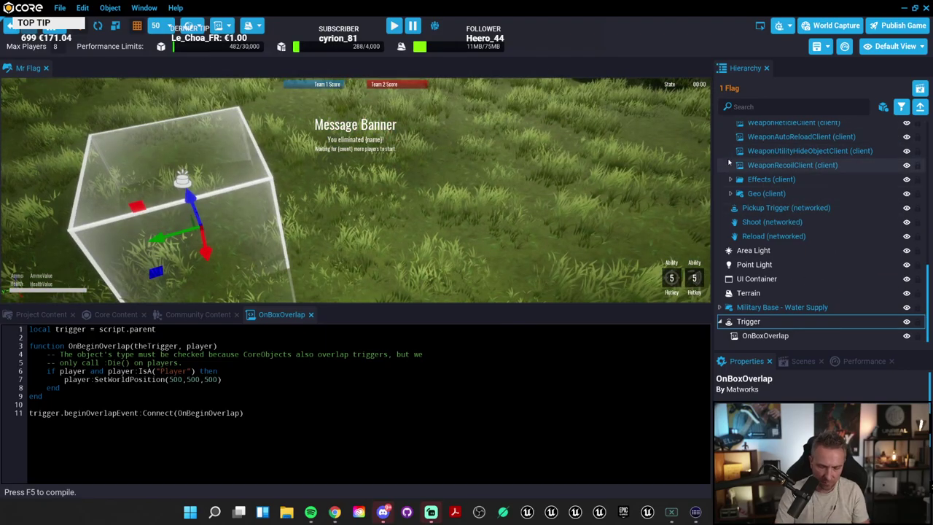
key(equal)
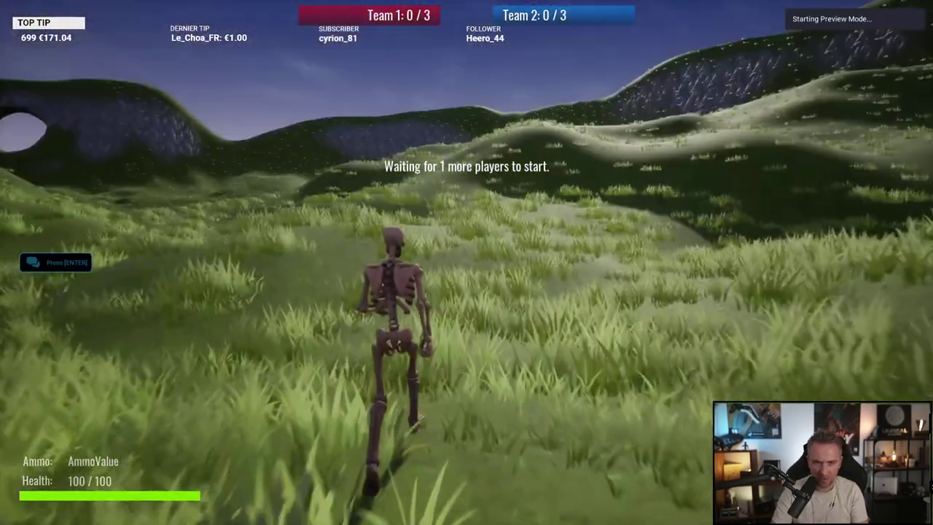
Step: Run the character across the grass in the preview, then end the game session
key(w)
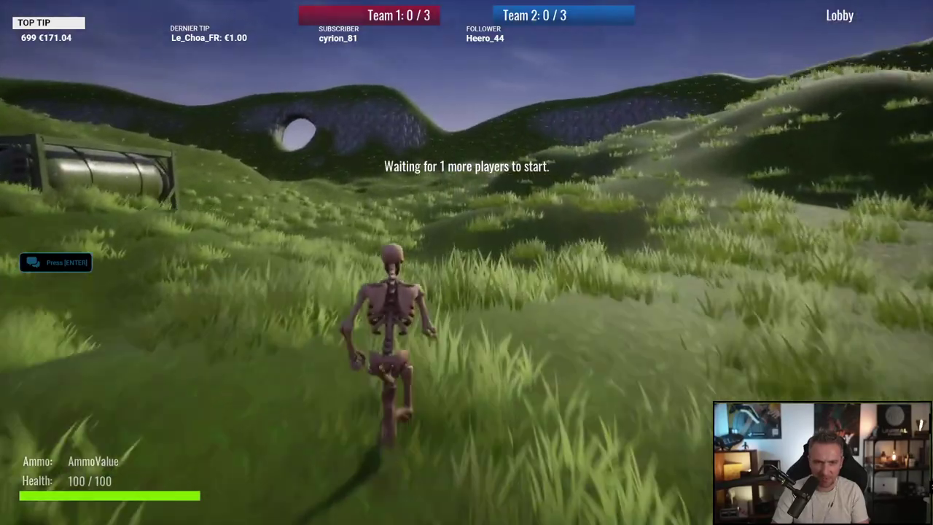
key(w)
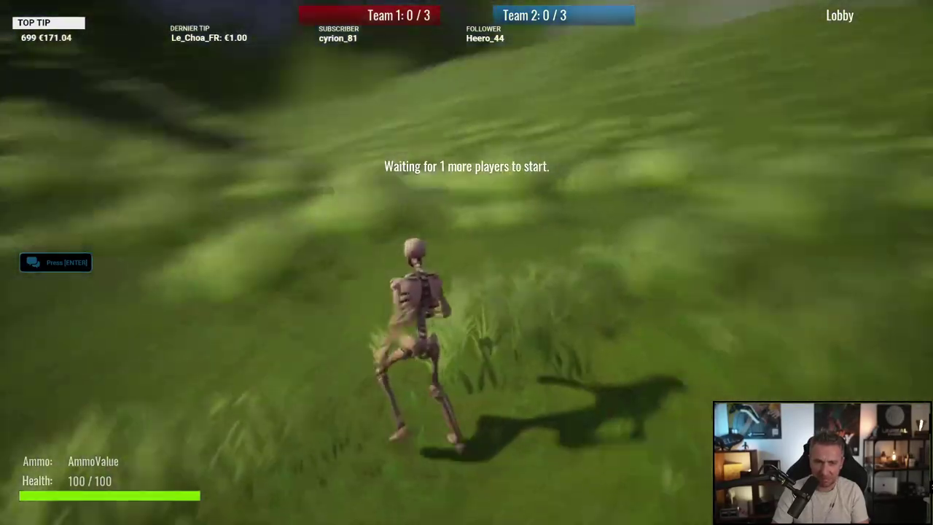
key(w)
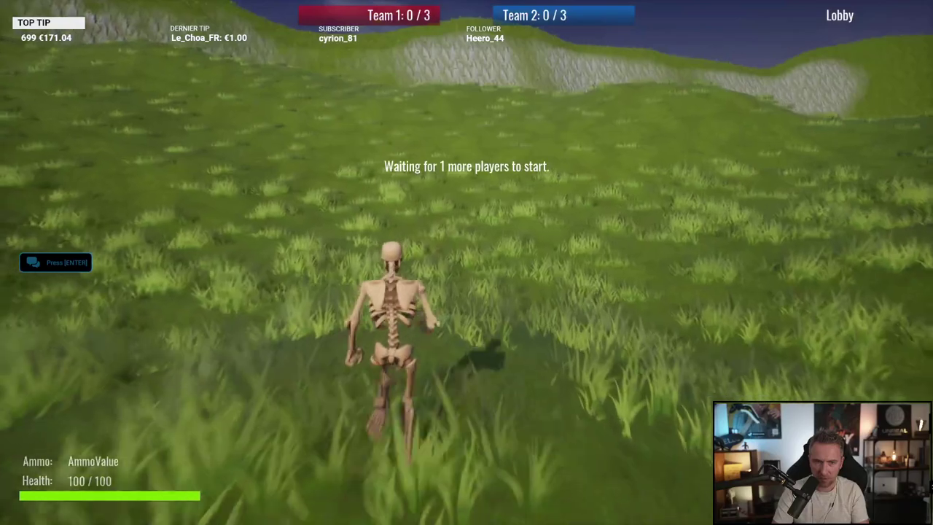
key(w)
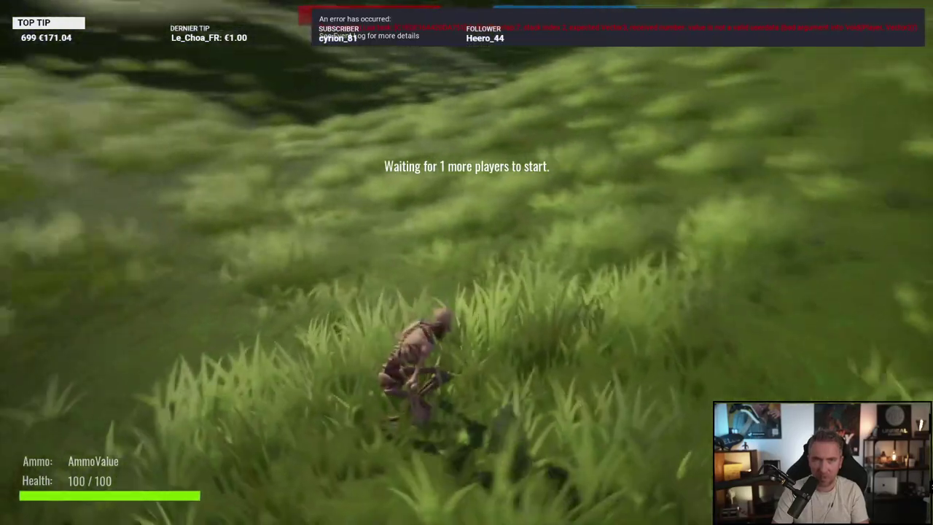
key(w)
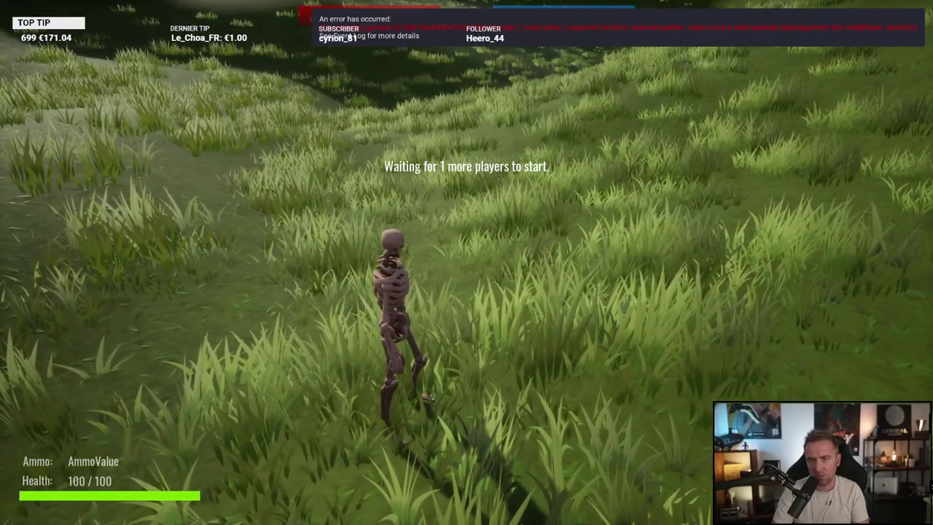
key(Escape)
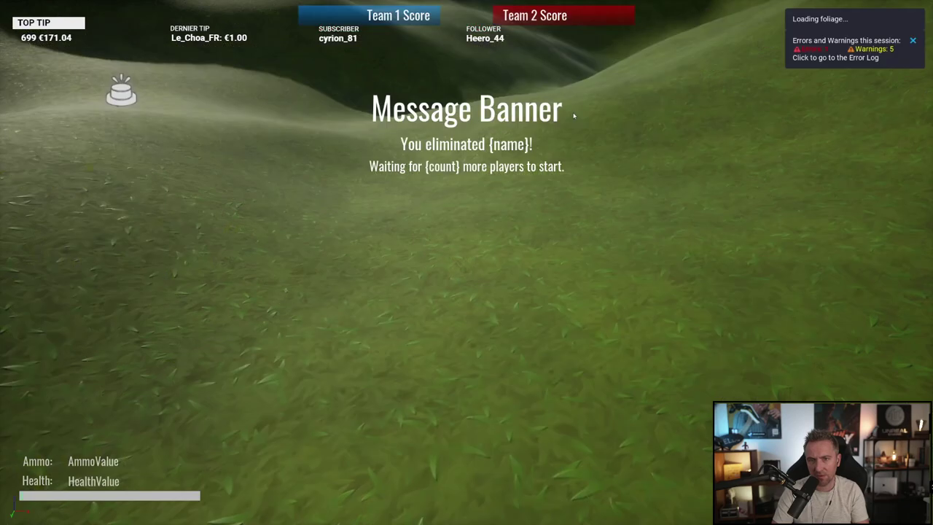
key(Escape)
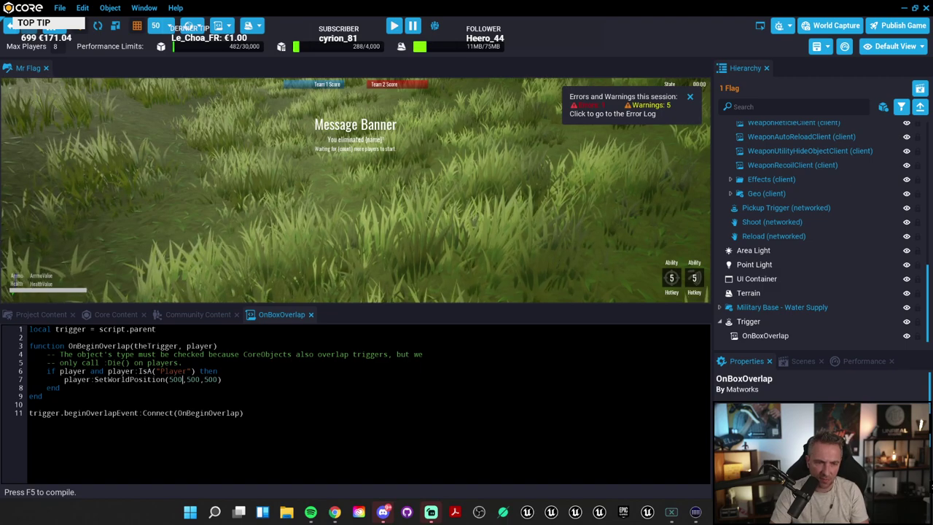
Step: Bring up the Player documentation page in the browser and scroll through it
mouse_move(334, 511)
click(306, 474)
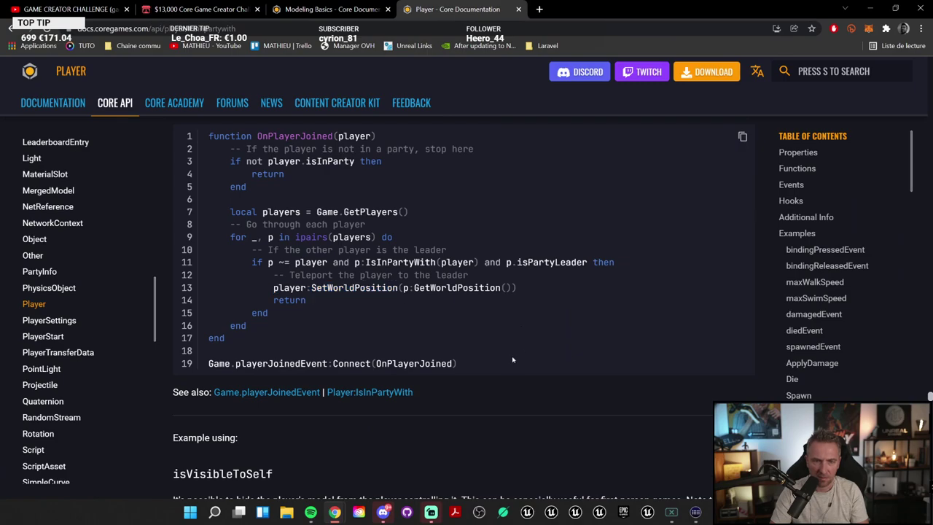
scroll(513, 360, down, 5)
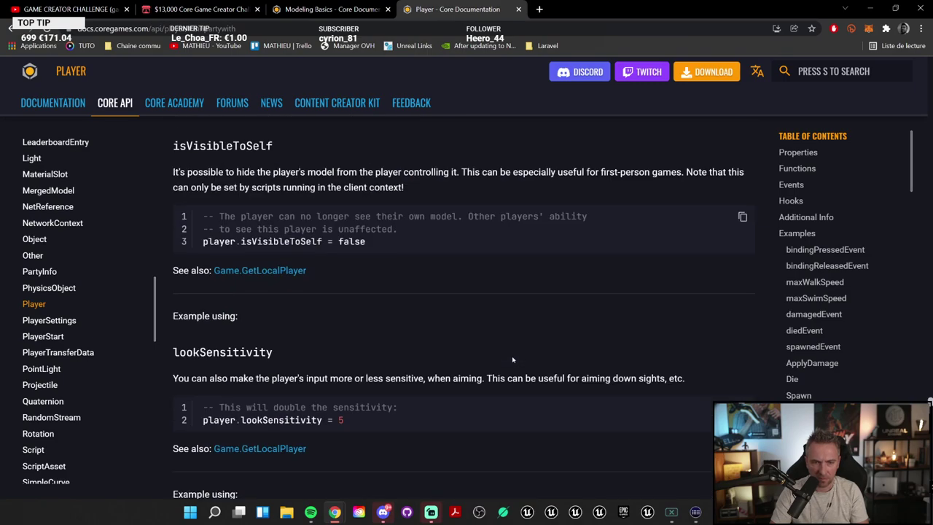
scroll(512, 359, down, 9)
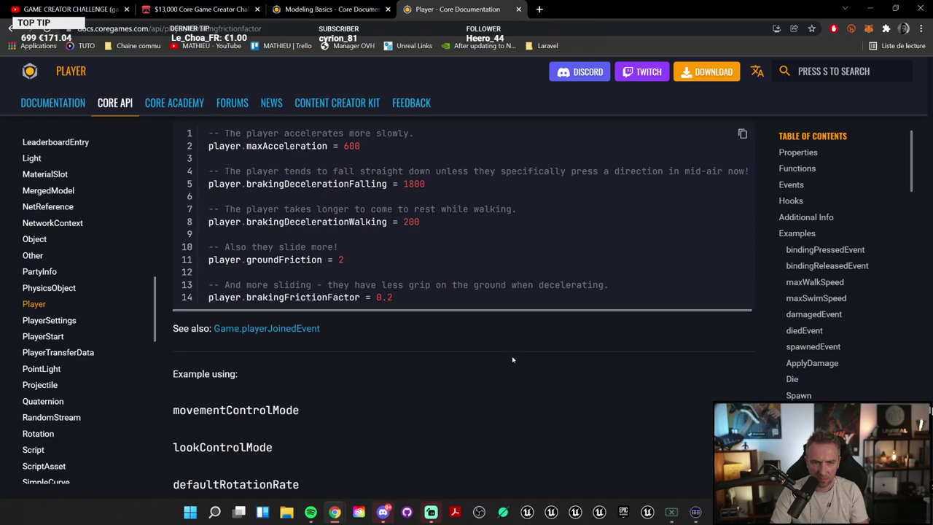
scroll(512, 360, down, 7)
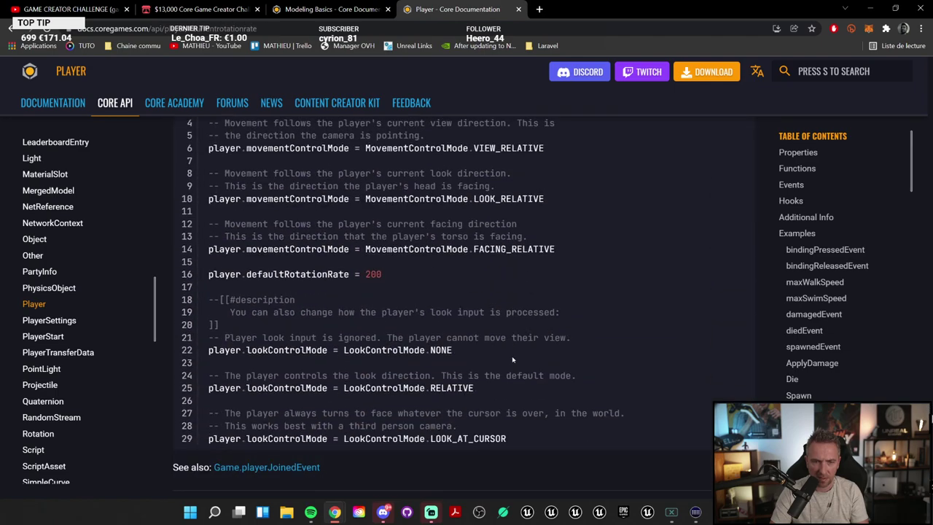
scroll(513, 360, down, 4)
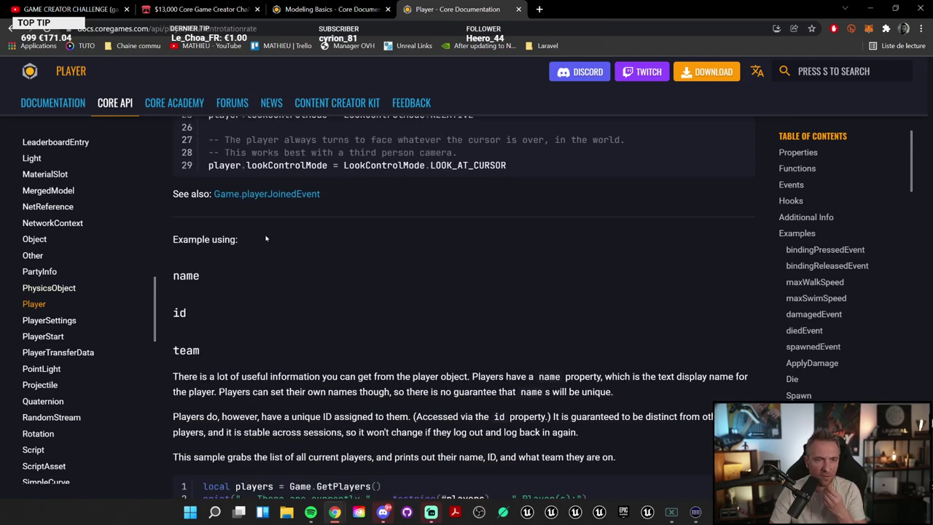
Step: Search the docs for 'vec3' and read the Vector3 documentation result
text(svec3)
key(Return)
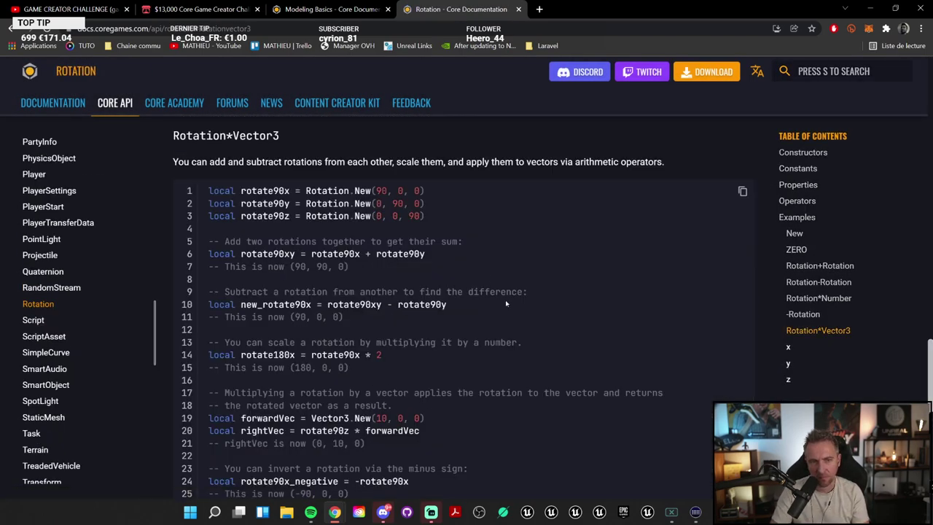
scroll(506, 303, down, 1)
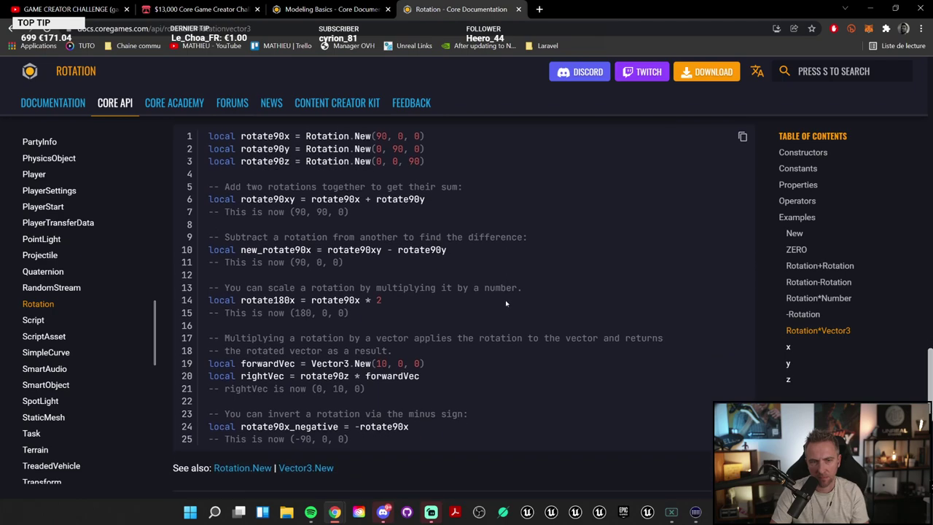
scroll(506, 303, down, 2)
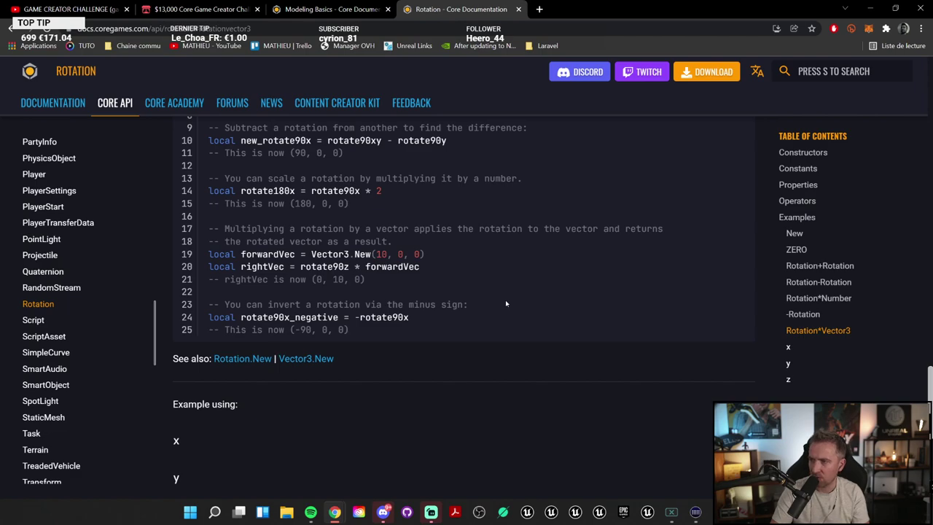
click(332, 9)
click(867, 9)
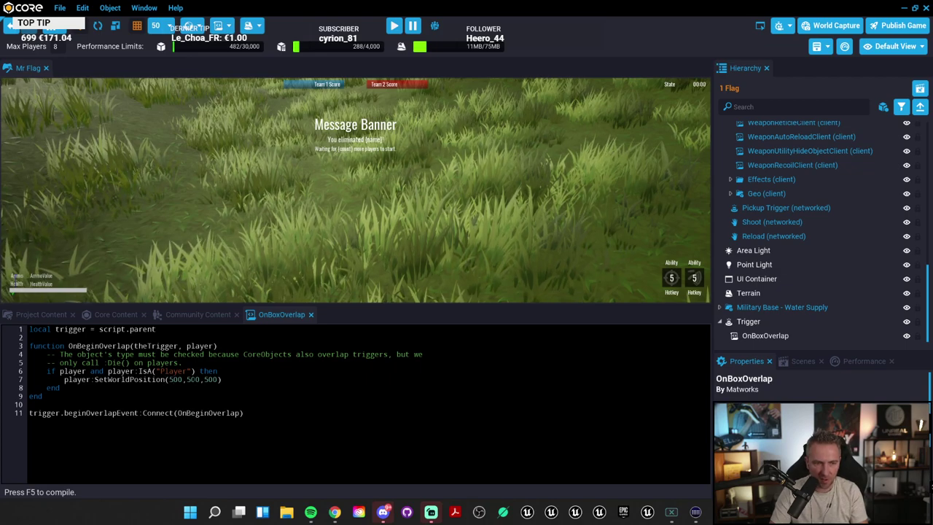
Step: Copy the 'local forwardVec = Vector3.New(10, 0, 0)' example from the Rotation page back into the script
click(169, 379)
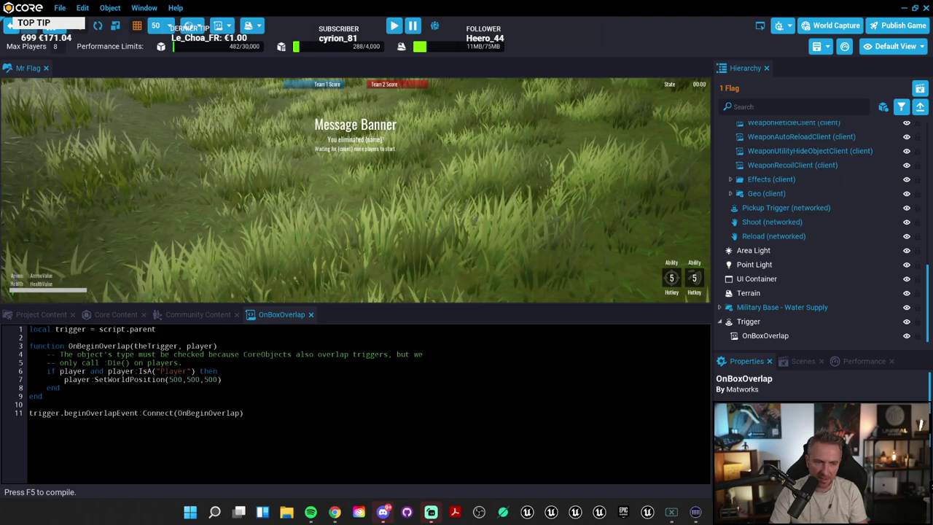
mouse_move(334, 512)
click(333, 450)
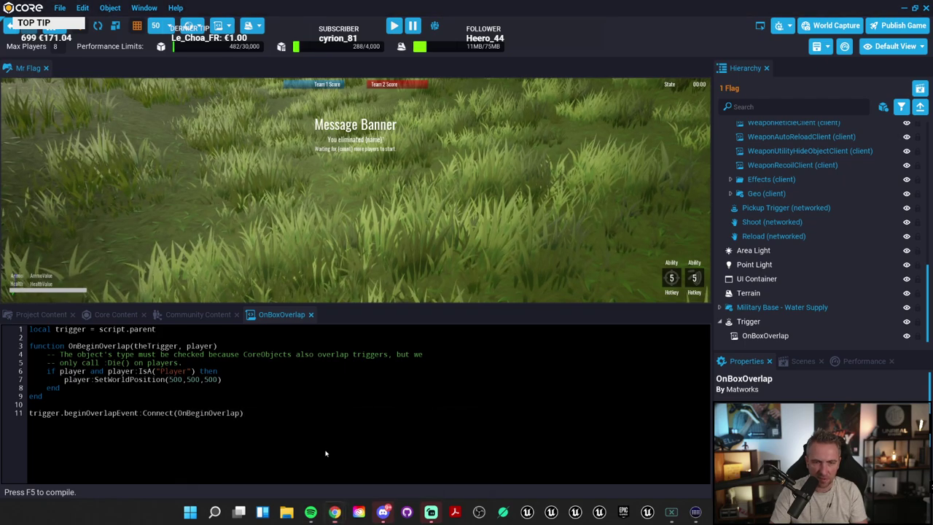
click(462, 10)
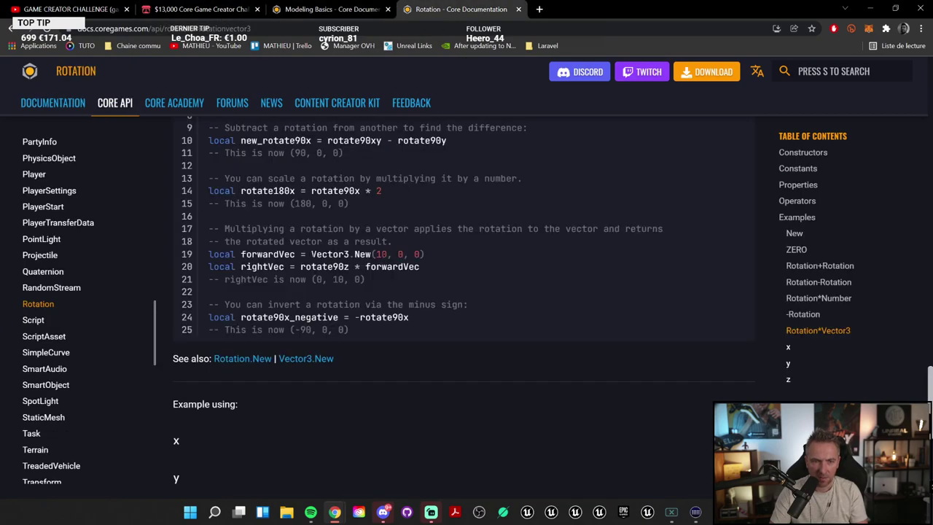
drag(322, 254, 425, 254)
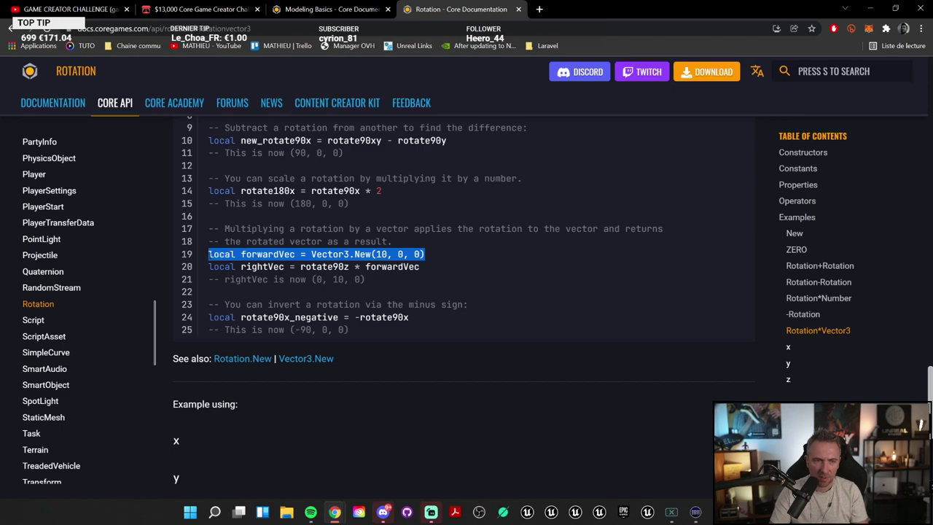
click(329, 9)
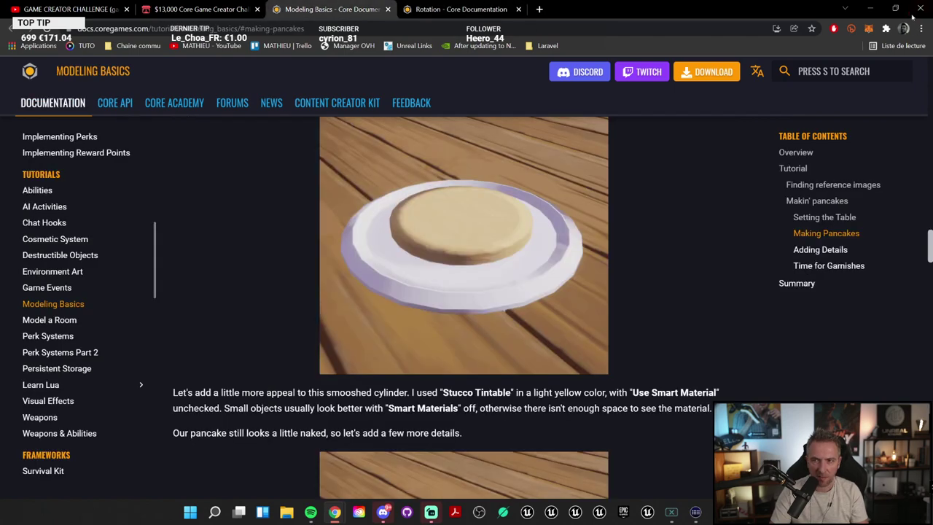
click(870, 8)
click(199, 371)
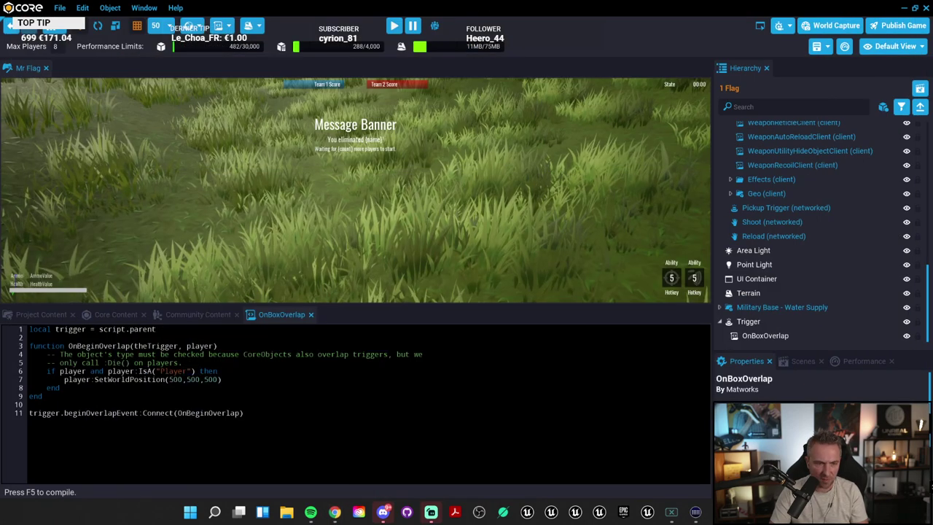
Step: Paste the forwardVec line above the player check and change its values to 500, 500, 500
text(local forwardVec = Vector3.New(10, 0, 0))
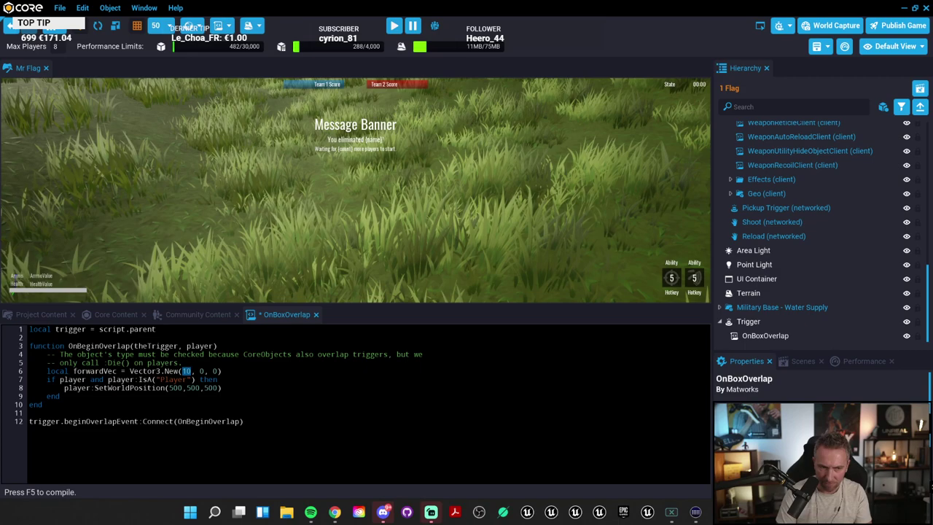
key(Return)
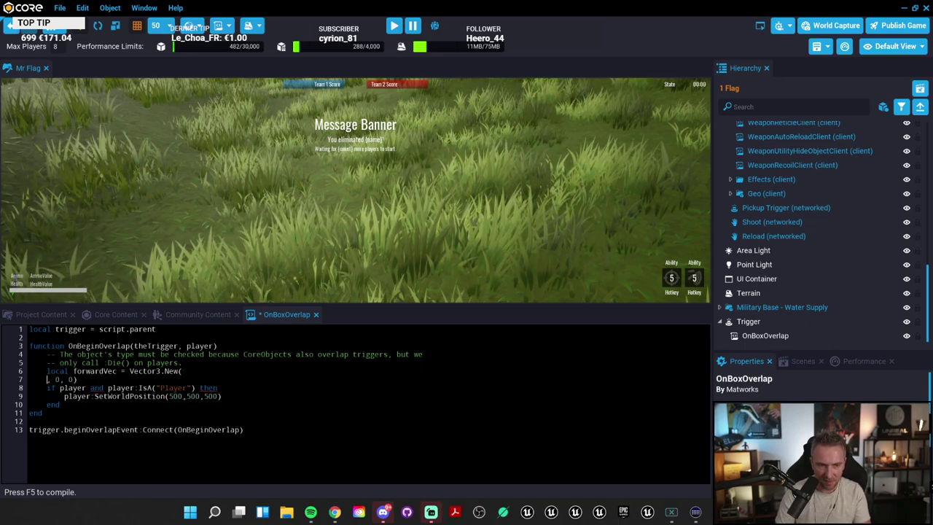
key(ctrl+z)
text(500, 0, 0)
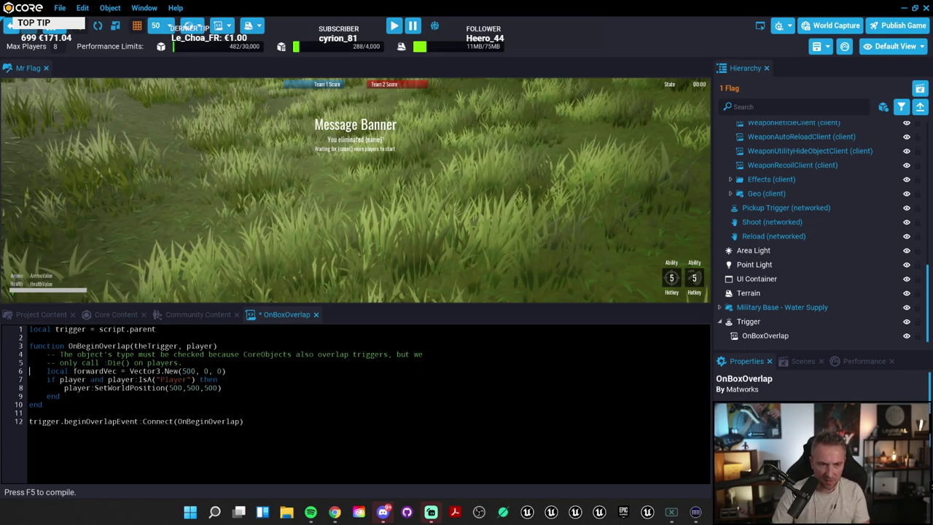
double_click(188, 371)
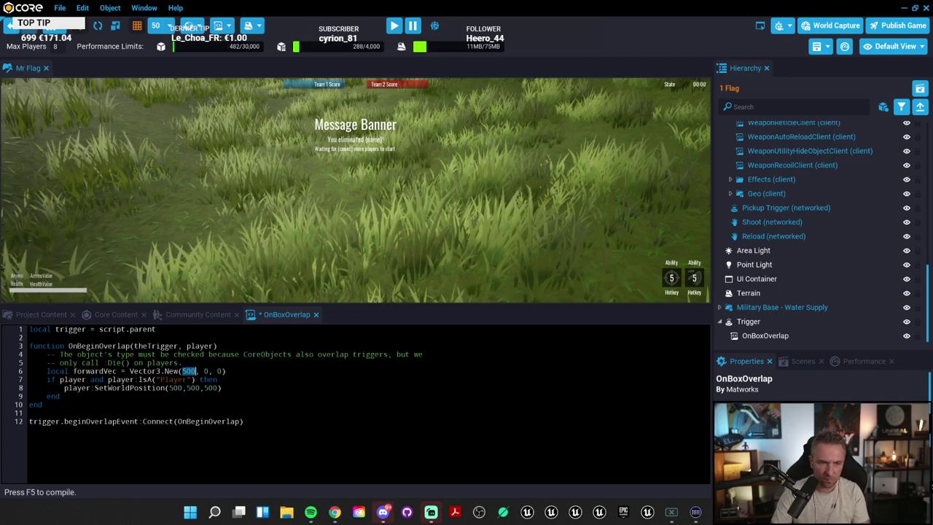
text(500, 500)
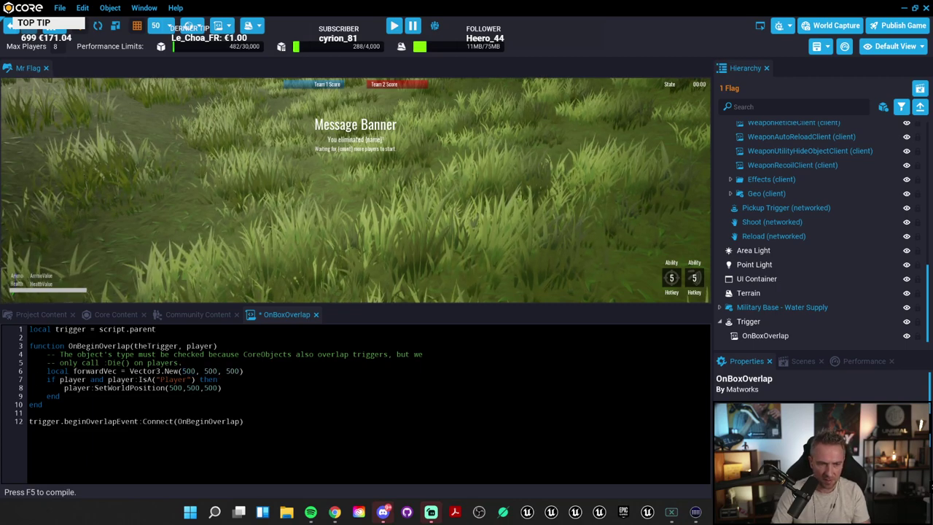
double_click(117, 371)
key(ctrl+c)
Step: Pass forwardVec to SetWorldPosition instead of the literal values and save the script
drag(170, 387, 214, 388)
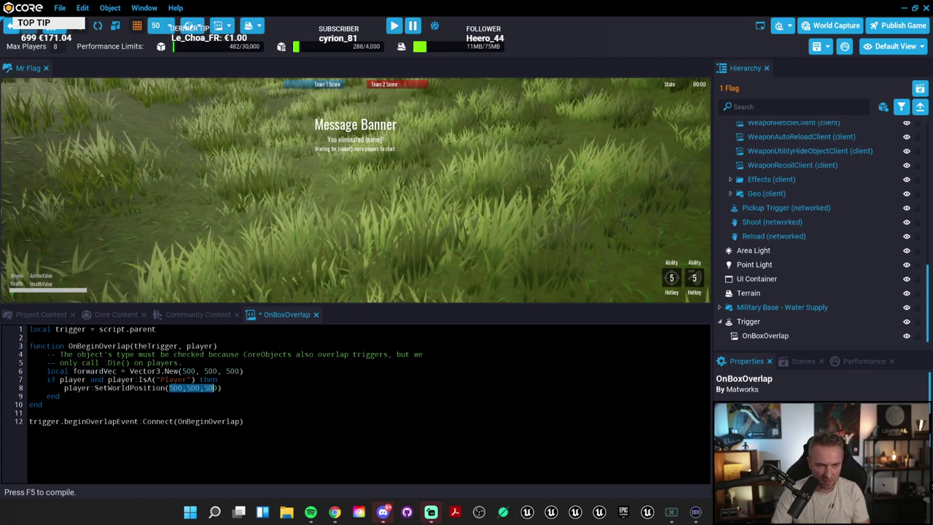
key(ctrl+v)
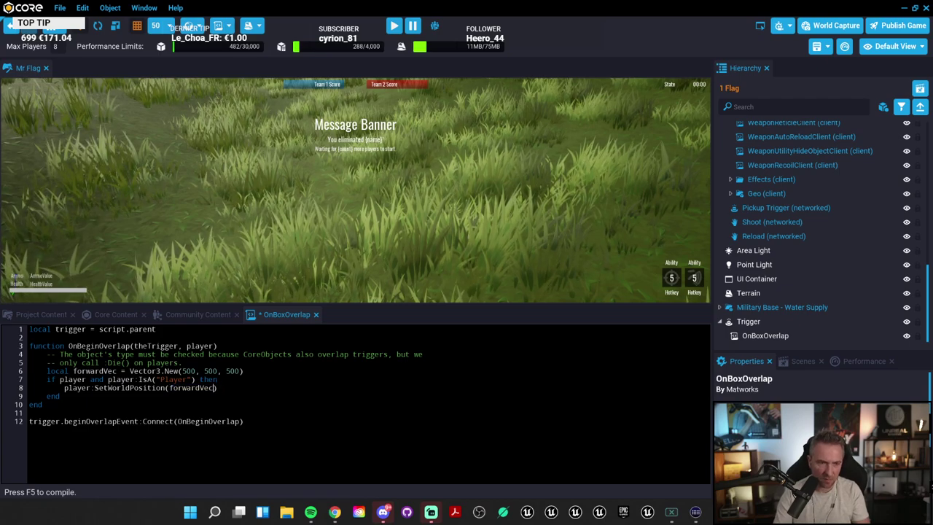
click(218, 388)
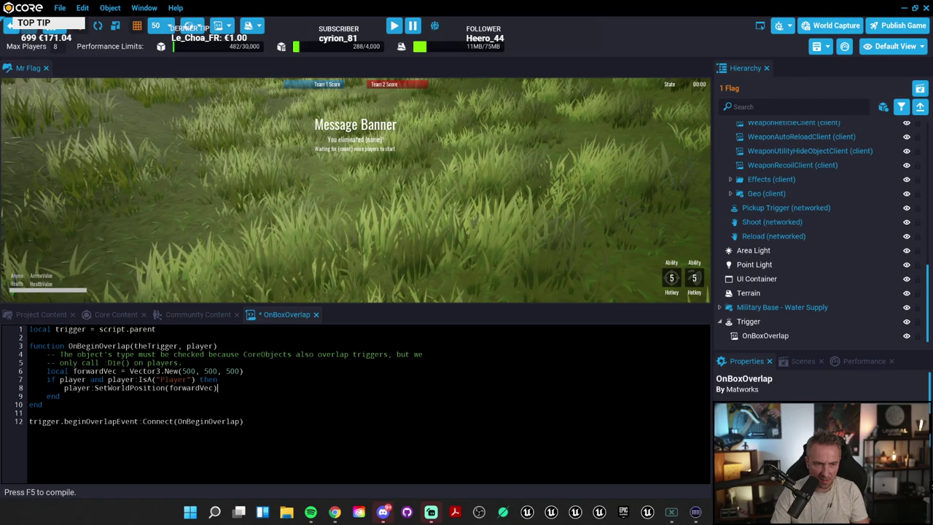
key(ctrl+s)
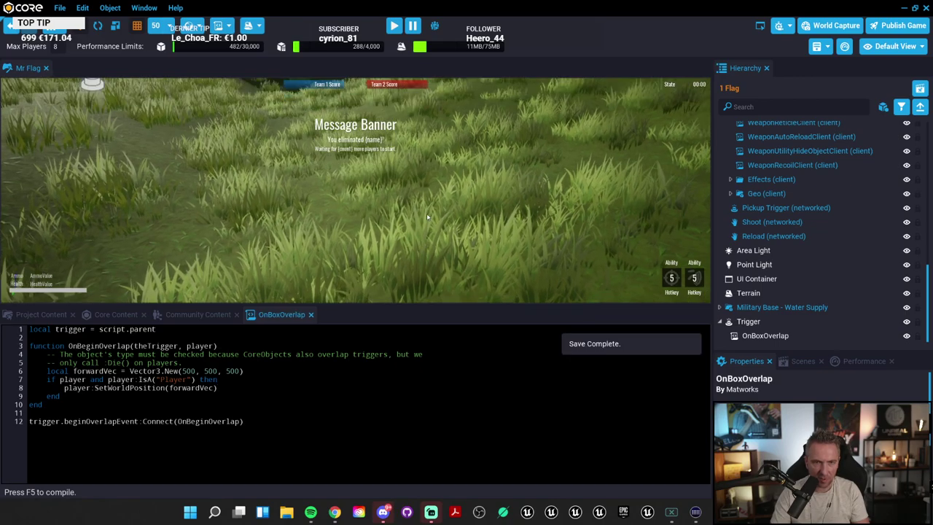
scroll(426, 213, down, 5)
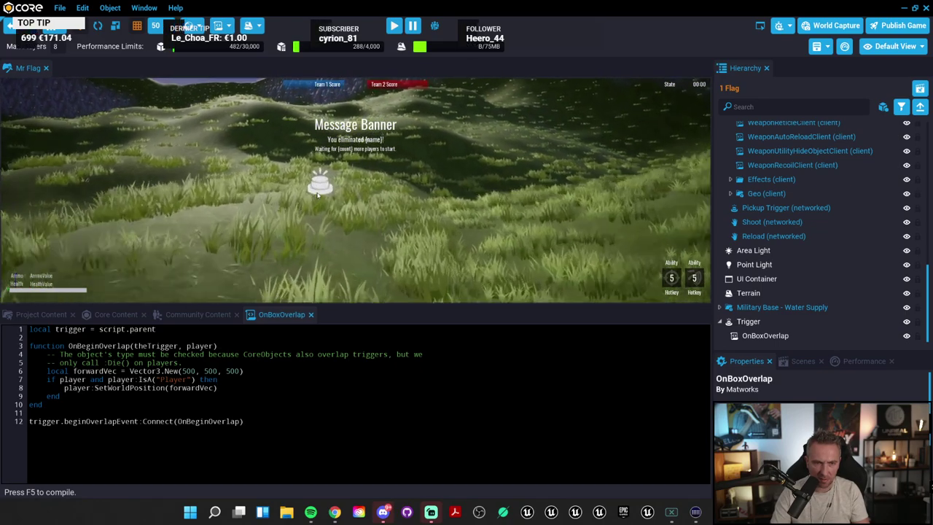
Step: Preview the trigger briefly, then make the first forwardVec value 1500
key(=)
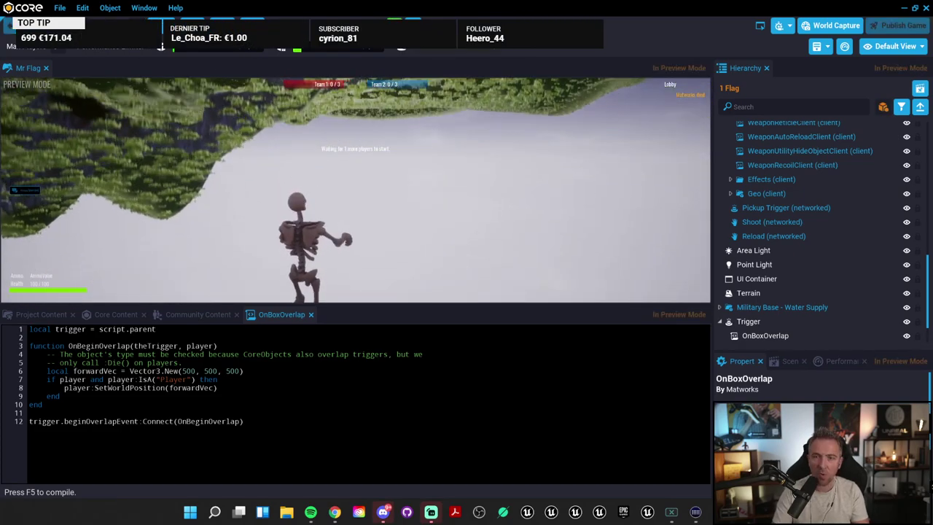
key(=)
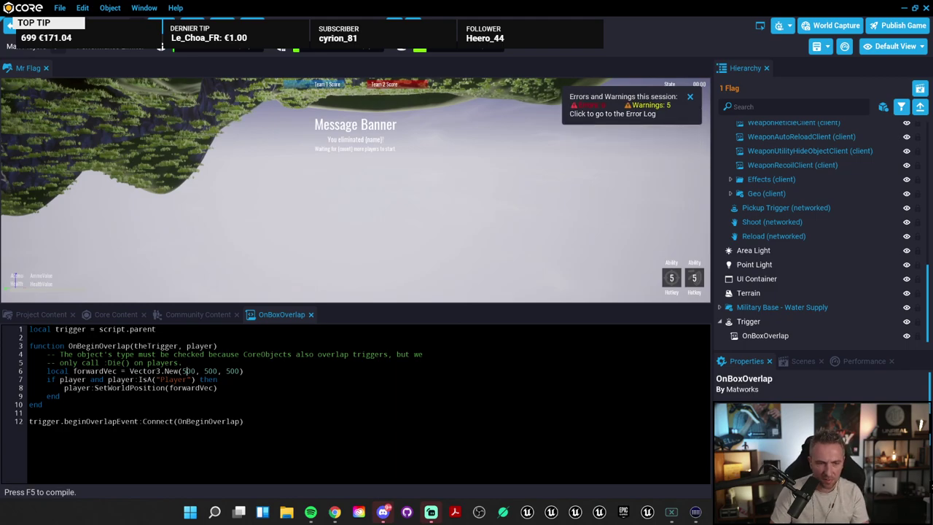
click(182, 371)
text(1)
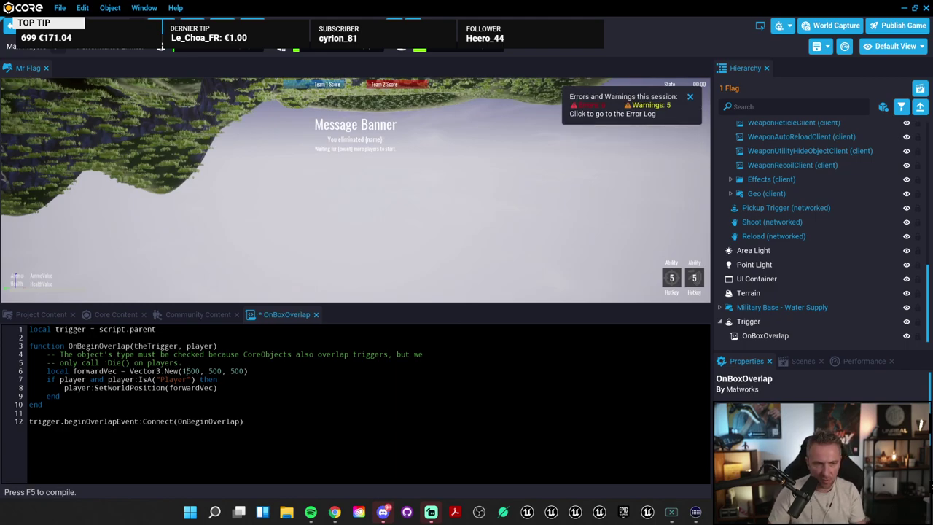
key(ctrl+c)
Step: Set the other two vector values to 1500, save, and frame the Trigger box
double_click(215, 372)
key(ctrl+v)
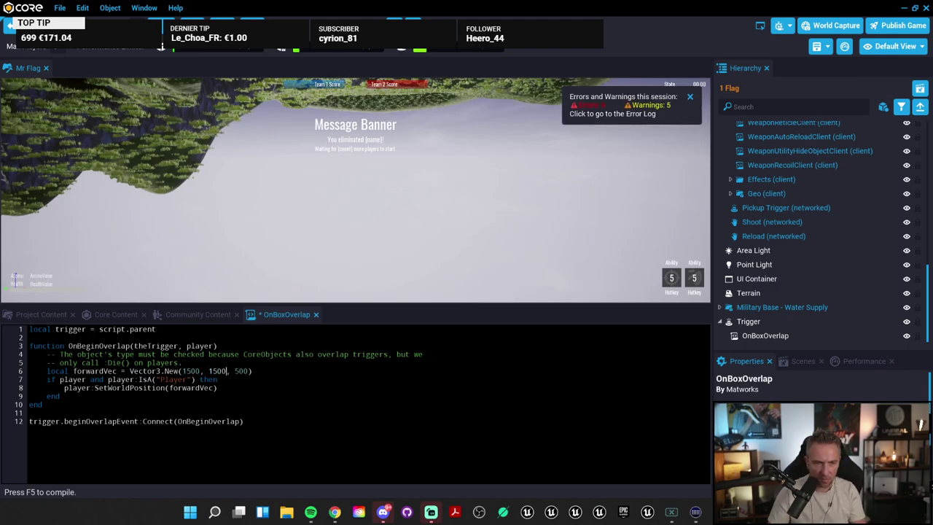
key(ctrl+v)
key(ctrl+s)
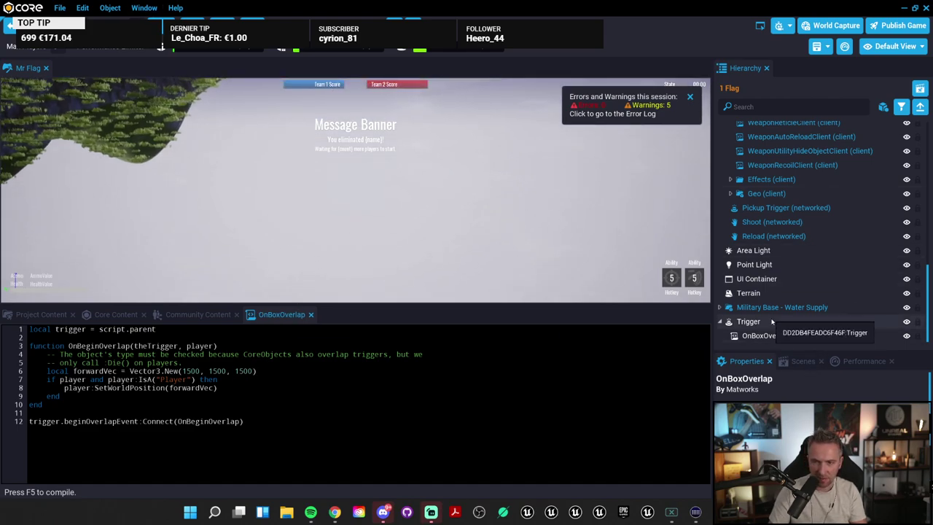
click(772, 322)
double_click(772, 321)
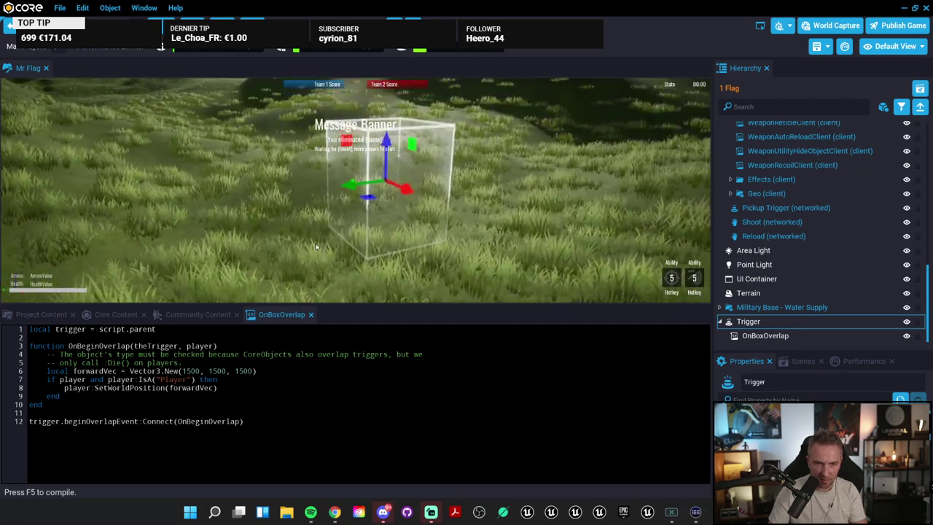
click(396, 50)
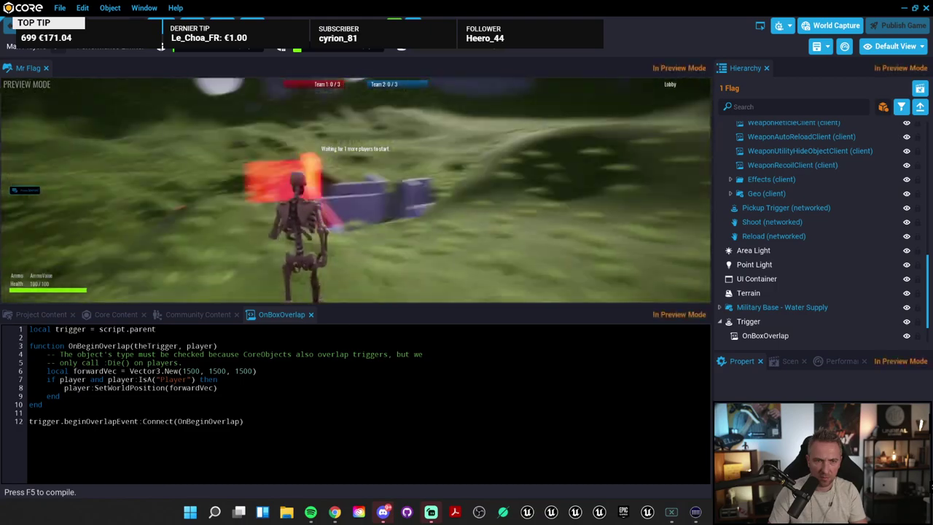
click(396, 49)
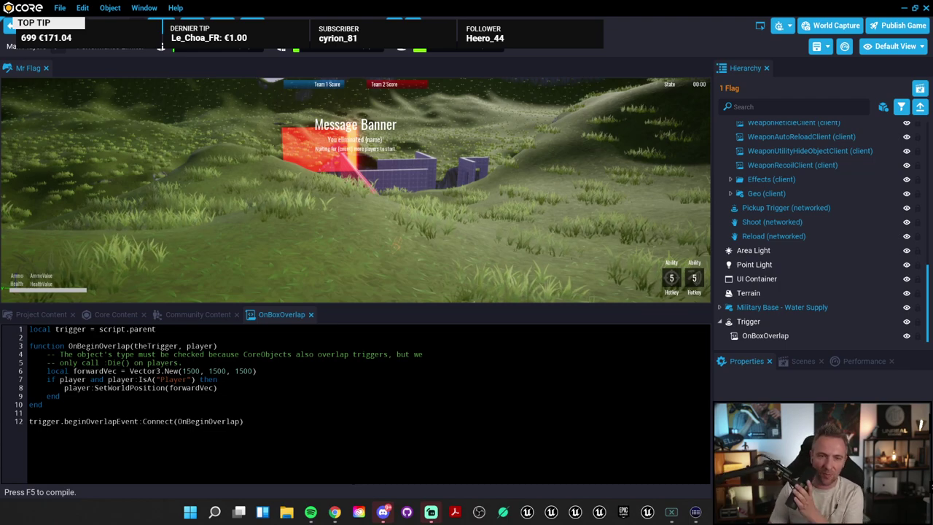
right_drag(401, 164, 403, 204)
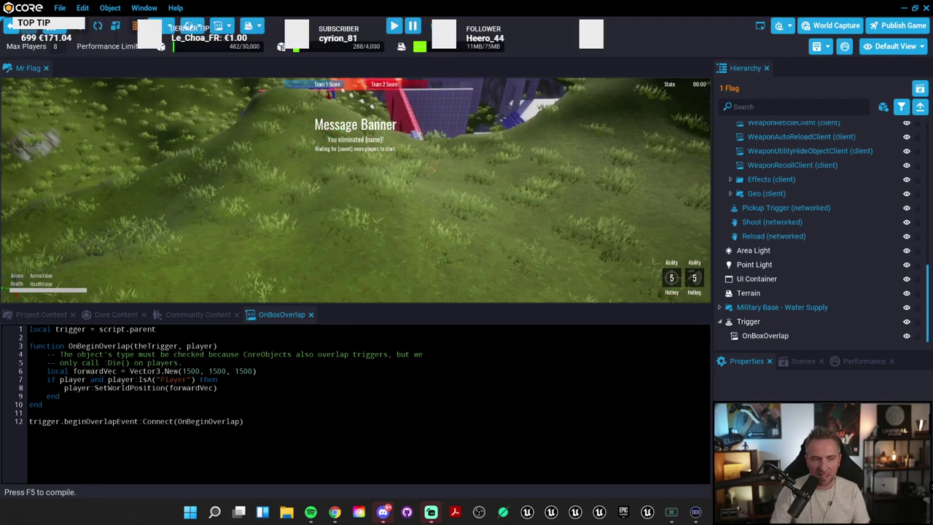
drag(217, 388, 257, 371)
Step: Enlarge the script editor and highlight lines 6-7 of OnBoxOverlap to review them
key(Left)
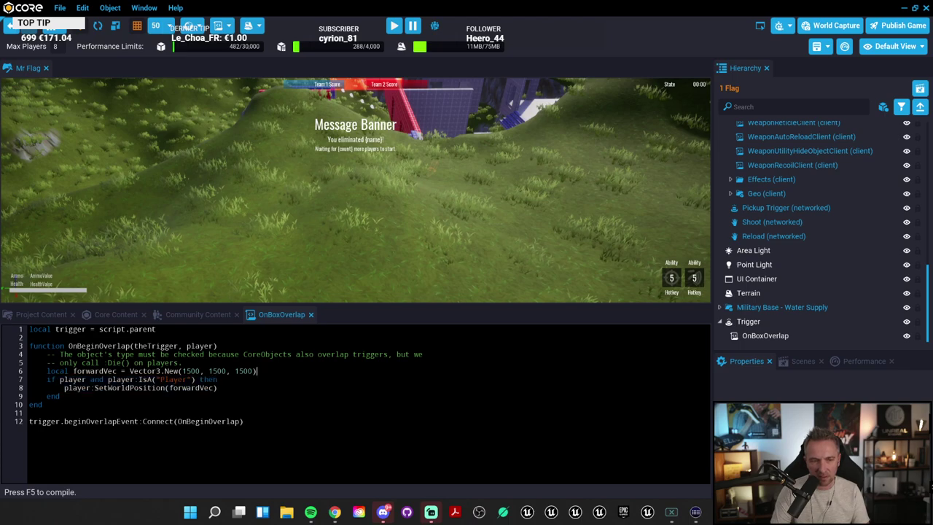
drag(362, 312, 350, 298)
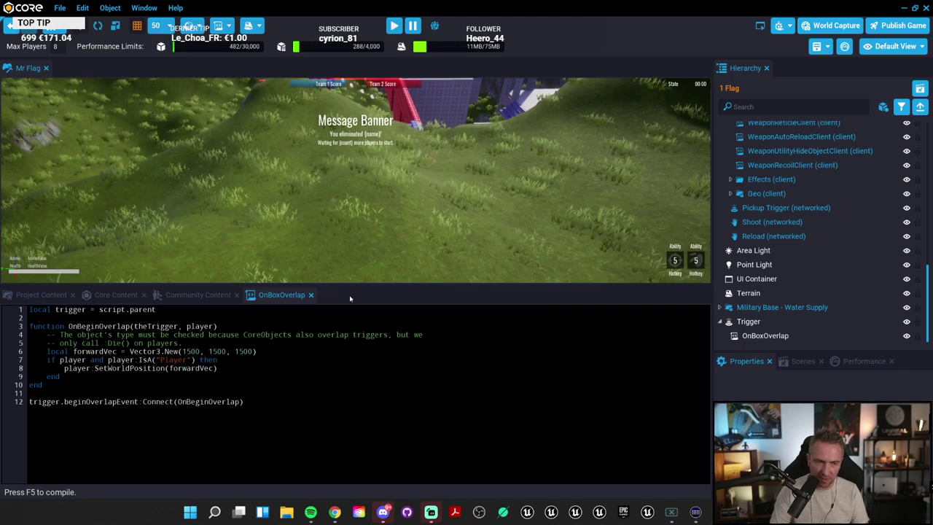
drag(29, 351, 217, 360)
click(217, 360)
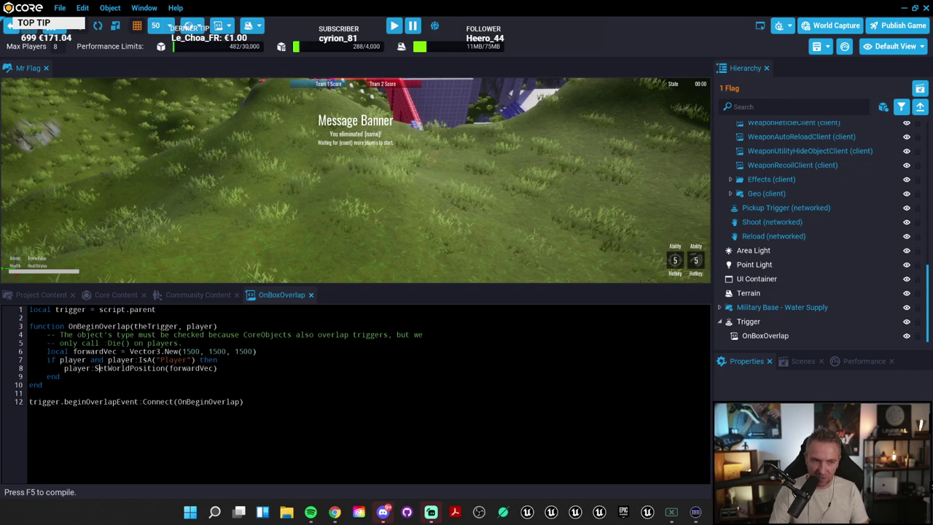
drag(47, 360, 96, 359)
click(135, 360)
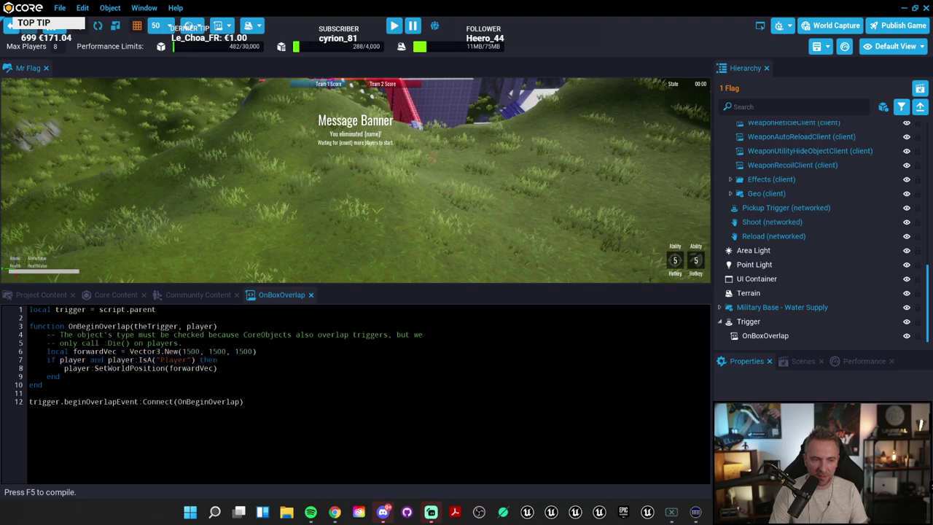
Step: Review the SetWorldPosition call and the forwardVec variable, then enlarge the viewport again
drag(217, 368, 126, 369)
click(129, 368)
double_click(129, 368)
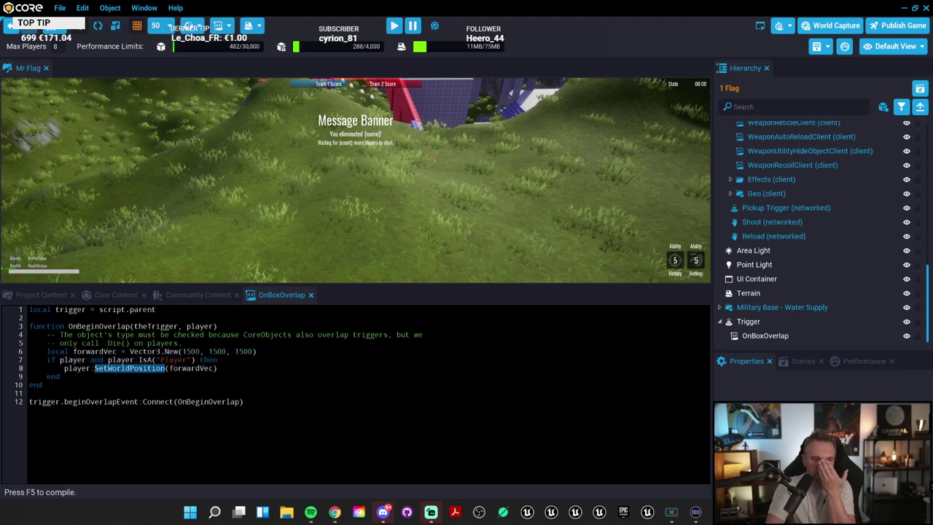
double_click(191, 369)
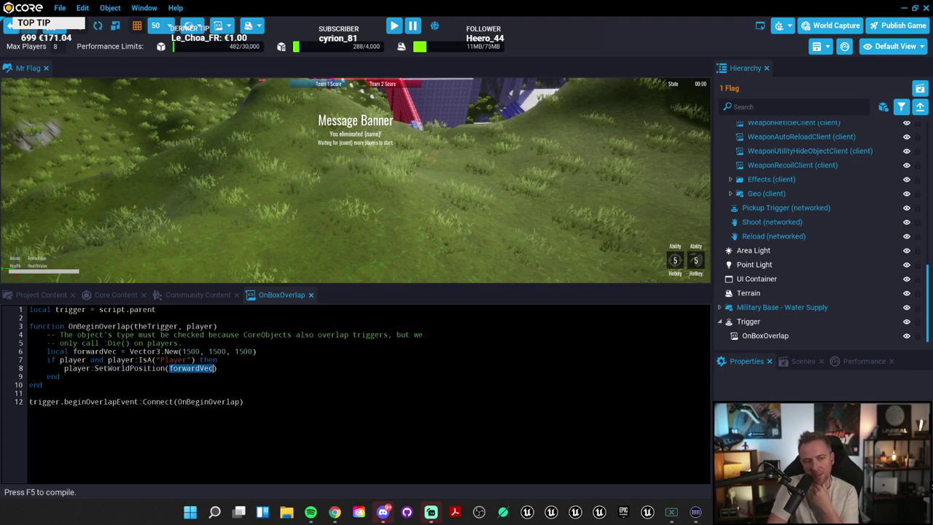
double_click(95, 352)
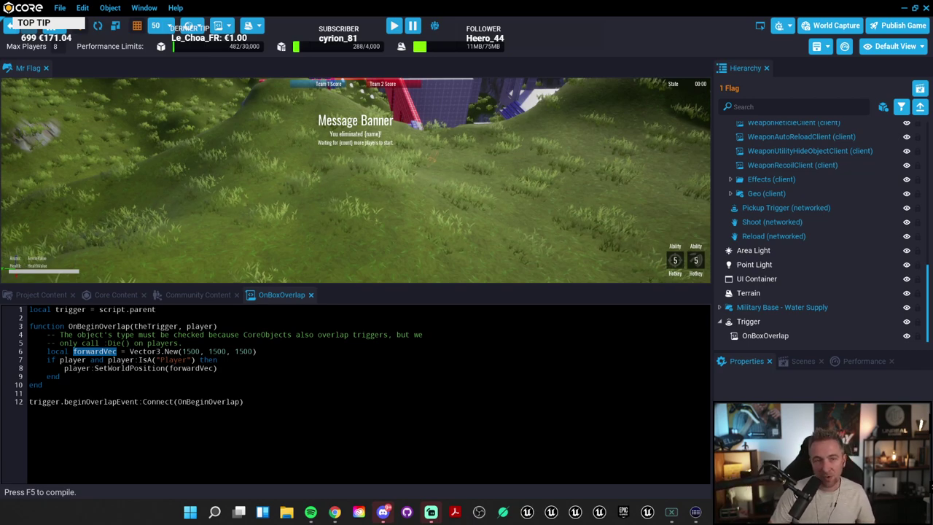
drag(458, 290, 458, 375)
click(117, 344)
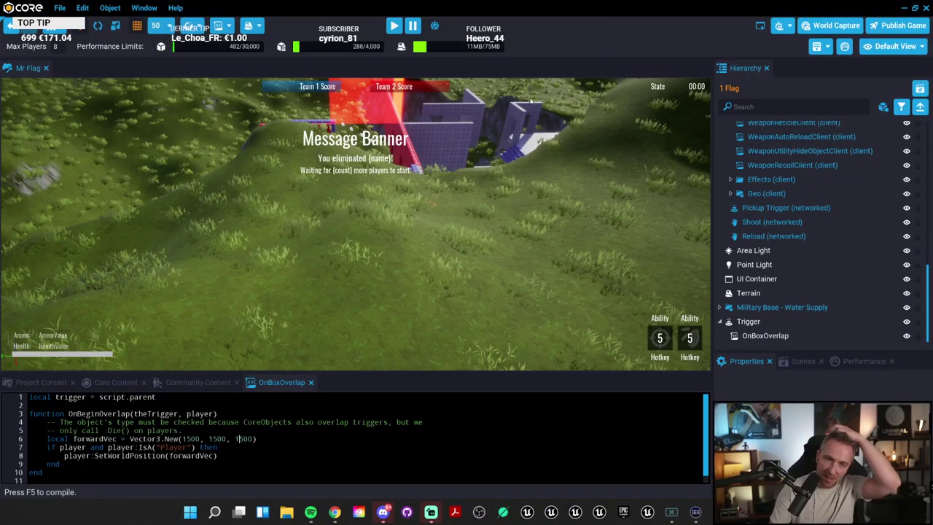
Step: Switch the bottom panel from Community Content to the built-in Core Content library
click(198, 382)
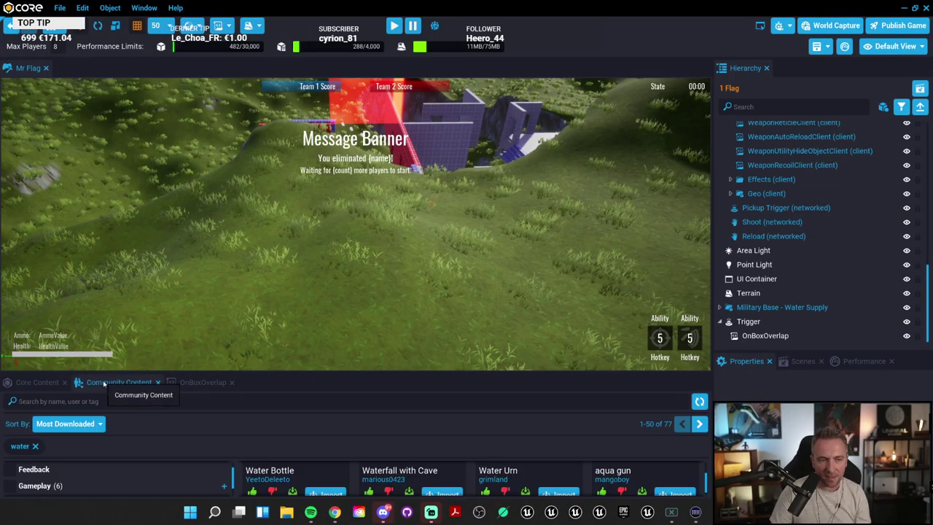
click(44, 382)
right_drag(438, 255, 566, 293)
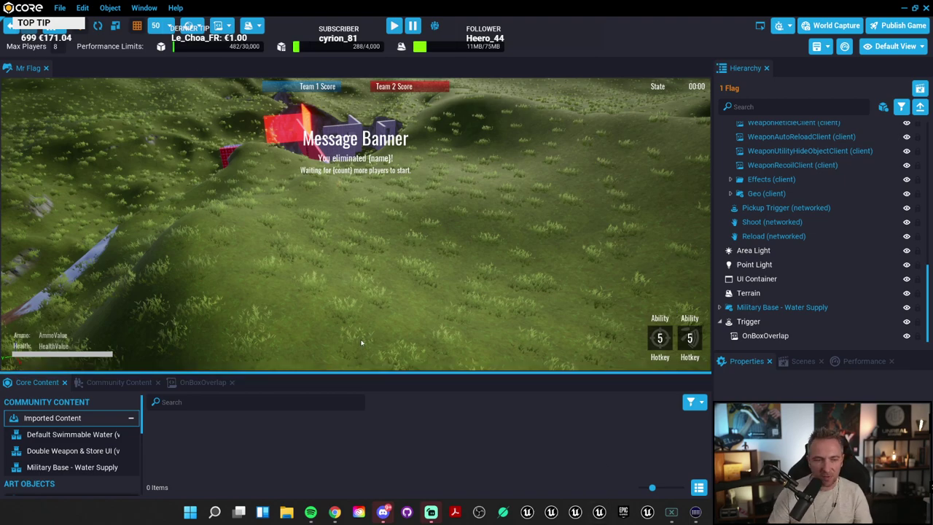
Step: Enlarge the content library to browse its categories, then restore the viewport size
drag(361, 373, 394, 344)
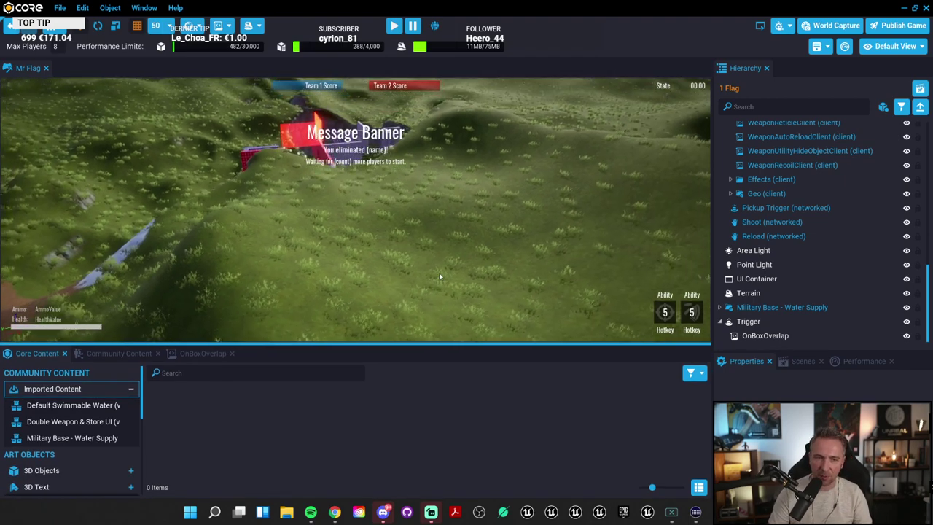
right_drag(440, 276, 397, 272)
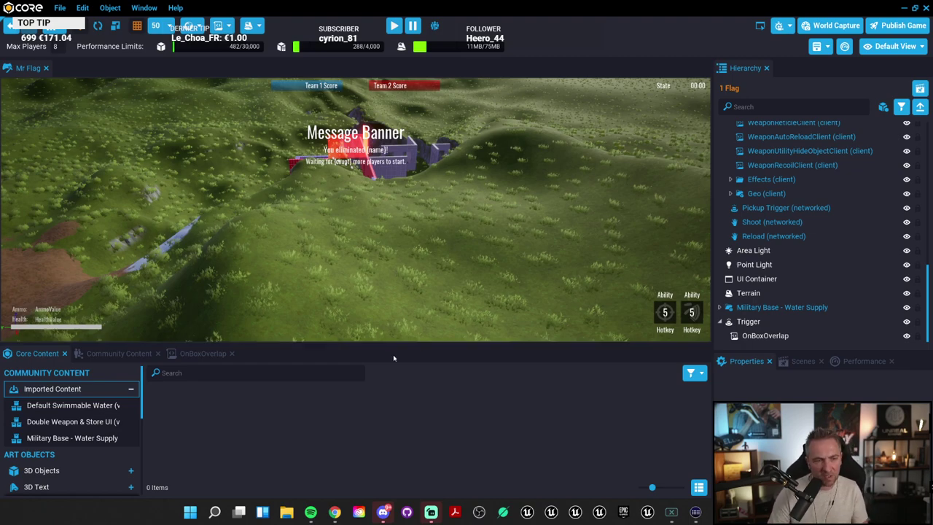
mouse_move(294, 298)
mouse_down()
mouse_move(292, 260)
mouse_move(290, 289)
mouse_up()
scroll(64, 426, down, 3)
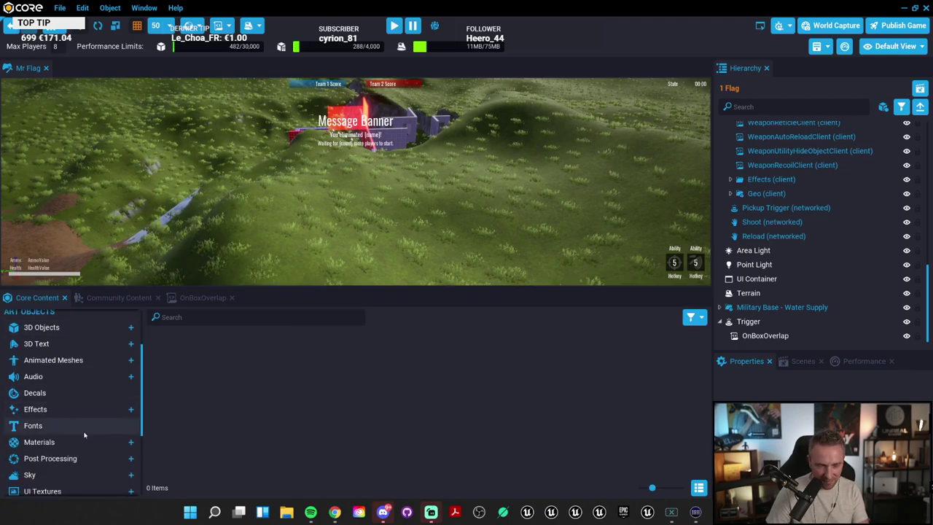
scroll(84, 435, down, 3)
scroll(85, 435, up, 2)
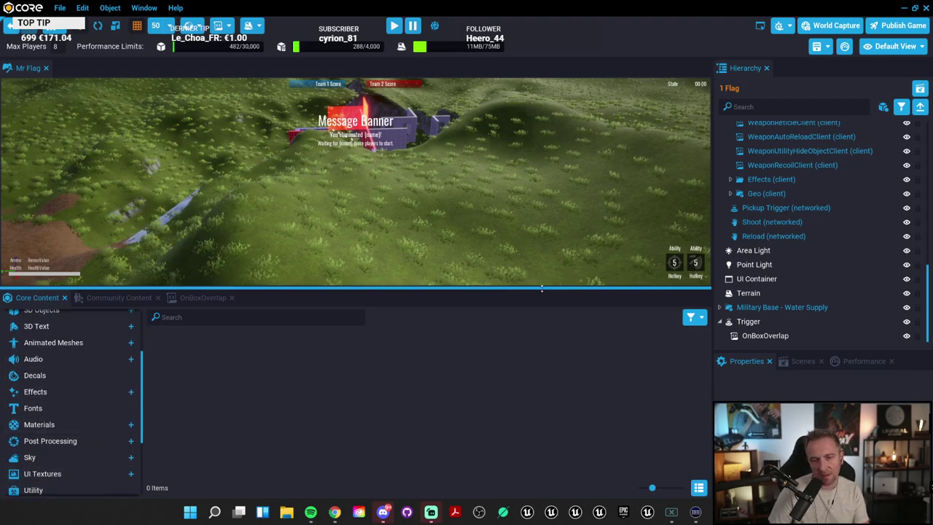
drag(542, 289, 538, 393)
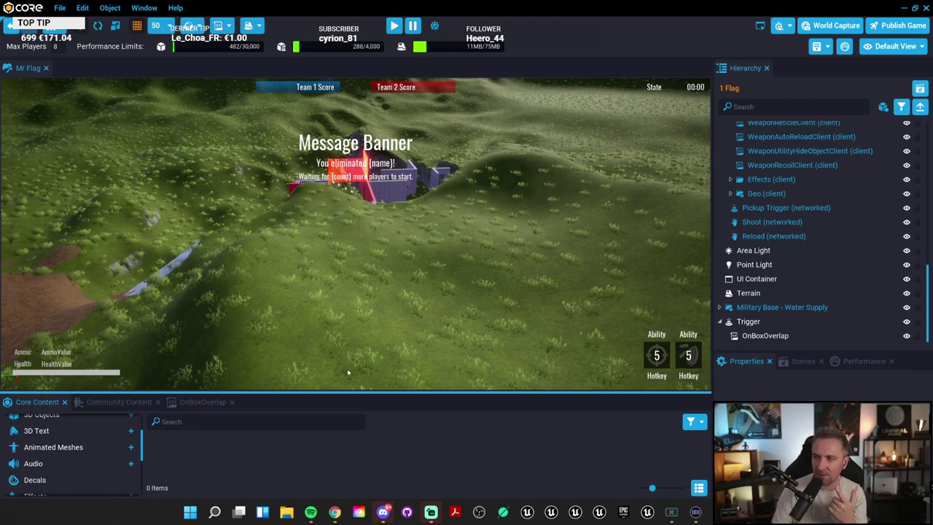
right_drag(417, 267, 414, 286)
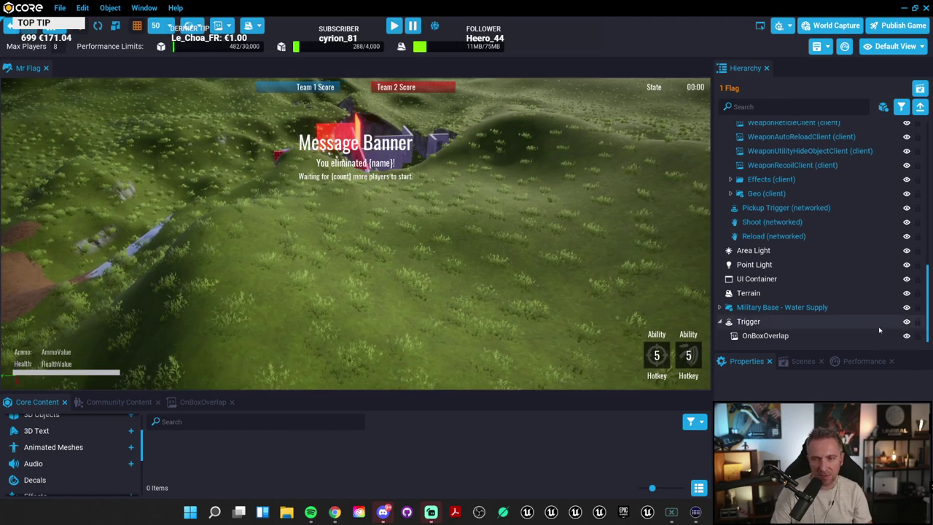
Step: Frame the Trigger box and open its OnBoxOverlap script with a taller code editor
double_click(749, 321)
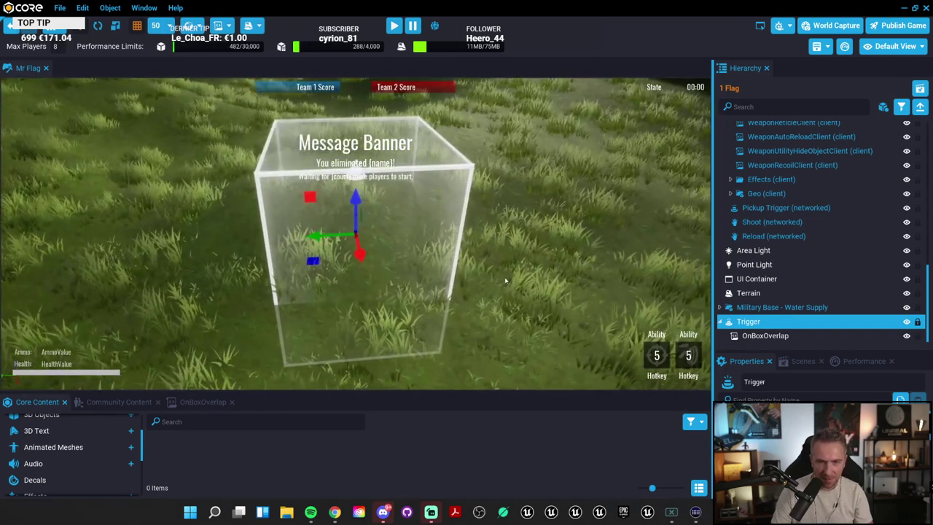
right_drag(535, 317, 519, 324)
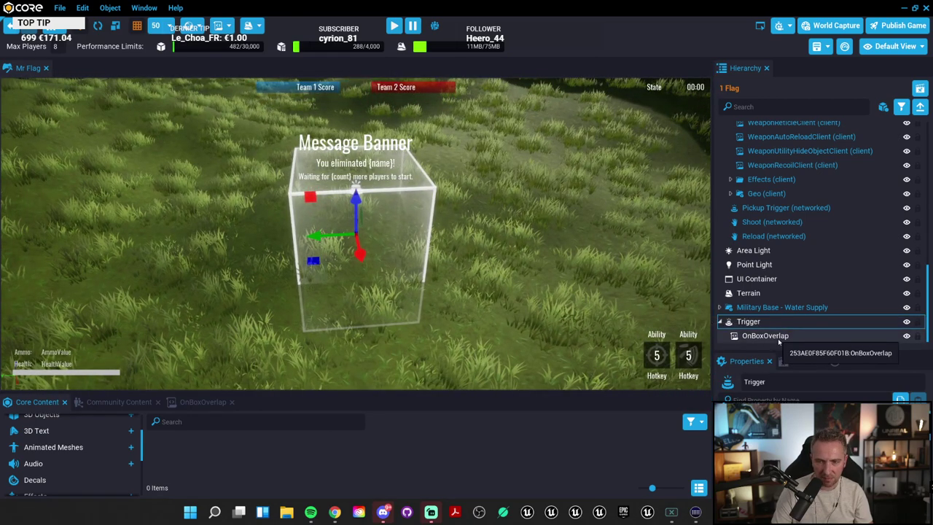
double_click(765, 336)
drag(332, 391, 332, 299)
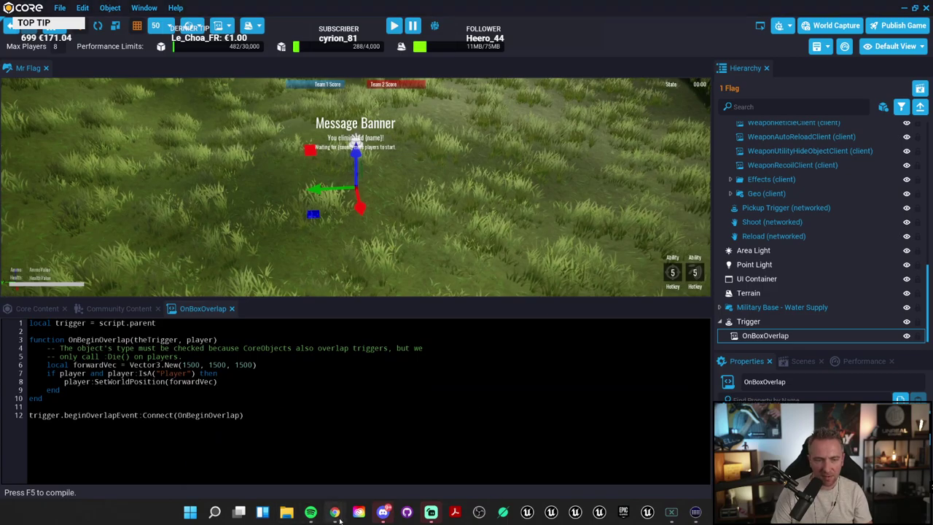
Step: Bring the documentation site forward and search it for 'launch character'
mouse_move(334, 512)
click(335, 456)
key(s)
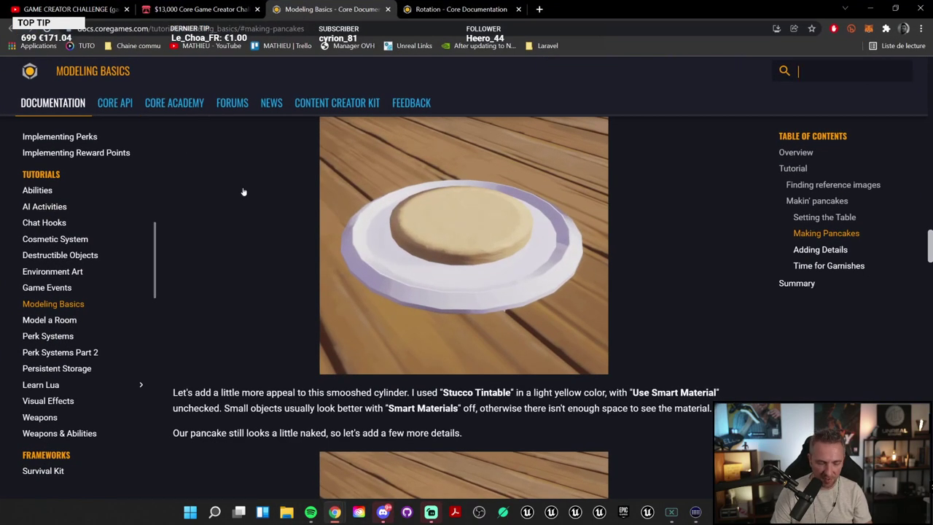
text(launch)
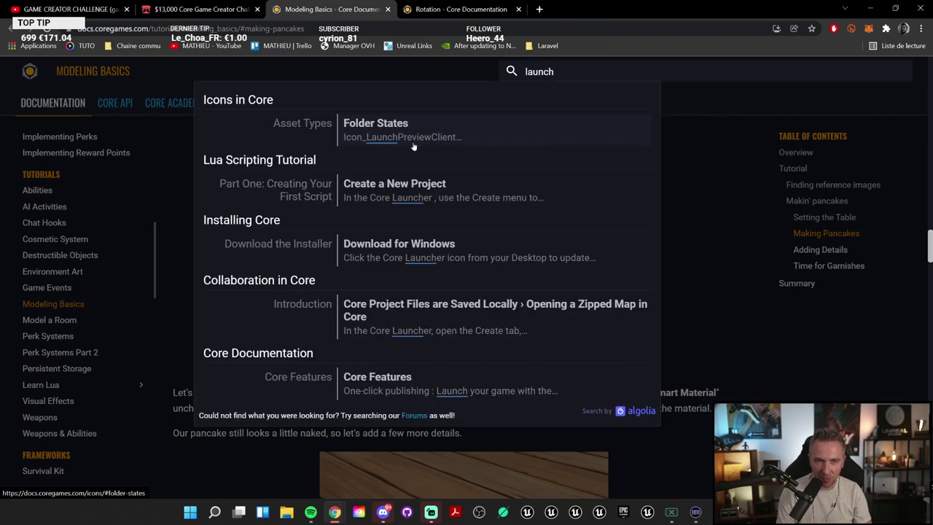
text( character)
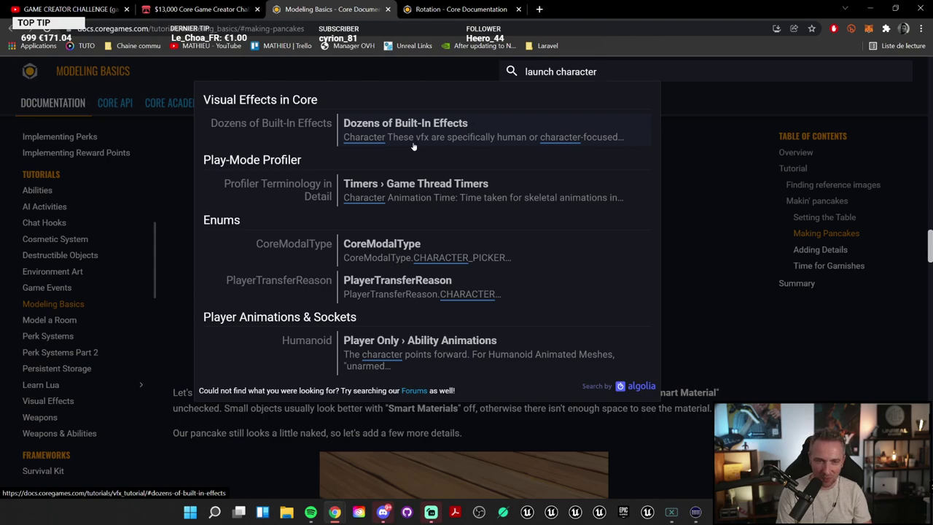
Step: Read the Dozens of Built-In Effects section, then search the docs for 'impulse'
click(414, 147)
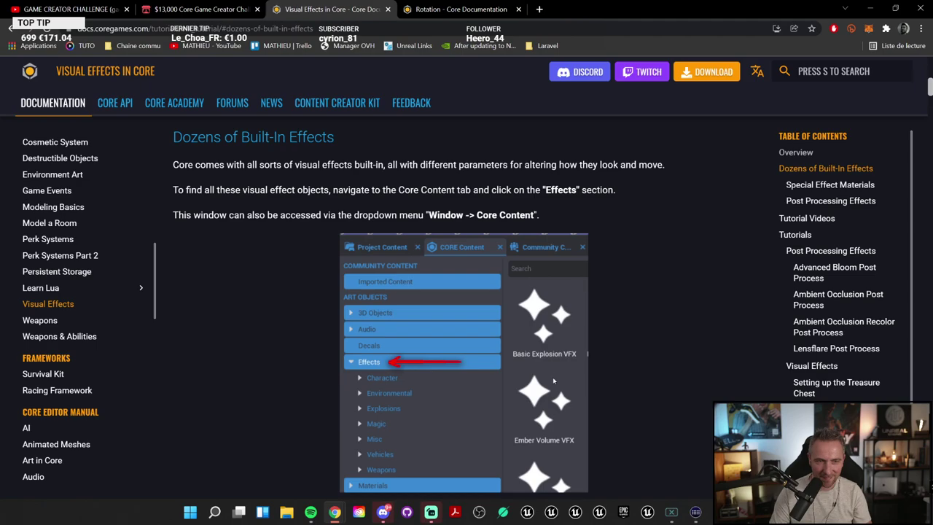
scroll(553, 380, down, 10)
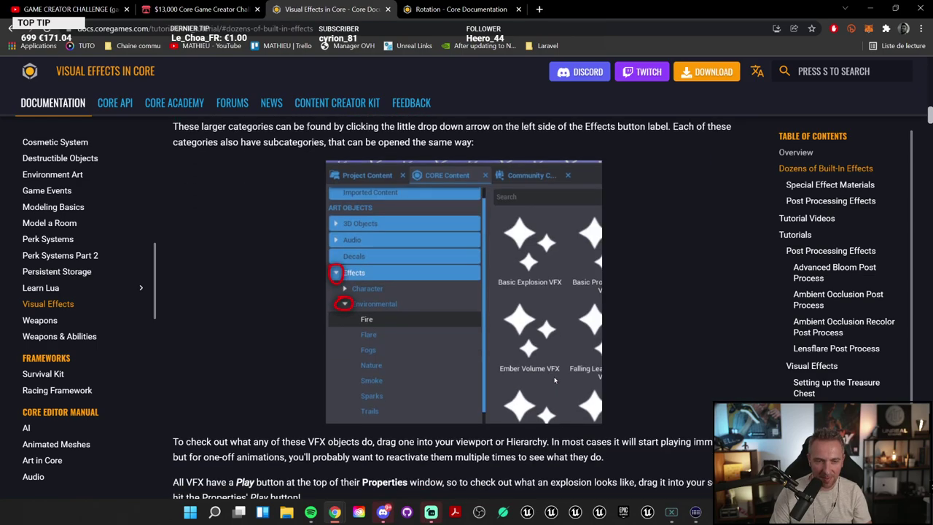
scroll(554, 380, down, 4)
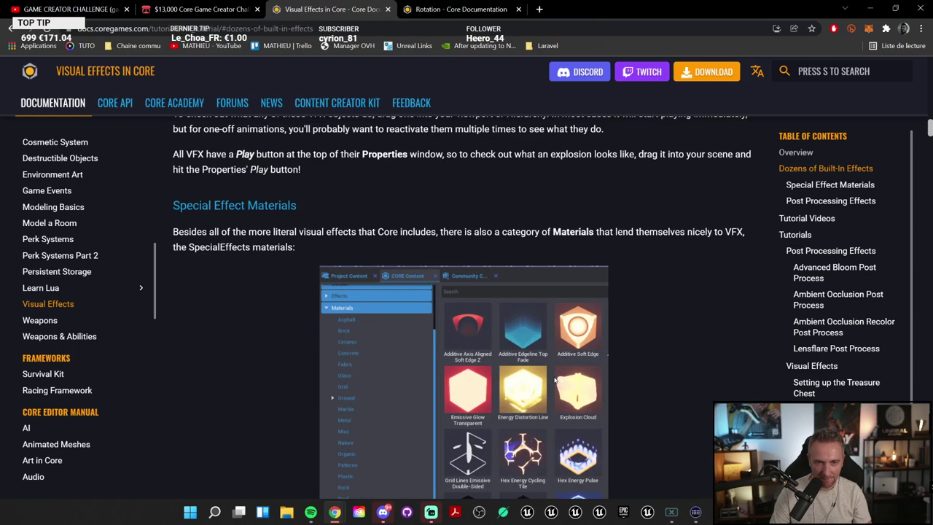
scroll(556, 380, down, 5)
key(s)
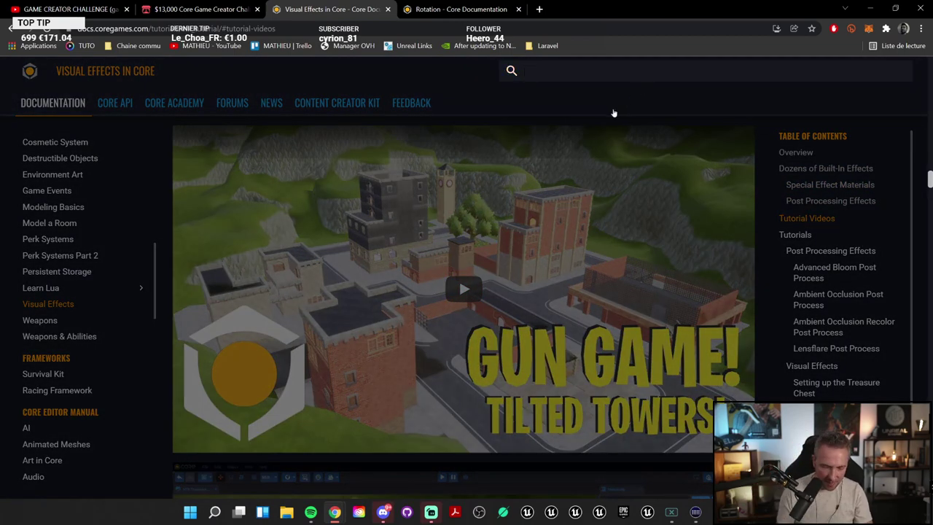
text(impulse)
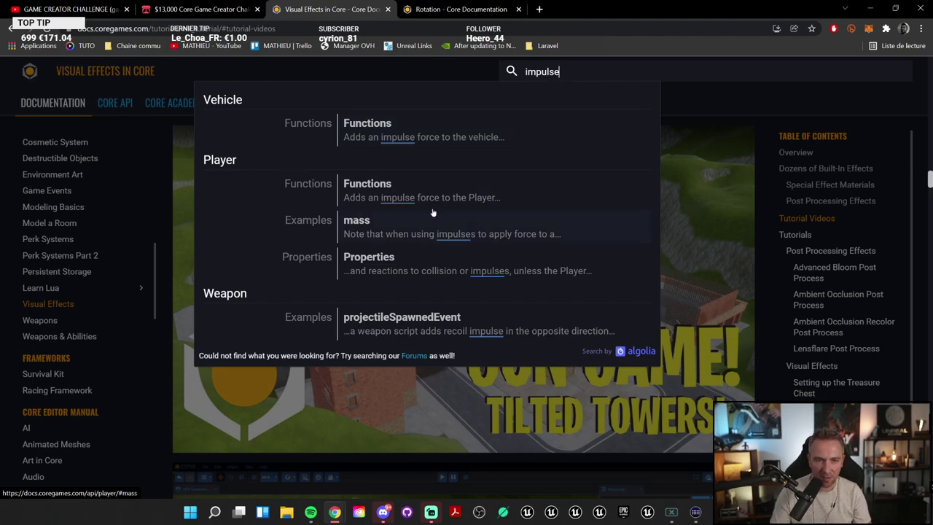
Step: Open the Player functions documentation page and highlight AddImpulse(Vector3) in its Functions table
click(397, 188)
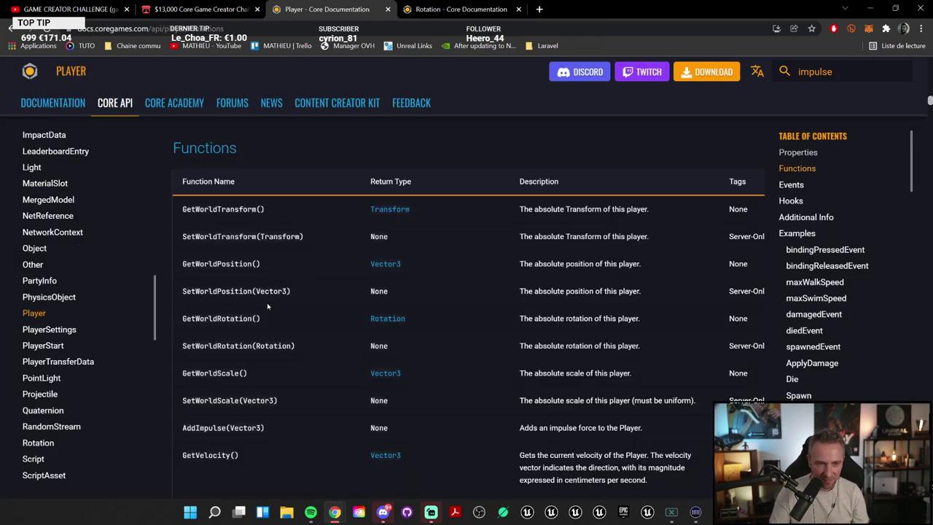
scroll(267, 307, down, 1)
scroll(312, 354, down, 2)
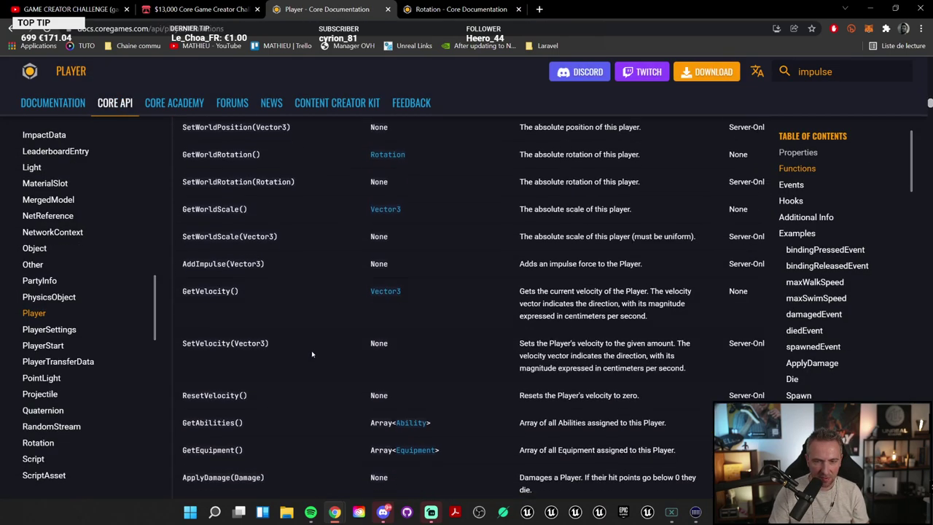
drag(182, 264, 273, 273)
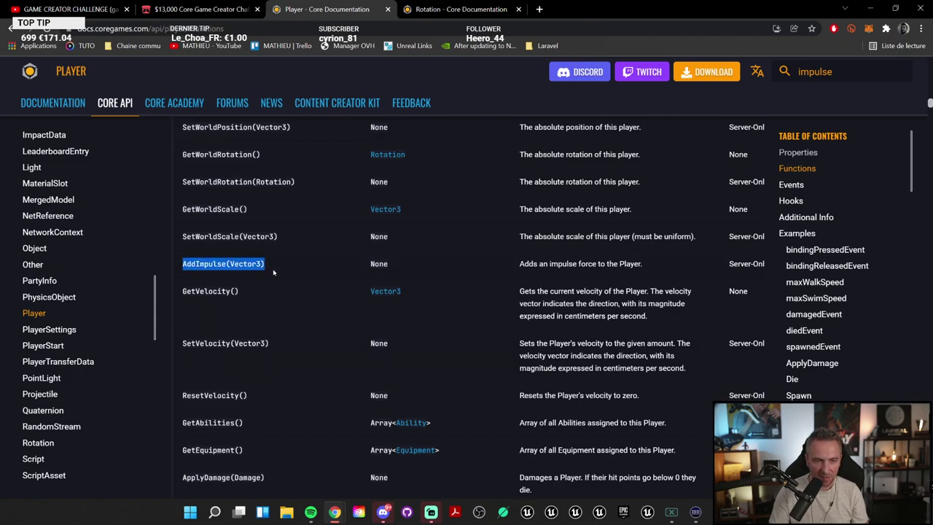
Step: Scroll through the rest of the Player functions list, then return to the Core editor
scroll(279, 281, down, 3)
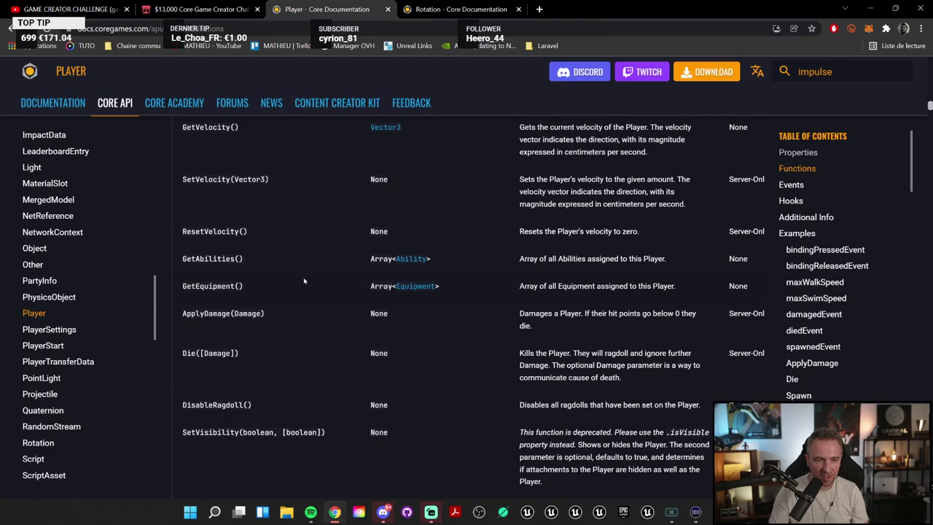
scroll(236, 277, down, 1)
scroll(236, 277, down, 3)
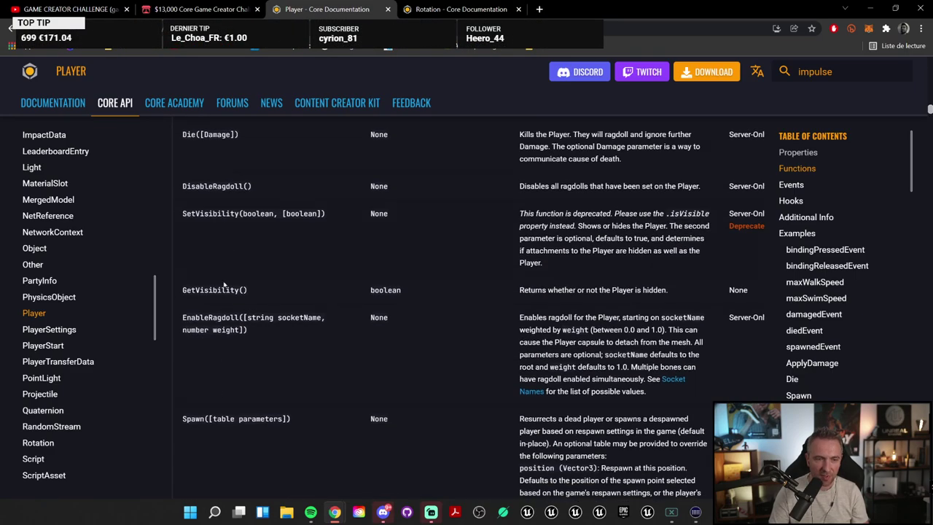
scroll(277, 276, down, 3)
scroll(269, 263, down, 15)
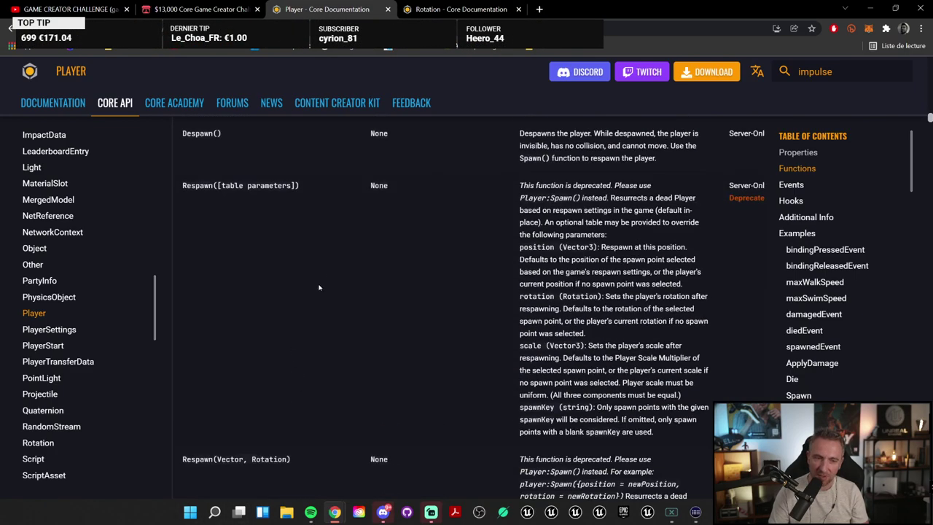
scroll(273, 256, down, 3)
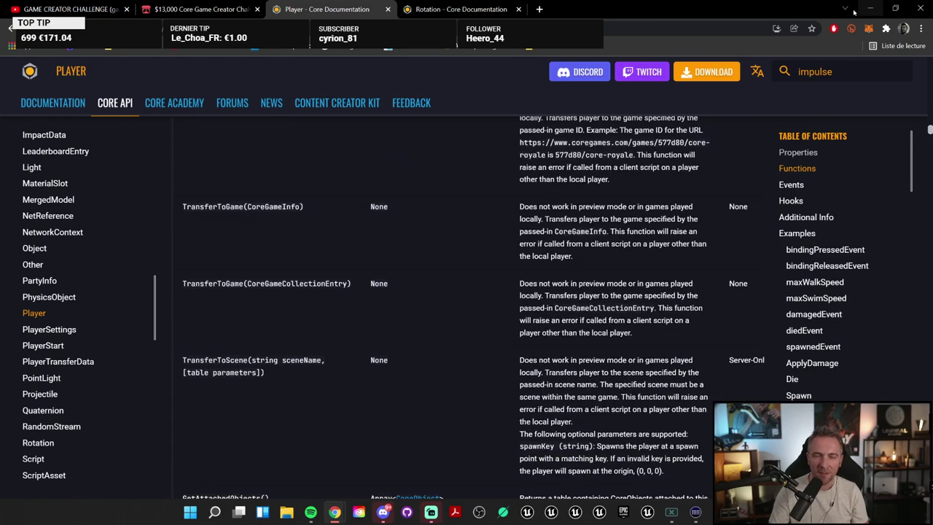
key(alt+Tab)
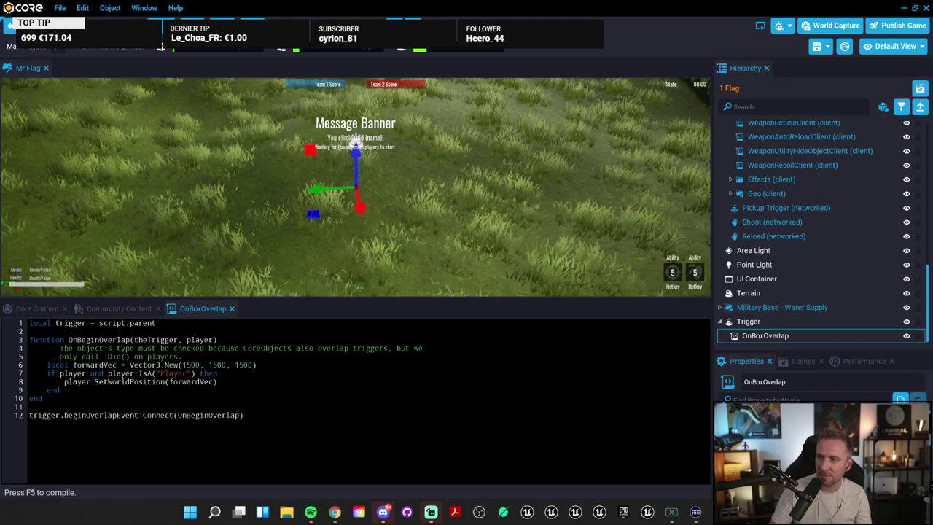
Step: Replace Set in the line 8 SetWorldPosition call with AddImpulse(Vector3)
right_drag(459, 246, 437, 255)
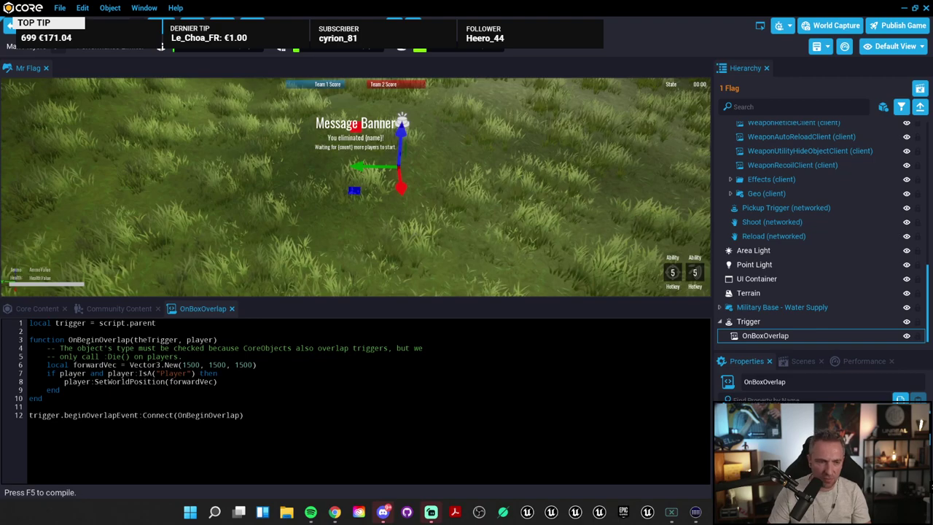
drag(217, 381, 64, 382)
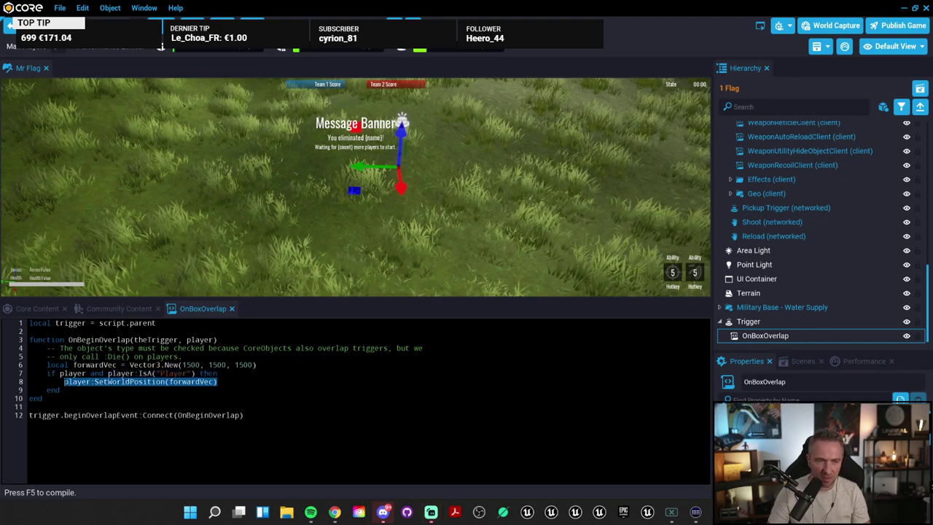
click(61, 390)
mouse_move(218, 381)
mouse_down()
mouse_move(94, 382)
mouse_move(218, 382)
mouse_up()
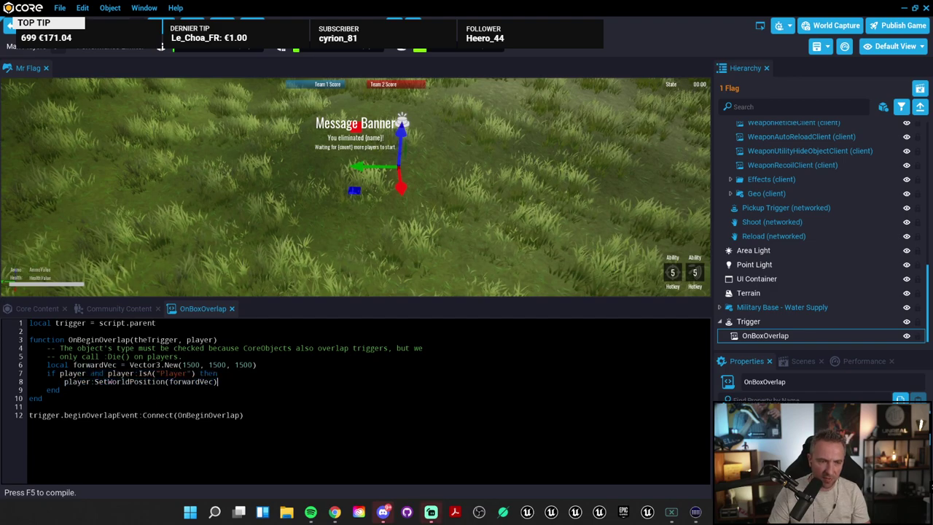
key(Return)
text(AddImpulse(Vector3))
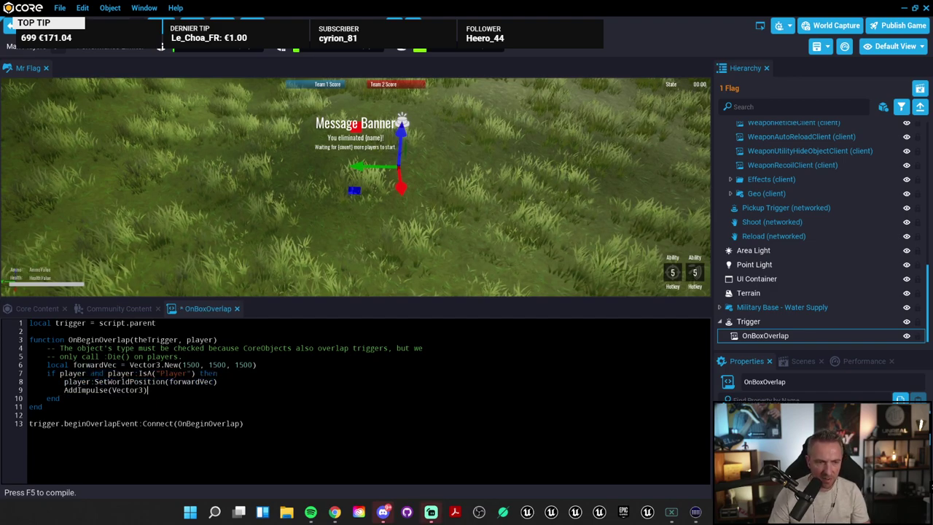
key(shift+Left)
key(shift+Left)
key(shift+Left)
key(shift+Left)
key(shift+Left)
key(shift+Left)
key(shift+Left)
key(shift+Left)
key(shift+Left)
key(shift+Left)
key(shift+Left)
key(shift+Left)
key(shift+Left)
key(shift+Left)
key(shift+Left)
key(shift+Left)
key(shift+Left)
key(shift+Left)
key(shift+Left)
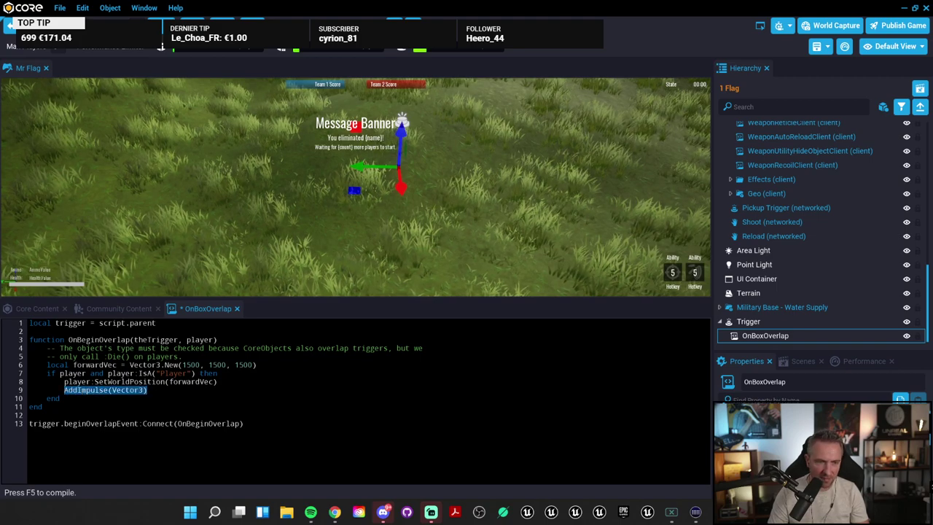
key(ctrl+c)
drag(95, 381, 109, 381)
key(ctrl+v)
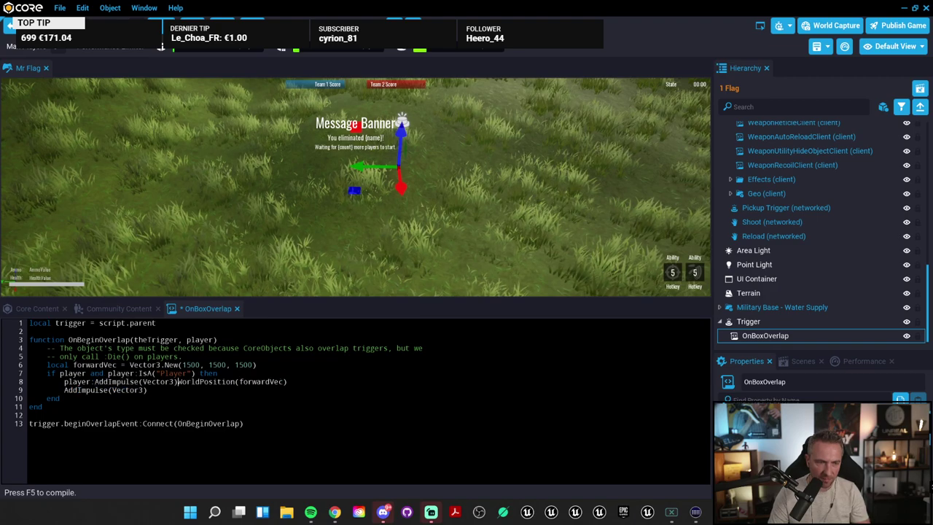
Step: Make forwardVec the AddImpulse argument, removing leftover WorldPosition() text and the spare line
double_click(256, 381)
key(BackSpace)
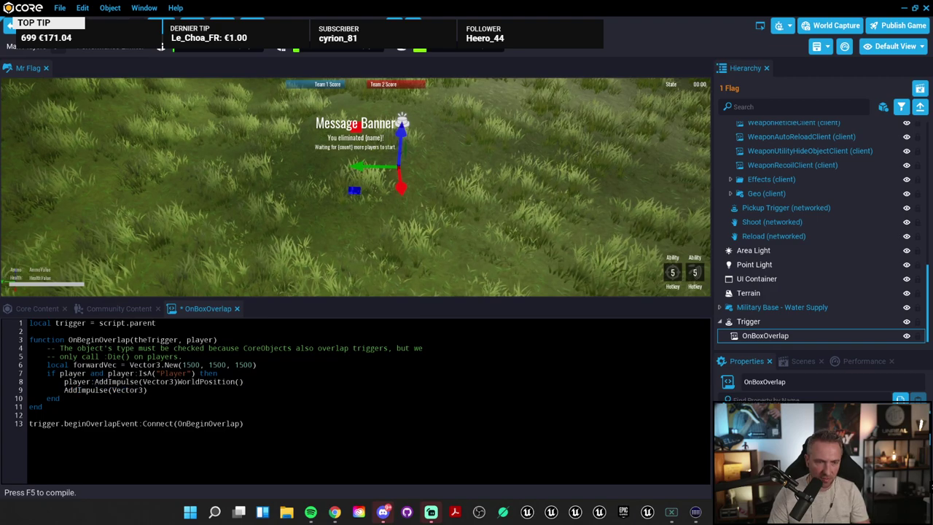
double_click(144, 381)
text(forwardVec)
drag(191, 381, 257, 382)
key(BackSpace)
shift+click(29, 399)
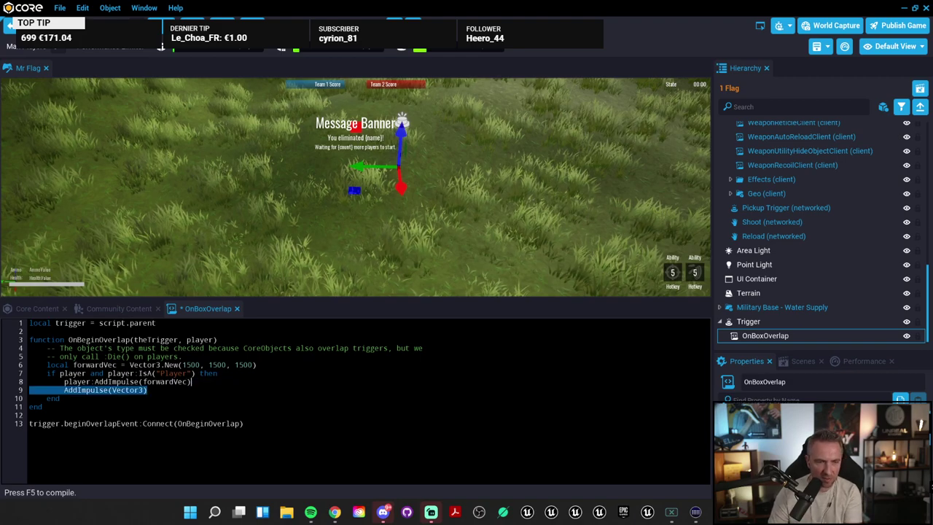
key(BackSpace)
key(Return)
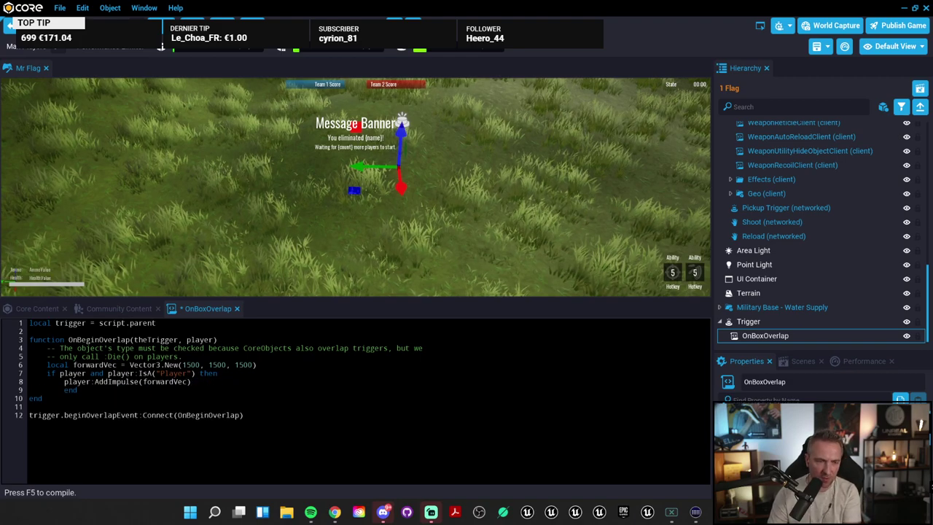
key(BackSpace)
key(BackSpace)
key(BackSpace)
key(BackSpace)
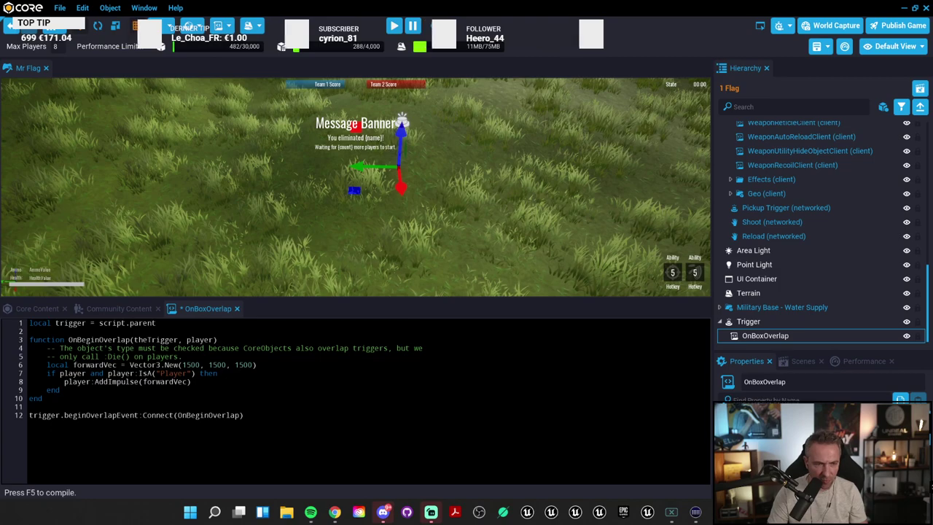
Step: Change forwardVec from Vector3.New(1500, 1500, 1500) to Vector3.New(0, 0, 15000)
double_click(191, 365)
text(0)
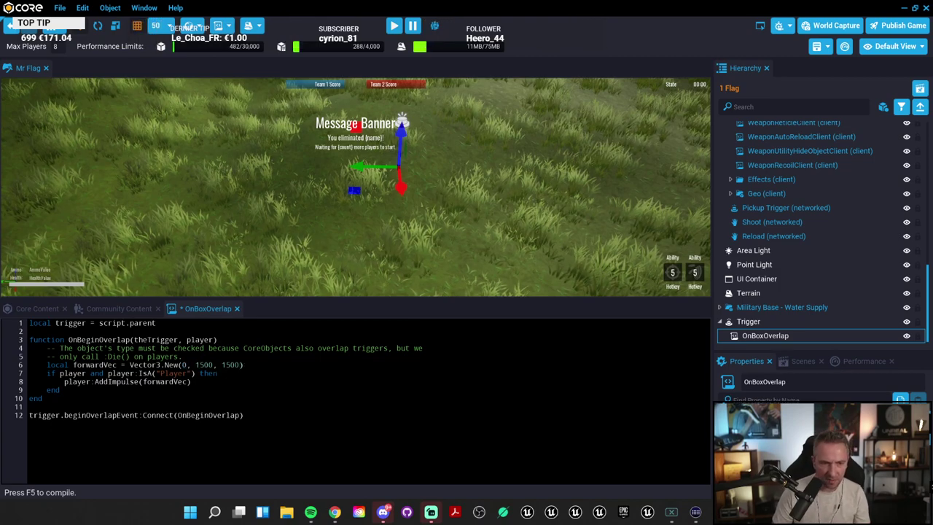
double_click(205, 364)
text(0)
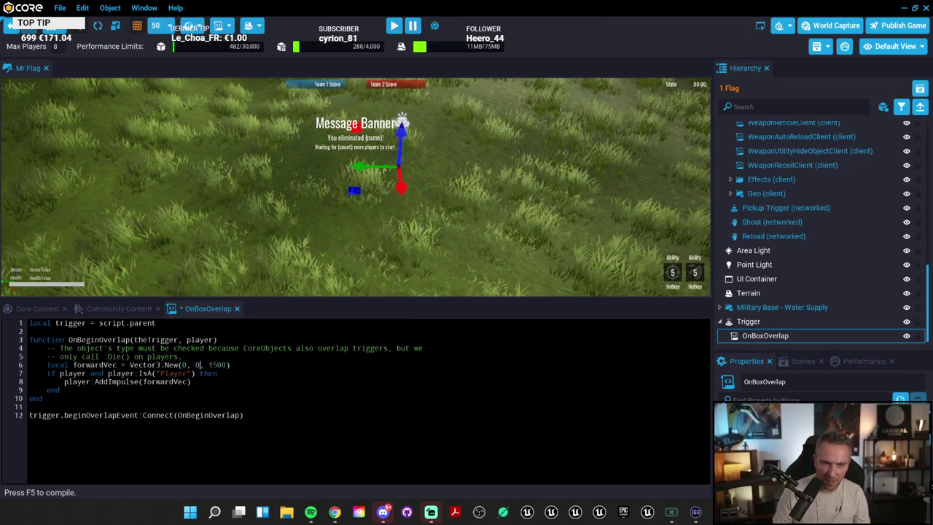
double_click(217, 365)
text(150)
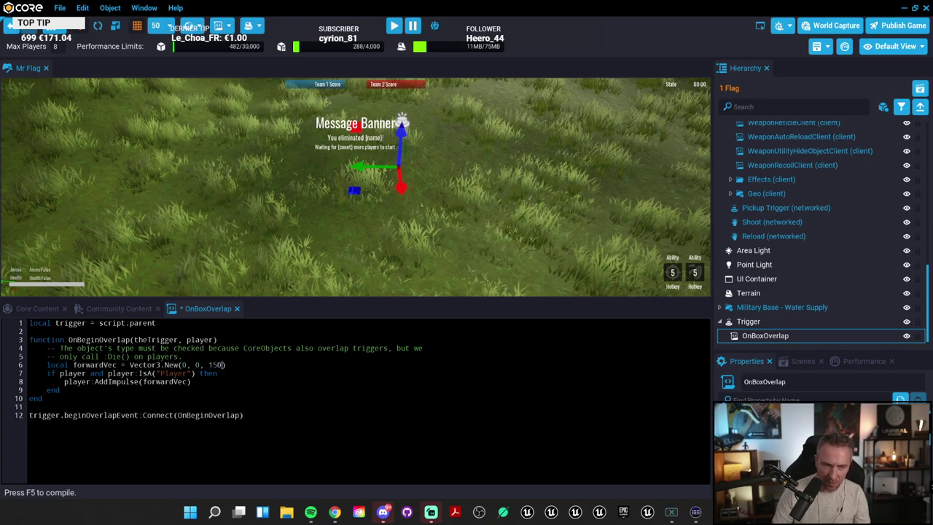
text(00)
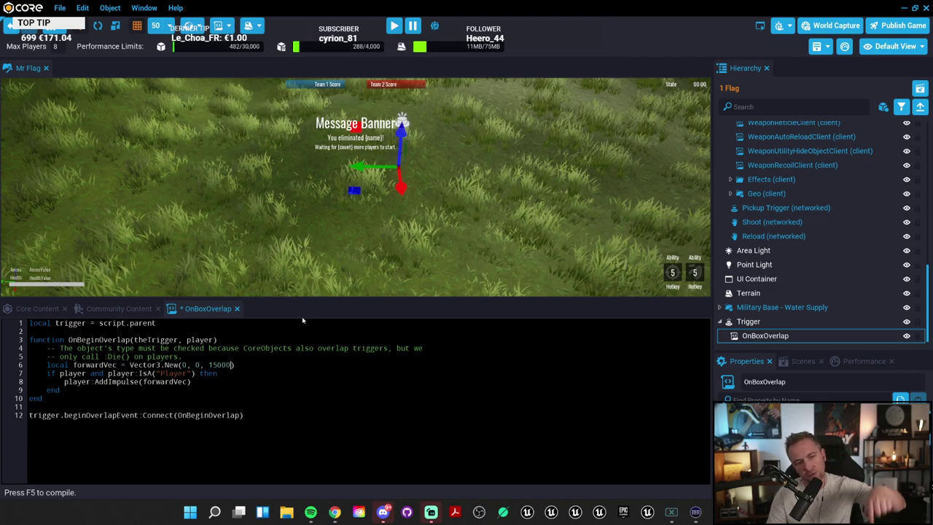
click(526, 179)
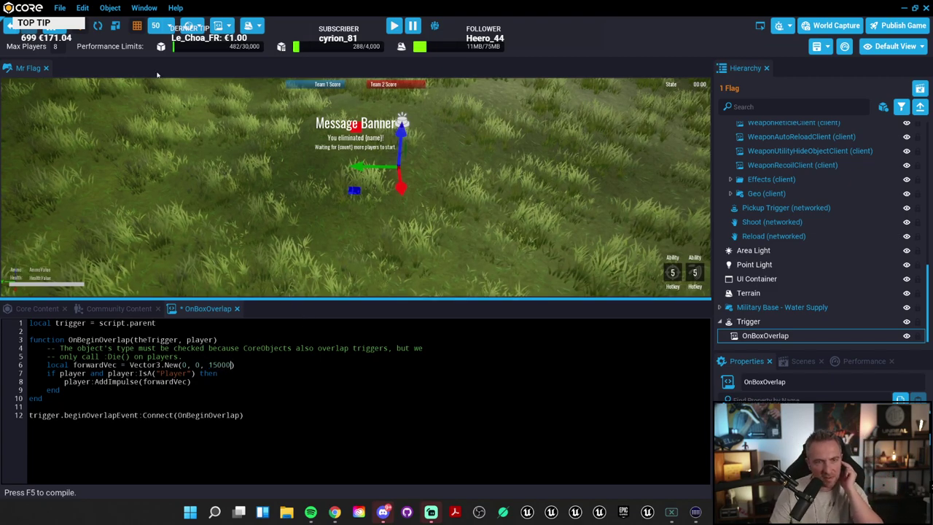
right_drag(459, 169, 496, 164)
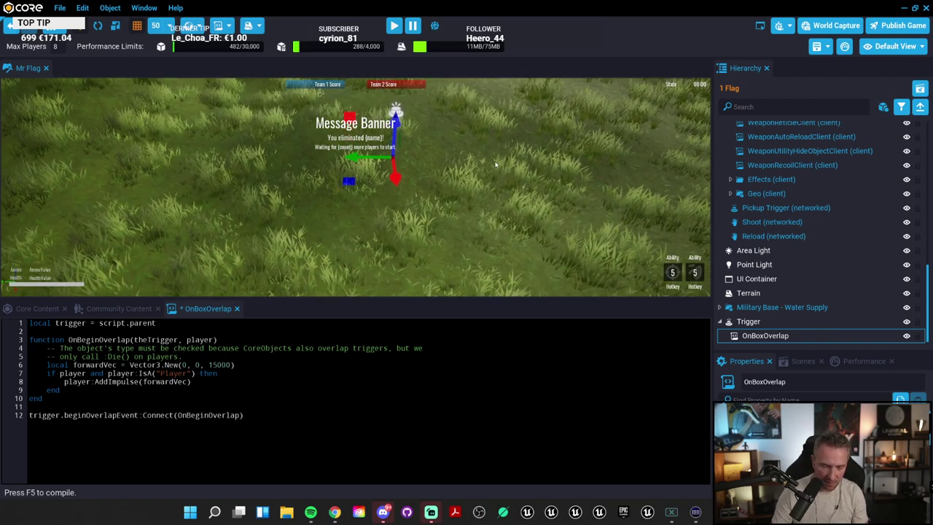
Step: Start a quick game preview, then return to the editor
key(equal)
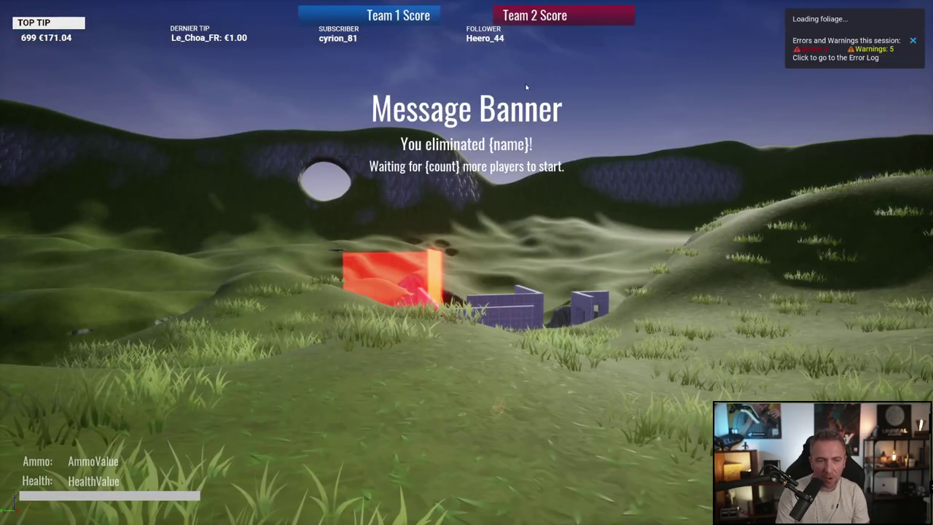
key(Escape)
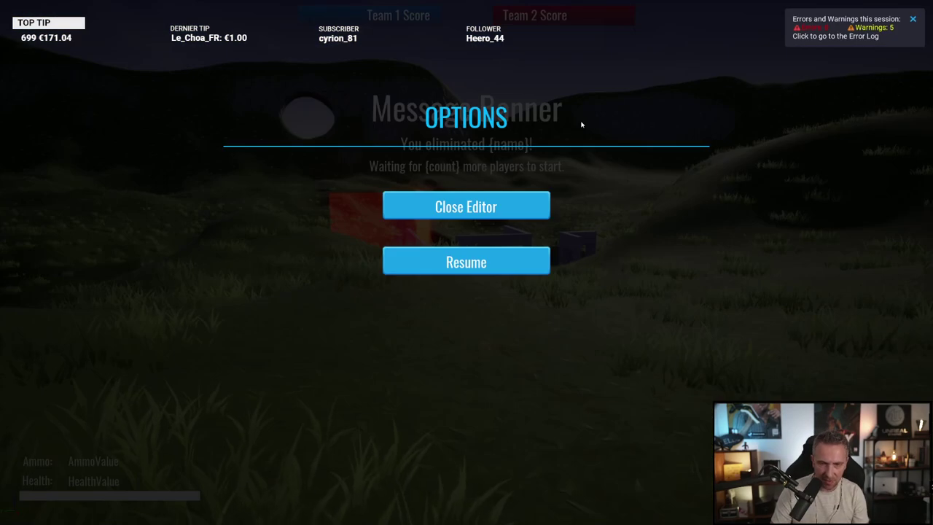
key(Escape)
key(alt+Tab)
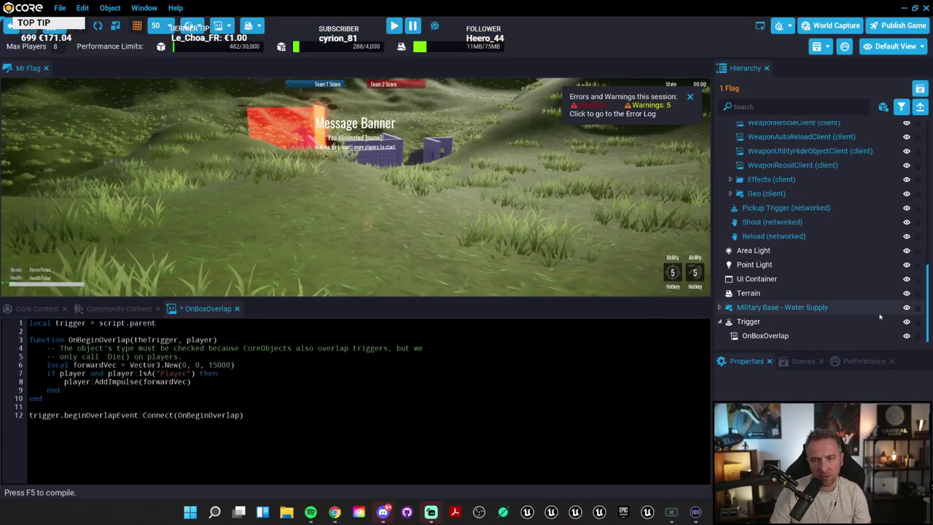
Step: Save OnBoxOverlap, select the Trigger, and playtest by running the character forward
click(805, 336)
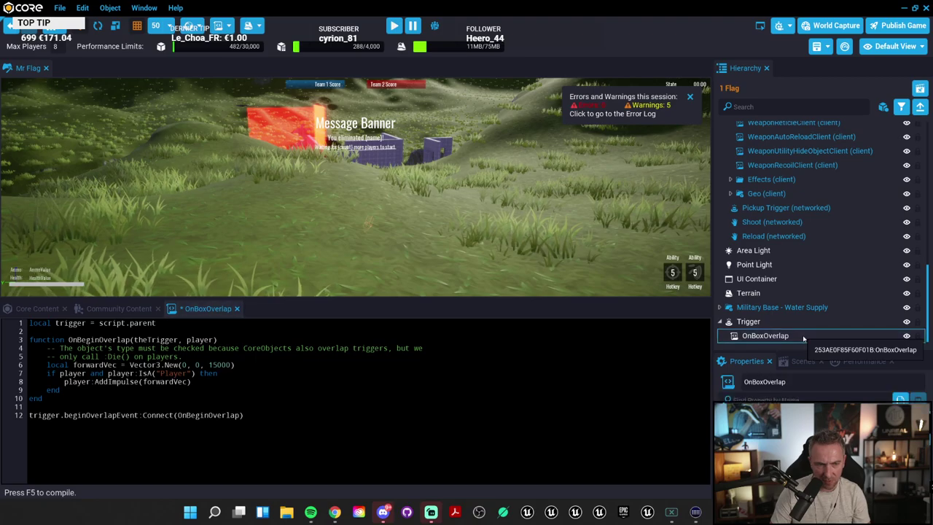
key(ctrl+s)
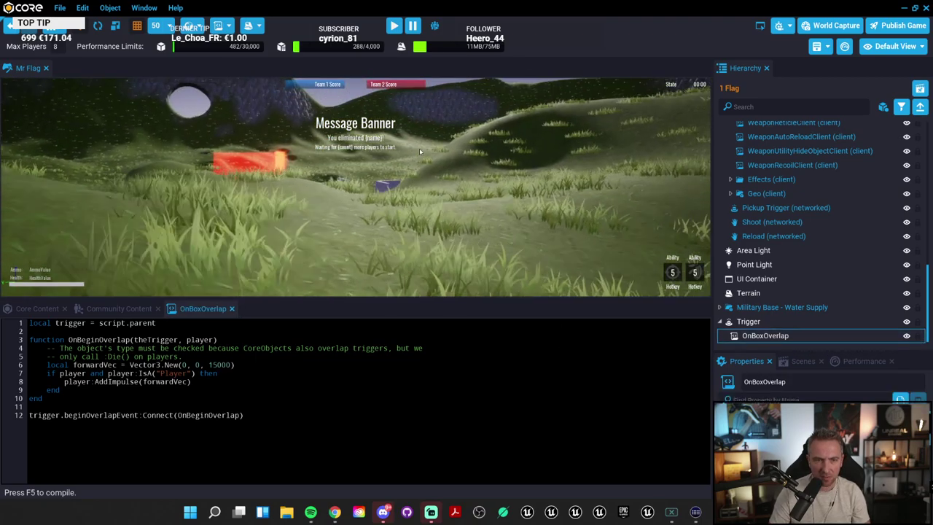
click(748, 322)
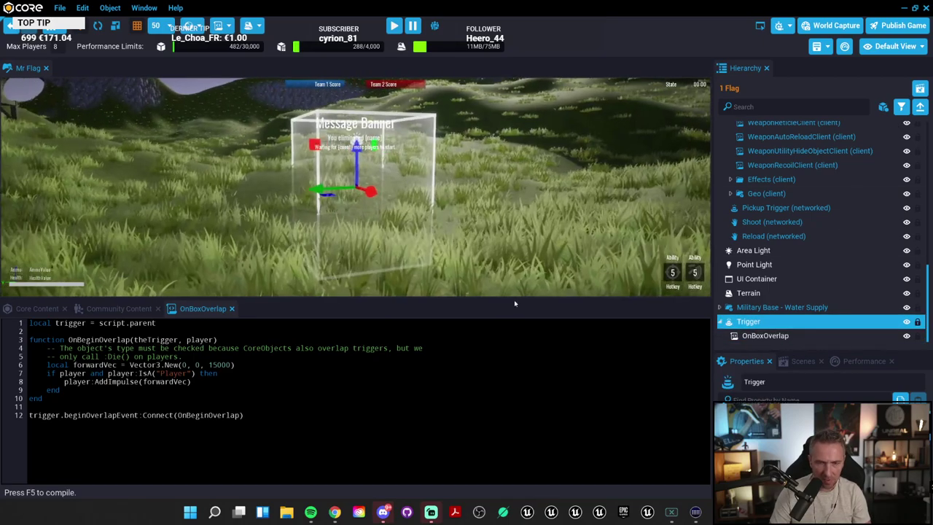
key(=)
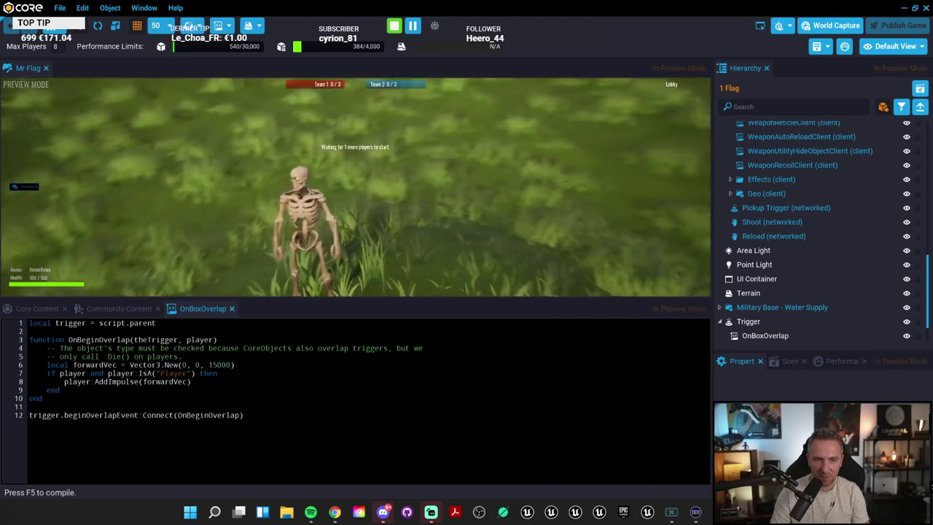
key(w)
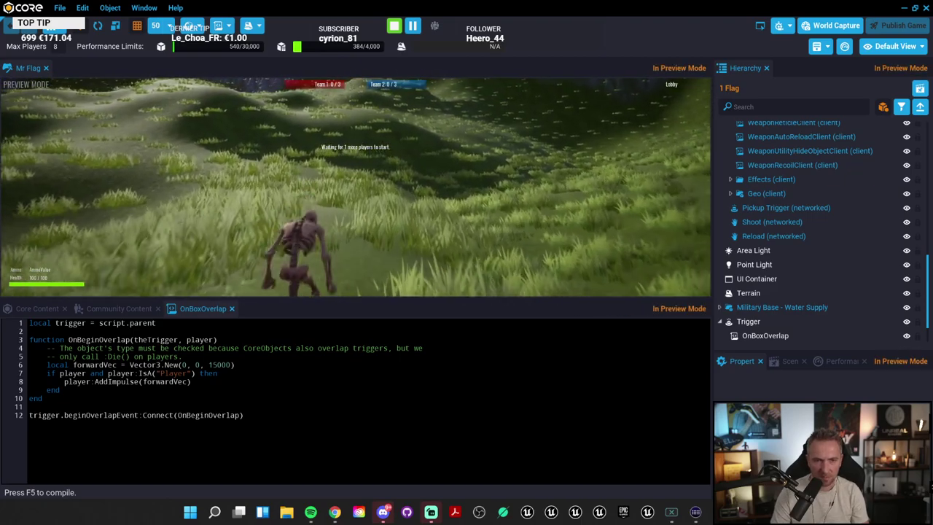
key(equal)
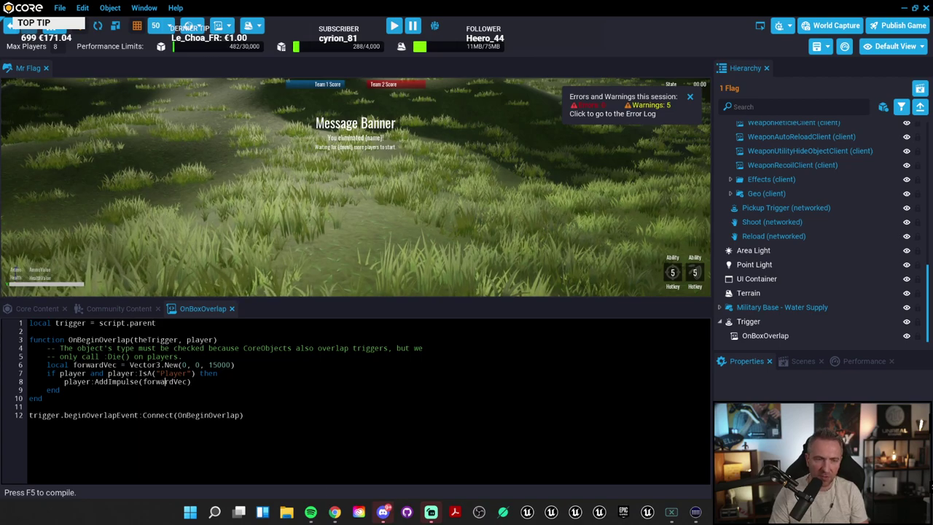
mouse_move(335, 512)
click(342, 429)
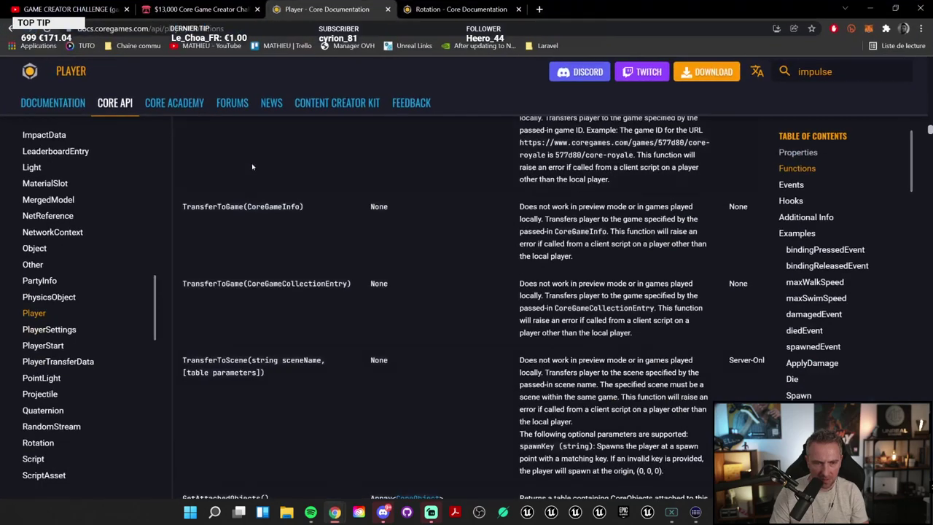
scroll(352, 343, down, 5)
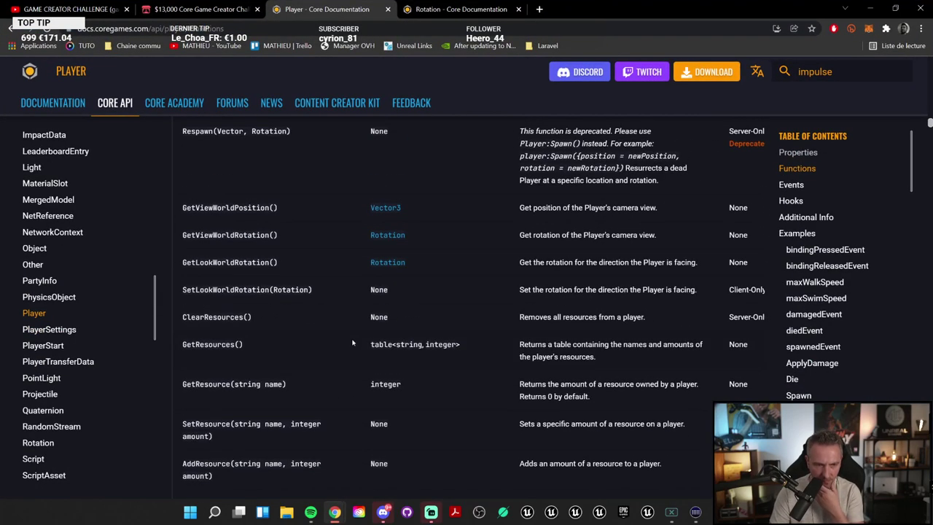
scroll(352, 343, up, 6)
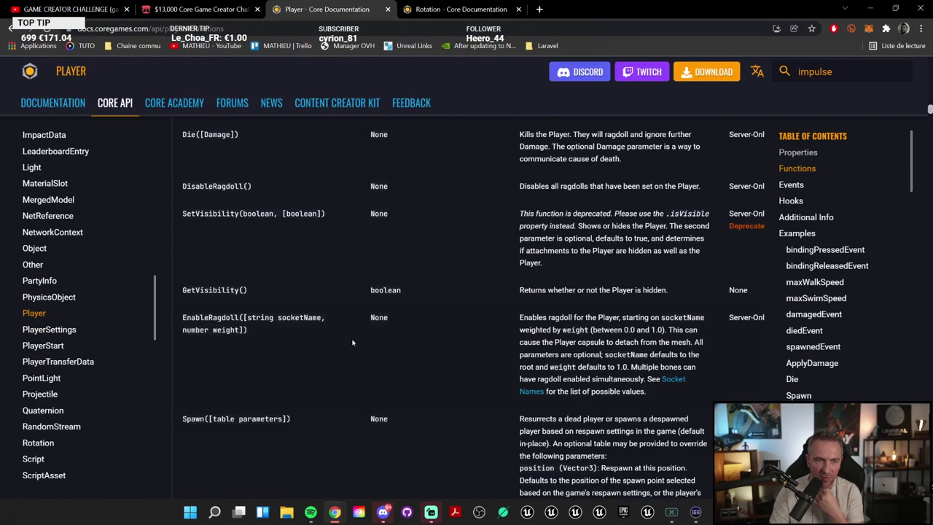
scroll(352, 343, up, 5)
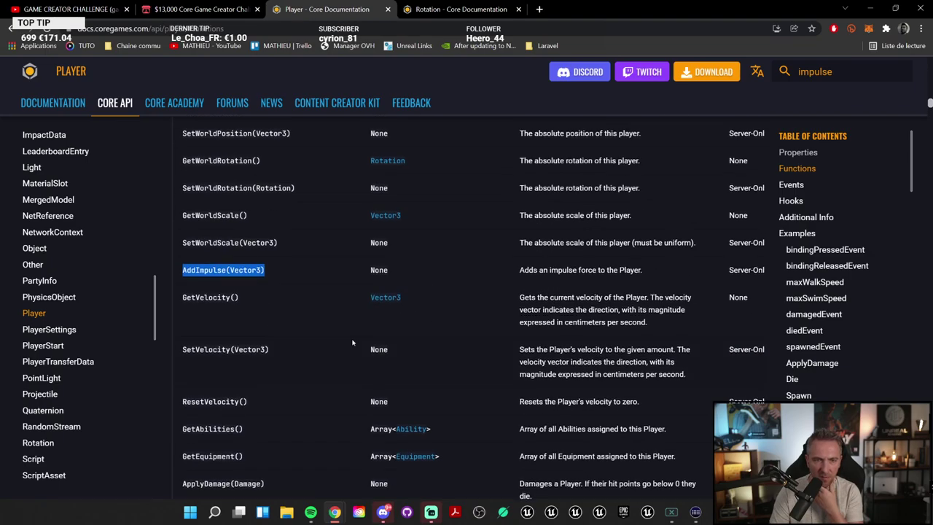
scroll(352, 343, up, 4)
scroll(353, 343, down, 4)
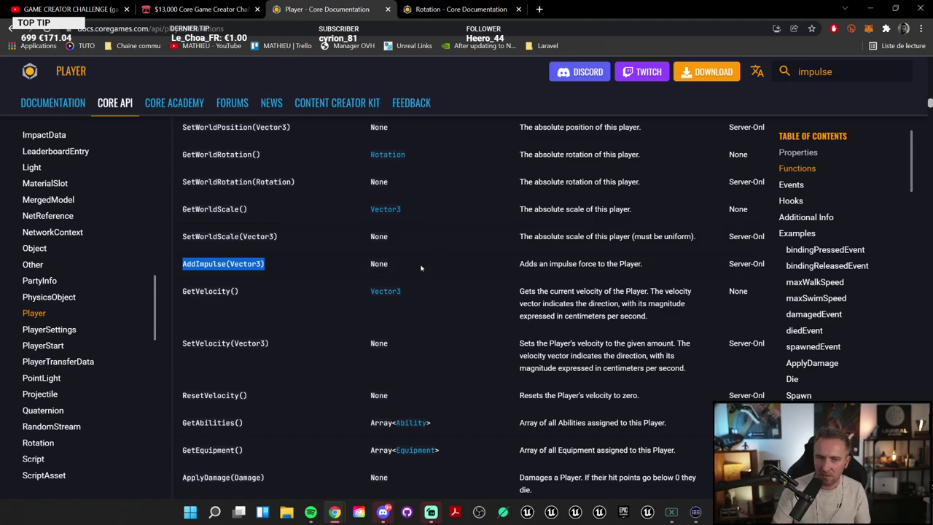
click(453, 304)
key(ctrl+f)
text(jump)
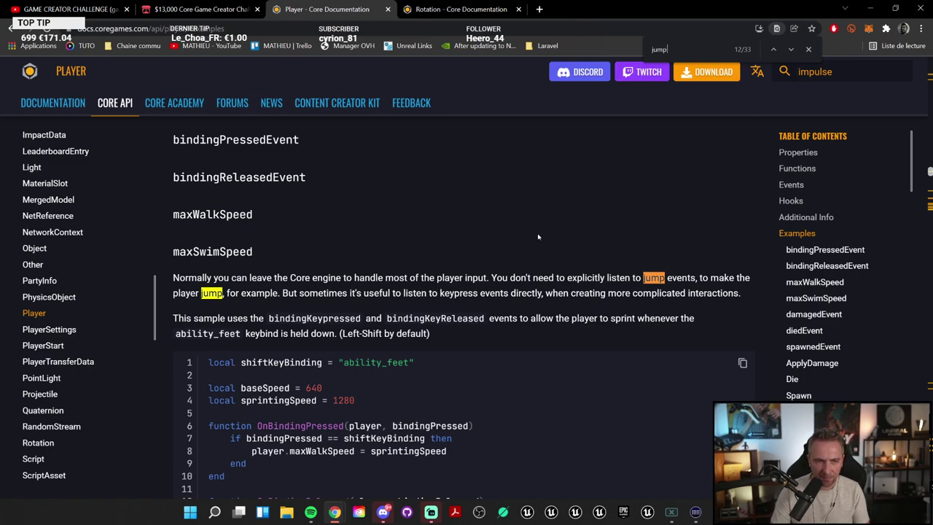
click(791, 50)
click(791, 49)
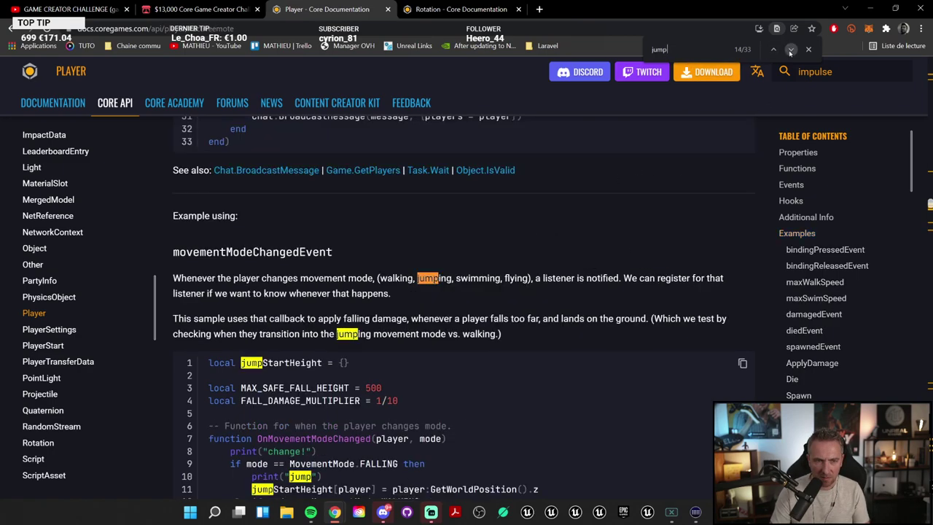
click(791, 50)
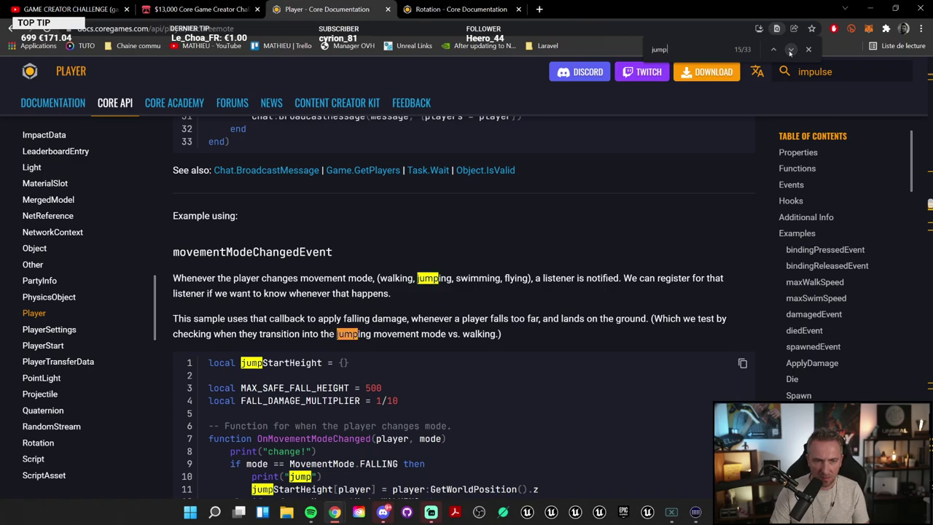
click(791, 49)
click(791, 49)
click(791, 50)
click(791, 49)
click(791, 49)
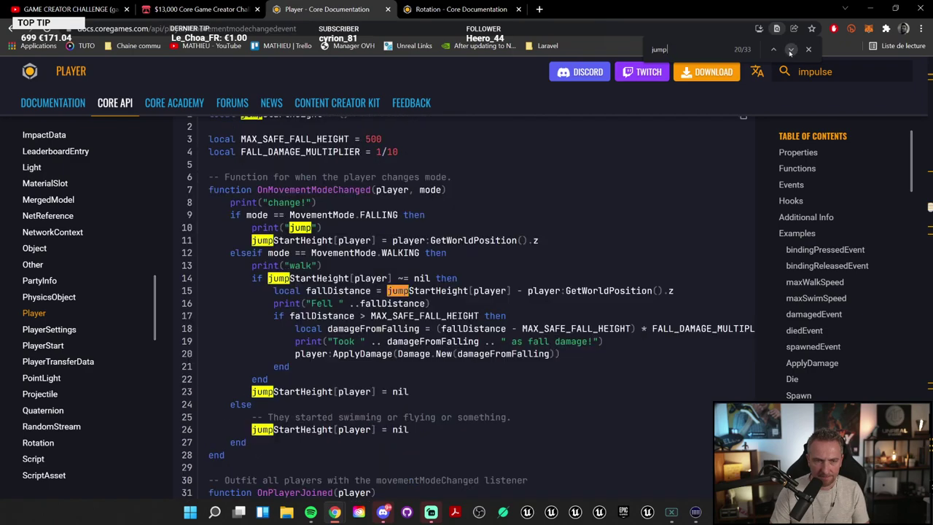
click(873, 9)
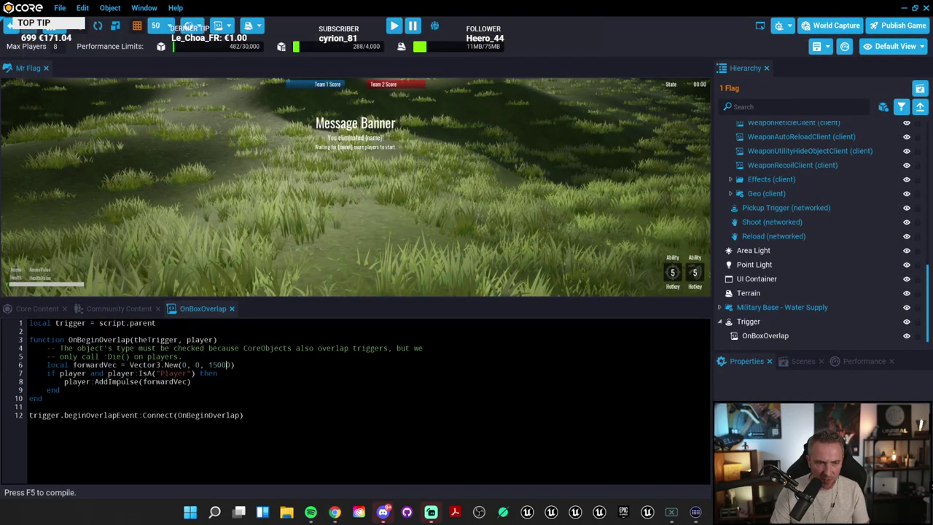
Step: Change the impulse's vertical value on line 6 to -15000 and save the script
double_click(220, 364)
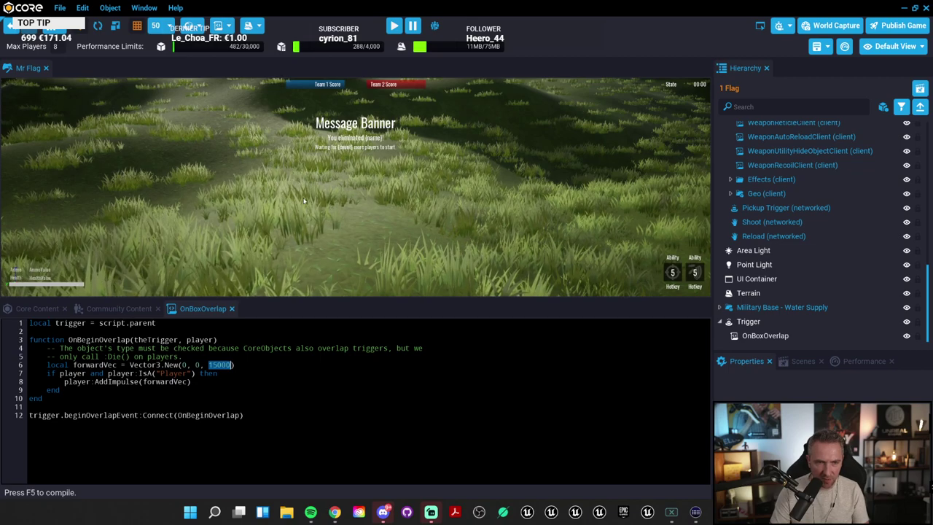
right_drag(306, 197, 304, 195)
click(433, 257)
key(f)
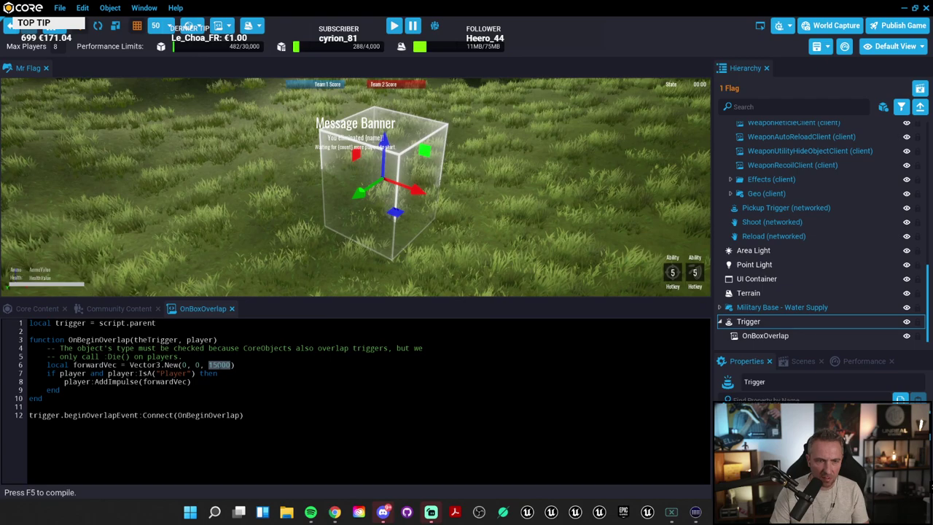
key(ctrl+s)
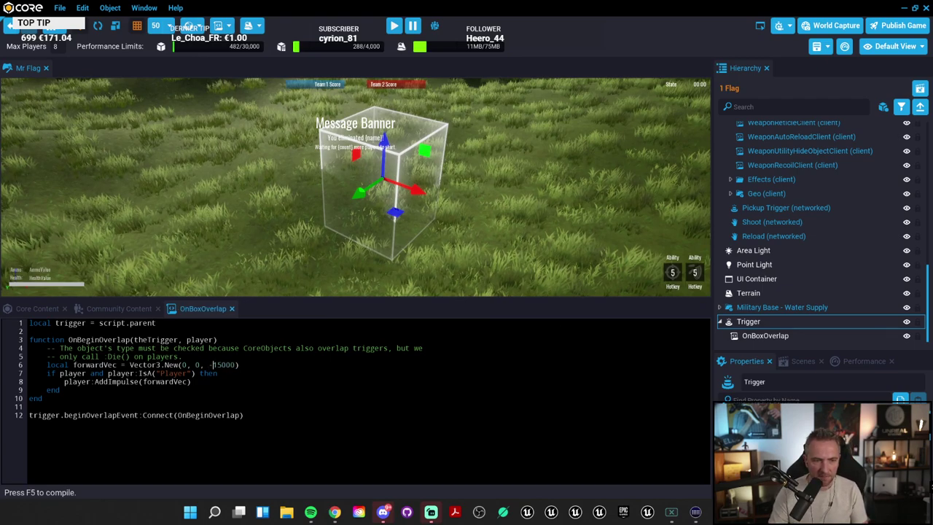
Step: Playtest the downward impulse by running the character through the trigger
middle_drag(490, 191, 504, 211)
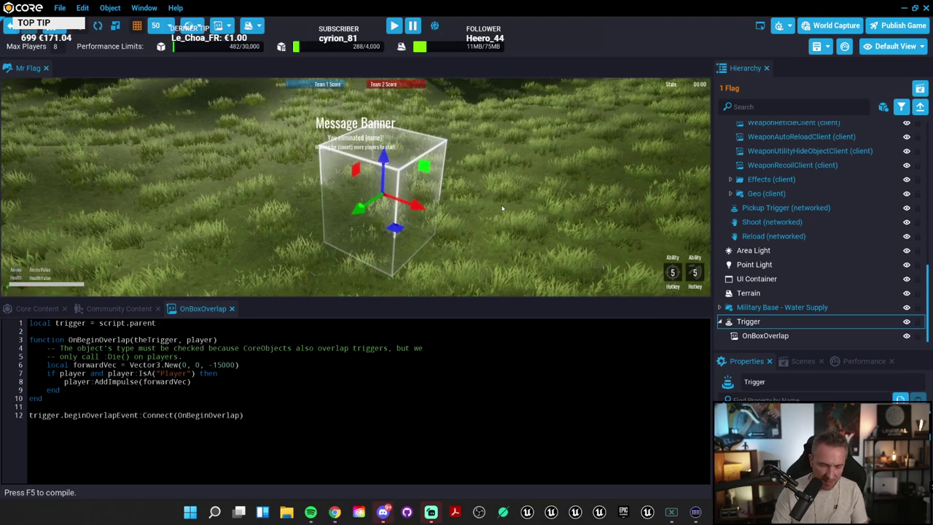
key(equal)
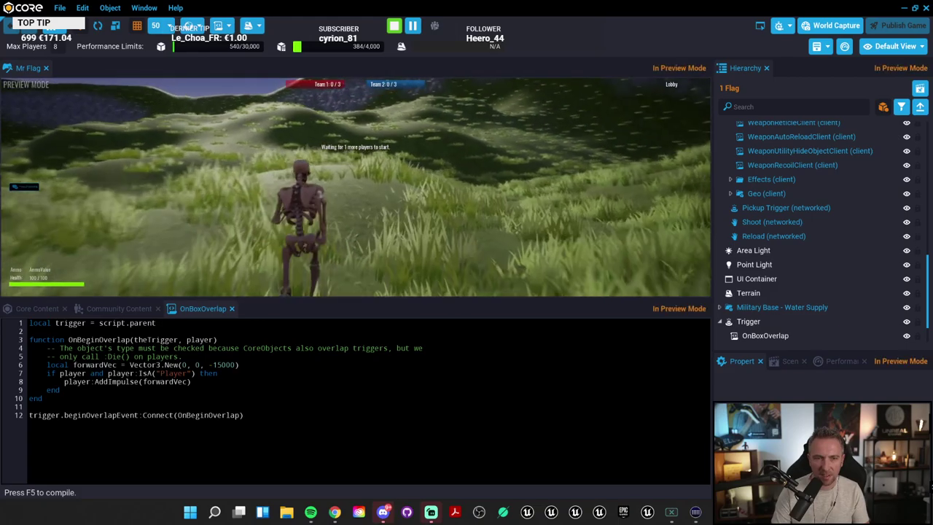
key(w)
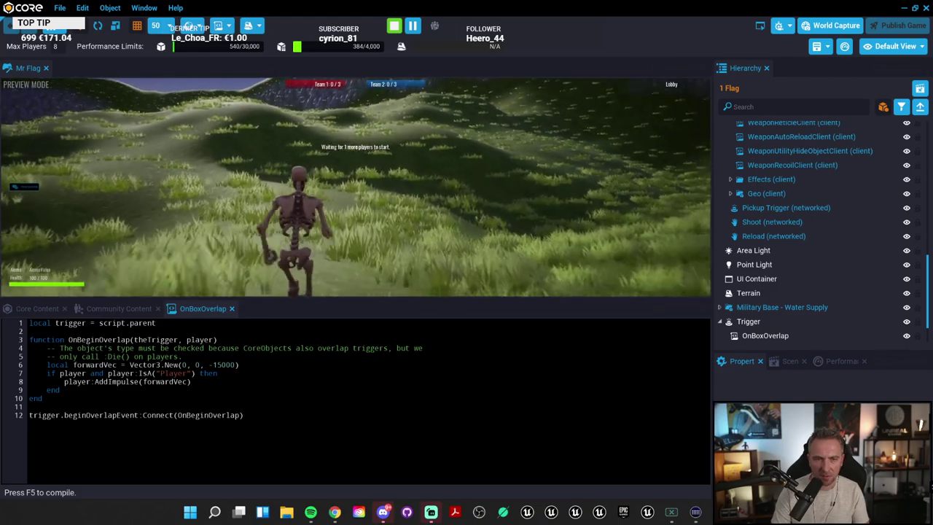
key(w)
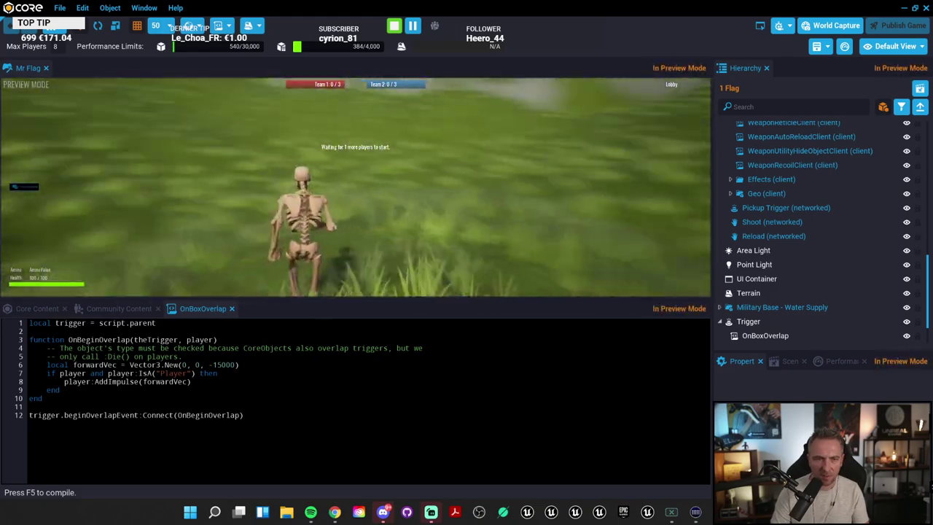
key(w)
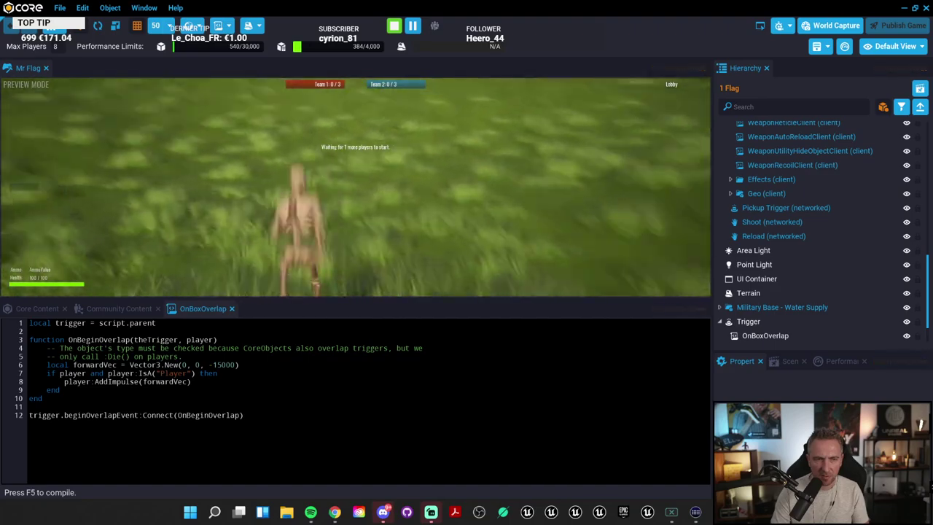
key(w)
key(=)
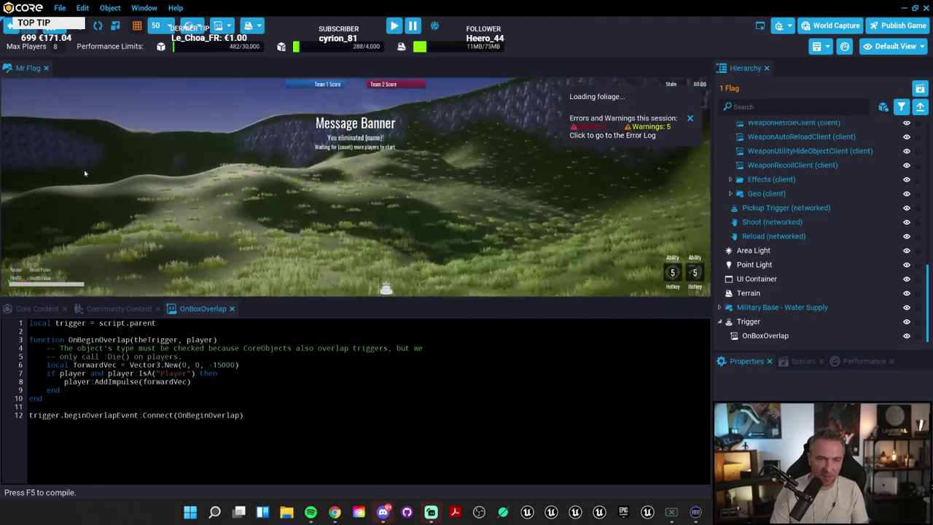
Step: Drag the Animated Neon Sign - Battery from 3D Objects into the trigger box and briefly preview
click(749, 322)
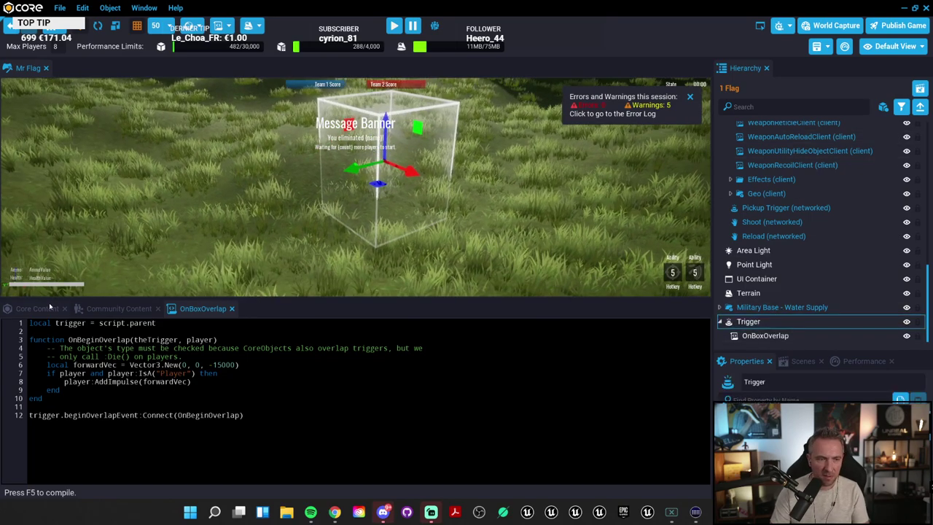
click(40, 309)
scroll(60, 374, up, 2)
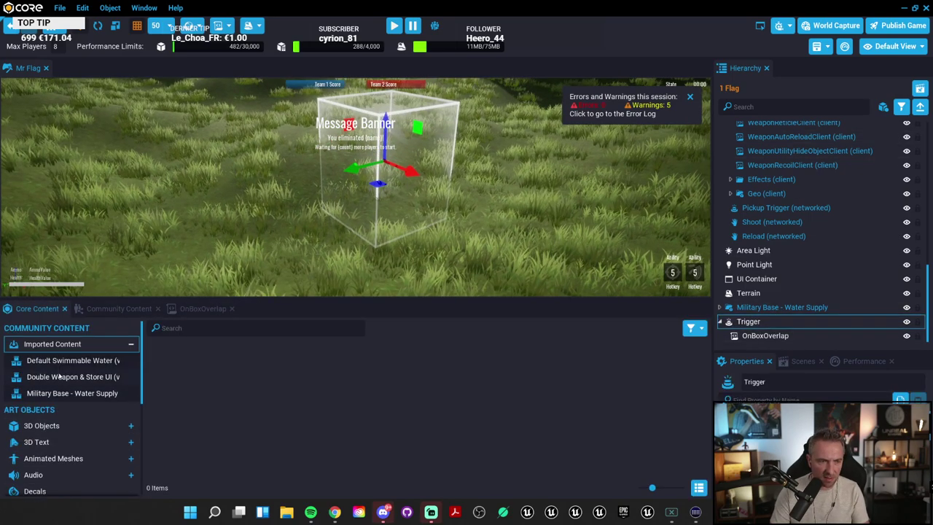
click(42, 426)
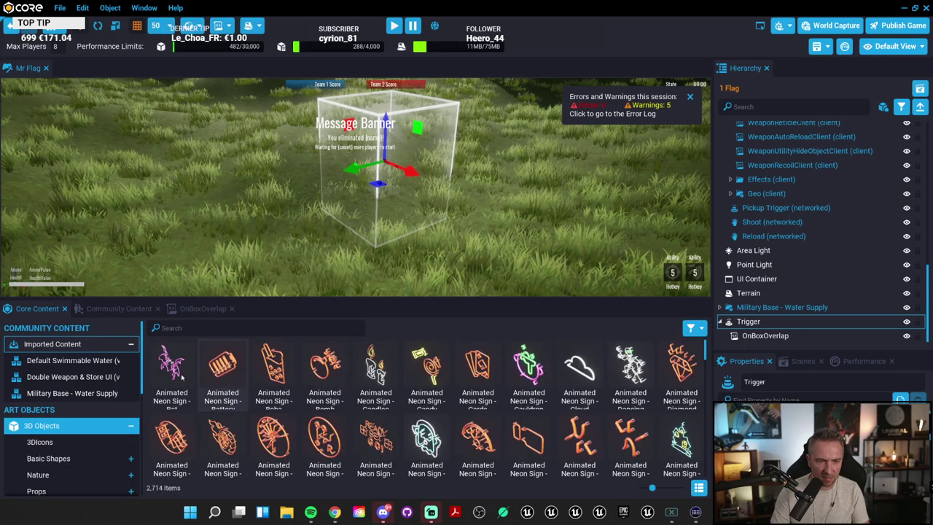
drag(222, 365, 383, 209)
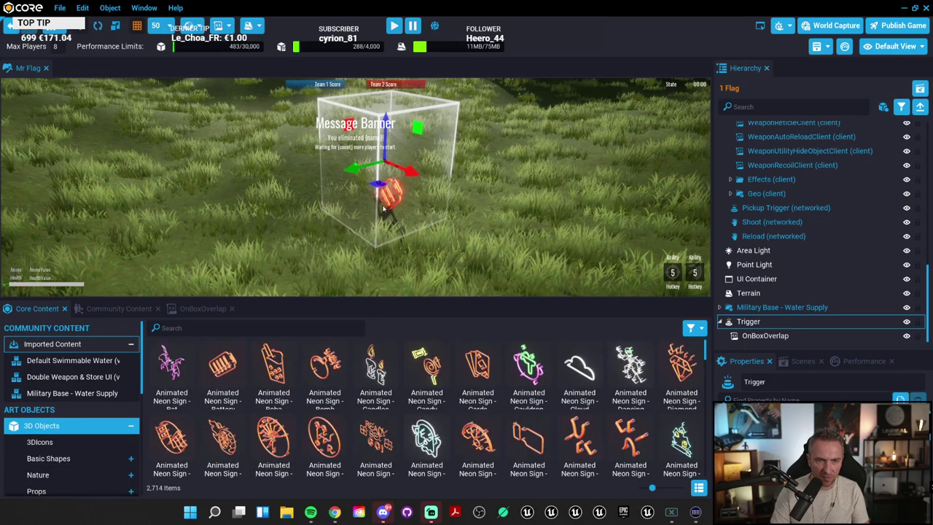
key(=)
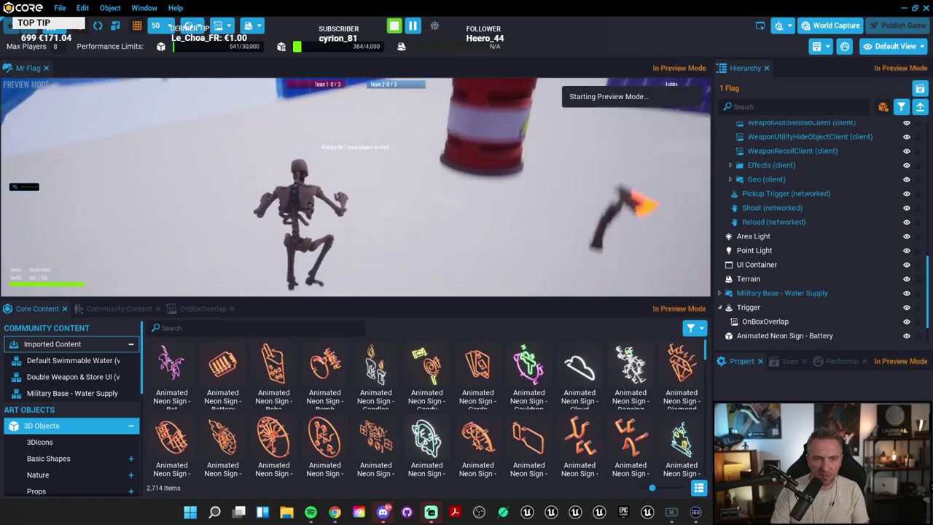
key(=)
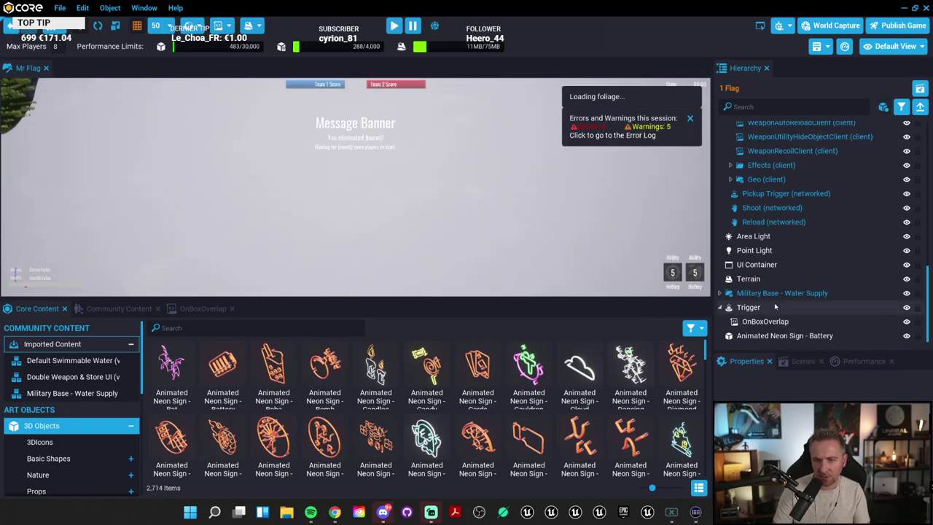
click(776, 307)
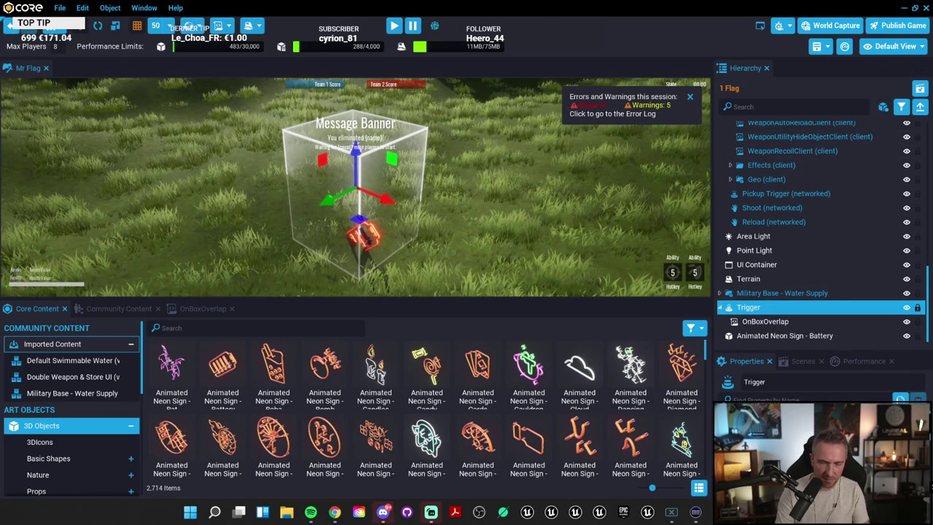
key(=)
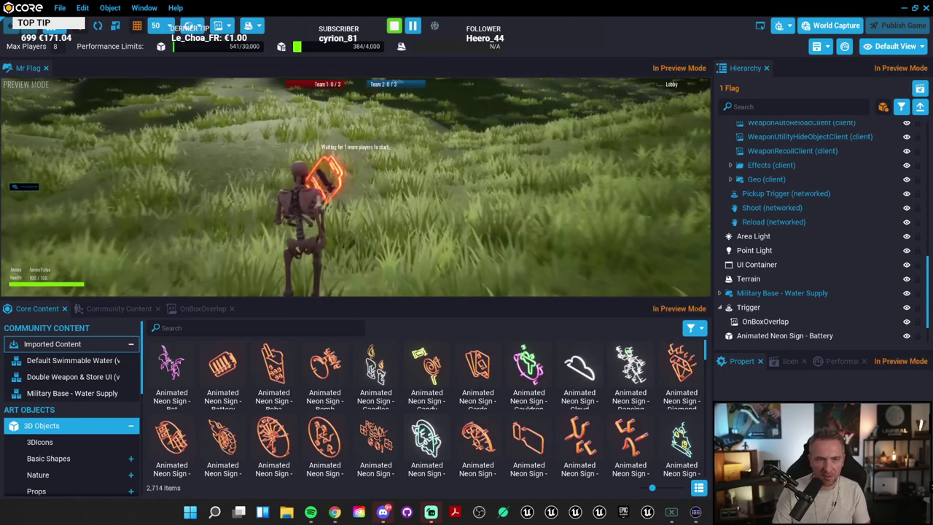
key(w)
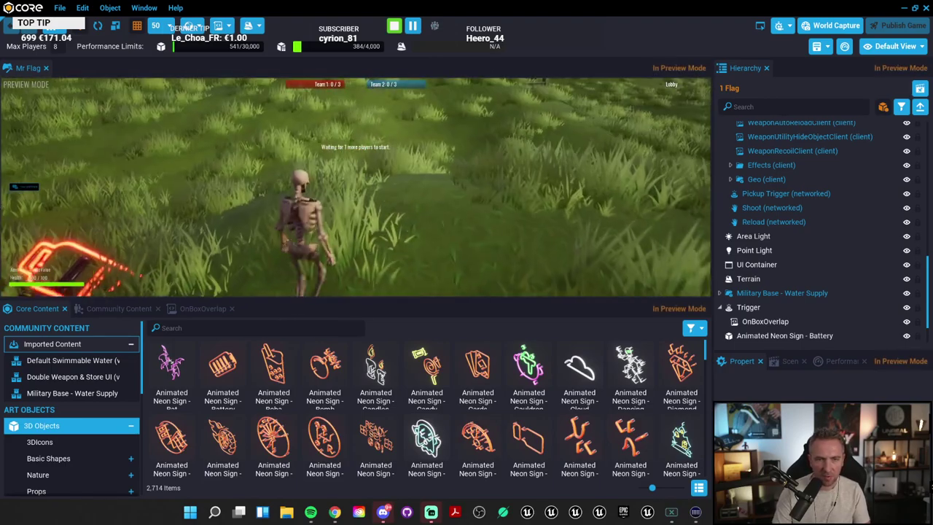
key(=)
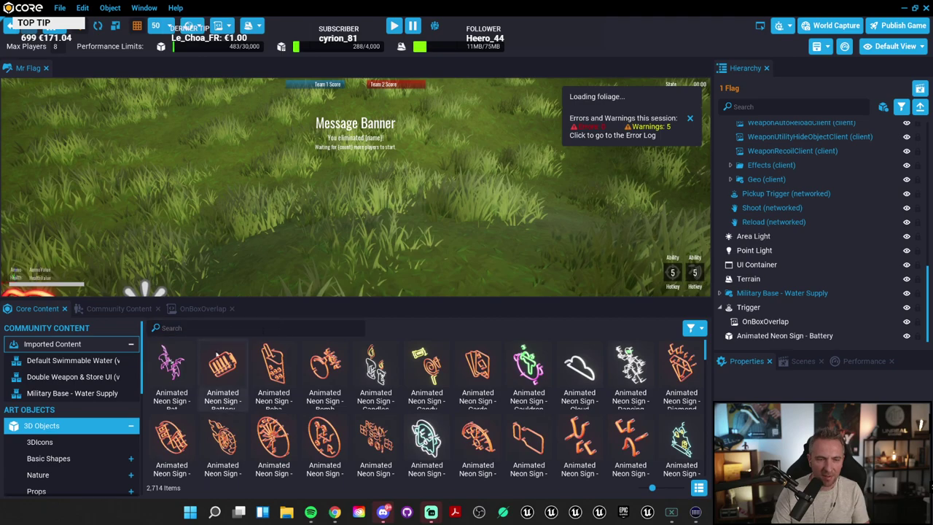
Step: Remove the minus on line 6 so the impulse points upward, and save
click(203, 309)
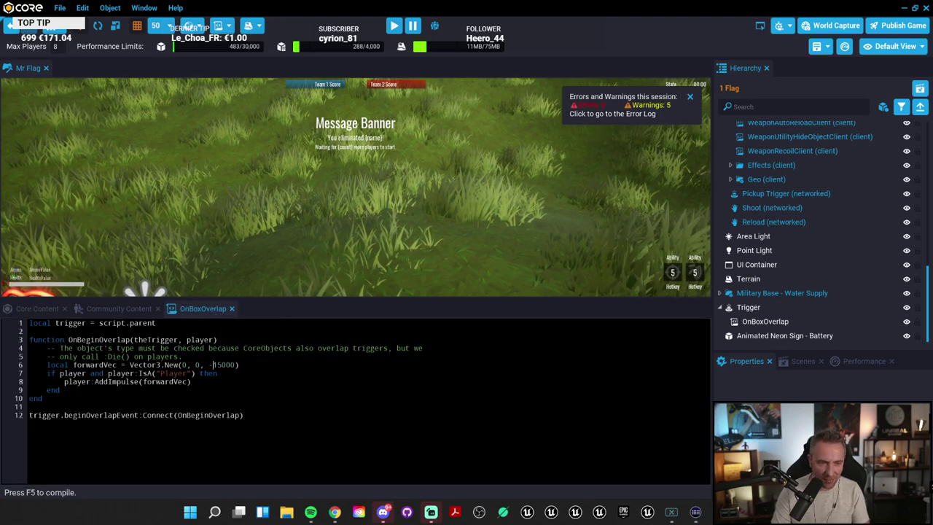
key(BackSpace)
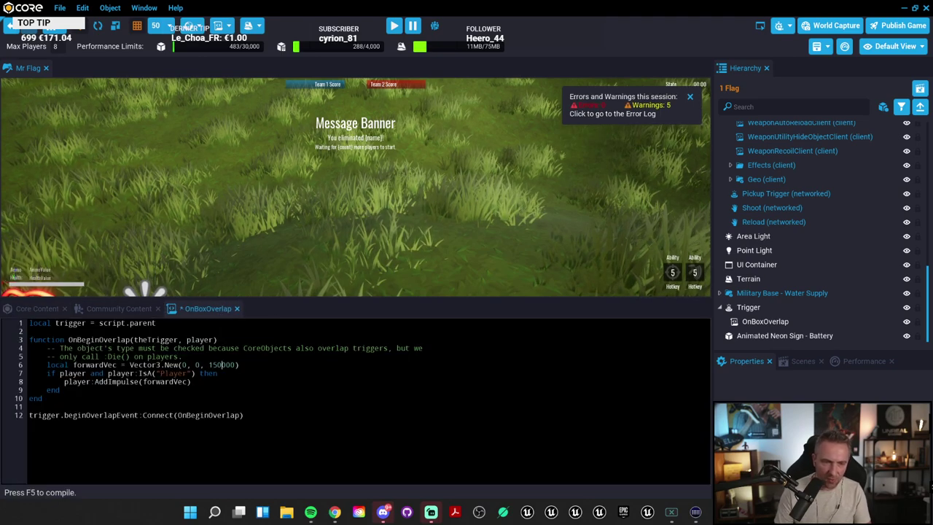
key(ctrl+s)
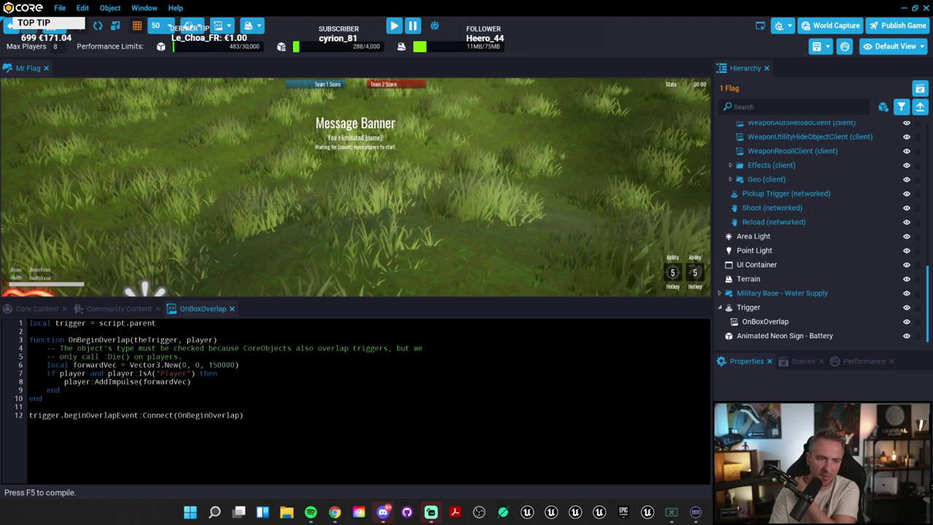
key(ctrl+s)
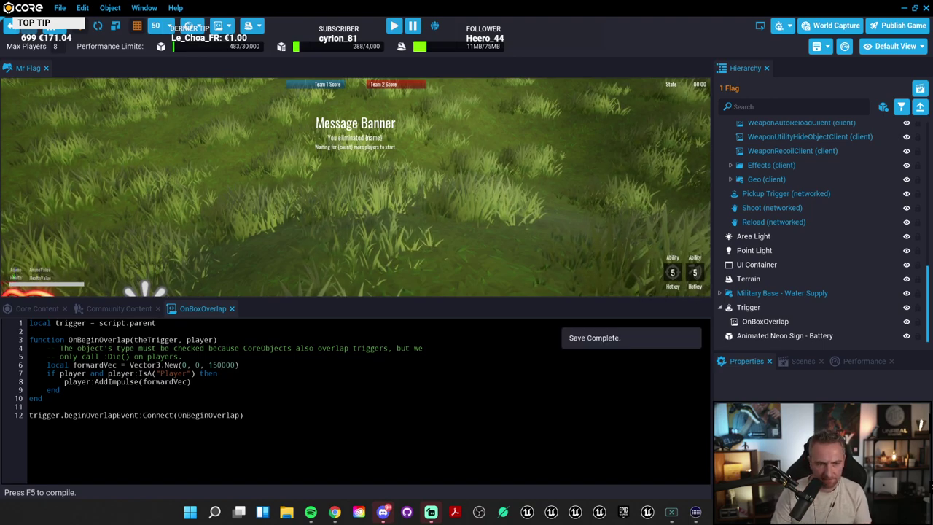
Step: Paste 0, 0, 150000 in place of forwardVec inside AddImpulse, save, and test play
key(ctrl+shift+Left)
key(ctrl+shift+Left)
key(ctrl+shift+Left)
key(ctrl+c)
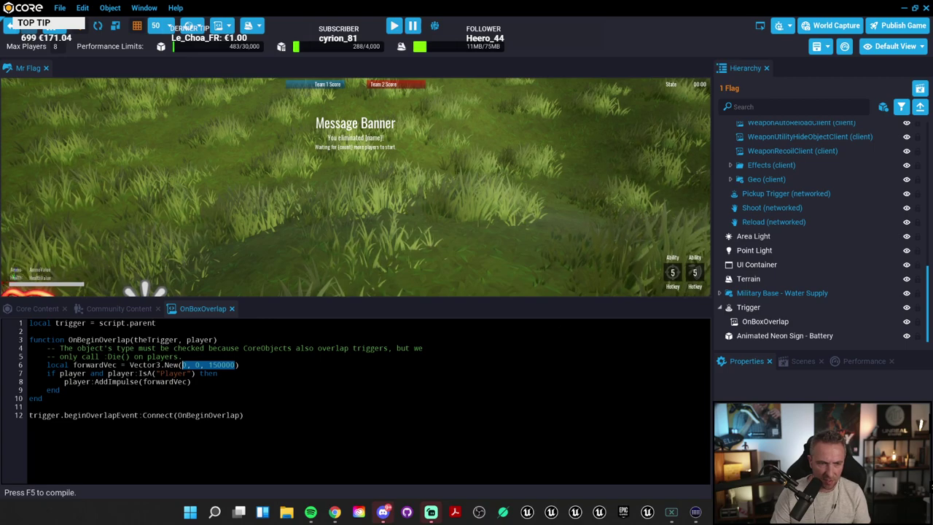
drag(188, 381, 156, 381)
key(ctrl+v)
key(ctrl+s)
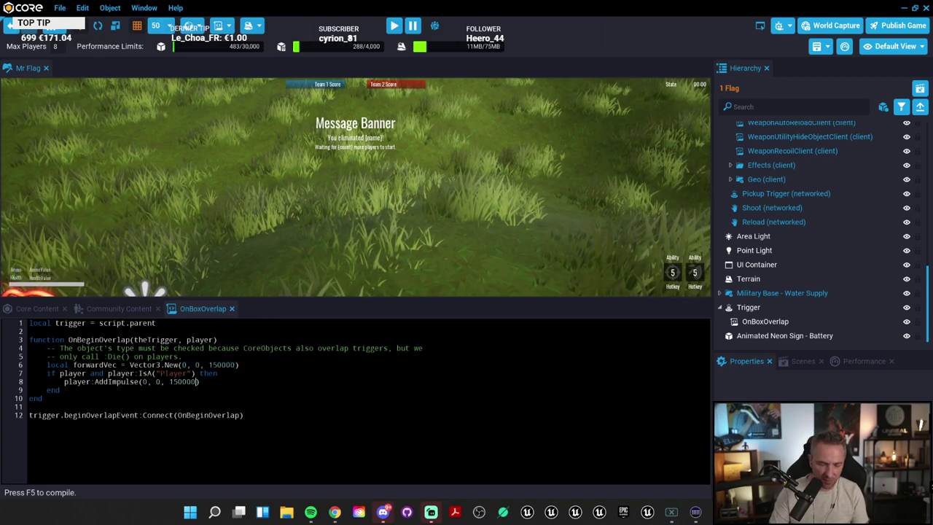
key(=)
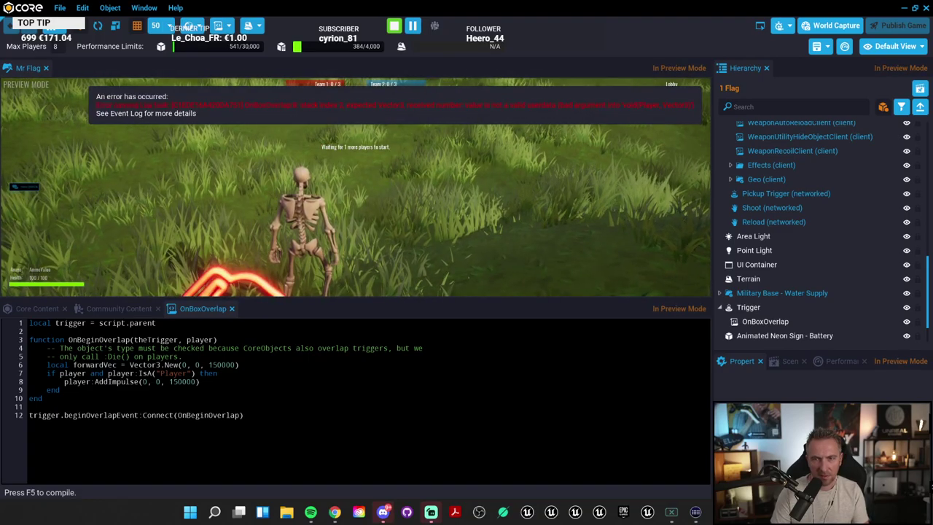
Step: Stop the preview, change line 8 to AddImpulse(player, forwardVec), save, and play again
click(394, 26)
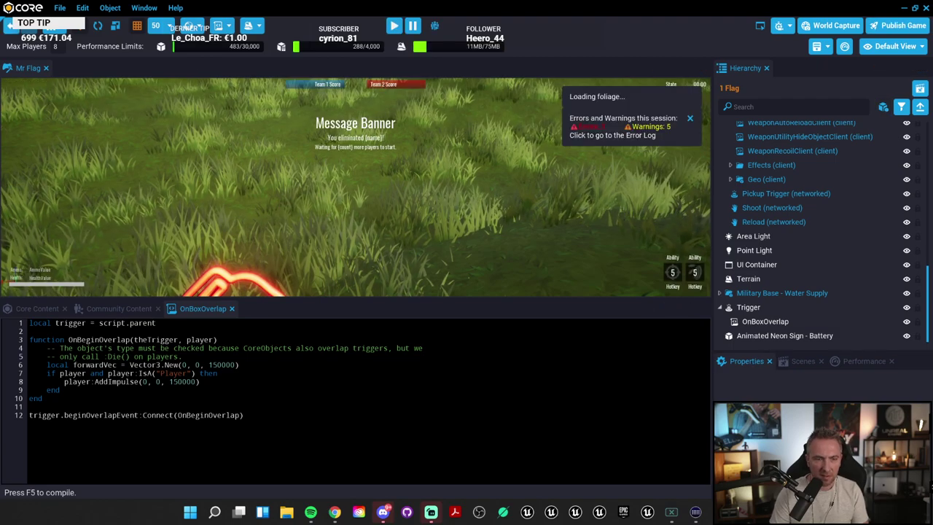
drag(143, 381, 197, 381)
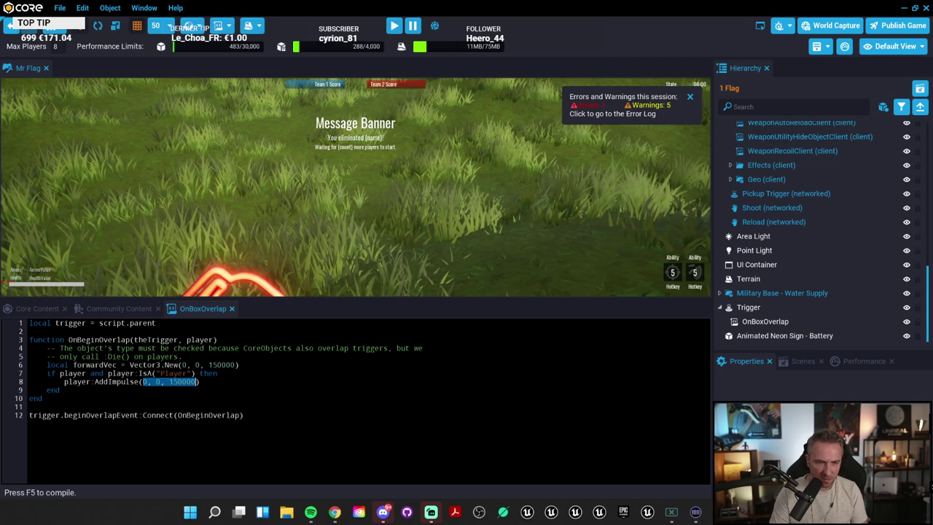
key(BackSpace)
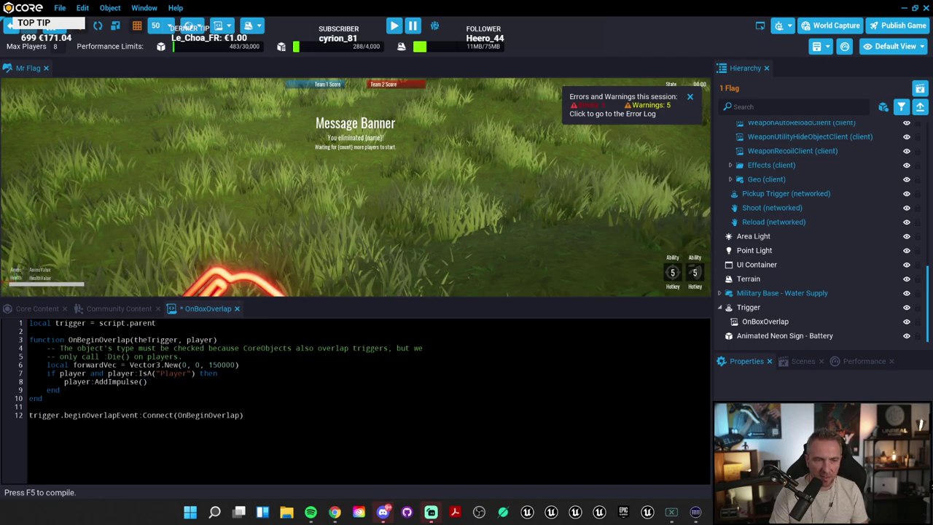
key(BackSpace)
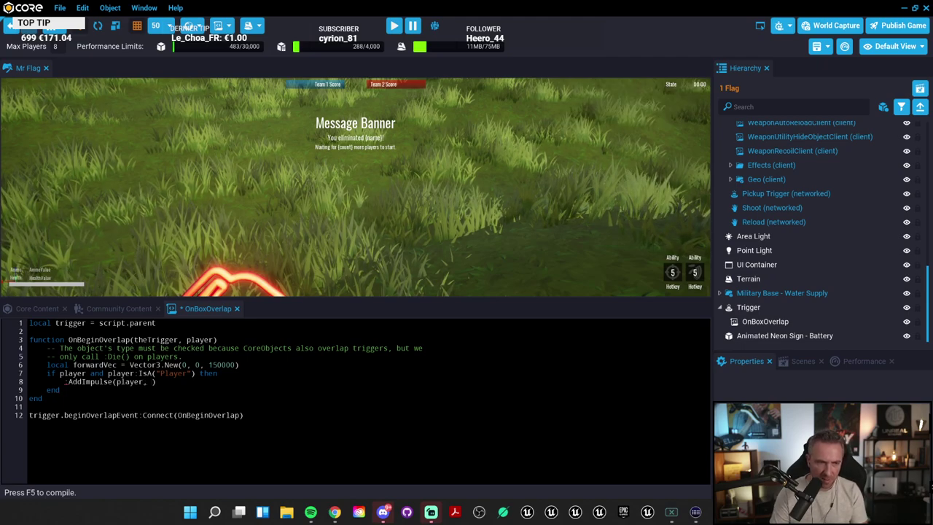
double_click(95, 364)
click(147, 382)
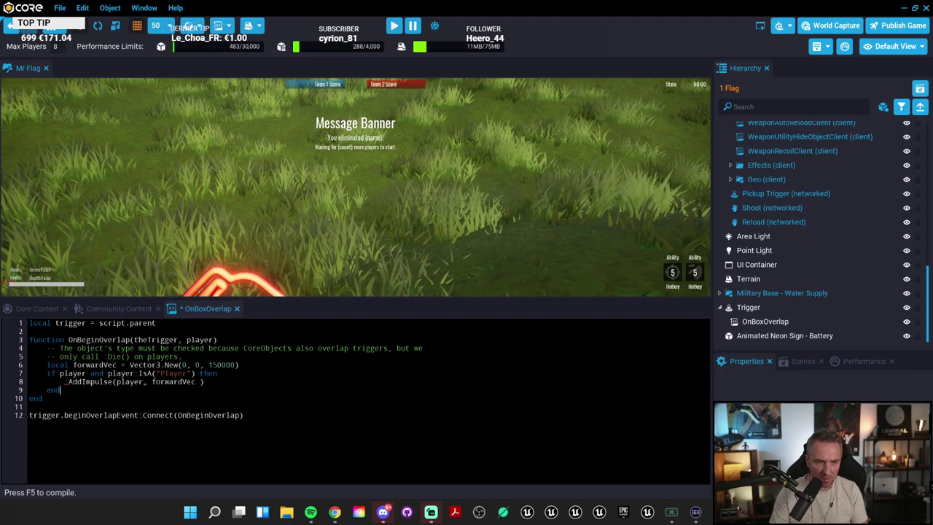
key(BackSpace)
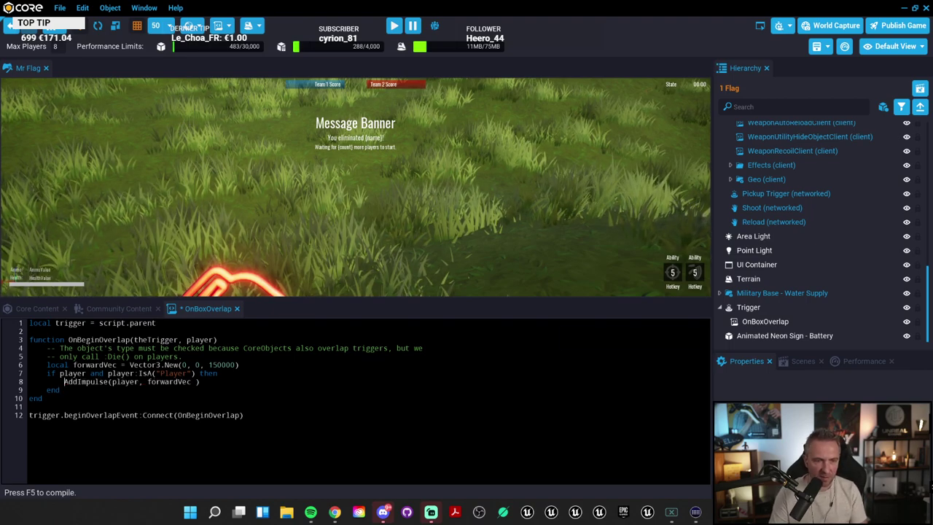
key(ctrl+s)
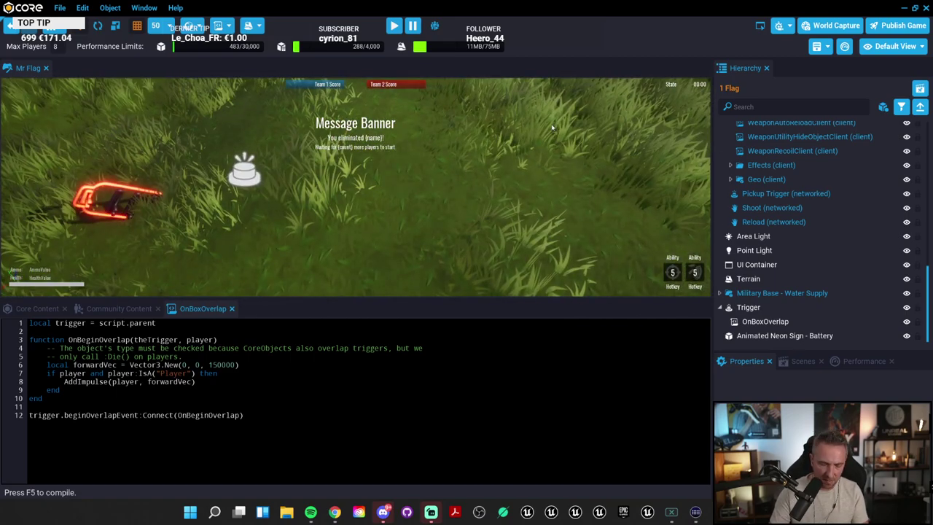
click(394, 25)
Step: Run the character through the grass to test, then stop the preview
key(w)
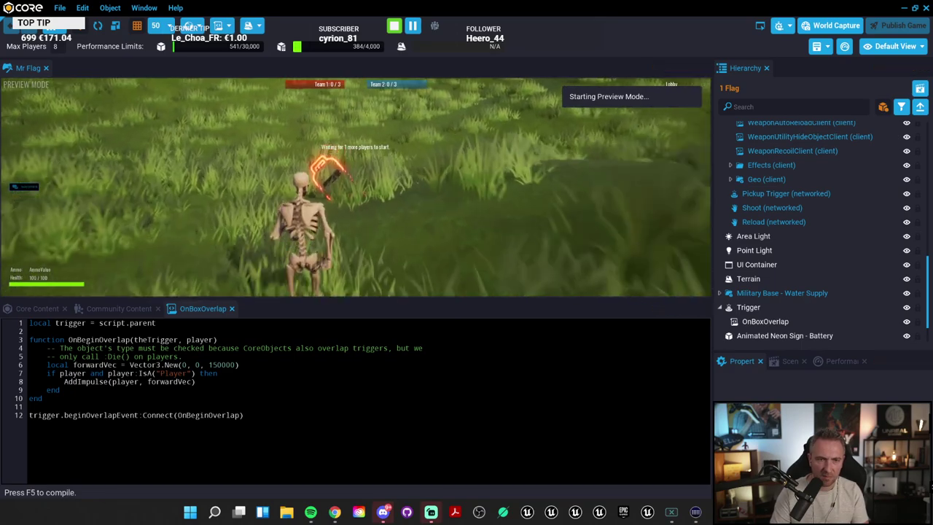
key(w)
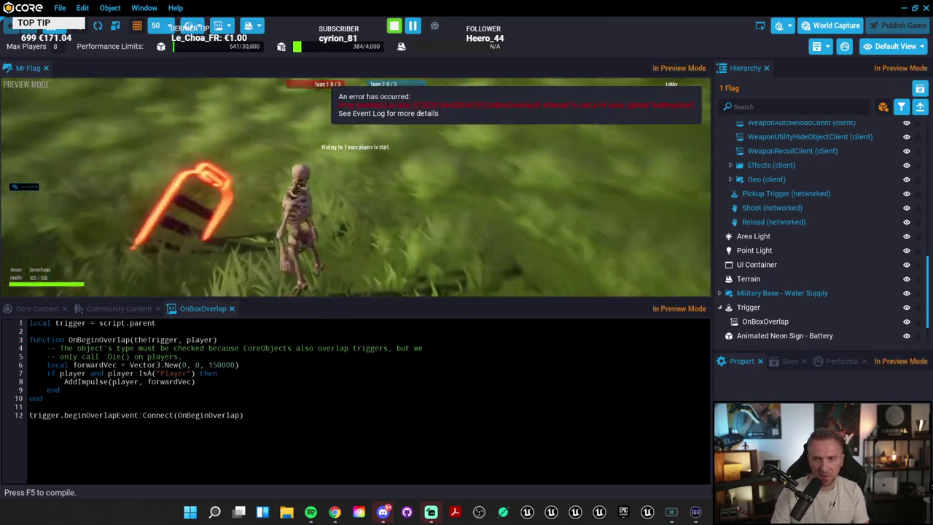
key(w)
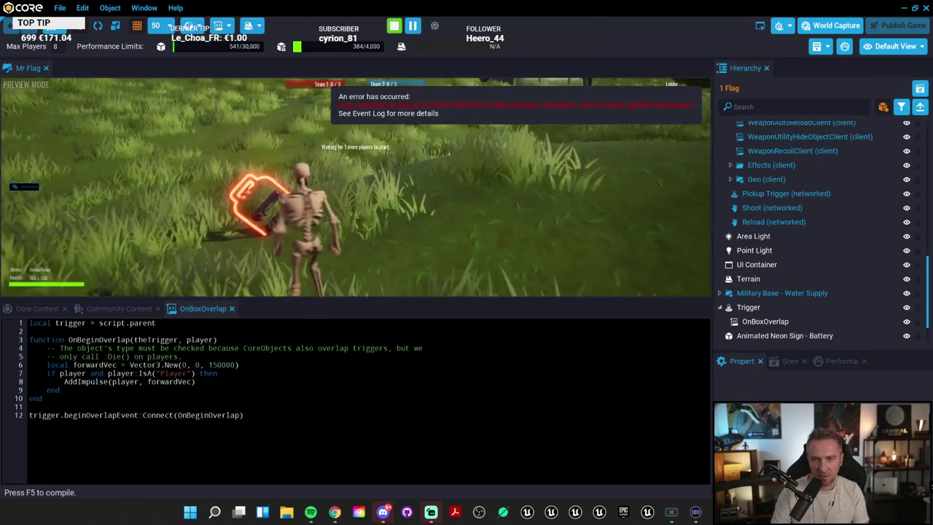
key(=)
Step: Restore line 8 to player:AddImpulse(forwardVec) and save the script
double_click(126, 381)
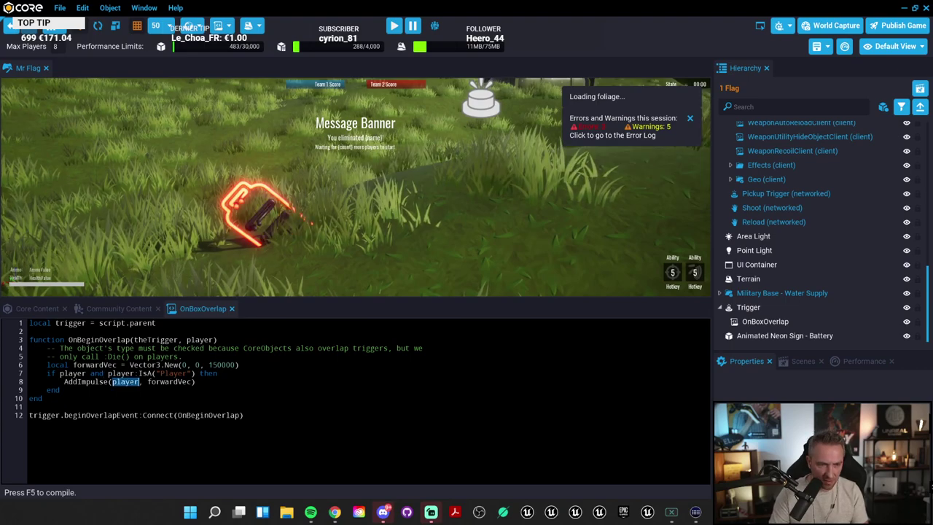
key(BackSpace)
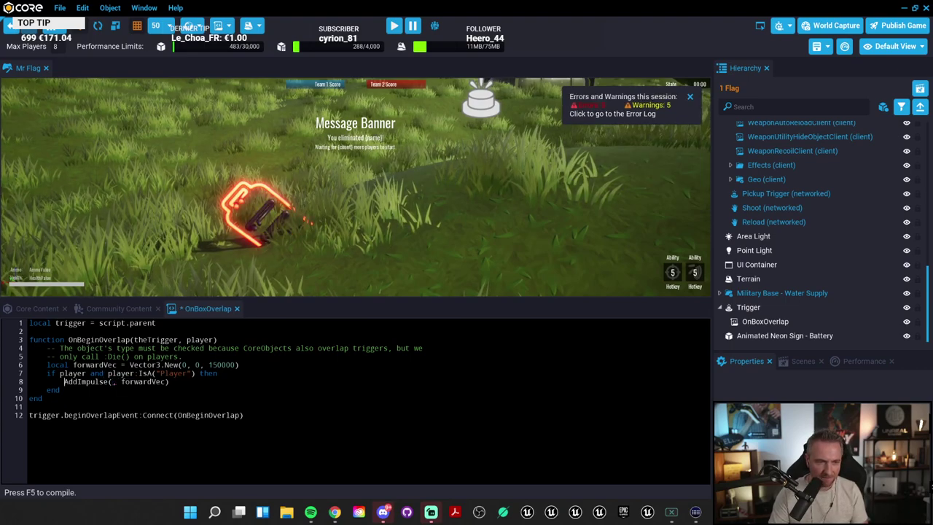
text(player:)
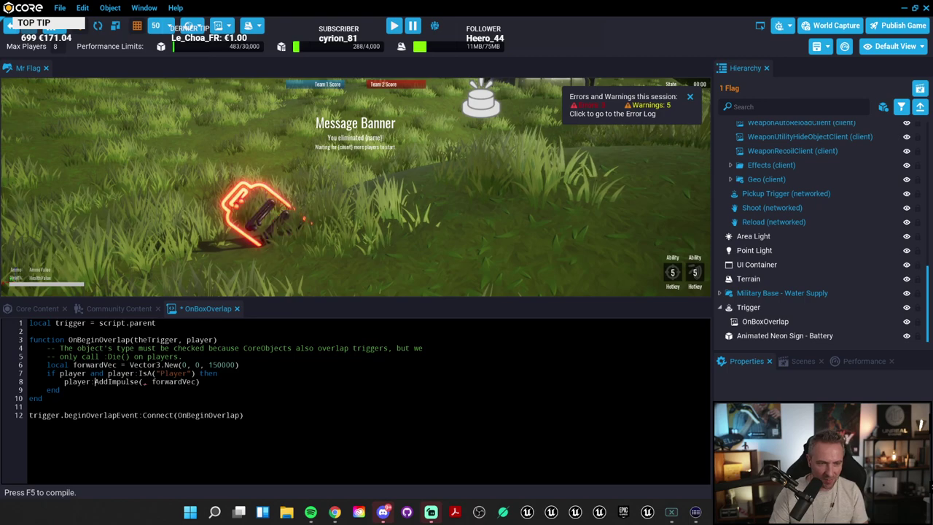
key(Delete)
key(Delete)
key(ctrl+s)
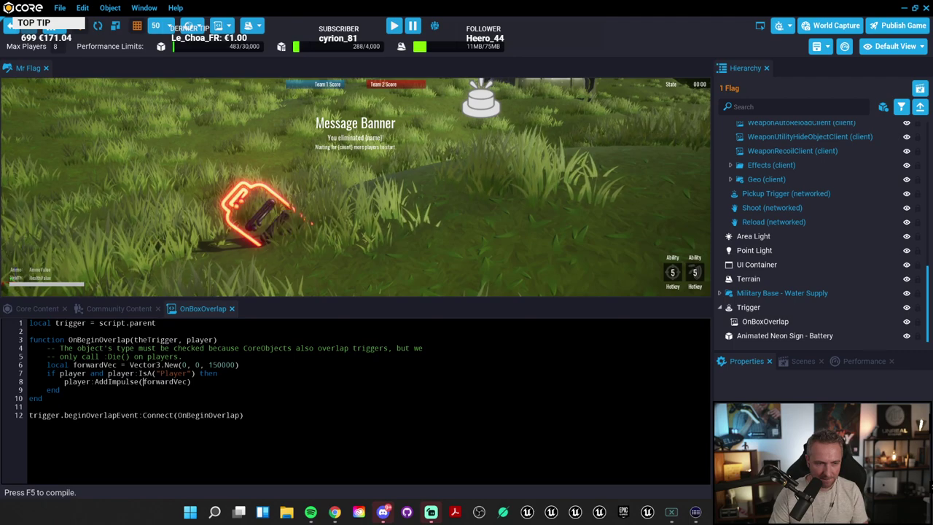
Step: Remove the stray minus before forwardVec, save, select the Trigger, and start a test play
text(-)
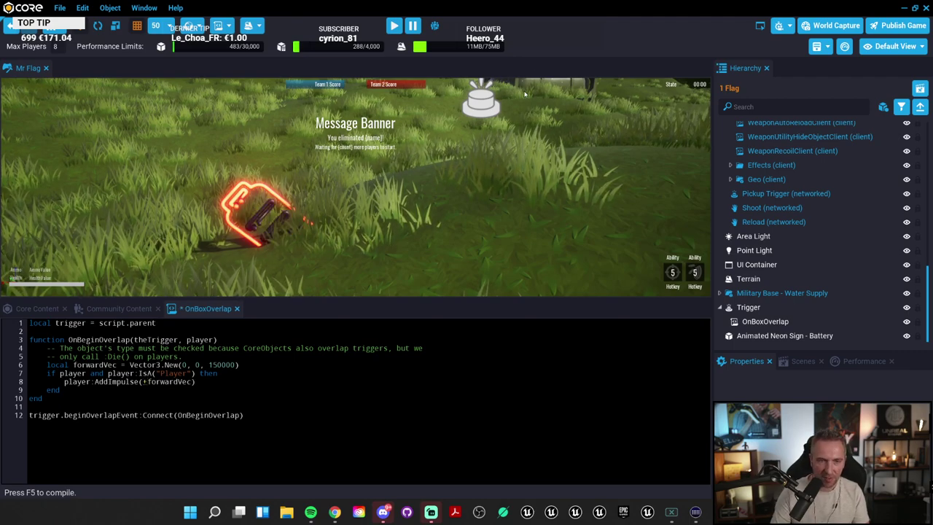
click(522, 190)
key(=)
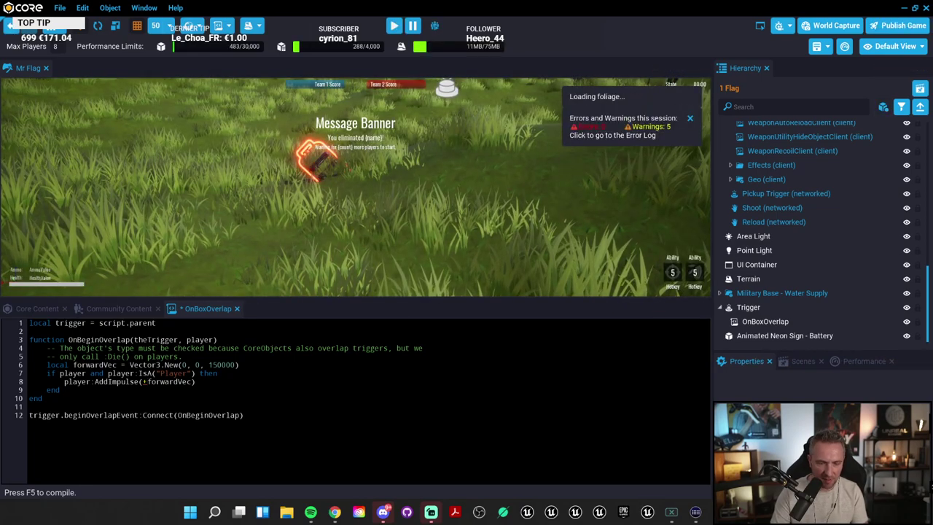
key(BackSpace)
key(ctrl+s)
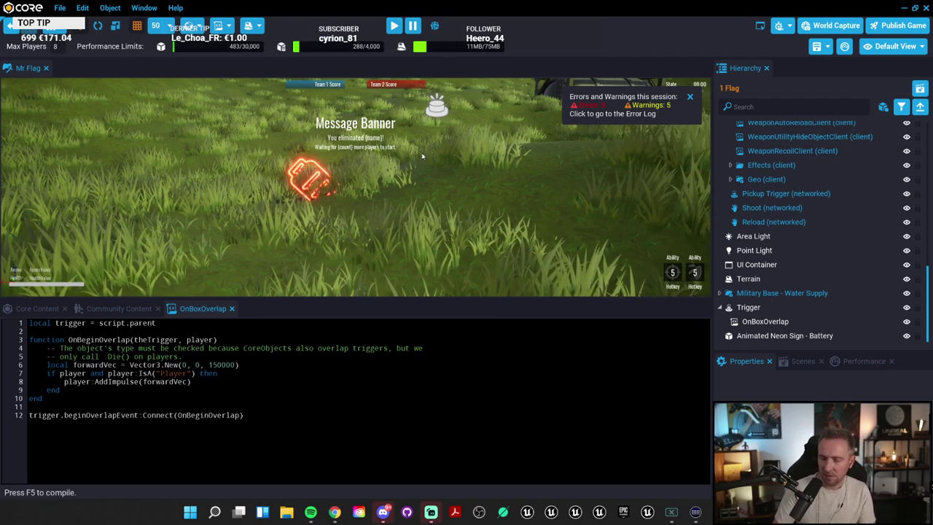
key(=)
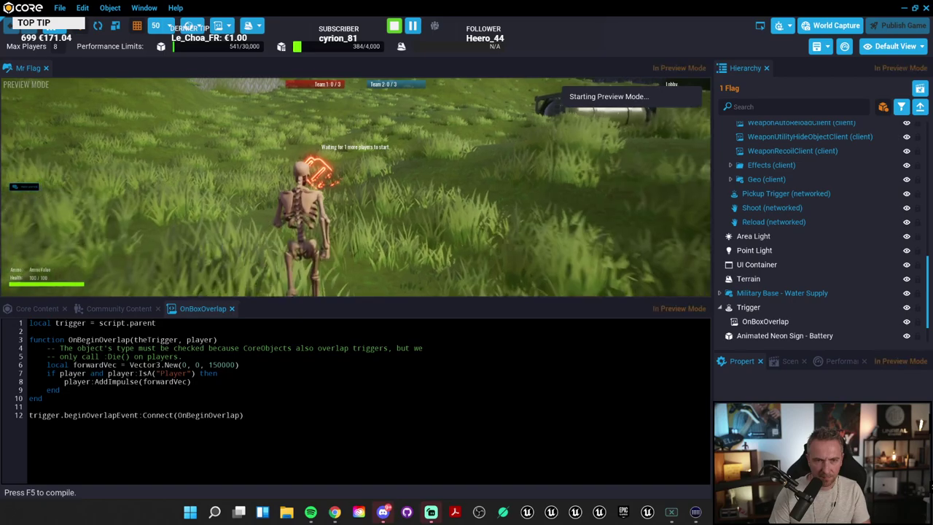
Step: Run the character around the glowing flag and into the trigger to test the upward launch
key(w)
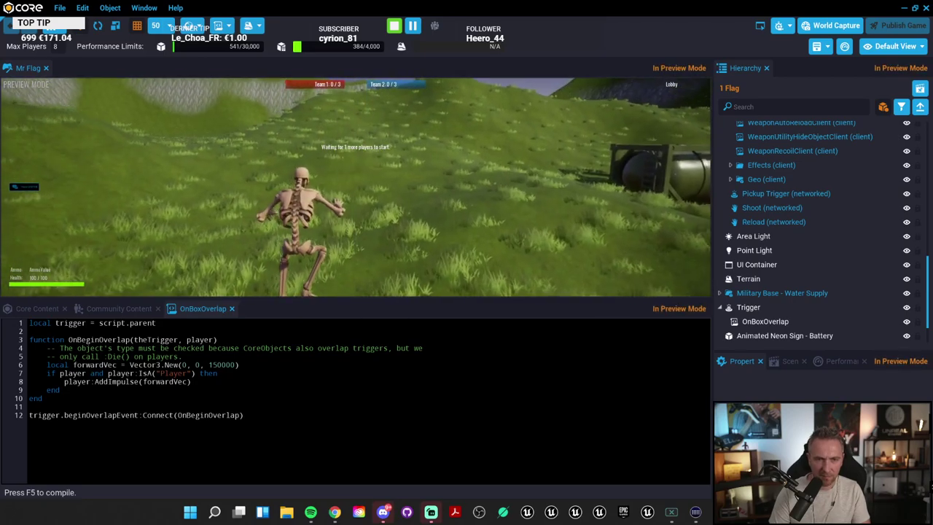
key(s)
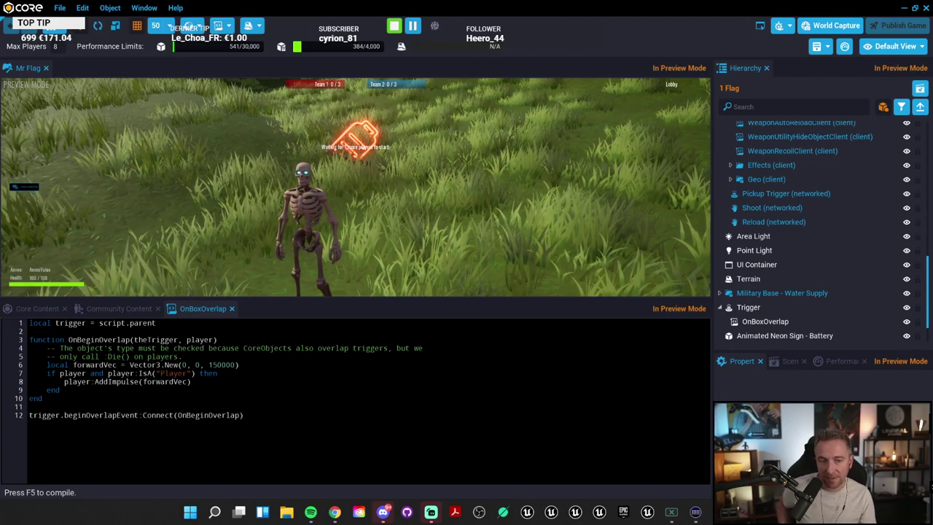
key(w)
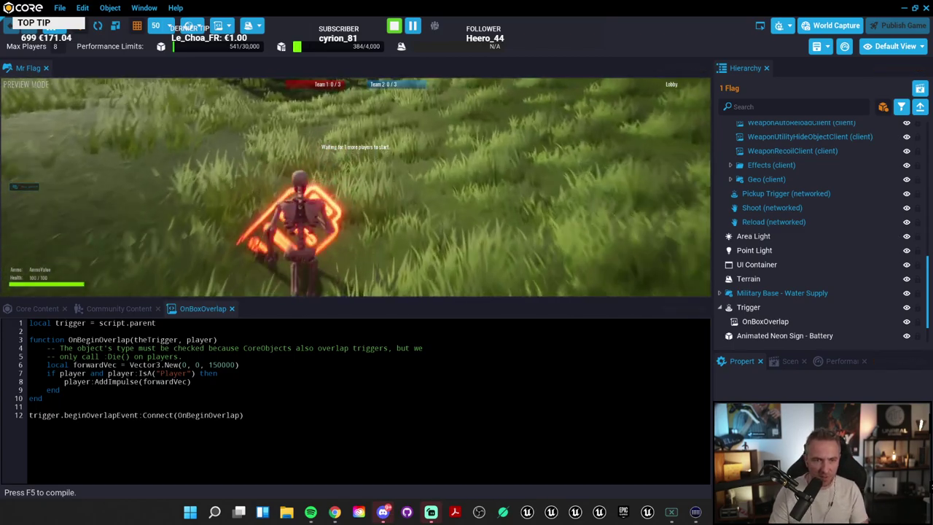
key(w)
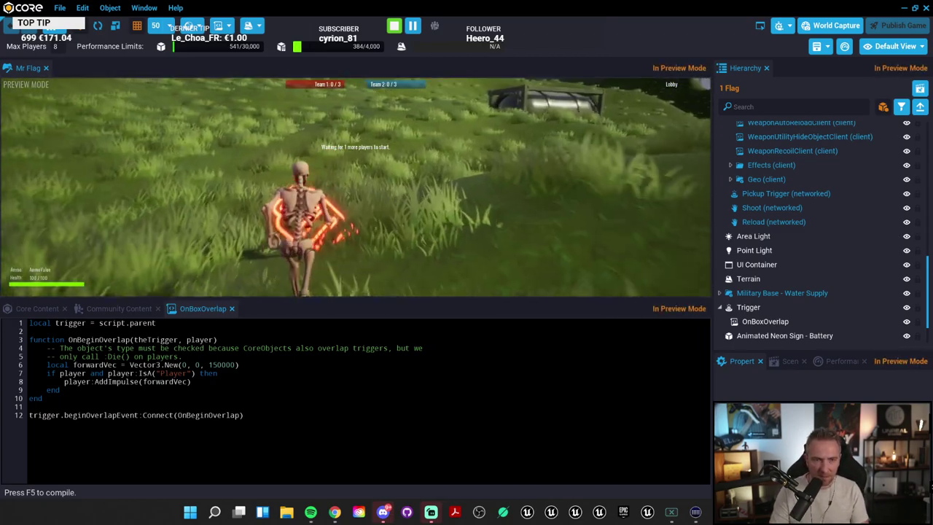
key(w)
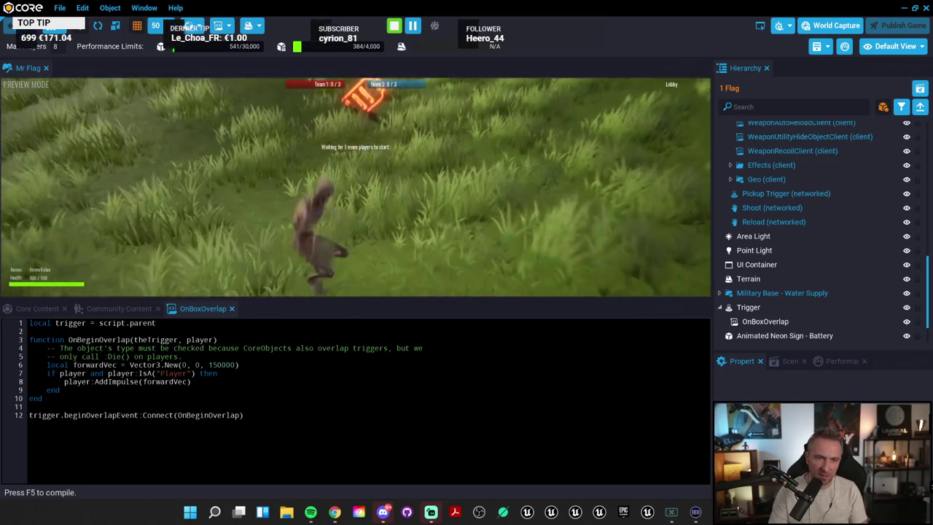
key(w)
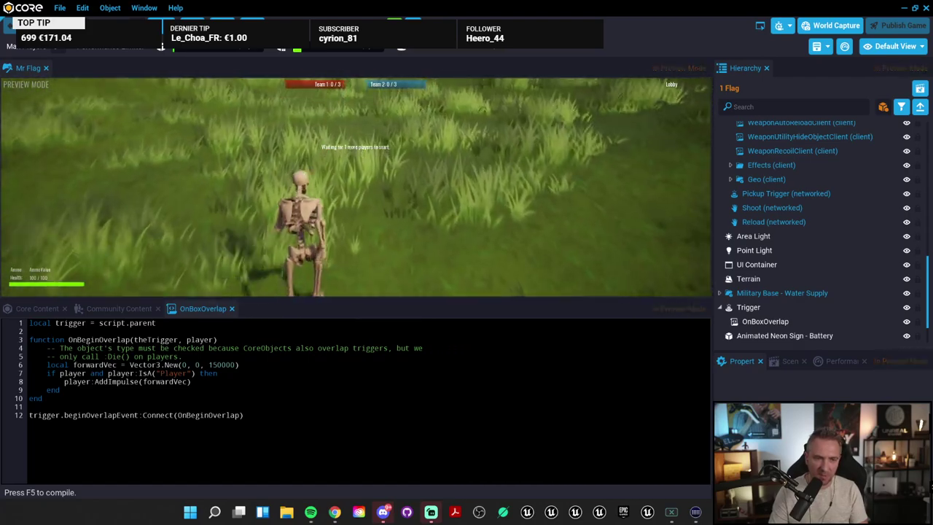
key(w)
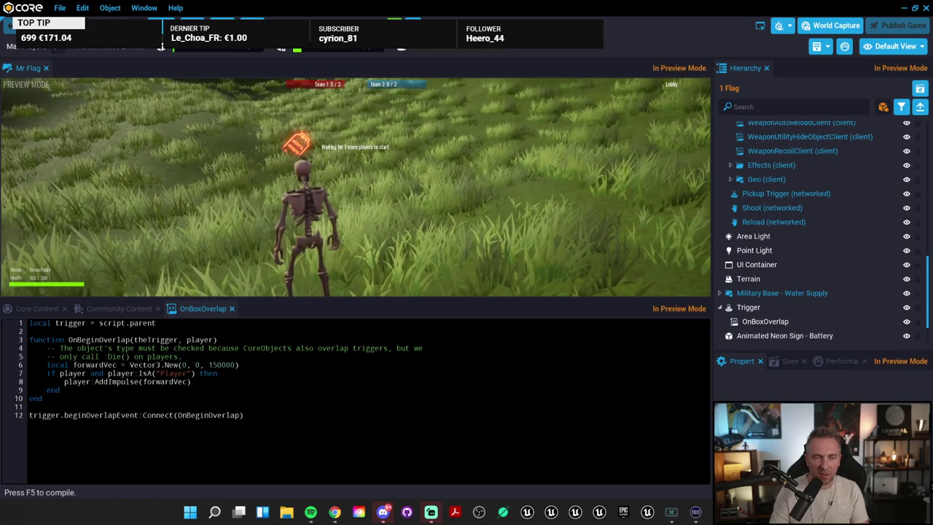
key(w)
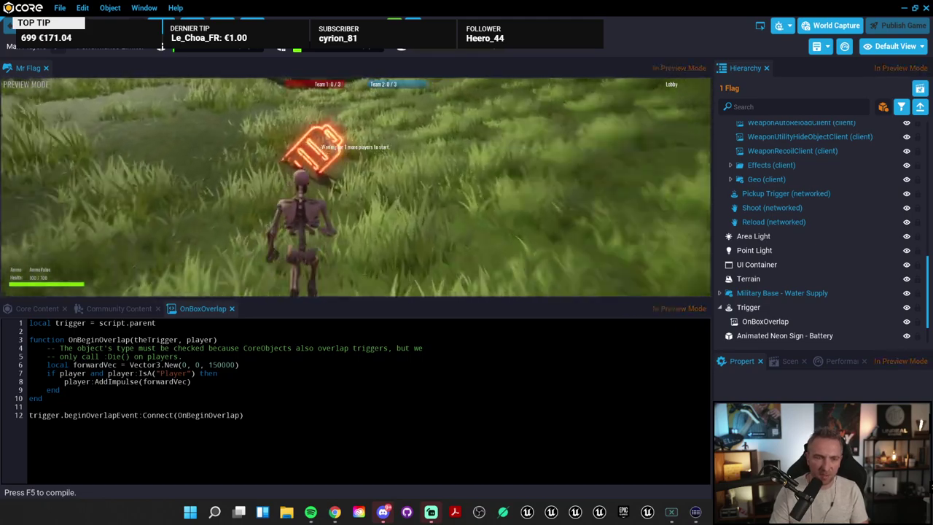
key(w)
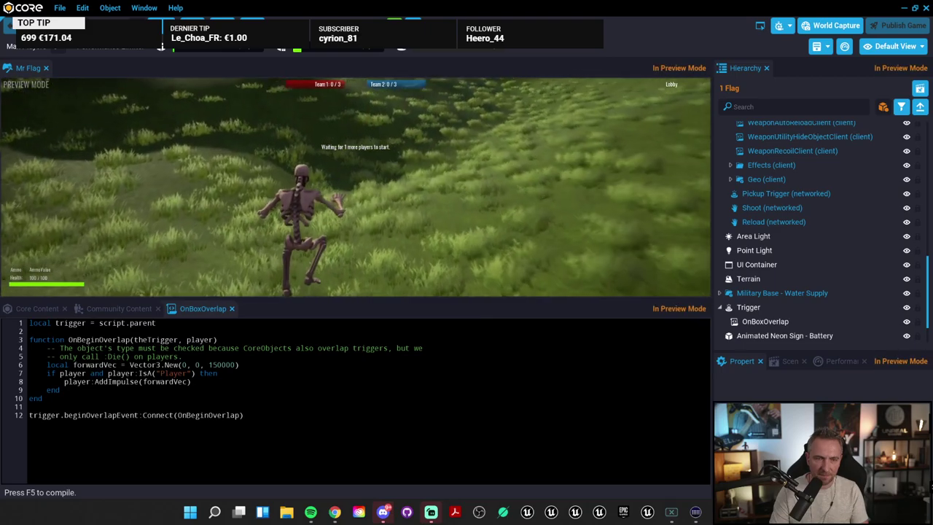
key(w)
key(Escape)
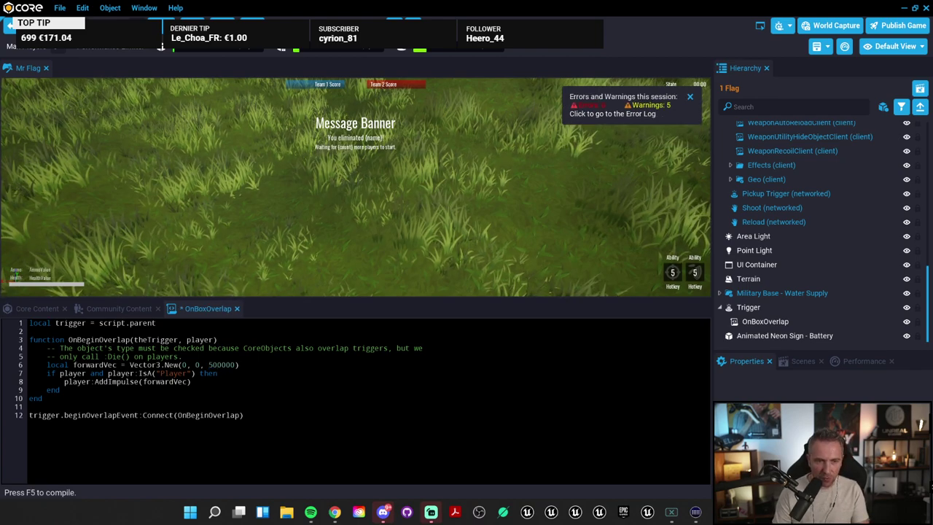
Step: Save the script, then play and run the skeleton into the trigger to be flung skyward
key(ctrl+s)
right_drag(404, 204, 314, 178)
key(=)
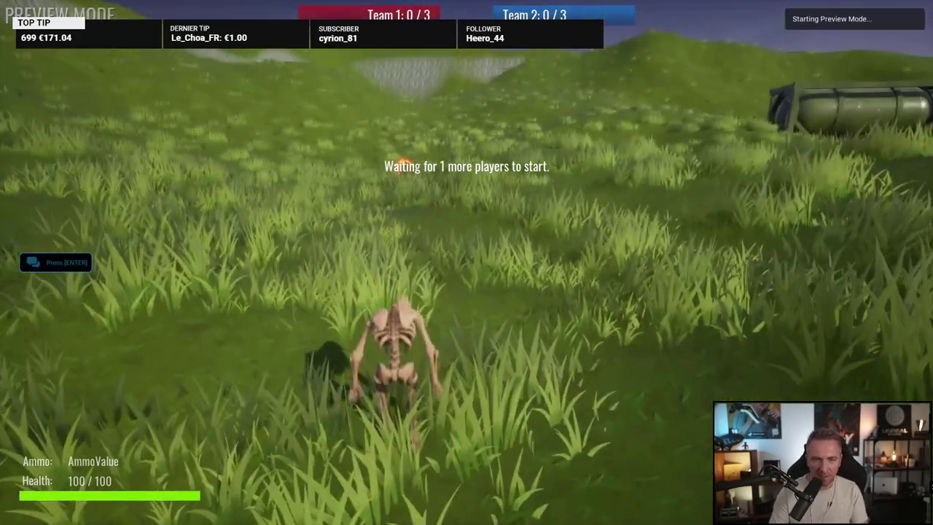
key(w)
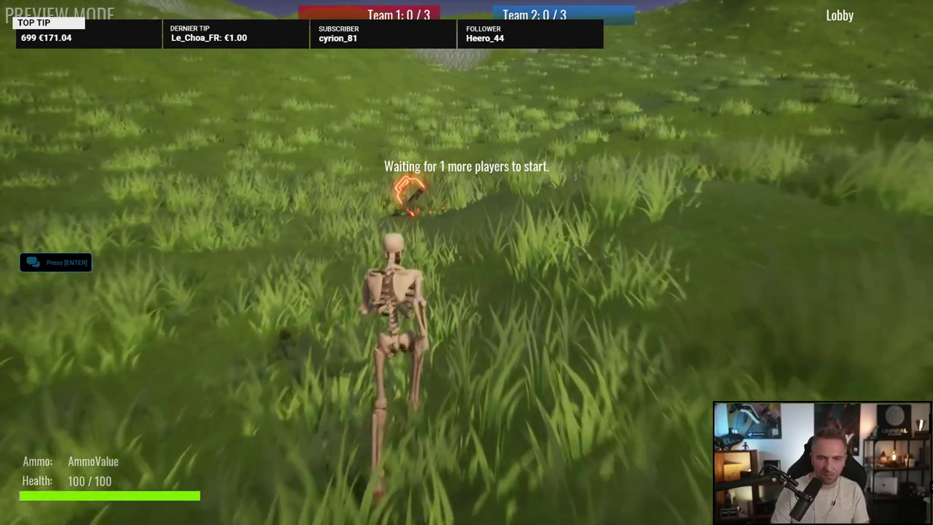
key(space)
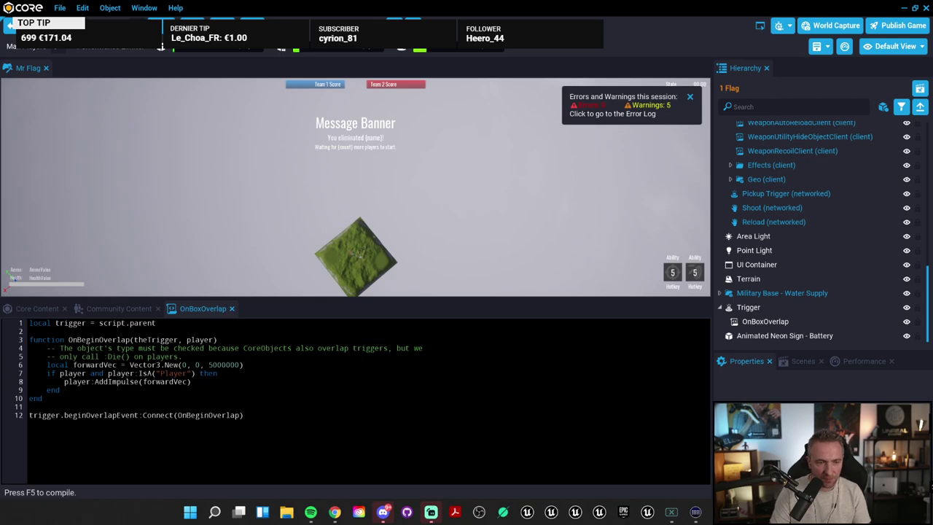
Step: Reduce line 6's impulse to Vector3.New(0, 0, 500000), save, and frame the Trigger box
click(226, 365)
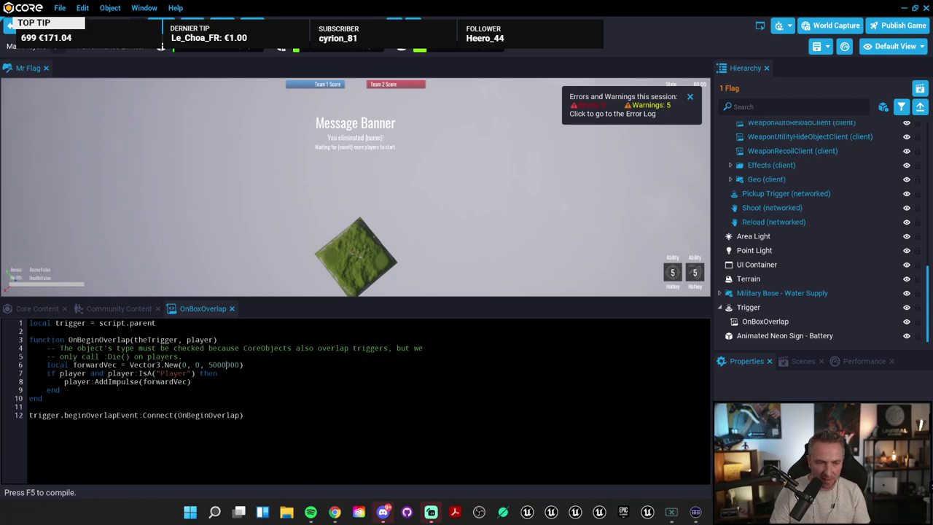
key(BackSpace)
key(ctrl+s)
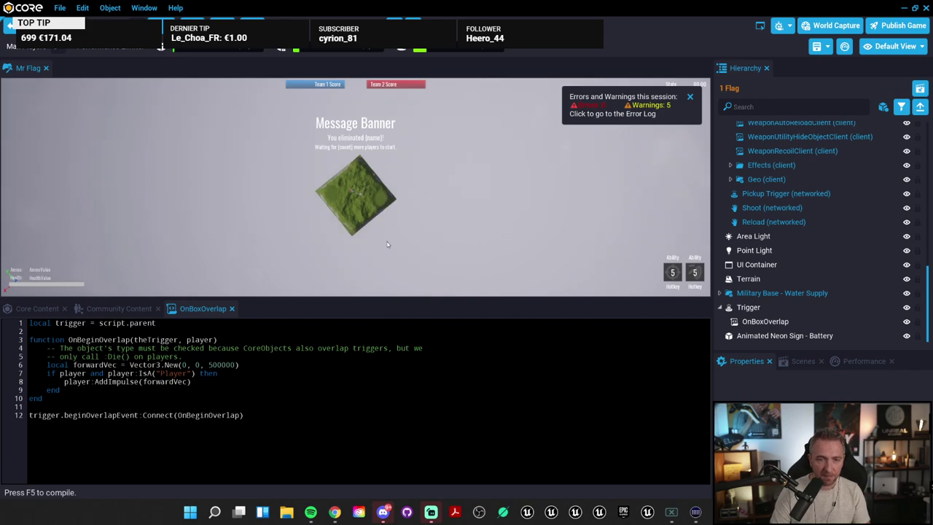
click(786, 308)
double_click(786, 309)
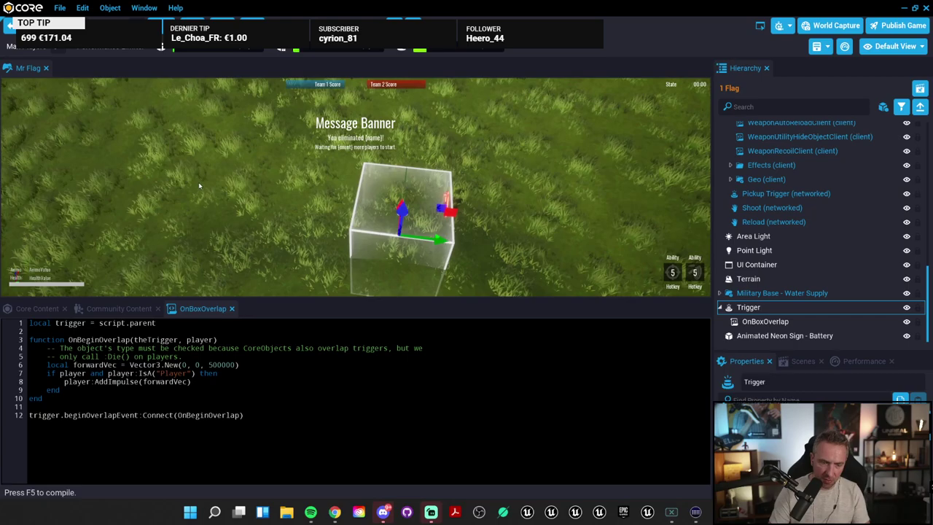
key(=)
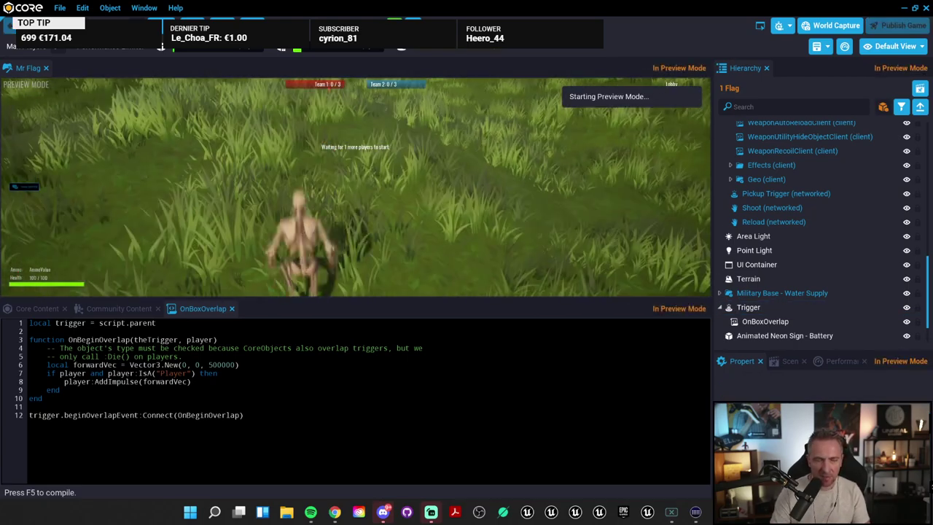
key(w)
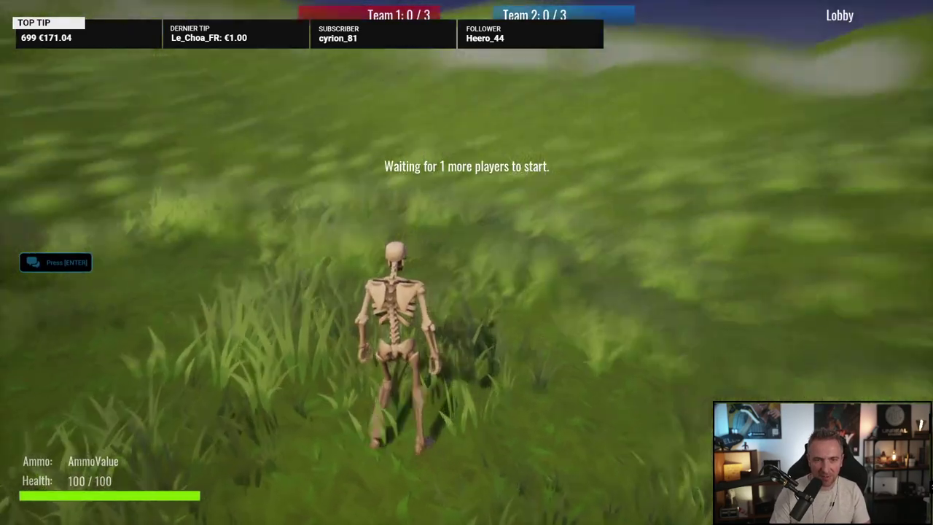
key(space)
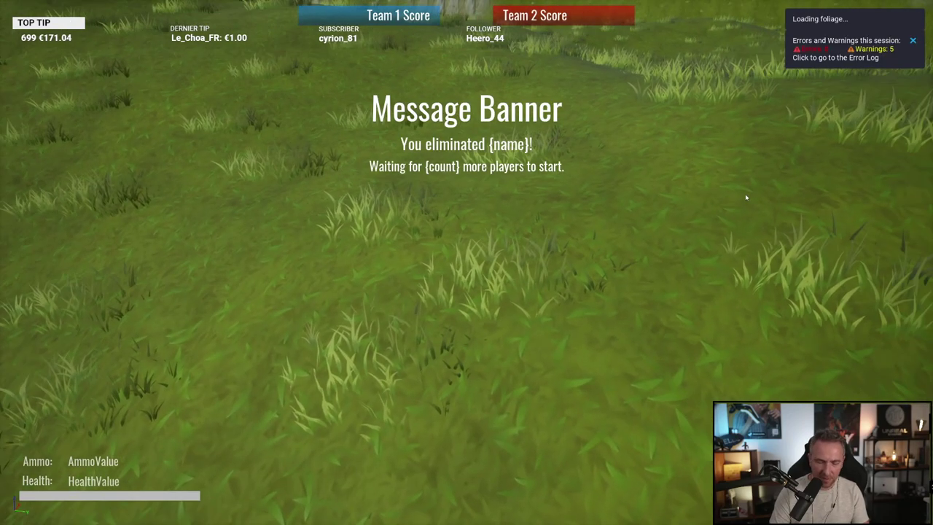
key(Escape)
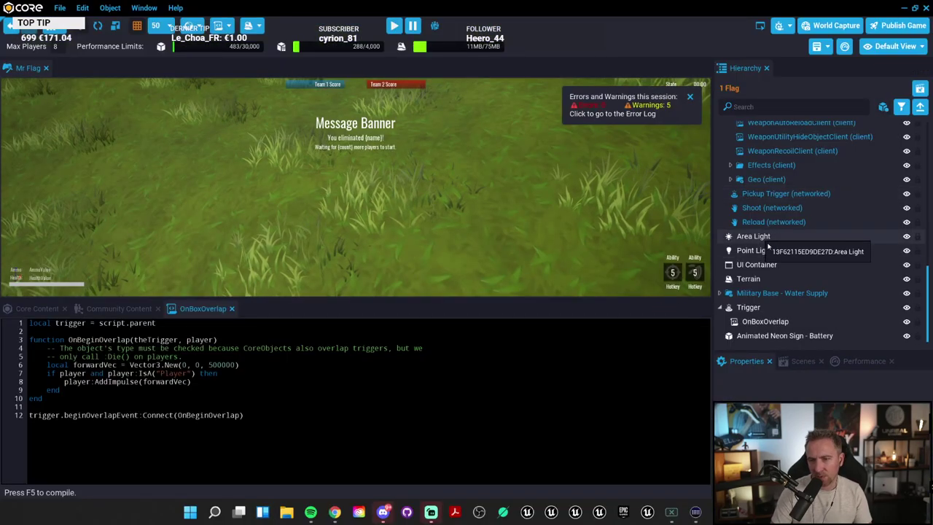
Step: Expand Gameplay Settings and Third Person Camera Settings in the Hierarchy, then select Player Settings
scroll(752, 219, up, 6)
scroll(757, 211, up, 8)
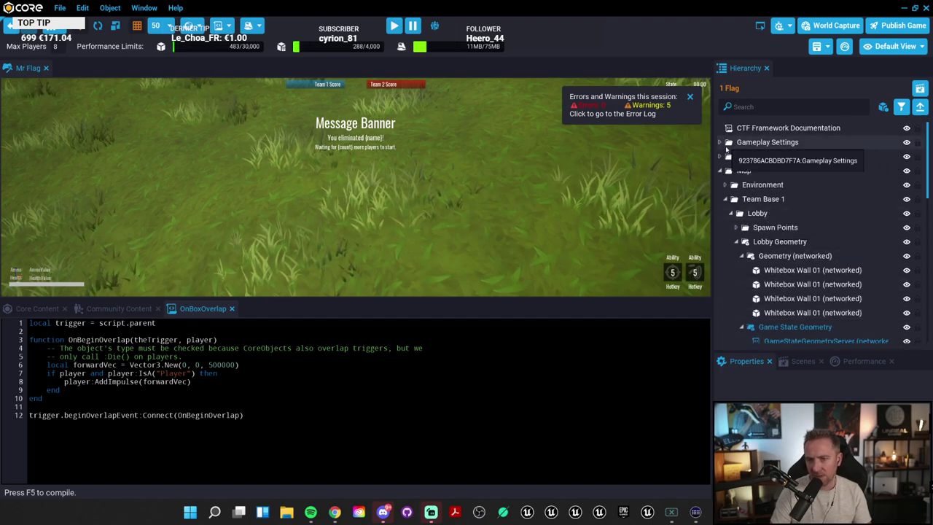
click(720, 143)
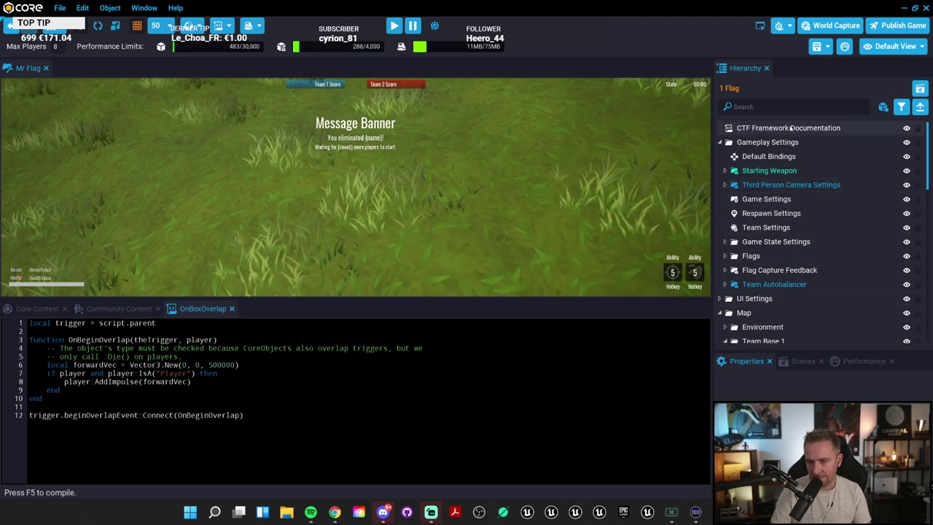
click(769, 161)
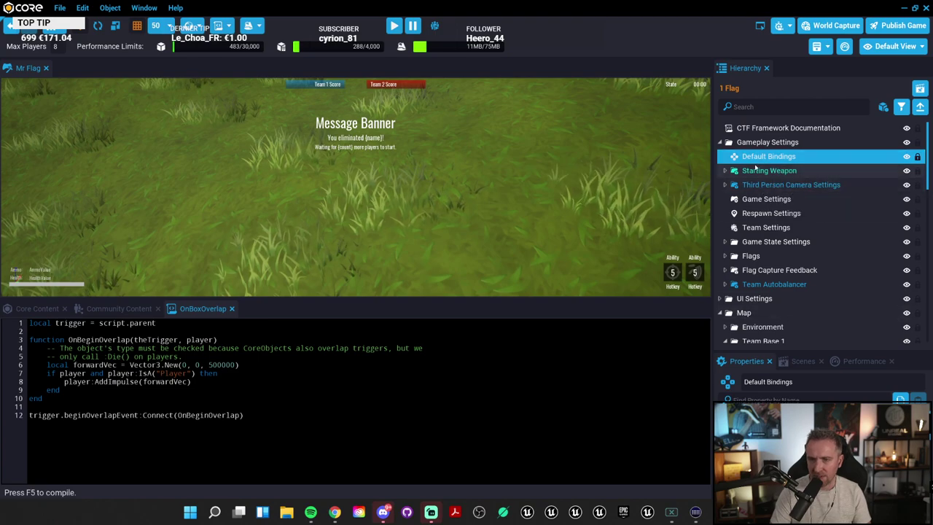
click(725, 170)
click(725, 199)
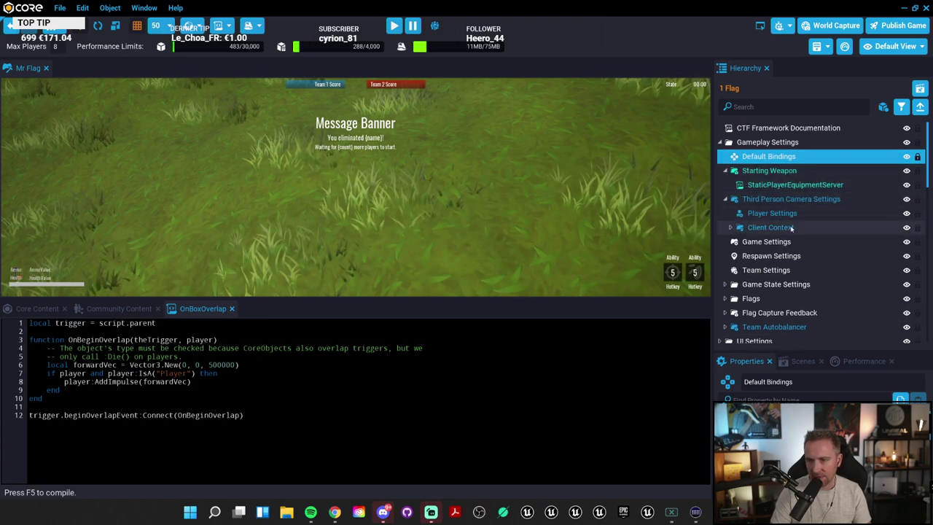
click(772, 213)
click(801, 383)
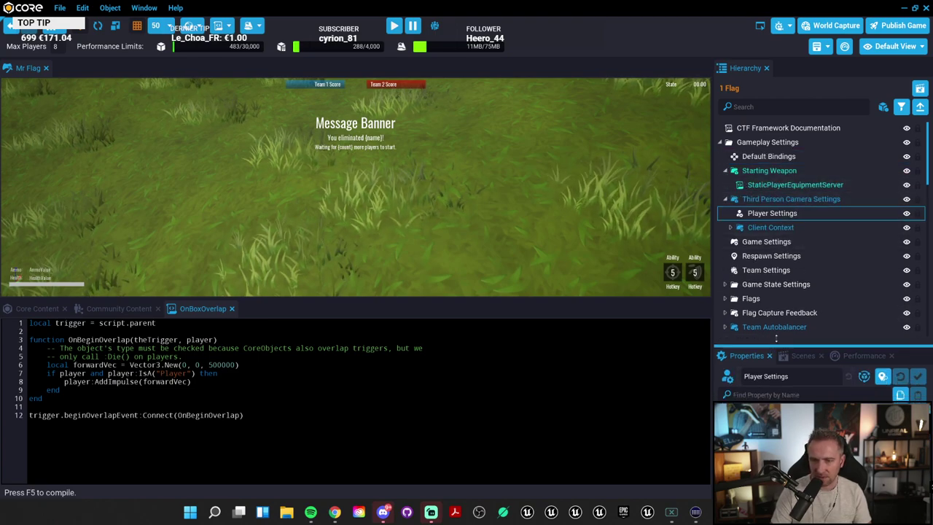
scroll(802, 384, down, 5)
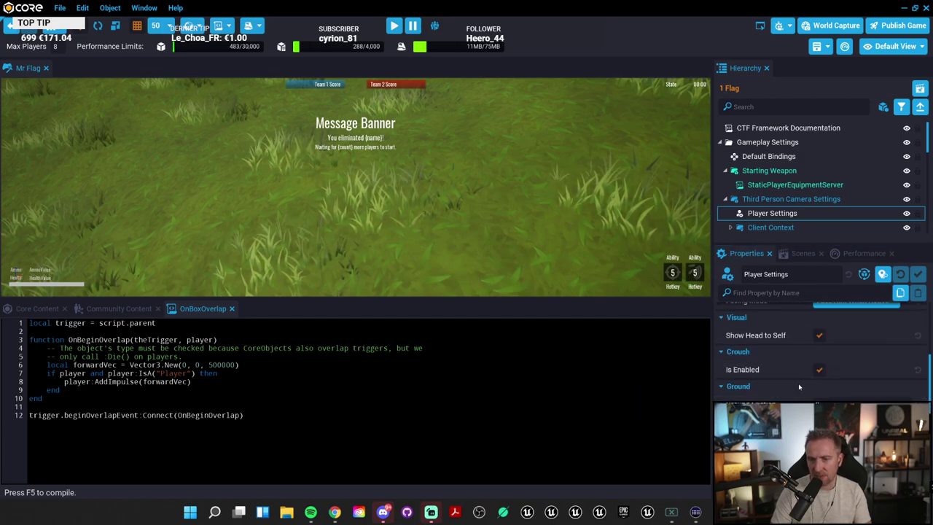
scroll(831, 398, down, 2)
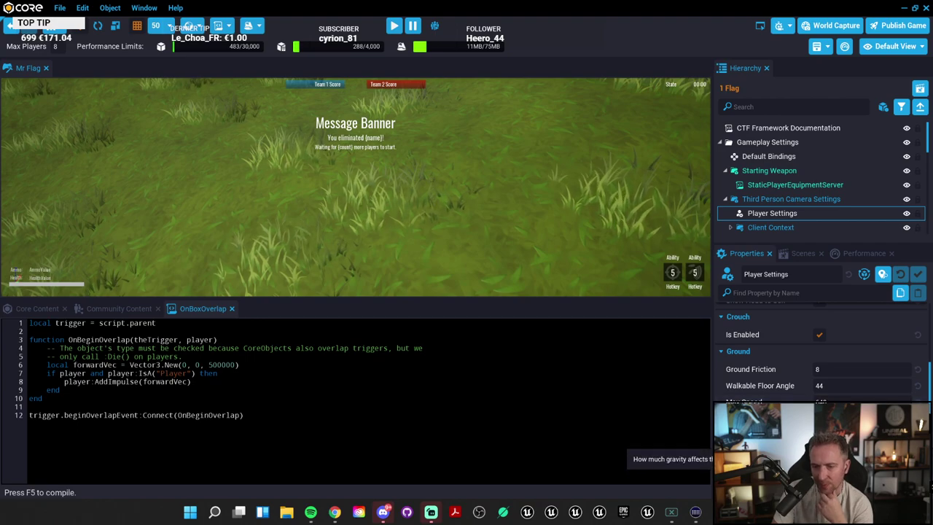
scroll(835, 401, down, 3)
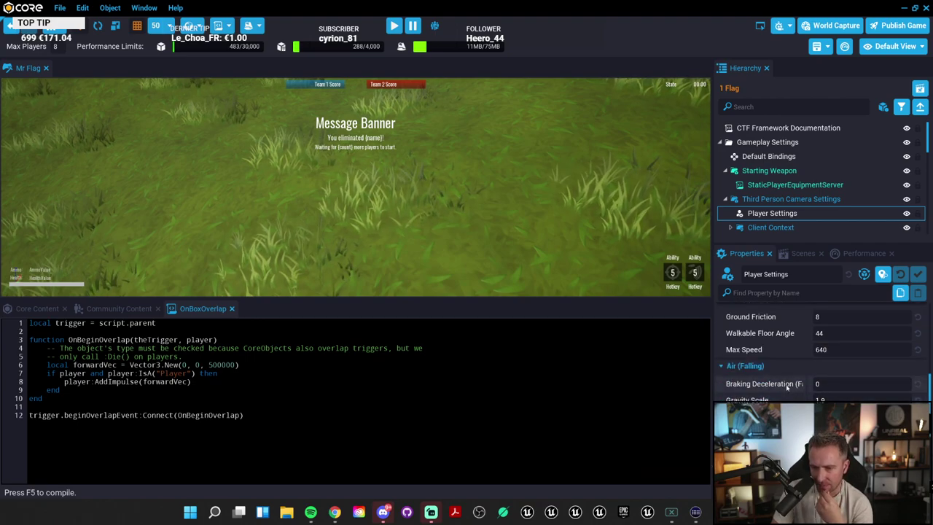
scroll(824, 365, down, 2)
scroll(824, 350, down, 3)
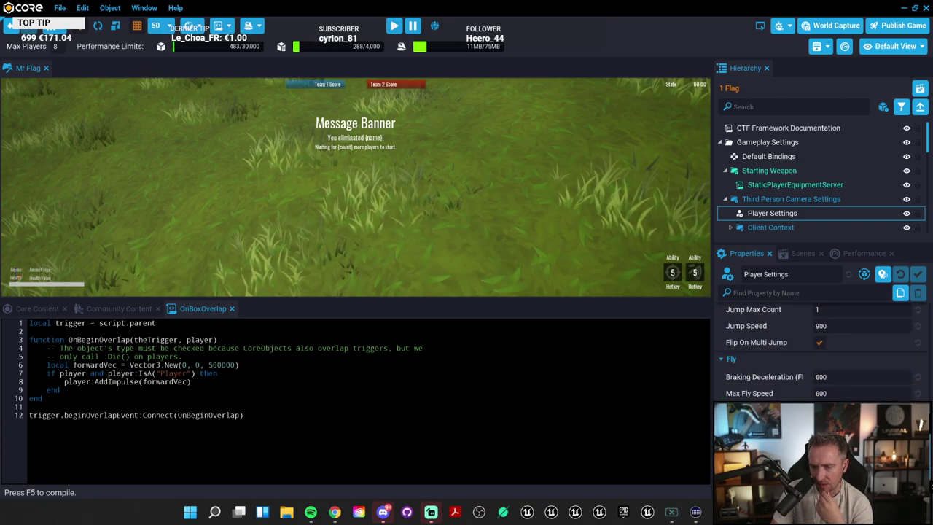
scroll(824, 350, down, 2)
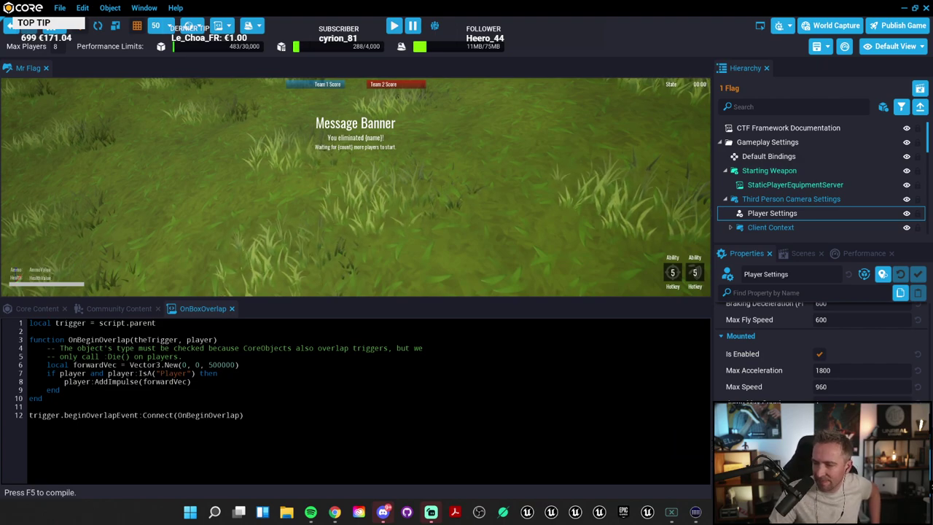
scroll(820, 350, up, 2)
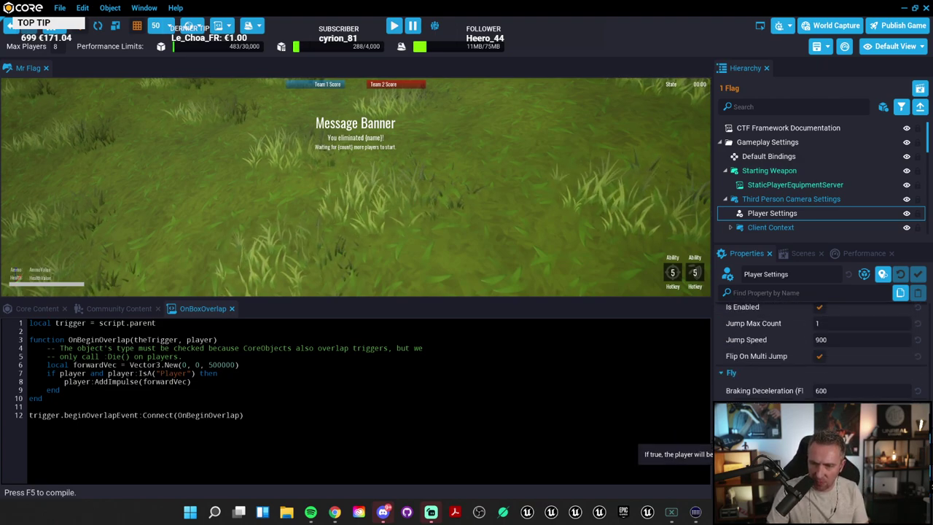
scroll(820, 350, up, 5)
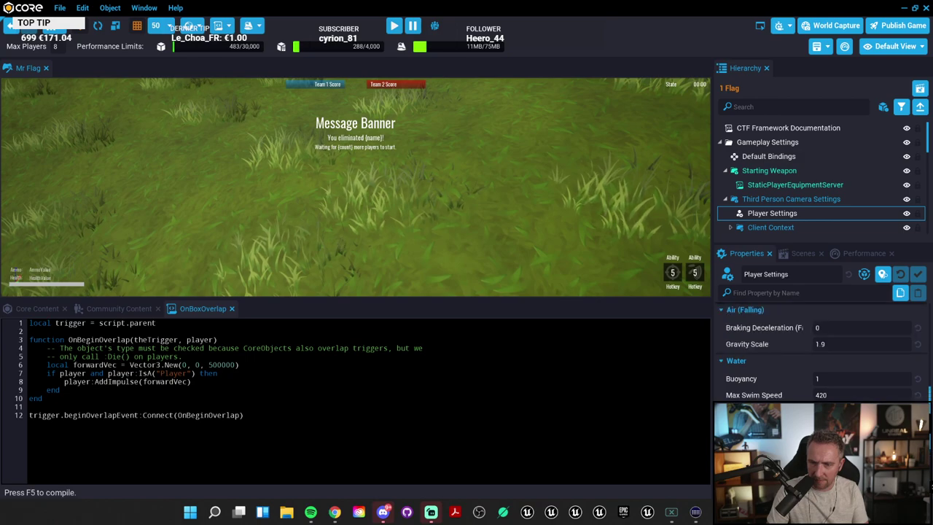
scroll(820, 355, up, 3)
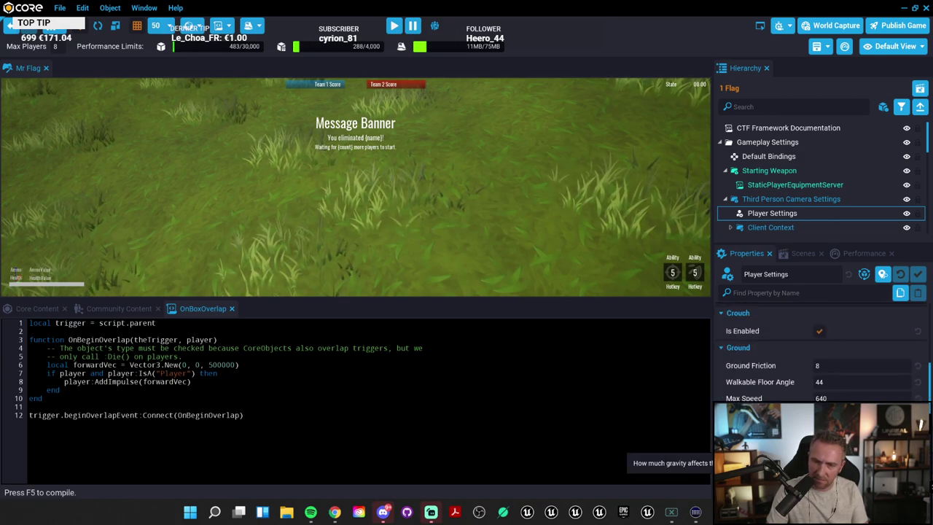
scroll(821, 350, up, 5)
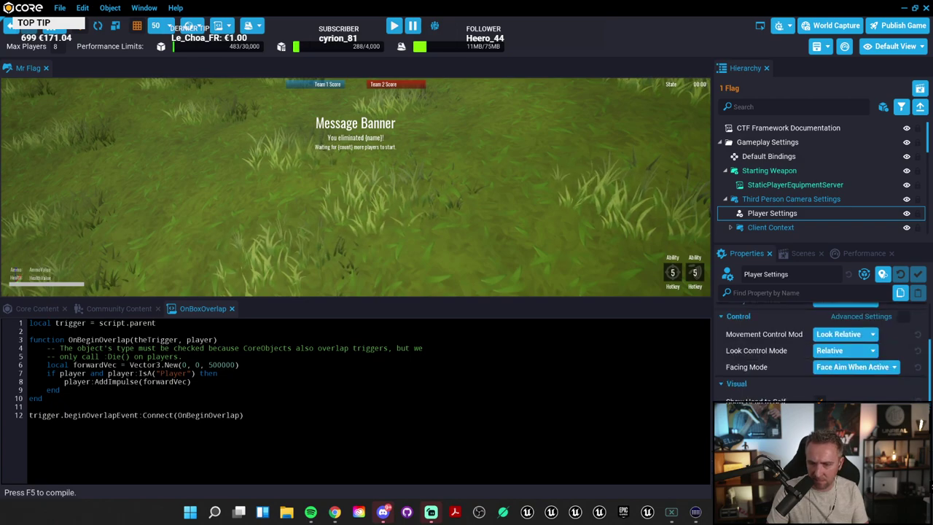
scroll(820, 350, up, 5)
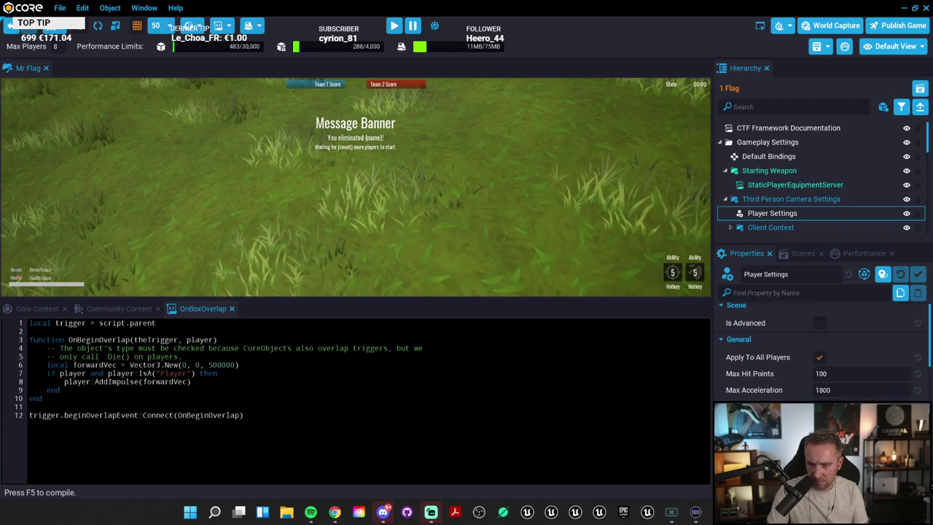
scroll(820, 350, up, 1)
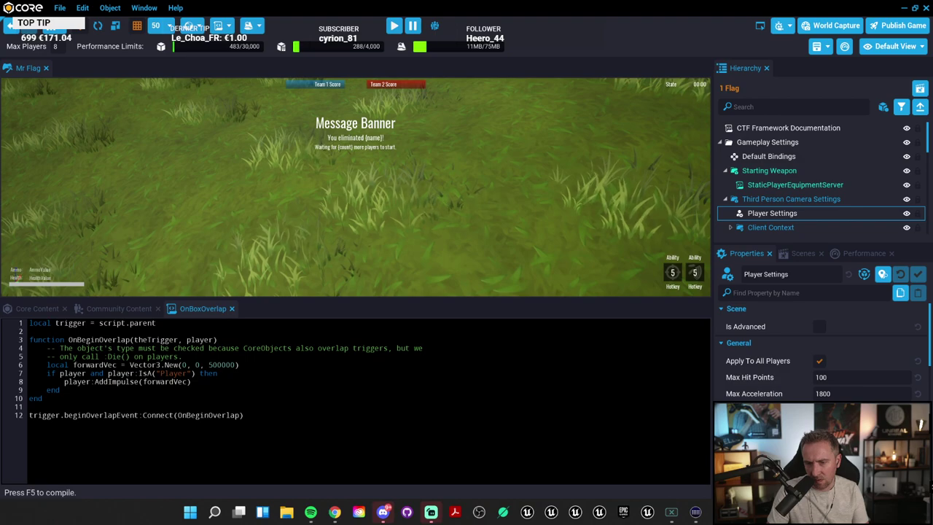
scroll(794, 208, down, 1)
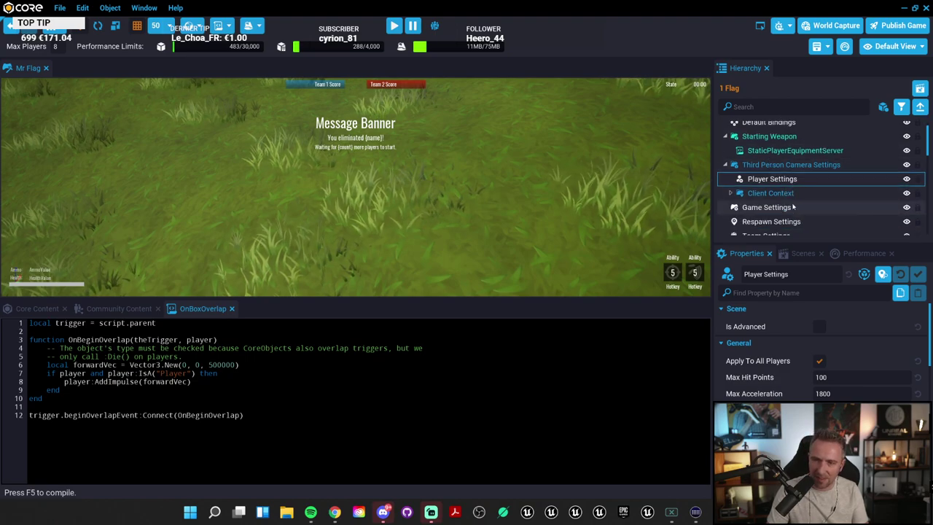
scroll(820, 350, down, 1)
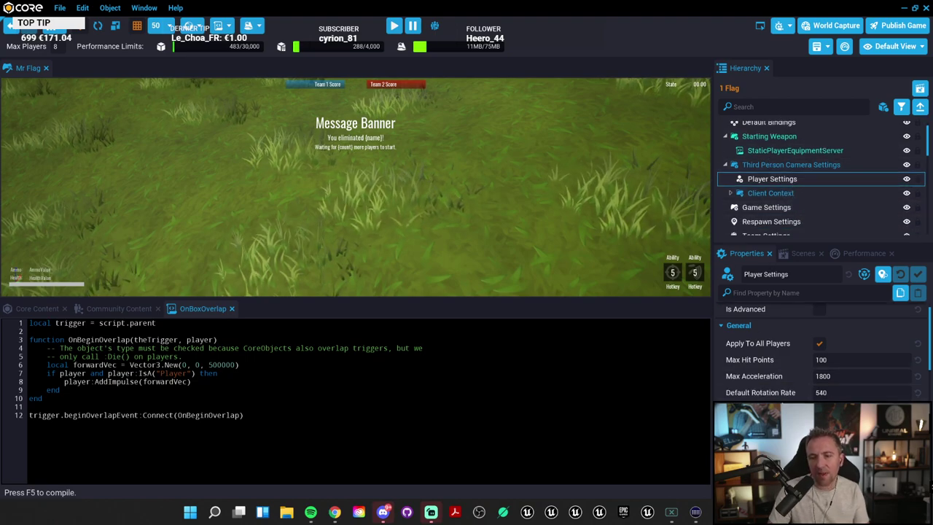
scroll(820, 350, down, 5)
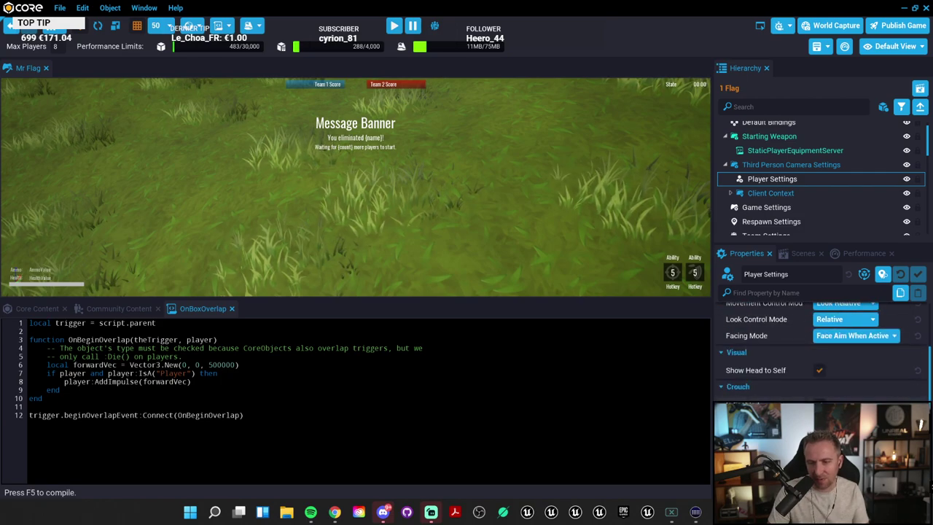
scroll(820, 350, down, 5)
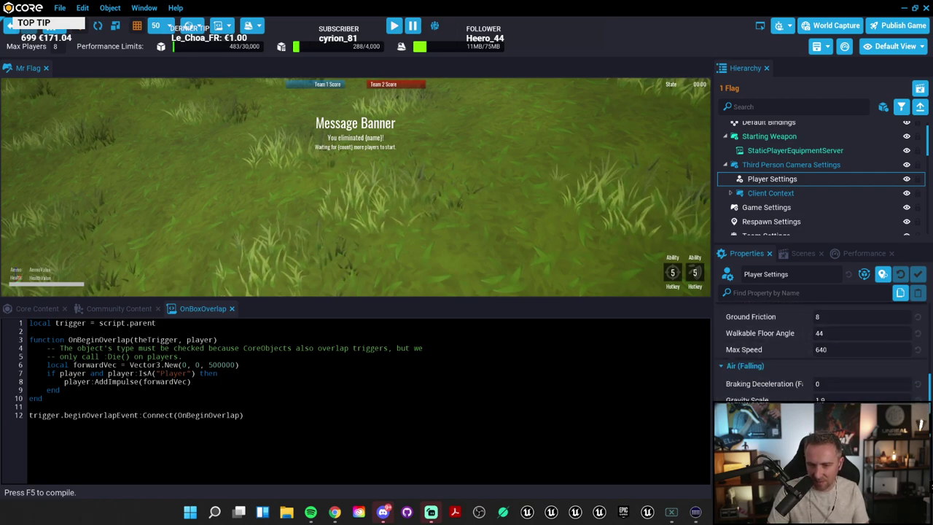
scroll(820, 350, down, 3)
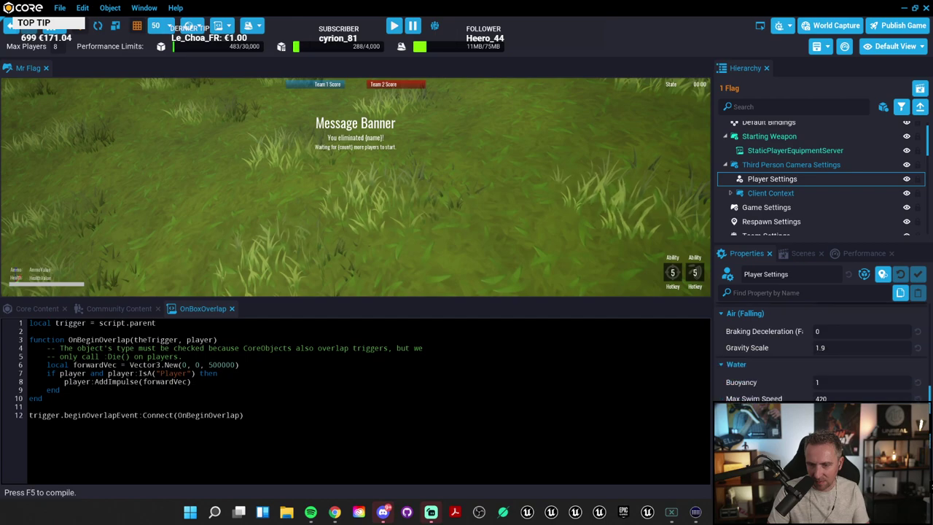
click(773, 292)
text(contro)
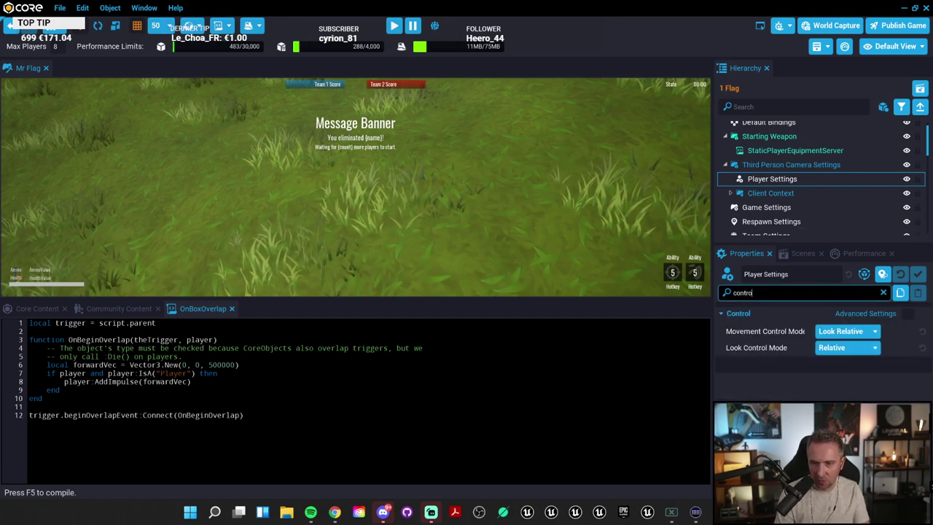
key(ctrl+a)
text(a)
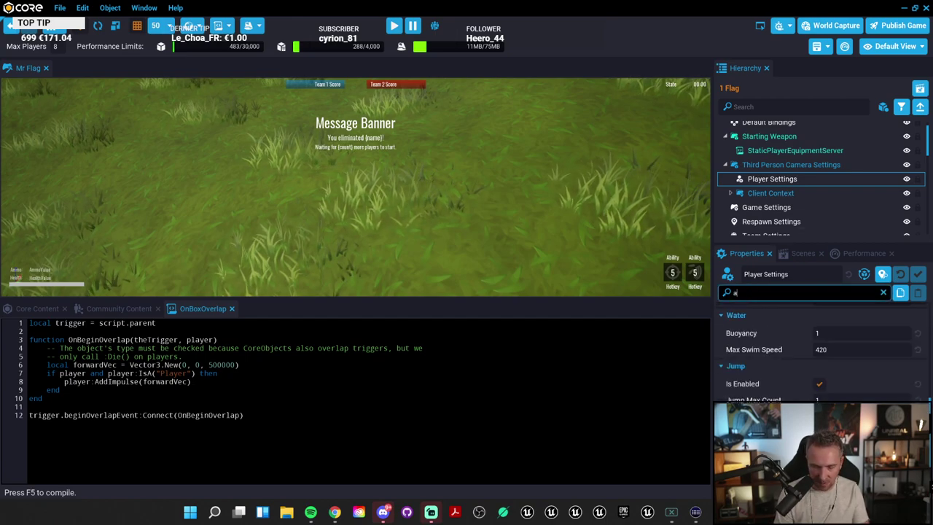
text(ir)
key(BackSpace)
key(BackSpace)
key(BackSpace)
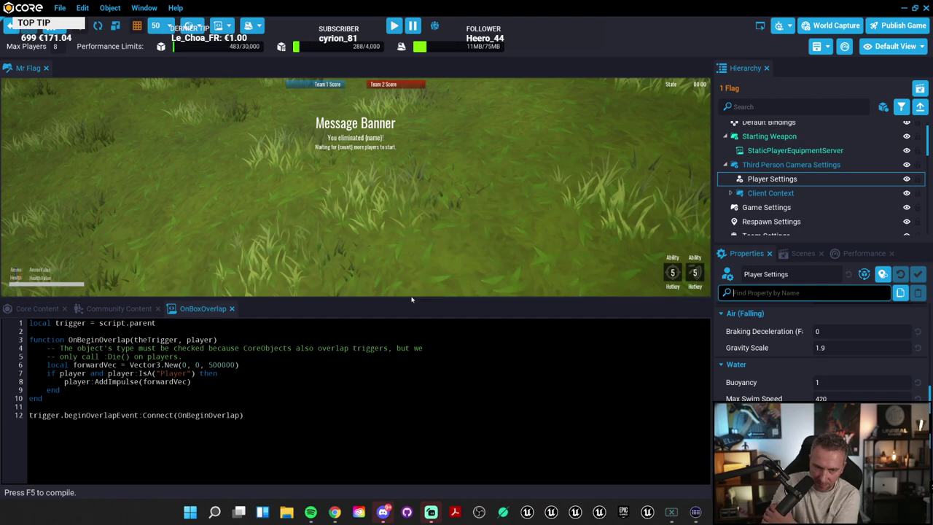
Step: Lower the script editor splitter and tilt the viewport camera up toward the grassy hills
drag(412, 299, 438, 347)
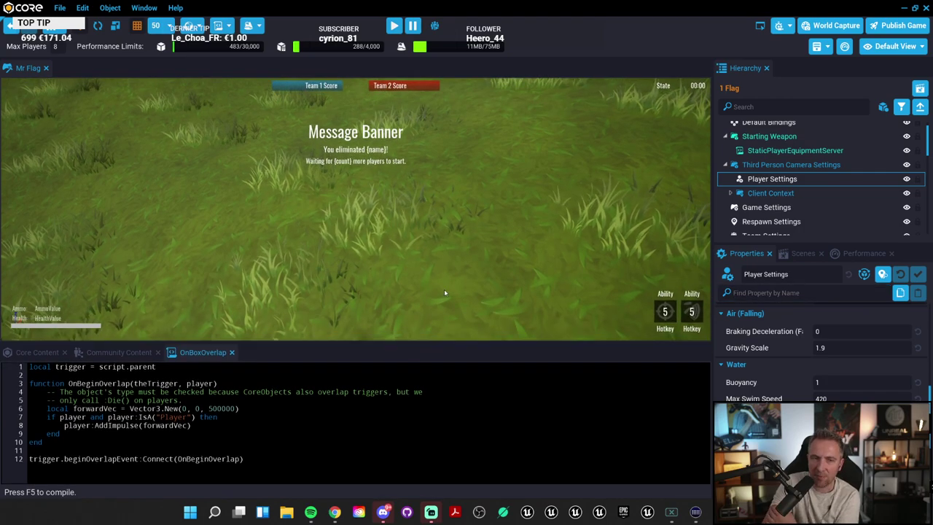
right_drag(445, 293, 342, 238)
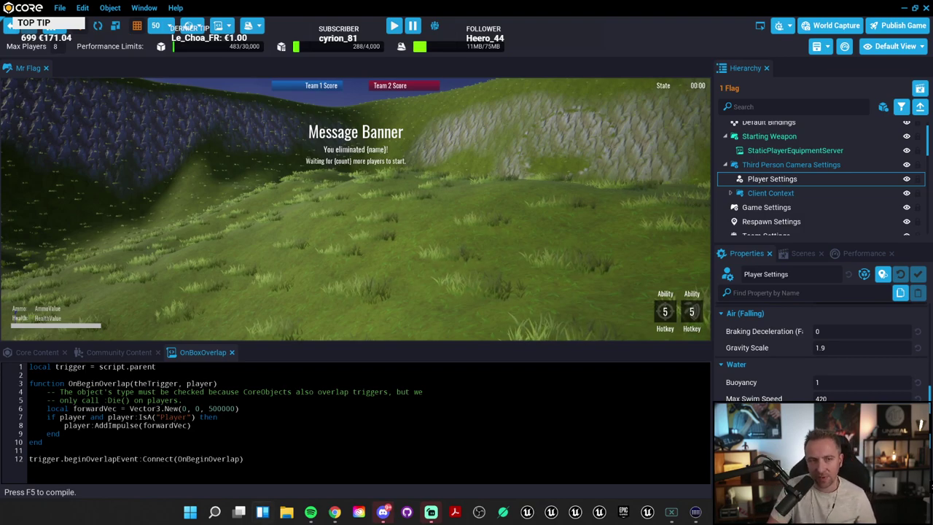
mouse_move(335, 512)
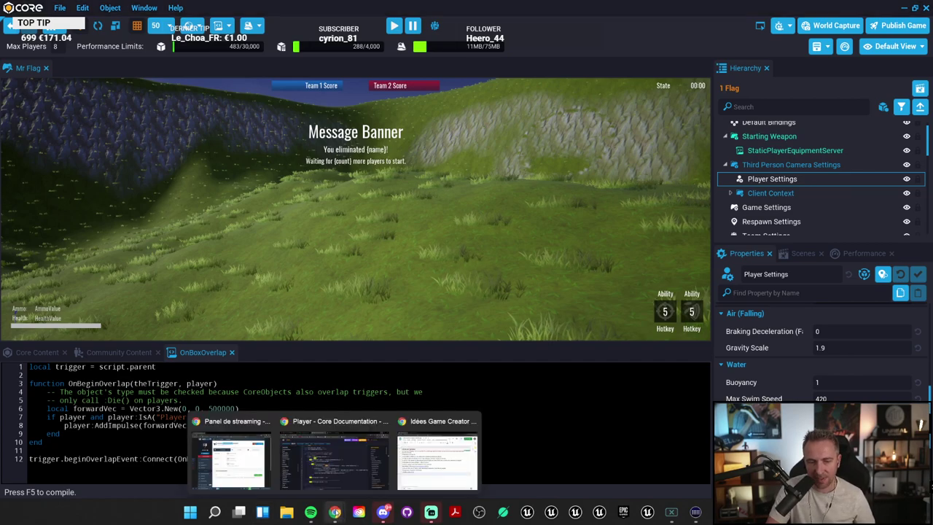
click(438, 456)
scroll(386, 342, down, 5)
scroll(388, 341, up, 3)
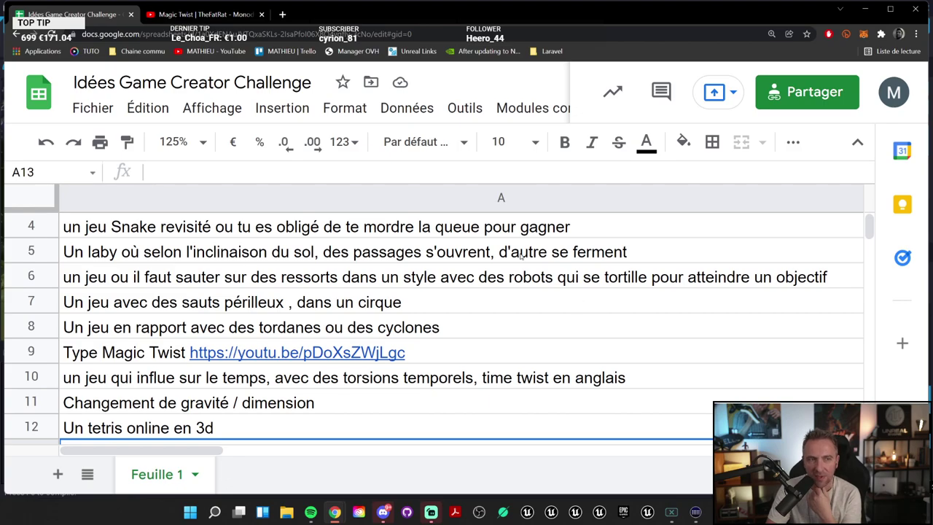
click(866, 9)
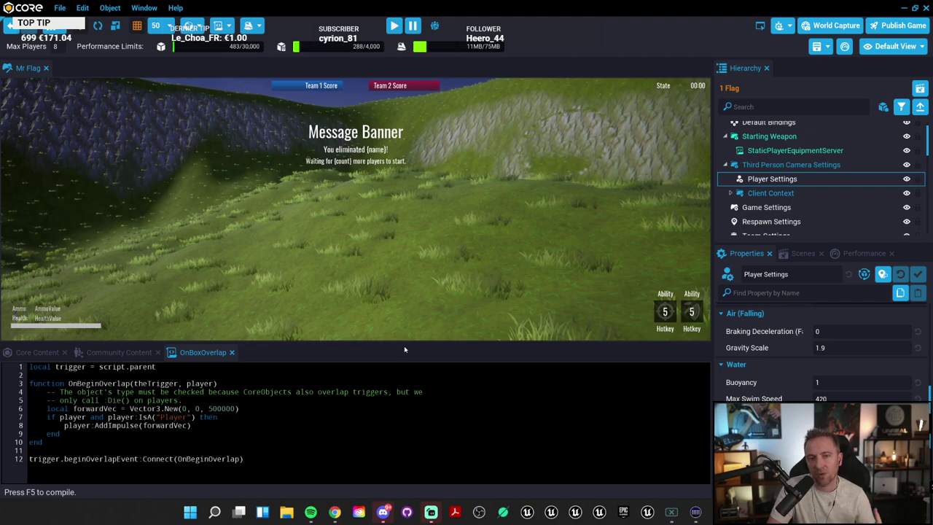
Step: Lower the splitter slightly and move the camera over the field toward the tank and red marker
drag(414, 345, 413, 354)
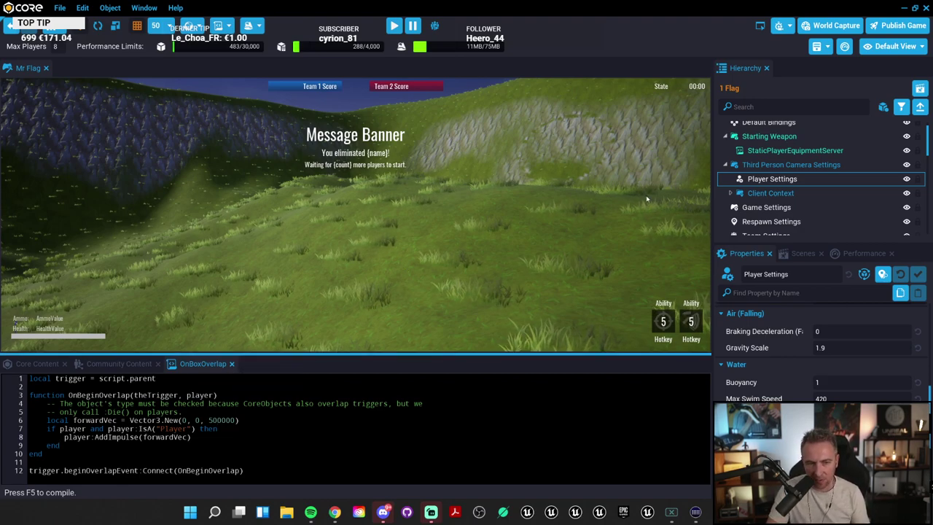
scroll(545, 216, up, 5)
scroll(544, 216, down, 8)
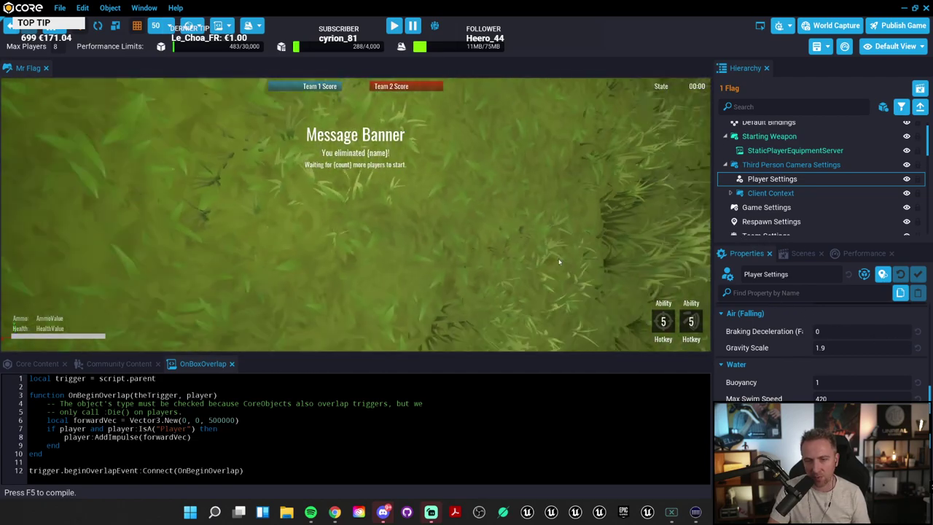
scroll(588, 179, up, 5)
scroll(373, 273, down, 5)
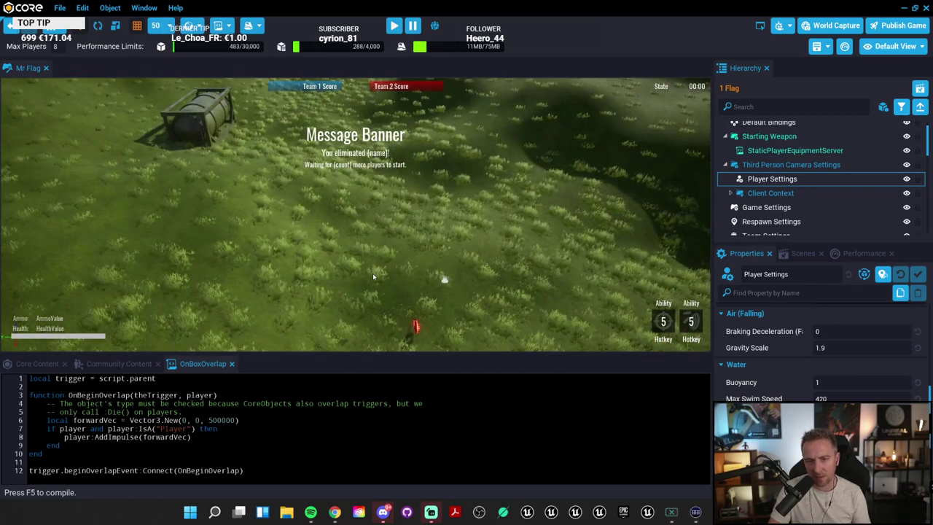
scroll(374, 254, down, 3)
scroll(374, 254, up, 5)
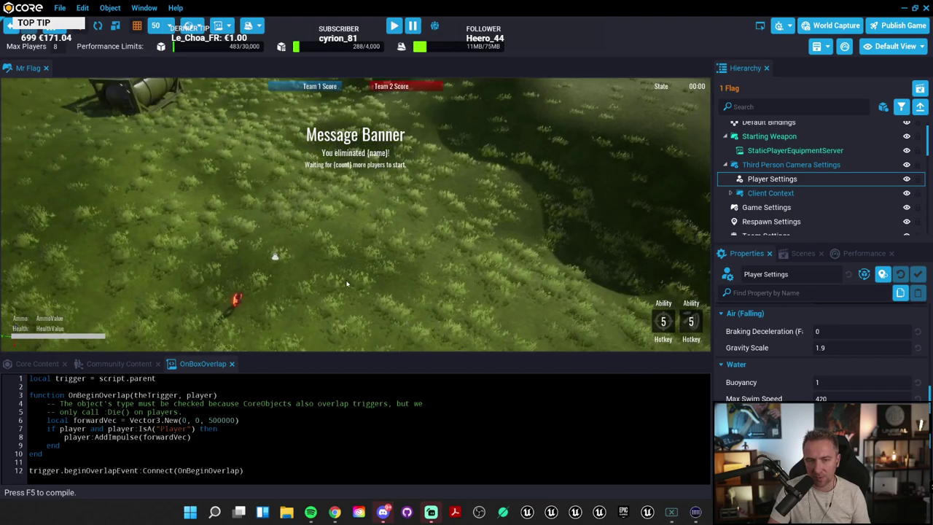
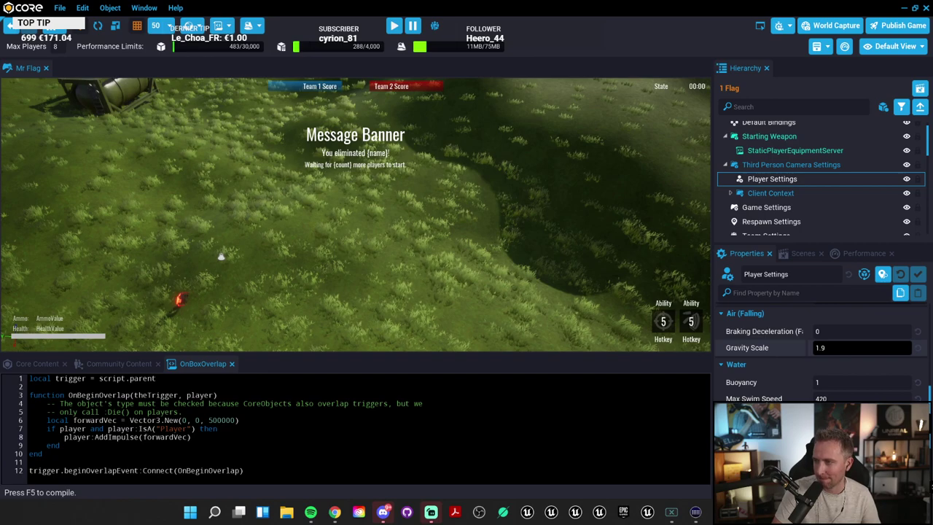
Step: Commit gravity scale 1.9 and return to the 77 'water' Community Content results
key(Return)
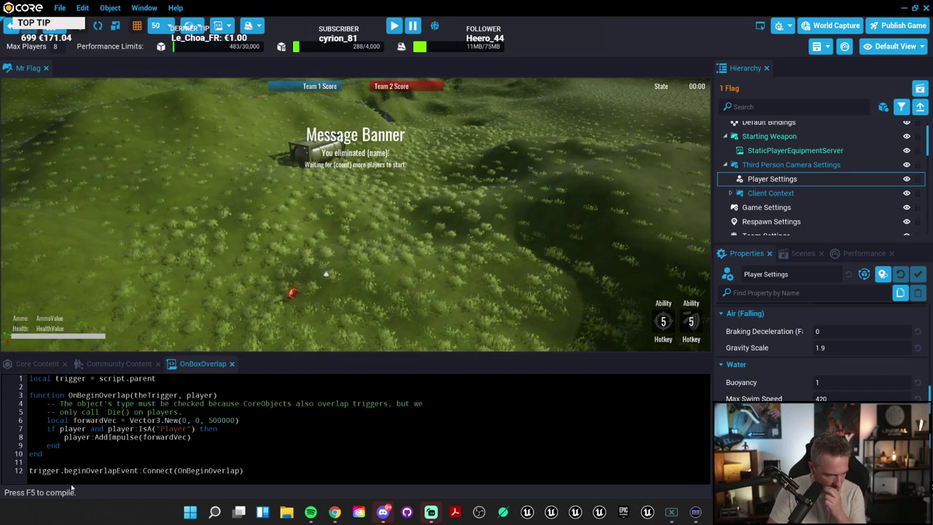
click(119, 363)
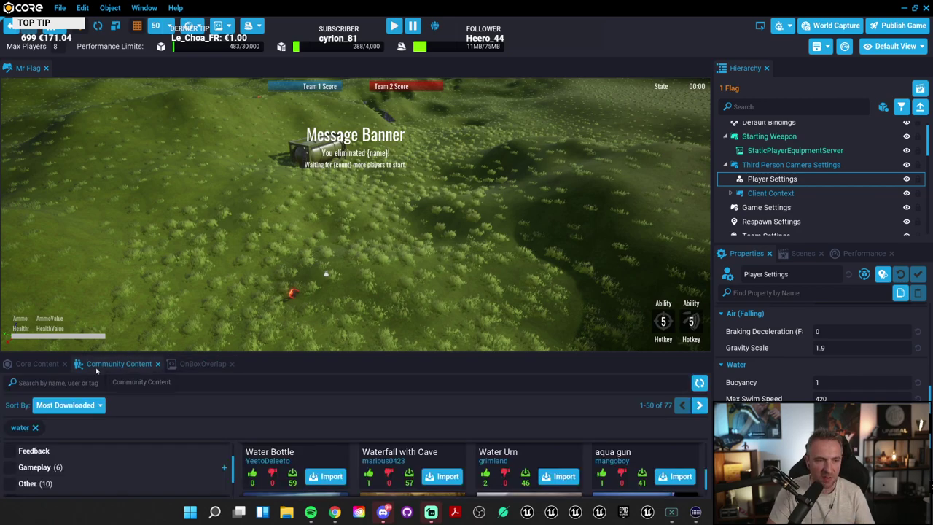
click(37, 364)
scroll(92, 439, down, 5)
scroll(98, 444, down, 3)
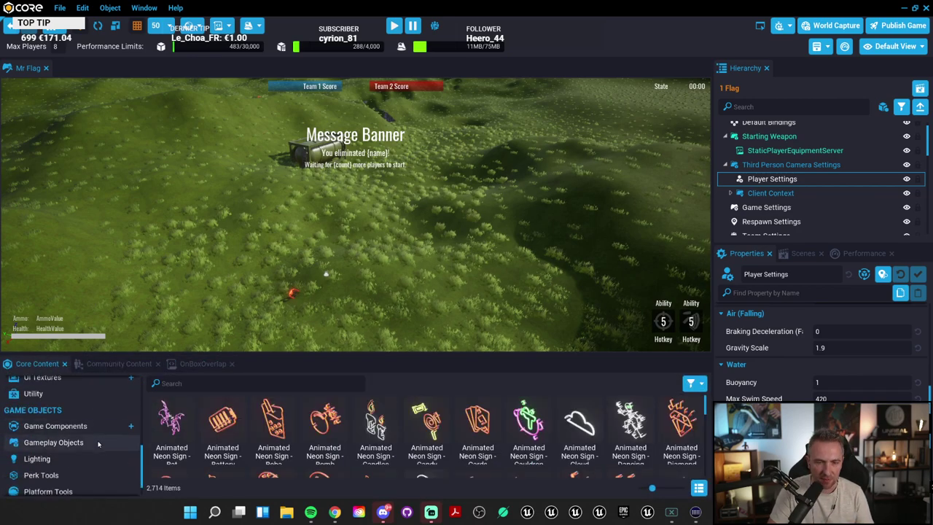
click(111, 364)
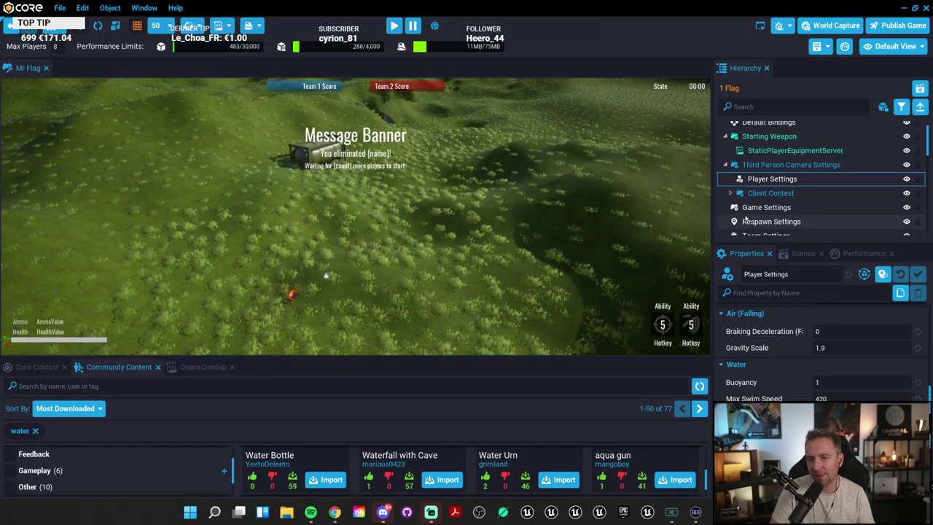
scroll(786, 183, up, 2)
Step: Search the Gameplay Settings properties for 'coun' and then 'lo', clearing each search
click(780, 142)
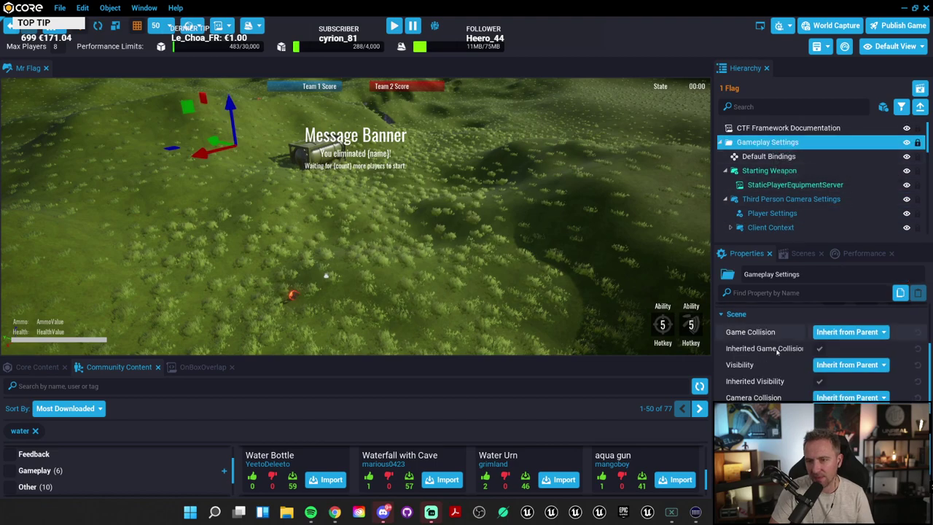
click(773, 292)
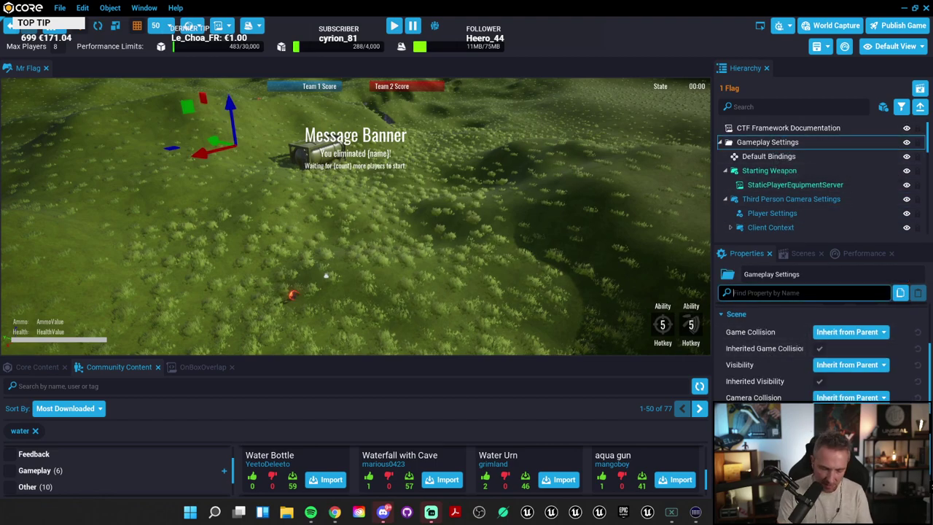
text(count)
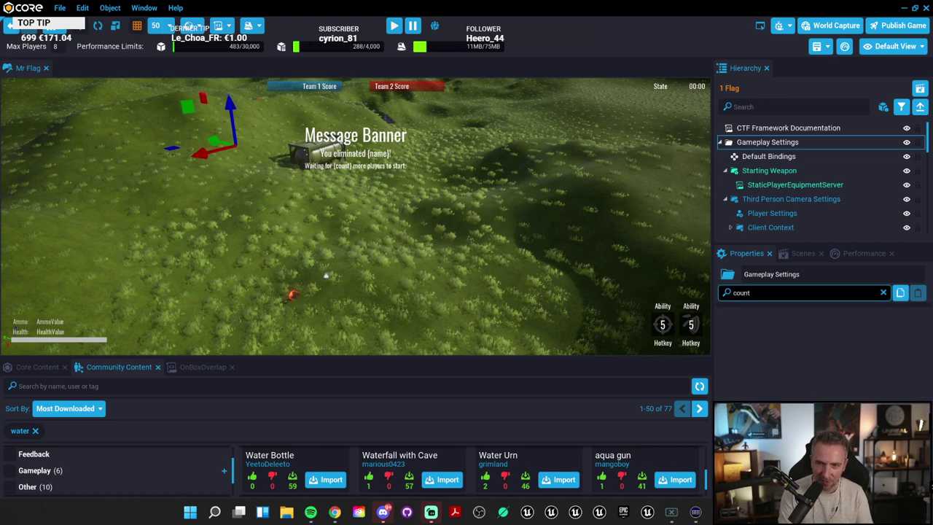
key(ctrl+a)
key(BackSpace)
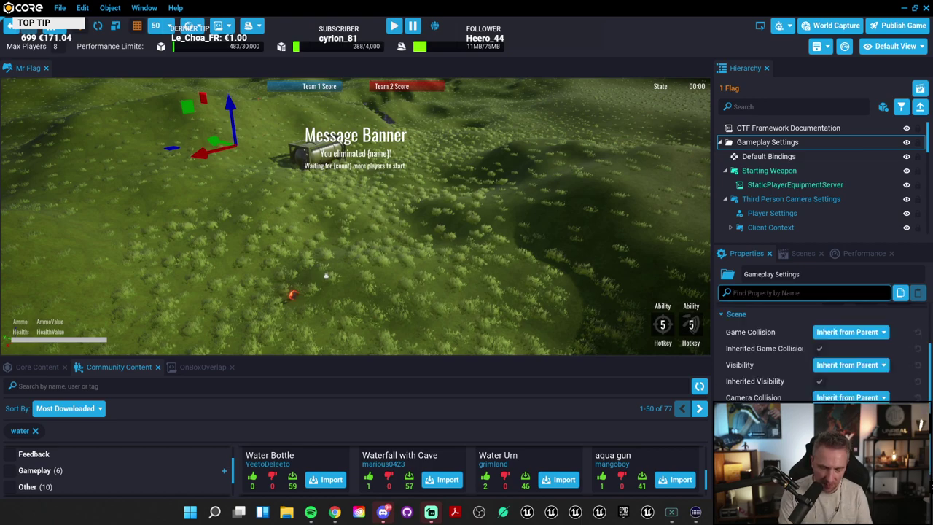
text(lo)
key(ctrl+a)
key(BackSpace)
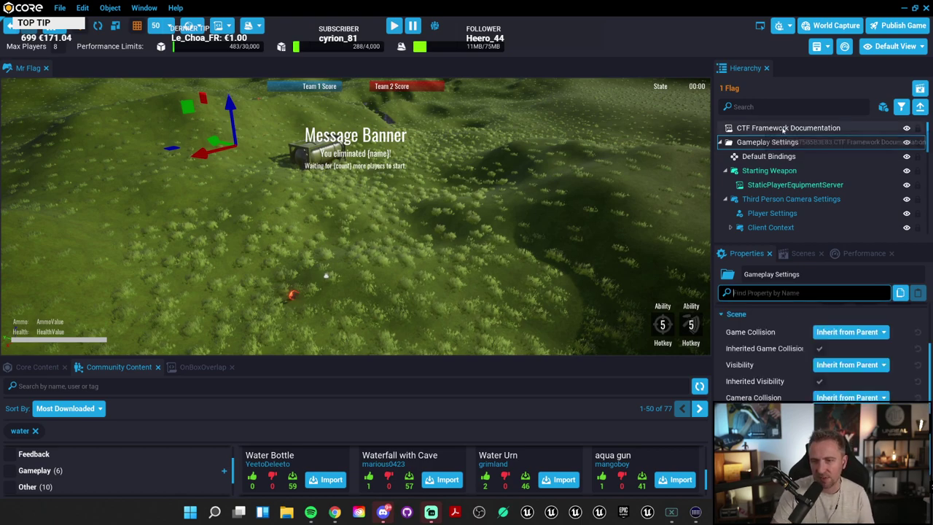
Step: Collapse Gameplay Settings and look over the hierarchy, including CTF Framework Documentation
click(720, 143)
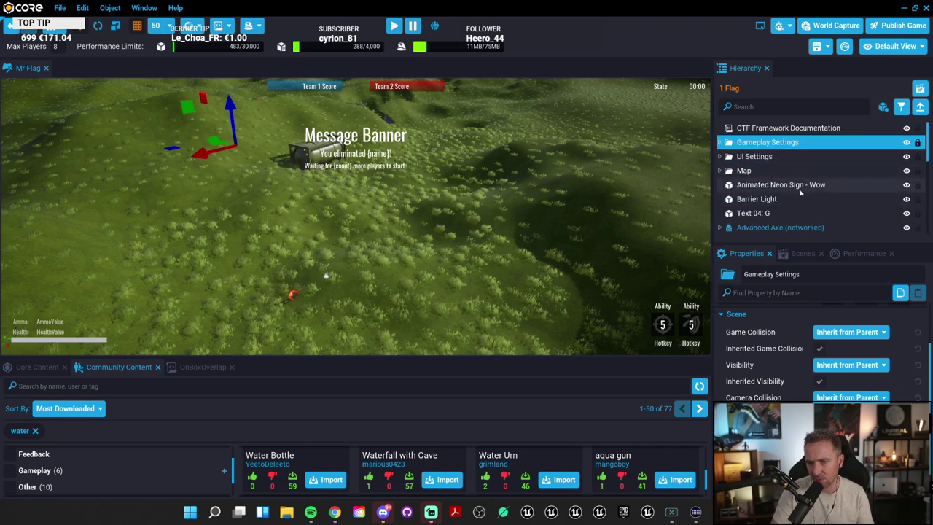
scroll(797, 188, down, 3)
scroll(802, 199, down, 3)
scroll(802, 197, up, 10)
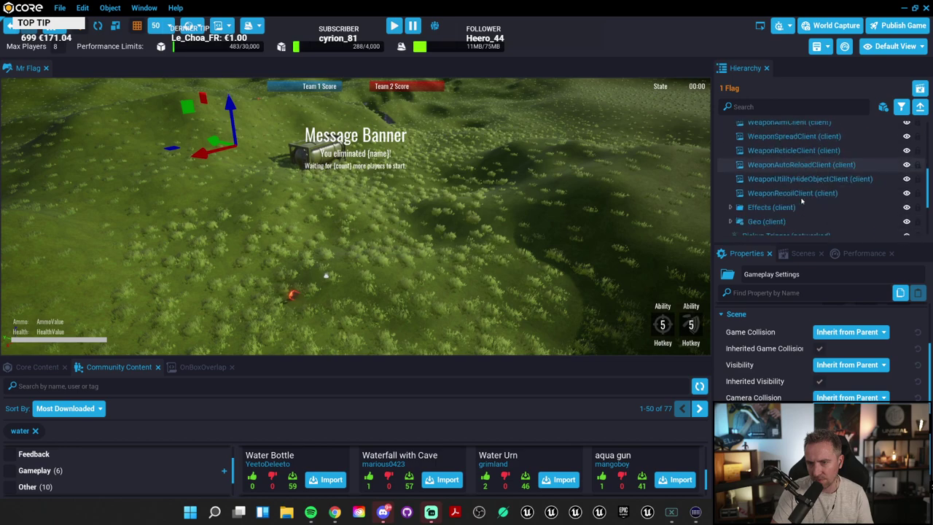
scroll(827, 182, up, 3)
scroll(826, 157, up, 1)
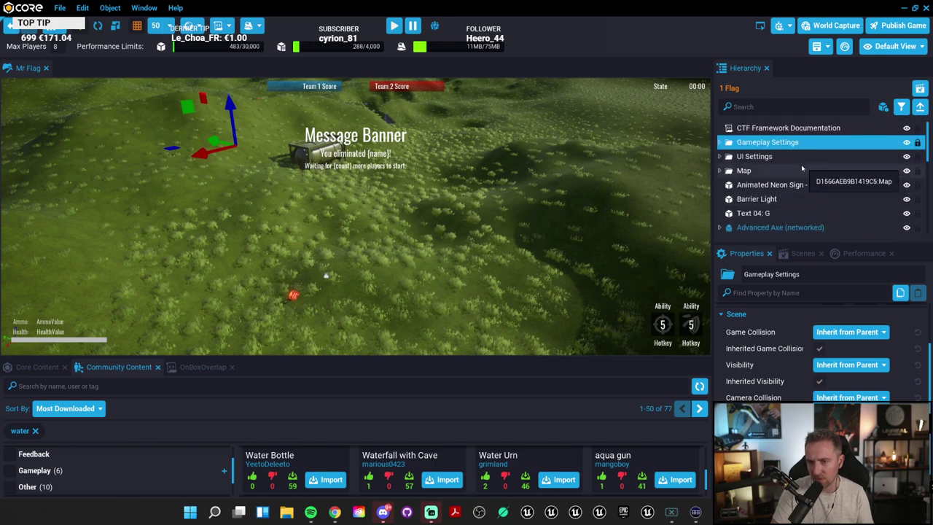
click(787, 129)
click(767, 144)
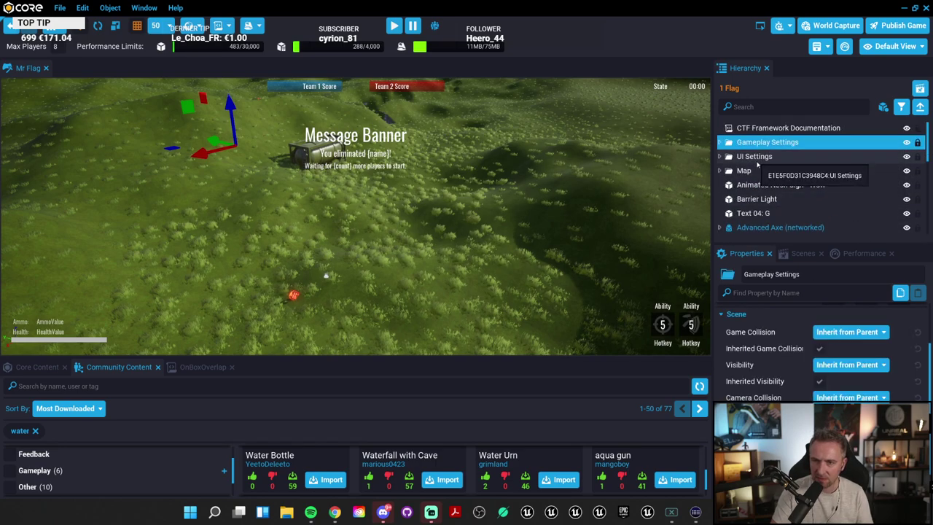
Step: Expand UI Settings and inspect its Score UI and Player UI groups
click(757, 156)
click(720, 156)
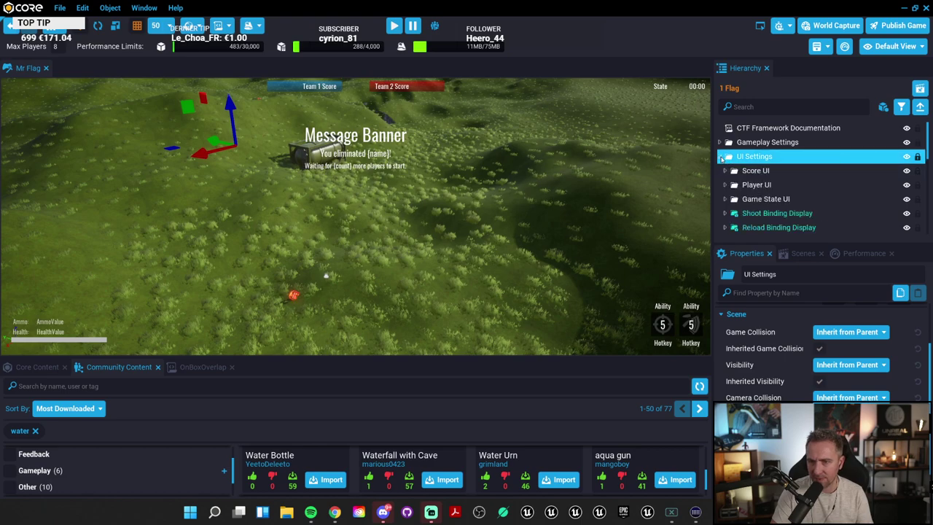
click(756, 171)
click(757, 184)
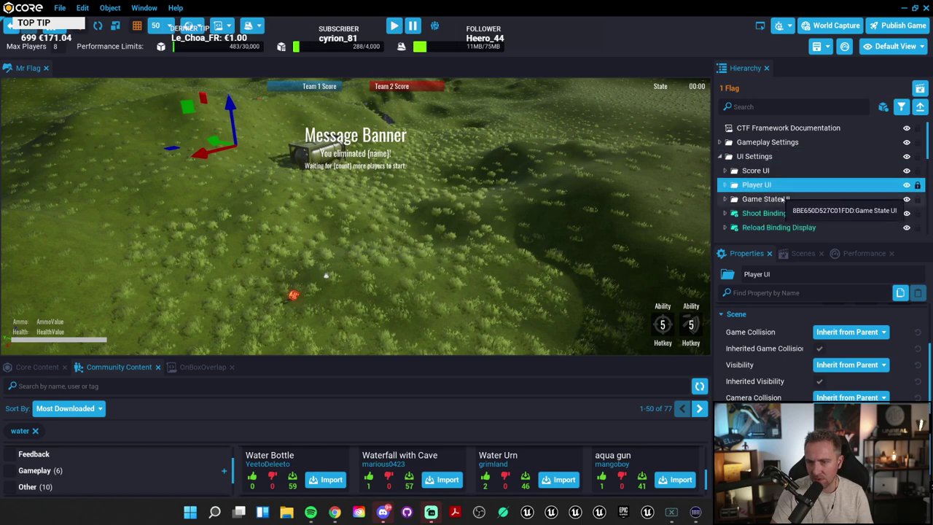
scroll(780, 354, up, 2)
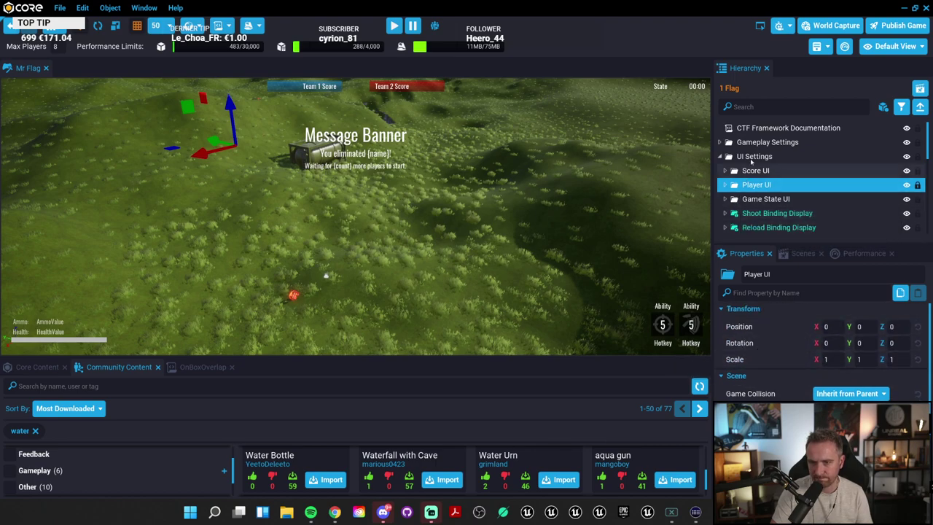
Step: Expand Gameplay Settings and inspect the Default Bindings properties
click(766, 142)
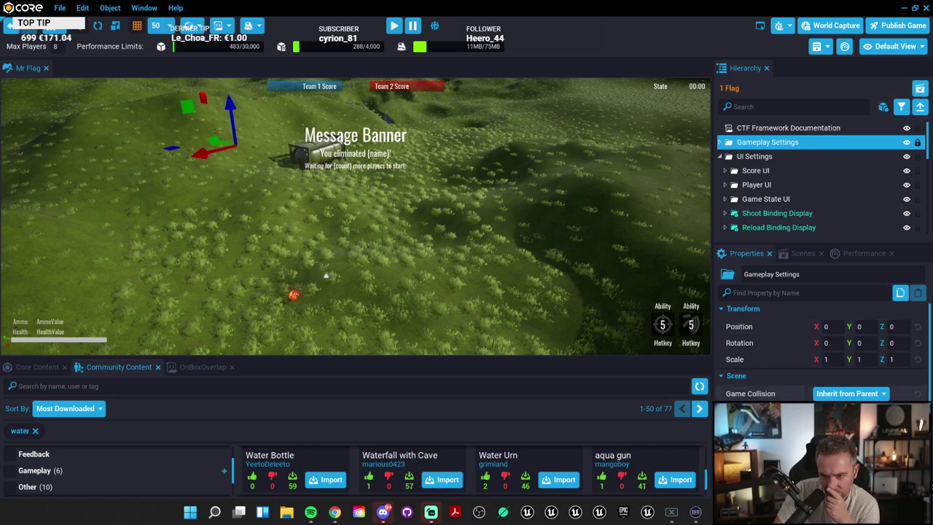
scroll(778, 393, down, 2)
scroll(778, 397, up, 3)
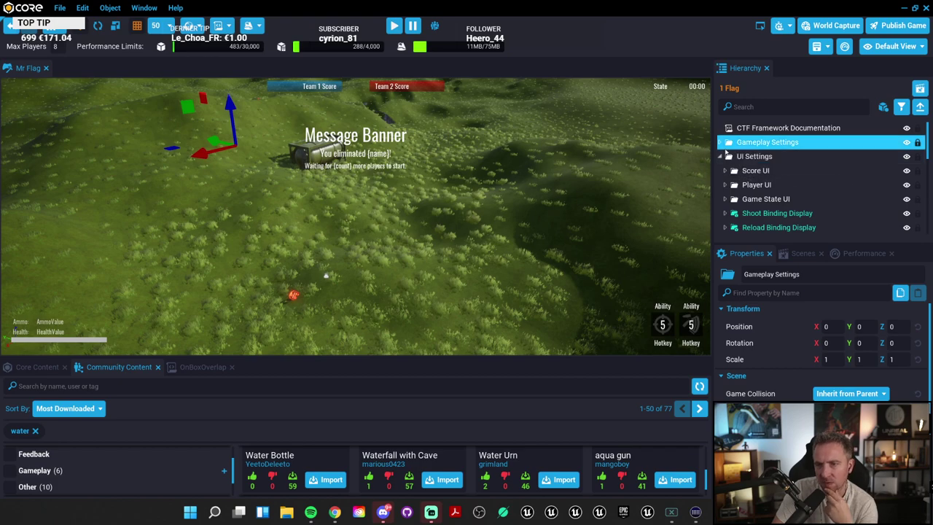
click(721, 143)
click(758, 157)
scroll(778, 350, down, 3)
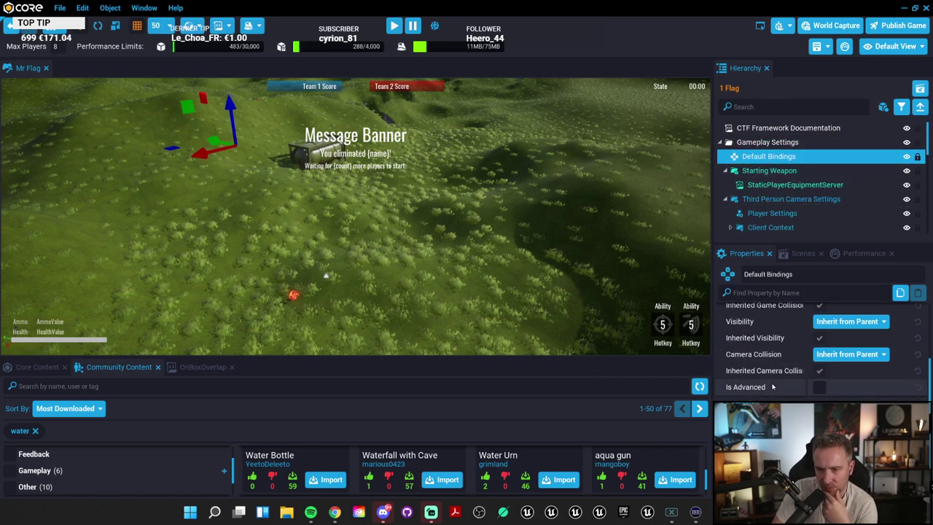
scroll(774, 379, up, 3)
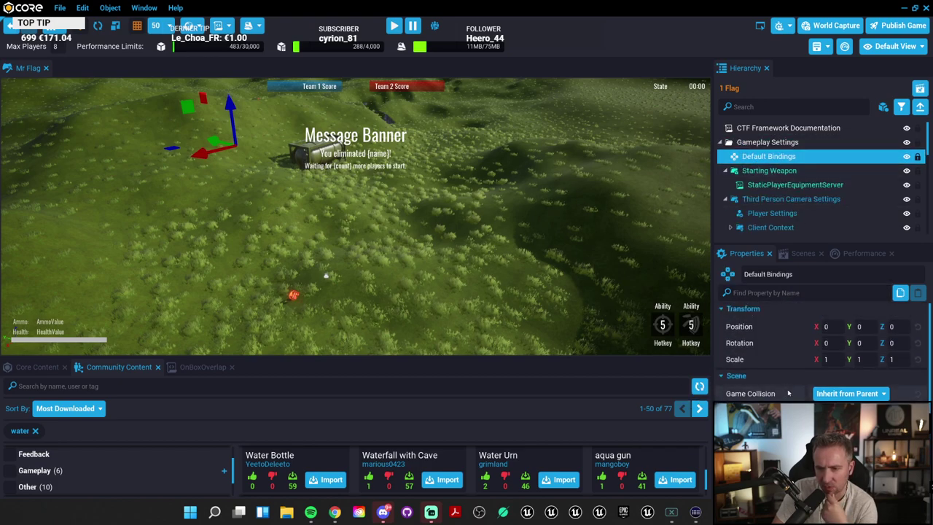
Step: Check the Scenes and Performance tabs, then switch back to the Core Content library
click(801, 253)
click(864, 253)
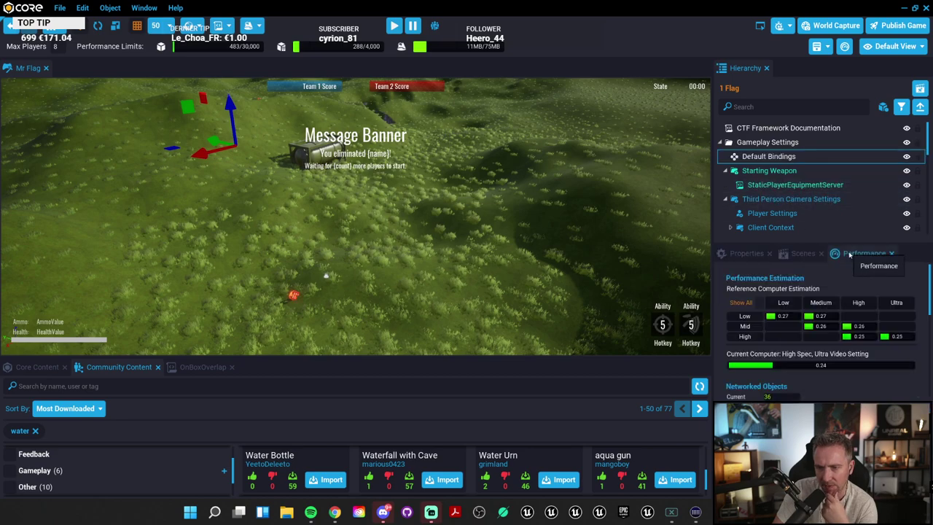
click(804, 253)
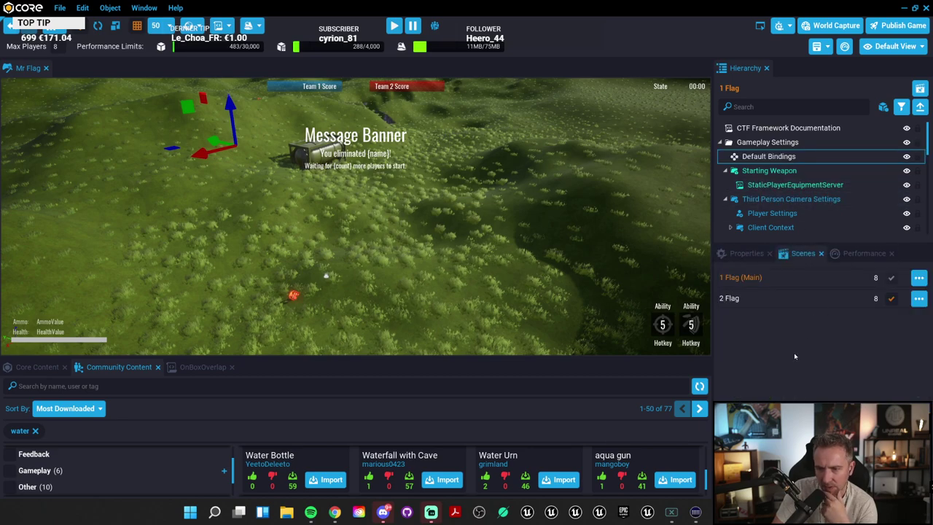
click(756, 253)
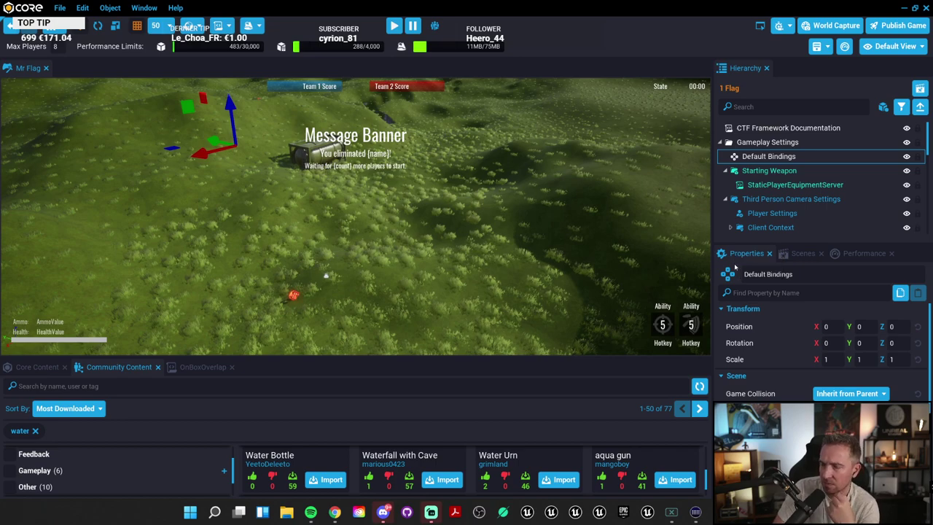
click(37, 367)
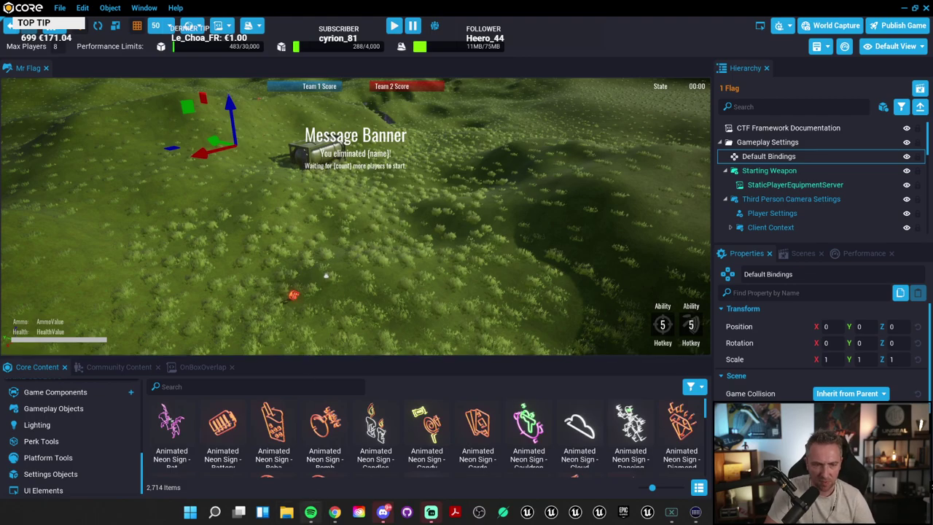
Step: Search the Player API page for 'counter', then for 'leng'
mouse_move(335, 512)
click(346, 462)
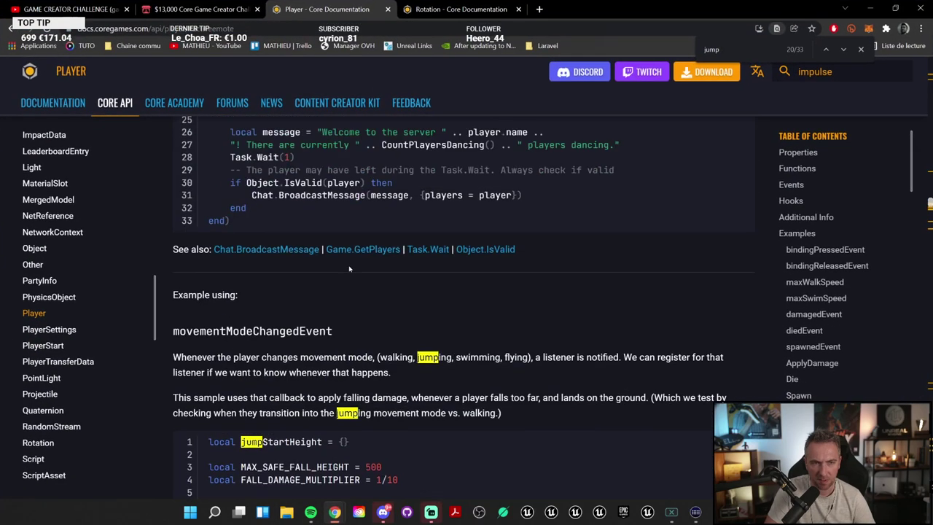
text(s)
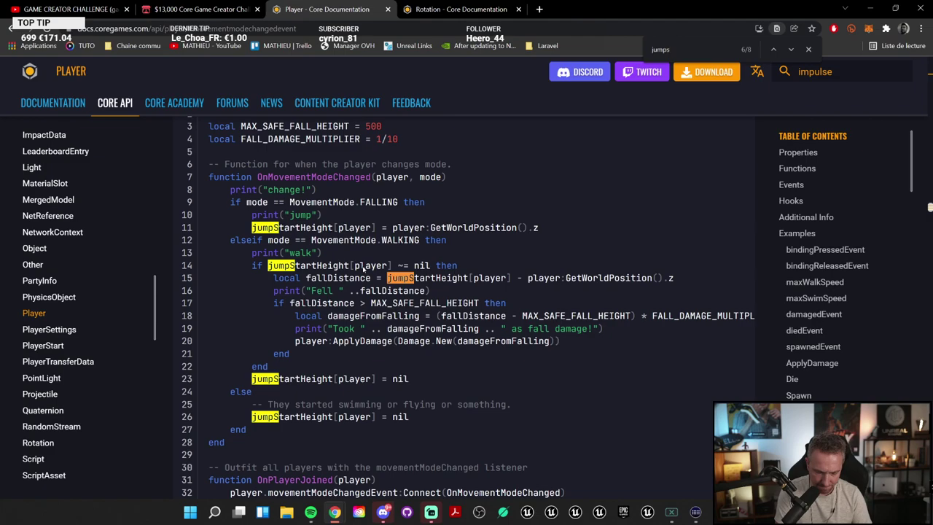
text(counter)
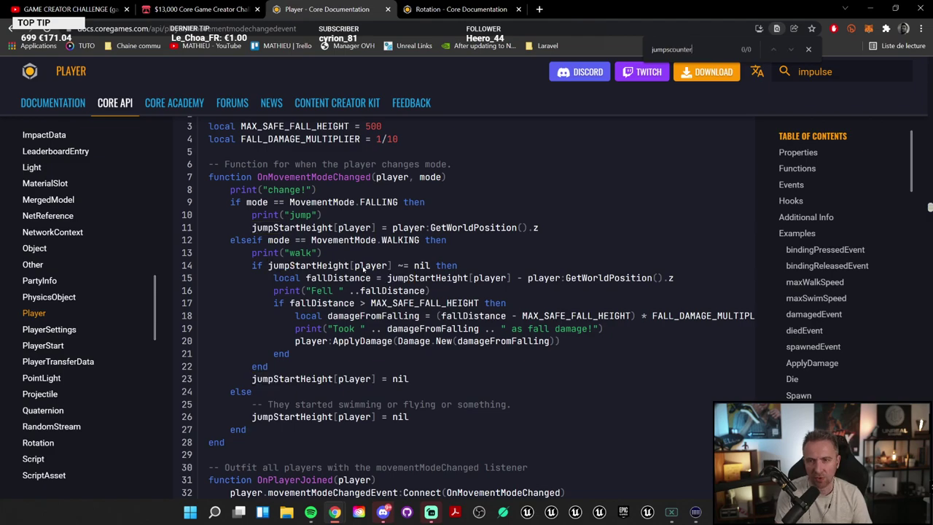
key(ctrl+a)
text(counte)
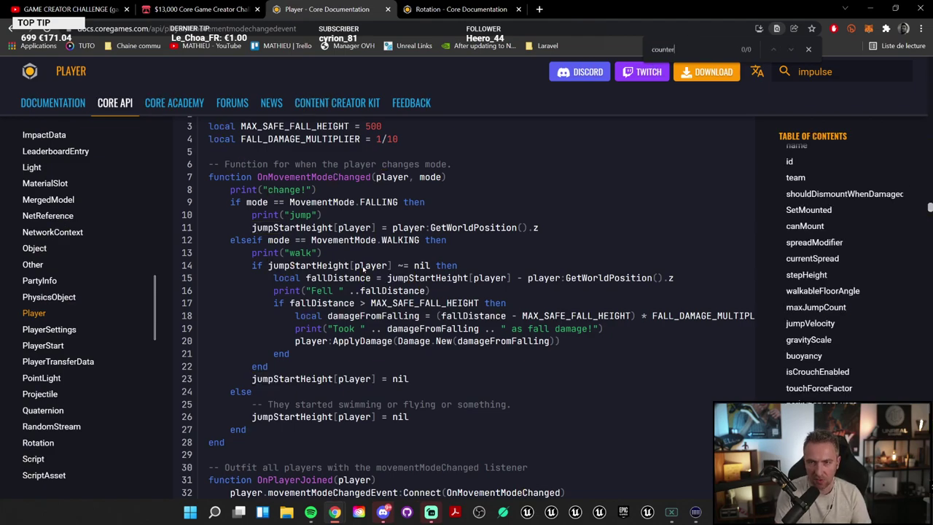
key(ctrl+a)
key(BackSpace)
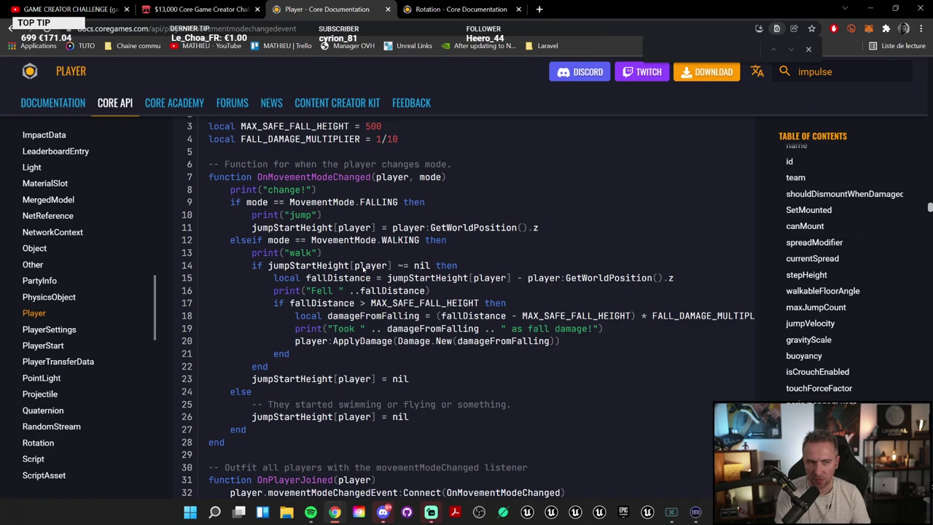
text(s)
key(BackSpace)
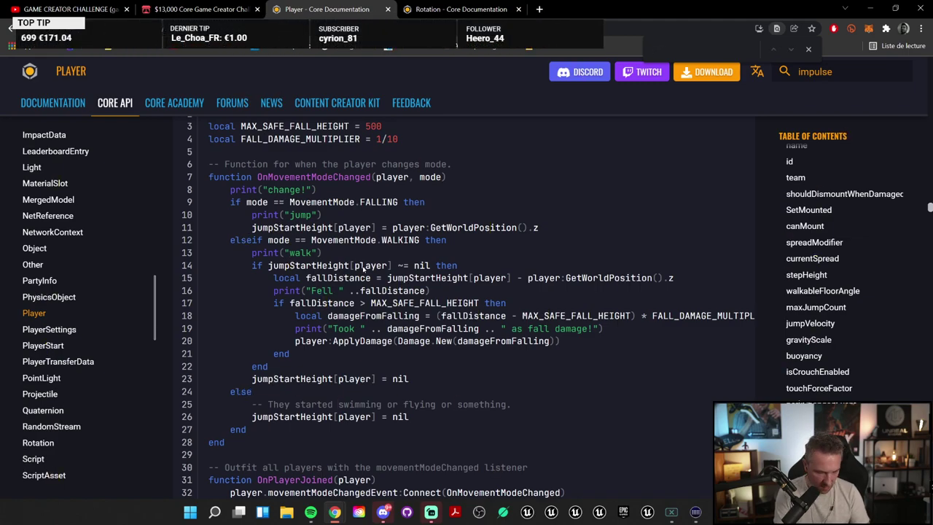
text(length)
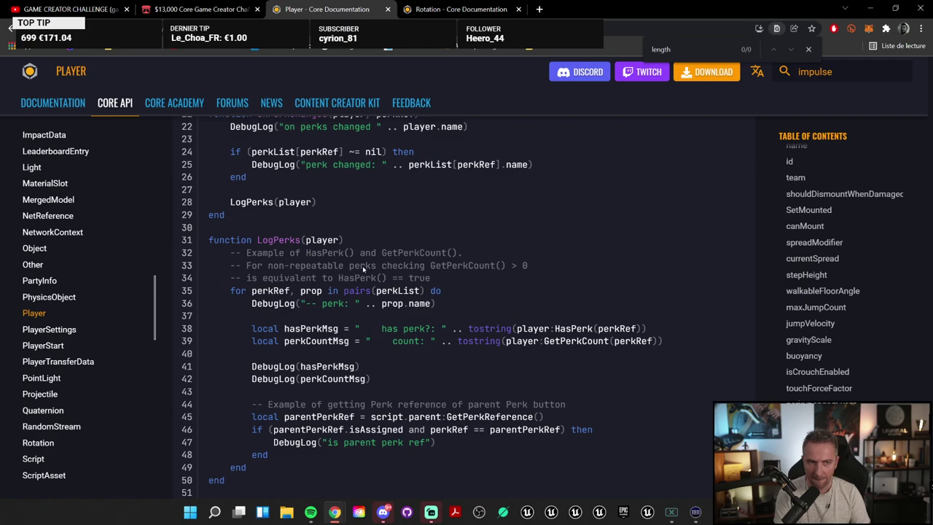
Step: Scroll through the Player API page to review the 'leng' matches
scroll(65, 327, up, 10)
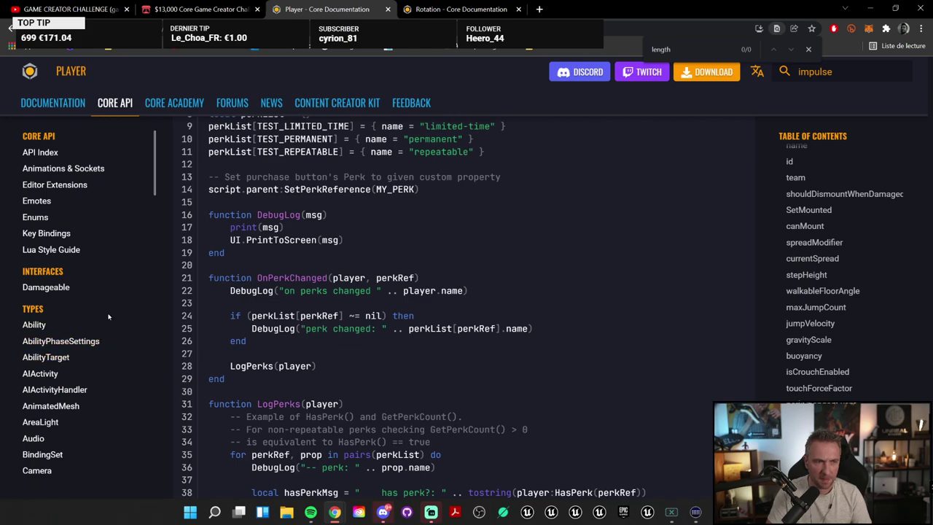
scroll(107, 316, down, 2)
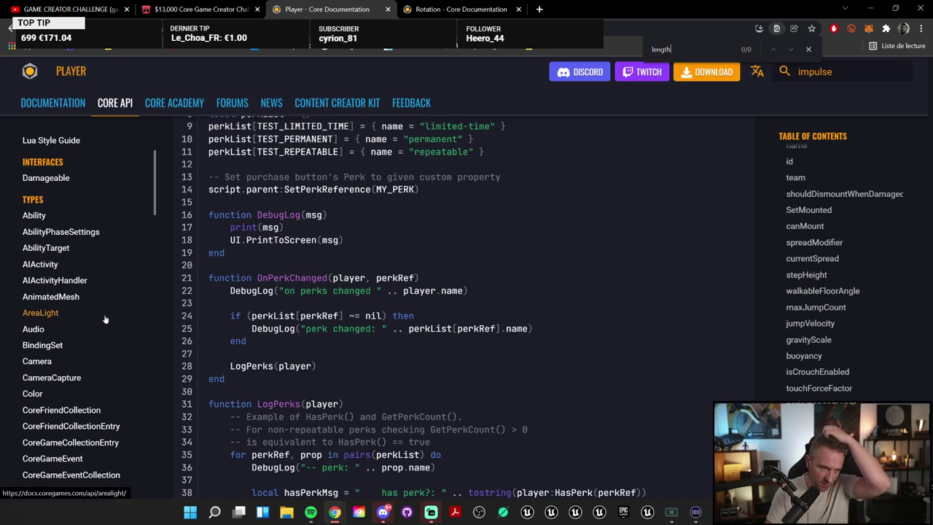
scroll(106, 317, down, 2)
scroll(104, 319, down, 1)
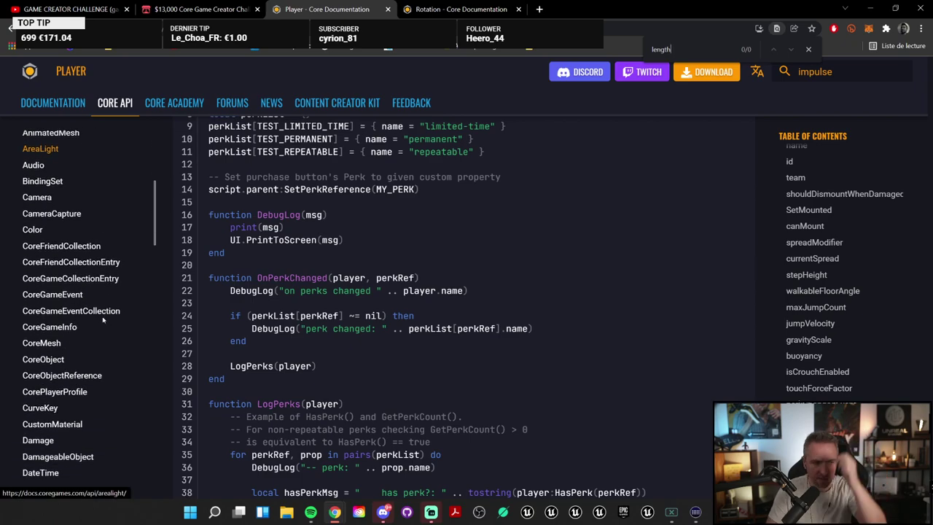
scroll(106, 317, down, 1)
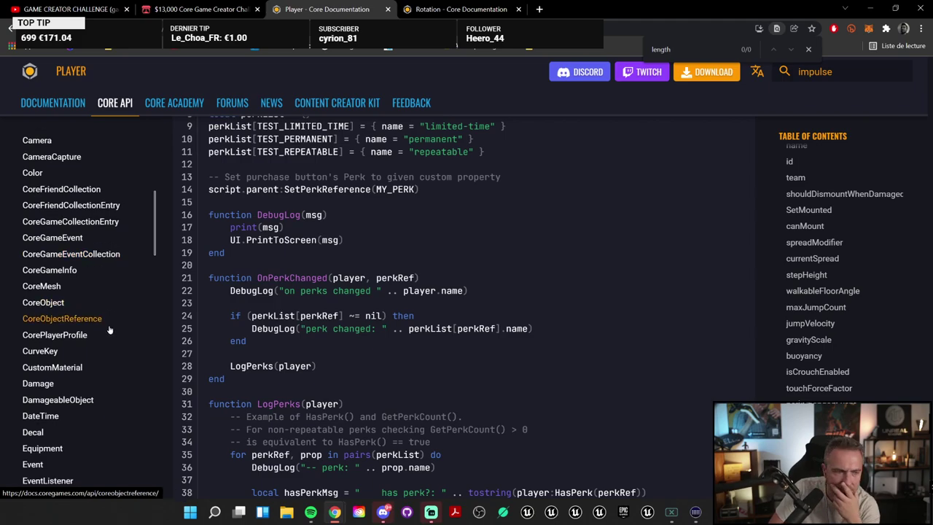
scroll(110, 324, down, 2)
scroll(109, 328, up, 6)
scroll(110, 330, down, 4)
scroll(110, 330, down, 3)
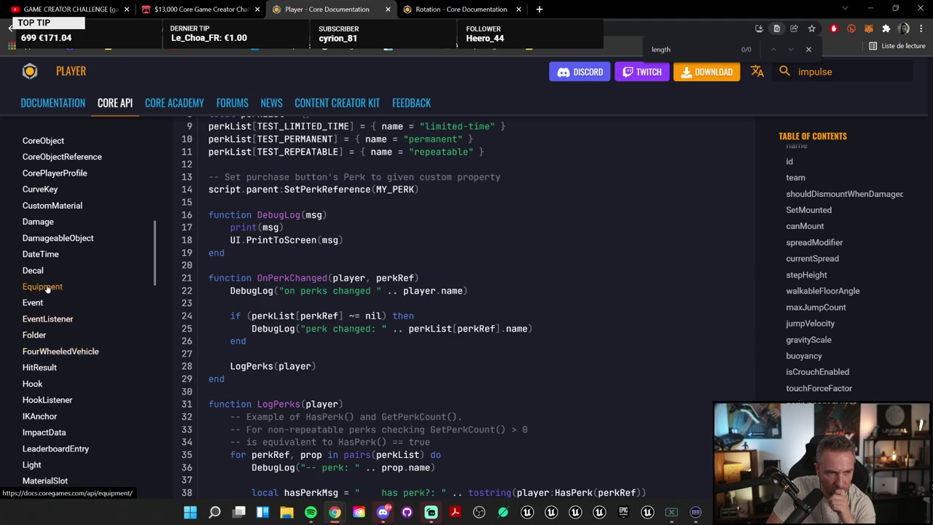
Step: Open the DateTime API reference, read down to its Examples, and return to Core
click(63, 256)
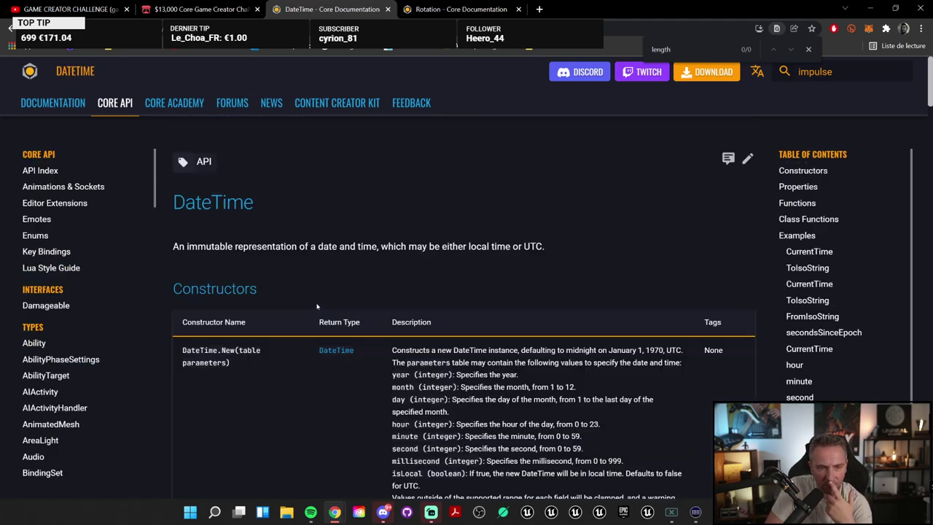
scroll(390, 335, down, 6)
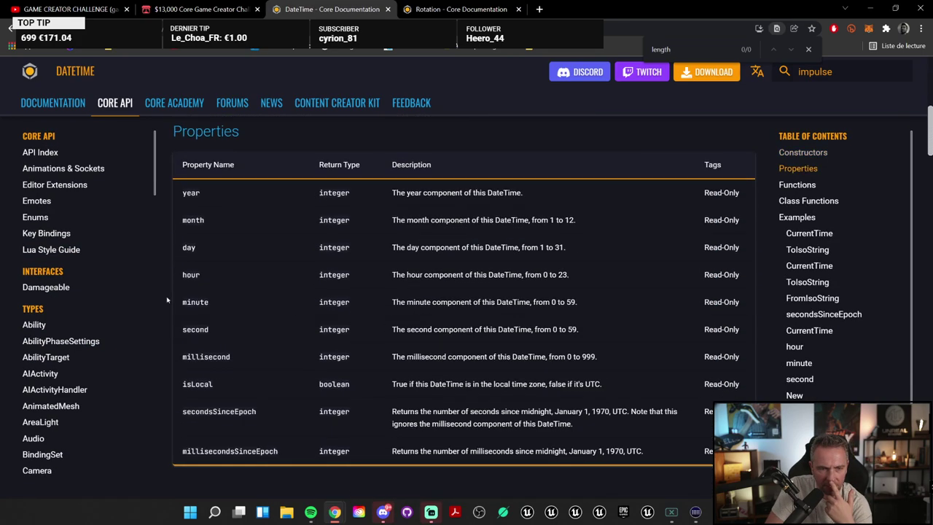
scroll(207, 293, down, 1)
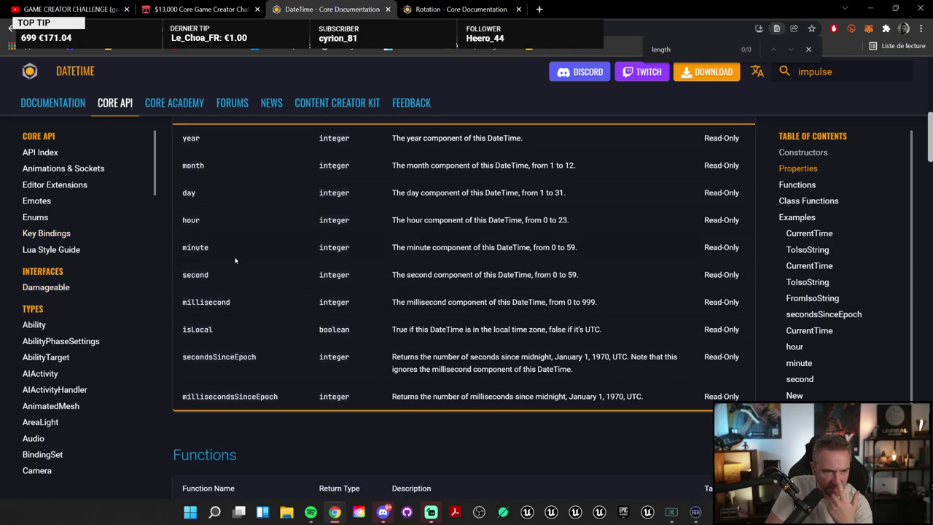
scroll(194, 288, down, 3)
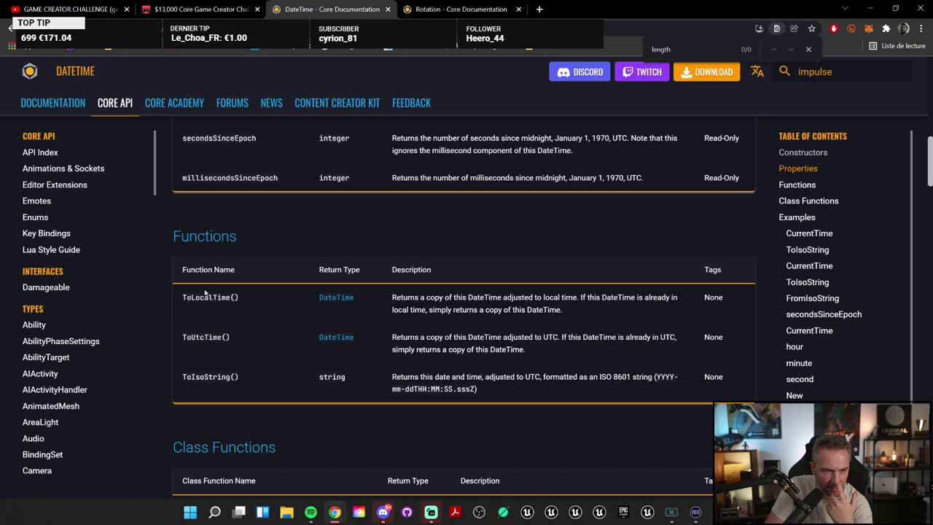
scroll(204, 291, down, 2)
scroll(204, 290, down, 5)
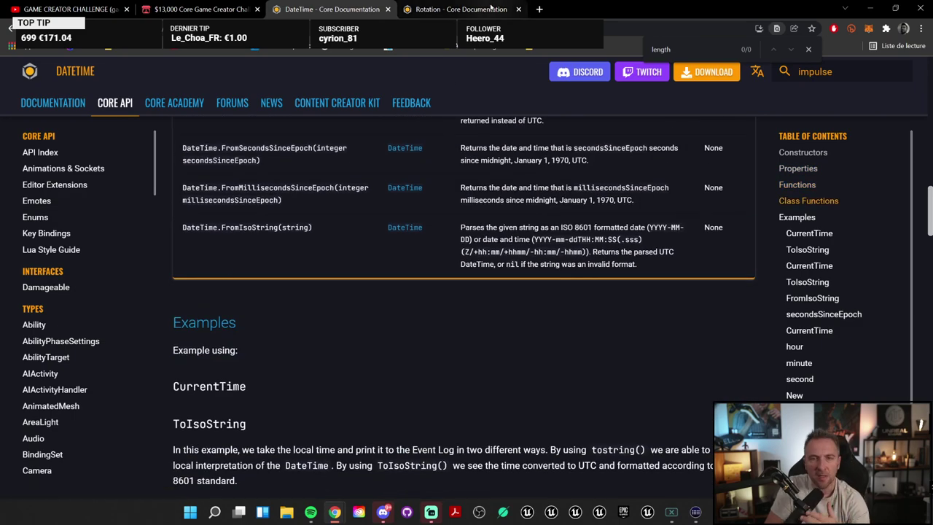
key(alt+Tab)
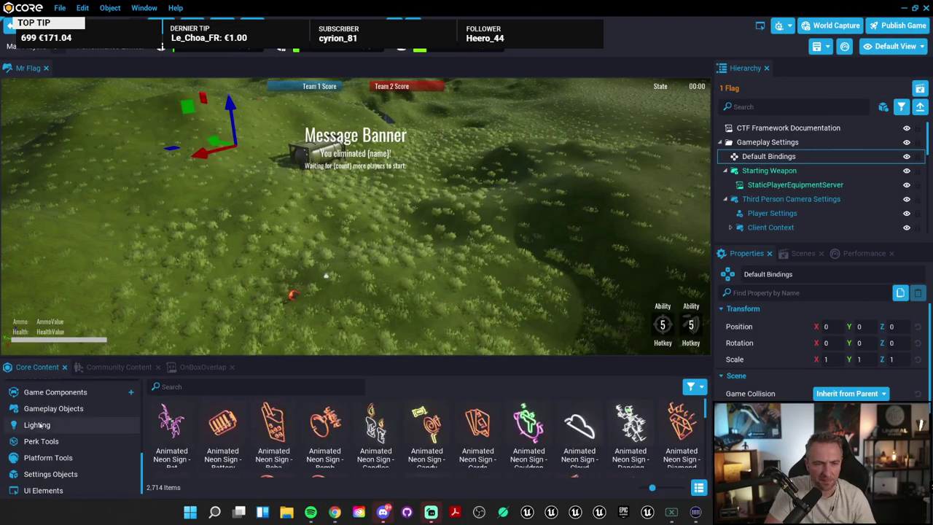
Step: Add a UI Text Box from the UI Elements assets and set its font size to 50
click(66, 487)
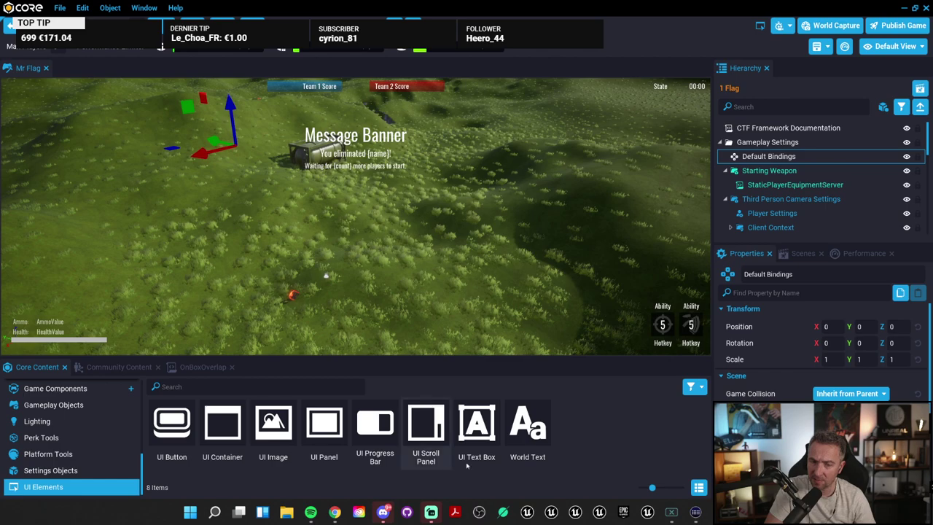
drag(477, 430, 489, 155)
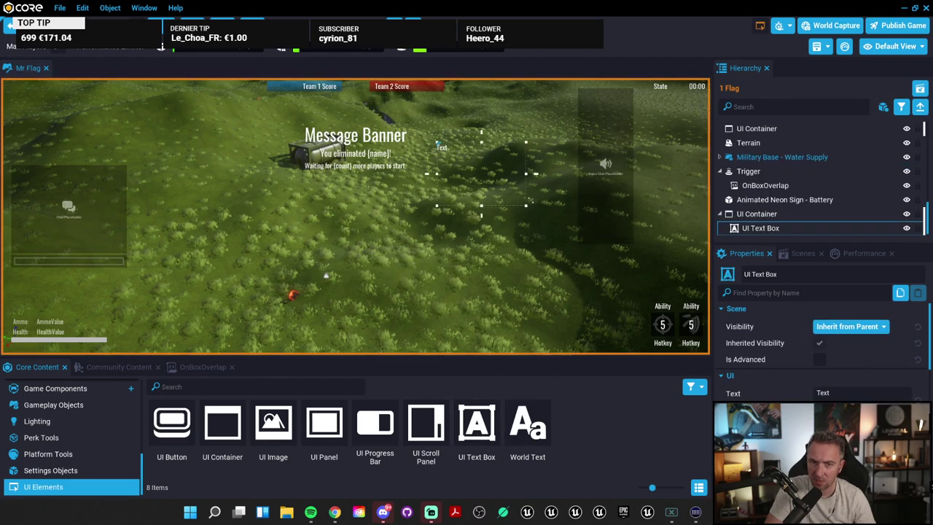
scroll(748, 368, down, 2)
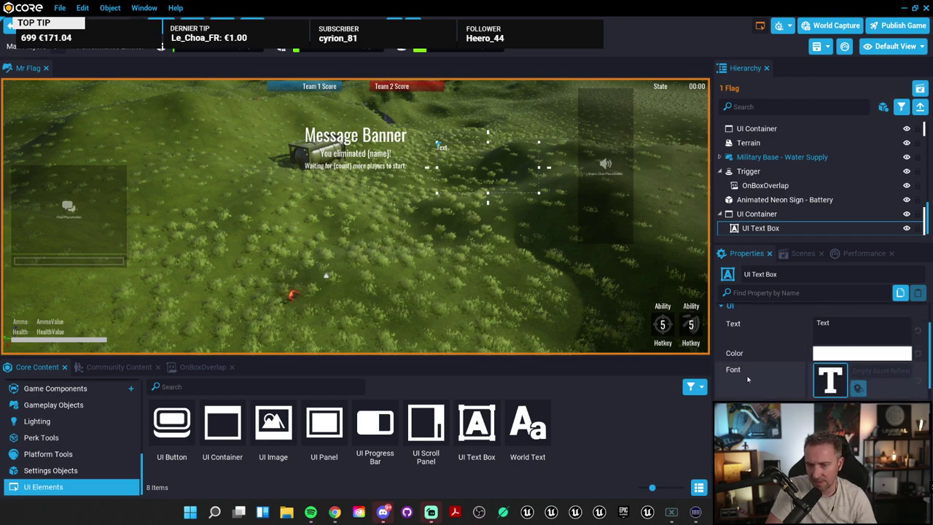
scroll(809, 382, down, 1)
click(820, 390)
text(50)
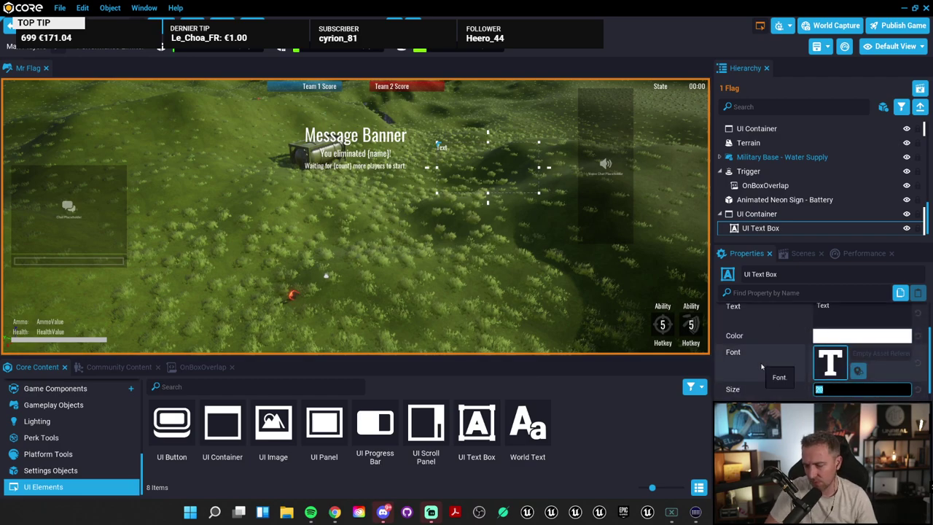
key(Return)
Step: Move the text box lower right, make it span its parent's width, and zero its X offset
drag(444, 167, 521, 321)
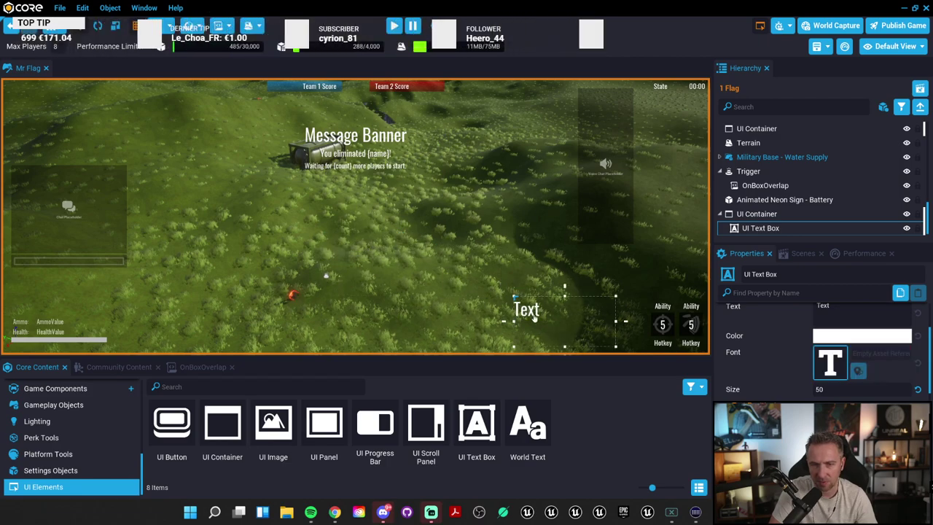
scroll(820, 343, down, 5)
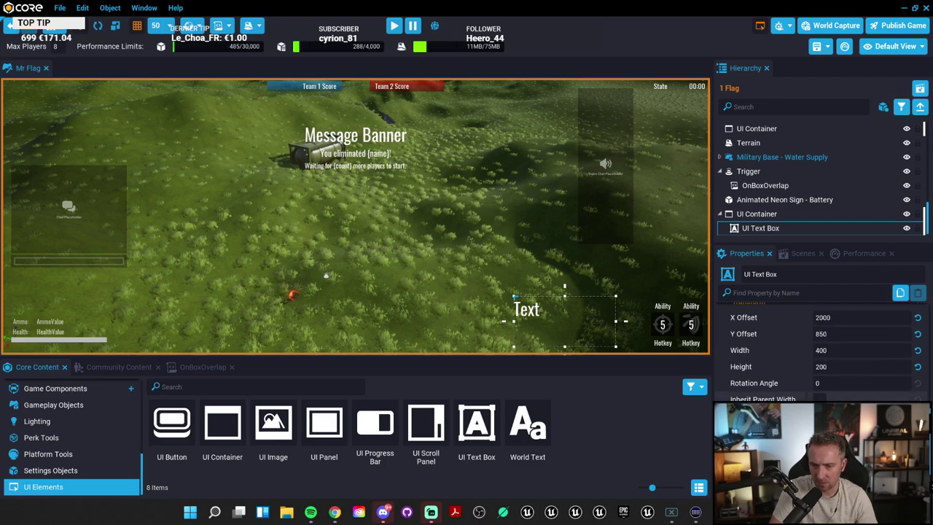
click(820, 400)
drag(629, 332, 612, 324)
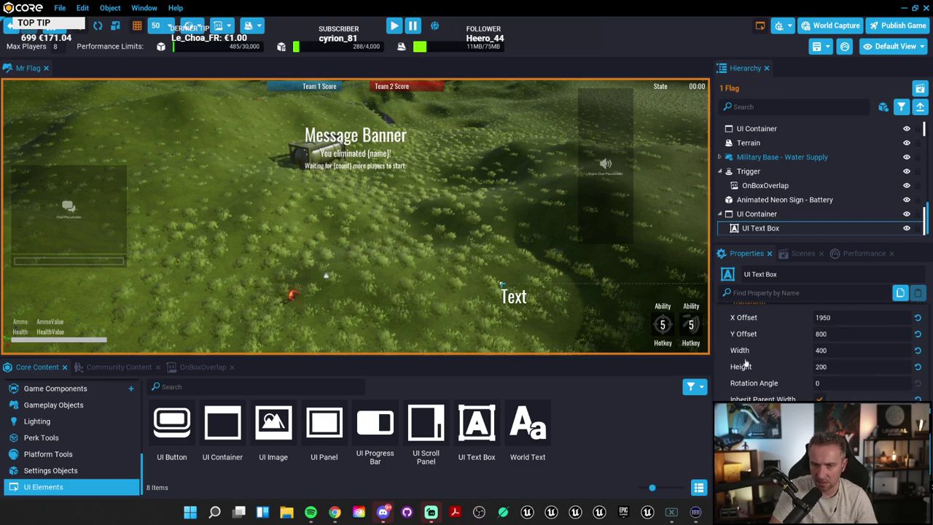
click(856, 316)
text(0)
key(Tab)
key(BackSpace)
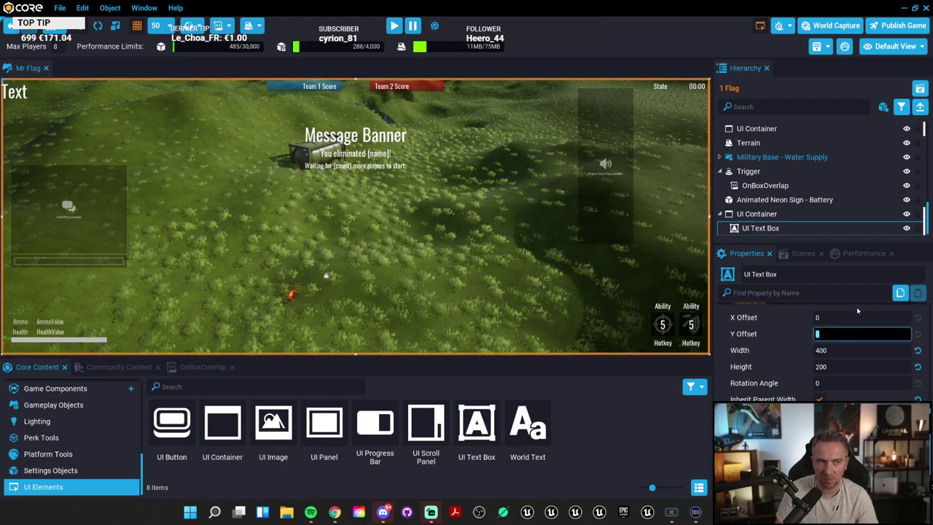
Step: Set the text box's X offset and Y offset both to 50
scroll(845, 348, up, 2)
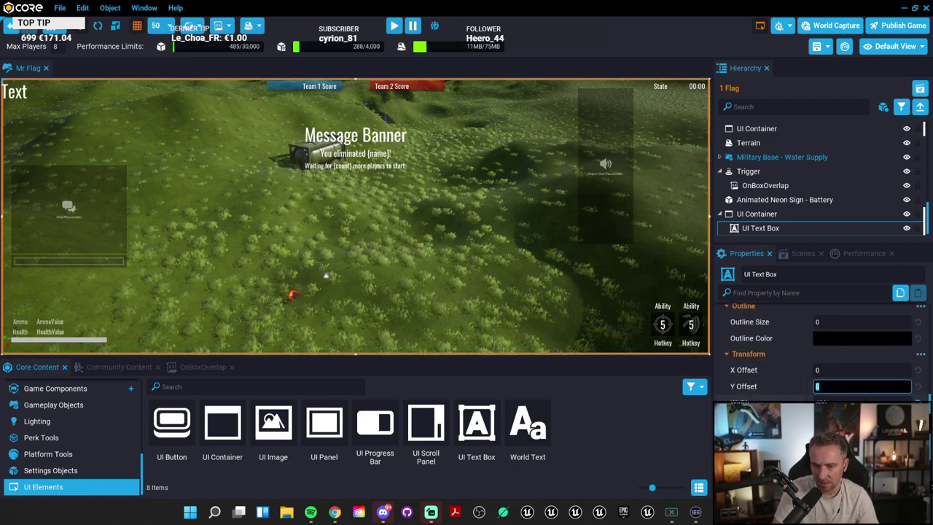
key(shift+Tab)
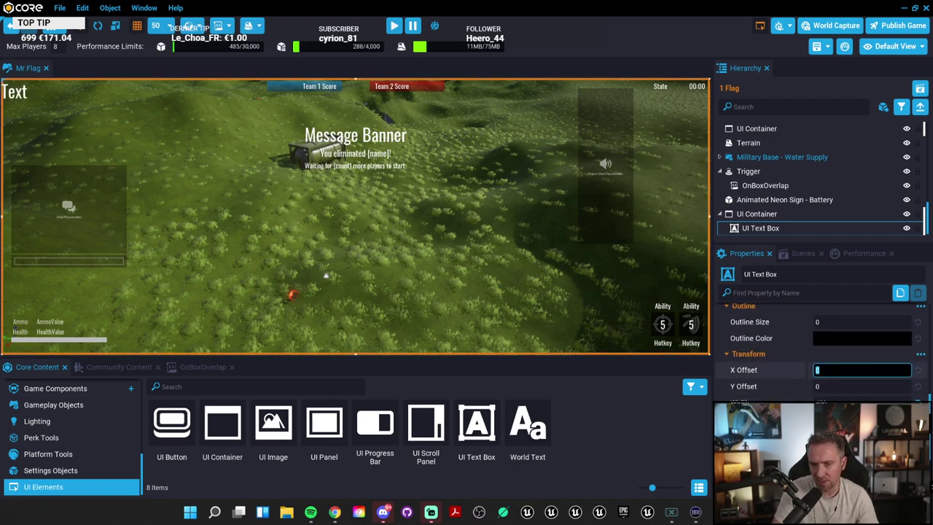
text(50)
key(Tab)
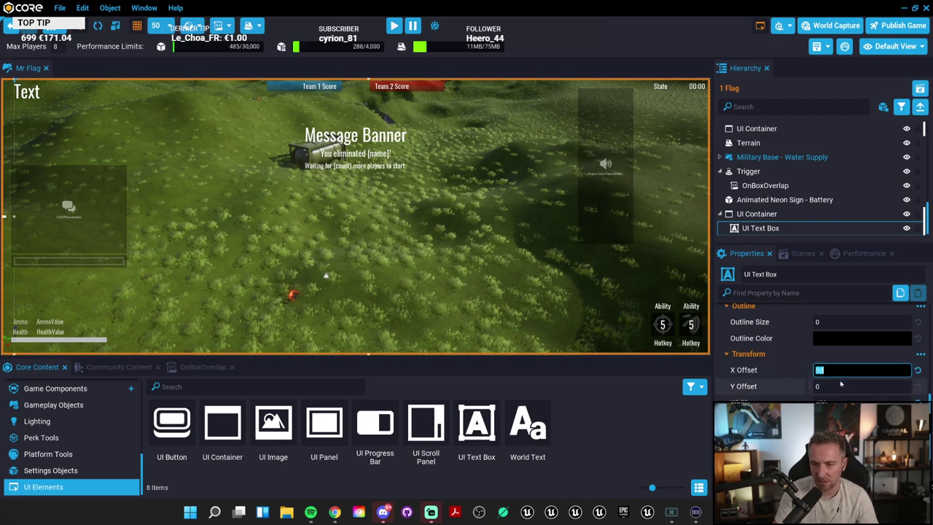
text(50)
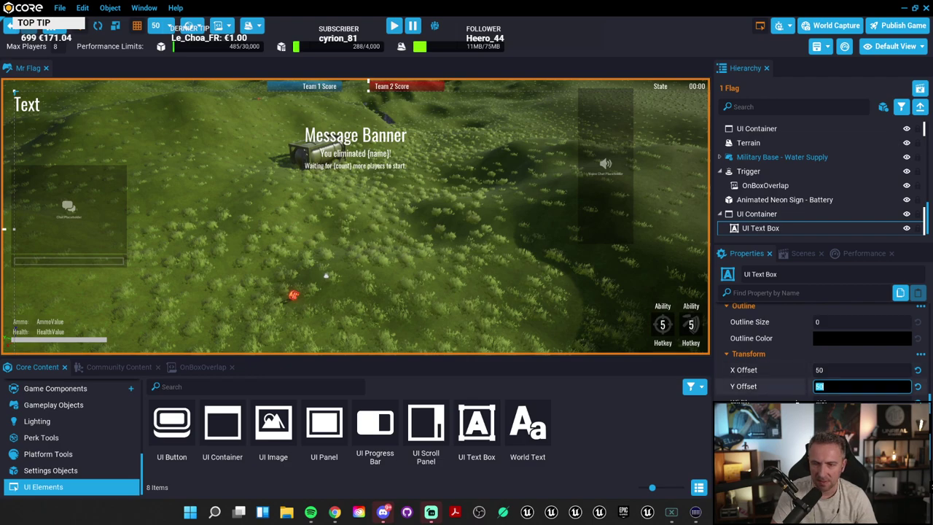
scroll(822, 353, down, 3)
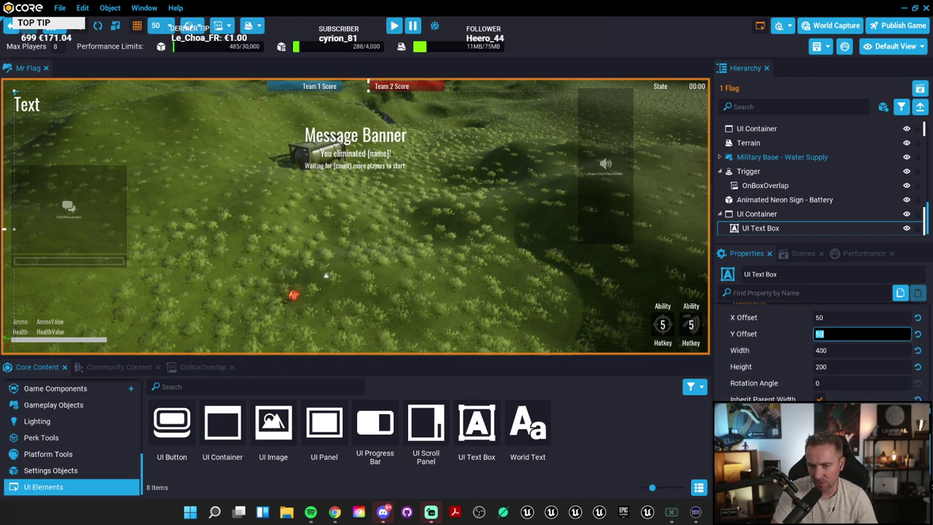
scroll(824, 354, up, 6)
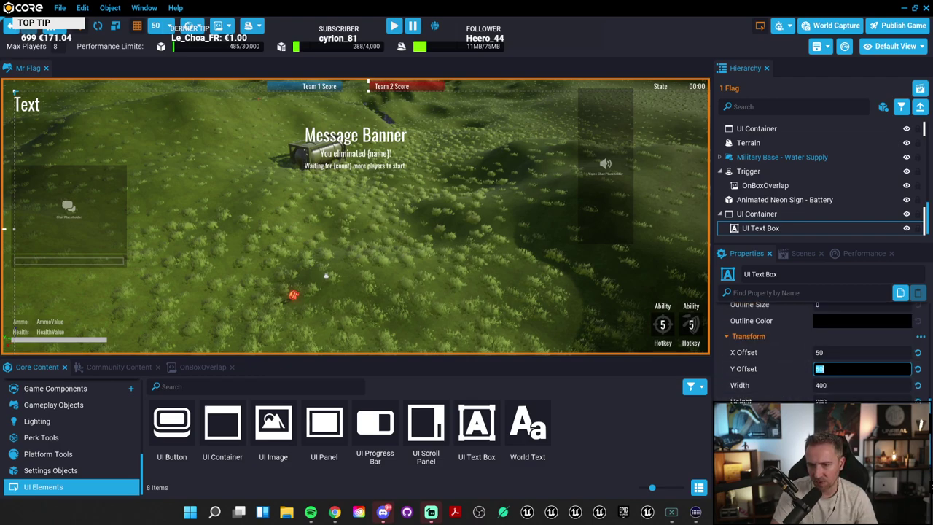
scroll(824, 353, up, 5)
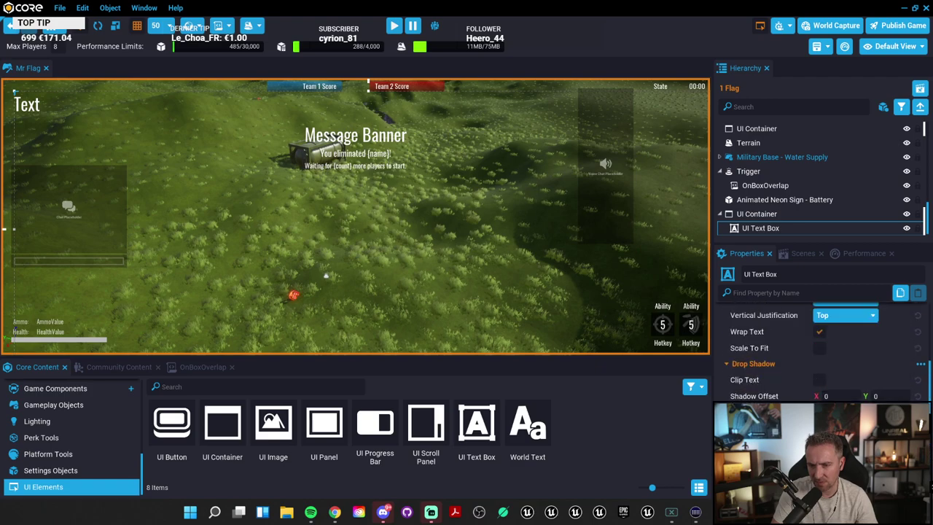
scroll(824, 354, up, 5)
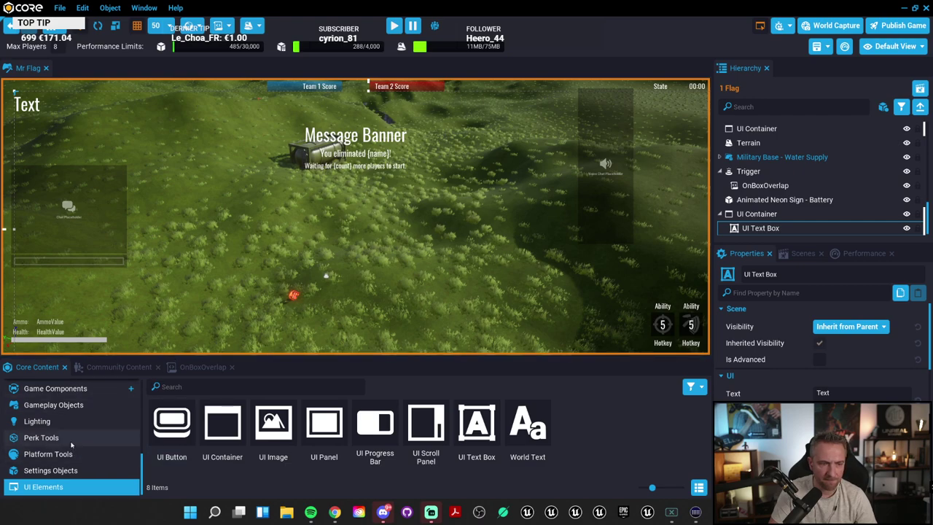
Step: Create a new script named compteRebours from the Create Script menu
click(144, 7)
mouse_move(83, 7)
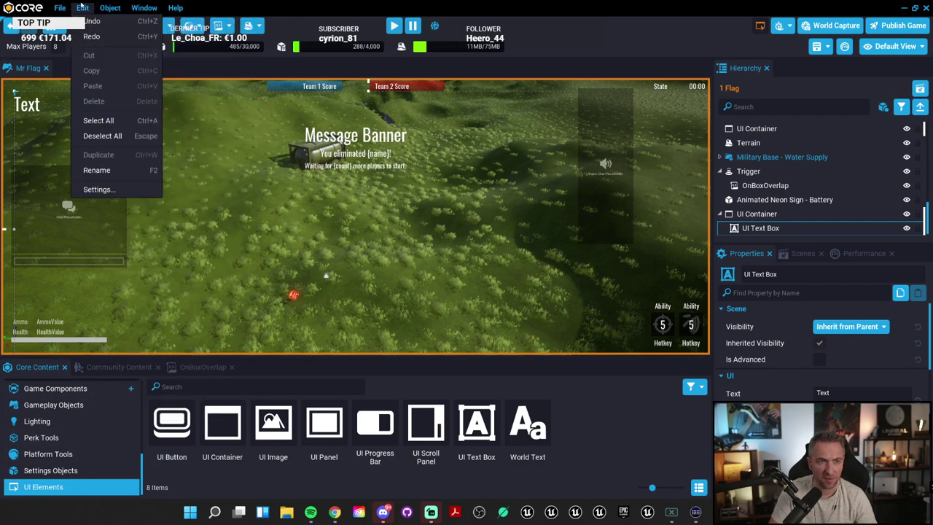
mouse_move(120, 8)
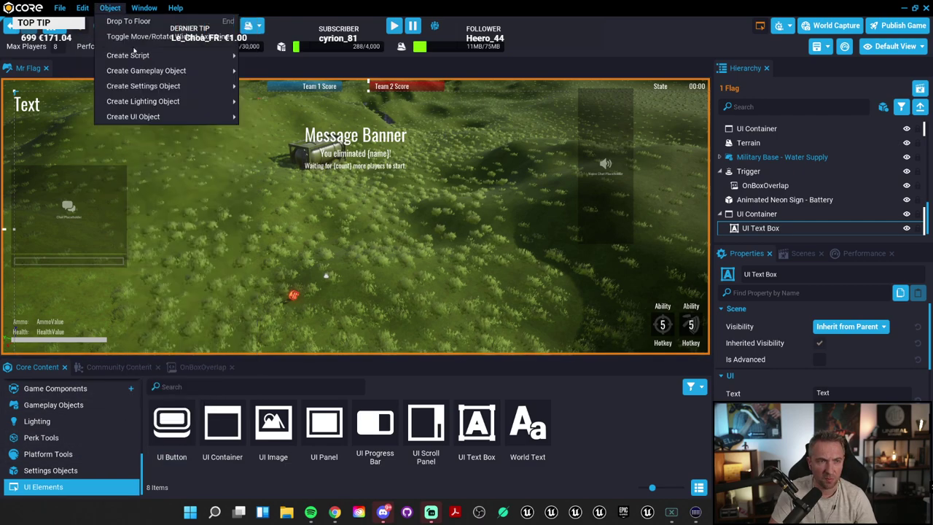
mouse_move(164, 71)
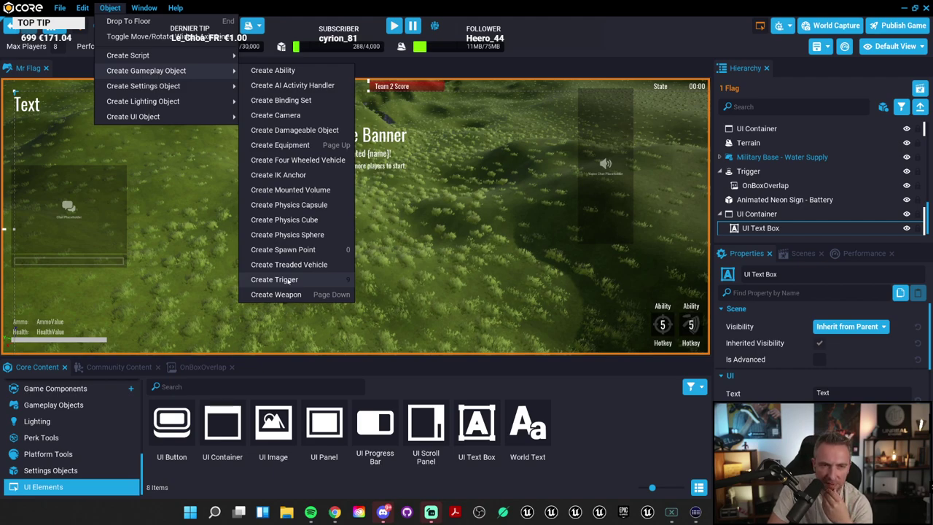
mouse_move(219, 117)
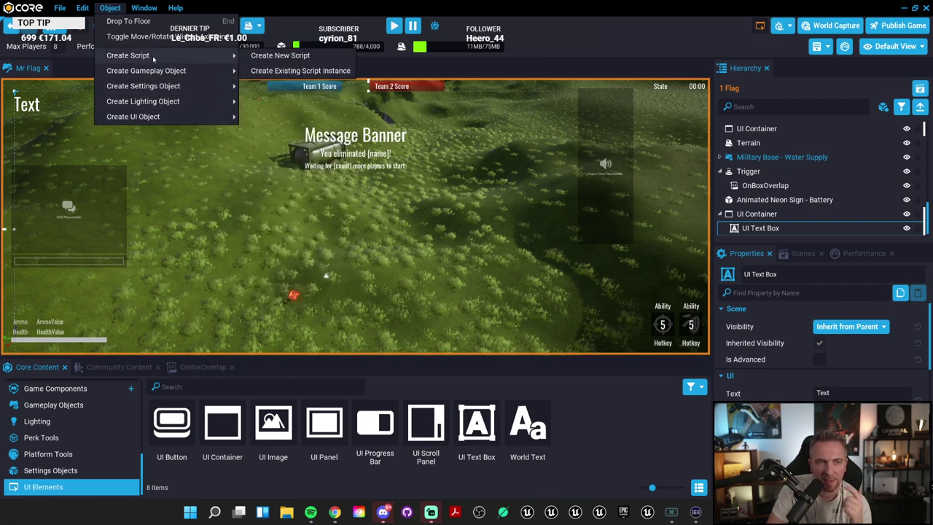
click(280, 56)
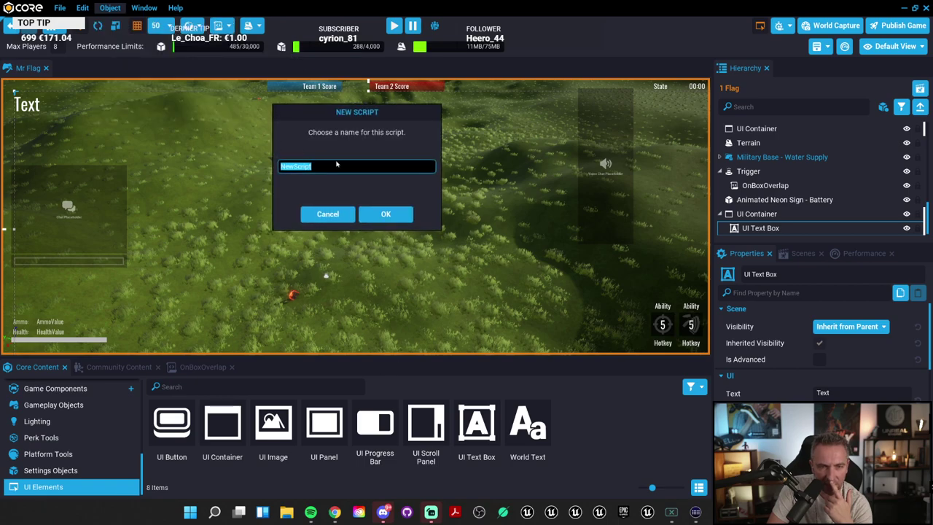
text(compteRebour)
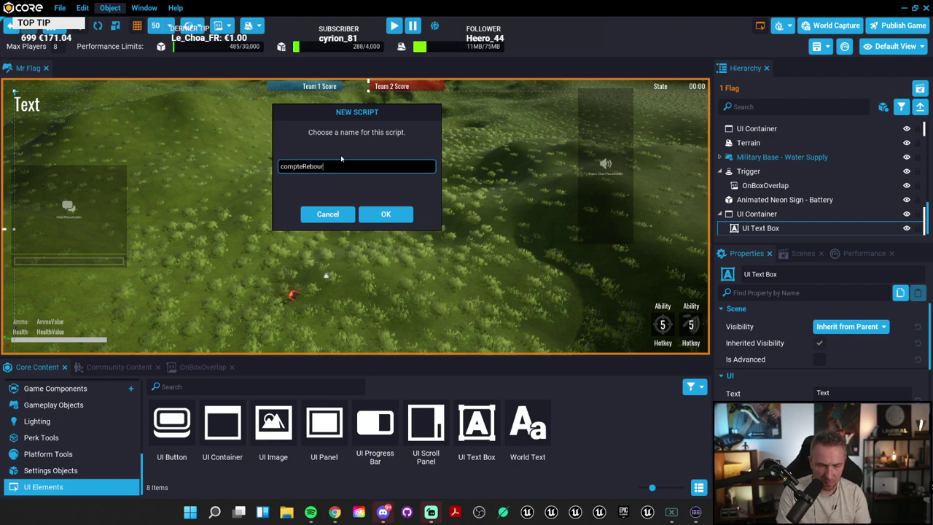
text(s)
click(385, 214)
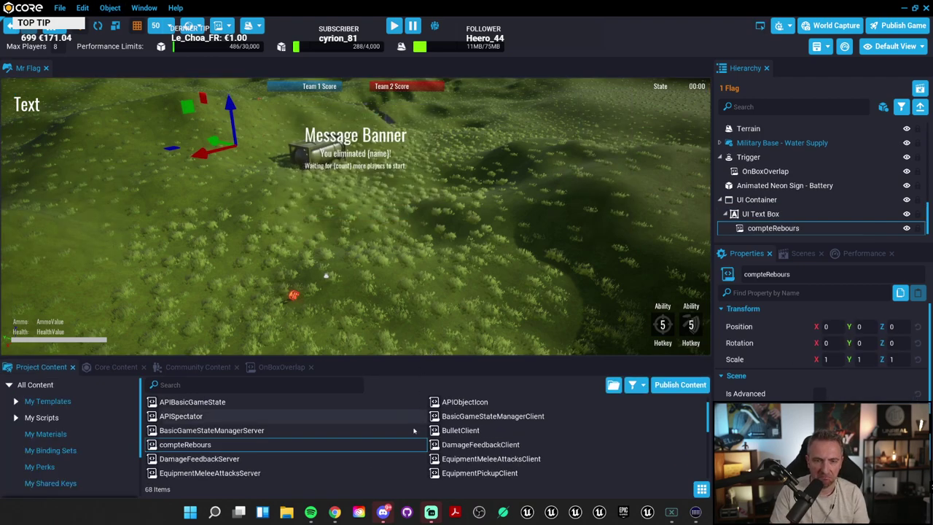
Step: Open compteRebours for editing and bring the DateTime documentation forward
double_click(190, 445)
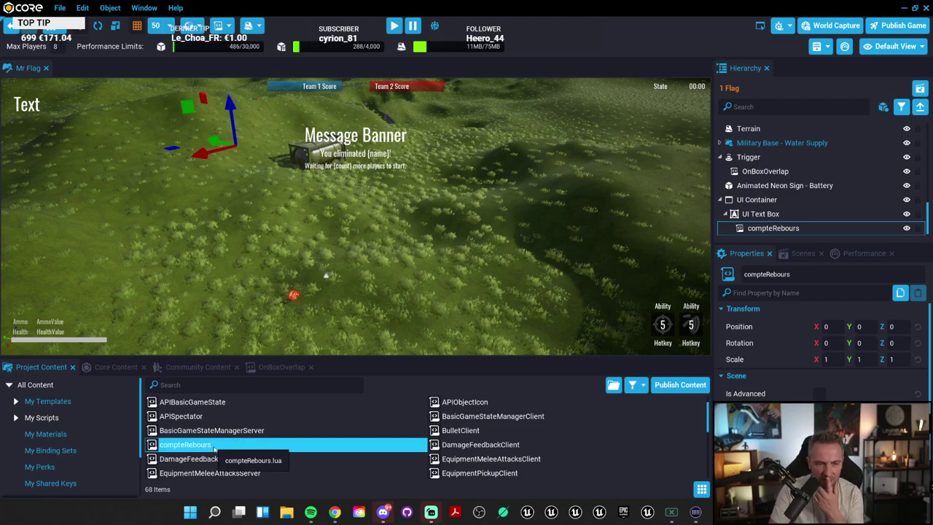
mouse_move(335, 512)
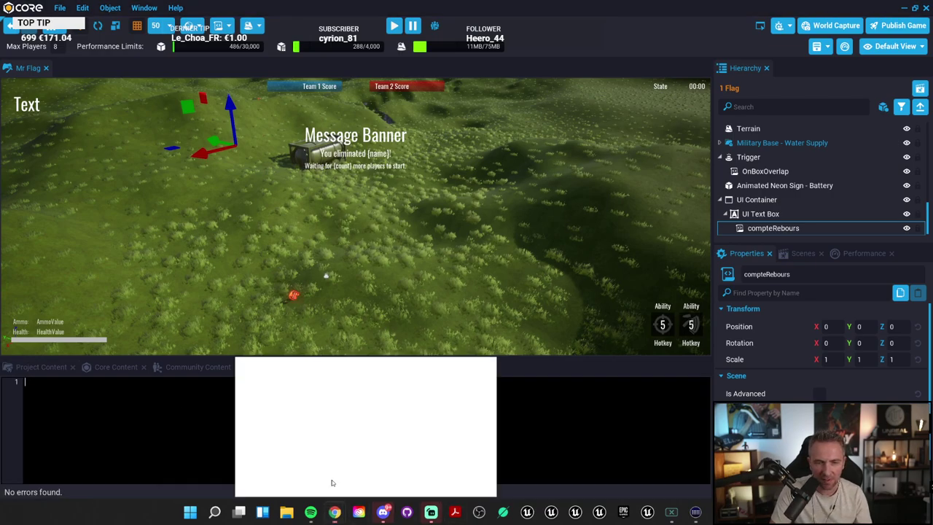
click(332, 478)
Step: Search the docs for 'timer' and look through the profiler Timers result
key(slash)
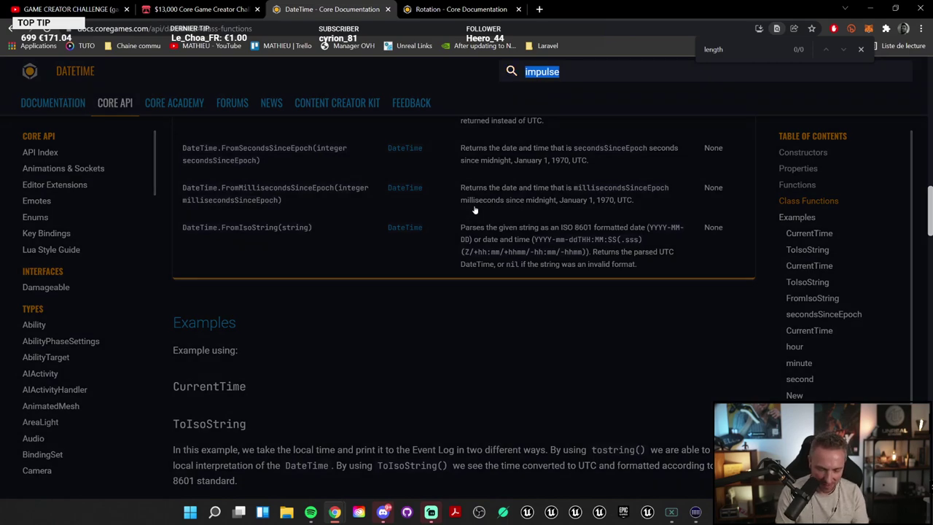
text(timer)
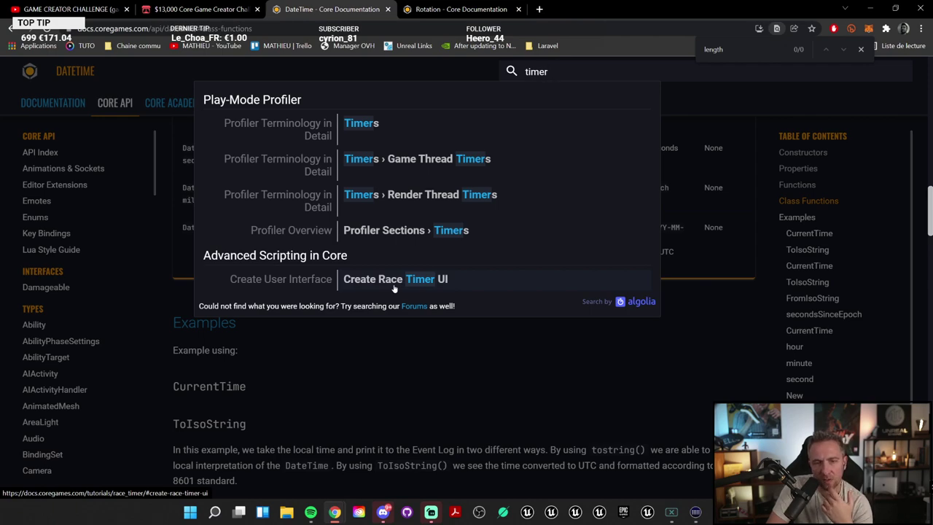
click(361, 124)
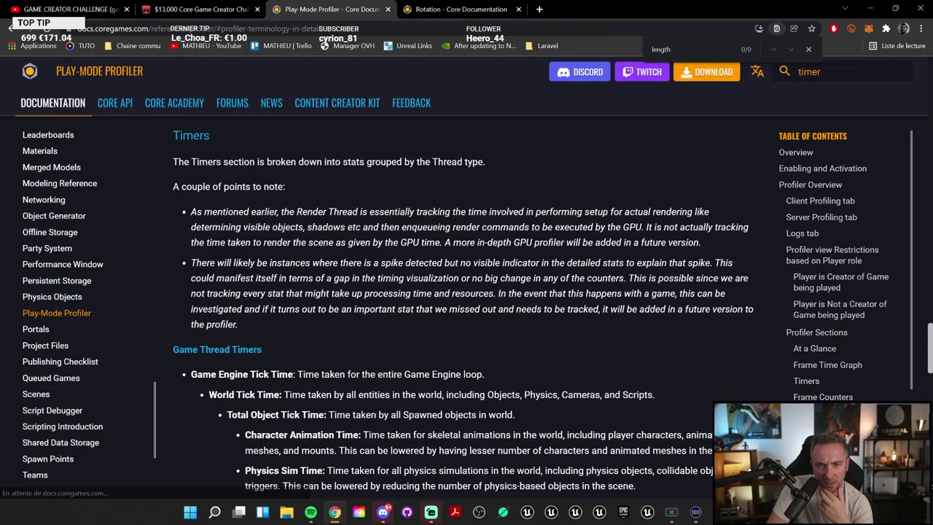
scroll(402, 358, down, 10)
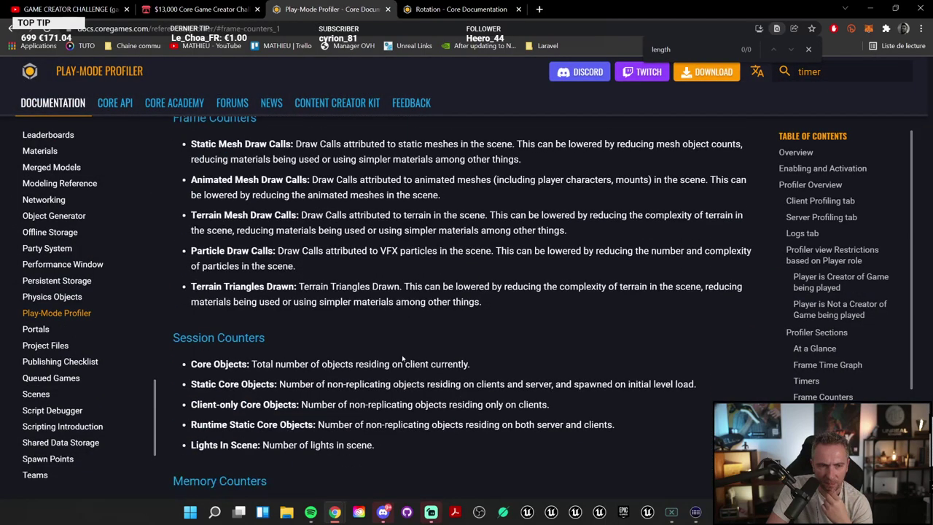
scroll(403, 358, down, 4)
scroll(402, 358, up, 8)
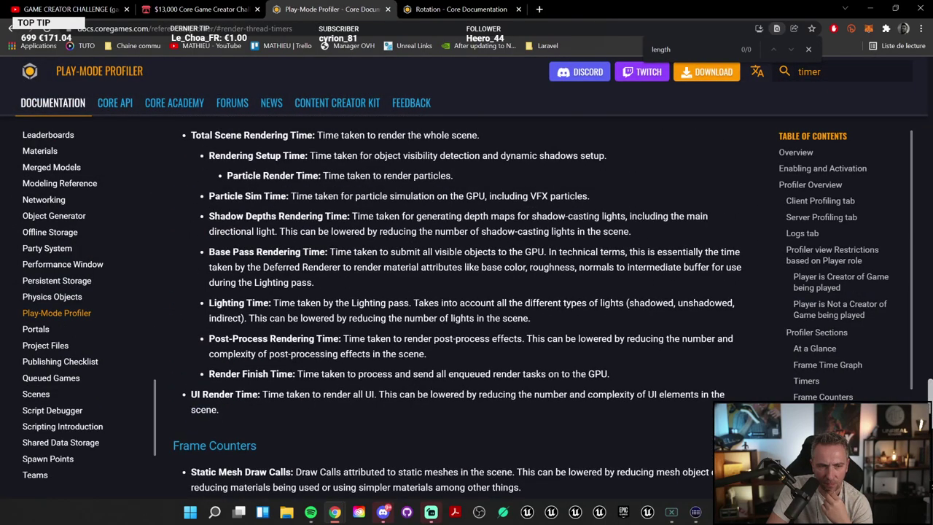
scroll(403, 358, up, 7)
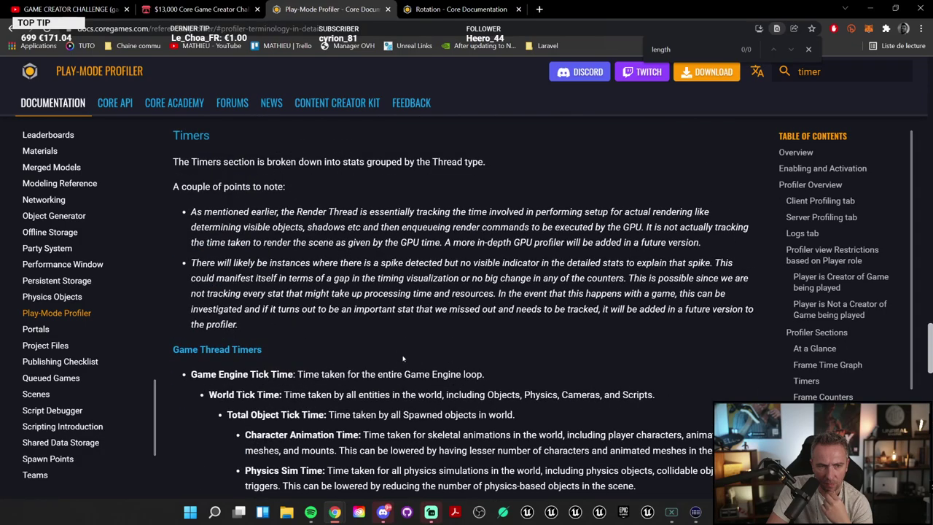
Step: Search 'timer' again and open the Create Race Timer UI tutorial section
key(slash)
text(timer)
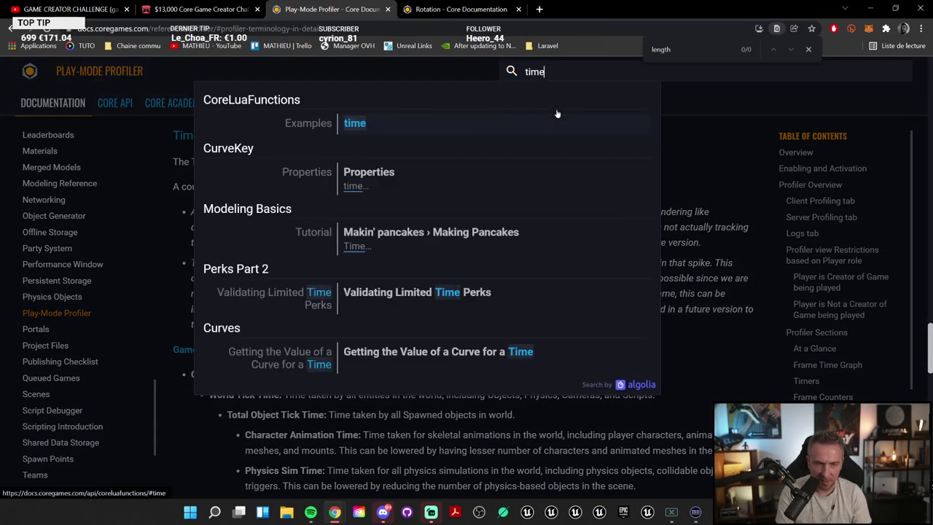
click(388, 279)
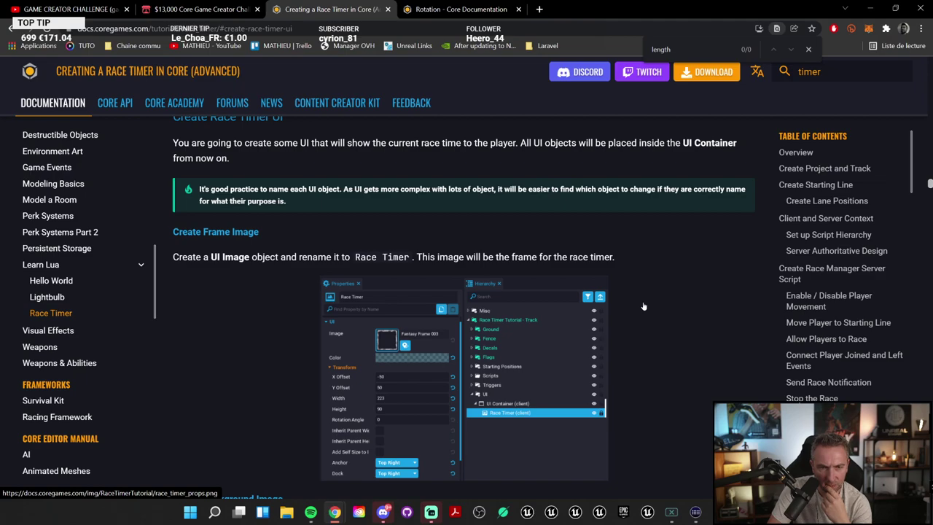
Step: Scroll the Race Timer tutorial past storage and leaderboard to the Add Get Ready and Add Go Function code
scroll(644, 306, down, 10)
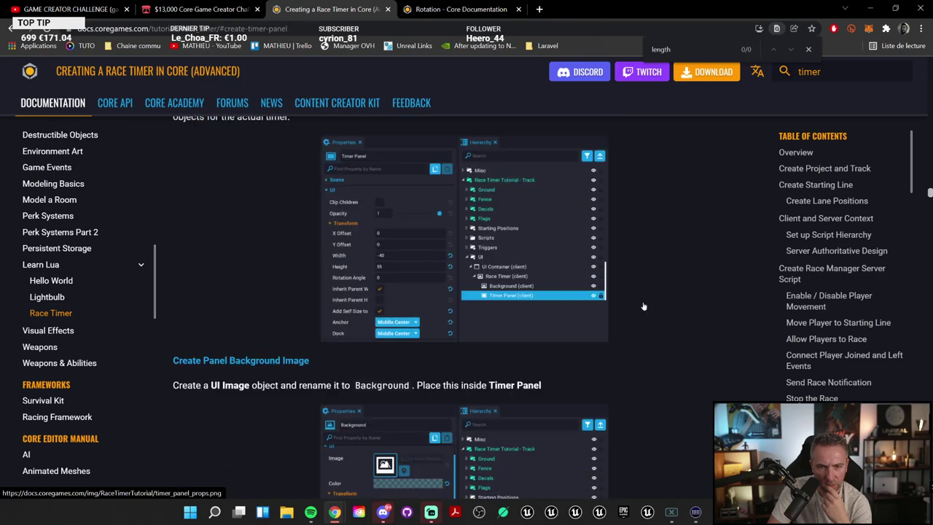
scroll(644, 306, down, 6)
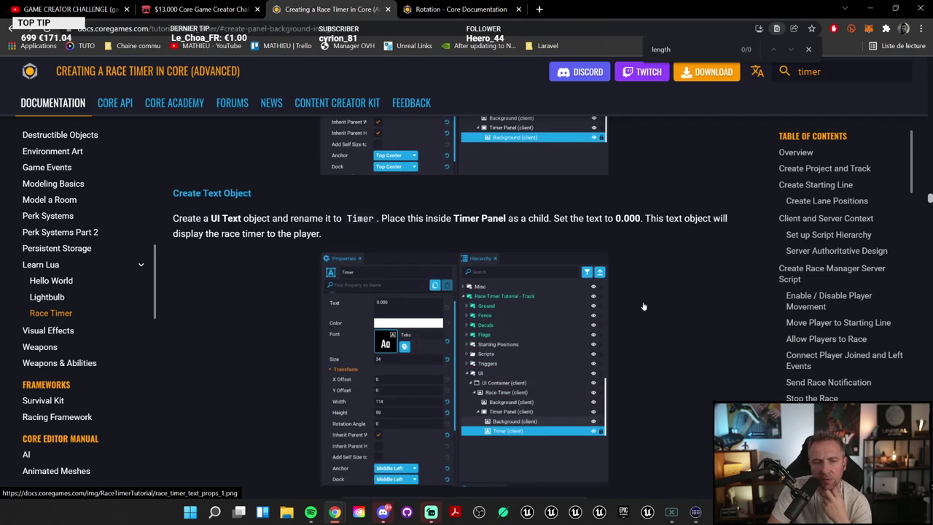
scroll(644, 306, down, 5)
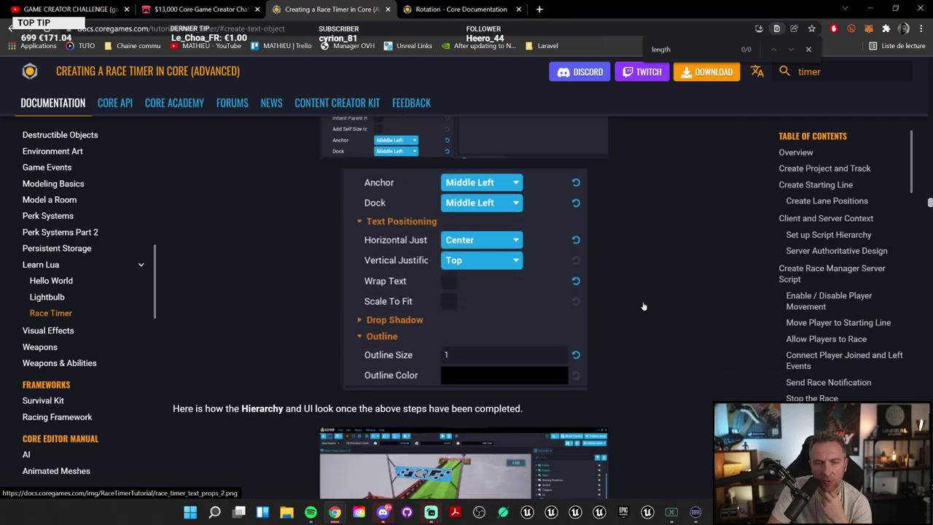
scroll(643, 306, down, 5)
scroll(644, 307, down, 3)
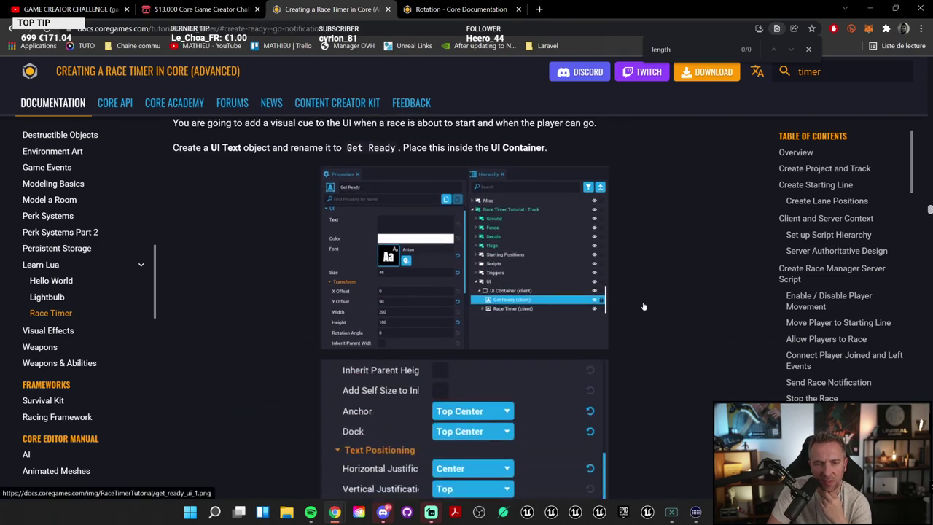
scroll(643, 306, down, 10)
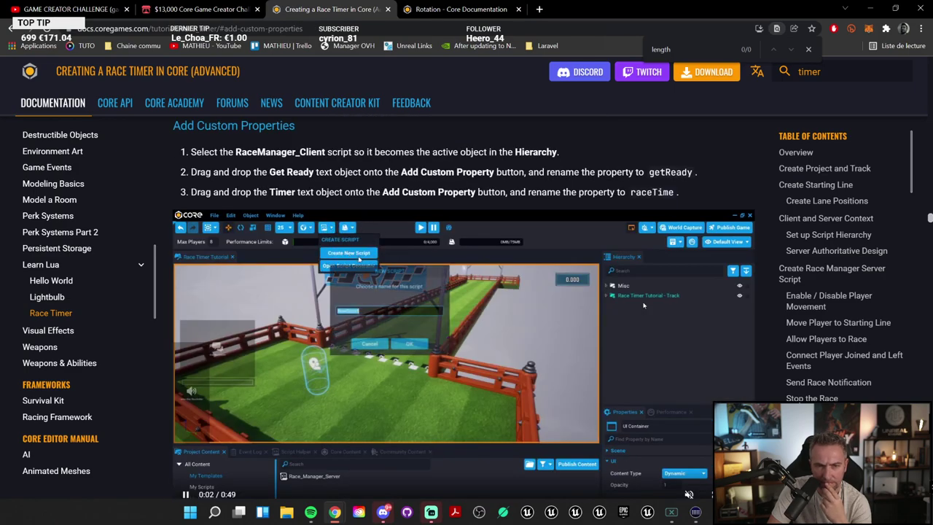
scroll(644, 306, down, 3)
scroll(464, 307, down, 3)
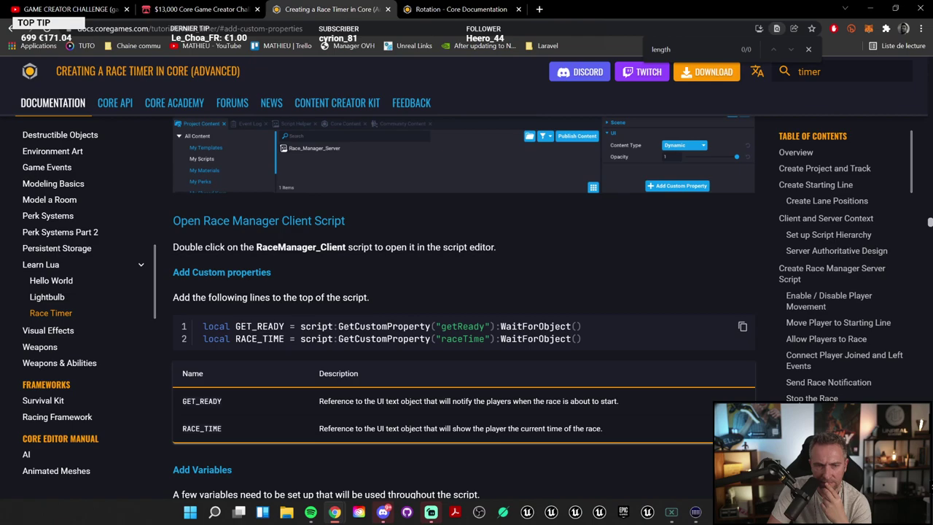
scroll(644, 306, down, 2)
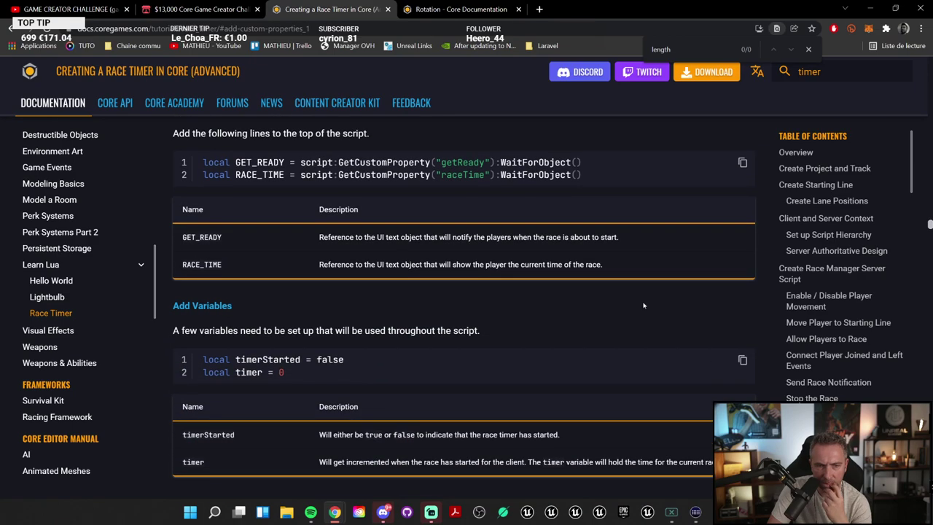
scroll(644, 306, down, 4)
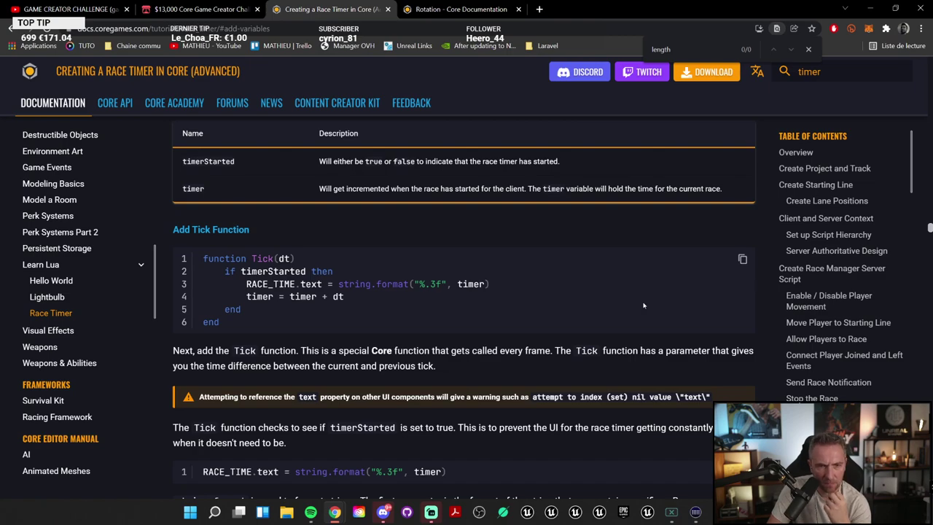
scroll(548, 268, down, 2)
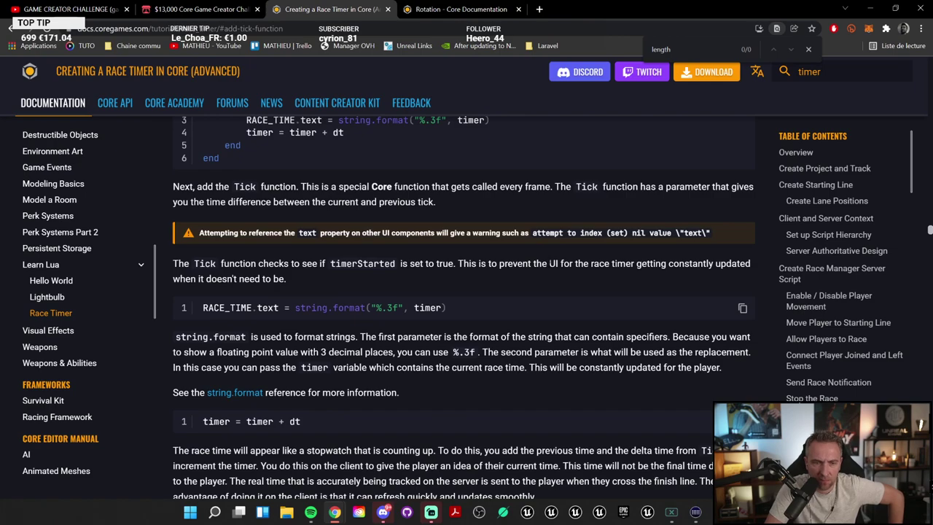
scroll(551, 263, down, 2)
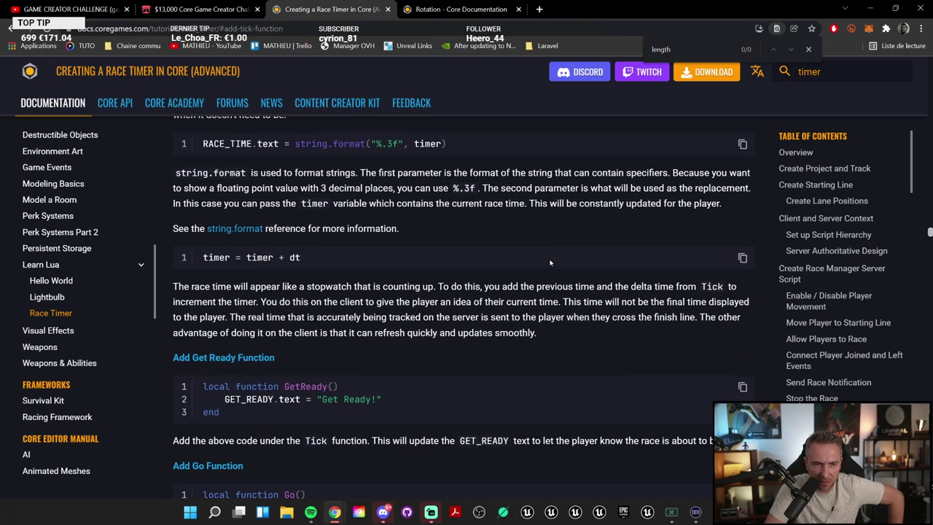
scroll(550, 263, down, 4)
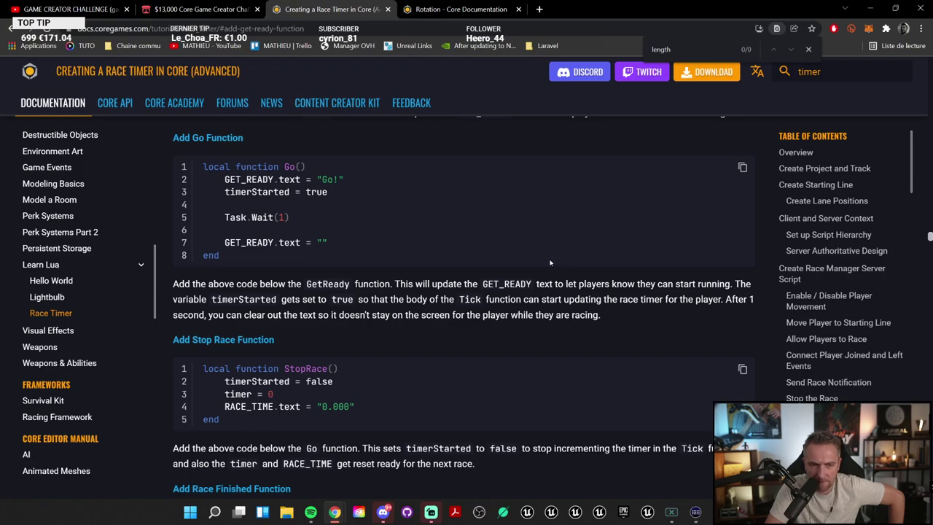
scroll(551, 263, down, 18)
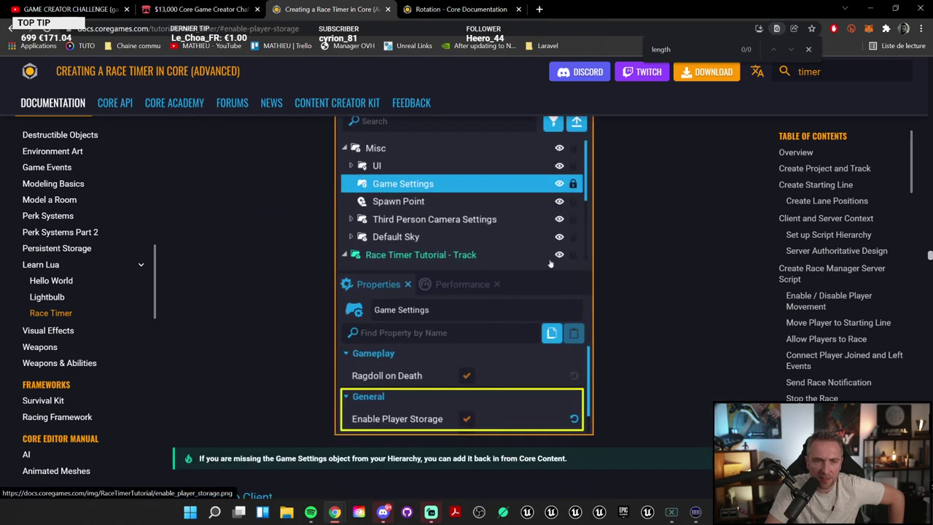
scroll(550, 262, up, 4)
scroll(551, 263, down, 20)
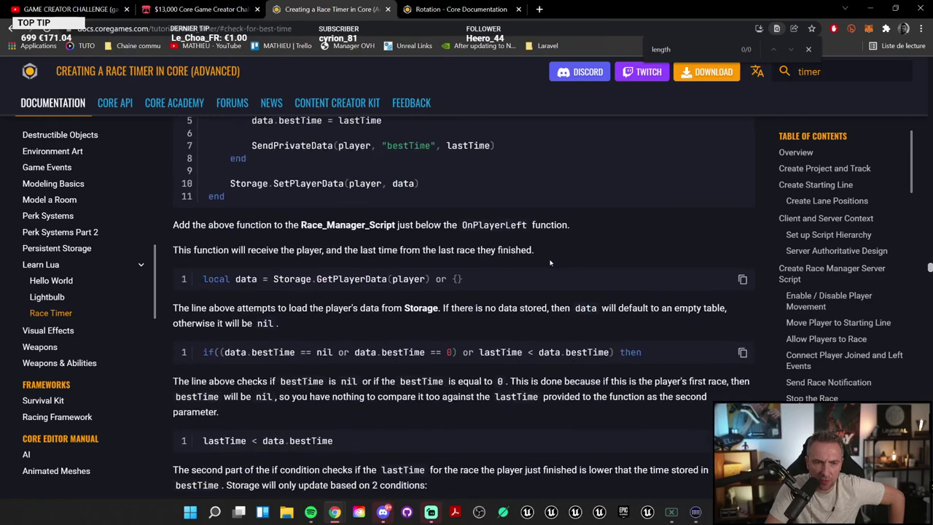
scroll(551, 262, down, 20)
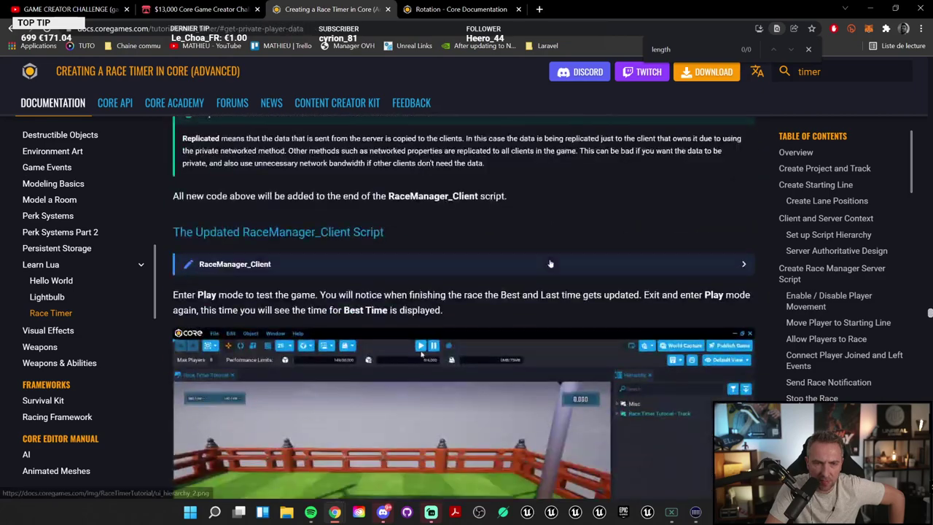
scroll(550, 263, down, 15)
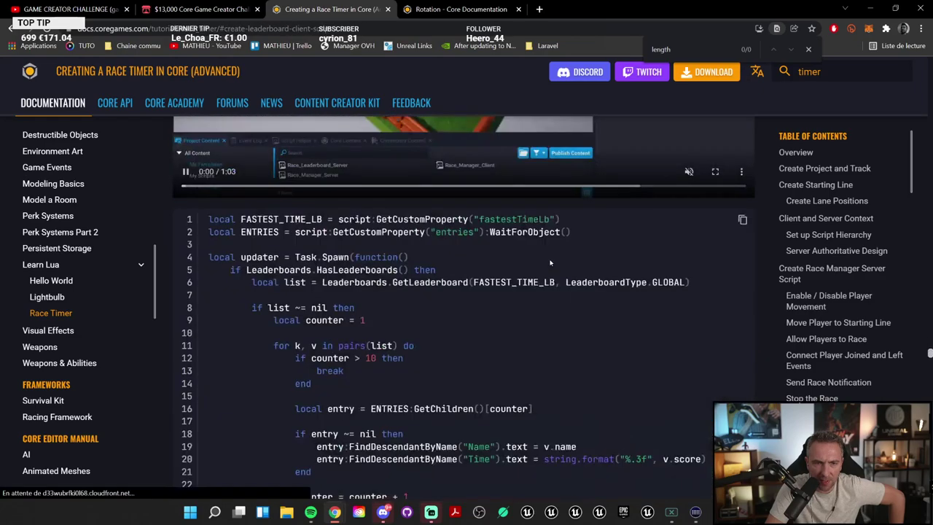
scroll(548, 262, down, 4)
scroll(548, 262, down, 5)
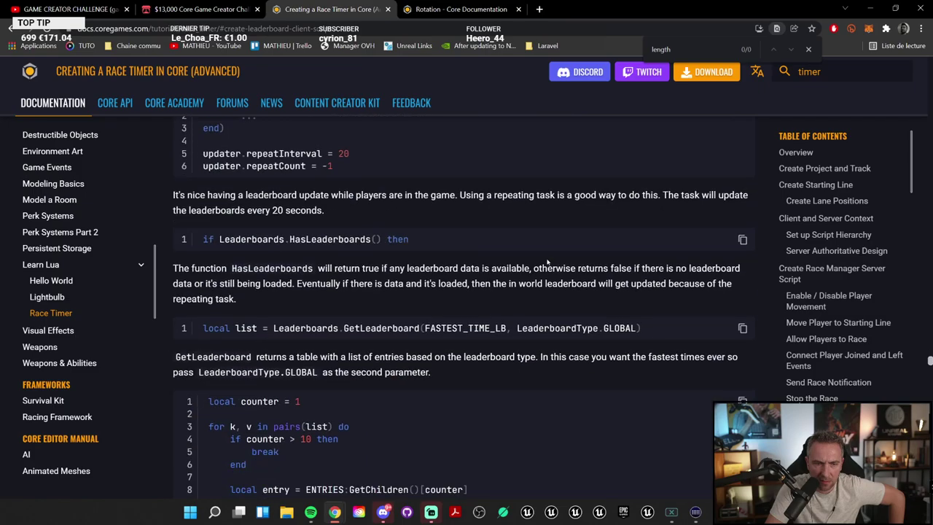
scroll(547, 262, down, 5)
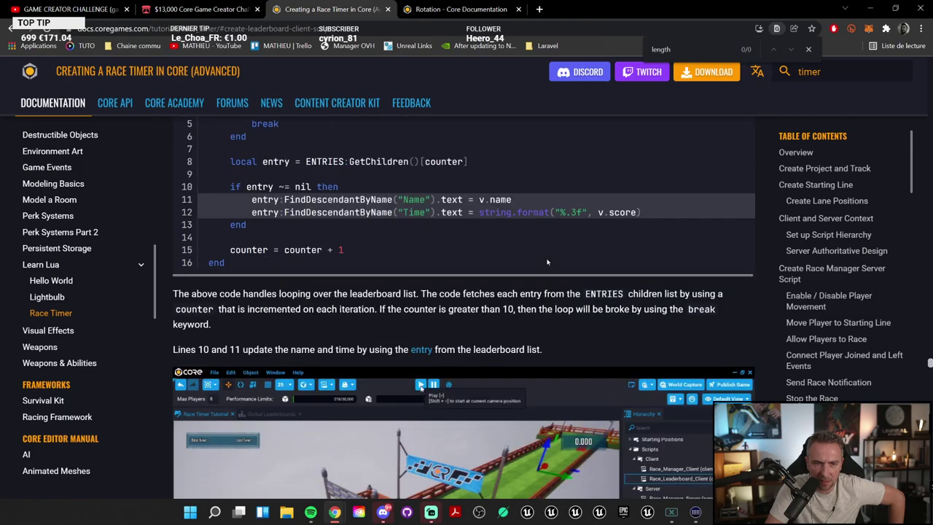
scroll(548, 262, up, 6)
scroll(548, 262, down, 5)
scroll(543, 260, up, 20)
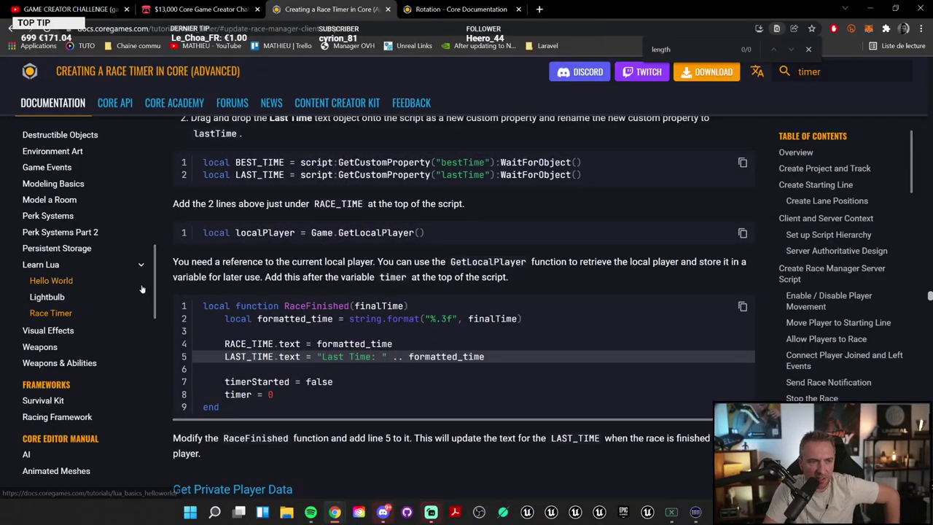
scroll(408, 324, down, 10)
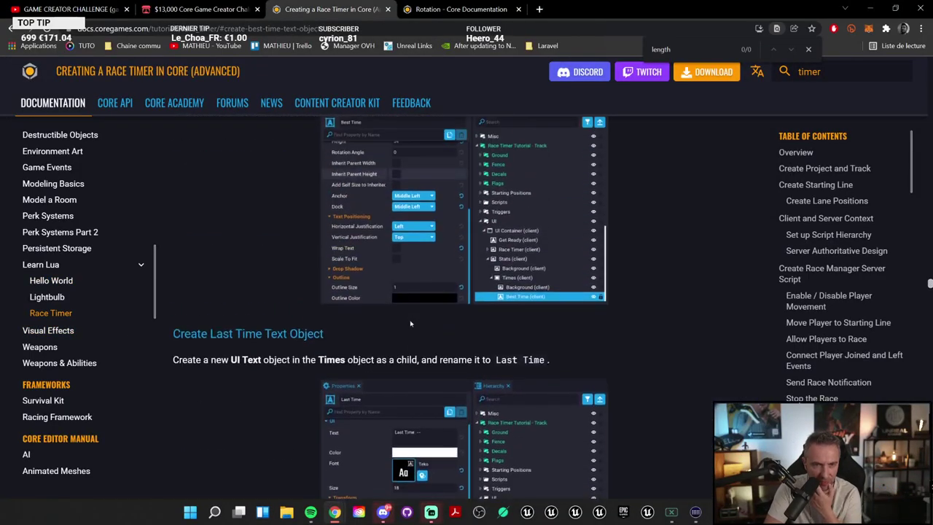
scroll(408, 324, down, 15)
scroll(409, 323, up, 5)
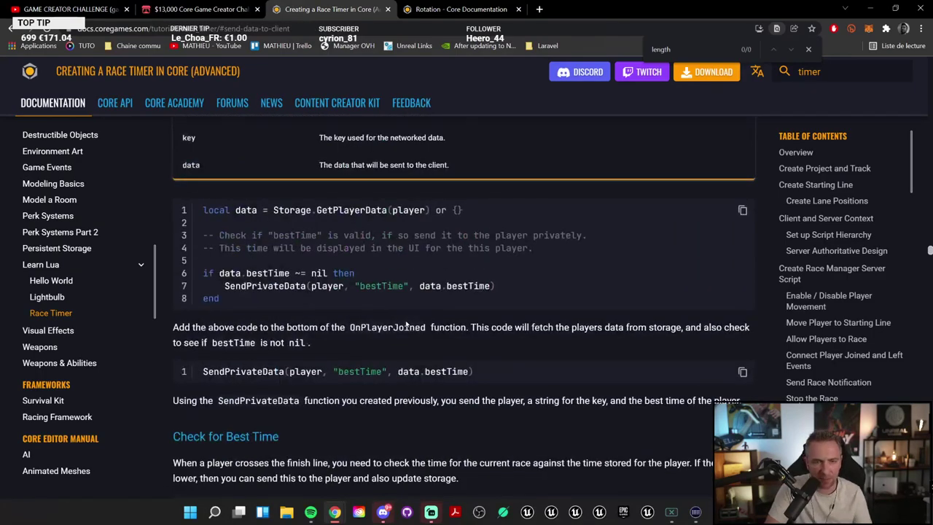
scroll(408, 324, down, 2)
scroll(410, 325, up, 10)
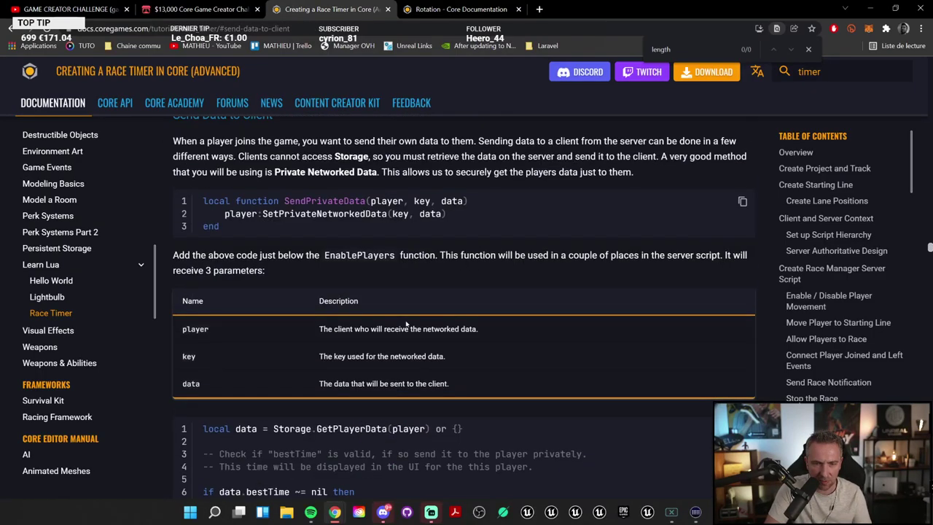
scroll(409, 325, up, 10)
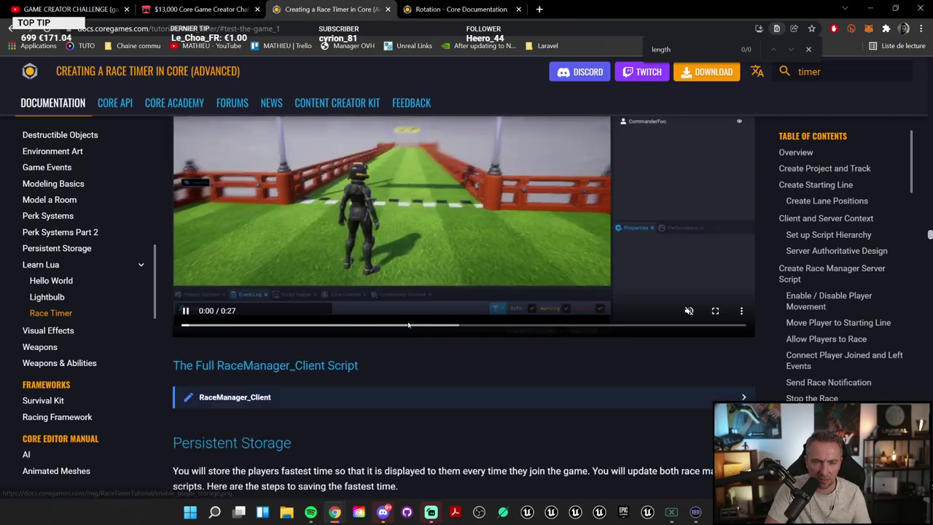
scroll(408, 325, up, 7)
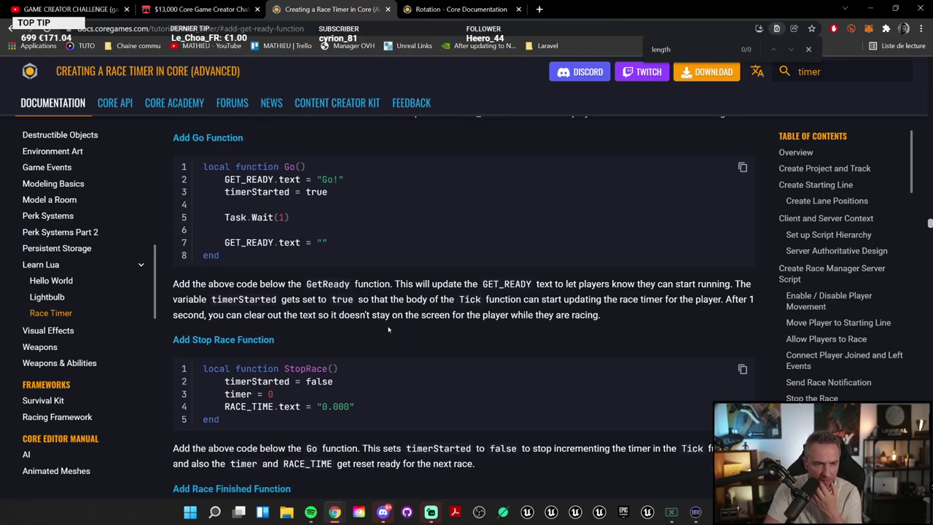
scroll(406, 326, up, 5)
scroll(386, 330, down, 3)
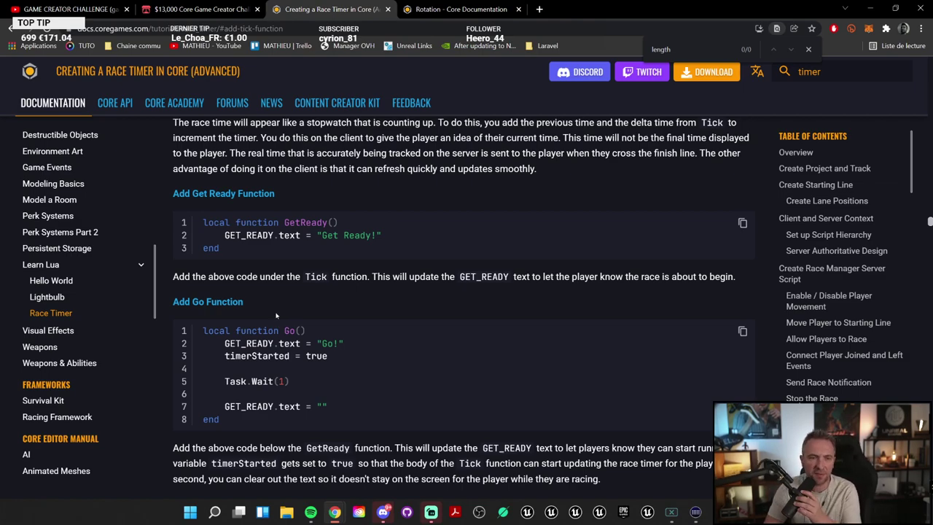
Step: Look over the tutorial's RACE_TIME string.format line and the three-line GetReady function code
scroll(340, 299, up, 3)
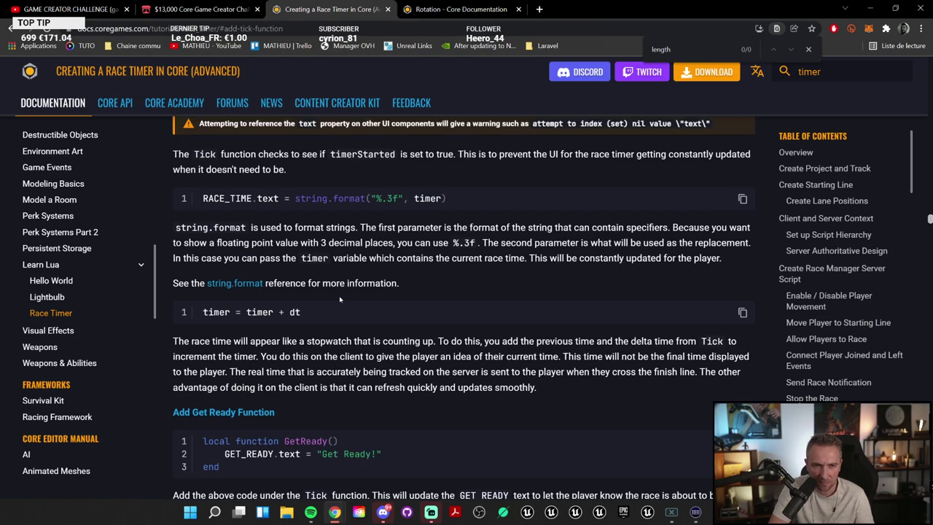
scroll(340, 299, up, 2)
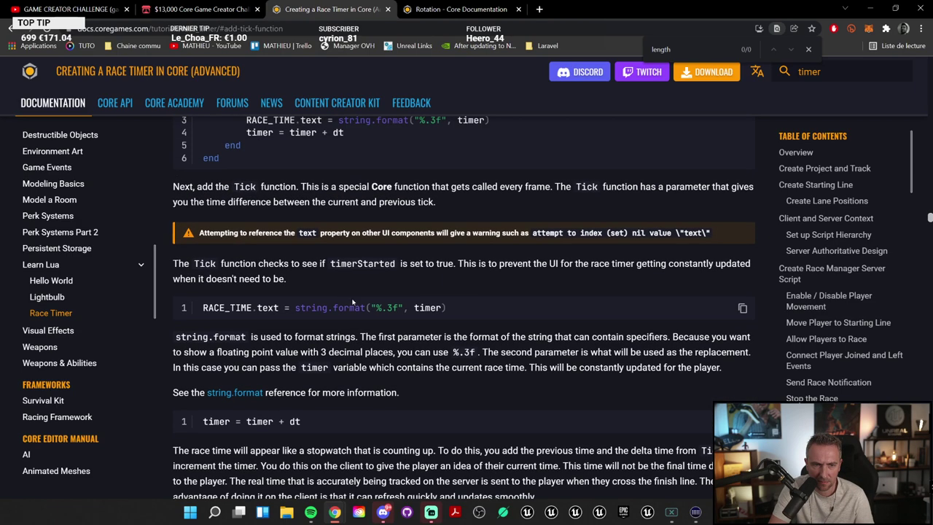
drag(478, 315, 202, 311)
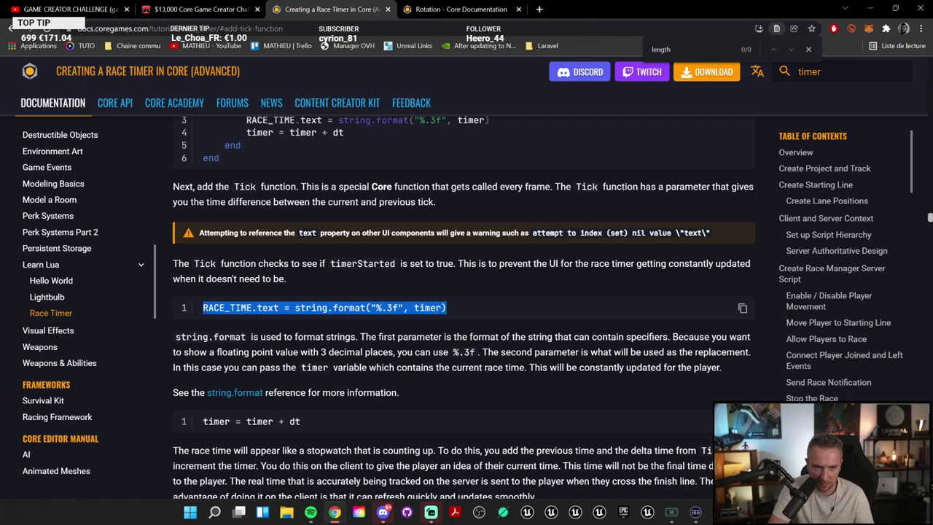
scroll(384, 287, up, 4)
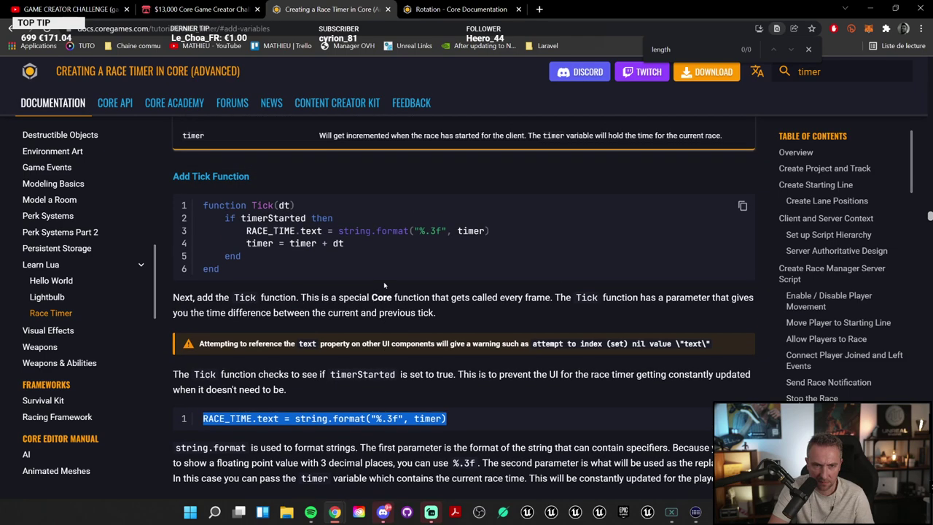
scroll(384, 287, down, 3)
scroll(384, 287, down, 3)
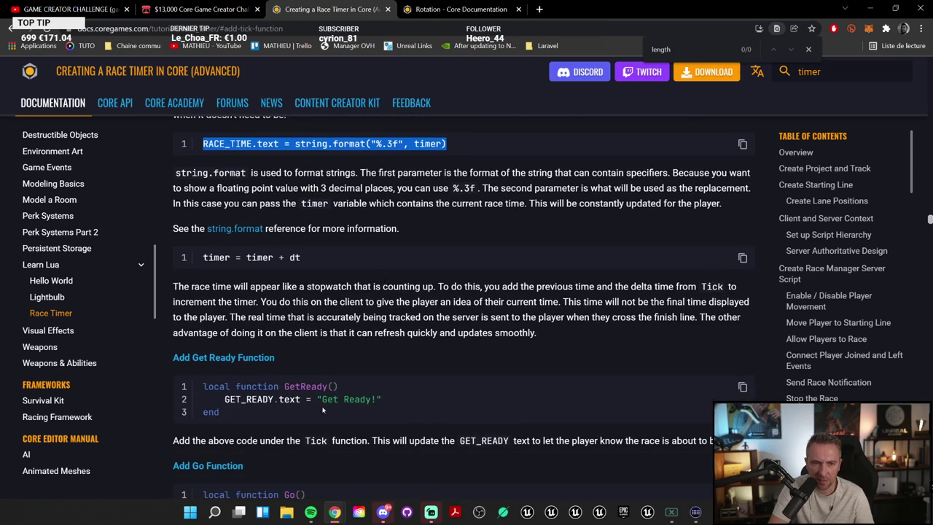
drag(232, 414, 200, 394)
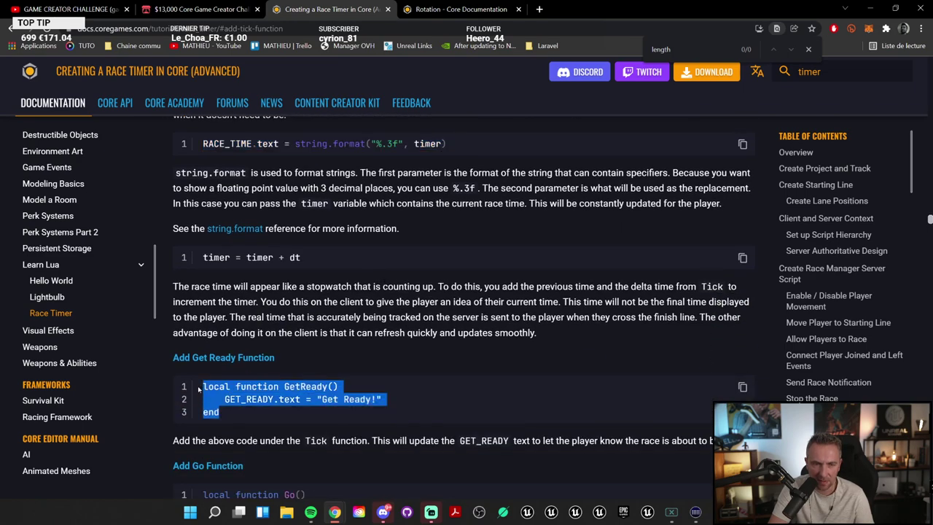
Step: Copy the tutorial's GET_READY custom-property line into the compteRebours script as its first line
scroll(366, 361, up, 10)
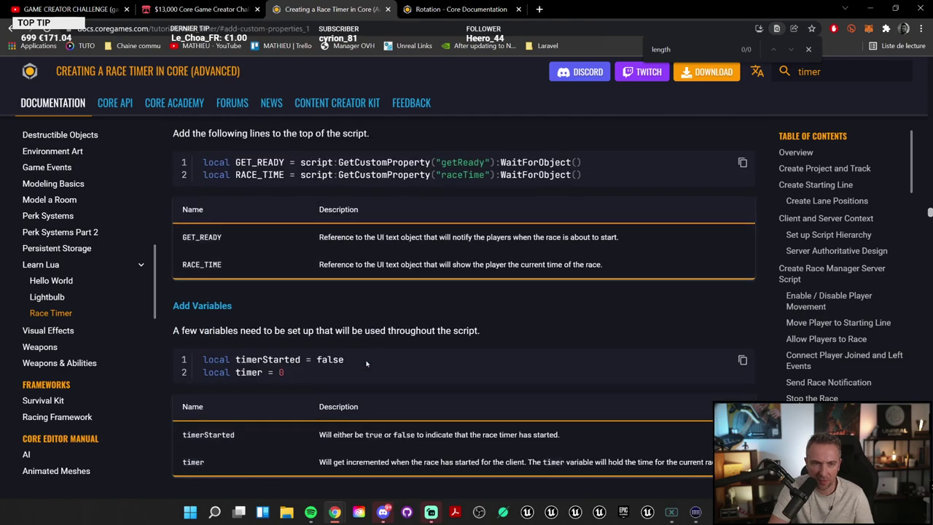
scroll(364, 379, up, 5)
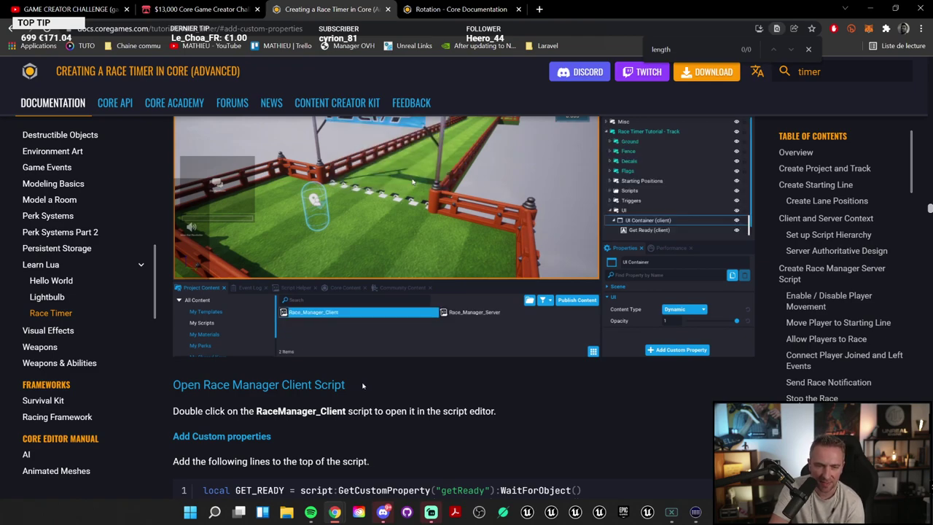
scroll(362, 386, down, 2)
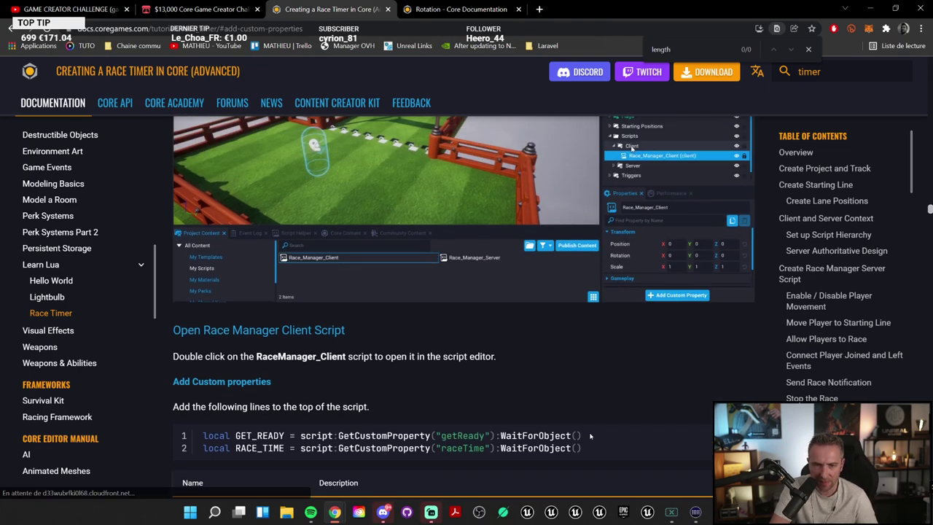
mouse_move(584, 436)
mouse_down()
mouse_move(197, 436)
mouse_move(582, 448)
mouse_up()
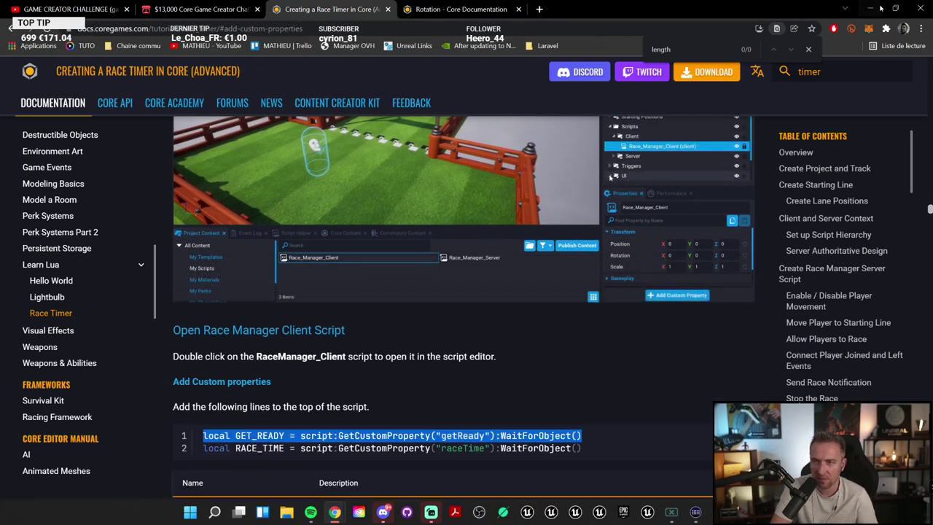
key(alt+Tab)
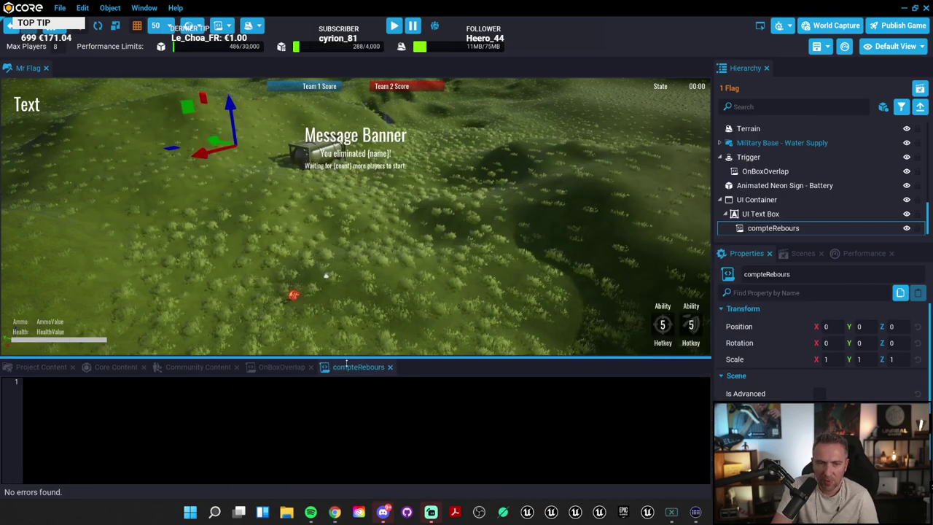
text(local GET_READY = script:GetCustomProperty("getReady"):WaitForObject())
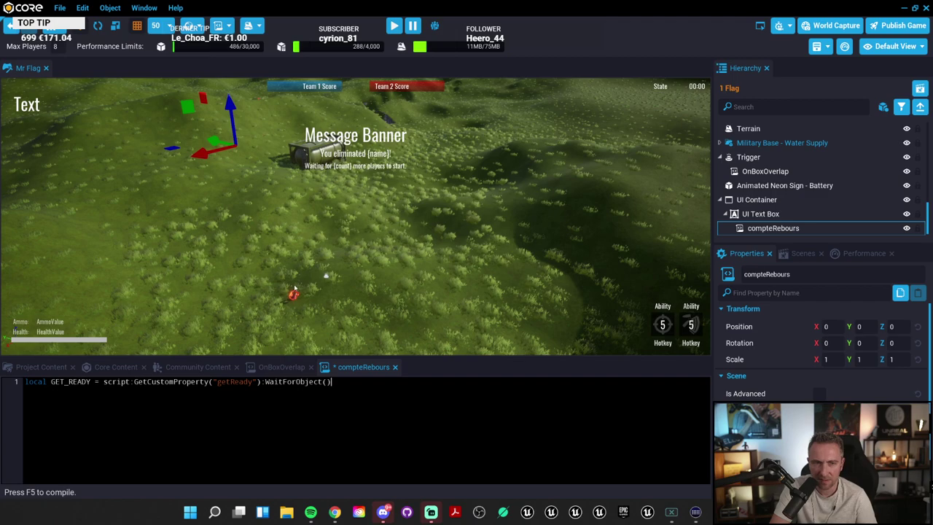
Step: Select the UI Text Box and rename it textTwitch in the Properties panel
click(35, 106)
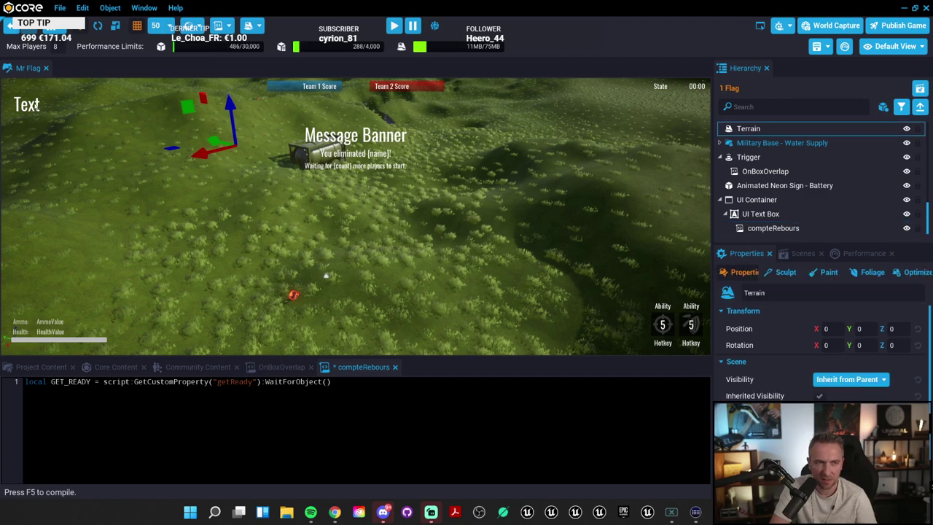
click(761, 213)
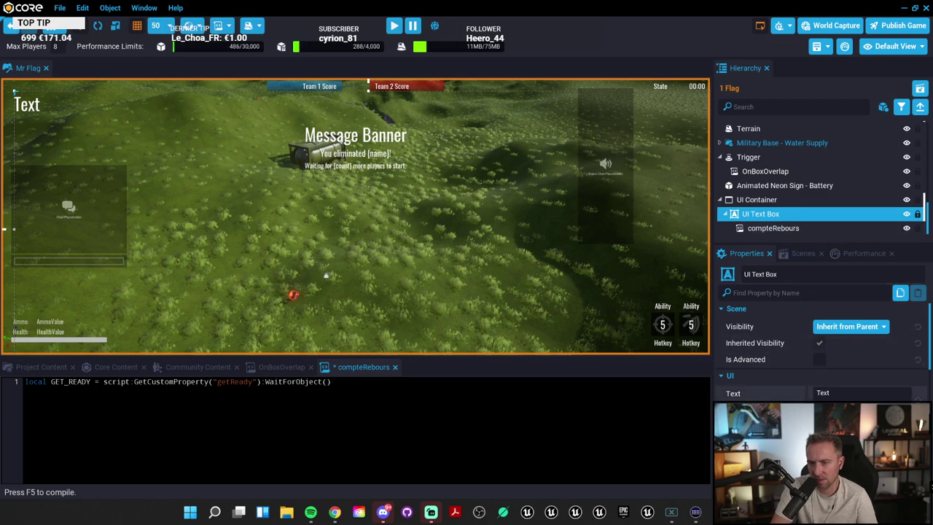
click(860, 393)
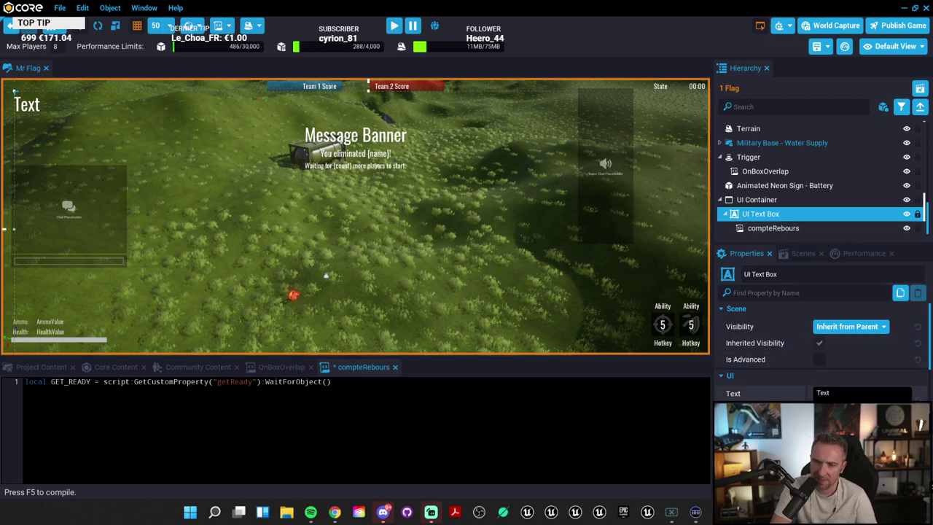
click(775, 274)
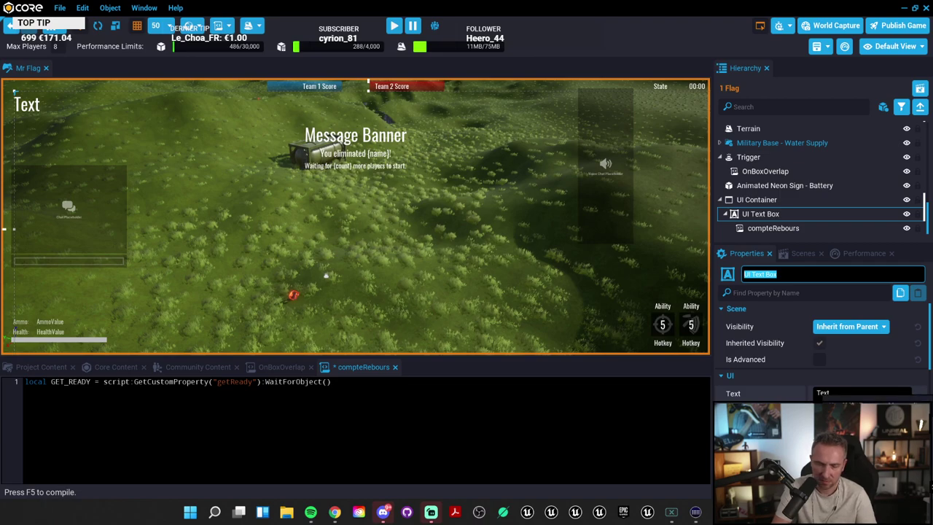
text(text)
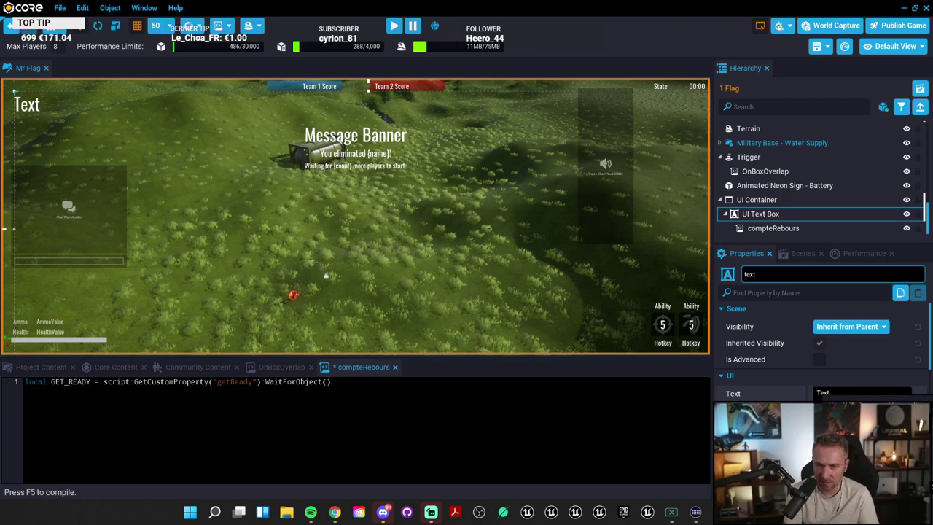
text(Twitch)
key(ctrl+a)
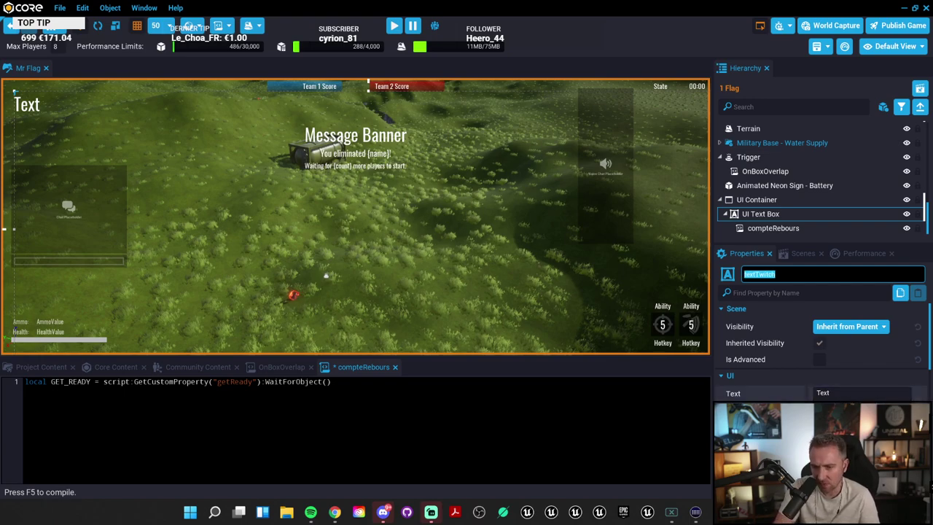
key(Return)
scroll(814, 374, down, 5)
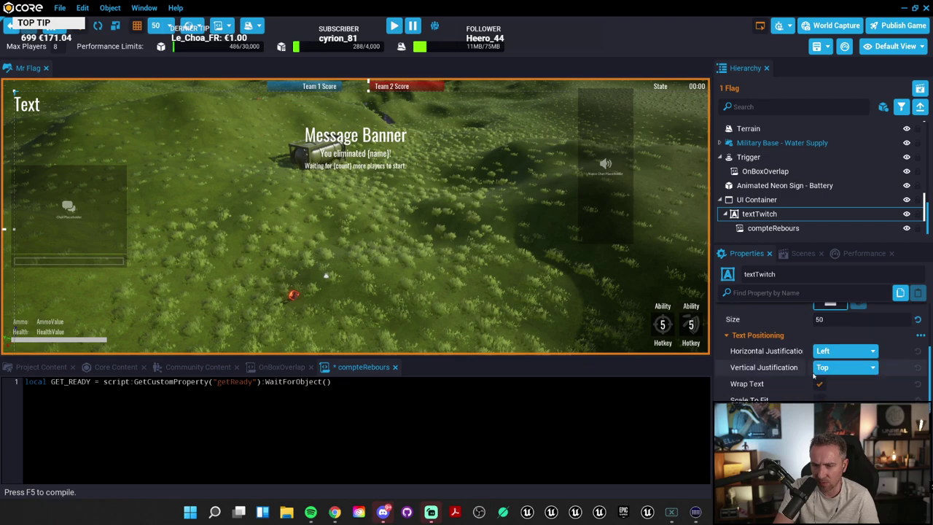
scroll(814, 374, down, 10)
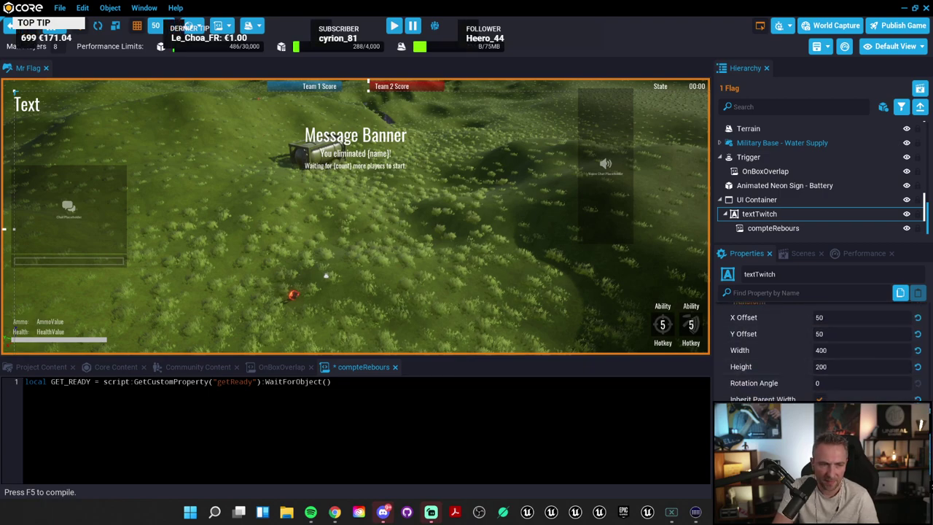
Step: Replace "getReady" with "text" in the compteRebours GetCustomProperty line, then close the script
double_click(234, 381)
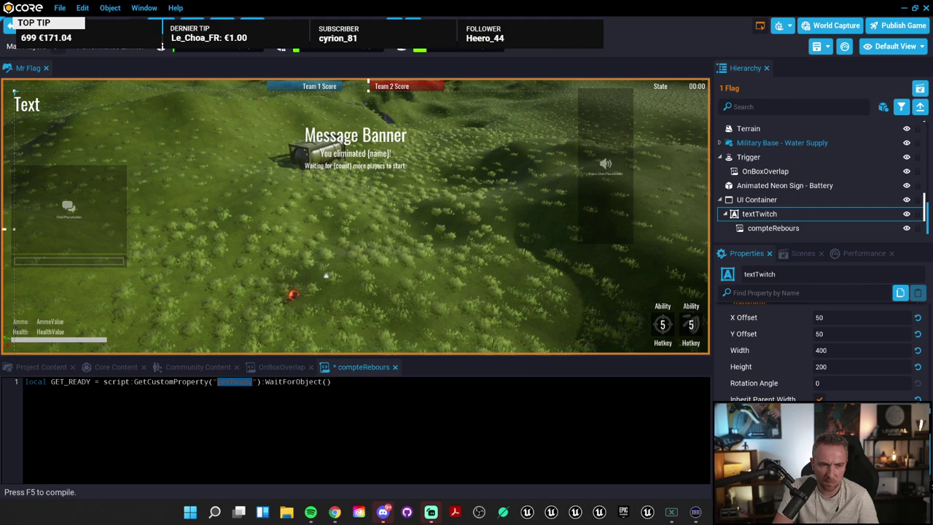
click(284, 381)
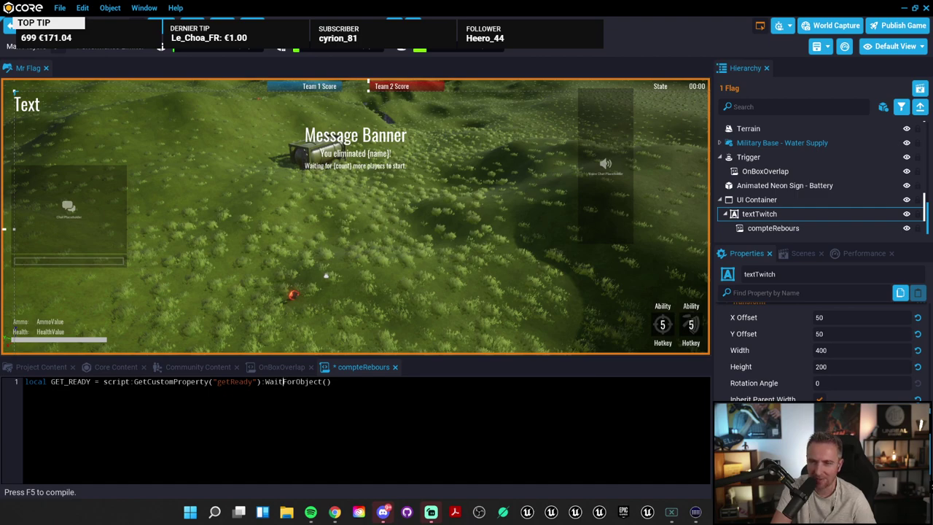
scroll(786, 365, down, 10)
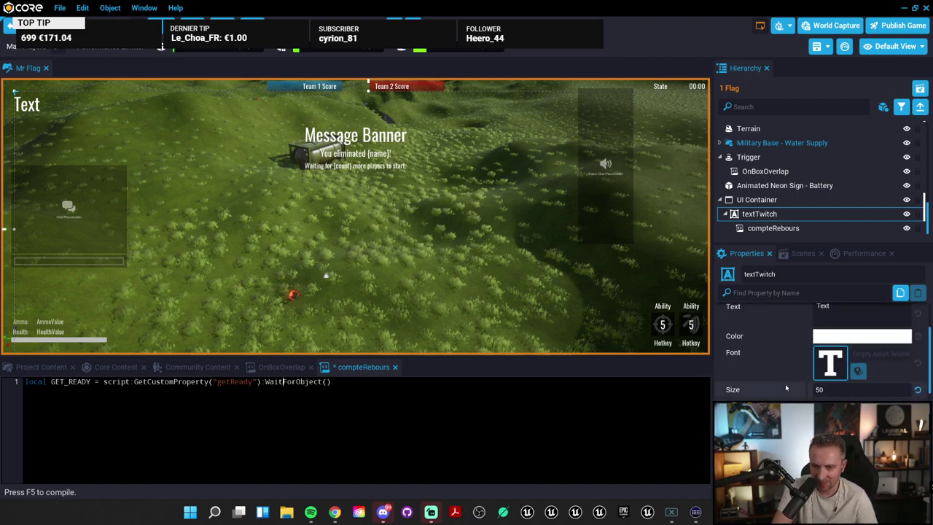
scroll(786, 389, up, 10)
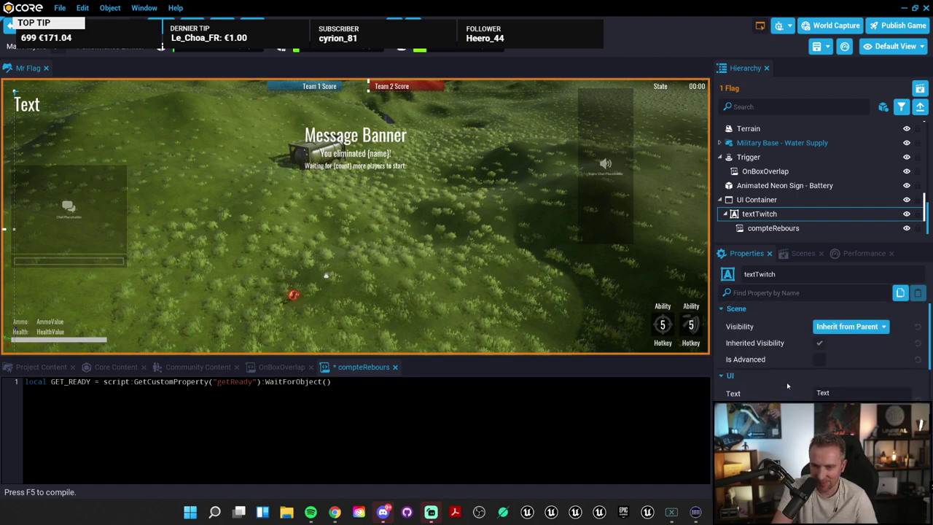
click(283, 381)
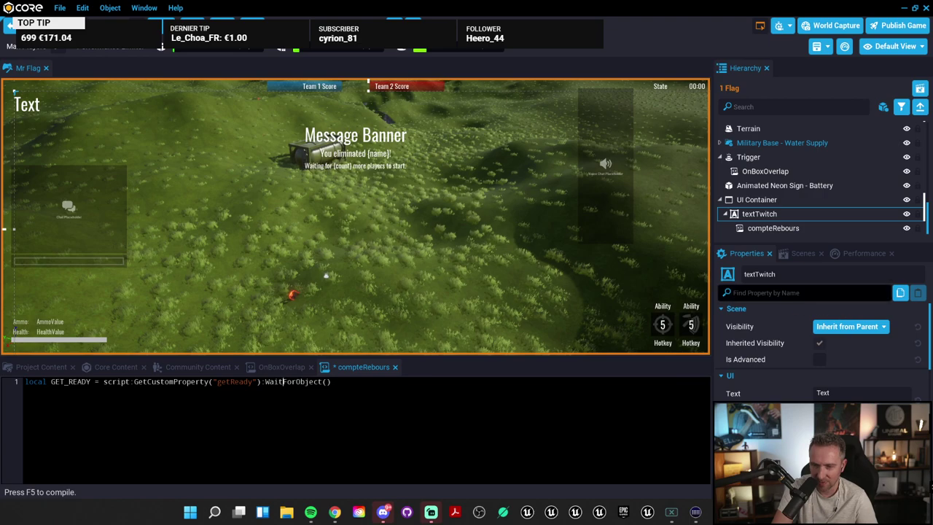
click(766, 293)
text(text)
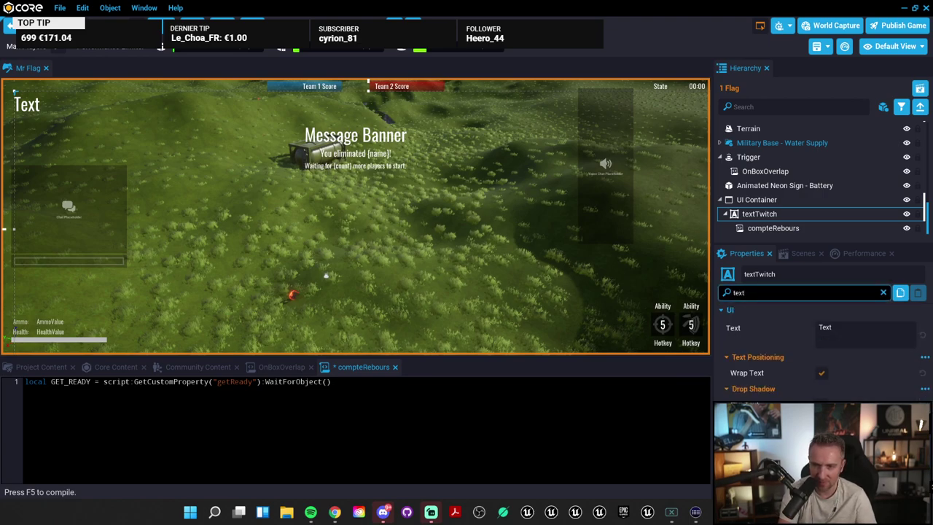
key(BackSpace)
key(BackSpace)
key(BackSpace)
key(BackSpace)
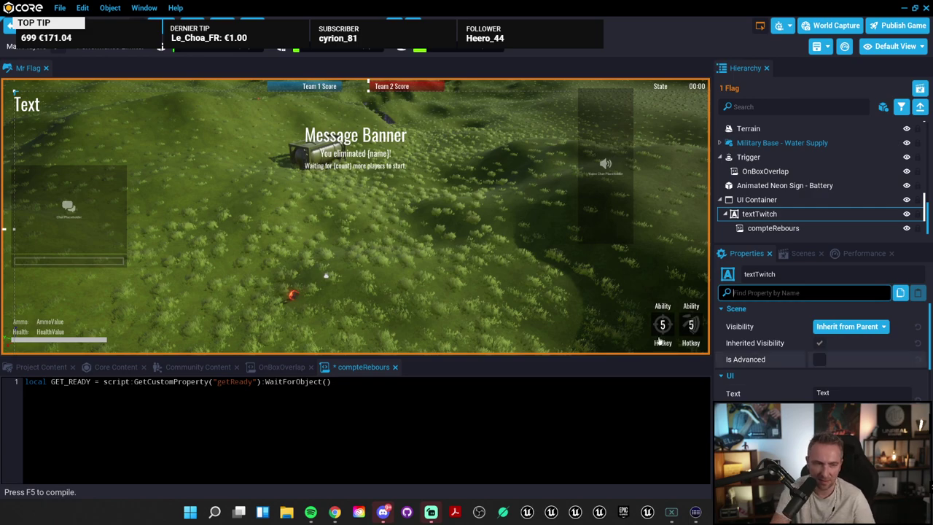
double_click(233, 381)
text(text)
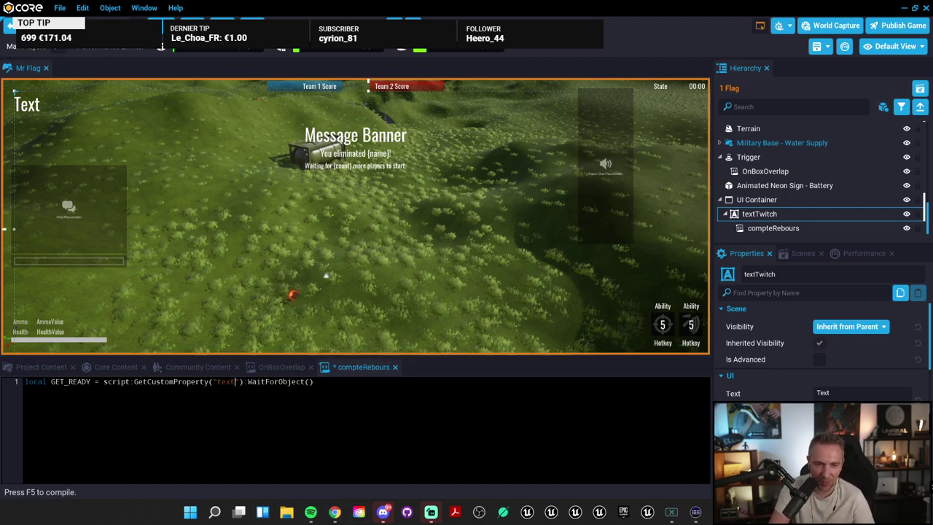
click(396, 369)
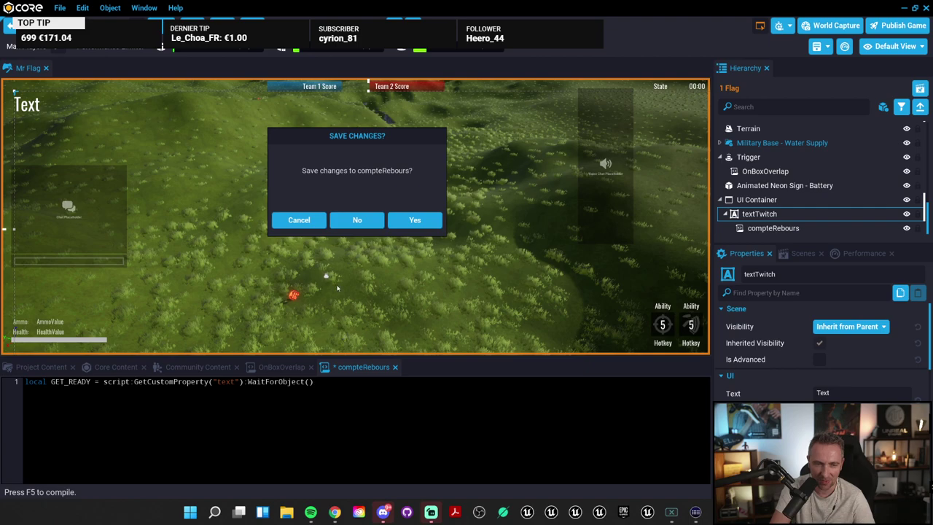
Step: Discard the compteRebours edits, delete textTwitch, and bring the Race Timer tutorial back in Chrome
click(357, 219)
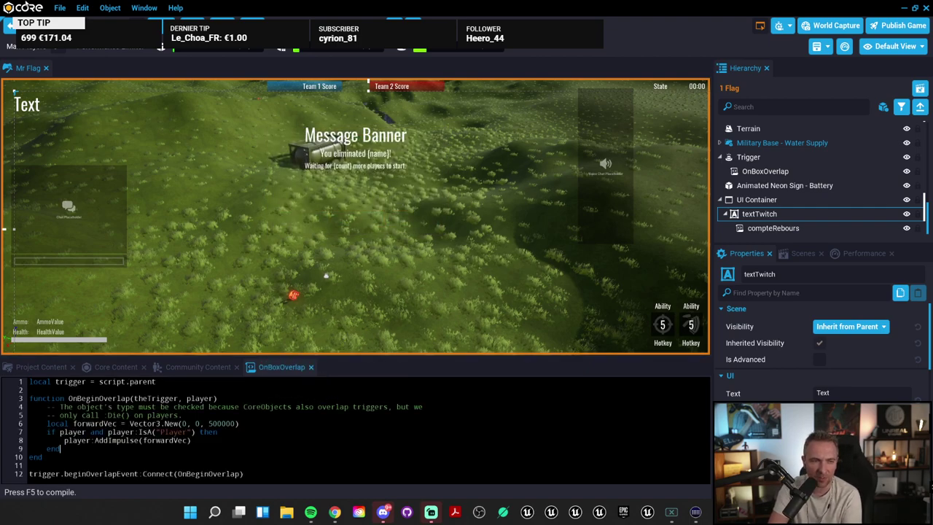
key(Delete)
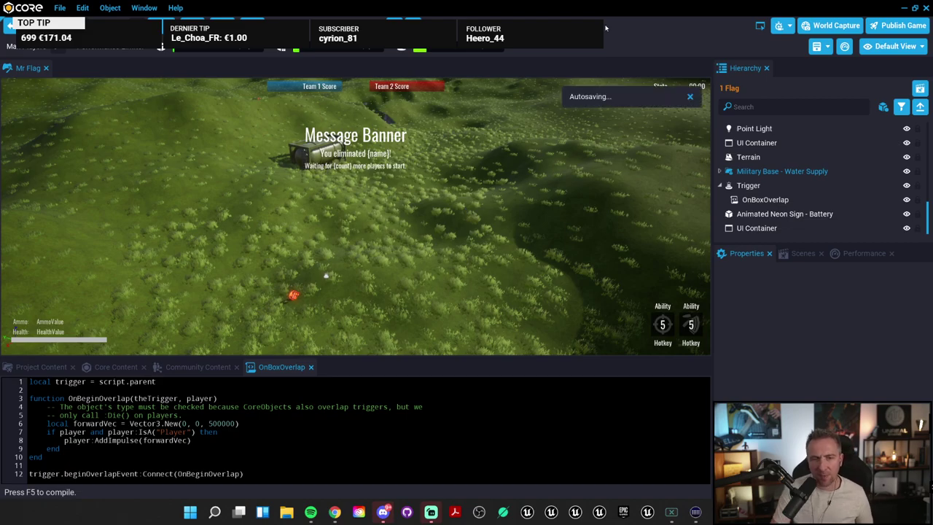
mouse_move(334, 512)
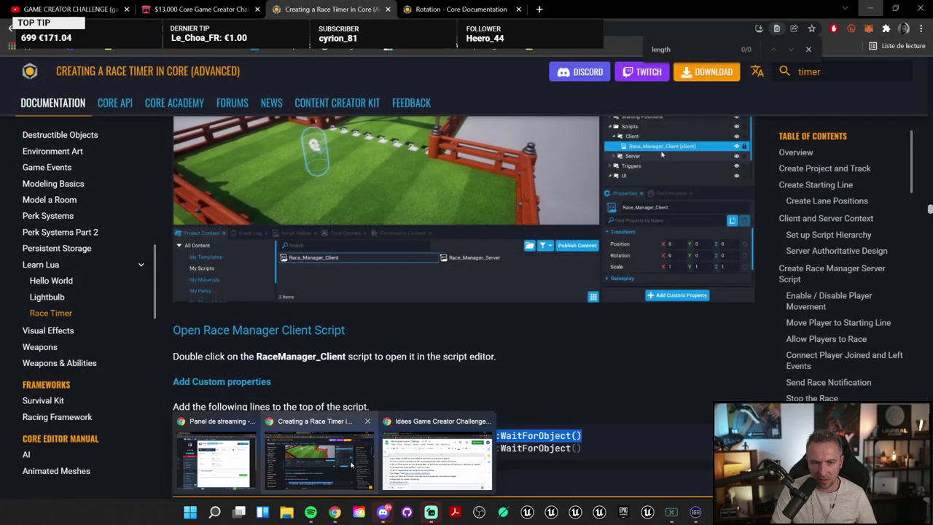
click(350, 465)
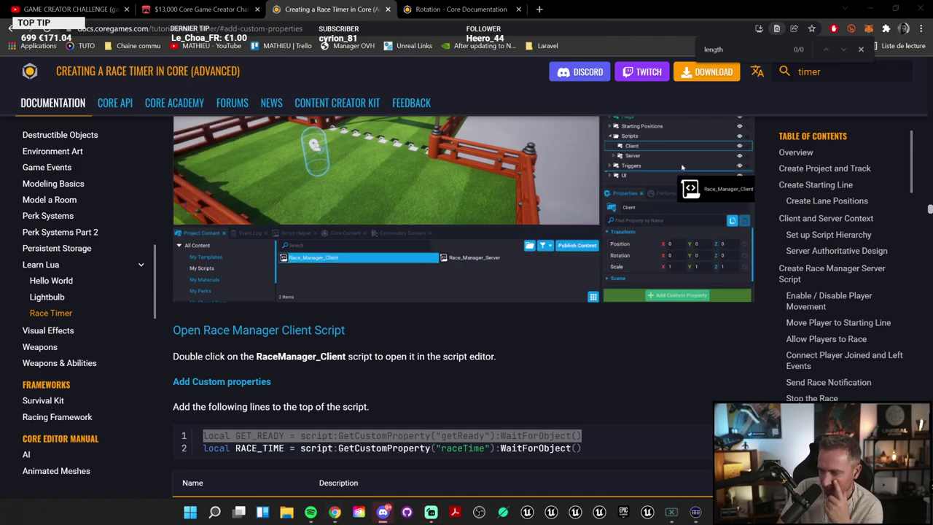
mouse_move(646, 246)
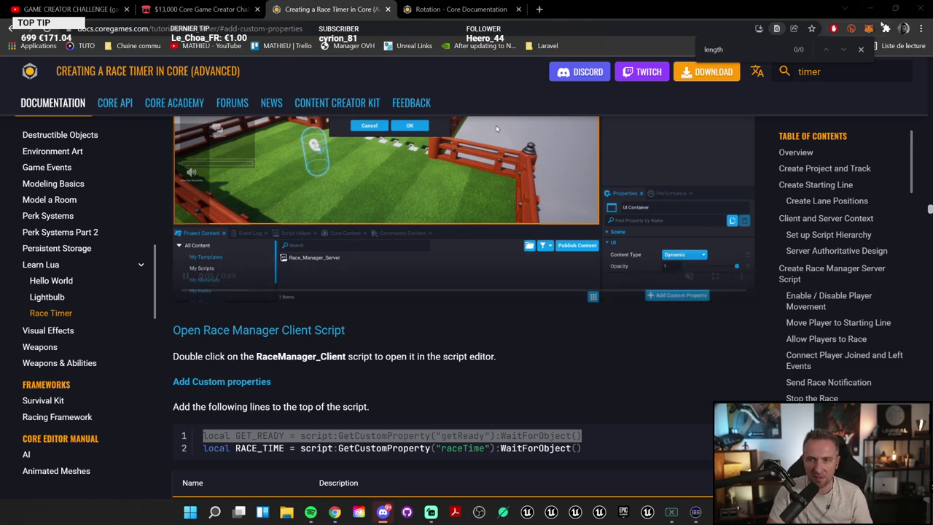
double_click(869, 13)
Step: Minimize the browser and exit Mr Flag to the main menu without saving
click(869, 12)
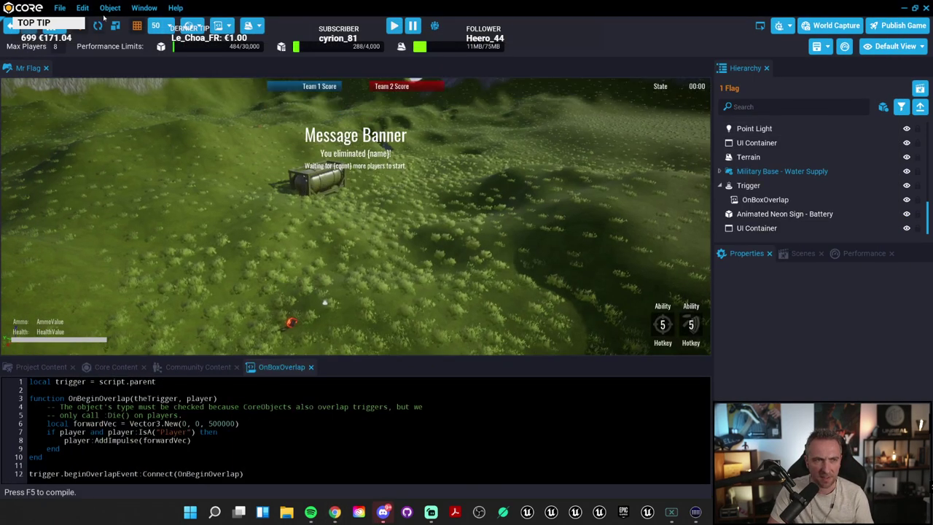
click(58, 7)
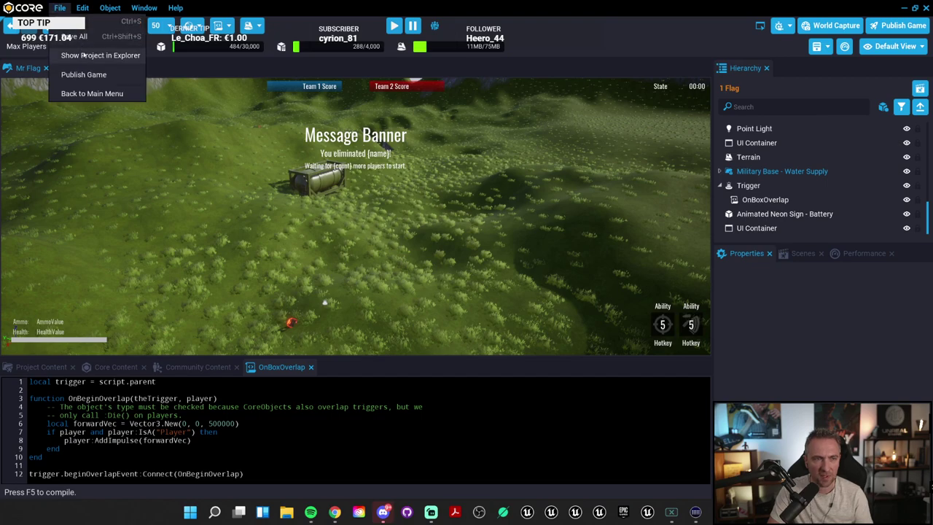
click(101, 95)
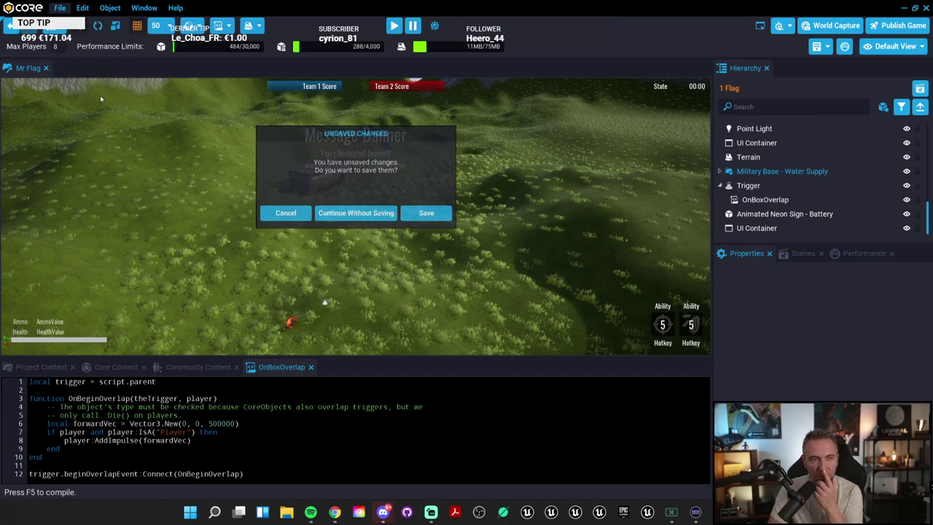
click(379, 213)
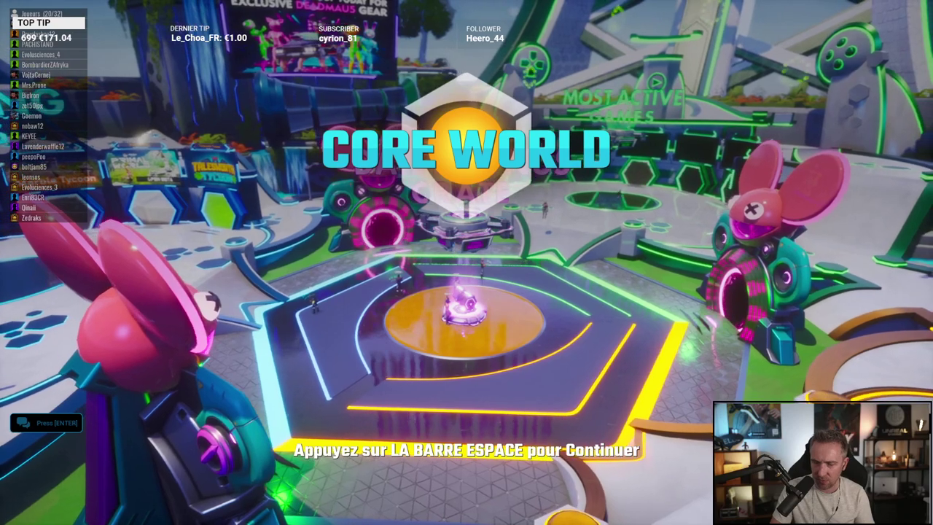
Step: Launch Twister Hunt from coregames.com, always allowing the Core Launcher and ending the Core World session
key(space)
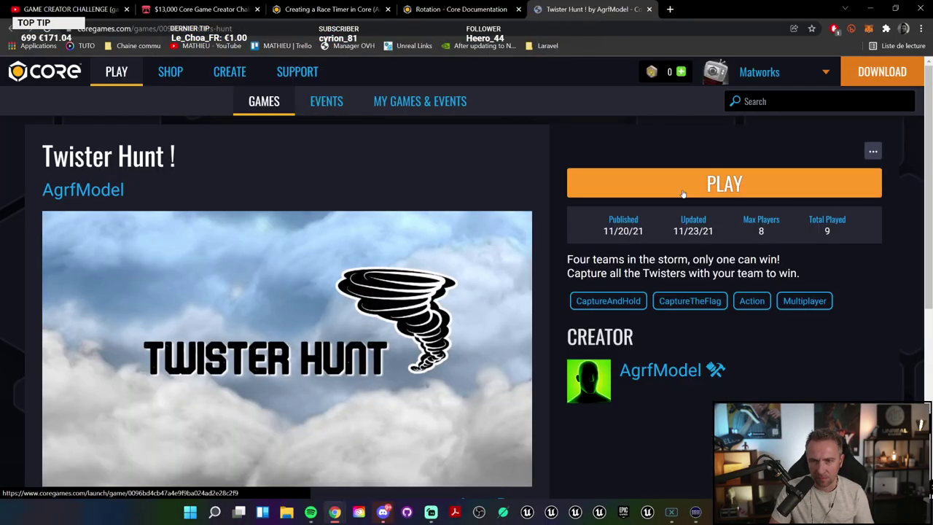
click(683, 192)
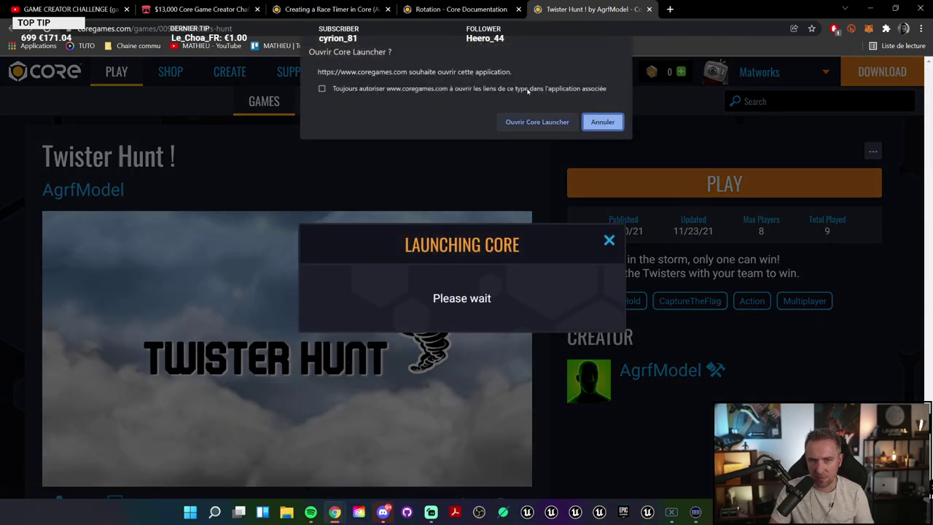
click(321, 88)
click(537, 122)
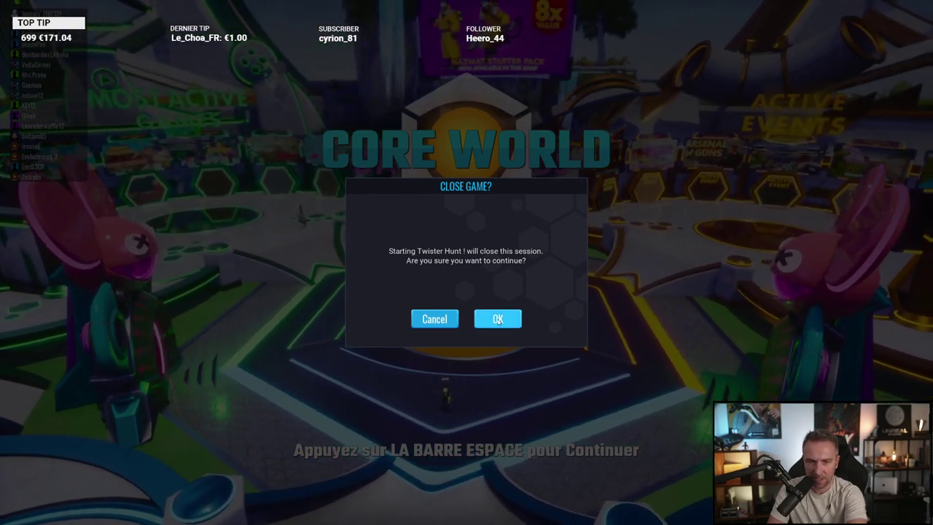
click(498, 319)
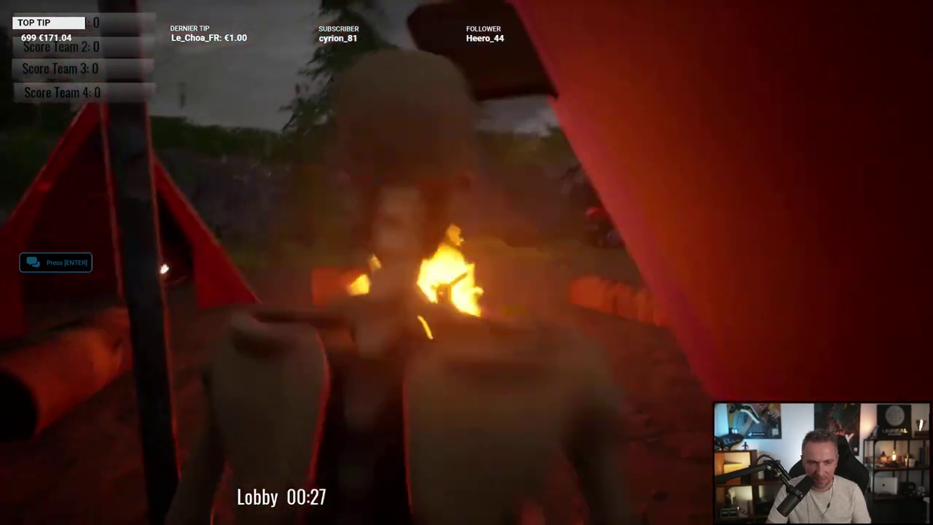
Step: Run the character toward the camp tents and campfire until the round timer starts
key(w)
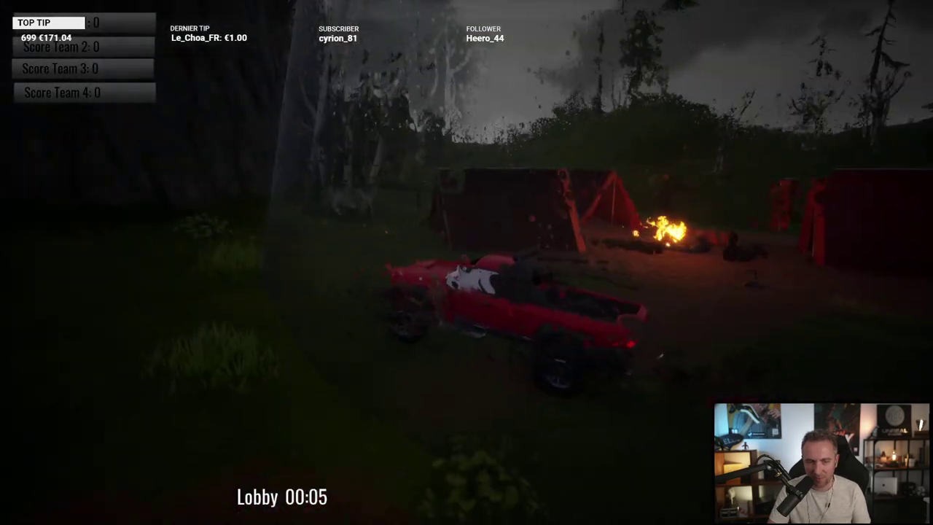
key(w)
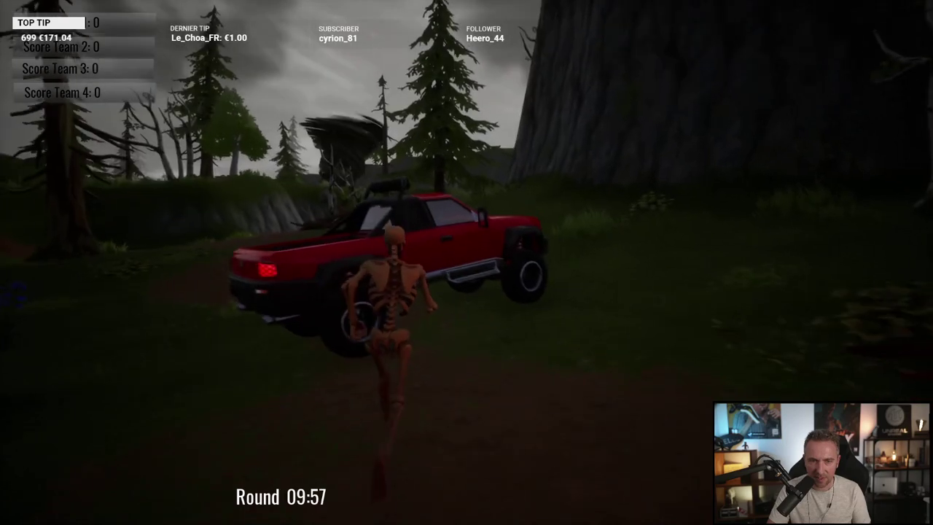
Step: Get into the red pickup and drive along the dirt path, backing off a tree and passing a rock
key(f)
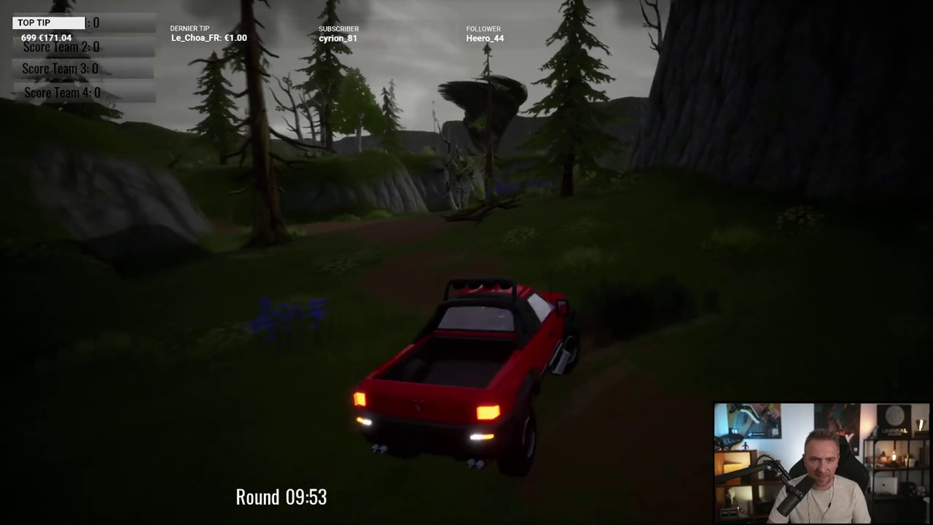
key(w)
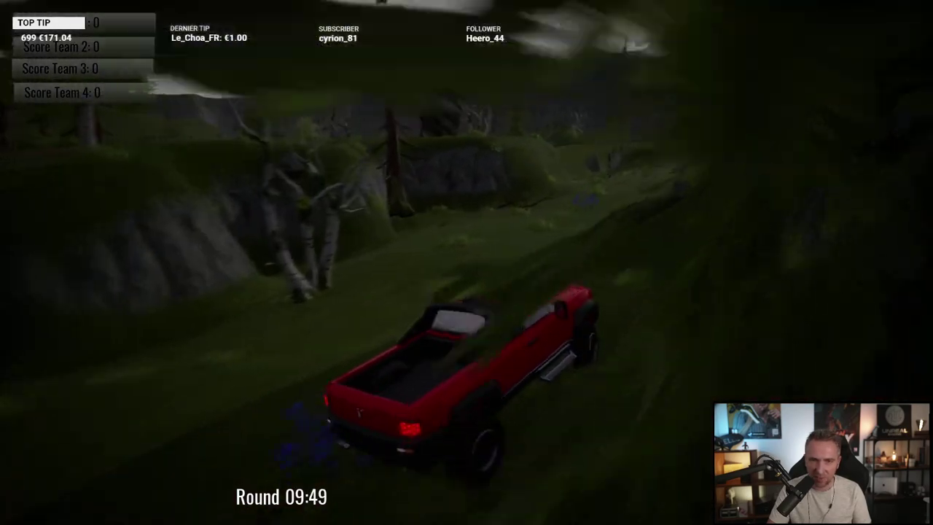
key(d)
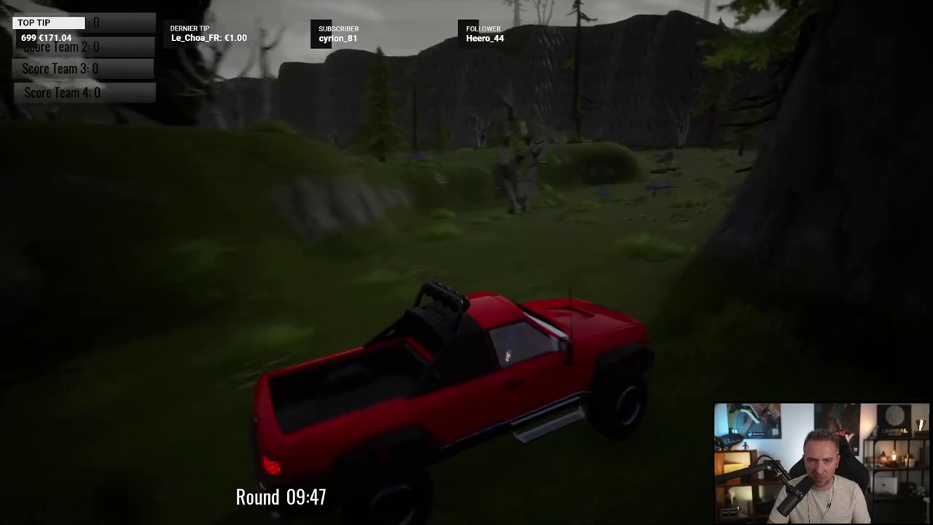
key(d)
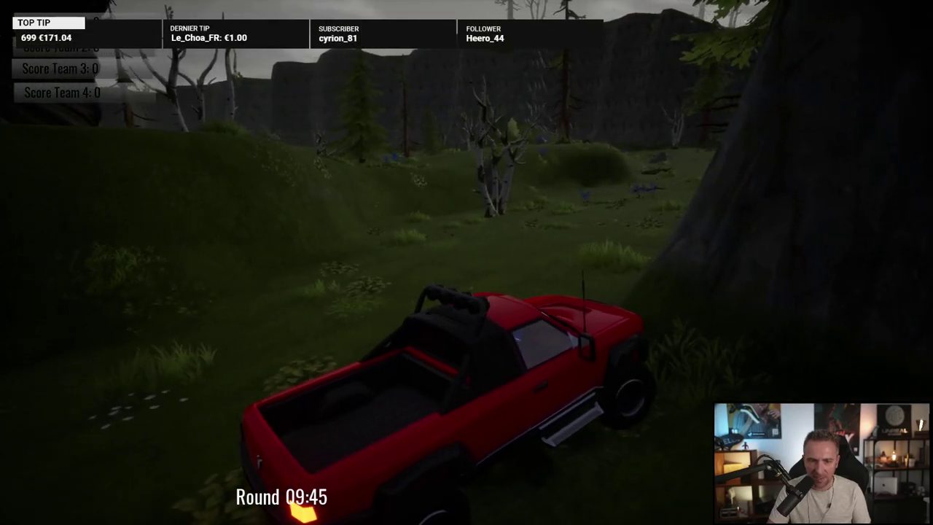
key(a)
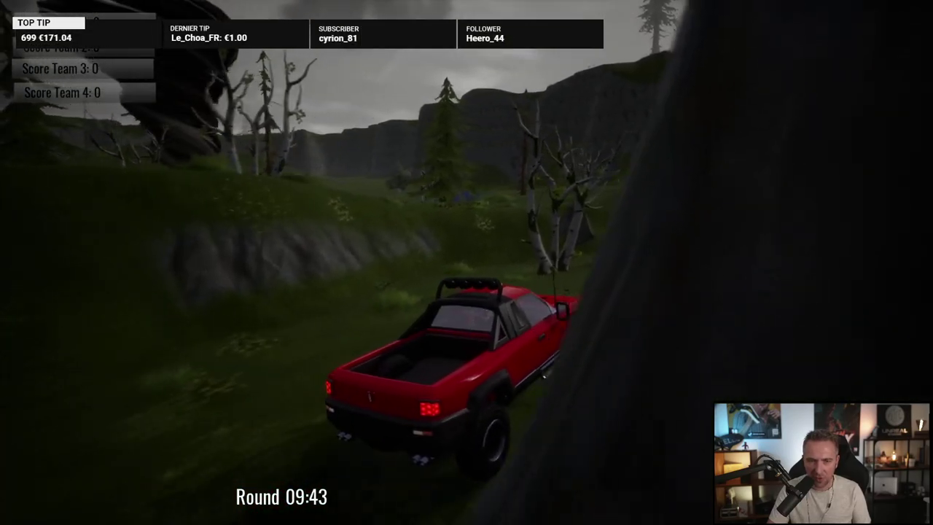
key(a)
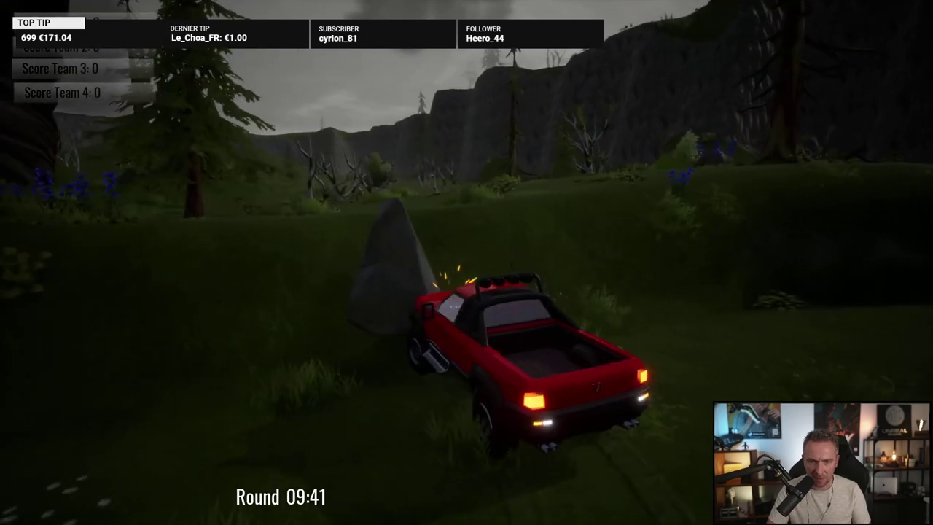
key(w)
key(s)
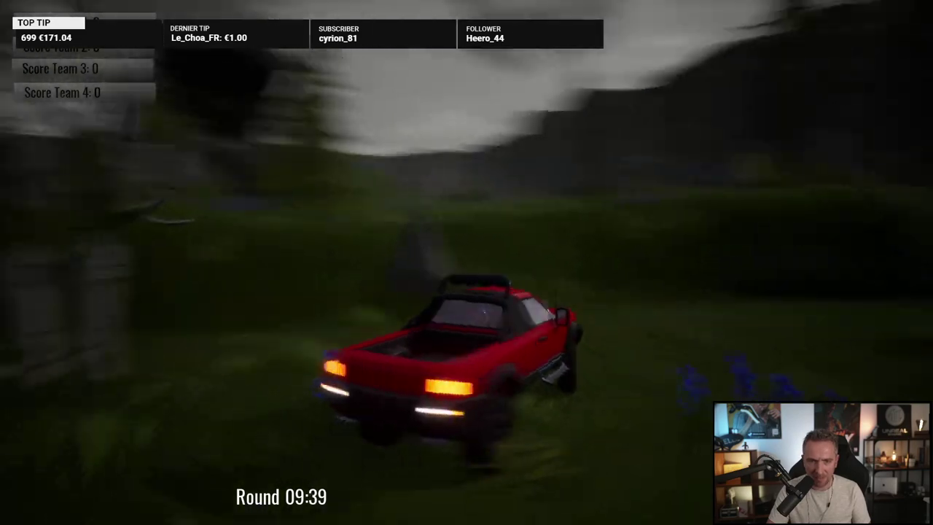
key(d)
key(d)
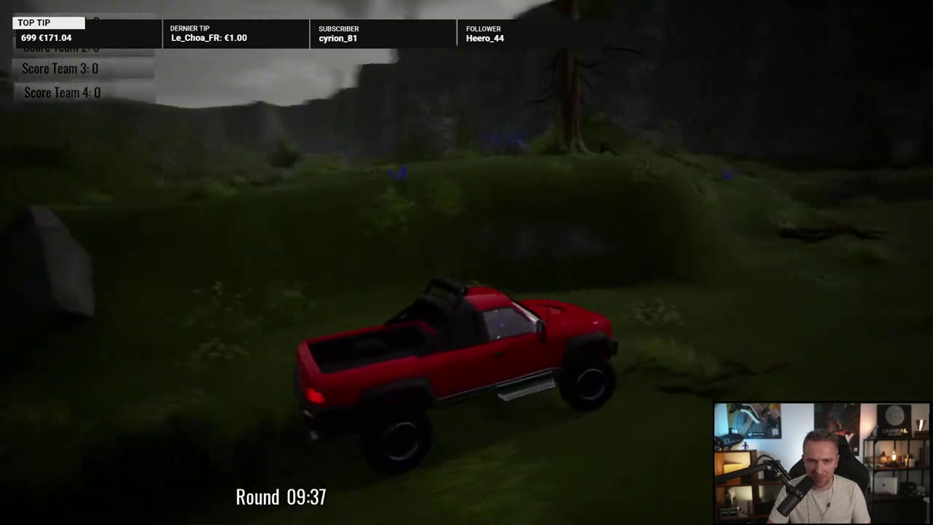
Step: Drive the pickup up the forest slope and turn it around on the hillside
key(w)
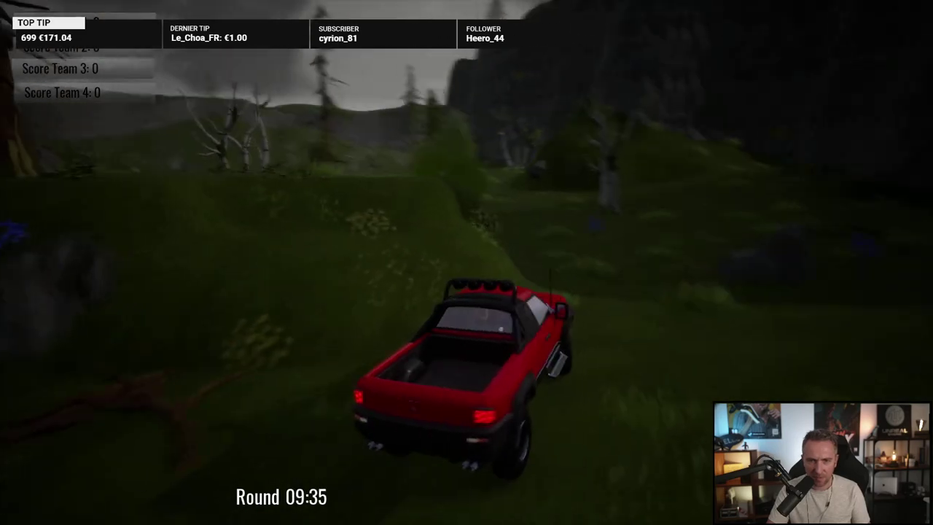
key(d)
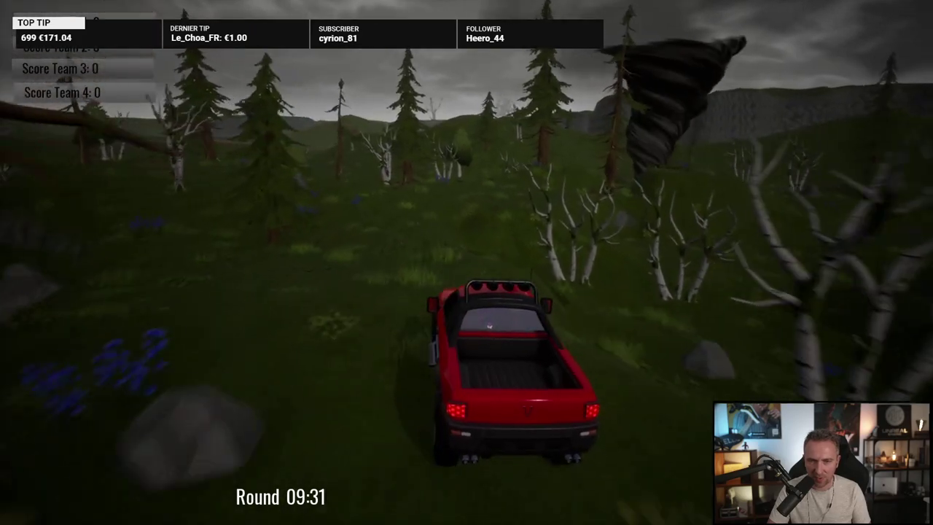
key(d)
key(w)
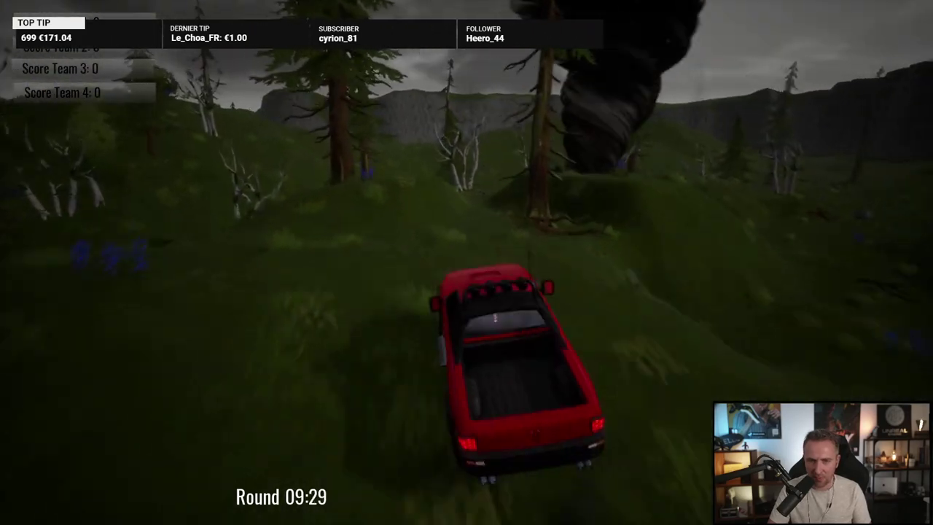
key(a)
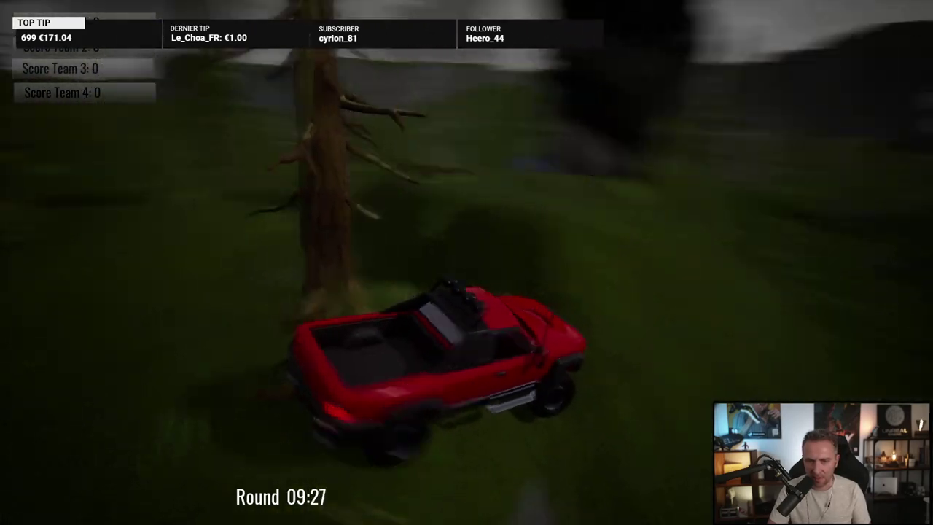
key(d)
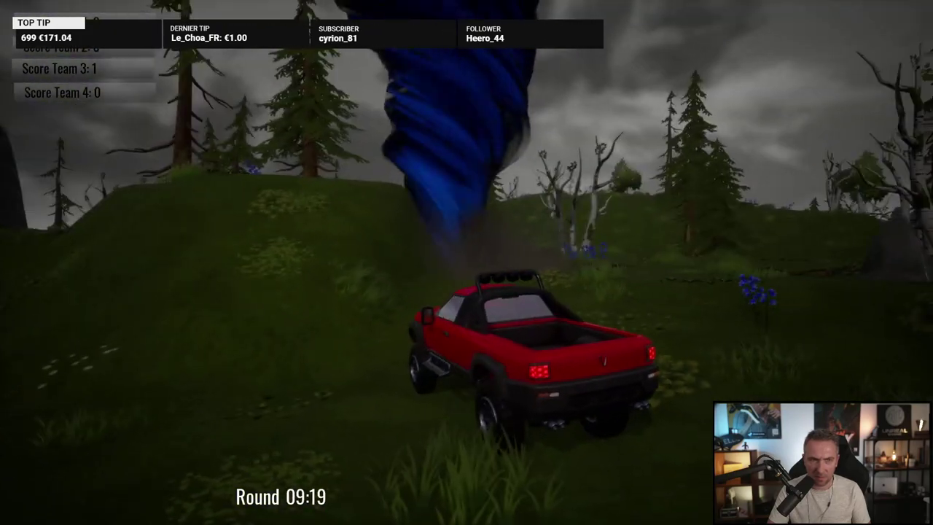
Step: Step out by the blue tornado, run the skeleton into it, then climb back into the pickup
key(f)
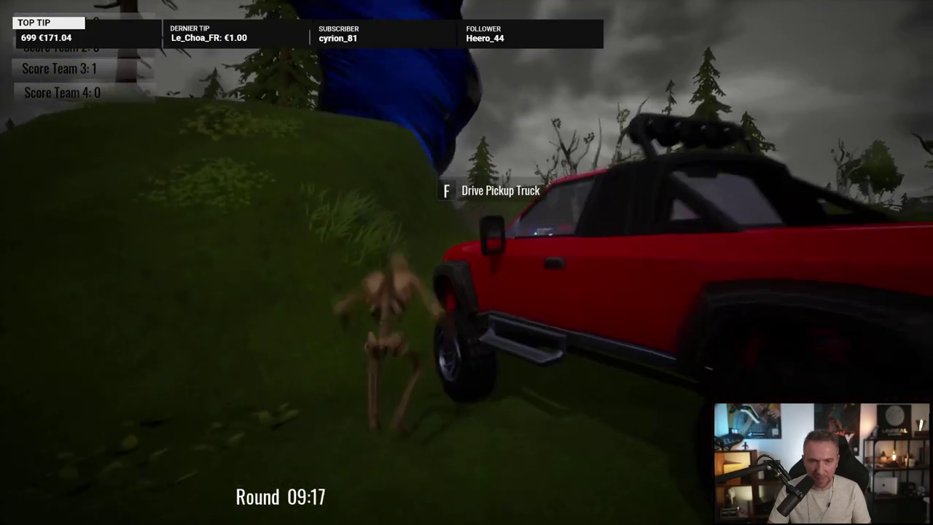
key(w)
key(w)
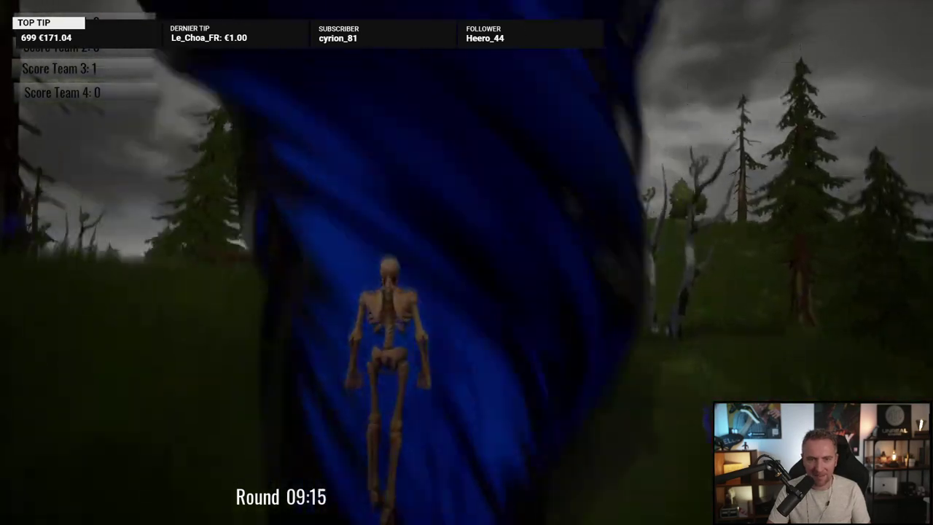
key(w)
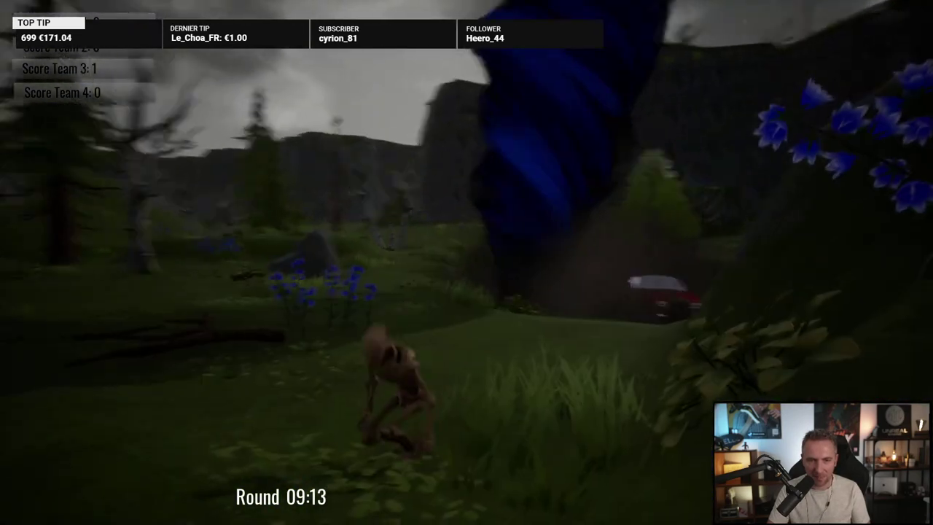
key(w)
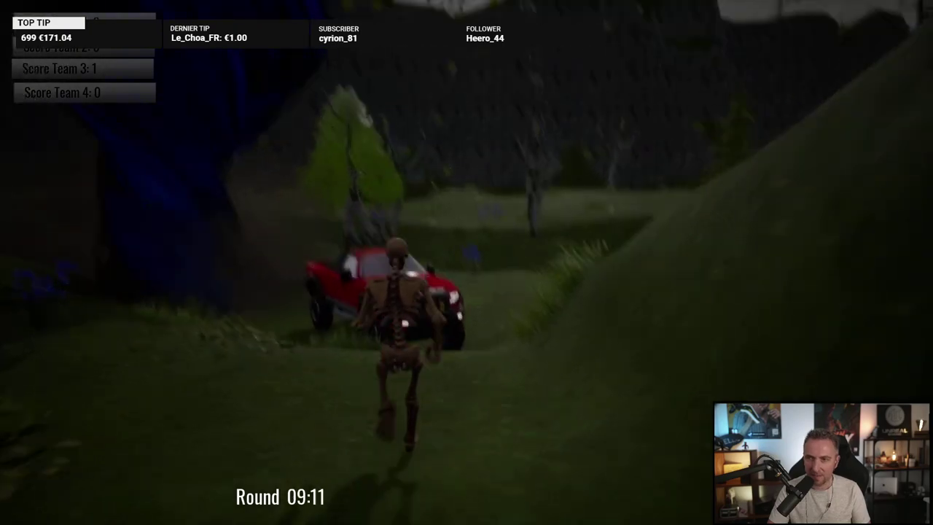
key(w)
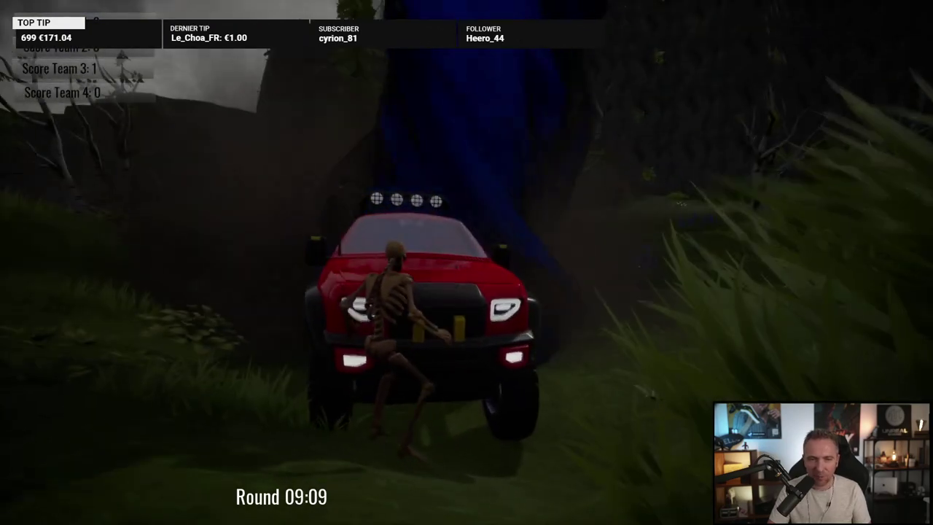
key(w)
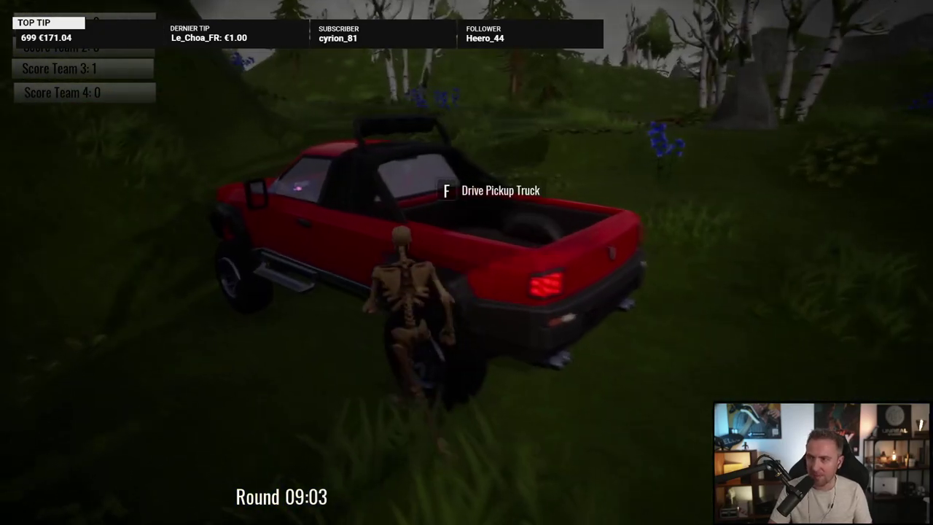
key(f)
Step: Drive the pickup through the birch trees, freeing it and climbing the open hill
key(w)
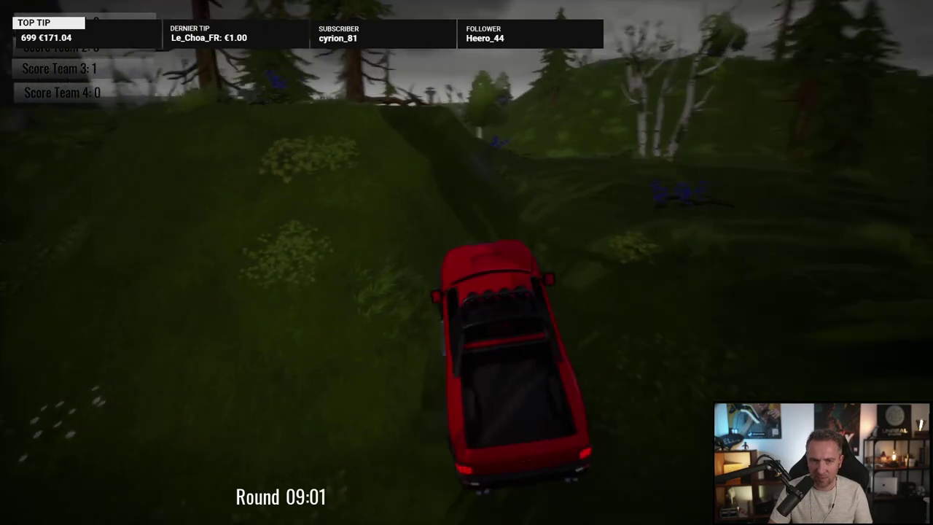
key(w)
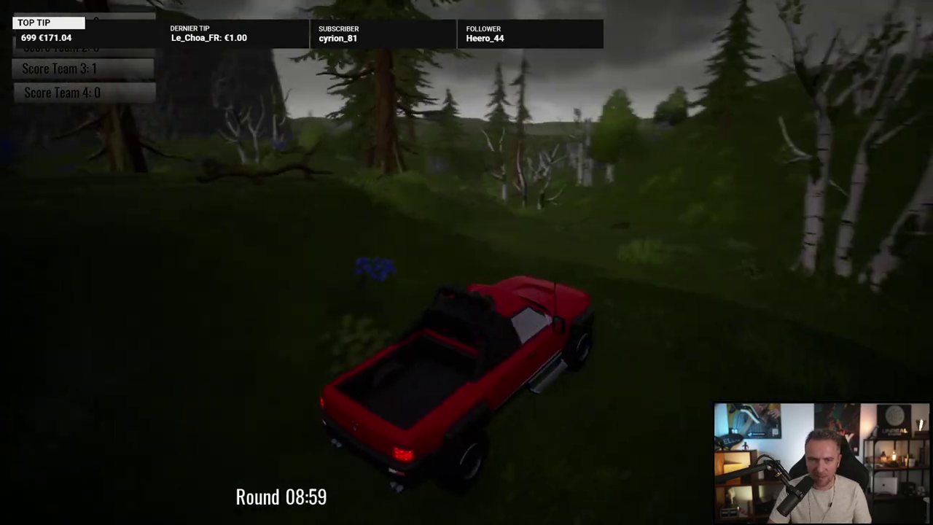
key(w)
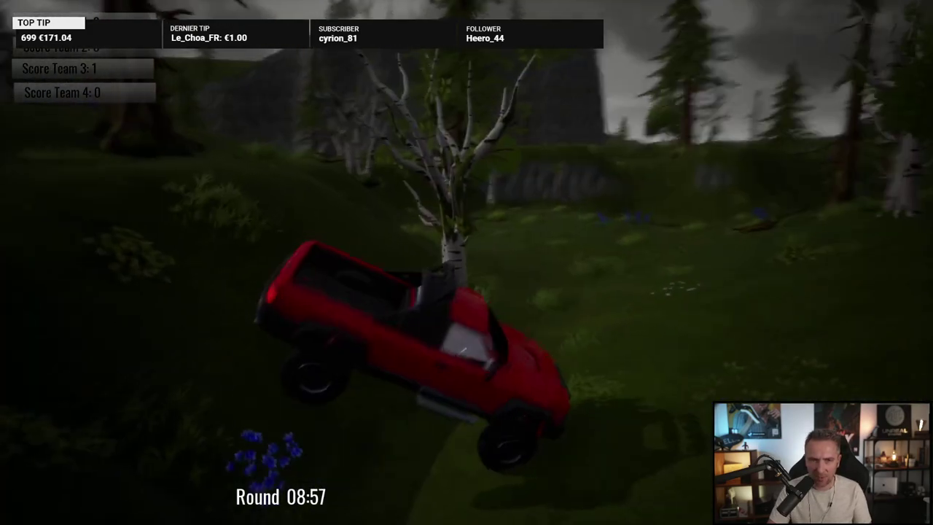
key(w)
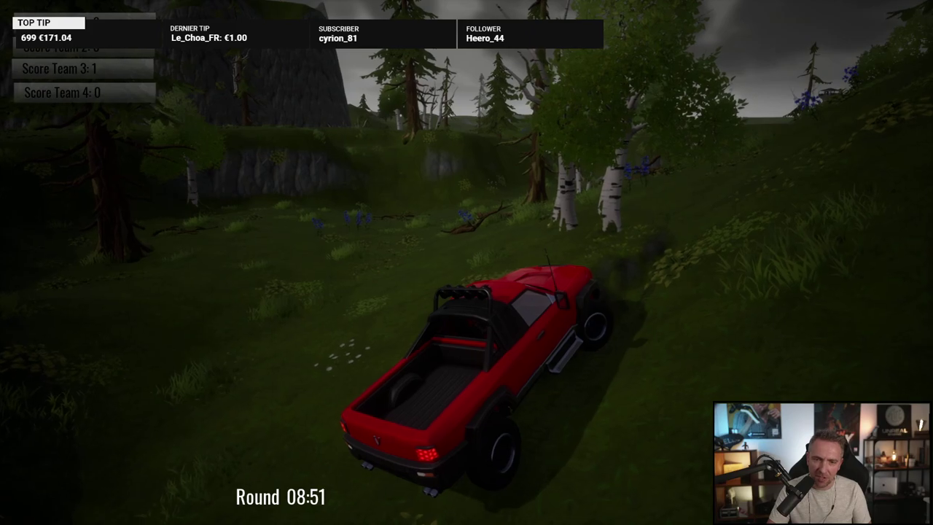
key(w)
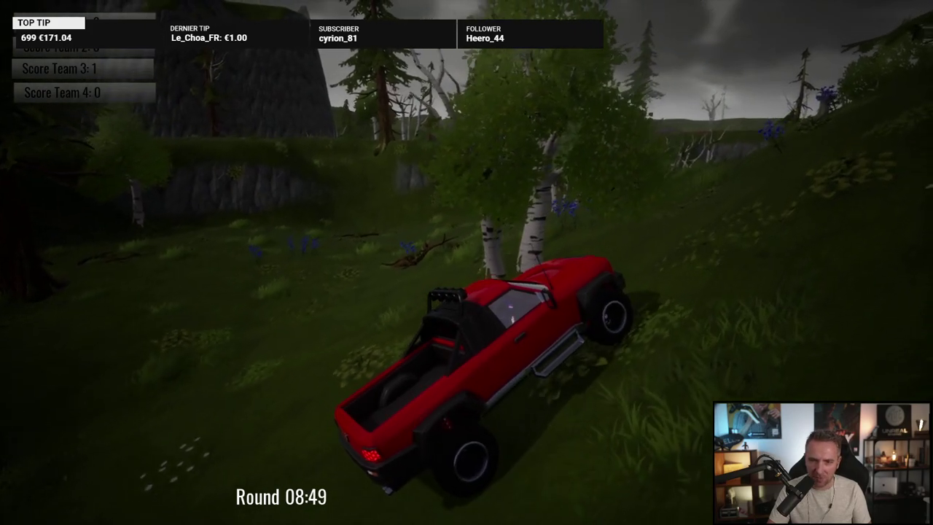
key(w)
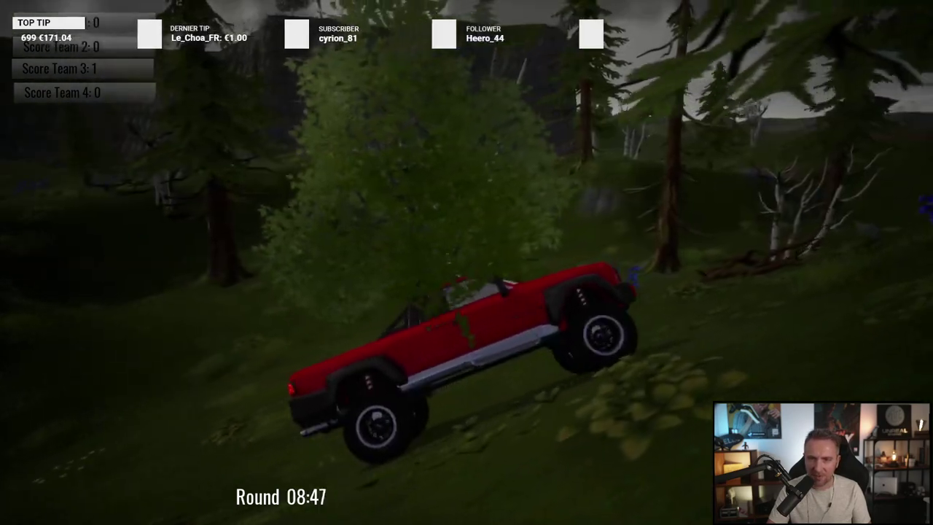
key(w)
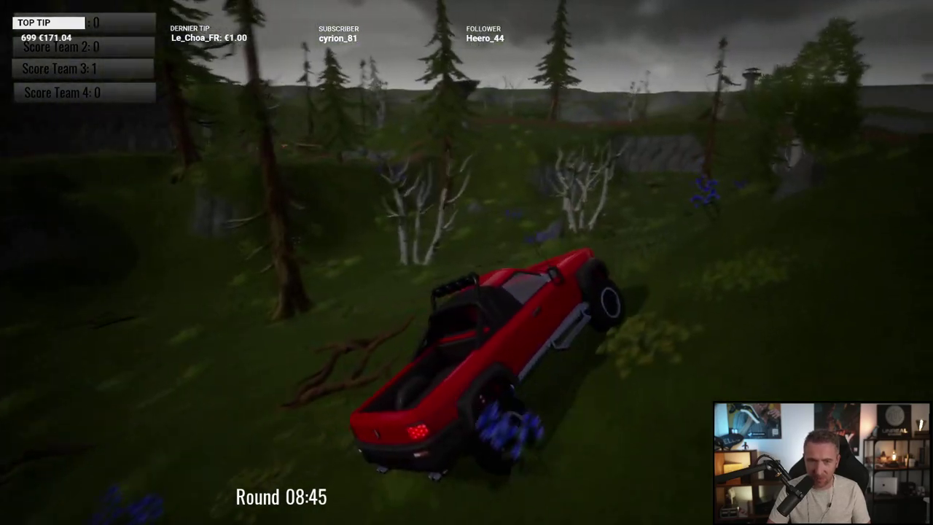
key(w)
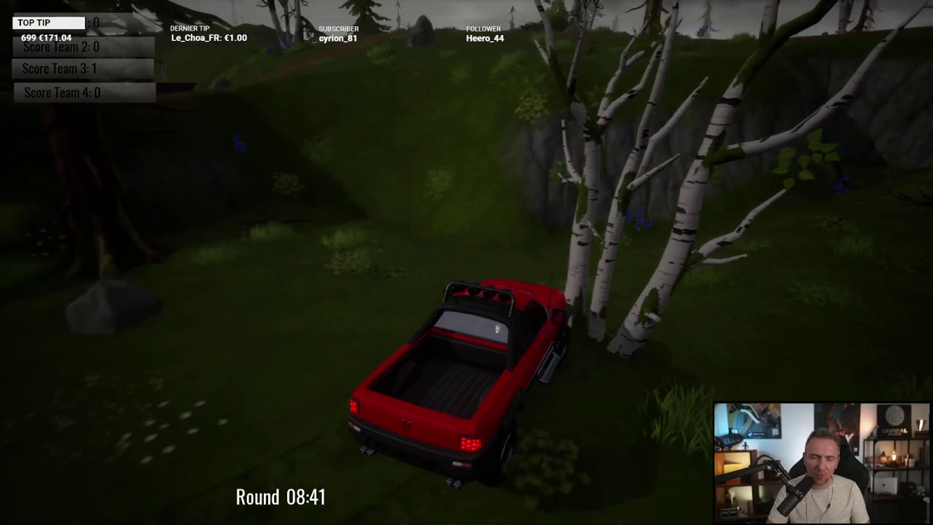
key(s)
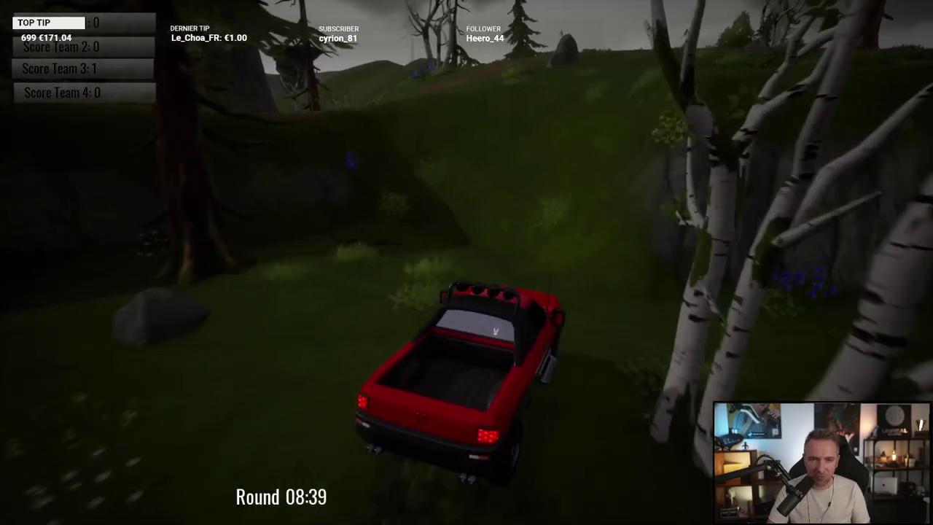
key(w)
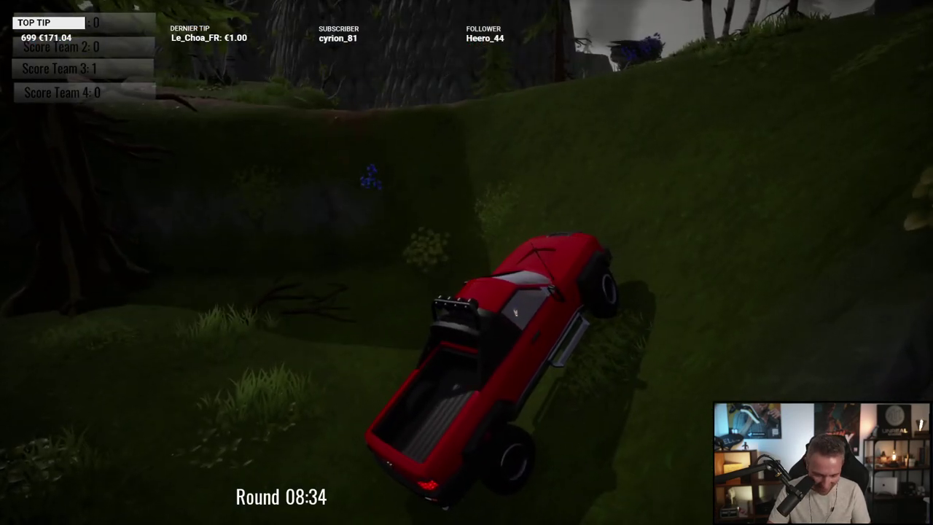
Step: Leave the pickup and run the skeleton across the meadows to the red tent camp
key(f)
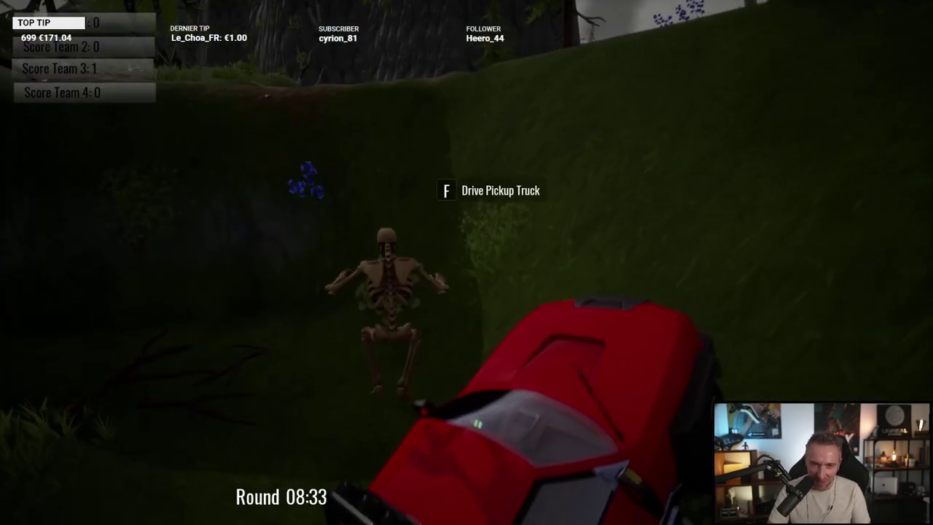
key(w)
key(w)
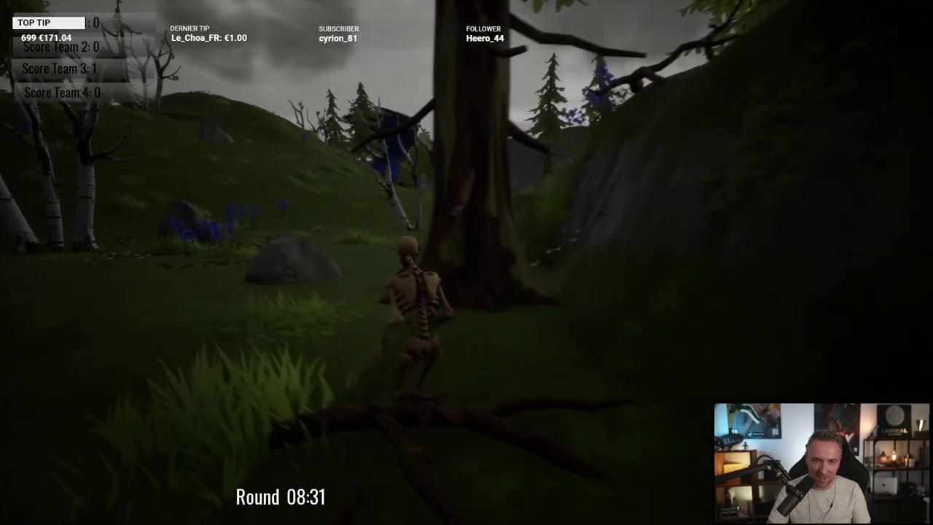
key(w)
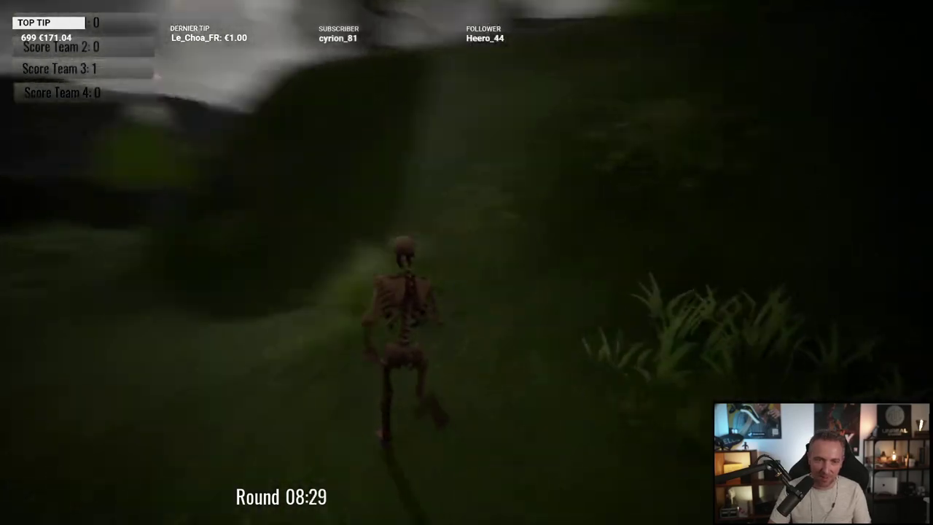
key(w)
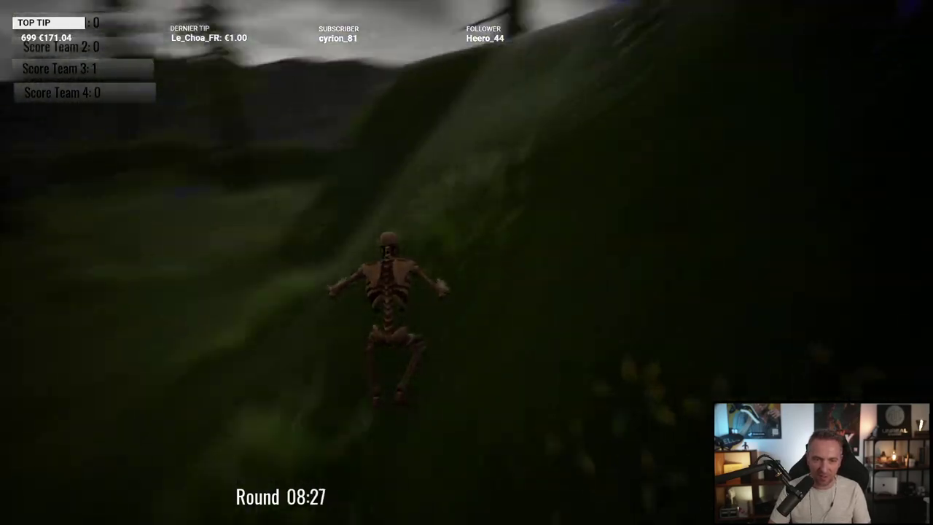
key(w)
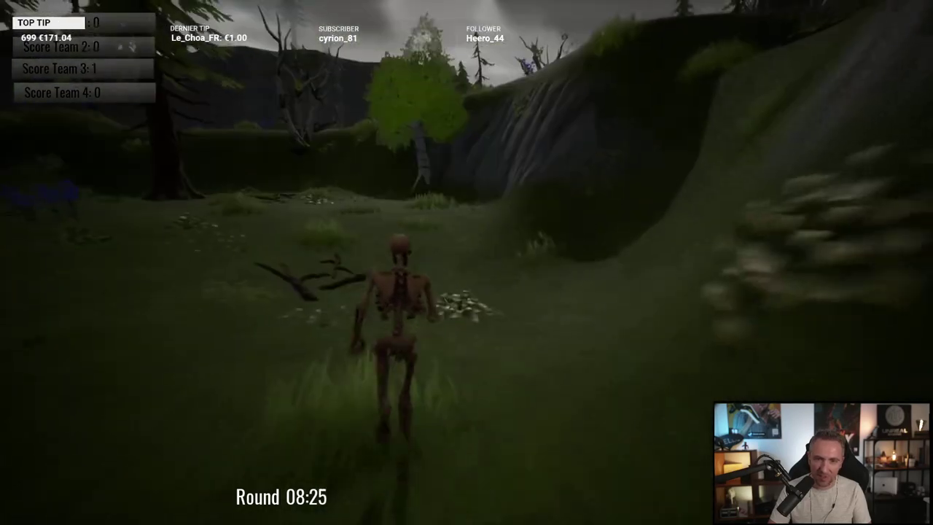
key(w)
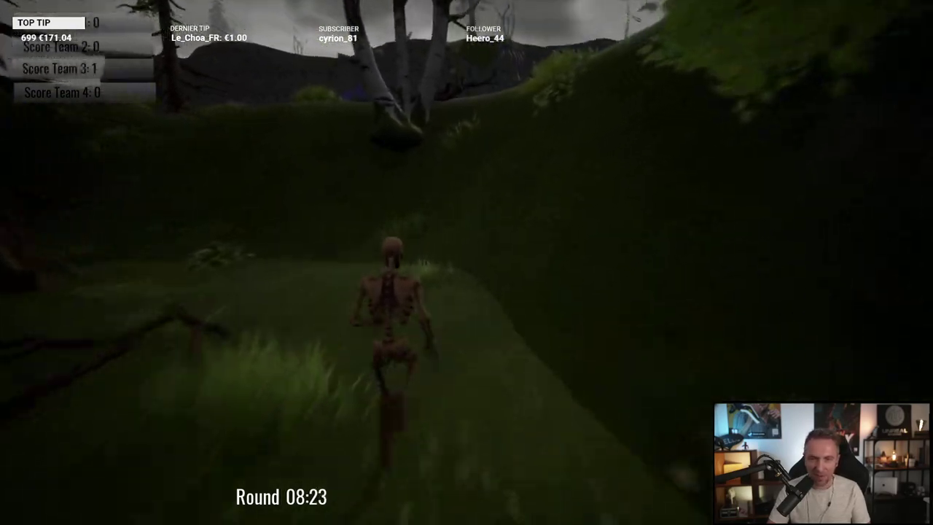
key(w)
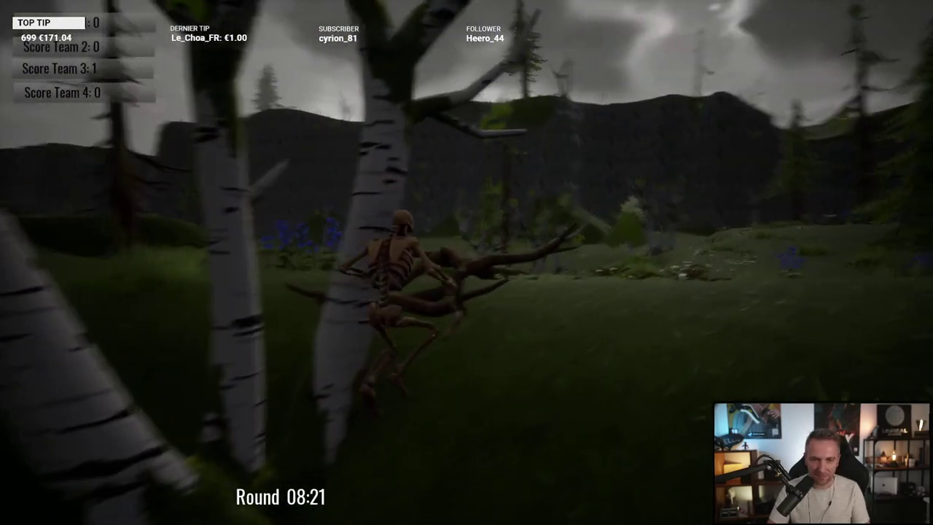
key(w)
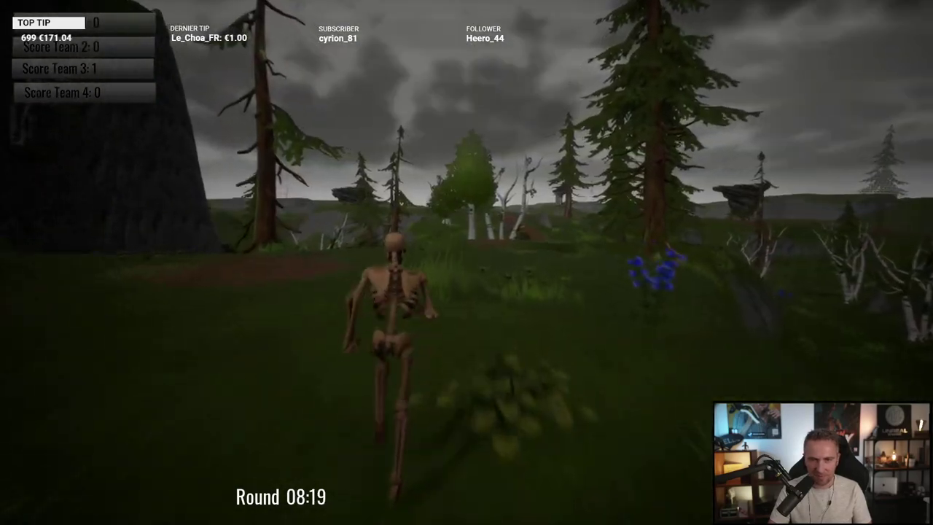
key(w)
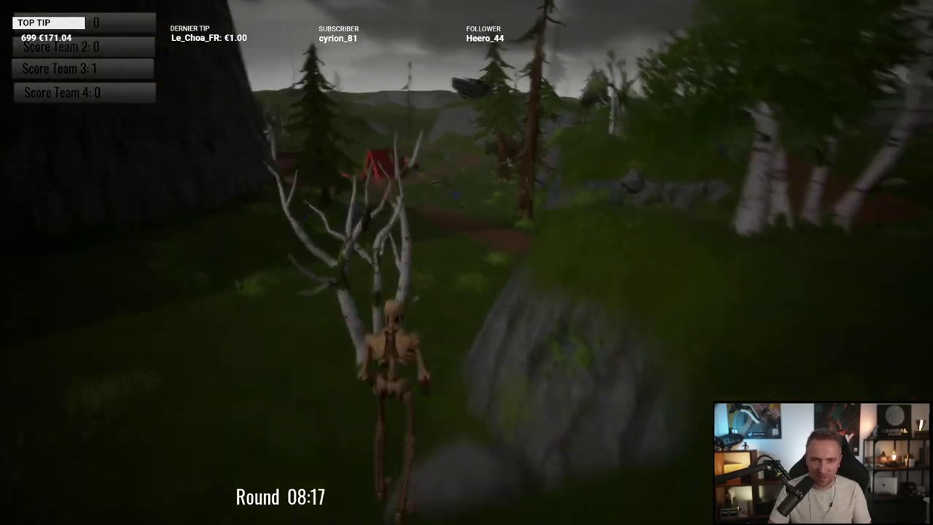
key(w)
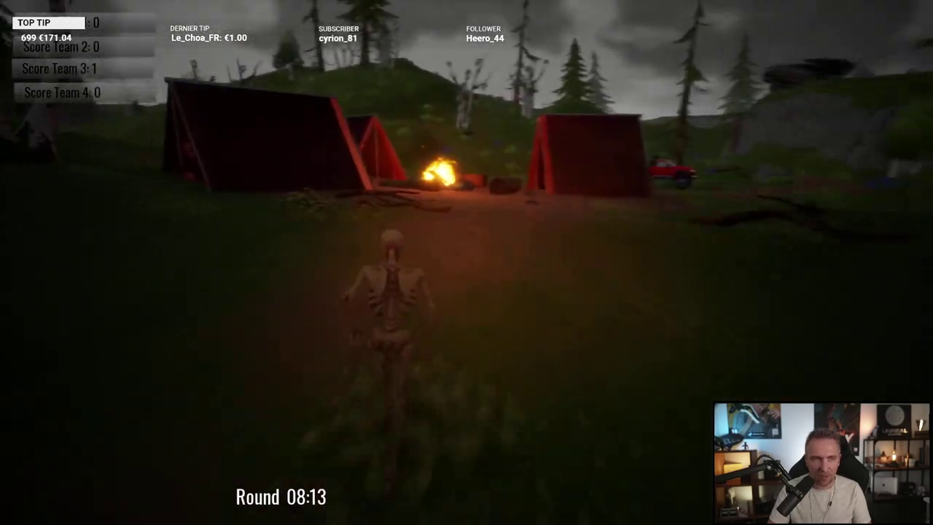
Step: Run the skeleton through the campsite past the campfire and log, then into a tent and out
key(w)
key(w)
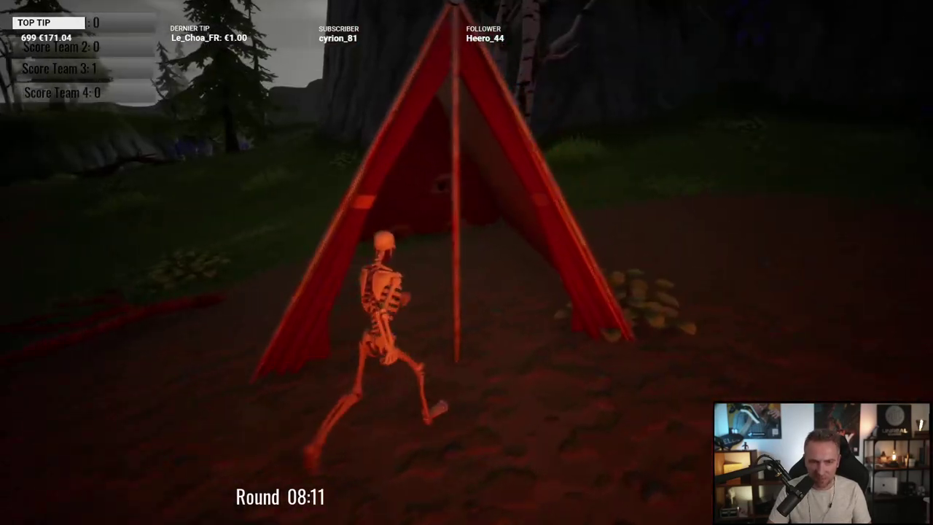
key(w)
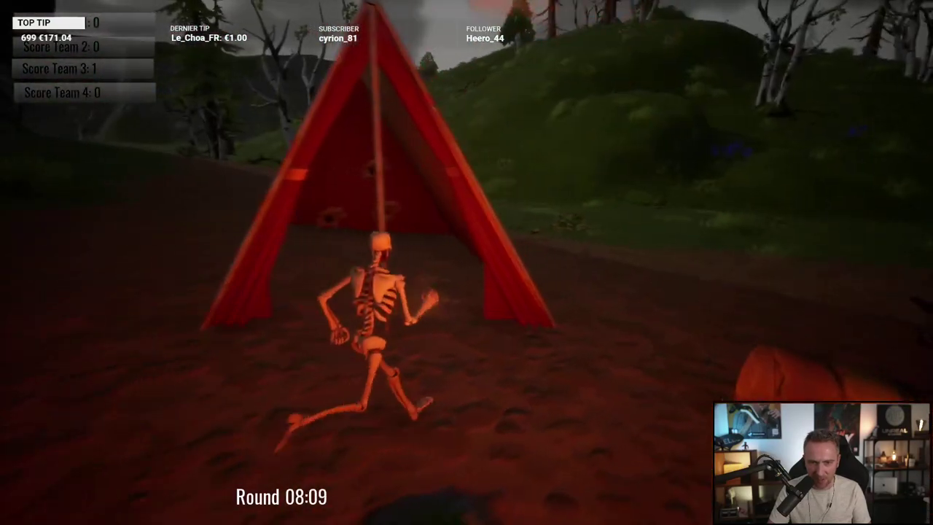
key(w)
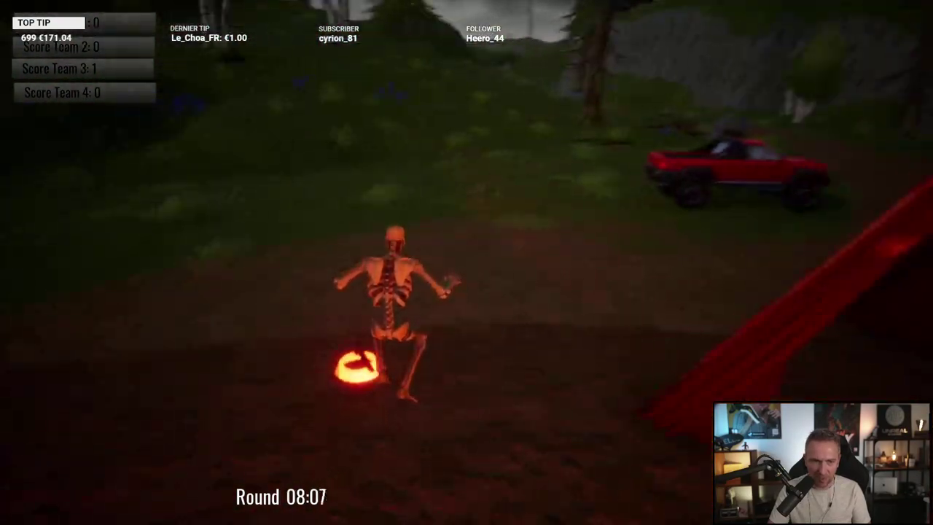
key(w)
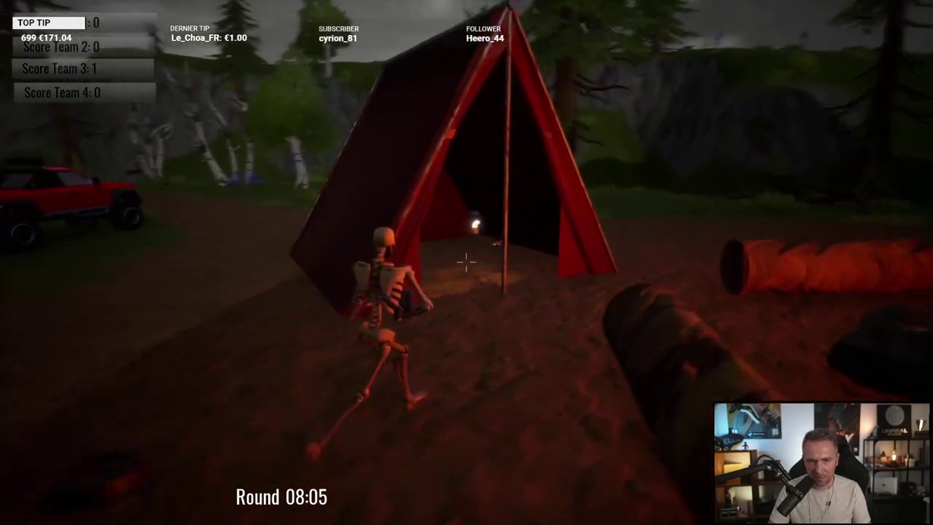
key(w)
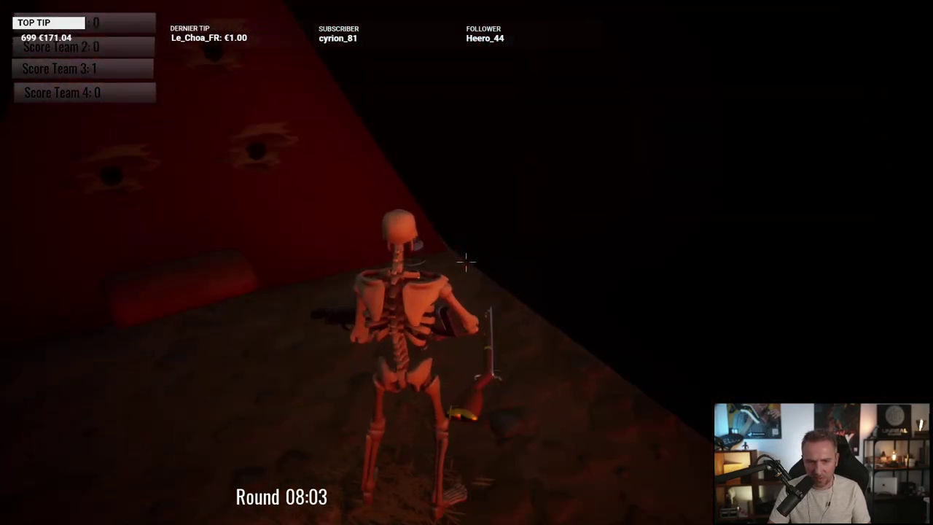
key(w)
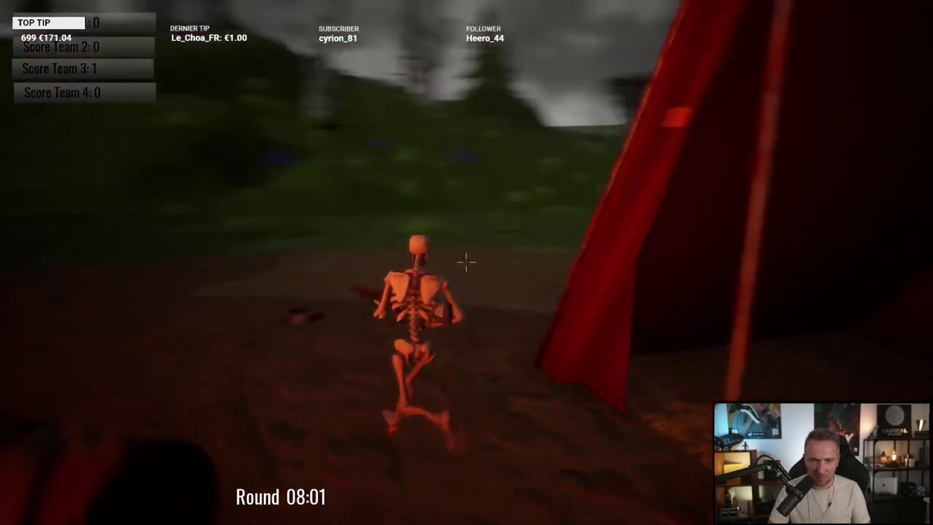
key(w)
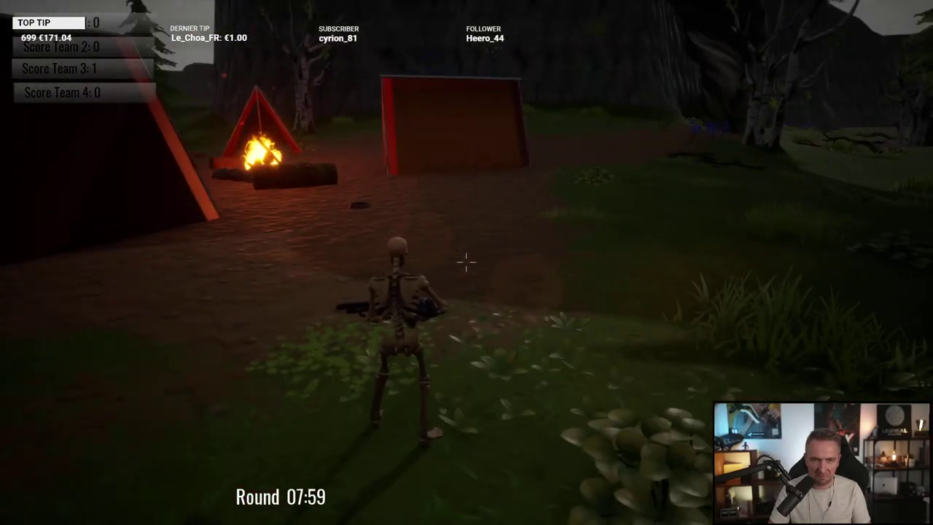
Step: Bring the skeleton alongside the red pickup truck, rounding its front
key(w)
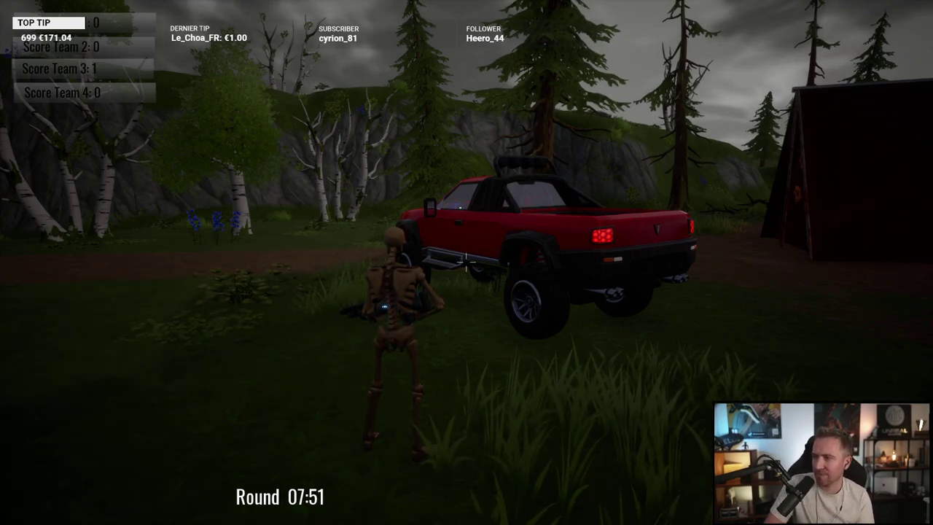
key(w)
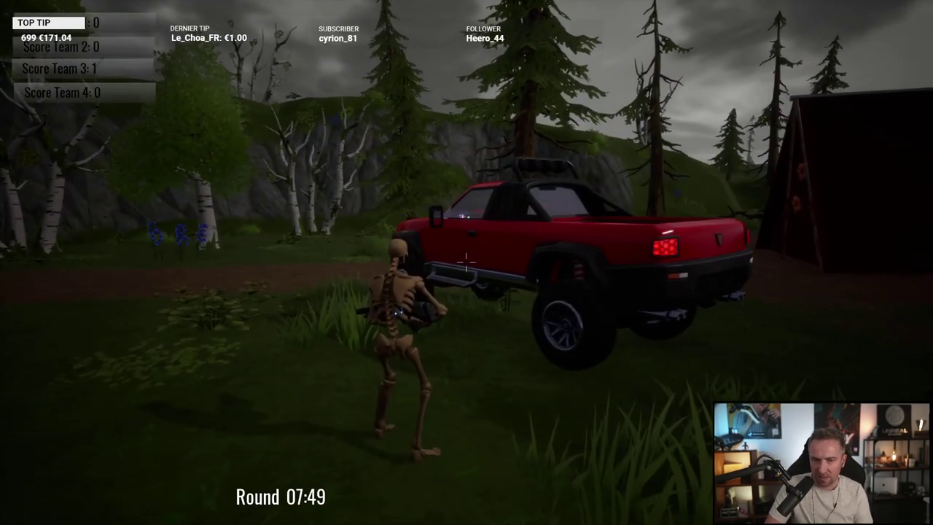
key(w)
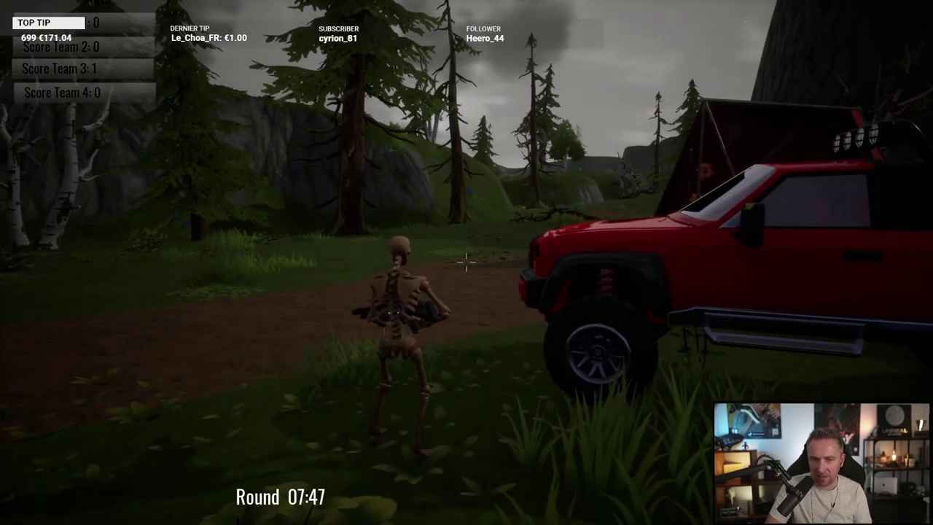
Step: Run down the path firing at the tornado and into the blue vortex, raising Team 3 to 2
key(w)
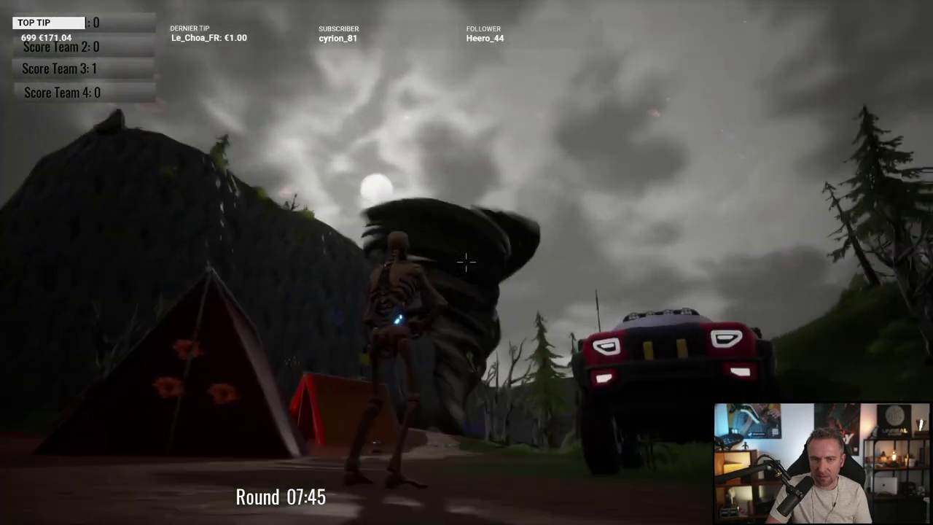
key(w)
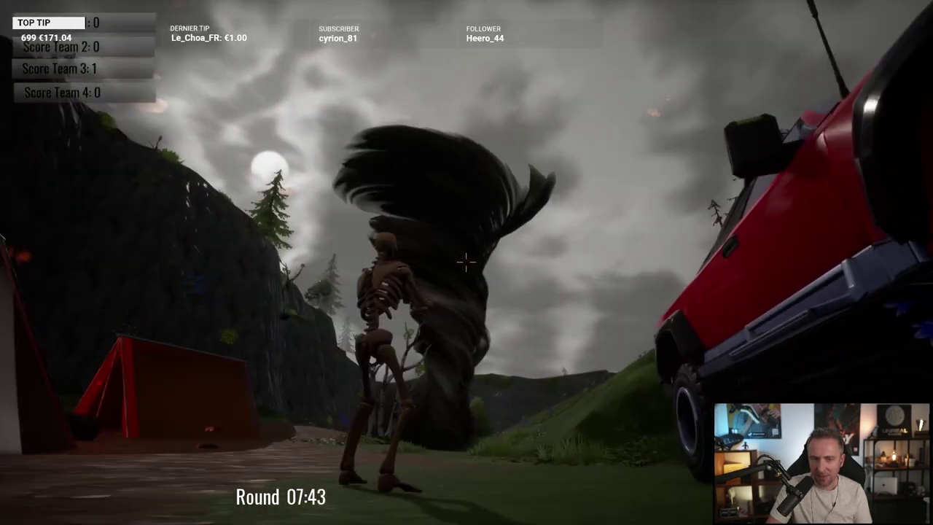
key(w)
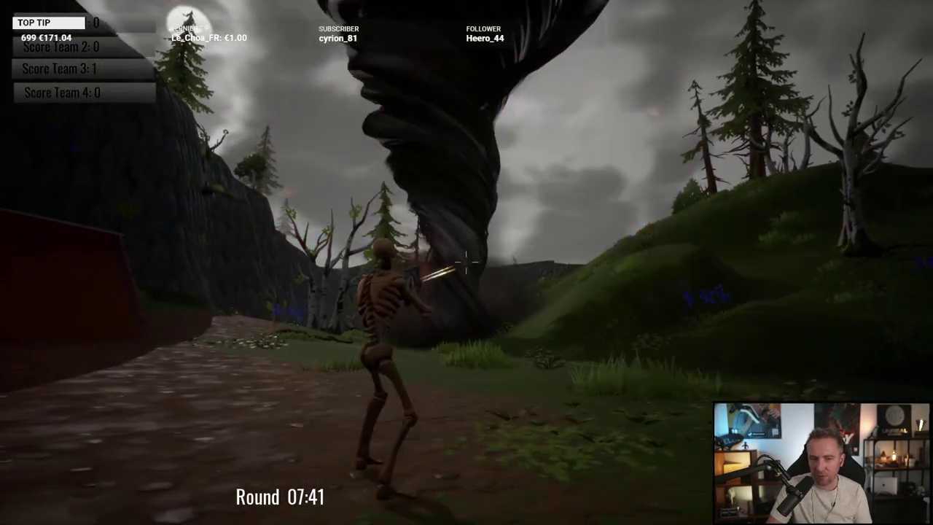
key(w)
click(467, 262)
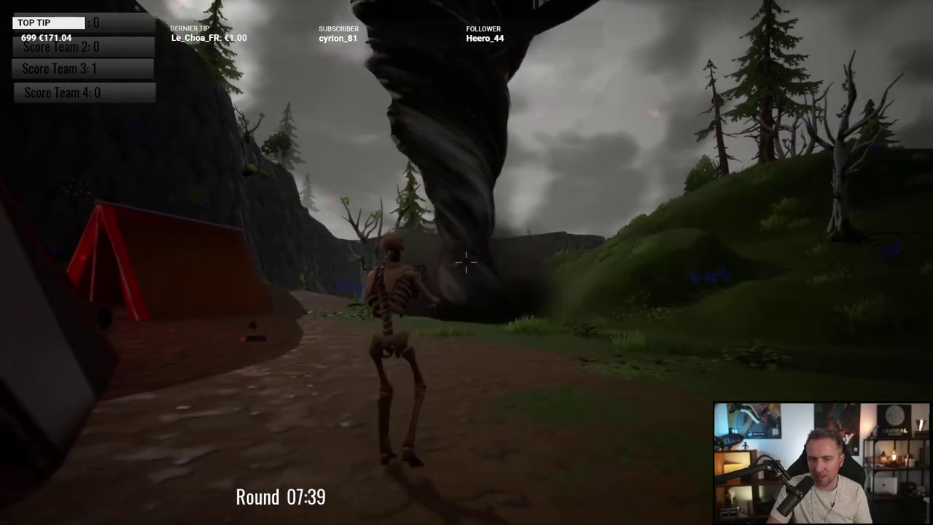
key(w)
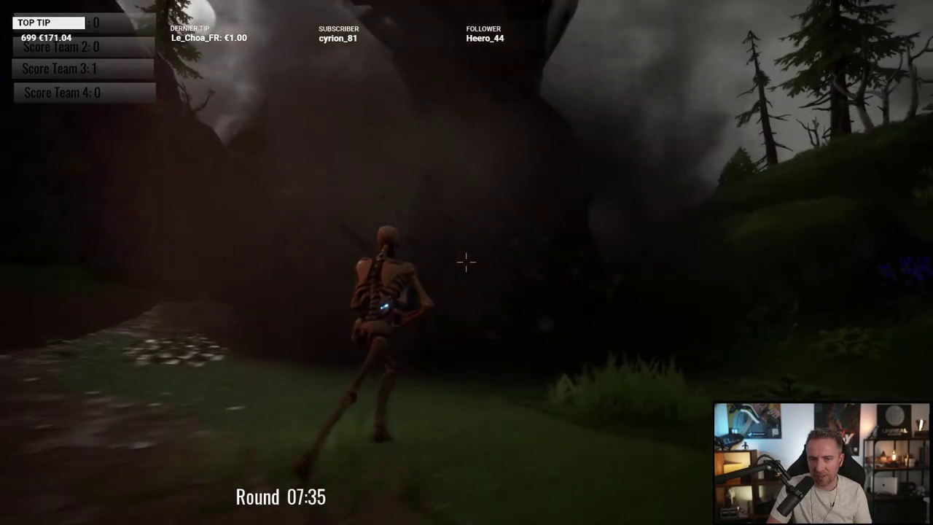
key(w)
key(w)
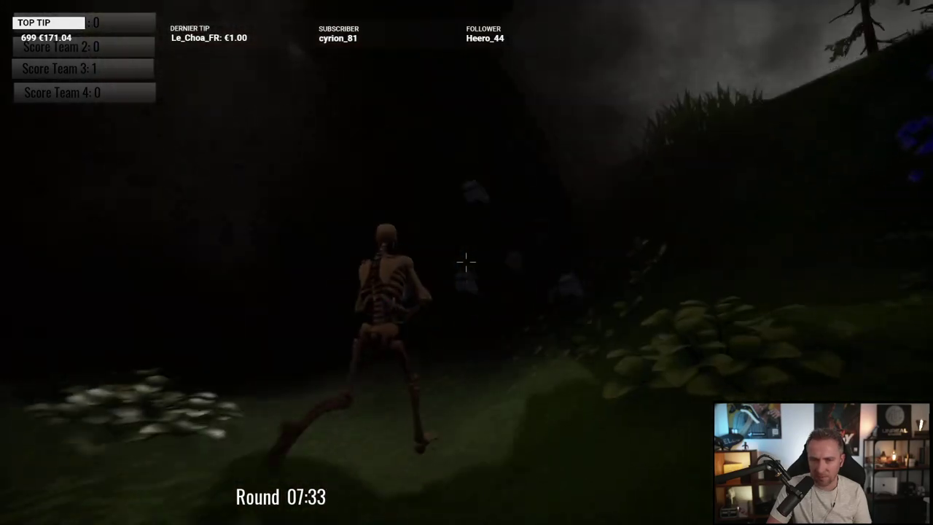
key(w)
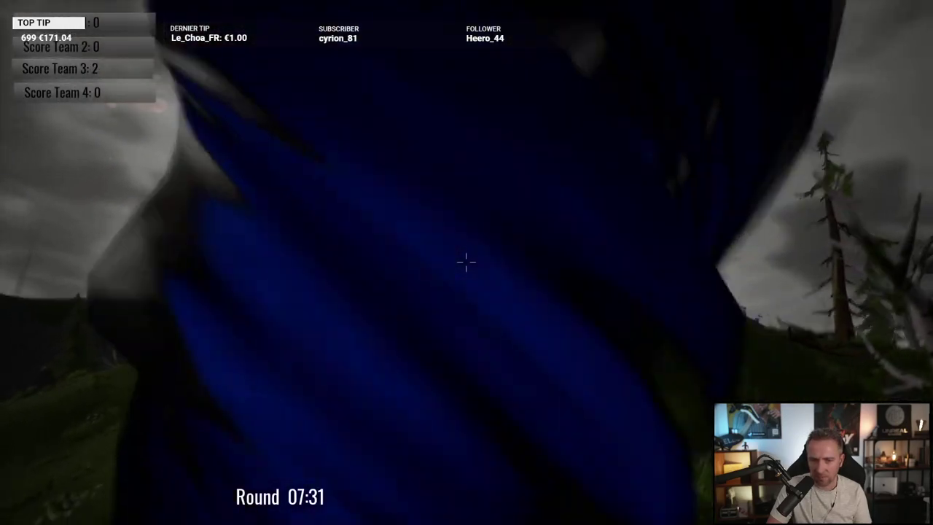
key(w)
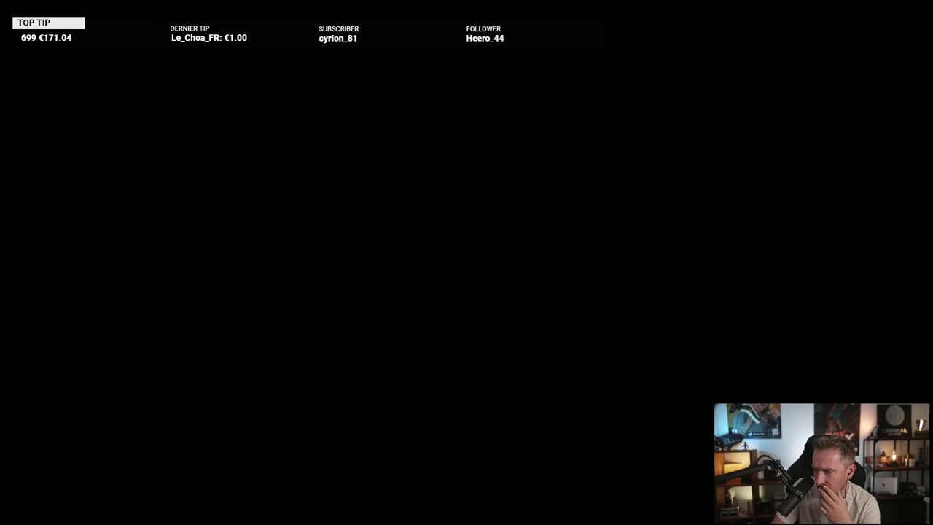
Step: Return from the desktop interruption to the Core game window
key(super)
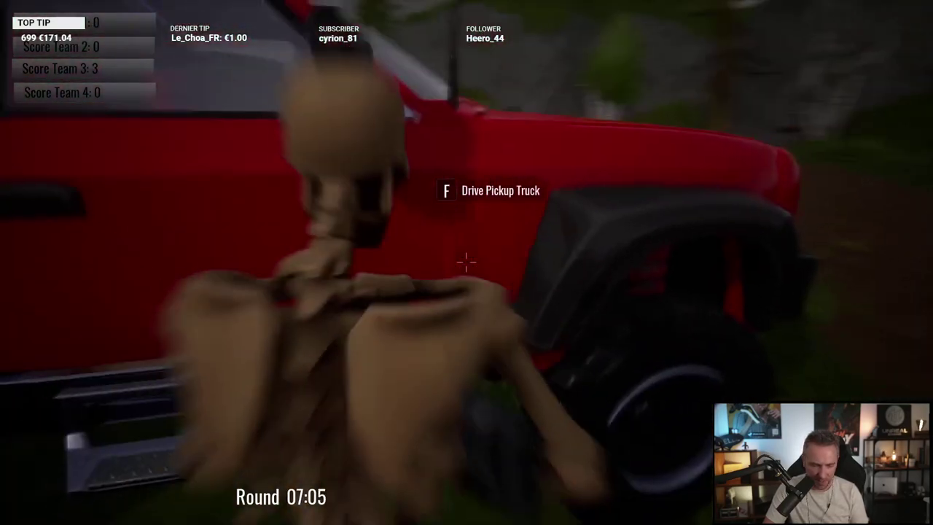
Step: Drive the red pickup toward the blue tornado, then exit the truck
key(f)
key(w)
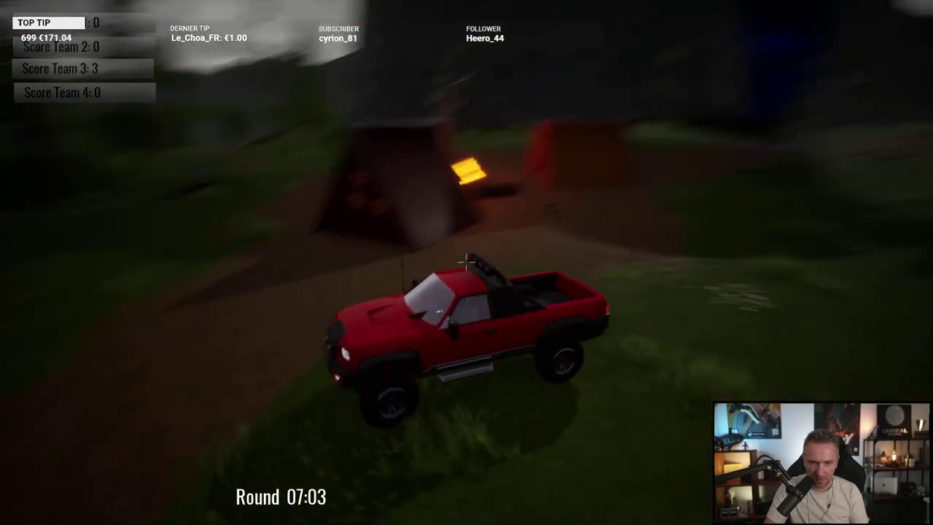
key(w)
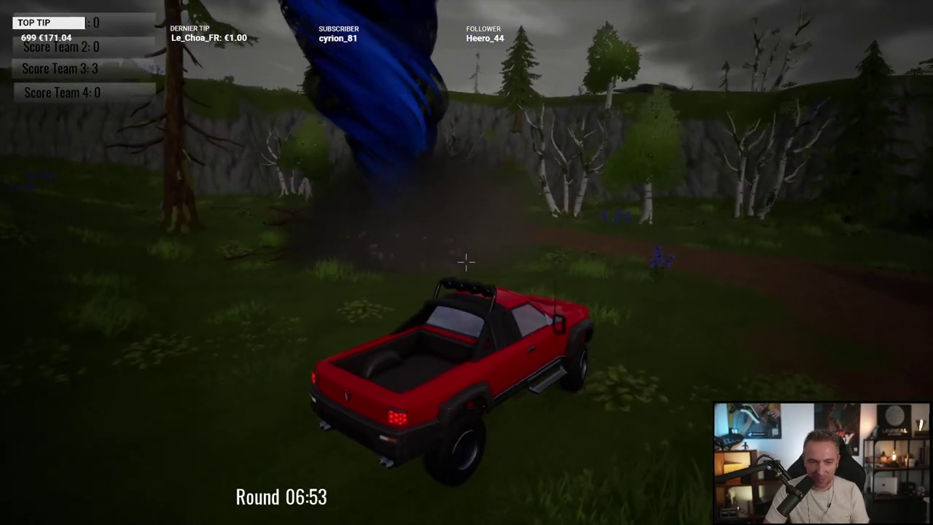
key(f)
Step: Run on foot across the field, past the truck, tent camp and burning tent onto the forest path
key(w)
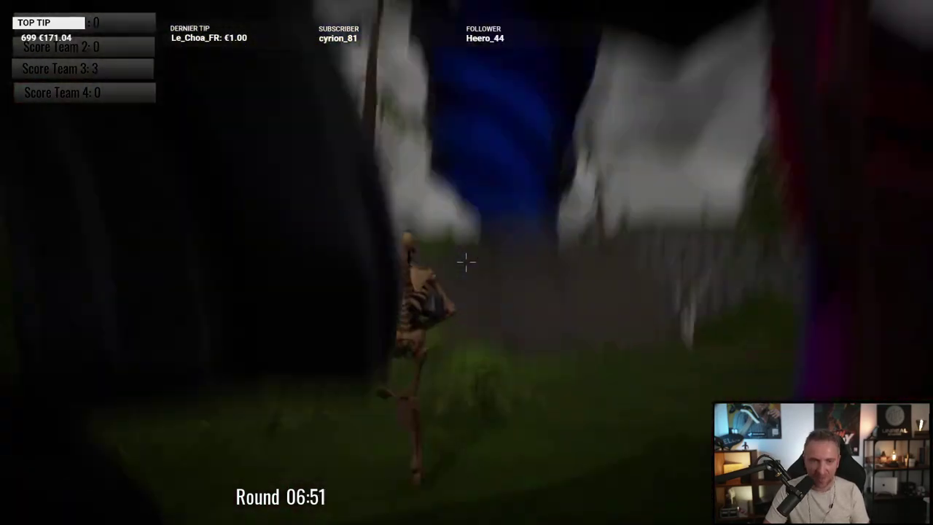
key(w)
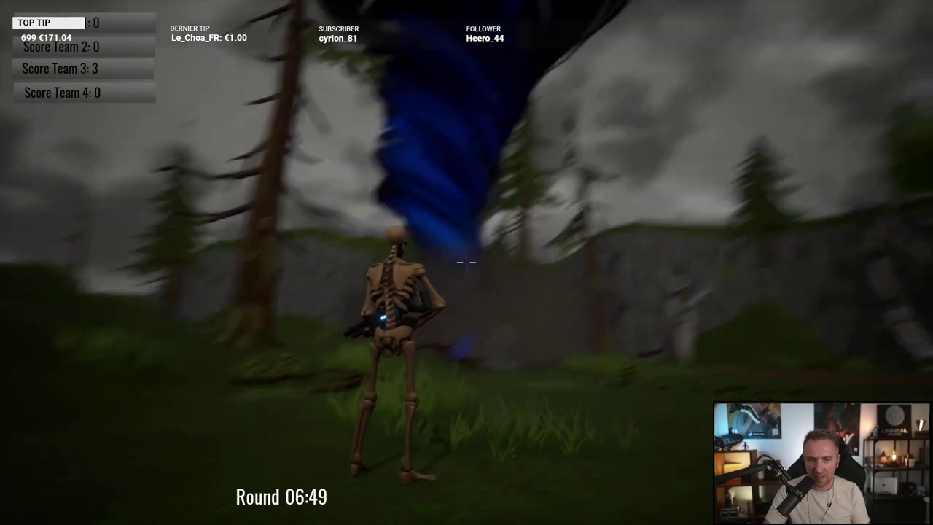
key(w)
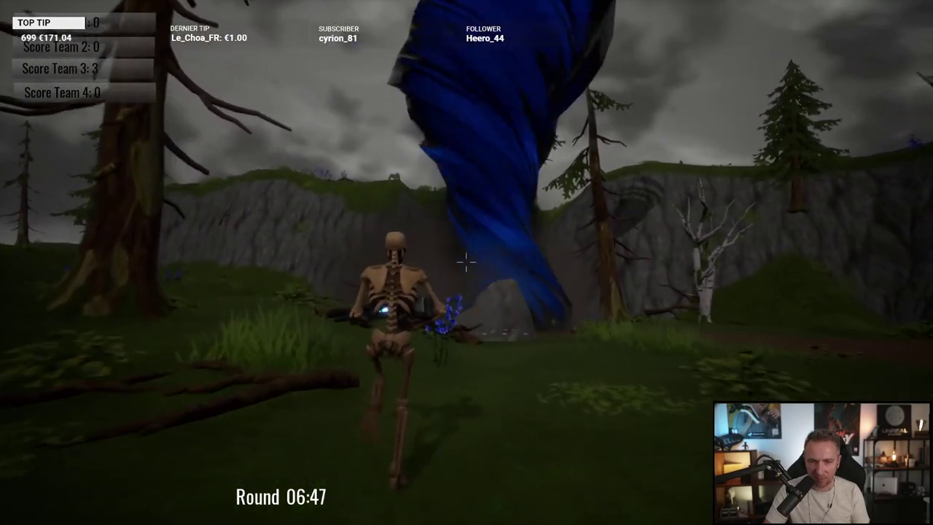
key(w)
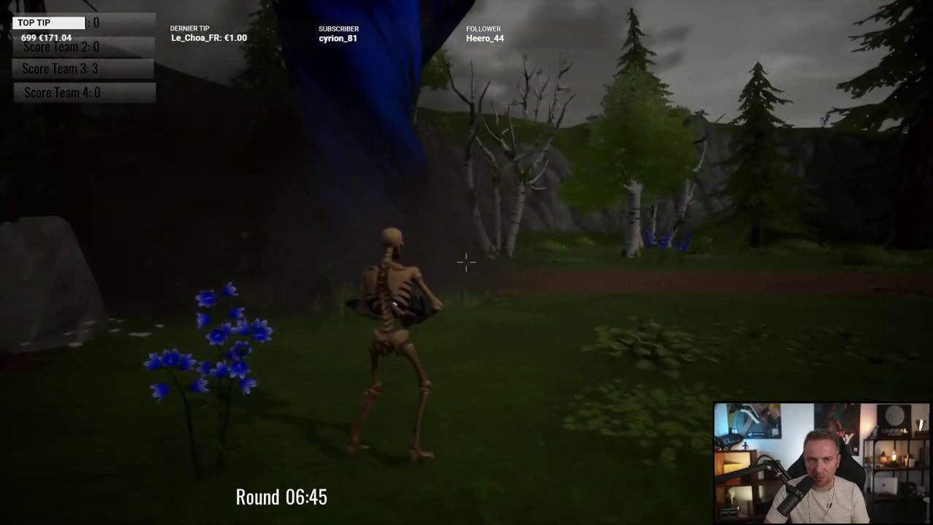
key(w)
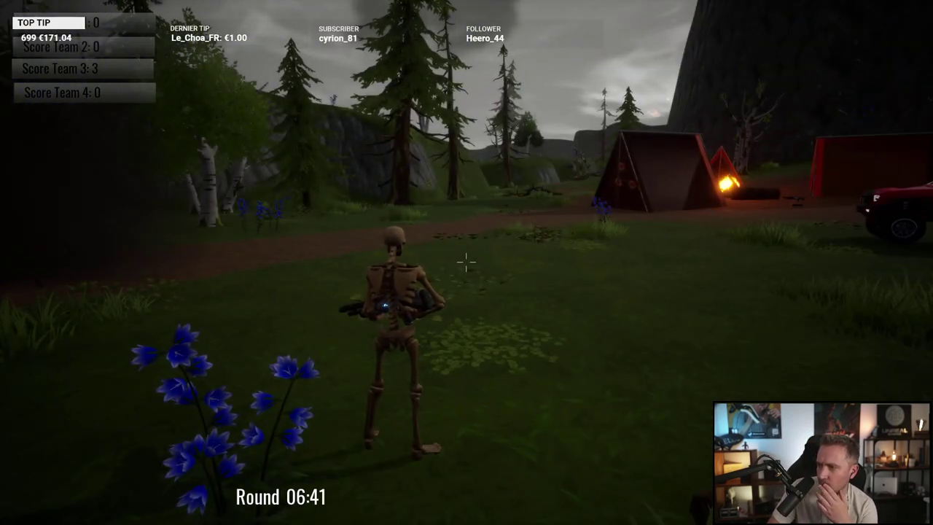
key(w)
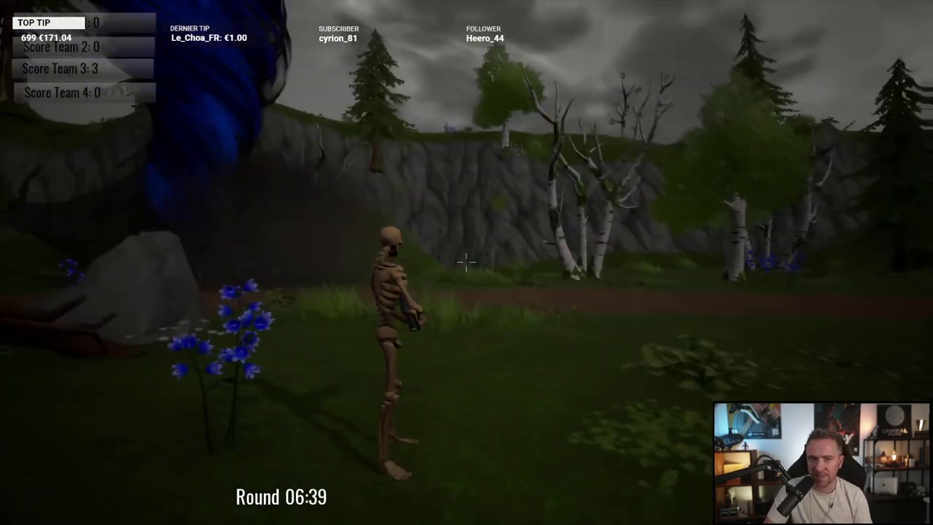
key(w)
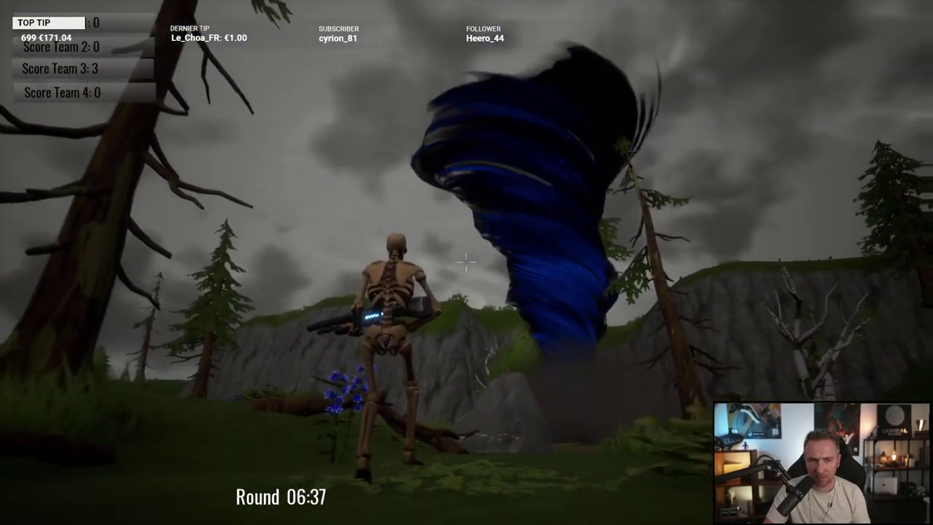
key(w)
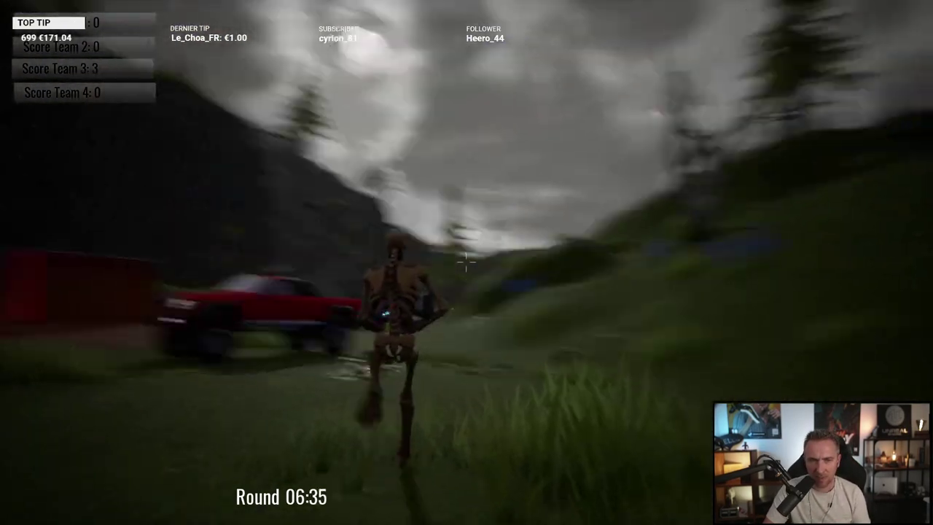
key(w)
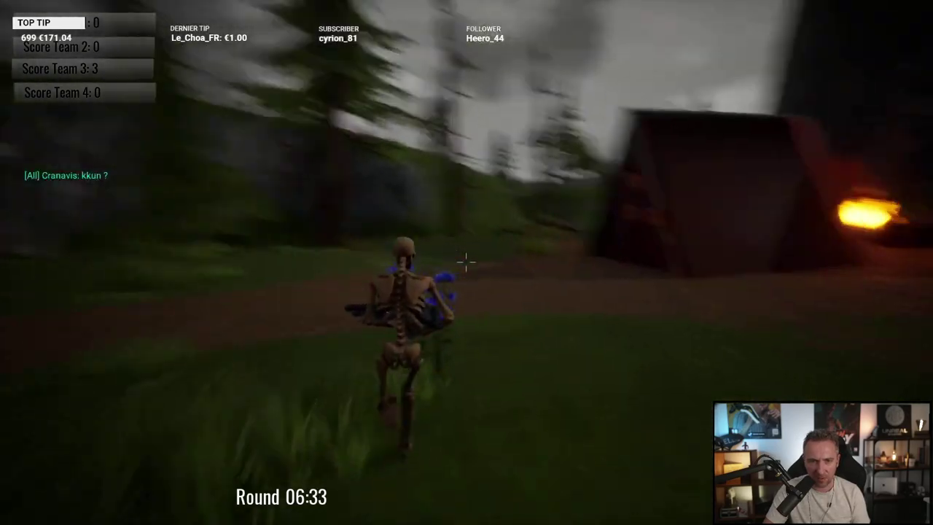
key(w)
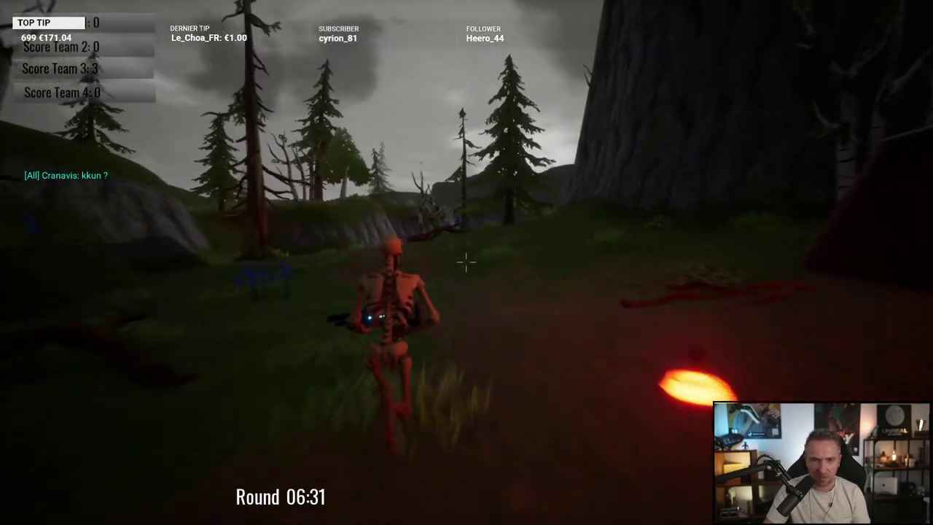
key(w)
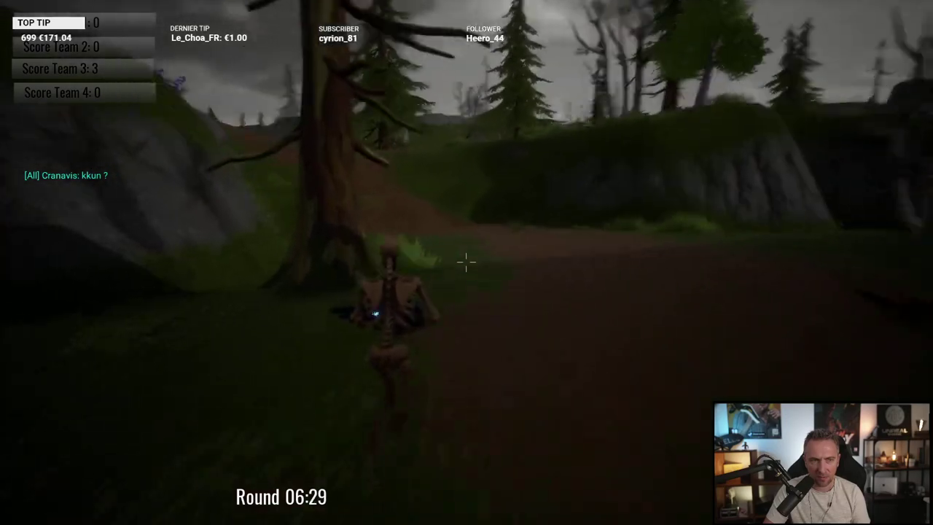
Step: Climb the grassy slope through the birch clearing and run into the tornado, lifting Team 3 to 4
key(w)
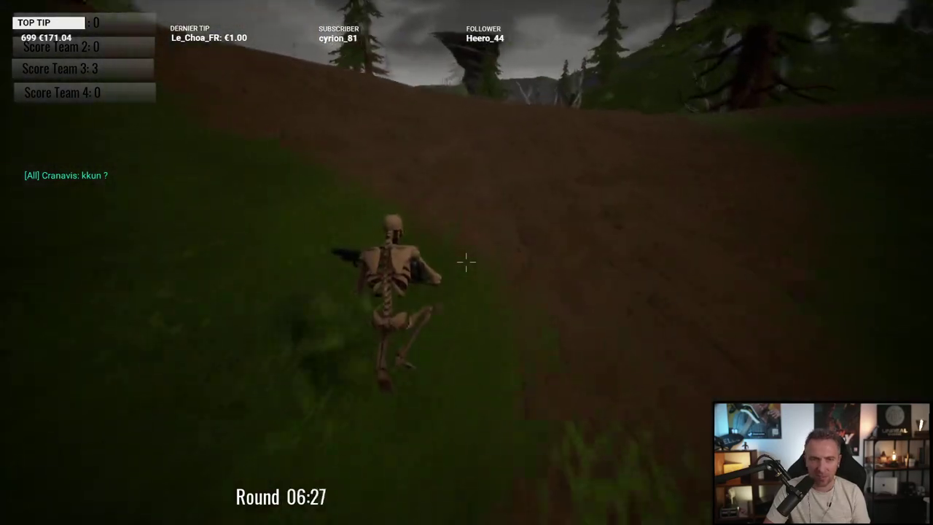
key(w)
key(w)
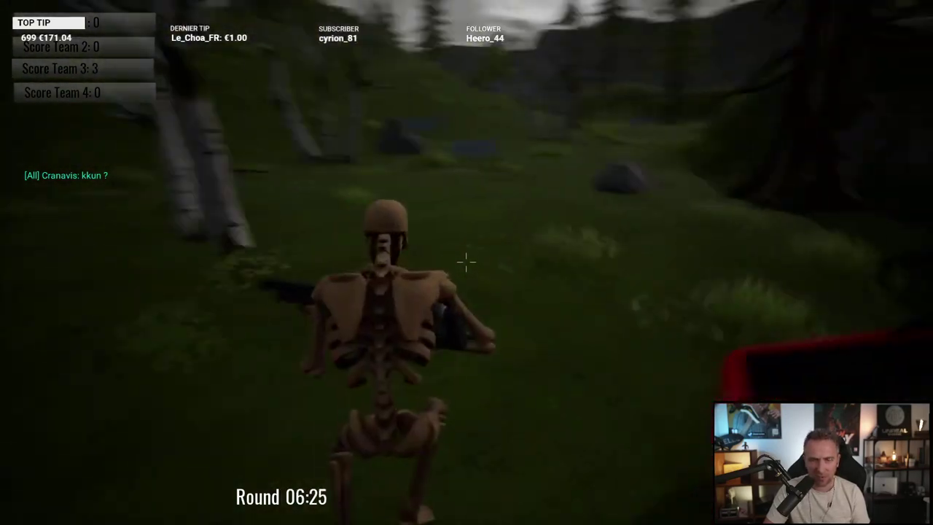
key(w)
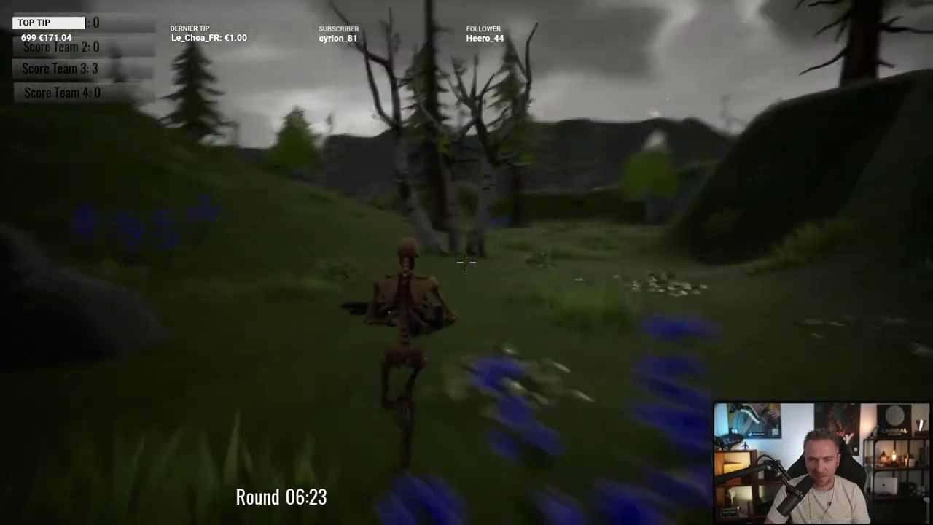
key(w)
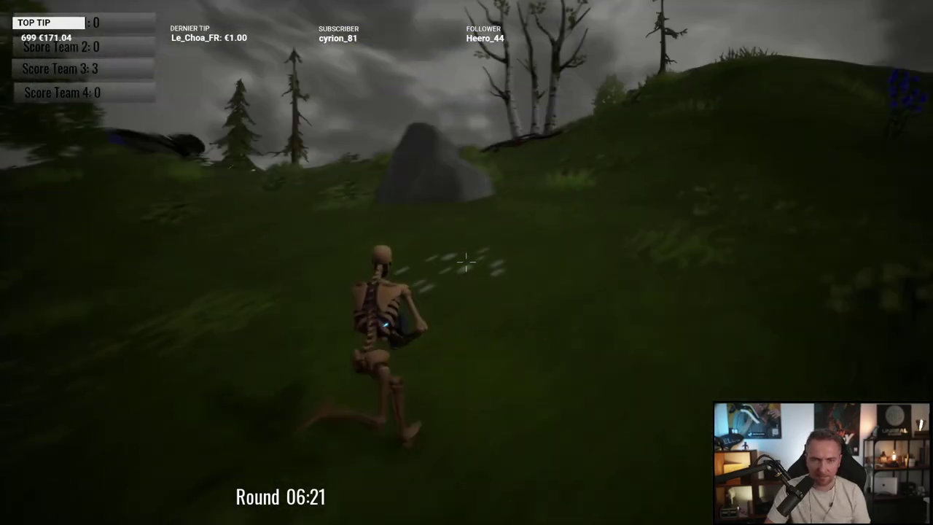
key(w)
key(w)
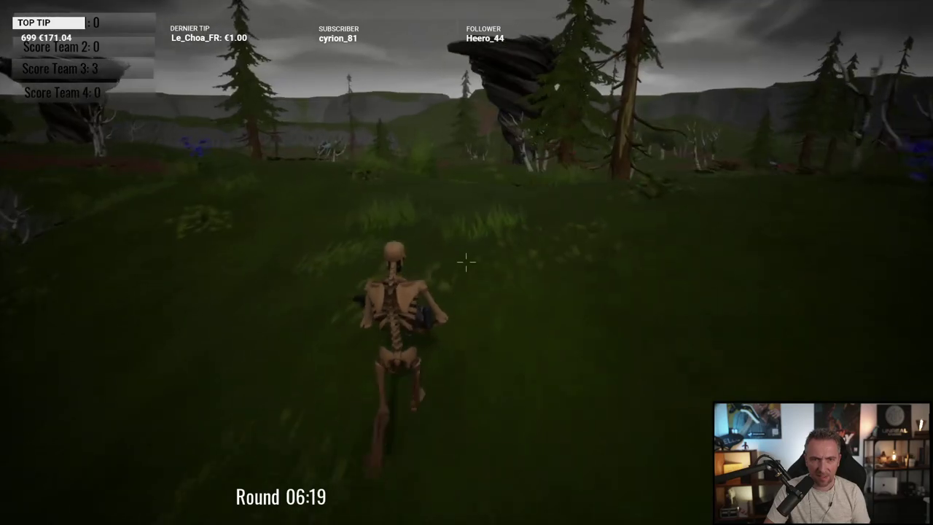
key(w)
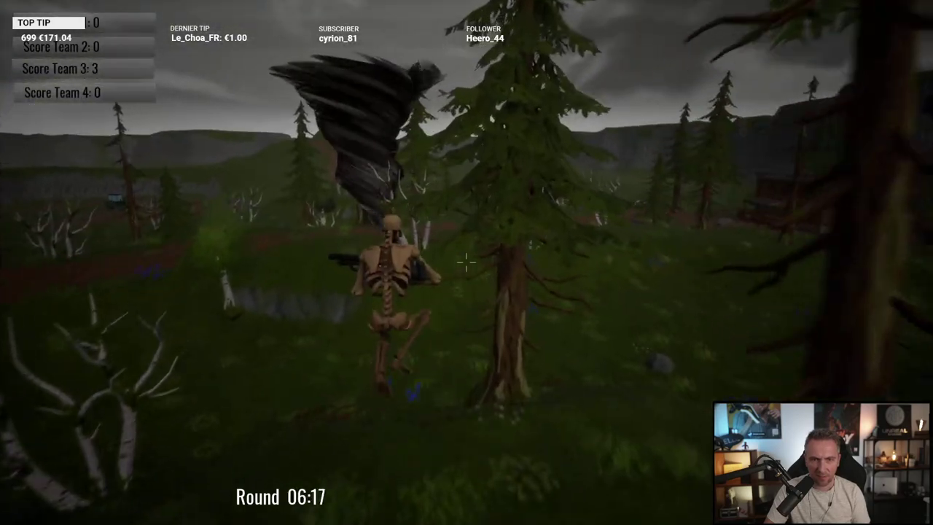
key(w)
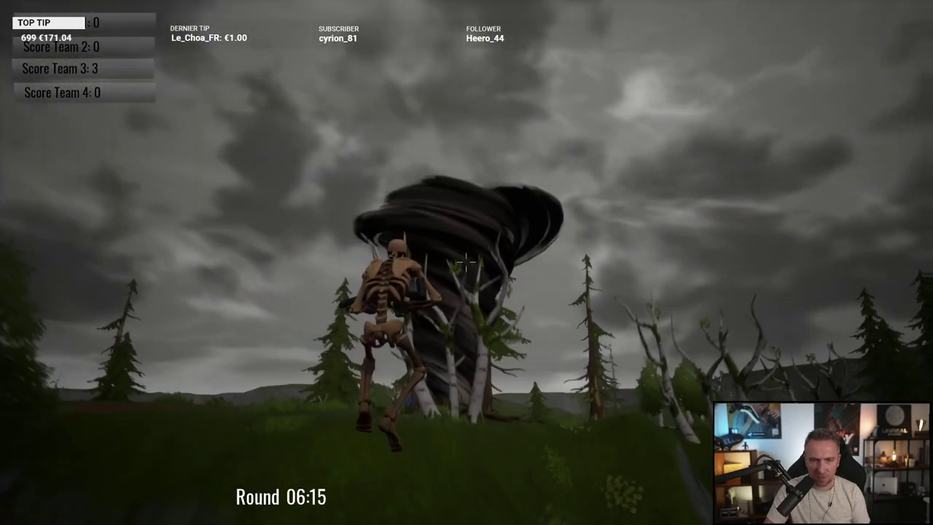
key(w)
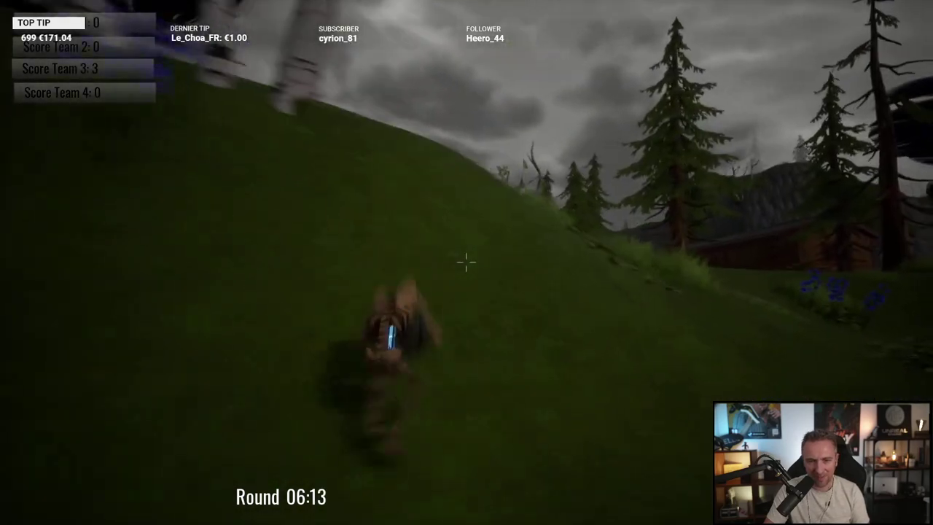
key(w)
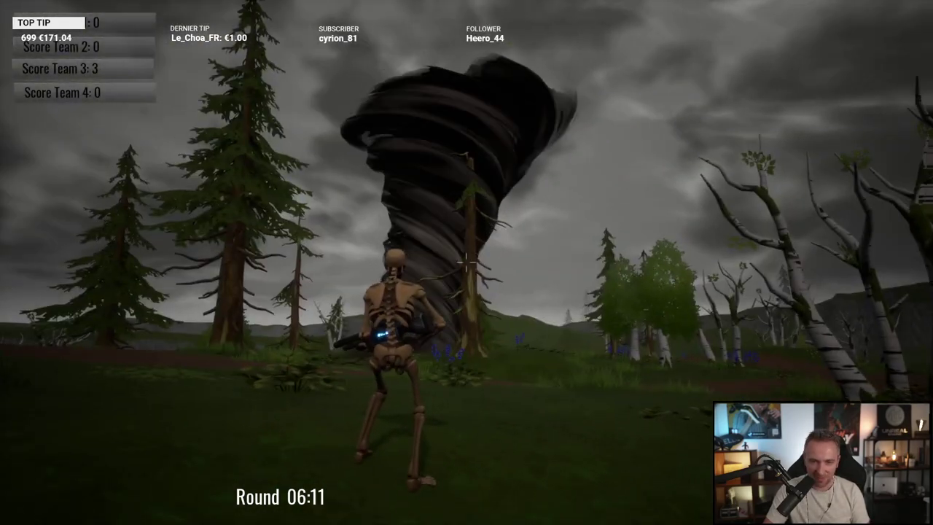
key(w)
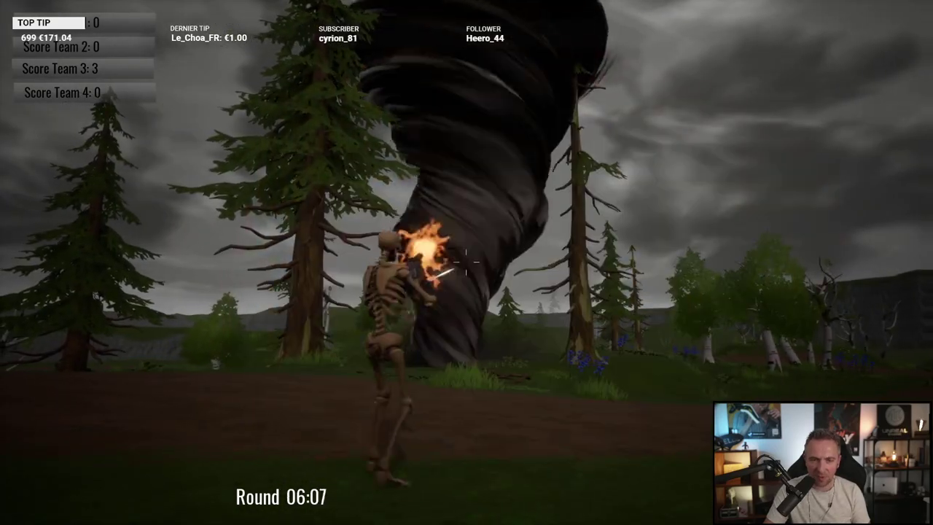
key(w)
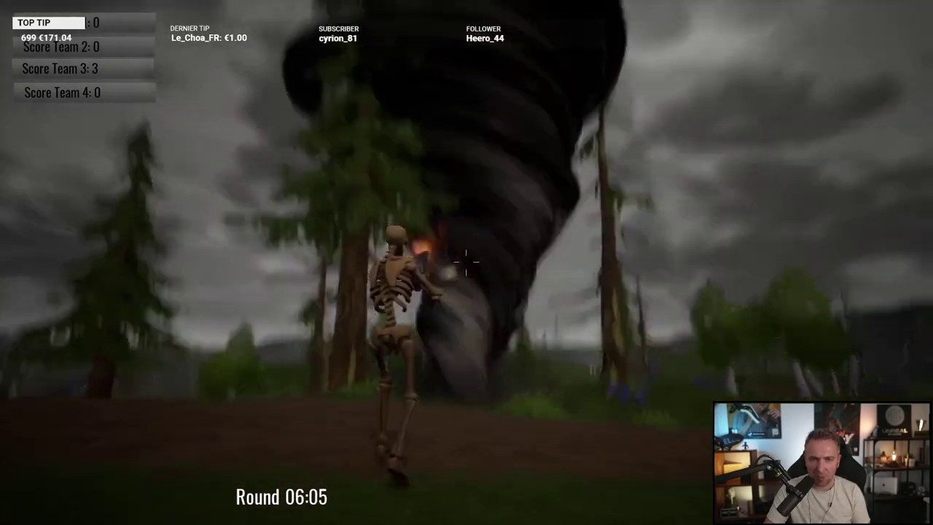
key(w)
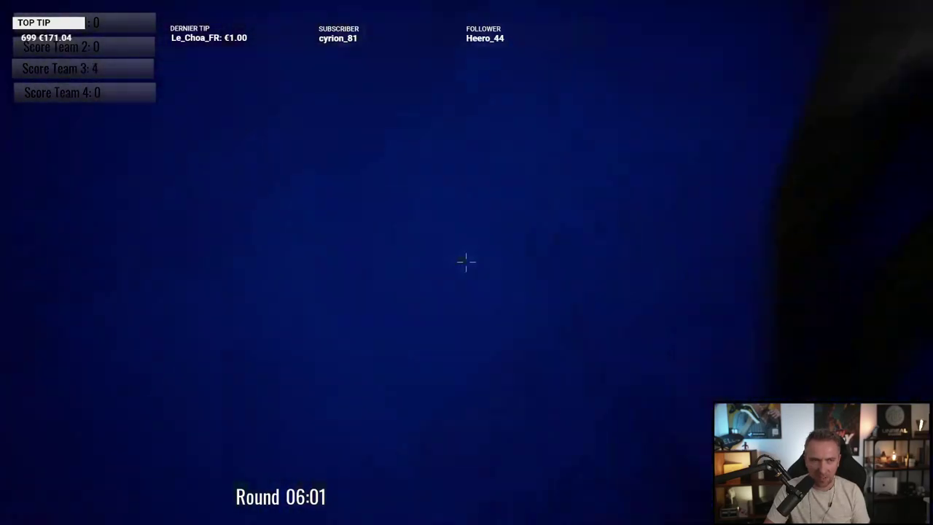
Step: Run through the forest, past the rock and up the slope into the tornado
key(w)
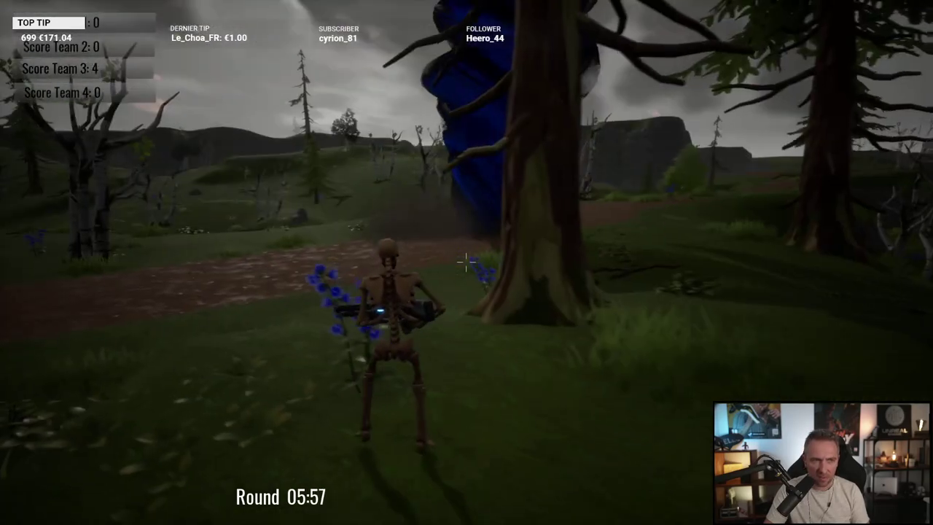
key(w)
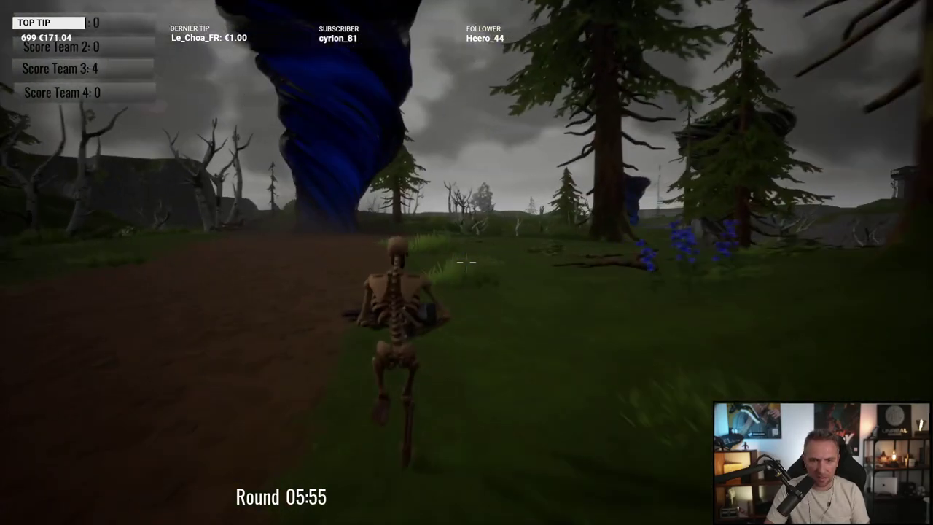
key(w)
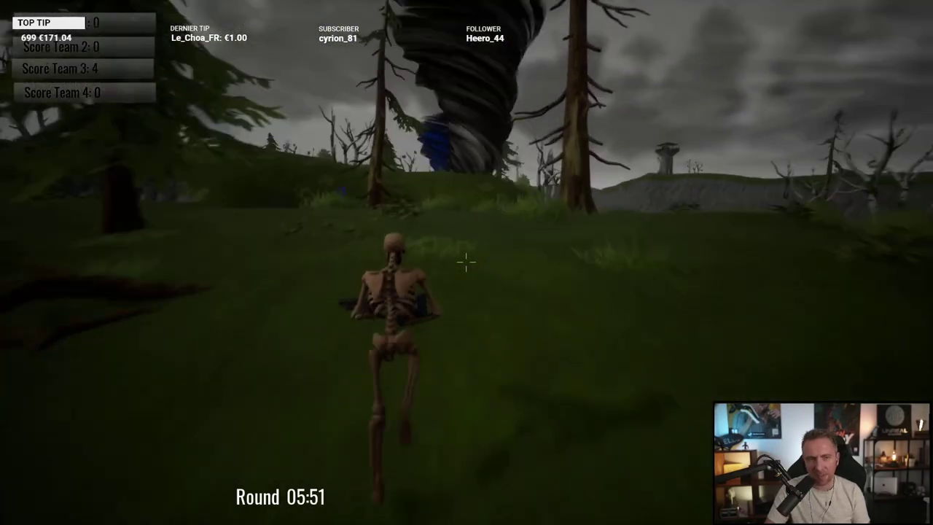
key(w)
key(w)
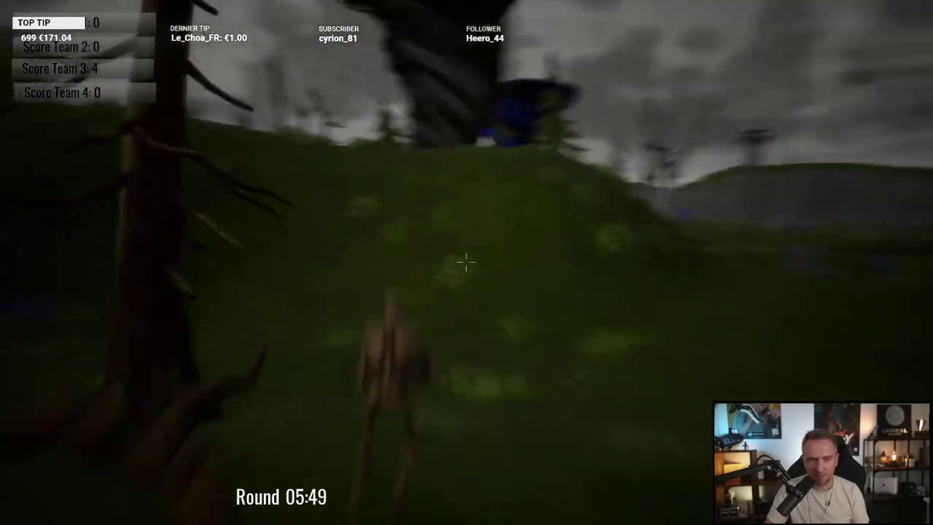
key(w)
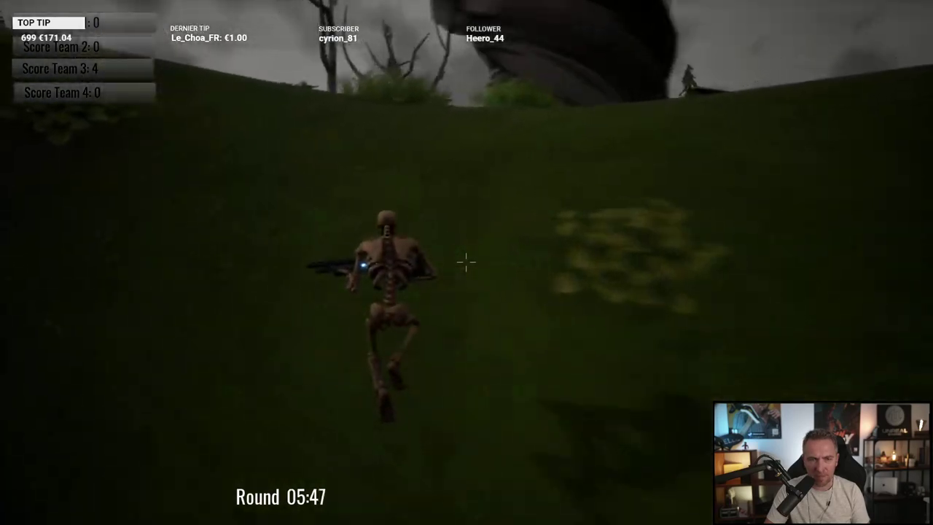
key(w)
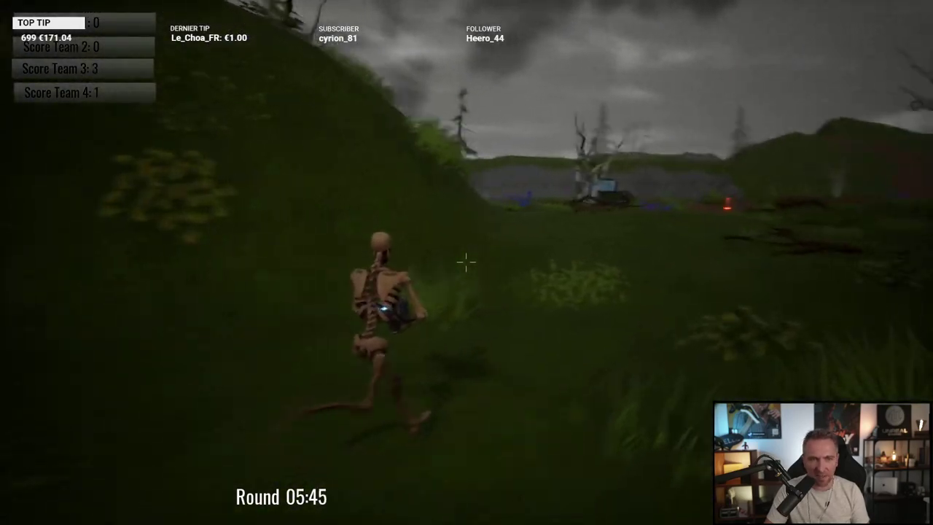
key(w)
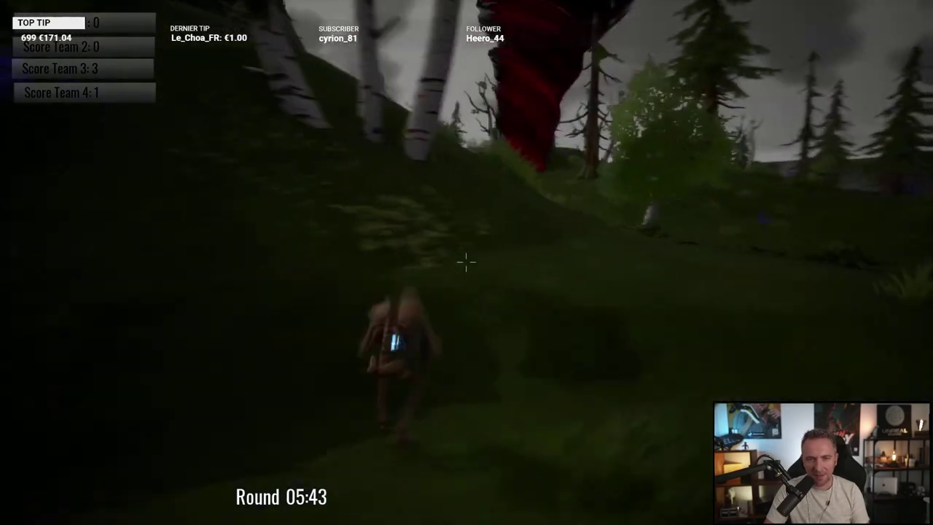
key(w)
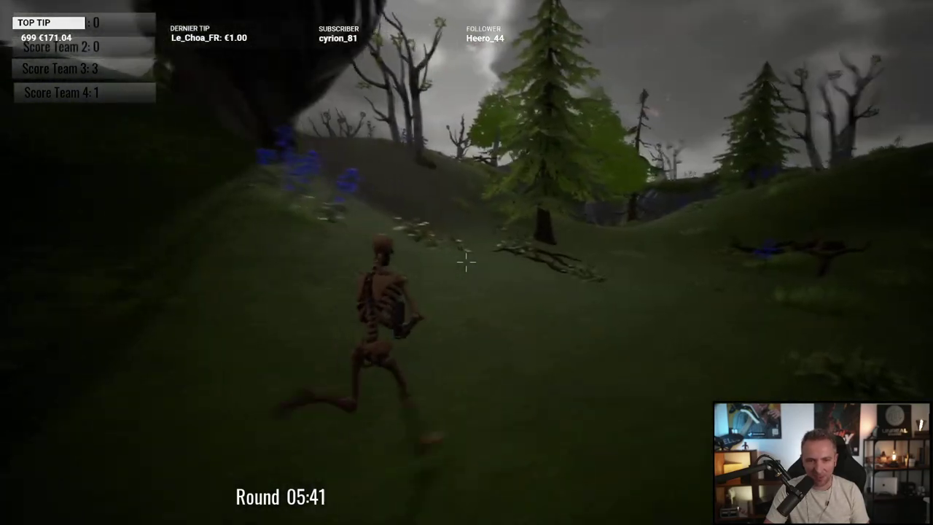
key(w)
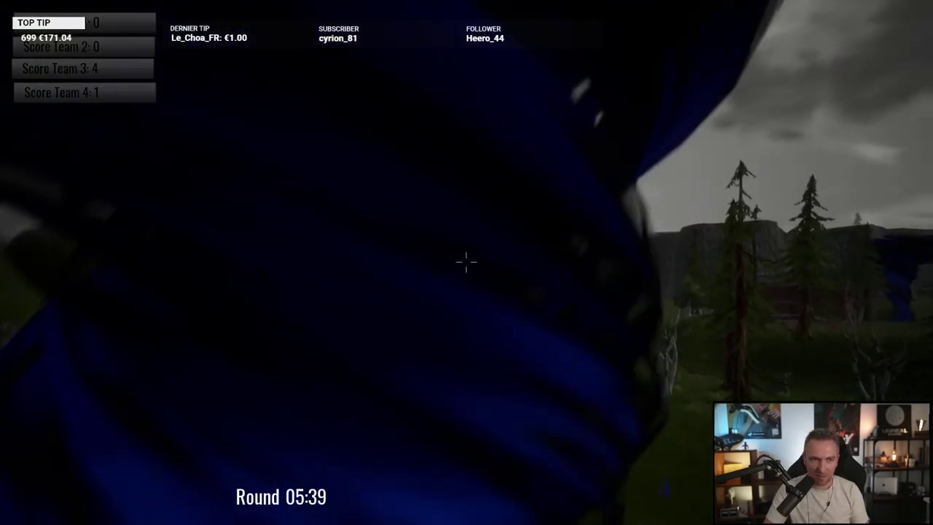
Step: After being flung out, cross the grass back into the blue tornado, bringing Team 3 to 5
key(w)
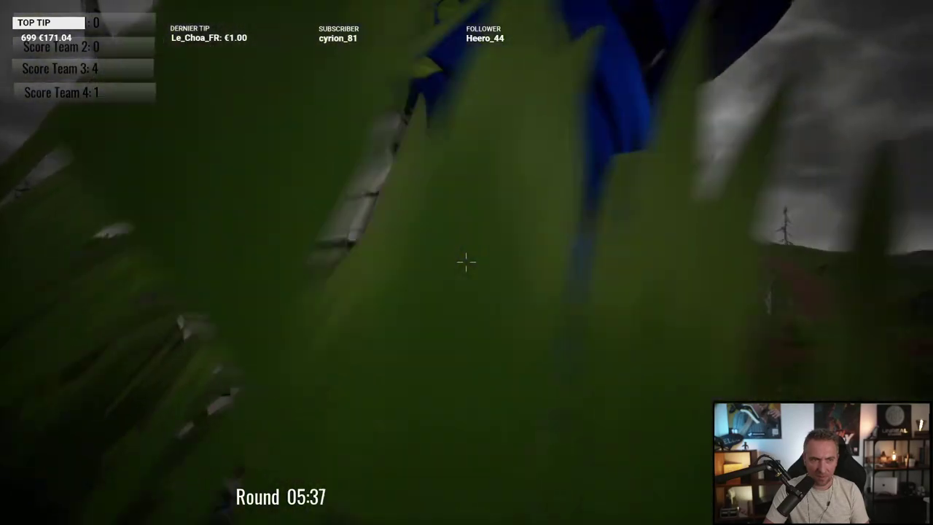
key(w)
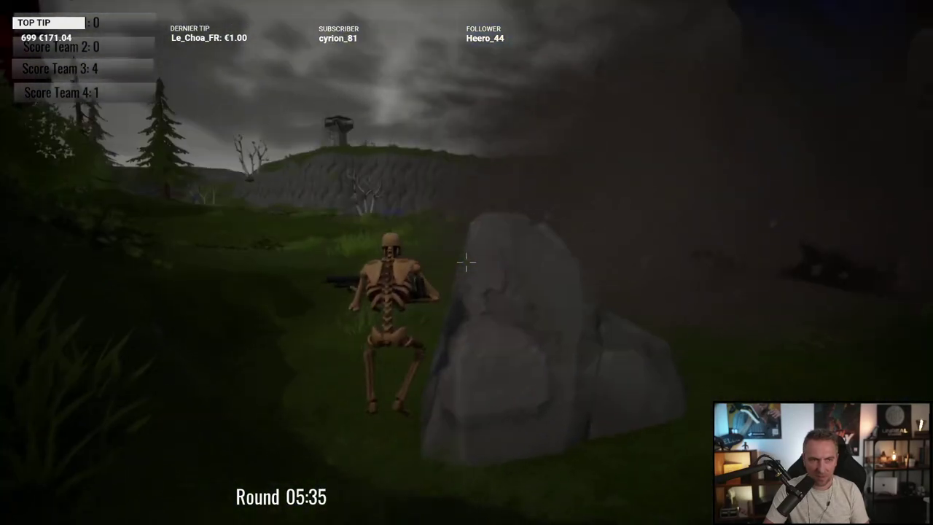
key(w)
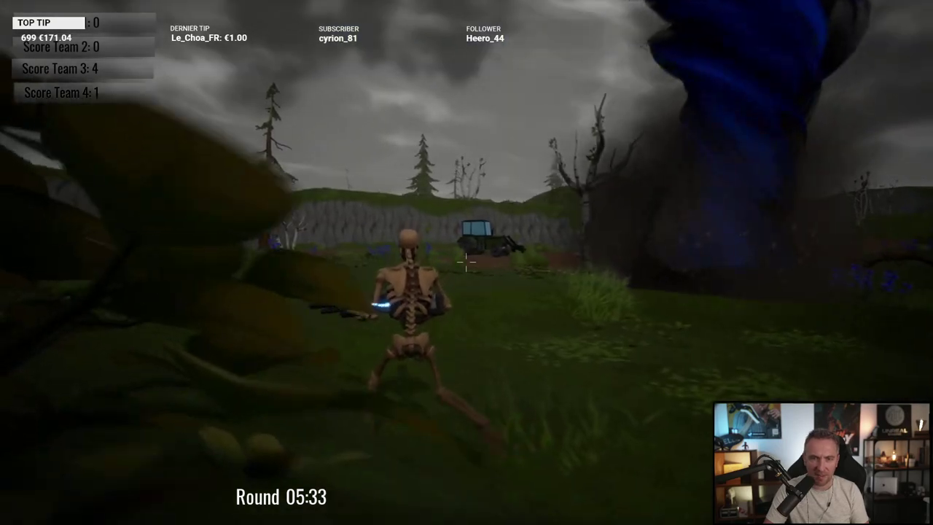
key(w)
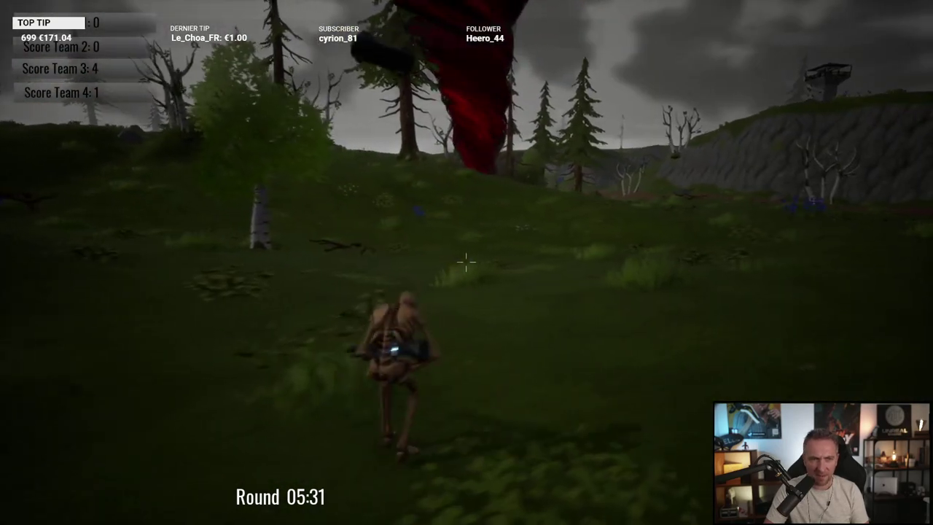
key(w)
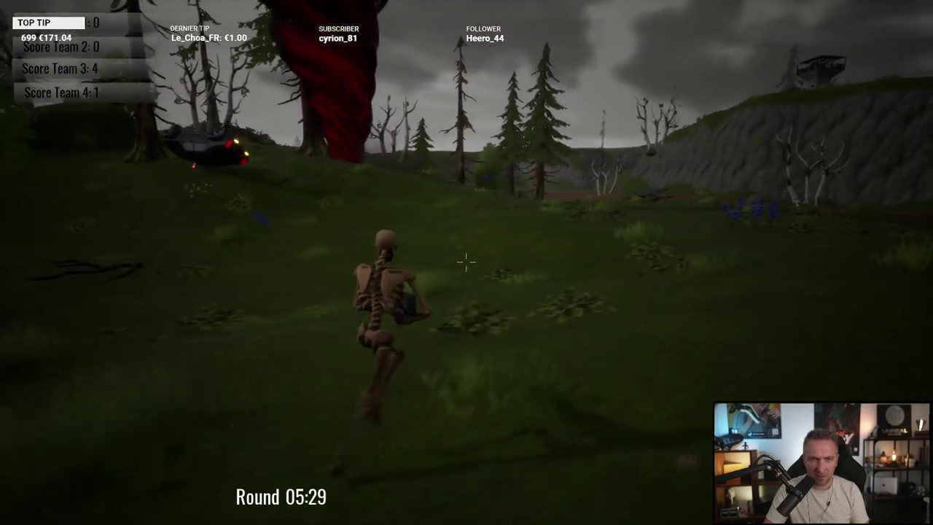
key(w)
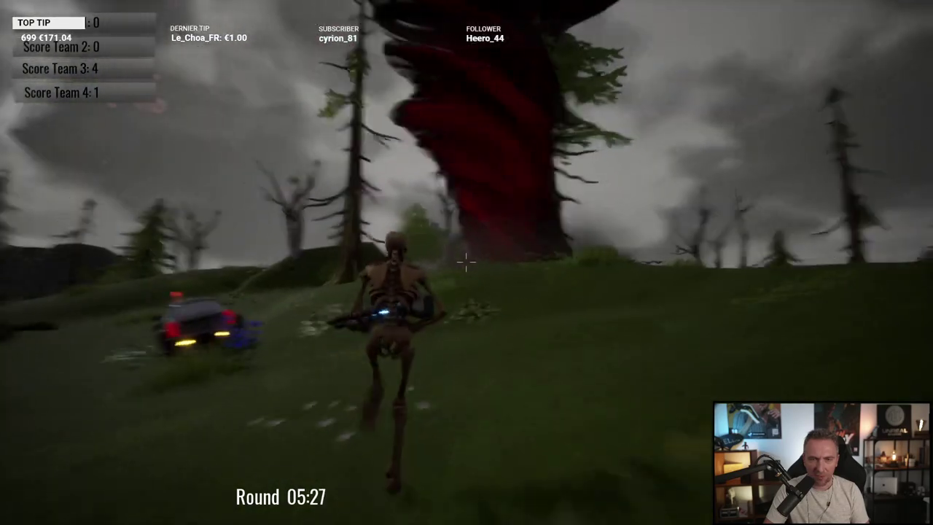
key(w)
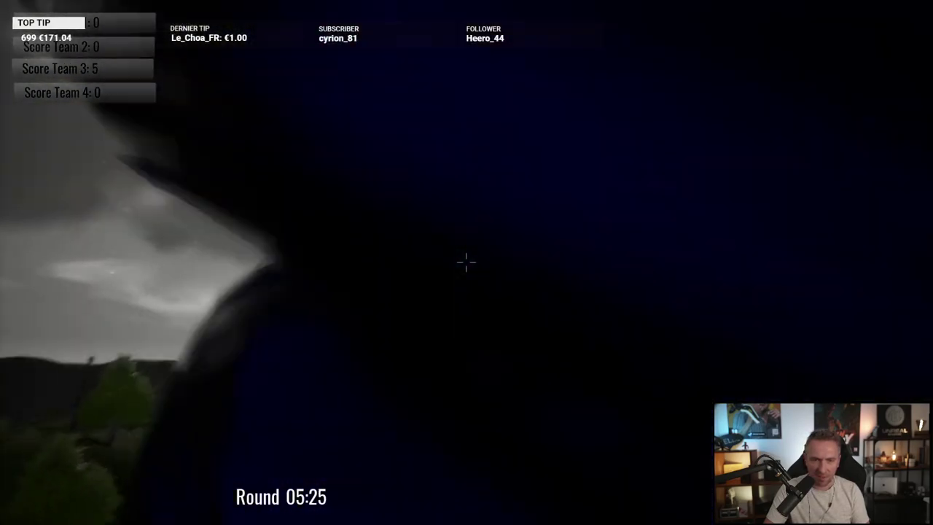
Step: Run out of the forest, through the blue tornado twice, and stop on open grass at 05:01
key(w)
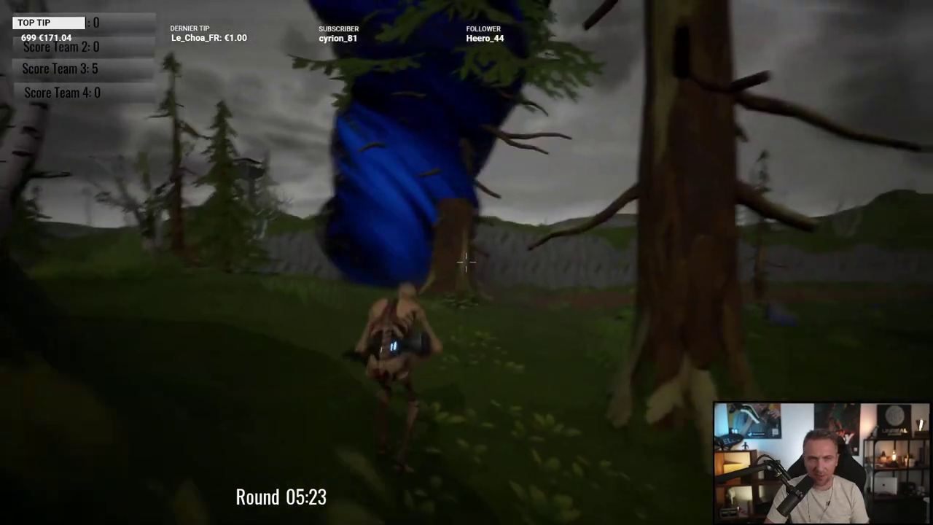
key(w)
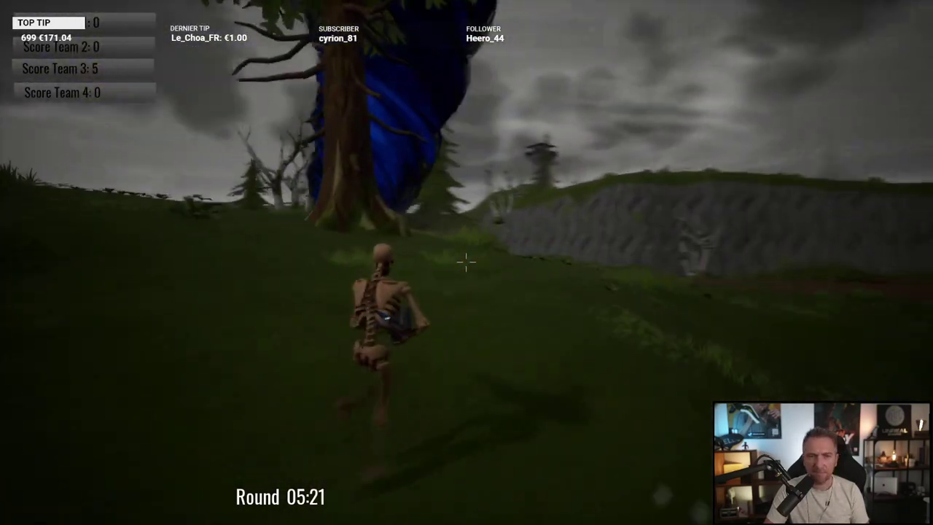
key(w)
key(w)
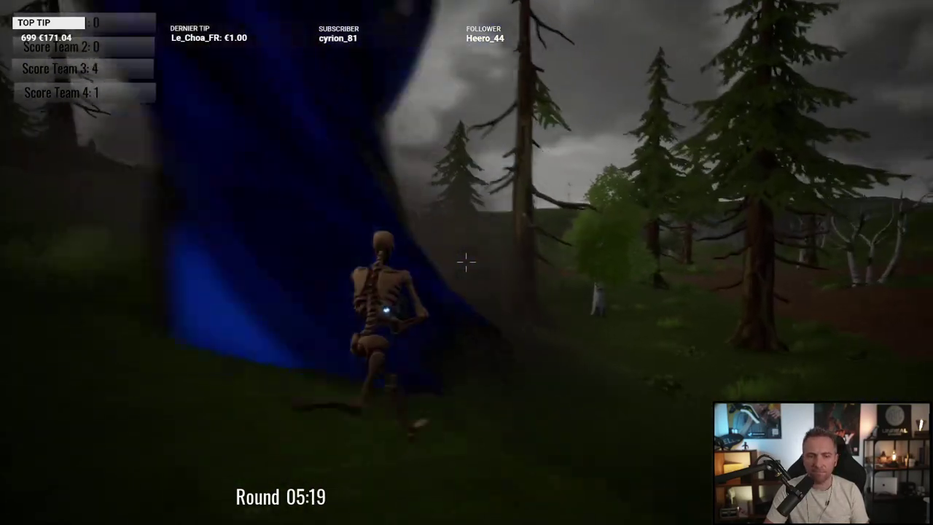
key(w)
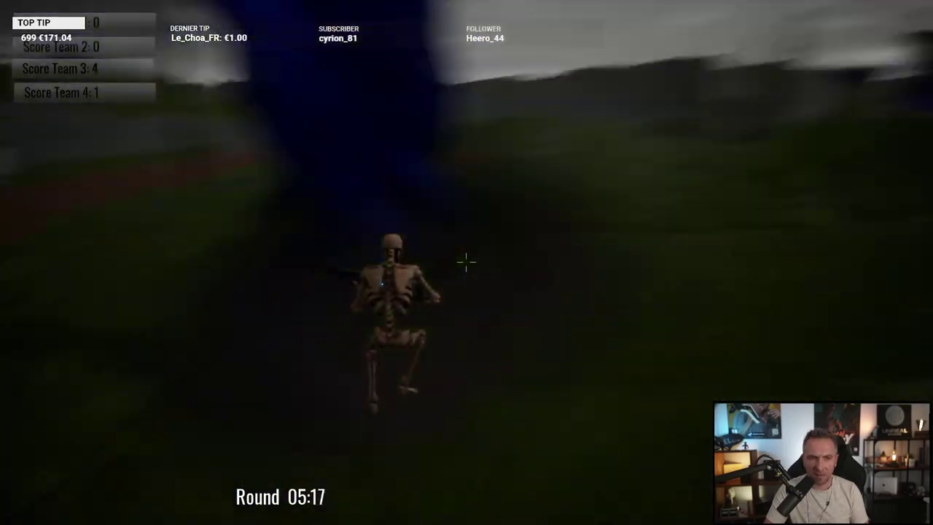
key(w)
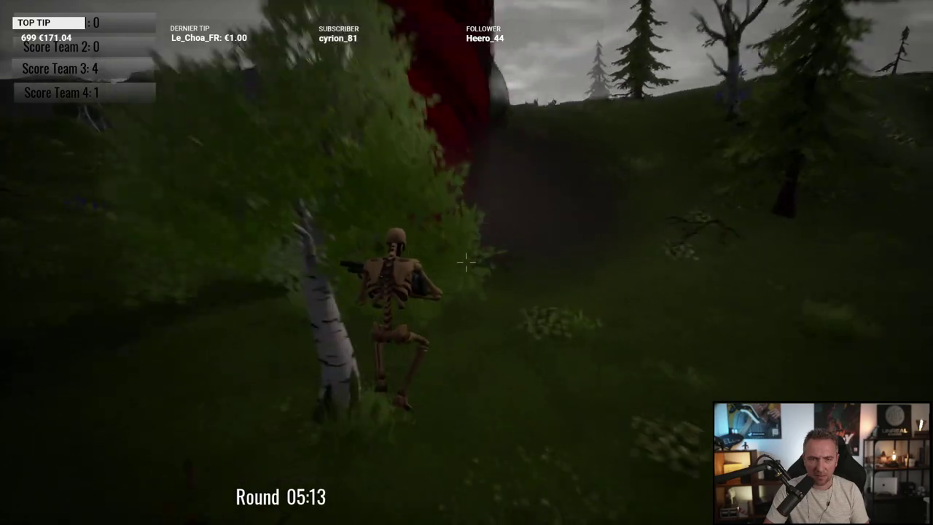
key(w)
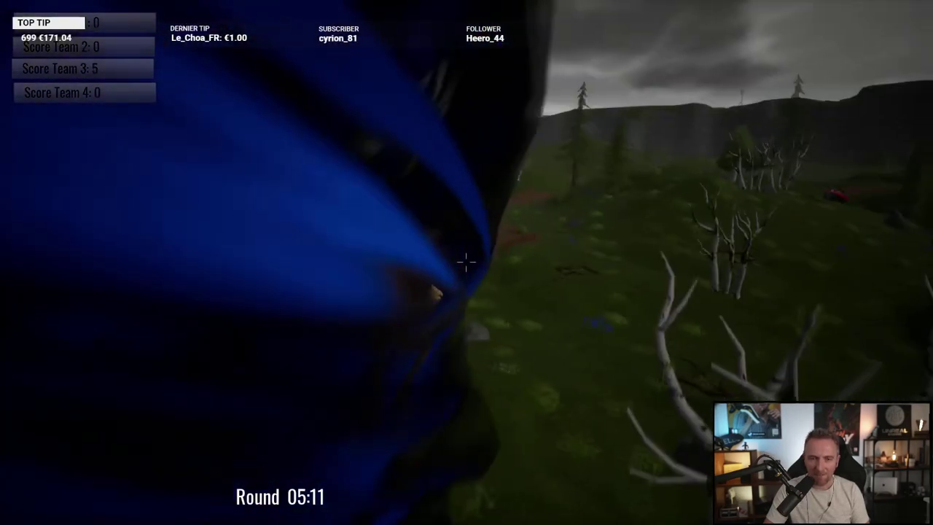
key(w)
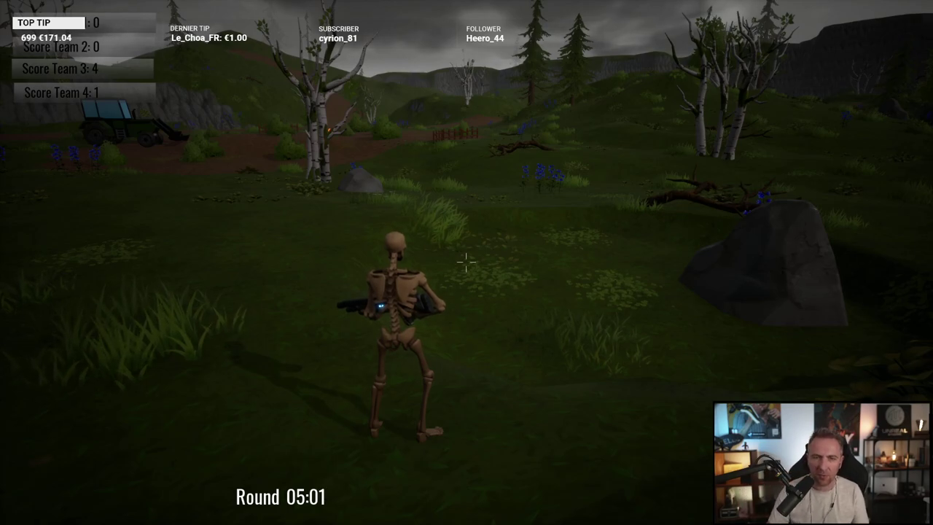
Step: Run through the red tornado's dust and up the hill along the cliff
key(w)
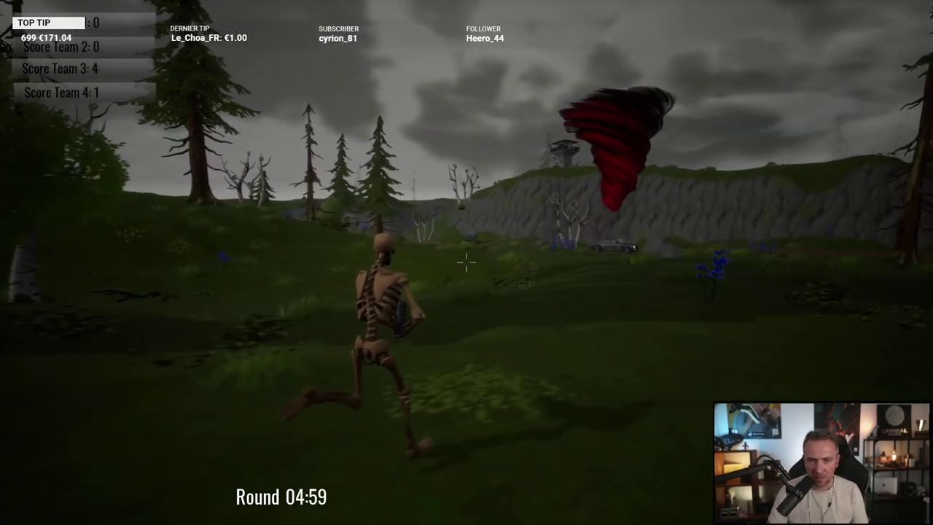
key(w)
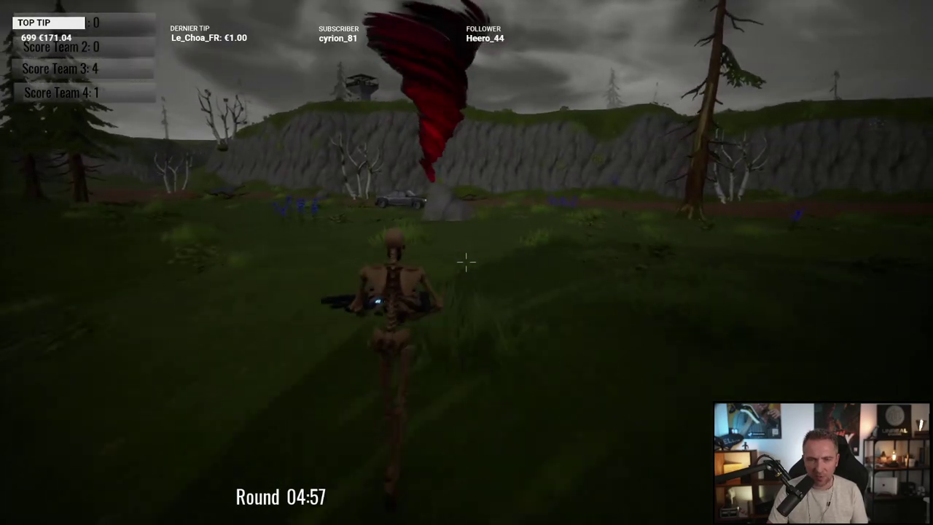
key(w)
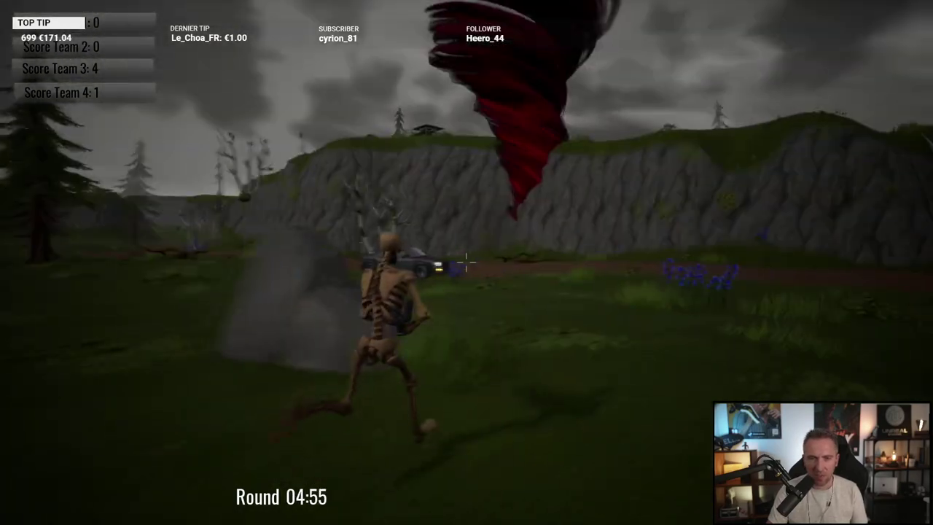
key(w)
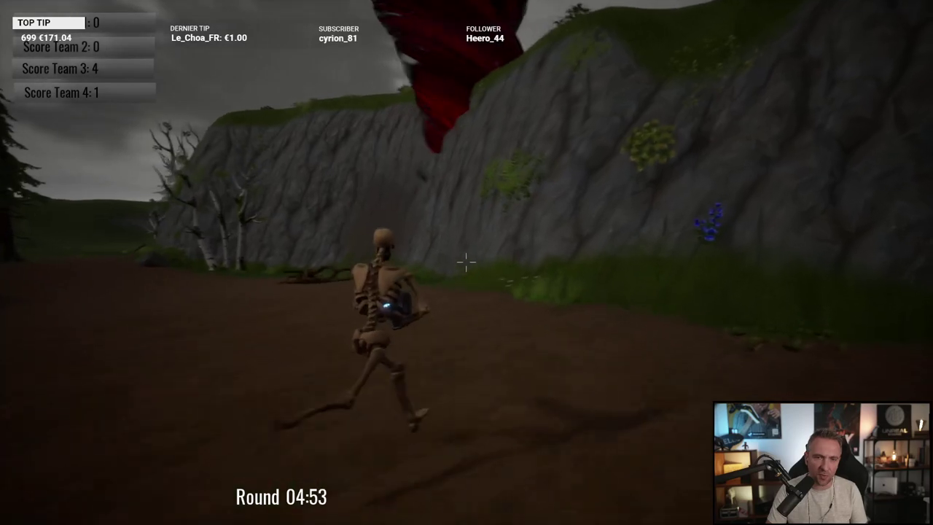
key(w)
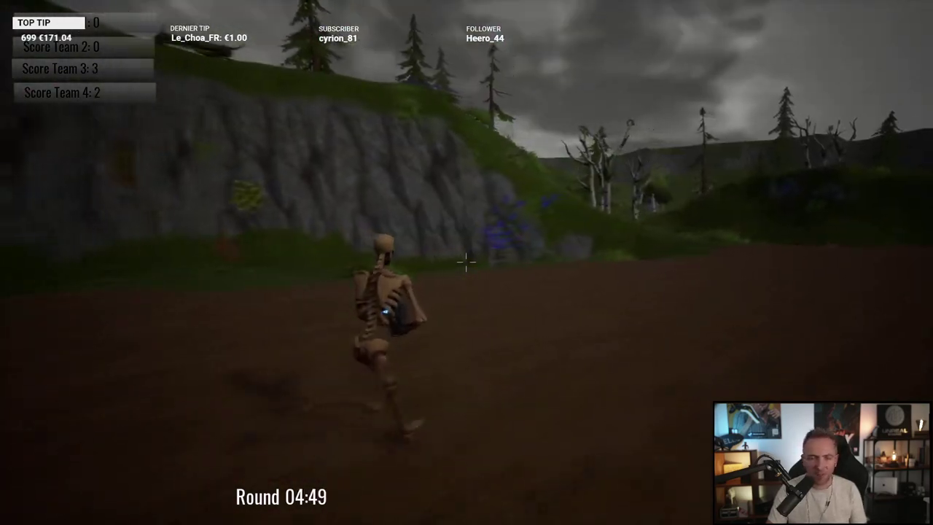
key(w)
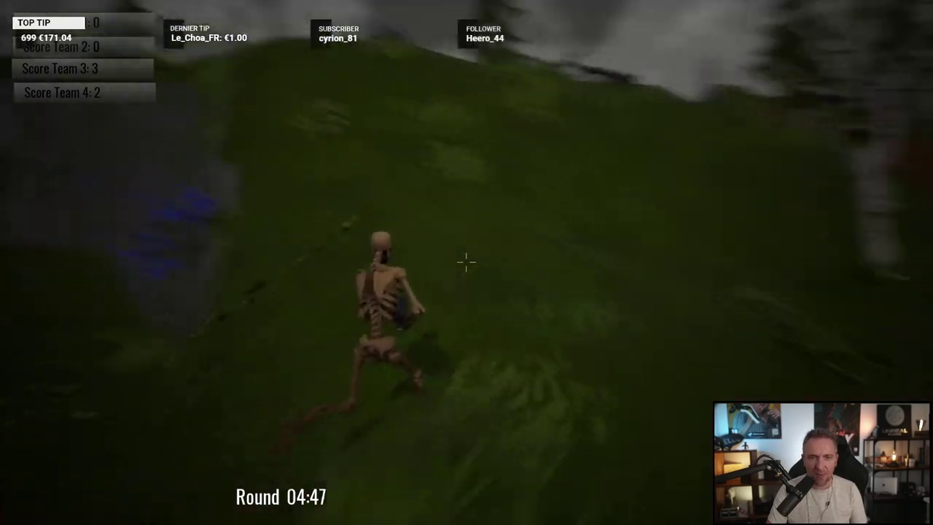
Step: Follow the dirt path past the car into the tornado, ending by a large tree at 04:33
key(w)
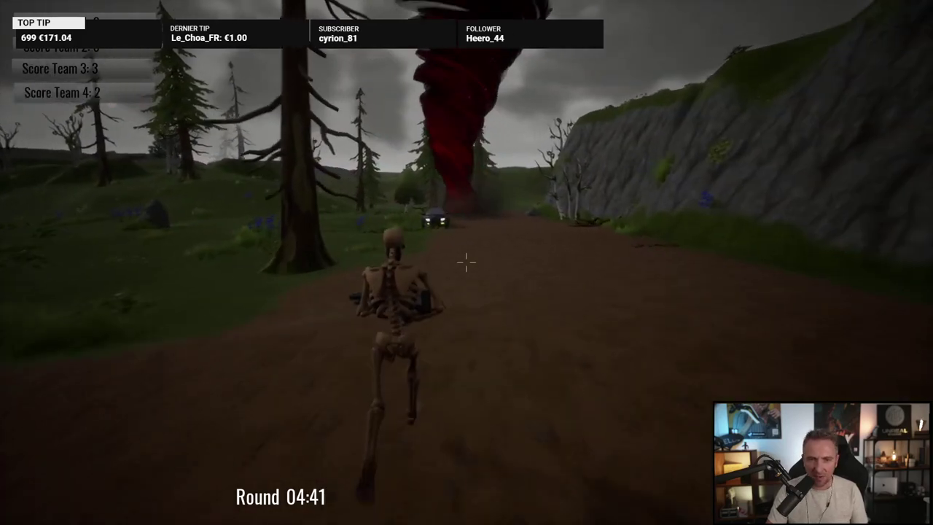
key(w)
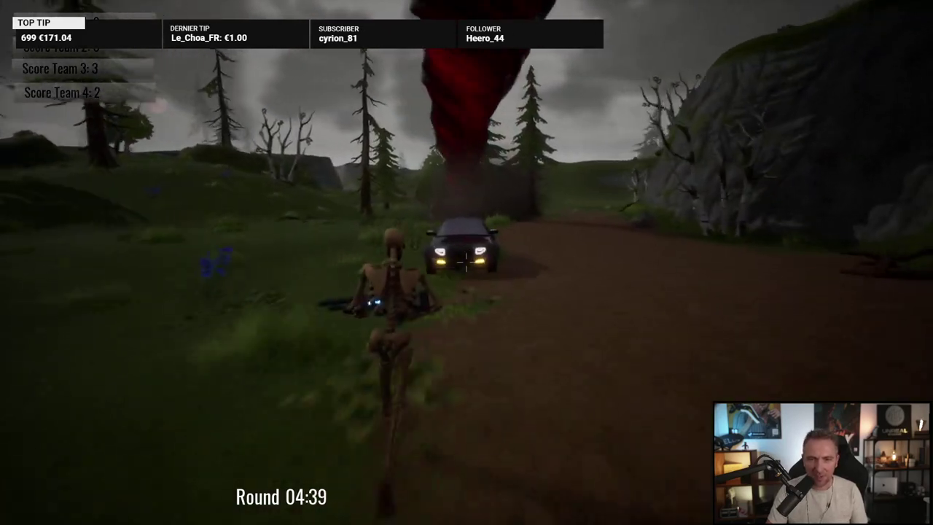
key(w)
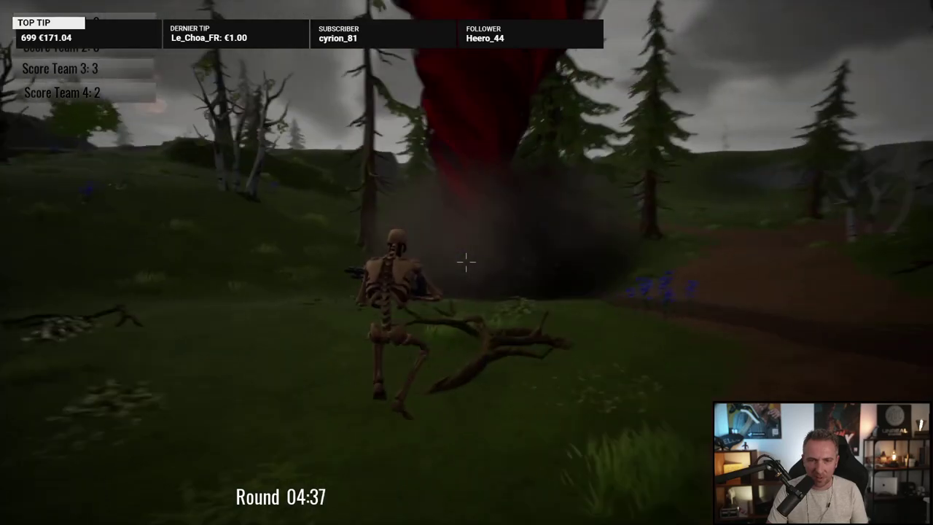
key(w)
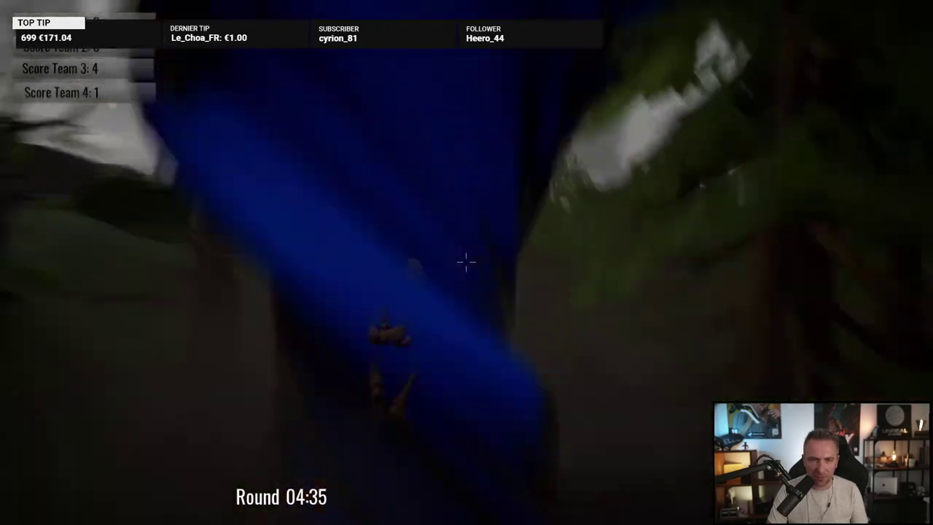
key(w)
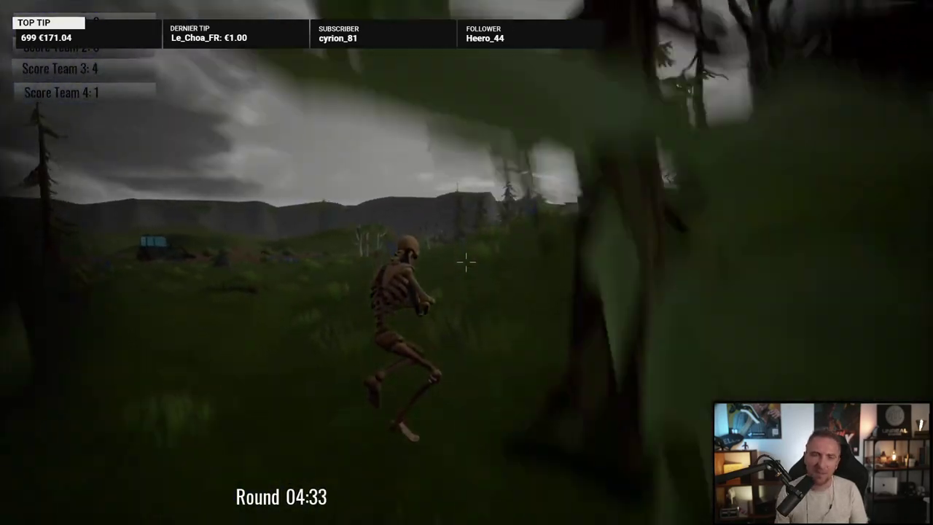
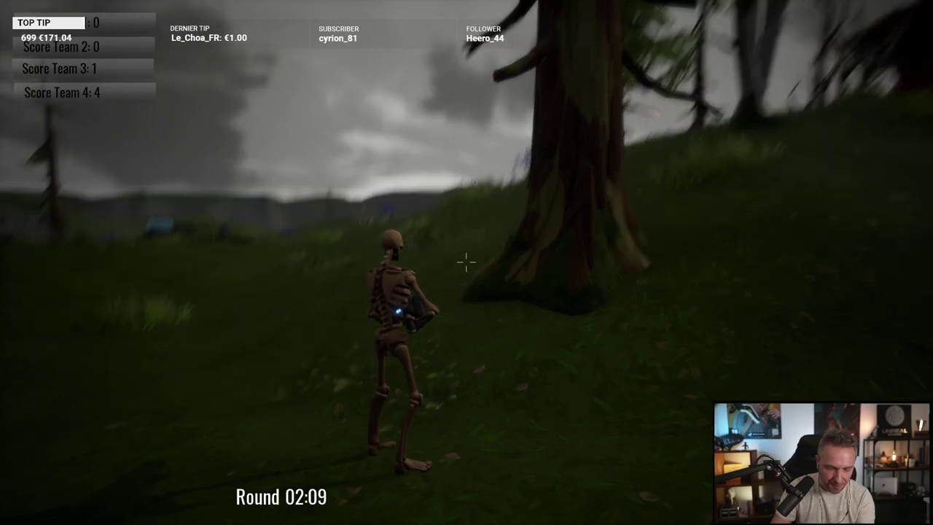
Step: Run the skeleton through the grass toward the car and tractor, then switch to Discord
key(w)
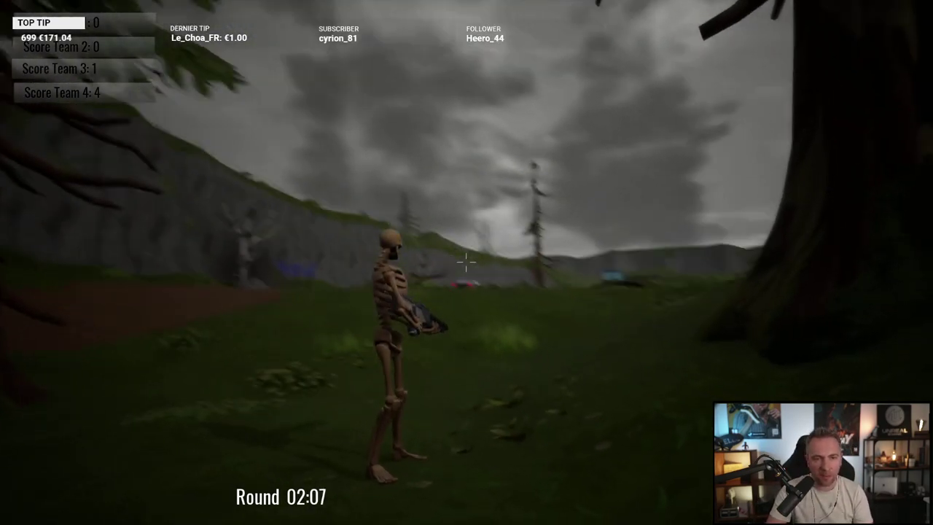
key(w)
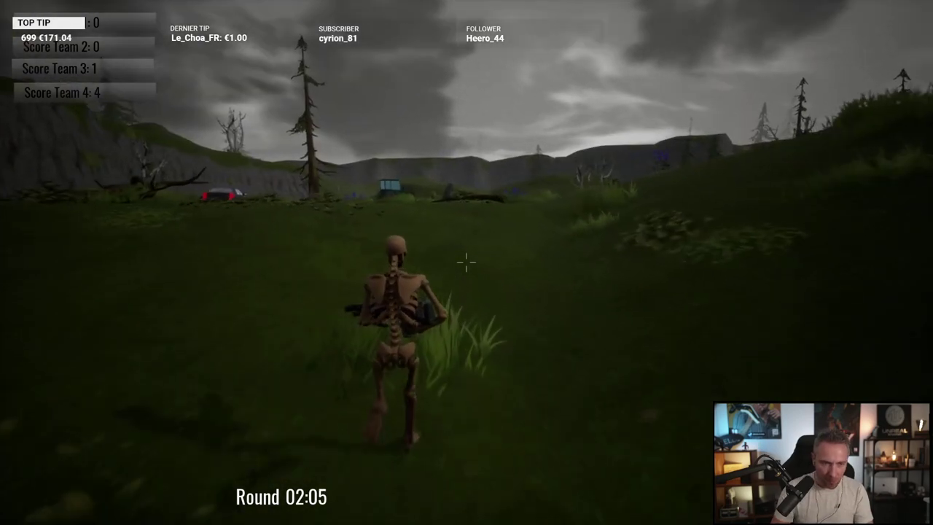
key(w)
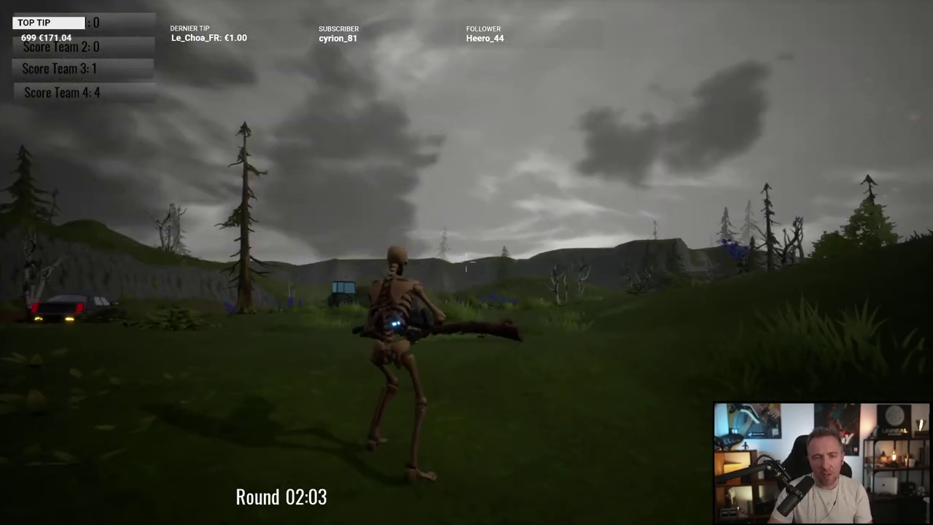
key(w)
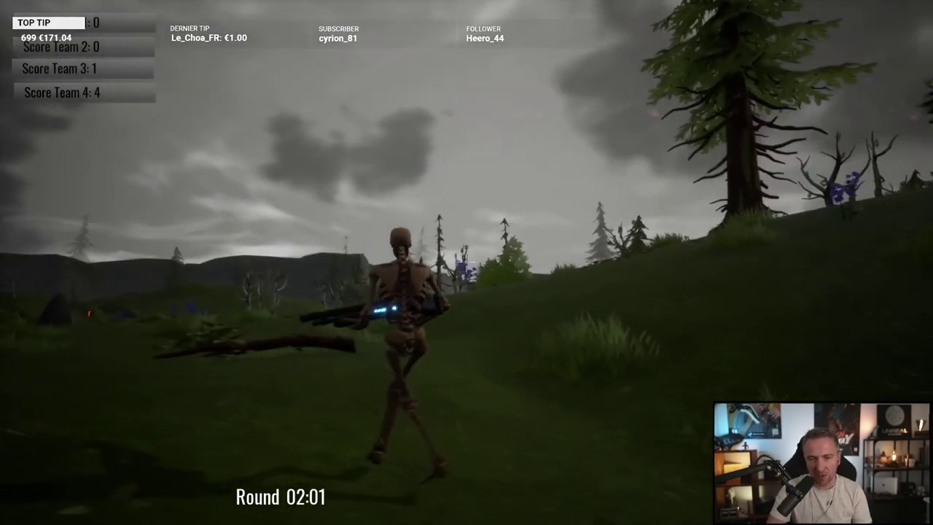
key(w)
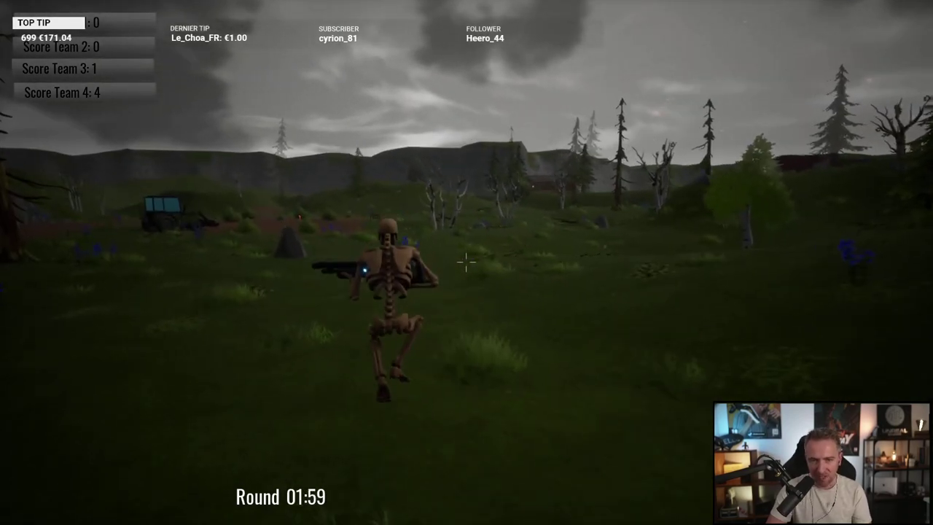
key(w)
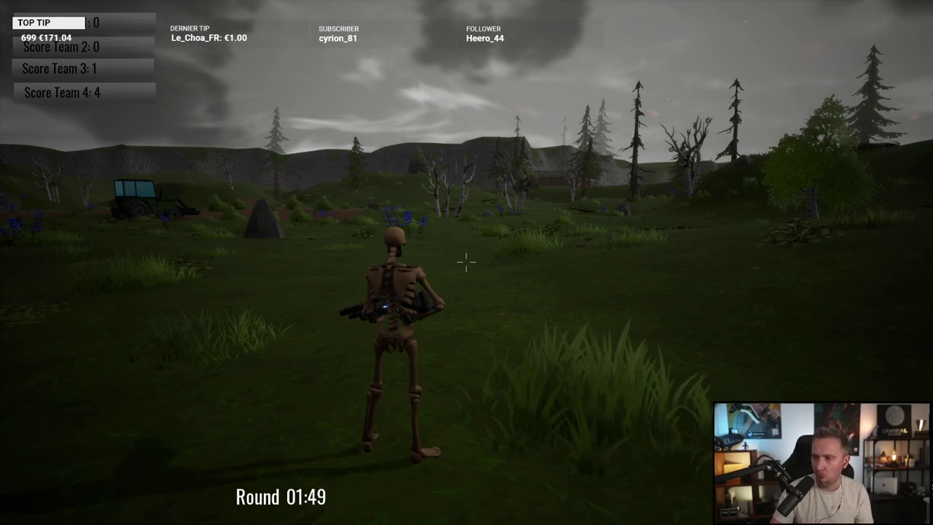
key(alt+Tab)
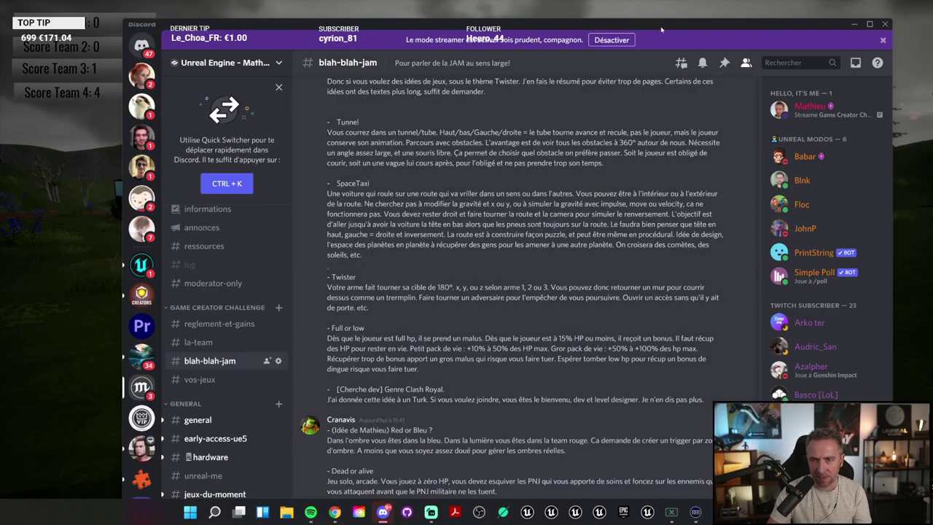
Step: Post 'Je suis en train de test ton jeu' in #blah-blah-jam
drag(662, 29, 638, 59)
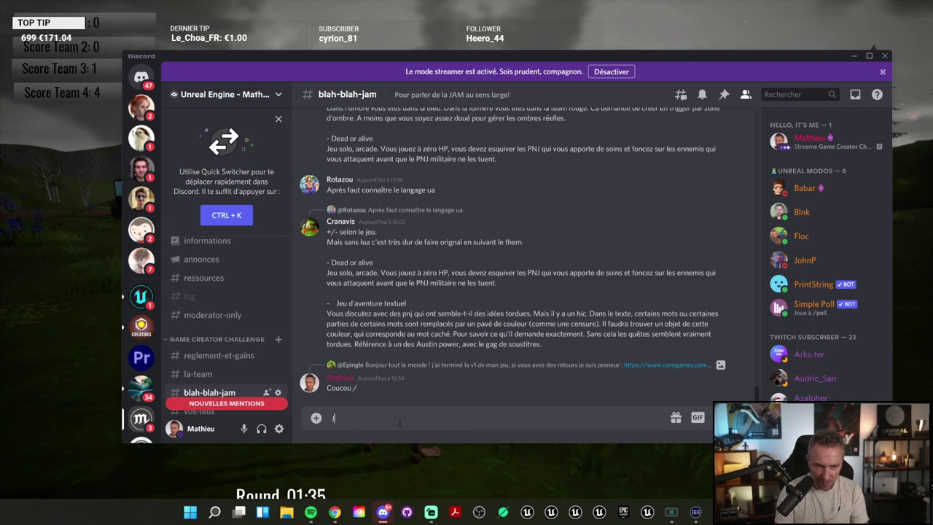
text(Je suis en tr)
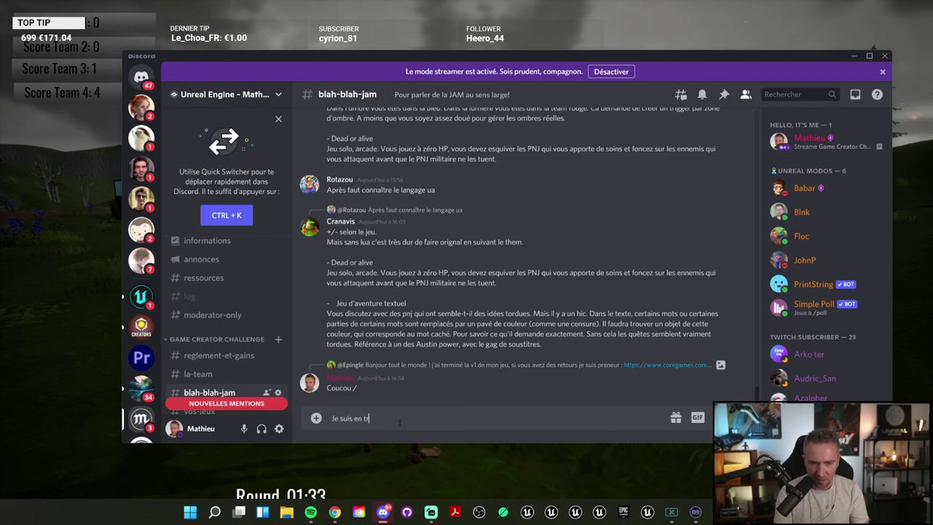
text(ain de tet te)
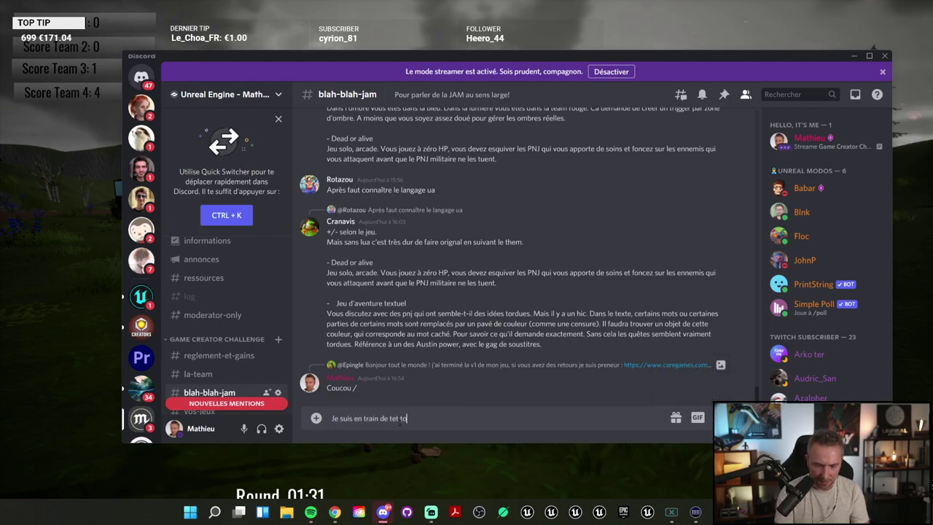
key(BackSpace)
text(t ton jeu)
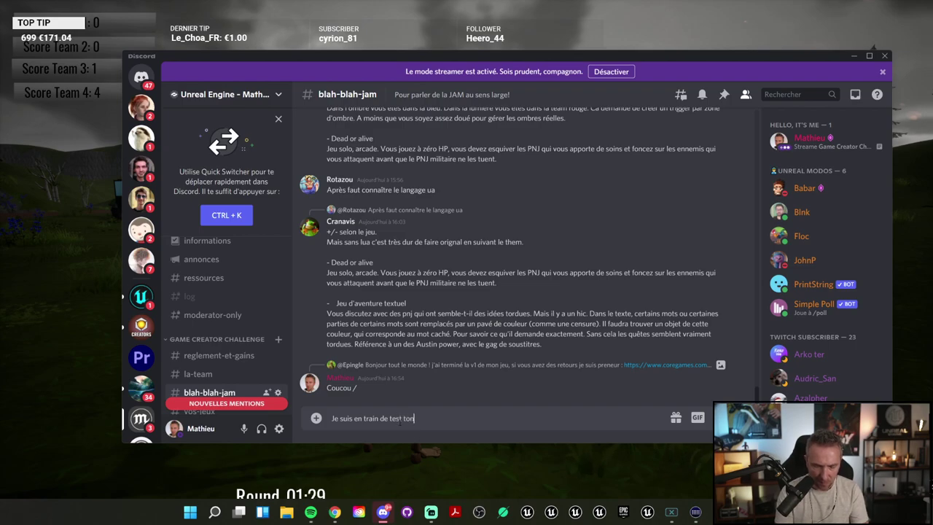
key(Return)
Step: Post 'c'est sympa mais par contre plusieurs choses encore :' and begin the bullet '- le son'
text(c'est s)
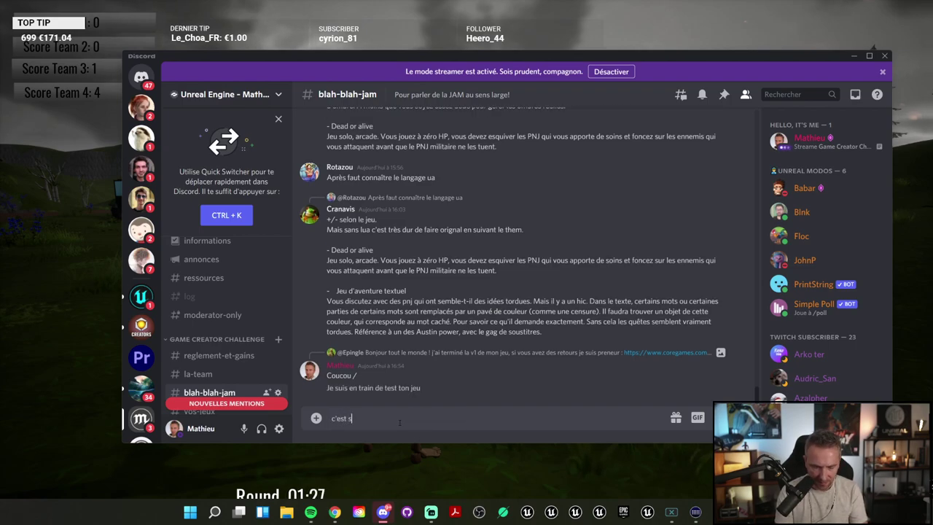
text(ympa mais par)
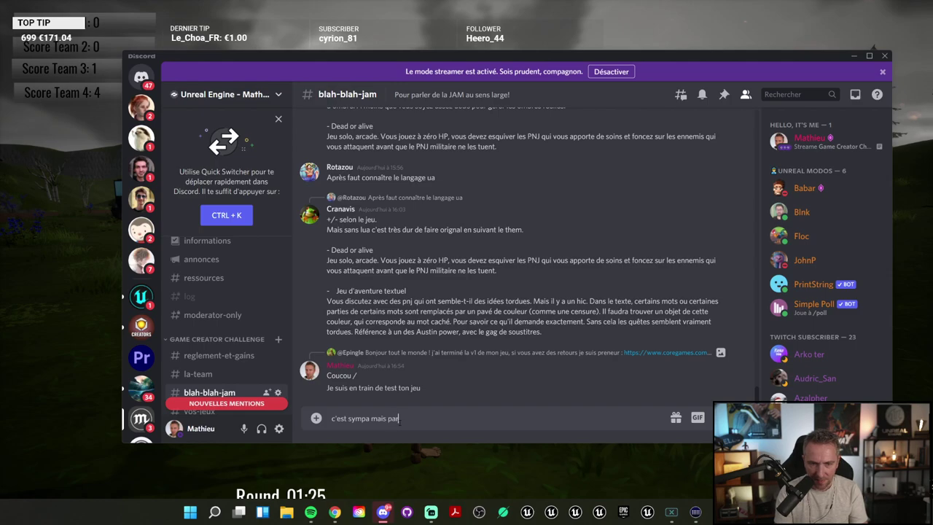
text( contre plusieurs )
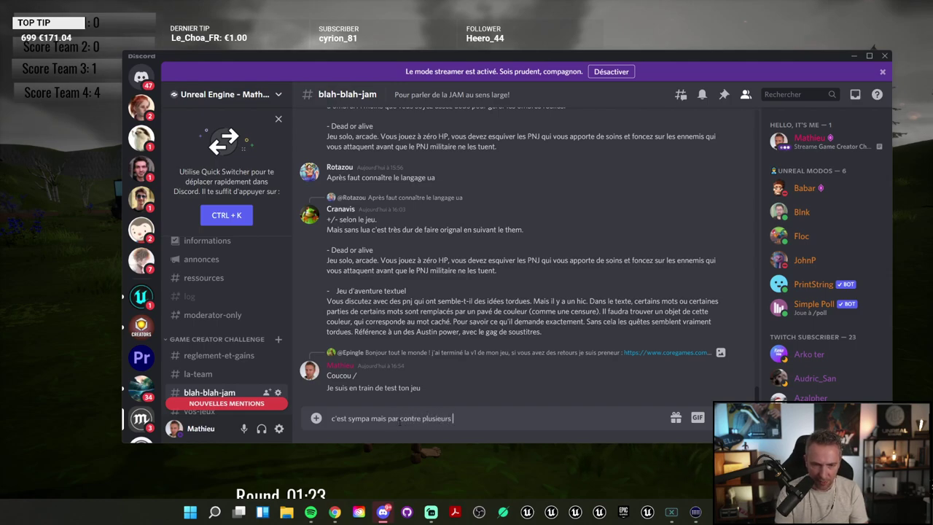
text(choses encore :)
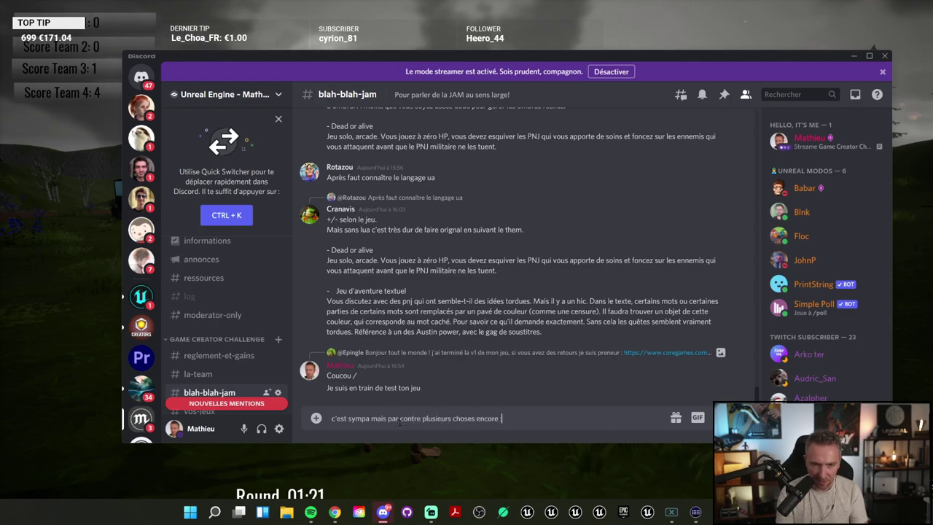
key(Return)
text(-()
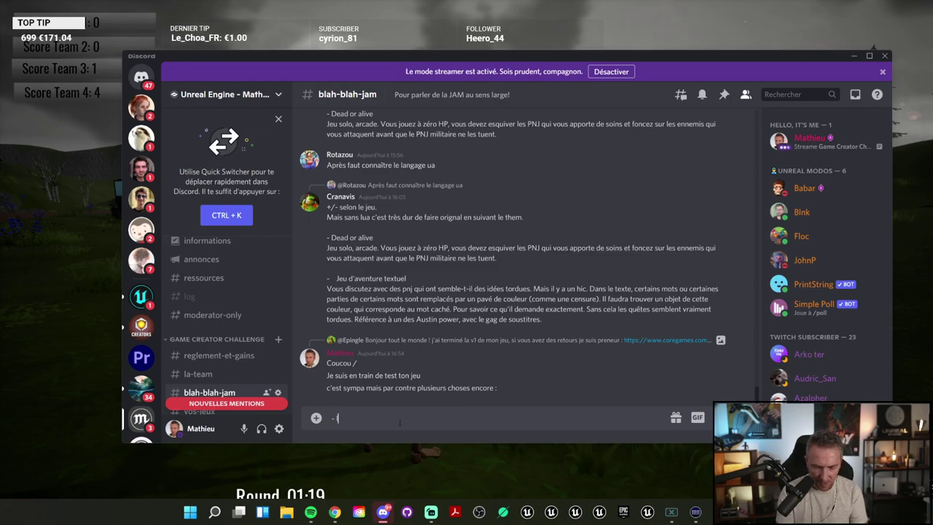
text(le son)
Step: Add the bullet about showing the objective and specifying to jump into the tornado
key(shift+Return)
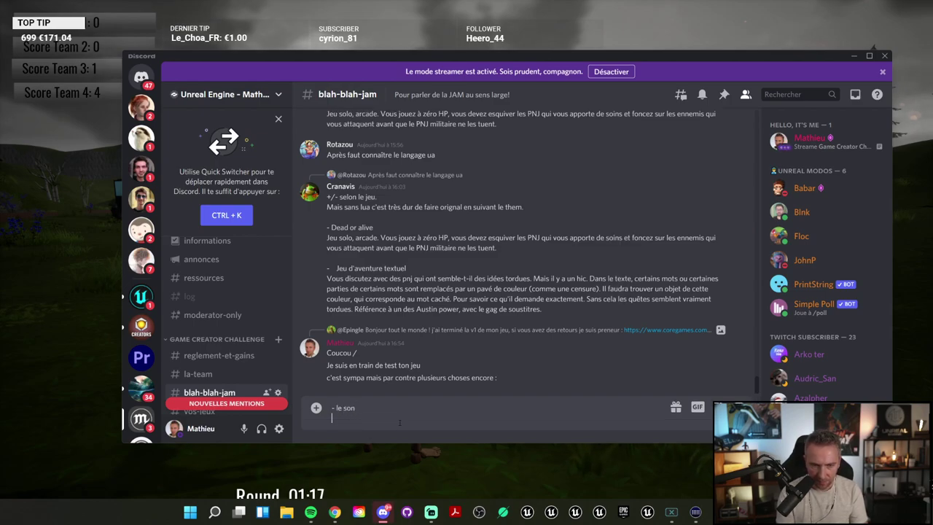
text(- a)
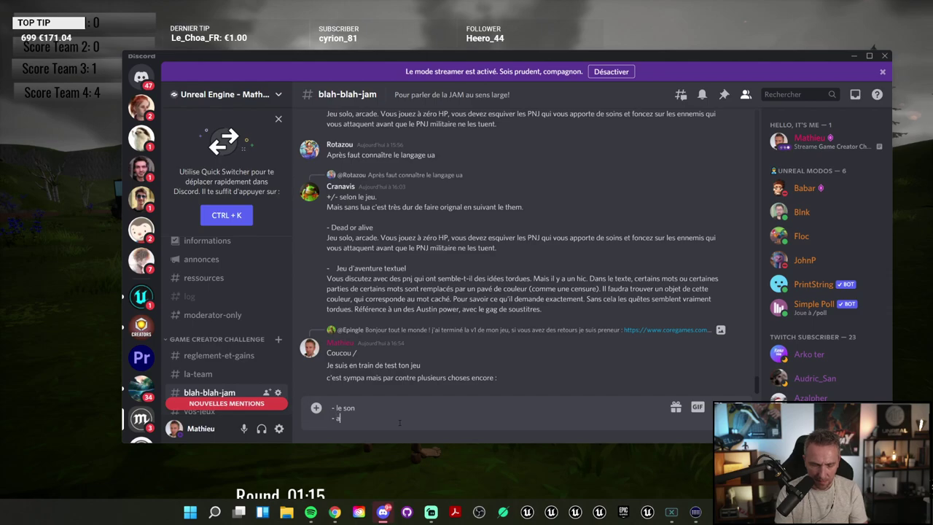
text(fficher)
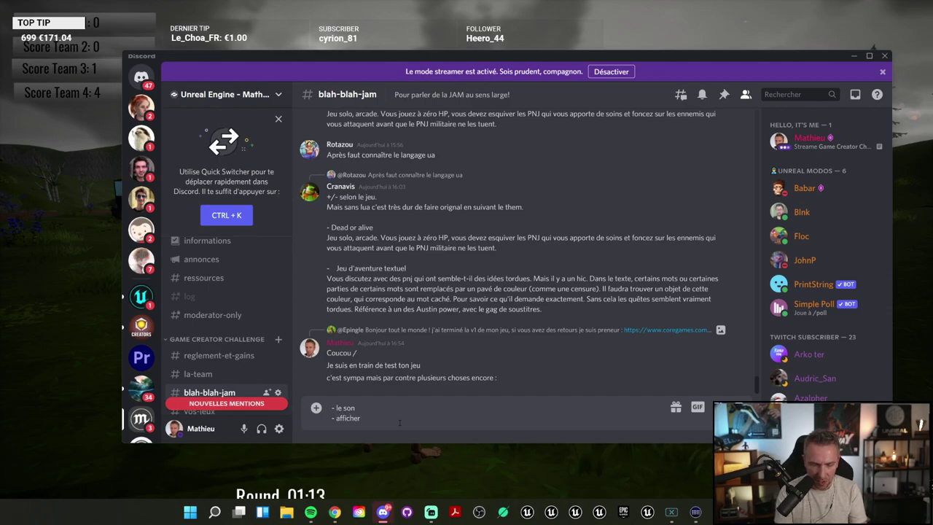
text( l'ojectif et)
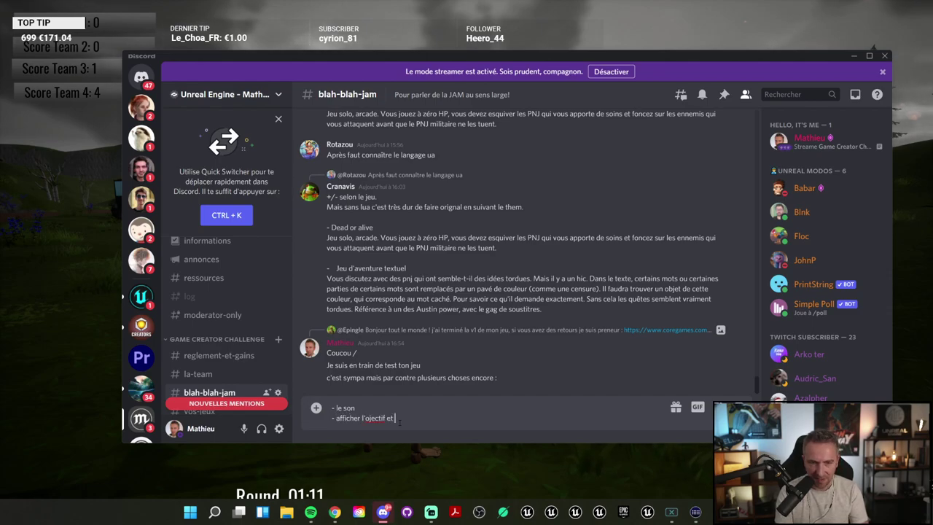
text( comment l'atte)
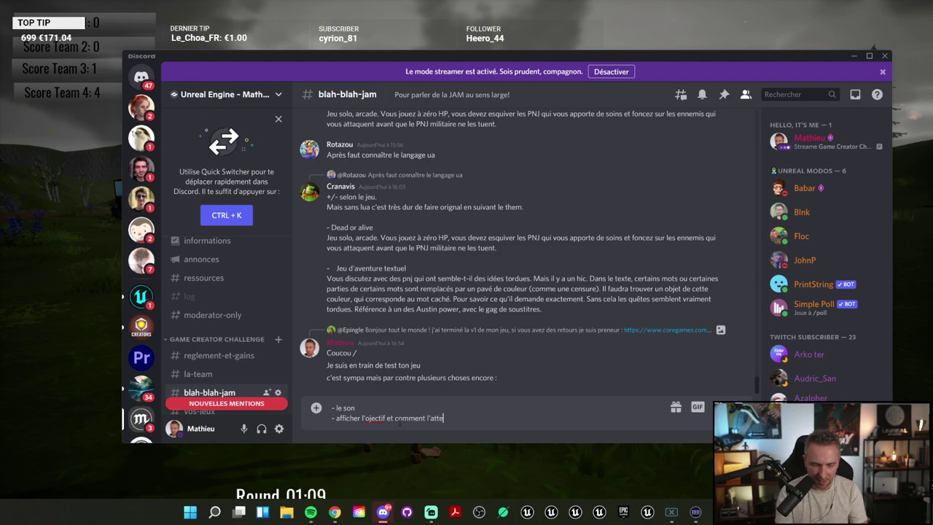
text(indre)
key(BackSpace)
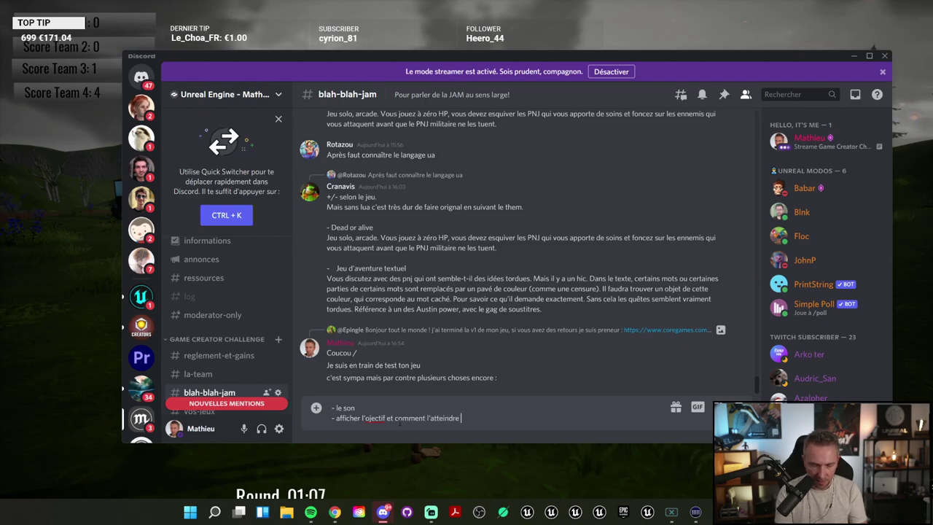
text((spécifiquier)
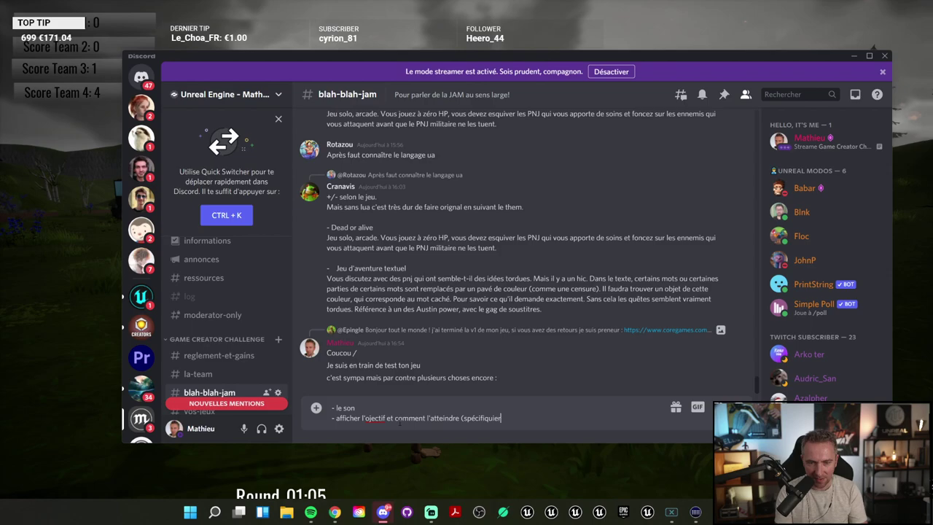
key(BackSpace)
key(BackSpace)
key(BackSpace)
key(BackSpace)
key(BackSpace)
text(er qu')
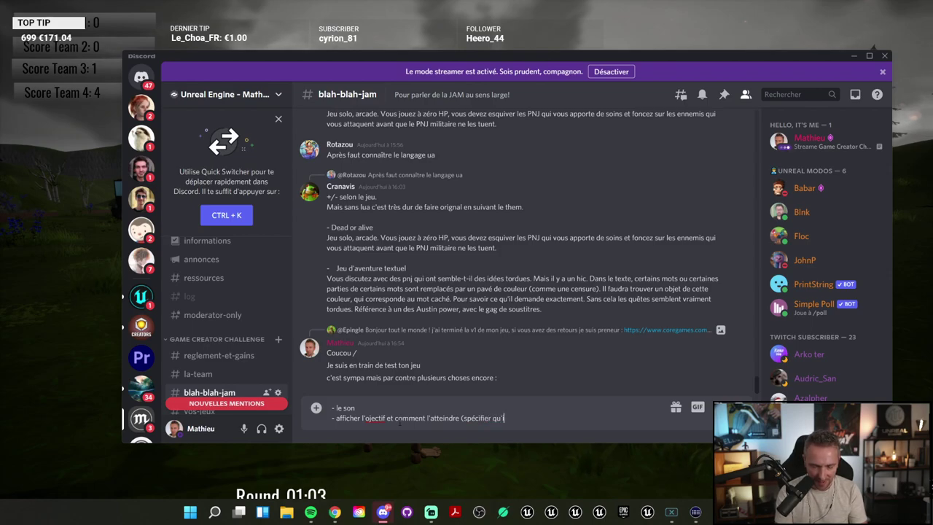
text(il faut se jet)
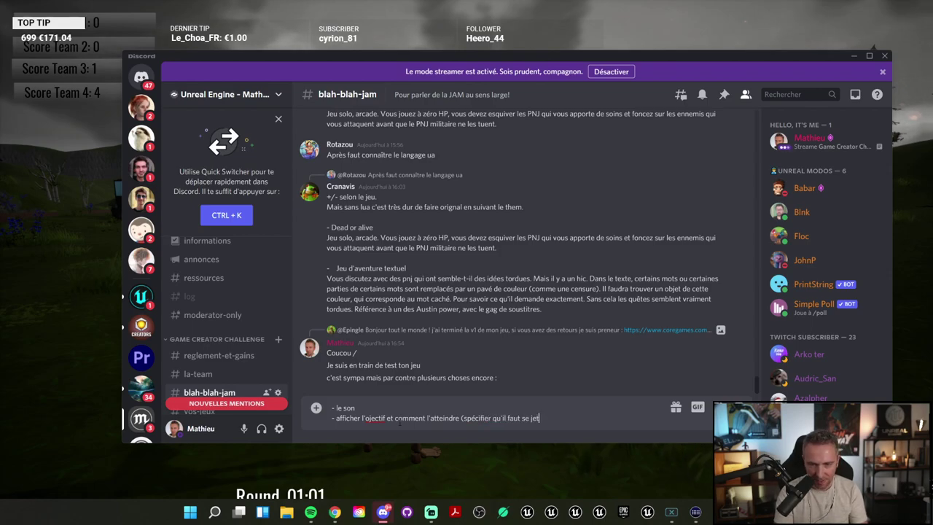
text(er dans la t)
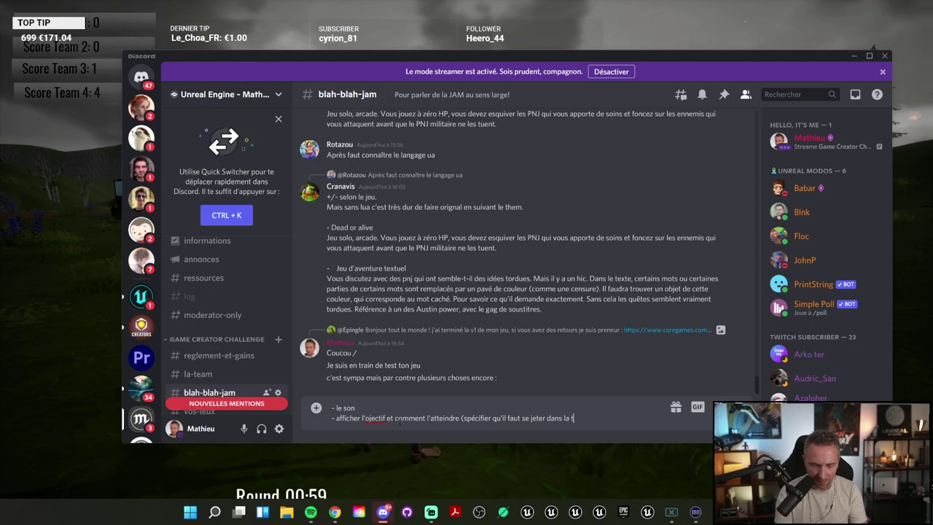
key(BackSpace)
text(orn)
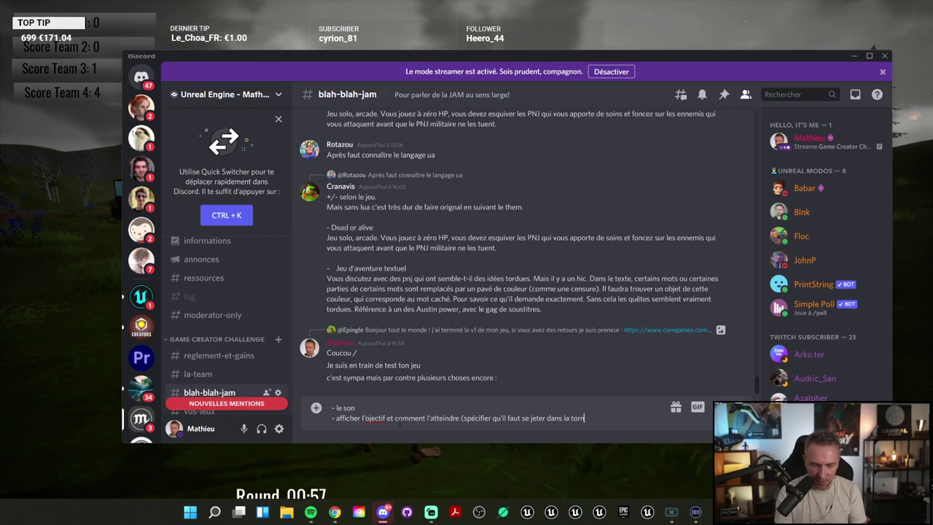
text(ade)
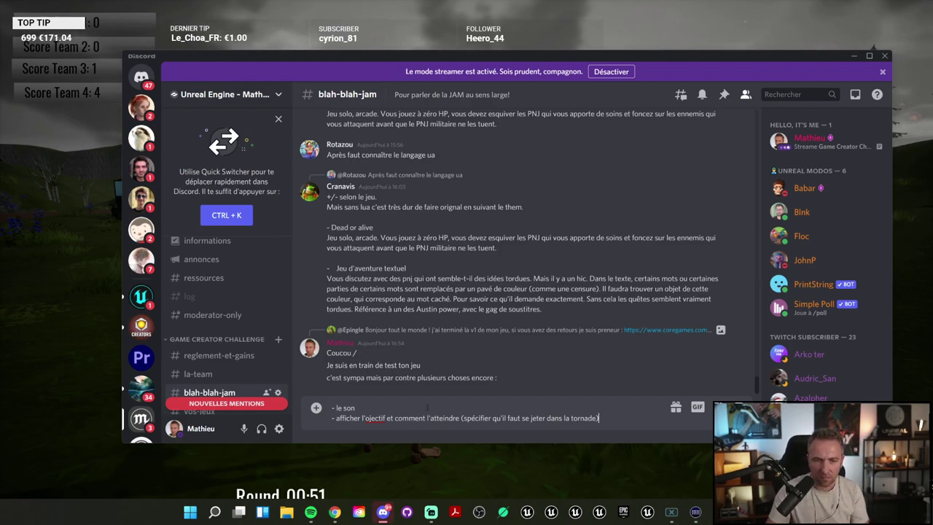
Step: Correct 'ojectif' to 'objectif', send the feedback, narrow Discord and return to the game
click(369, 418)
text(b)
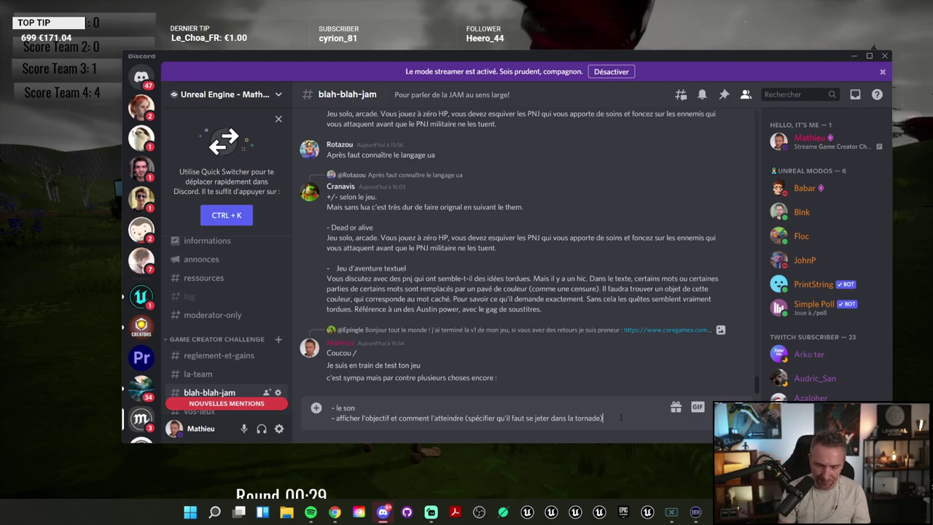
key(Return)
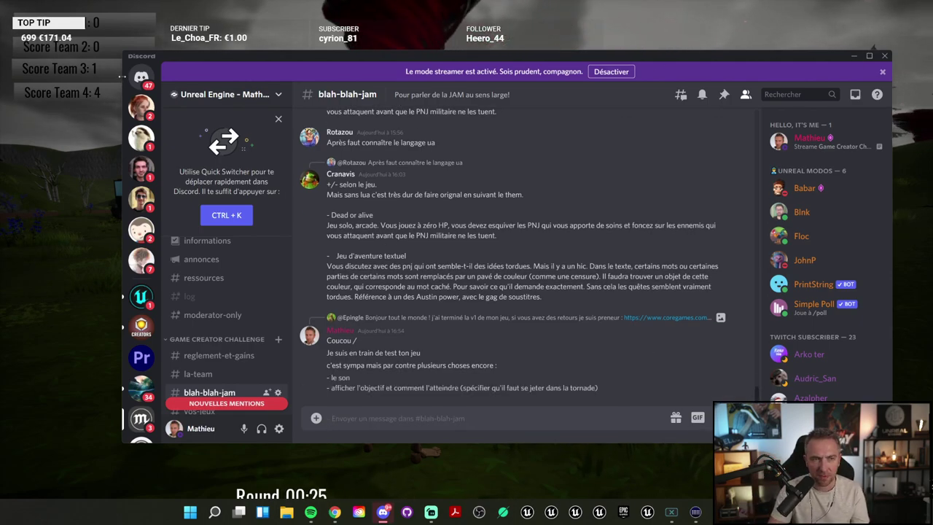
drag(122, 85, 441, 86)
key(alt+Tab)
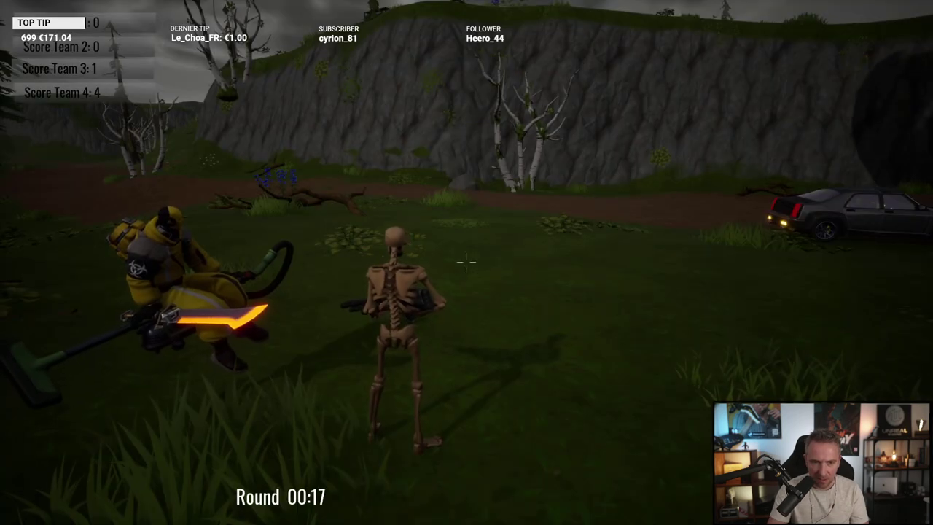
Step: Open the Twister Hunt ! page on the Core website, an 8-player team capture game
key(alt+Tab)
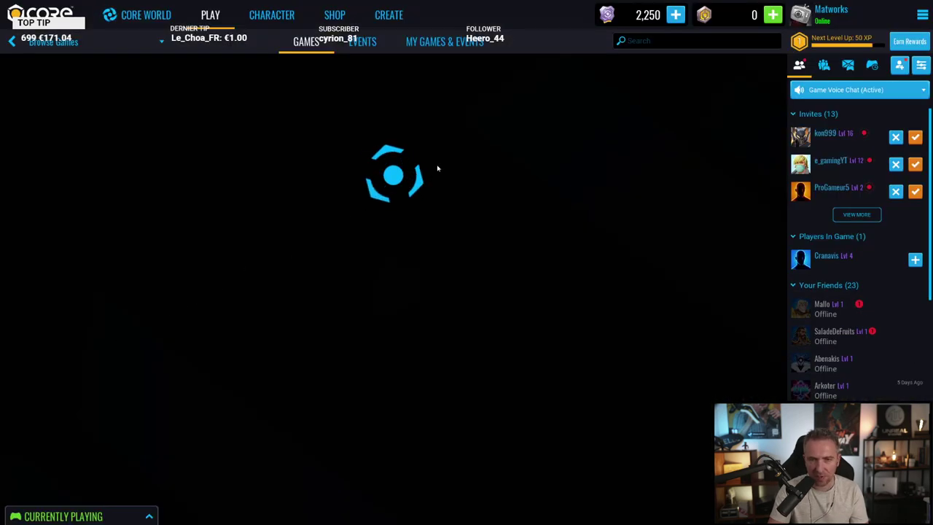
key(alt+Tab)
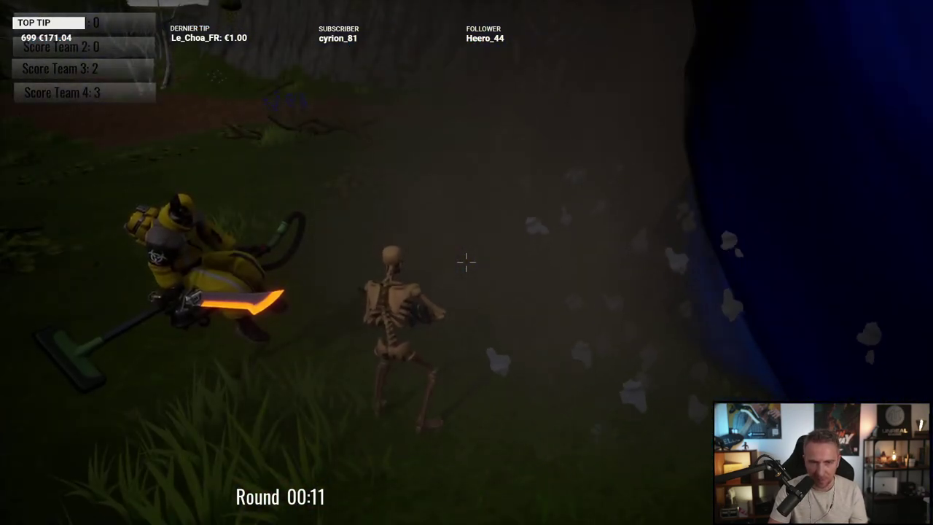
key(Caps_Lock)
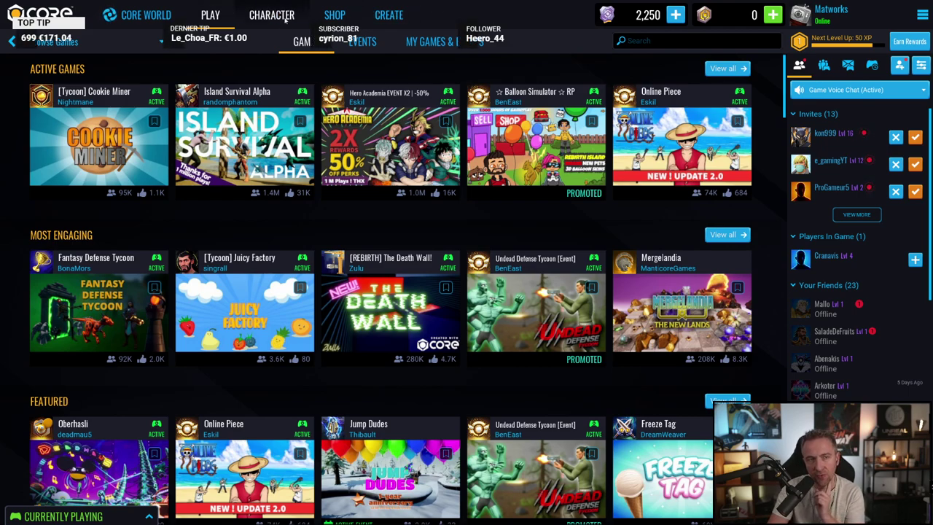
click(846, 8)
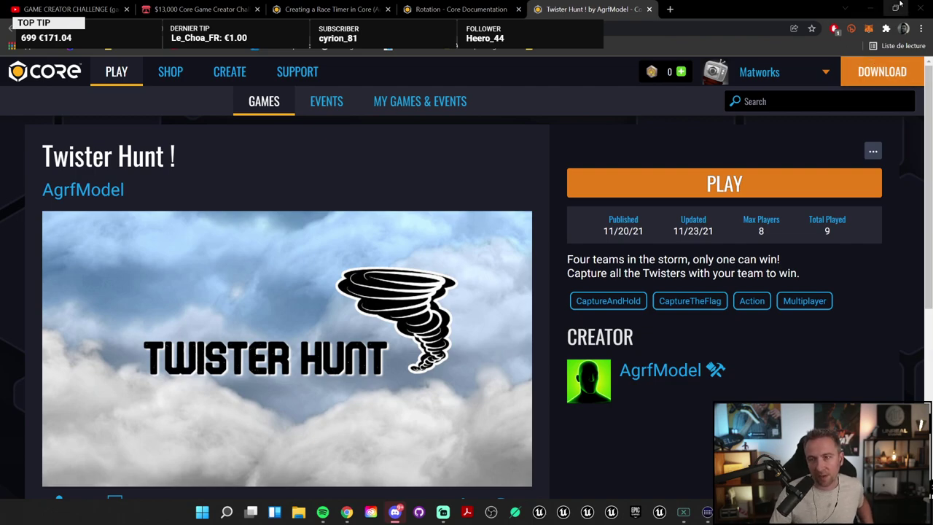
Step: Minimize the browser and launch the Core app by searching 'core' from Start
click(870, 7)
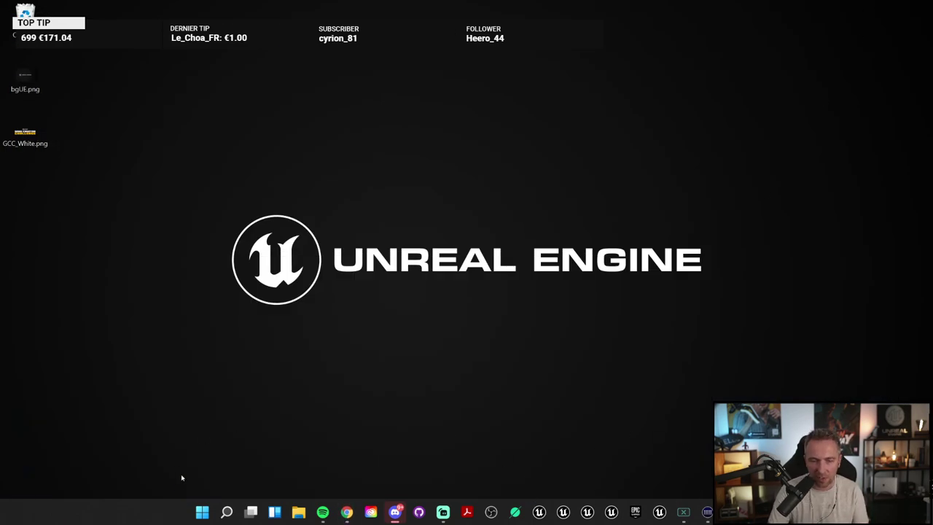
click(202, 512)
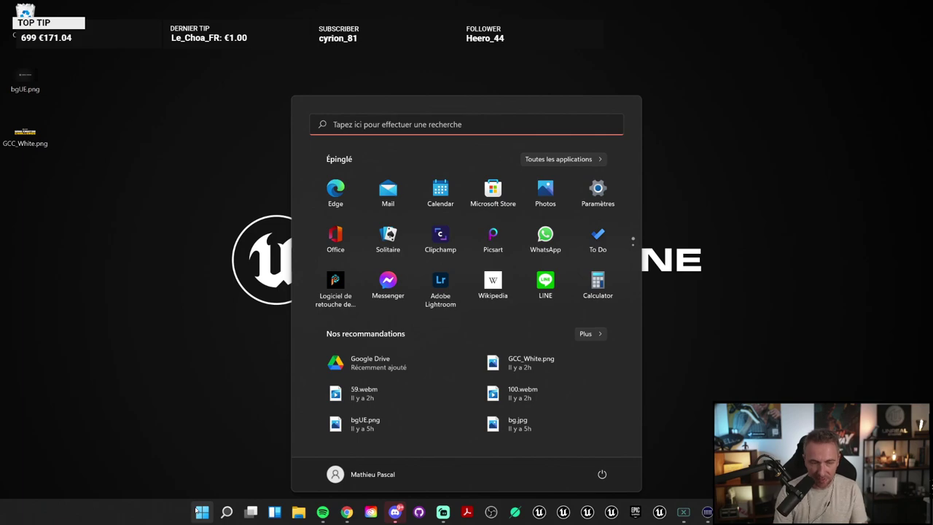
click(202, 512)
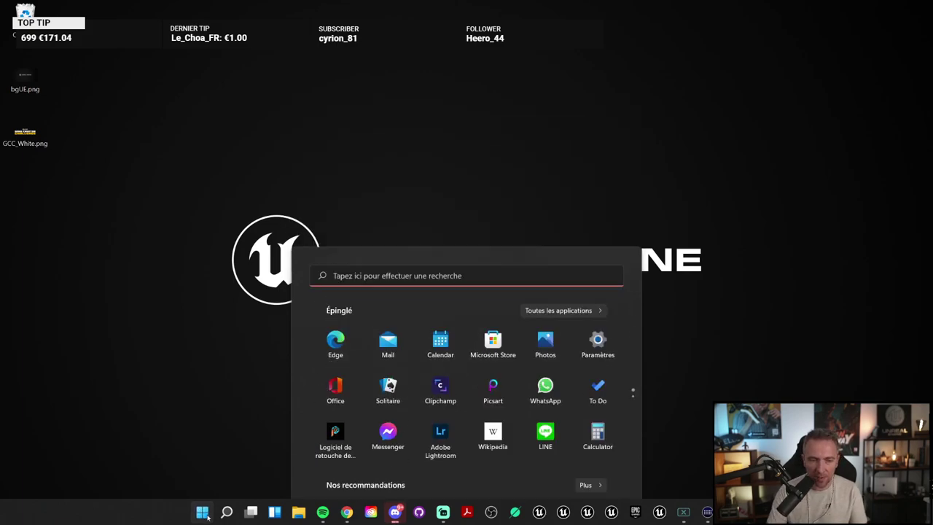
click(202, 513)
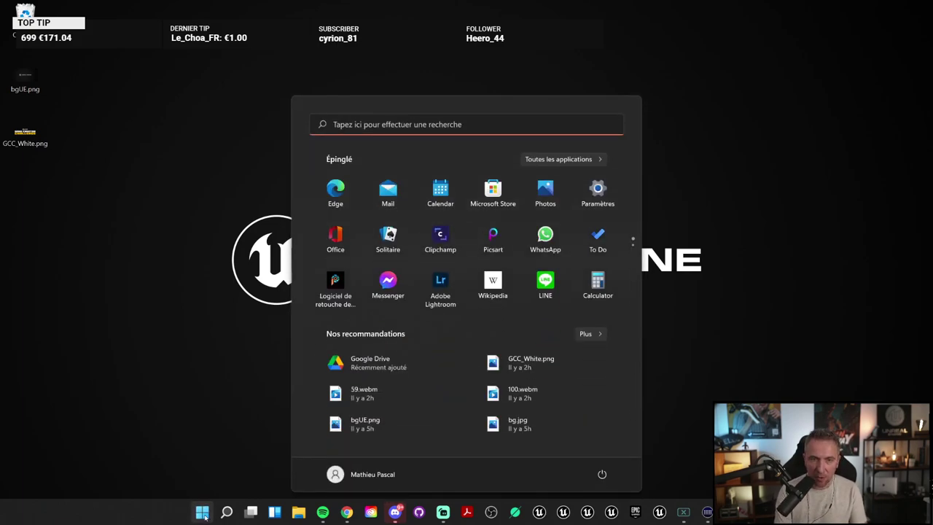
click(226, 512)
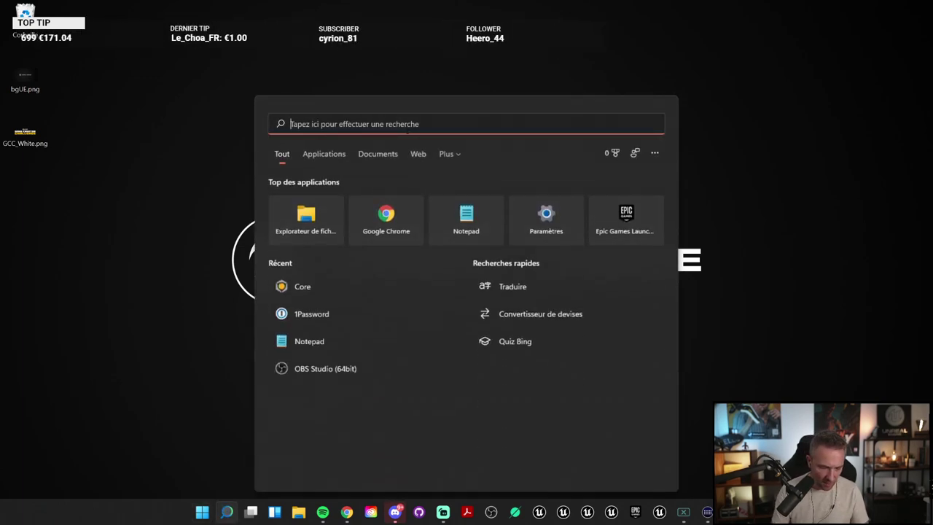
key(Caps_Lock)
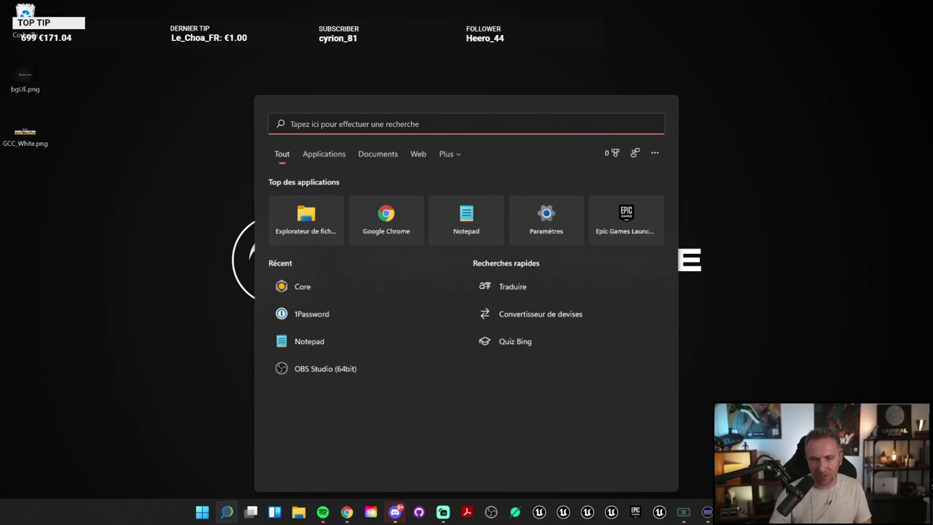
text(core)
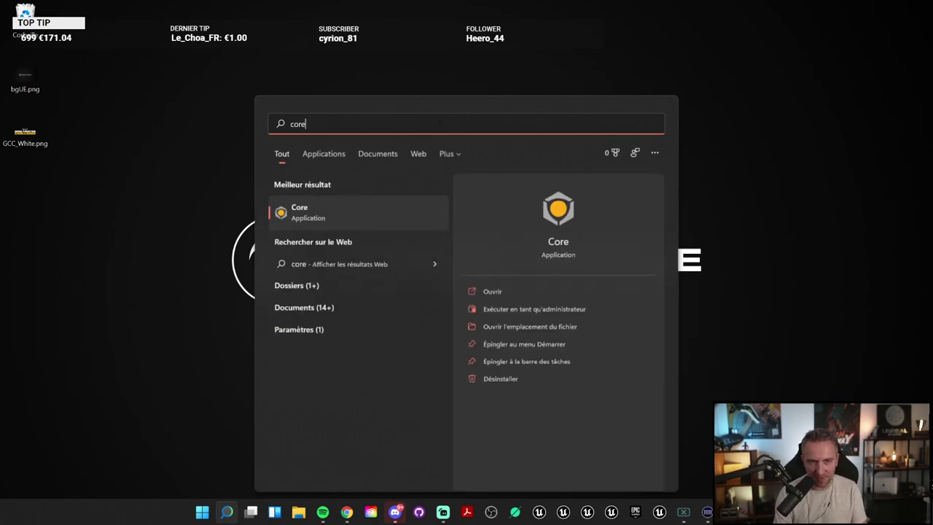
click(358, 208)
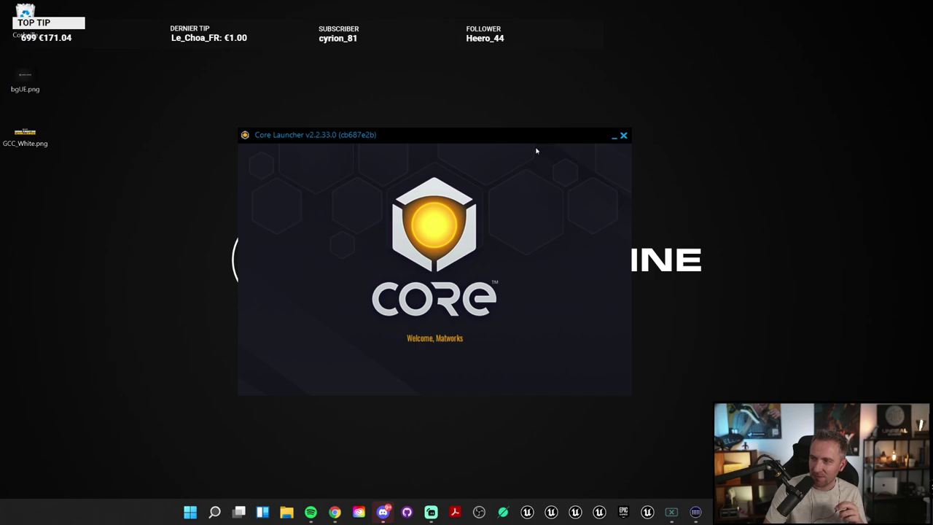
Step: Close the Core Launcher v2.2.33.0 welcome splash window
click(623, 137)
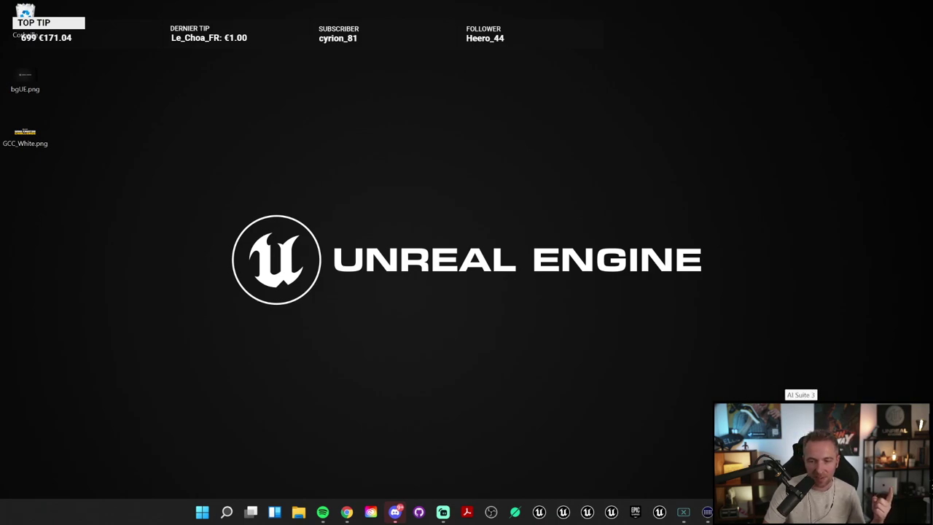
Step: Launch Unreal Mat from the Steam library and create a 2-player Gates Collector session
right_click(774, 401)
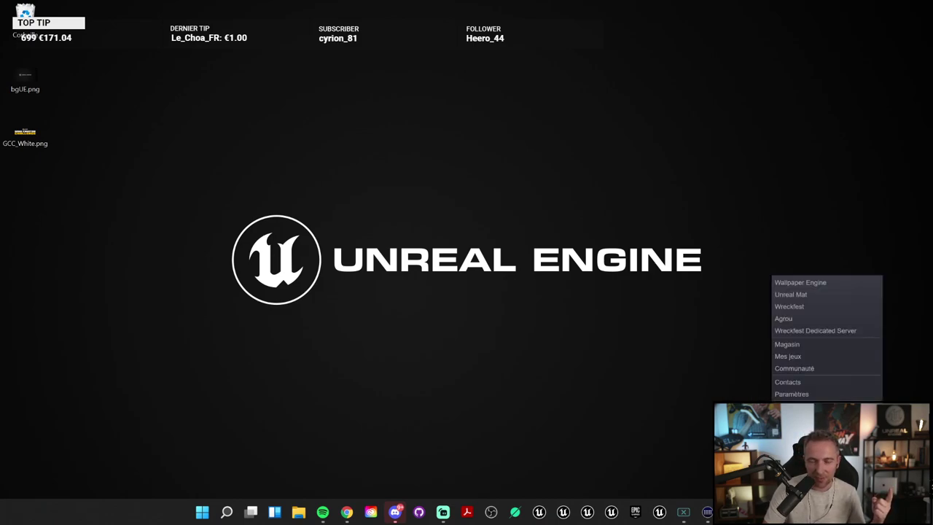
click(787, 356)
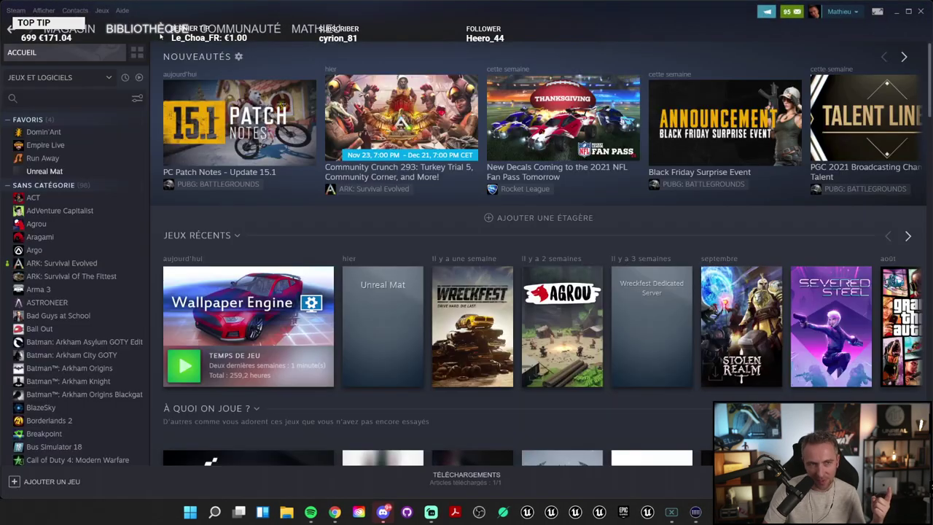
click(45, 171)
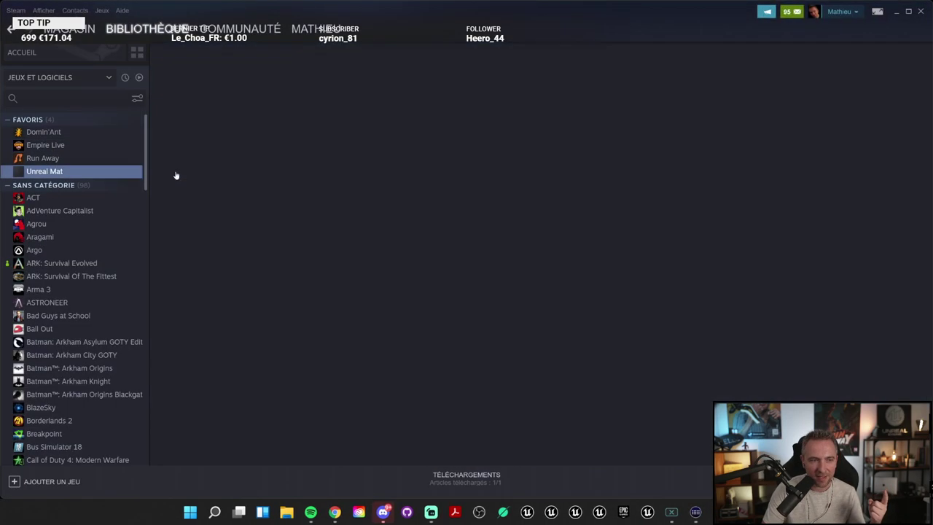
click(211, 235)
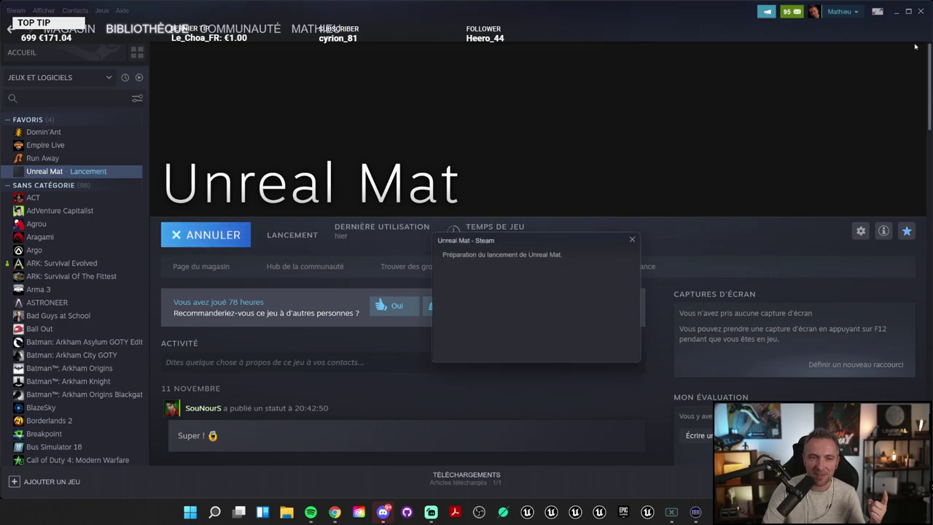
click(900, 13)
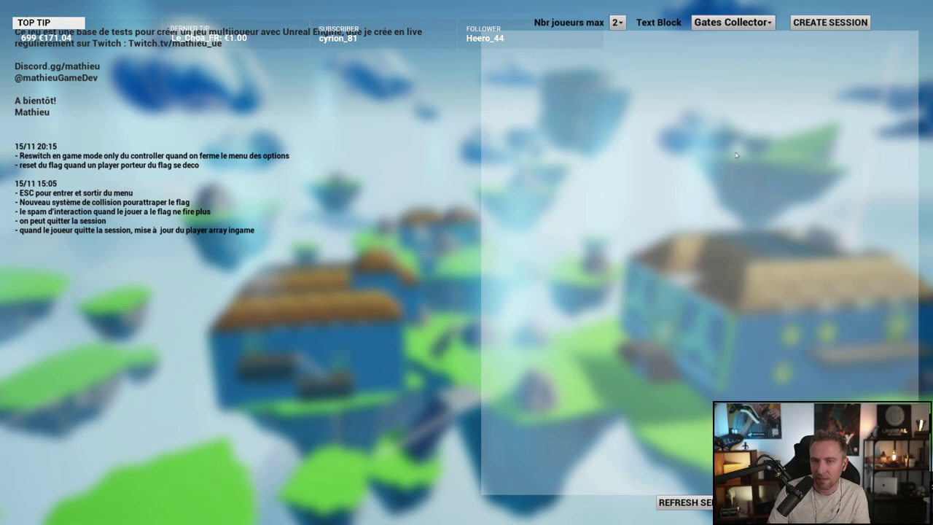
click(822, 23)
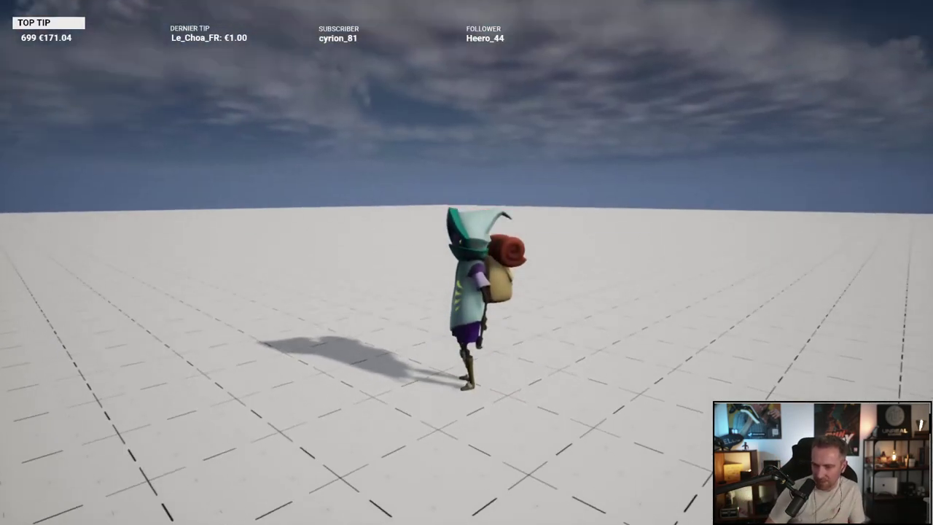
key(super)
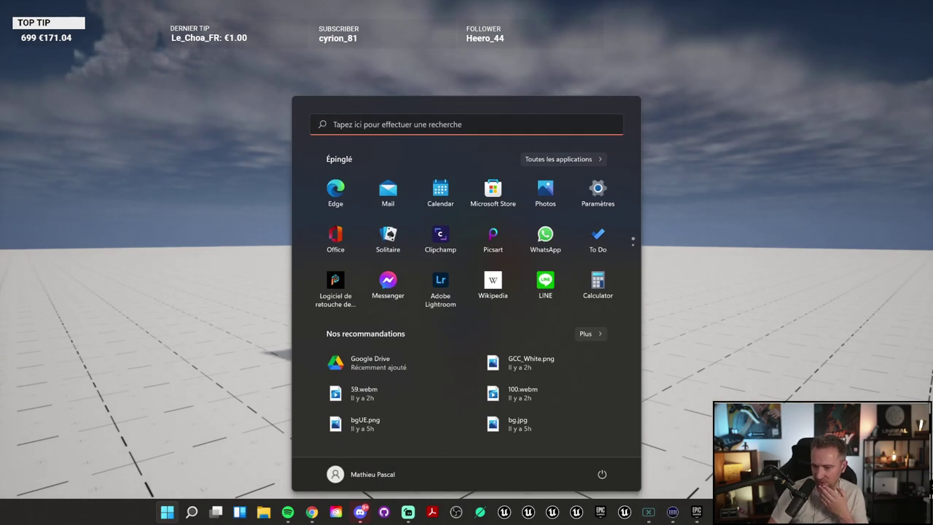
Step: Dismiss the Start menu so the gnome on the grid test floor fills the screen
key(super)
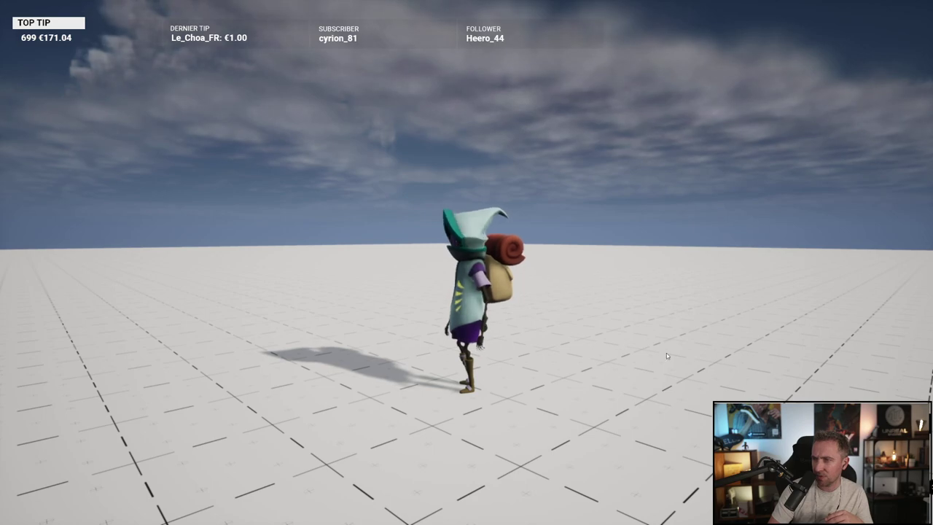
Step: Run the gnome forward across the grid floor and jump it several times
click(551, 331)
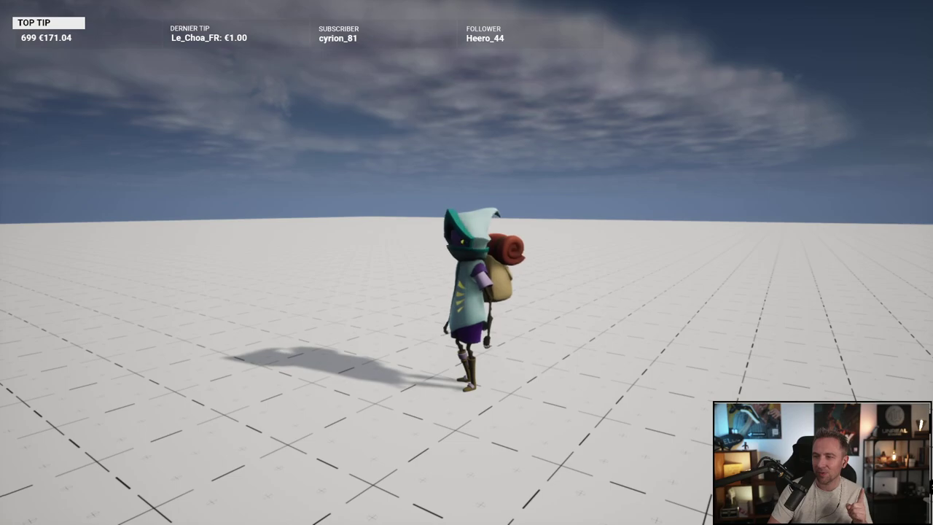
key(w)
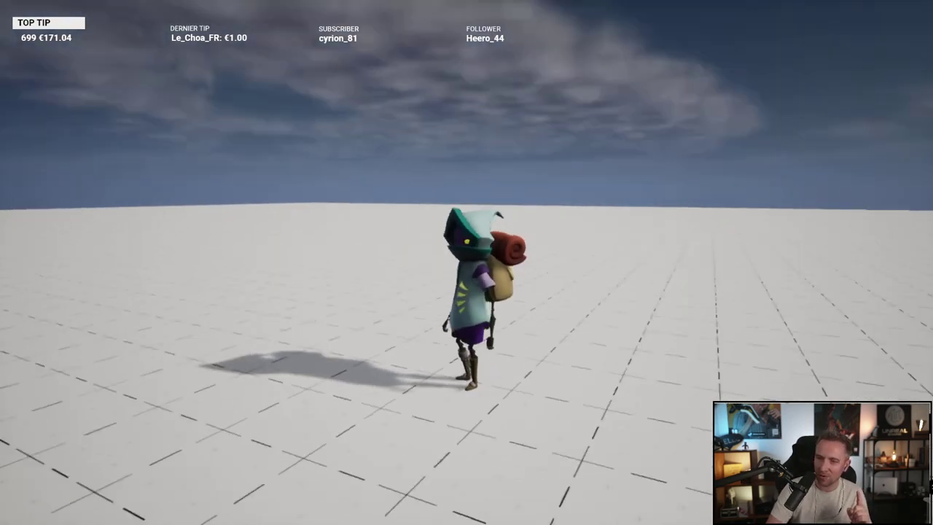
key(space)
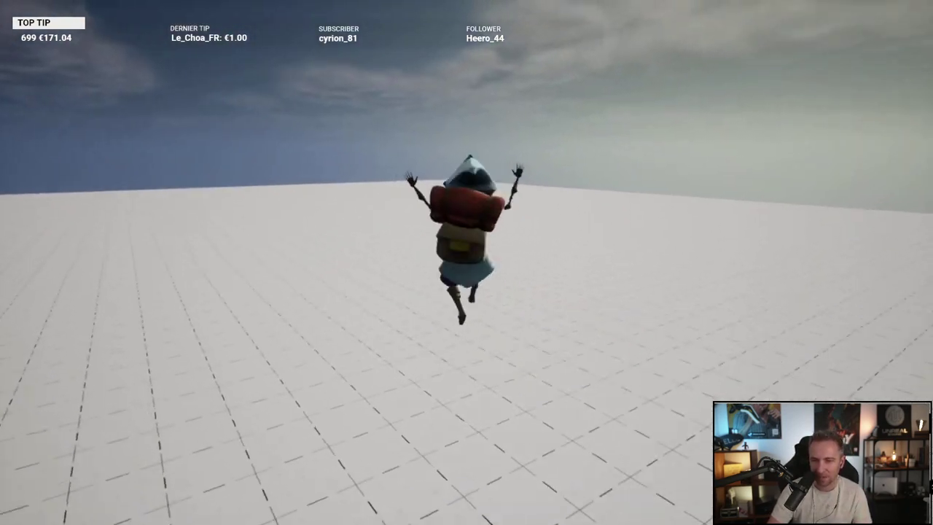
key(space)
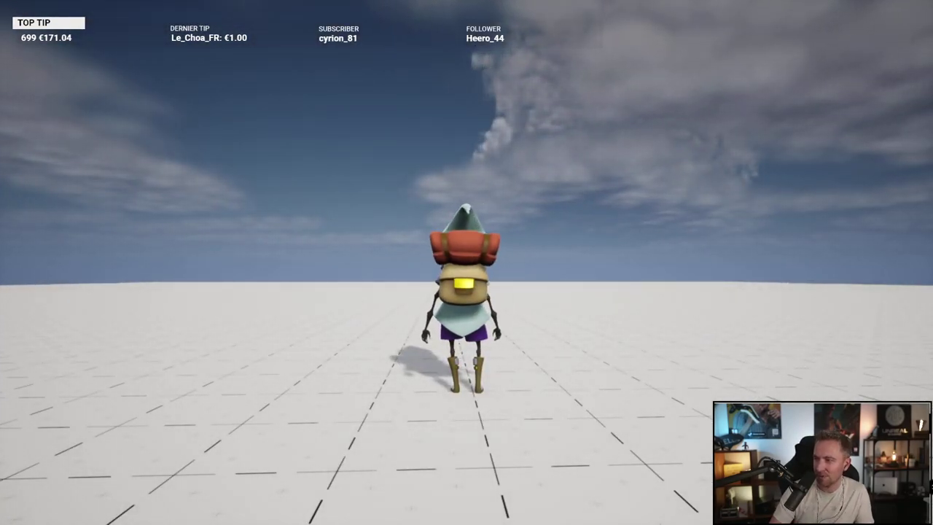
key(w)
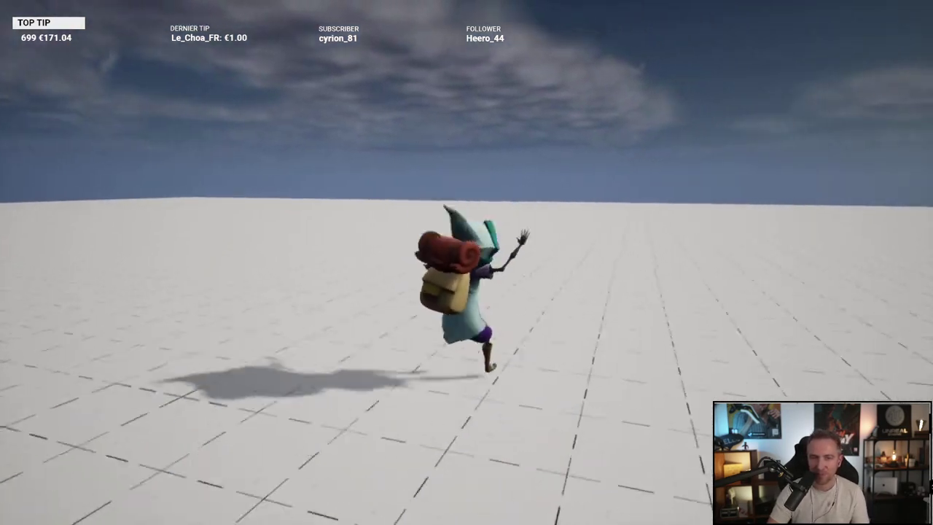
key(space)
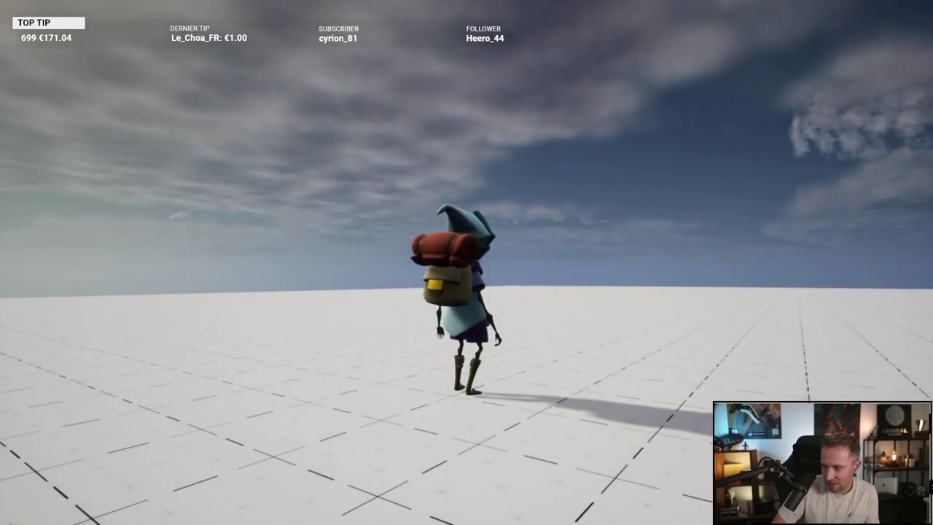
Step: Open and immediately dismiss the Start menu, returning to the full-screen Unreal Mat match
key(super)
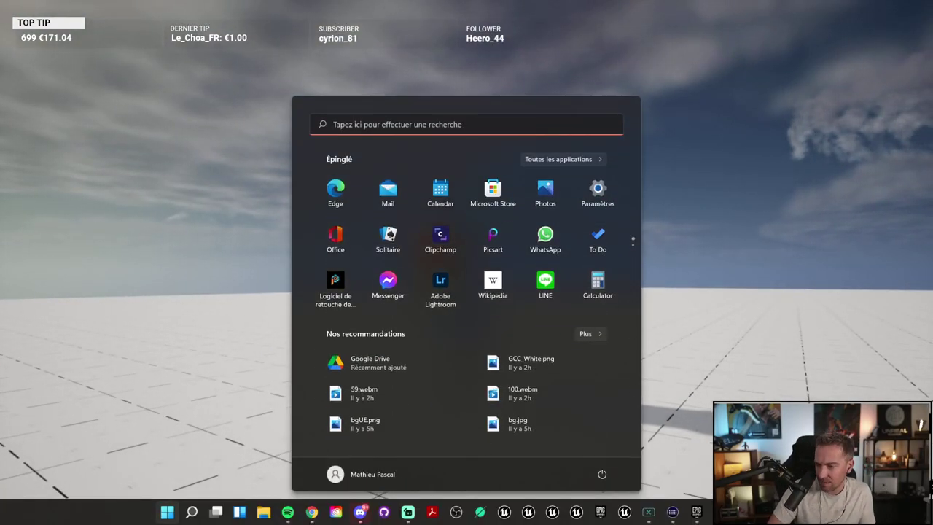
key(super)
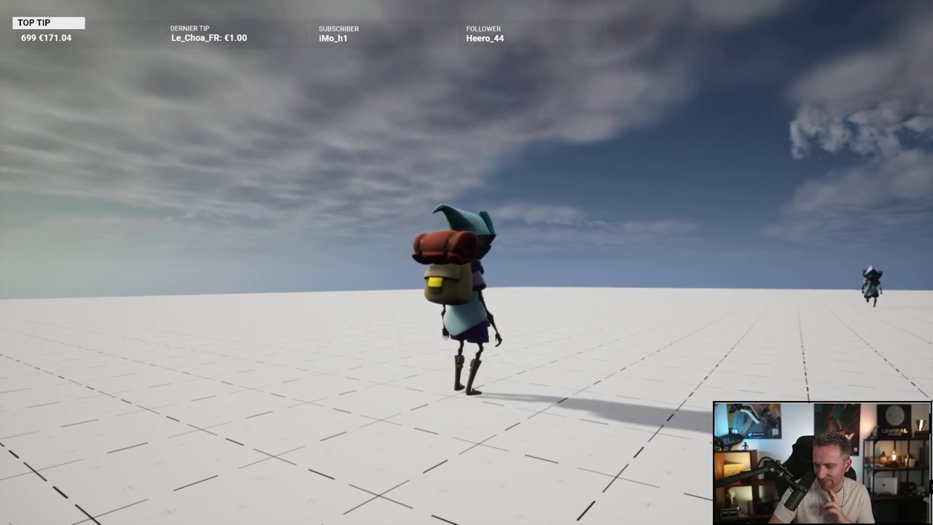
Step: Dismiss the overlay while the second player joins and the floating-islands map loads its countdown
key(Escape)
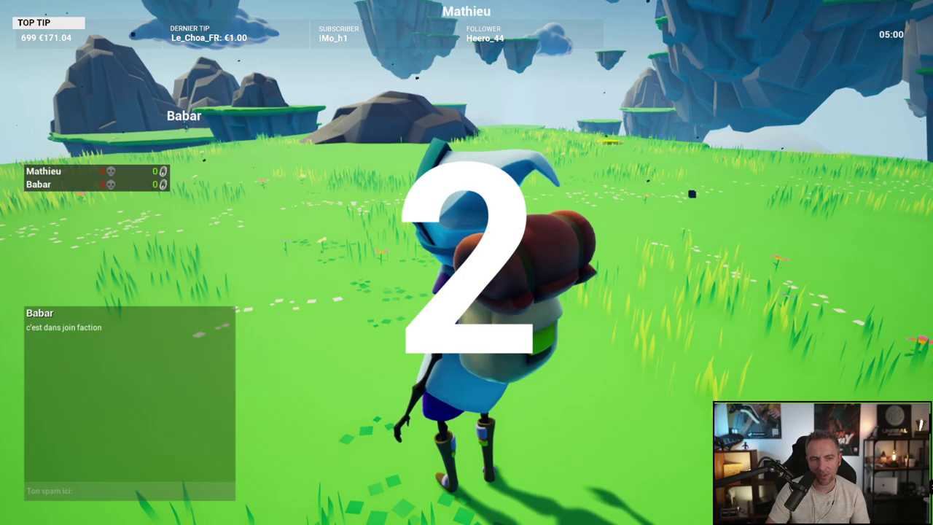
Step: Return to the match and run past the other player onto the yellow launch pad
key(super)
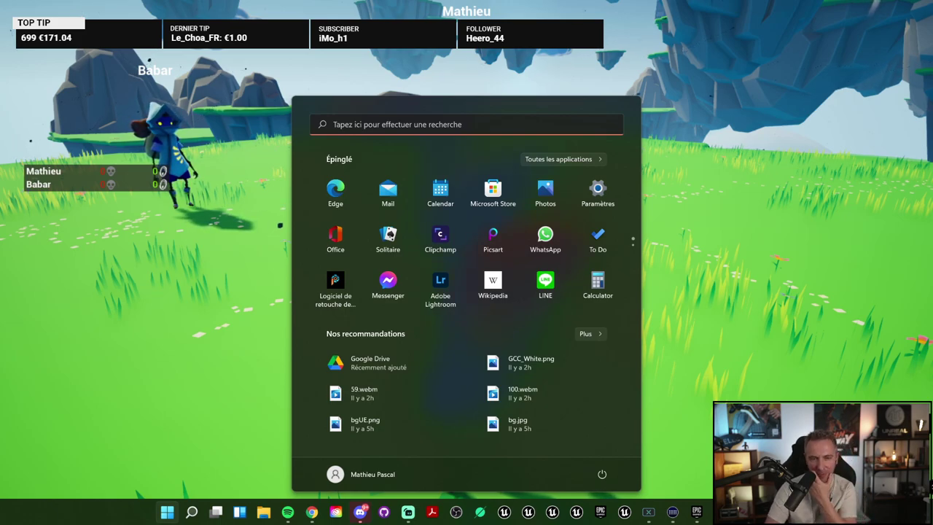
click(676, 81)
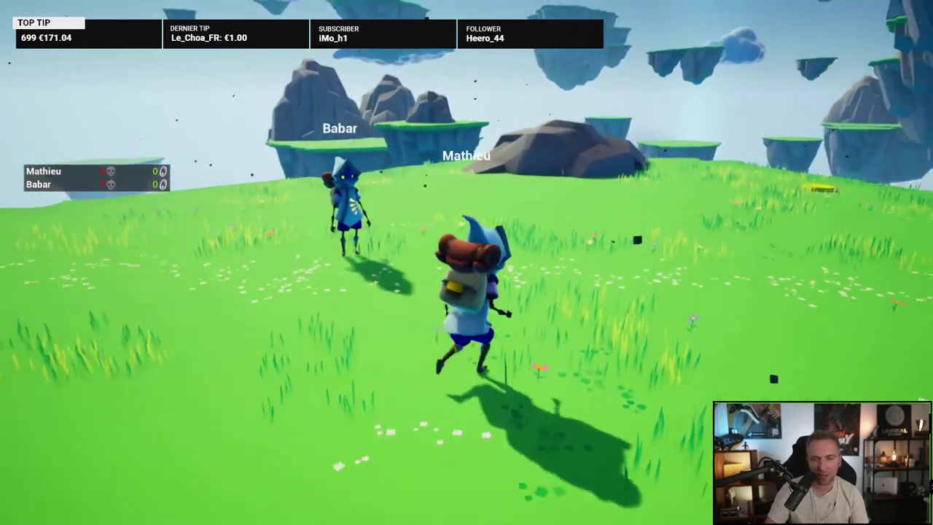
key(w)
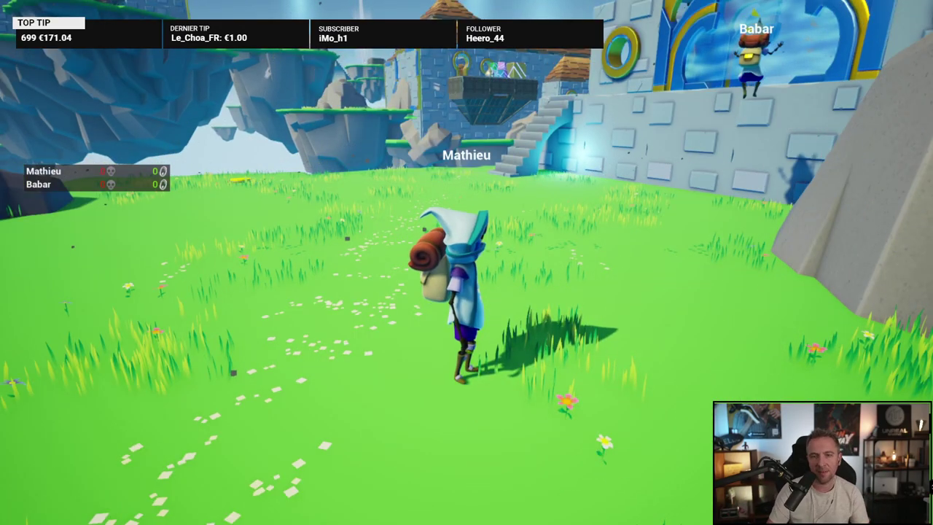
key(s)
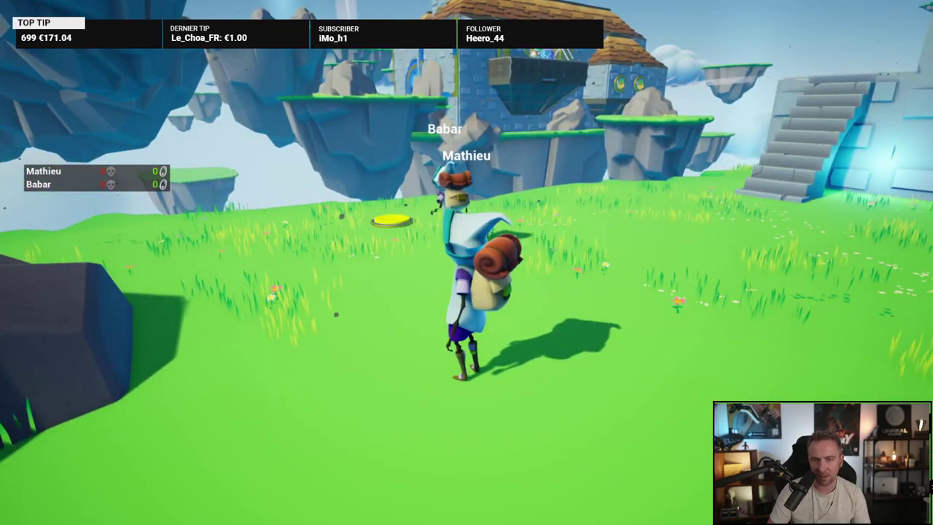
key(w)
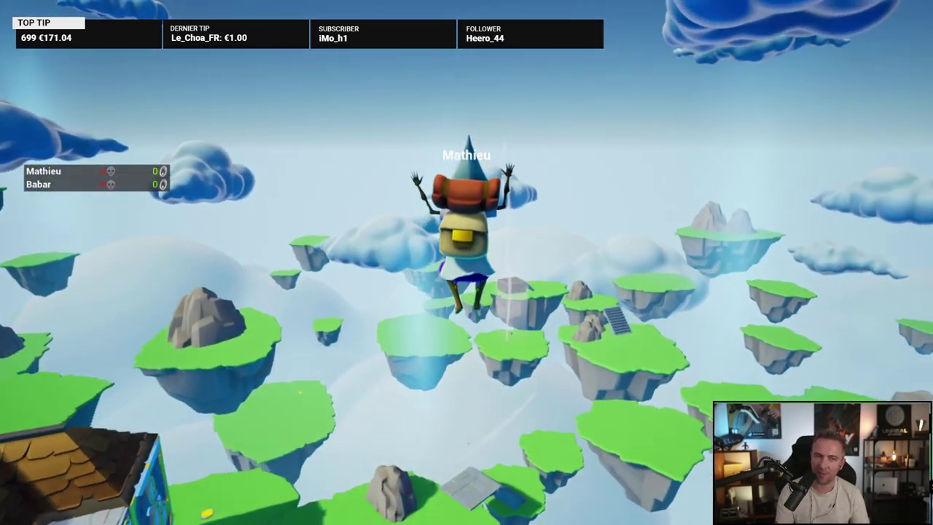
Step: Land on a grass island, jump off the stone platform, and show the gameplay debugger
key(s)
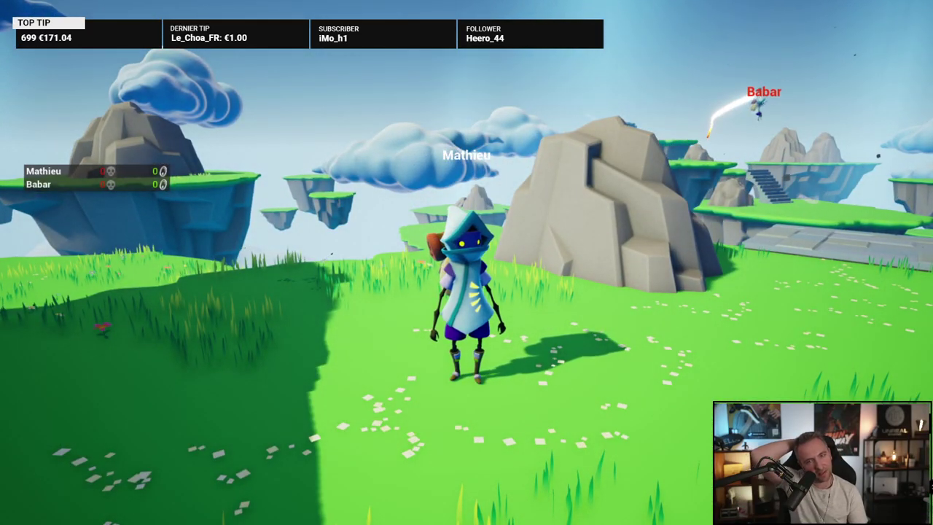
key(w)
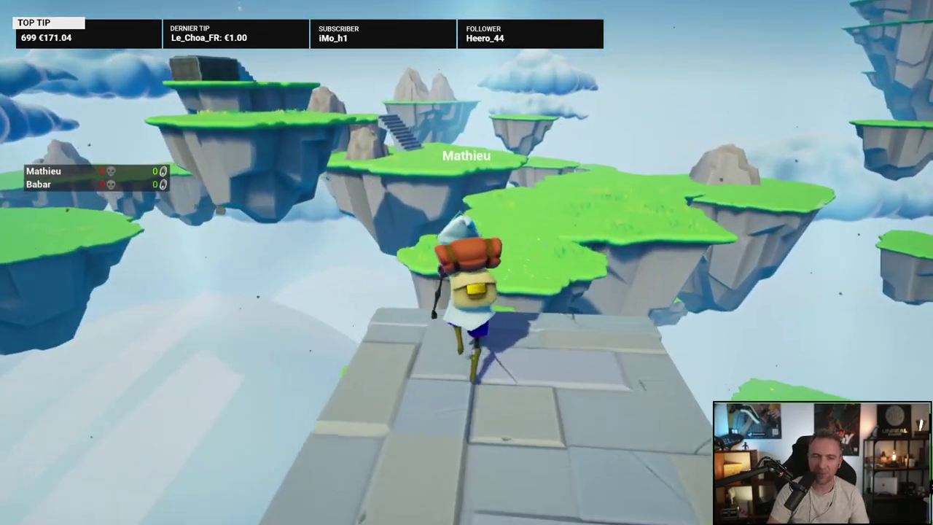
key(space)
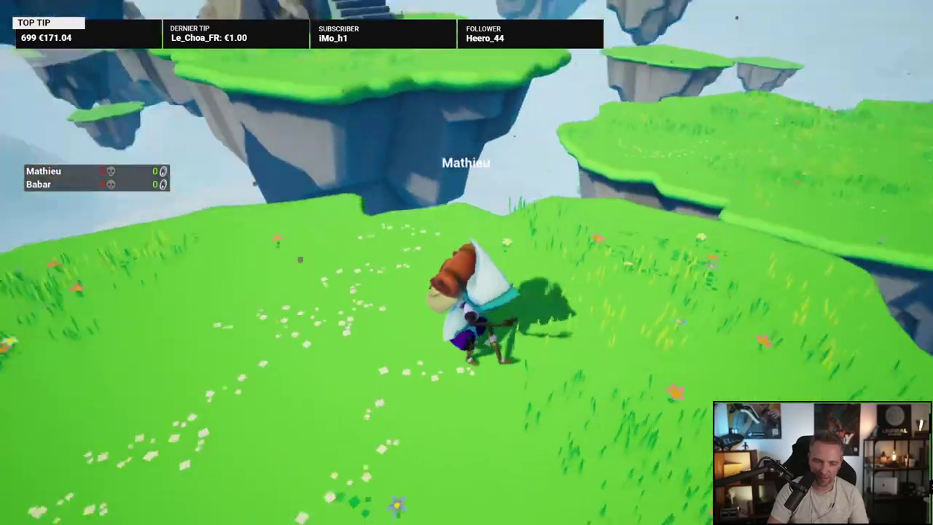
key(apostrophe)
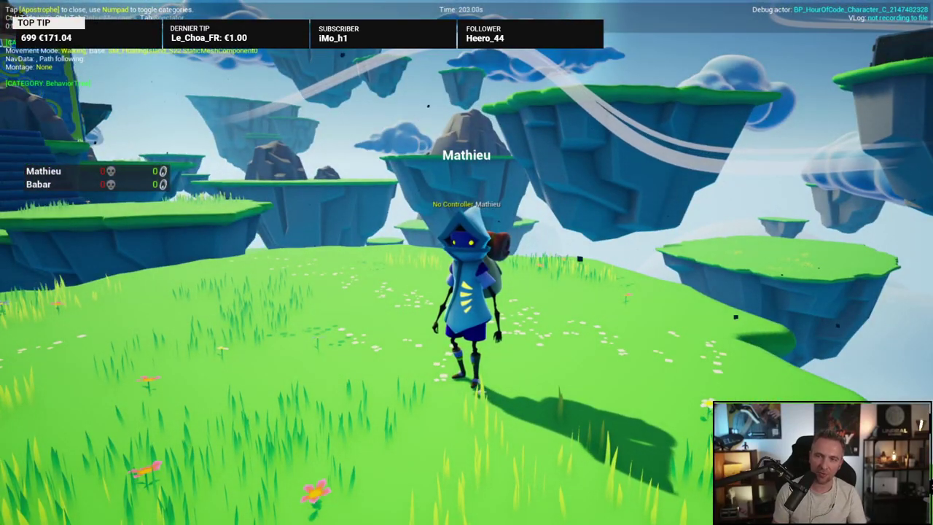
Step: Check the in-game chat, then jump across islands, climb the blue stairs and pass the circular gate
key(Return)
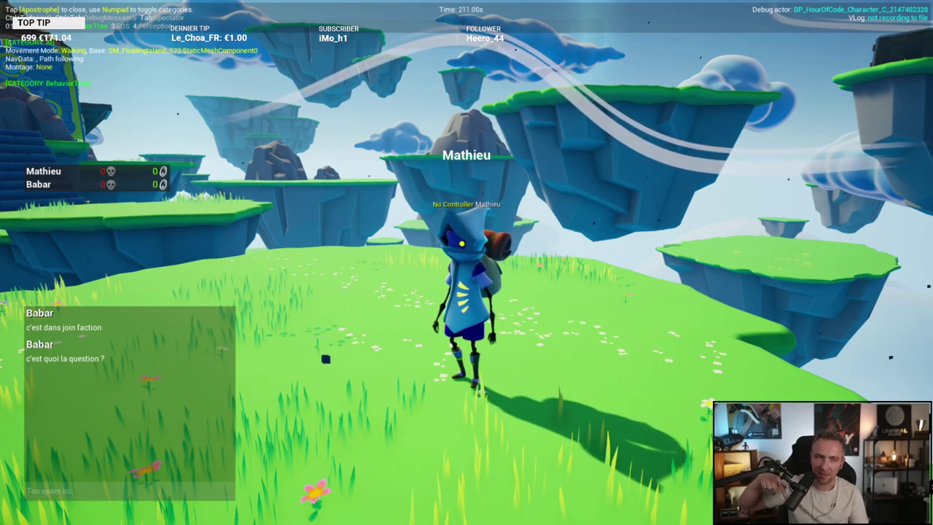
key(Escape)
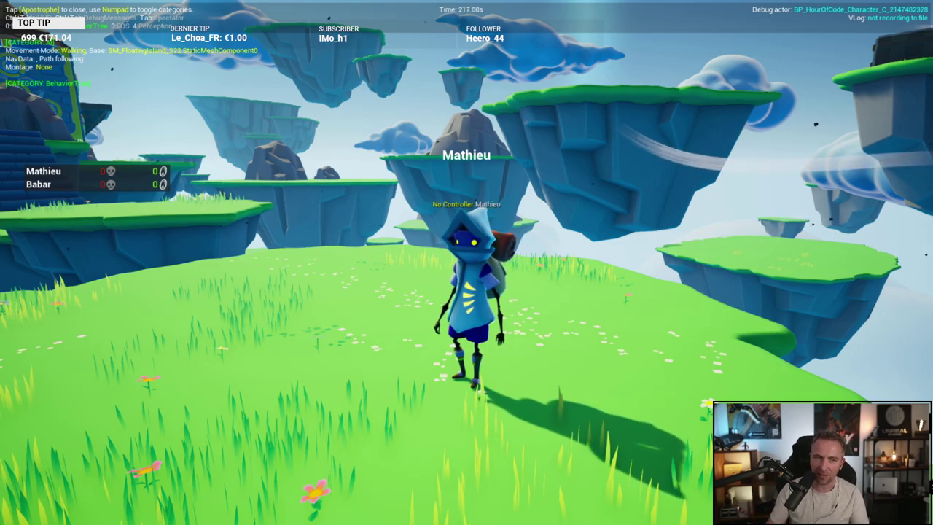
key(w)
key(space)
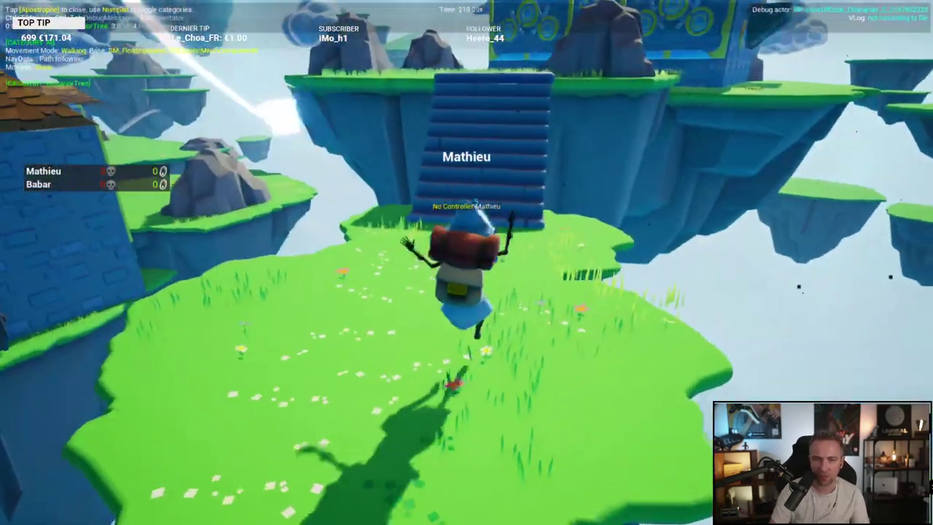
key(w)
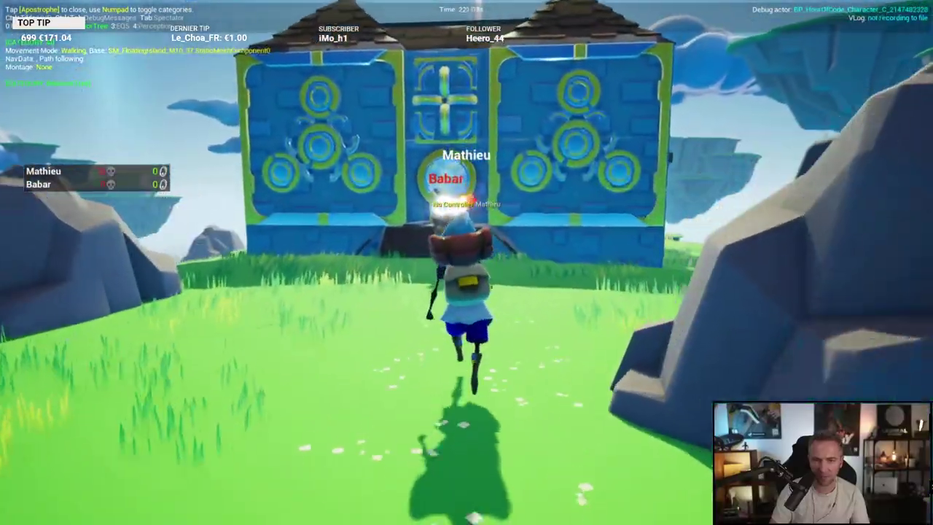
key(w)
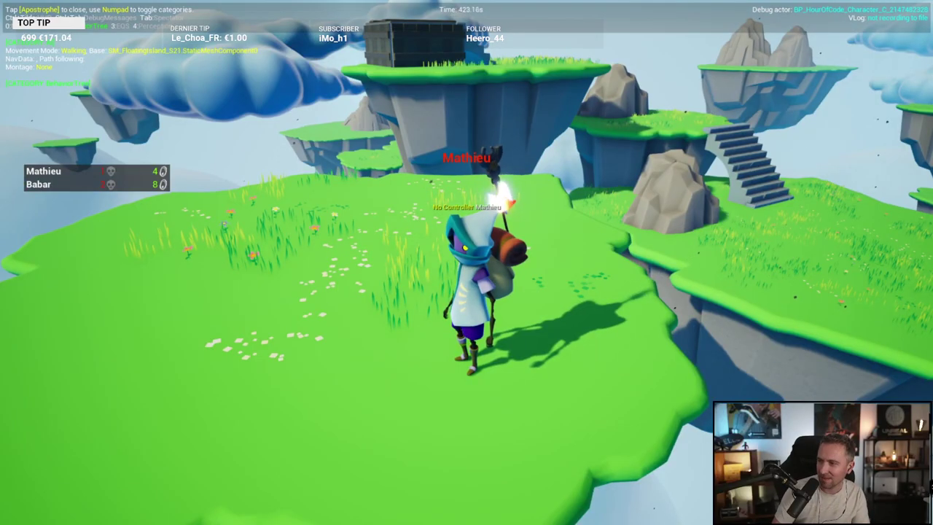
Step: Toggle off the debug overlay so the in-game chat shows near the blue-house island
key(apostrophe)
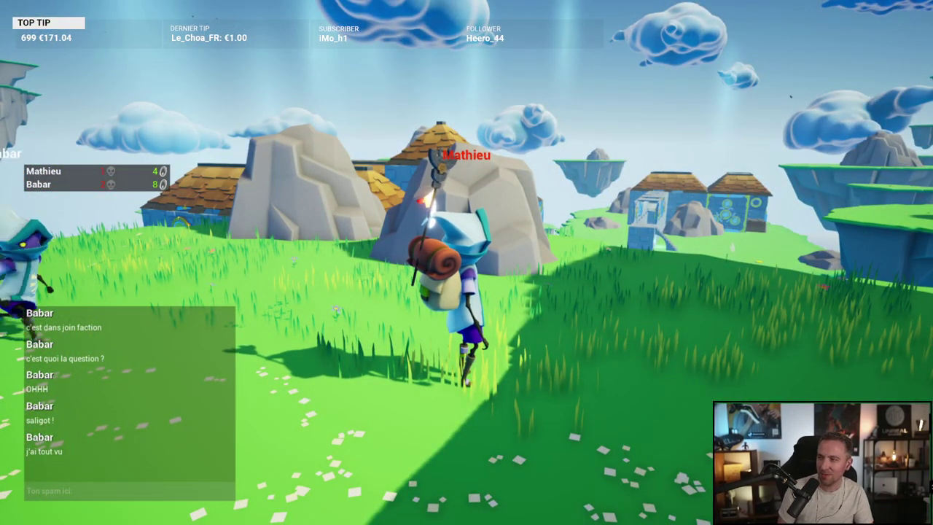
Step: Open the pause menu and quit Unreal Mat back to its Steam library page
key(Escape)
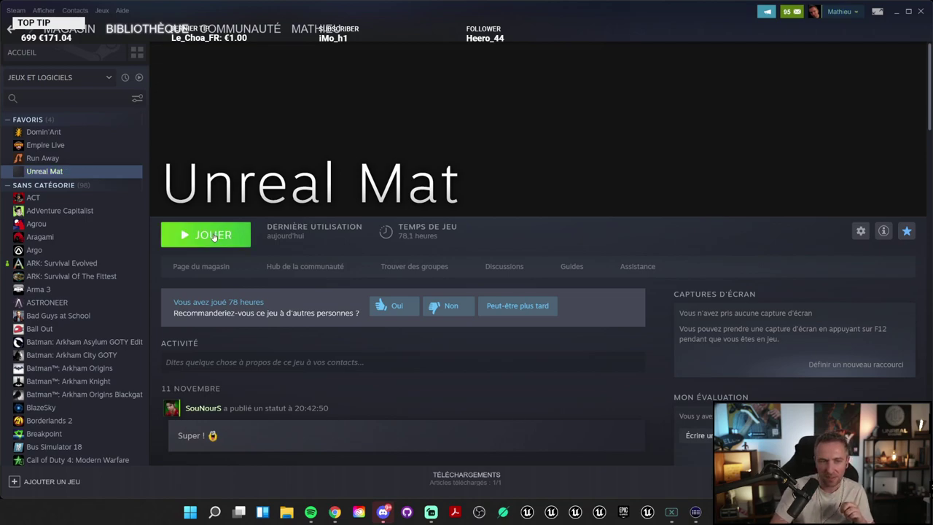
Step: Launch the game from Steam, set Nbr joueurs max to 3, and create the session
click(213, 236)
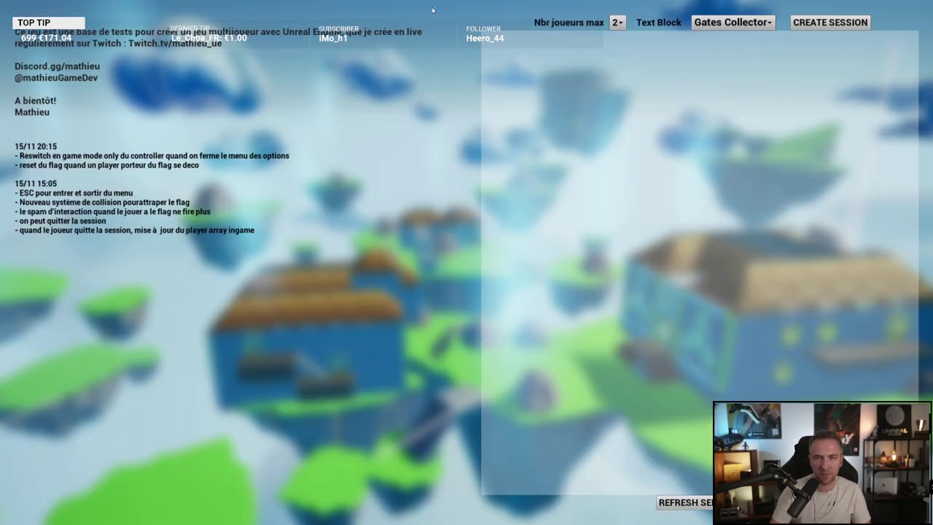
click(618, 23)
click(615, 47)
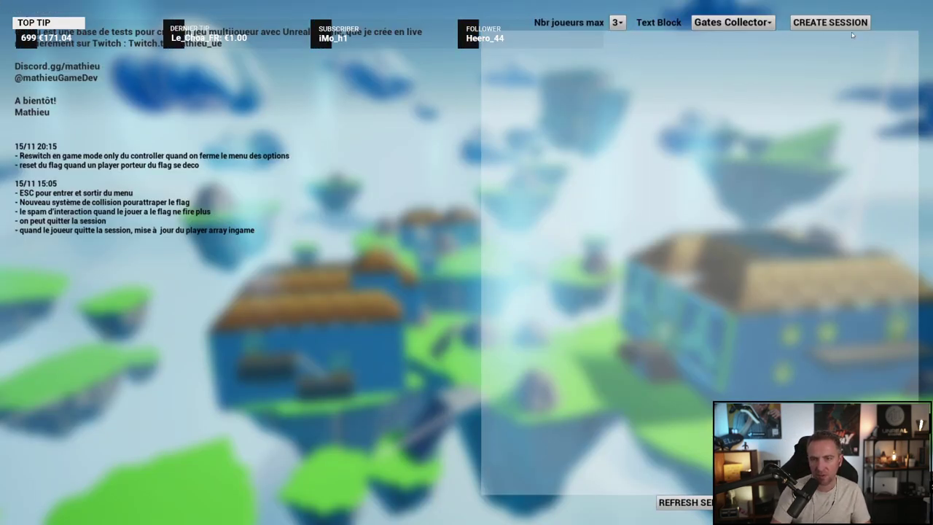
click(829, 22)
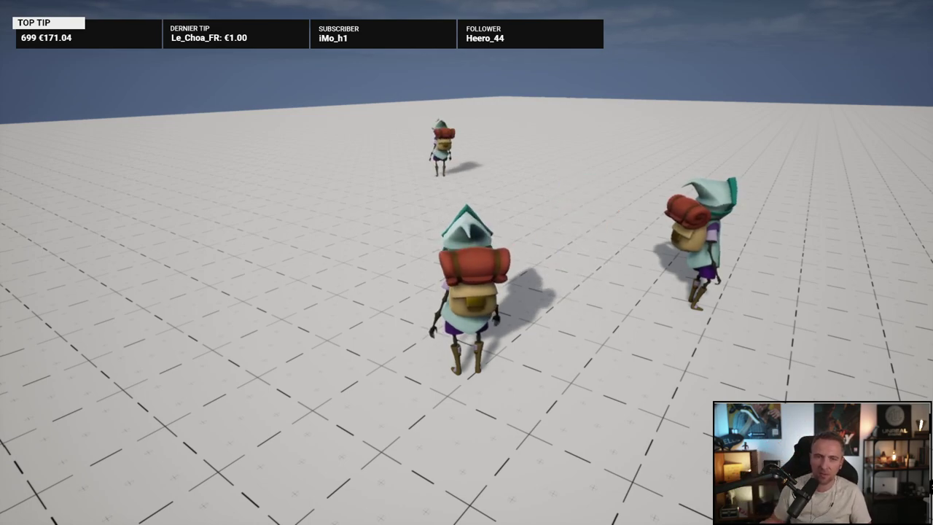
Step: Walk toward the castle buildings, jump, and drop off the right edge onto a lower island
key(Escape)
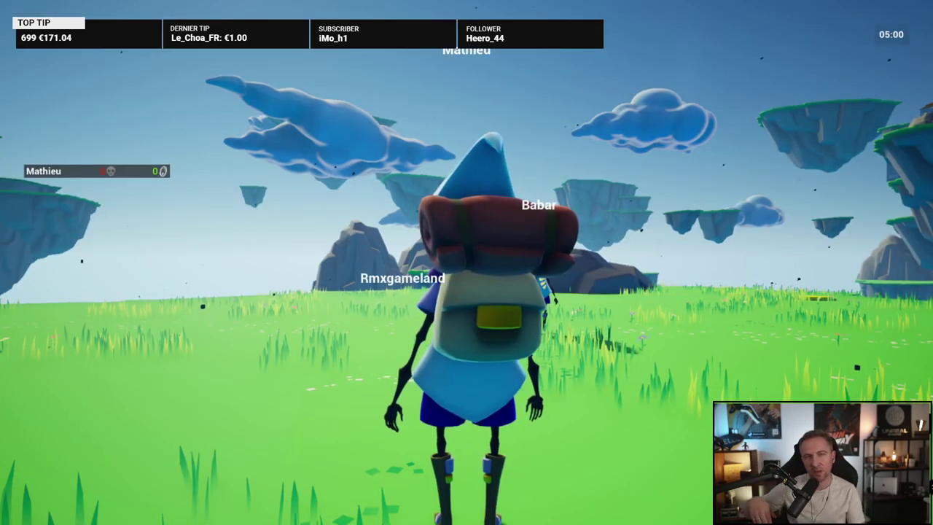
key(w)
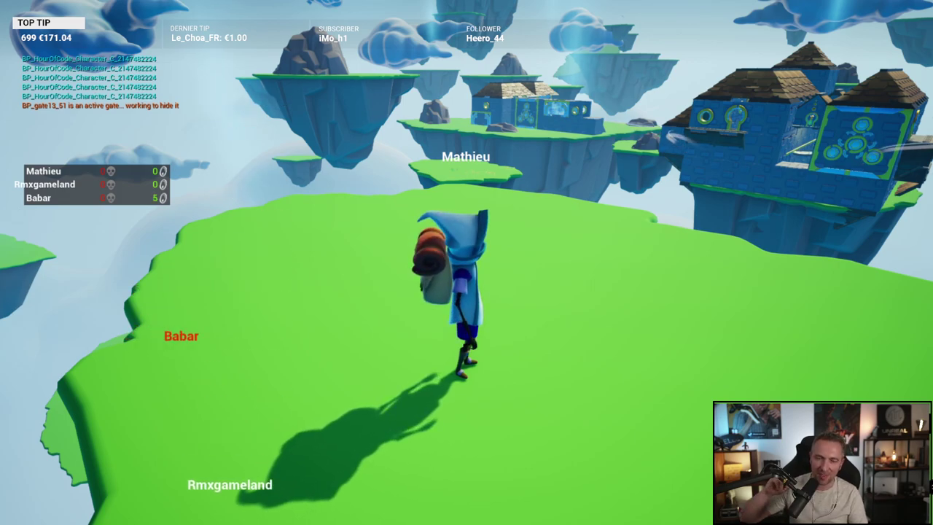
key(space)
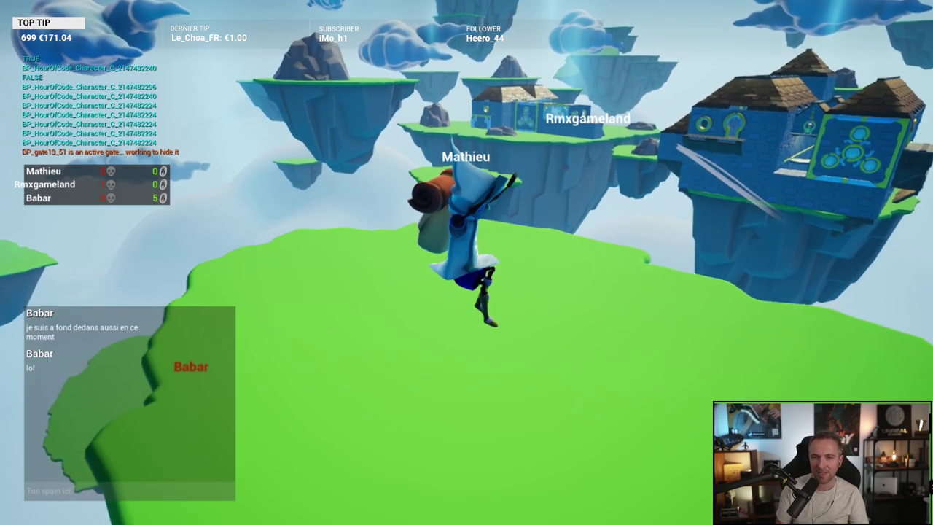
key(space)
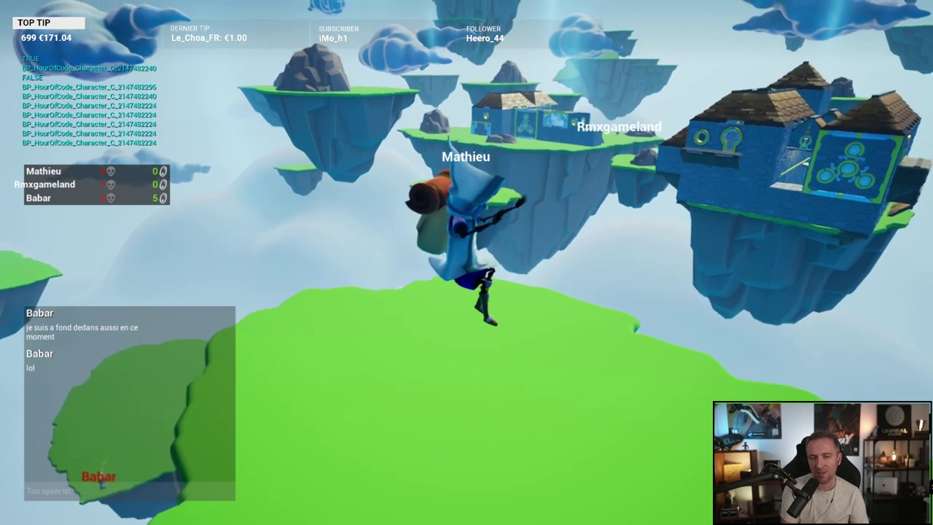
key(w)
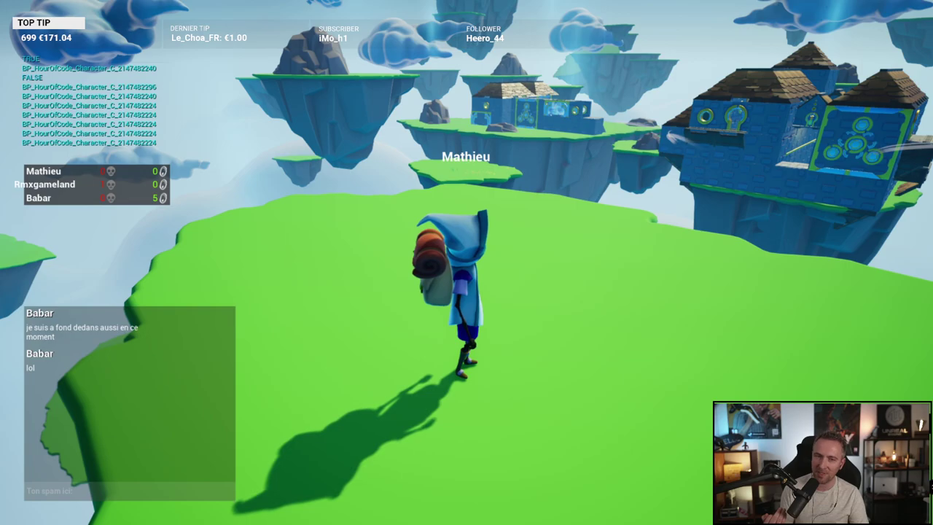
key(d)
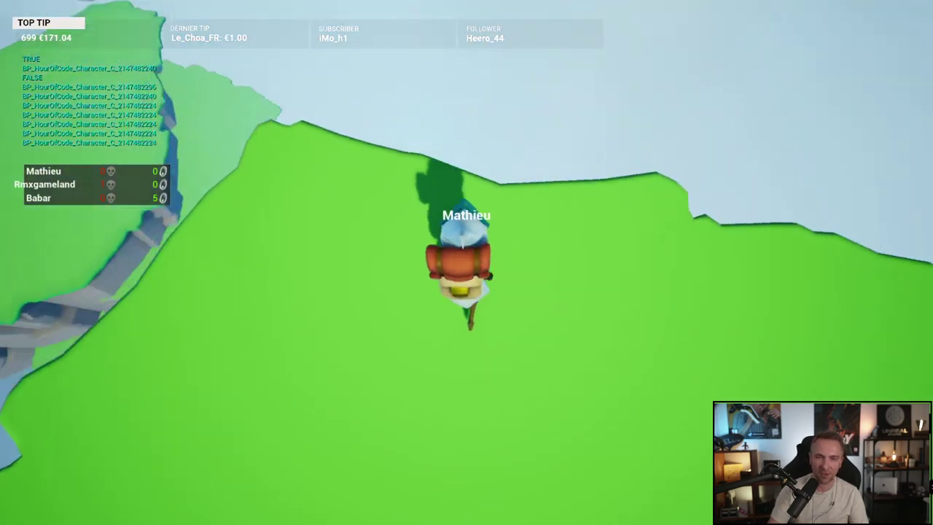
key(d)
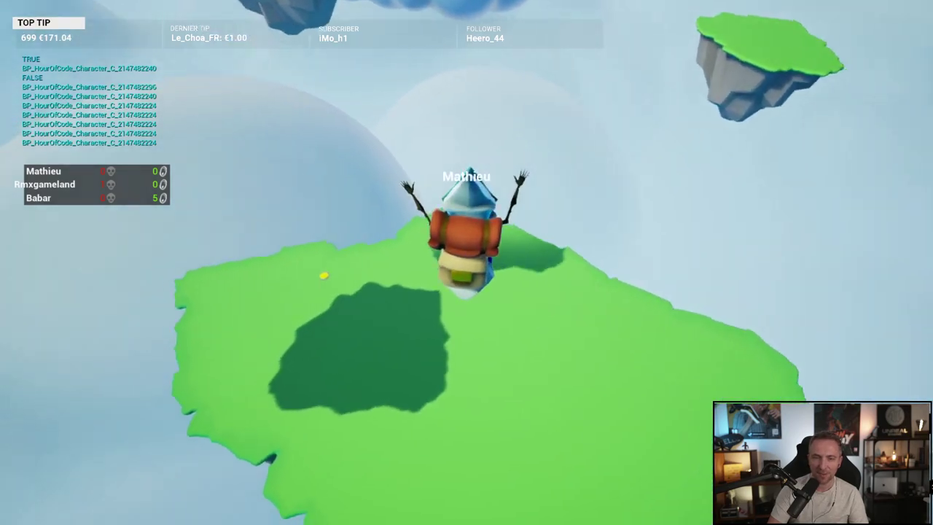
Step: Ride the yellow launch pad into the sky, steering back to launch from it again
key(w)
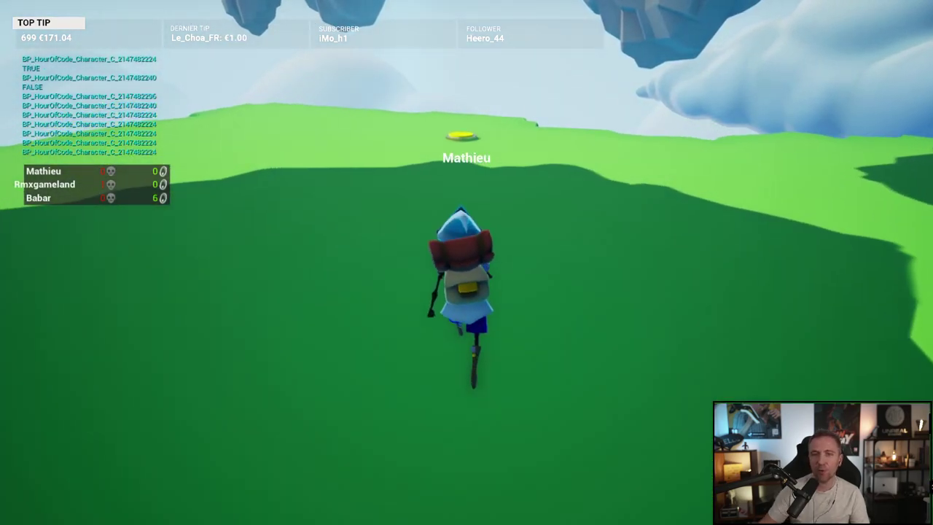
key(w)
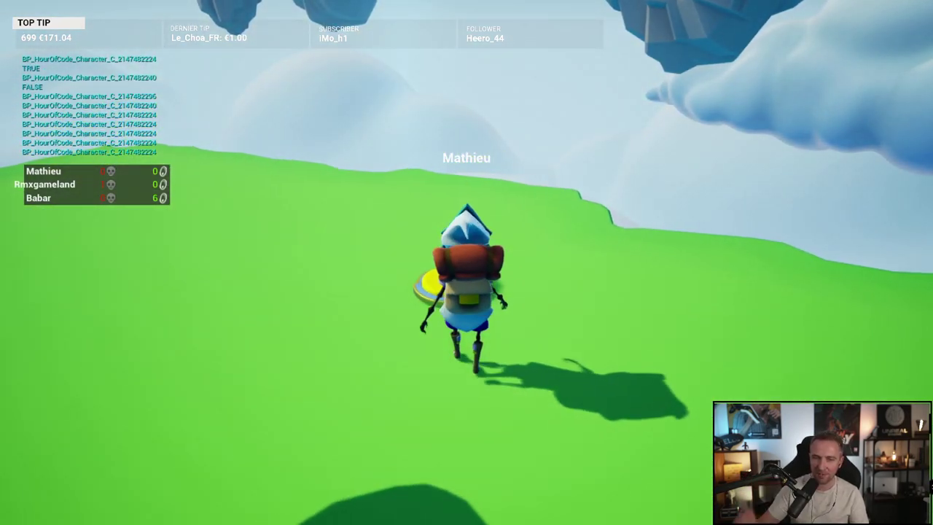
key(space)
key(w)
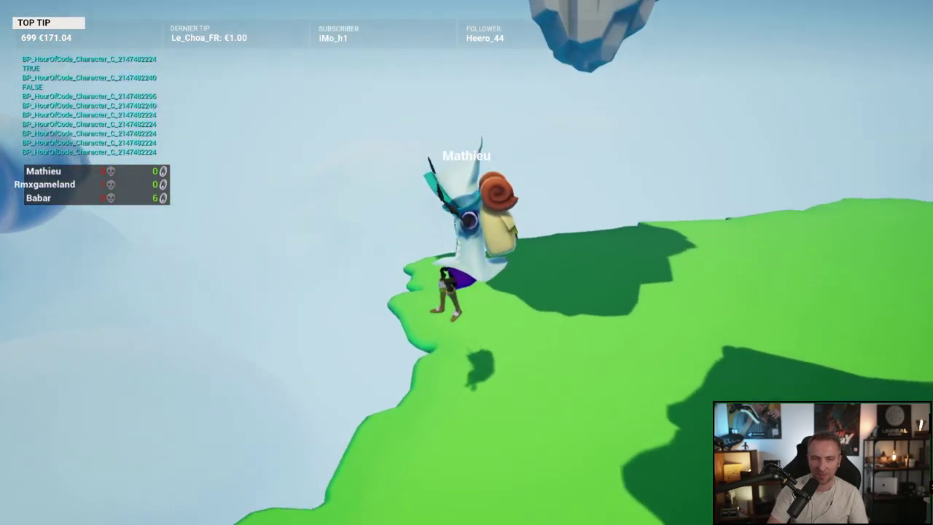
key(w)
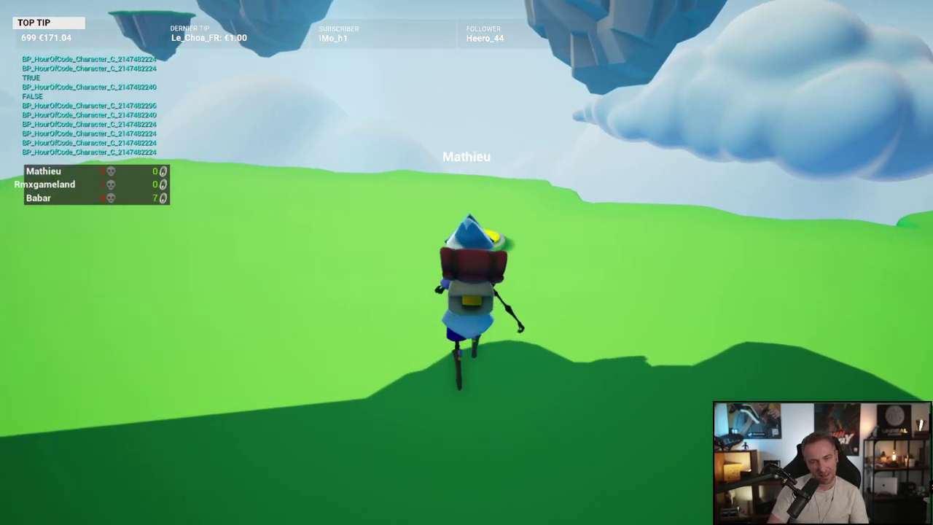
key(d)
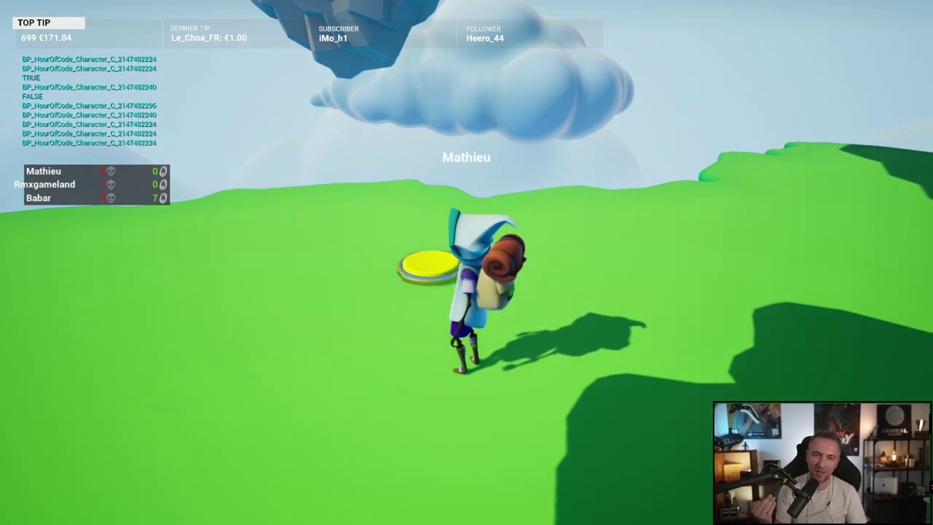
key(w)
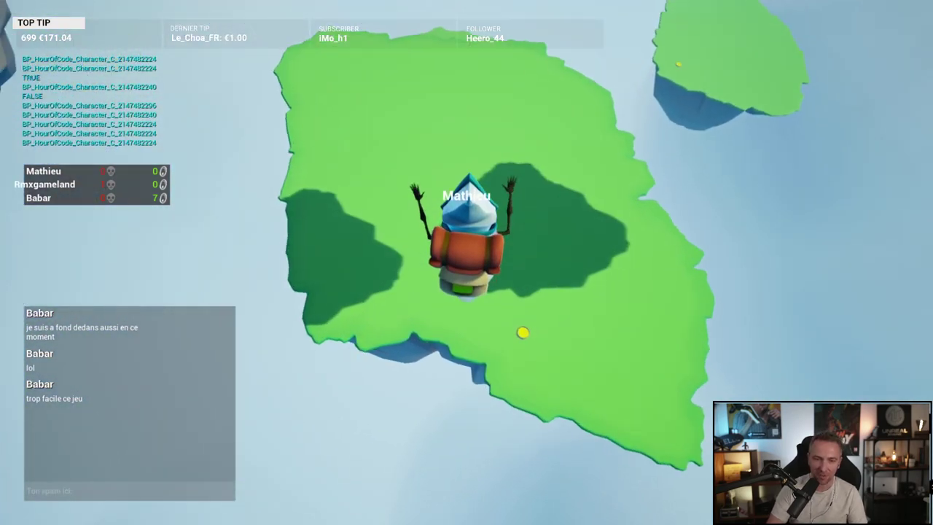
key(w)
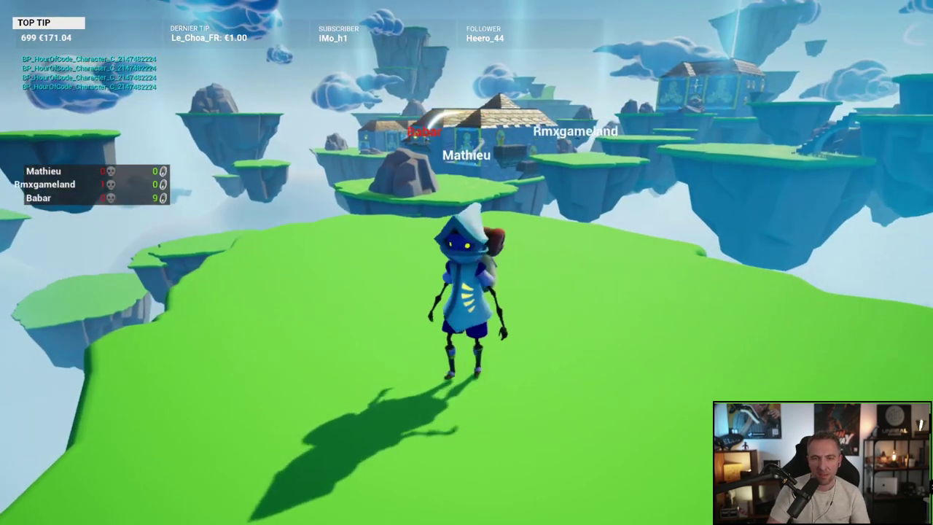
Step: Run off island edges and glide across successive floating islands toward the blue house
key(w)
key(w)
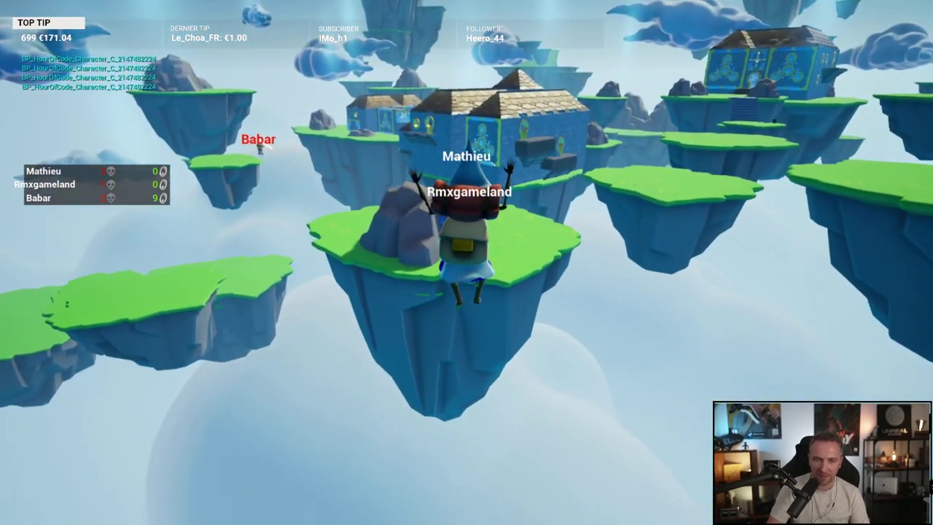
key(w)
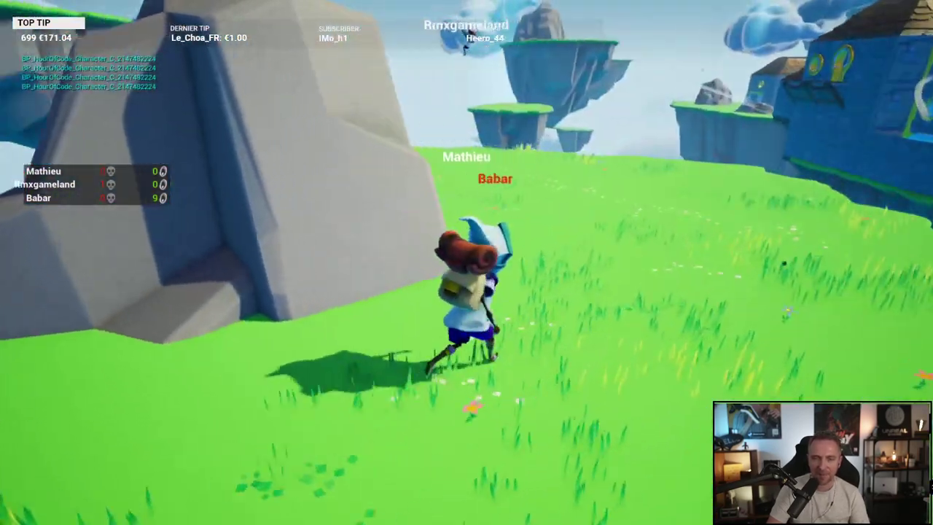
key(w)
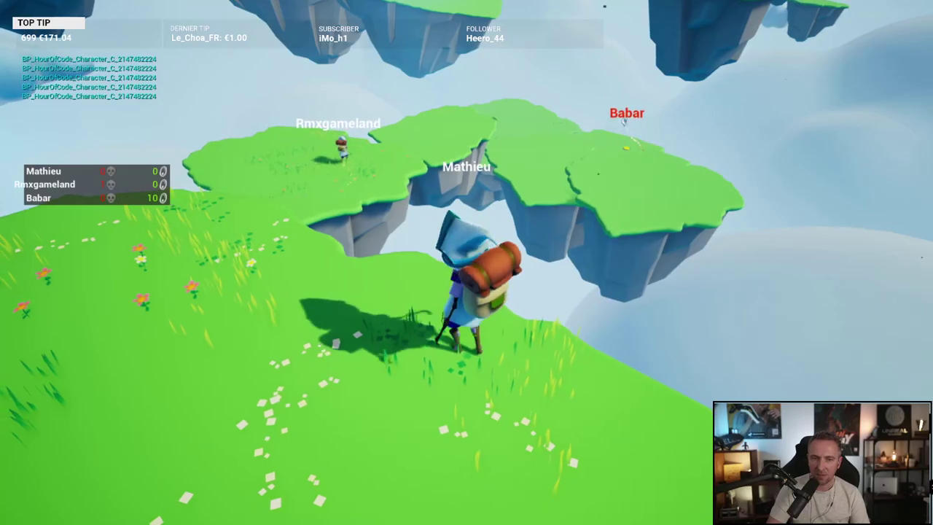
key(w)
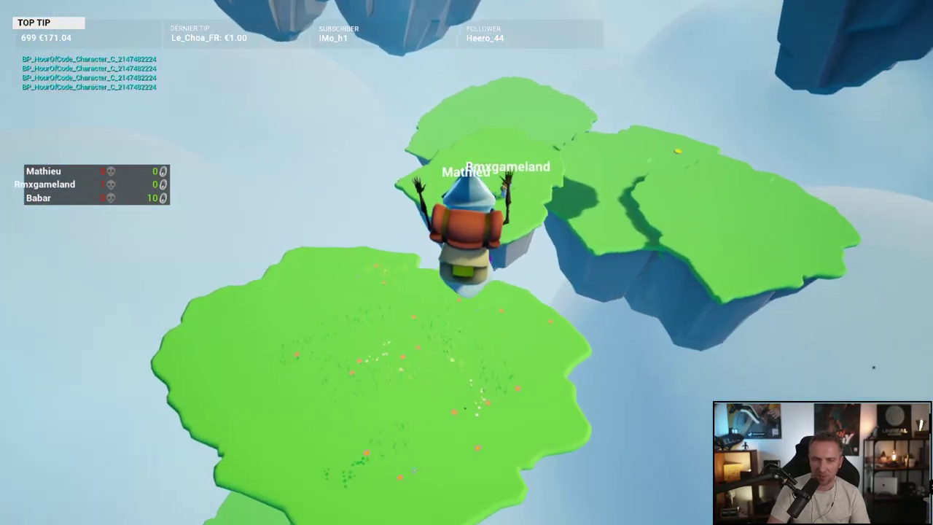
key(w)
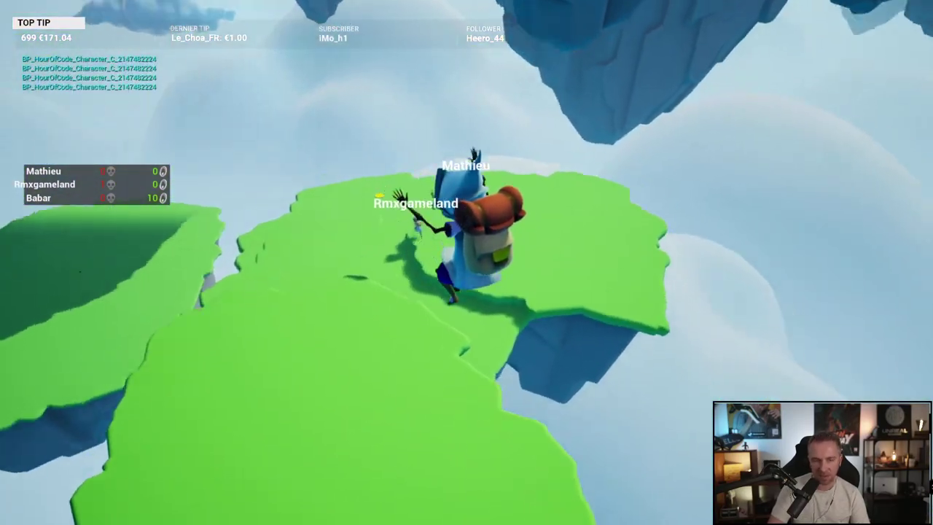
key(w)
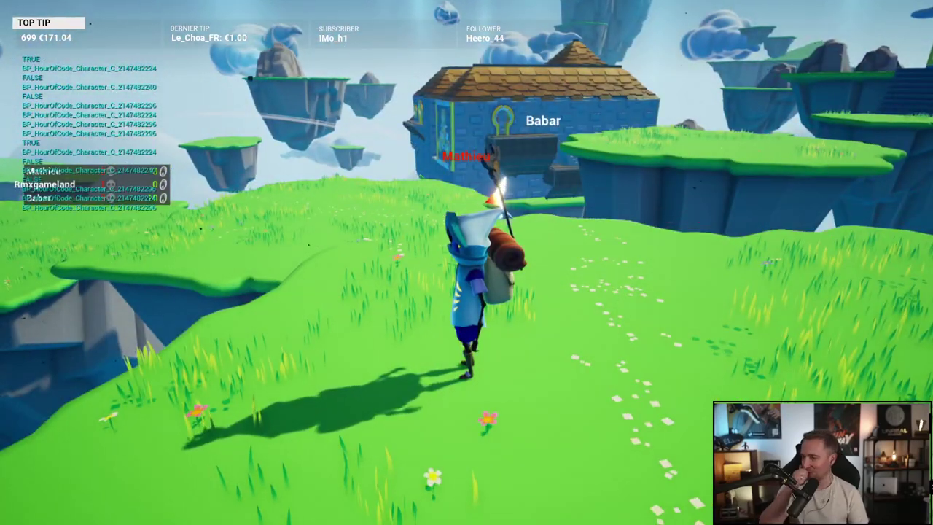
key(Return)
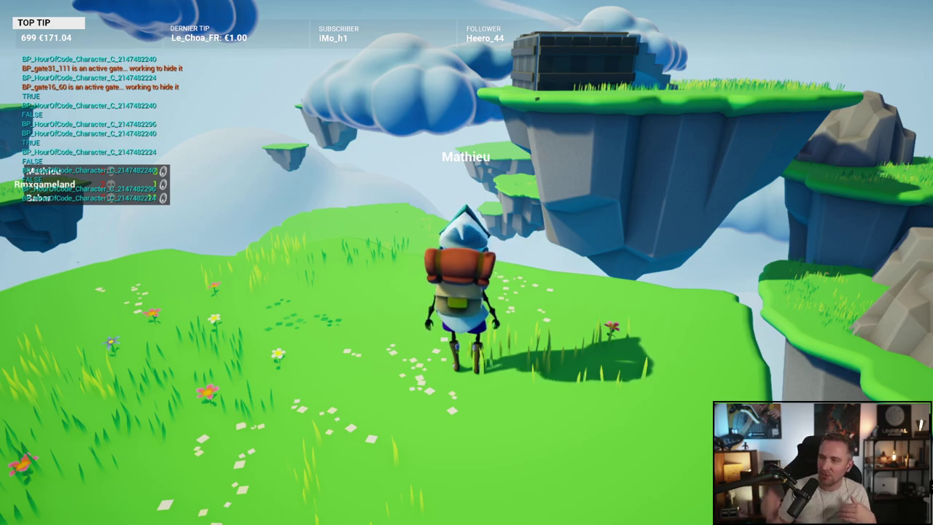
Step: Run across the island and turn to face the gate7_33 marker
key(w)
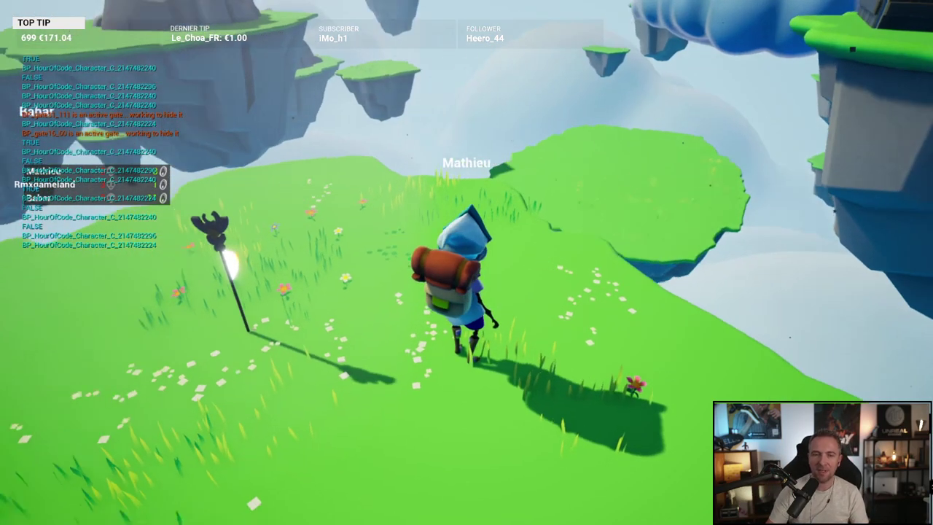
key(w)
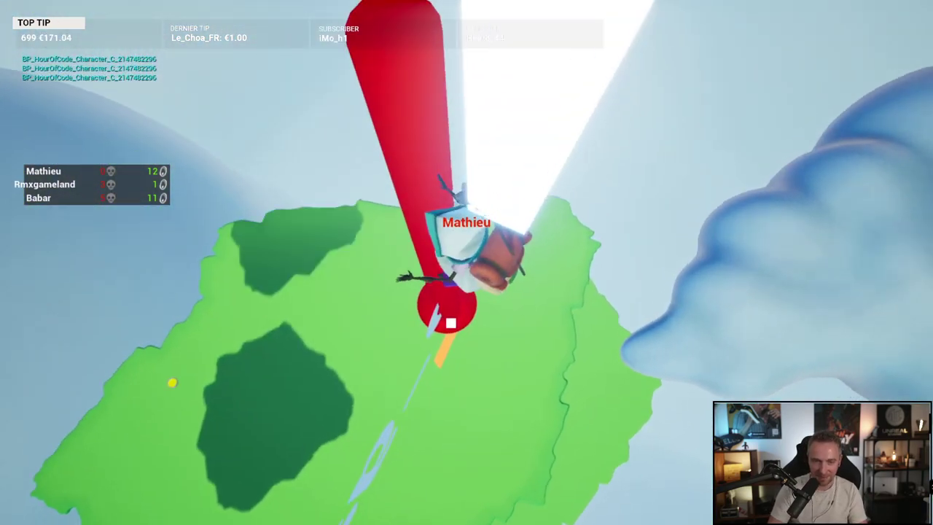
Step: Leap toward the blue house island, cross to Babar's island, and ride the yellow launch pad
key(w)
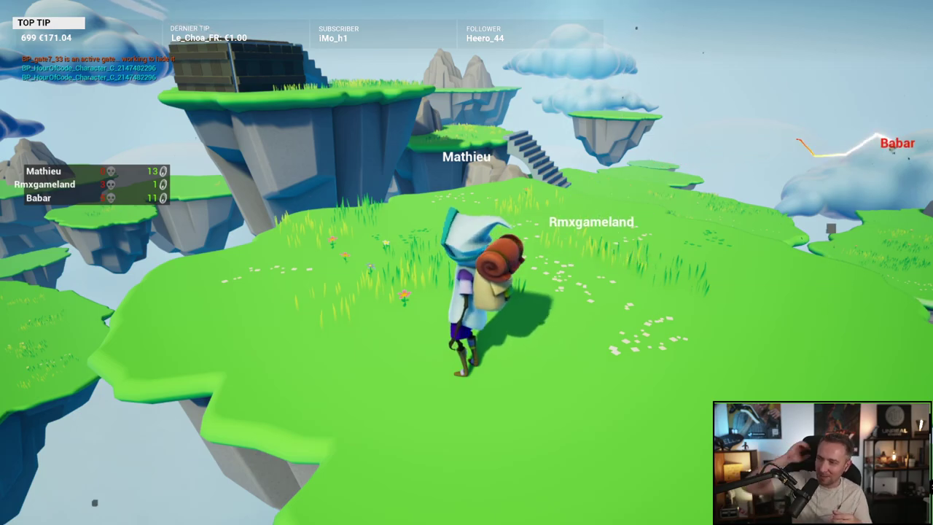
key(w)
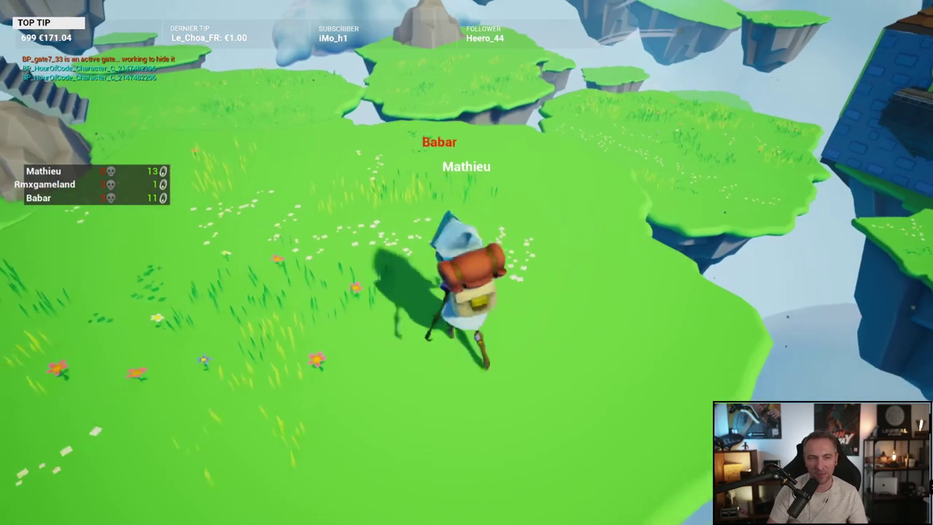
key(space)
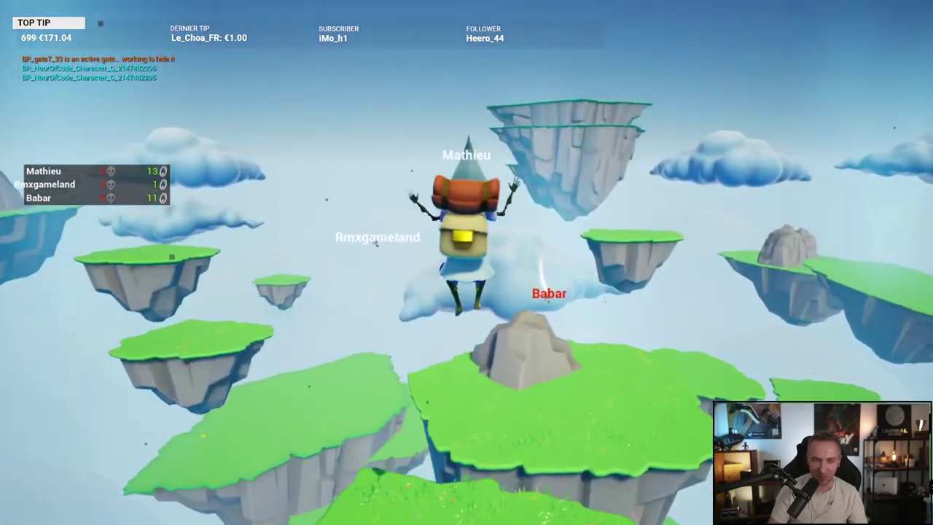
key(w)
key(space)
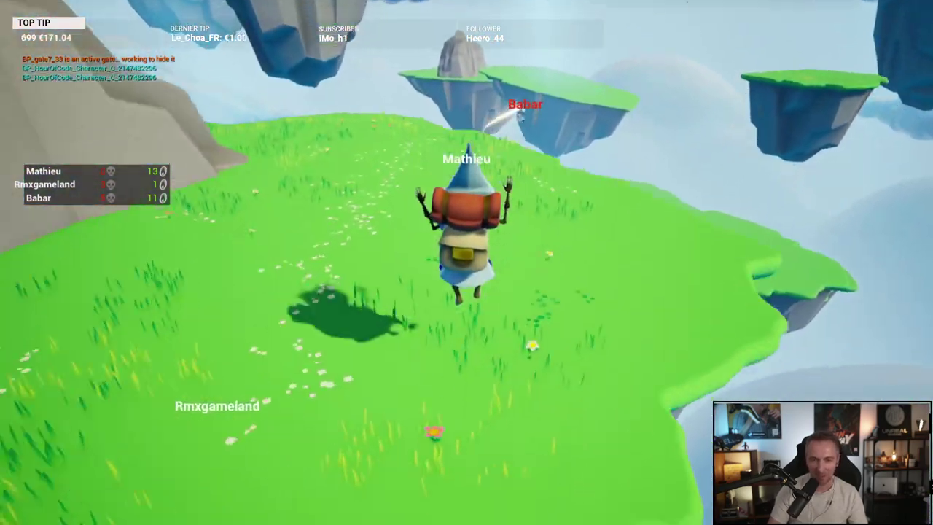
key(w)
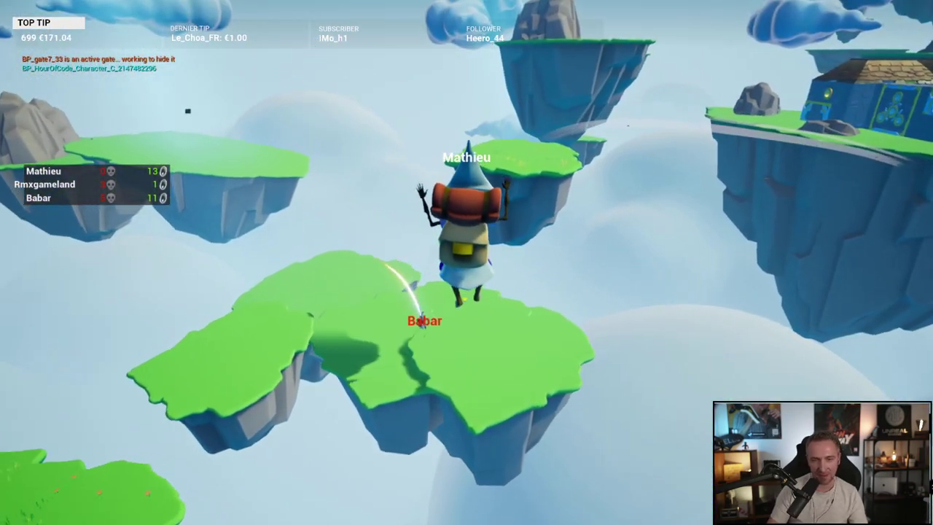
key(w)
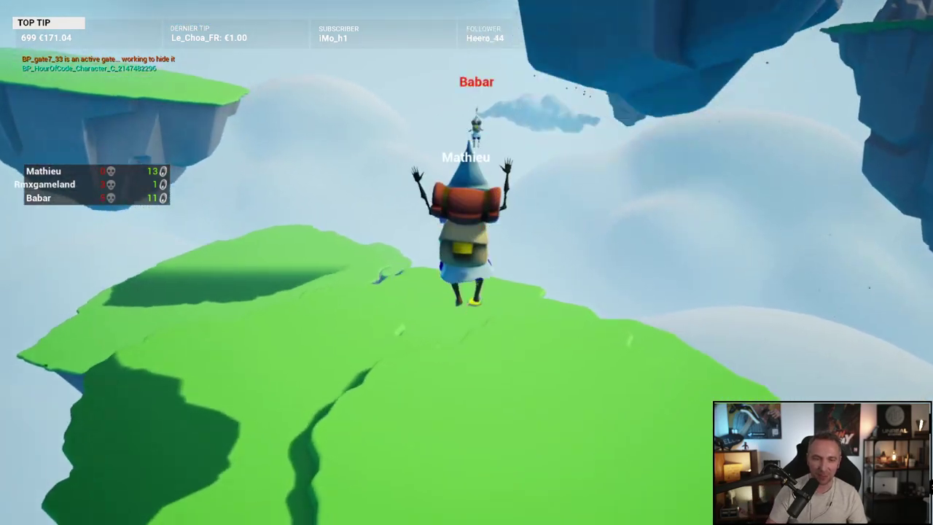
key(w)
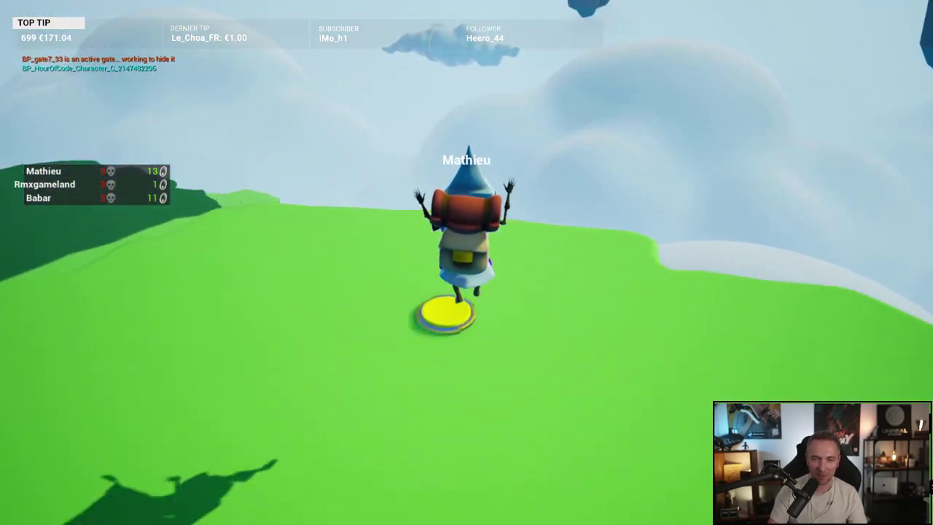
key(w)
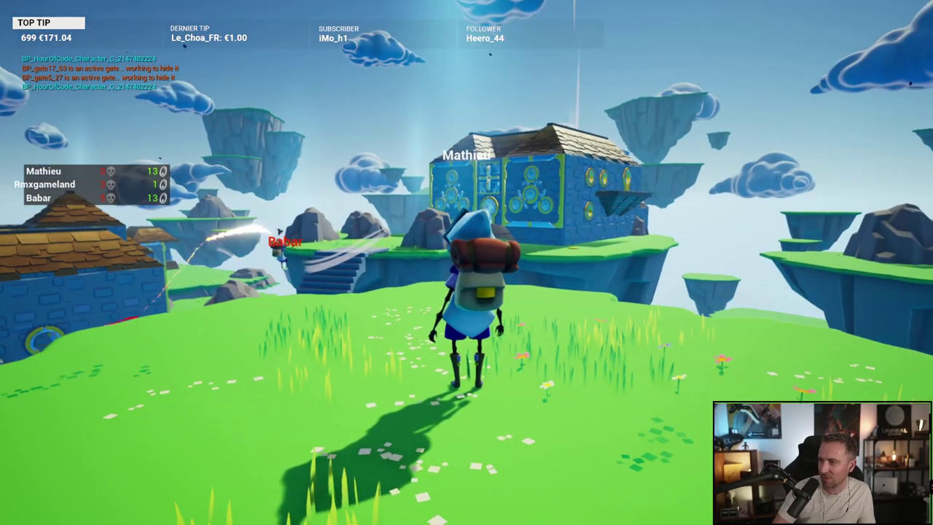
Step: Swing the camera toward the blue house, jump off the stone ledge, and run off the island's edge
key(super)
key(super)
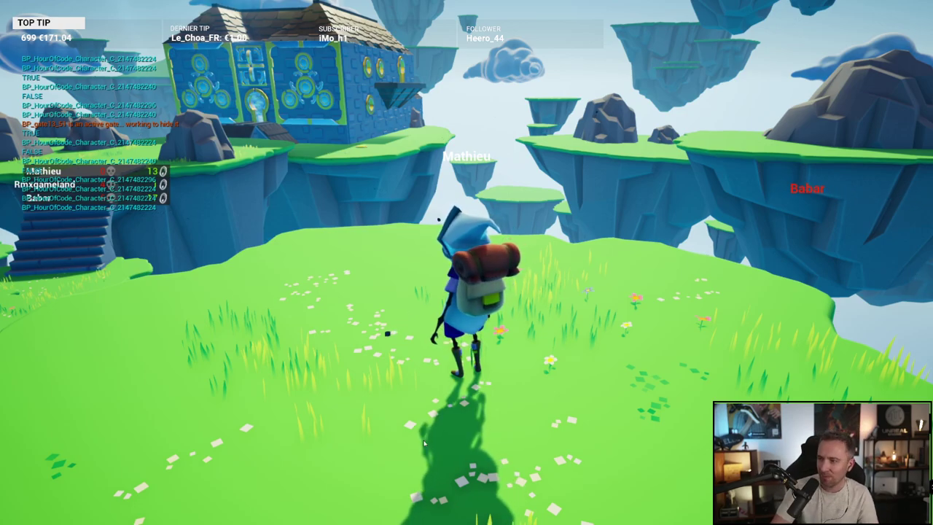
drag(424, 444, 299, 443)
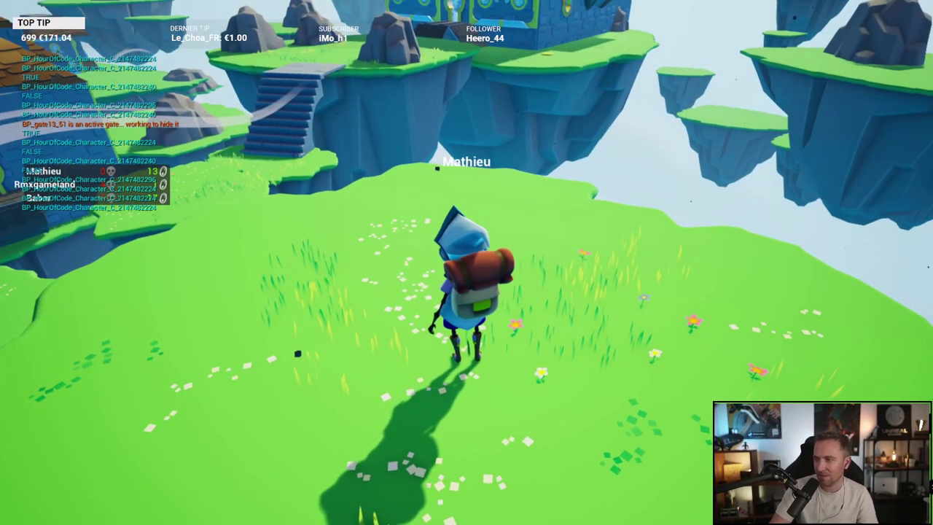
key(w)
drag(297, 354, 284, 397)
key(w)
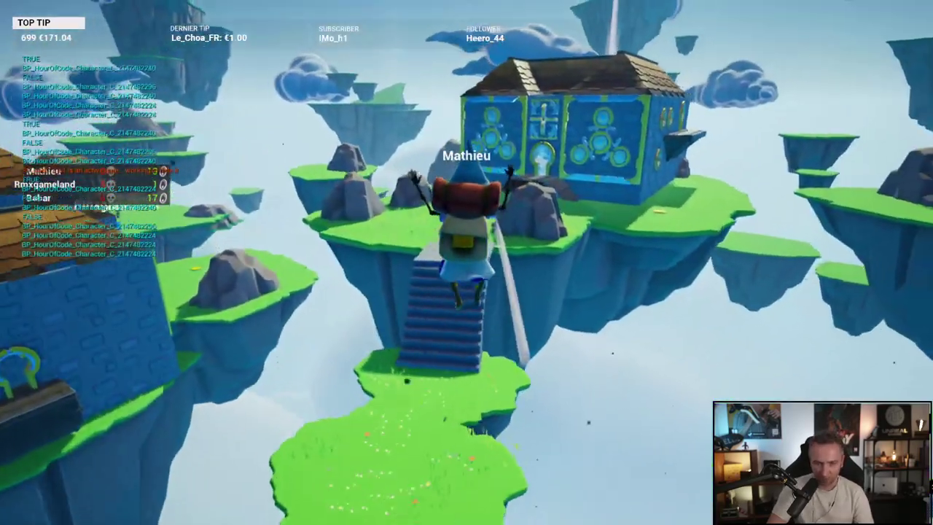
key(space)
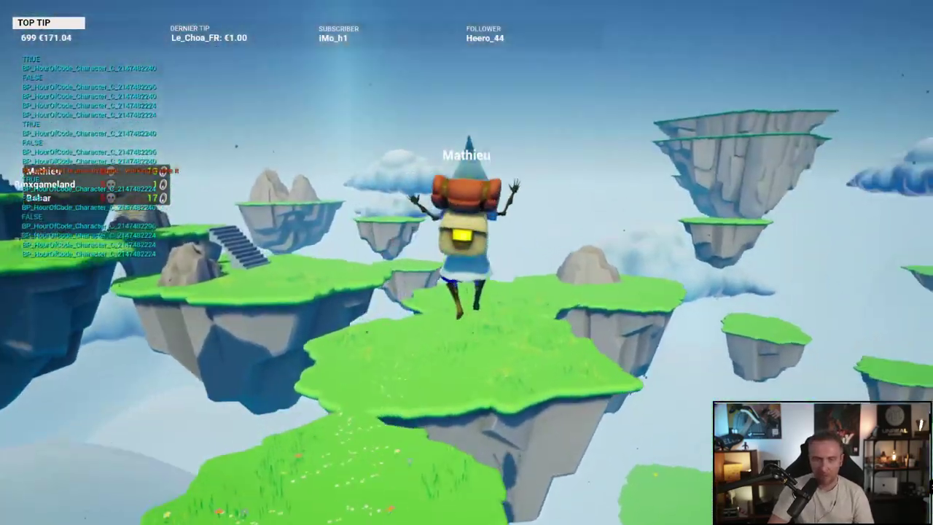
key(w)
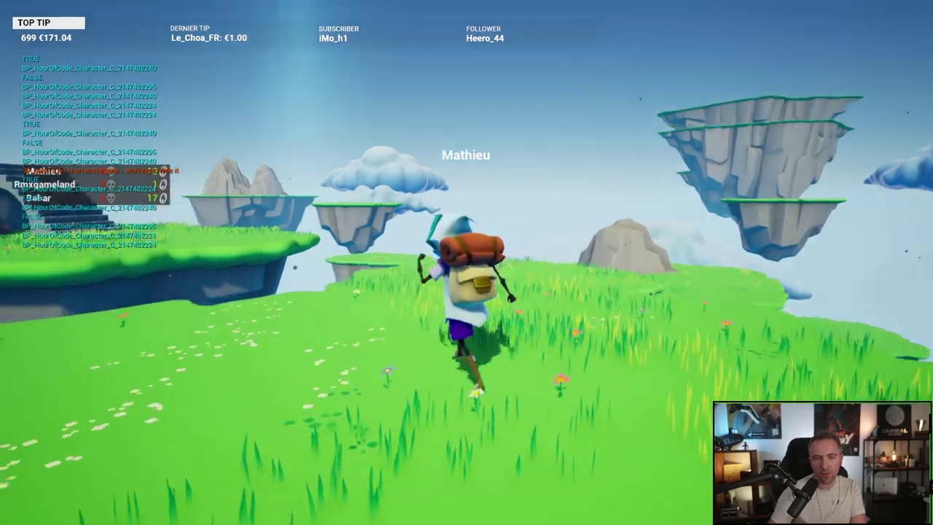
key(w)
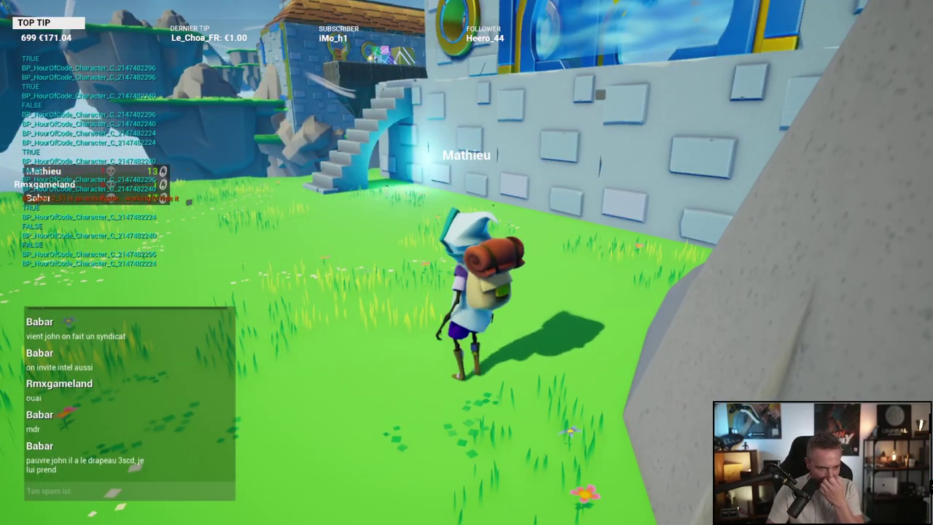
Step: Run forward from the respawn point and ride the light beam up to the grassy floating island
key(w)
key(w)
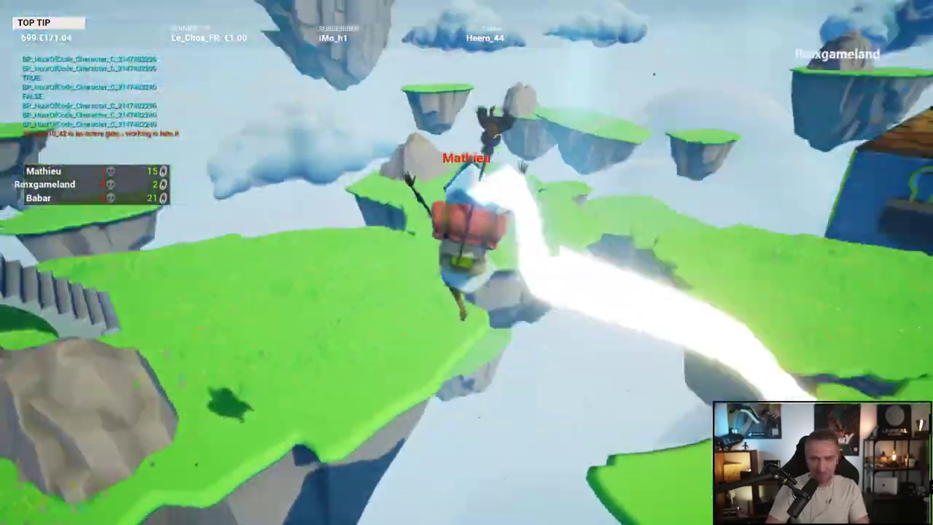
key(Caps_Lock)
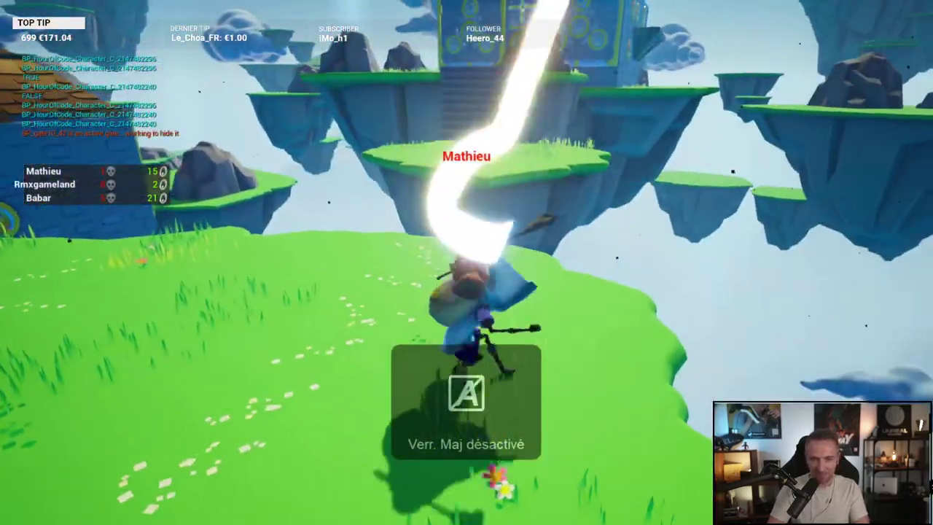
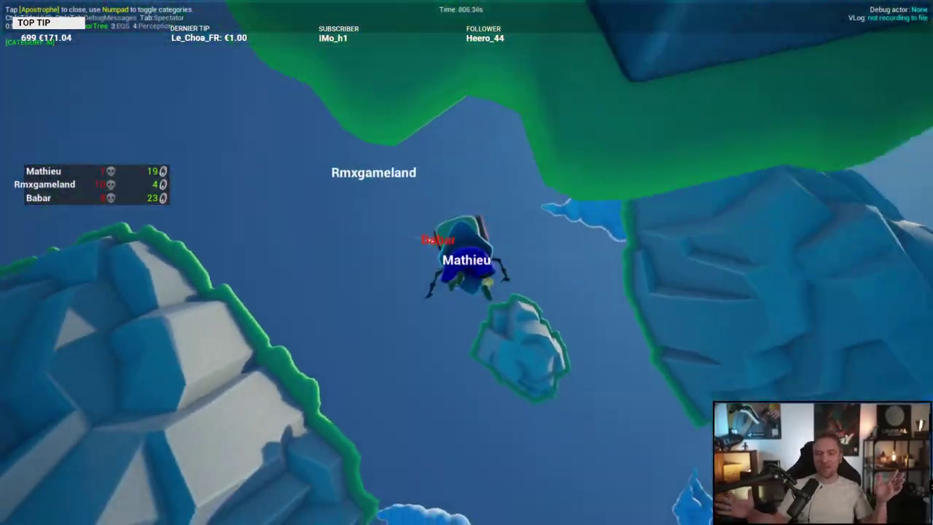
Step: Run the respawned character across the island and onto the stone staircase
key(Caps_Lock)
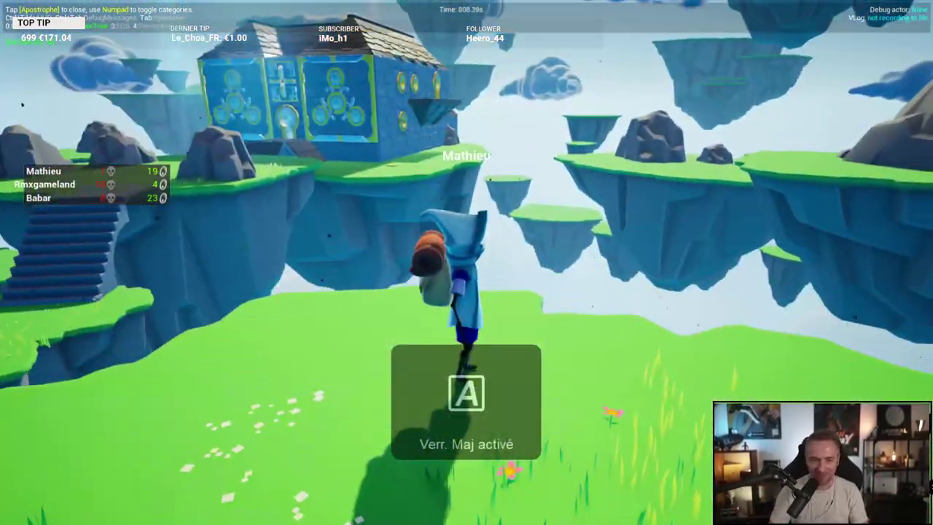
key(Caps_Lock)
key(Caps_Lock)
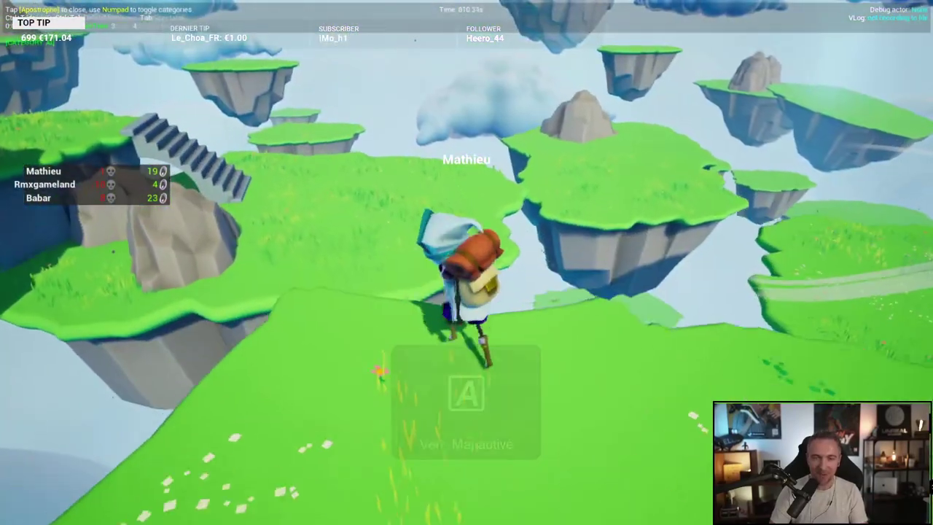
key(w)
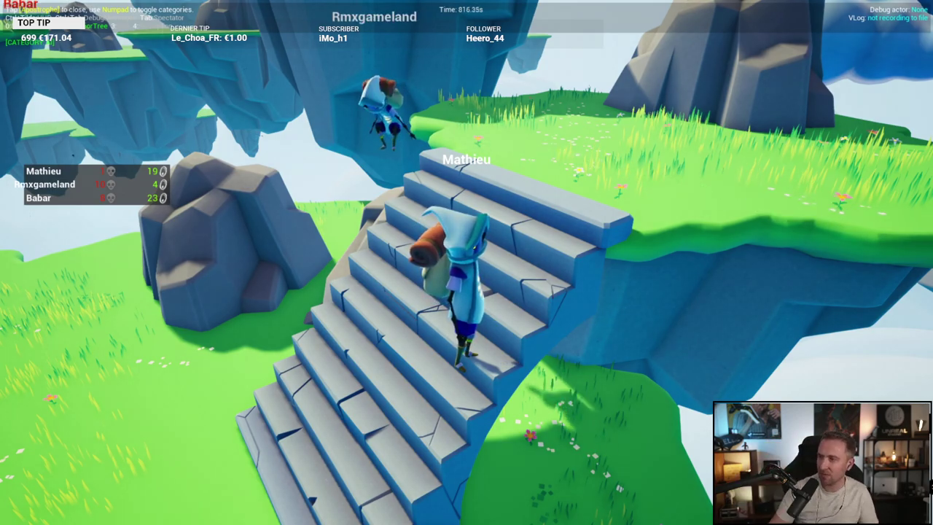
Step: Toggle the Windows Start menu open and shut again to get back to the game
key(super)
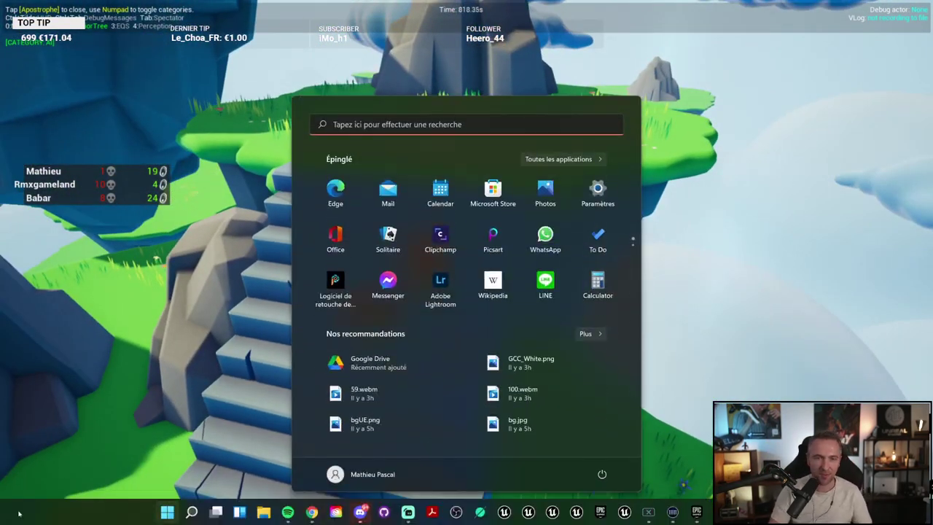
key(super)
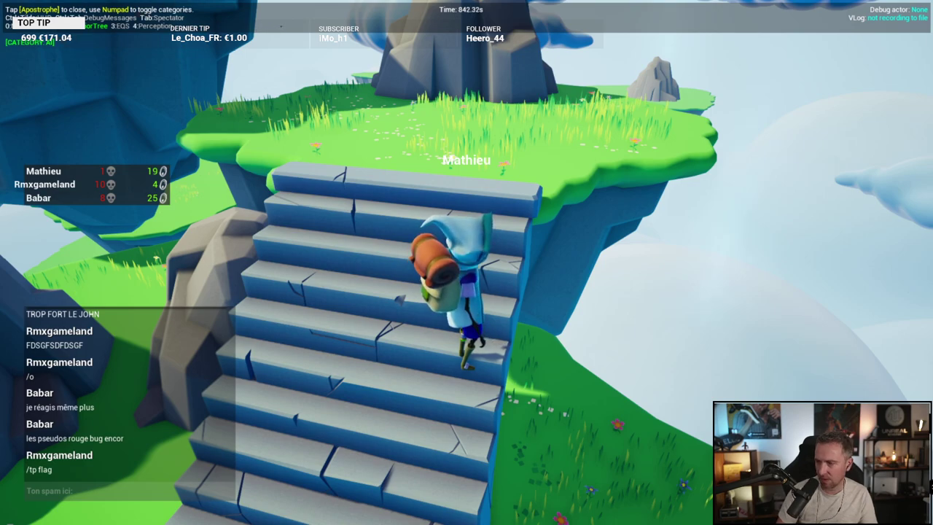
Step: Recapture the mouse and run off the stairs, back up to the ledge, and onto the island by the house
click(752, 218)
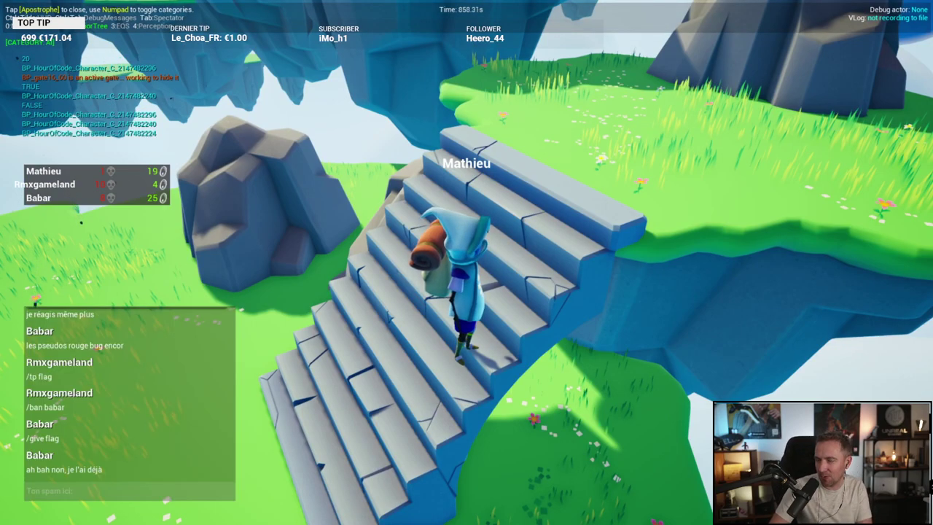
key(w)
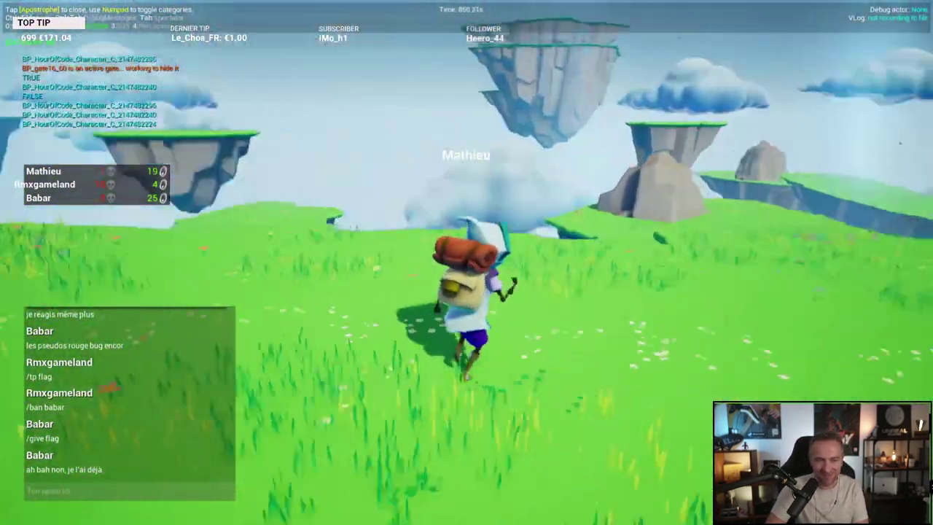
key(w)
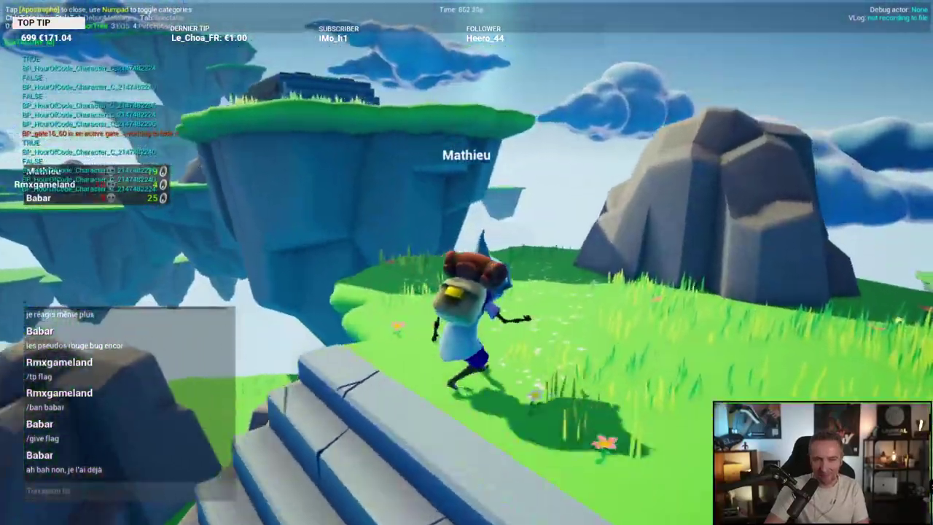
key(w)
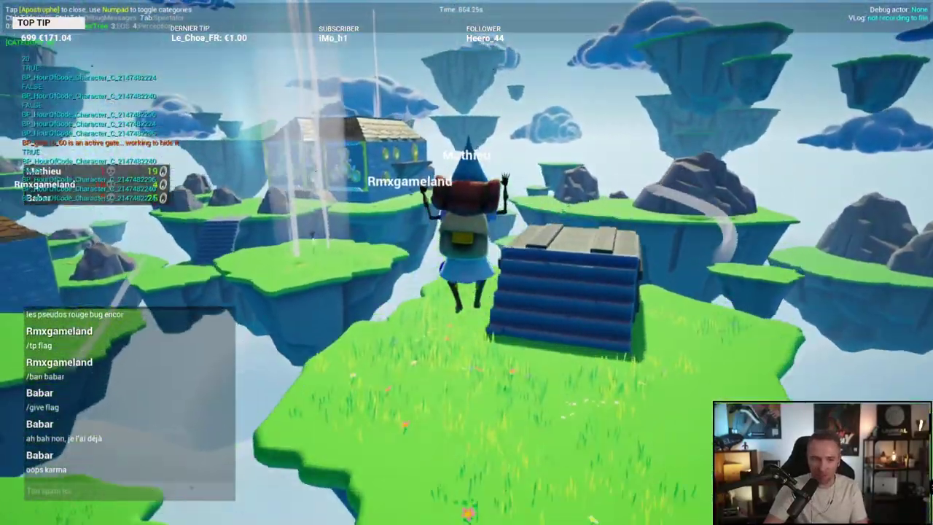
Step: Glide to the next island, pass the blue building, and launch skyward from the yellow pad
key(w)
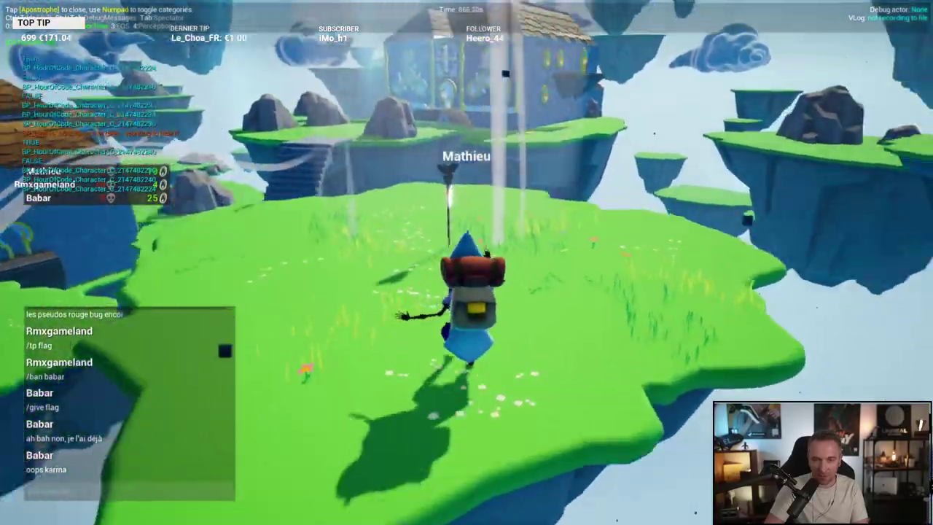
key(w)
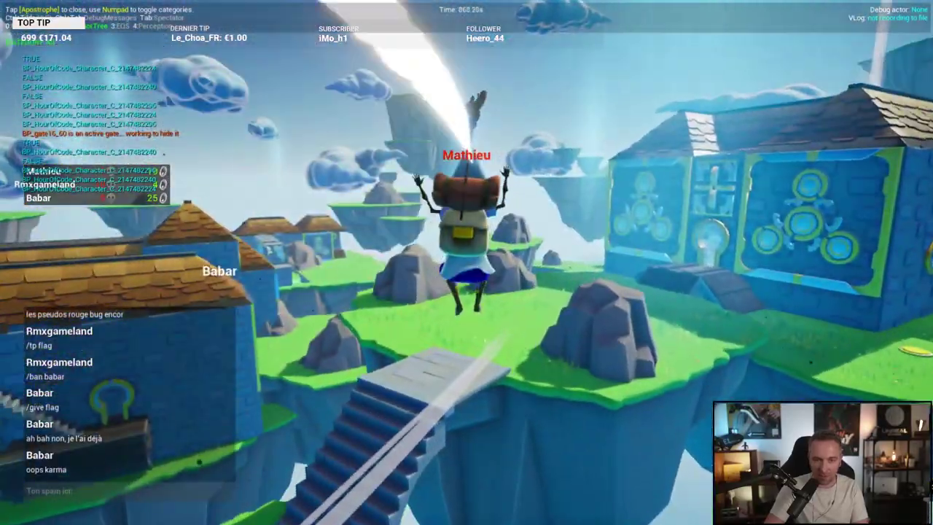
key(w)
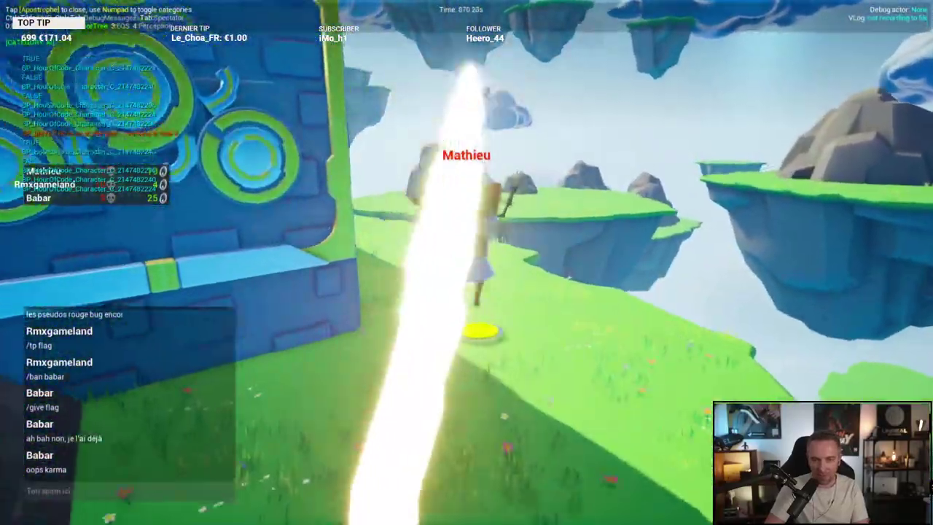
key(w)
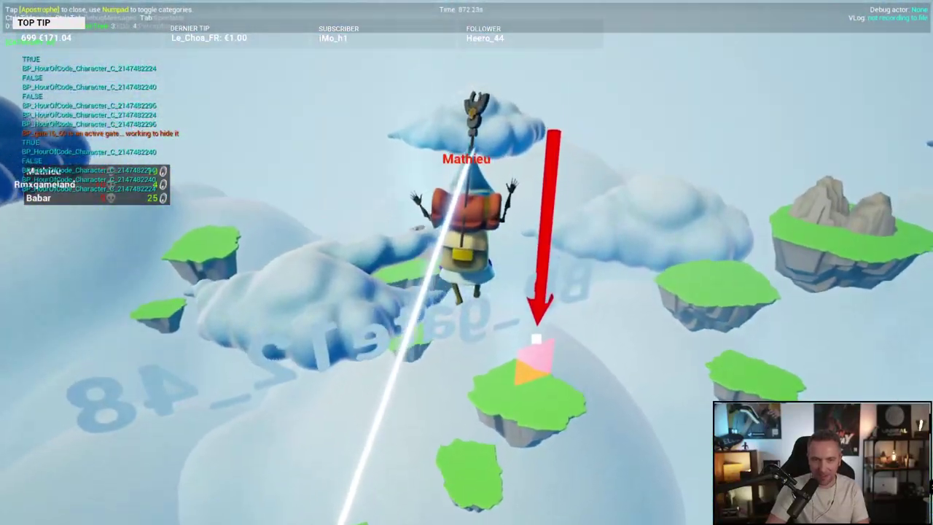
Step: Steer the flying character down onto the grass in front of the blue building
key(Caps_Lock)
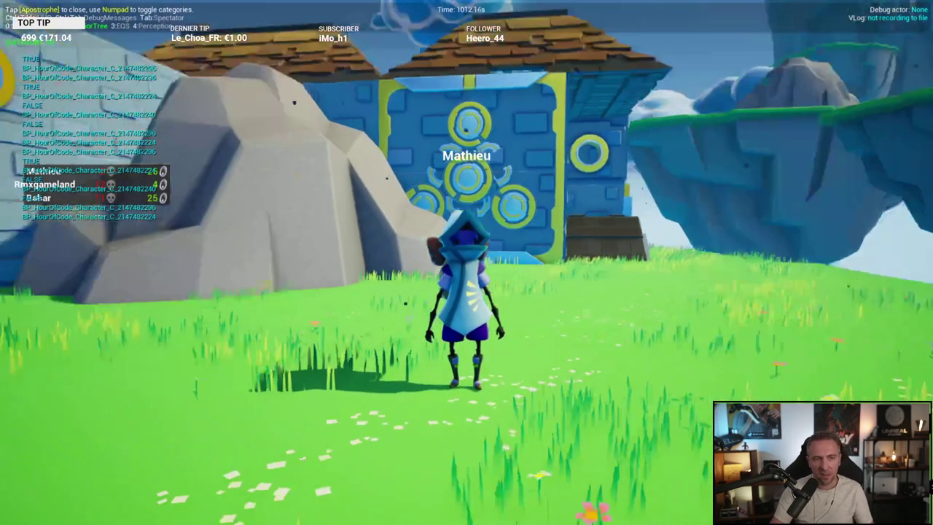
Step: Run away from the building across the grass and jump off toward the small island below
key(a)
key(w)
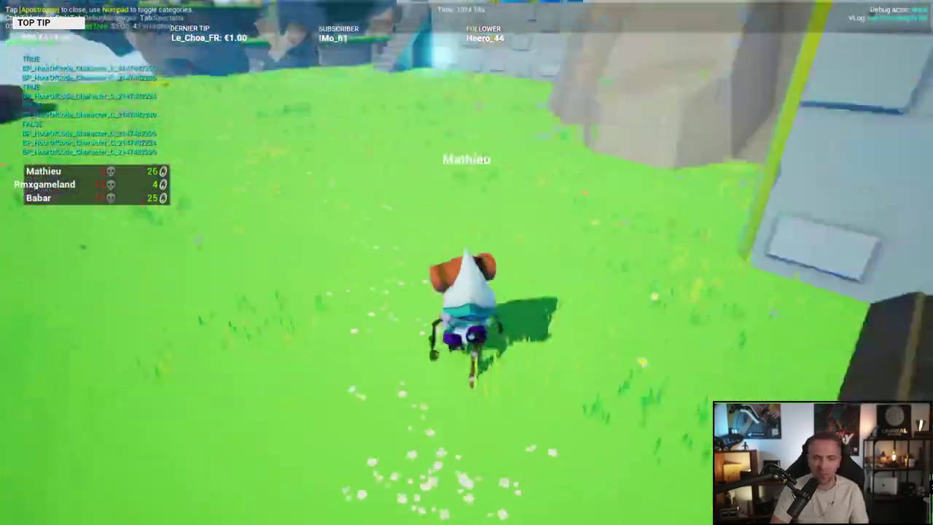
key(space)
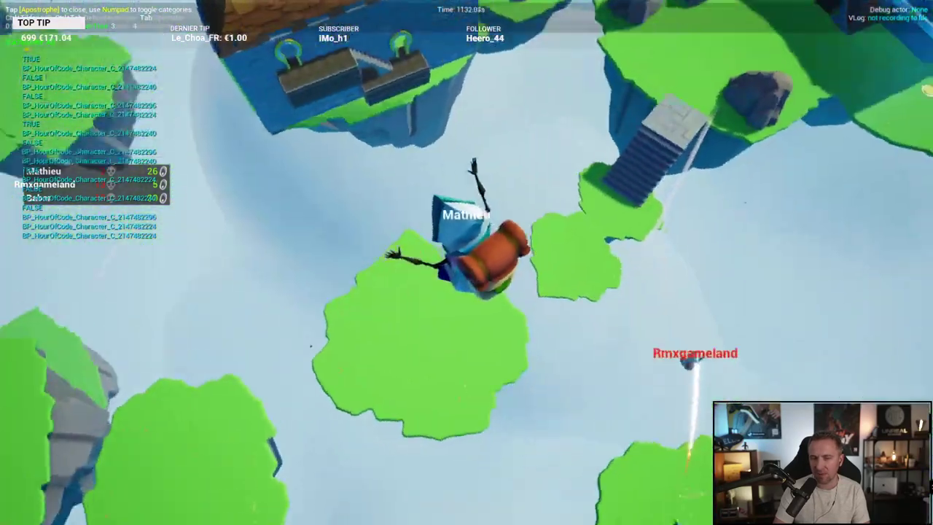
Step: Jump from the hill to the island facing the stairs and climb onto the stone platform
key(w)
key(space)
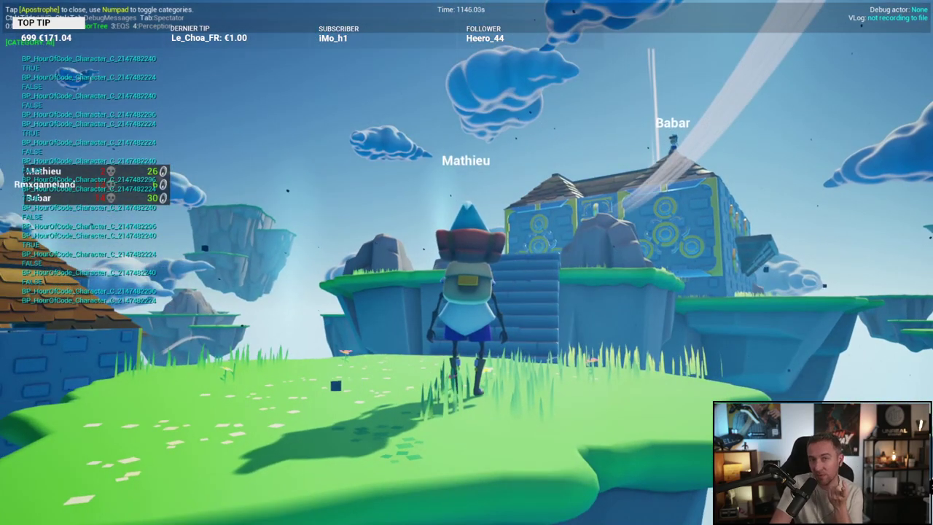
key(w)
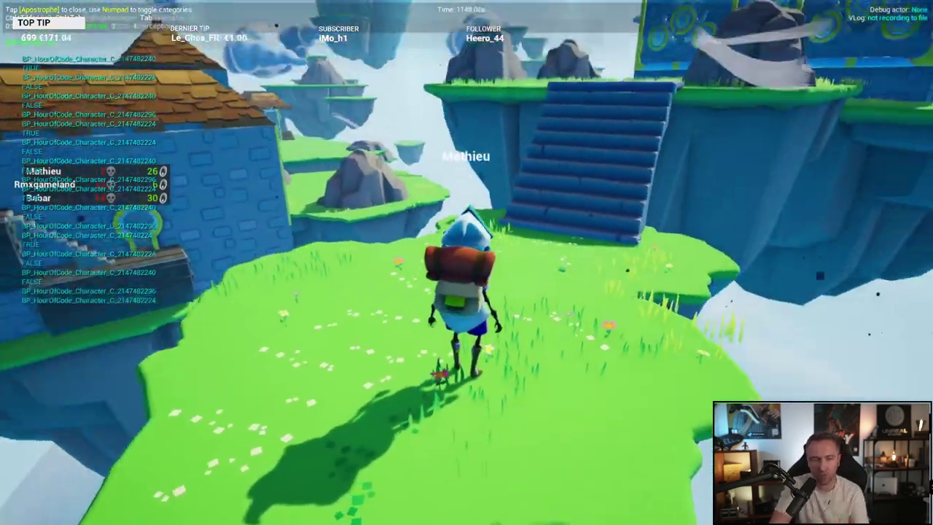
key(w)
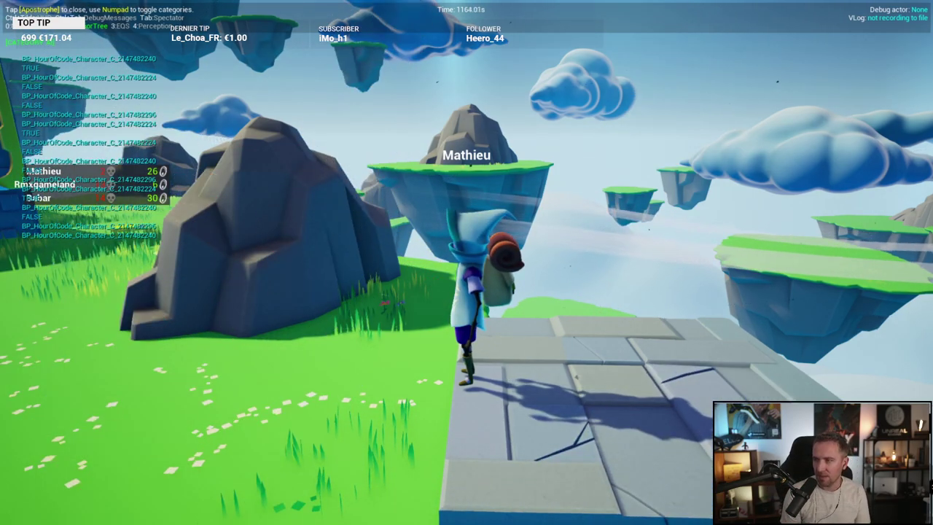
Step: Run across the stone platform, fall off, and keep running after respawning on the island
key(w)
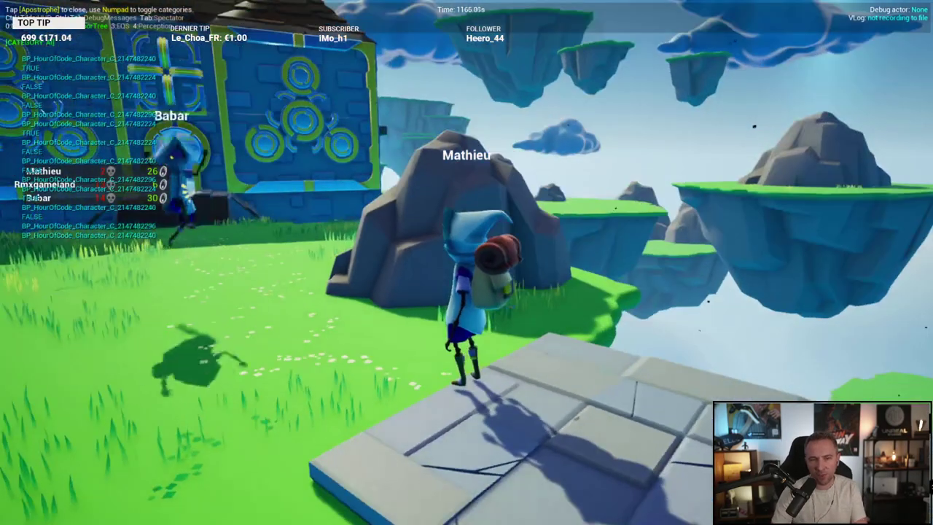
key(w)
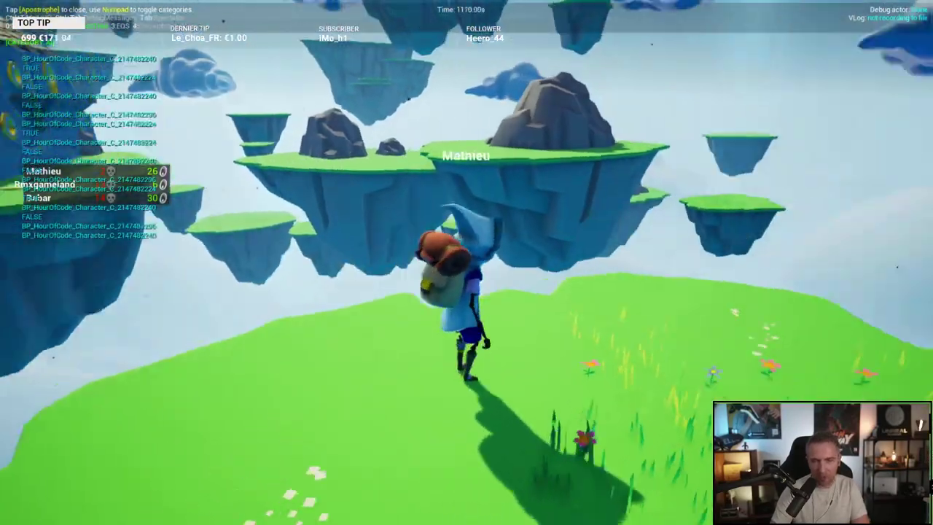
key(w)
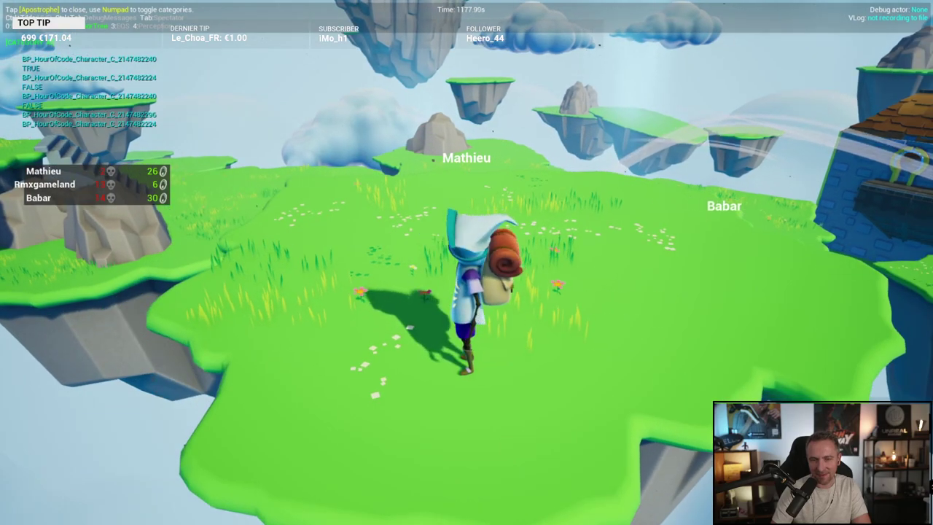
Step: Run toward the blue castle, picking up a coin to bring the count to 27
key(w)
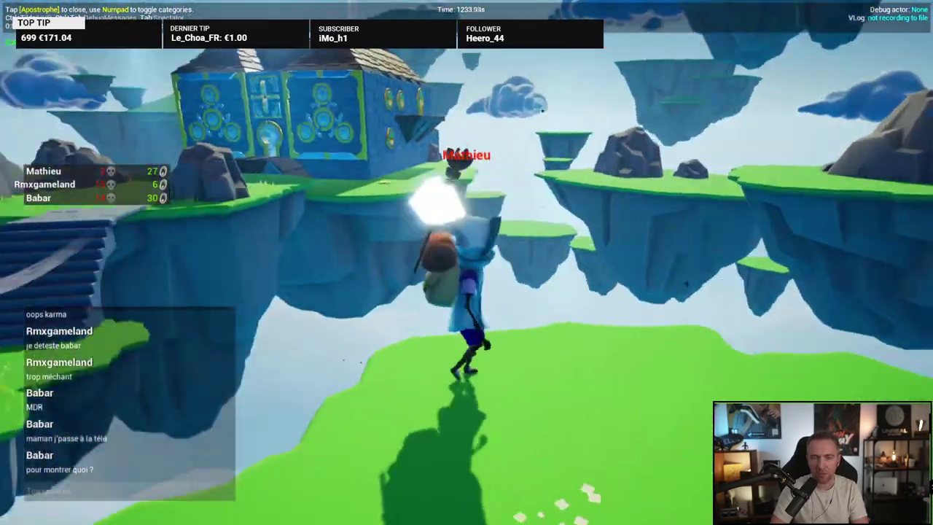
Step: Run and leap across the islands onto the grey rocky peak, reaching 28 coins
key(w)
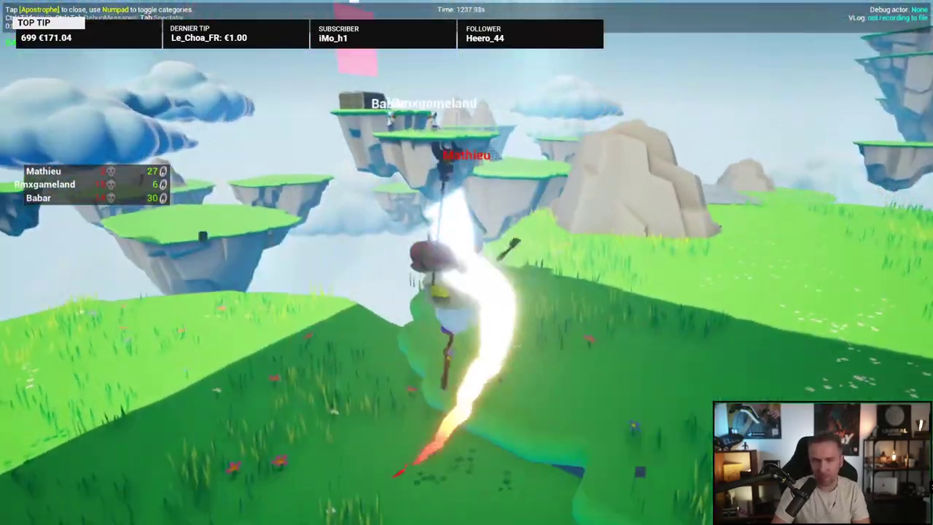
key(w)
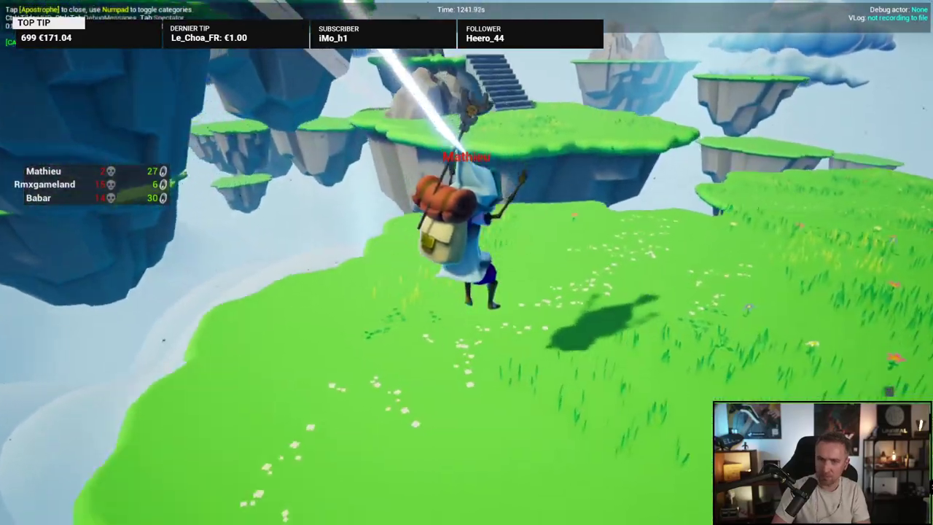
key(w)
key(w)
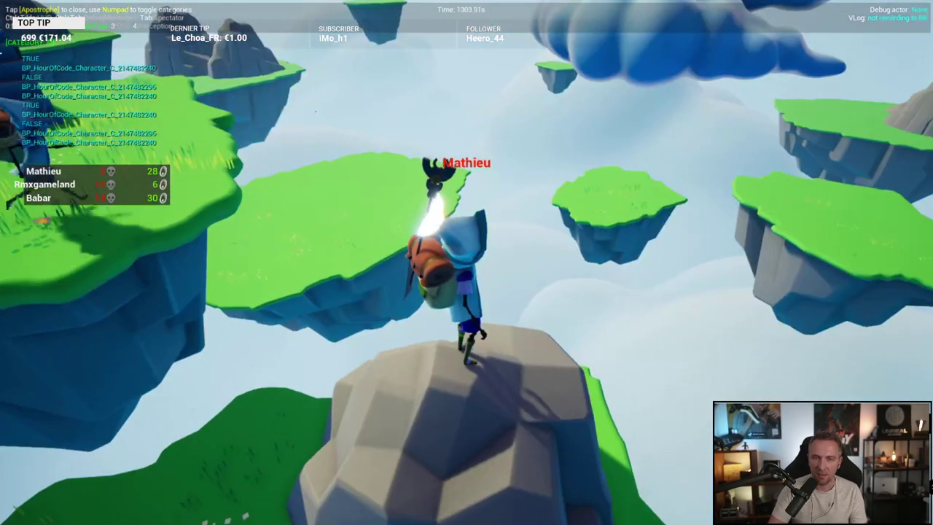
Step: Turn around, glide across two gaps to the grassy island, and run through the pink gate
key(s)
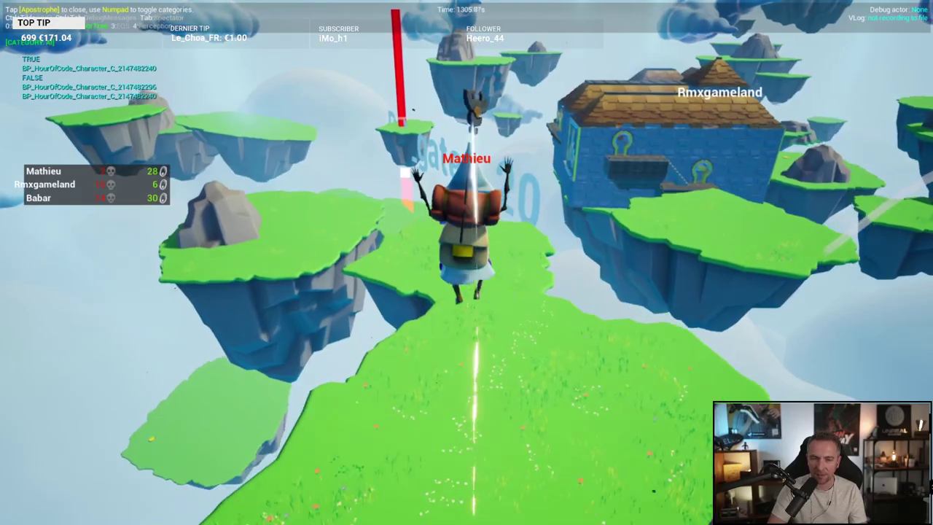
key(space)
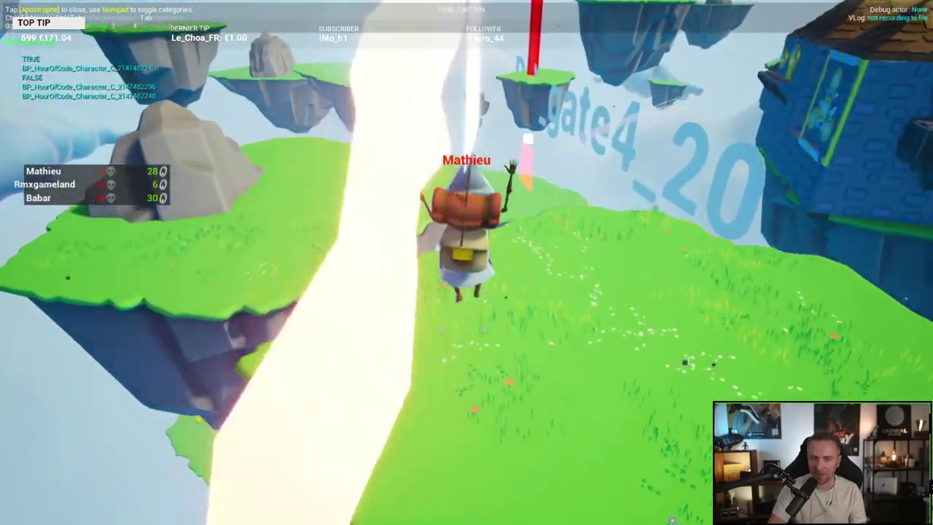
key(w)
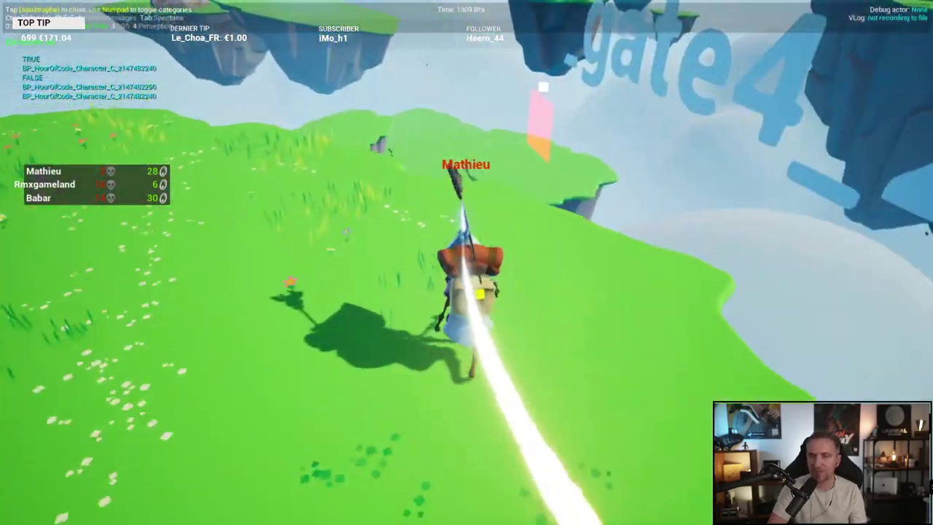
key(space)
key(w)
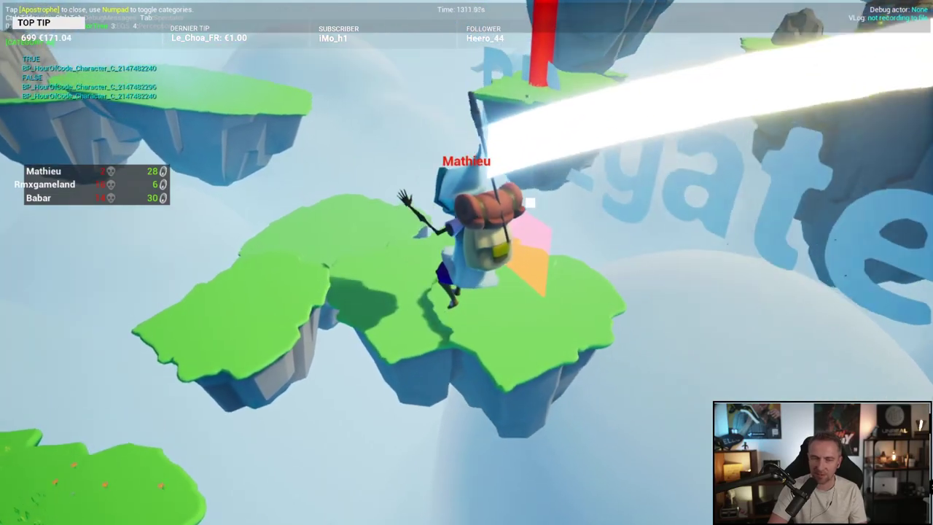
key(w)
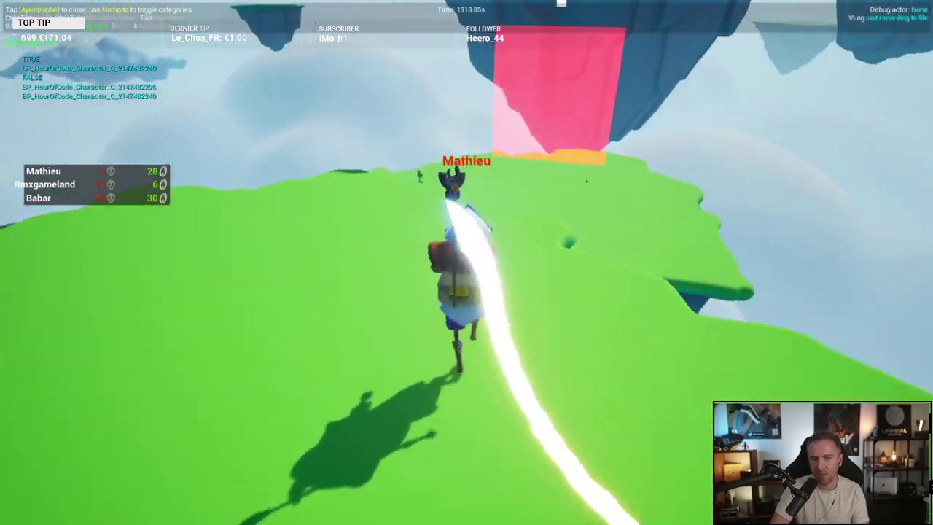
key(w)
key(w)
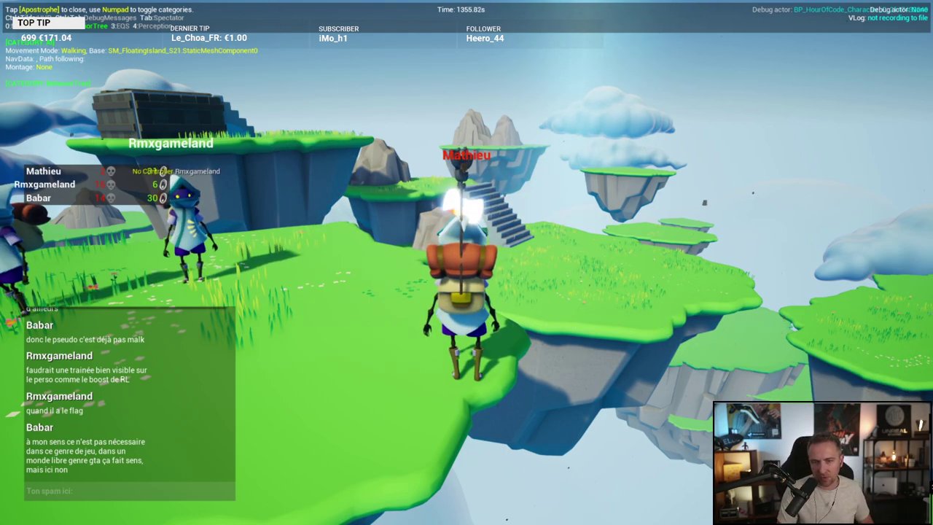
Step: Clear the stray '$' from the chat input and close chat without sending anything
text($)
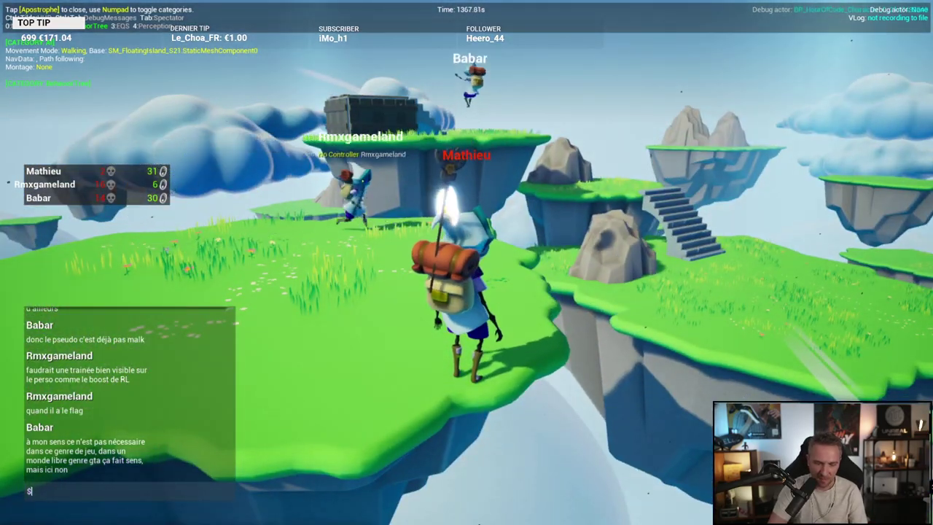
key(Return)
key(Escape)
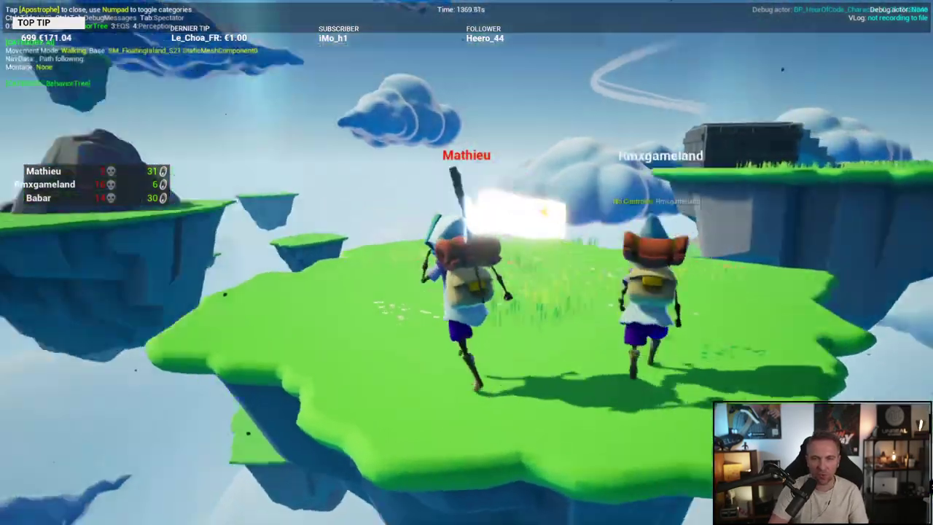